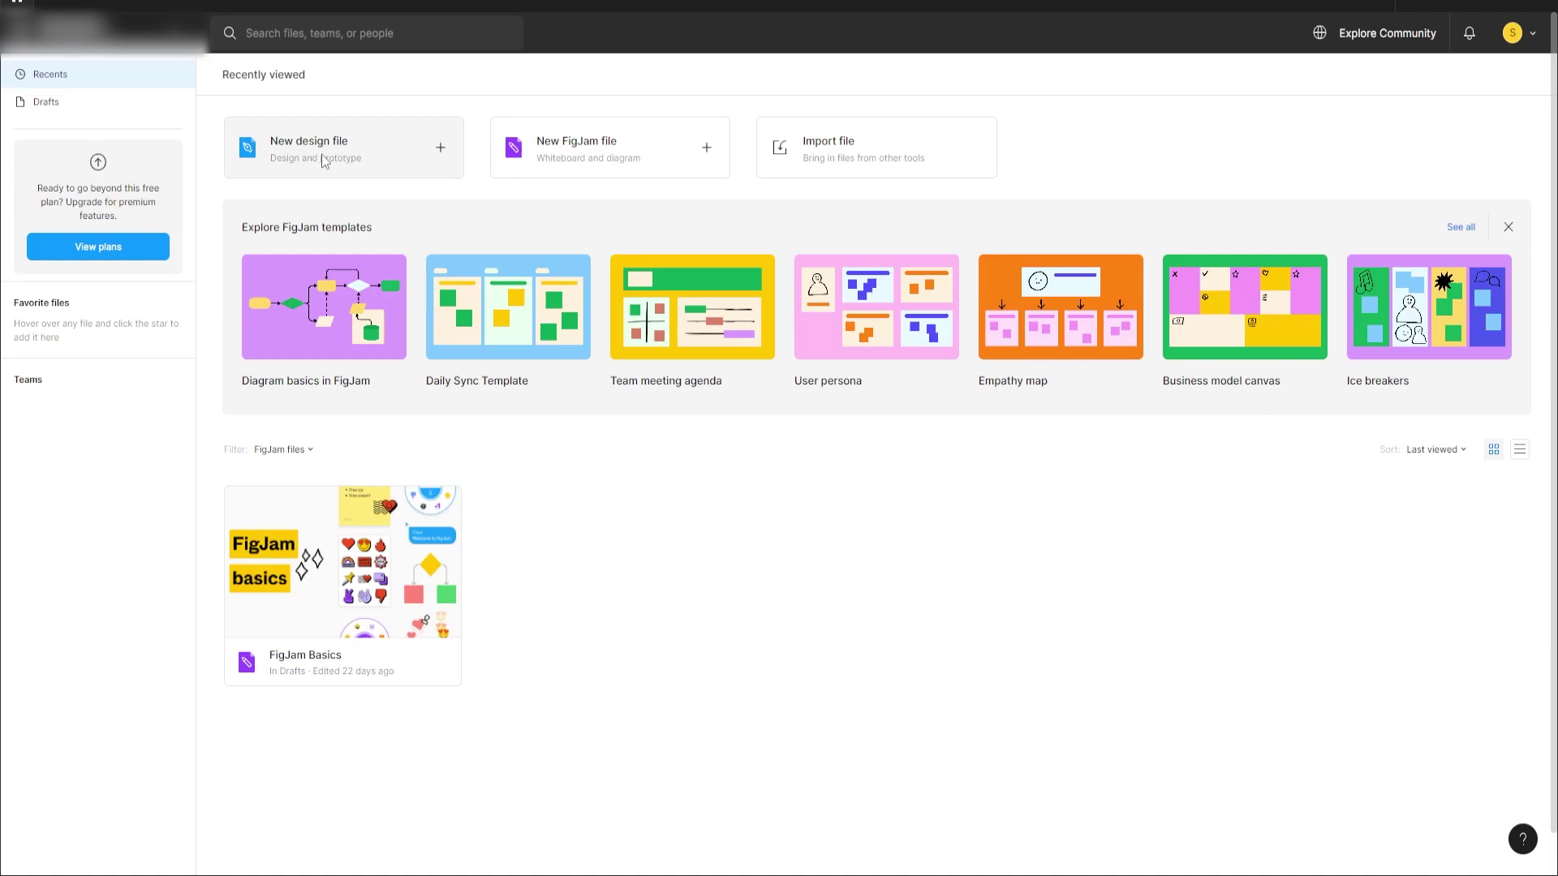
- Create a new design file and name it PORTFOLIO
{"action": "left_click", "coordinate": [323, 161]}
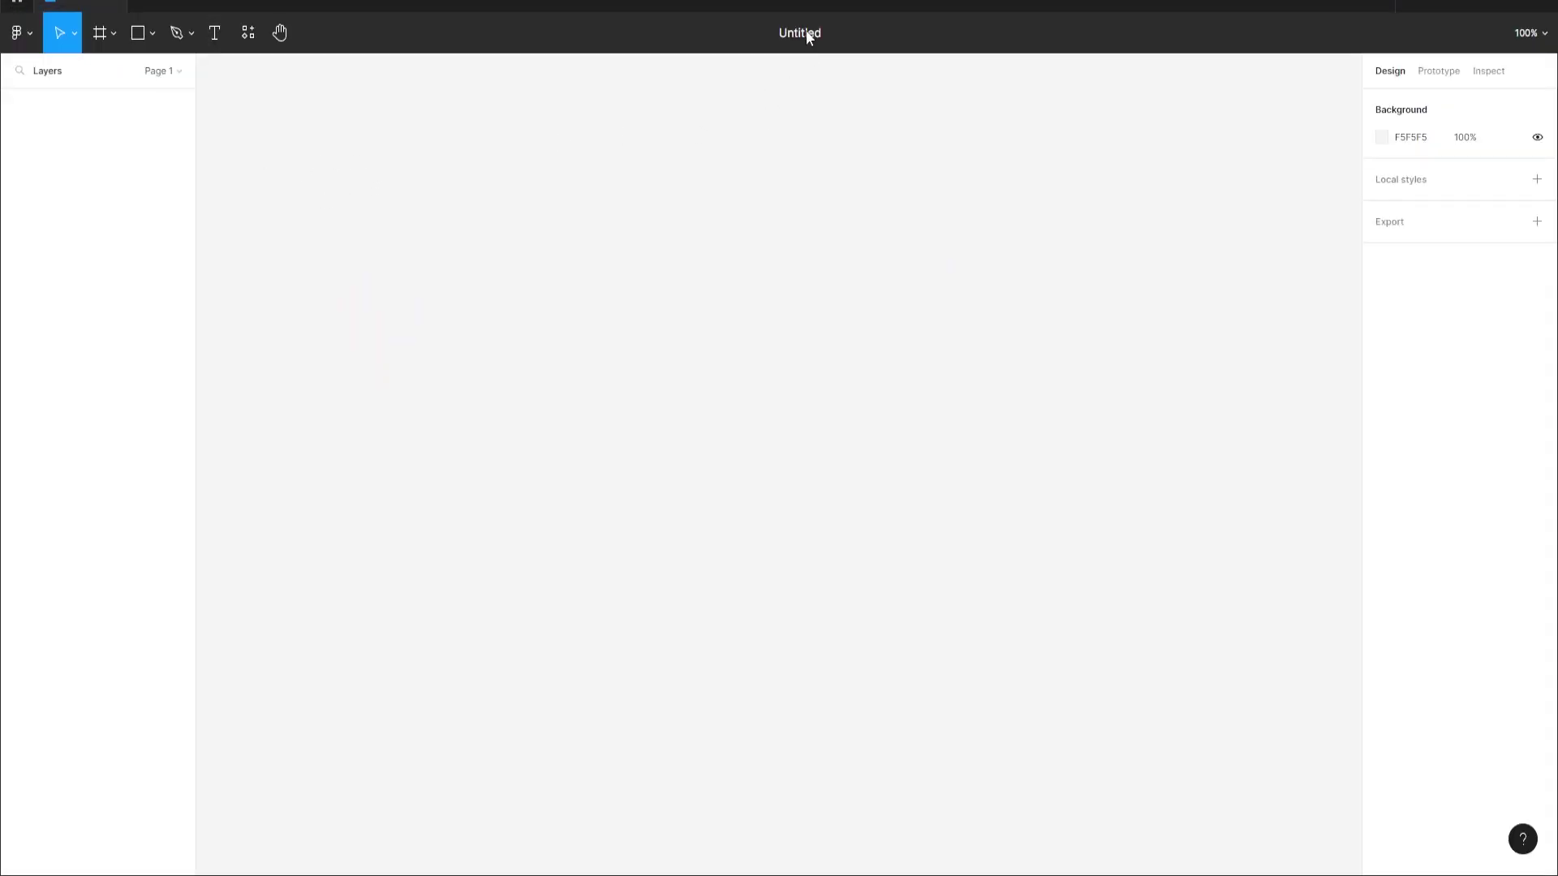
{"action": "left_click", "coordinate": [812, 31]}
{"action": "type", "text": "PORTFOLIO"}
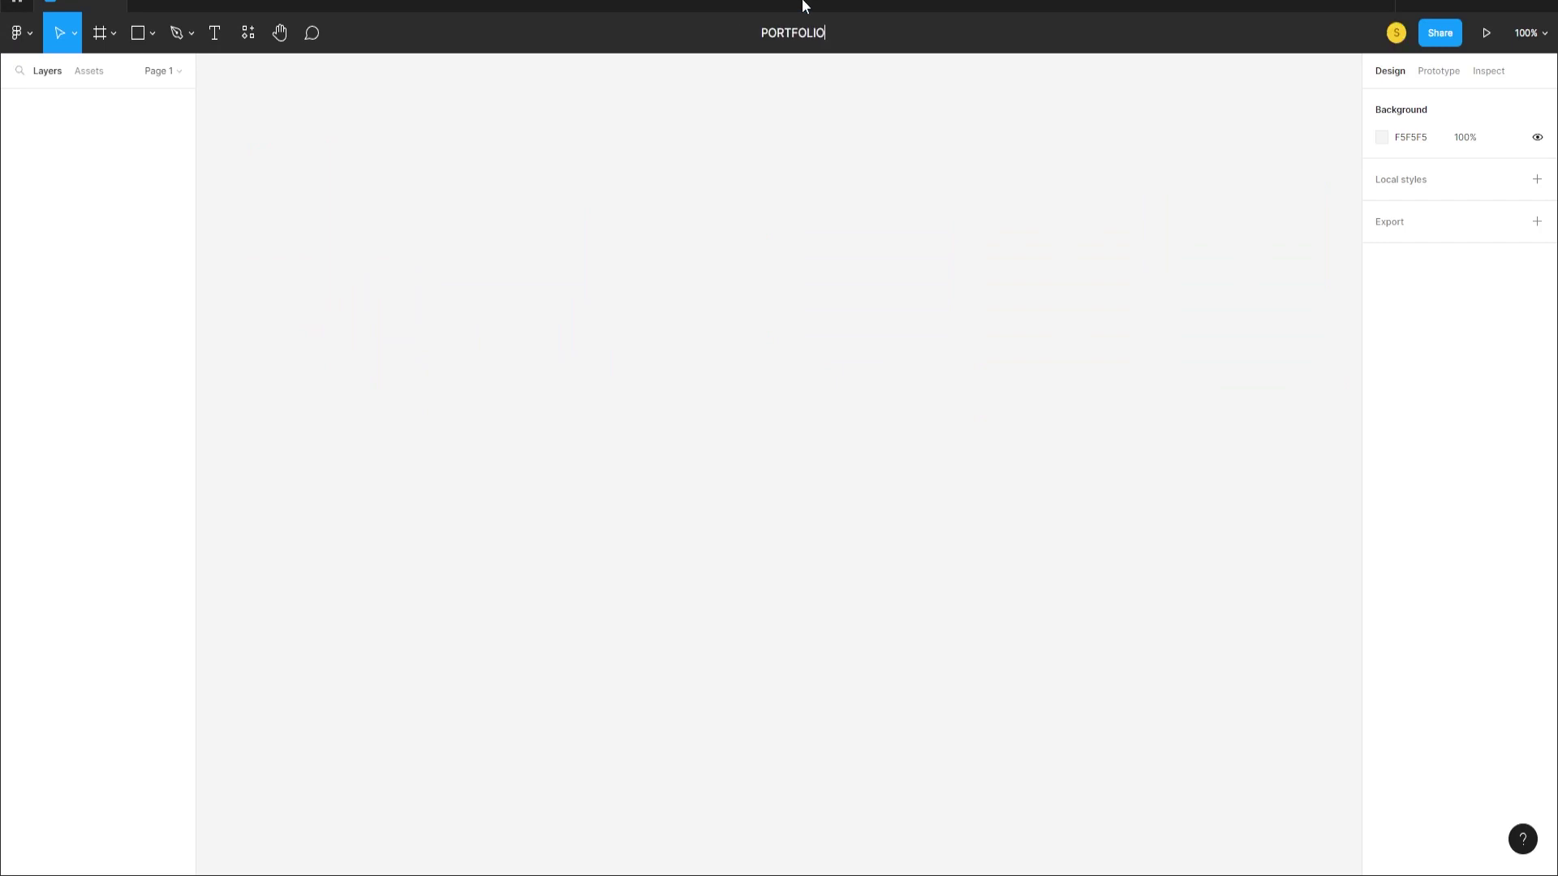
{"action": "key", "text": "Return"}
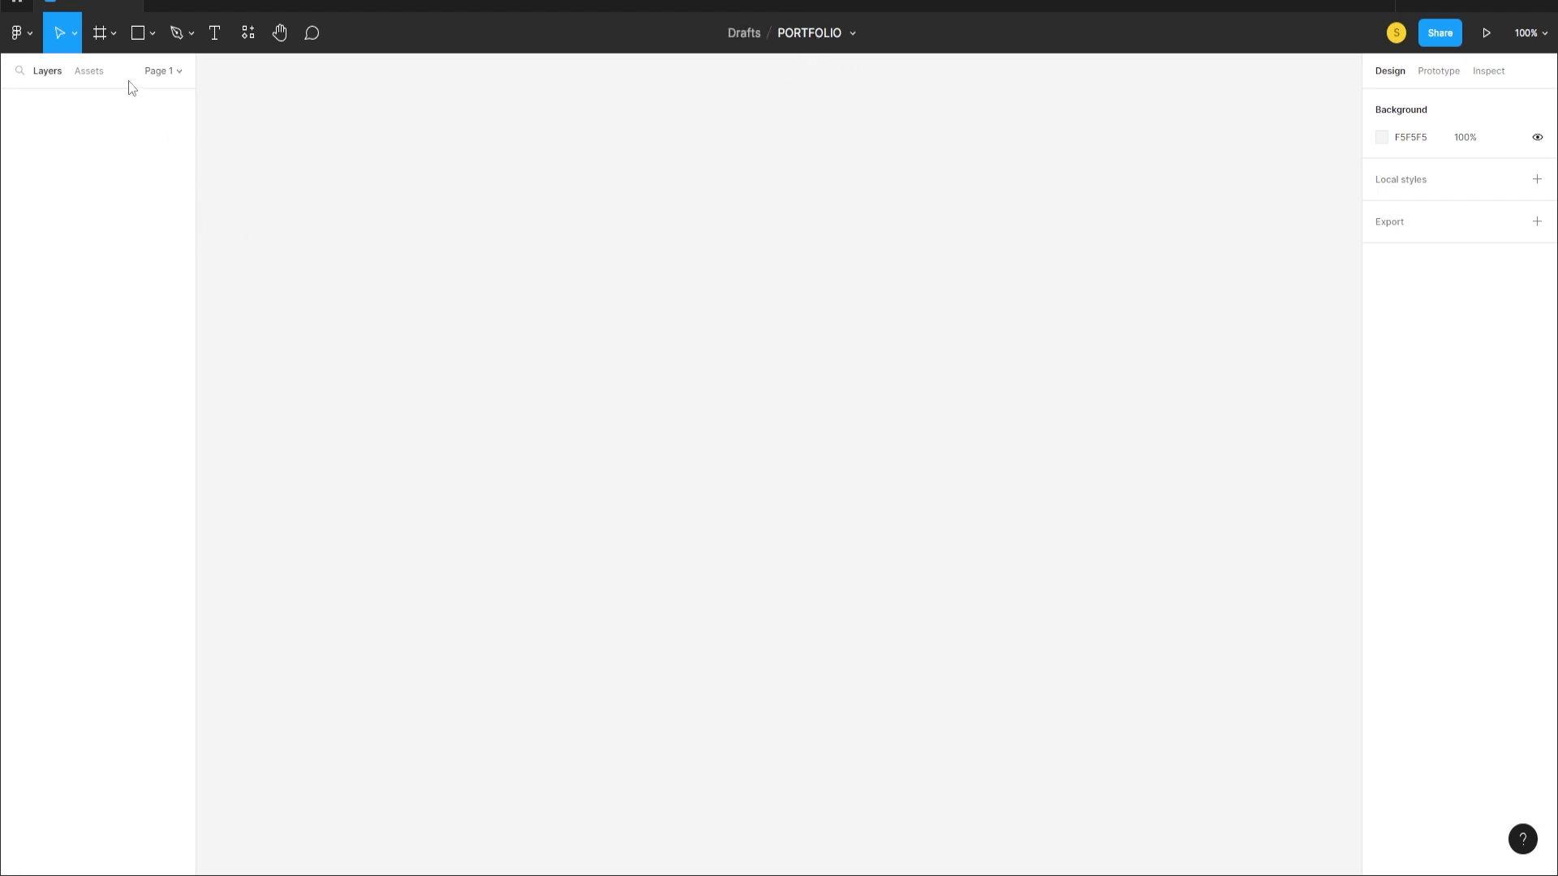
- Draw a frame on the canvas and set its size to 1920 × 1080
{"action": "left_click", "coordinate": [101, 36]}
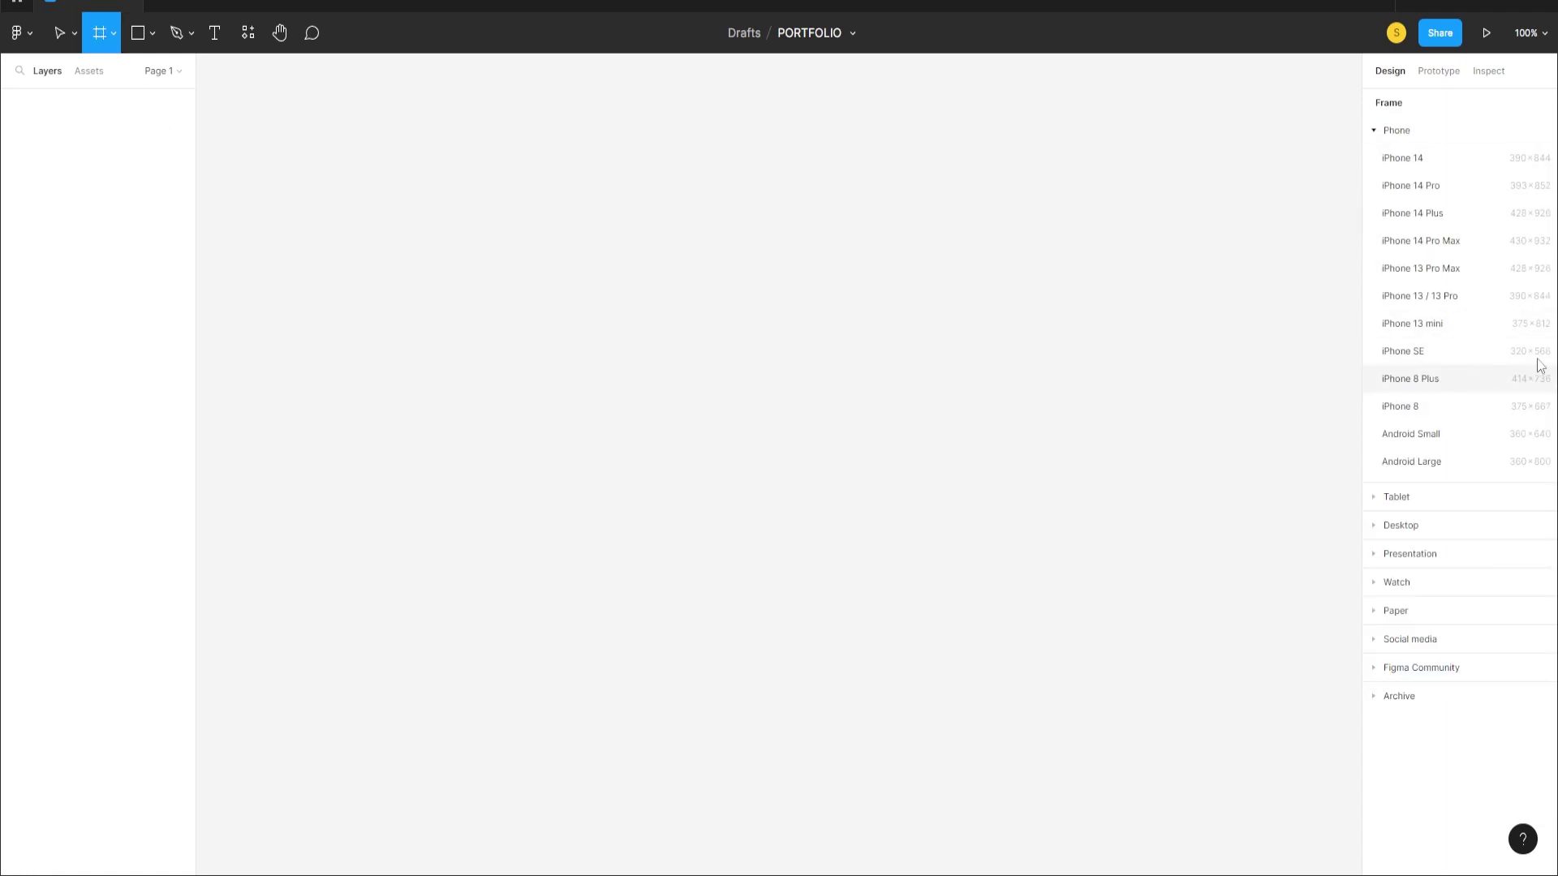
{"action": "left_click_drag", "start_coordinate": [371, 192], "coordinate": [1120, 614]}
{"action": "left_click", "coordinate": [1424, 196]}
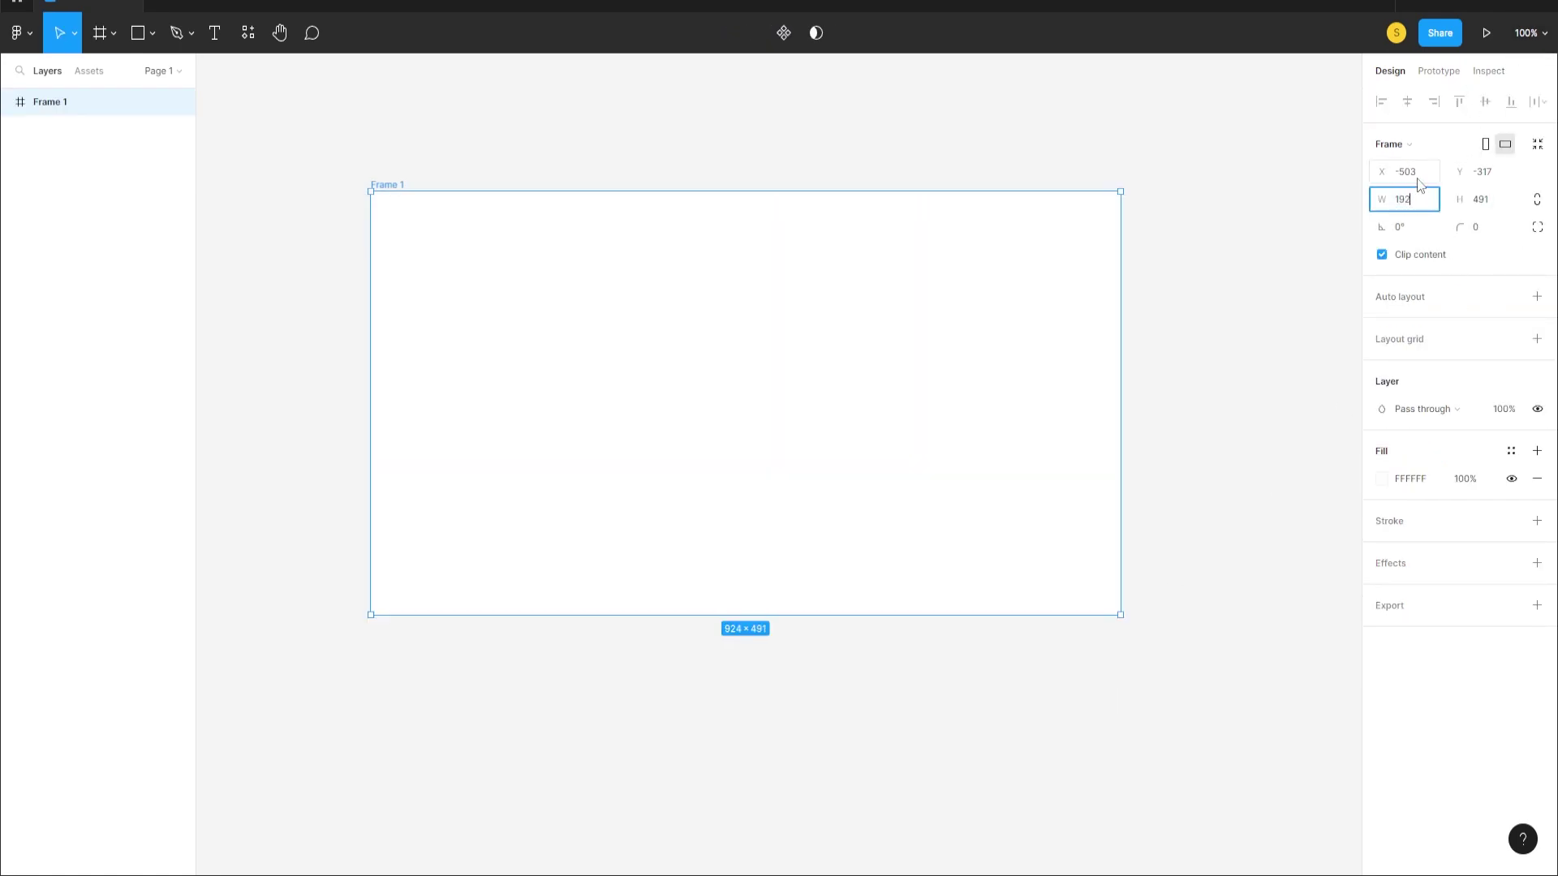
{"action": "key", "text": "Return"}
{"action": "left_click", "coordinate": [1487, 205]}
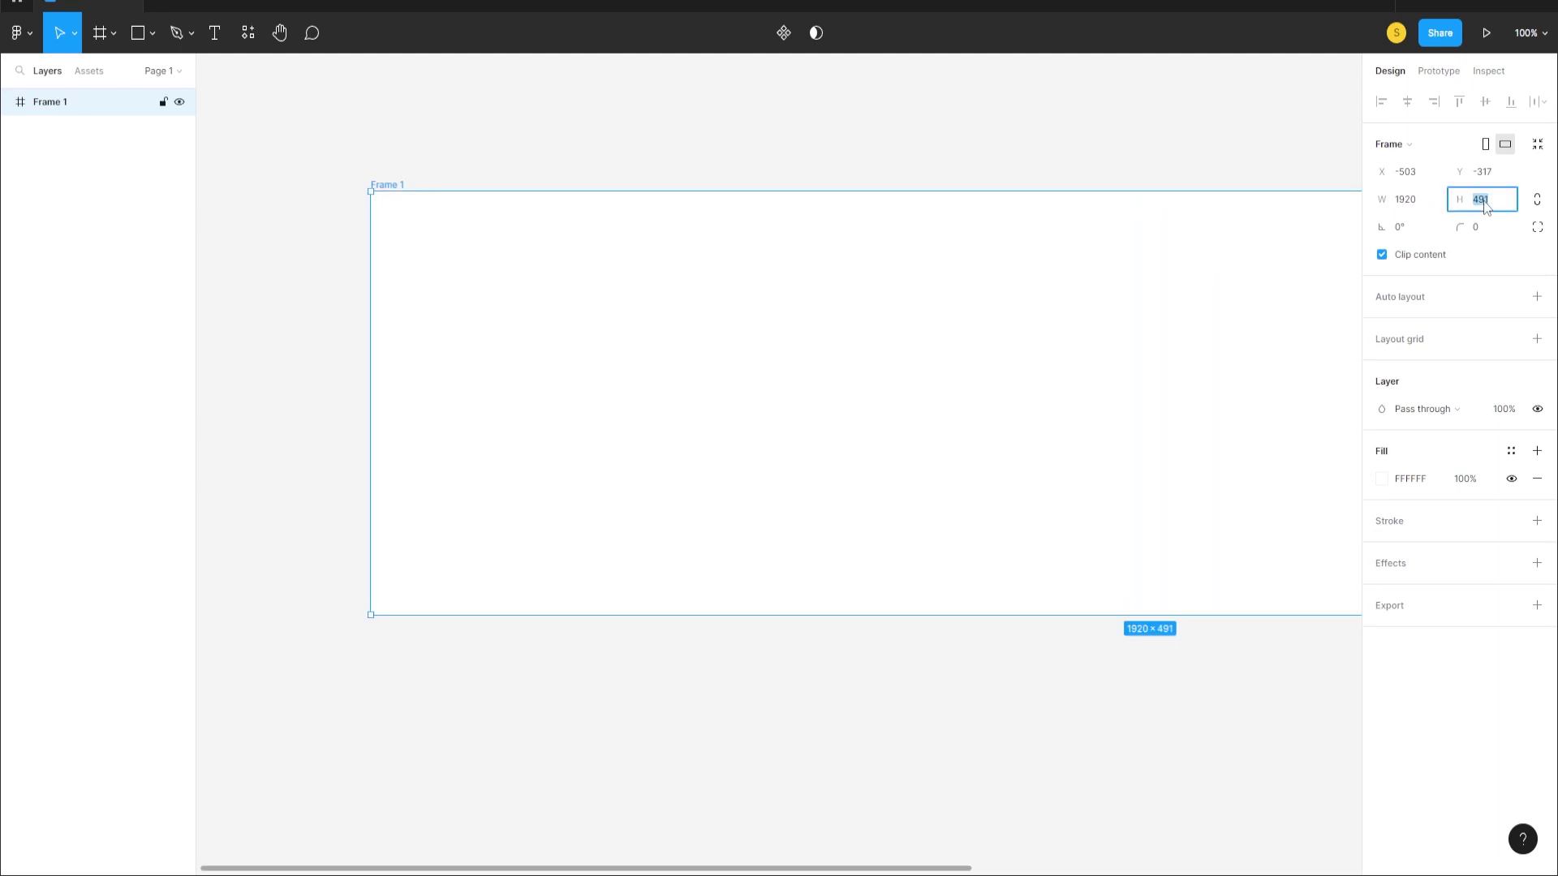
{"action": "type", "text": "1080"}
{"action": "key", "text": "Return"}
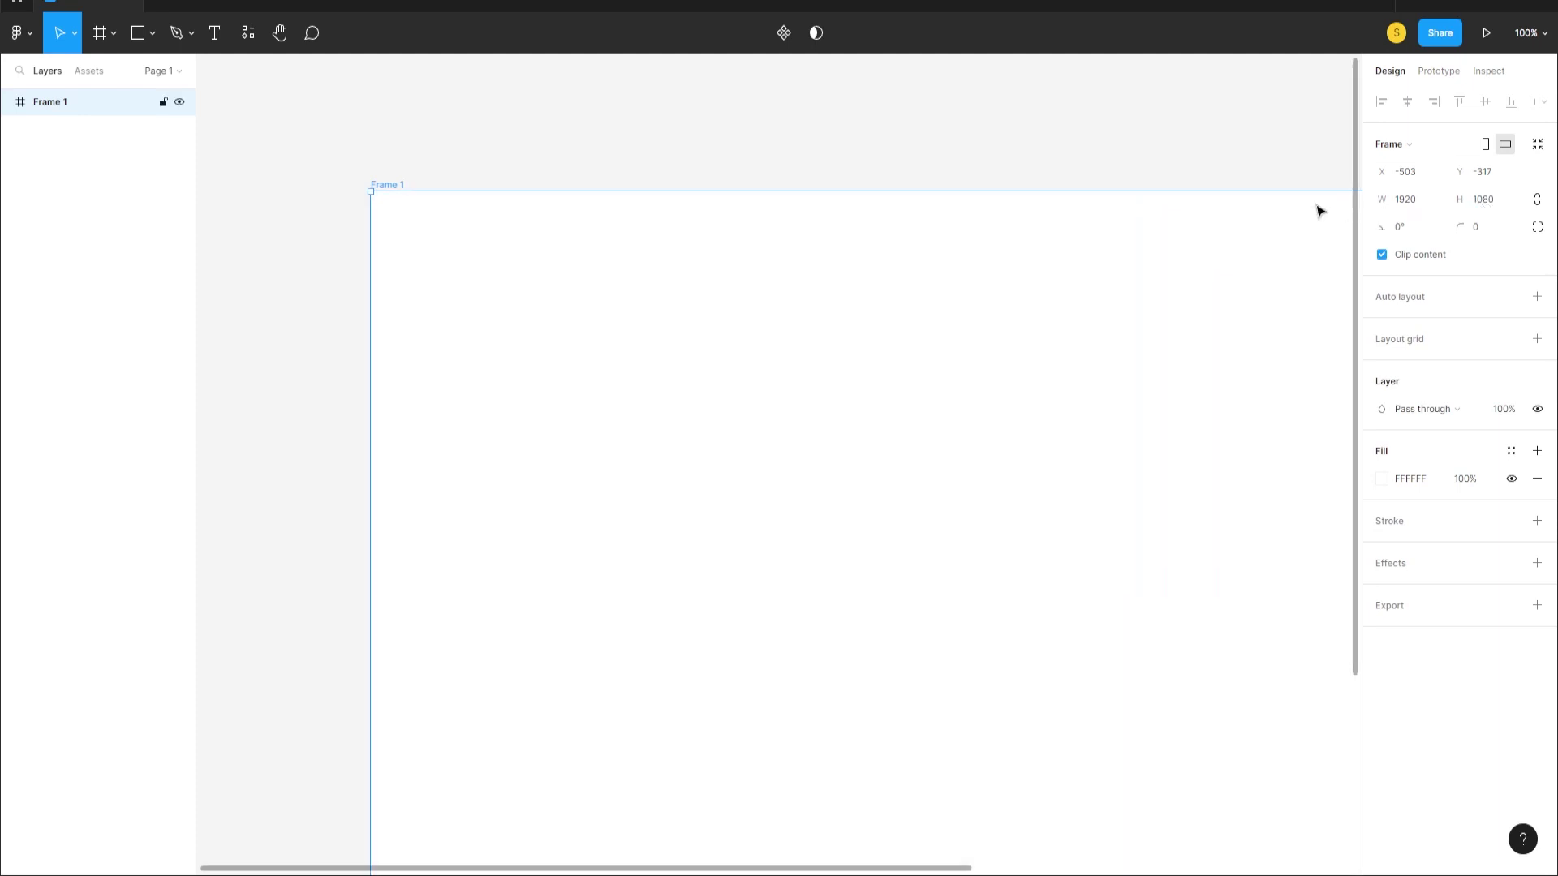
{"action": "left_click", "coordinate": [1541, 36]}
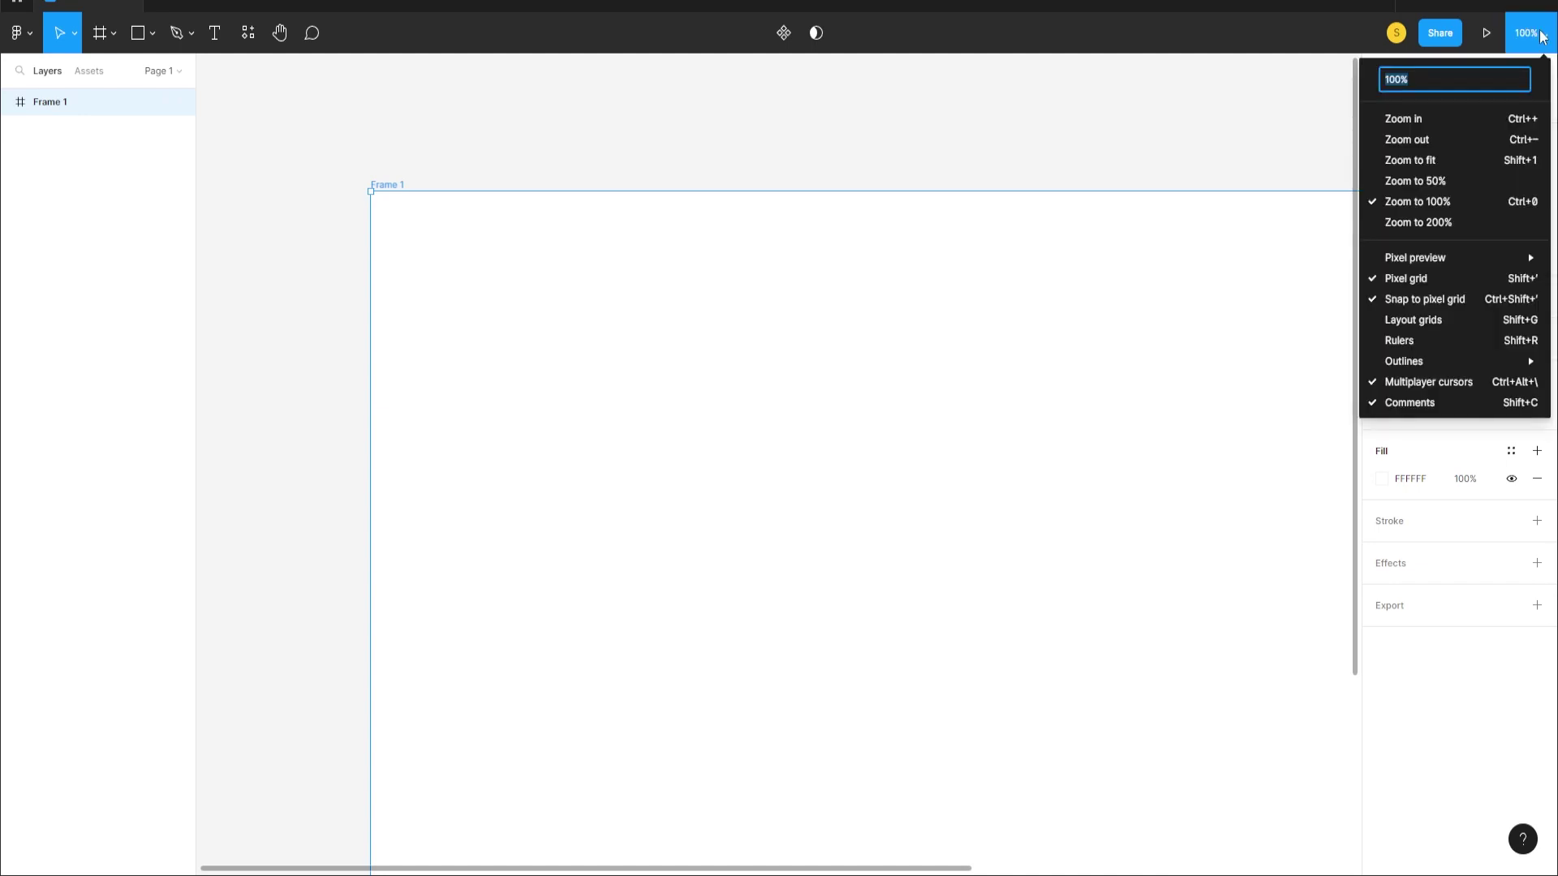
{"action": "left_click", "coordinate": [1429, 161]}
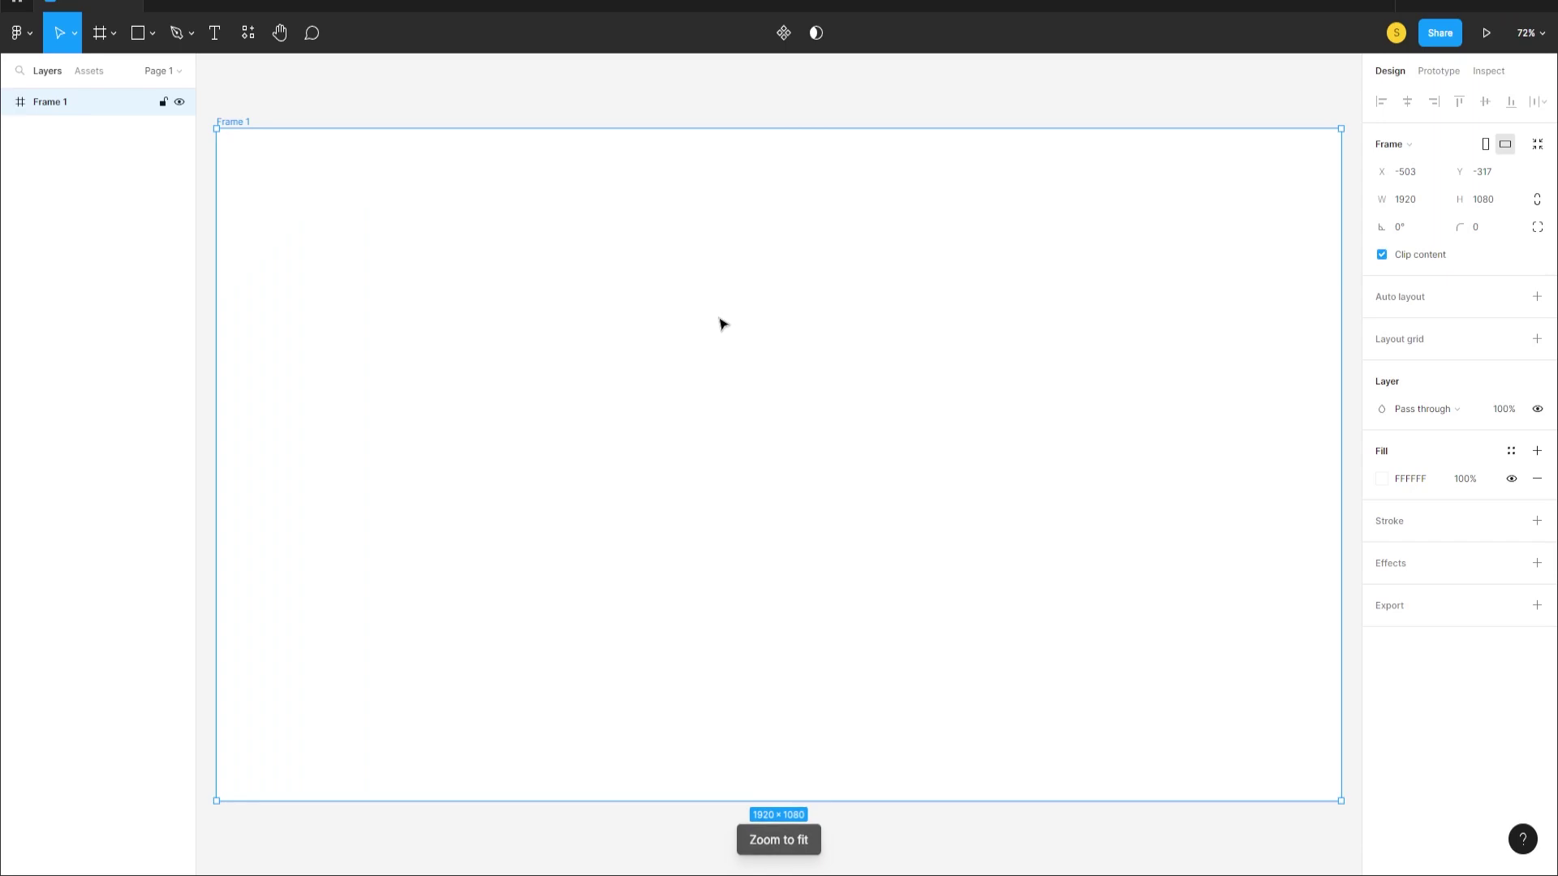
{"action": "scroll", "coordinate": [753, 327], "scroll_direction": "down", "scroll_amount": 5}
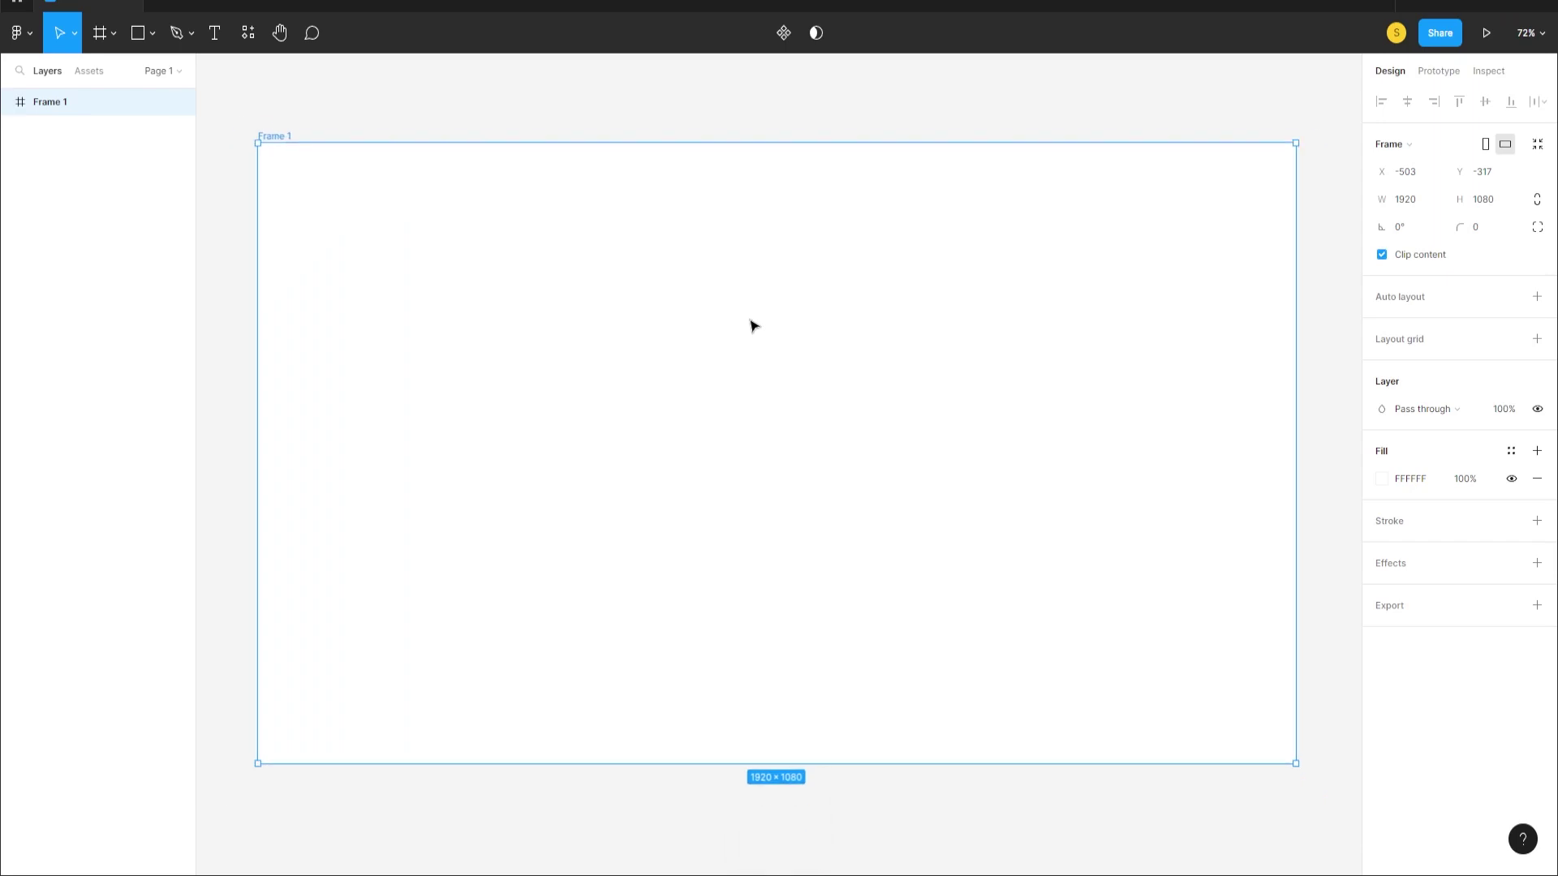
{"action": "scroll", "coordinate": [753, 327], "scroll_direction": "down", "scroll_amount": 2}
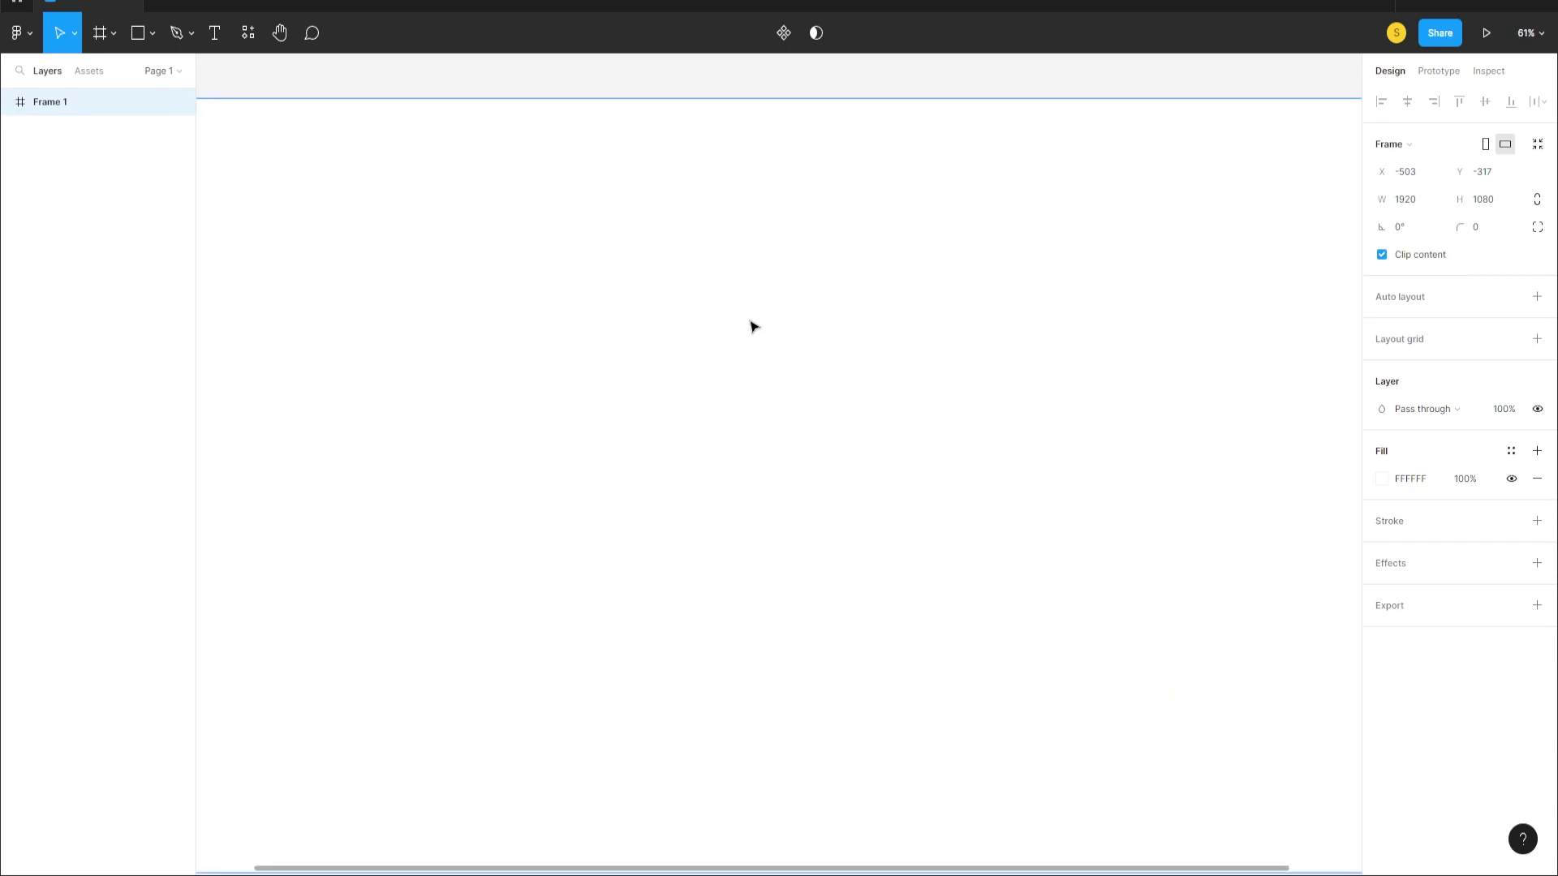
{"action": "scroll", "coordinate": [748, 336], "scroll_direction": "up", "scroll_amount": 1}
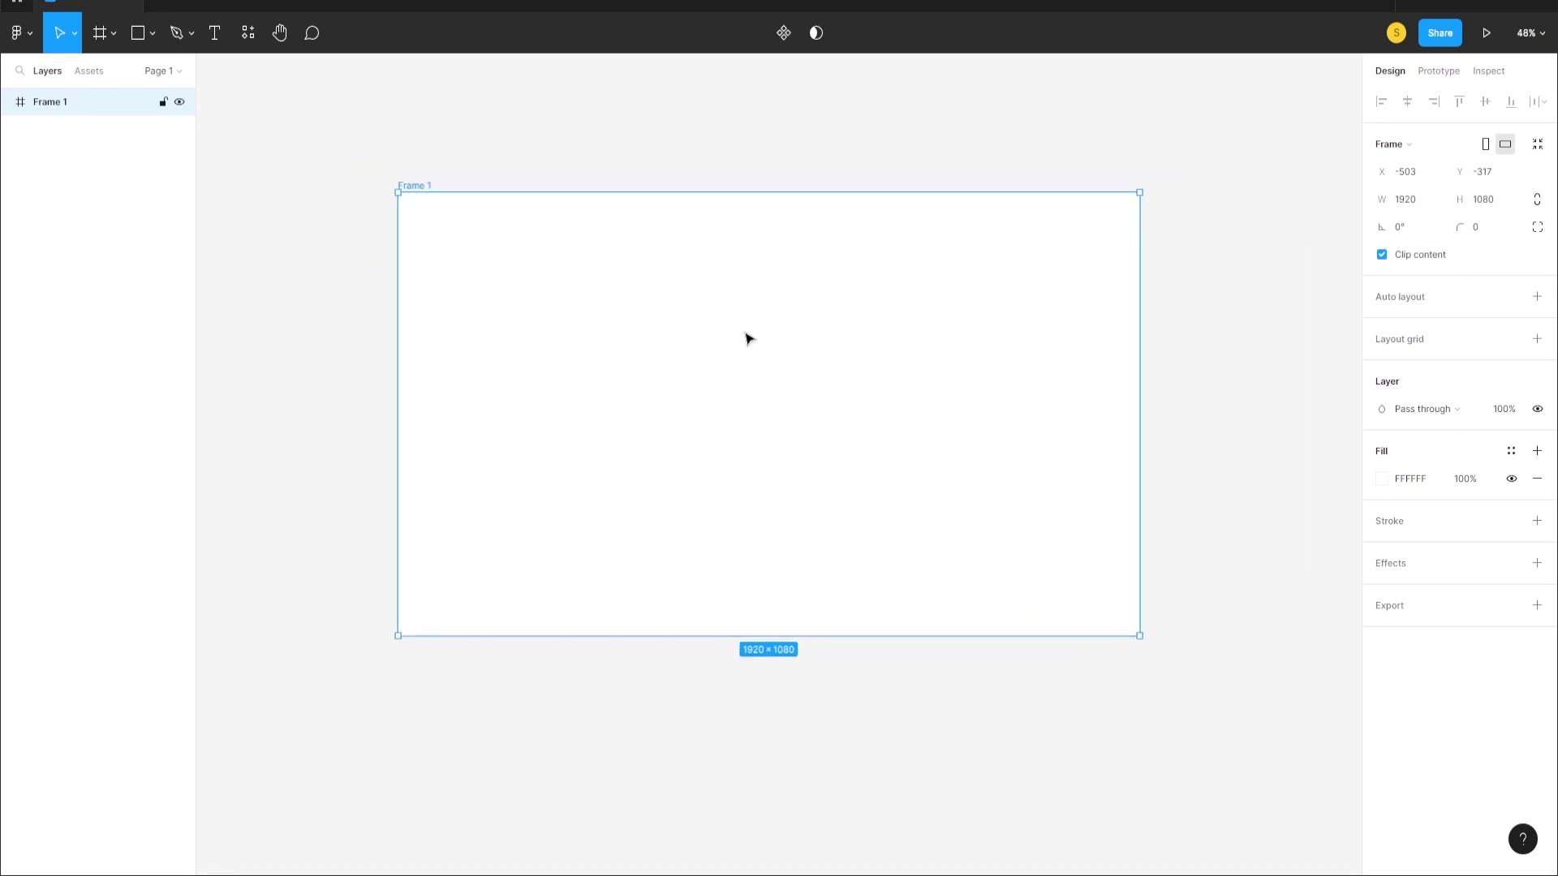
{"action": "left_click_drag", "start_coordinate": [631, 185], "coordinate": [580, 205]}
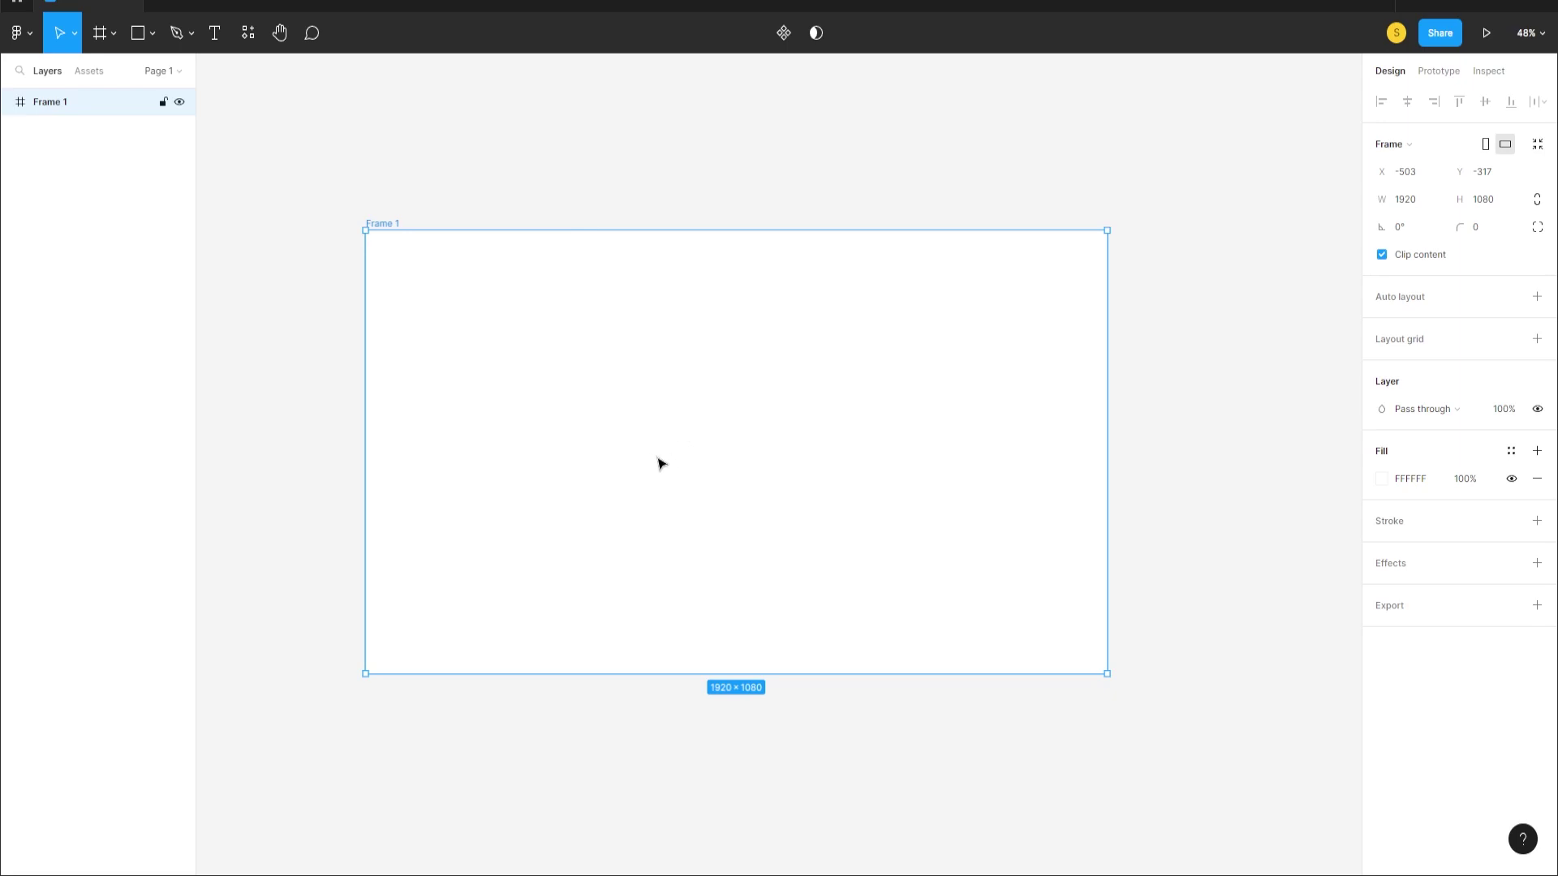
{"action": "left_click_drag", "start_coordinate": [646, 455], "coordinate": [623, 484]}
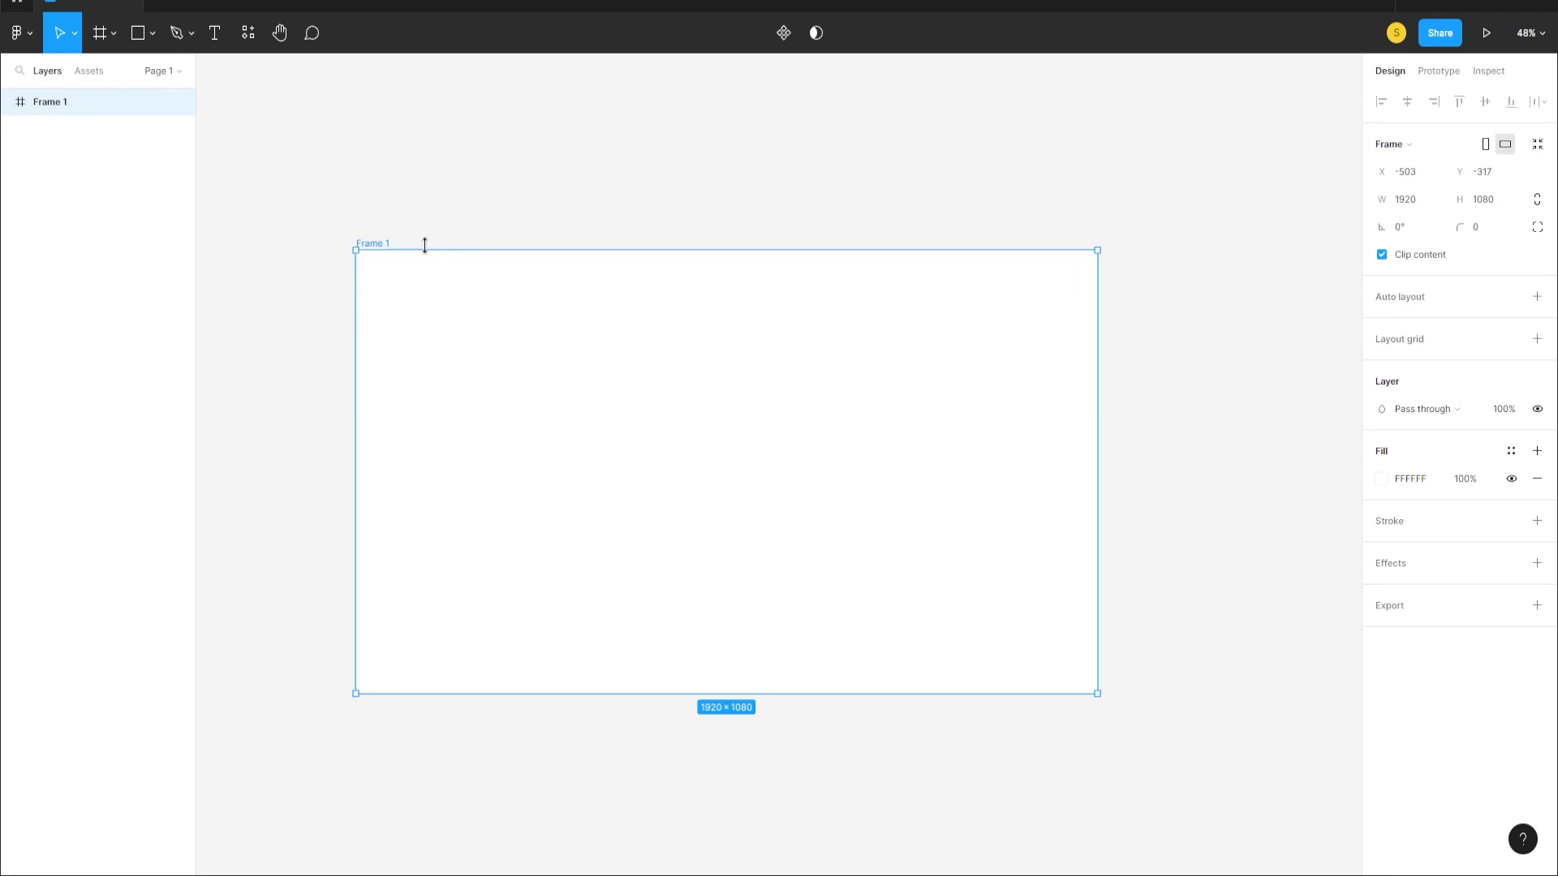
{"action": "left_click", "coordinate": [279, 33]}
{"action": "mouse_move", "coordinate": [490, 195]}
{"action": "left_mouse_down"}
{"action": "mouse_move", "coordinate": [460, 220]}
{"action": "mouse_move", "coordinate": [476, 209]}
{"action": "left_mouse_up"}
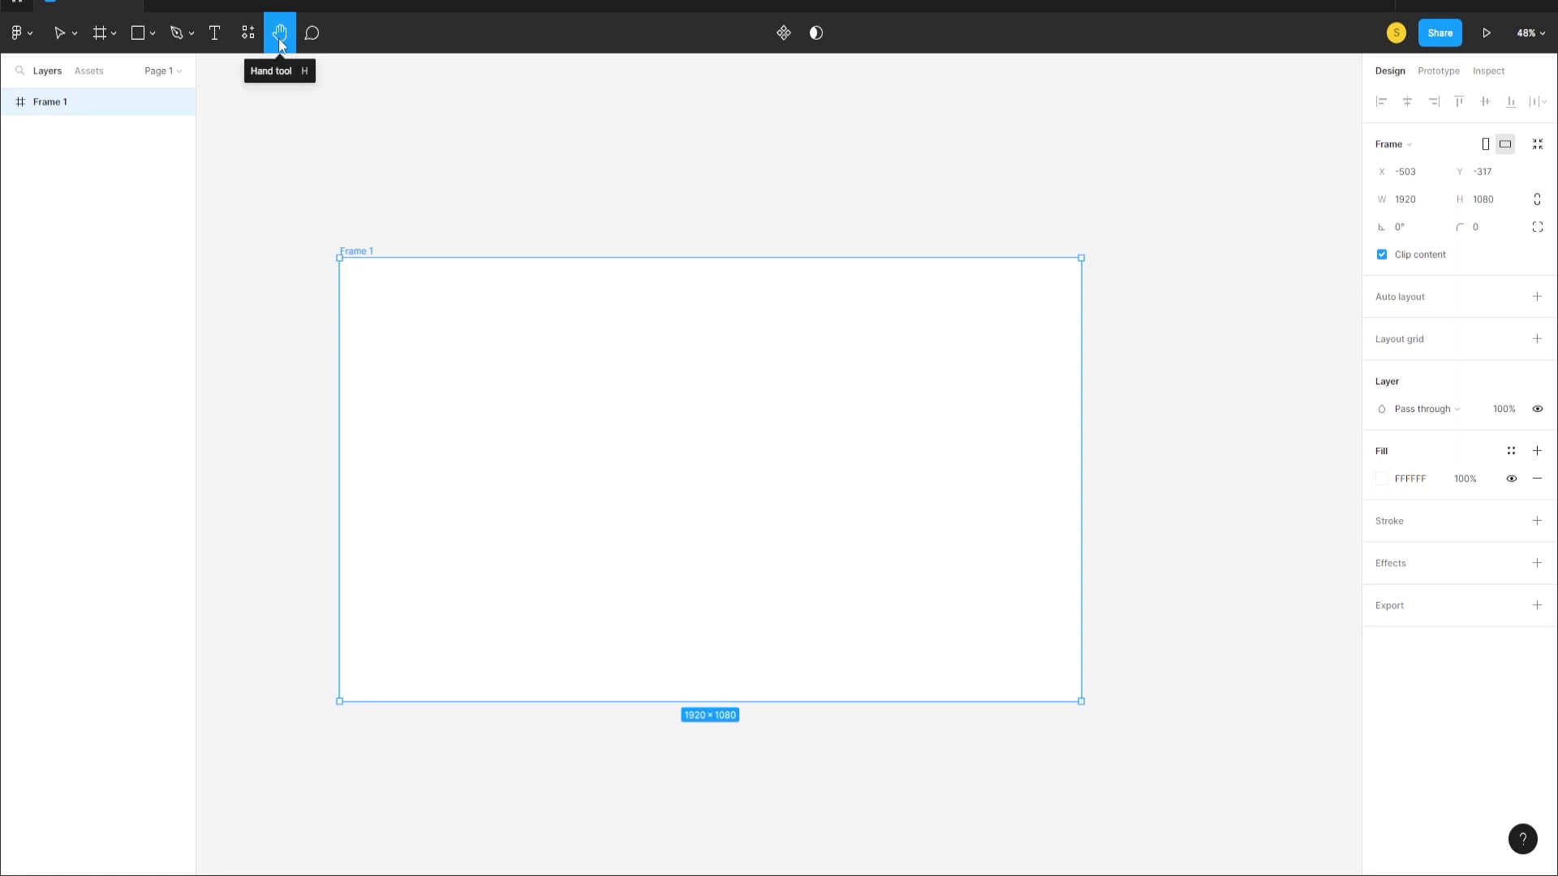
{"action": "key", "text": "v"}
{"action": "left_click", "coordinate": [570, 192]}
{"action": "left_click", "coordinate": [504, 330]}
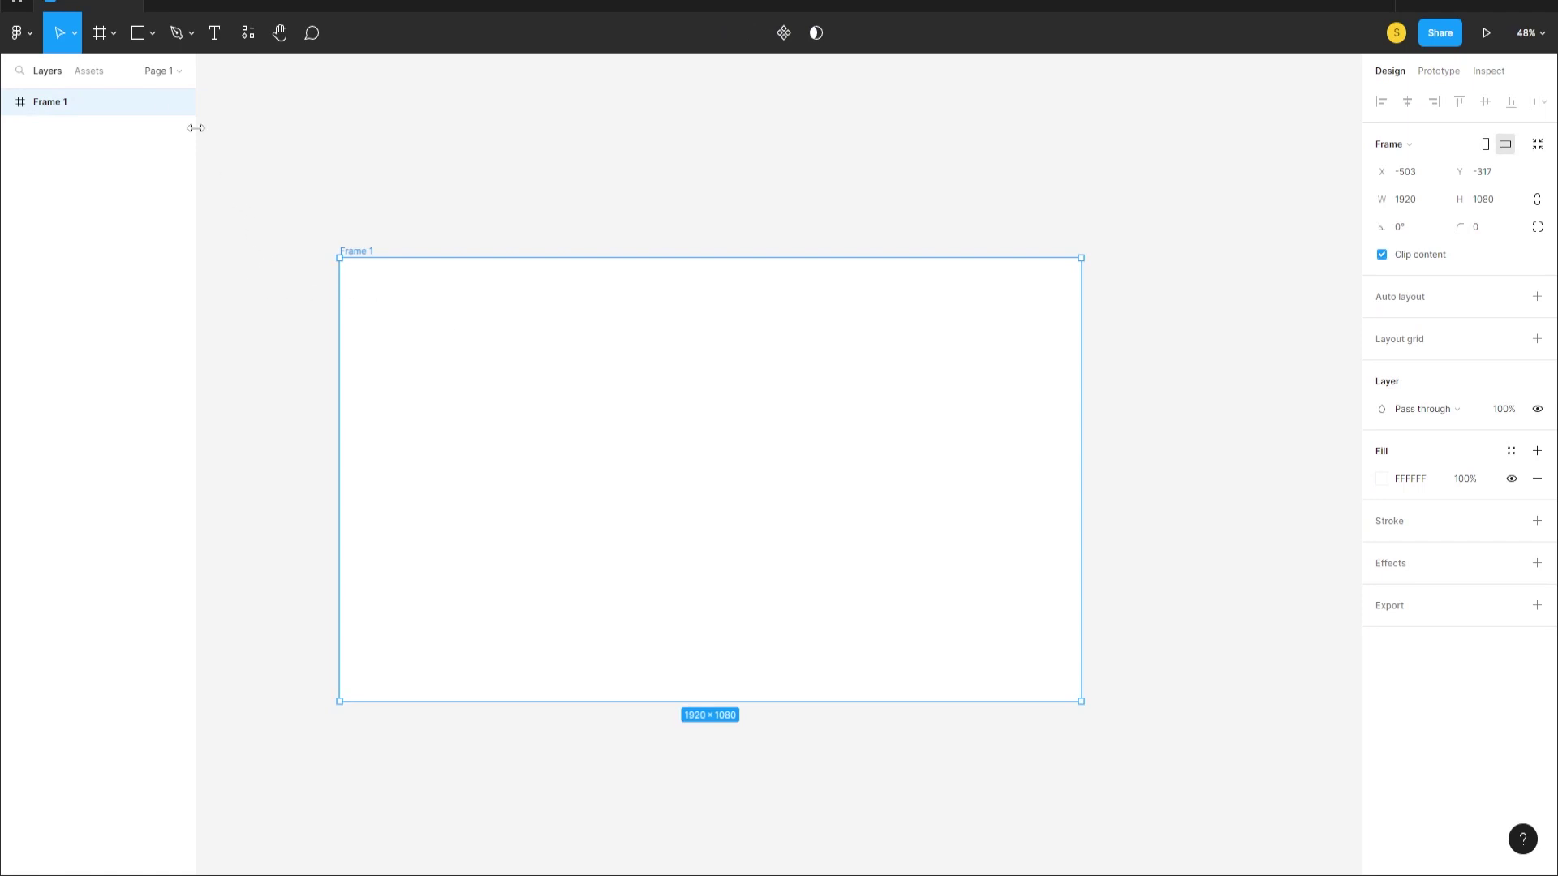
- Draw a header rectangle across the full 1920 width at the frame's top and set its height to 125
{"action": "left_click", "coordinate": [140, 34]}
{"action": "left_click_drag", "start_coordinate": [338, 260], "coordinate": [1082, 313]}
{"action": "left_click", "coordinate": [1487, 172]}
{"action": "type", "text": "125"}
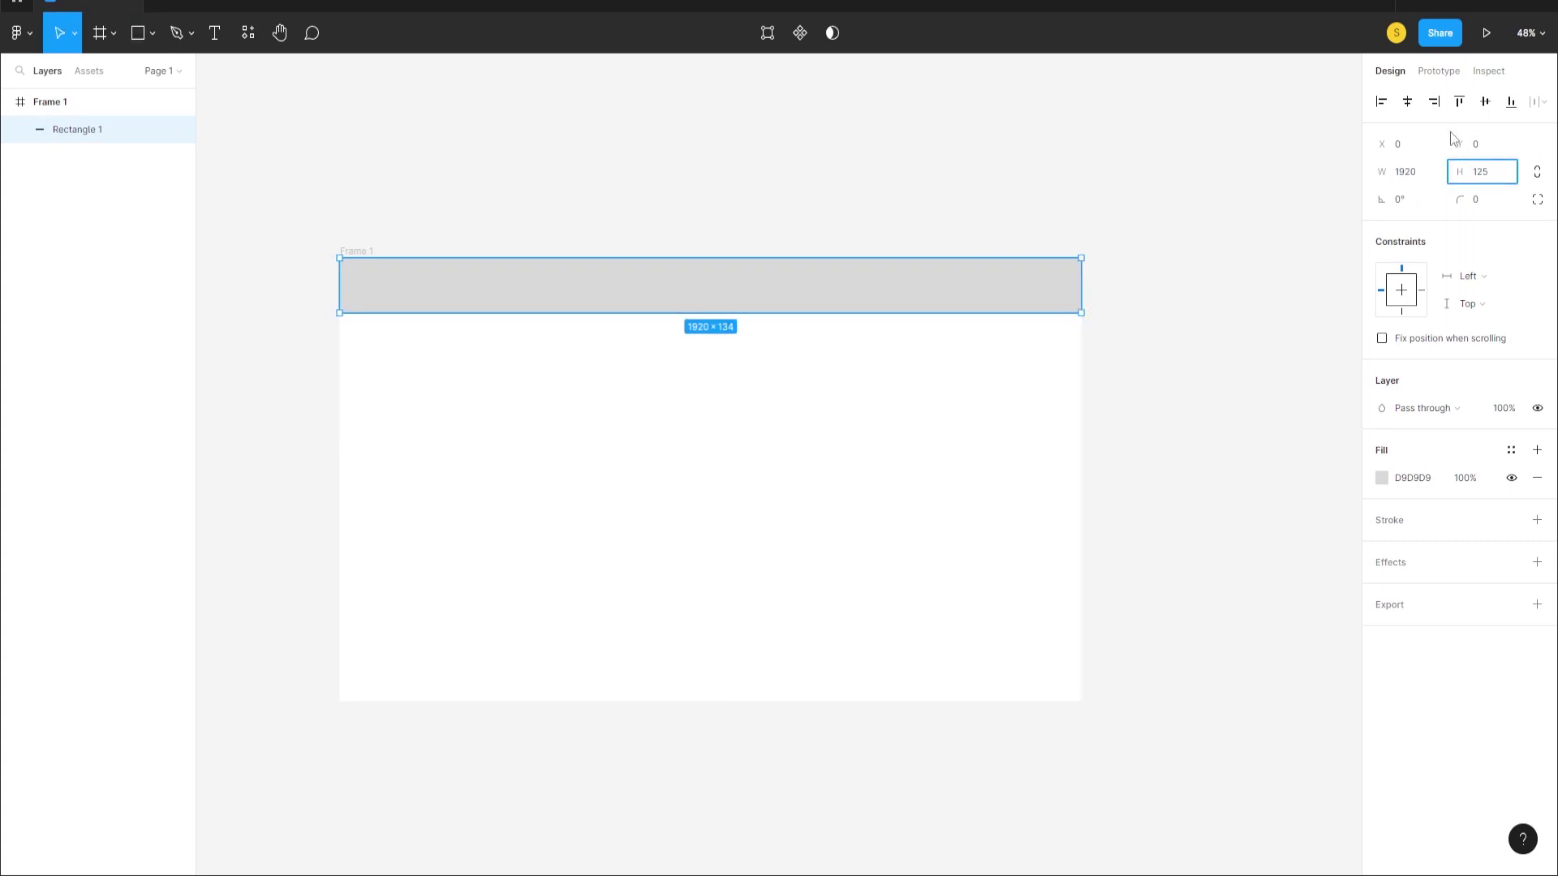
{"action": "key", "text": "Return"}
{"action": "left_click", "coordinate": [829, 519]}
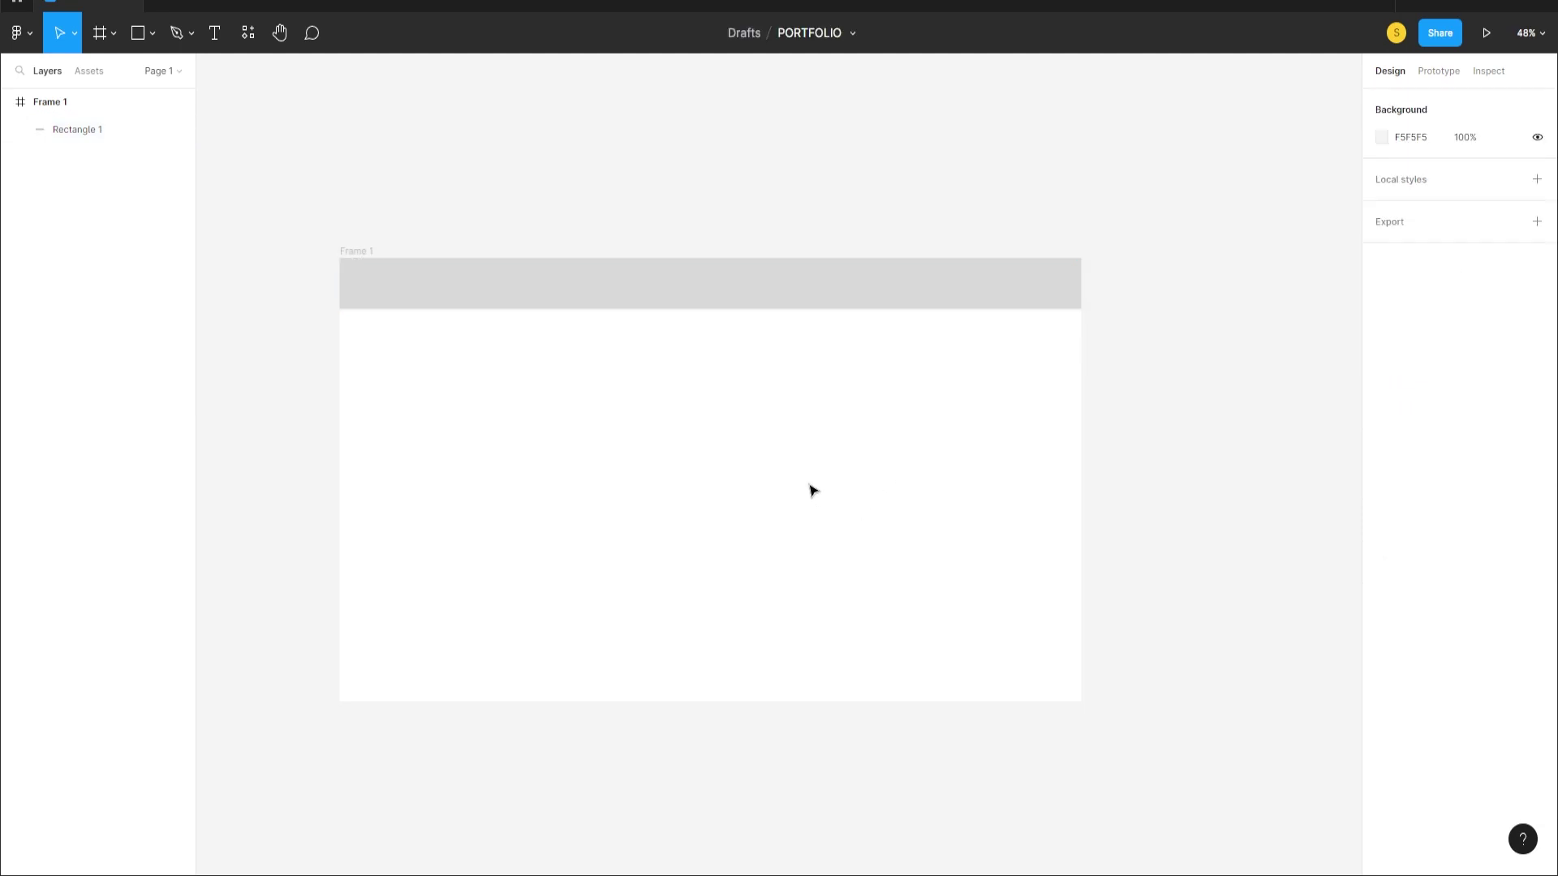
- Add a text layer with the site owner's name in capitals inside the header bar
{"action": "scroll", "coordinate": [689, 330], "scroll_direction": "up", "scroll_amount": 2}
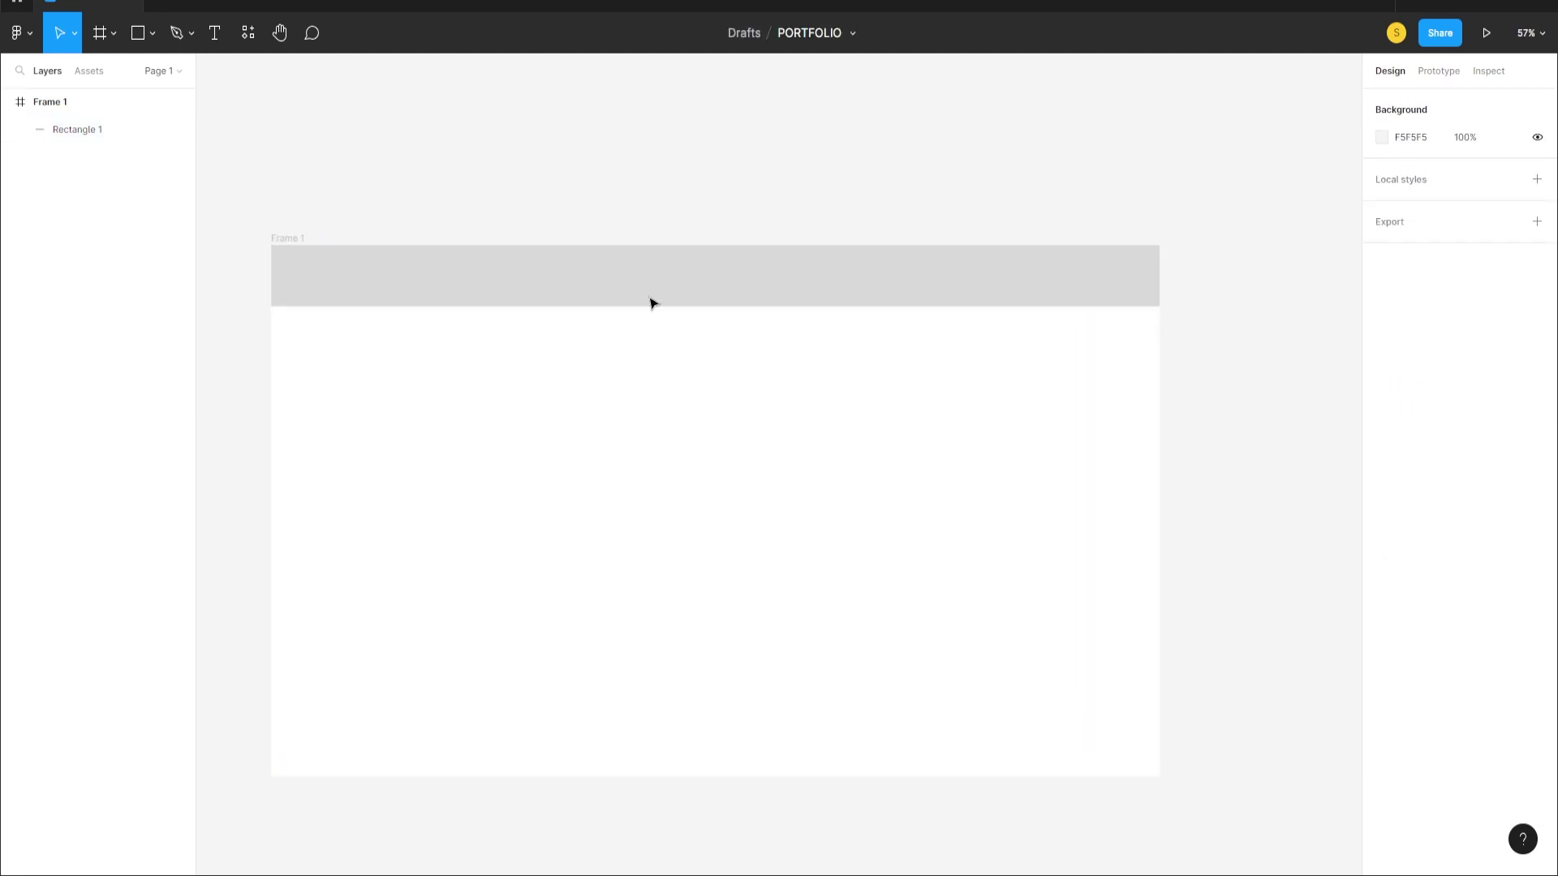
{"action": "left_click", "coordinate": [215, 33]}
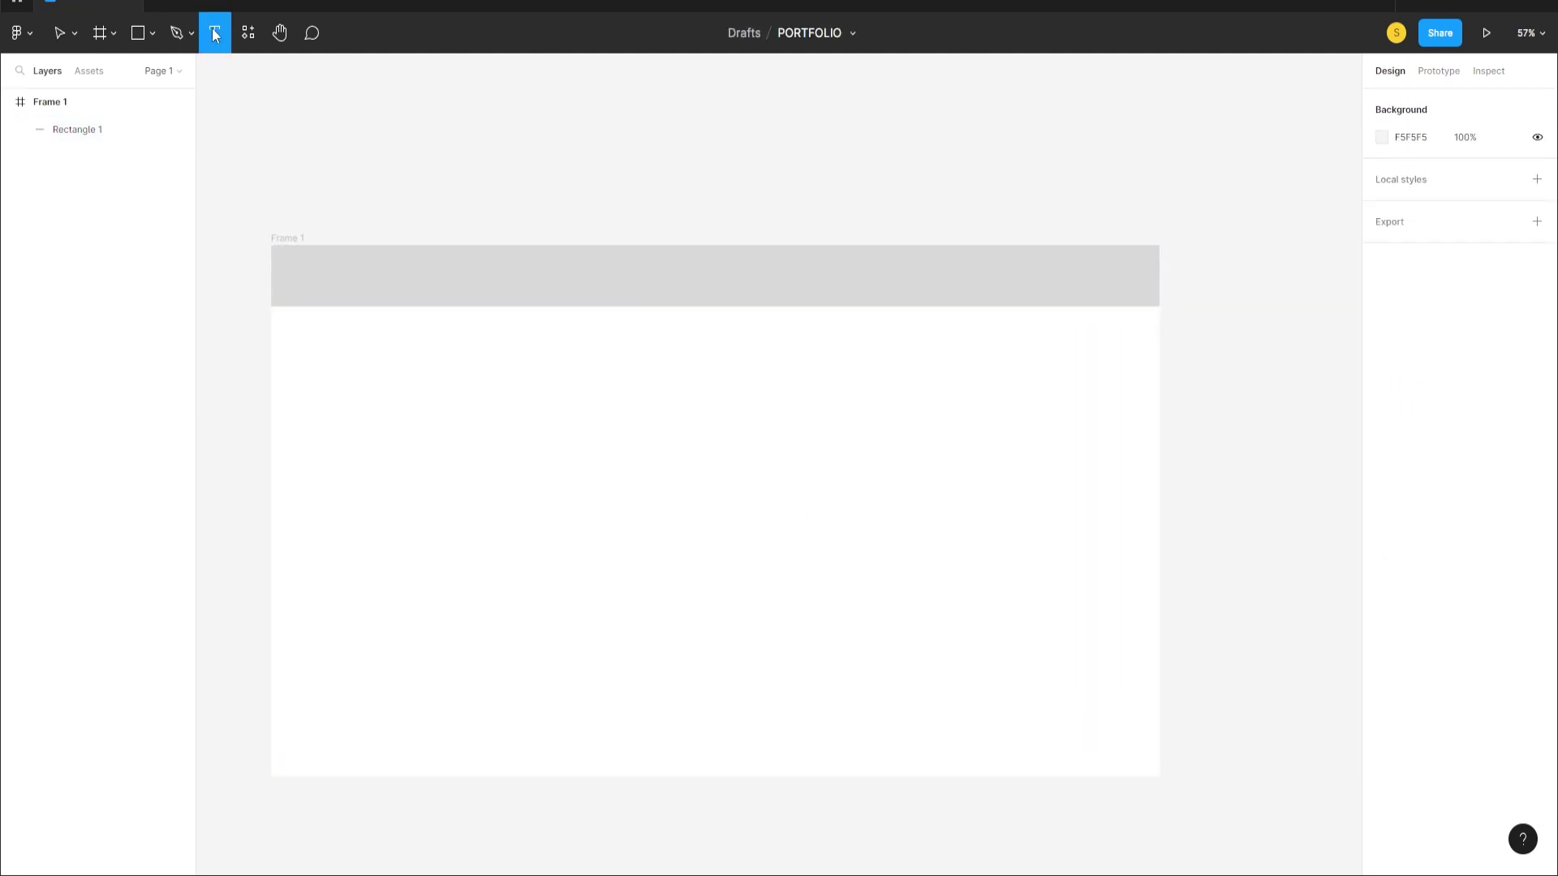
{"action": "left_click", "coordinate": [641, 274]}
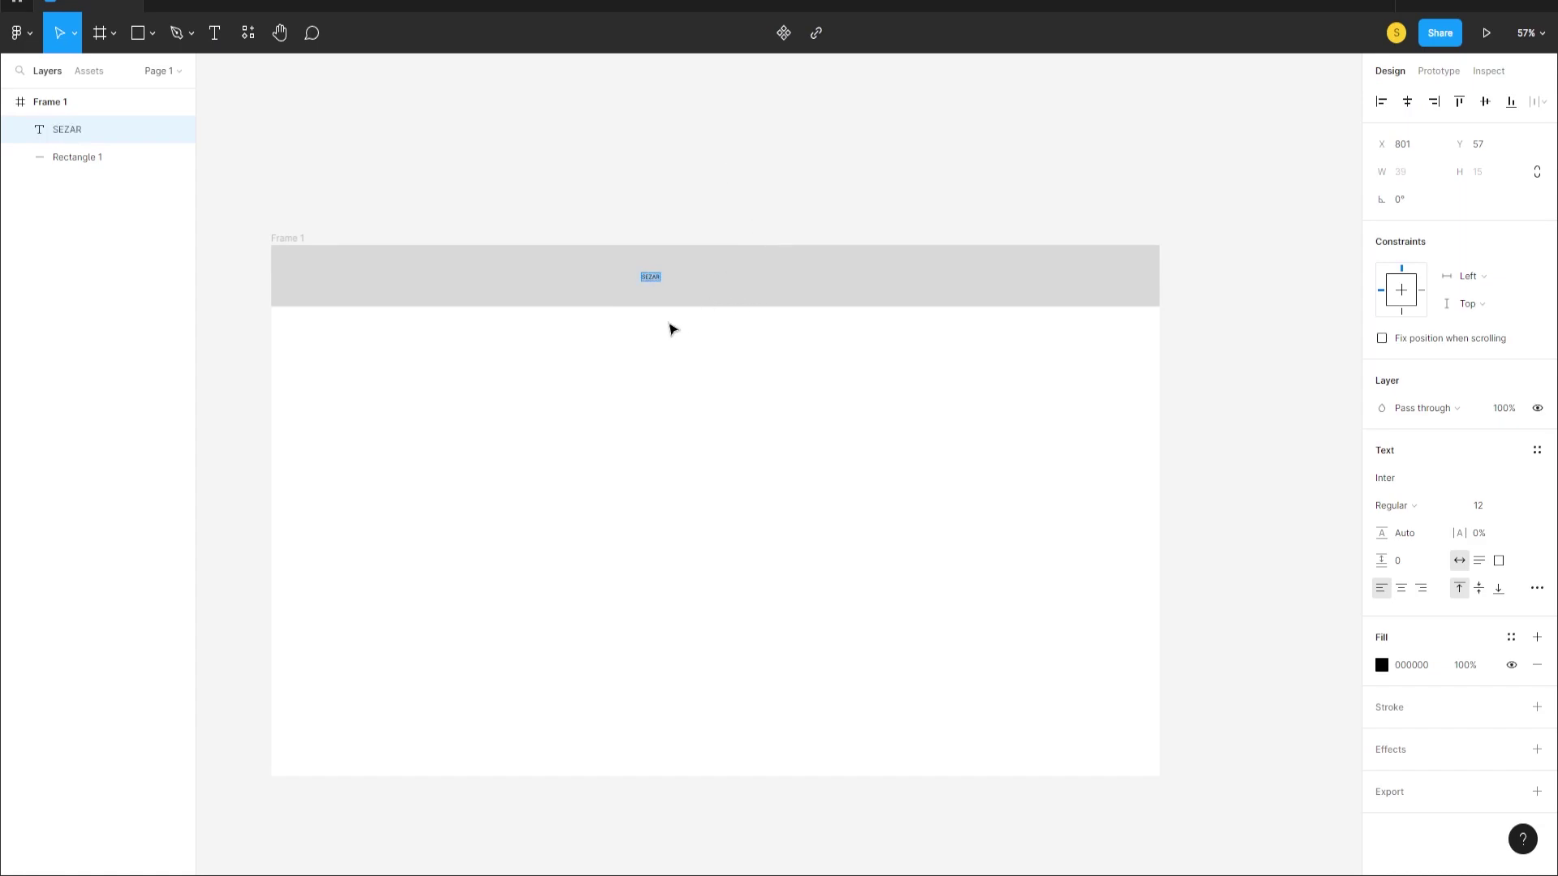
- Set the header name text to Poppins Bold at size 48
{"action": "left_click", "coordinate": [1414, 477]}
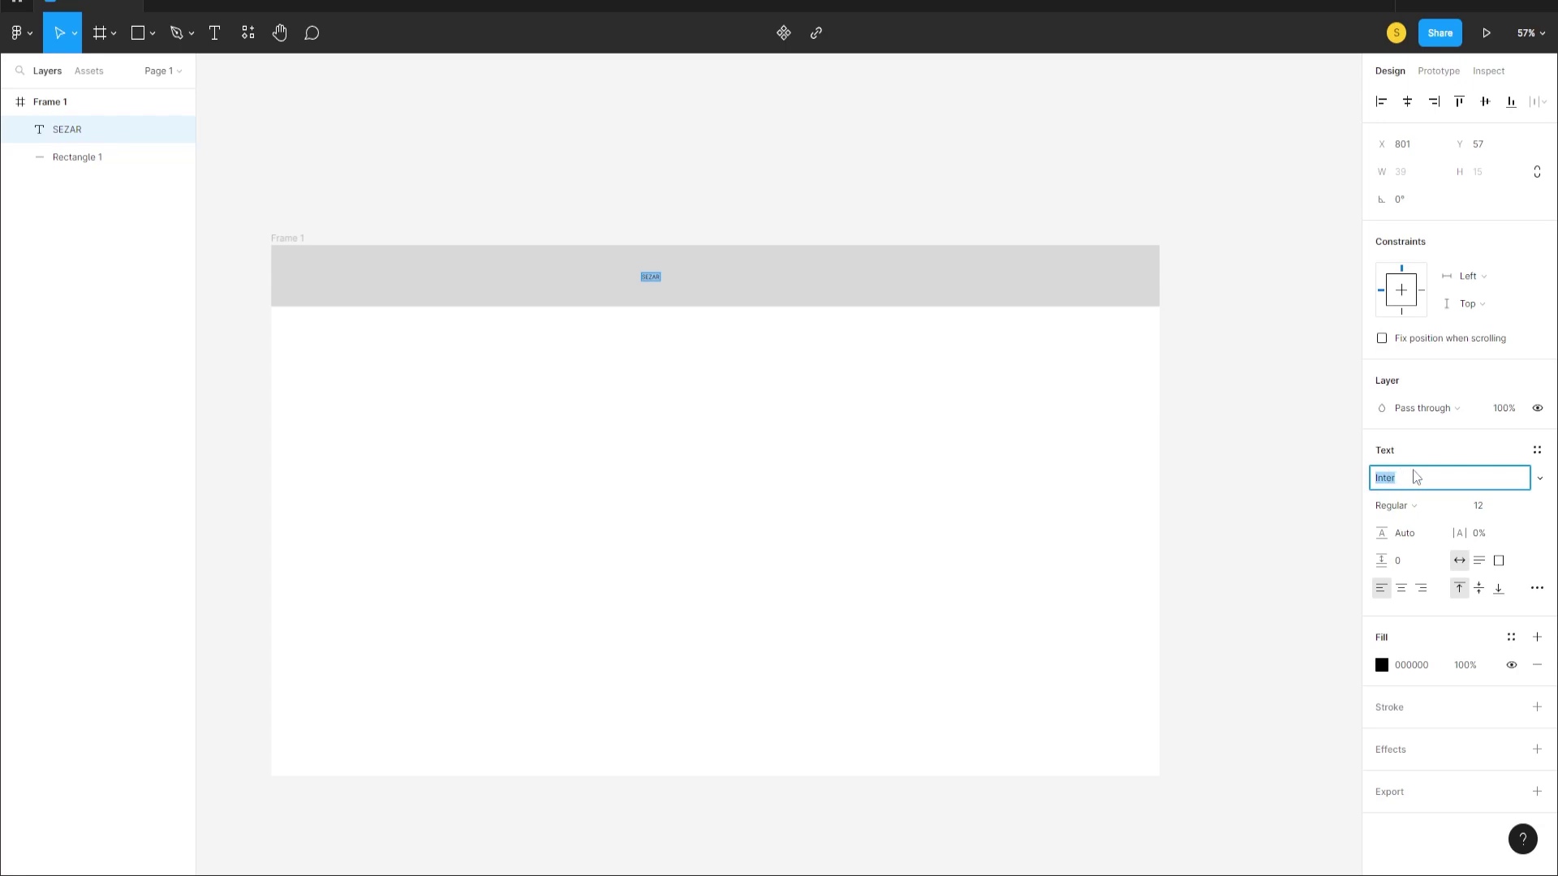
{"action": "key", "text": "Return"}
{"action": "left_click", "coordinate": [1422, 507]}
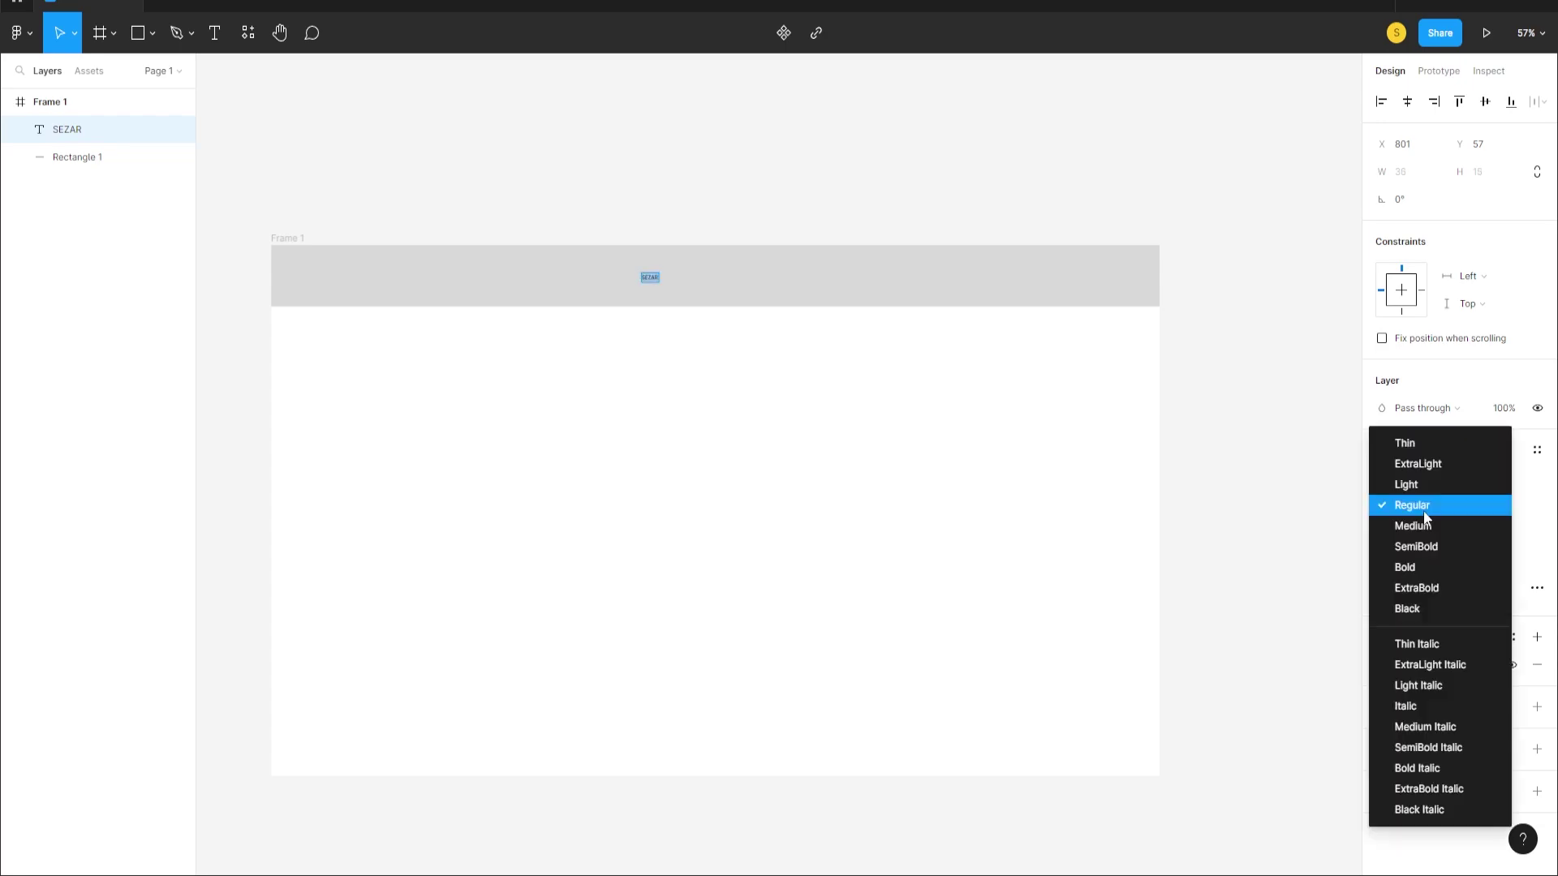
{"action": "left_click", "coordinate": [1420, 579]}
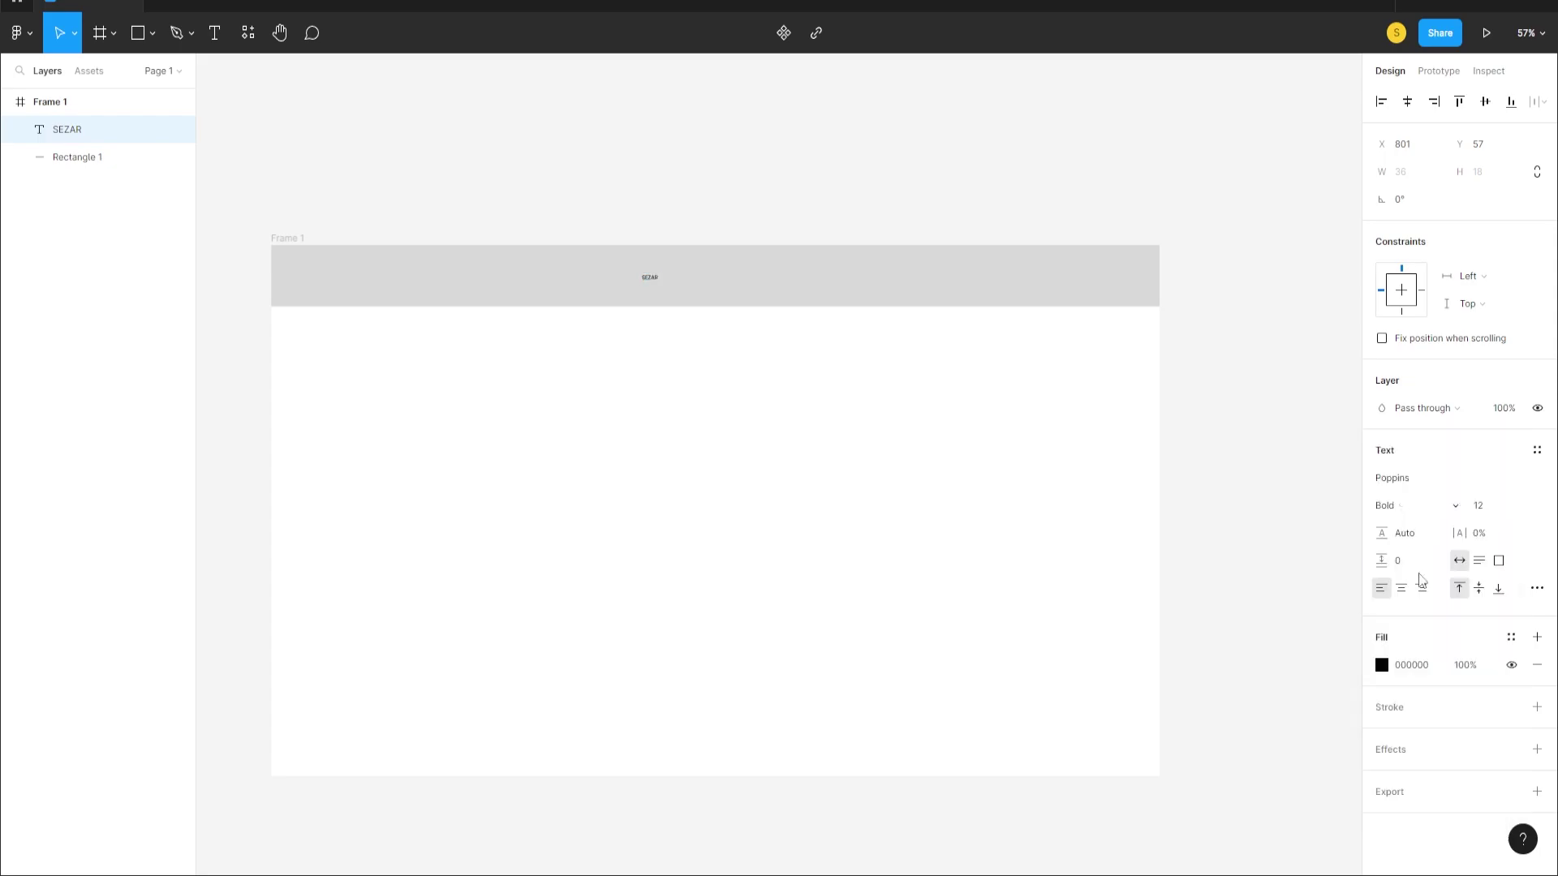
{"action": "left_click", "coordinate": [1520, 507]}
{"action": "left_click", "coordinate": [1498, 711]}
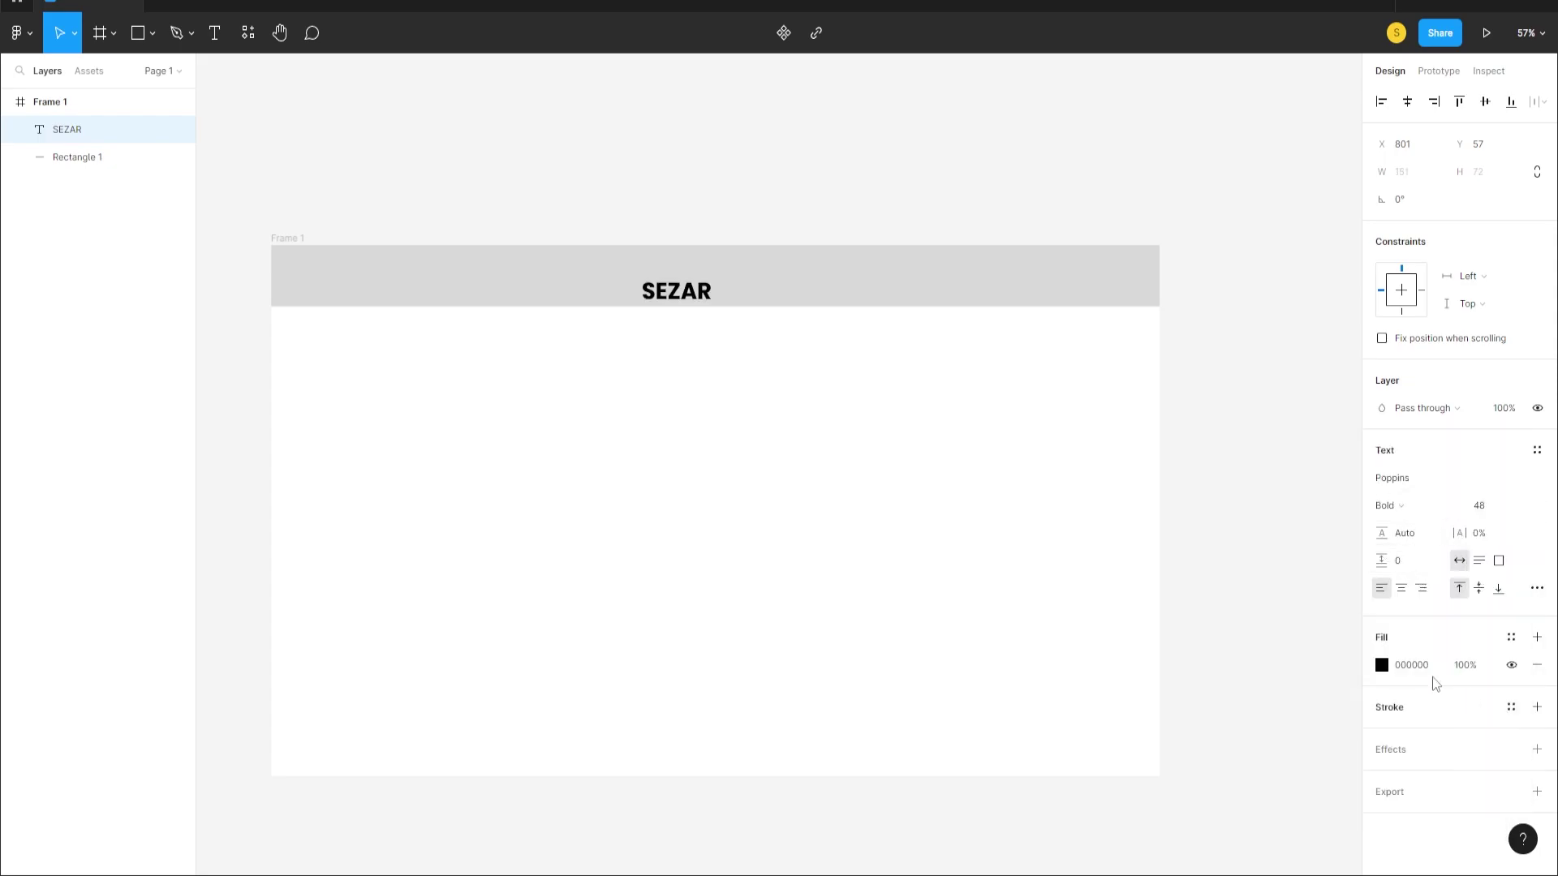
- Align the name text and the header rectangle by their horizontal and vertical centers
{"action": "left_click", "coordinate": [713, 386]}
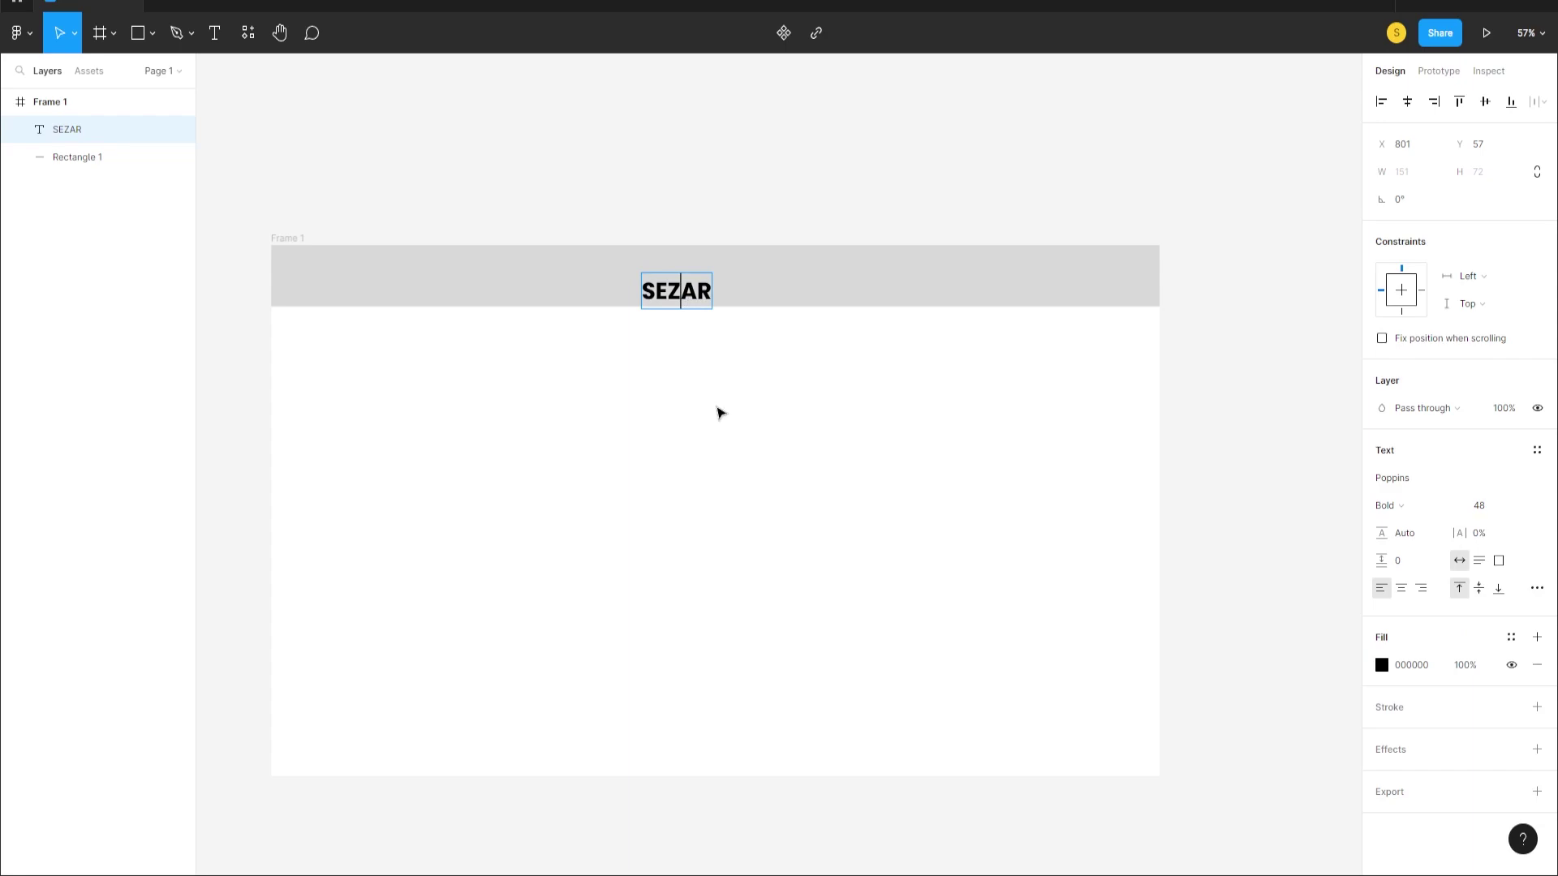
{"action": "left_click", "coordinate": [681, 301]}
{"action": "left_click", "coordinate": [758, 299], "text": "shift"}
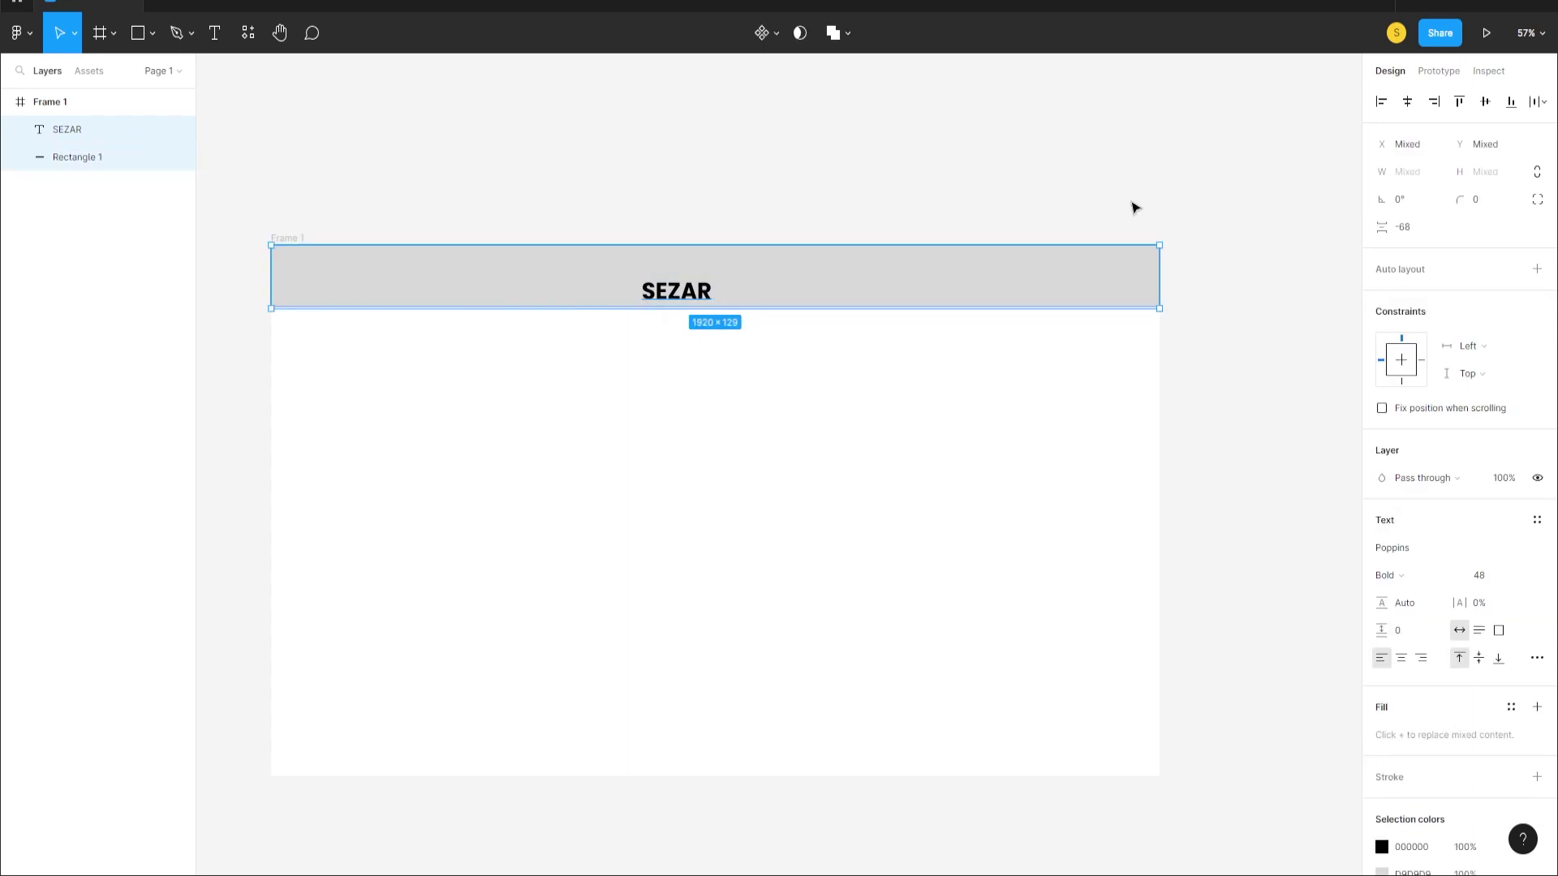
{"action": "left_click", "coordinate": [1407, 102]}
{"action": "left_click", "coordinate": [1485, 101]}
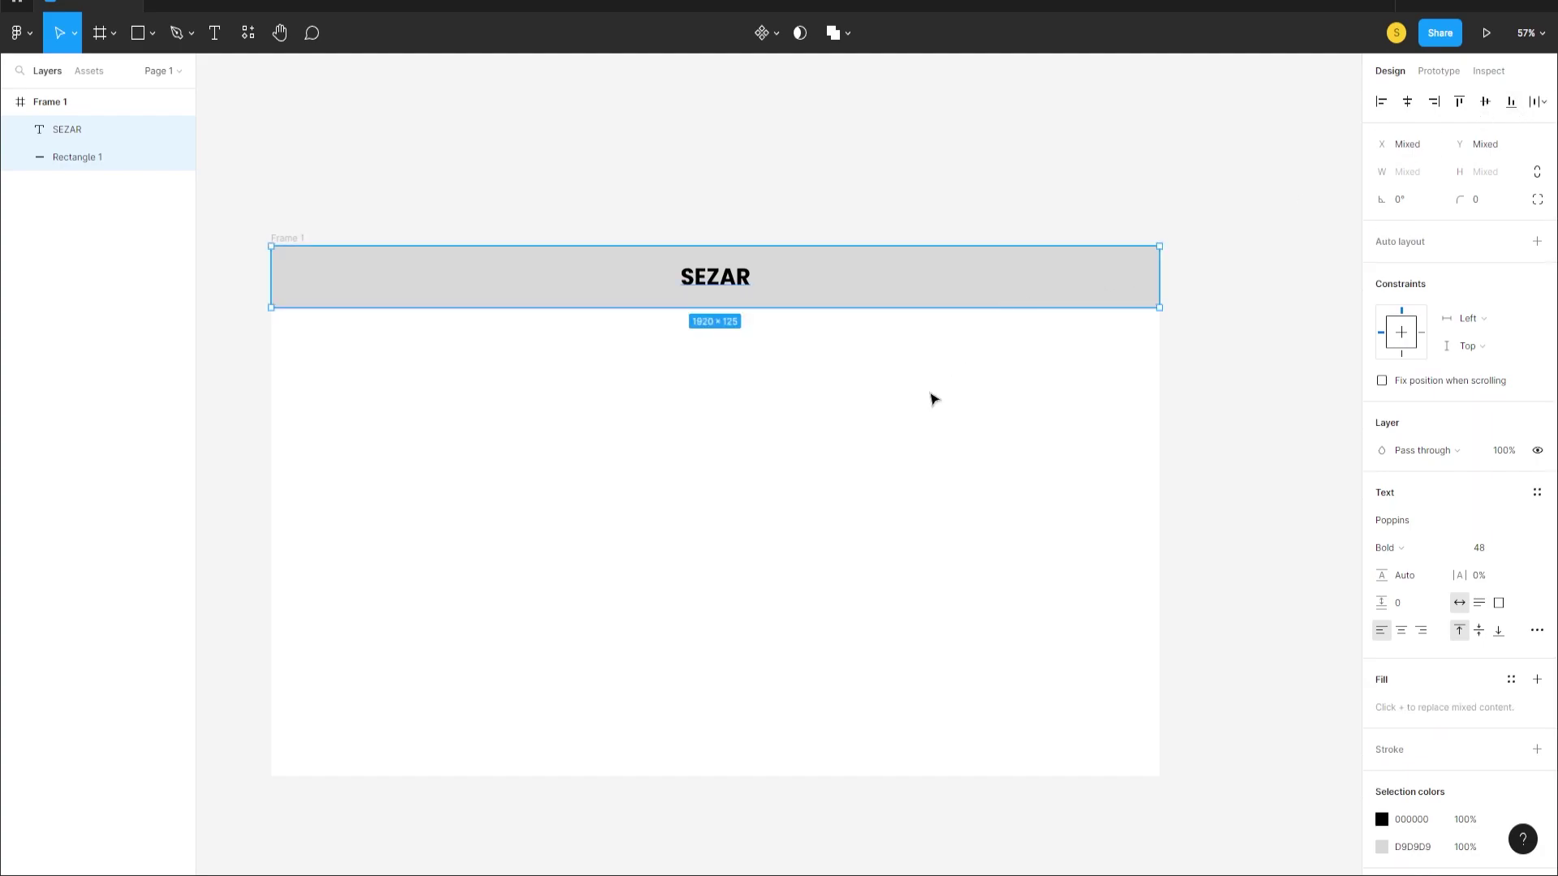
{"action": "left_click", "coordinate": [696, 487]}
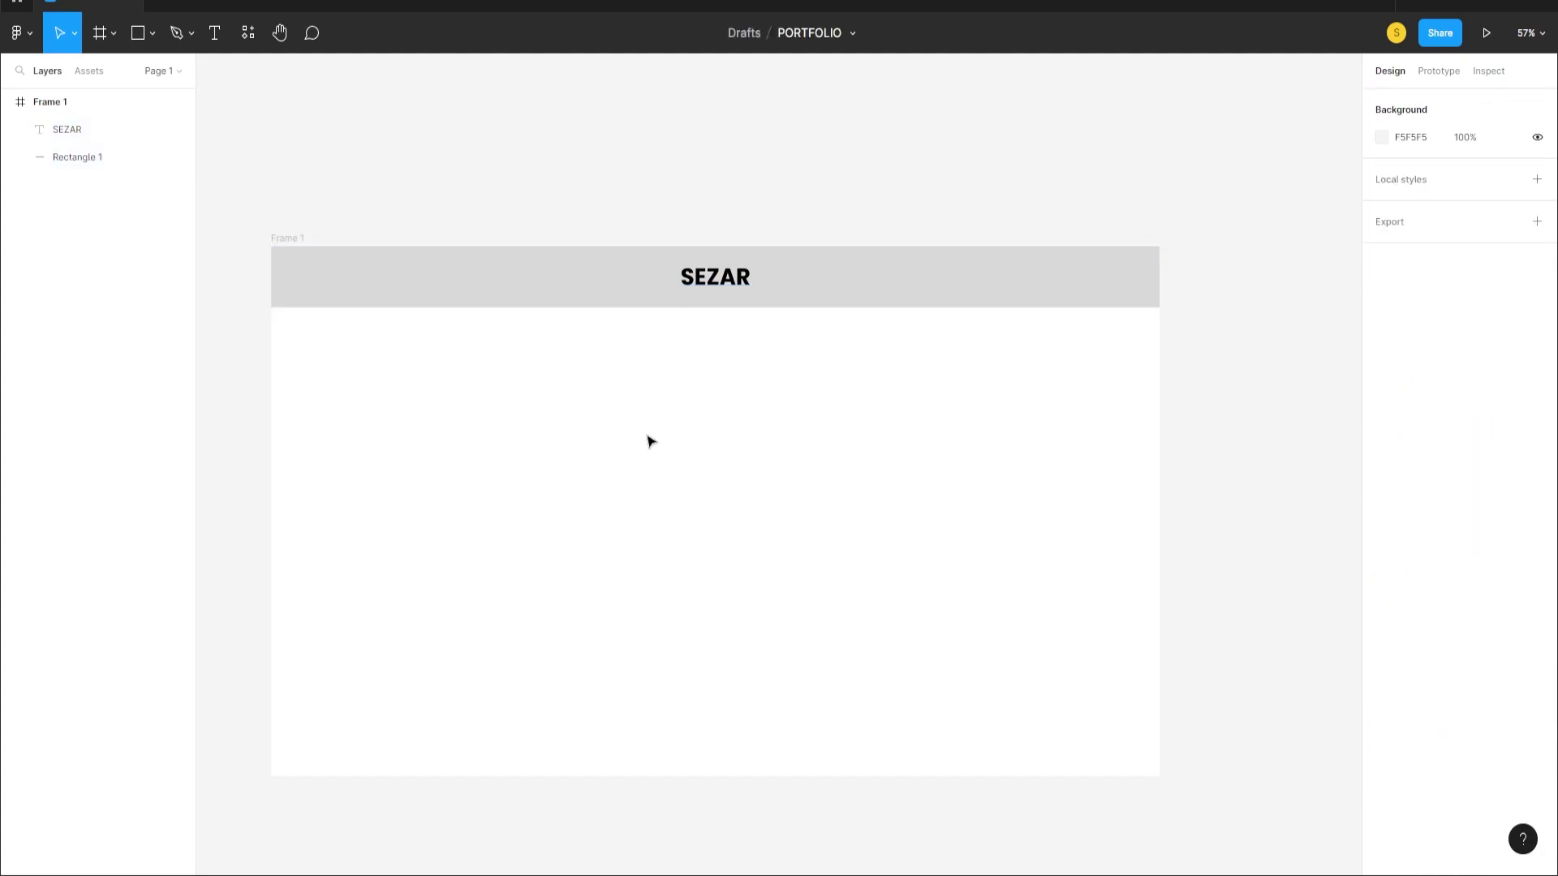
- Duplicate the name text to its left in the header bar at X 506 and change the copy to Home
{"action": "scroll", "coordinate": [654, 430], "scroll_direction": "up", "scroll_amount": 1}
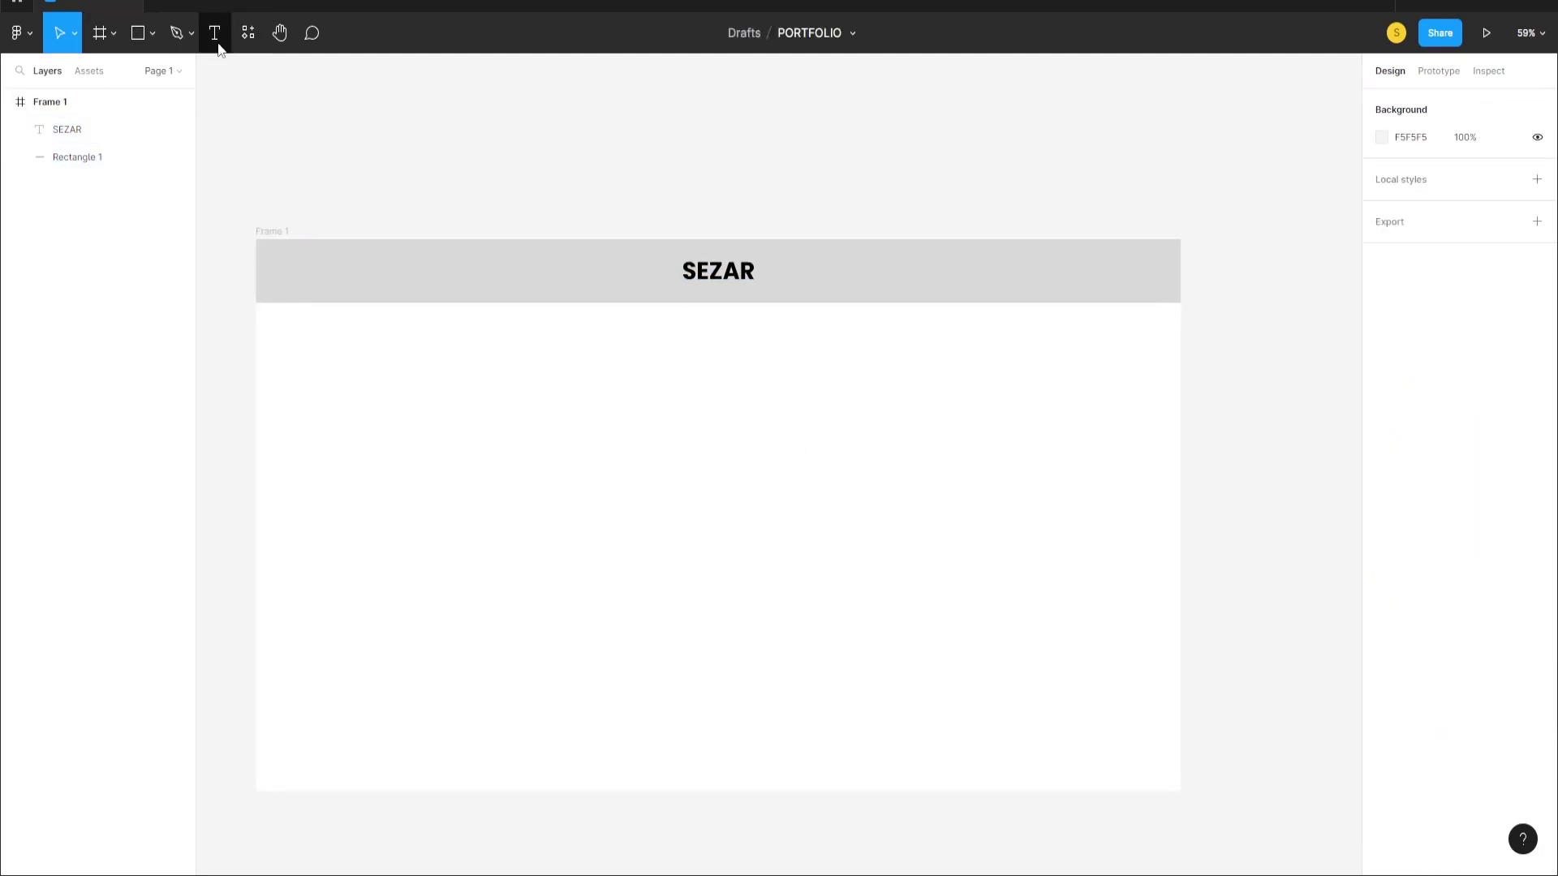
{"action": "left_click", "coordinate": [717, 281]}
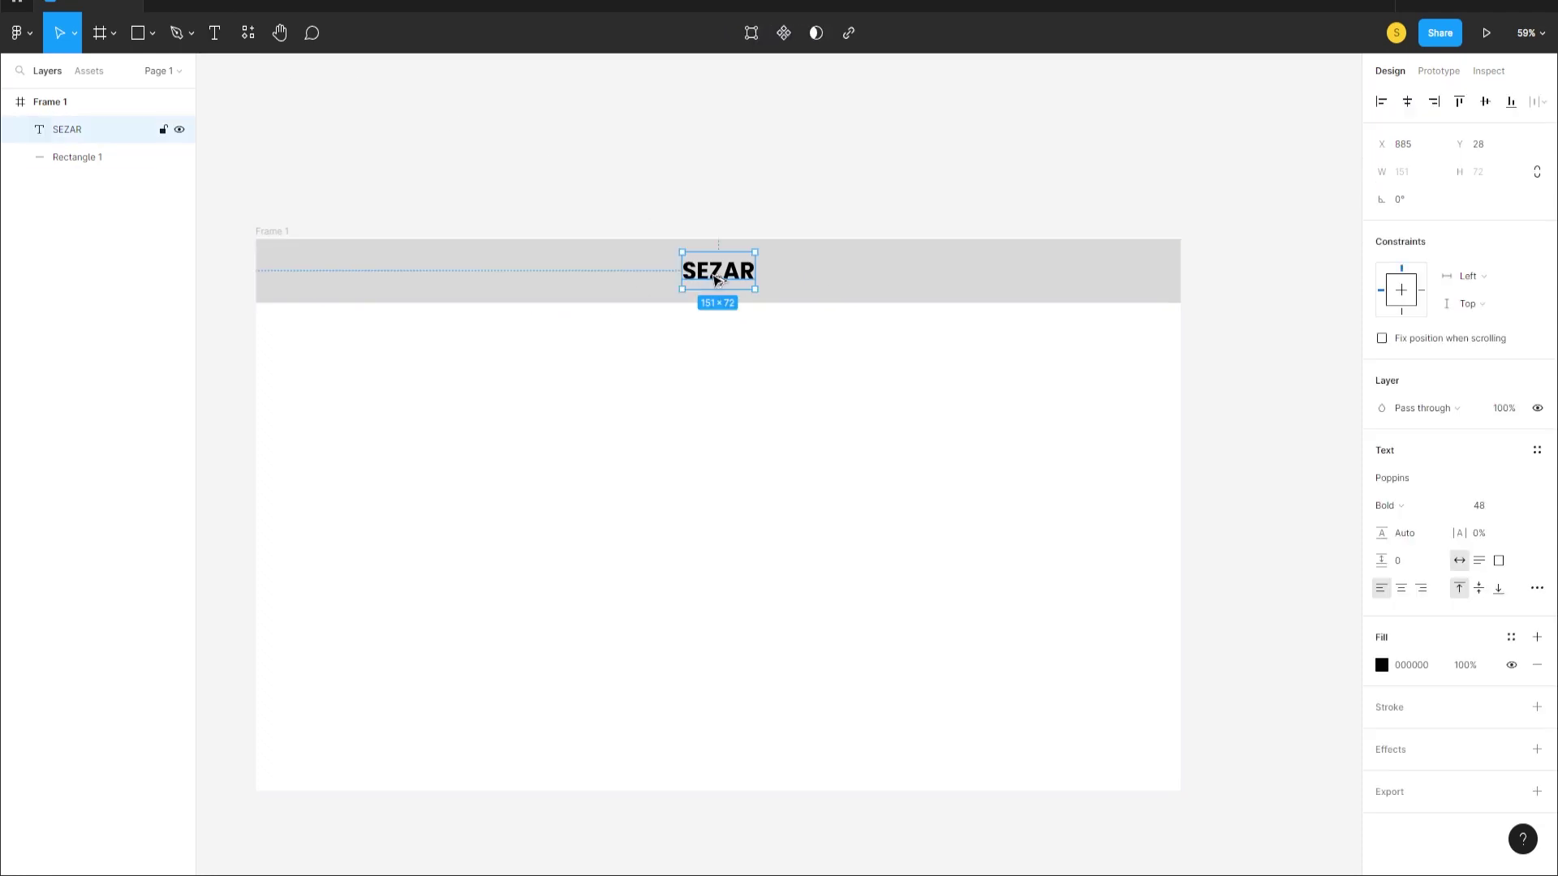
{"action": "left_click_drag", "start_coordinate": [718, 281], "coordinate": [533, 291]}
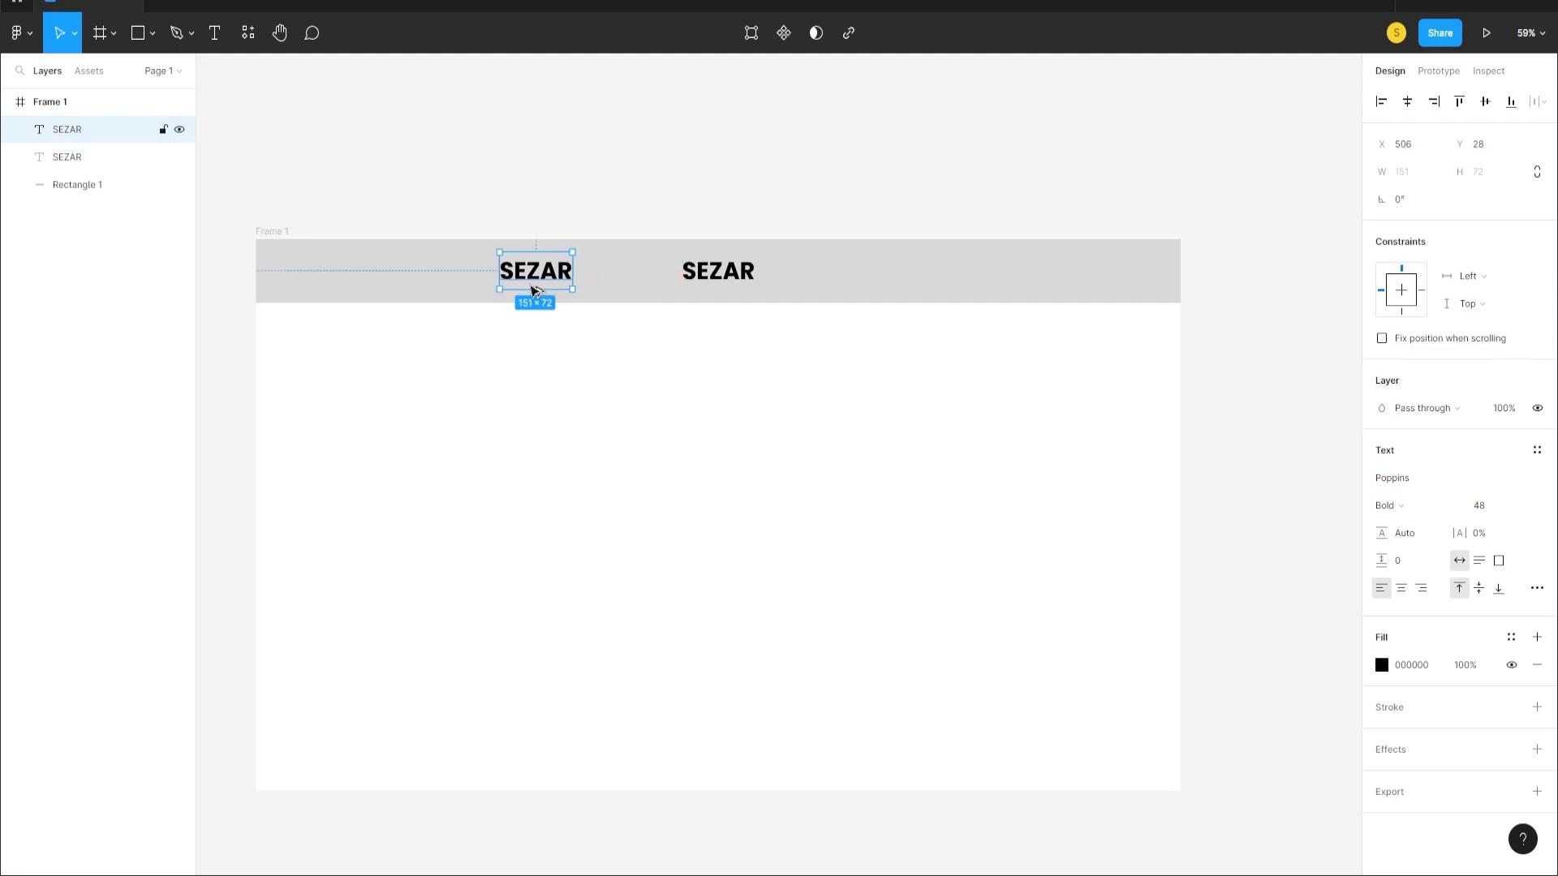
{"action": "double_click", "coordinate": [534, 276]}
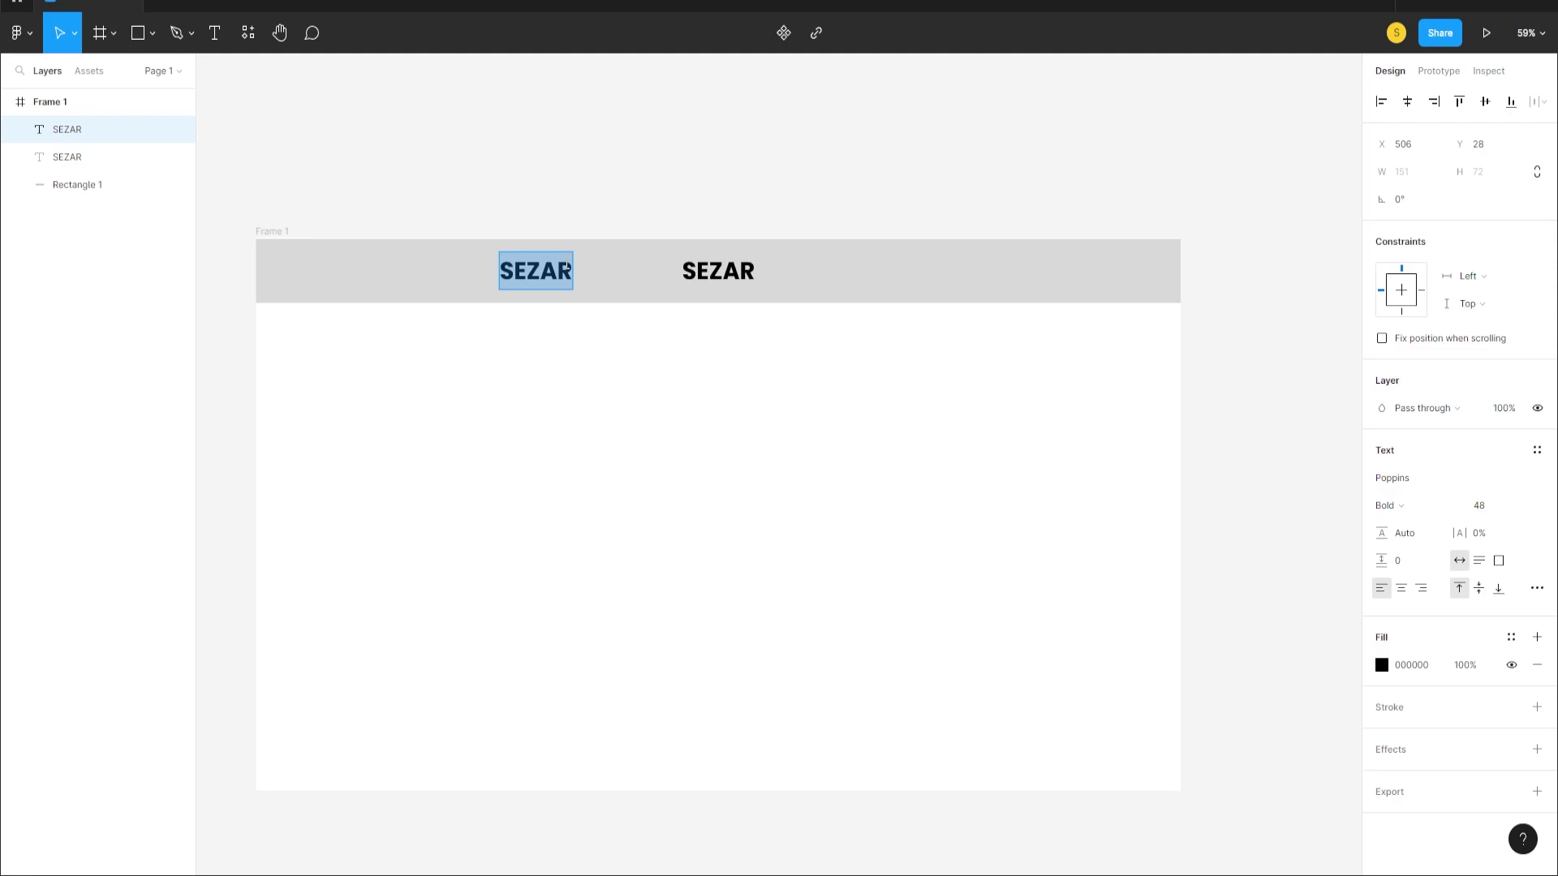
{"action": "type", "text": "Home"}
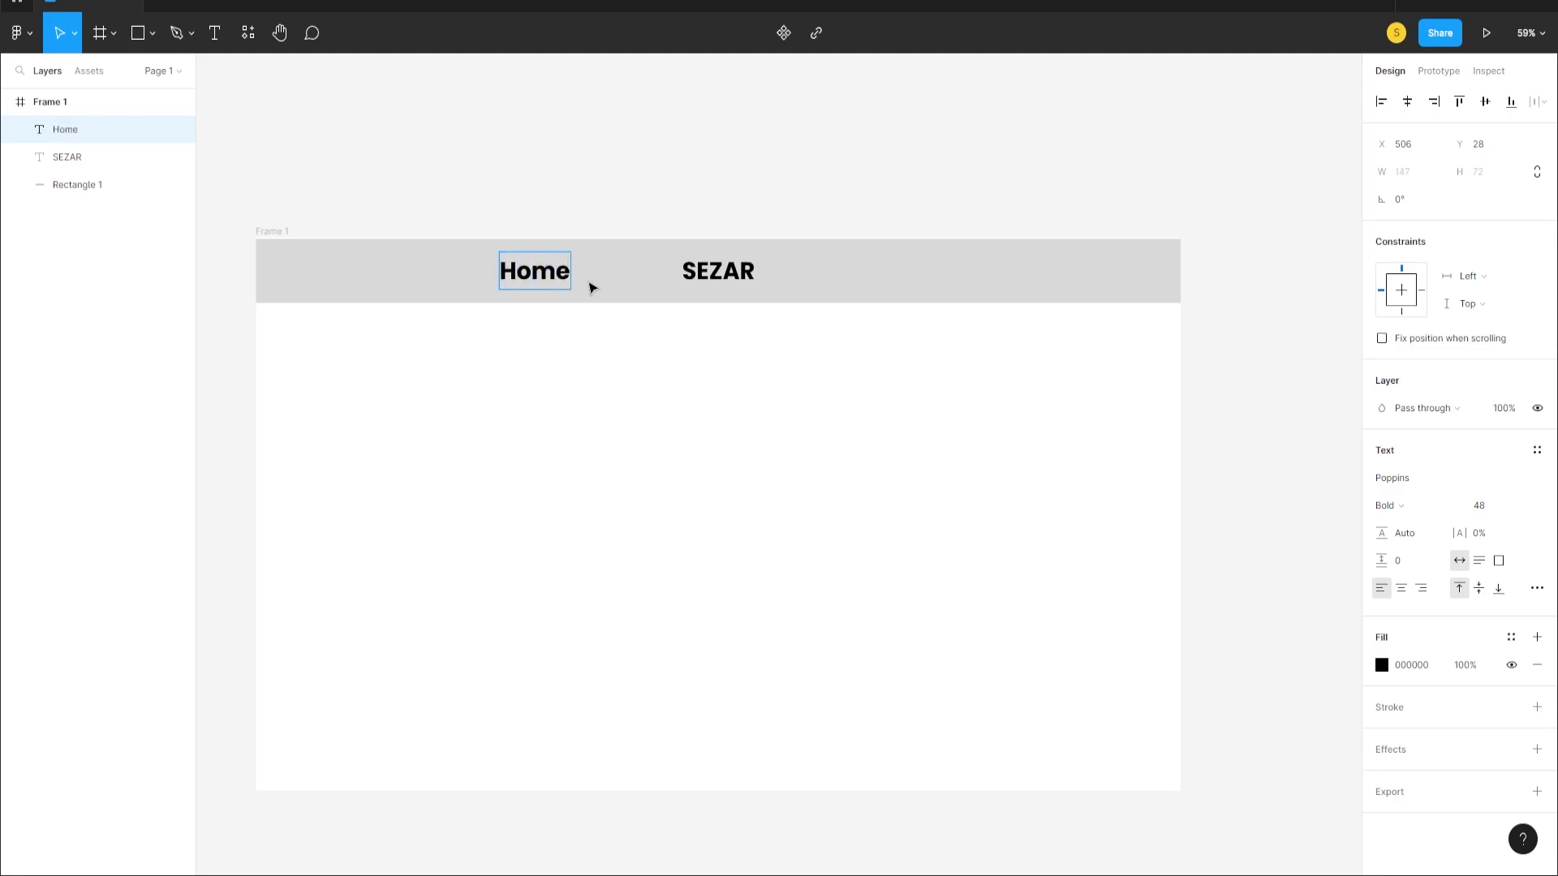
- Set the Home text to size 24 and move it slightly farther from the name, vertically centered in the header bar
{"action": "key", "text": "ctrl+a"}
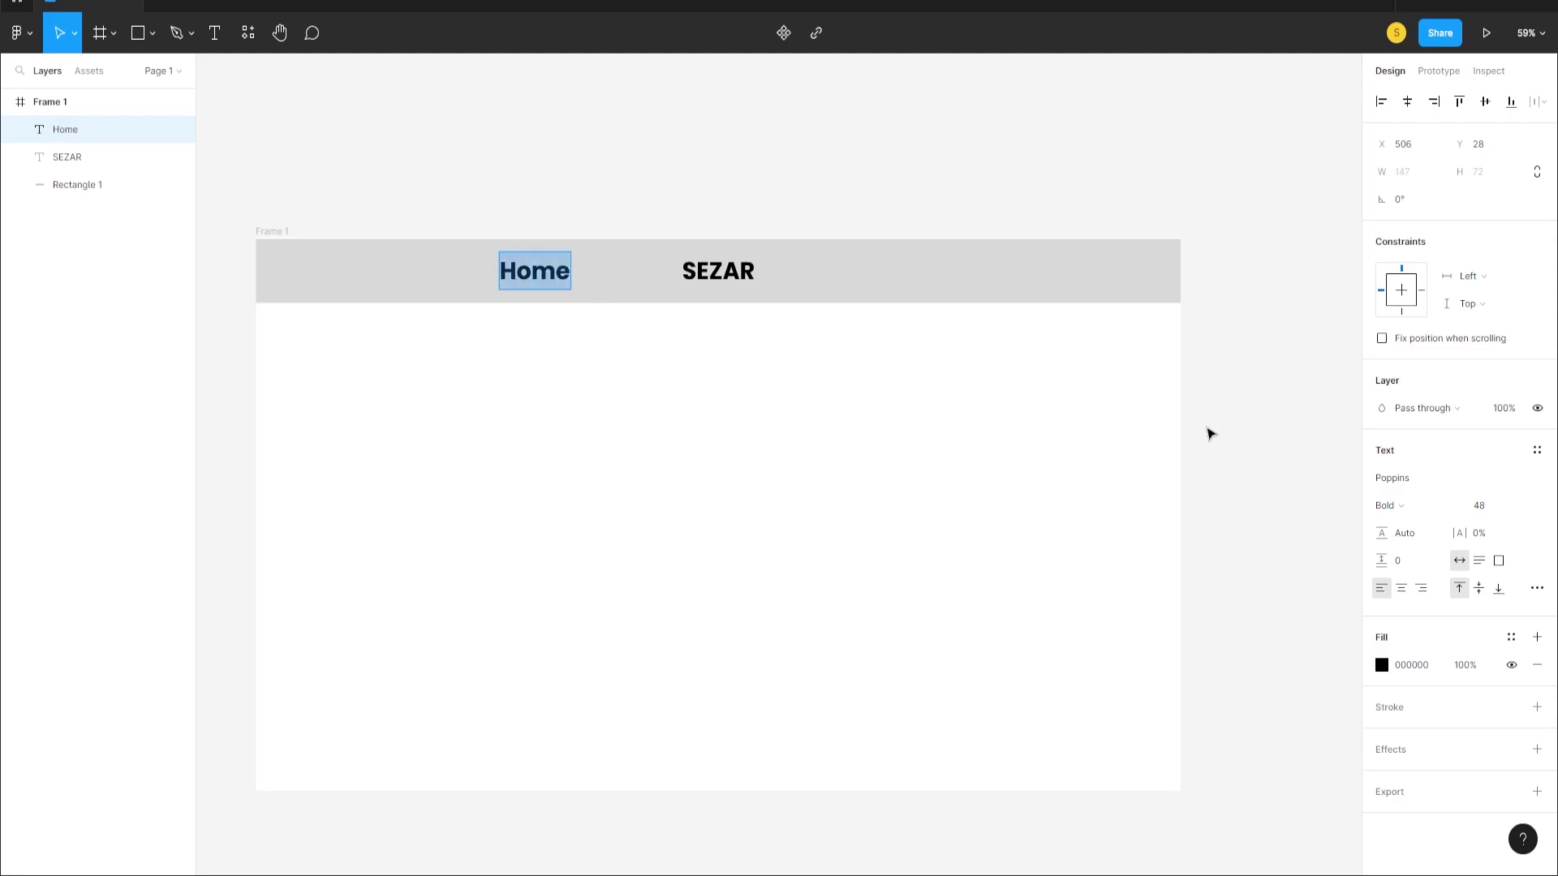
{"action": "left_click", "coordinate": [1522, 510]}
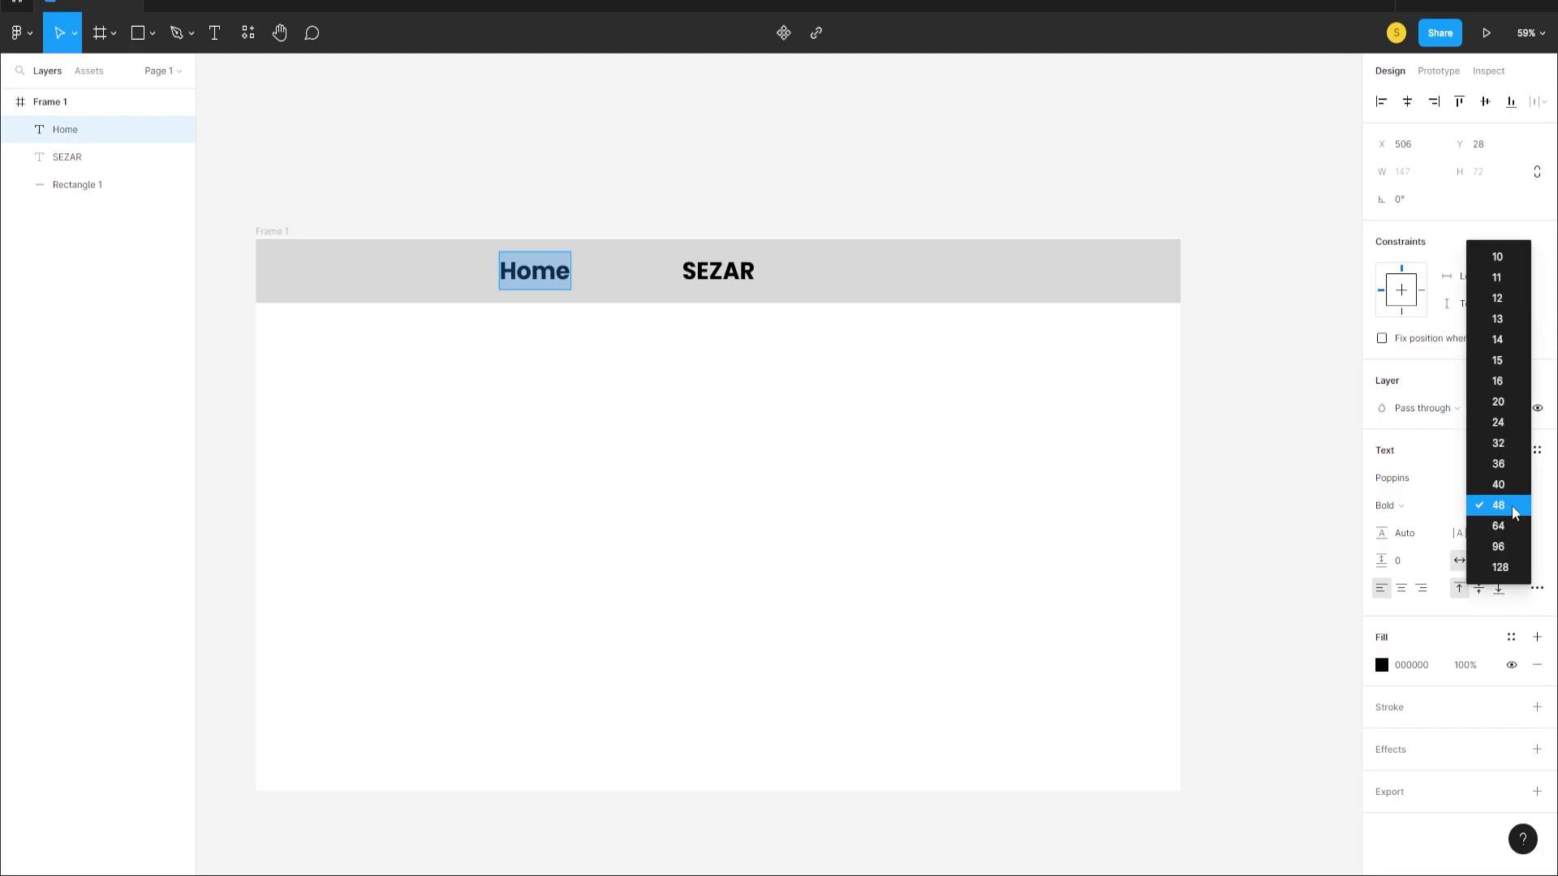
{"action": "left_click", "coordinate": [1498, 422]}
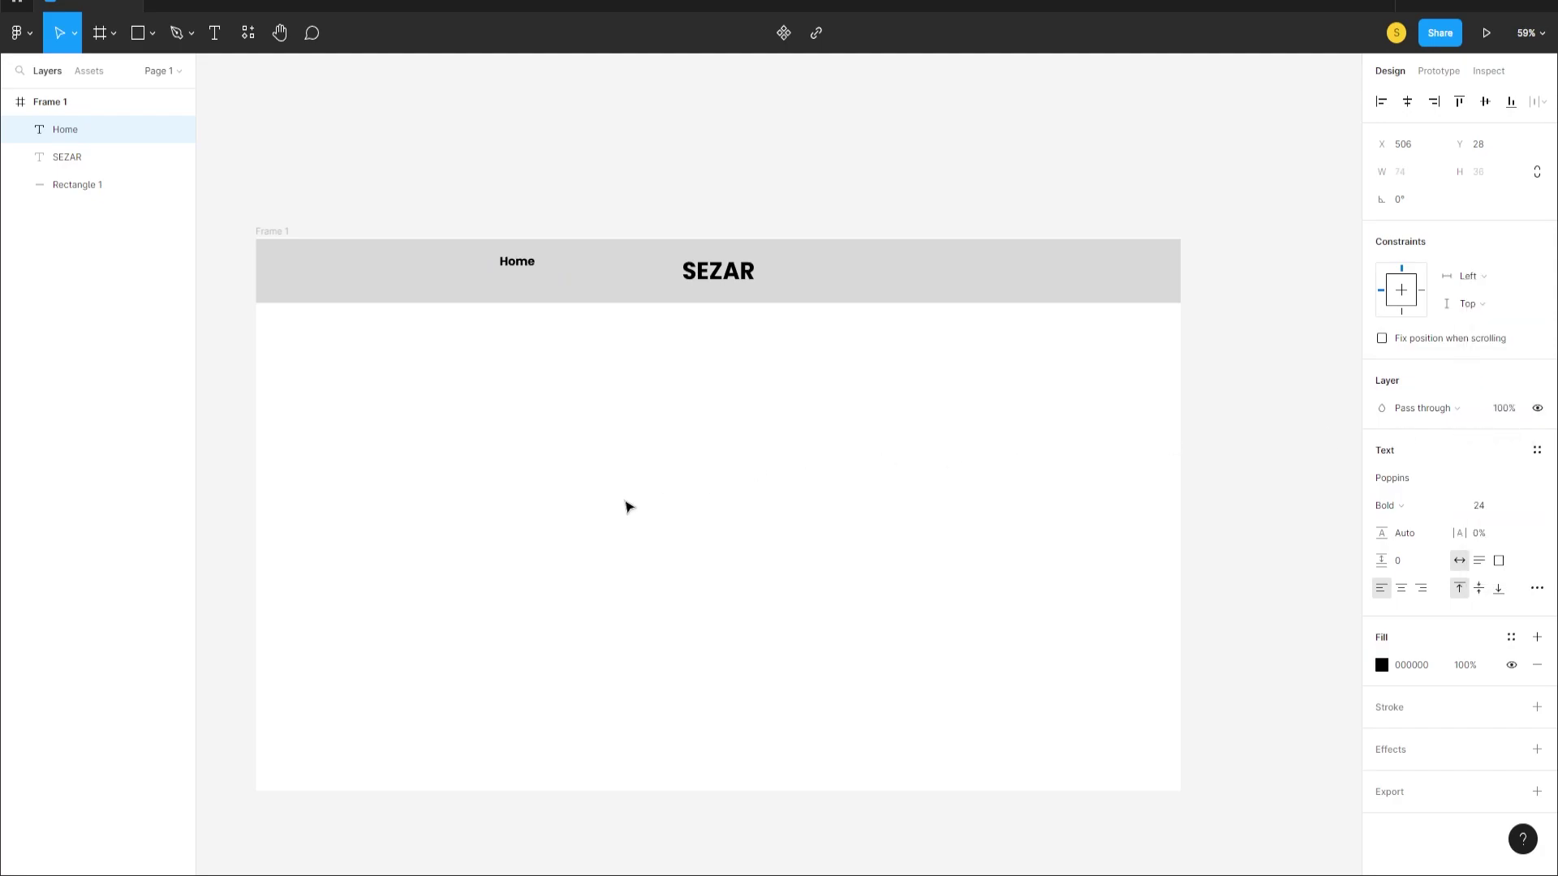
{"action": "left_click_drag", "start_coordinate": [521, 271], "coordinate": [478, 280]}
{"action": "left_click", "coordinate": [537, 365]}
{"action": "left_click", "coordinate": [490, 368]}
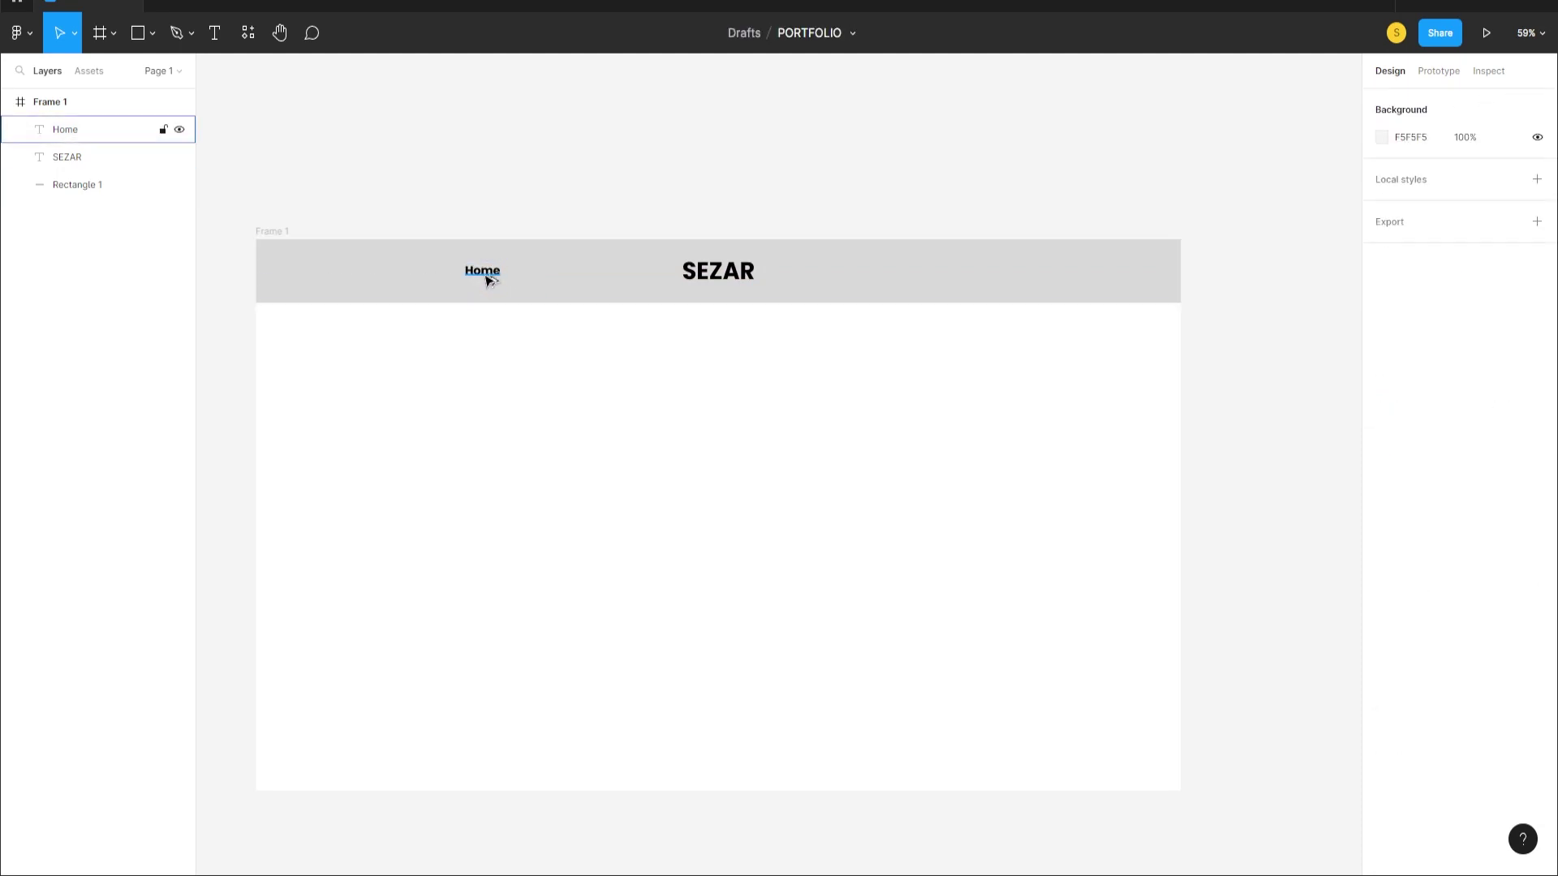
- Duplicate the Home text to its right at X 558 and change the copy to About
{"action": "left_click_drag", "start_coordinate": [489, 275], "coordinate": [548, 277], "text": "alt"}
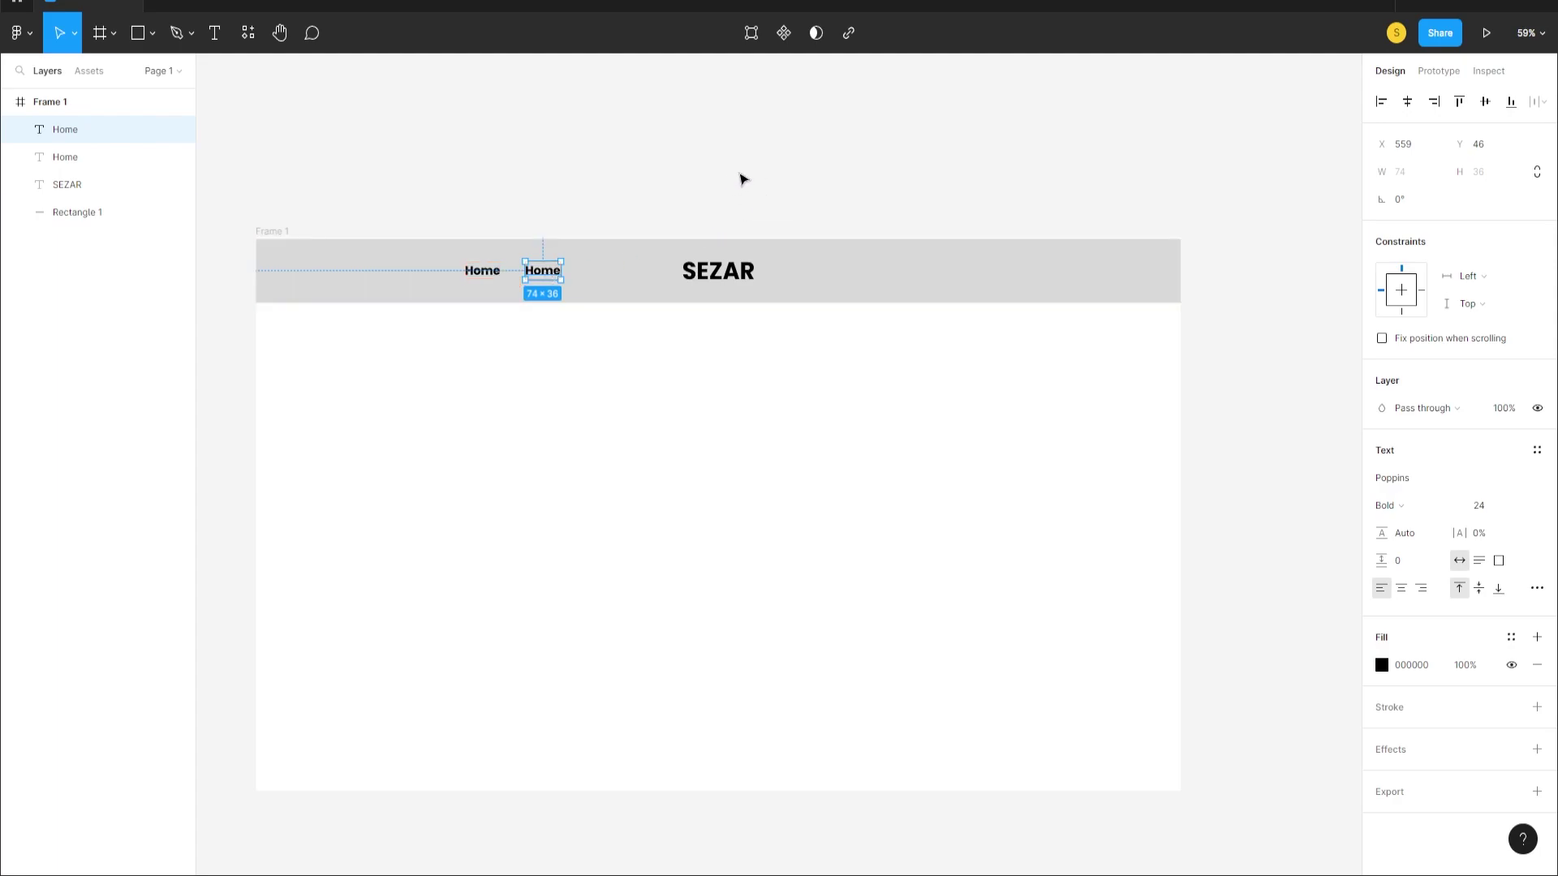
{"action": "key", "text": "Left"}
{"action": "double_click", "coordinate": [544, 277]}
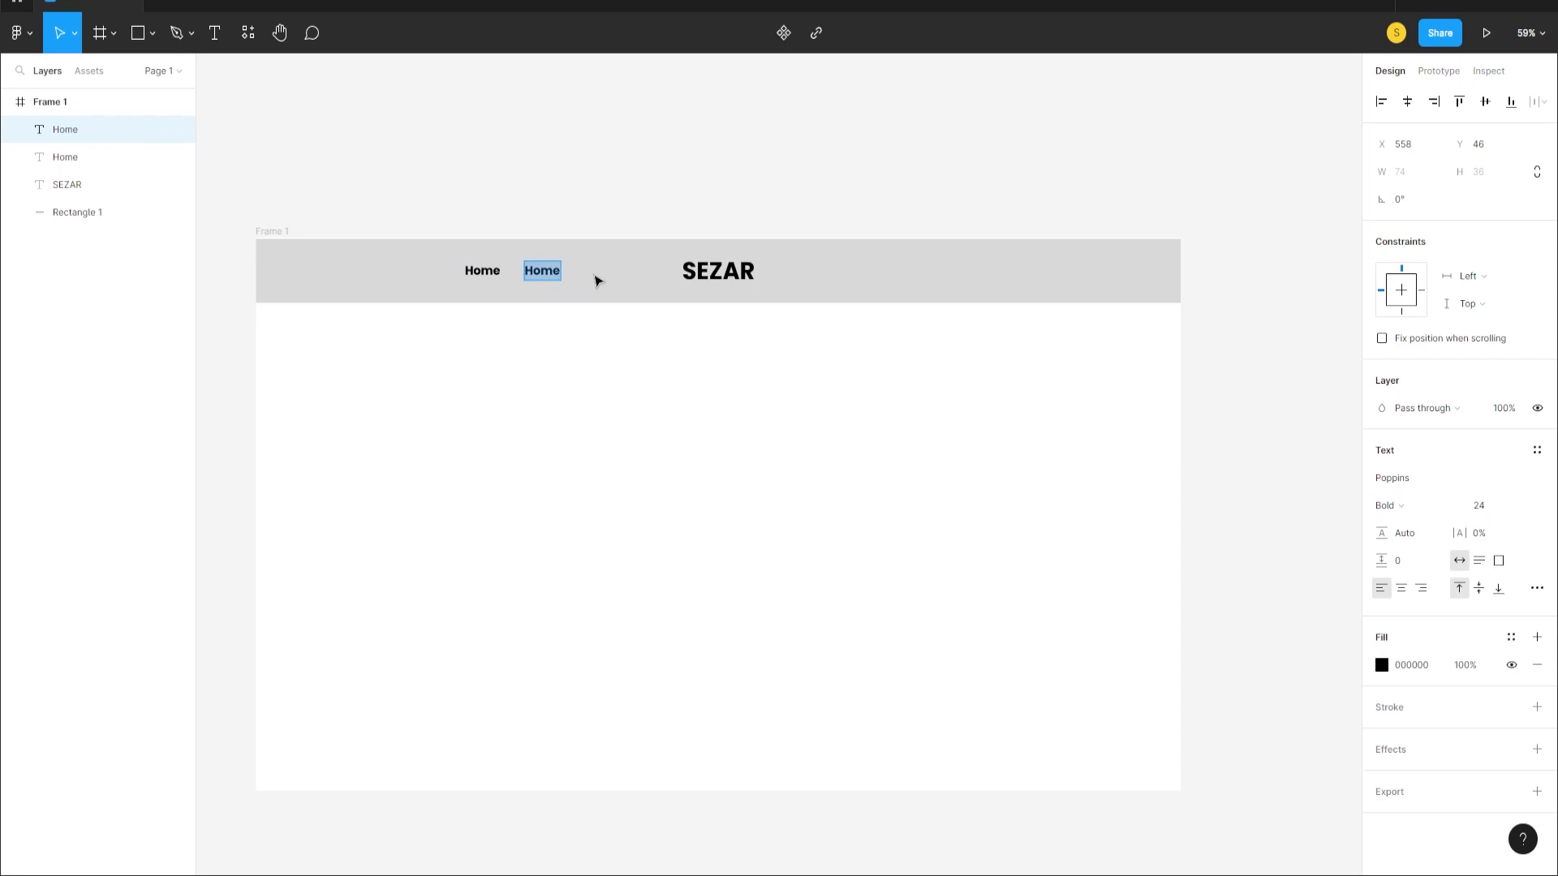
{"action": "type", "text": "About"}
{"action": "key", "text": "Escape"}
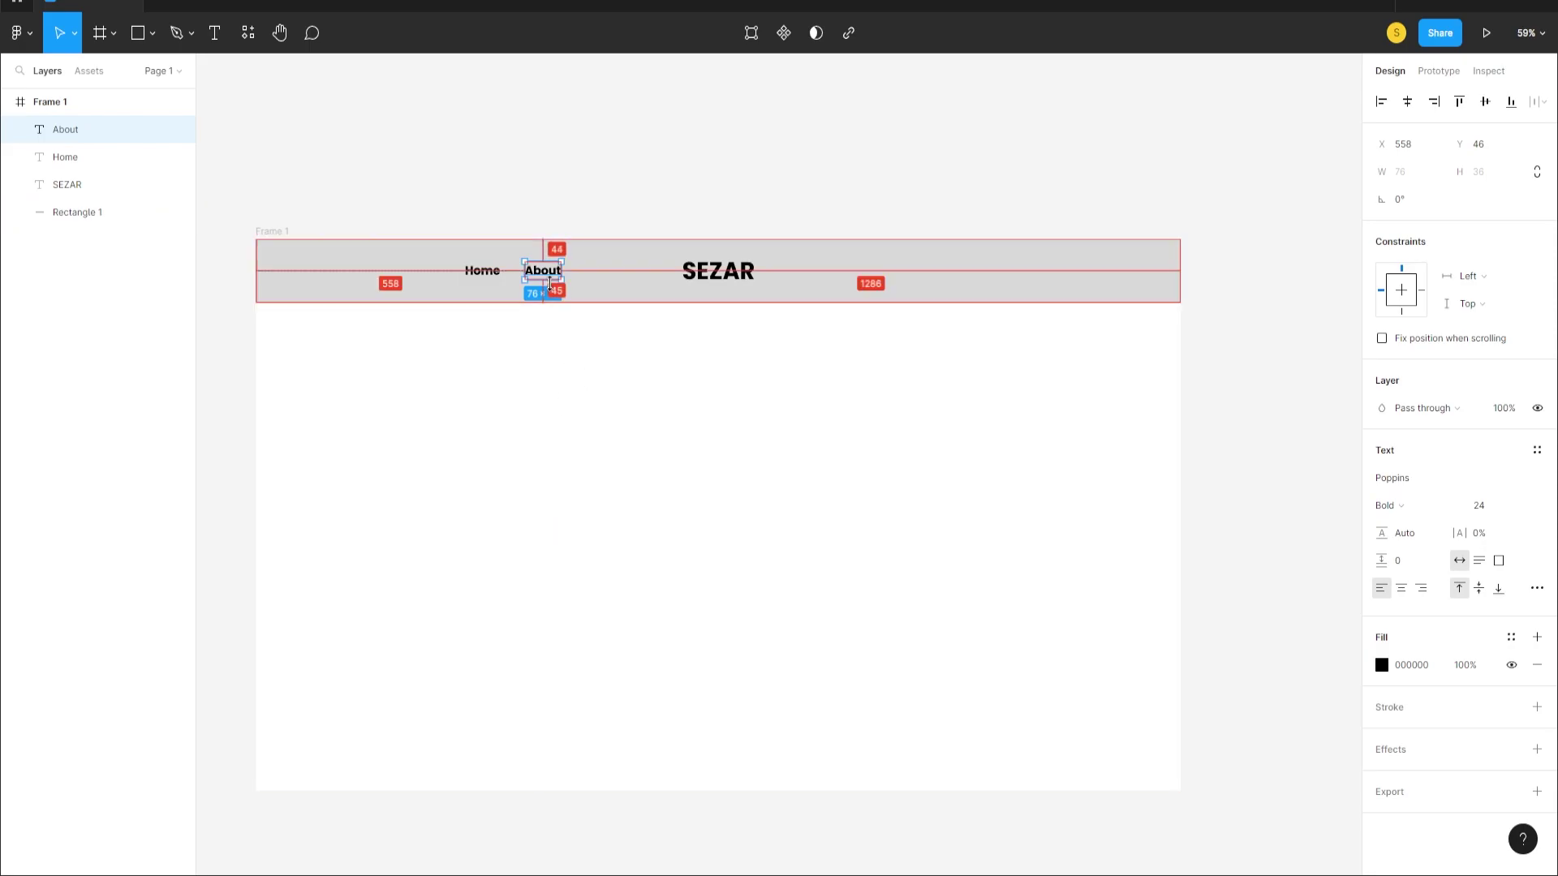
- Duplicate the About text to the right of the name at X 1287 and change the copy to Services
{"action": "left_click_drag", "start_coordinate": [548, 277], "coordinate": [898, 268]}
{"action": "double_click", "coordinate": [897, 271]}
{"action": "type", "text": "Services"}
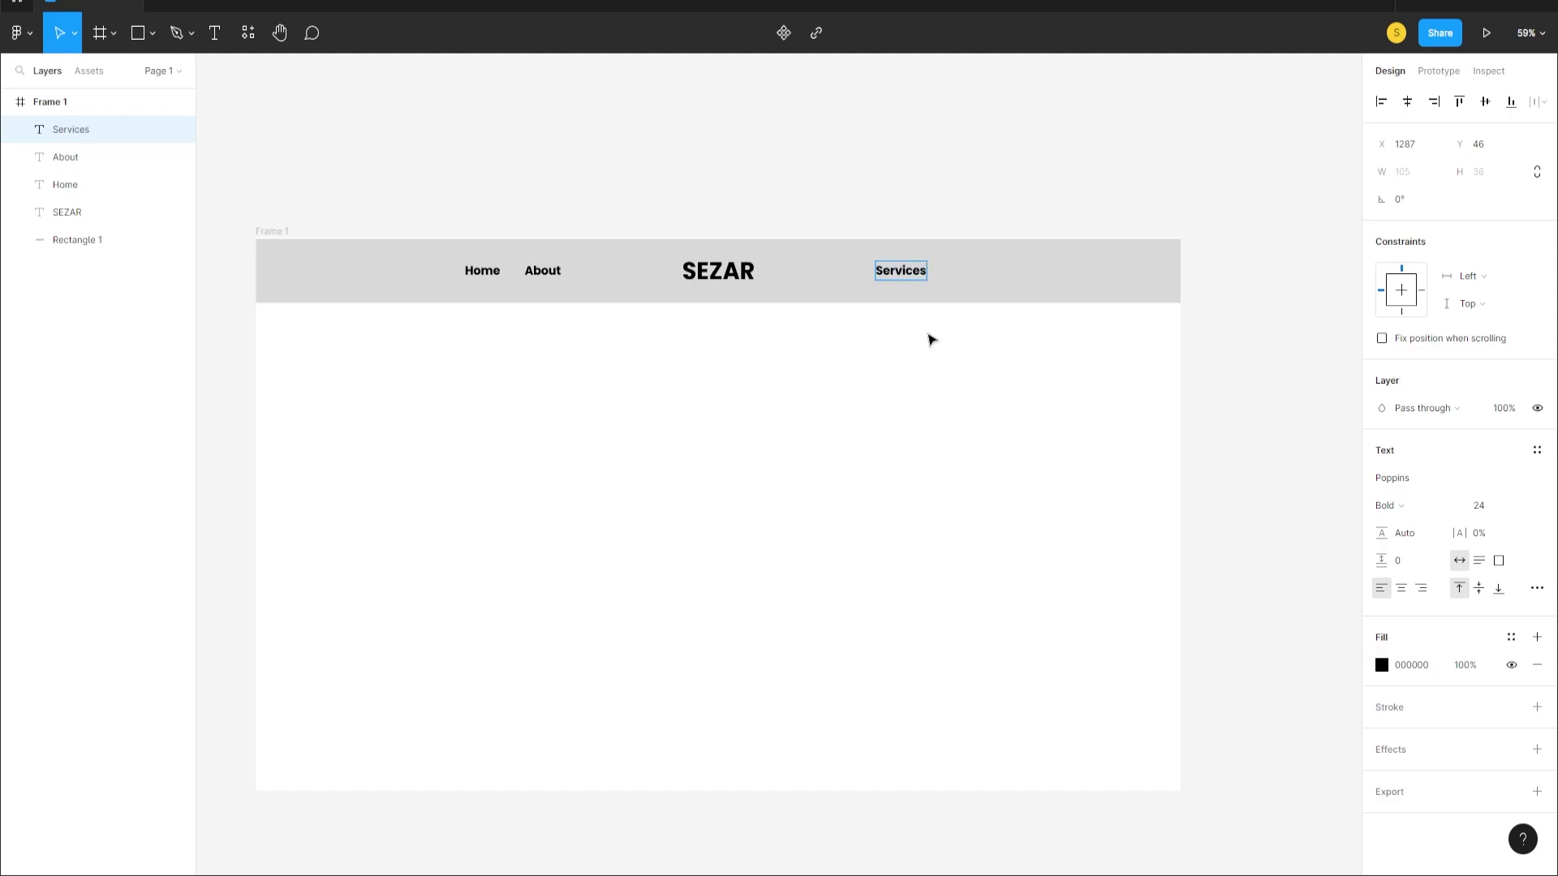
{"action": "key", "text": "Escape"}
- Duplicate the Services text to its right at X 1442 and change the copy to Contact
{"action": "left_click_drag", "start_coordinate": [898, 267], "coordinate": [985, 270]}
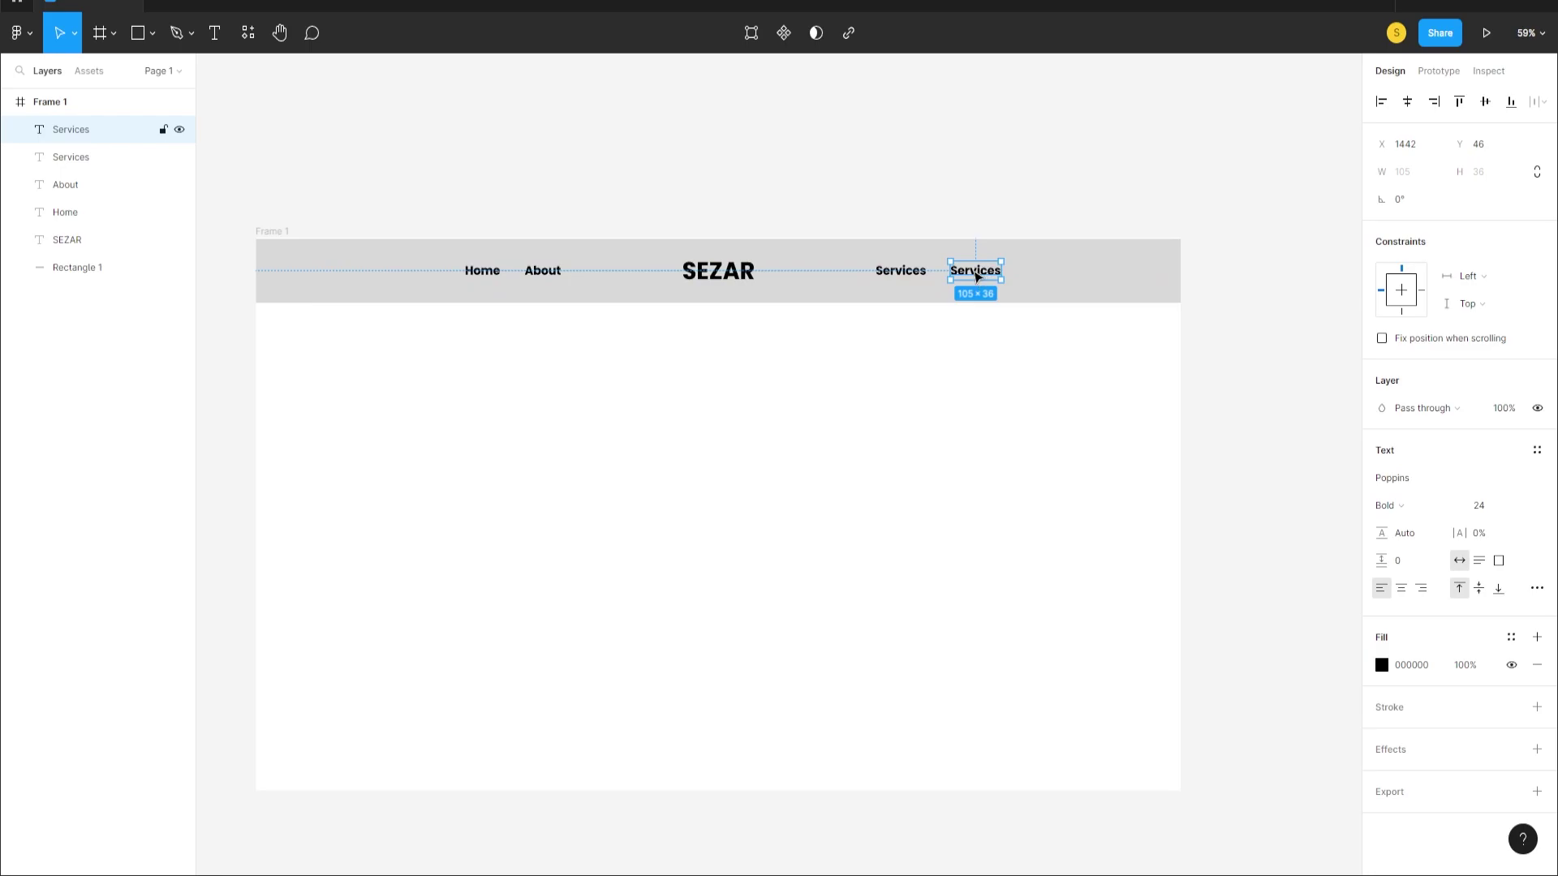
{"action": "double_click", "coordinate": [978, 277]}
{"action": "type", "text": "Contact"}
{"action": "key", "text": "Escape"}
- Duplicate the Contact text to its right at X 1593 and change the copy to Search
{"action": "left_click_drag", "start_coordinate": [1032, 277], "coordinate": [1059, 277]}
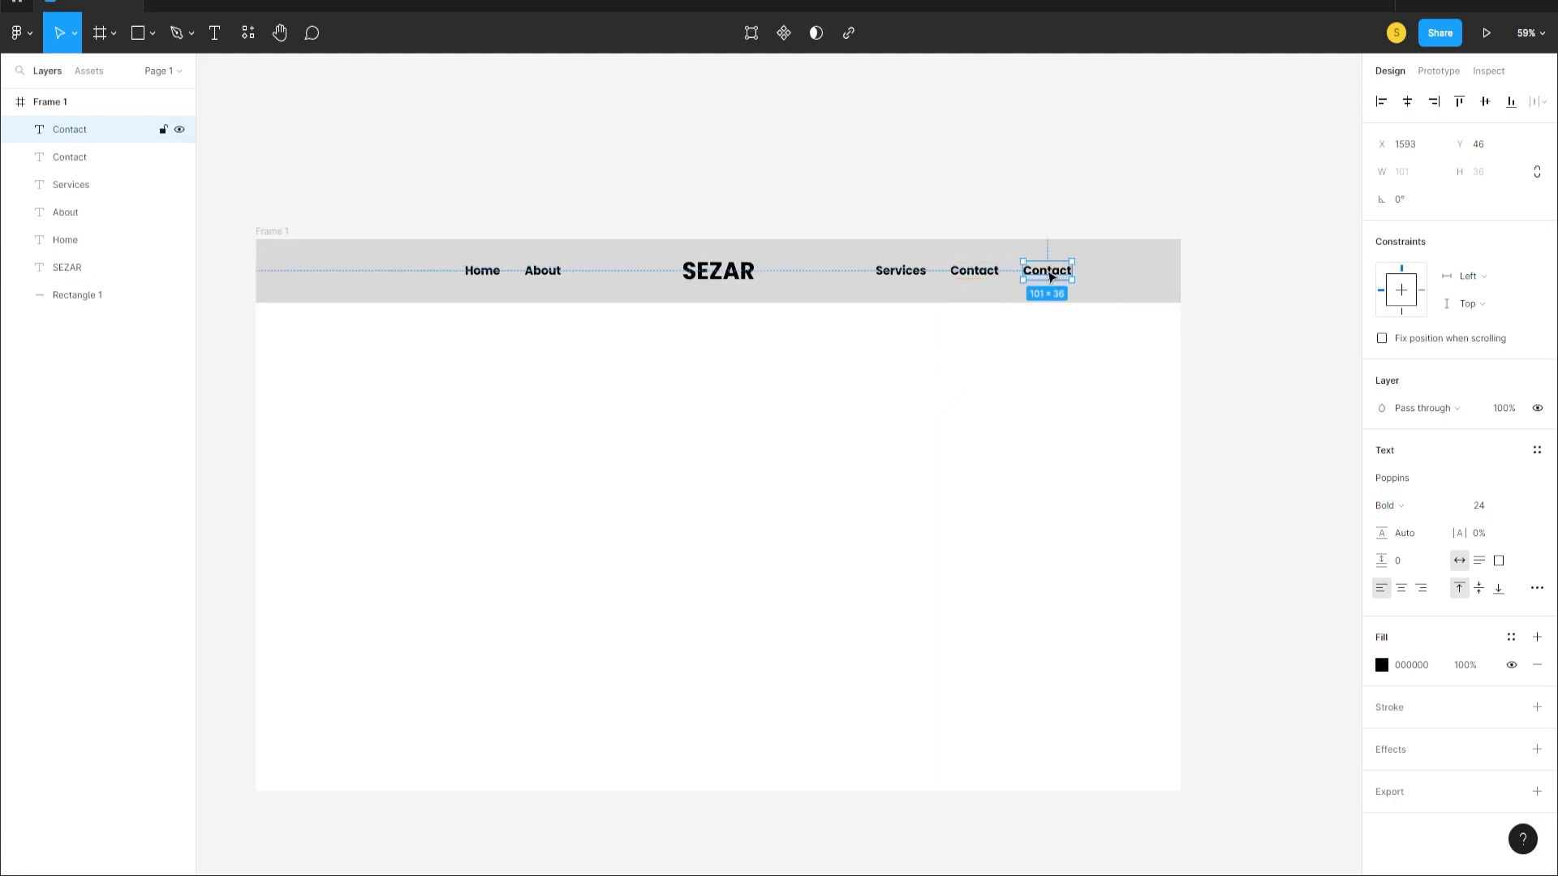
{"action": "double_click", "coordinate": [1050, 276]}
{"action": "type", "text": "Search"}
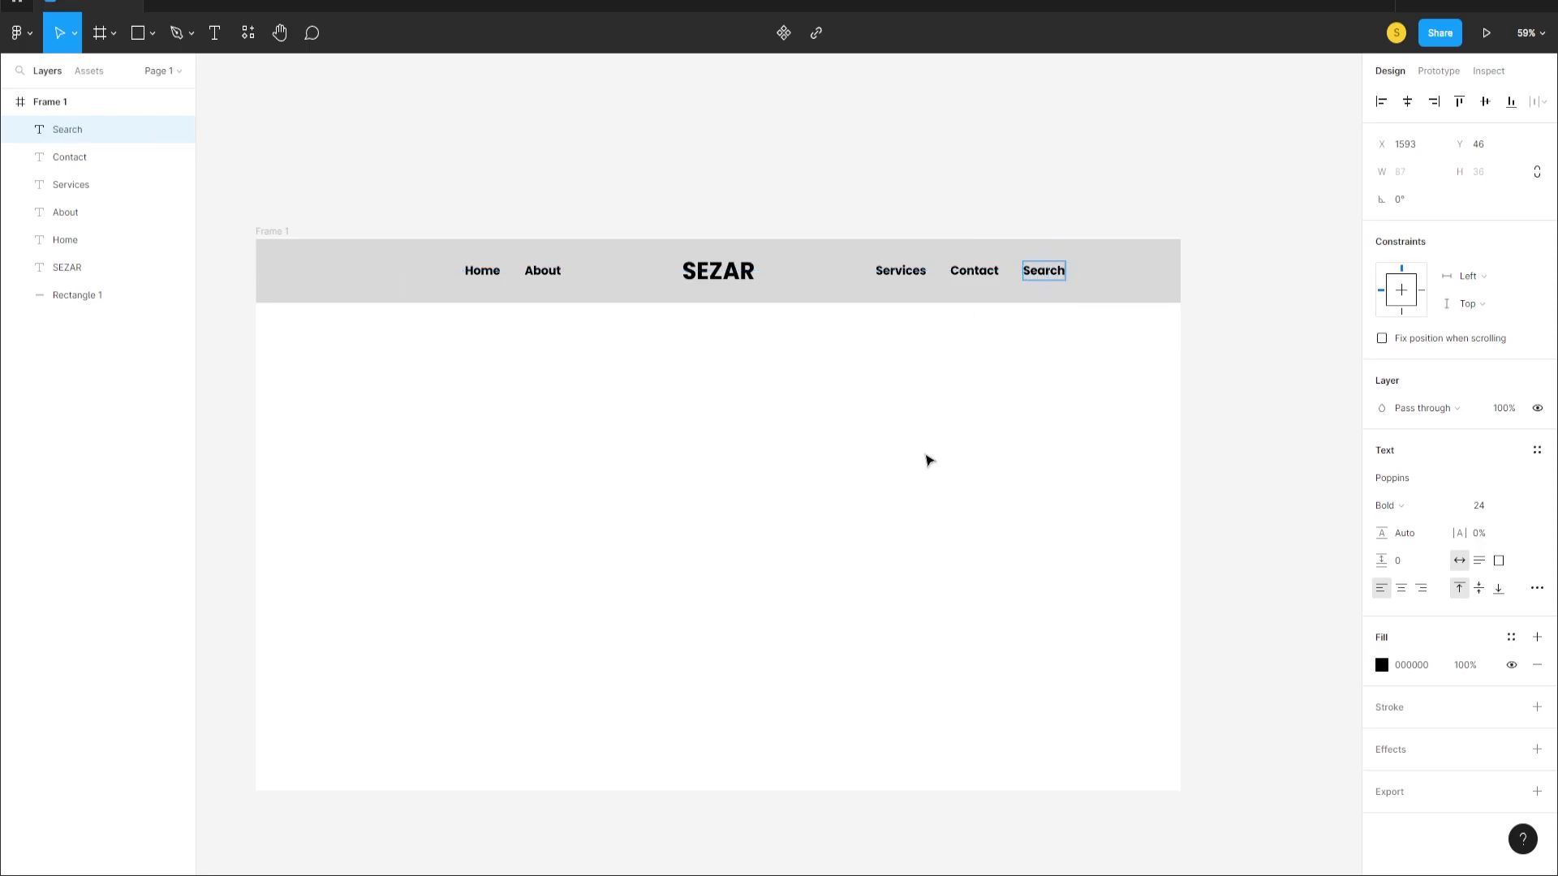
{"action": "key", "text": "Escape"}
{"action": "left_click", "coordinate": [783, 459]}
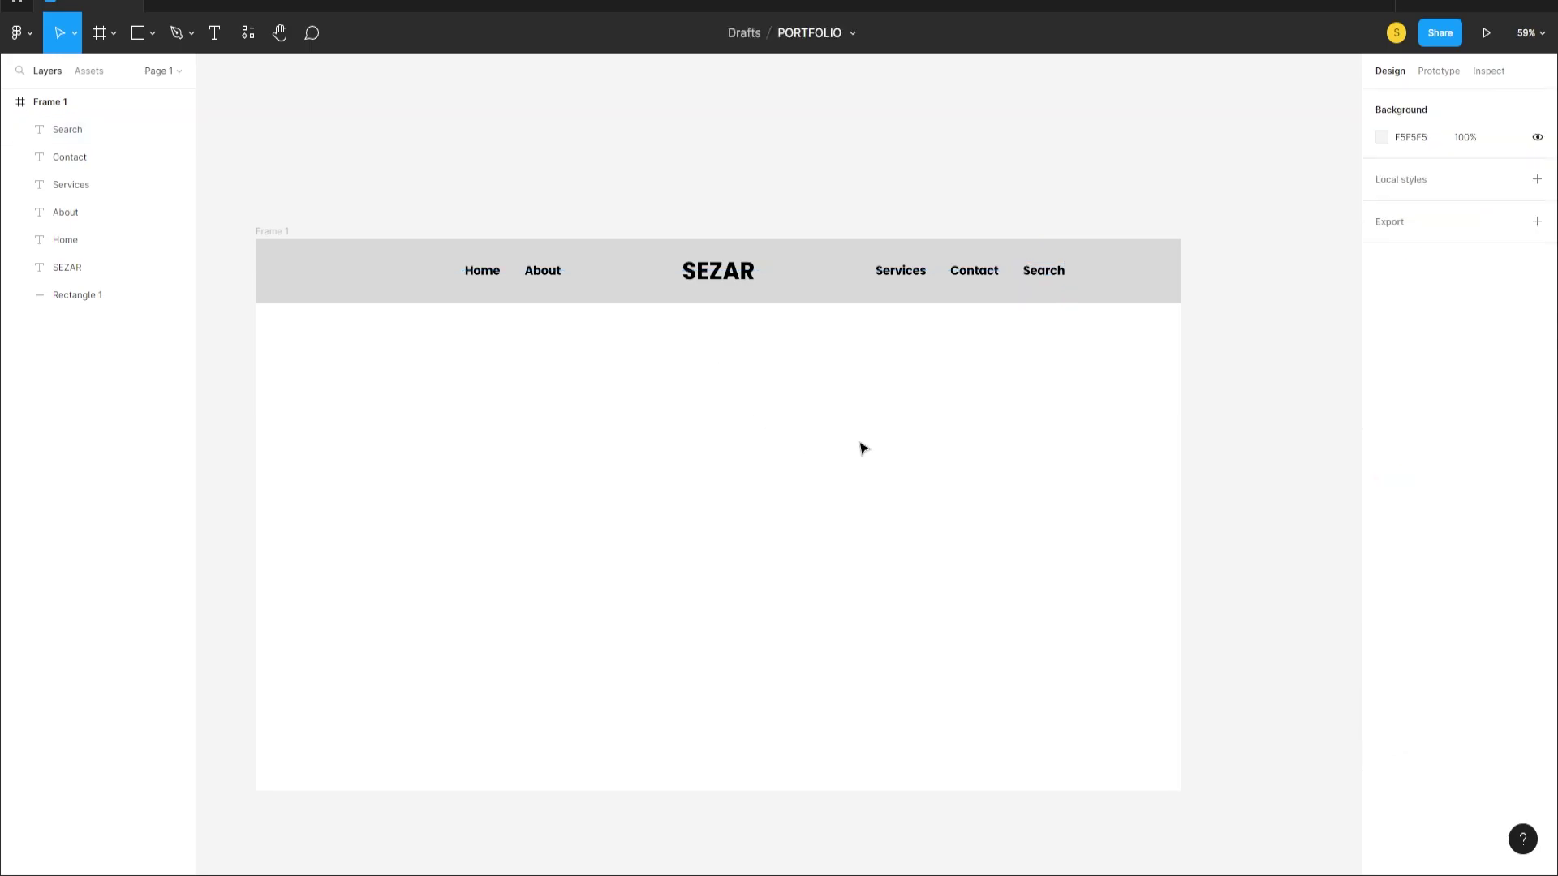
- Move the Services, Contact and Search texts together closer to the name, with Services at X 1194
{"action": "left_click", "coordinate": [910, 273]}
{"action": "left_click", "coordinate": [970, 276], "text": "shift"}
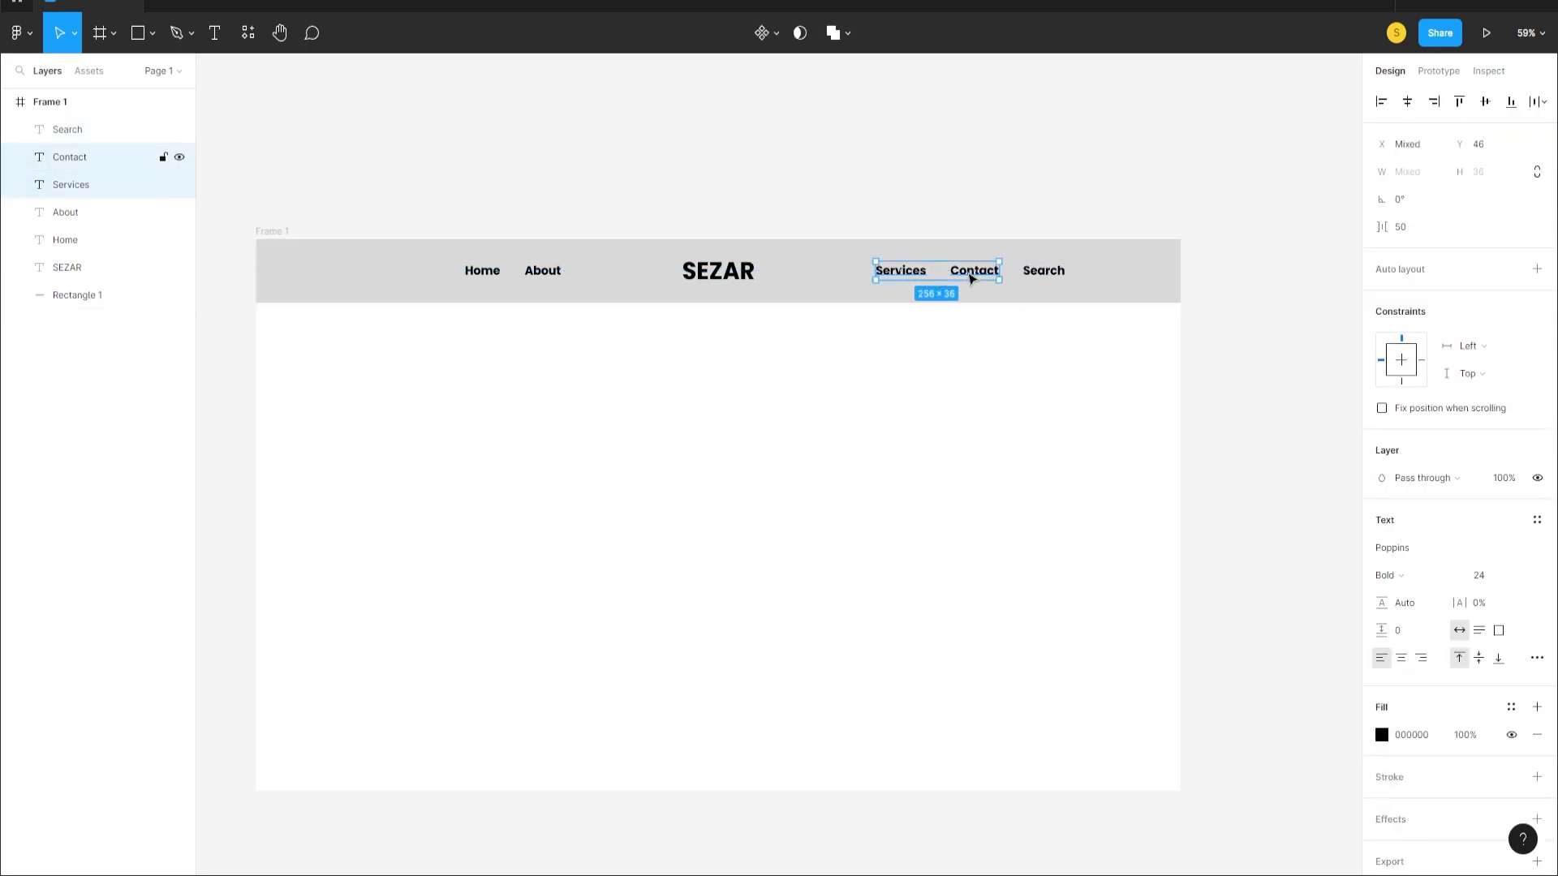
{"action": "left_click", "coordinate": [1045, 275], "text": "shift"}
{"action": "left_click_drag", "start_coordinate": [909, 278], "coordinate": [864, 282]}
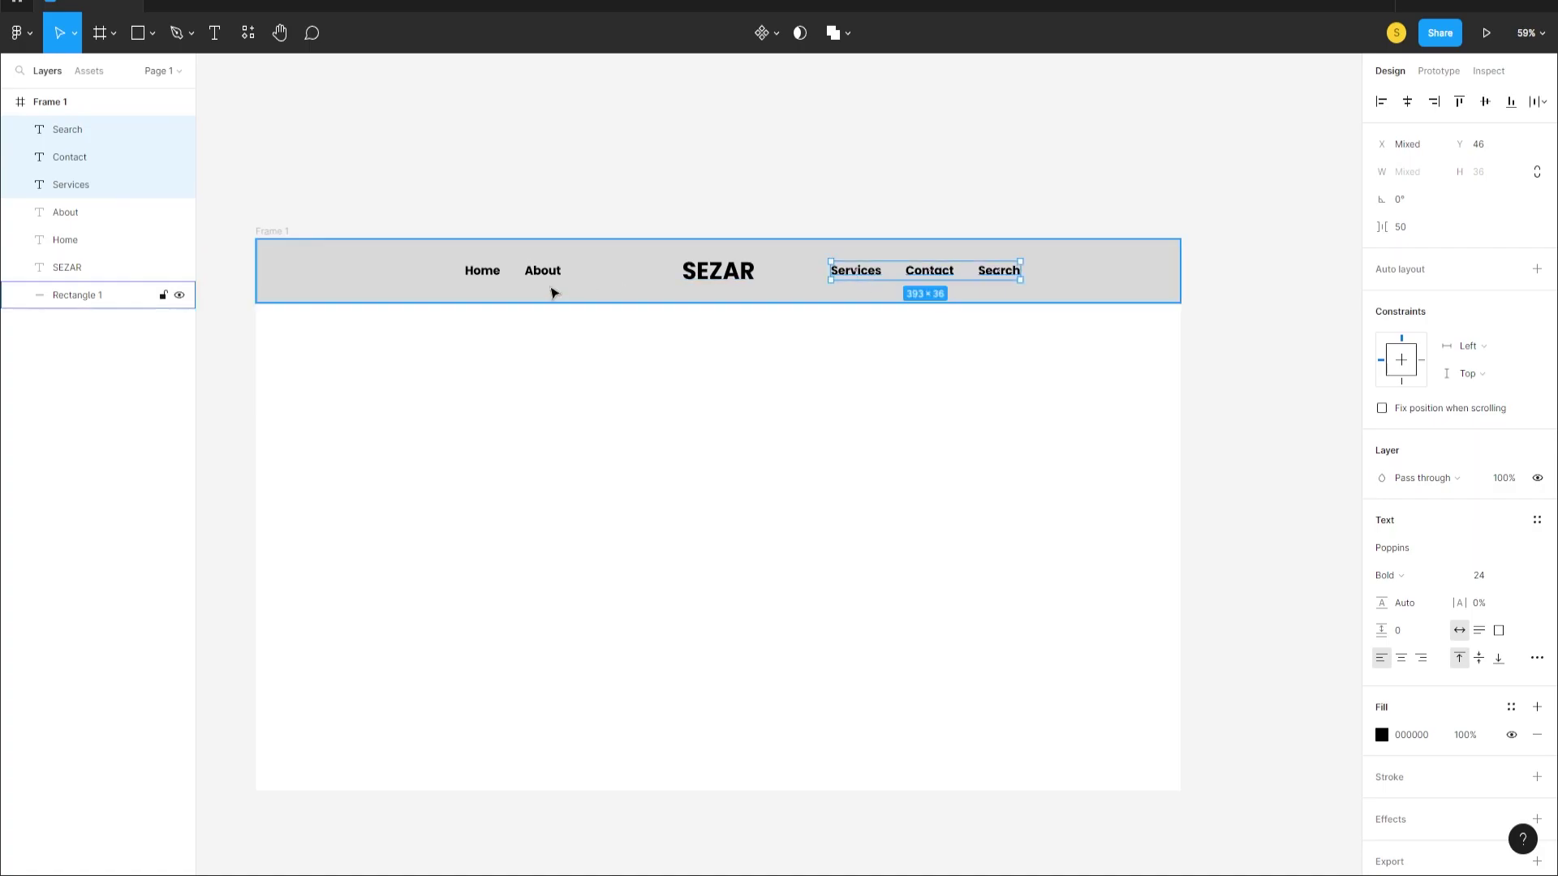
- Move the Home and About texts together closer to the name, keeping them at Y 46
{"action": "left_click", "coordinate": [479, 272]}
{"action": "left_click", "coordinate": [535, 278], "text": "shift"}
{"action": "left_click_drag", "start_coordinate": [543, 276], "coordinate": [568, 276]}
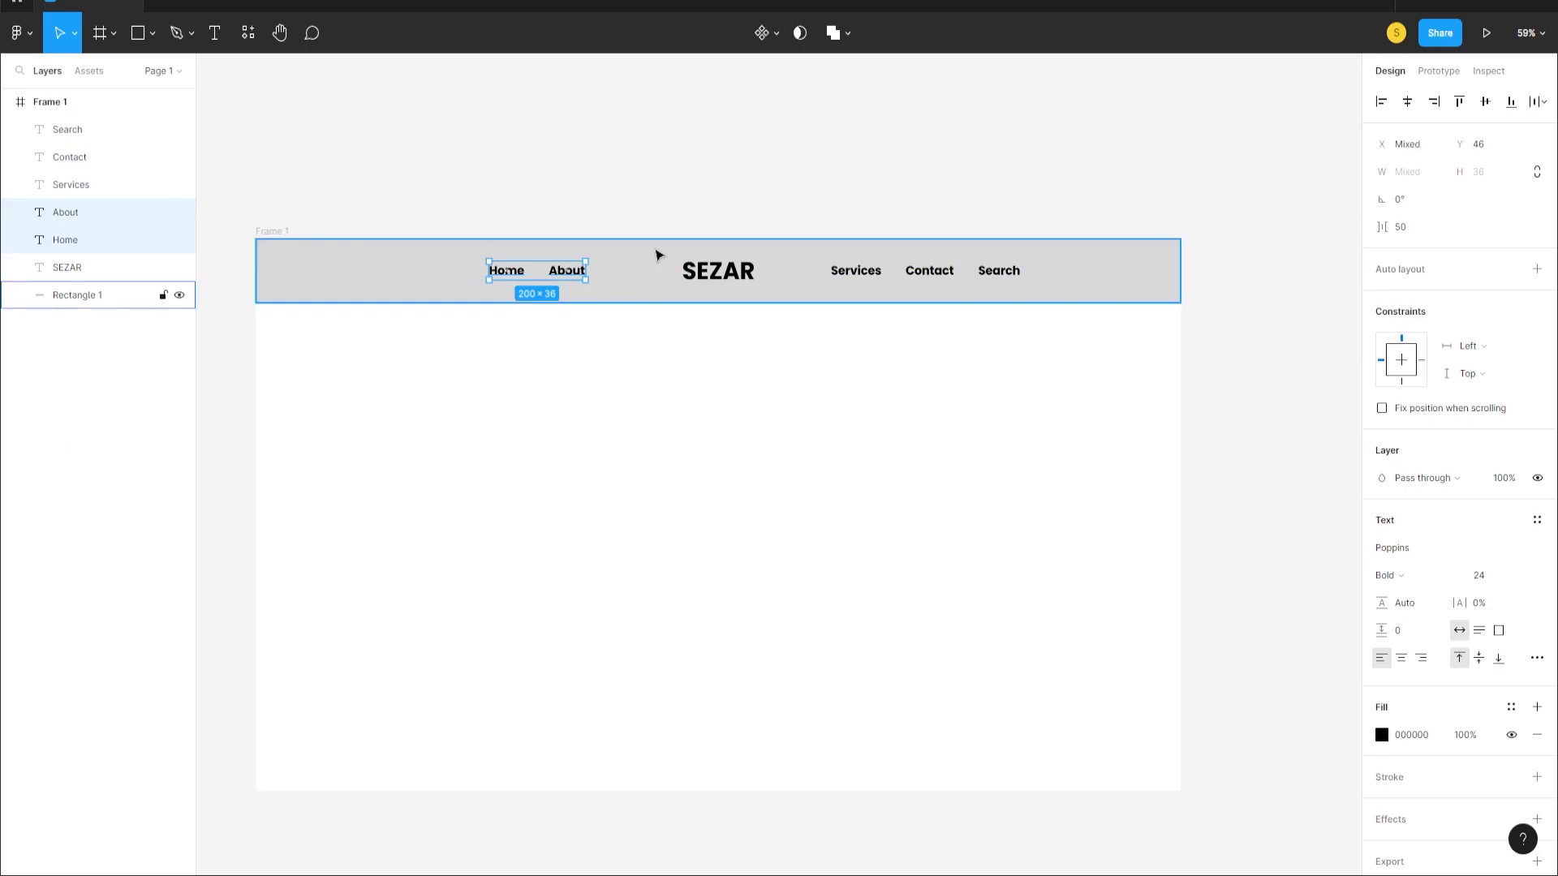
- Fine-tune the position of the Services, Contact and Search texts as a group, in line with the other header items
{"action": "left_click", "coordinate": [851, 274]}
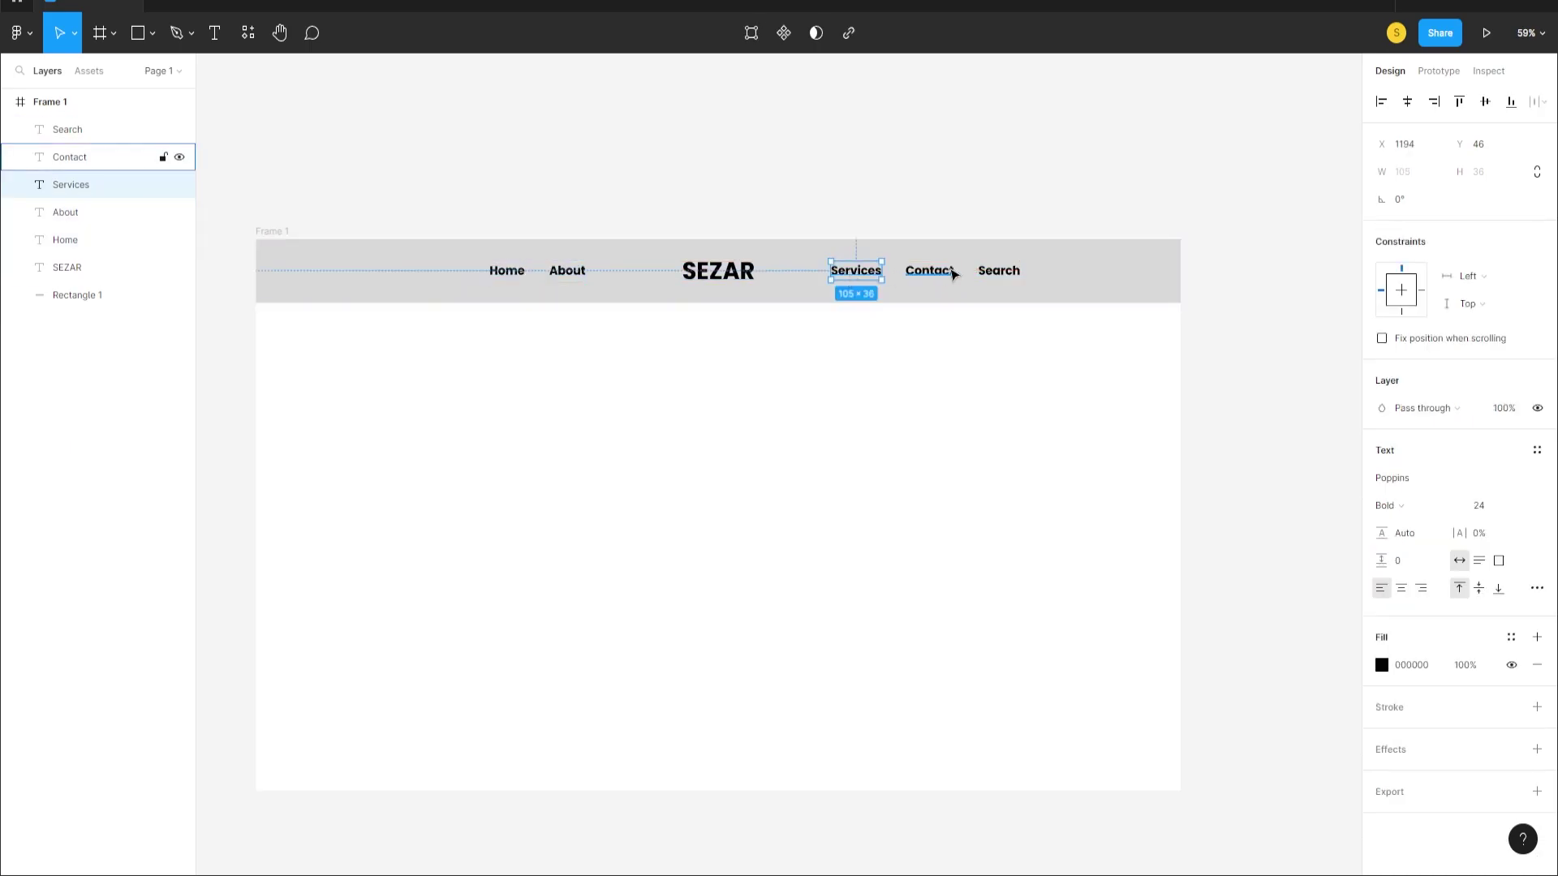
{"action": "left_click", "coordinate": [937, 274], "text": "shift"}
{"action": "left_click", "coordinate": [1000, 277], "text": "shift"}
{"action": "left_click_drag", "start_coordinate": [1001, 277], "coordinate": [1000, 278]}
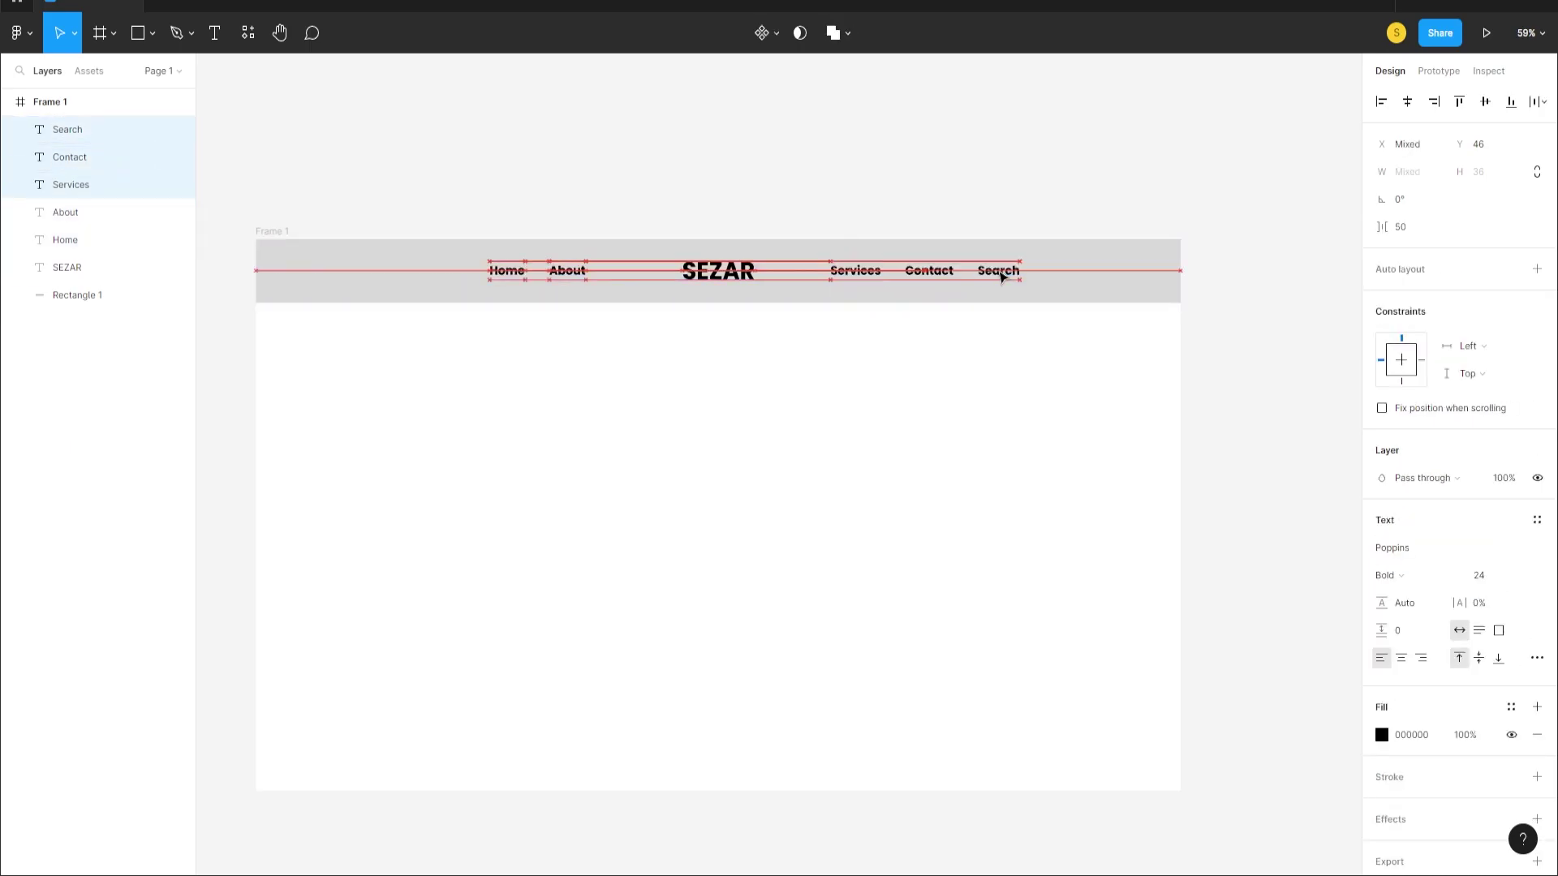
{"action": "key", "text": "Escape"}
{"action": "left_click", "coordinate": [689, 433]}
{"action": "key", "text": "Escape"}
{"action": "scroll", "coordinate": [689, 431], "scroll_direction": "down", "scroll_amount": 2}
{"action": "scroll", "coordinate": [690, 429], "scroll_direction": "up", "scroll_amount": 1}
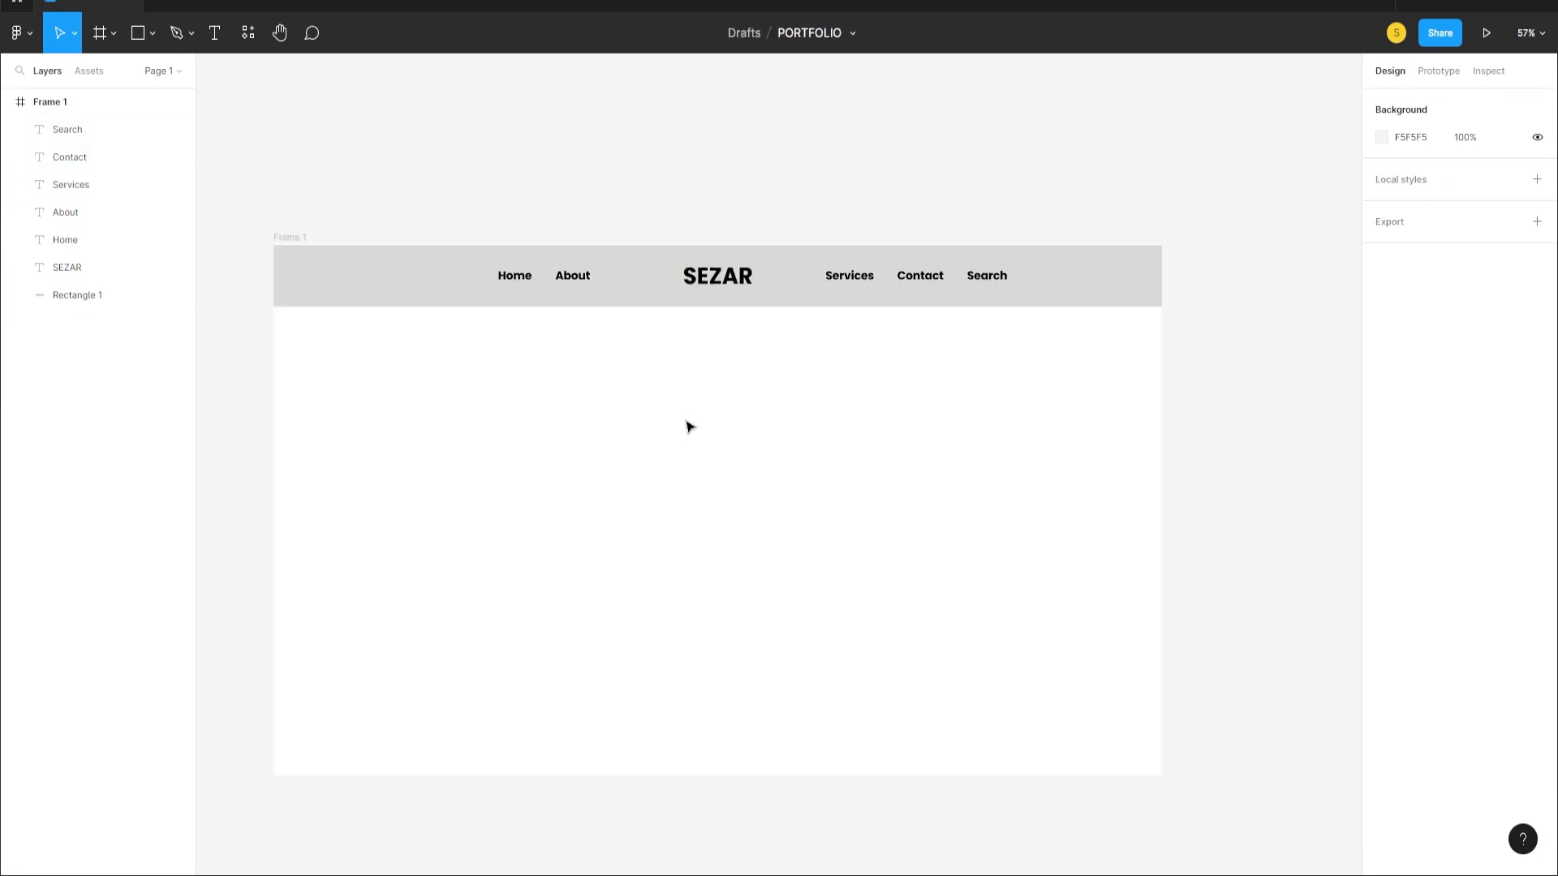
{"action": "right_click", "coordinate": [480, 469]}
{"action": "mouse_move", "coordinate": [518, 720]}
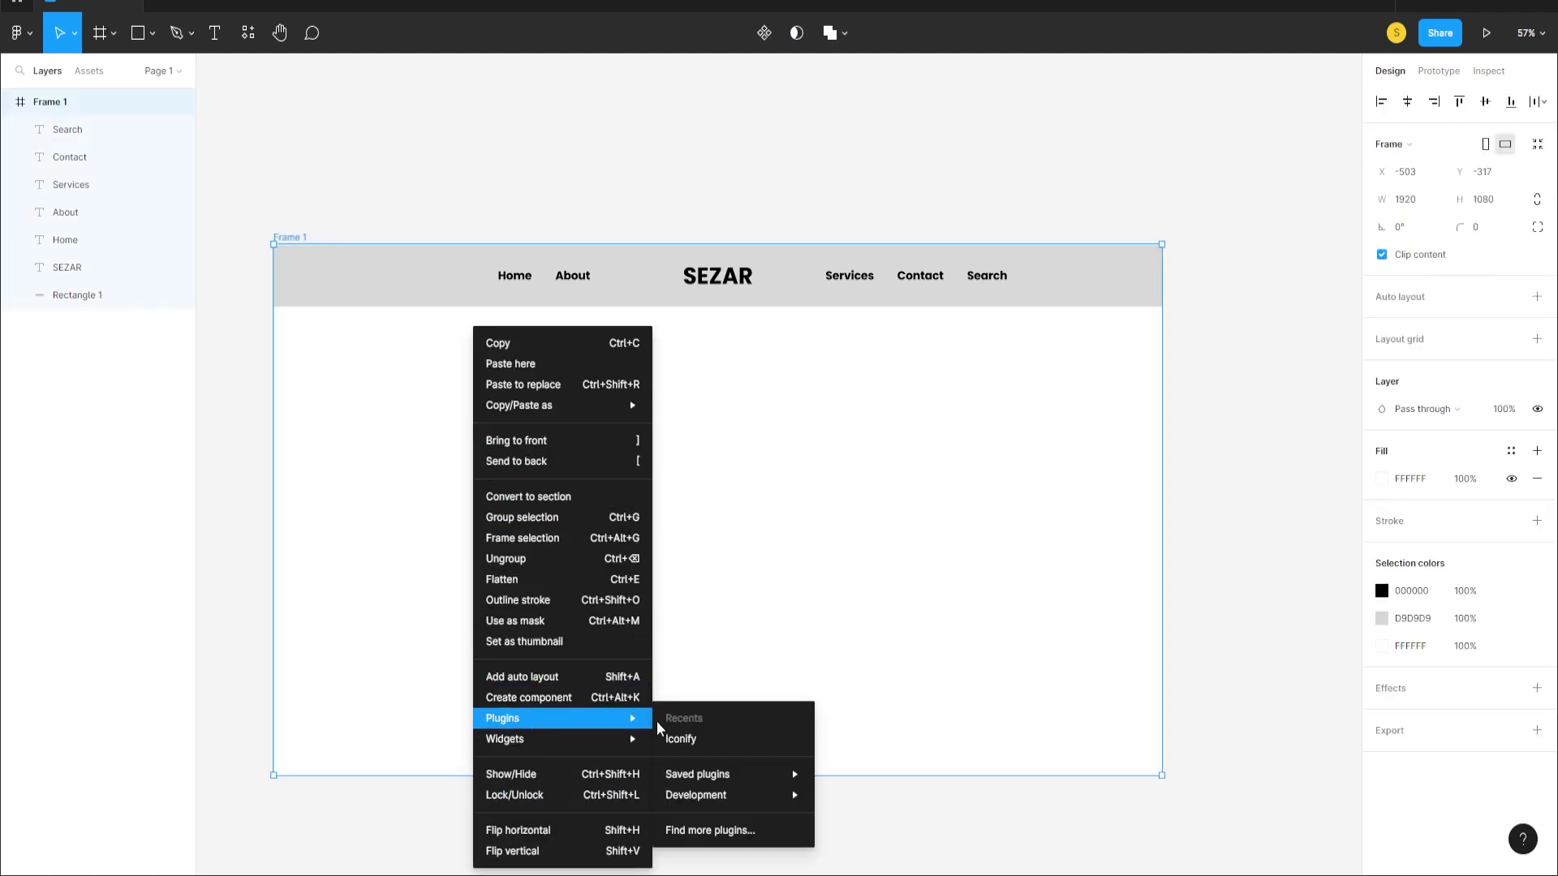
{"action": "left_click", "coordinate": [690, 743]}
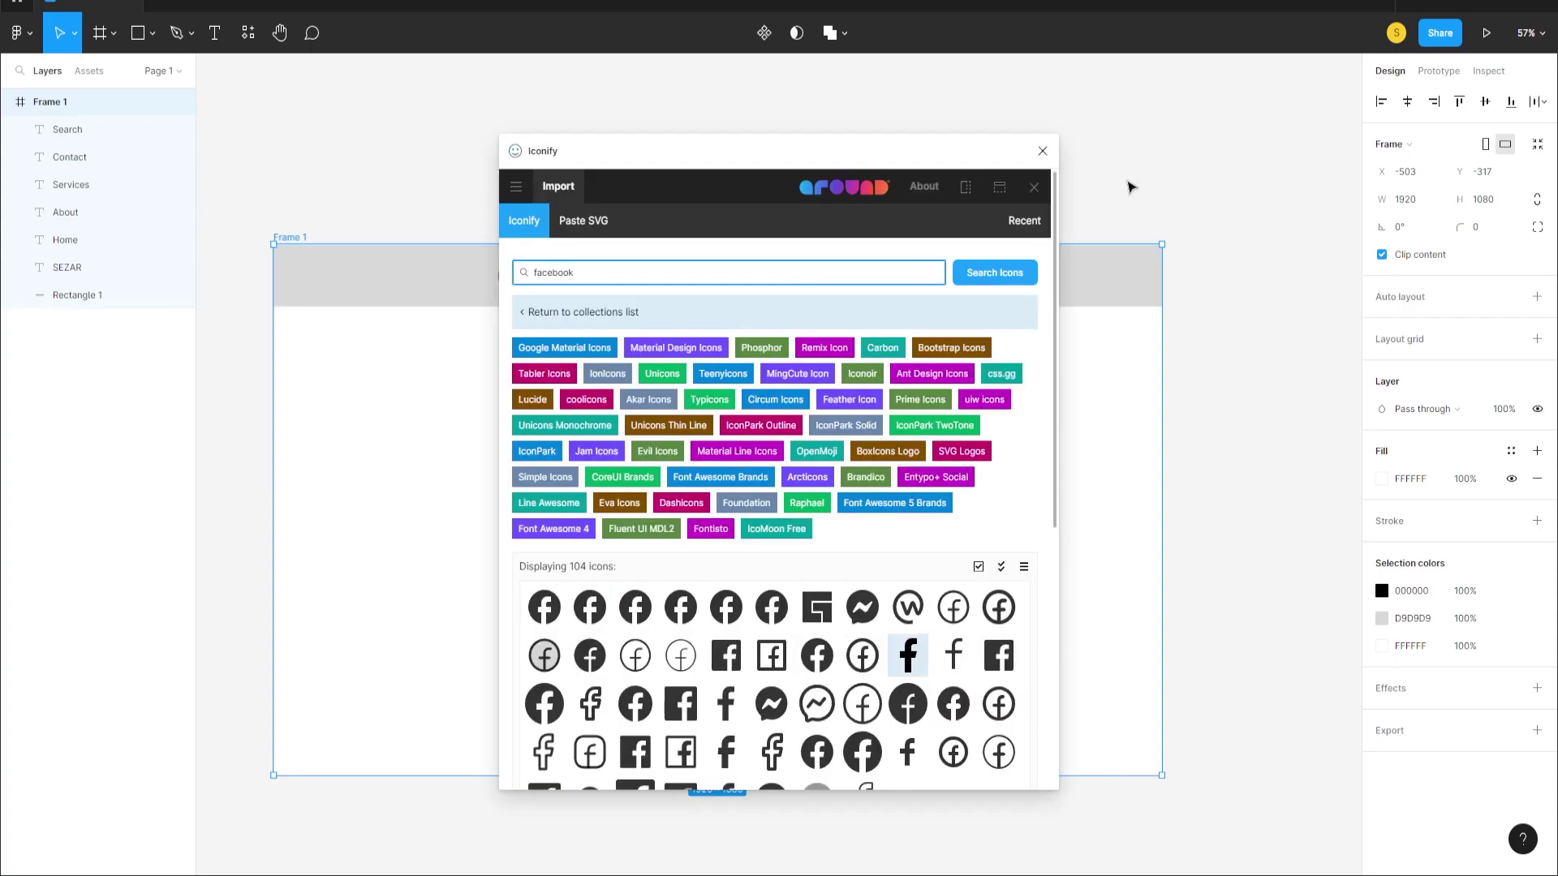
{"action": "left_click", "coordinate": [1042, 151]}
- Search the available plugins for iconify and run the Iconify plugin
{"action": "right_click", "coordinate": [419, 609]}
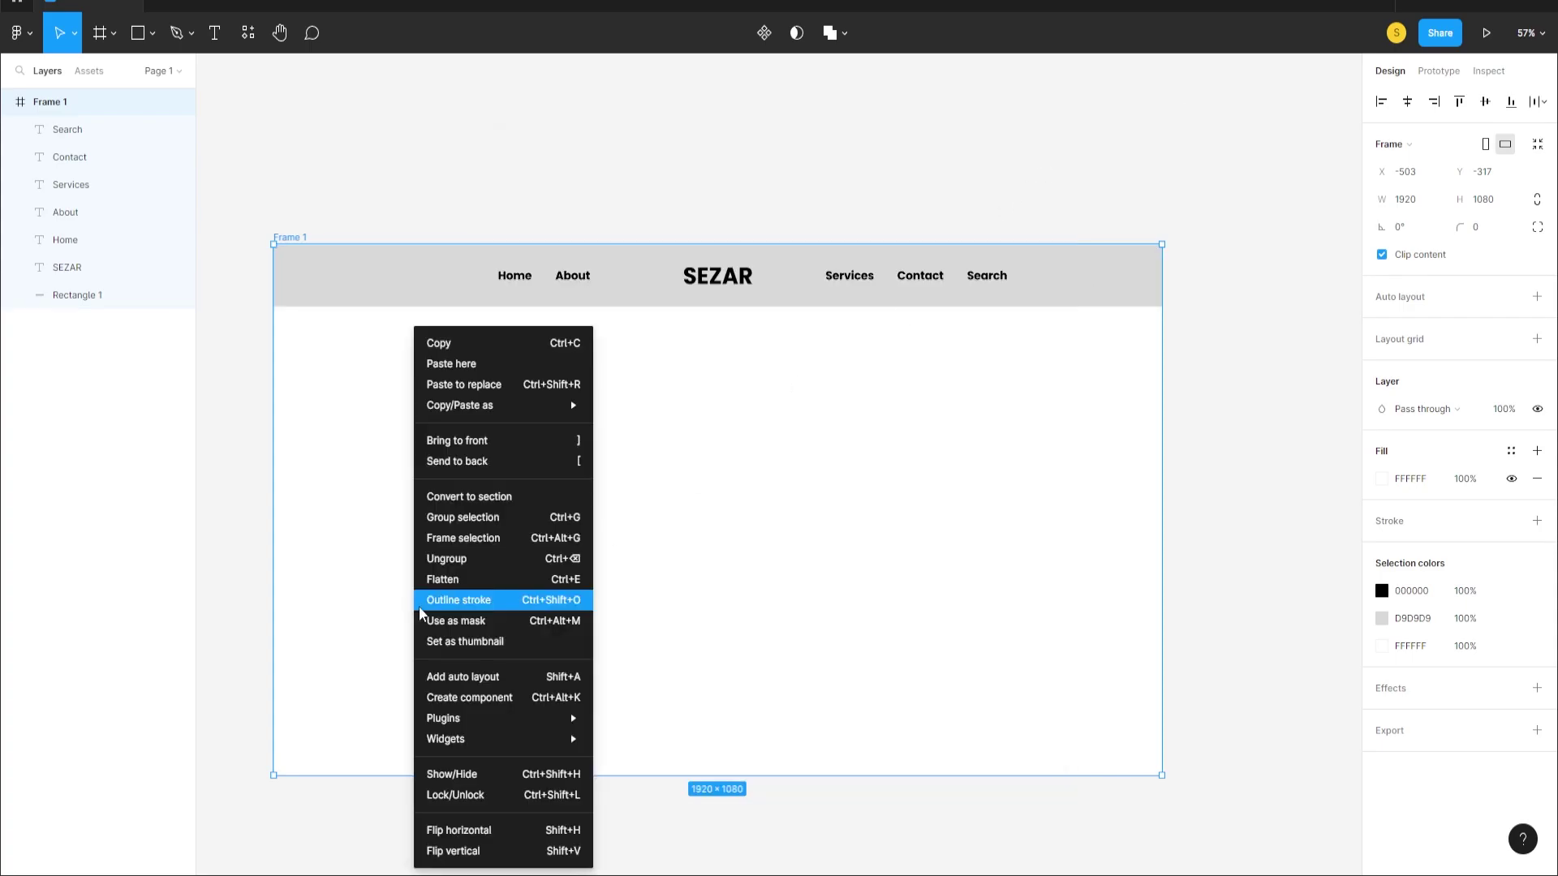
{"action": "mouse_move", "coordinate": [489, 727]}
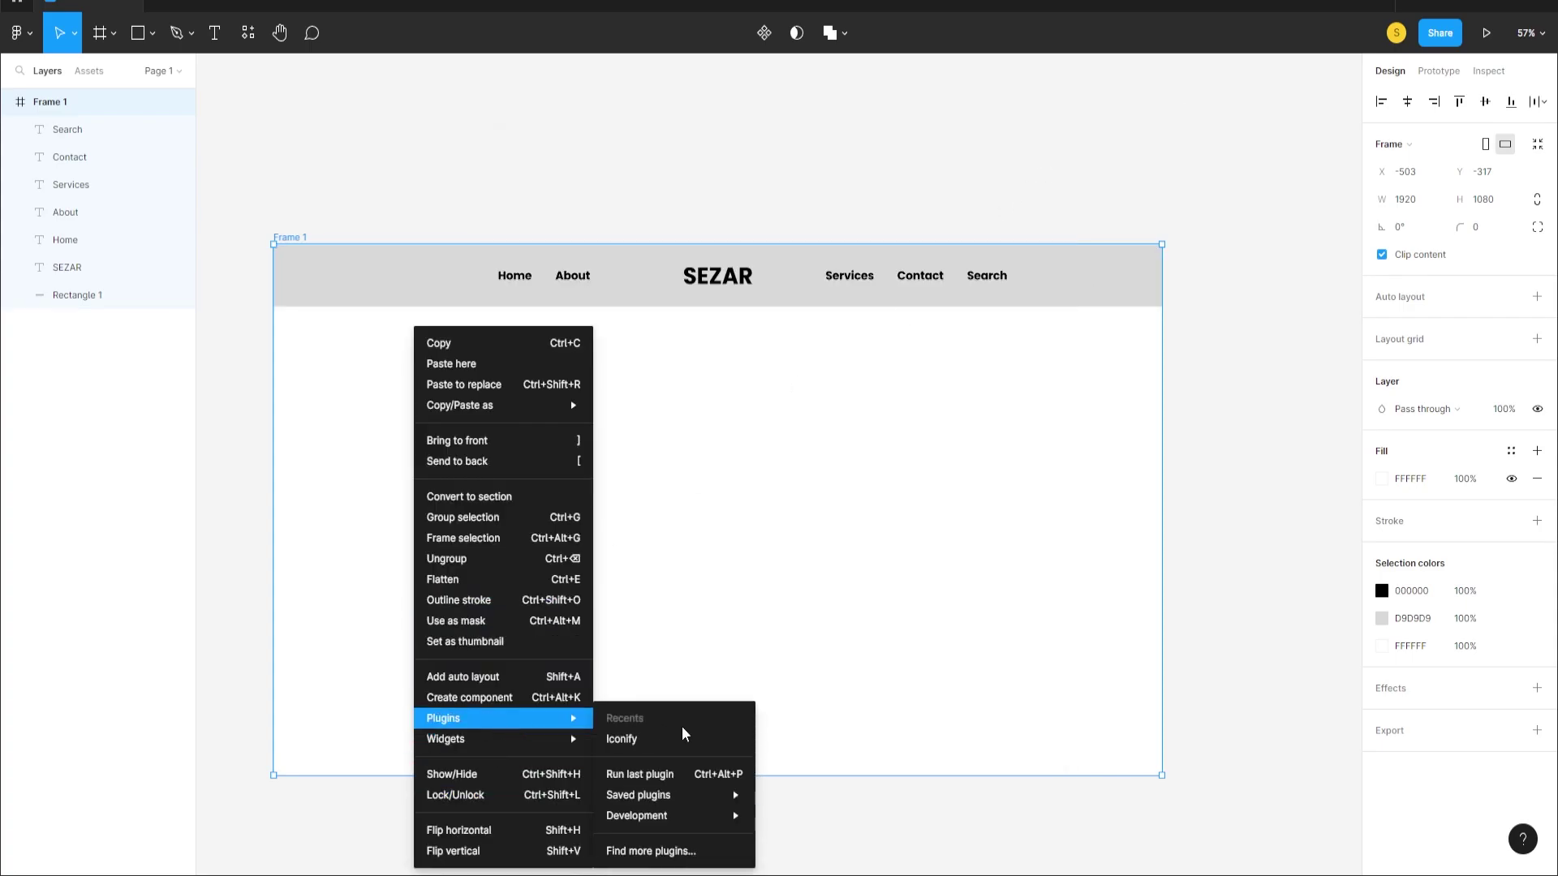
{"action": "left_click", "coordinate": [651, 851]}
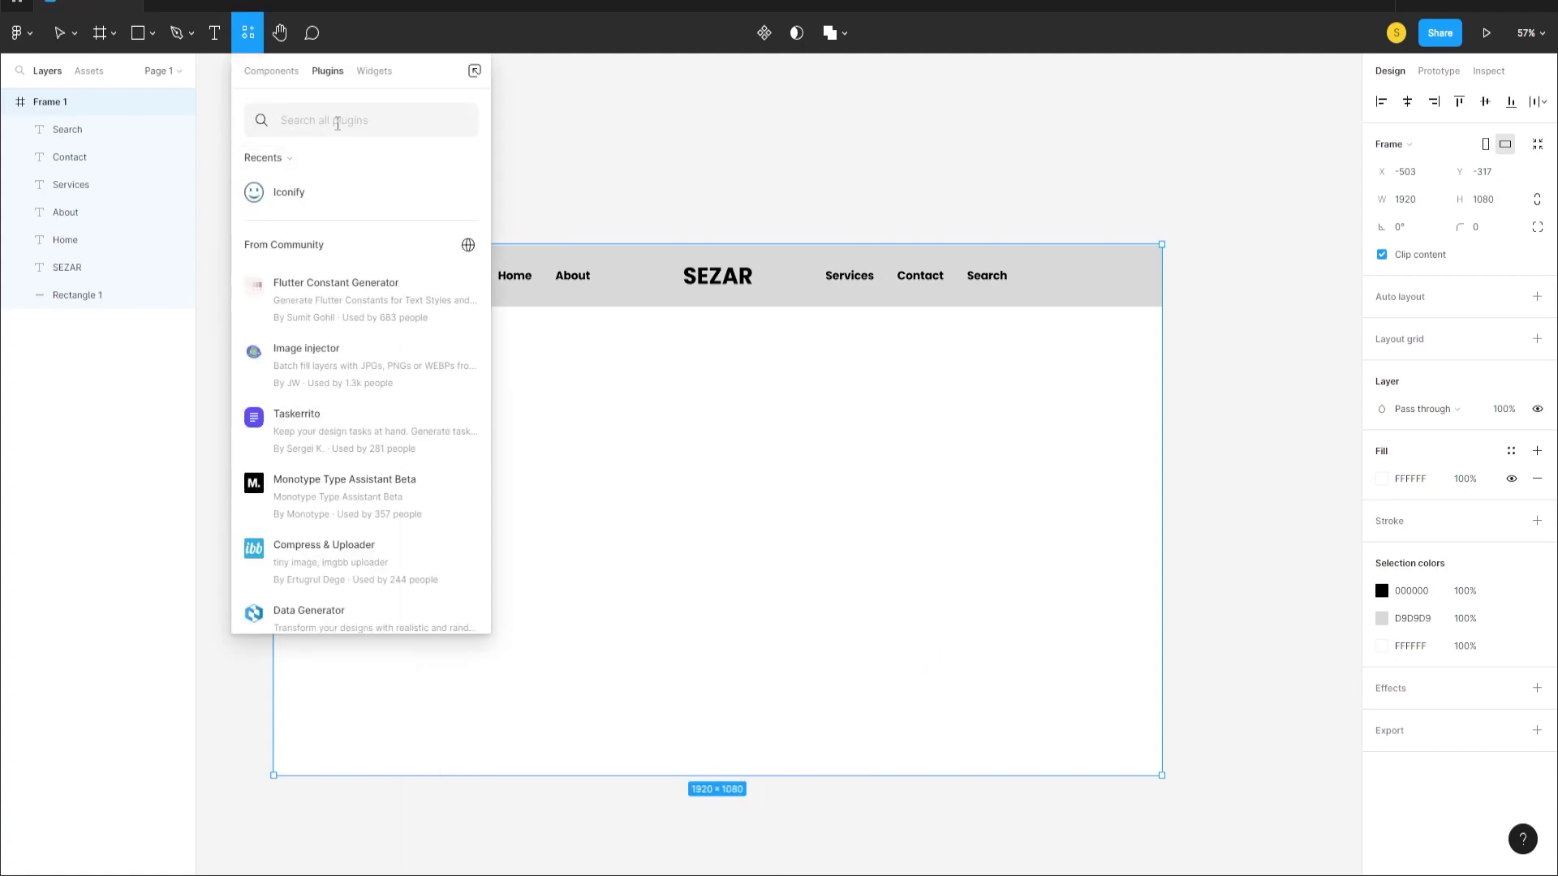
{"action": "type", "text": "iconify"}
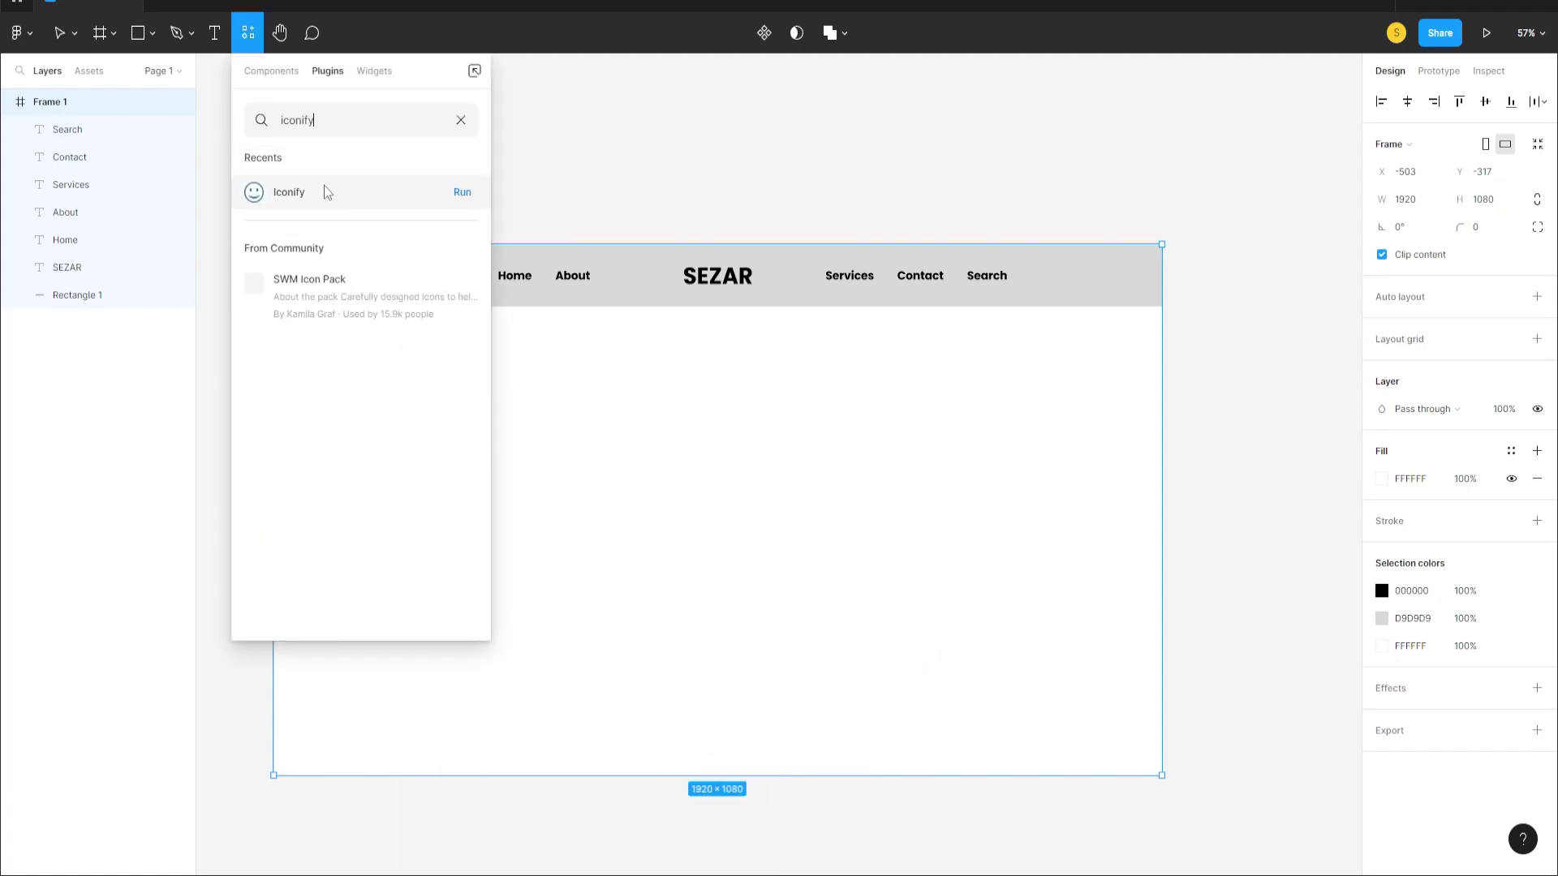
{"action": "left_click", "coordinate": [468, 192]}
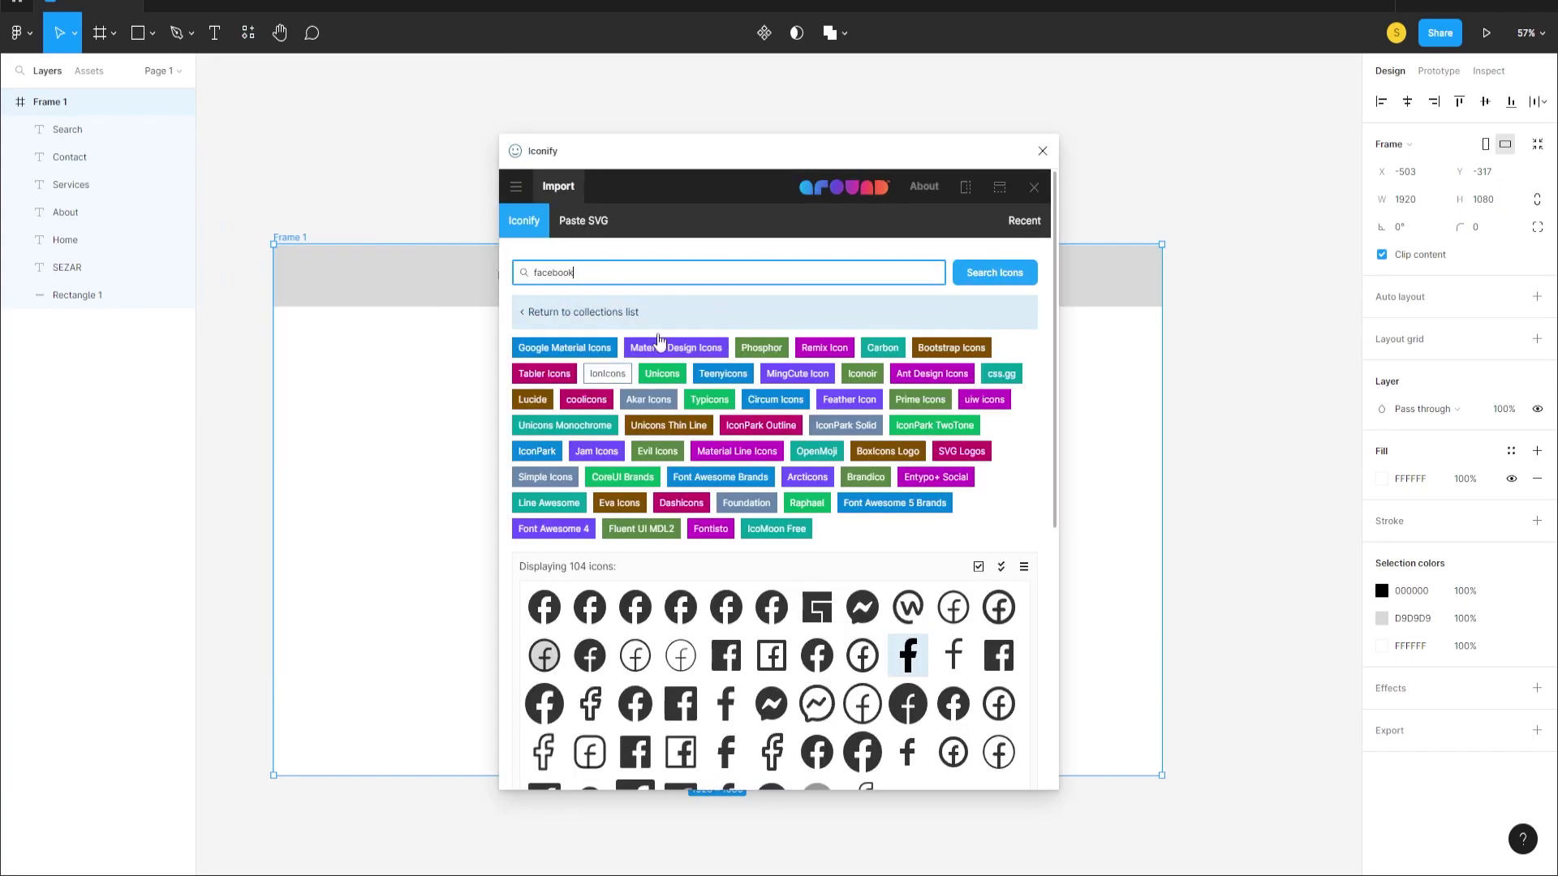
- Search Iconify for facebook and choose the solid ri:facebook-fill icon from the Remix Icon set
{"action": "key", "text": "ctrl+a"}
{"action": "type", "text": "face"}
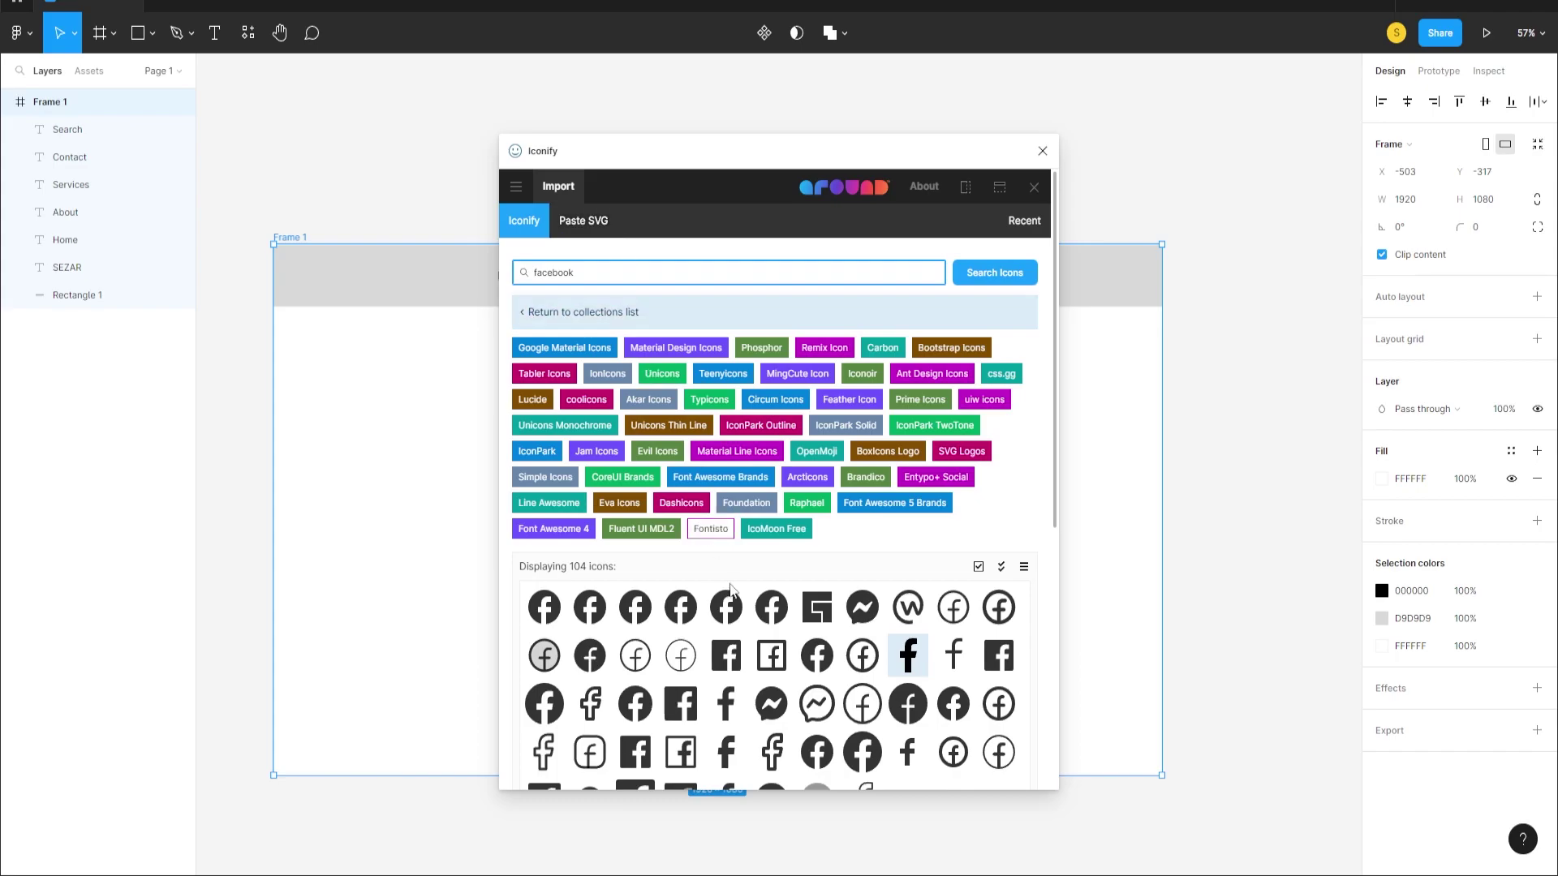
{"action": "left_click", "coordinate": [973, 276]}
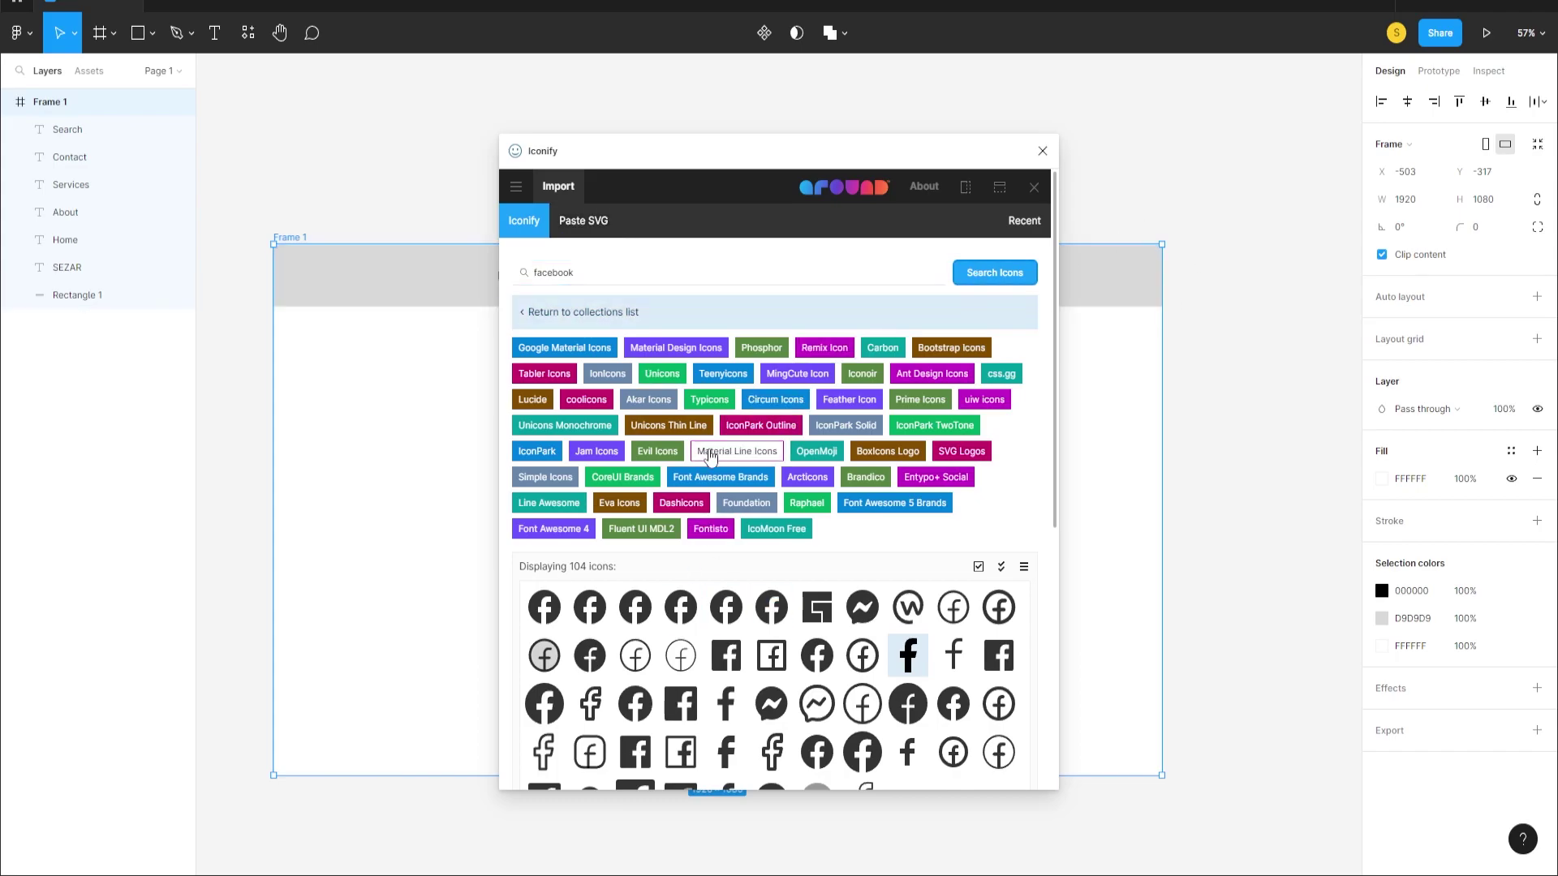
{"action": "left_click", "coordinate": [909, 664]}
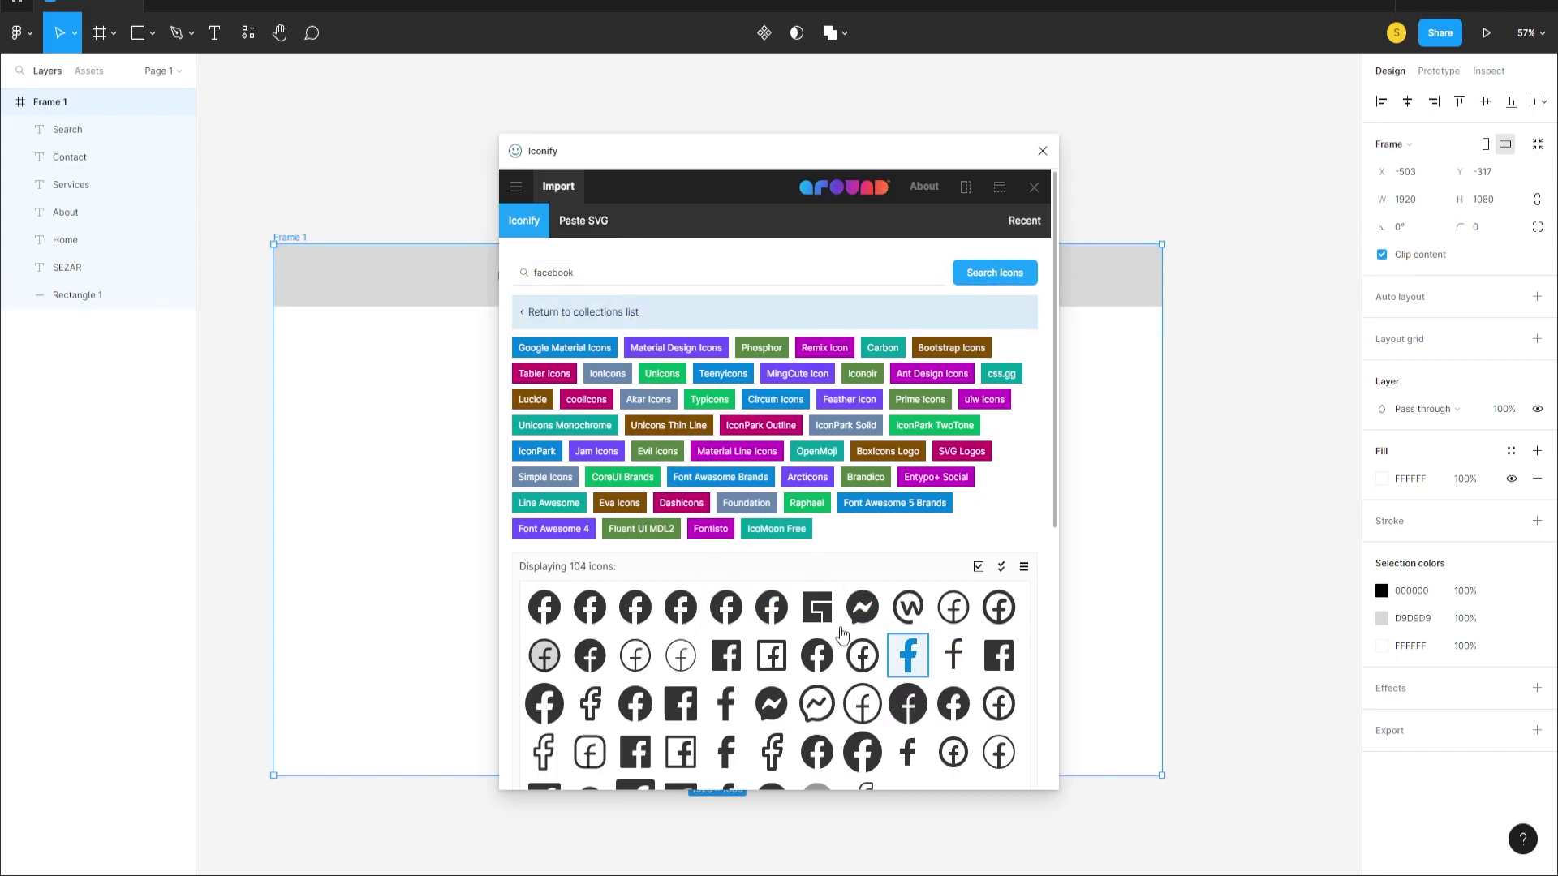
- Import the ri:facebook-fill icon in black into Frame 1 and close the plugin
{"action": "scroll", "coordinate": [797, 602], "scroll_direction": "down", "scroll_amount": 2}
{"action": "left_click", "coordinate": [797, 601]}
{"action": "left_click", "coordinate": [722, 527]}
{"action": "double_click", "coordinate": [706, 583]}
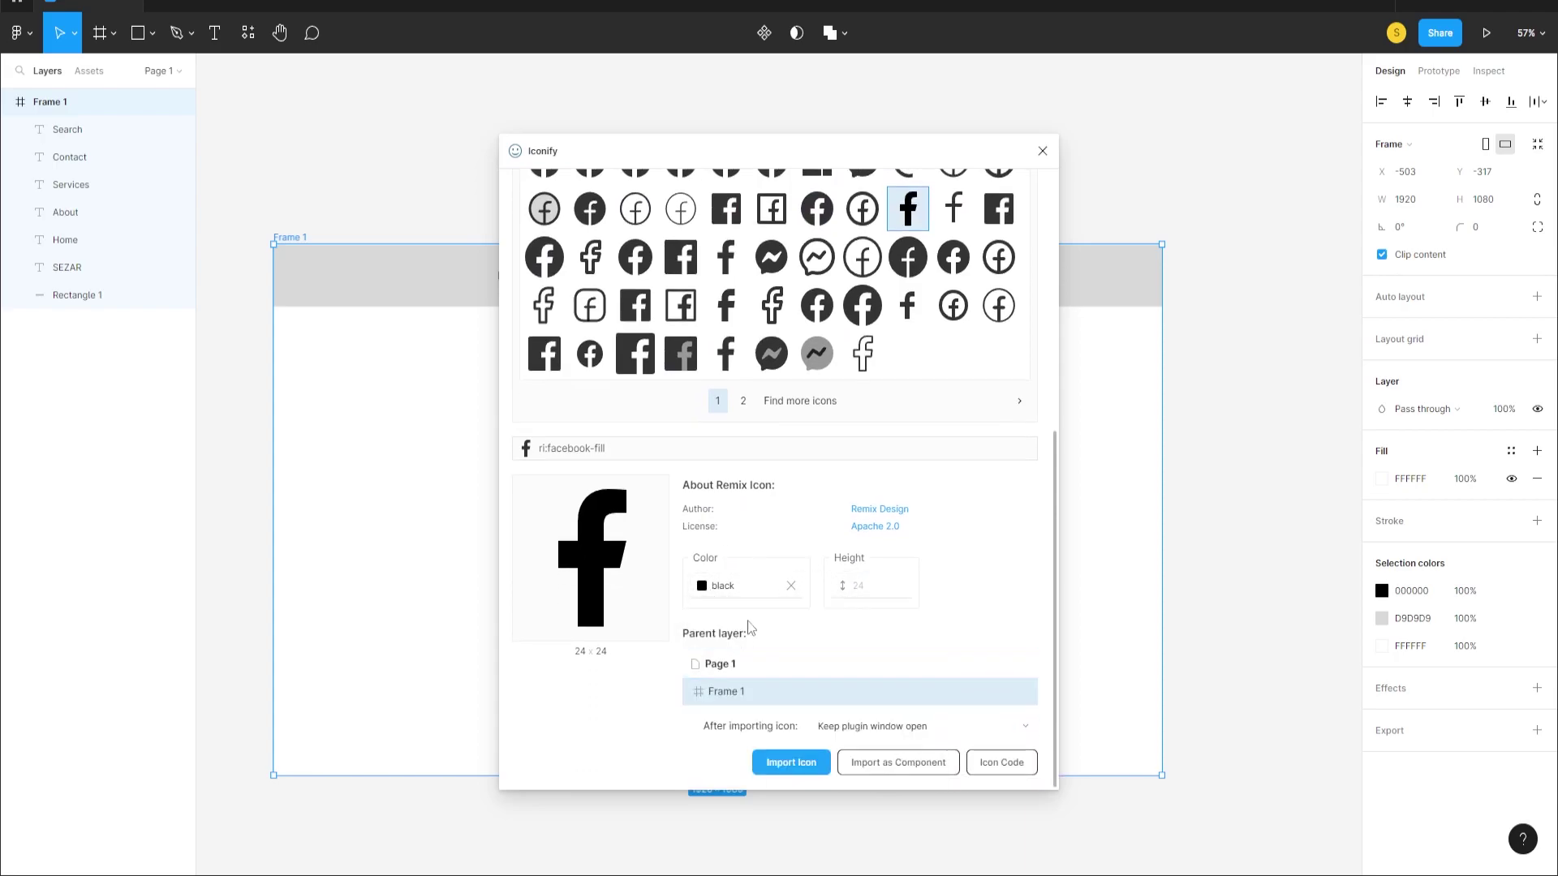
{"action": "left_click", "coordinate": [707, 581]}
{"action": "left_click", "coordinate": [740, 696]}
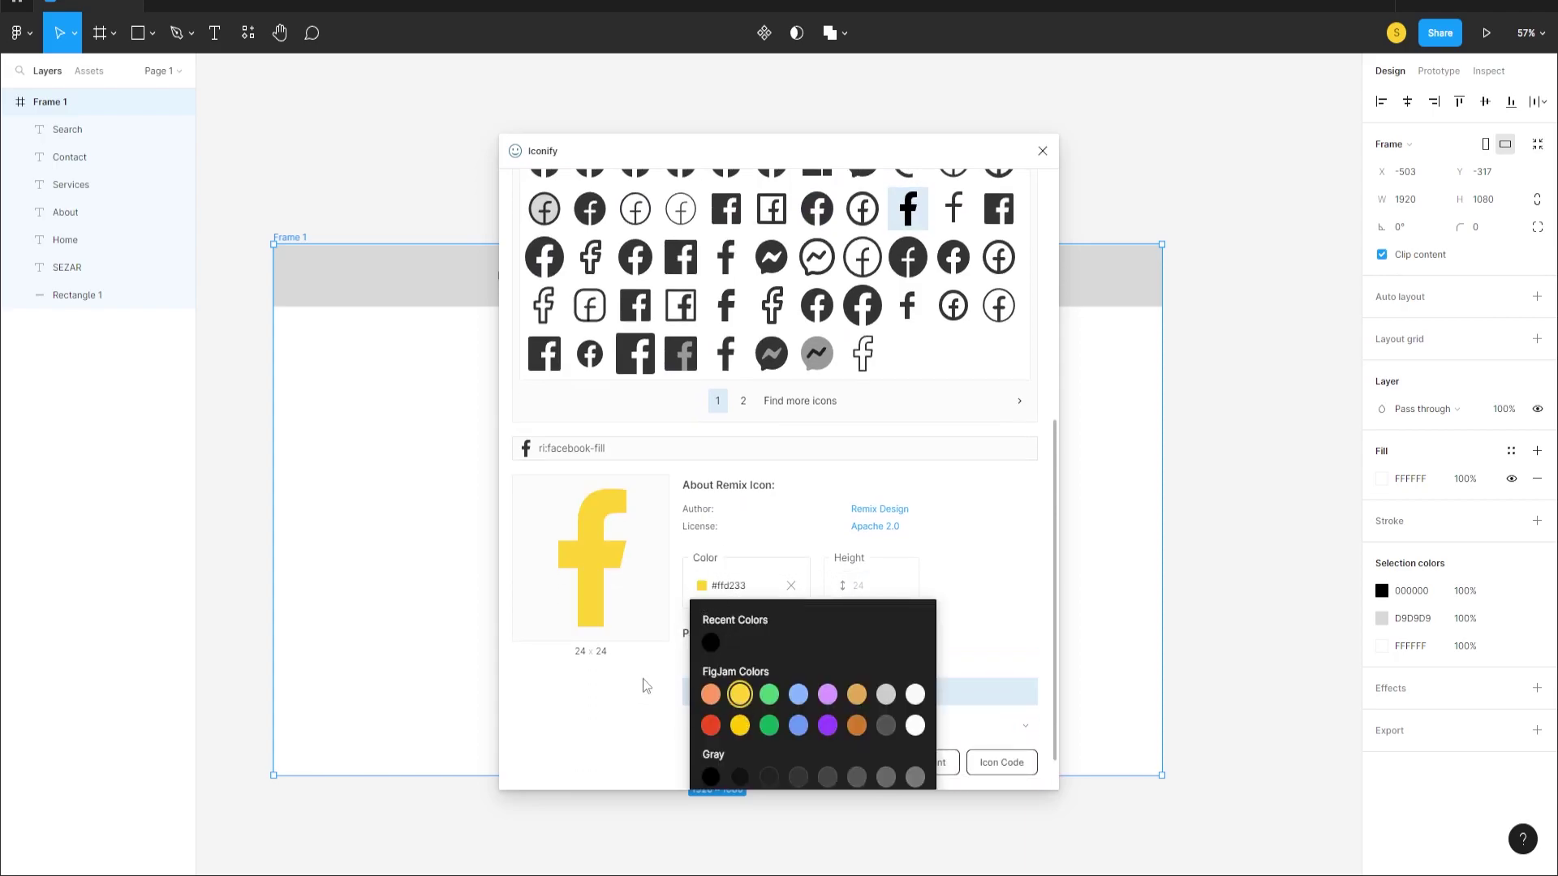
{"action": "left_click", "coordinate": [712, 643]}
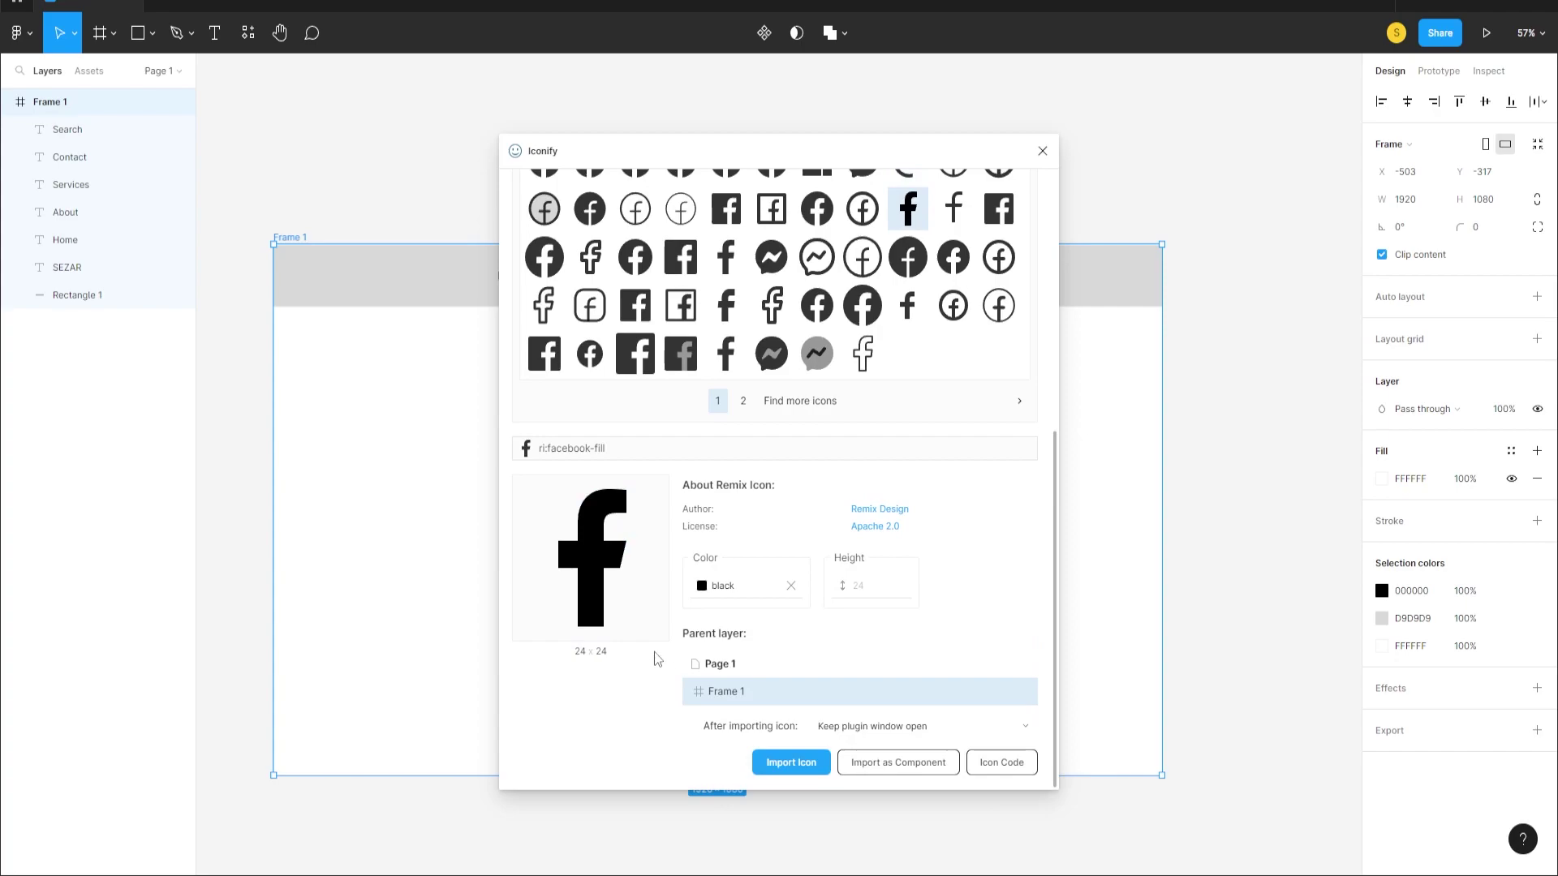
{"action": "left_click", "coordinate": [795, 764]}
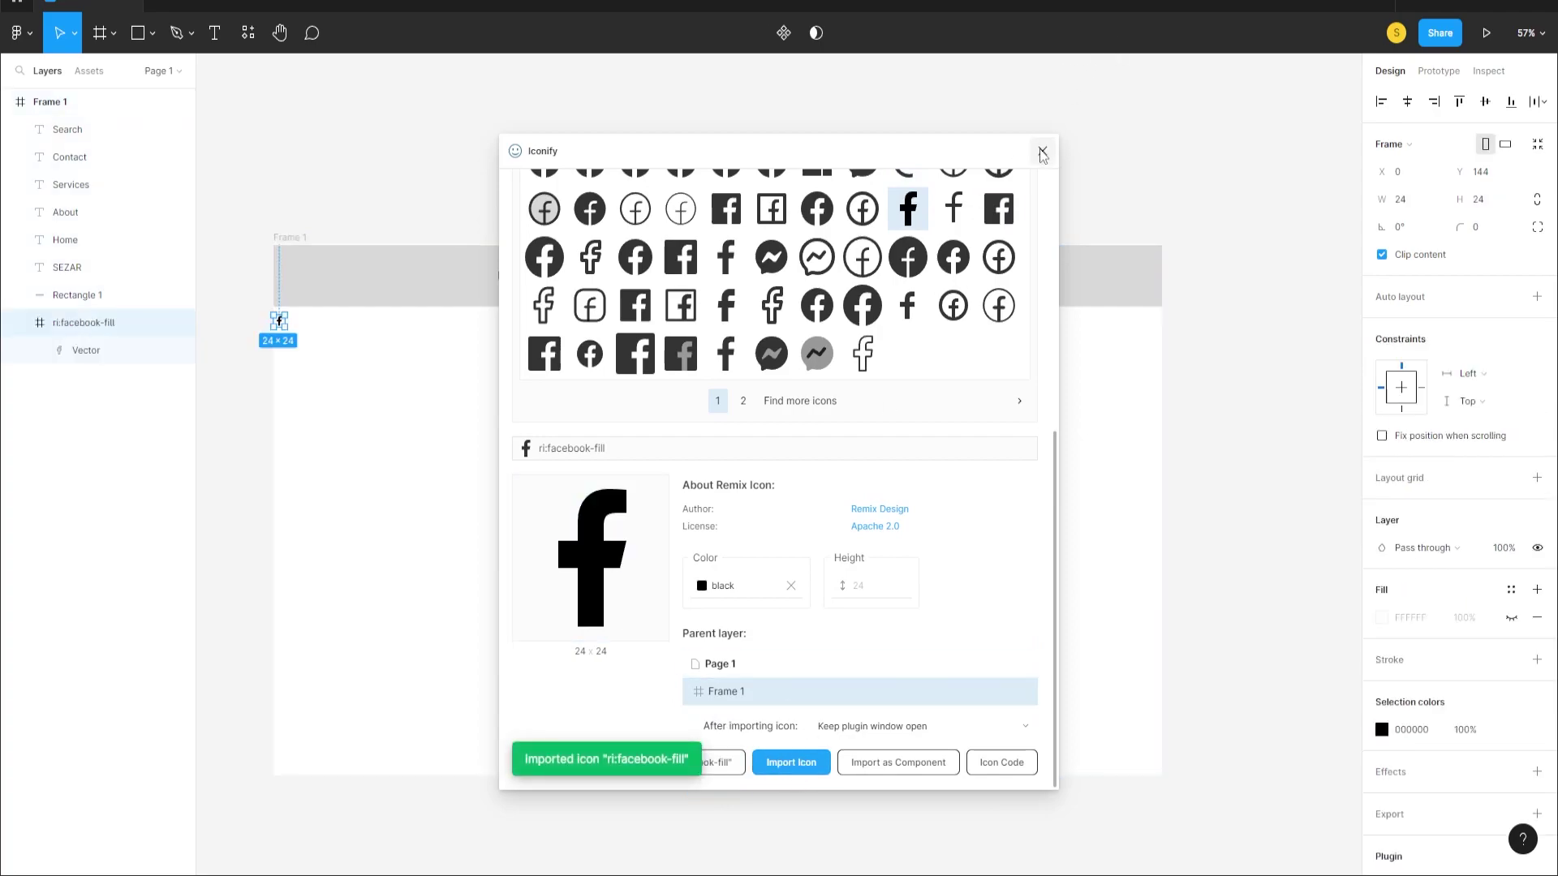
{"action": "left_click", "coordinate": [1043, 151]}
- Move the Facebook icon into the header bar at X 170, Y 64 and bring it in front of the other layers
{"action": "scroll", "coordinate": [280, 329], "scroll_direction": "up", "scroll_amount": 5}
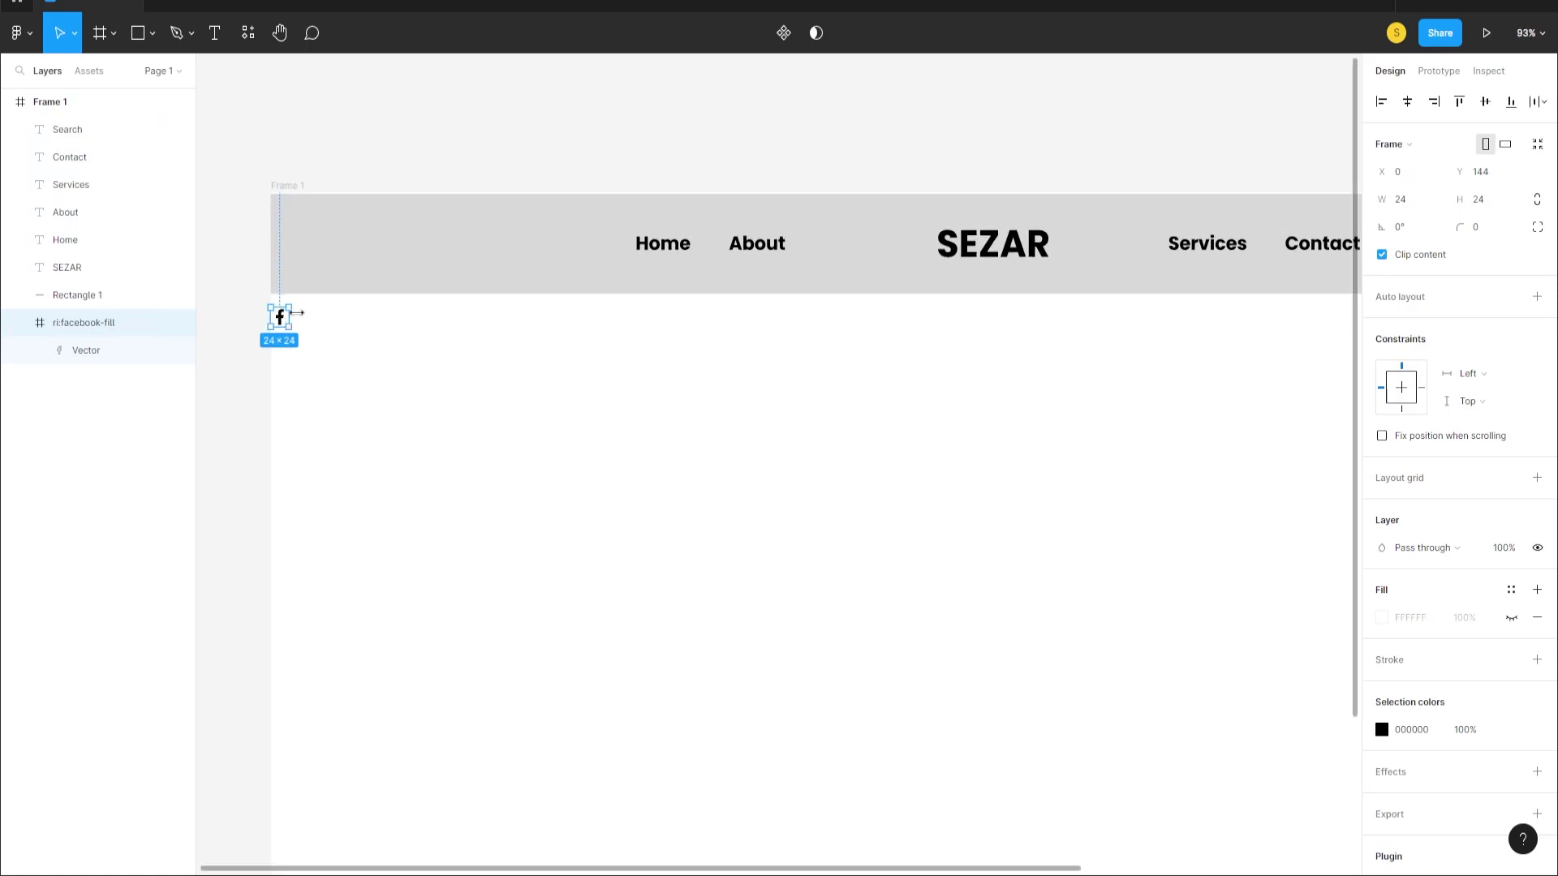
{"action": "left_click_drag", "start_coordinate": [279, 324], "coordinate": [410, 261]}
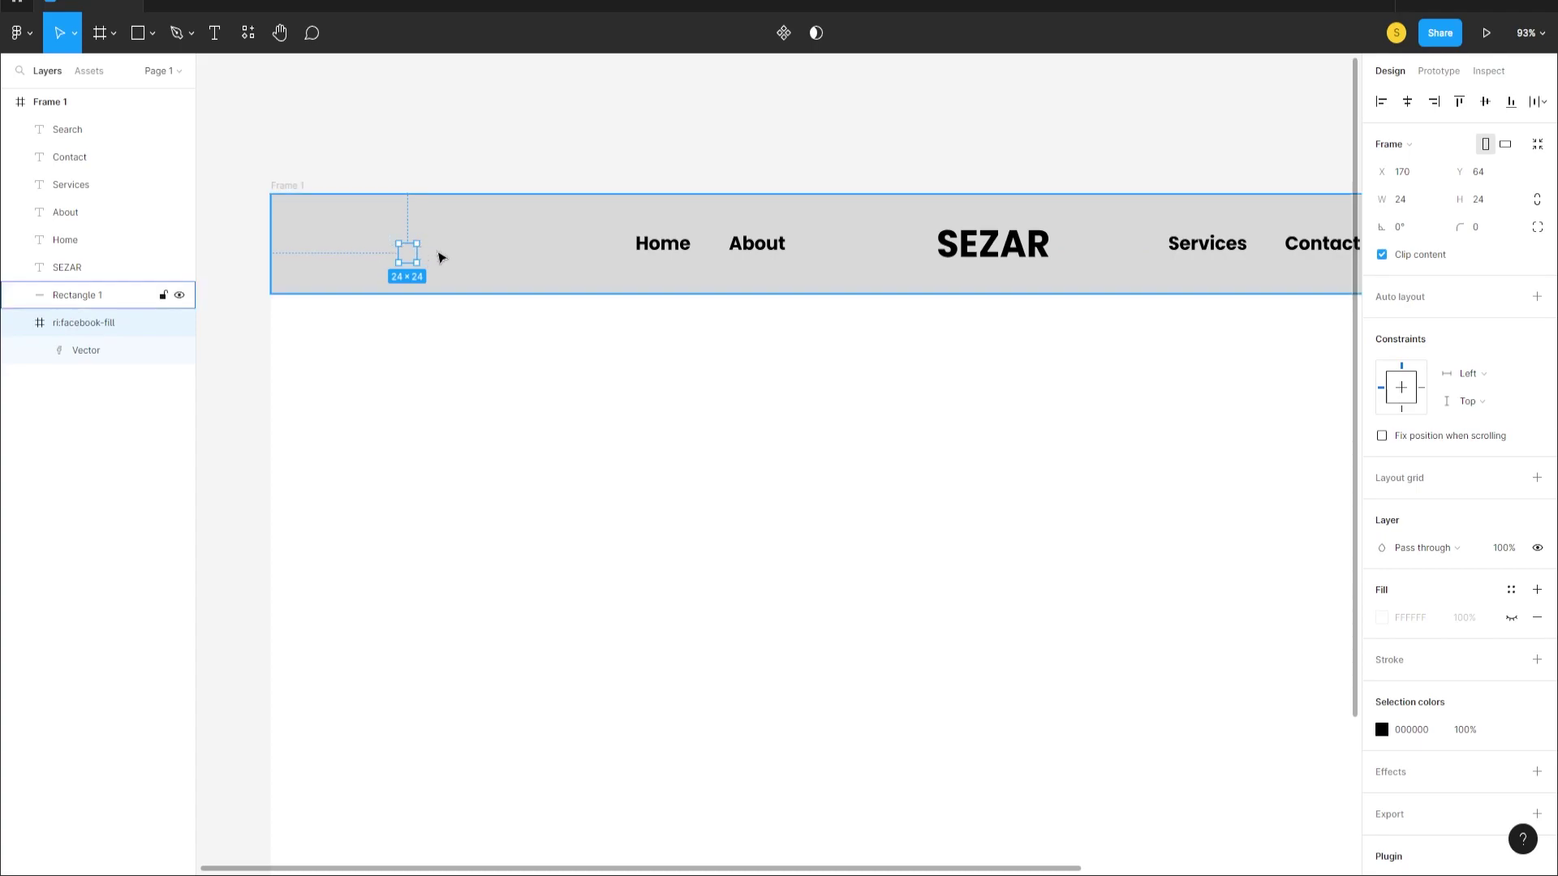
{"action": "key", "text": "ctrl+shift+bracketright"}
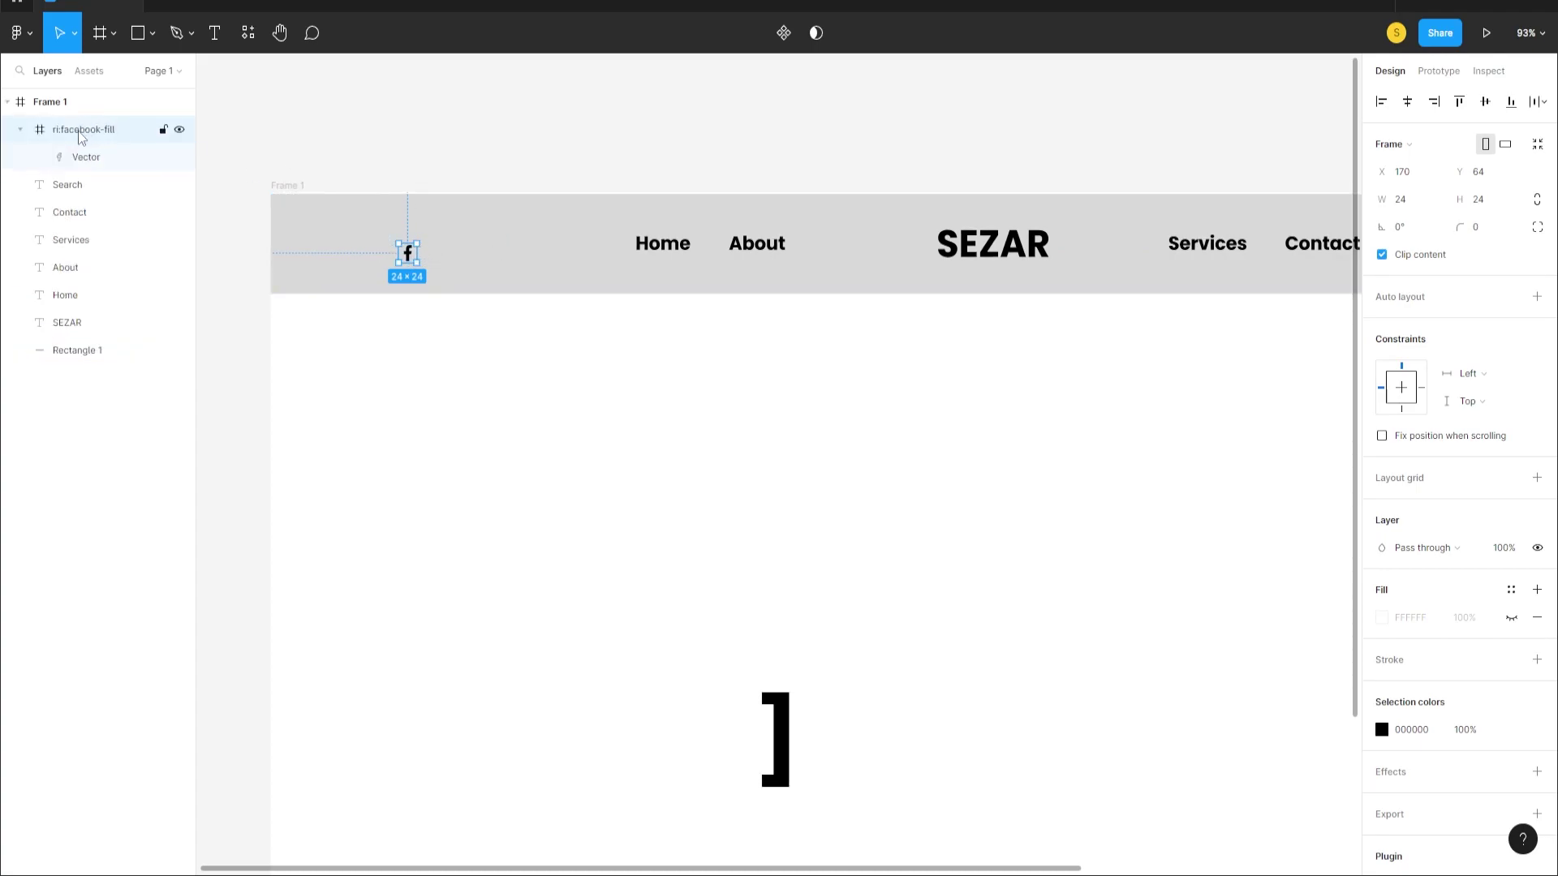
- Move the Facebook icon up to Y 52 so it lines up with the header bar's text
{"action": "left_click_drag", "start_coordinate": [410, 264], "coordinate": [407, 253]}
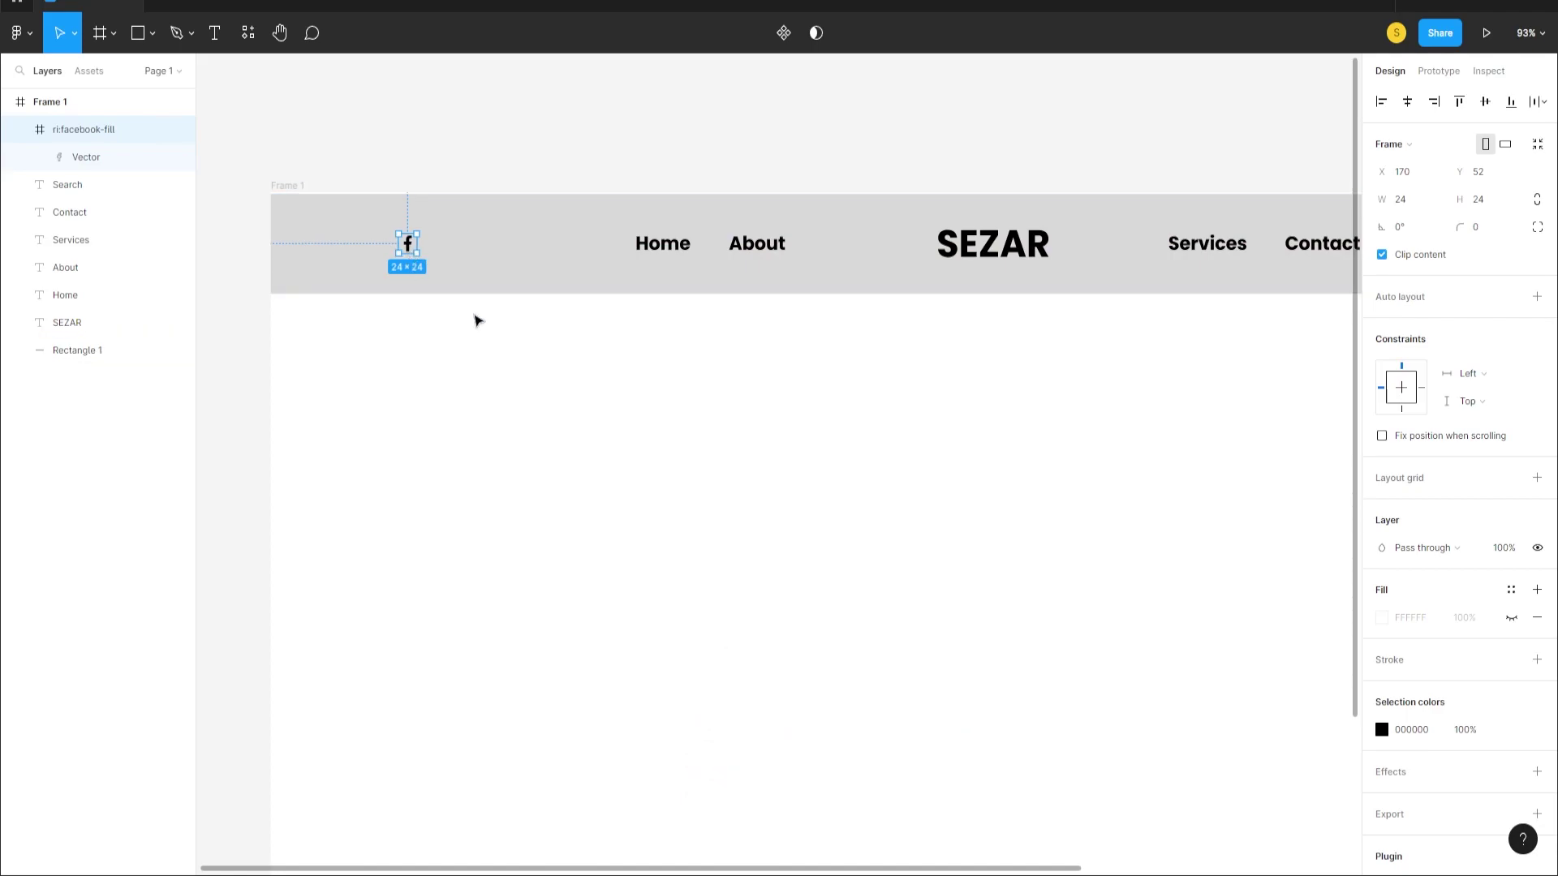
{"action": "scroll", "coordinate": [491, 304], "scroll_direction": "down", "scroll_amount": 3, "text": "ctrl"}
{"action": "scroll", "coordinate": [573, 317], "scroll_direction": "up", "scroll_amount": 2, "text": "ctrl"}
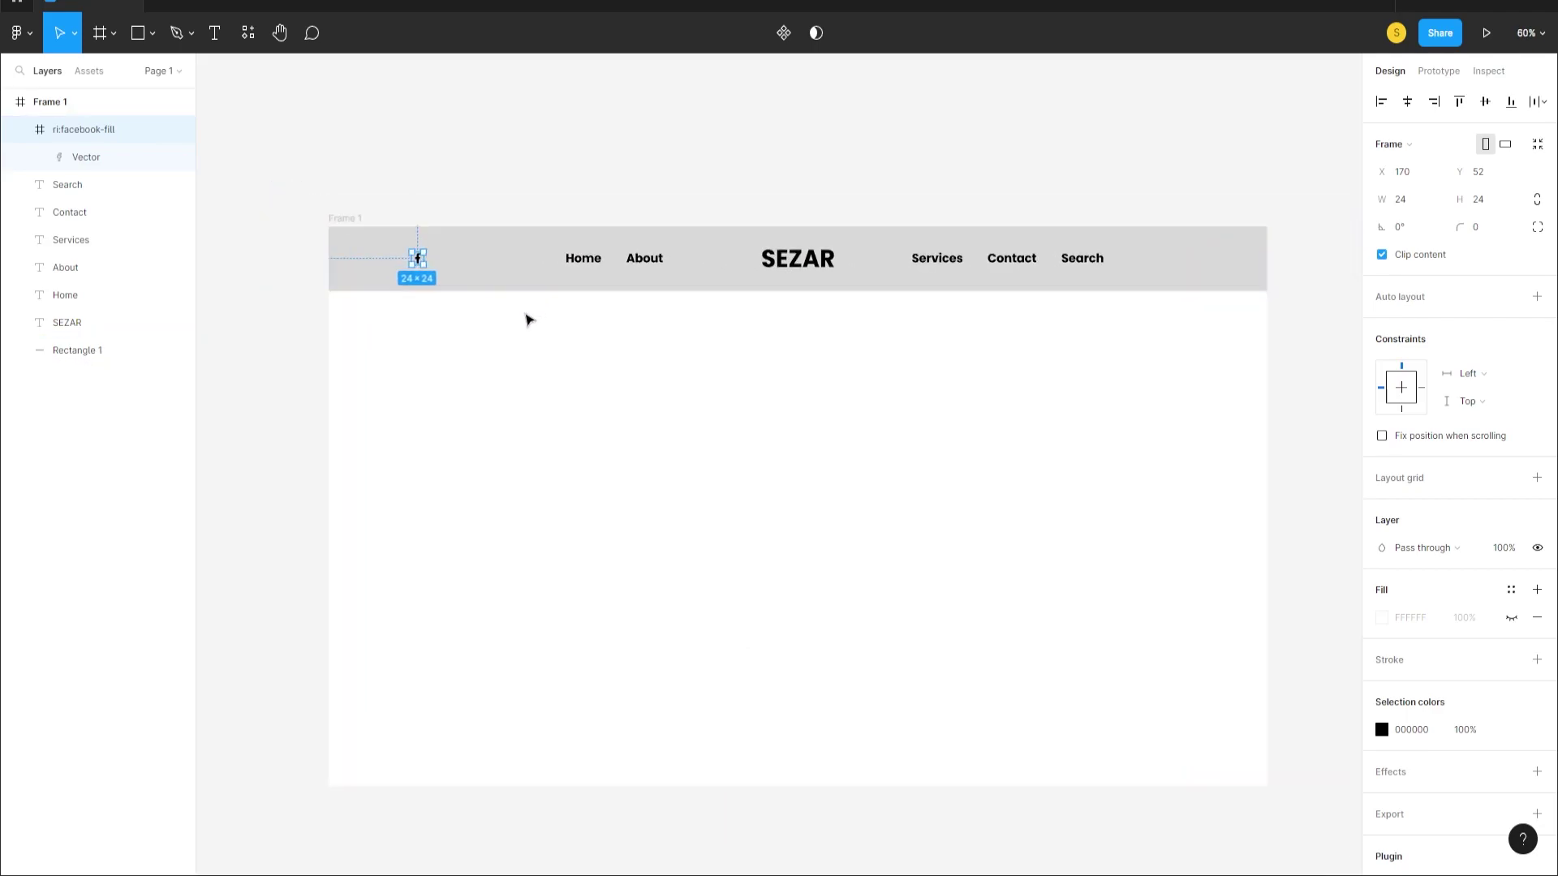
- Run the Iconify plugin on Frame 1 and search its icons for instagram
{"action": "right_click", "coordinate": [495, 436]}
{"action": "mouse_move", "coordinate": [533, 724]}
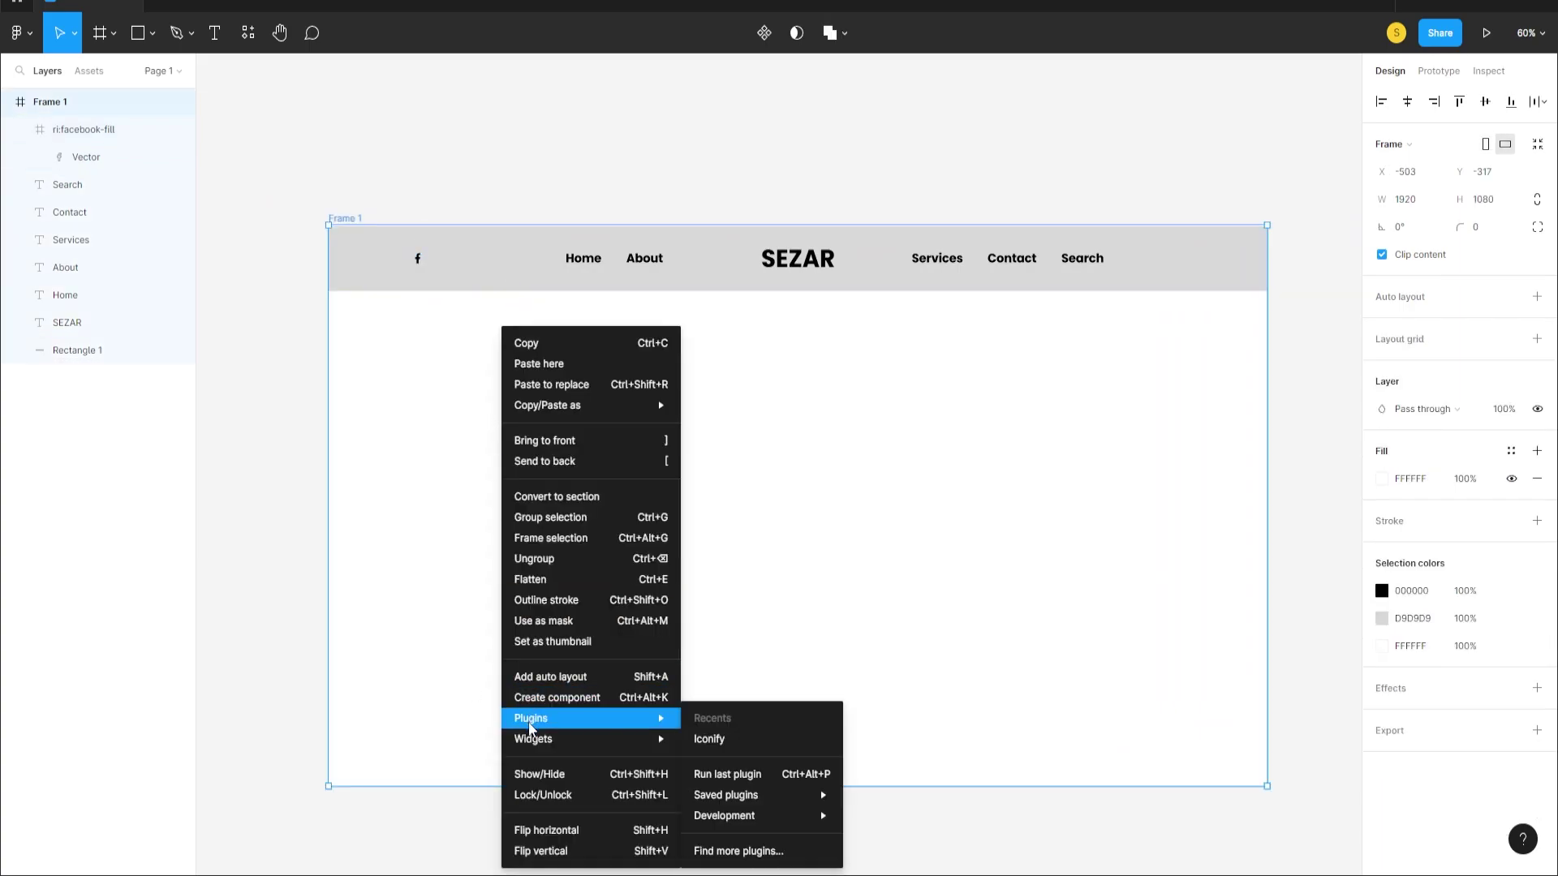
{"action": "left_click", "coordinate": [714, 740]}
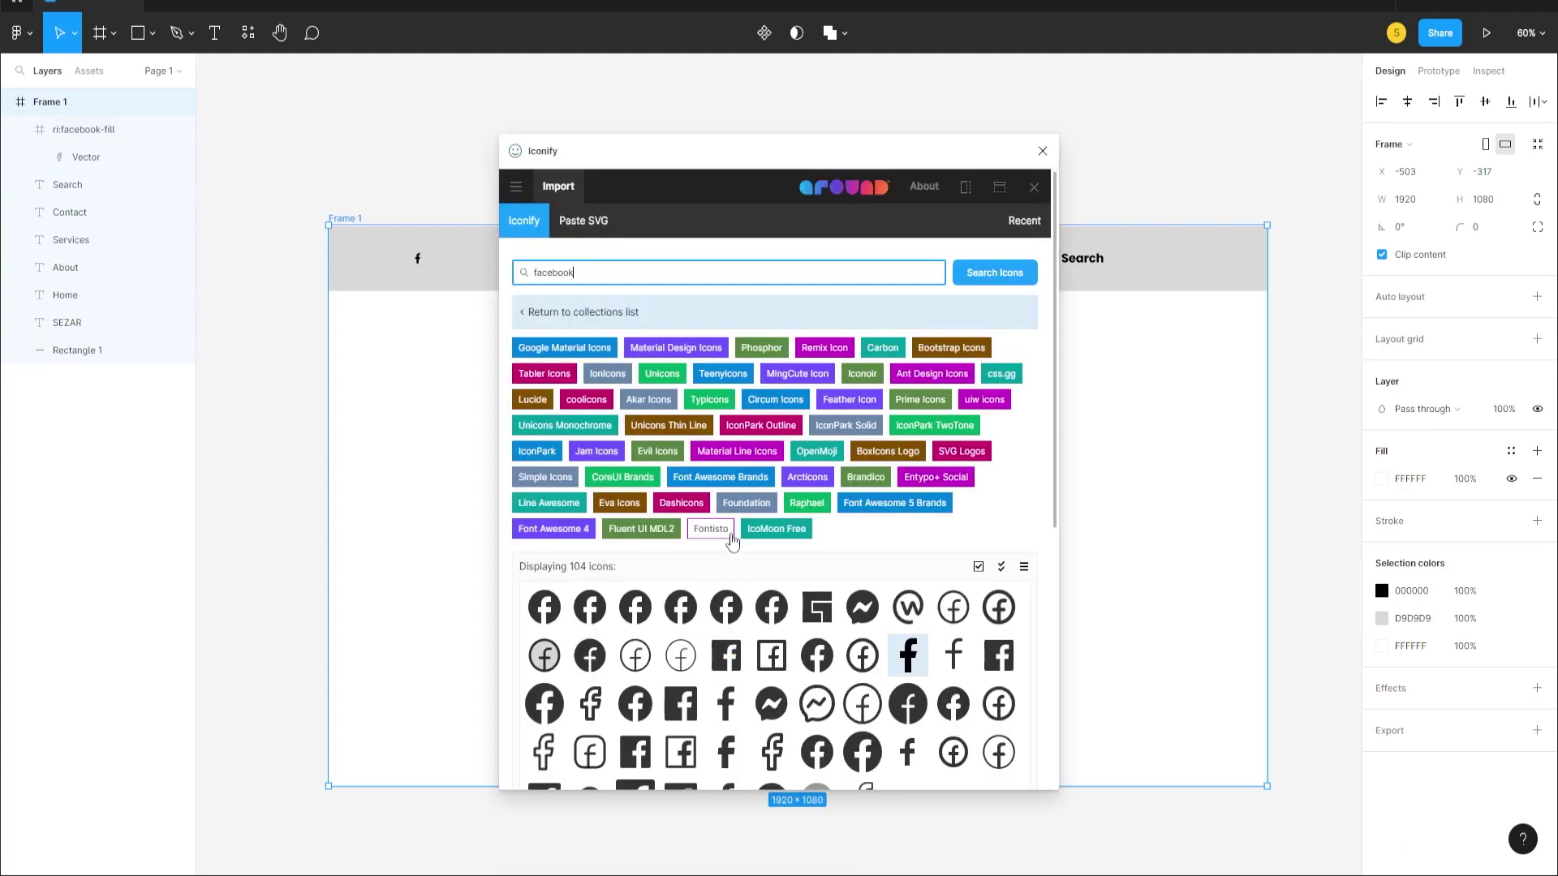
{"action": "key", "text": "ctrl+a"}
{"action": "type", "text": "in"}
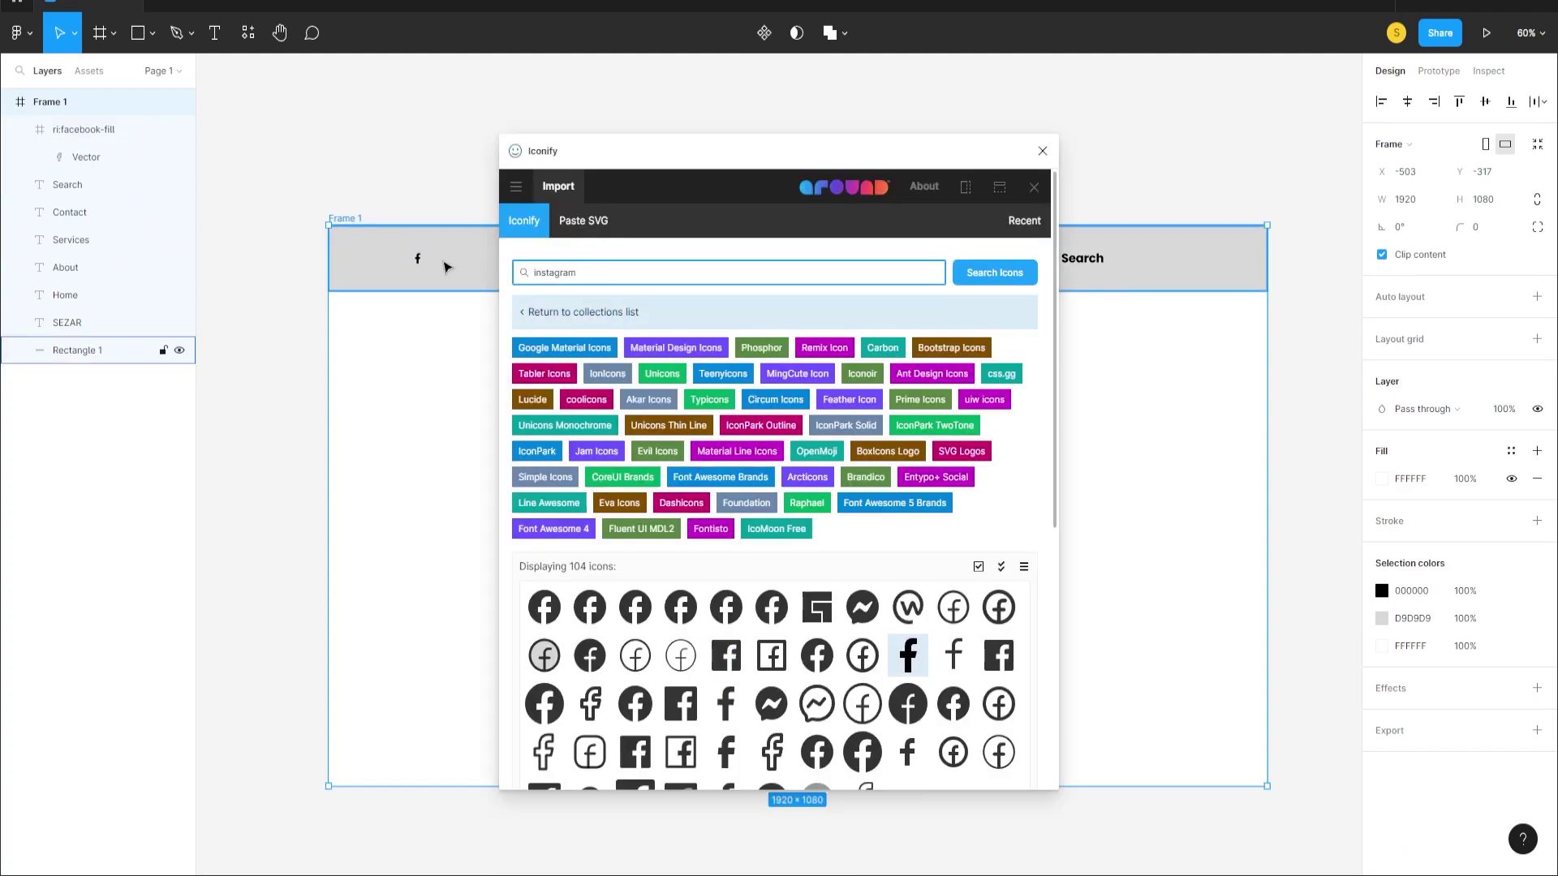
{"action": "left_click", "coordinate": [974, 280]}
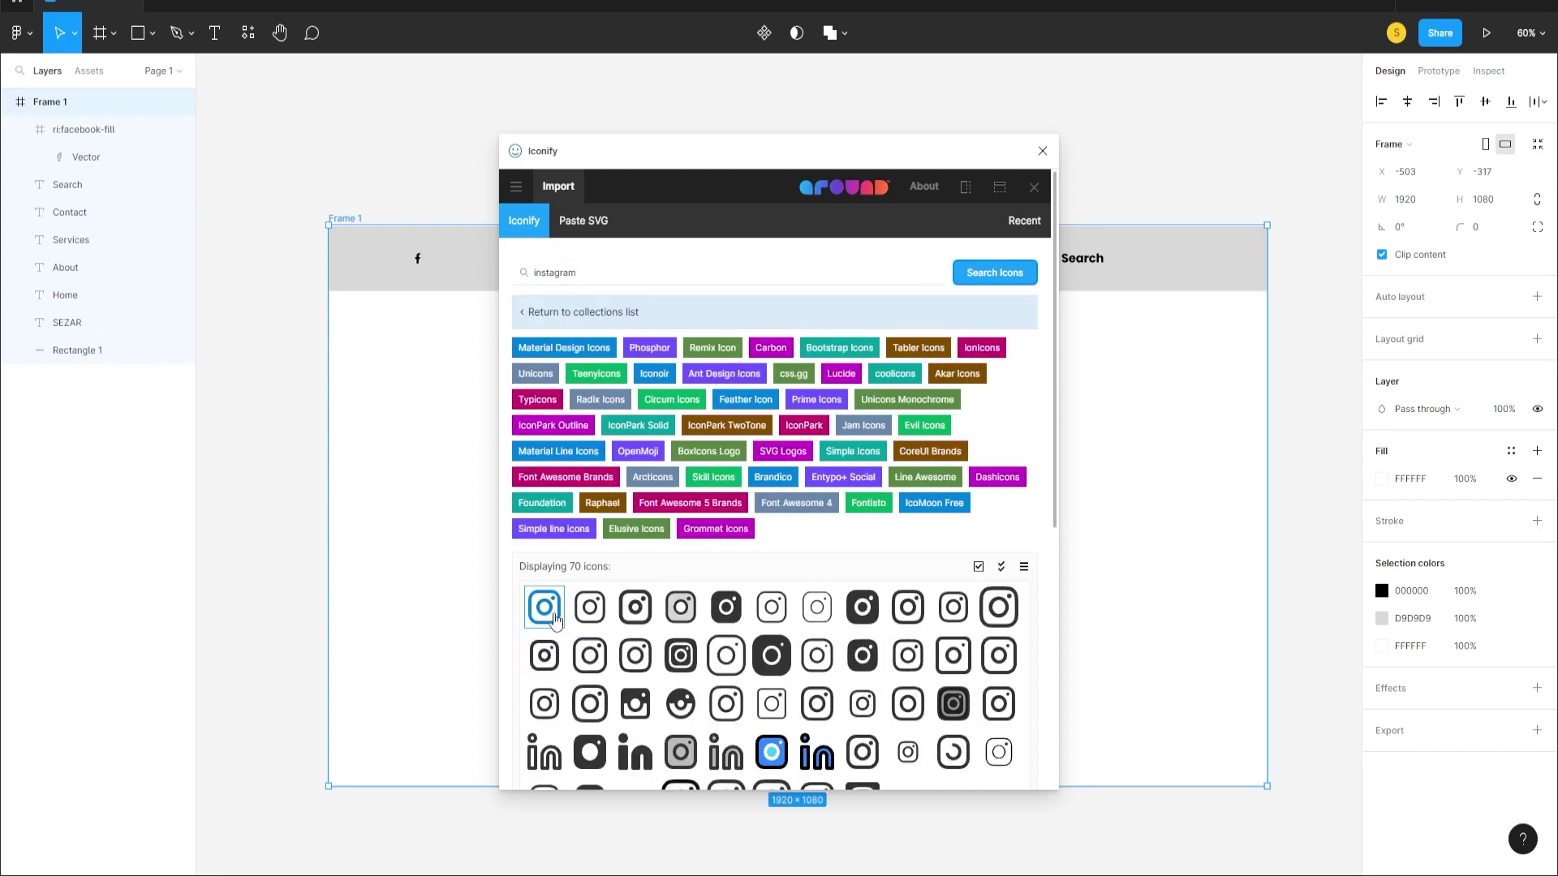
- Import the mdi:instagram icon in black into Frame 1 and place it beside the Facebook icon at X 227, Y 52
{"action": "left_click", "coordinate": [545, 608]}
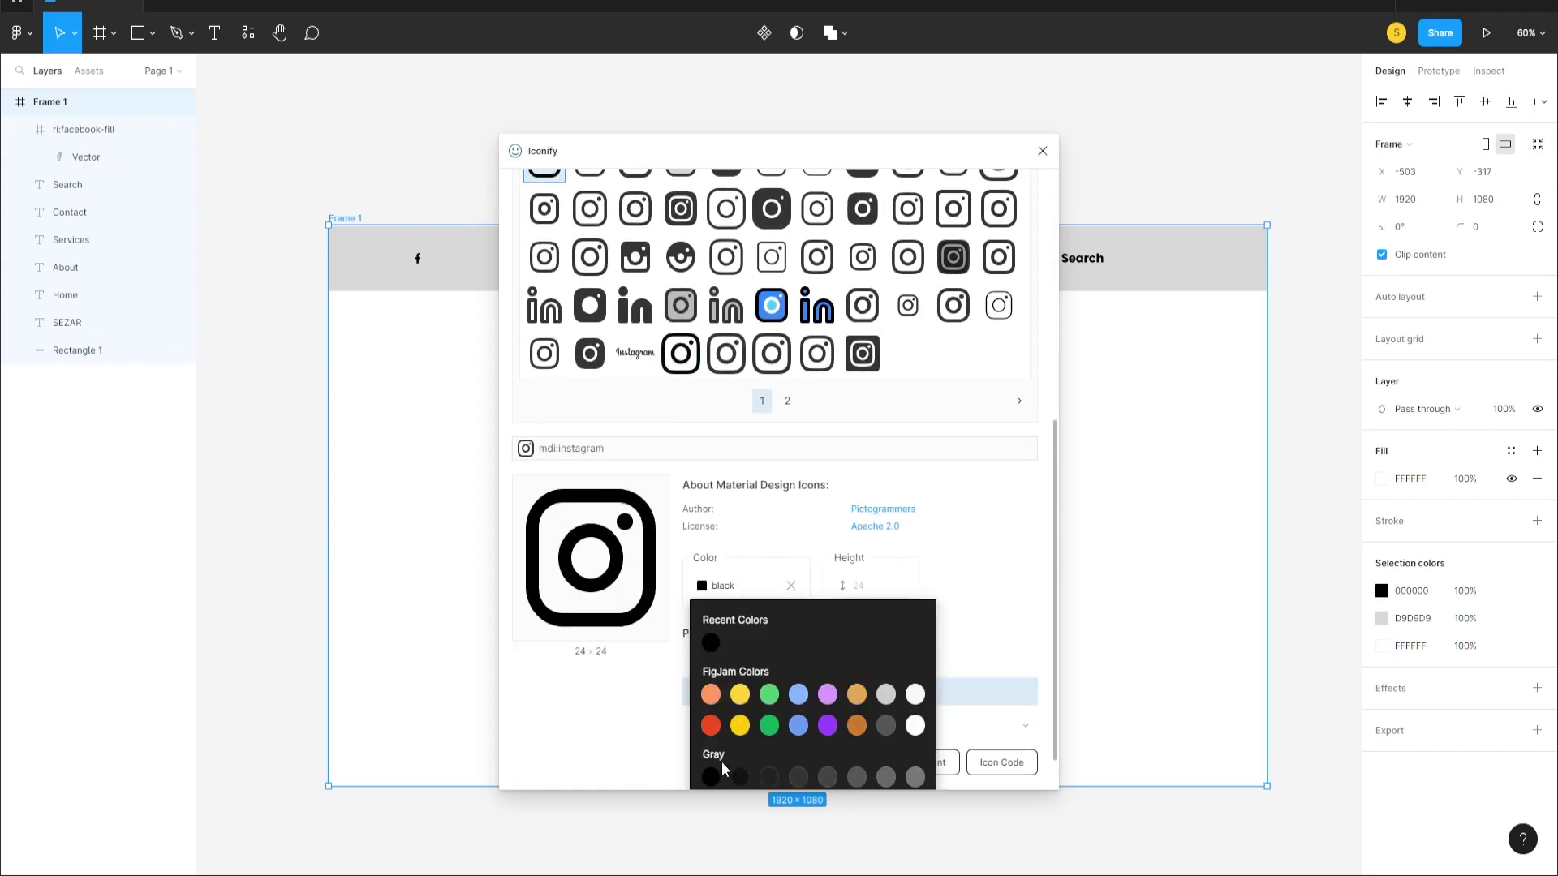
{"action": "left_click", "coordinate": [787, 761]}
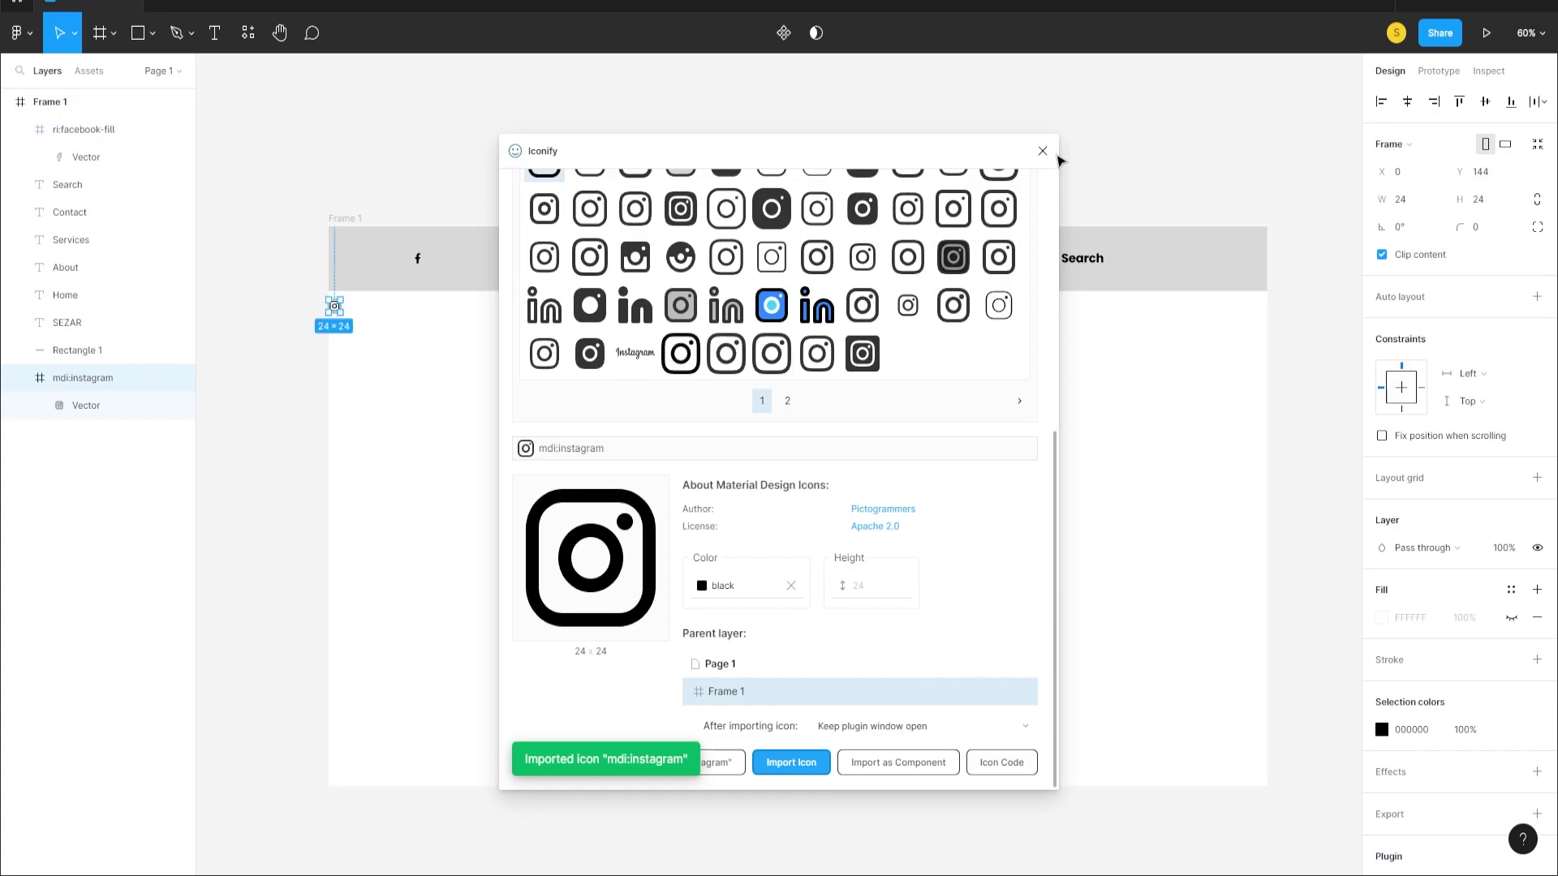
{"action": "scroll", "coordinate": [1047, 187], "scroll_direction": "up", "scroll_amount": 5}
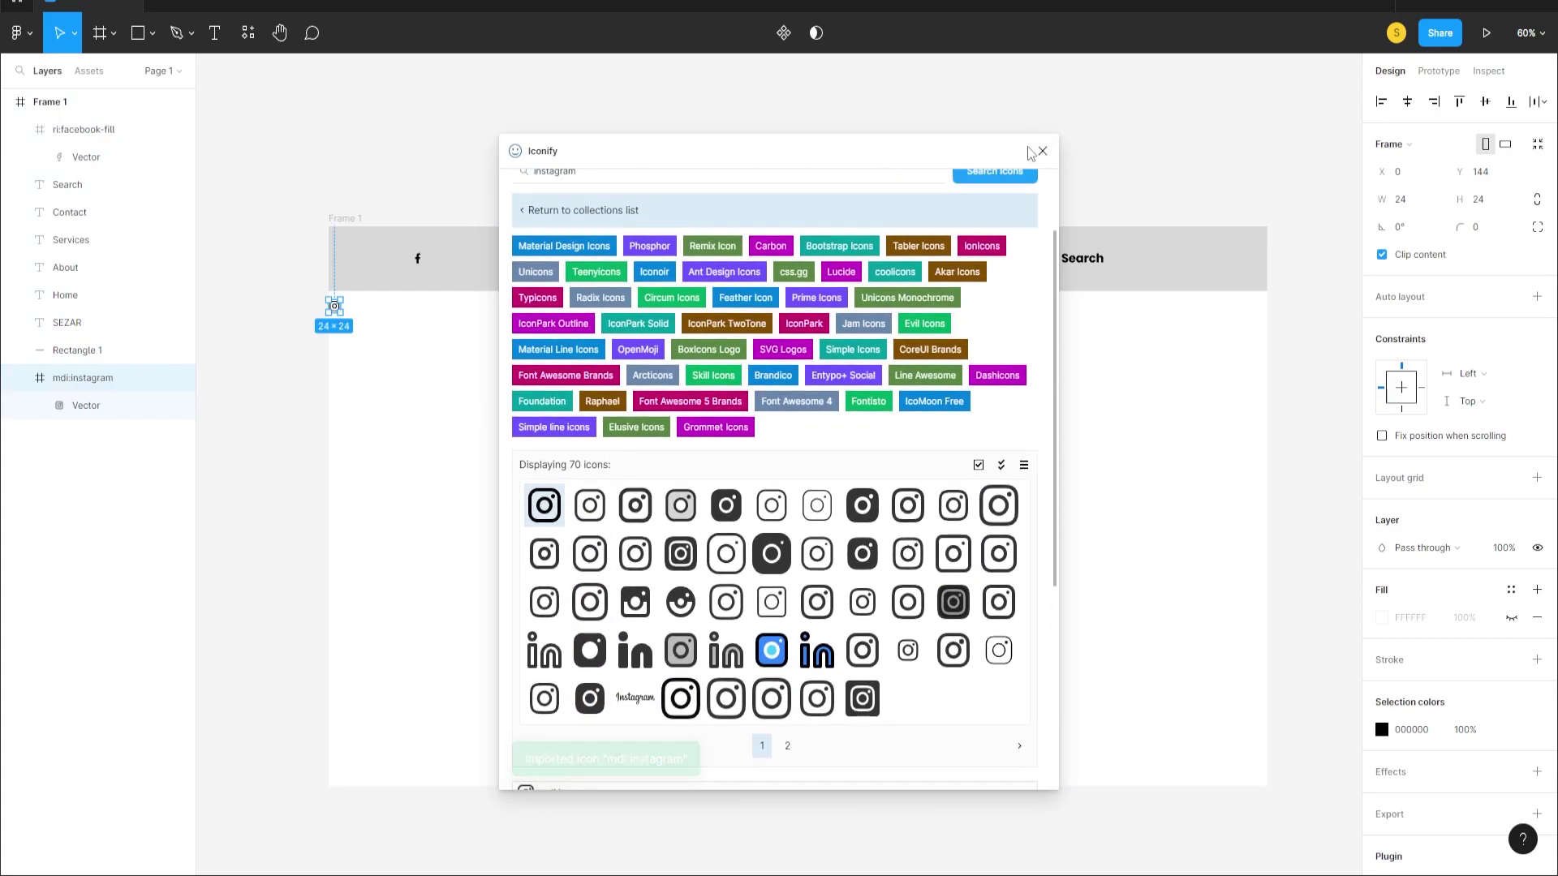
{"action": "left_click_drag", "start_coordinate": [984, 154], "coordinate": [1169, 149]}
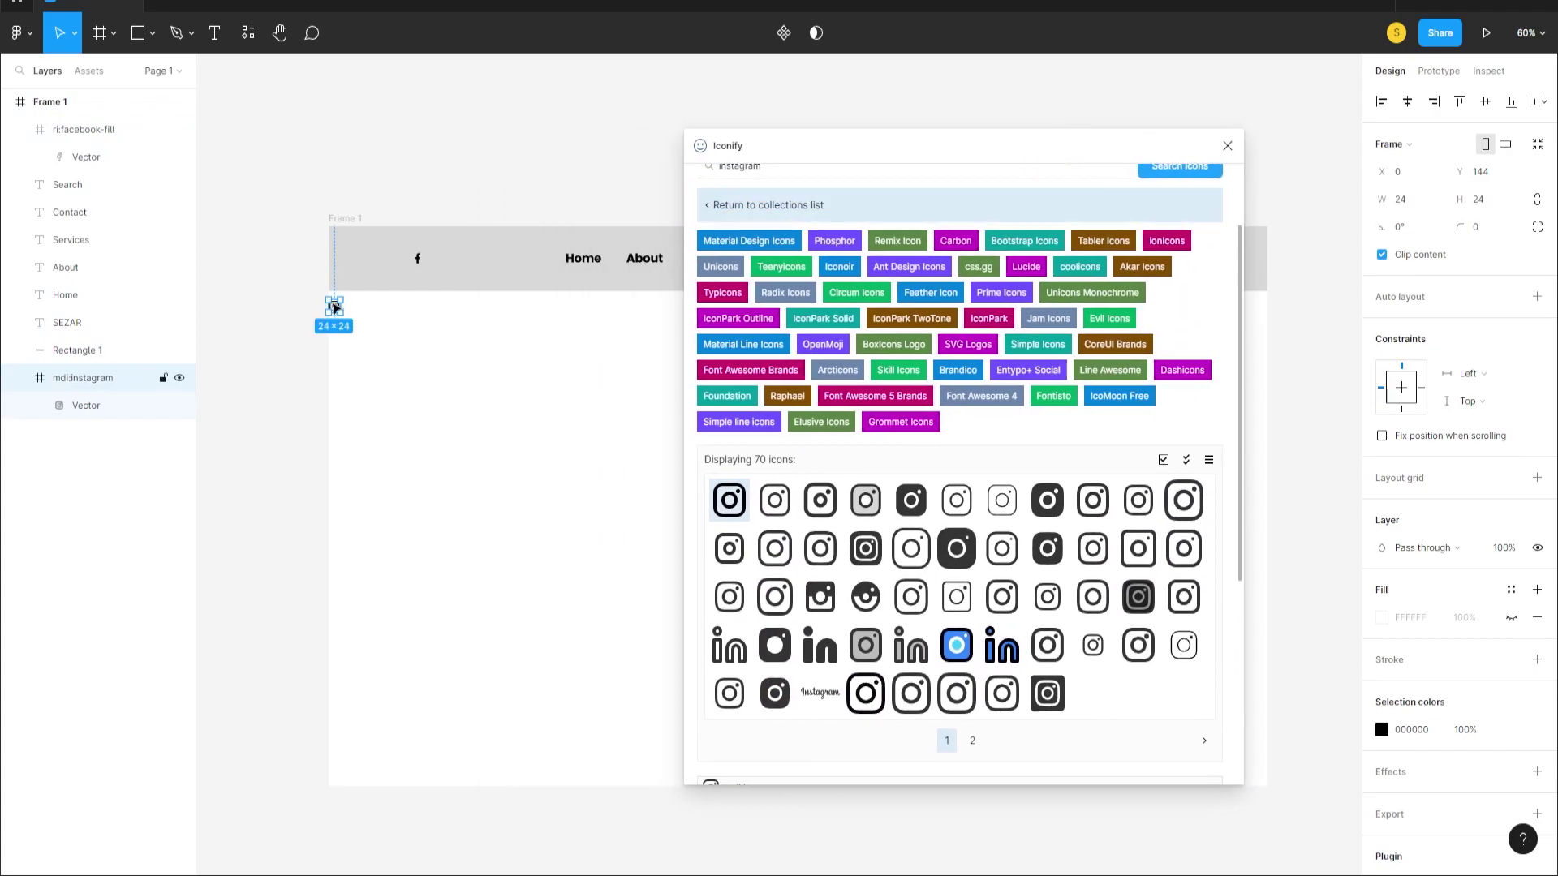
{"action": "left_click_drag", "start_coordinate": [334, 306], "coordinate": [445, 265]}
- Search Iconify for twitter, import the mdi:twitter icon in black into Frame 1 and close the plugin
{"action": "scroll", "coordinate": [822, 170], "scroll_direction": "up", "scroll_amount": 5}
{"action": "type", "text": "twitter"}
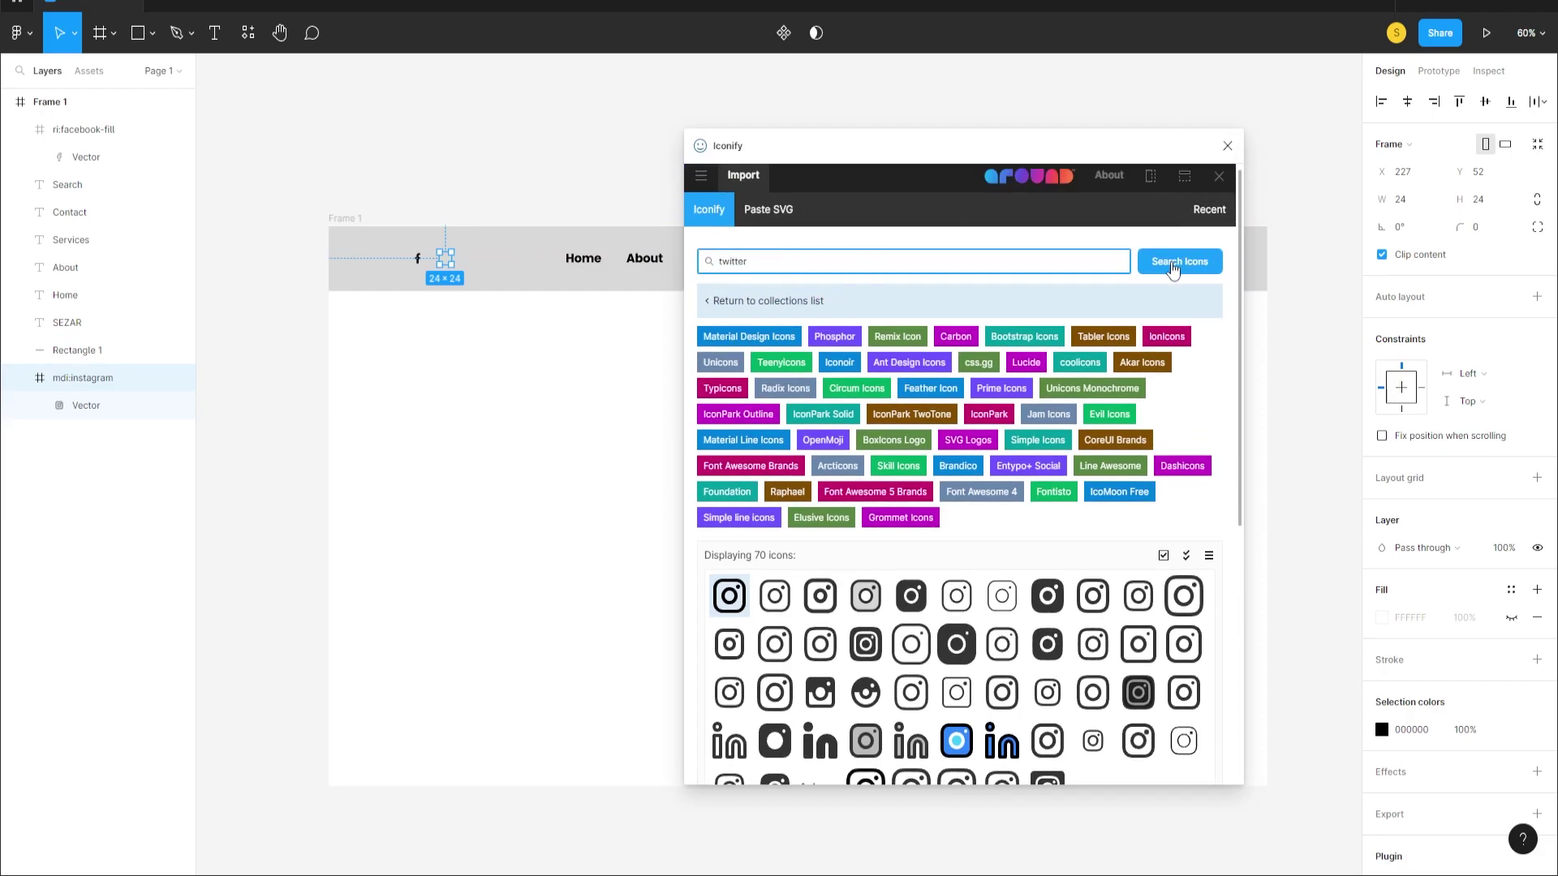
{"action": "left_click", "coordinate": [1172, 268]}
{"action": "scroll", "coordinate": [797, 645], "scroll_direction": "down", "scroll_amount": 2}
{"action": "scroll", "coordinate": [797, 645], "scroll_direction": "down", "scroll_amount": 5}
{"action": "left_click", "coordinate": [977, 759]}
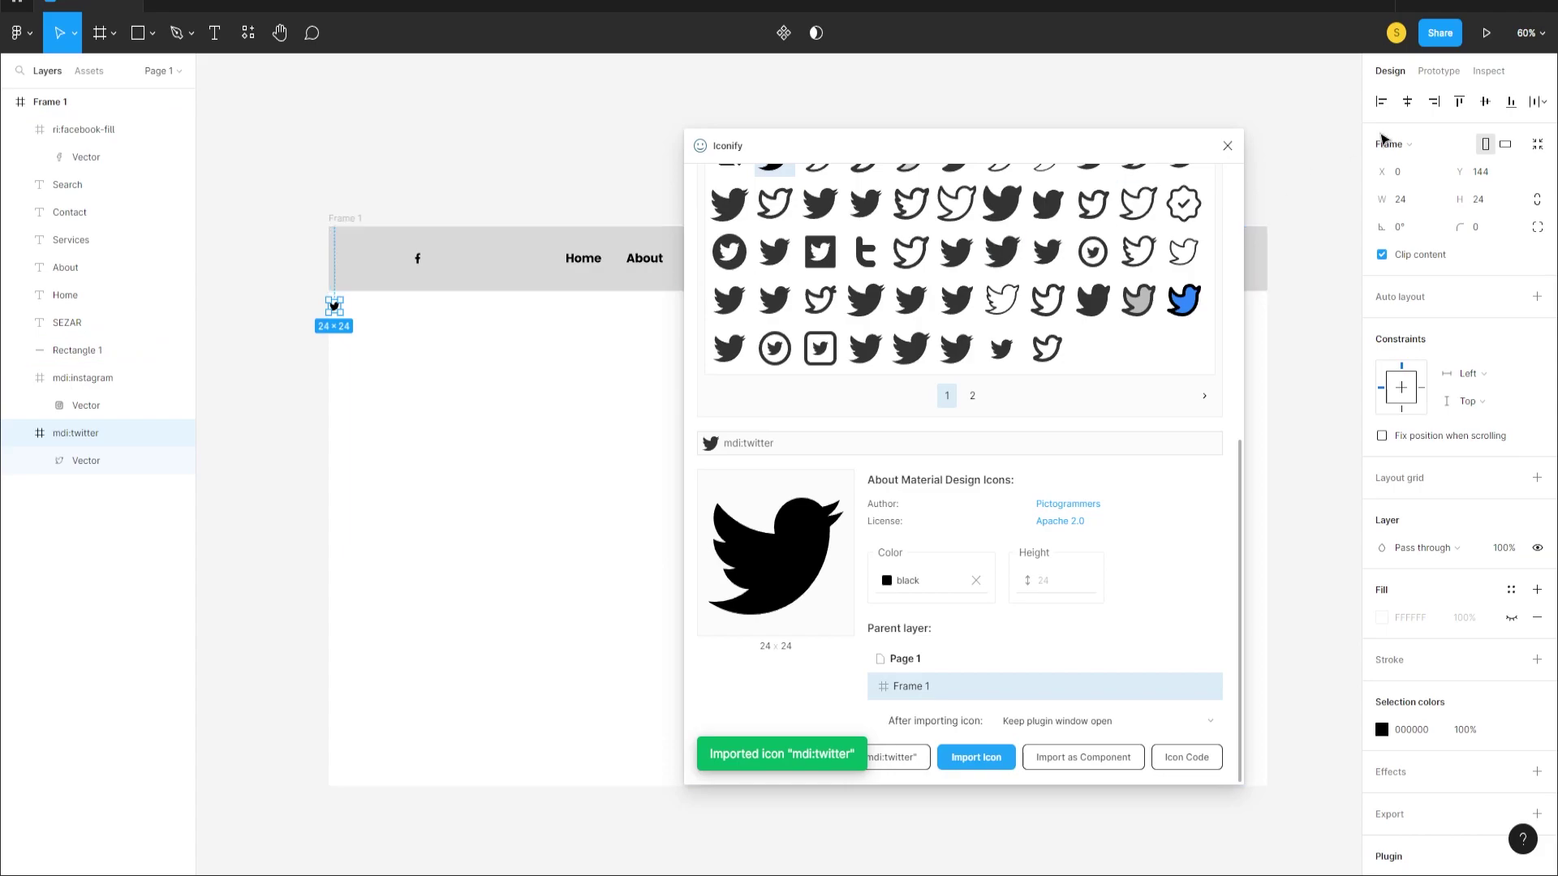
{"action": "left_click", "coordinate": [1226, 146]}
- Place the Twitter icon in the header bar at X 284, Y 52 and bring the Twitter and Instagram icons to the front
{"action": "scroll", "coordinate": [374, 294], "scroll_direction": "up", "scroll_amount": 5}
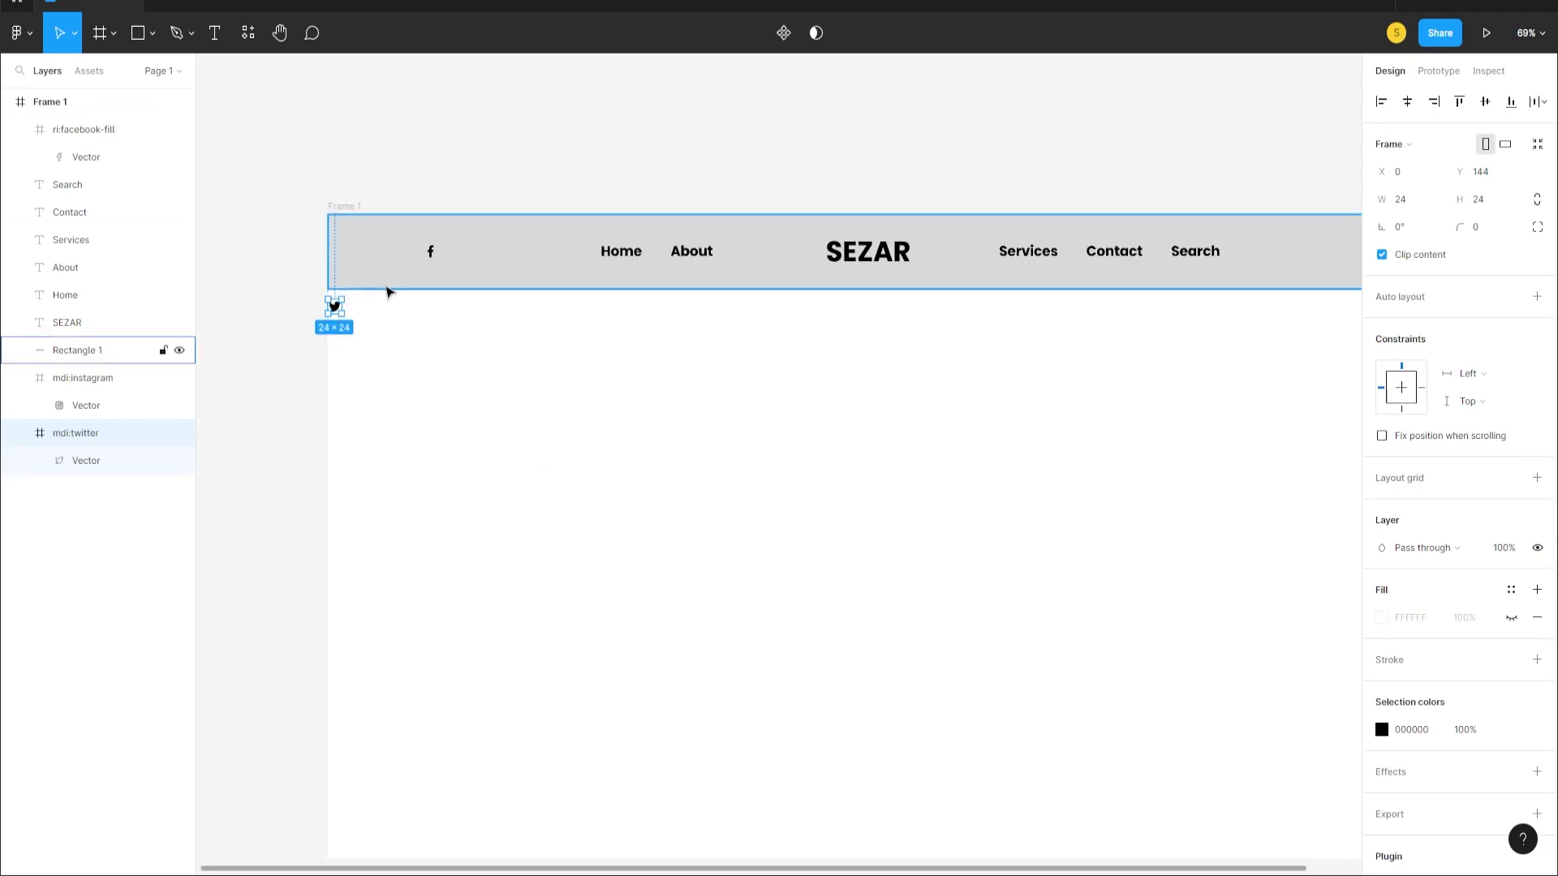
{"action": "left_click_drag", "start_coordinate": [318, 314], "coordinate": [526, 241]}
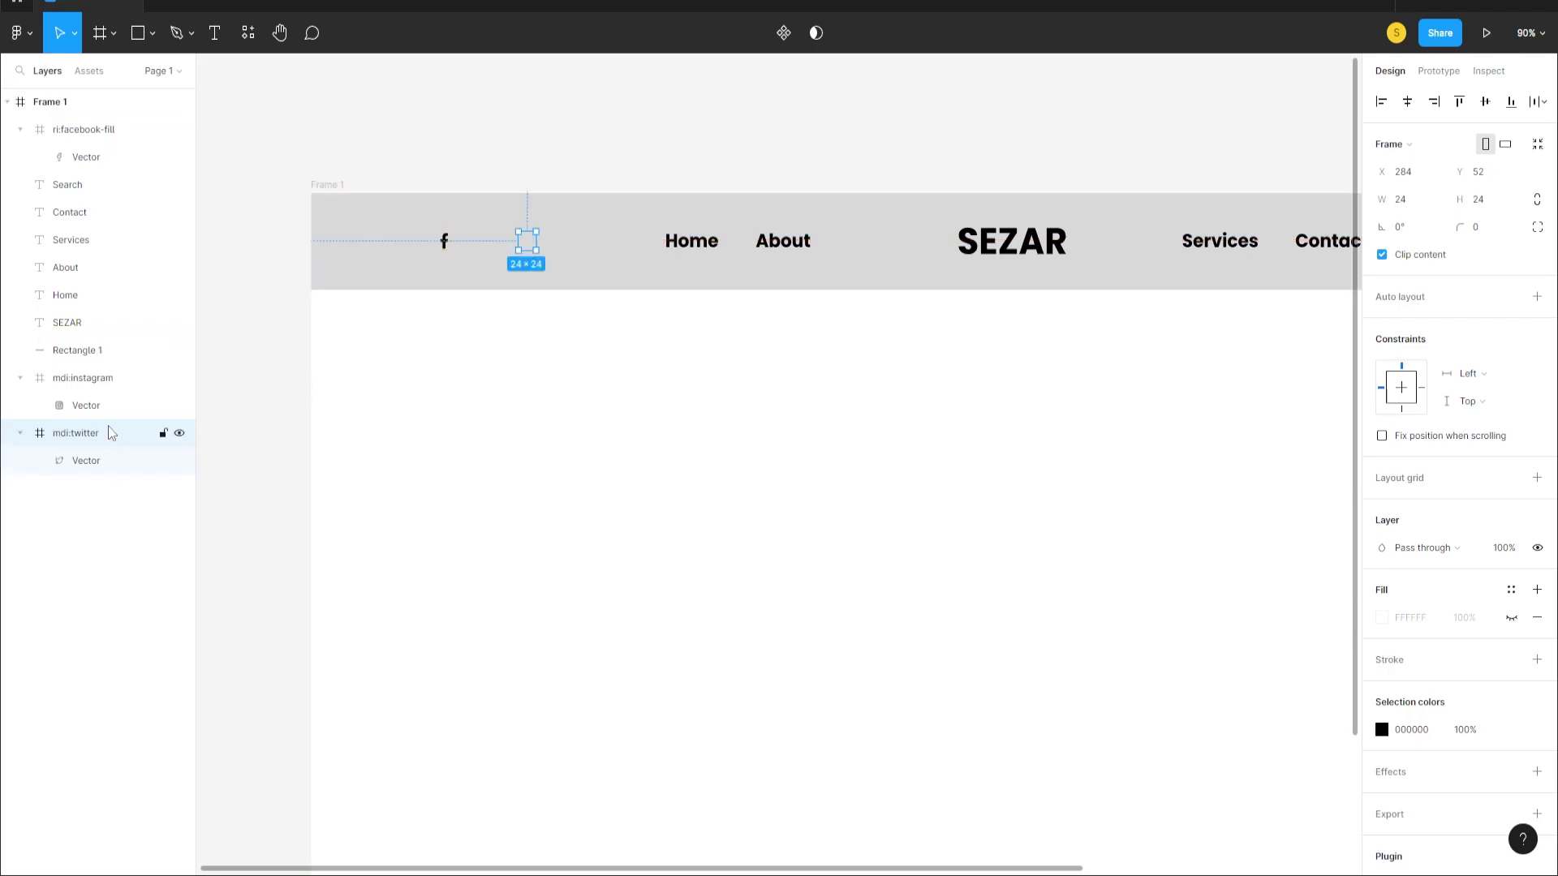
{"action": "key", "text": "]"}
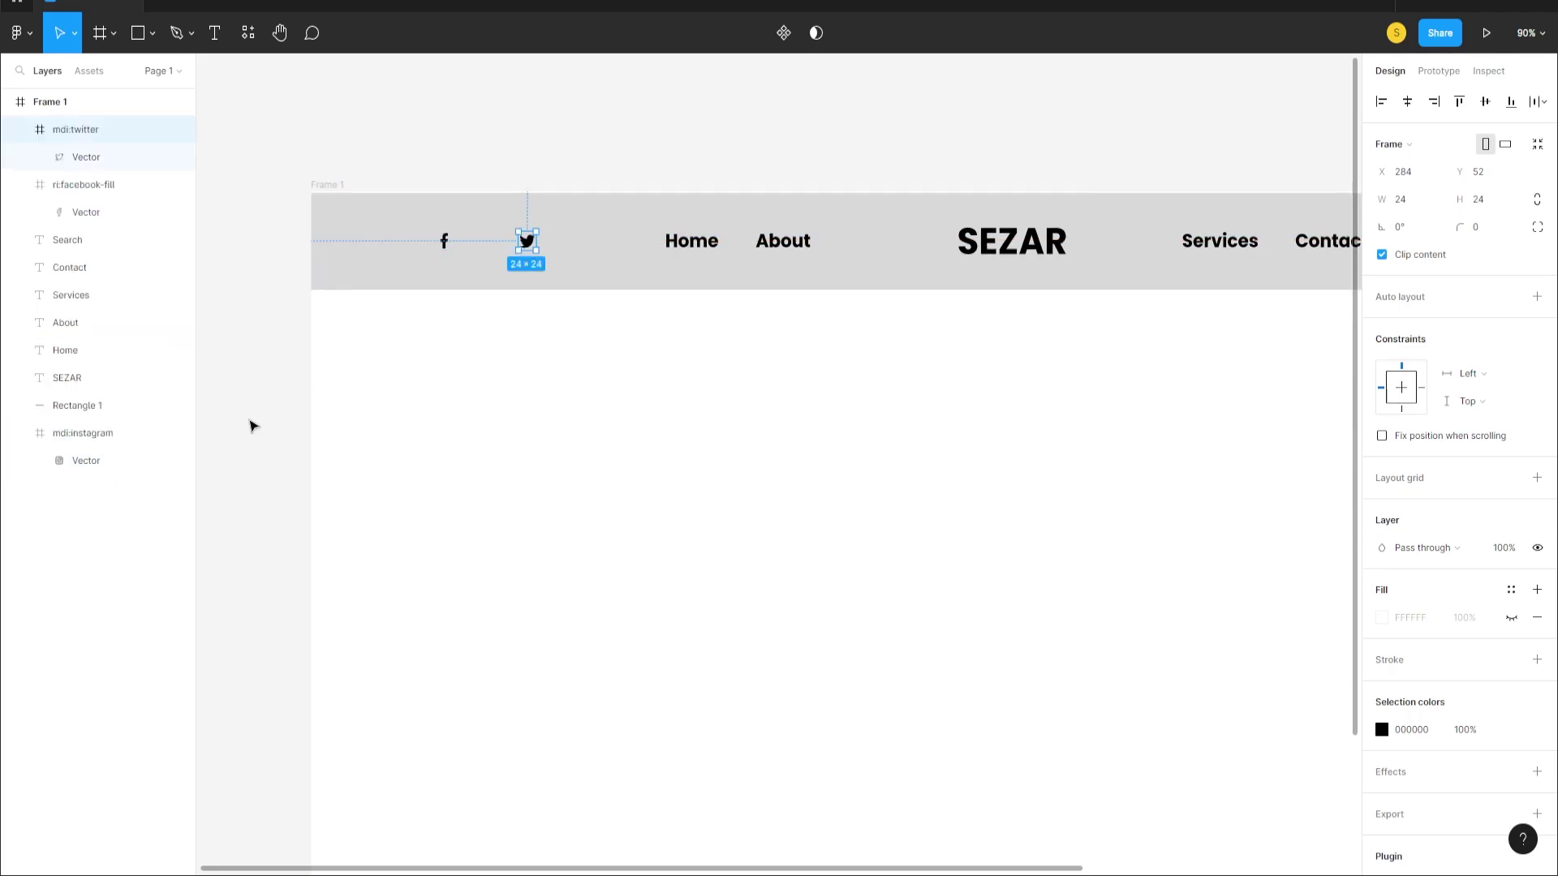
{"action": "left_click", "coordinate": [86, 444]}
{"action": "key", "text": "]"}
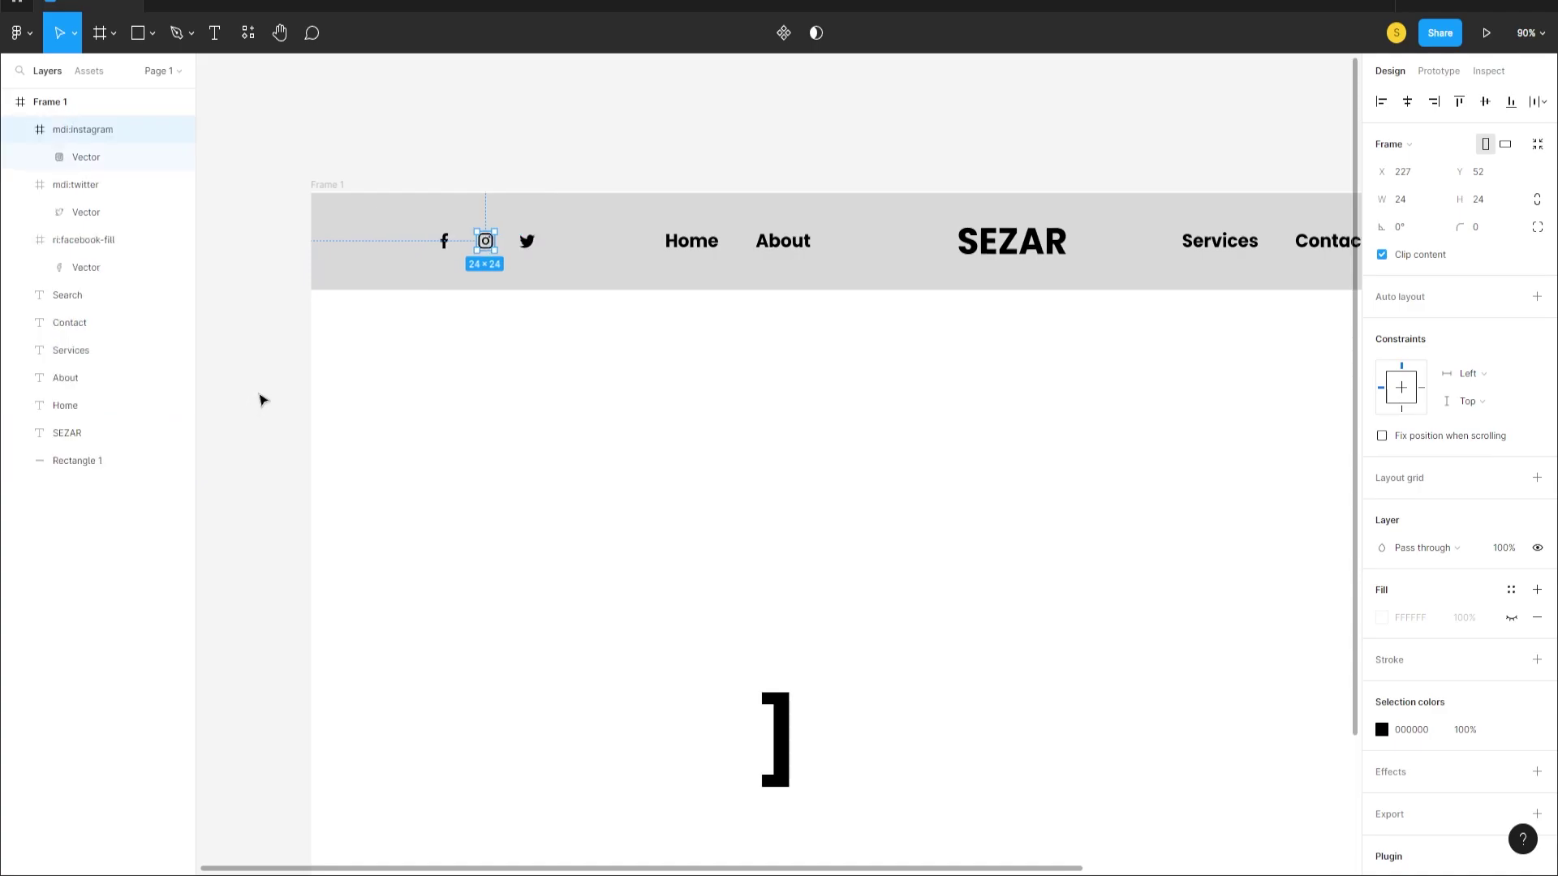
{"action": "left_click", "coordinate": [533, 349]}
- Run the Iconify plugin on Frame 1 again and search its icons for pinterest
{"action": "scroll", "coordinate": [557, 306], "scroll_direction": "down", "scroll_amount": 3}
{"action": "scroll", "coordinate": [557, 325], "scroll_direction": "down", "scroll_amount": 1}
{"action": "right_click", "coordinate": [480, 438]}
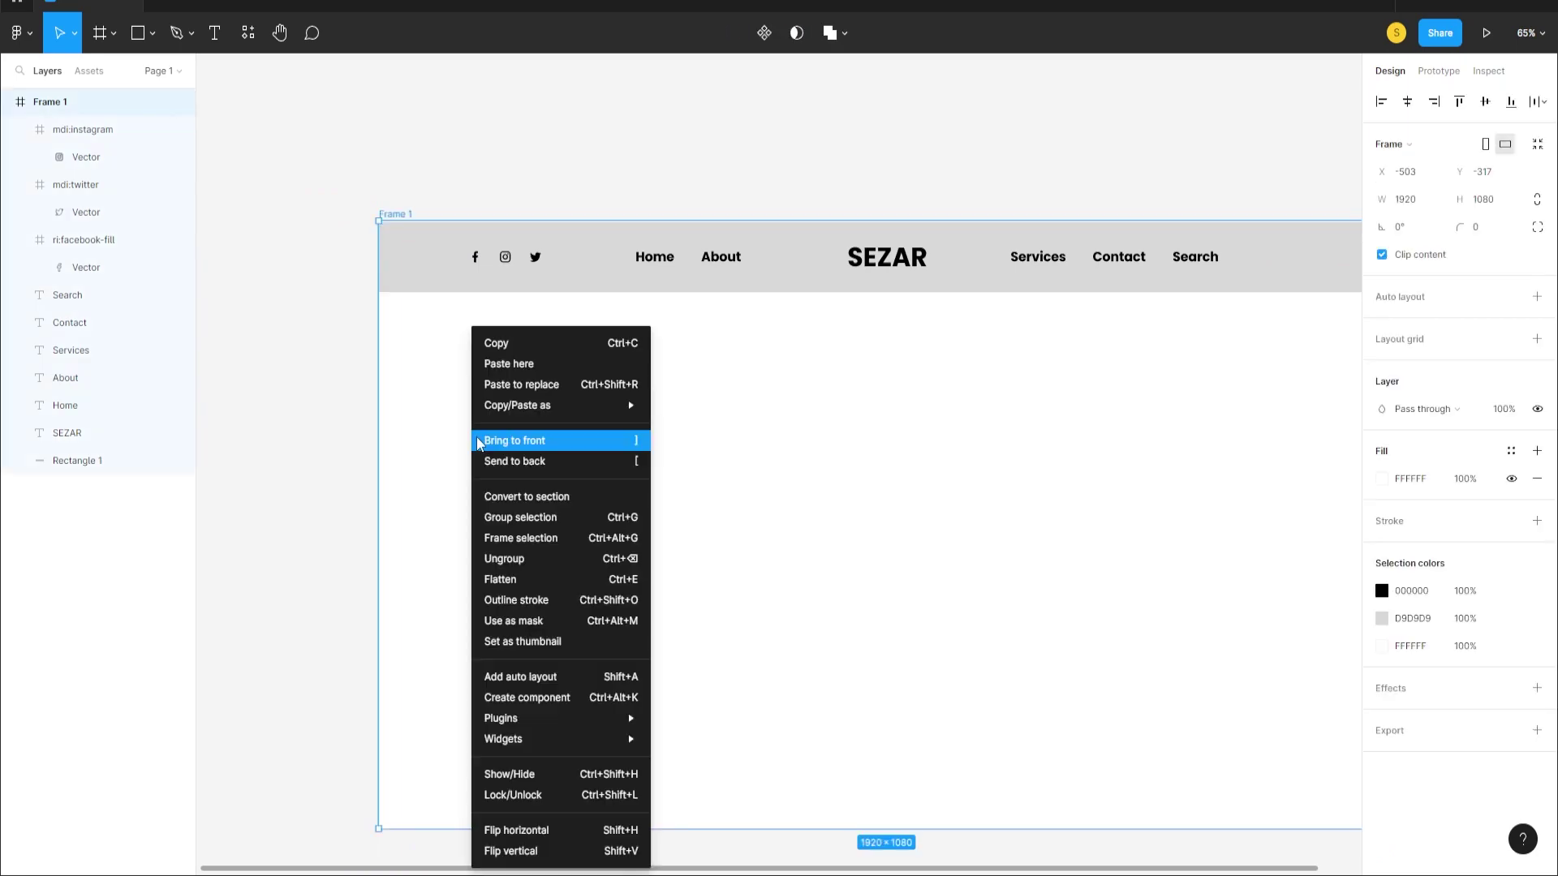
{"action": "mouse_move", "coordinate": [507, 729]}
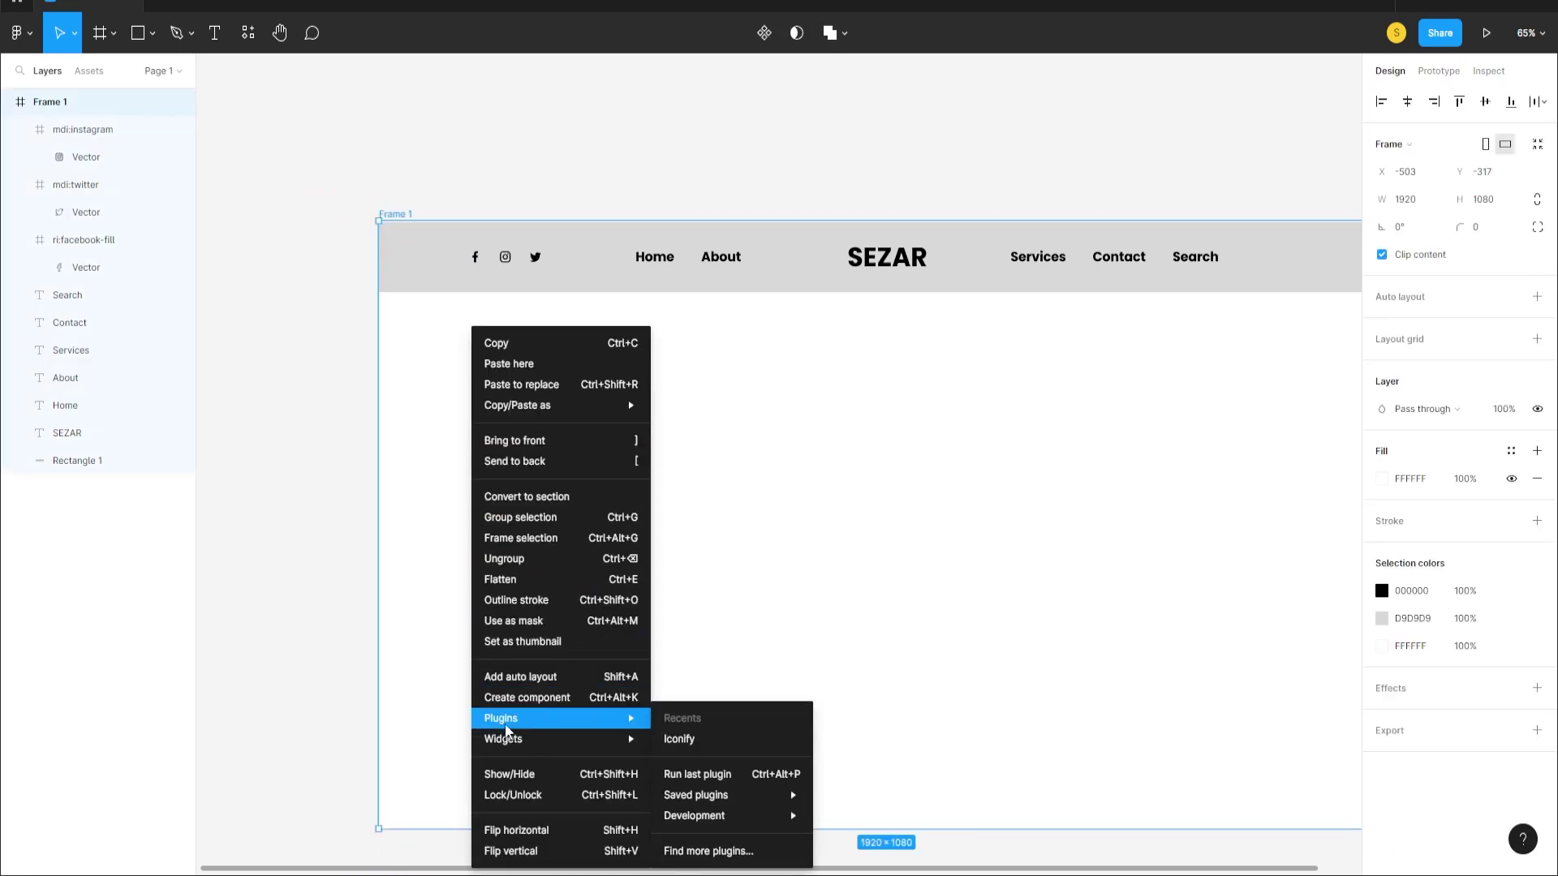
{"action": "left_click", "coordinate": [730, 739]}
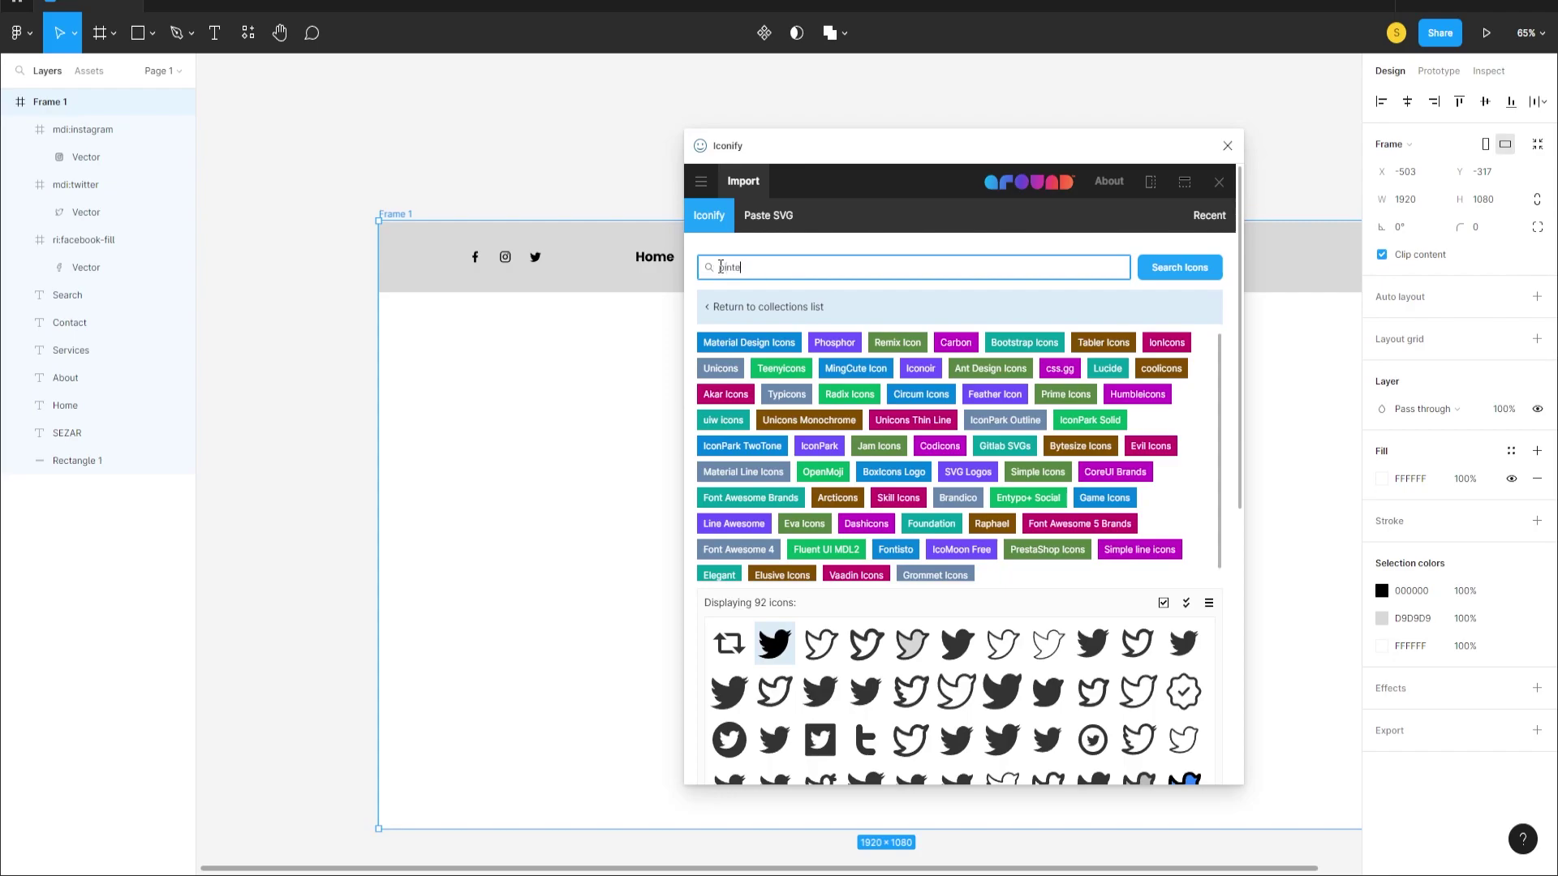
{"action": "key", "text": "Return"}
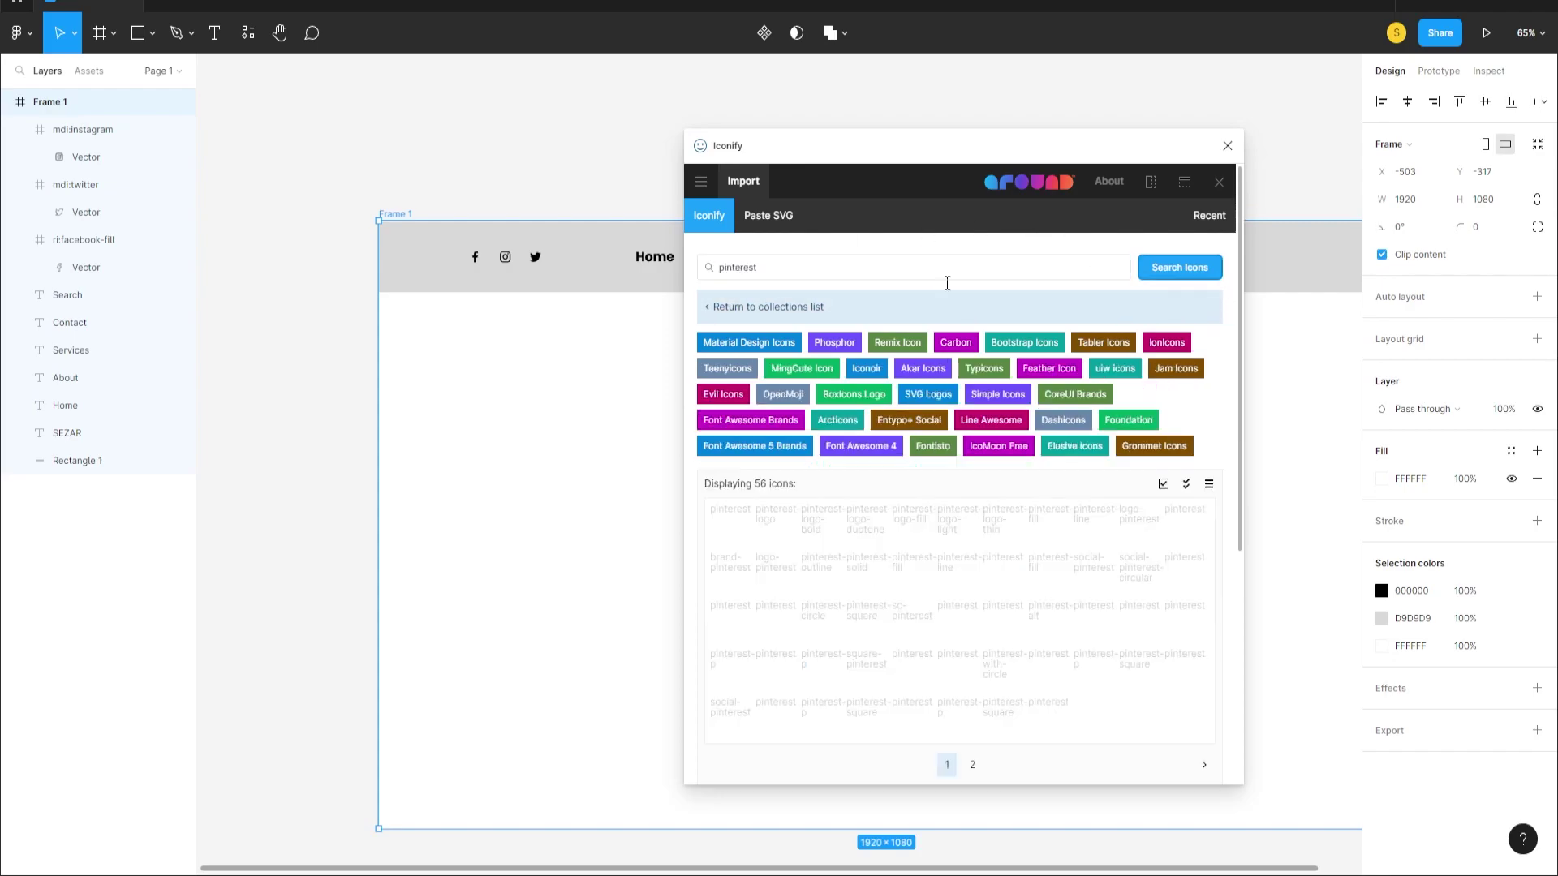
- Import the mdi:pinterest icon in black into Frame 1 and place it in front of the header bar at X 341, Y 52
{"action": "left_click", "coordinate": [728, 524]}
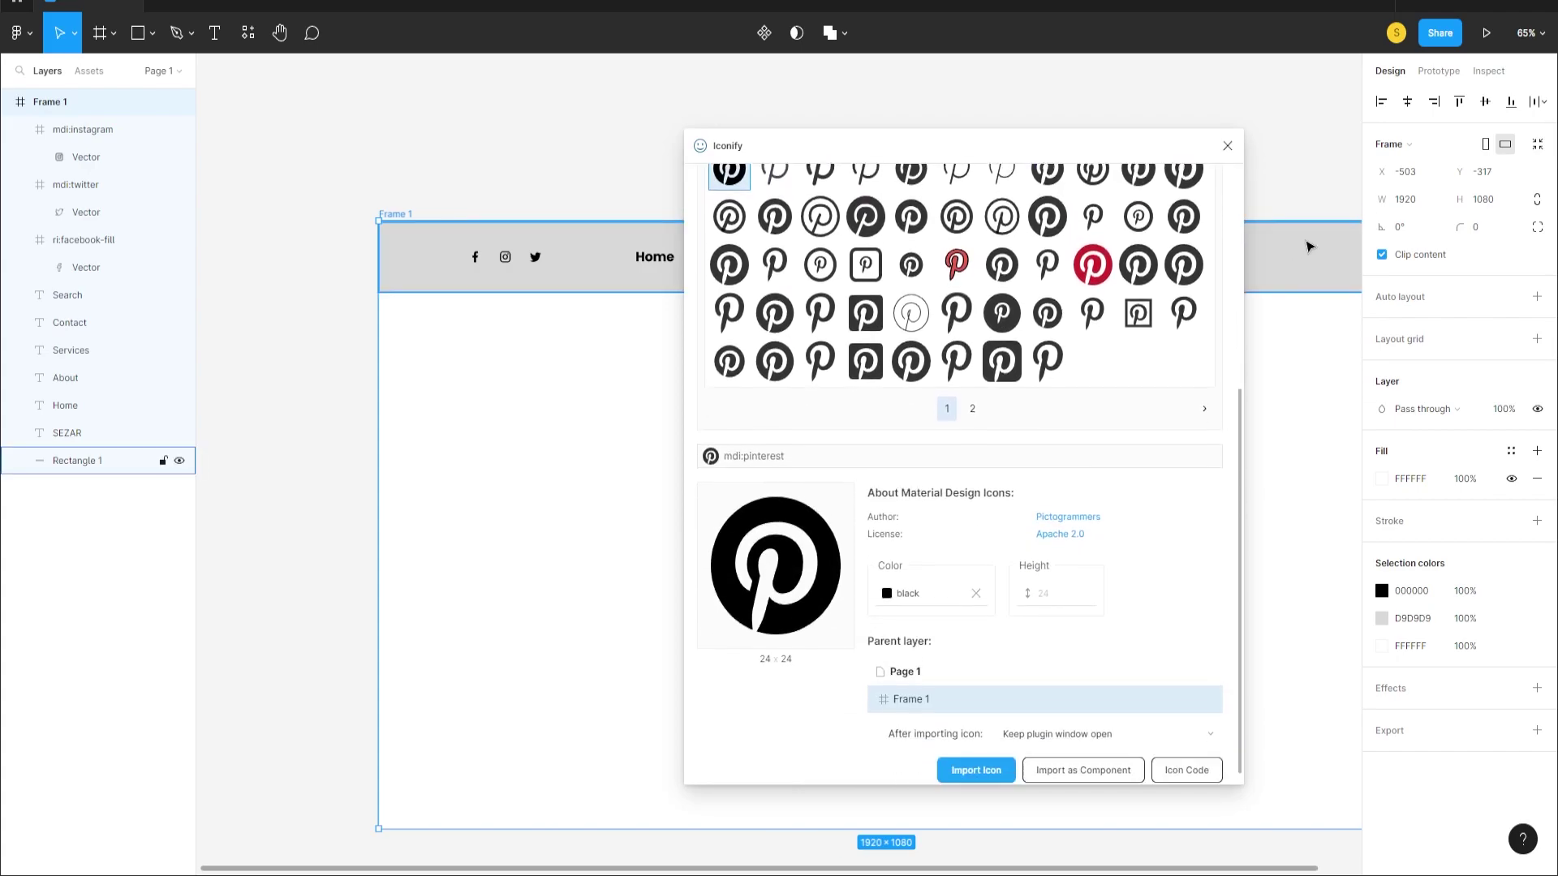
{"action": "left_click", "coordinate": [960, 760]}
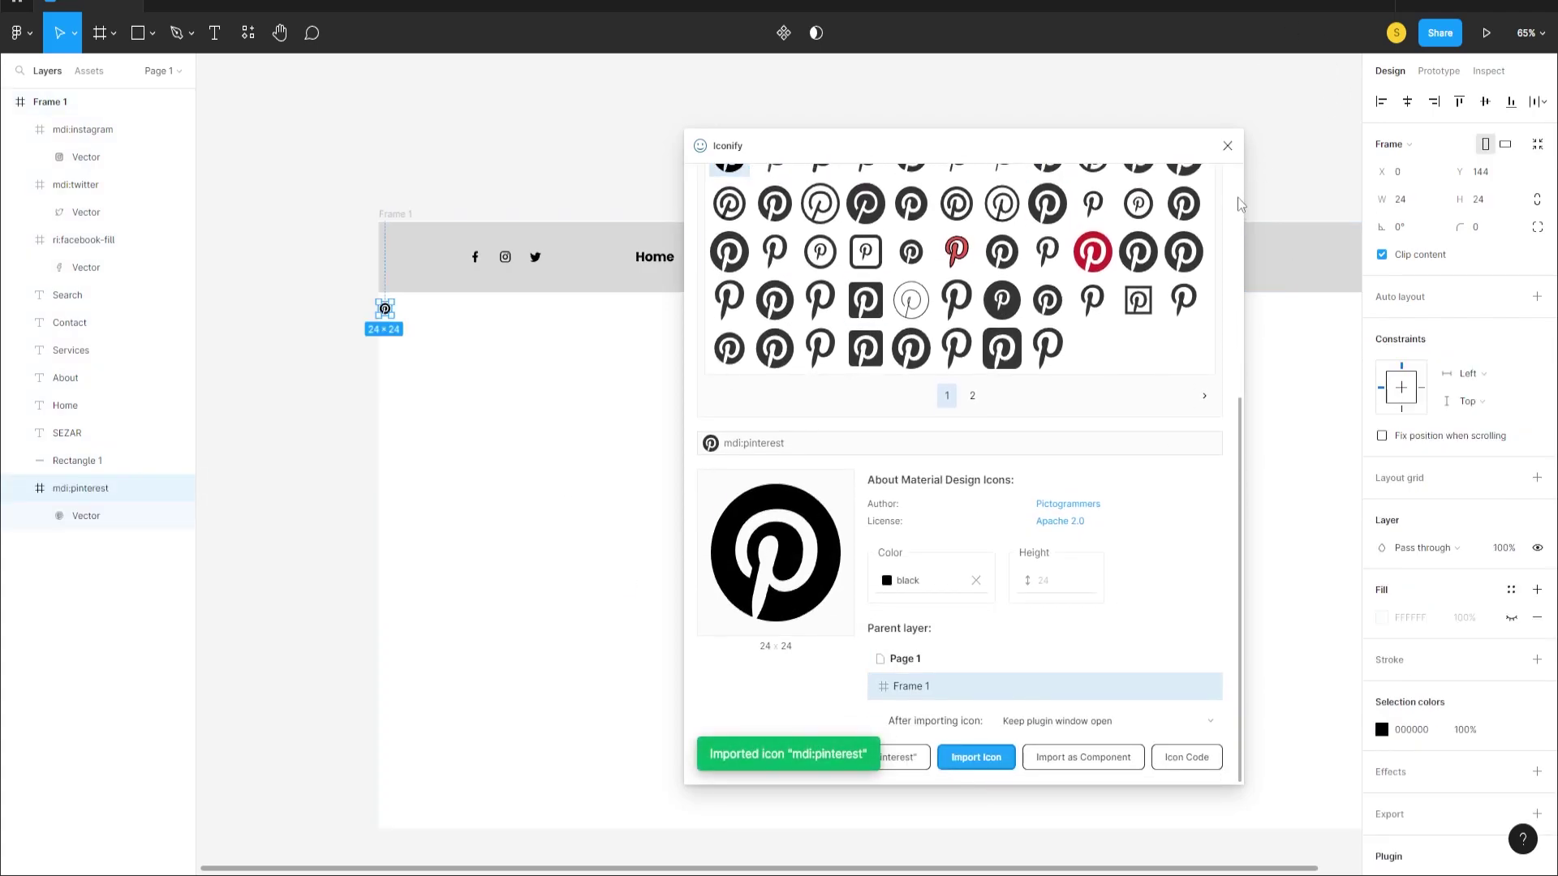
{"action": "left_click", "coordinate": [1228, 146]}
{"action": "left_click_drag", "start_coordinate": [386, 312], "coordinate": [566, 263]}
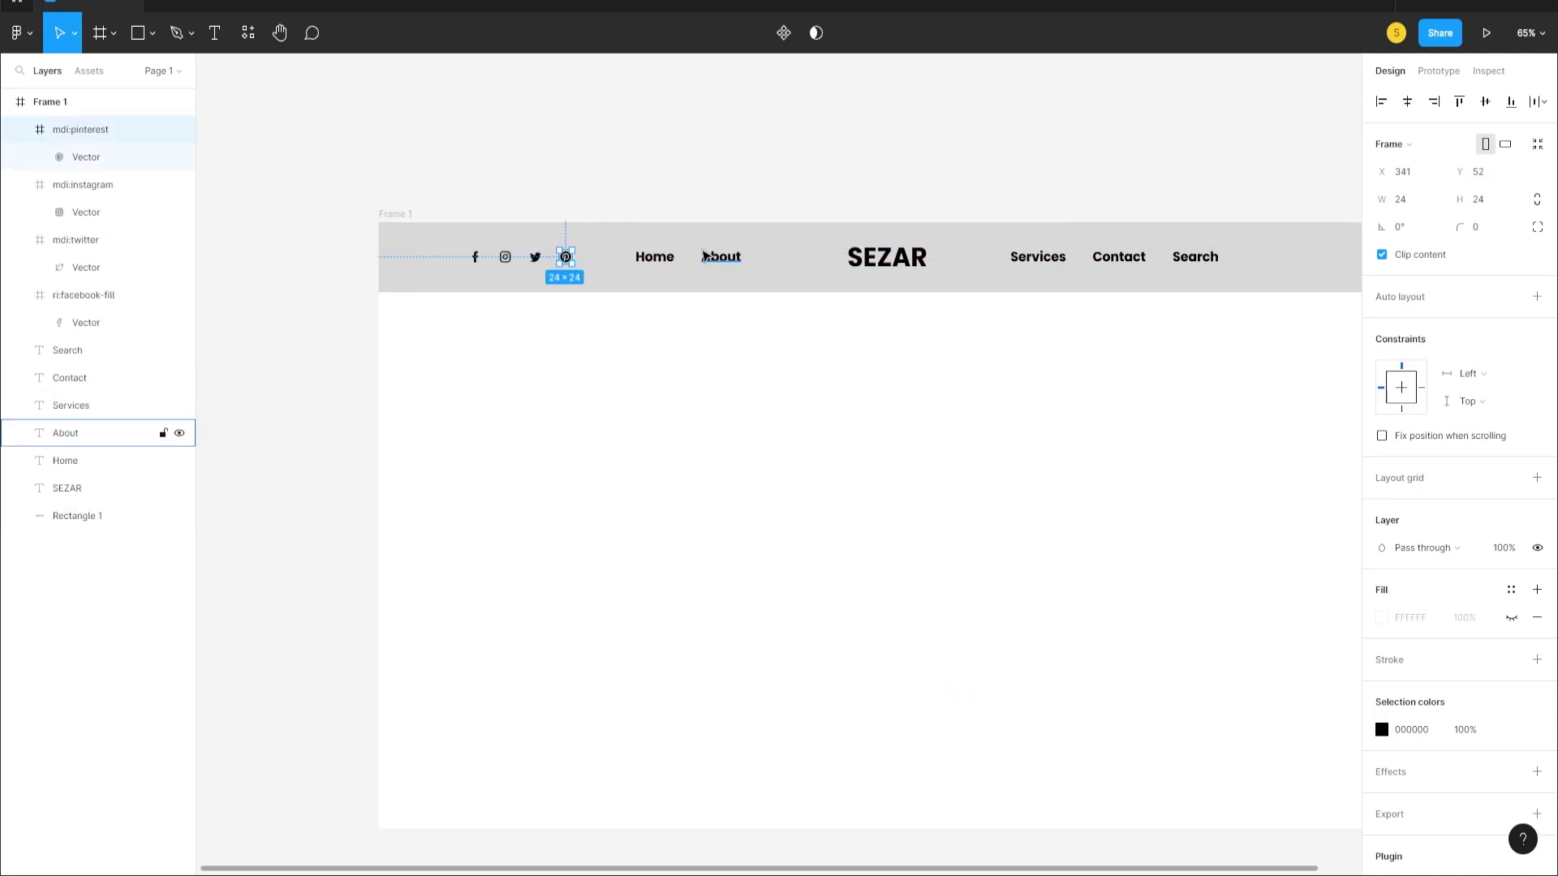
{"action": "left_click", "coordinate": [568, 341]}
- Select all four social media icons together to check whether the spacing between them is equal
{"action": "scroll", "coordinate": [540, 294], "scroll_direction": "up", "scroll_amount": 5}
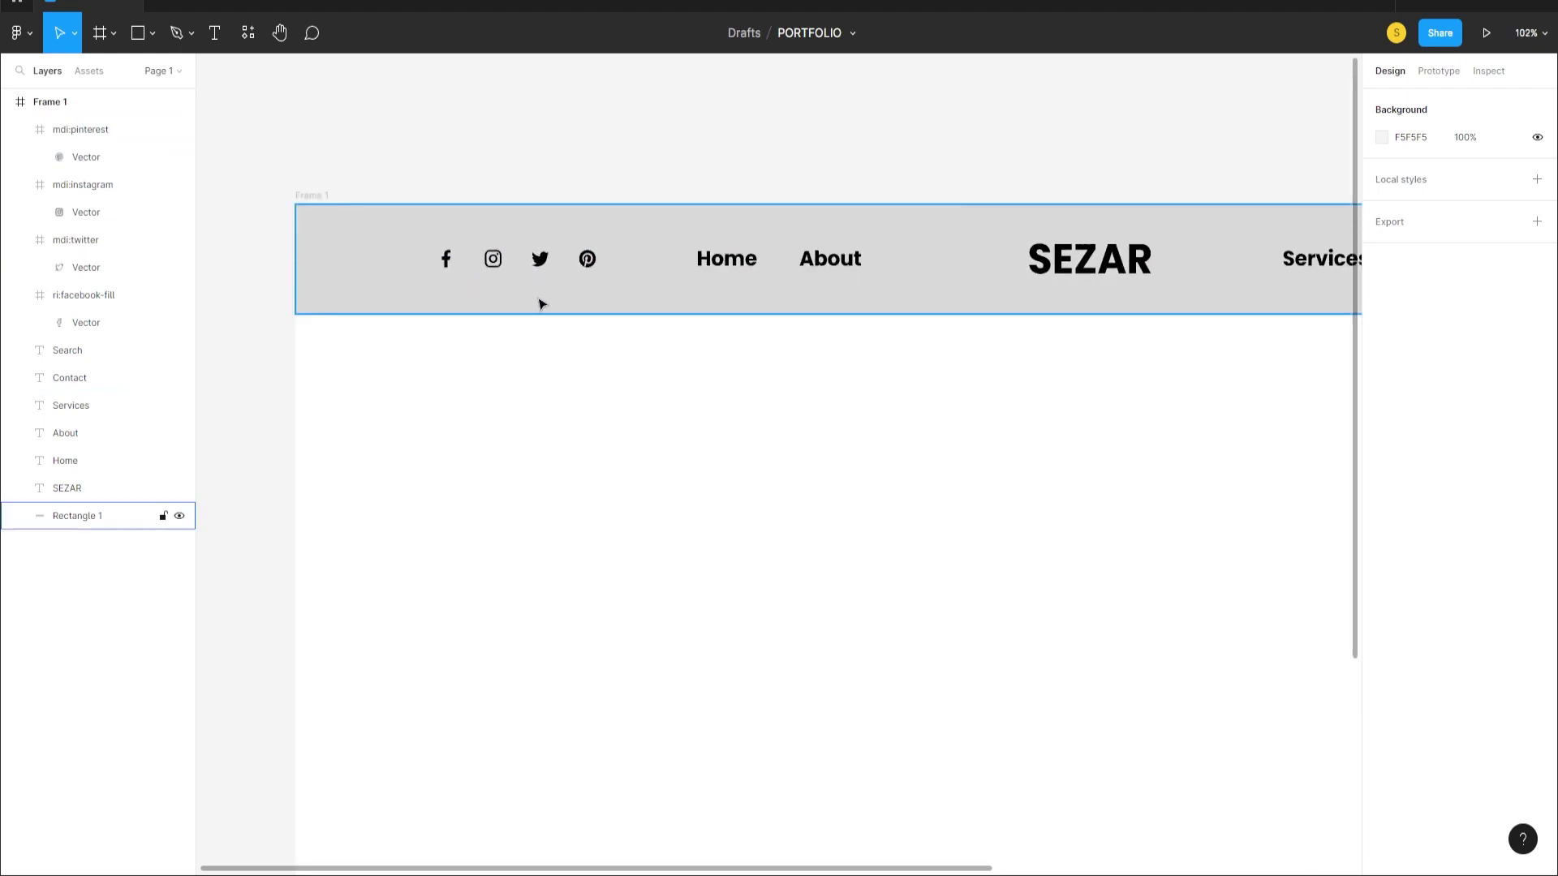
{"action": "left_click", "coordinate": [445, 258]}
{"action": "left_click", "coordinate": [491, 258], "text": "shift"}
{"action": "left_click", "coordinate": [539, 260], "text": "shift"}
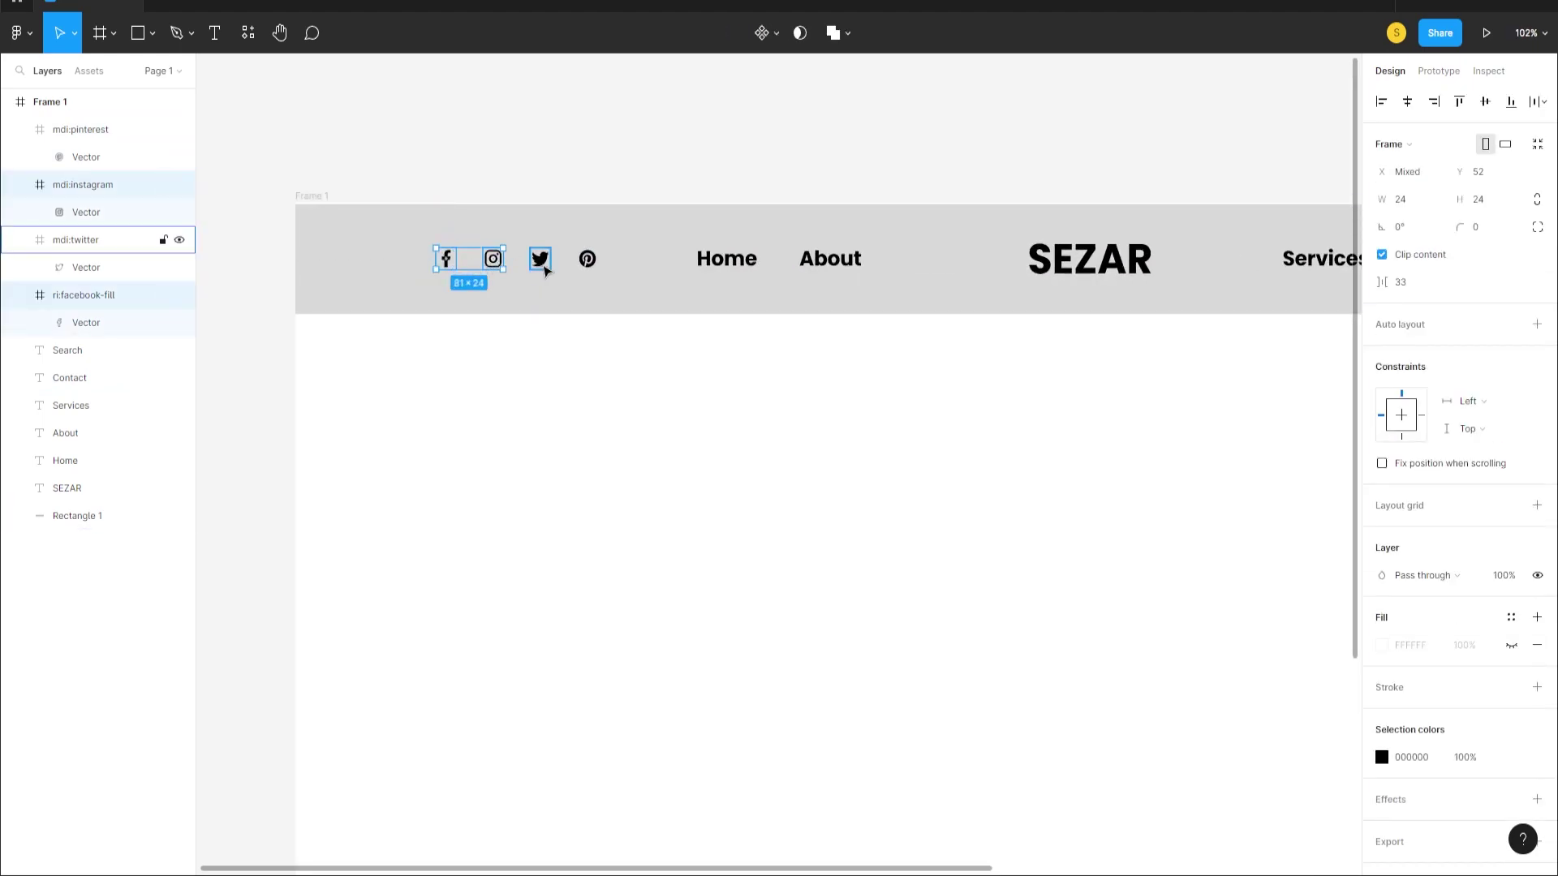
{"action": "left_click", "coordinate": [587, 261], "text": "shift"}
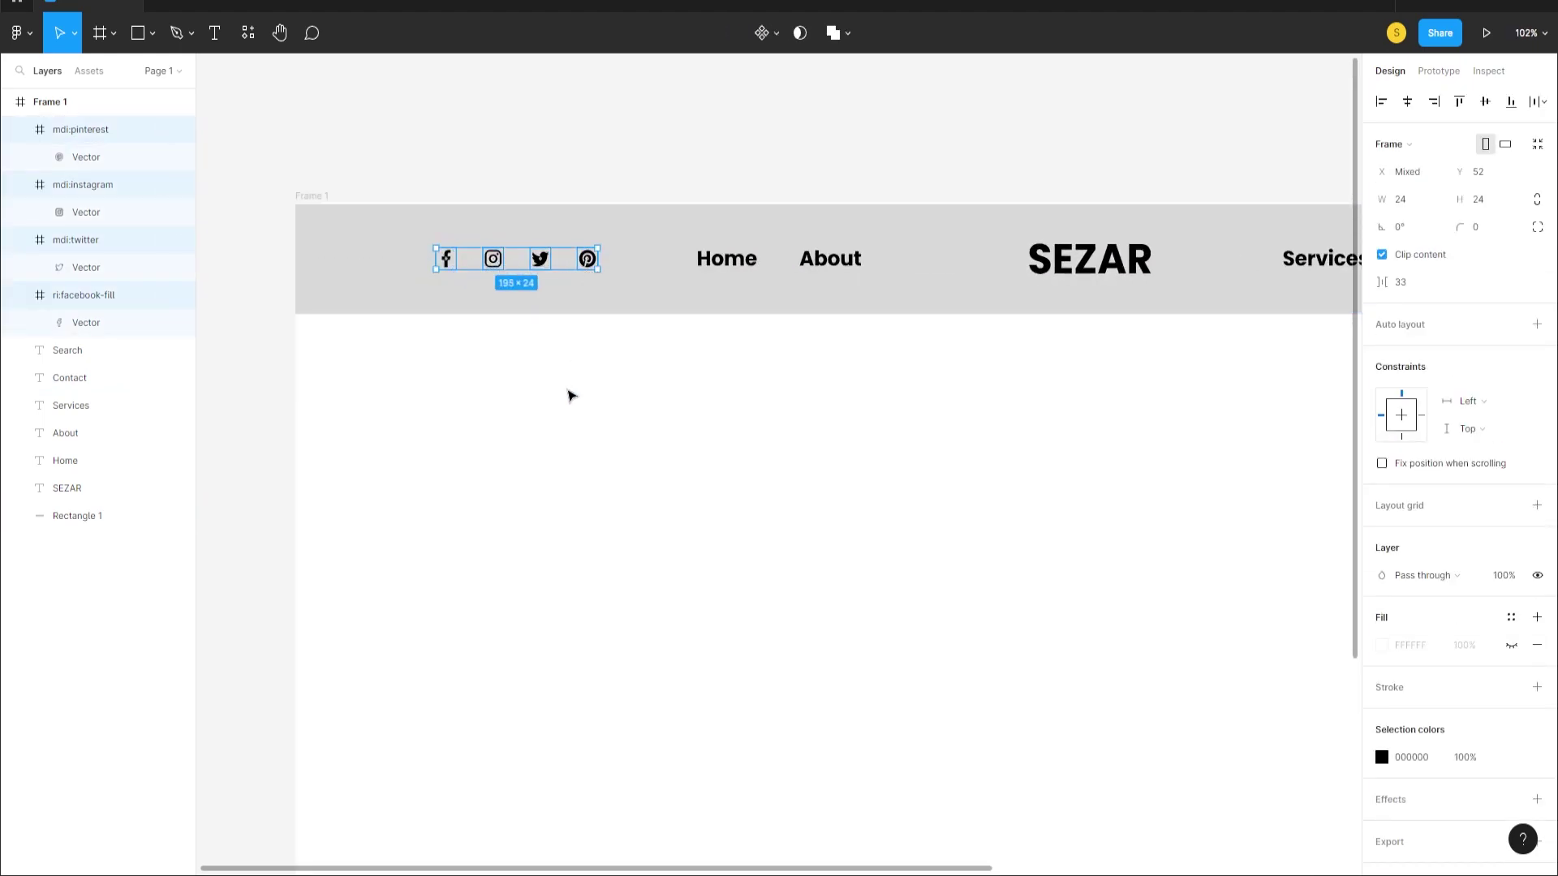
{"action": "left_click", "coordinate": [567, 392]}
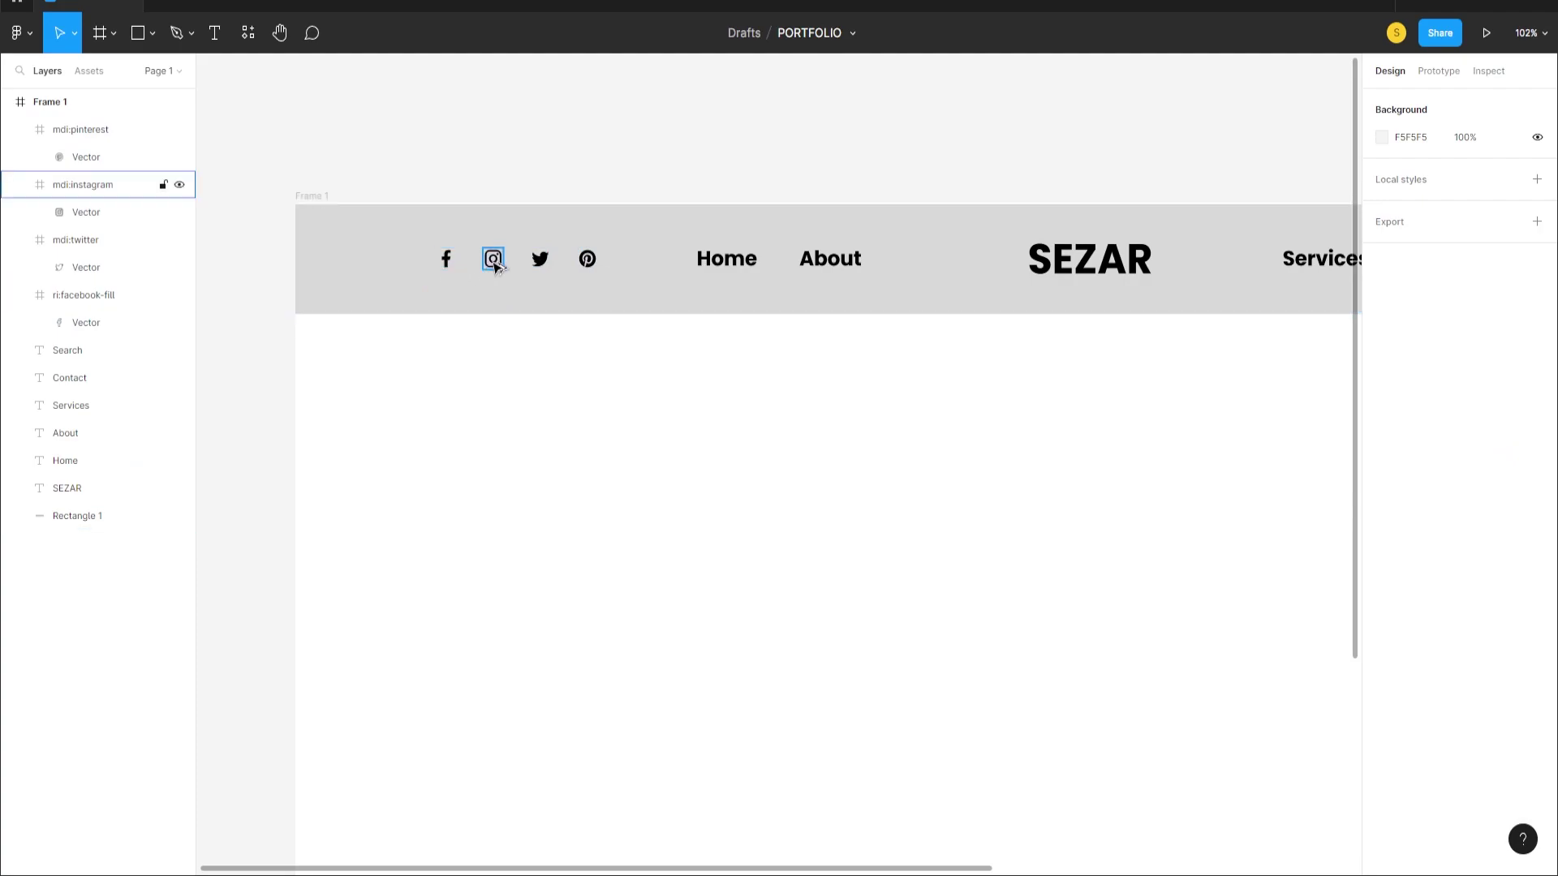
- Nudge the Instagram icon towards the Facebook icon to X 224
{"action": "left_click", "coordinate": [446, 256]}
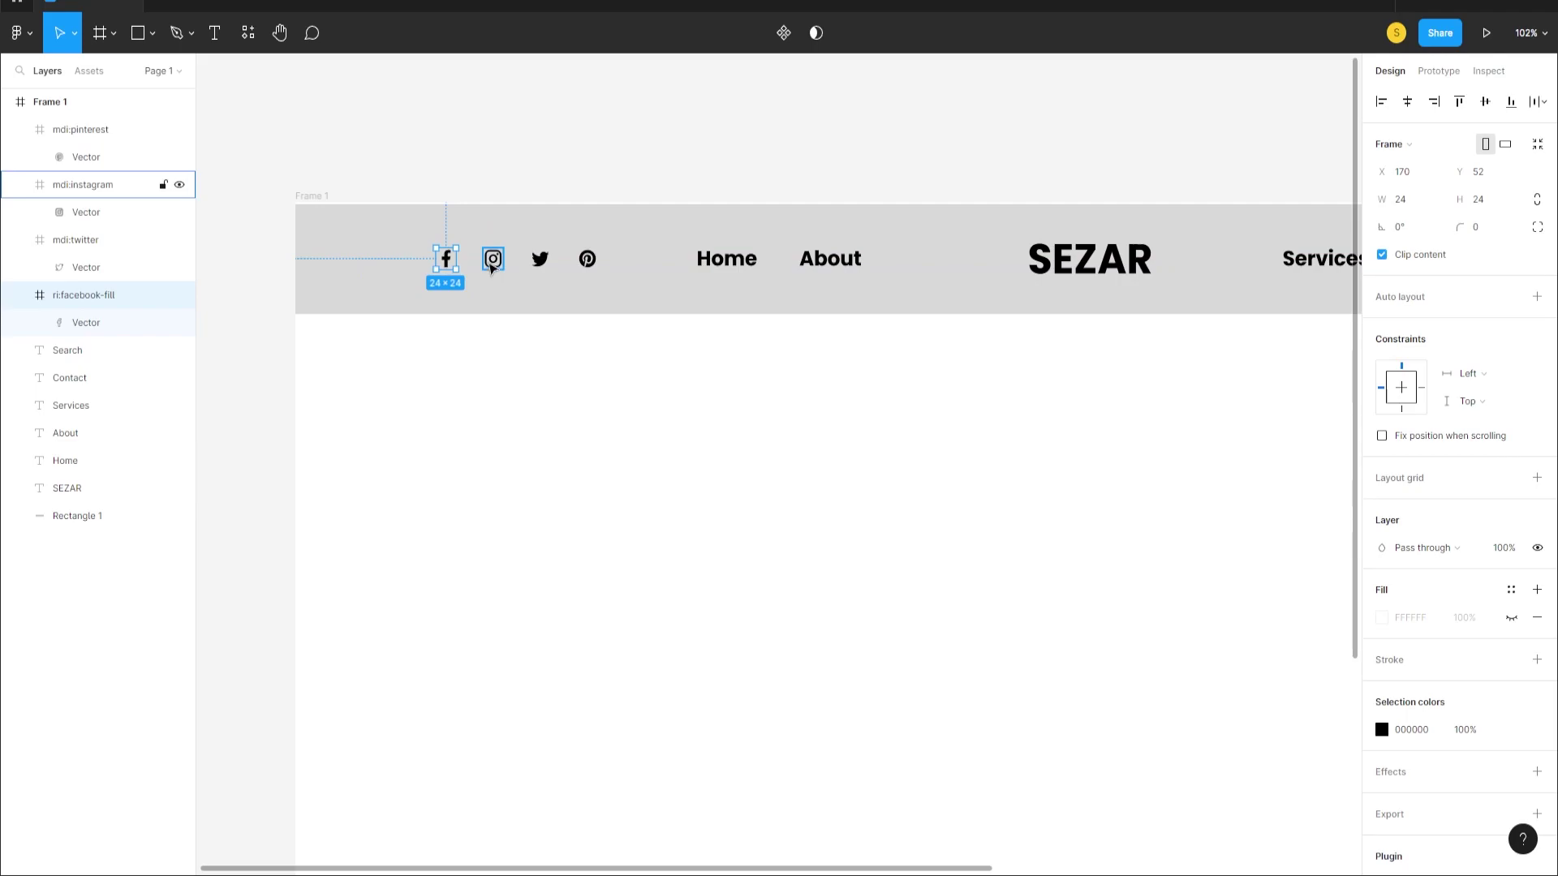
{"action": "left_click", "coordinate": [494, 261]}
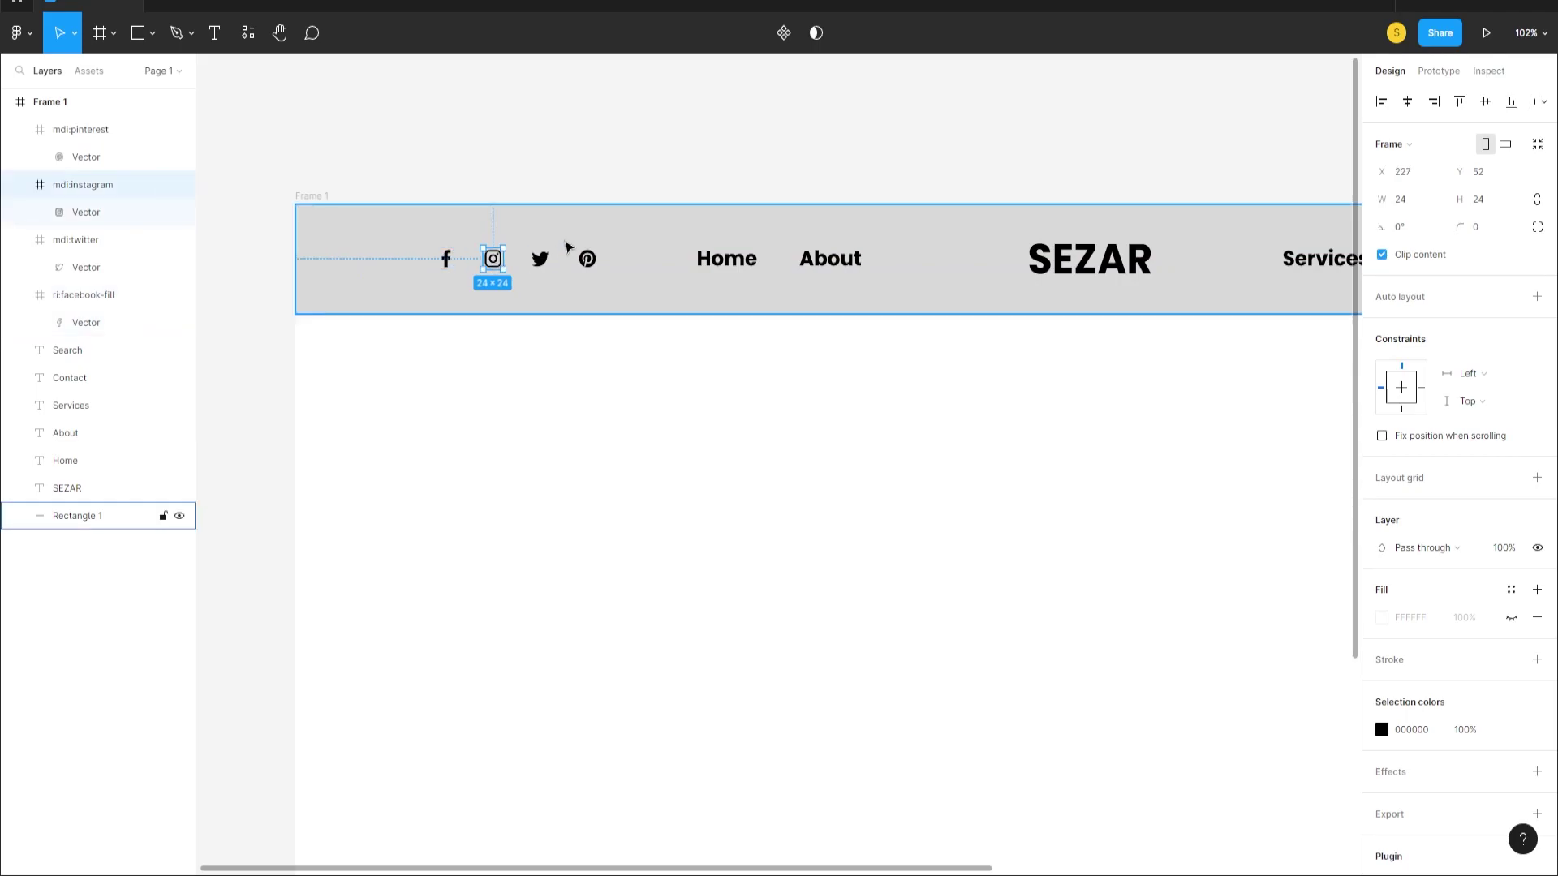
{"action": "key", "text": "Left"}
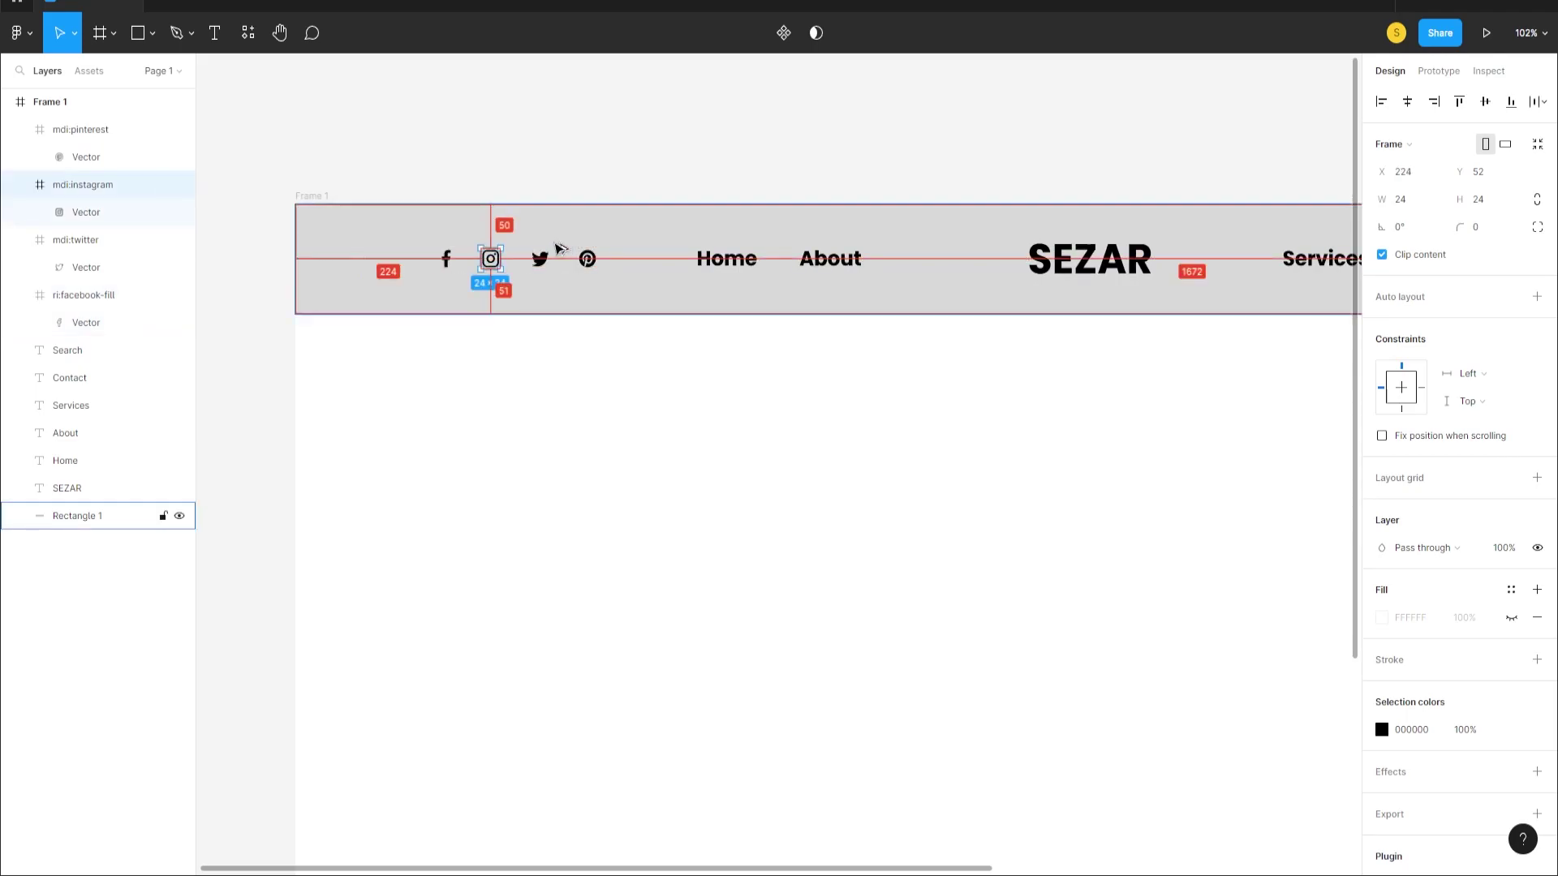
- Reselect the four social media icons to see how the nudged Instagram icon affects their spacing value
{"action": "left_click", "coordinate": [503, 344]}
{"action": "left_click", "coordinate": [445, 258]}
{"action": "left_click", "coordinate": [487, 264], "text": "shift"}
{"action": "left_click", "coordinate": [544, 264], "text": "shift"}
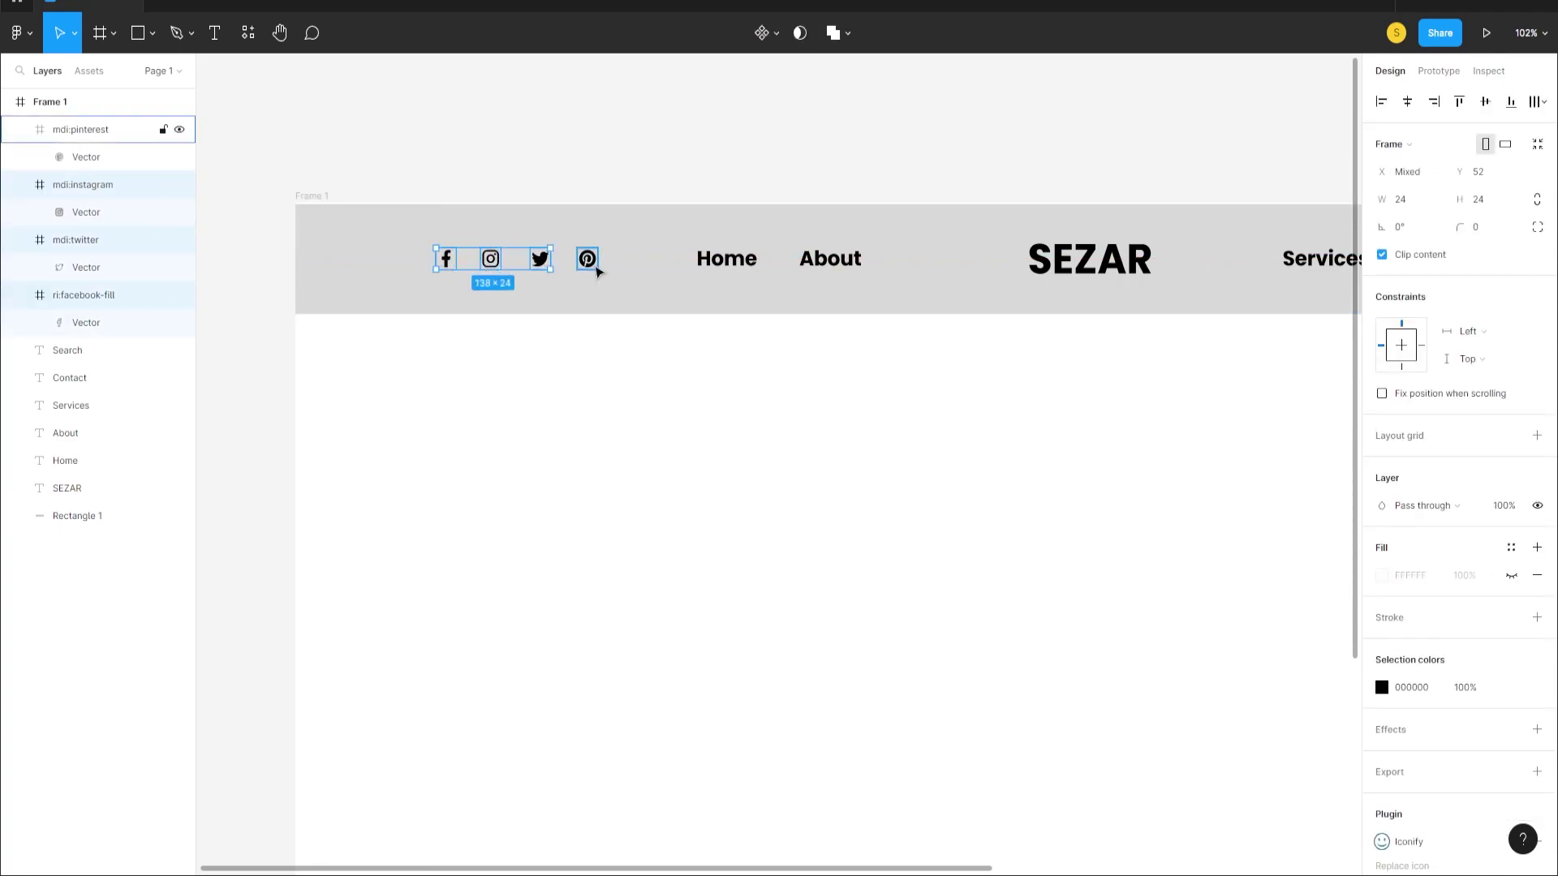
{"action": "left_click", "coordinate": [591, 265], "text": "shift"}
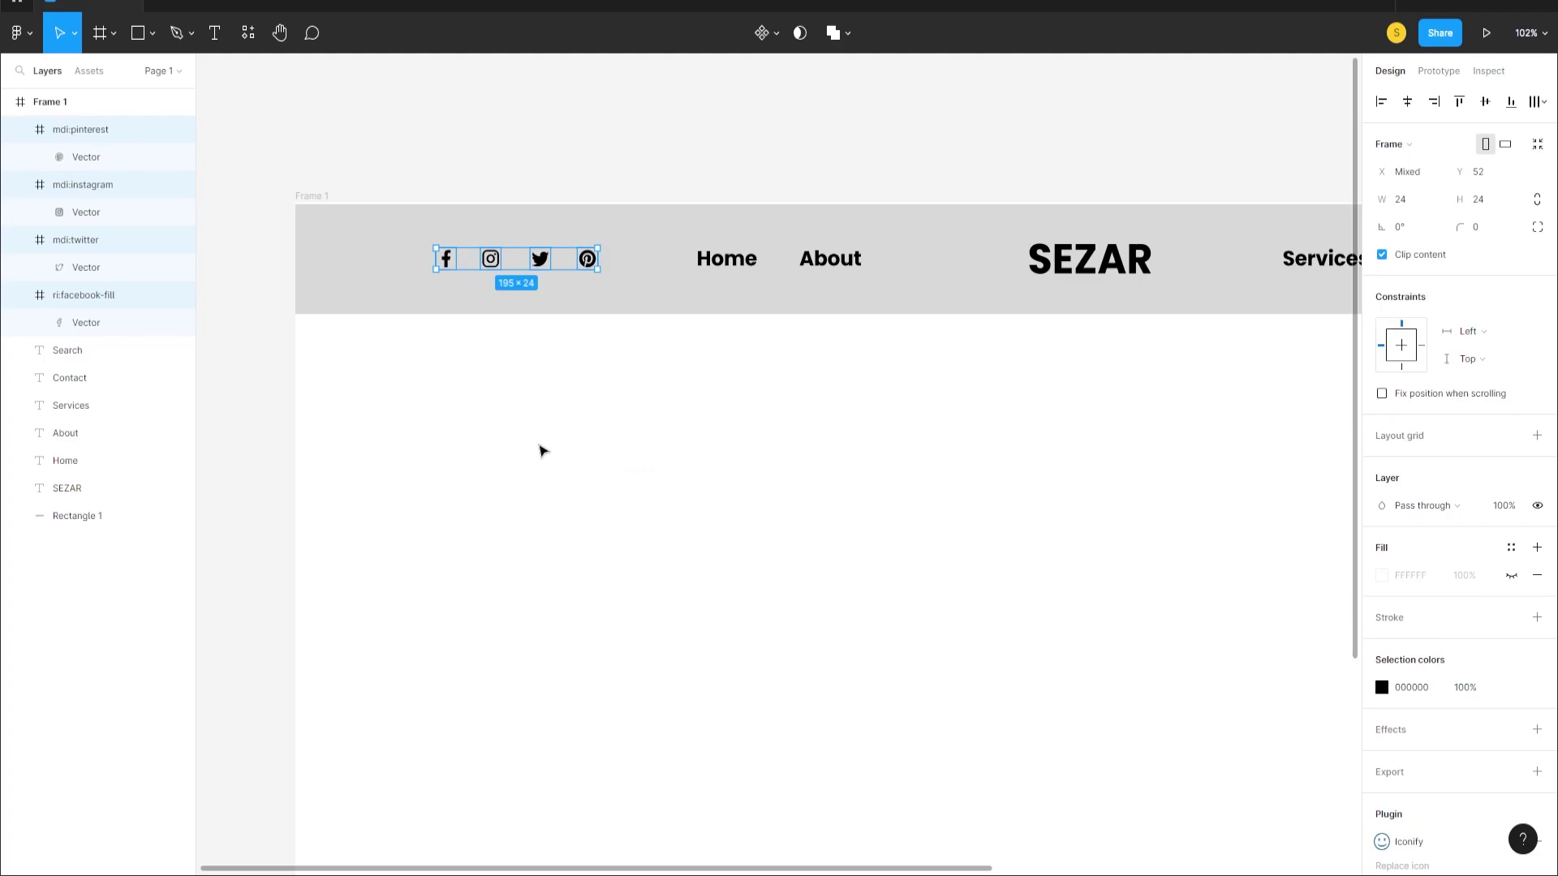
- Undo the last nudge of the Instagram icon
{"action": "key", "text": "ctrl+z"}
{"action": "key", "text": "ctrl+z"}
{"action": "key", "text": "ctrl+z"}
{"action": "key", "text": "ctrl+z"}
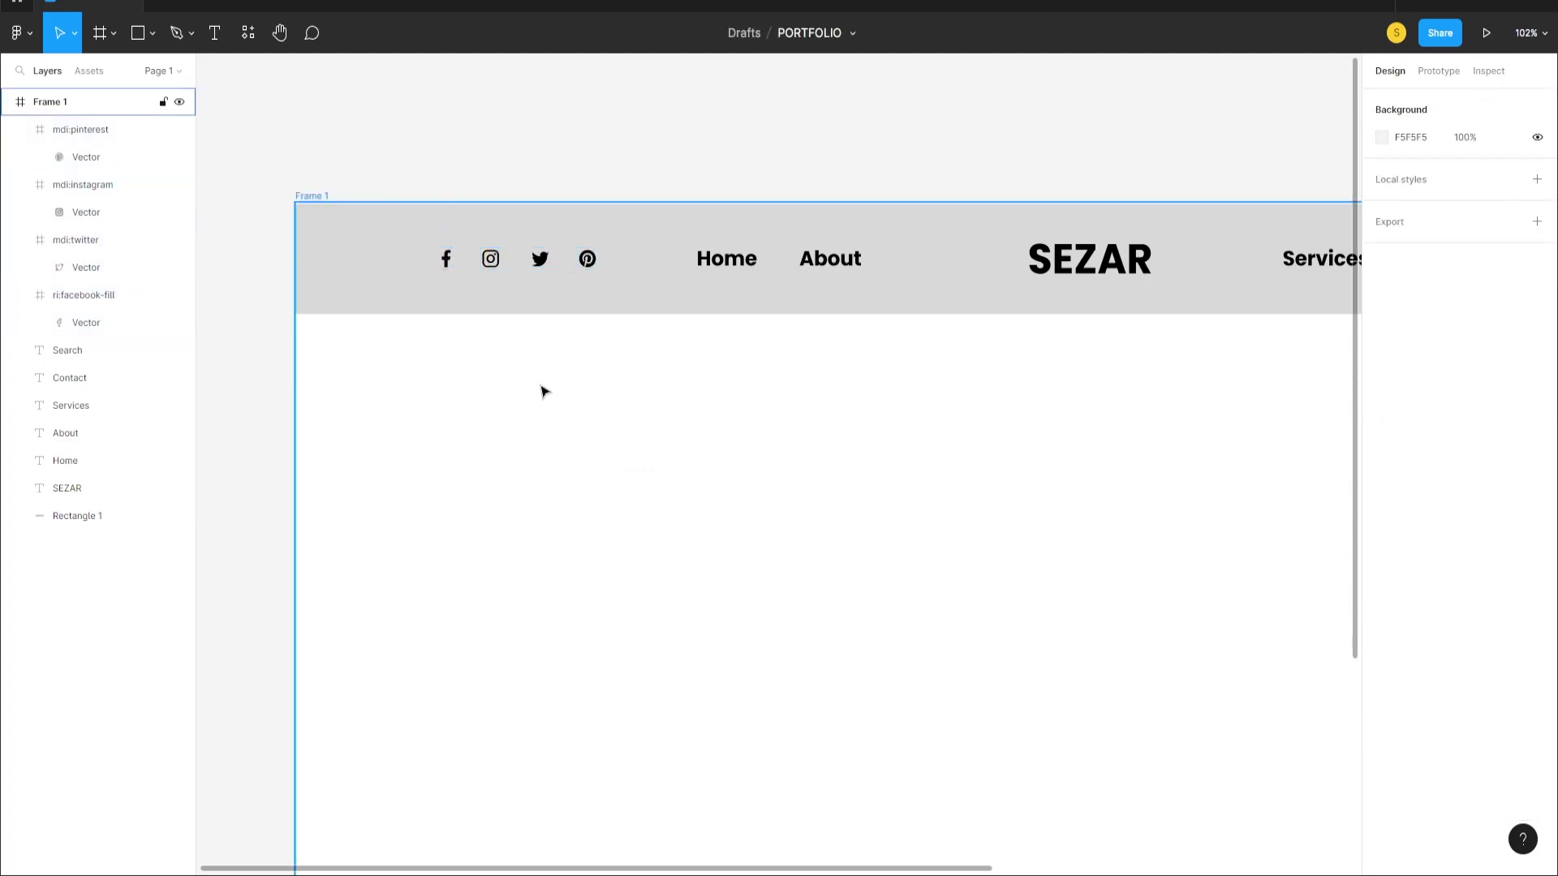
{"action": "key", "text": "ctrl+z"}
{"action": "key", "text": "ctrl+z"}
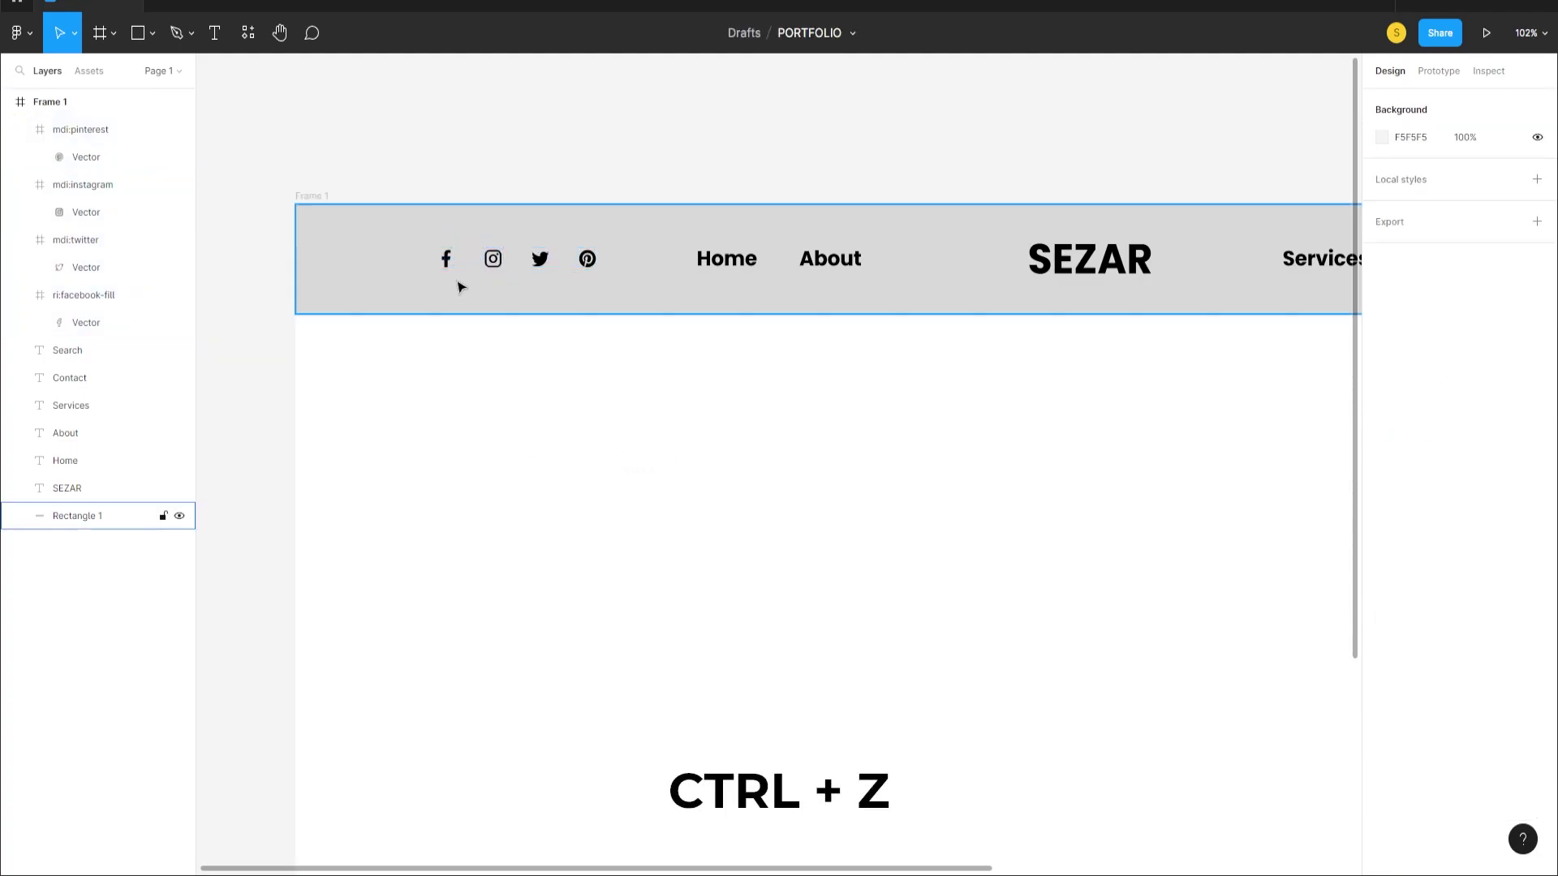
- Reselect the four social media icons and set the horizontal spacing between them to 50
{"action": "key", "text": "ctrl+shift+z"}
{"action": "key", "text": "ctrl+shift+z"}
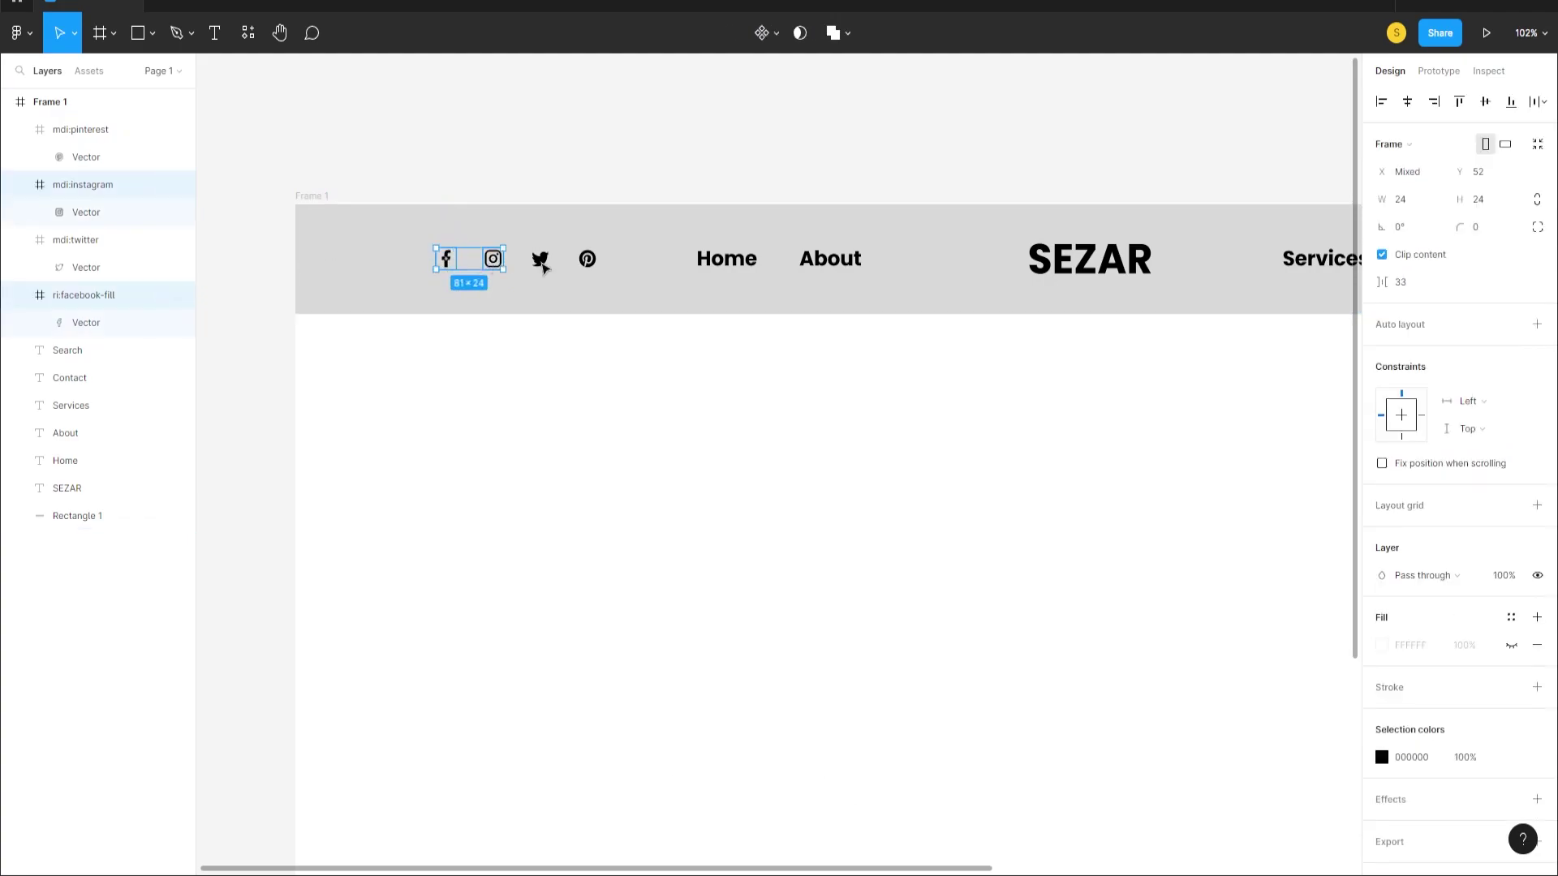
{"action": "key", "text": "ctrl+shift+z"}
{"action": "key", "text": "ctrl+shift+z"}
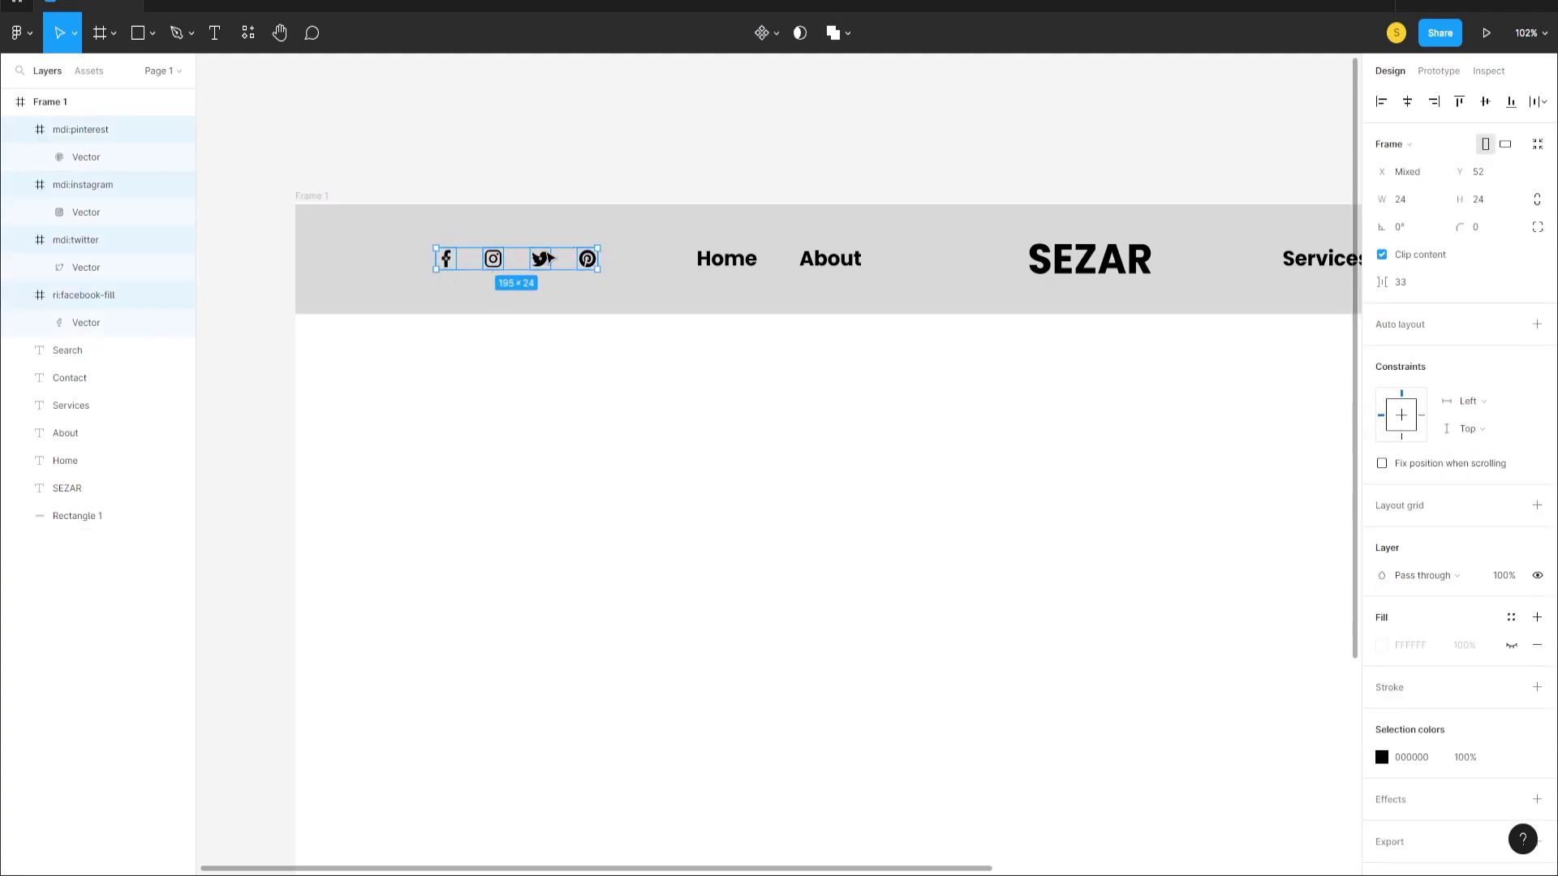
{"action": "left_click", "coordinate": [1406, 290]}
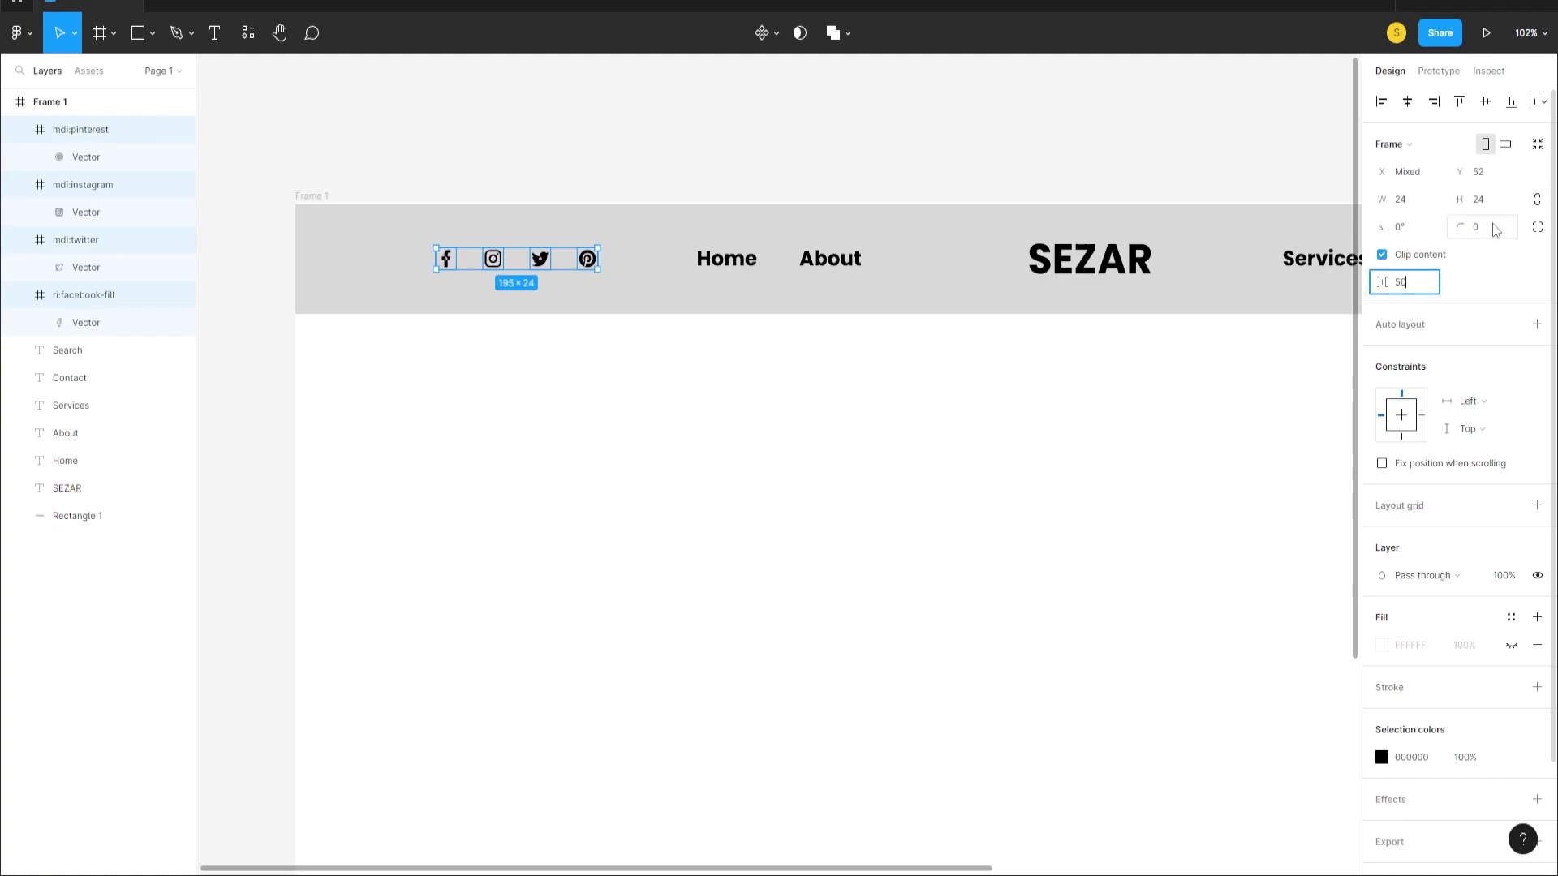
{"action": "key", "text": "Return"}
{"action": "left_click", "coordinate": [859, 414]}
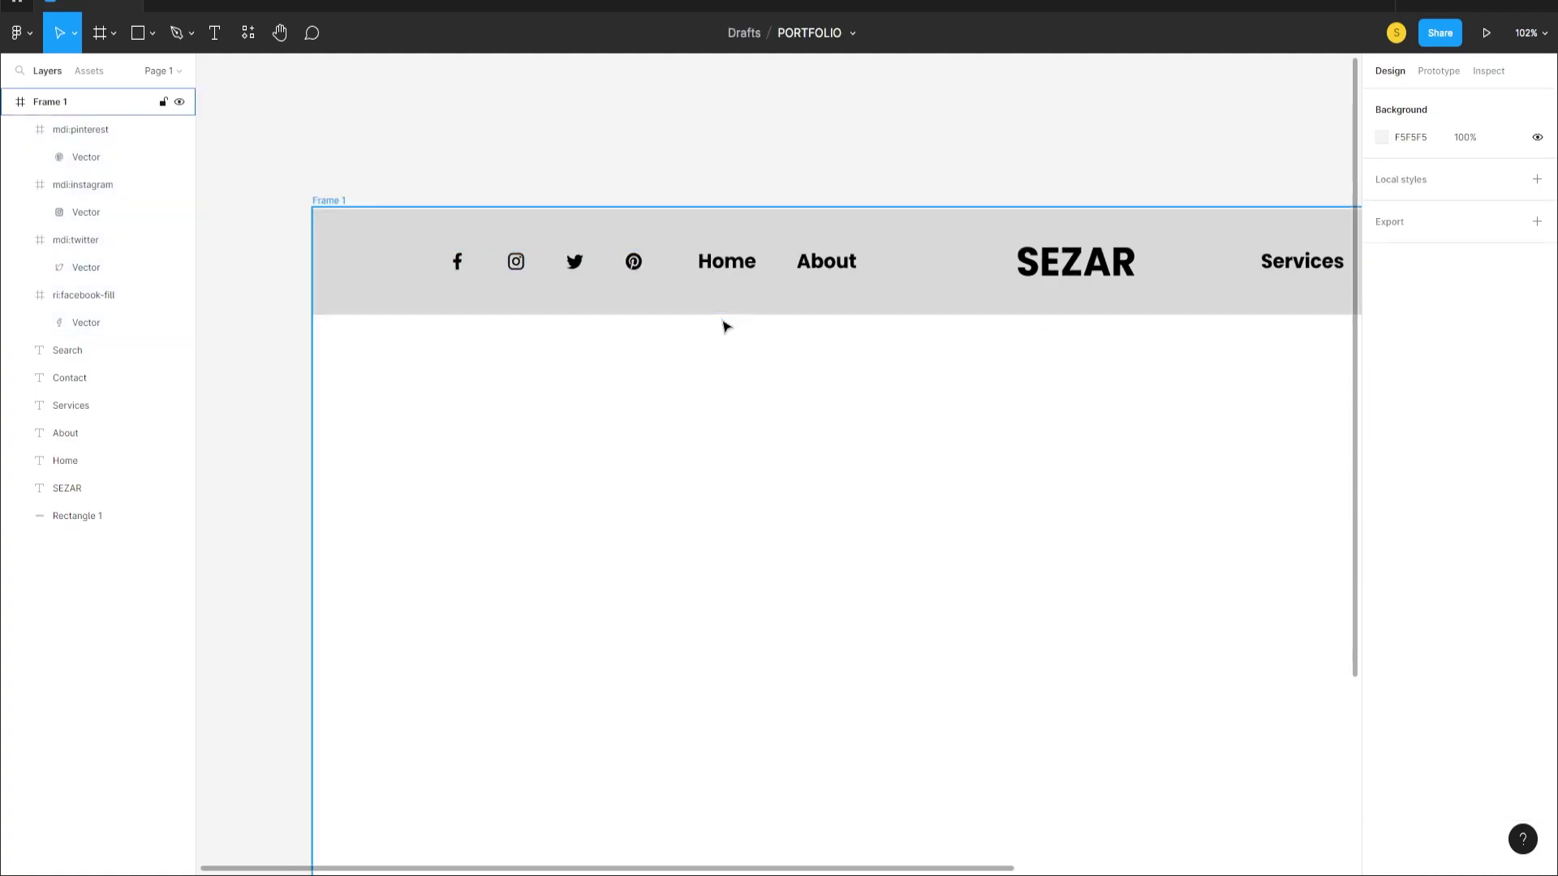
- Select the Facebook, Instagram, Twitter and Pinterest icons together and set their spacing to 30
{"action": "scroll", "coordinate": [726, 326], "scroll_direction": "down", "scroll_amount": 5}
{"action": "scroll", "coordinate": [730, 327], "scroll_direction": "up", "scroll_amount": 3}
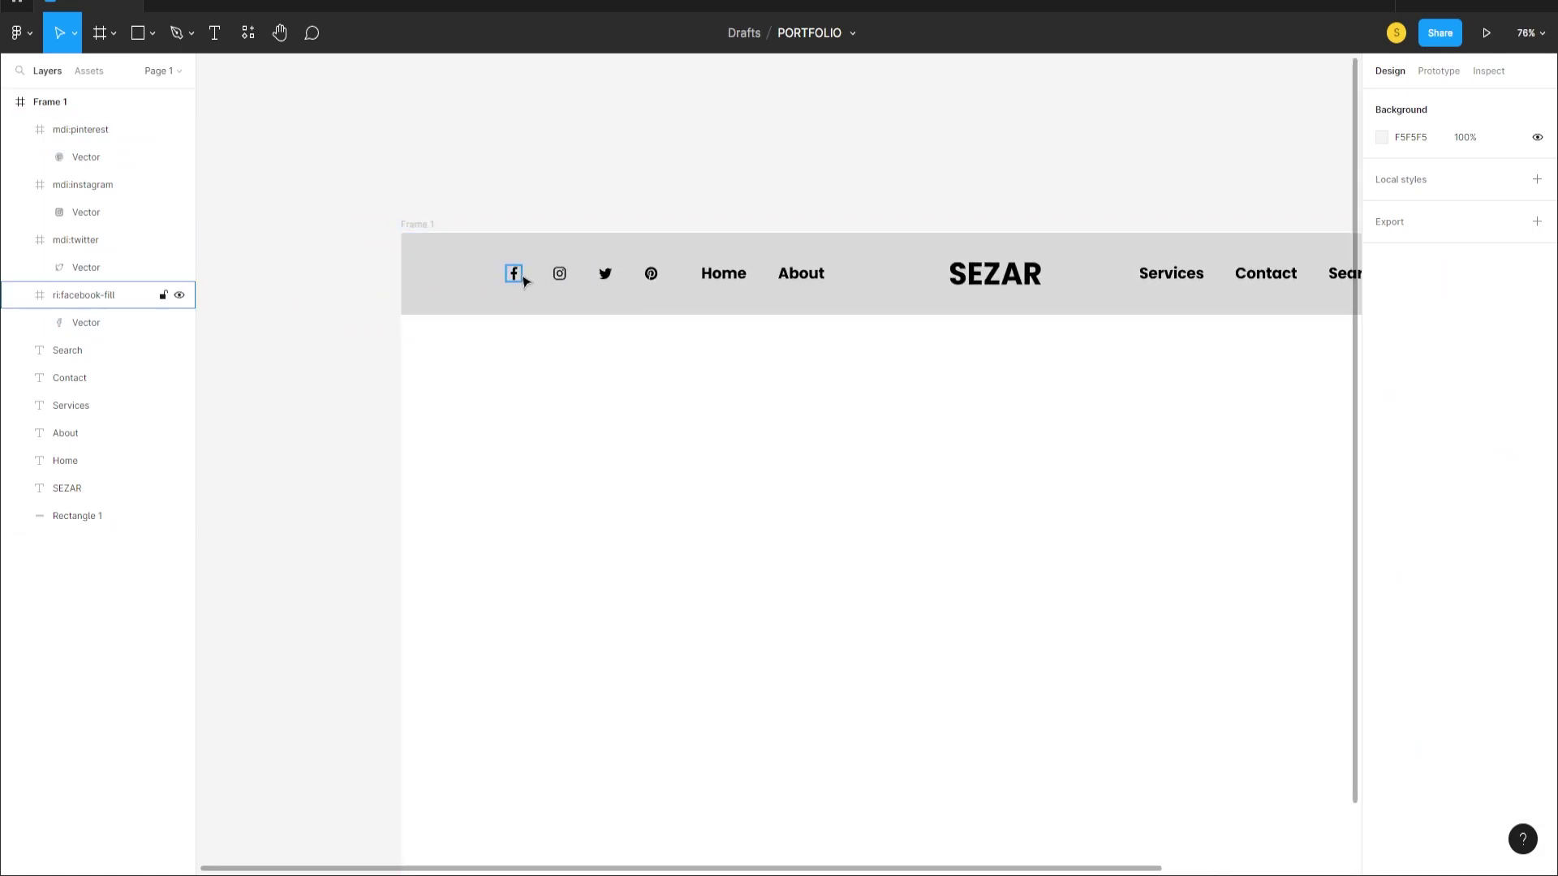
{"action": "left_click", "coordinate": [514, 274]}
{"action": "left_click", "coordinate": [559, 273], "text": "shift"}
{"action": "left_click", "coordinate": [604, 274], "text": "shift"}
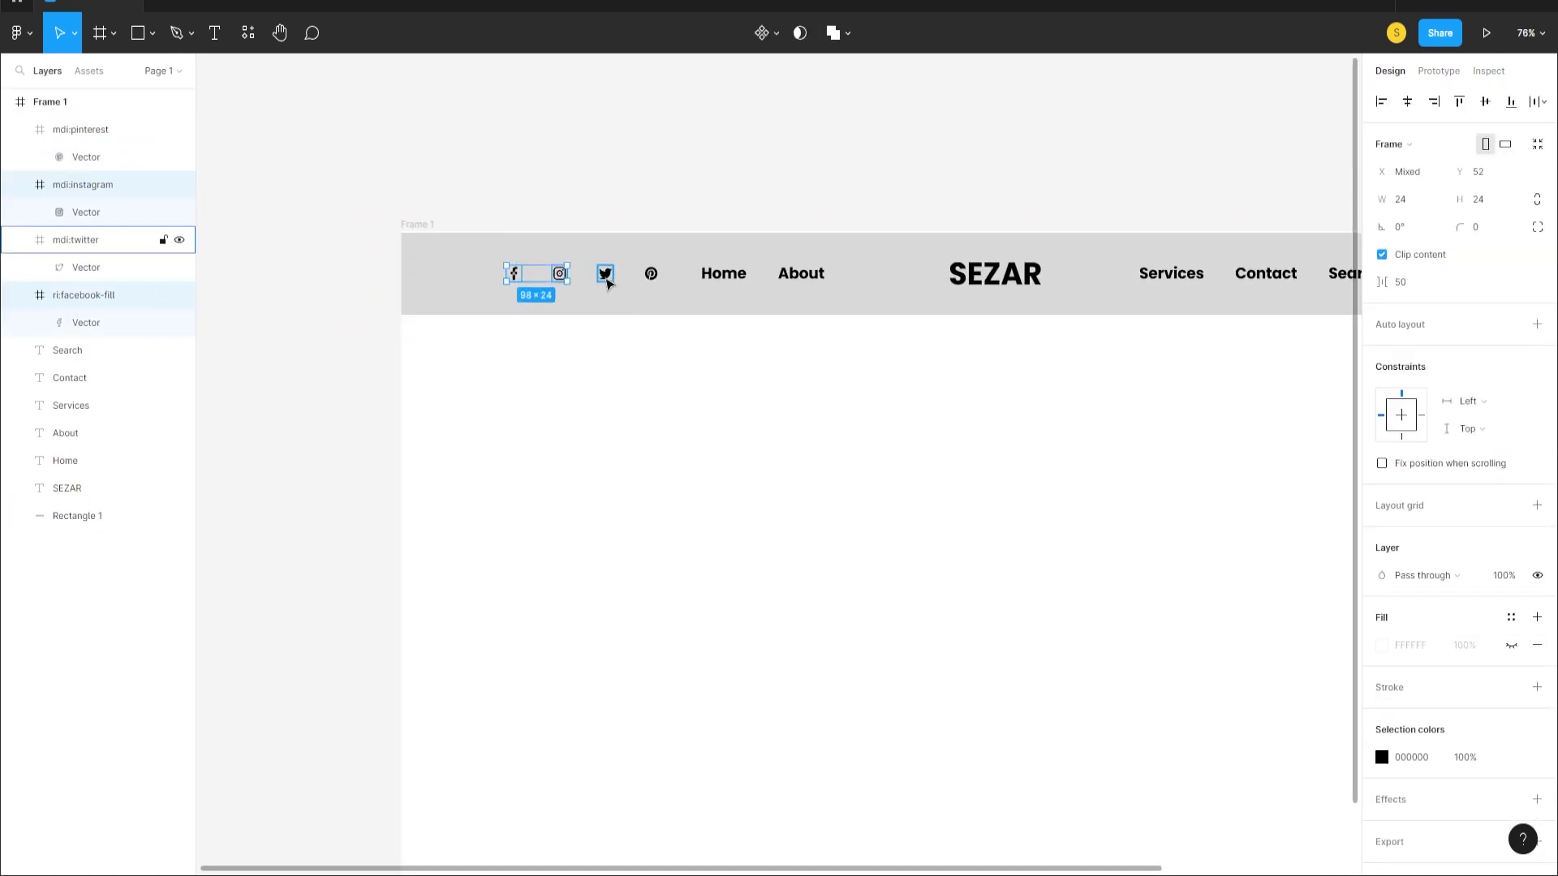
{"action": "left_click", "coordinate": [651, 280], "text": "shift"}
{"action": "left_click", "coordinate": [1415, 281]}
{"action": "type", "text": "0"}
{"action": "key", "text": "Return"}
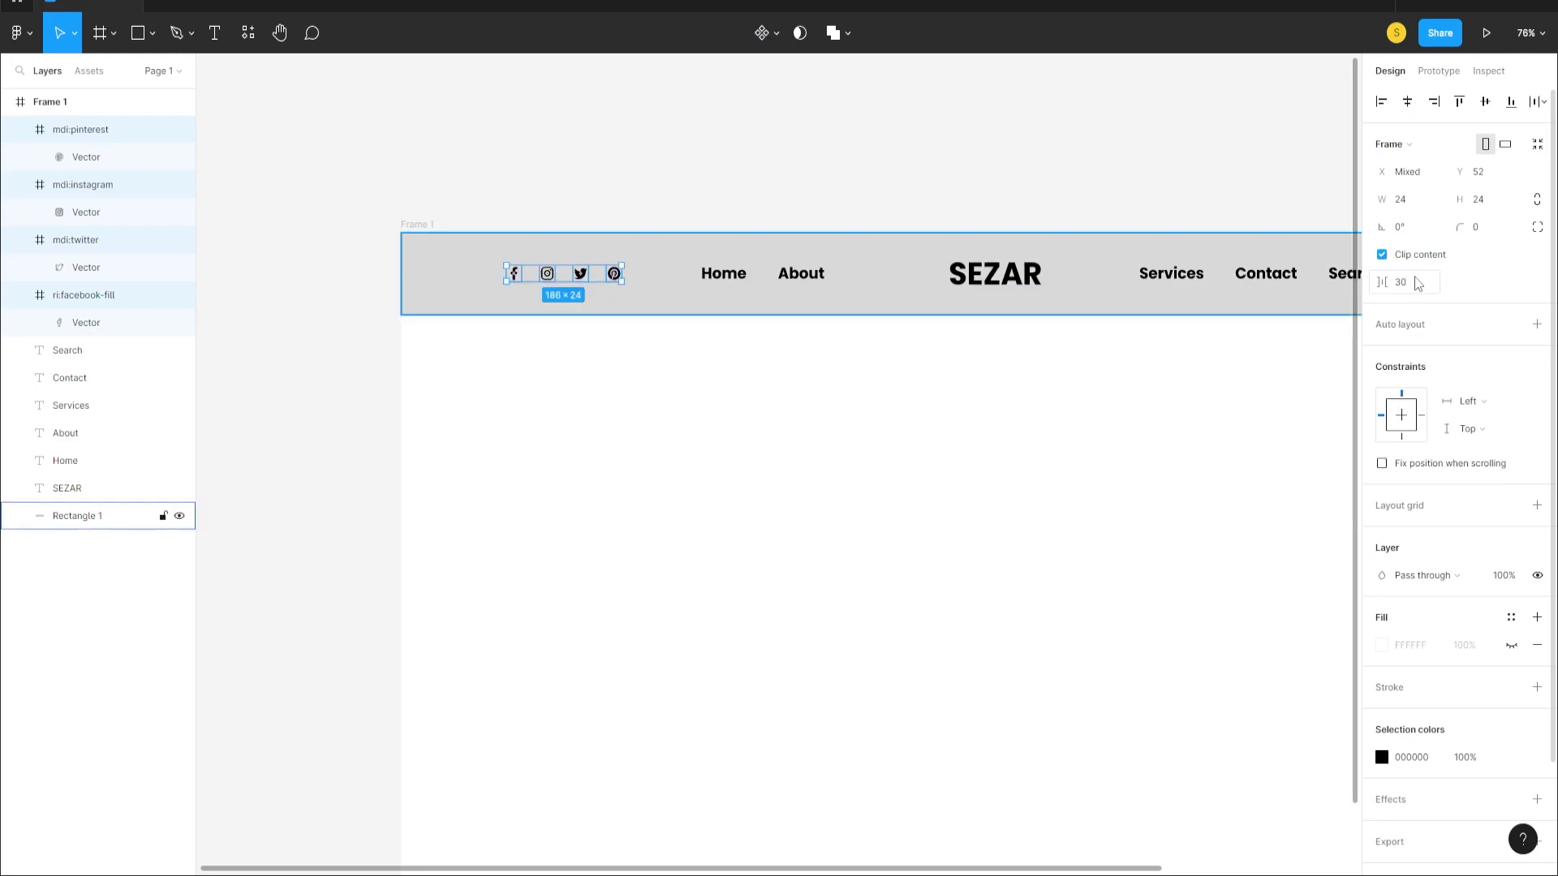
{"action": "left_click", "coordinate": [675, 406]}
- Run the Iconify plugin on Frame 1 and look up icons for "search"
{"action": "scroll", "coordinate": [811, 360], "scroll_direction": "down", "scroll_amount": 5}
{"action": "scroll", "coordinate": [931, 360], "scroll_direction": "up", "scroll_amount": 5}
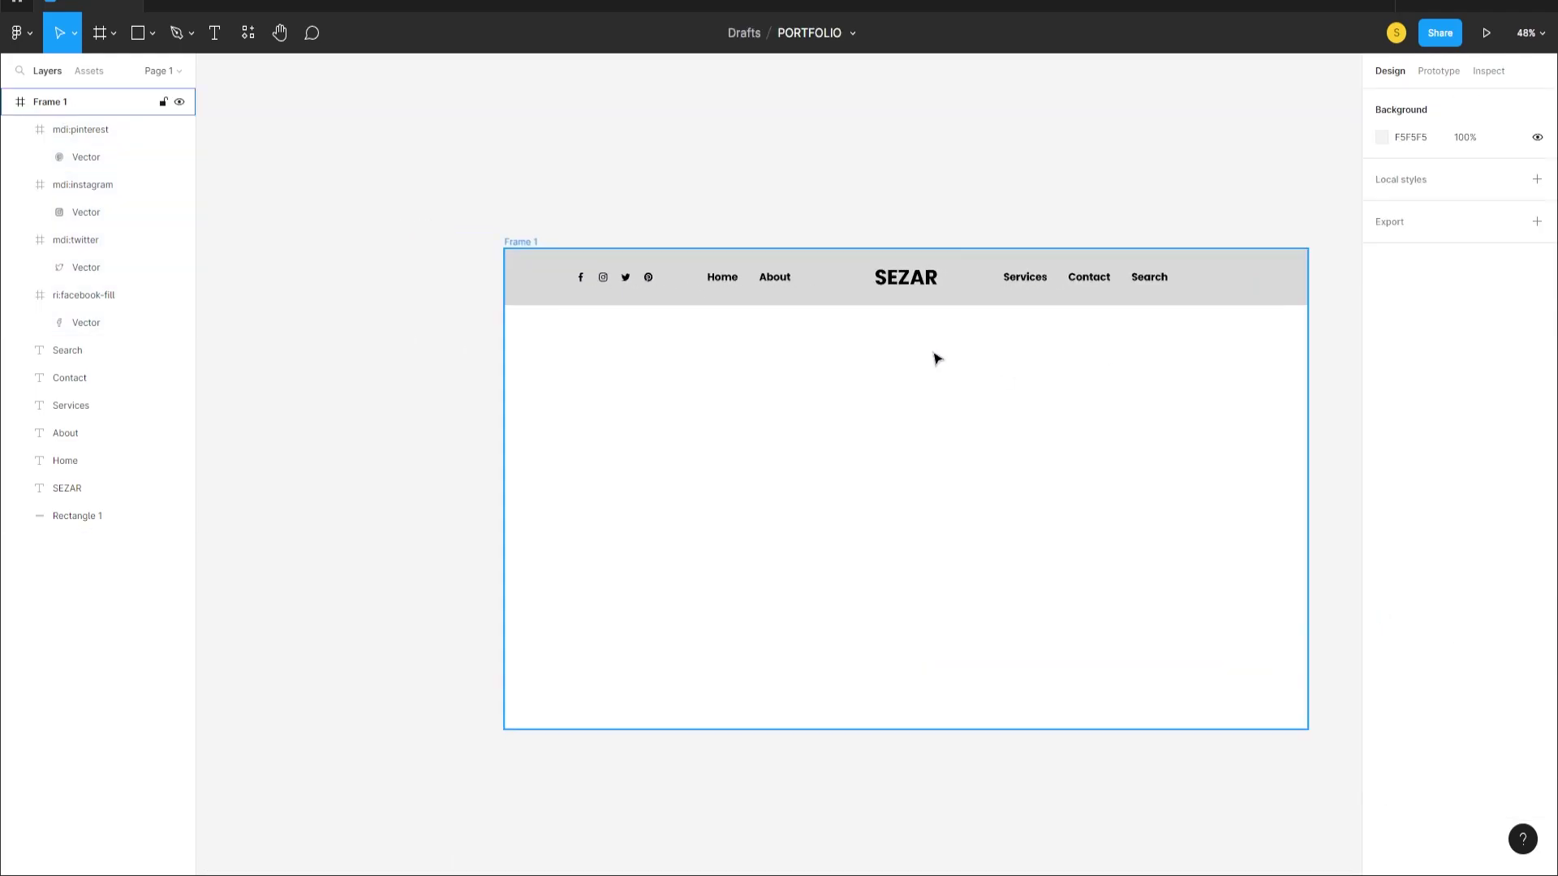
{"action": "scroll", "coordinate": [939, 394], "scroll_direction": "right", "scroll_amount": 3}
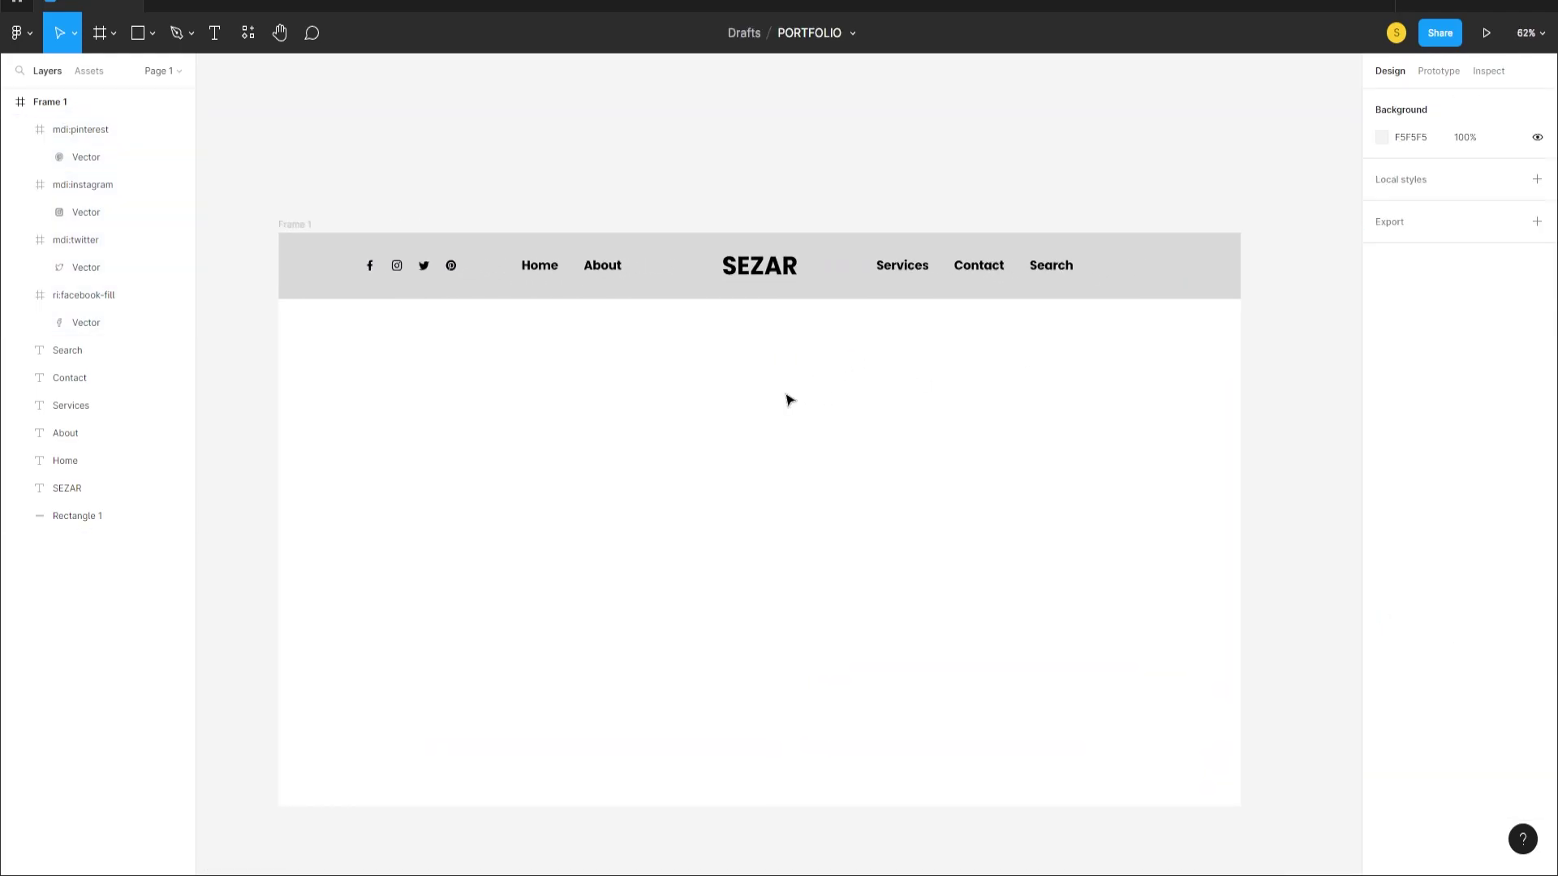
{"action": "right_click", "coordinate": [806, 459]}
{"action": "mouse_move", "coordinate": [844, 718]}
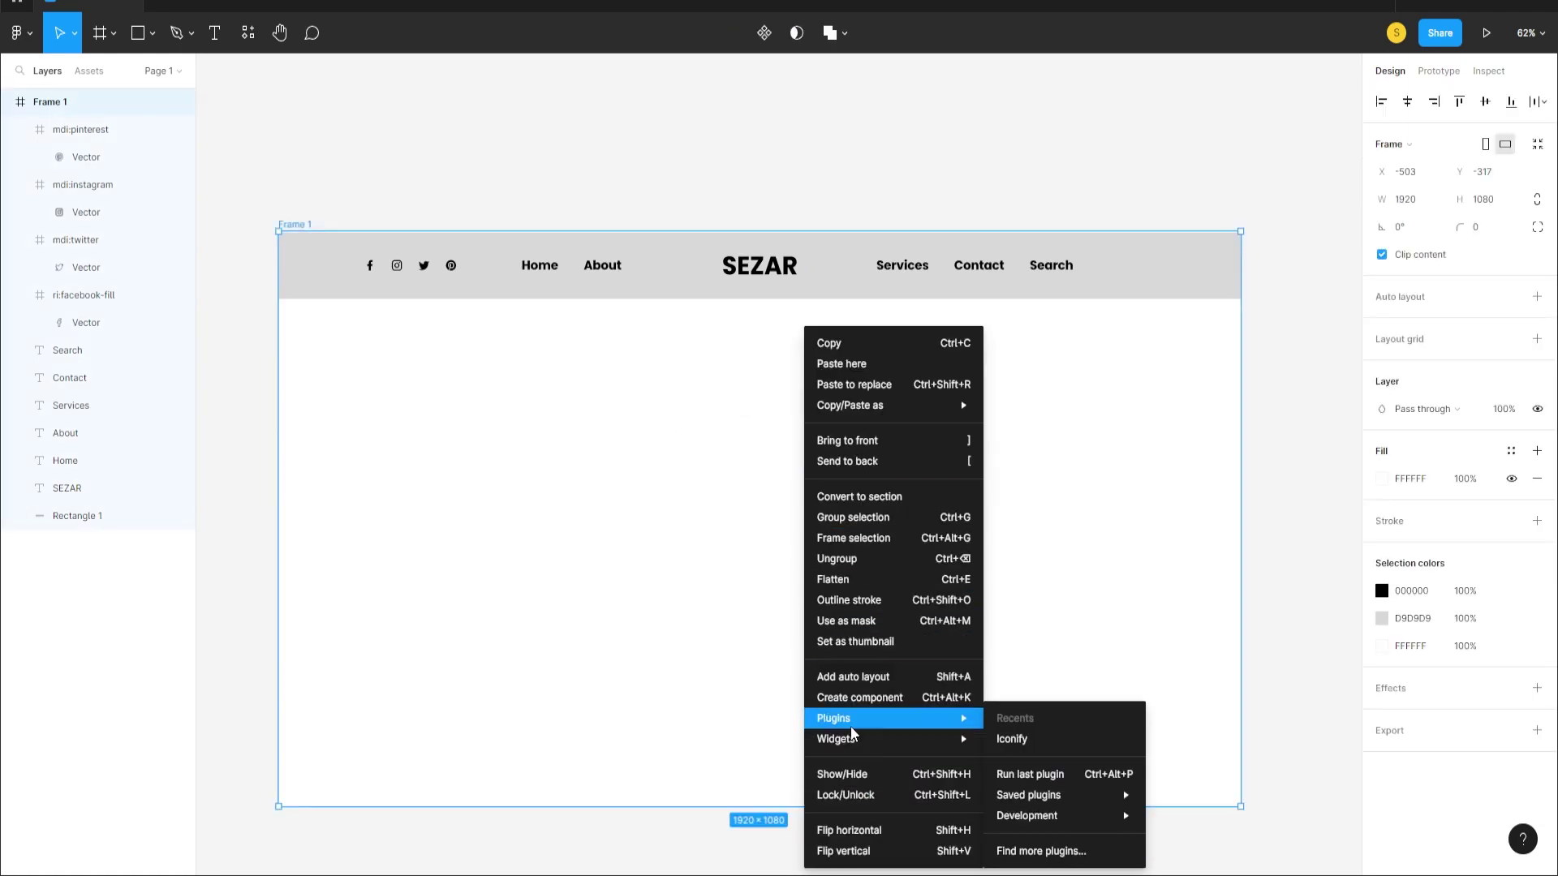
{"action": "left_click", "coordinate": [1066, 737]}
{"action": "double_click", "coordinate": [737, 268]}
{"action": "type", "text": "se"}
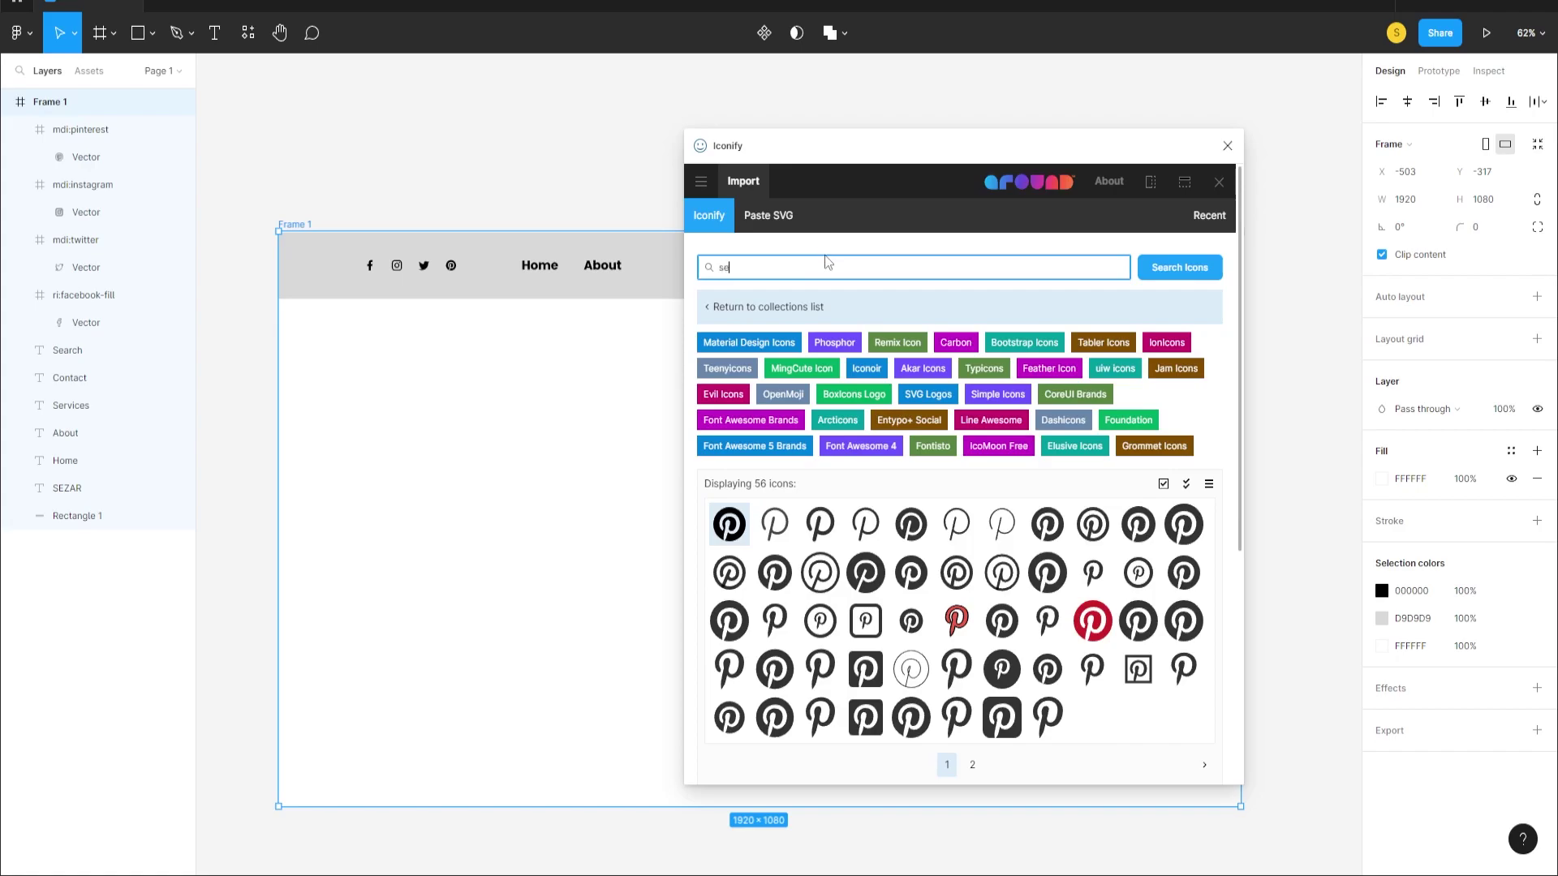
{"action": "left_click", "coordinate": [1207, 269]}
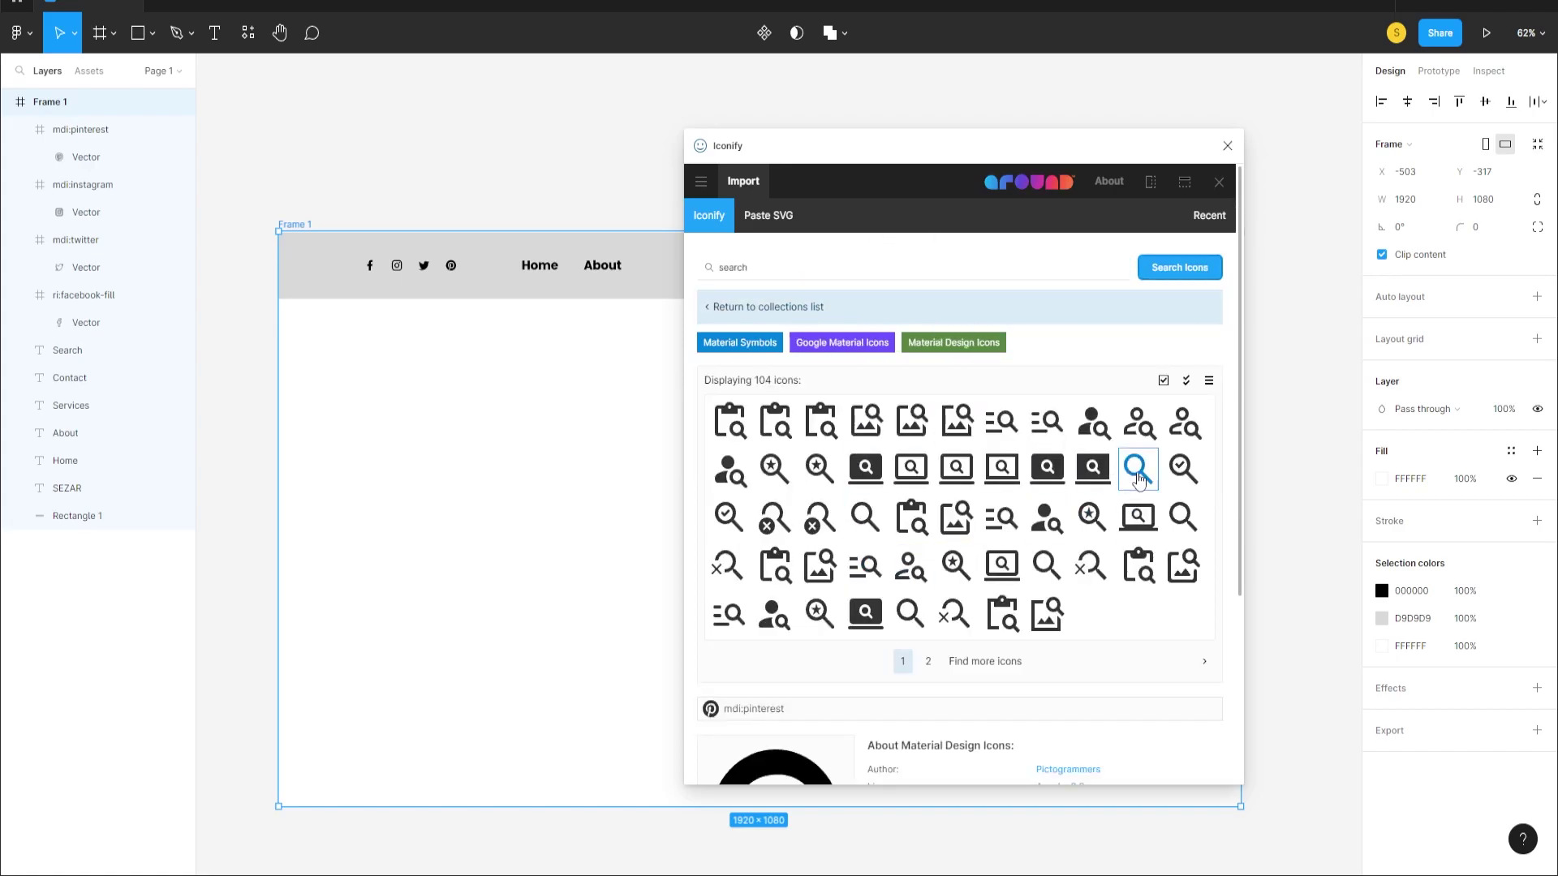
- Import the material-symbols:search magnifier icon into Frame 1 and close the plugin
{"action": "left_click", "coordinate": [1138, 468]}
{"action": "scroll", "coordinate": [1142, 478], "scroll_direction": "down", "scroll_amount": 3}
{"action": "left_click", "coordinate": [1006, 760]}
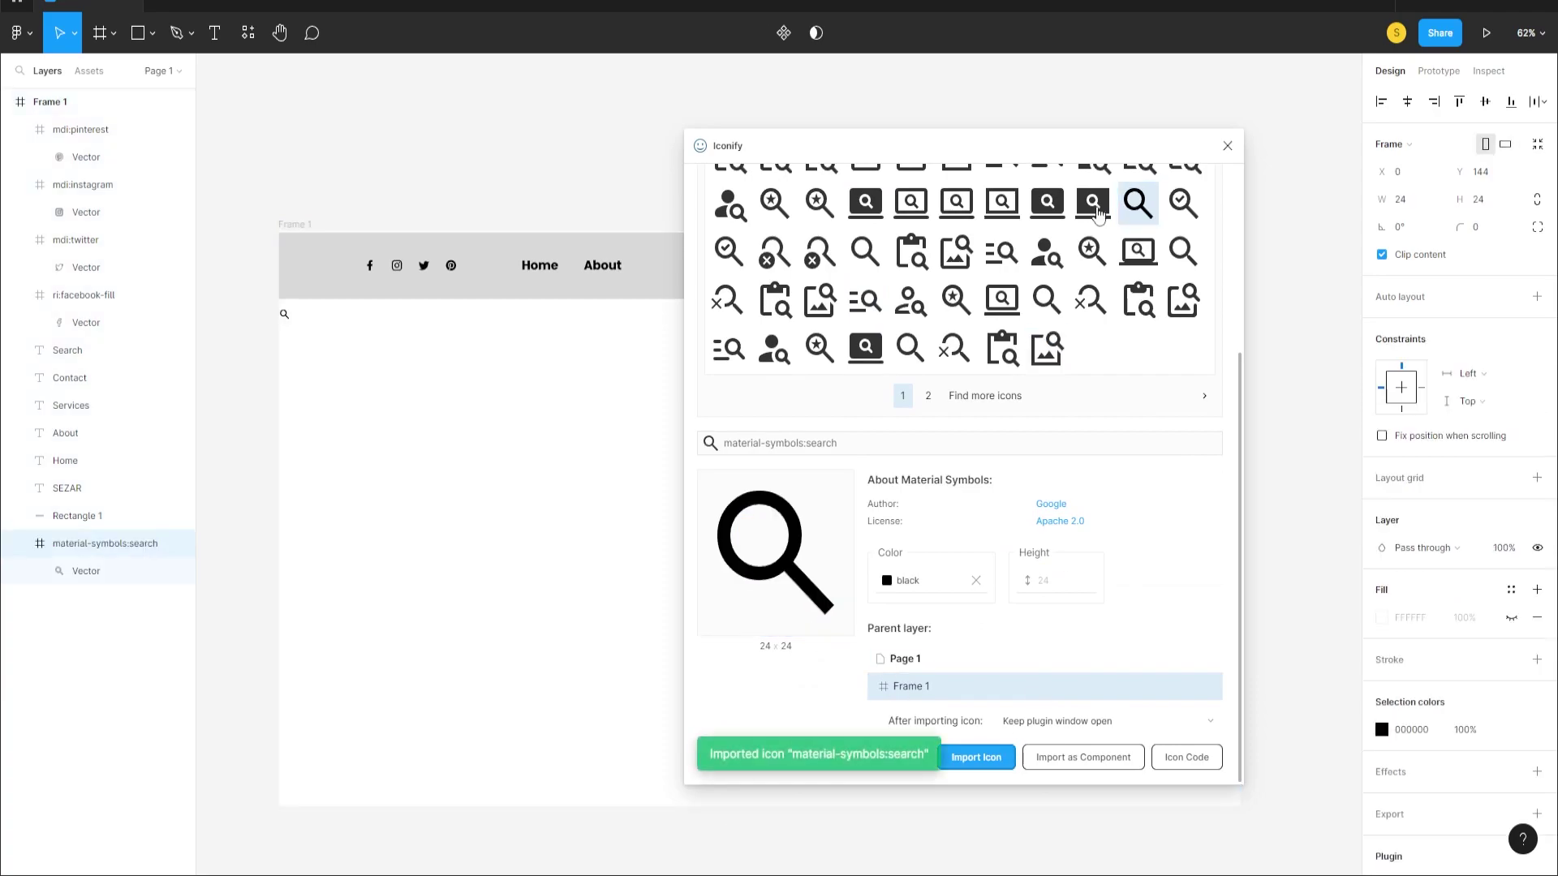
{"action": "left_click", "coordinate": [1227, 145]}
- Bring the magnifier icon in front of the header bar and place it just after the Search text at X 1597, Y 52
{"action": "left_click_drag", "start_coordinate": [280, 312], "coordinate": [1103, 273]}
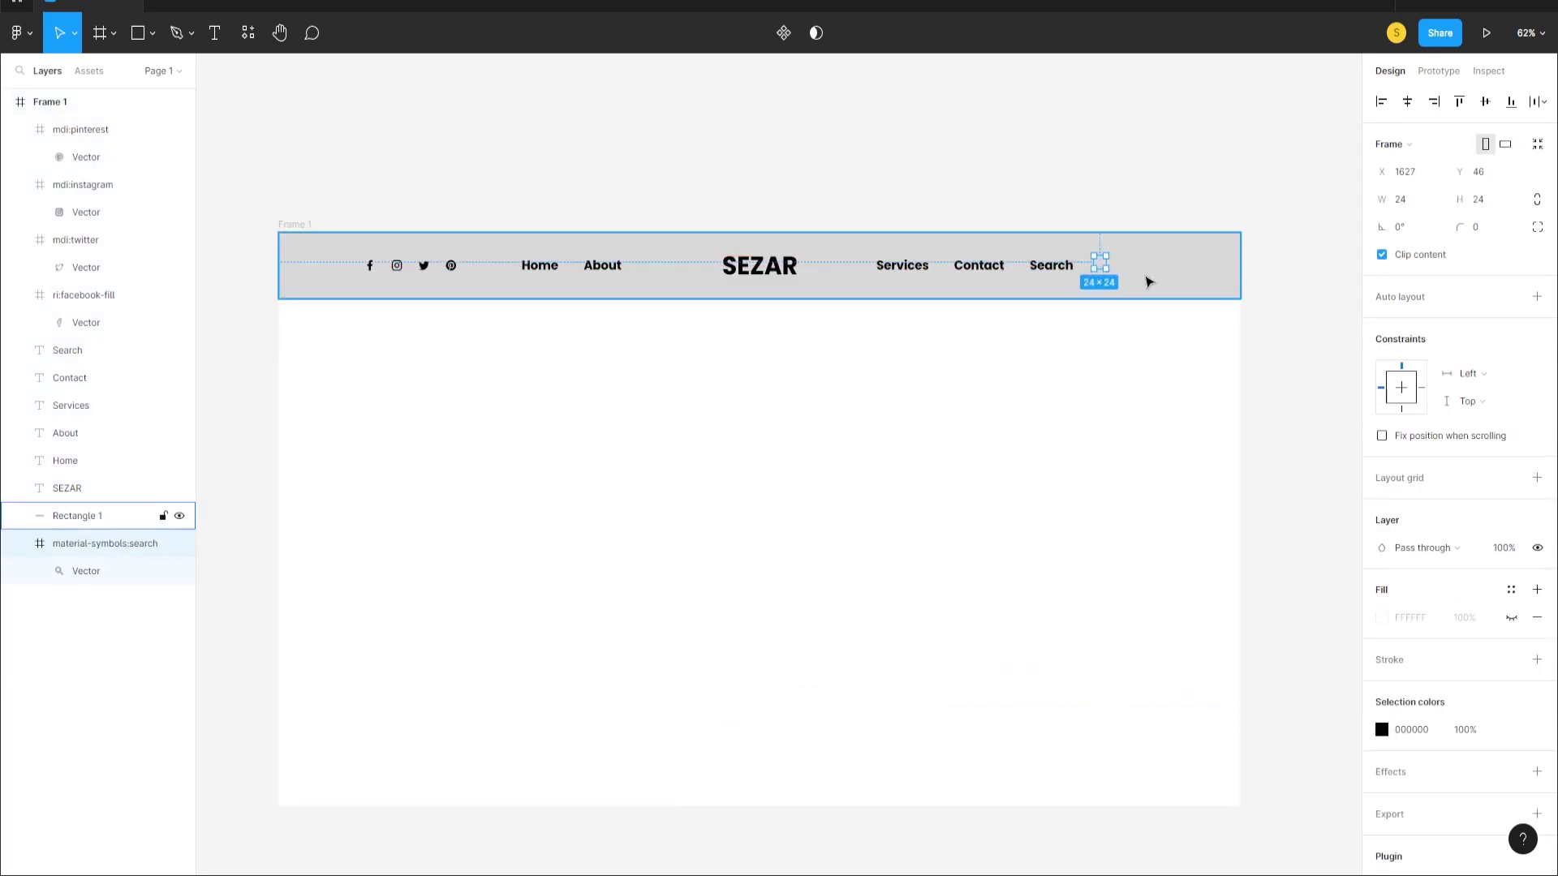
{"action": "key", "text": "ctrl+shift+bracketright"}
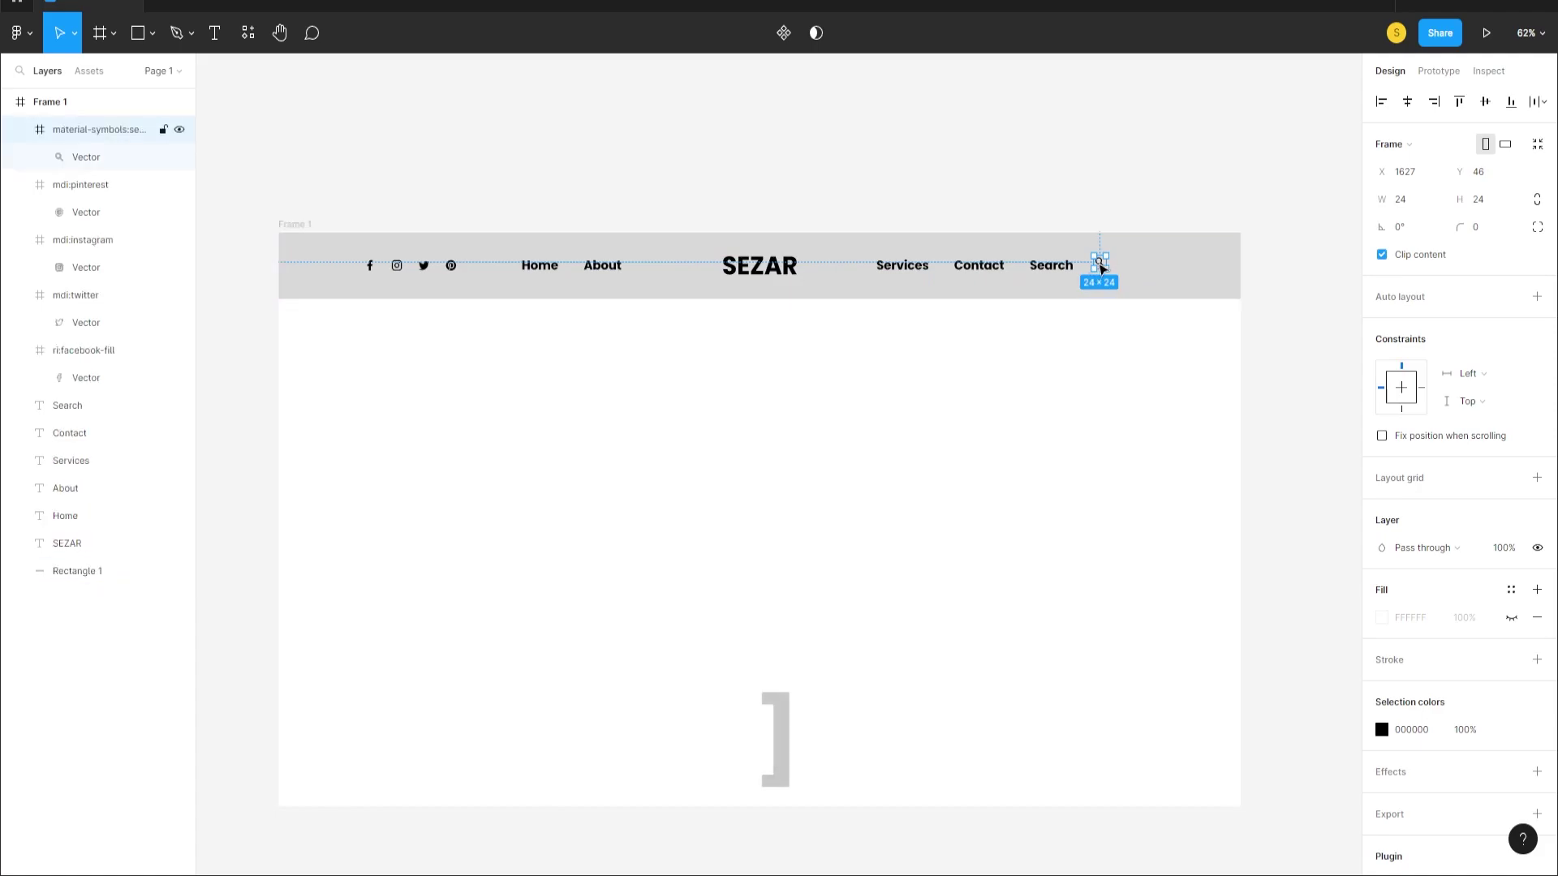
{"action": "scroll", "coordinate": [1128, 300], "scroll_direction": "up", "scroll_amount": 3}
{"action": "scroll", "coordinate": [1108, 263], "scroll_direction": "up", "scroll_amount": 5}
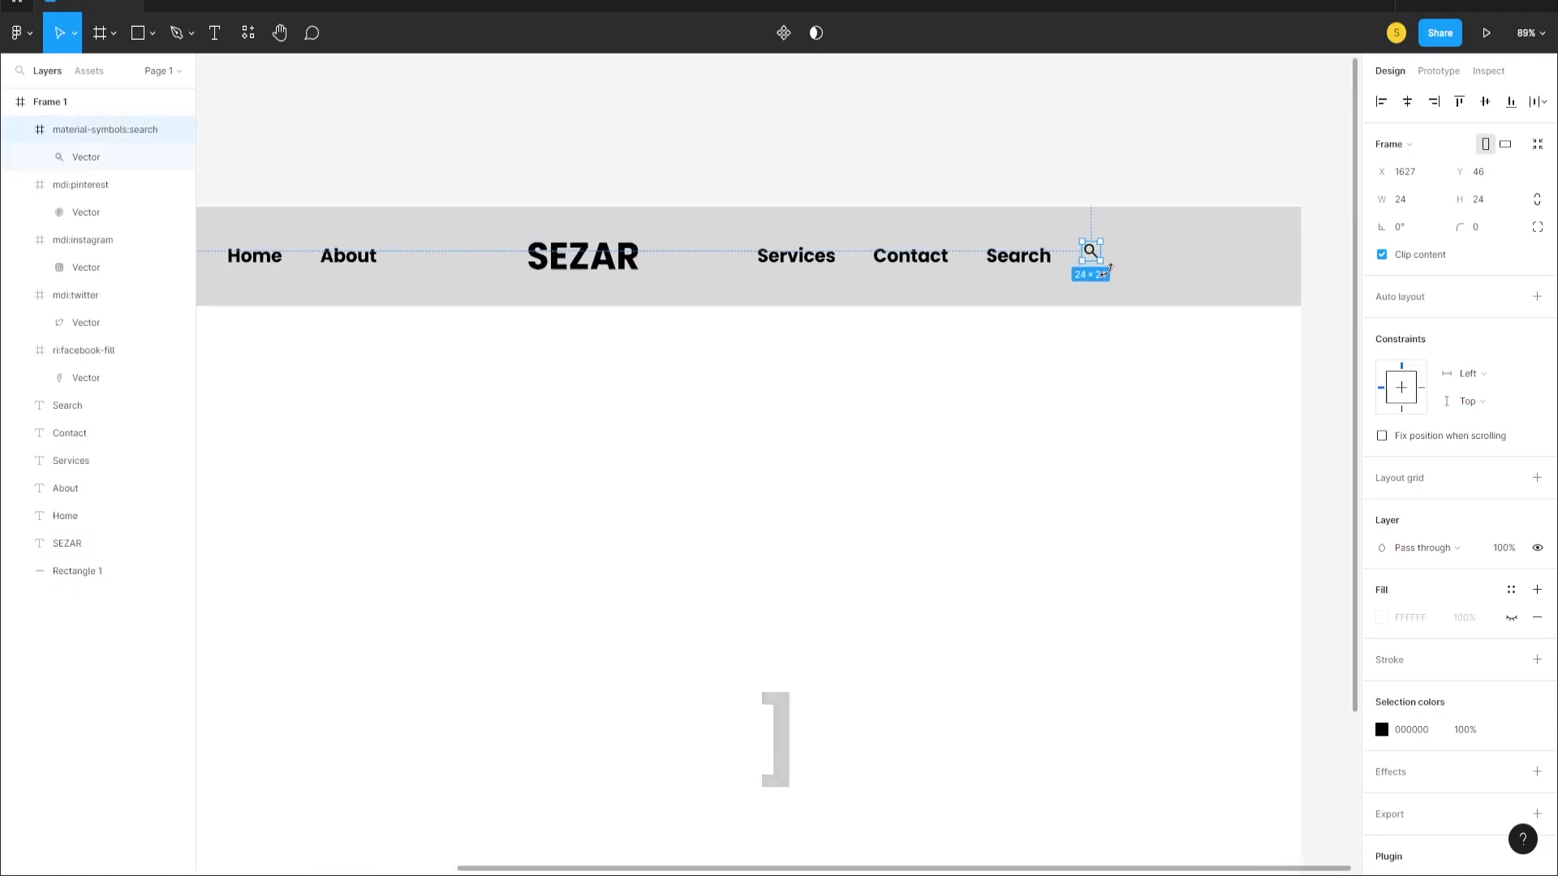
{"action": "left_click_drag", "start_coordinate": [1093, 248], "coordinate": [1061, 254]}
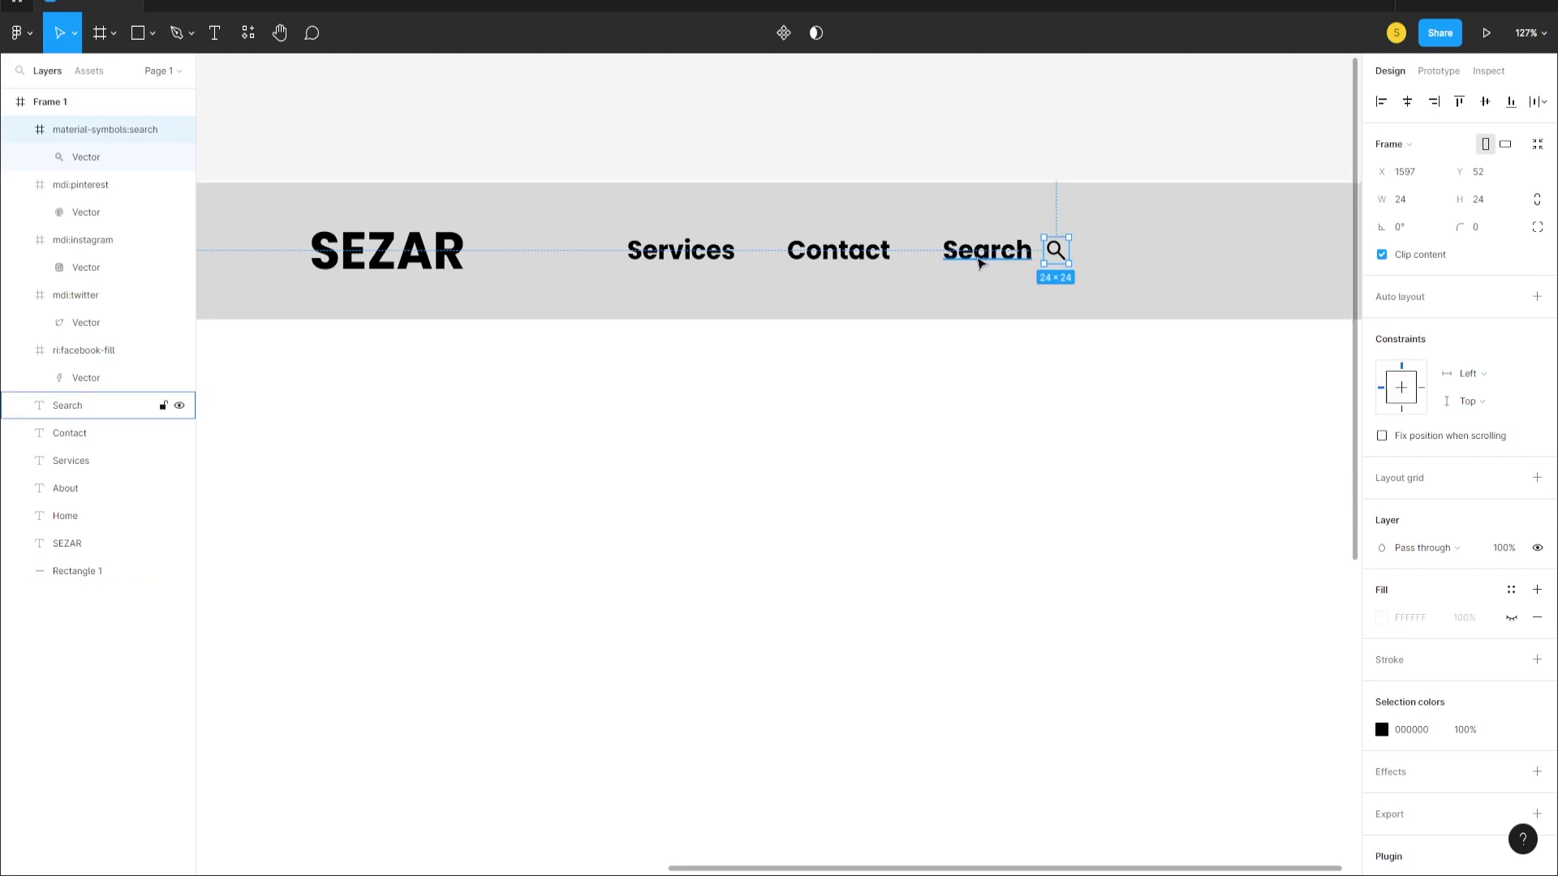
- Change the font style of the Search text in the header to Poppins Italic
{"action": "double_click", "coordinate": [979, 253]}
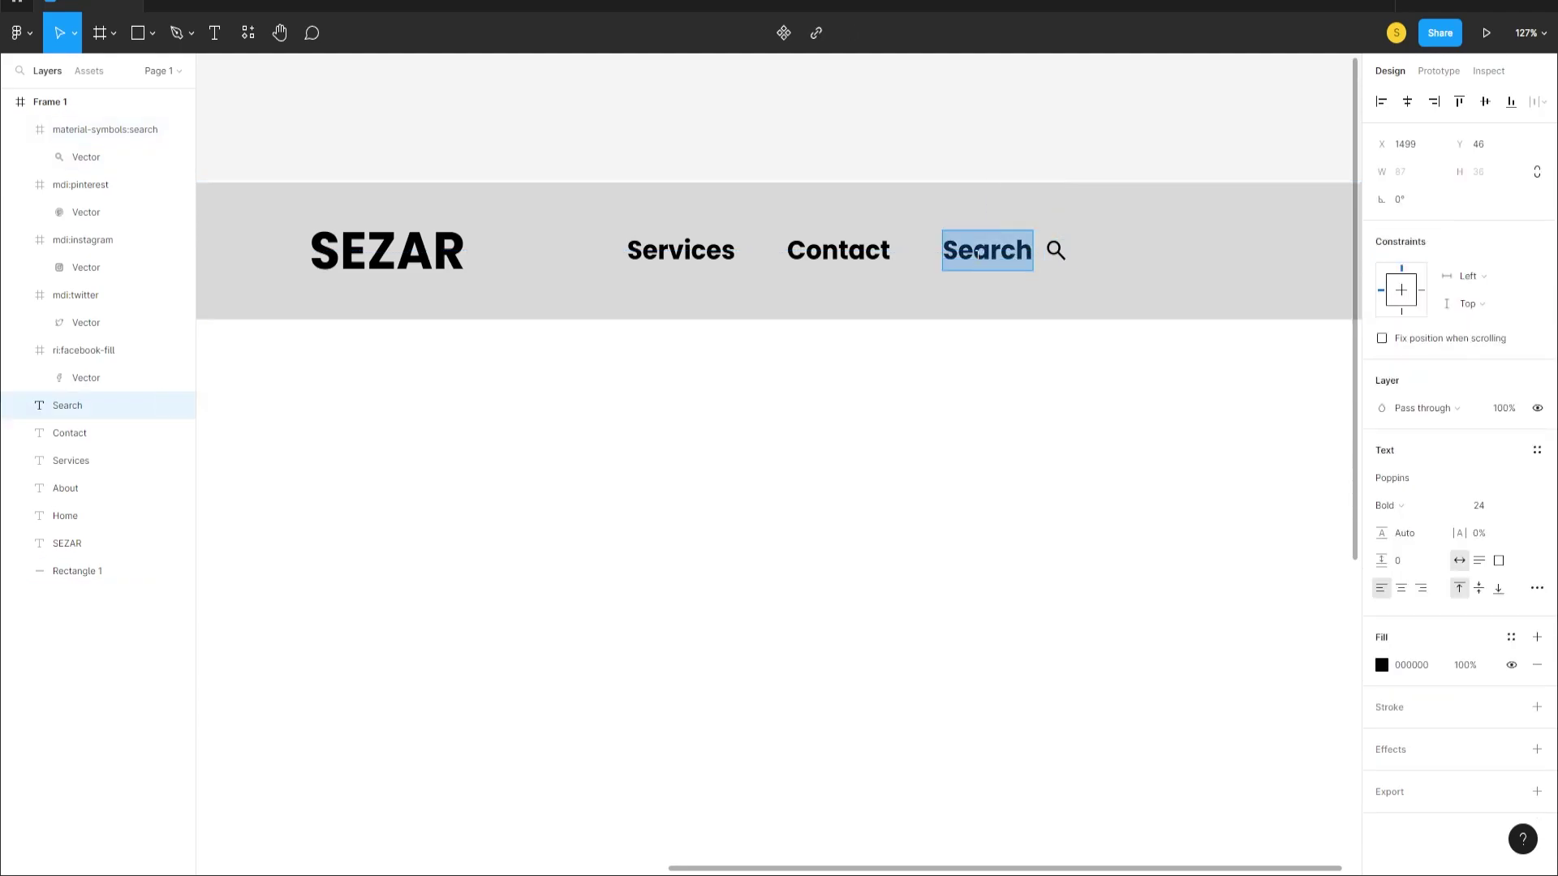
{"action": "left_click", "coordinate": [1456, 509]}
{"action": "left_click", "coordinate": [1428, 644]}
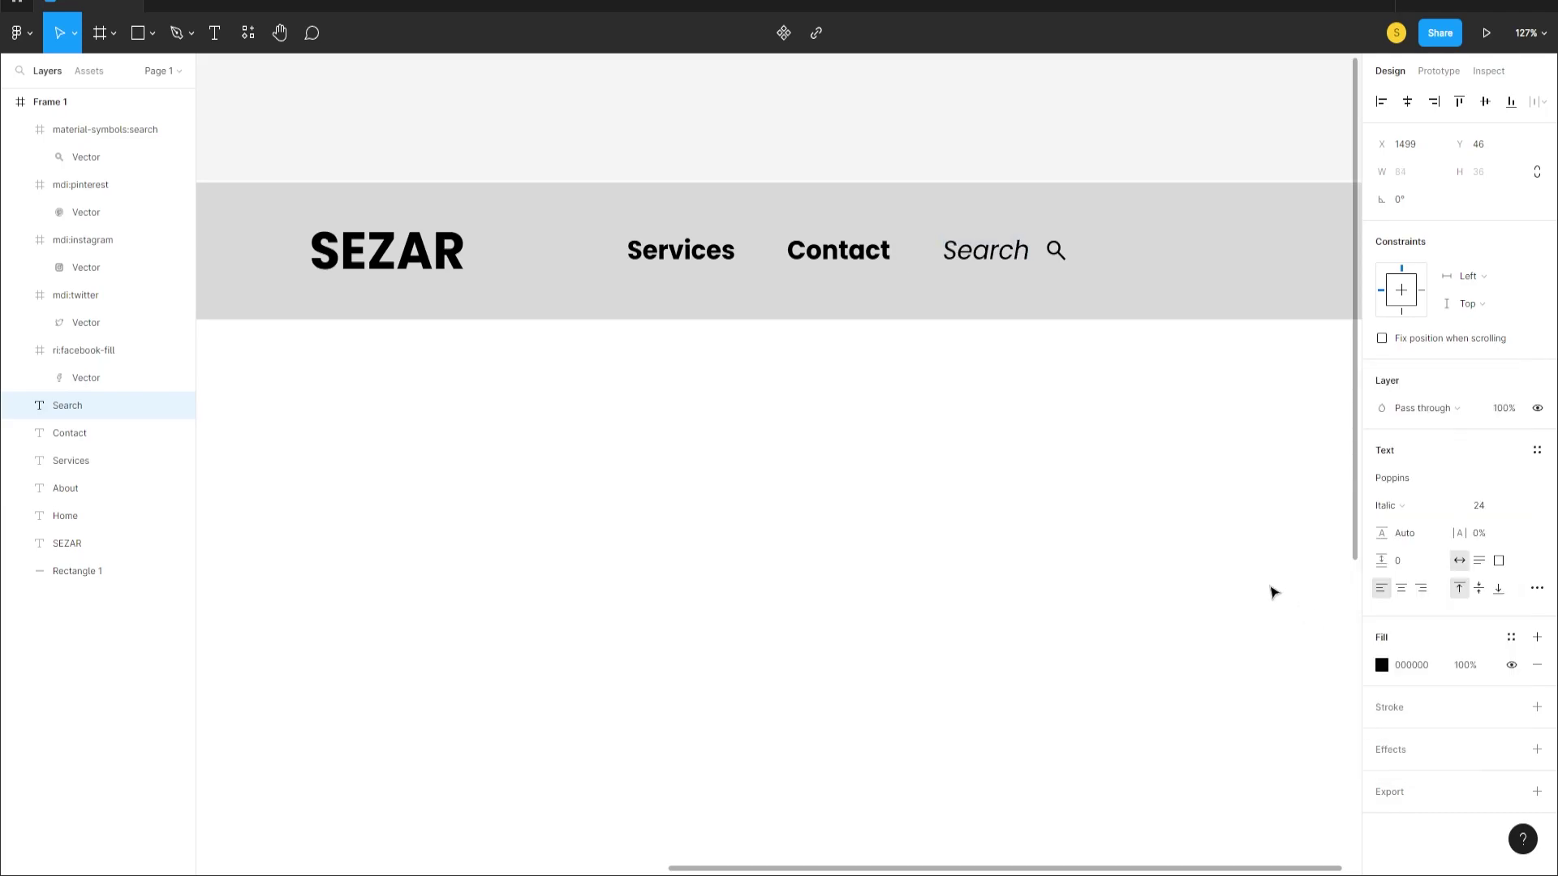
{"action": "scroll", "coordinate": [961, 477], "scroll_direction": "down", "scroll_amount": 2}
{"action": "key", "text": "Escape"}
{"action": "left_click", "coordinate": [1045, 479]}
- Add a layout grid to Frame 1 and change its type to Columns
{"action": "scroll", "coordinate": [1045, 487], "scroll_direction": "down", "scroll_amount": 5}
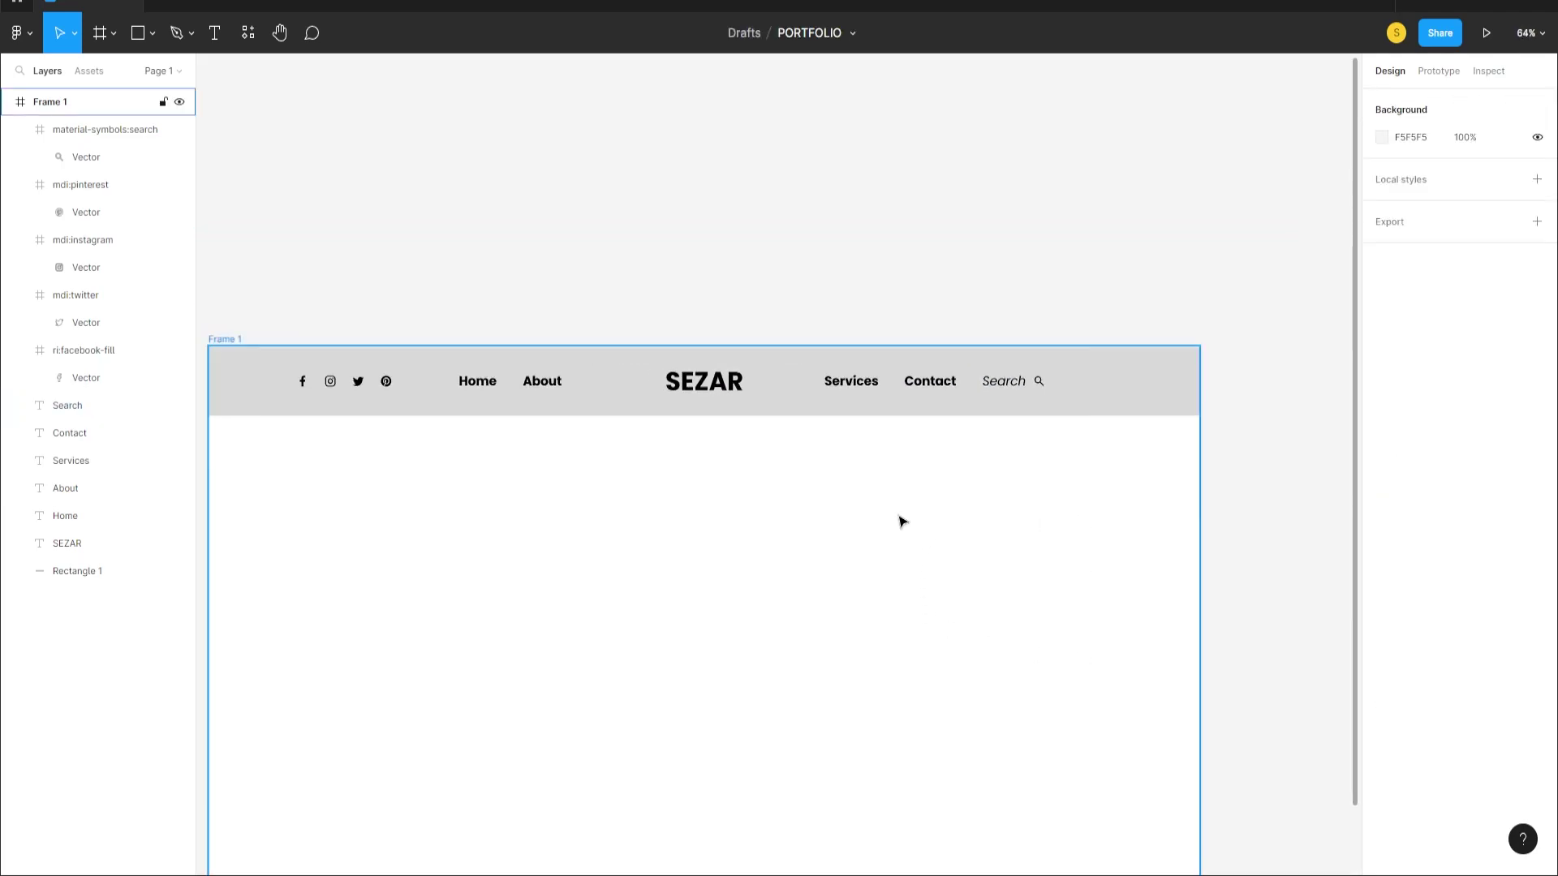
{"action": "scroll", "coordinate": [695, 599], "scroll_direction": "up", "scroll_amount": 2}
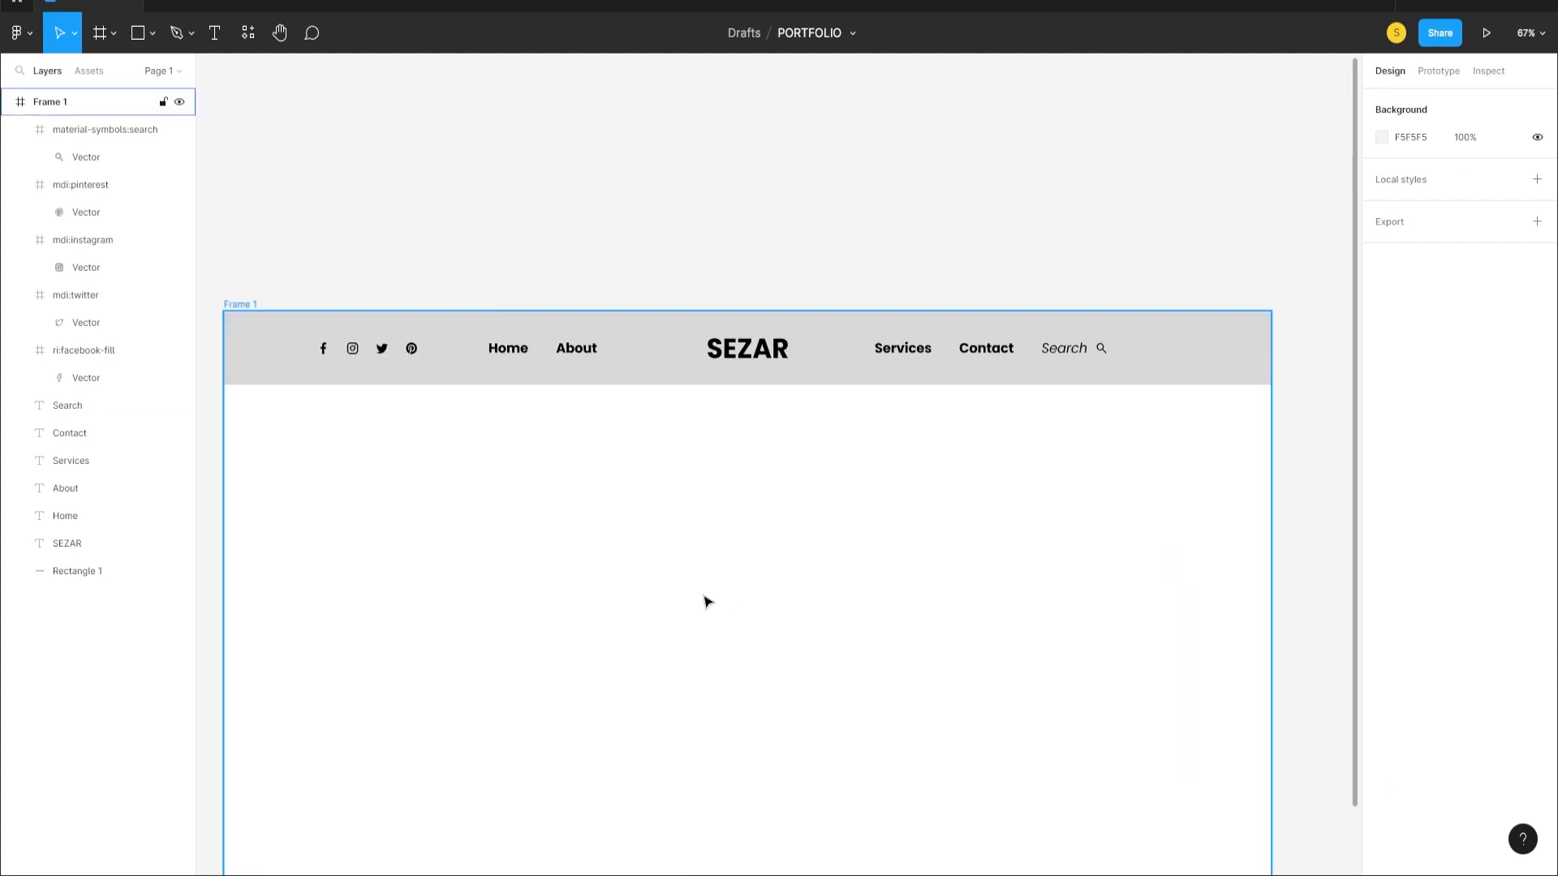
{"action": "scroll", "coordinate": [557, 498], "scroll_direction": "down", "scroll_amount": 2}
{"action": "scroll", "coordinate": [617, 499], "scroll_direction": "down", "scroll_amount": 3}
{"action": "scroll", "coordinate": [629, 376], "scroll_direction": "down", "scroll_amount": 1}
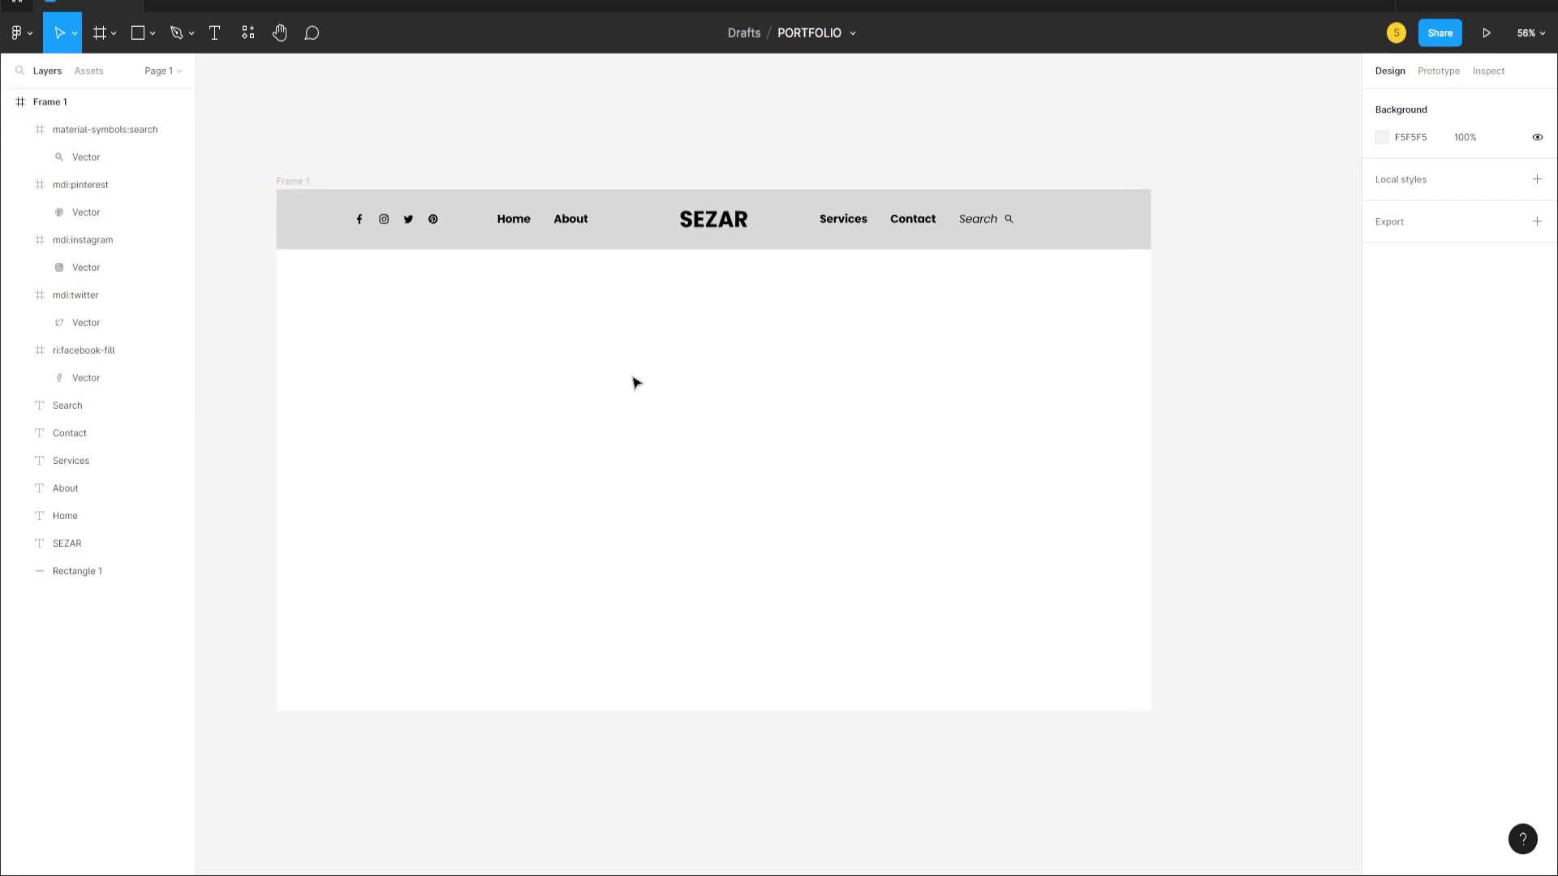
{"action": "left_click", "coordinate": [43, 108]}
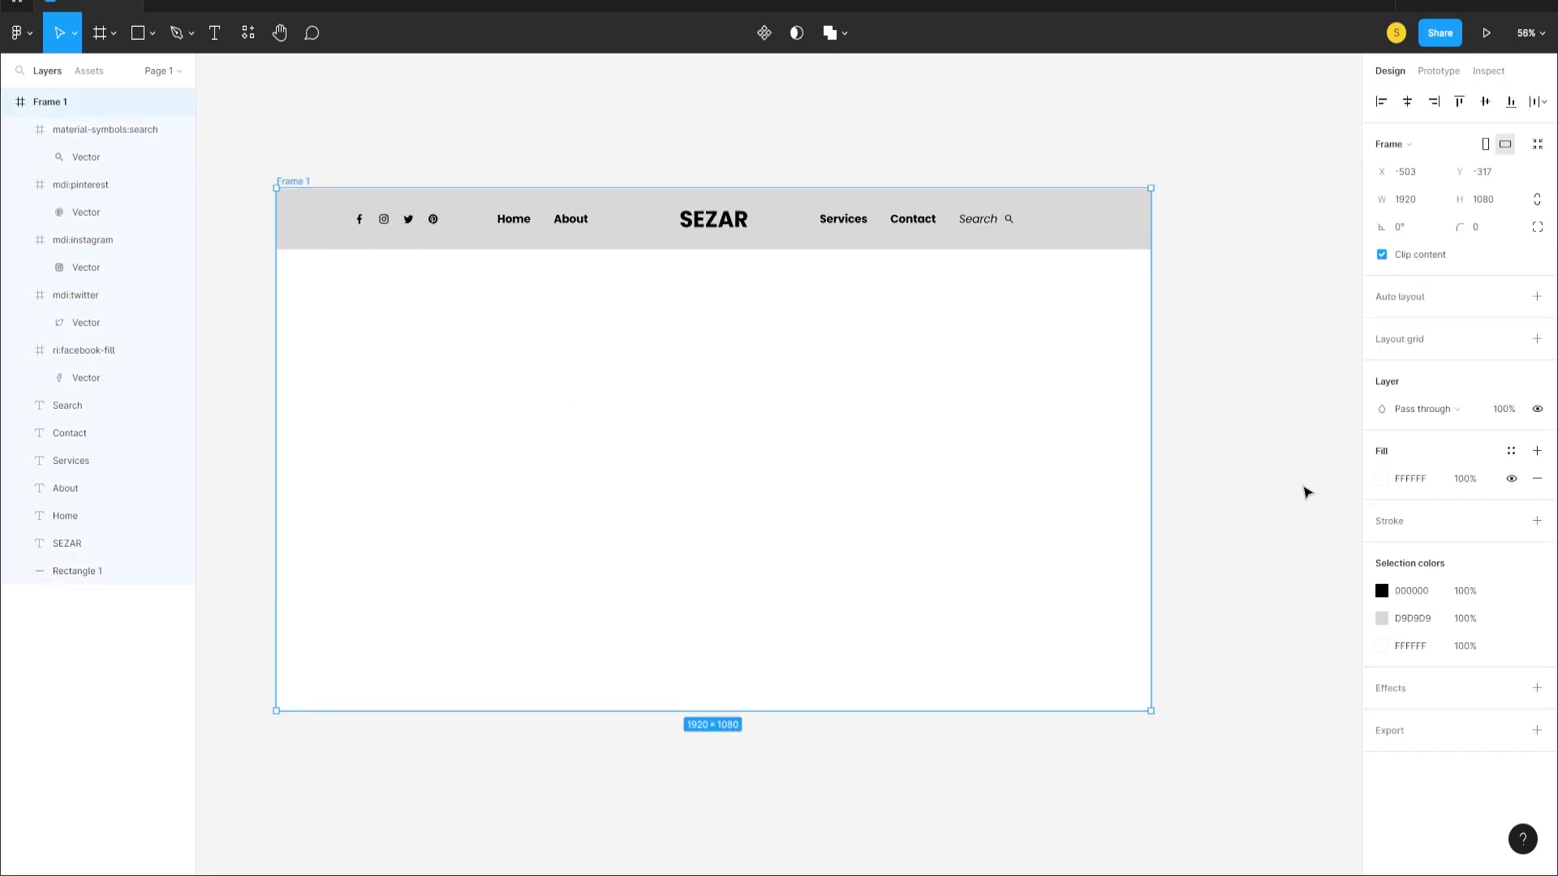
{"action": "left_click", "coordinate": [1536, 339]}
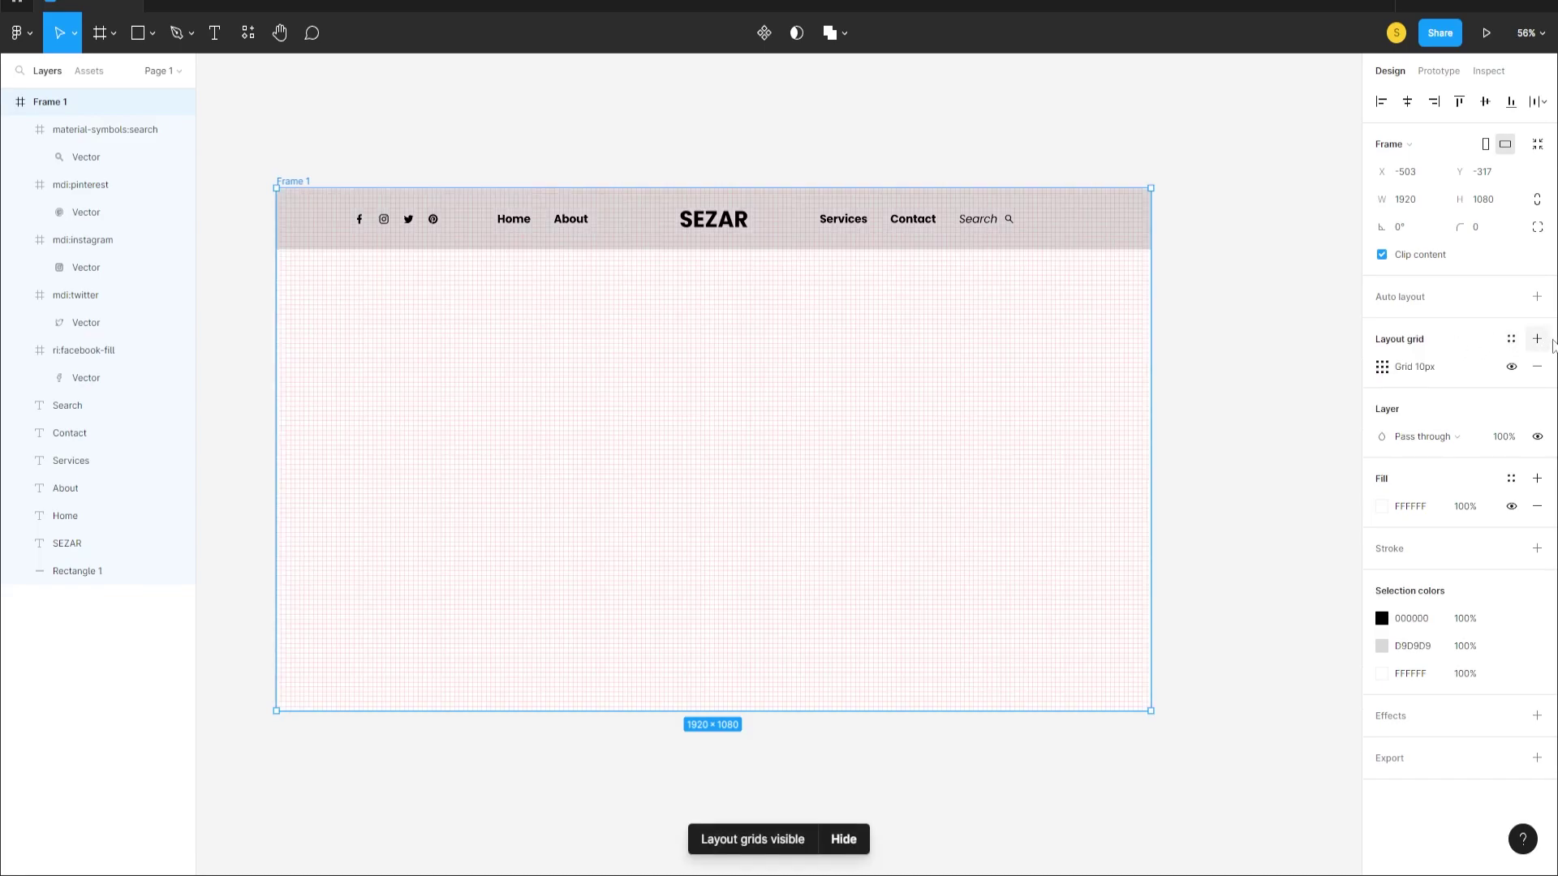
{"action": "left_click", "coordinate": [1382, 367]}
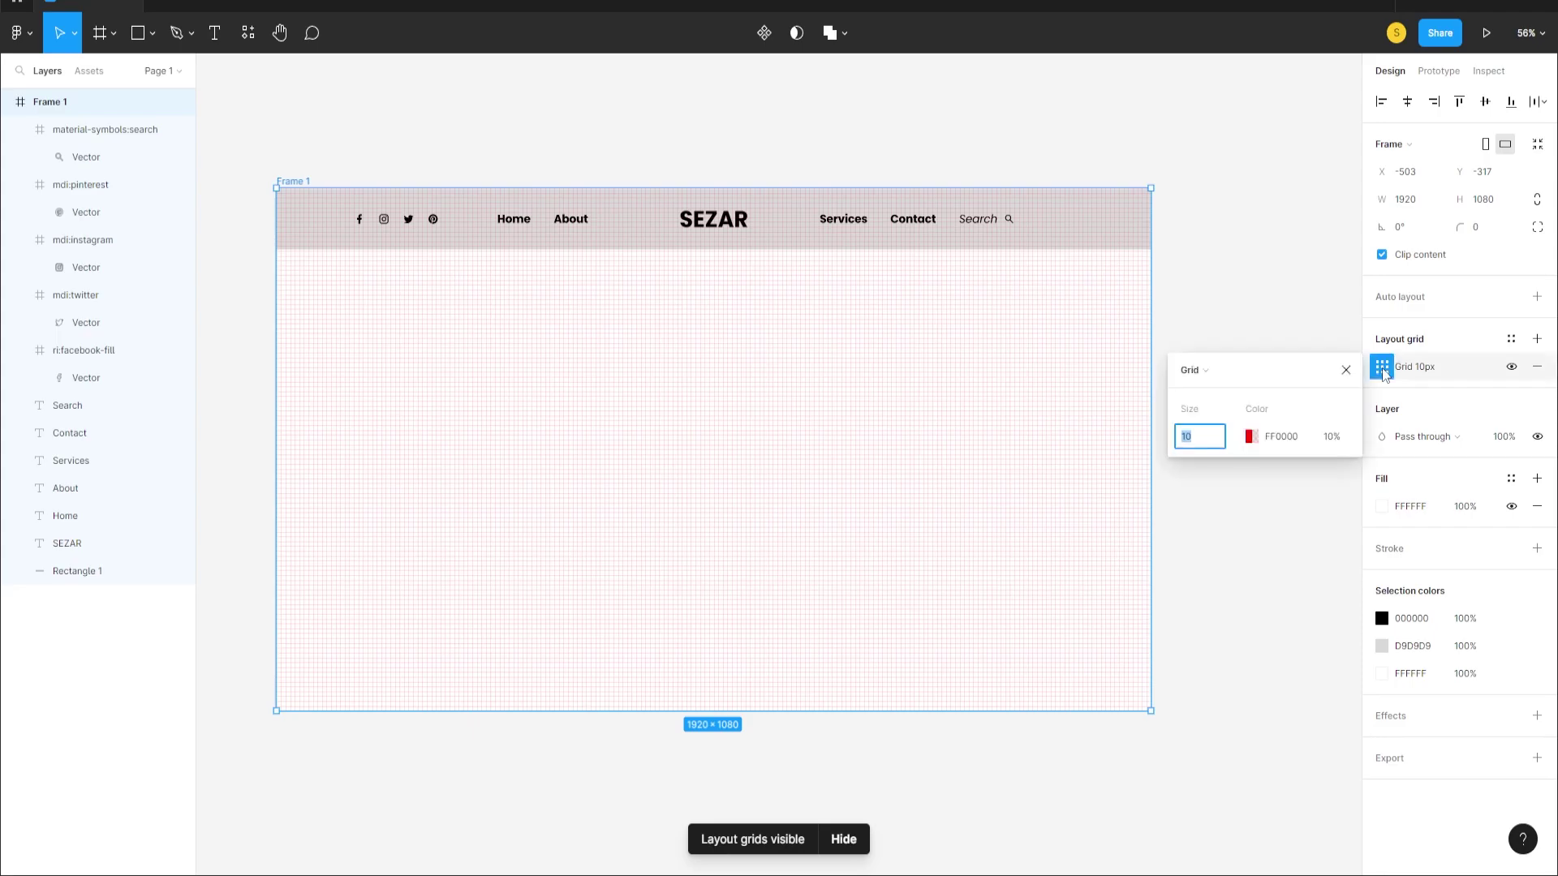
{"action": "left_click", "coordinate": [1192, 370]}
{"action": "left_click", "coordinate": [1211, 389]}
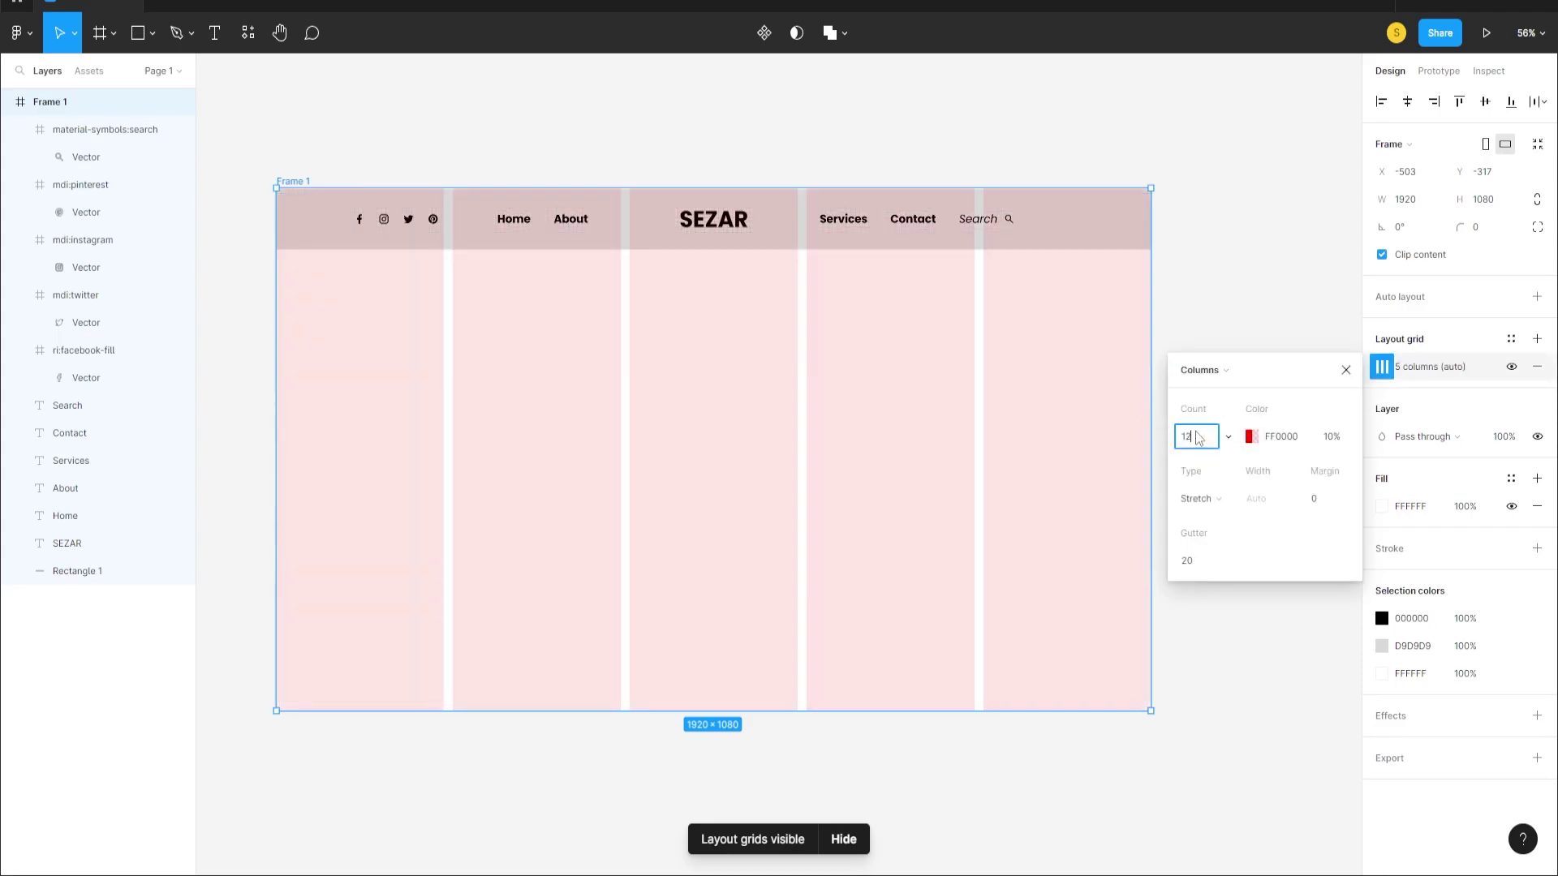
- Set the frame's column grid to a count of 12 with a margin of 50
{"action": "key", "text": "Return"}
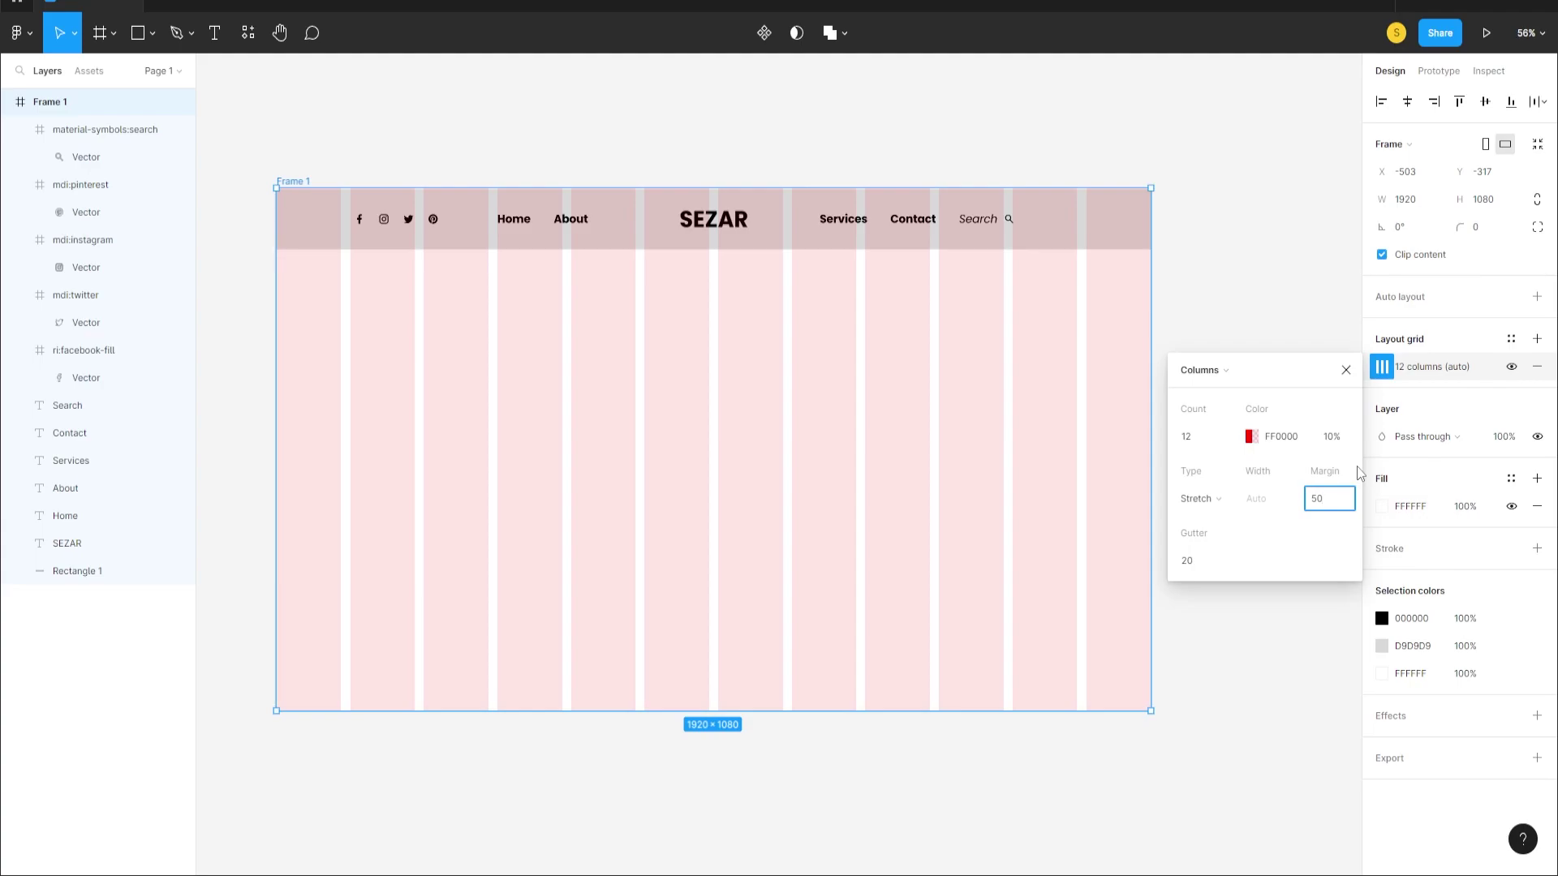
{"action": "type", "text": "50"}
{"action": "key", "text": "Return"}
{"action": "left_click", "coordinate": [917, 783]}
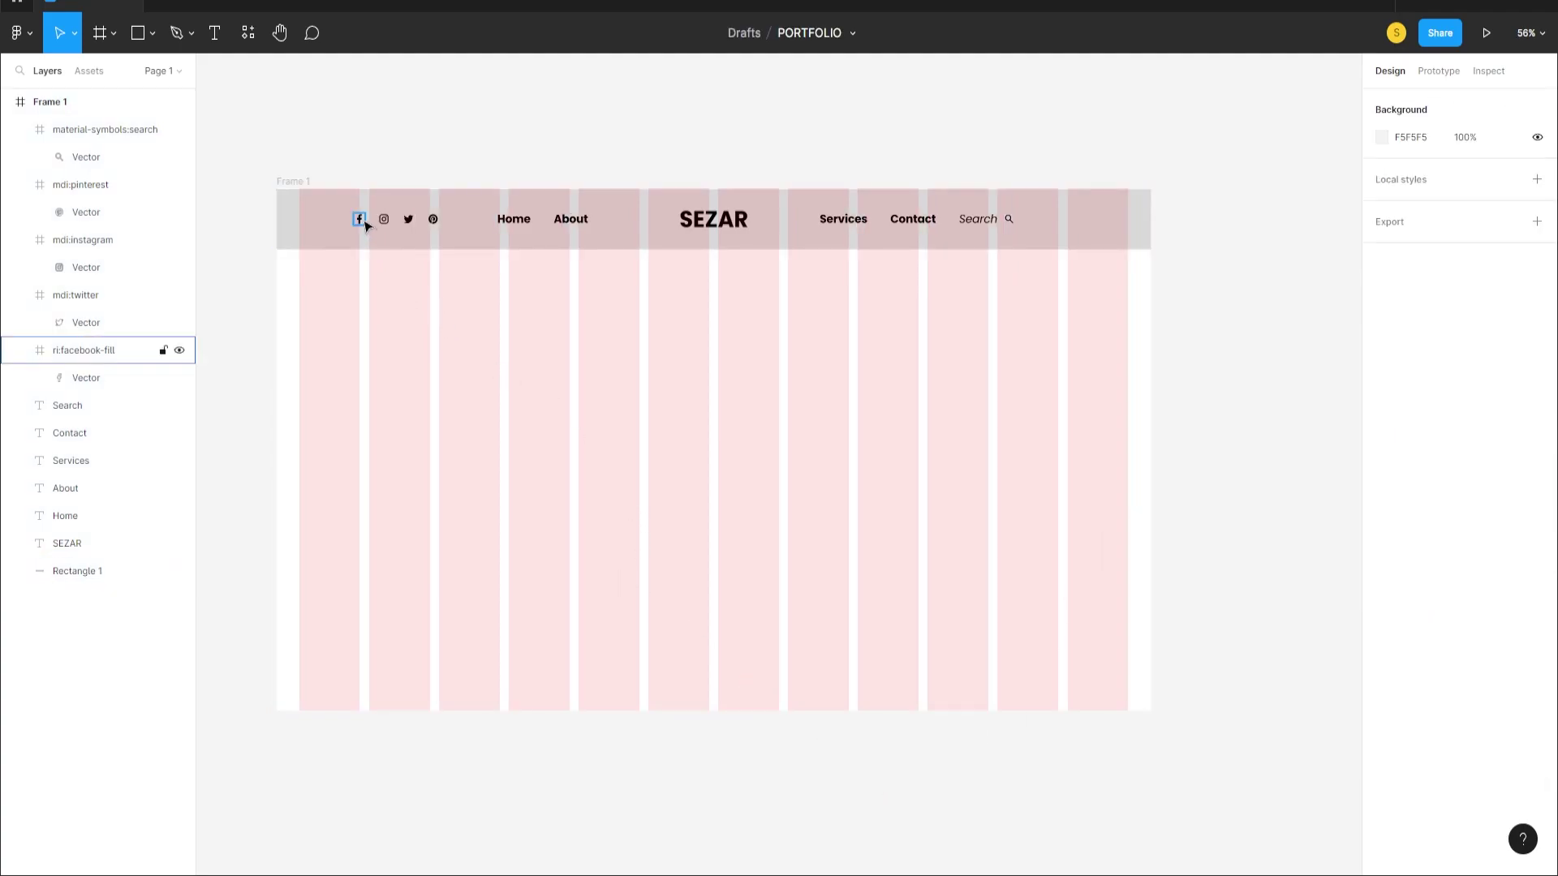
- Group the Facebook, Instagram, Twitter and Pinterest icons in the header
{"action": "left_click", "coordinate": [359, 219]}
{"action": "left_click", "coordinate": [384, 219], "text": "shift"}
{"action": "left_click", "coordinate": [410, 224], "text": "shift"}
{"action": "left_click", "coordinate": [434, 225], "text": "shift"}
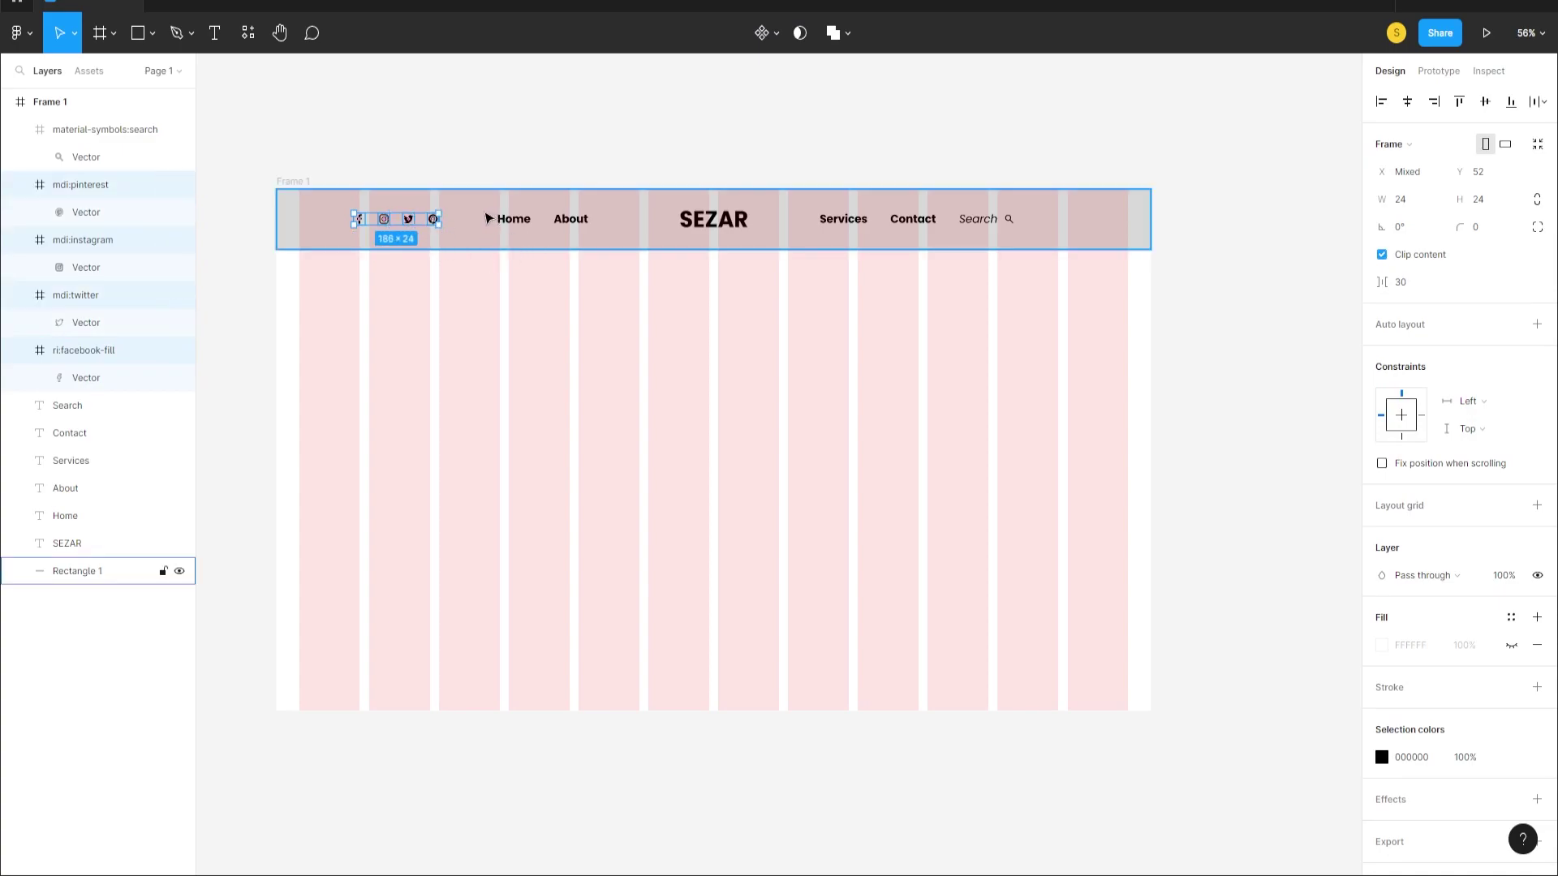
{"action": "key", "text": "ctrl+g"}
- Rename the new icon group as "Social Media Icons"
{"action": "scroll", "coordinate": [367, 220], "scroll_direction": "up", "scroll_amount": 5}
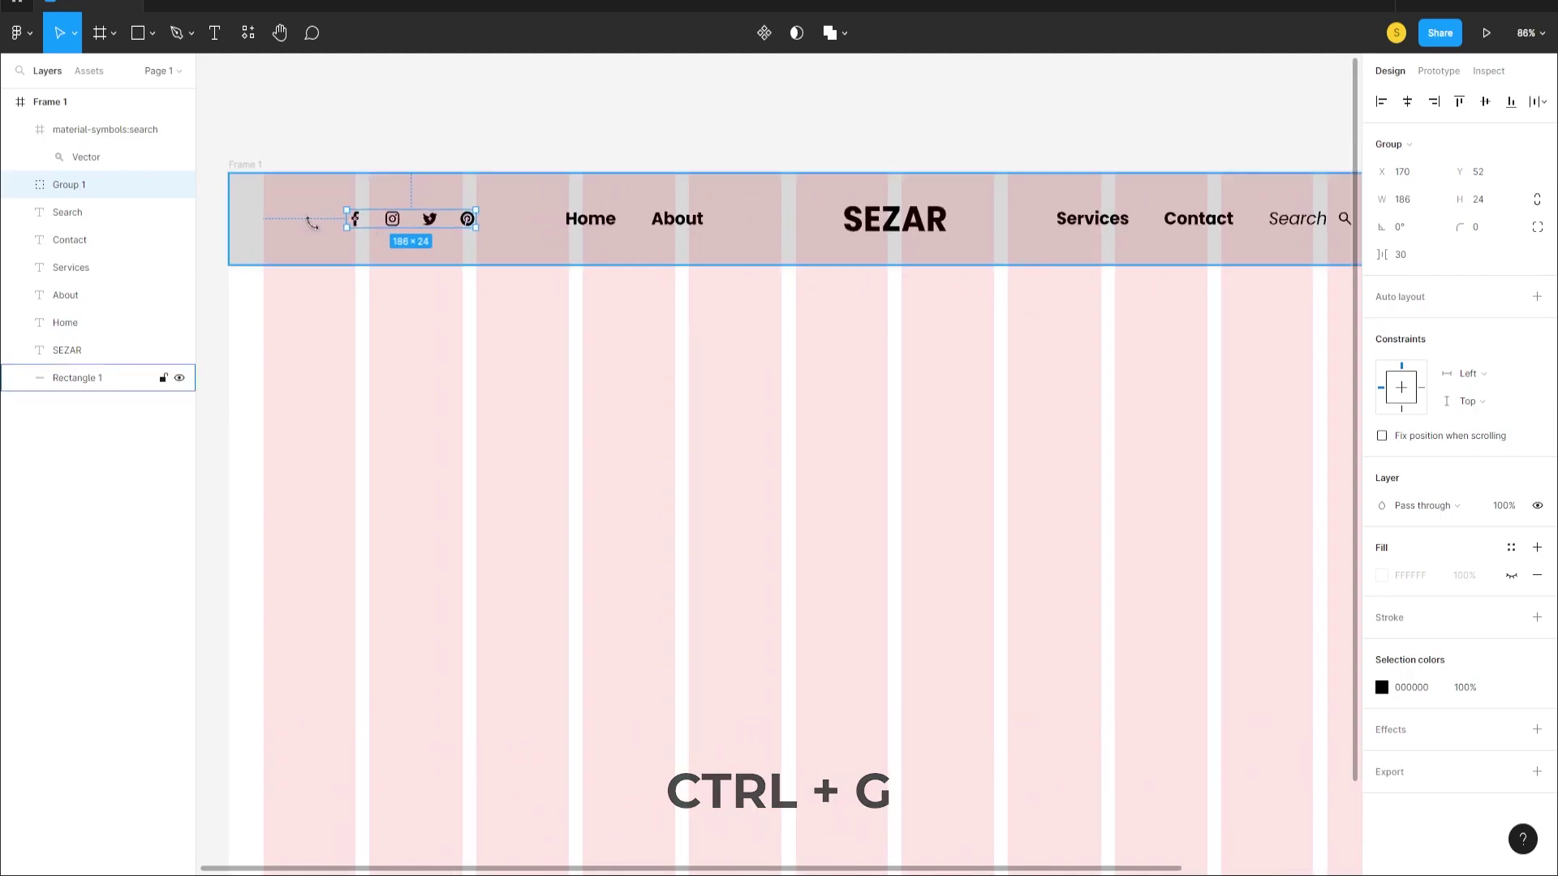
{"action": "double_click", "coordinate": [140, 188]}
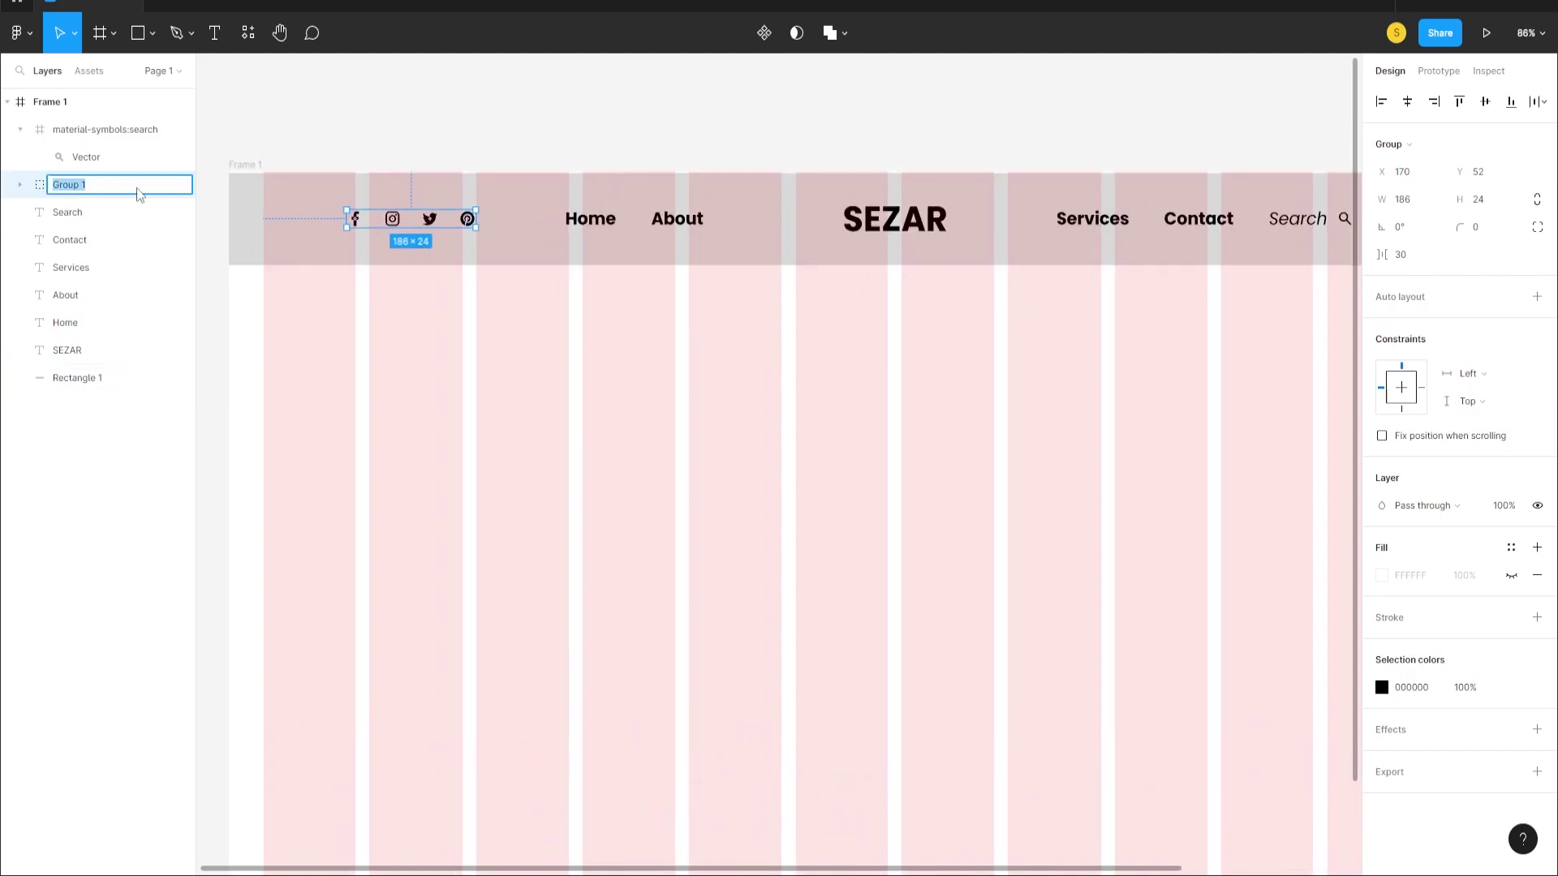
{"action": "type", "text": "Social Media Icons"}
{"action": "key", "text": "Return"}
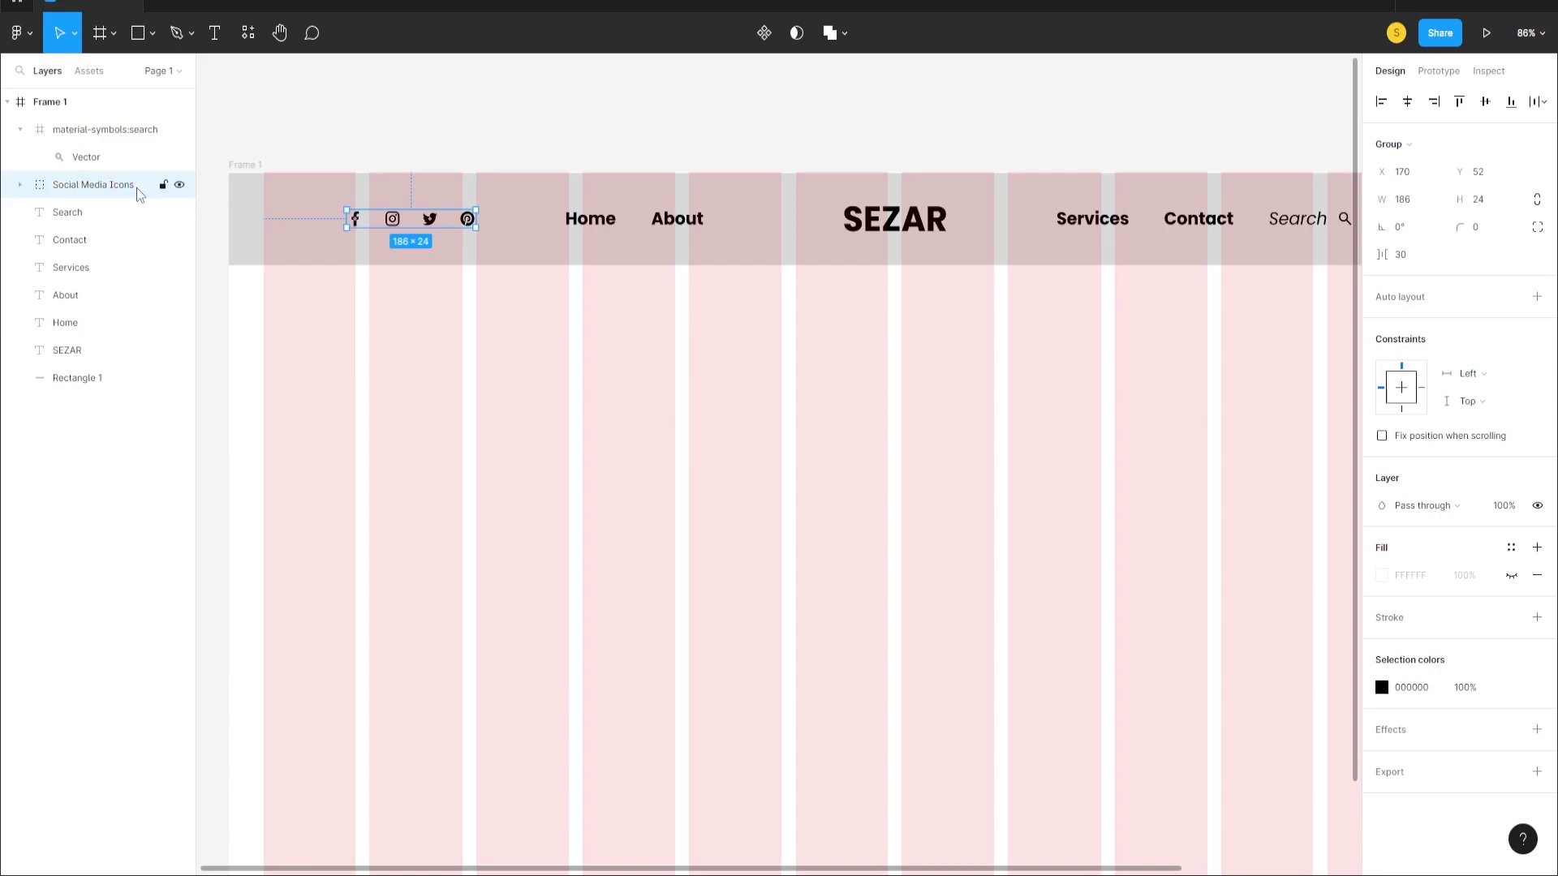
- Move the Social Media Icons group right so its left edge lines up with the start of the second grid column
{"action": "left_click", "coordinate": [121, 377]}
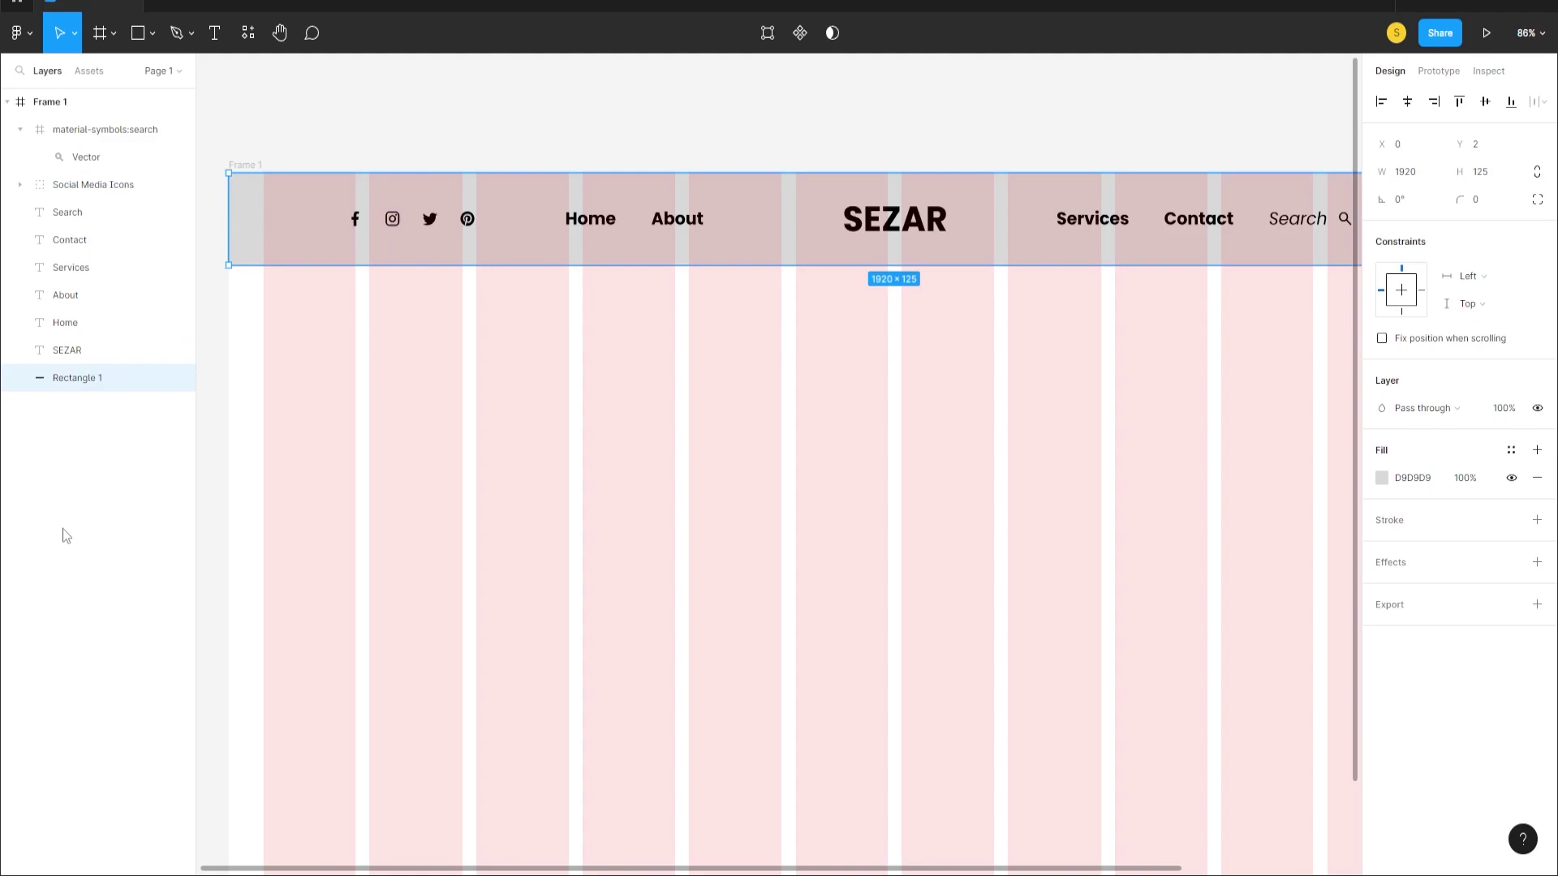
{"action": "left_click_drag", "start_coordinate": [331, 504], "coordinate": [569, 445]}
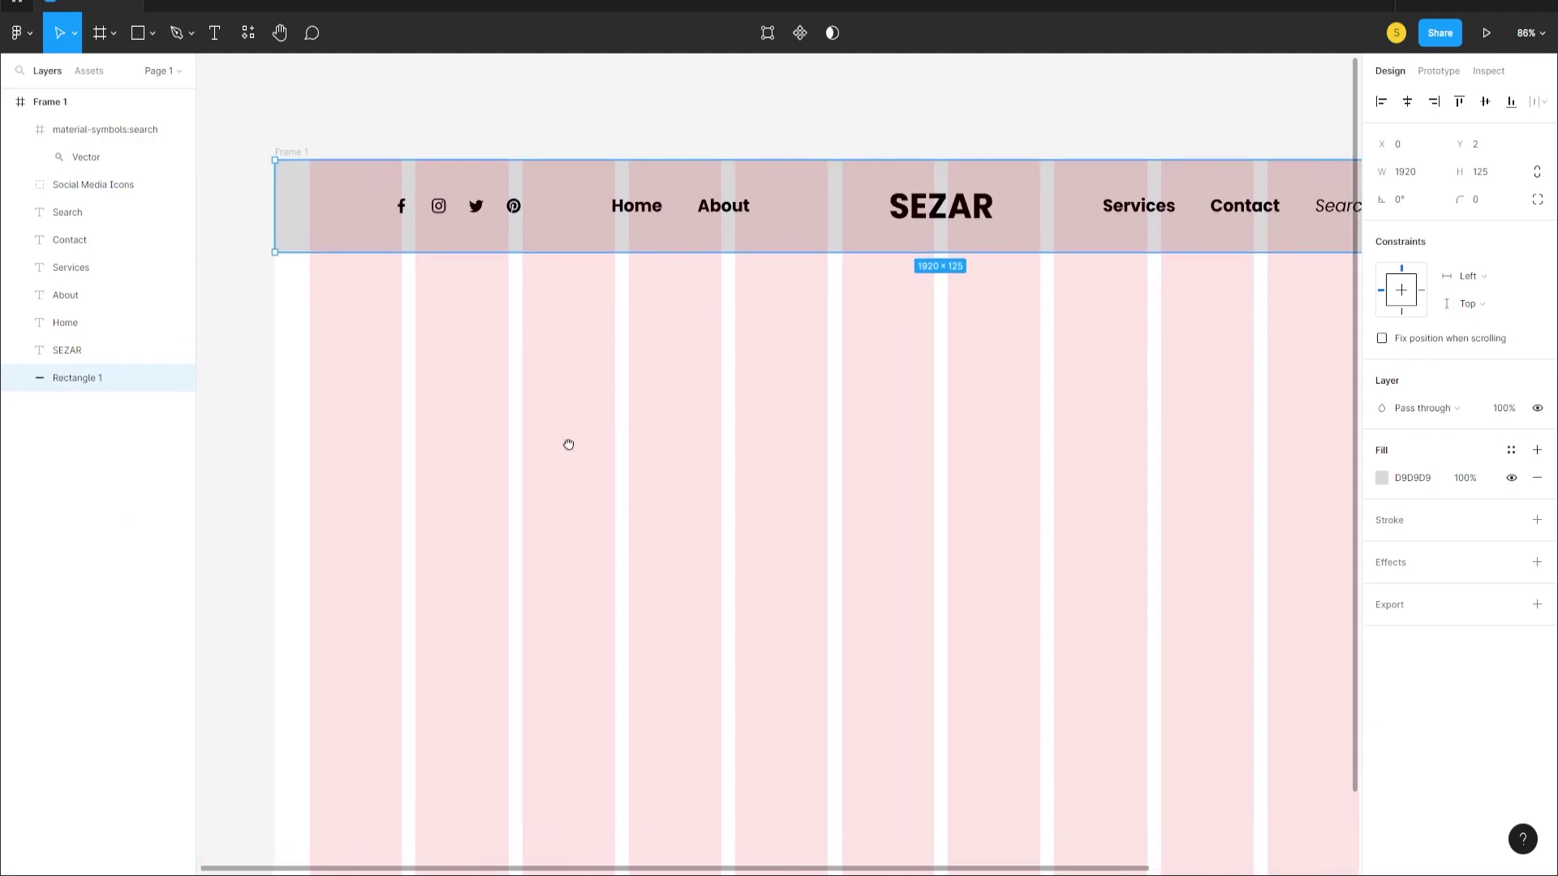
{"action": "scroll", "coordinate": [762, 333], "scroll_direction": "down", "scroll_amount": 3}
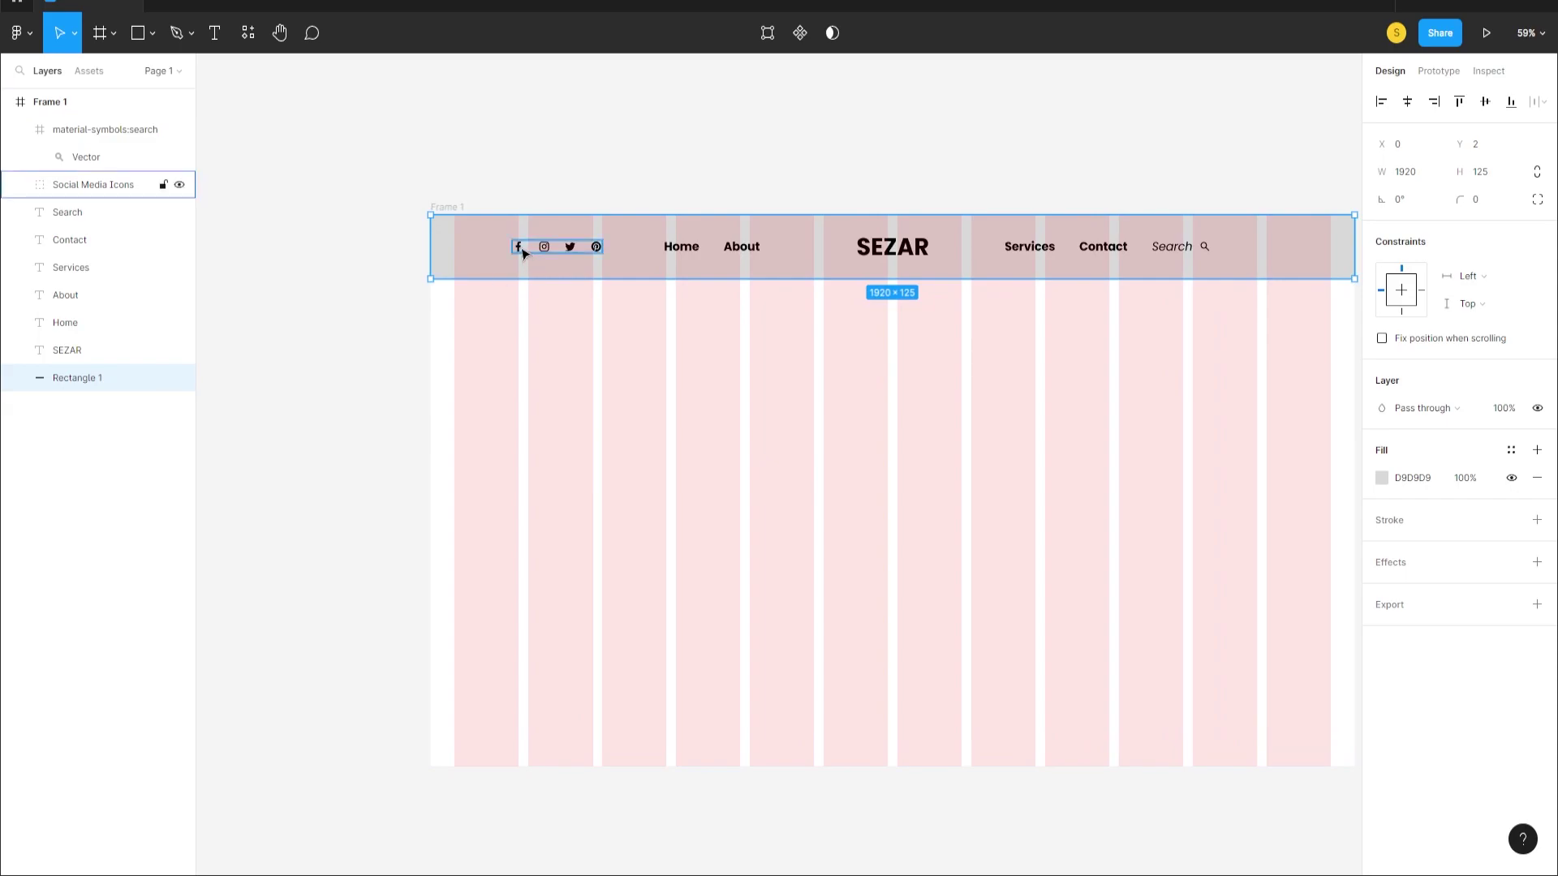
{"action": "left_click", "coordinate": [523, 254]}
{"action": "left_click_drag", "start_coordinate": [598, 253], "coordinate": [612, 252]}
{"action": "scroll", "coordinate": [541, 254], "scroll_direction": "up", "scroll_amount": 5}
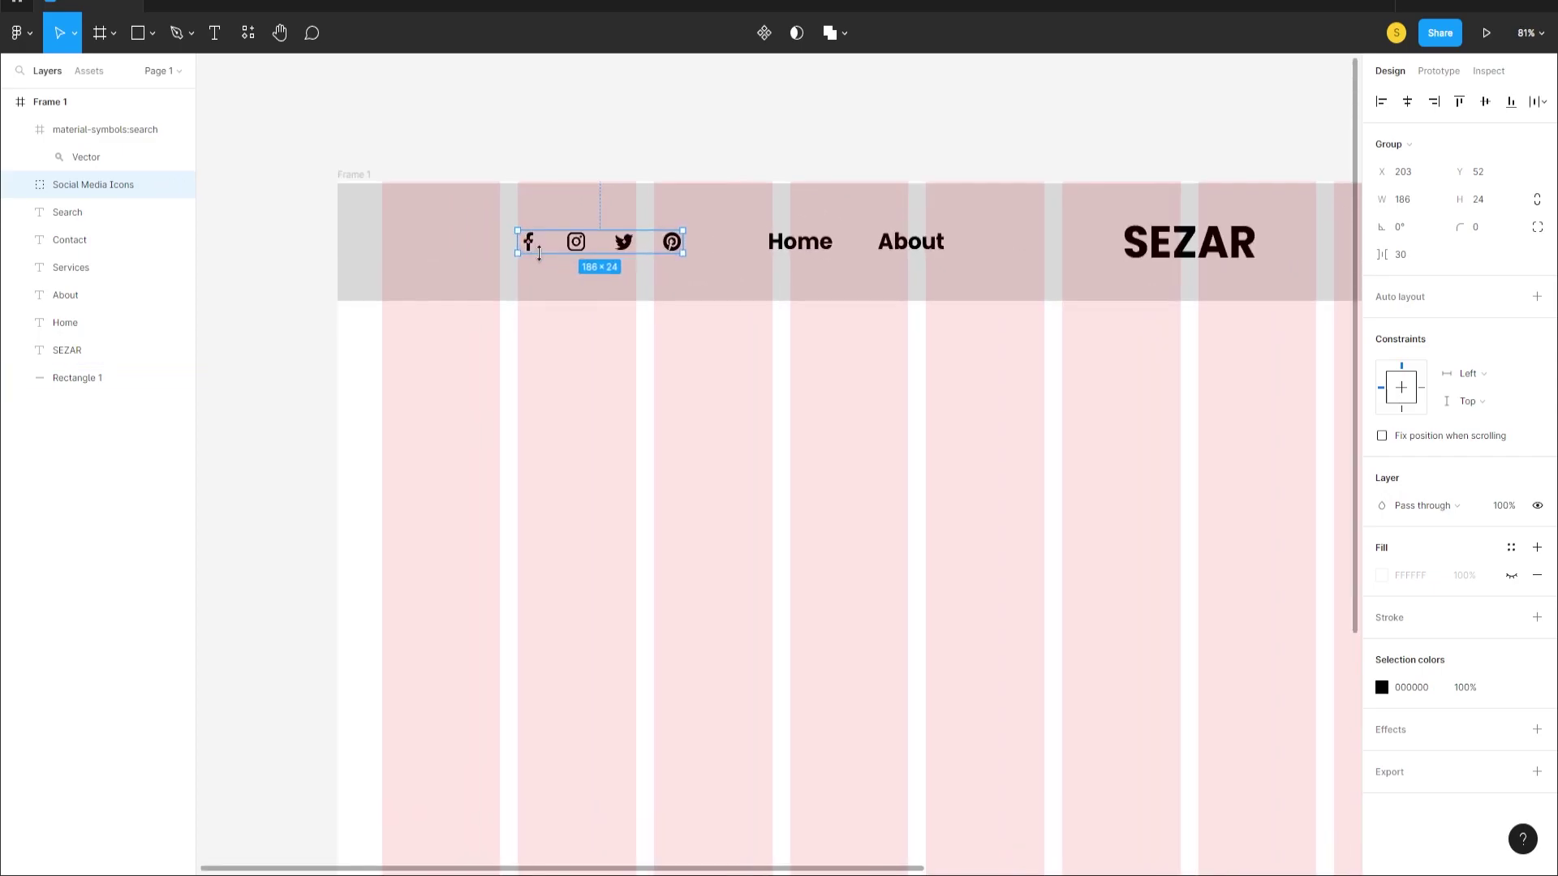
{"action": "key", "text": "Left"}
{"action": "key", "text": "Left"}
{"action": "key", "text": "Left"}
{"action": "key", "text": "Left"}
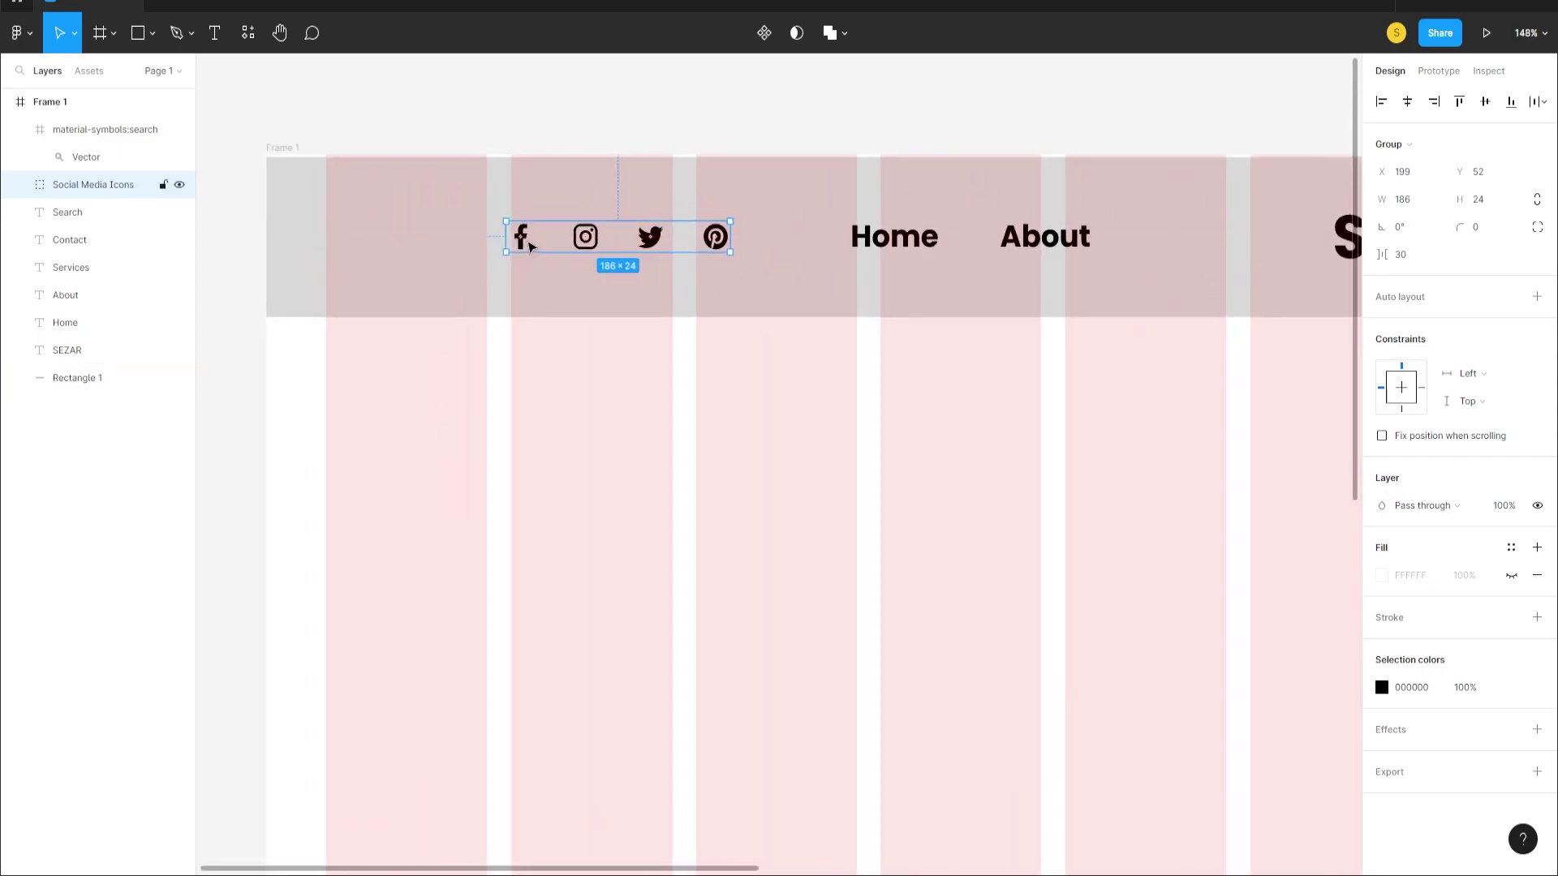
{"action": "left_click_drag", "start_coordinate": [522, 247], "coordinate": [528, 247]}
{"action": "scroll", "coordinate": [568, 251], "scroll_direction": "down", "scroll_amount": 6}
{"action": "left_click", "coordinate": [642, 394]}
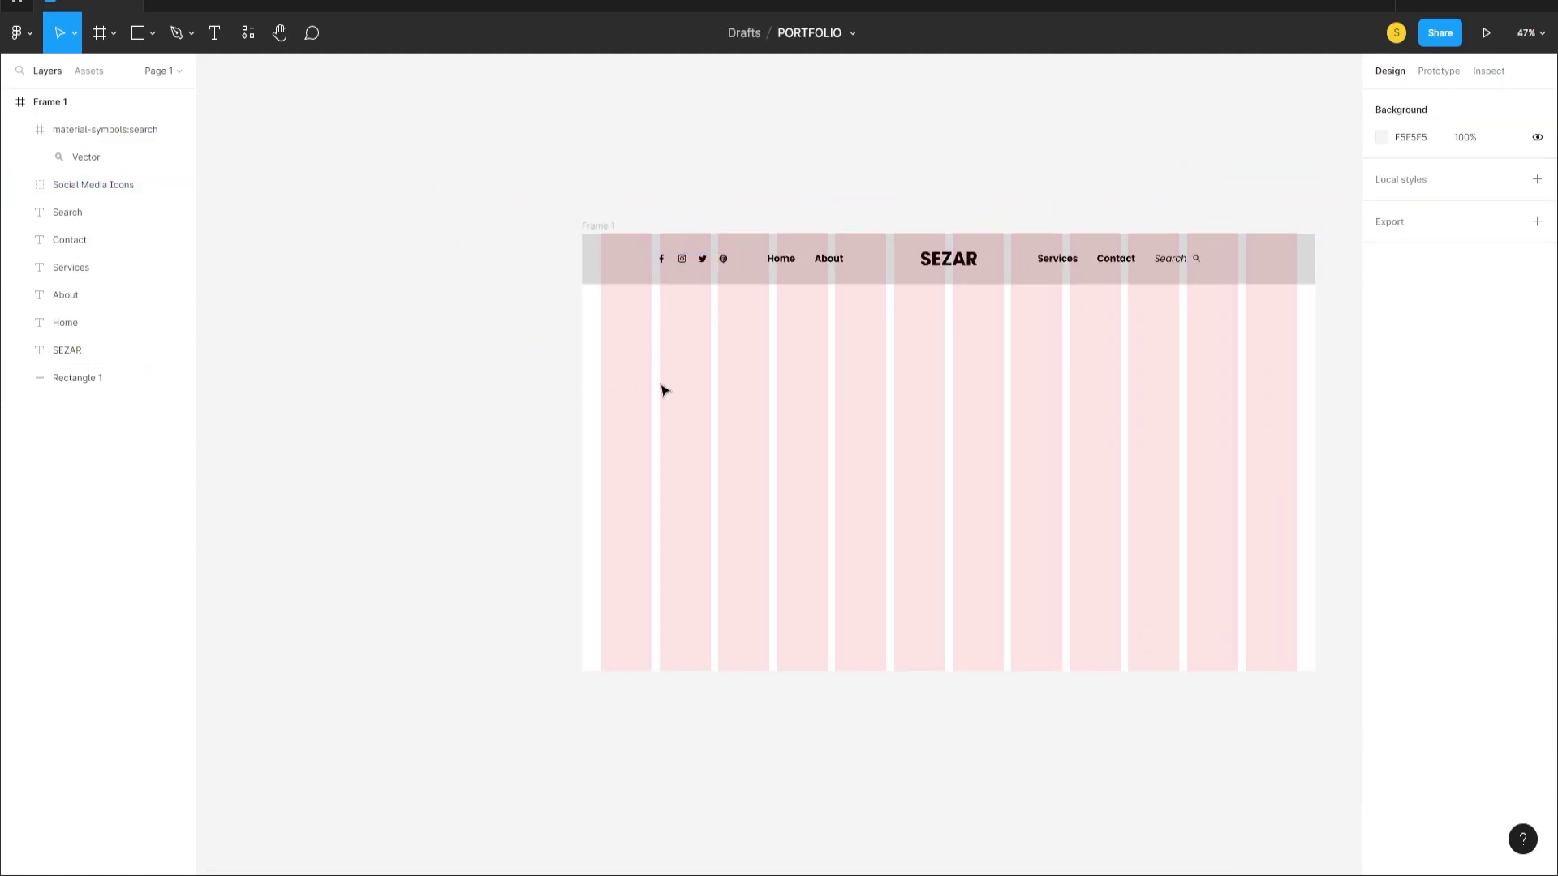
- Move the Services, Contact and Search texts and the search icon right together so they end at the eleventh grid column's right edge
{"action": "left_click_drag", "start_coordinate": [882, 347], "coordinate": [494, 362]}
{"action": "left_click", "coordinate": [663, 282]}
{"action": "left_click", "coordinate": [728, 284], "text": "shift"}
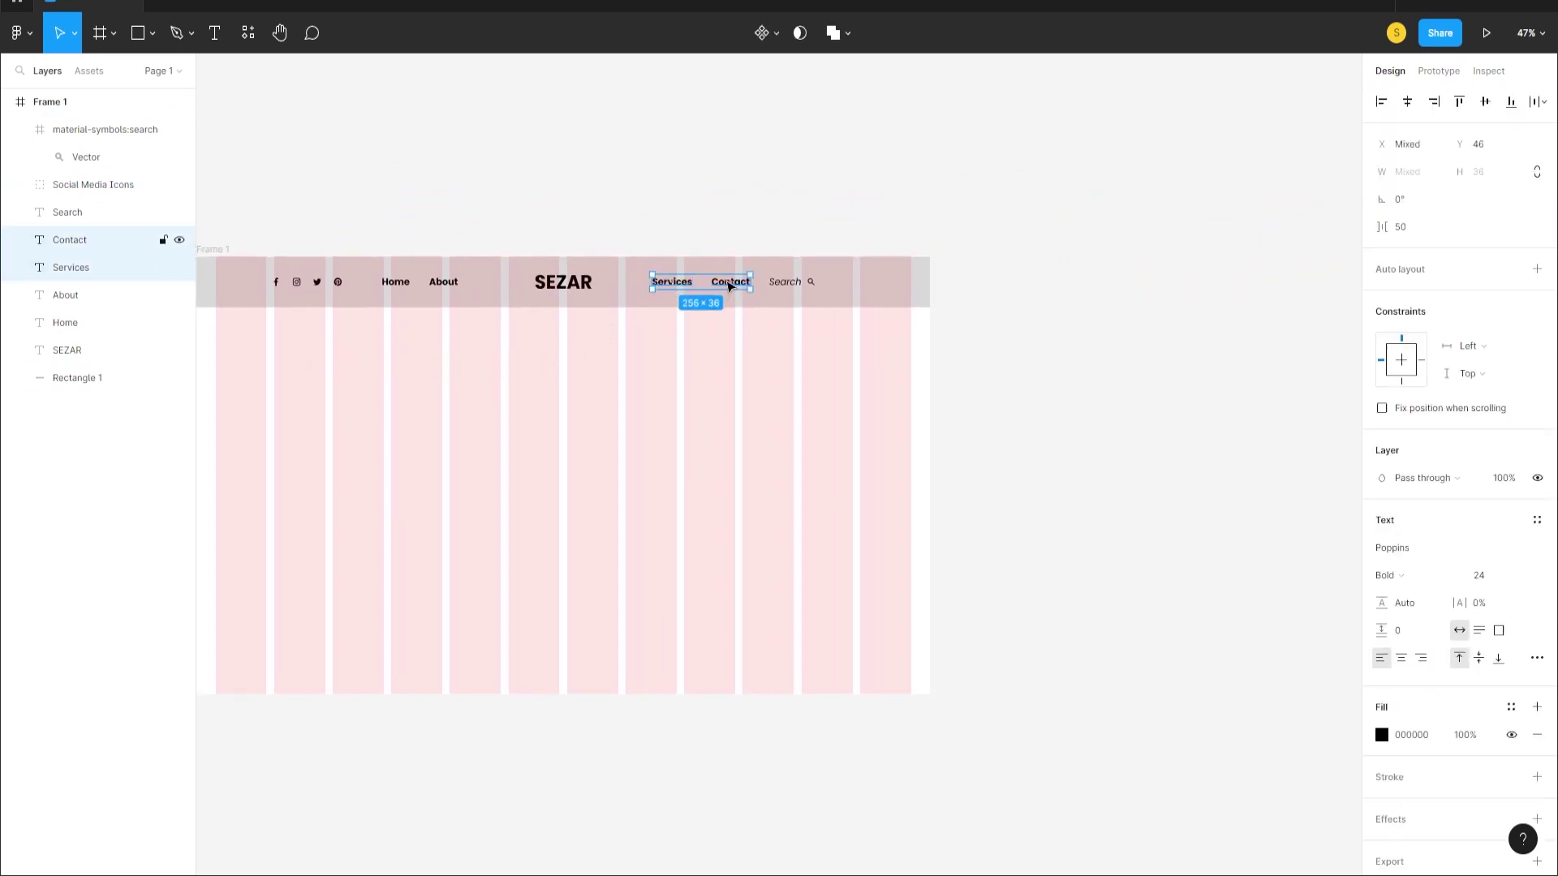
{"action": "left_click", "coordinate": [784, 283], "text": "shift"}
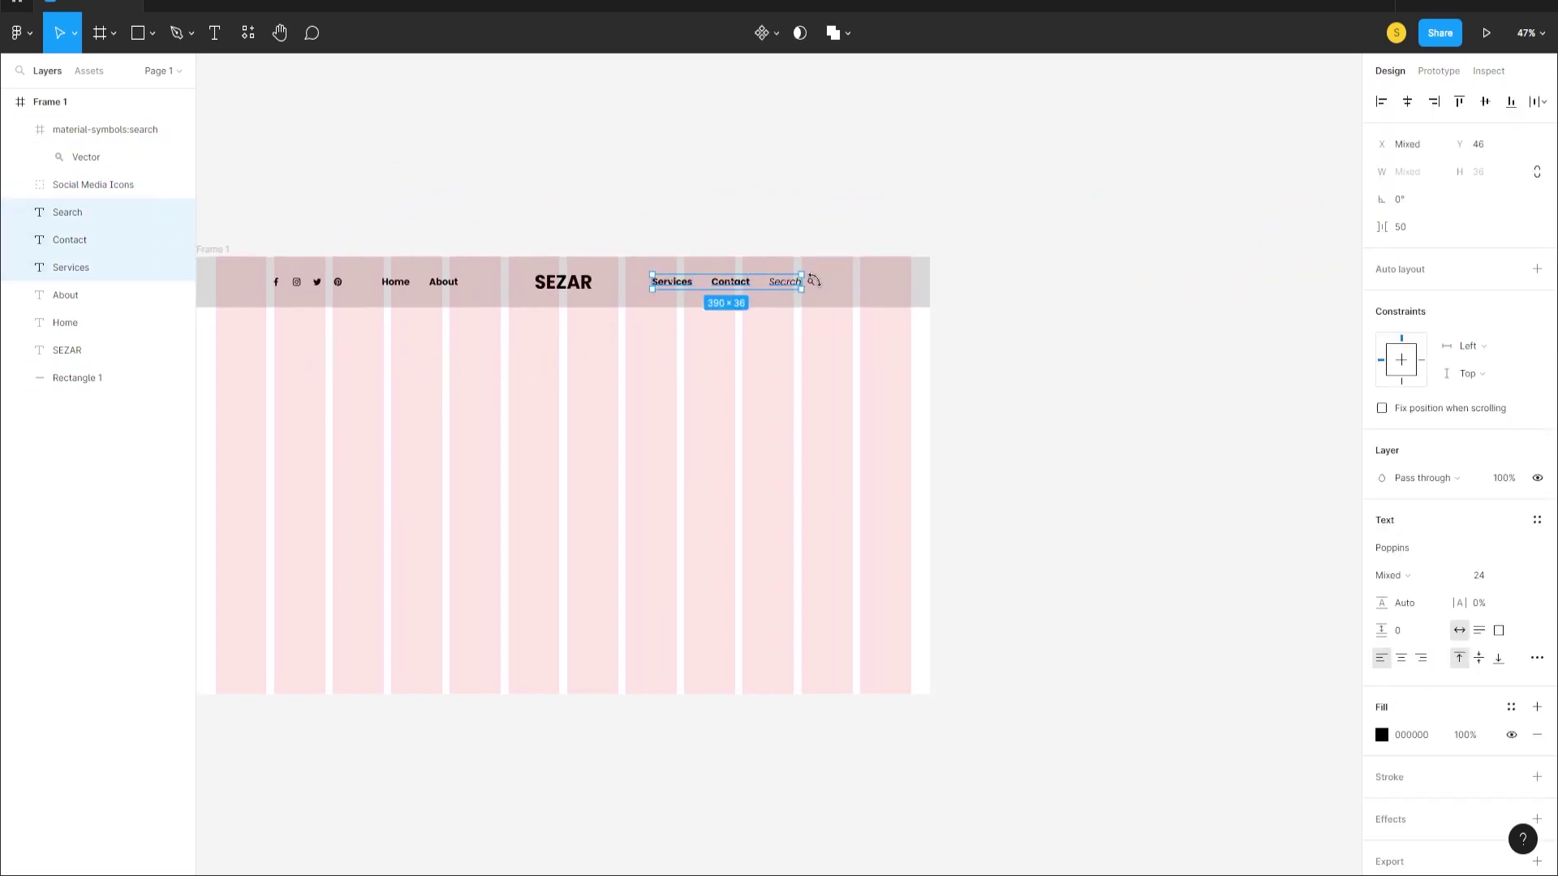
{"action": "left_click", "coordinate": [811, 281], "text": "shift"}
{"action": "scroll", "coordinate": [815, 288], "scroll_direction": "up", "scroll_amount": 1}
{"action": "scroll", "coordinate": [819, 292], "scroll_direction": "up", "scroll_amount": 5}
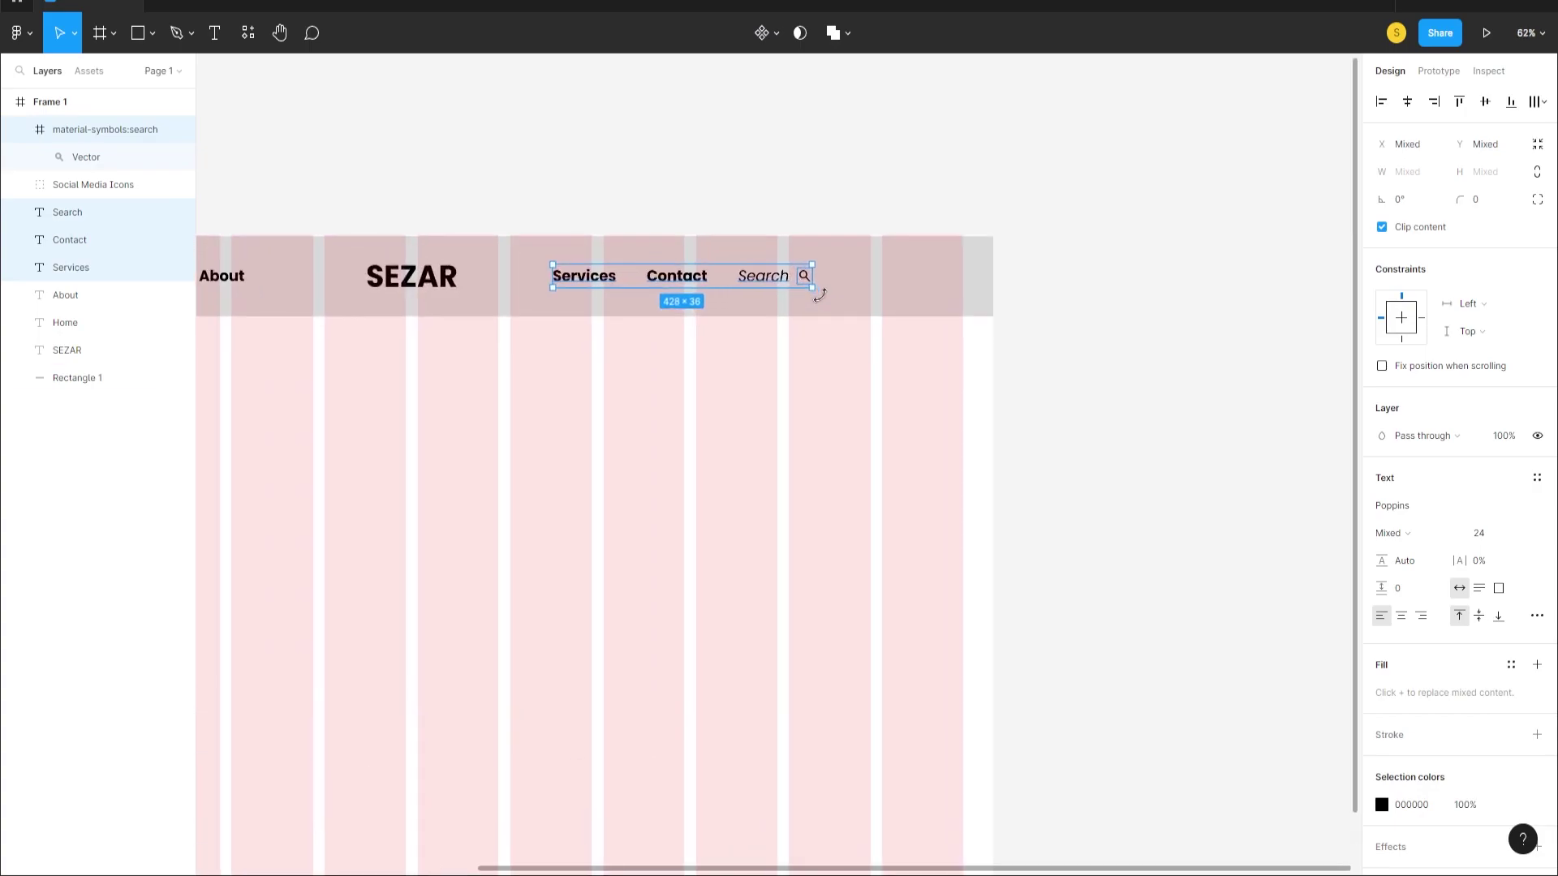
{"action": "left_click_drag", "start_coordinate": [678, 281], "coordinate": [745, 281]}
{"action": "scroll", "coordinate": [680, 227], "scroll_direction": "down", "scroll_amount": 4}
{"action": "left_click", "coordinate": [612, 209]}
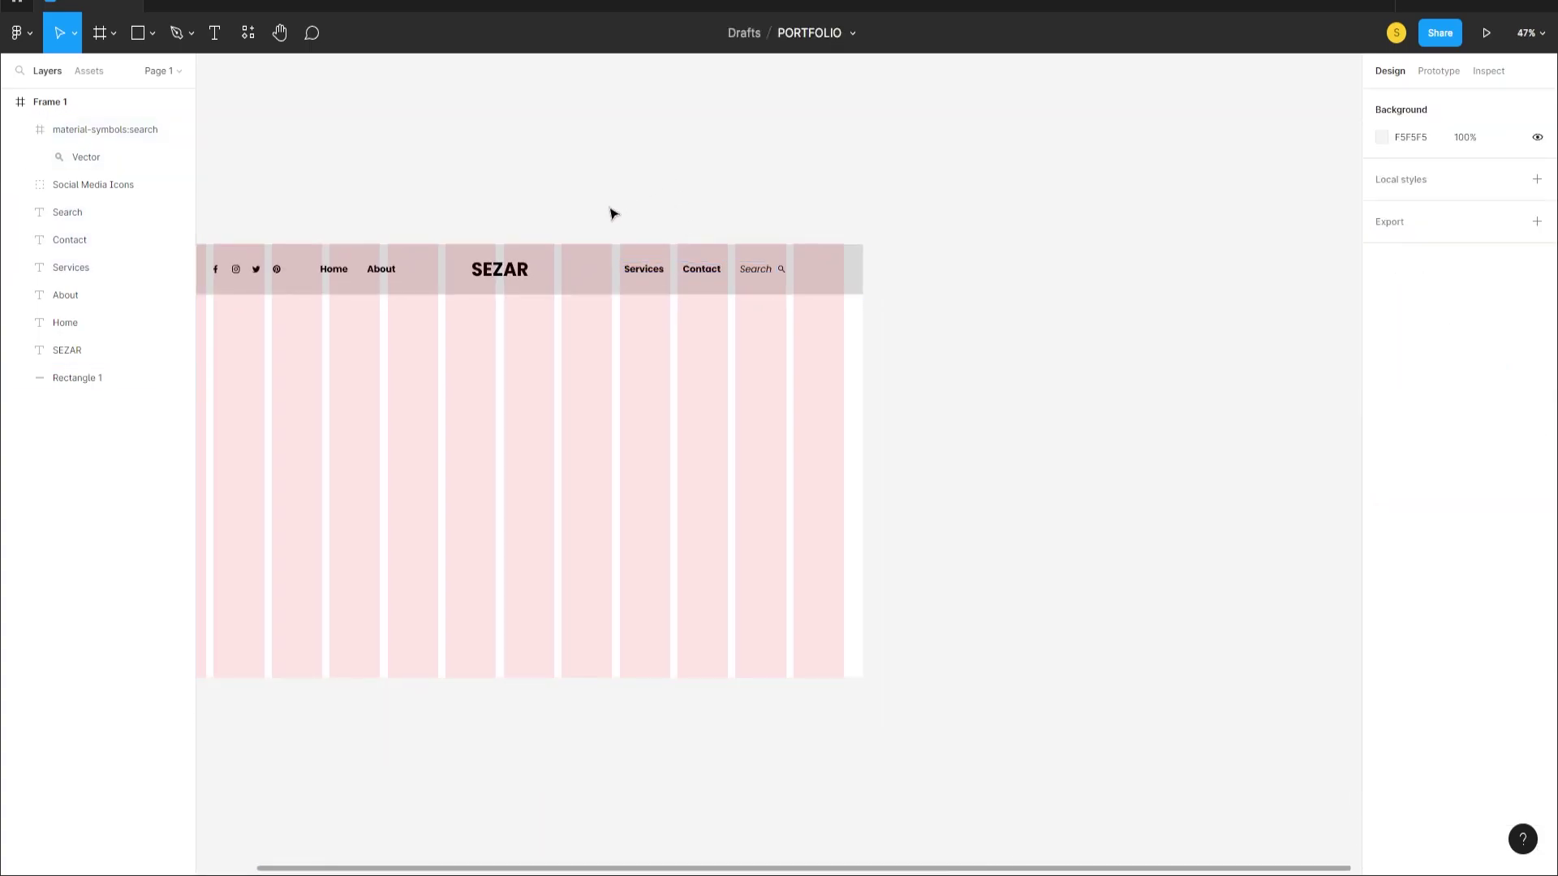
- Hide Frame 1's 12-column layout grid
{"action": "scroll", "coordinate": [612, 207], "scroll_direction": "down", "scroll_amount": 3}
{"action": "left_click_drag", "start_coordinate": [671, 175], "coordinate": [777, 180]}
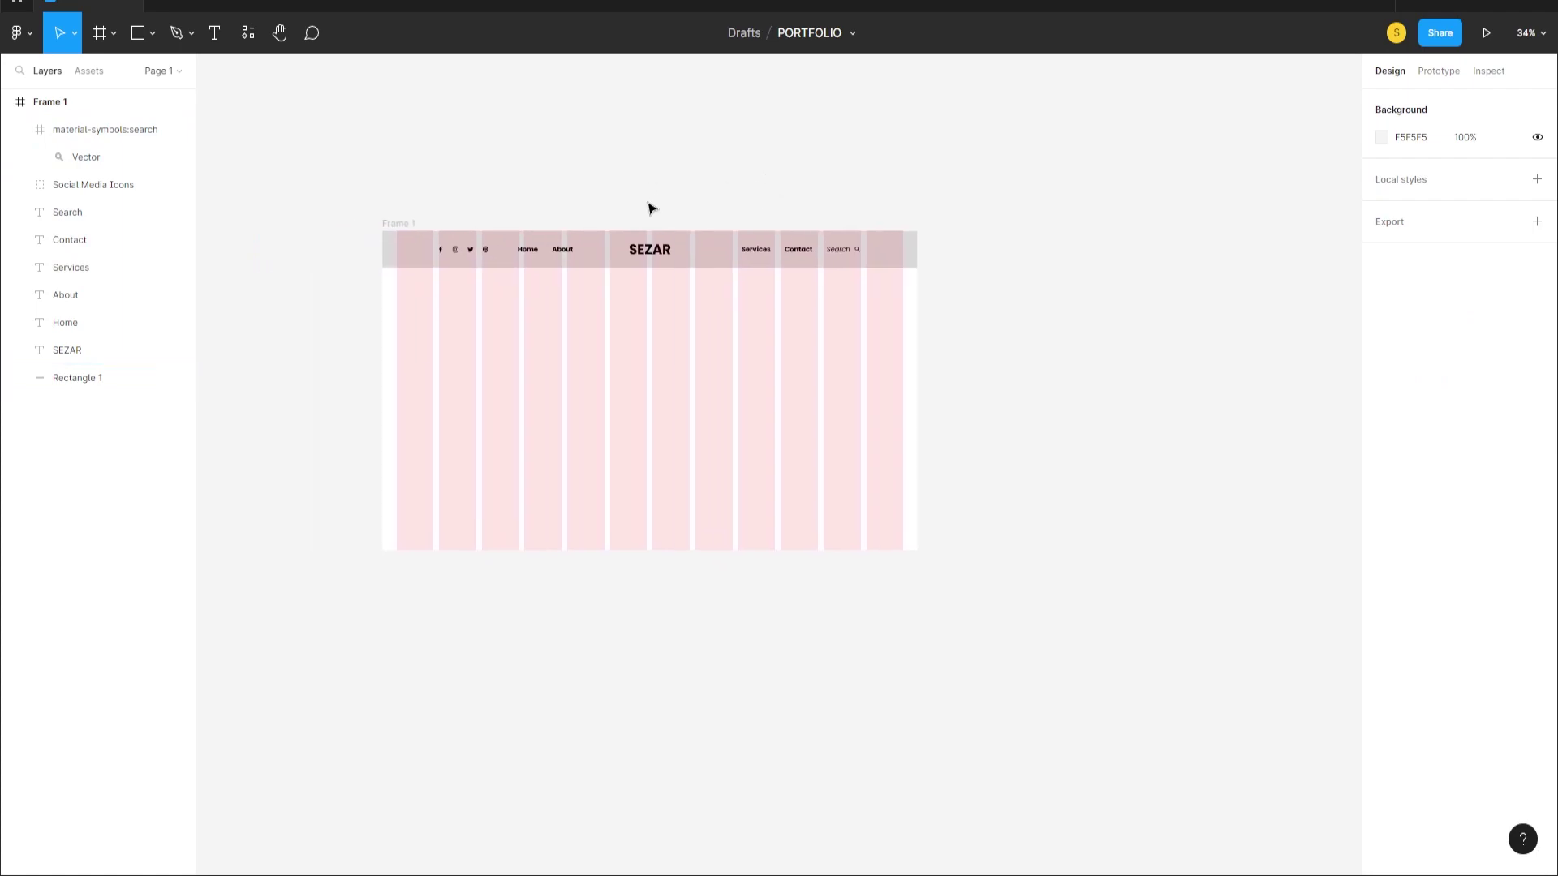
{"action": "scroll", "coordinate": [622, 183], "scroll_direction": "up", "scroll_amount": 5}
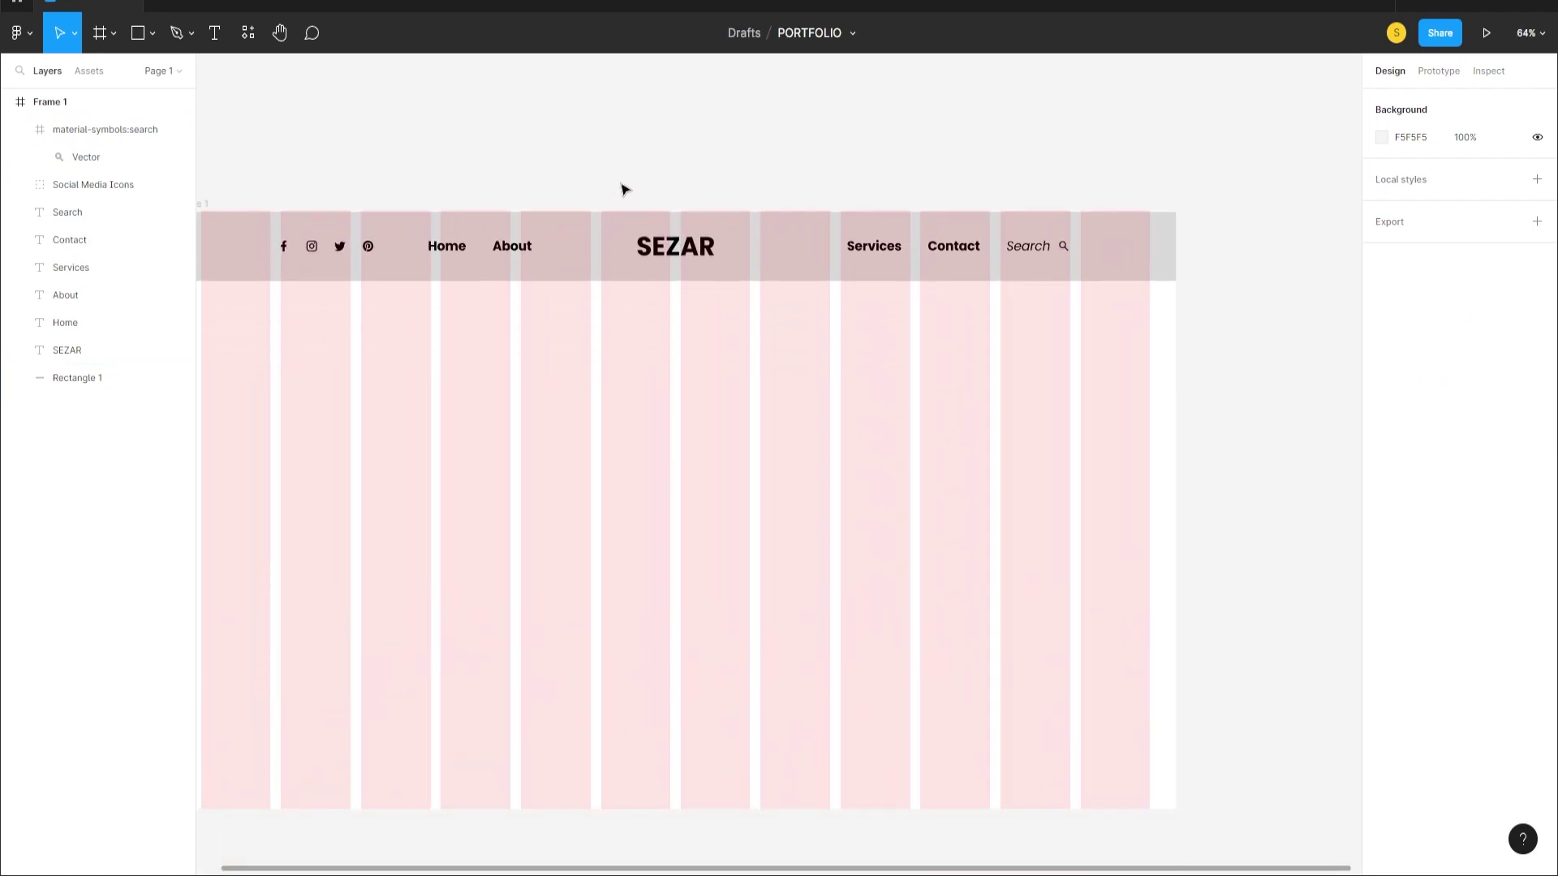
{"action": "scroll", "coordinate": [622, 189], "scroll_direction": "down", "scroll_amount": 1}
{"action": "scroll", "coordinate": [624, 169], "scroll_direction": "down", "scroll_amount": 1}
{"action": "left_click", "coordinate": [56, 102]}
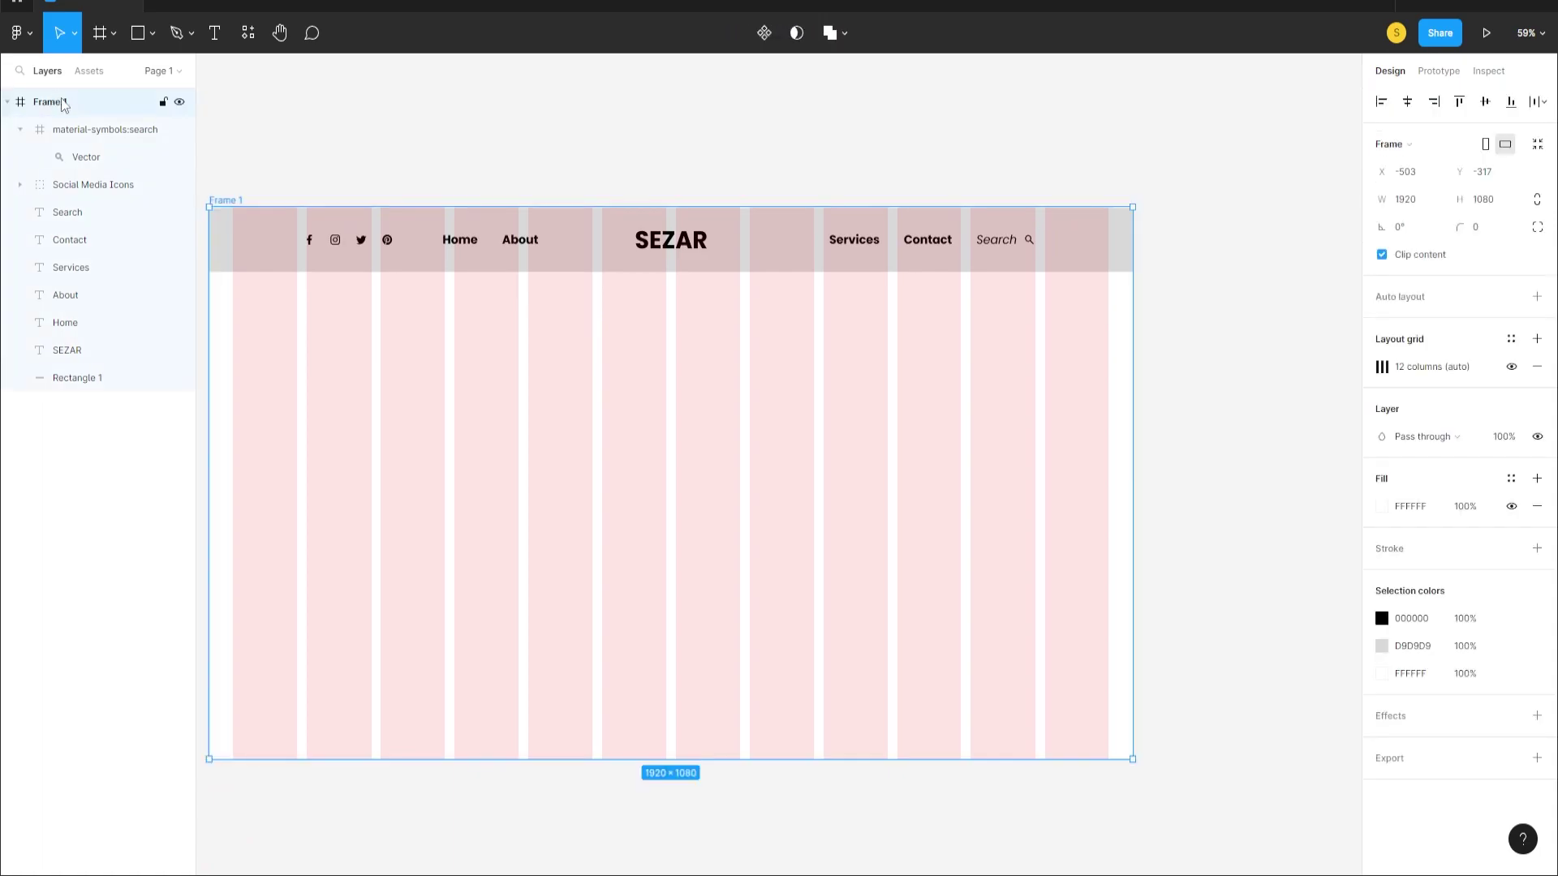
{"action": "left_click", "coordinate": [1511, 366]}
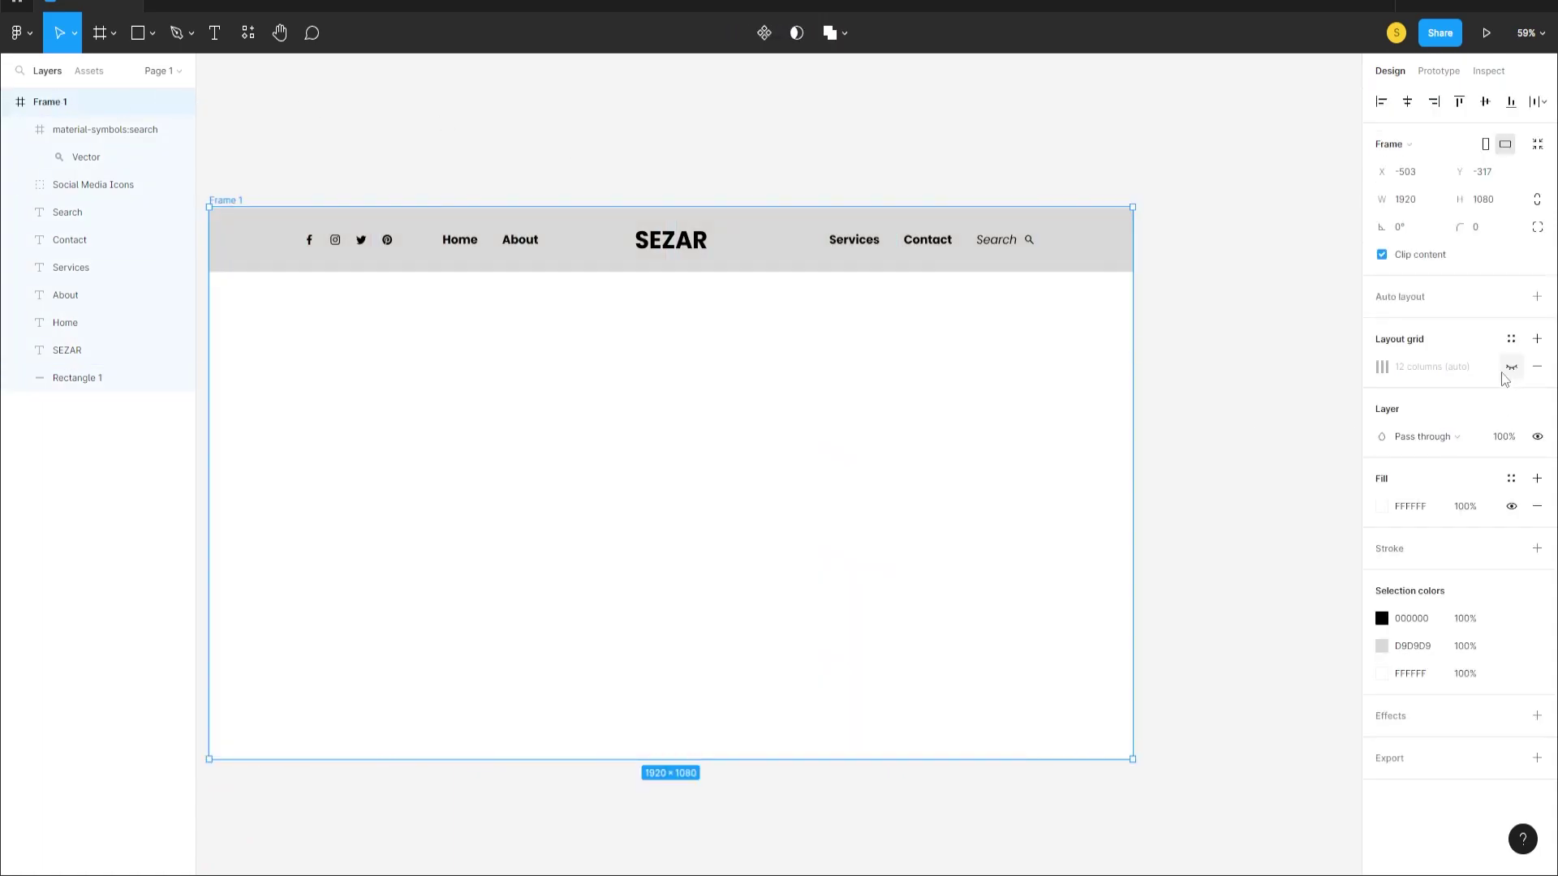
{"action": "left_click", "coordinate": [969, 445]}
- Set the header background rectangle's fill color to EDDDDA
{"action": "left_click", "coordinate": [761, 252]}
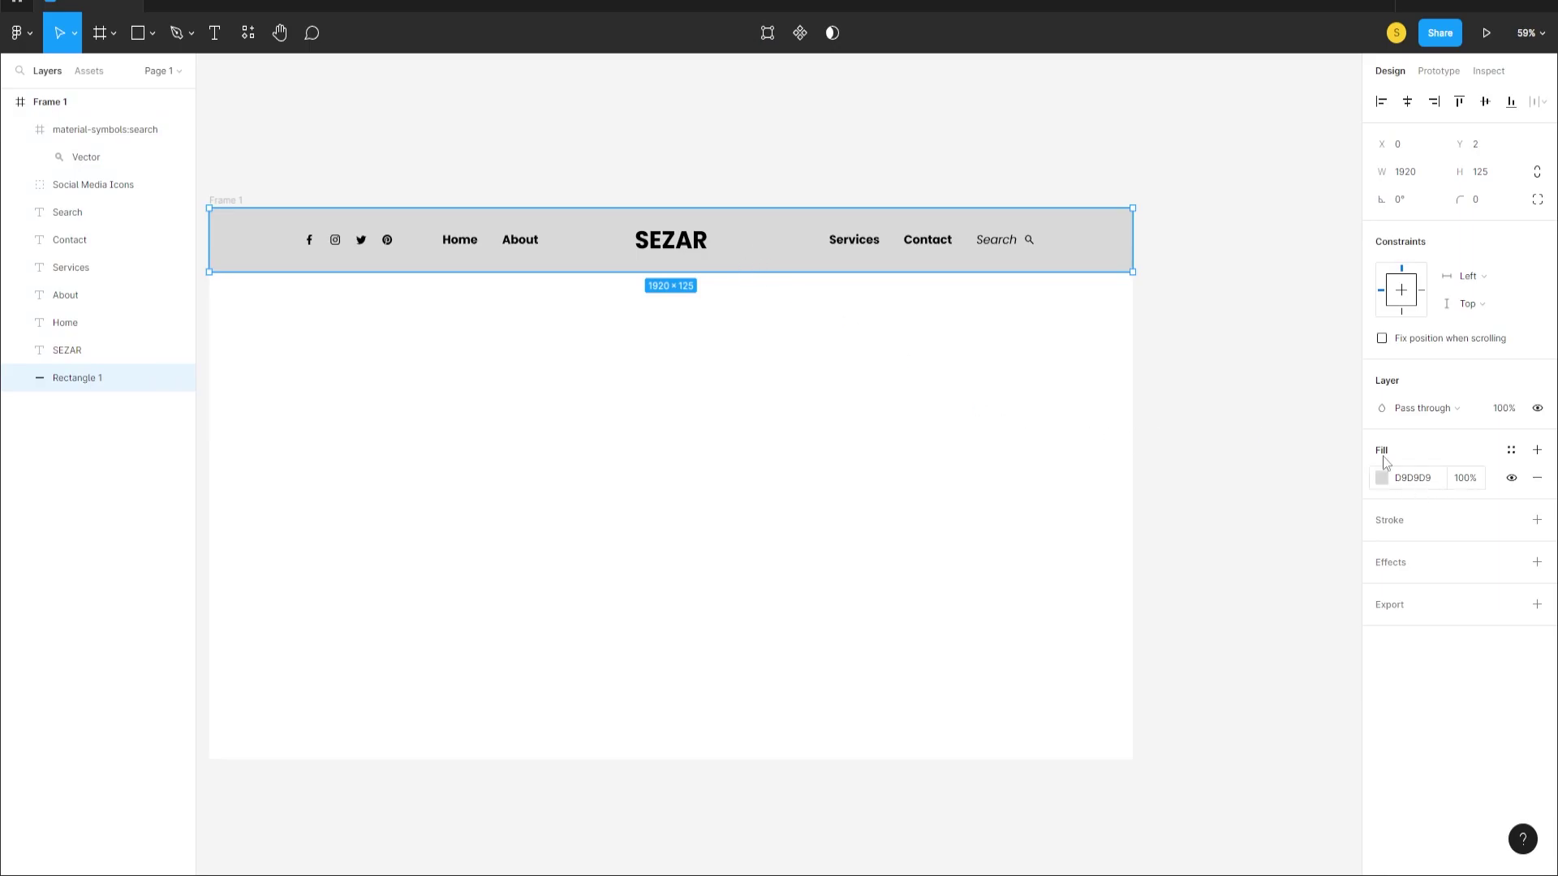
{"action": "left_click", "coordinate": [1383, 481]}
{"action": "type", "text": "EDDDDA"}
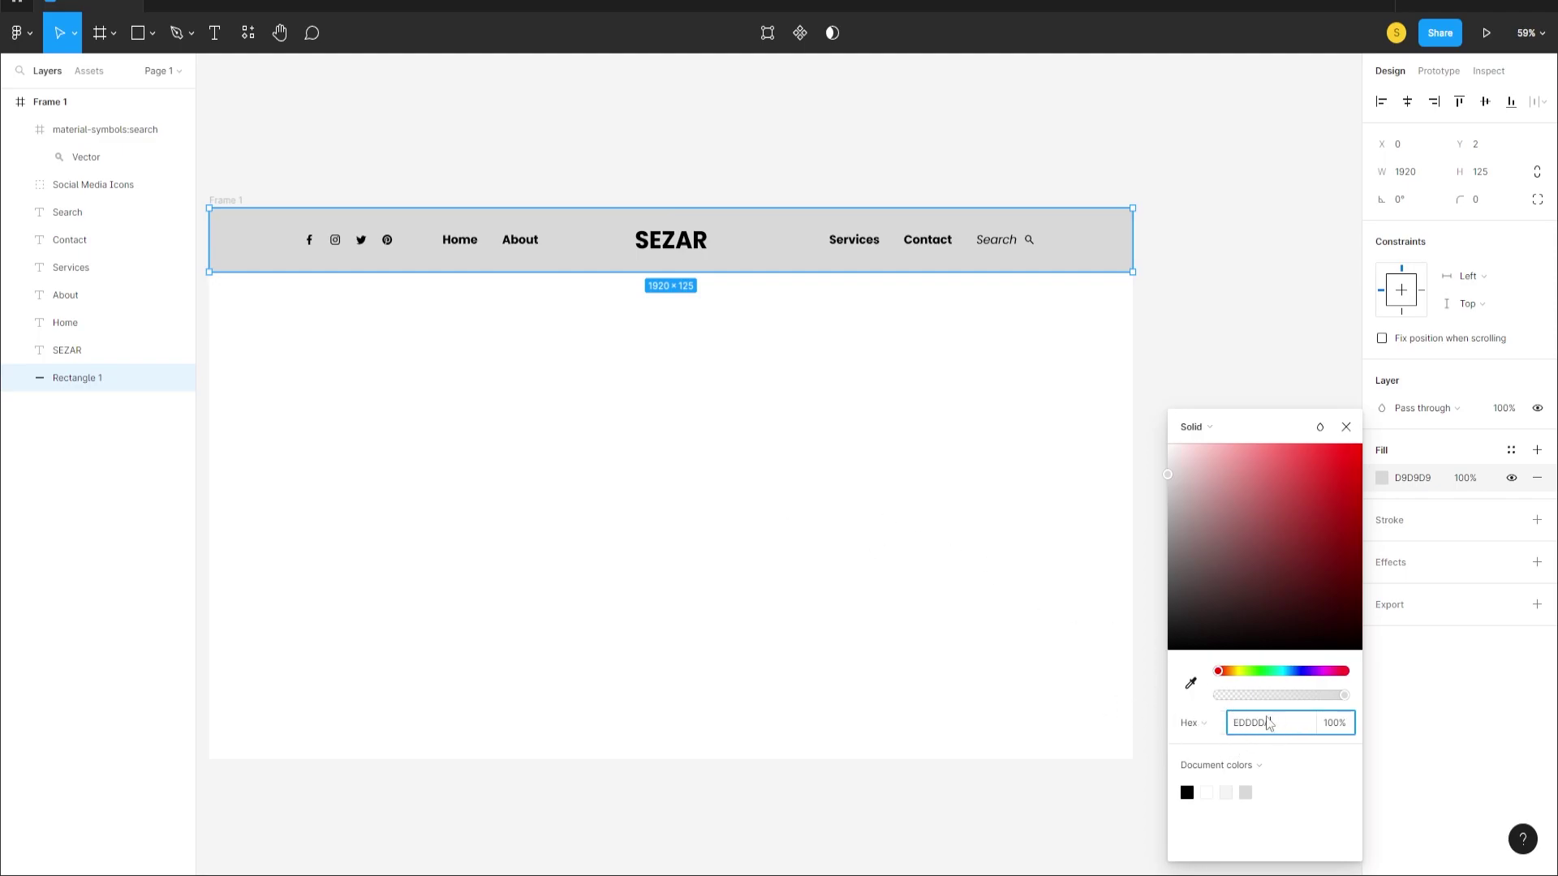
{"action": "left_click", "coordinate": [954, 545]}
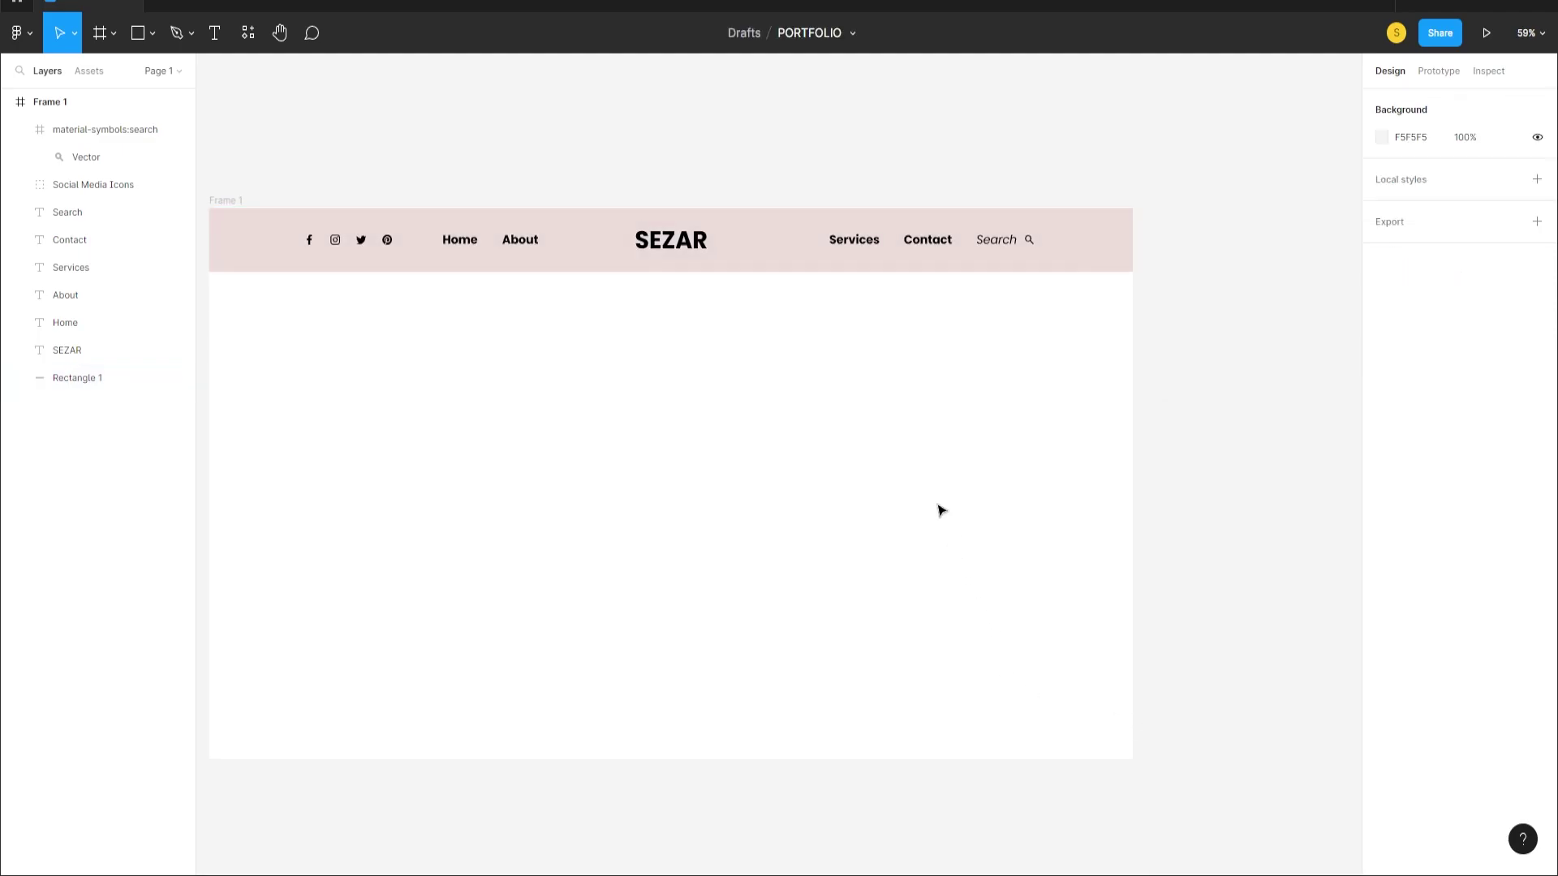
- Move Services, Contact, Search and its icon left to 200 px from the SEZAR logo, matching the gap between About and the logo
{"action": "scroll", "coordinate": [702, 379], "scroll_direction": "down", "scroll_amount": 1}
{"action": "scroll", "coordinate": [759, 454], "scroll_direction": "down", "scroll_amount": 1}
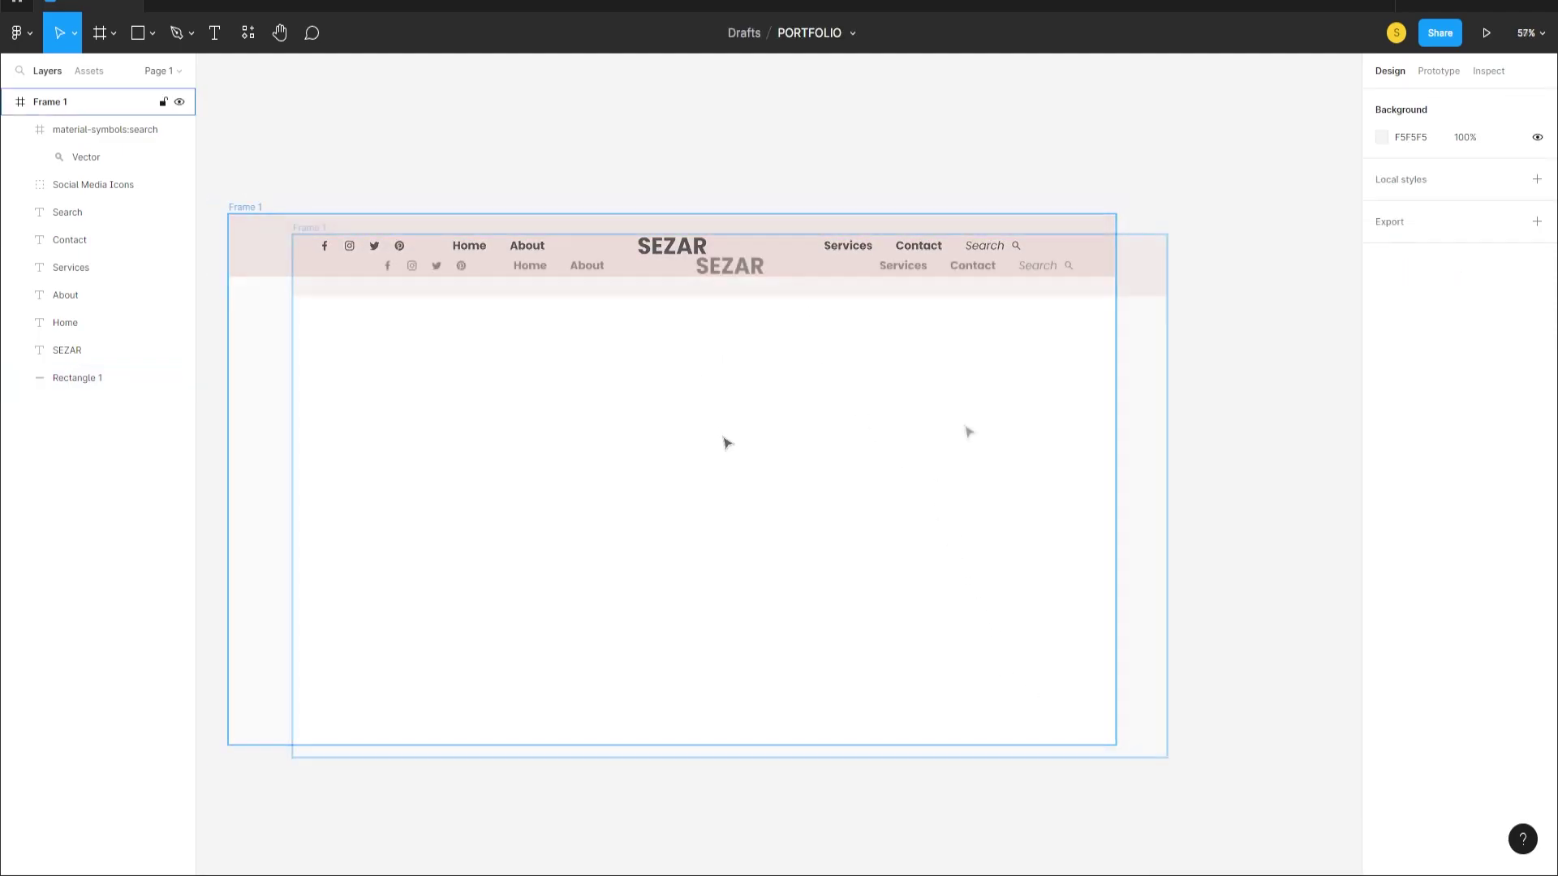
{"action": "left_click", "coordinate": [588, 267]}
{"action": "left_click", "coordinate": [529, 268], "text": "shift"}
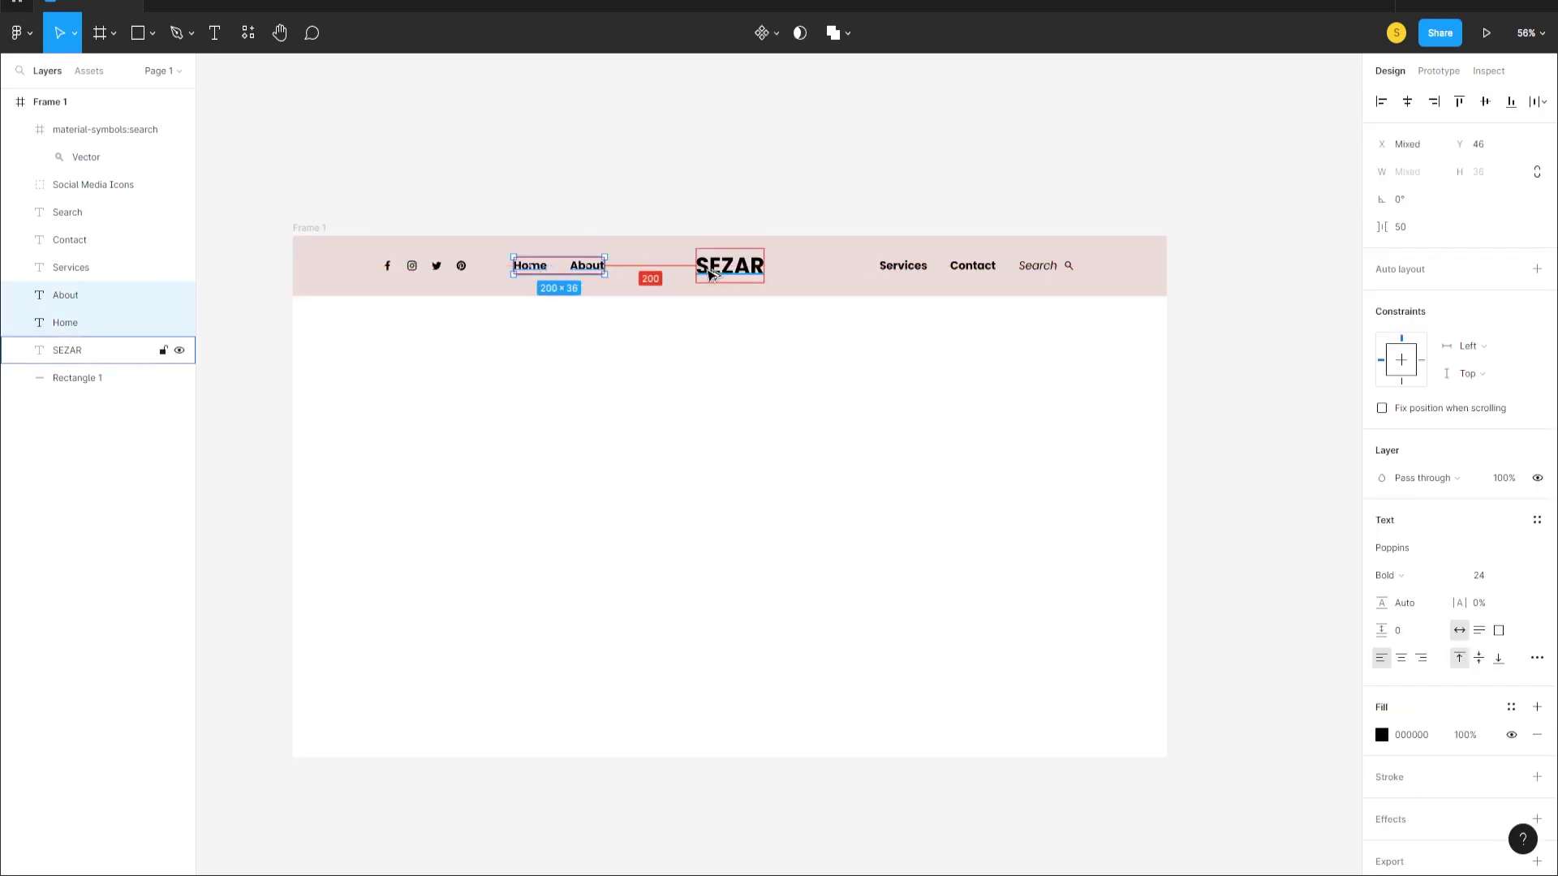
{"action": "left_click", "coordinate": [943, 381]}
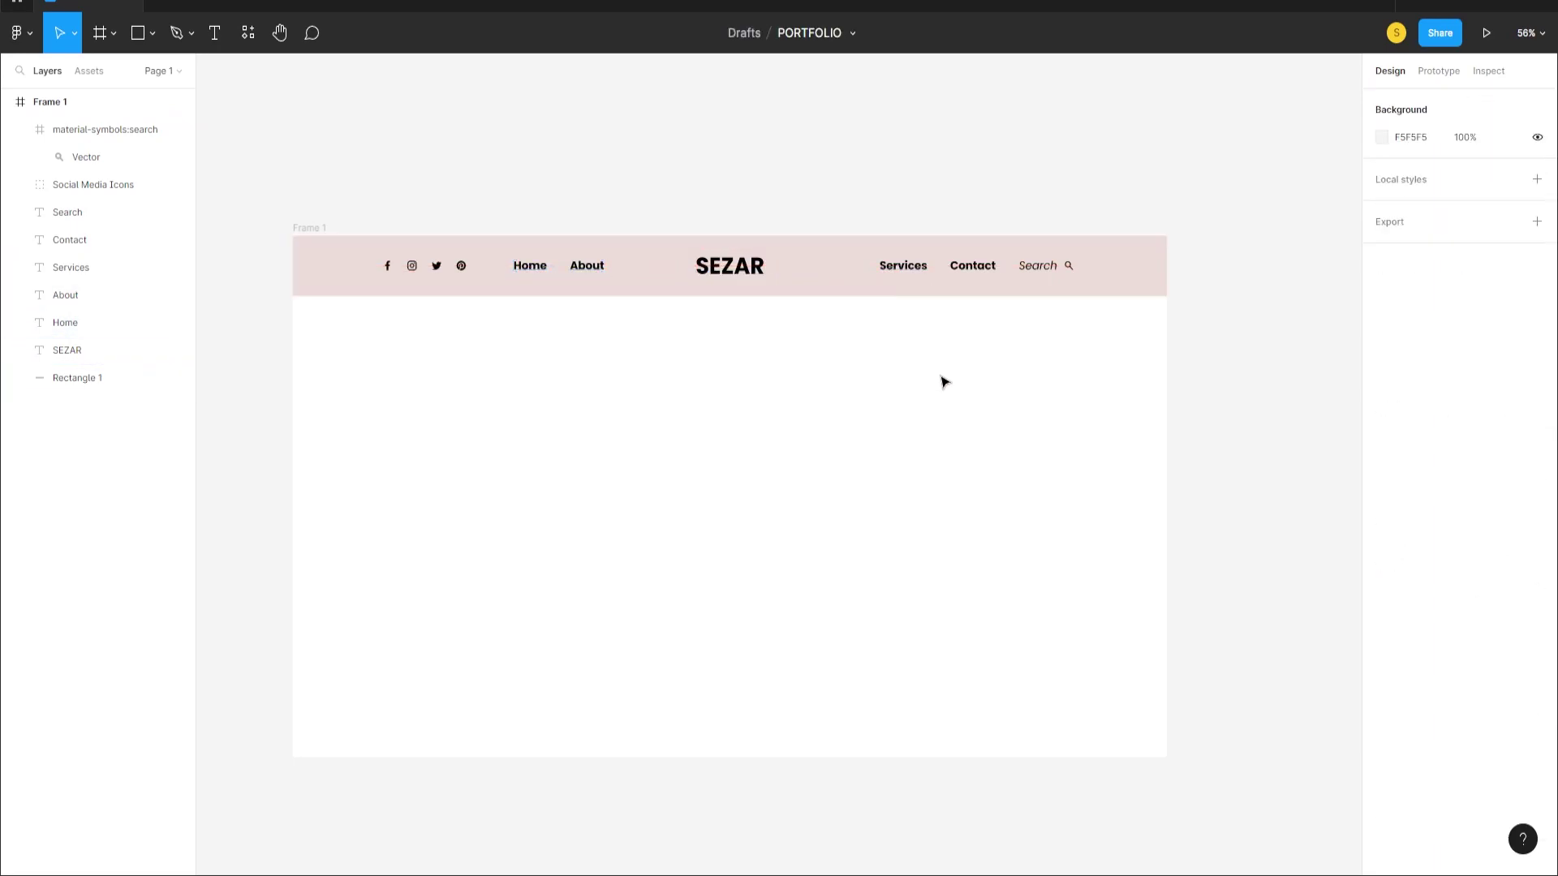
{"action": "left_click", "coordinate": [902, 266]}
{"action": "left_click", "coordinate": [972, 266], "text": "shift"}
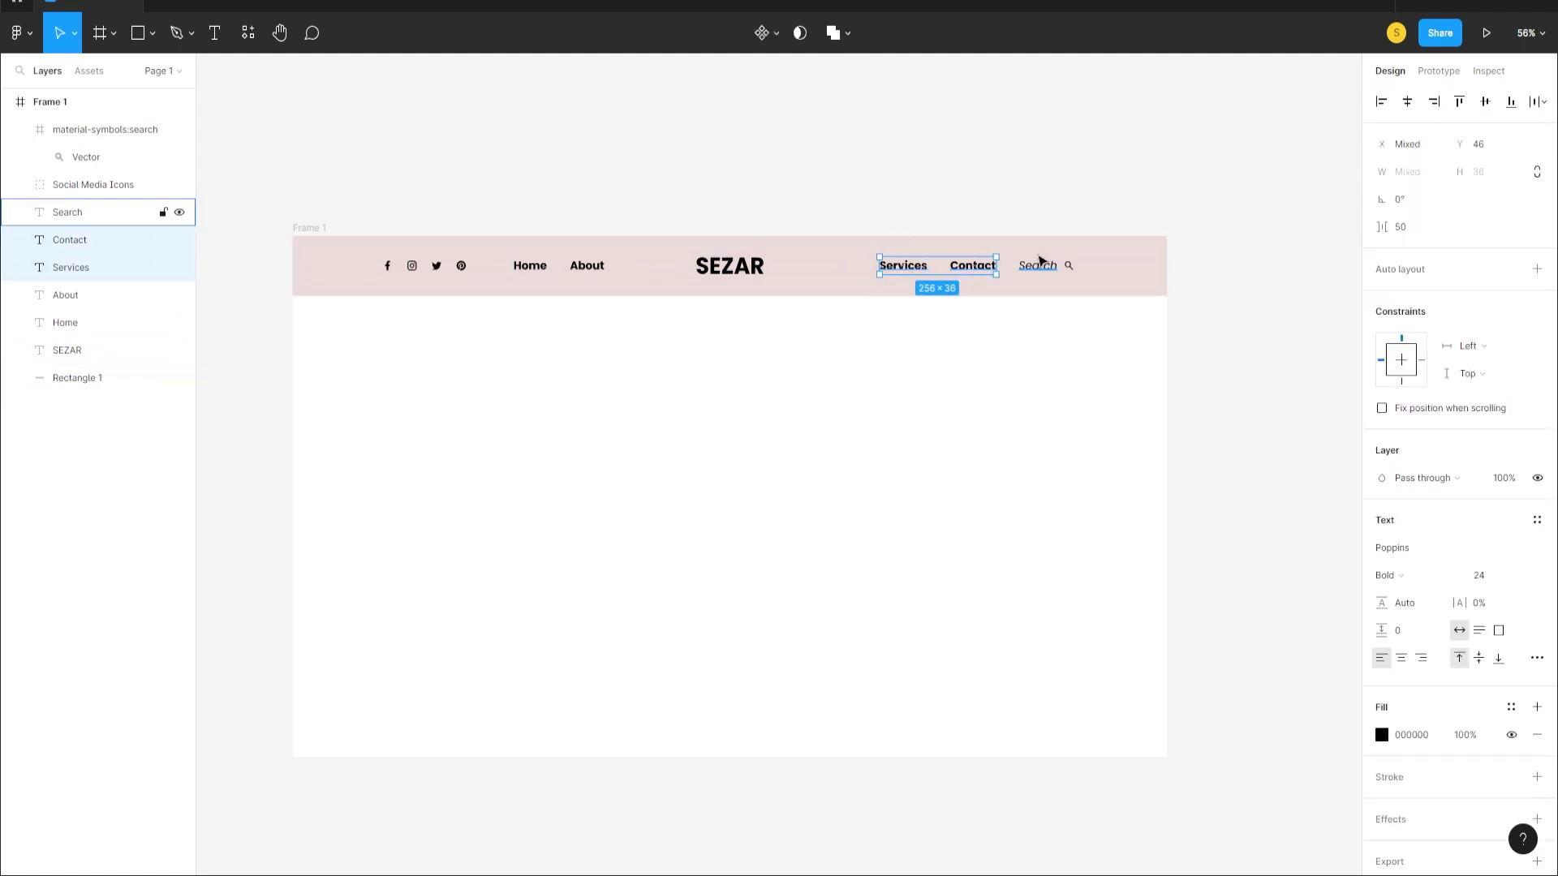
{"action": "left_click", "coordinate": [1038, 266], "text": "shift"}
{"action": "left_click", "coordinate": [1070, 269], "text": "shift"}
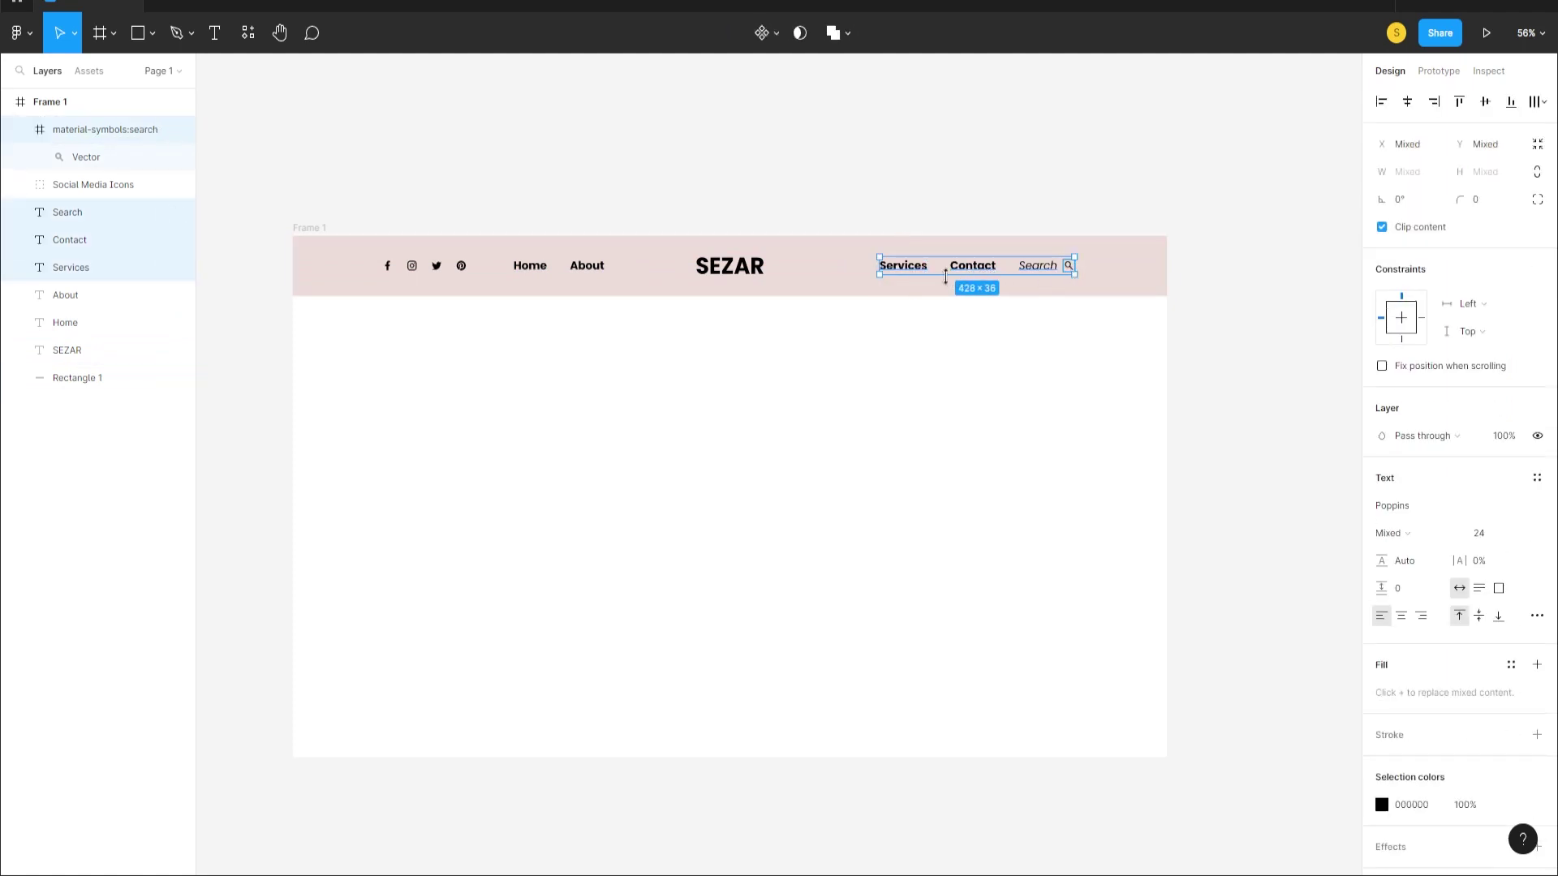
{"action": "left_click_drag", "start_coordinate": [907, 274], "coordinate": [880, 275]}
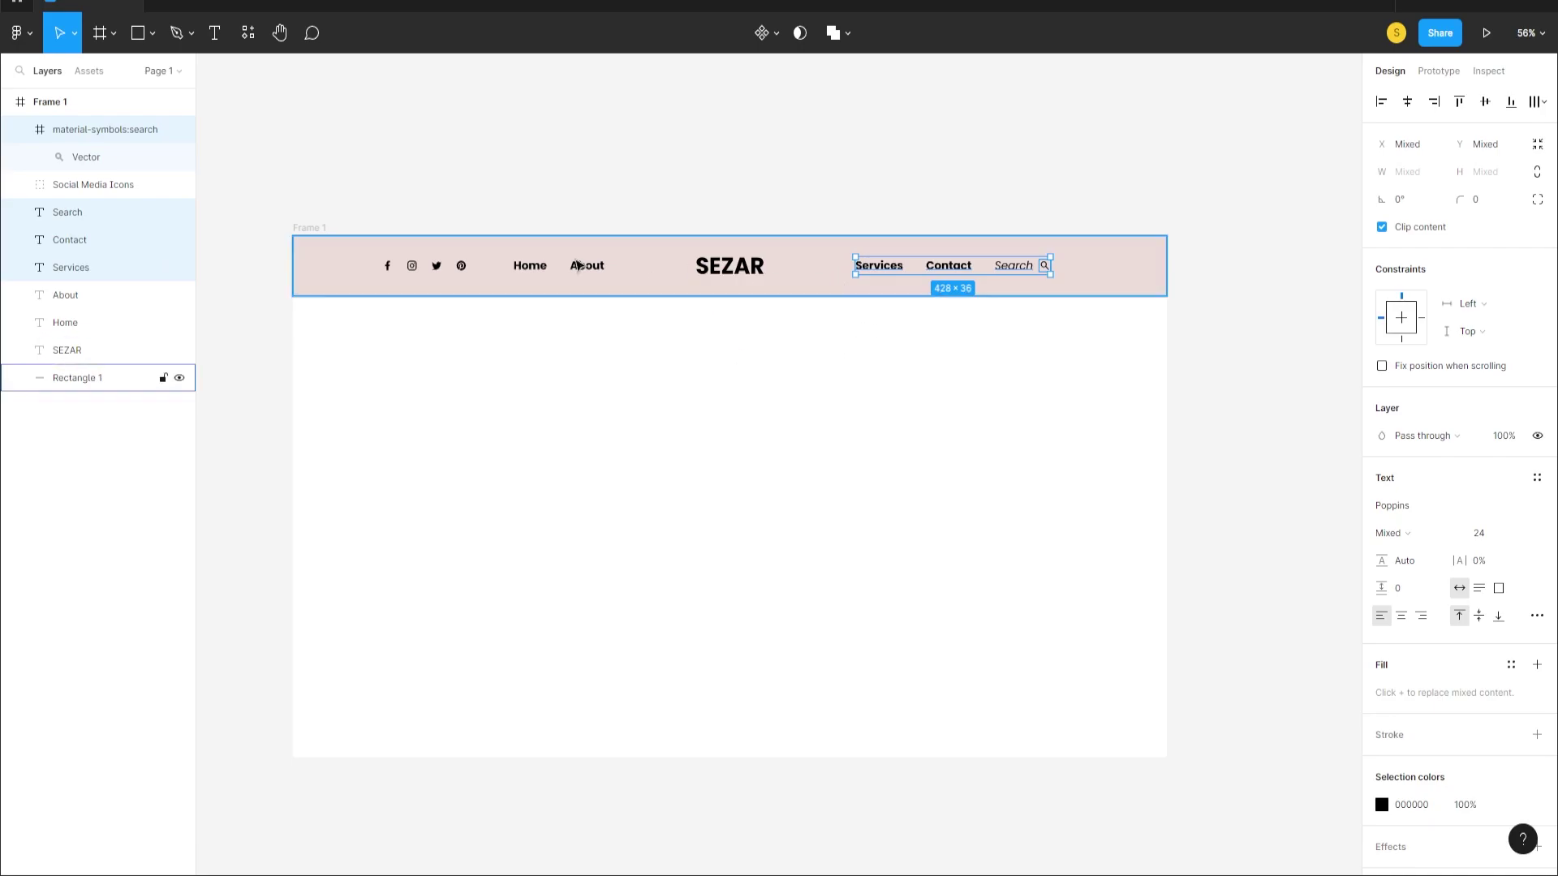
{"action": "left_click", "coordinate": [745, 365]}
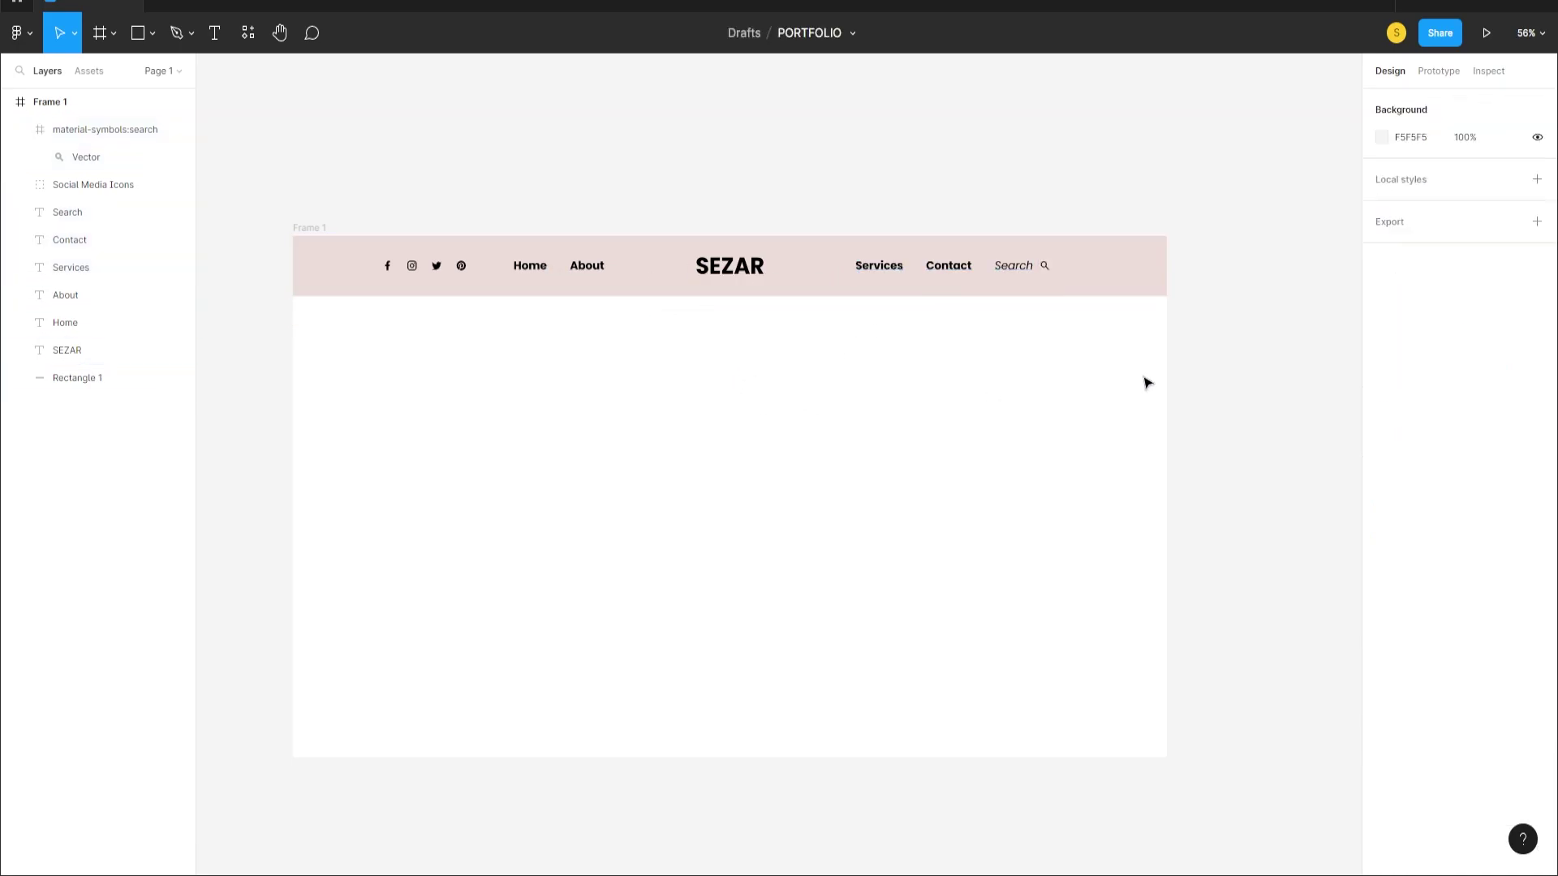
- Group all the header elements including the background rectangle, and rename the group as "HEADER"
{"action": "left_click_drag", "start_coordinate": [1207, 342], "coordinate": [270, 209]}
{"action": "key", "text": "ctrl+g"}
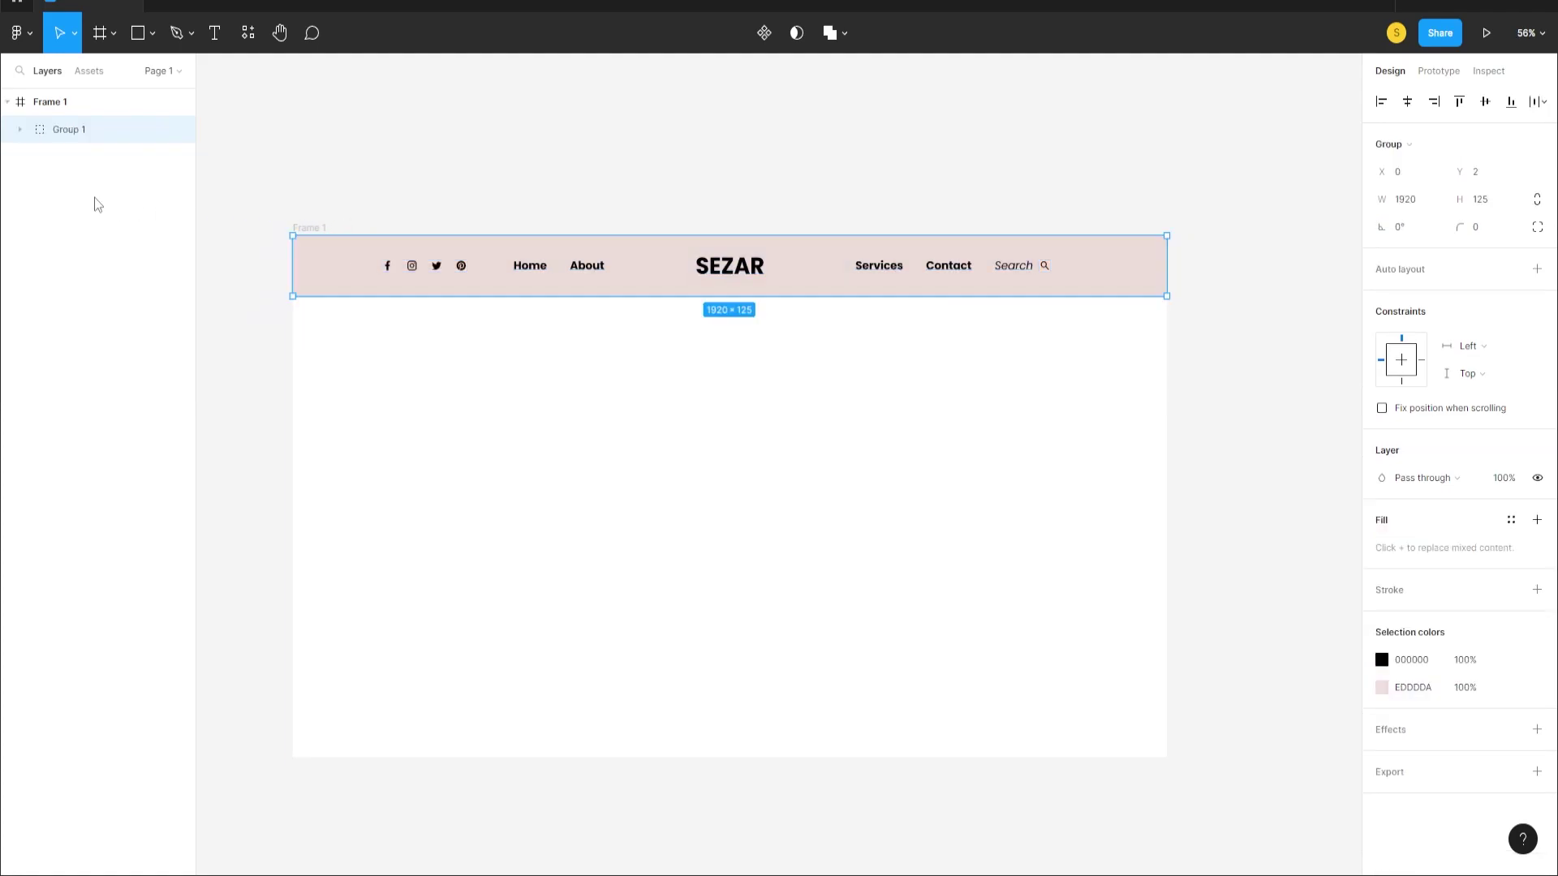
{"action": "double_click", "coordinate": [69, 130]}
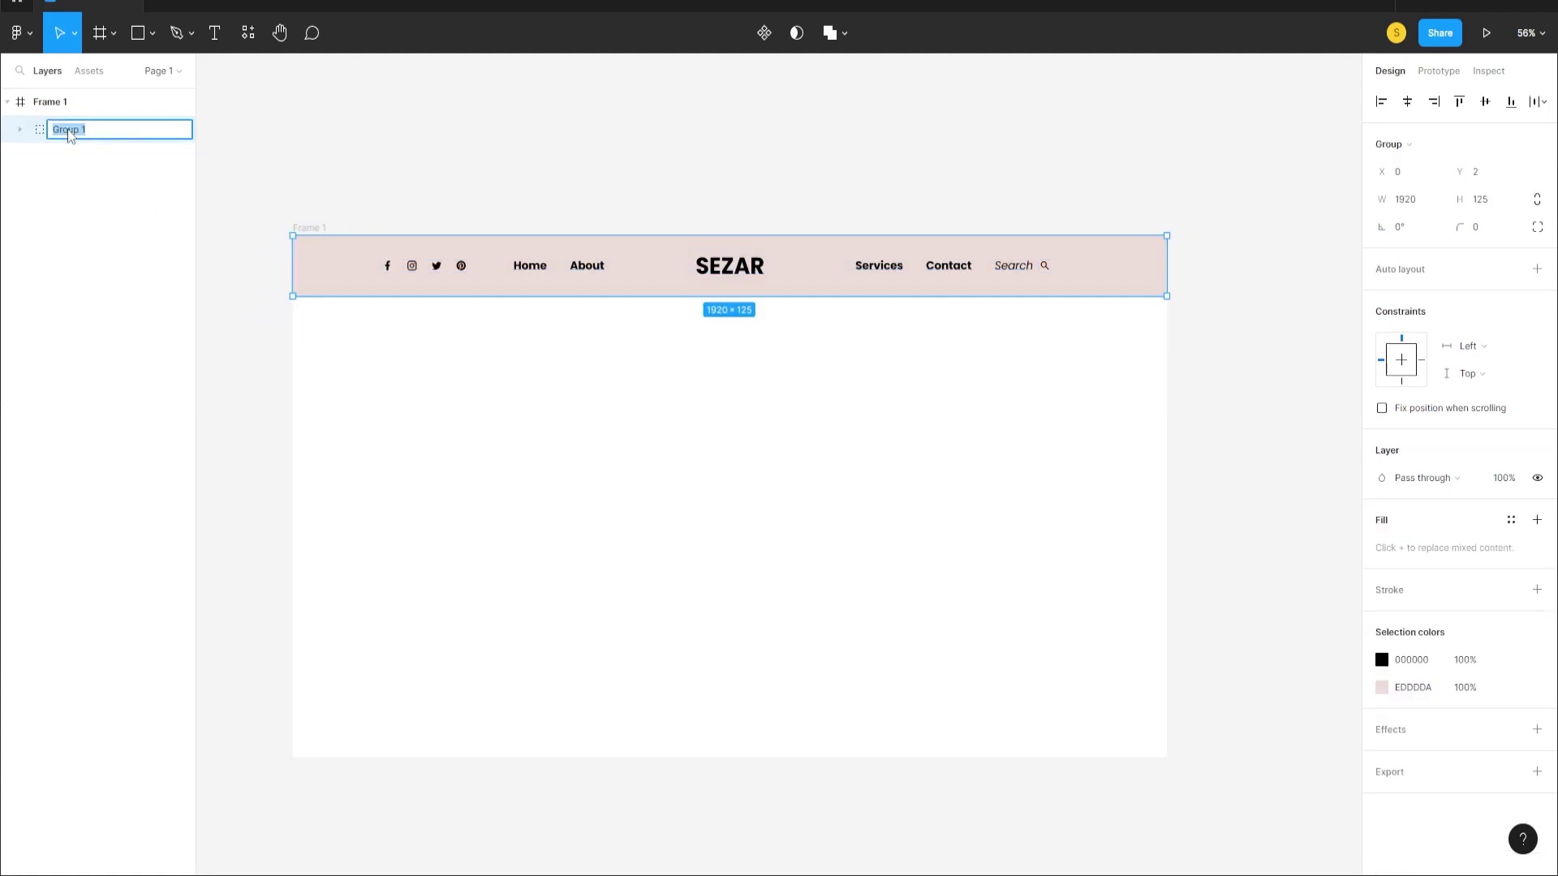
{"action": "type", "text": "H"}
{"action": "key", "text": "Return"}
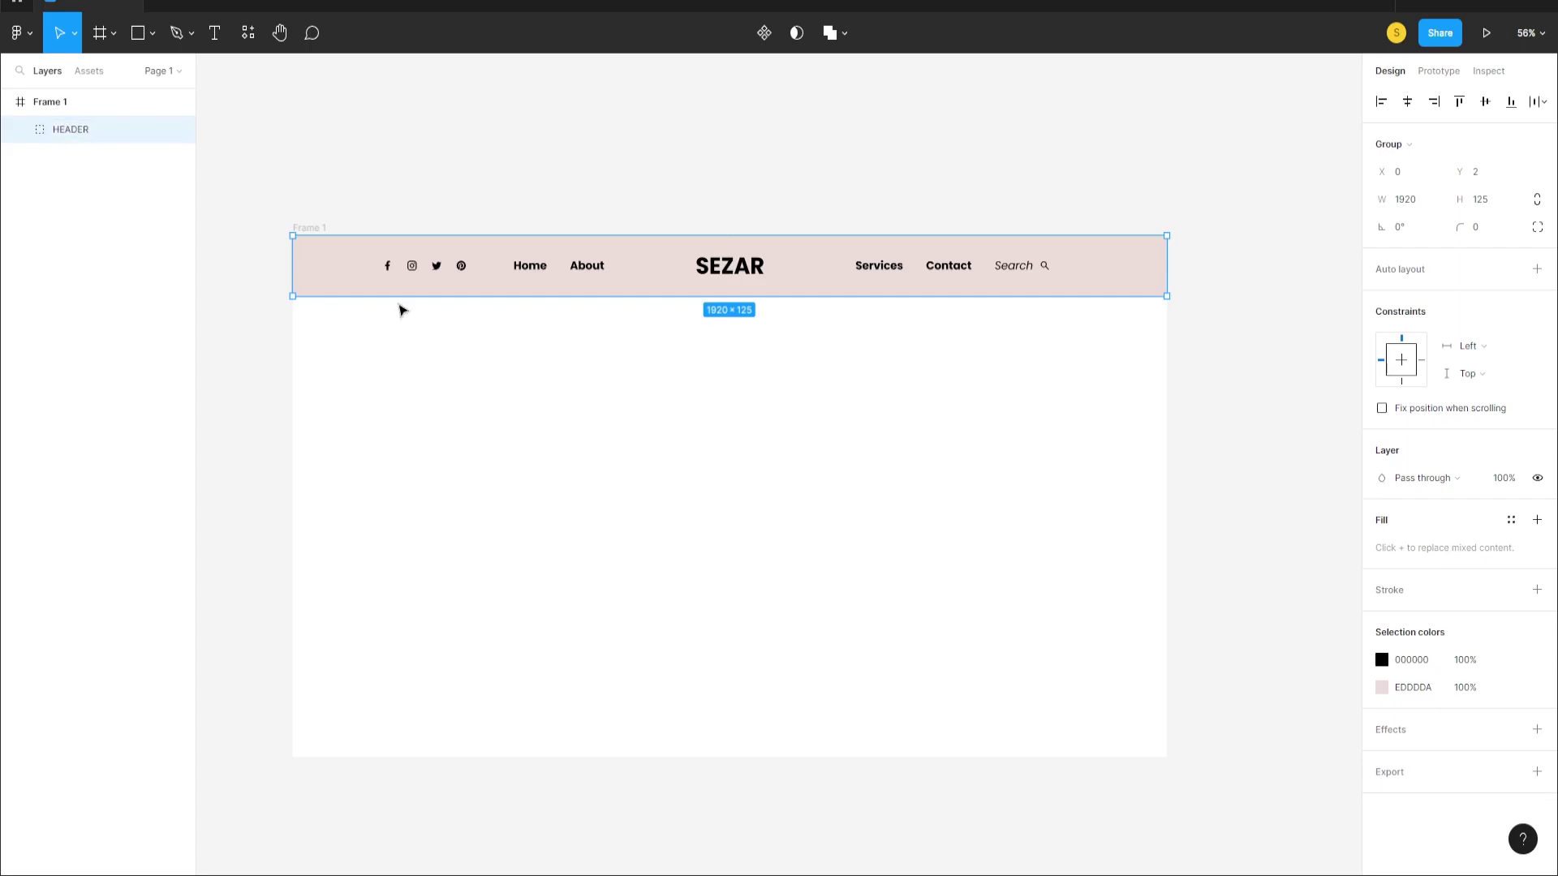
{"action": "left_click", "coordinate": [818, 421]}
- Draw a rectangle about 620 px high below the header and set its width to 1920/2
{"action": "scroll", "coordinate": [612, 542], "scroll_direction": "down", "scroll_amount": 1}
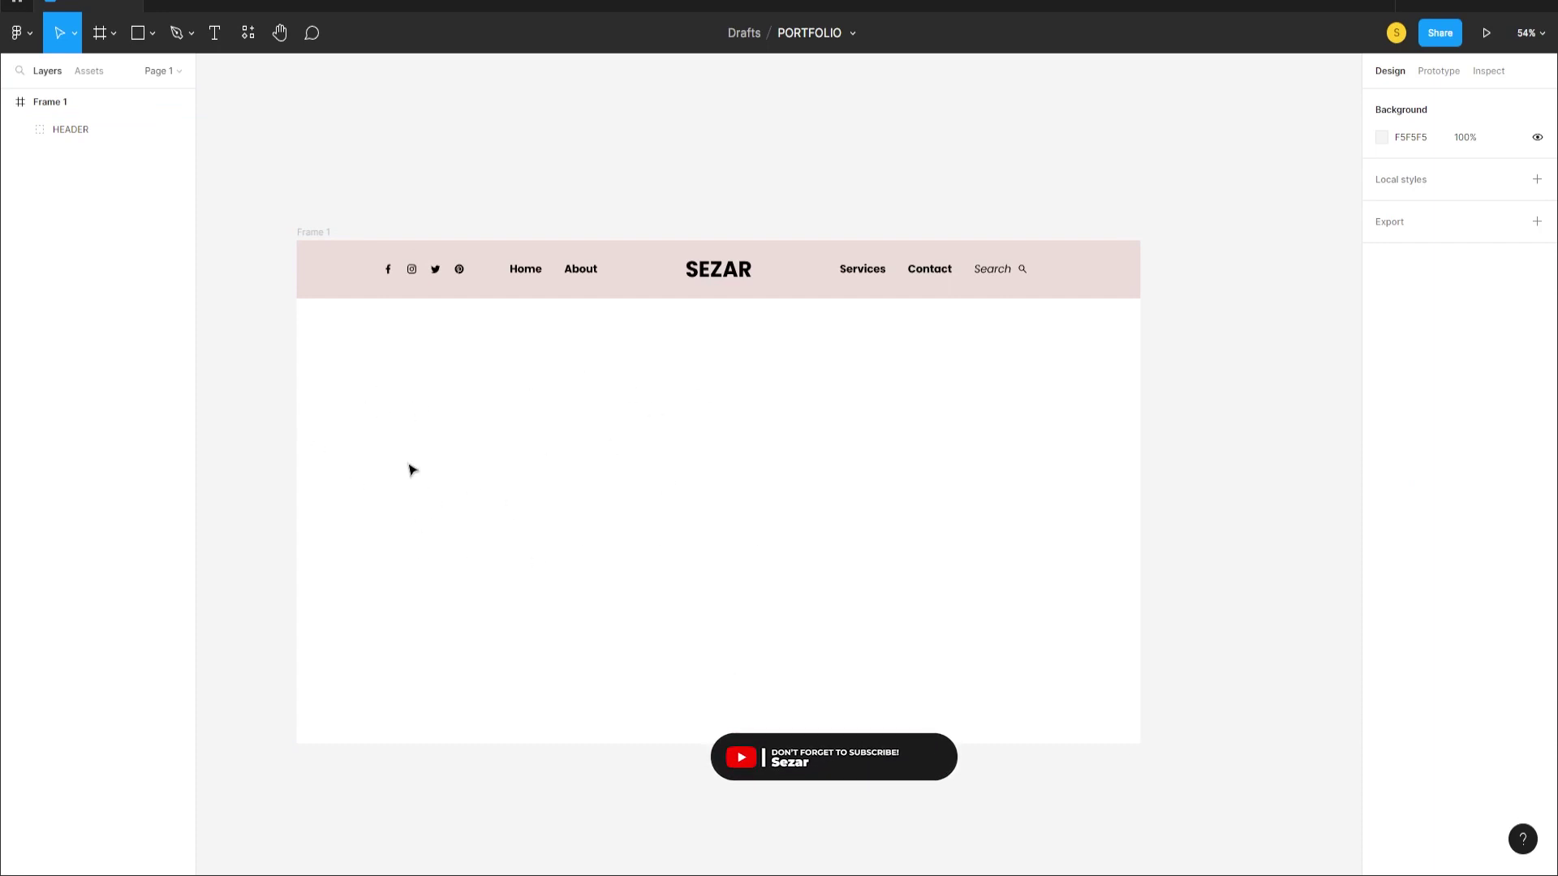
{"action": "left_click", "coordinate": [137, 32]}
{"action": "mouse_move", "coordinate": [341, 371]}
{"action": "left_mouse_down"}
{"action": "mouse_move", "coordinate": [663, 680]}
{"action": "mouse_move", "coordinate": [665, 661]}
{"action": "left_mouse_up"}
{"action": "left_click", "coordinate": [1422, 172]}
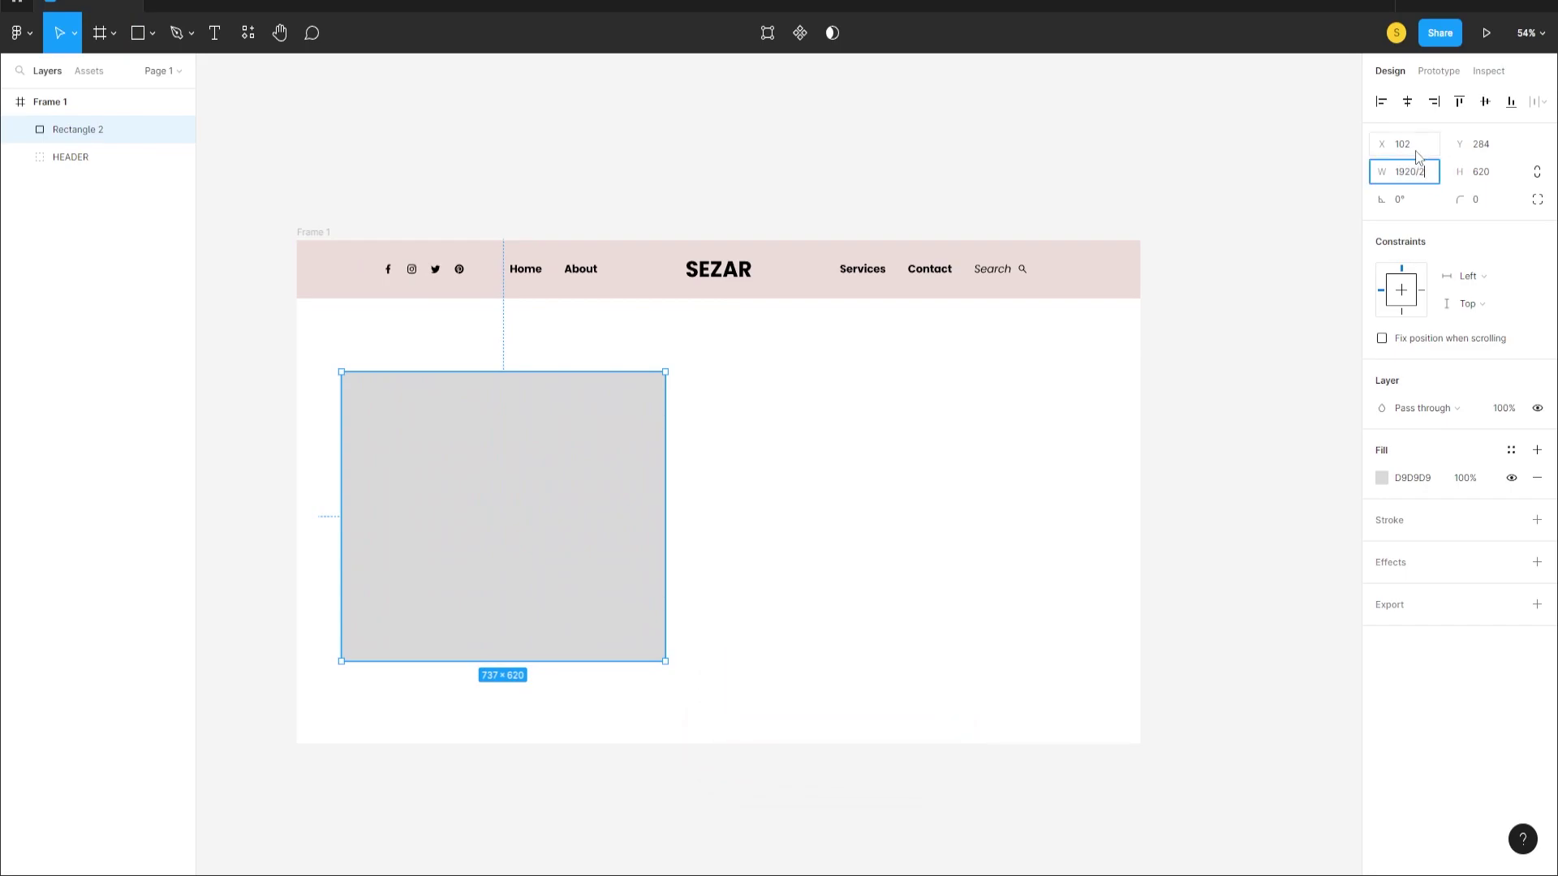
{"action": "key", "text": "Return"}
- Duplicate the gray rectangle to its right at the same height, leaving a 50 px gap between the two
{"action": "left_click_drag", "start_coordinate": [588, 537], "coordinate": [1041, 536]}
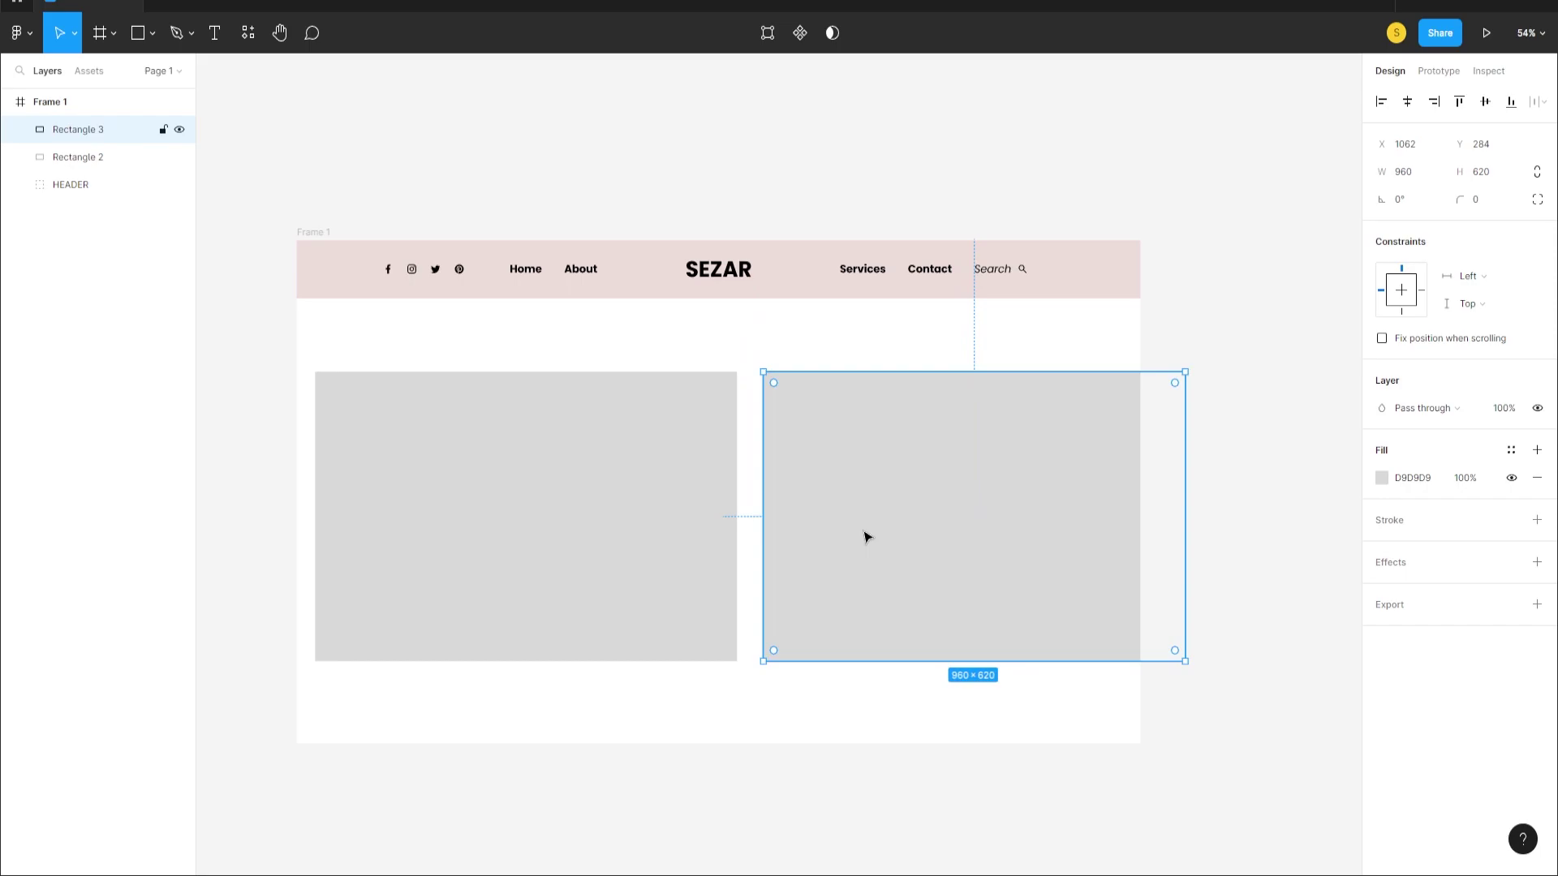
{"action": "key", "text": "shift+Left"}
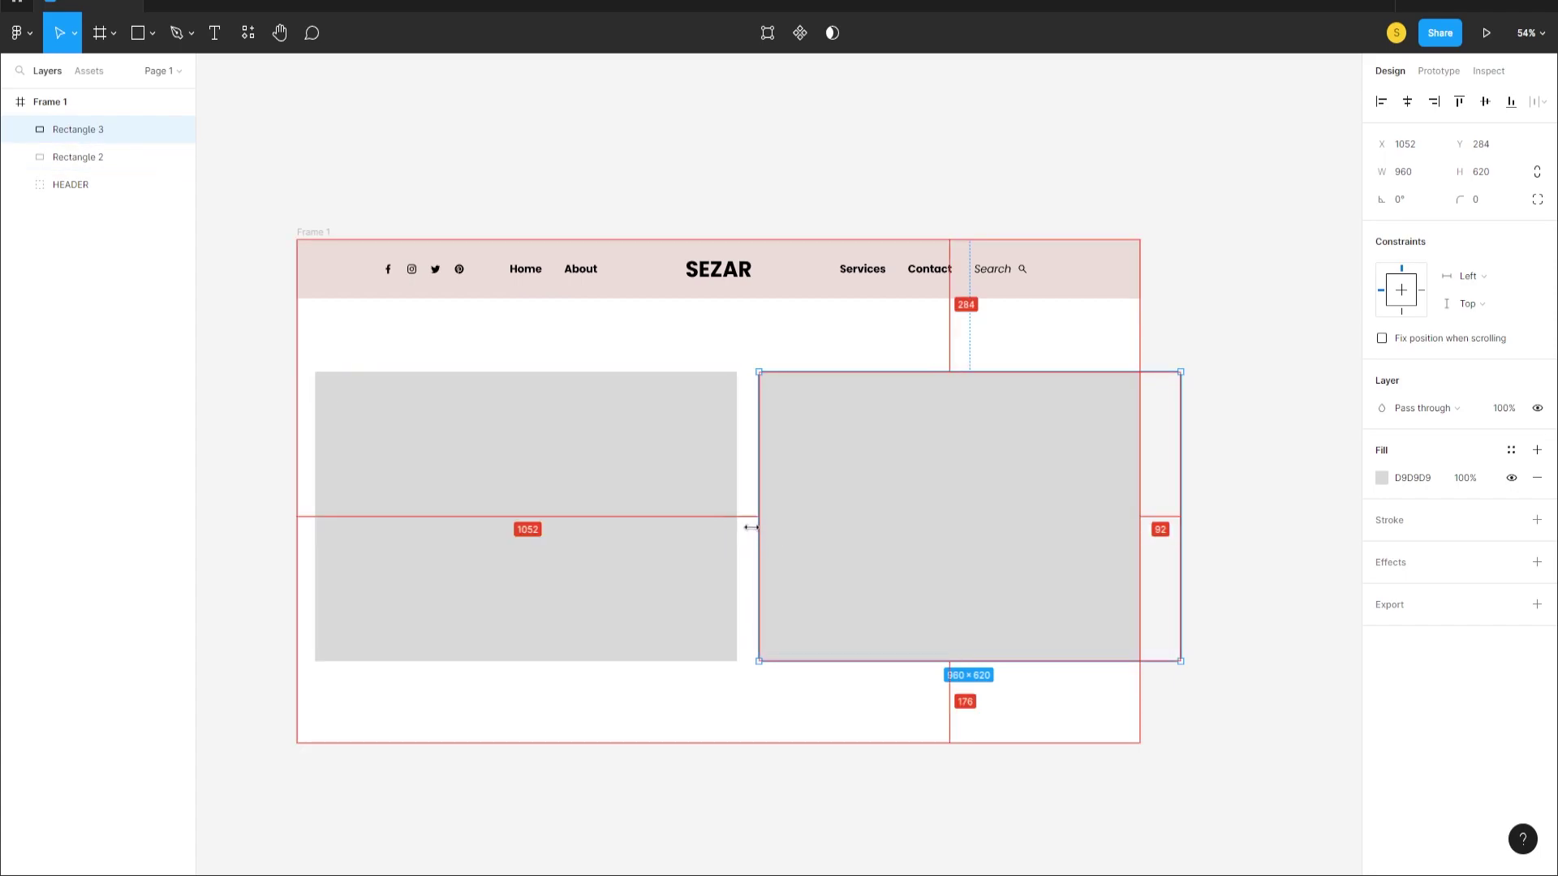
{"action": "left_click", "coordinate": [634, 578]}
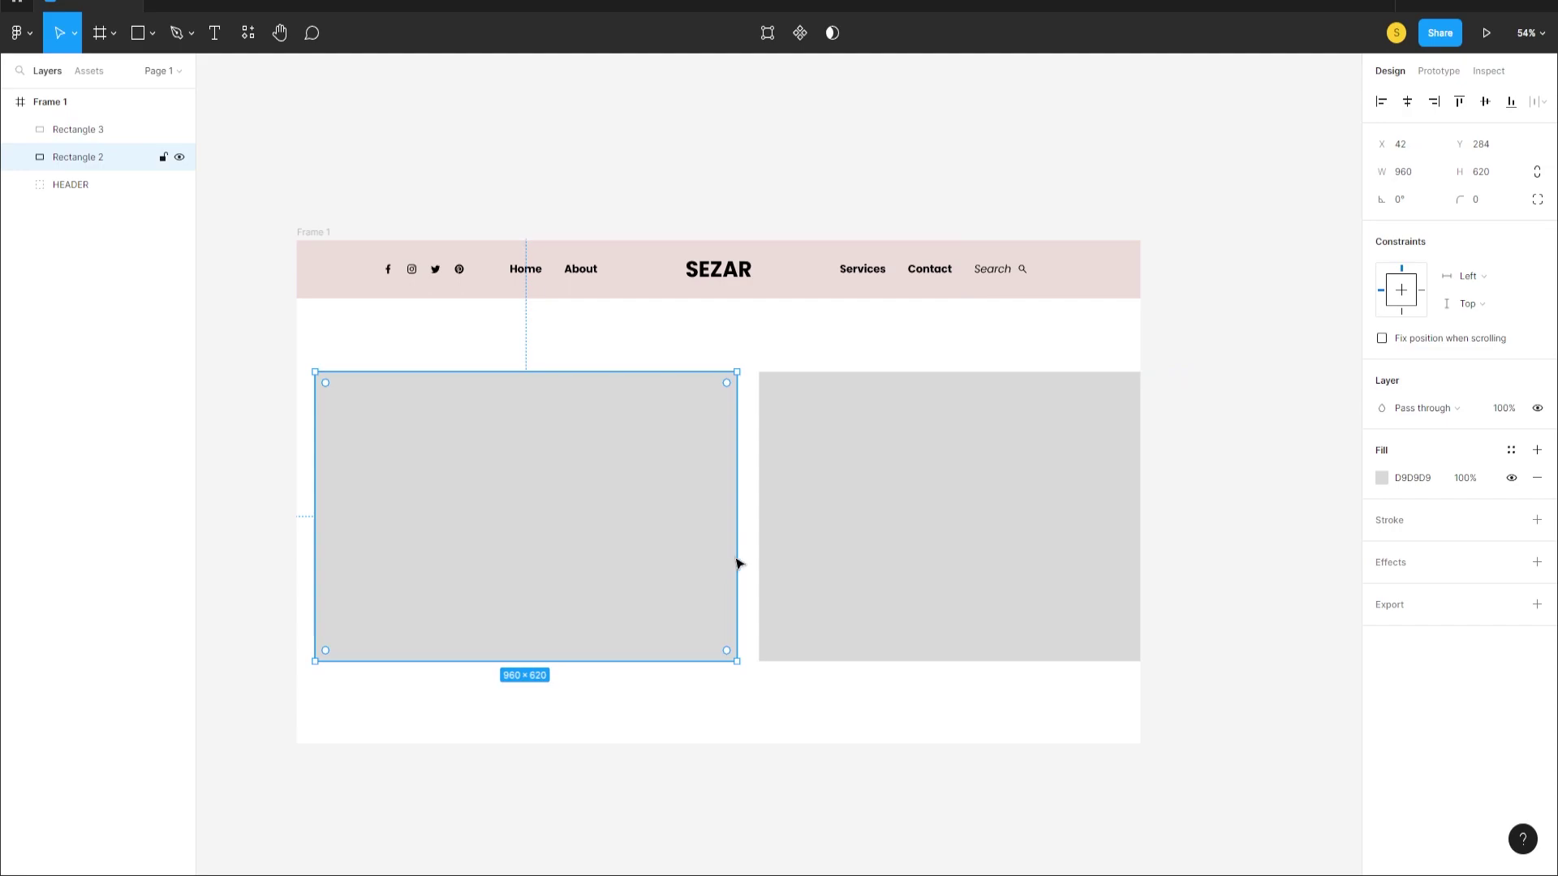
- Show Frame 1's 12-column layout grid again and select the left gray rectangle
{"action": "left_click", "coordinate": [50, 101]}
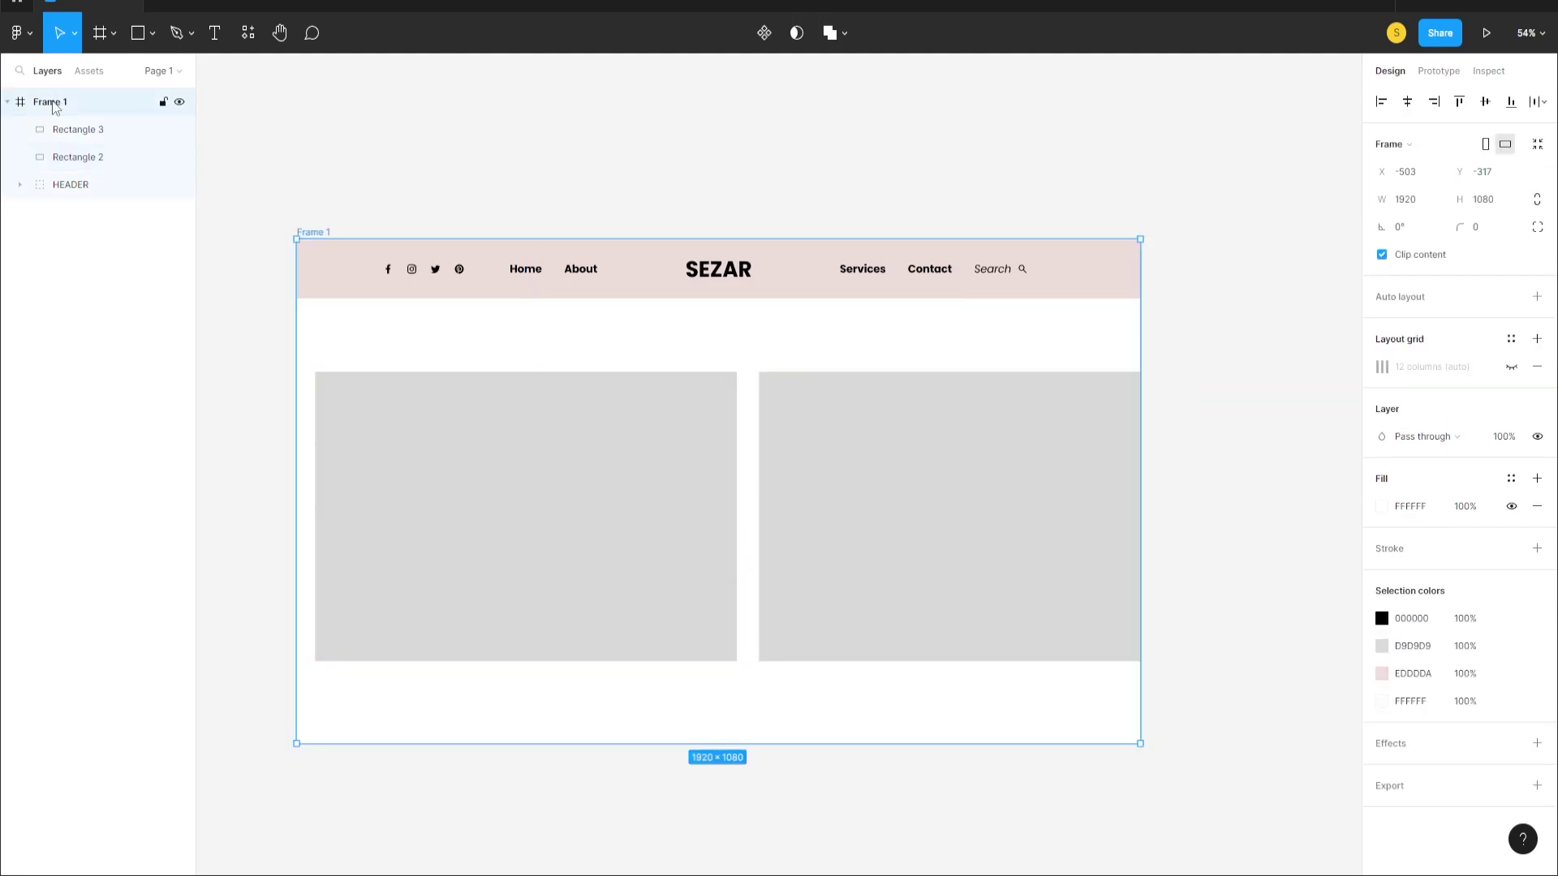
{"action": "left_click", "coordinate": [1511, 370]}
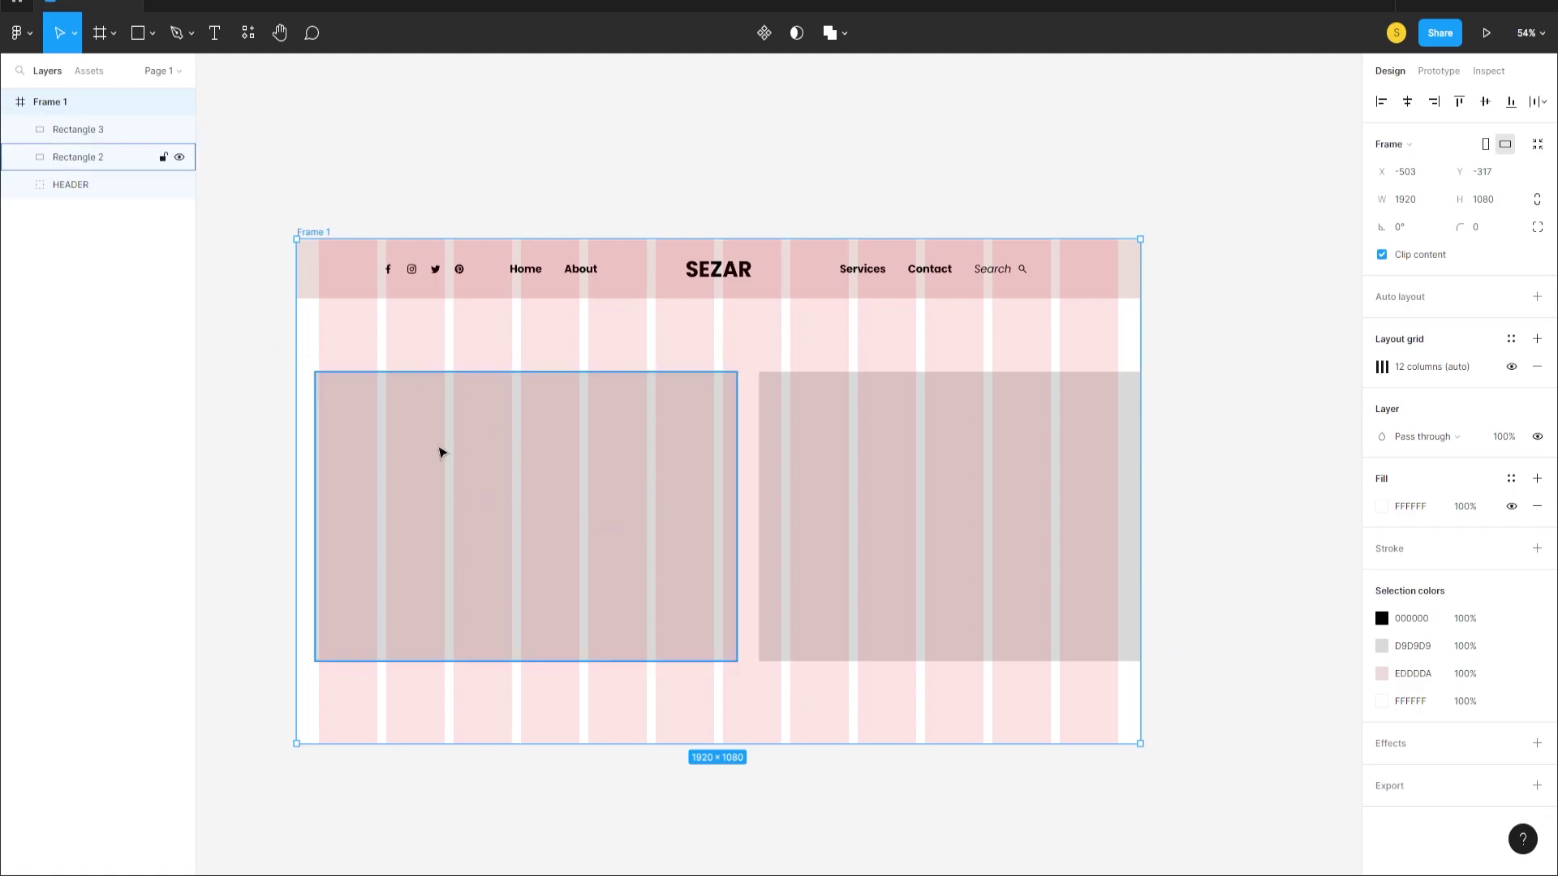
{"action": "left_click", "coordinate": [442, 482]}
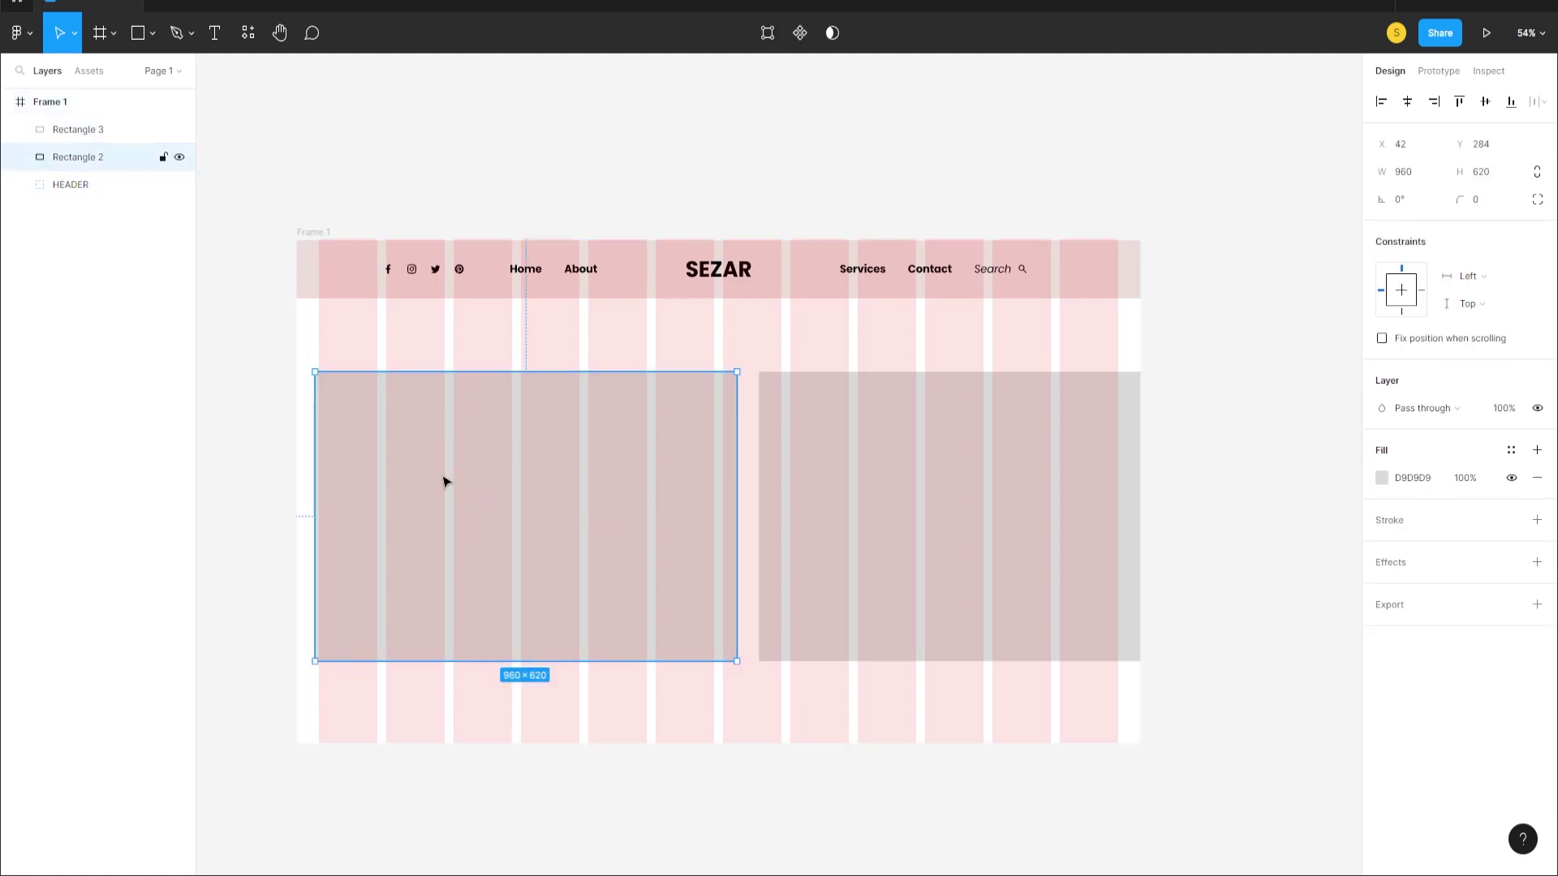
- Scale both gray rectangles together proportionally to fit the outer edges of the 12-column grid, each about 888 × 573 px
{"action": "left_click", "coordinate": [958, 506], "text": "shift"}
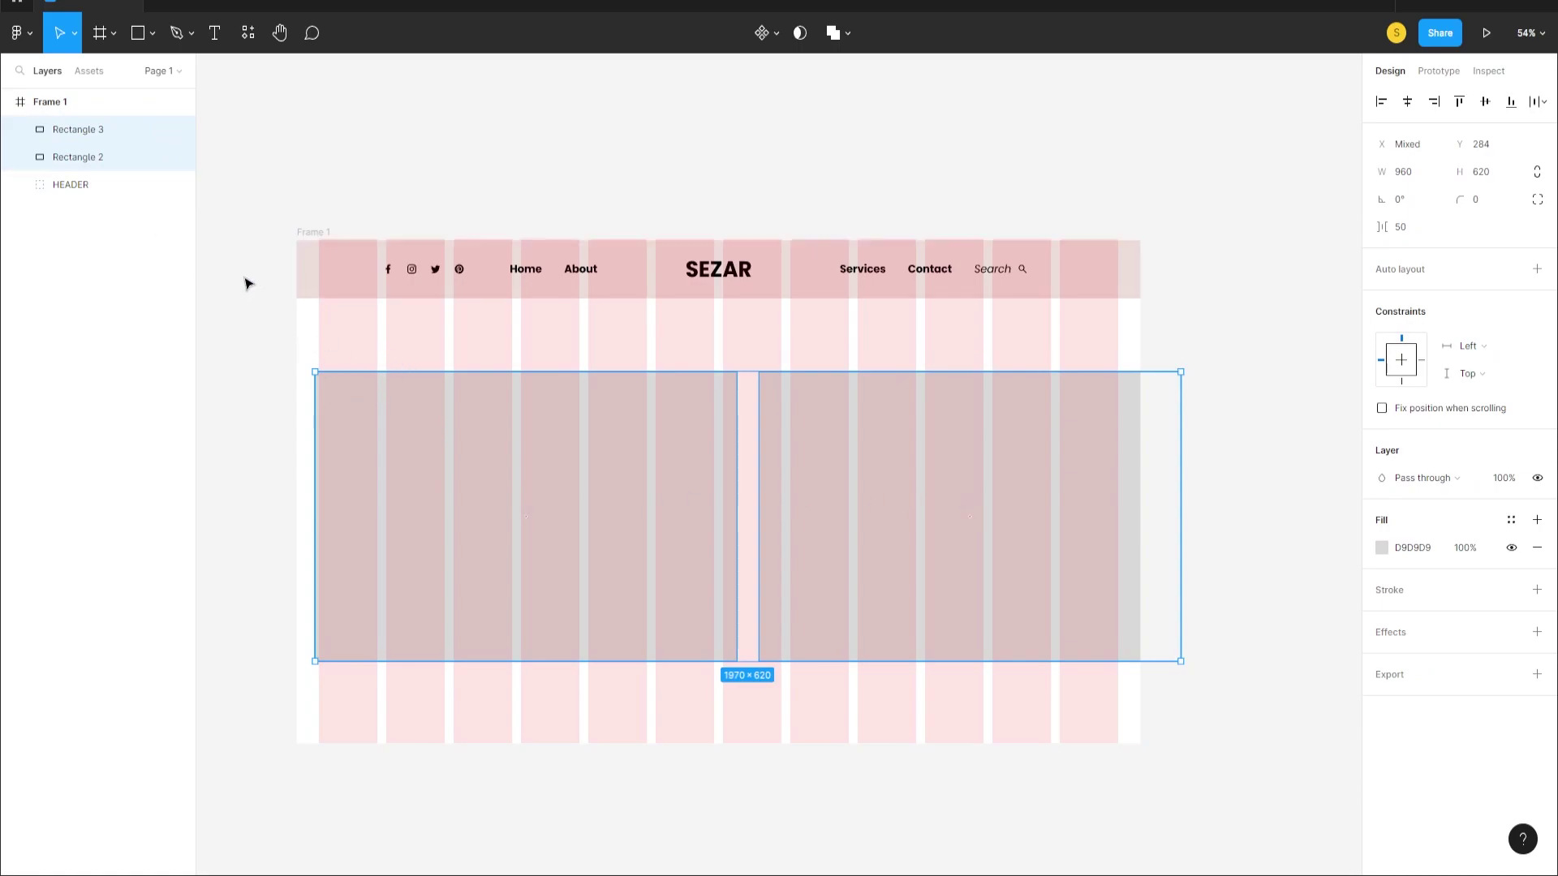
{"action": "left_click", "coordinate": [73, 37]}
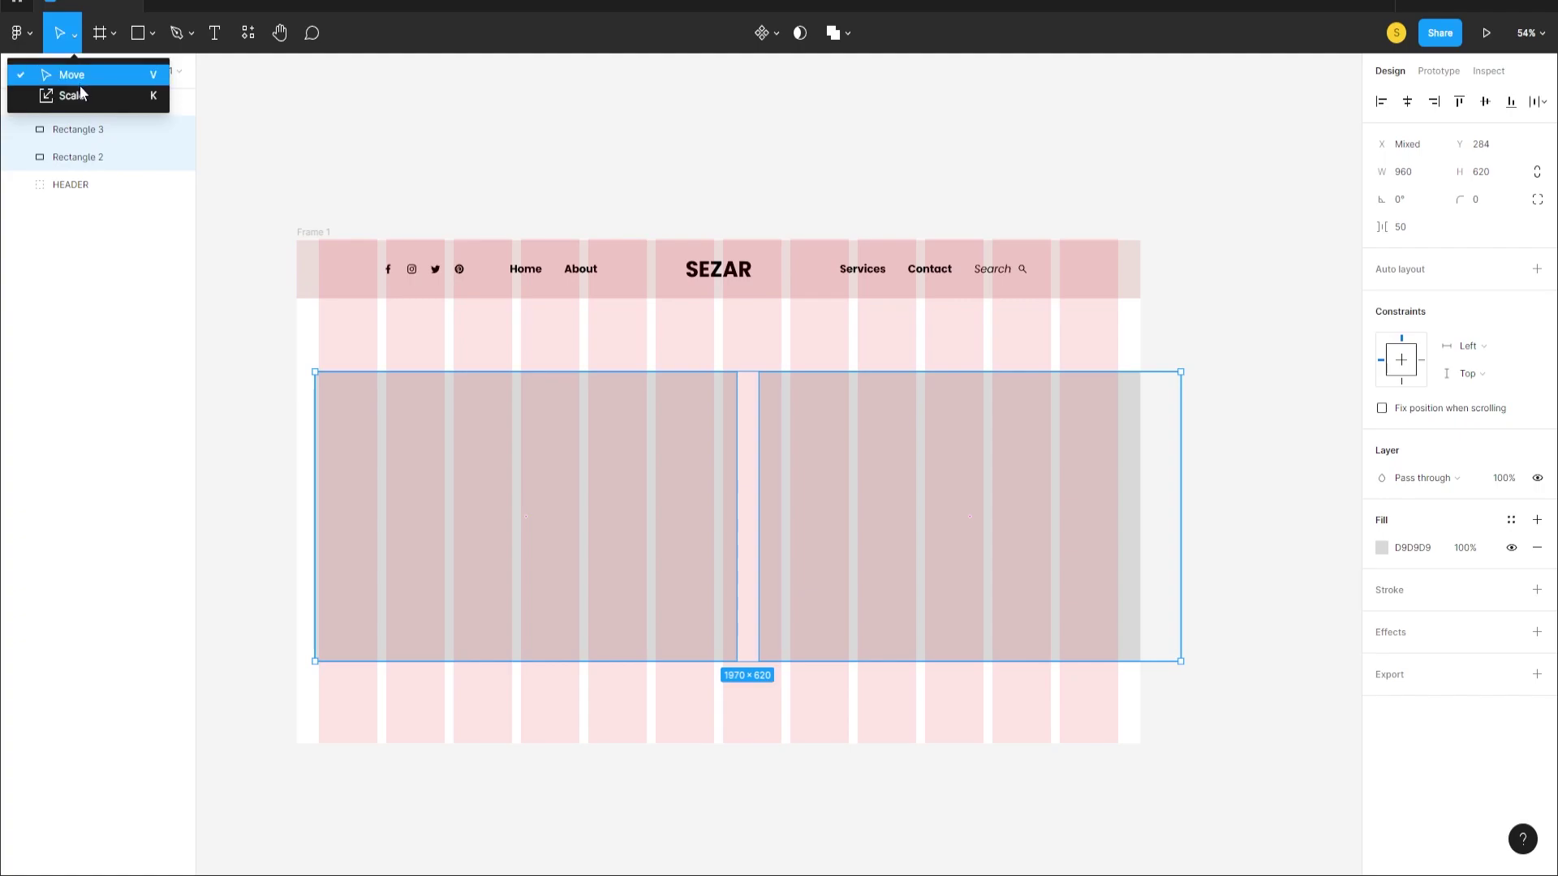
{"action": "left_click", "coordinate": [65, 94]}
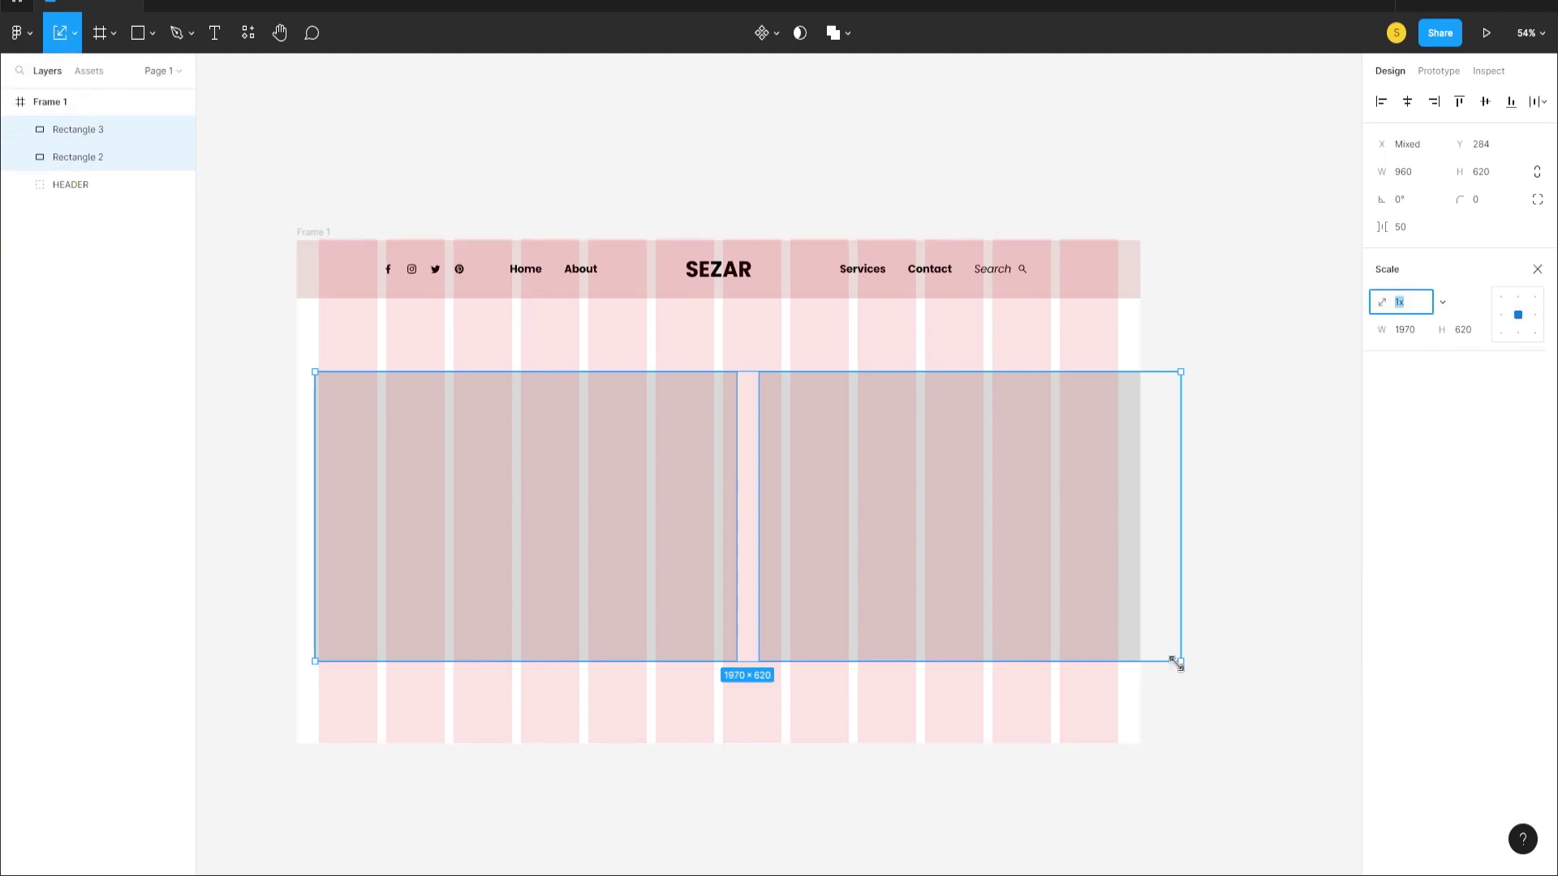
{"action": "left_click_drag", "start_coordinate": [1179, 660], "coordinate": [1117, 641]}
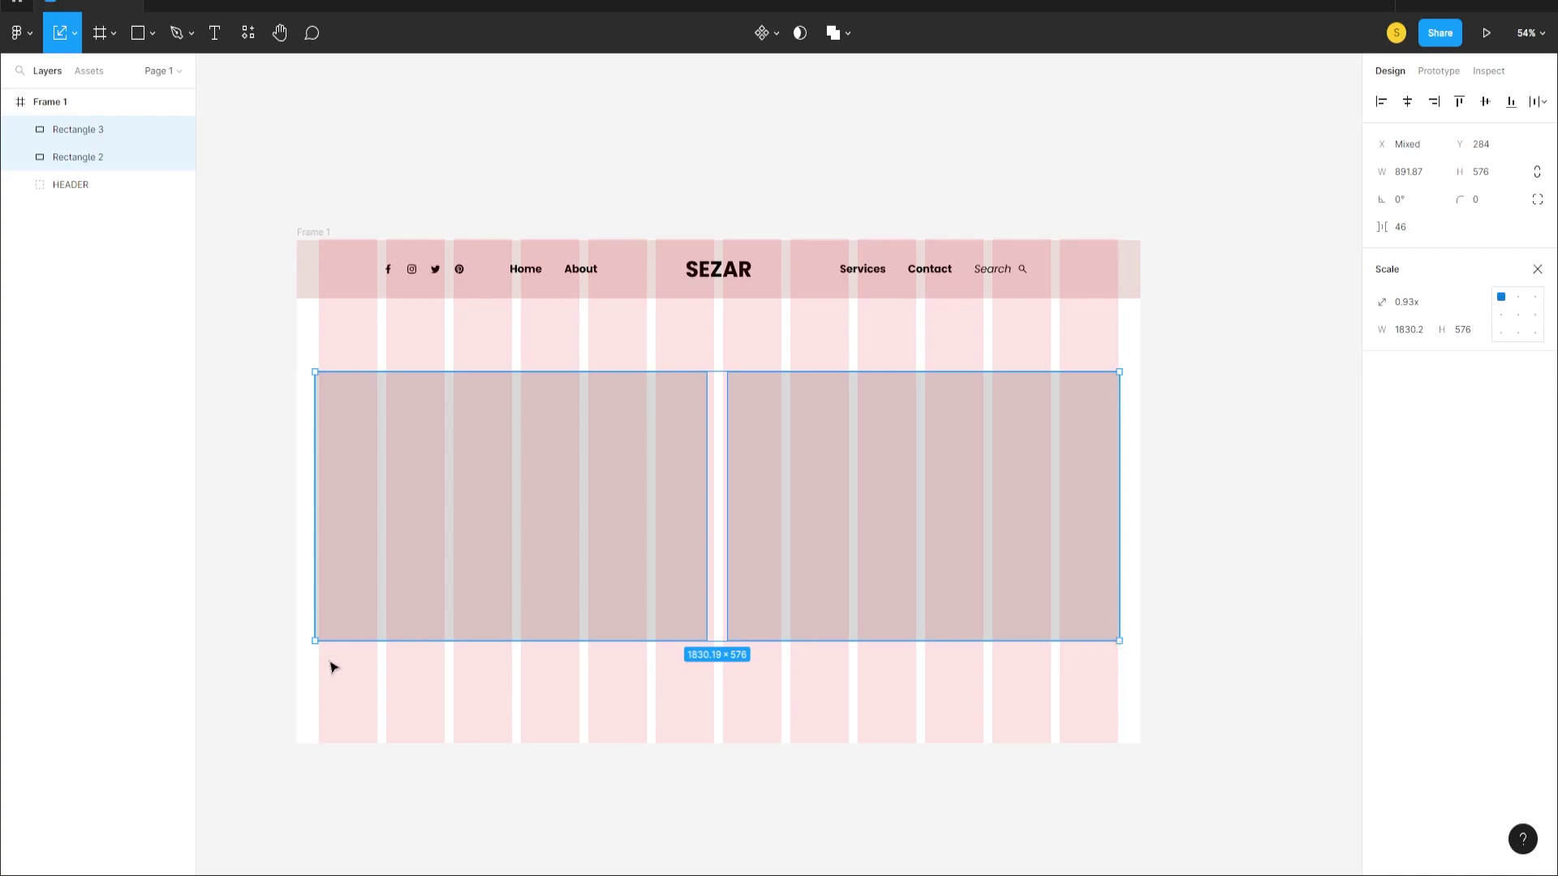
{"action": "left_click_drag", "start_coordinate": [317, 640], "coordinate": [317, 637]}
{"action": "left_click", "coordinate": [306, 710]}
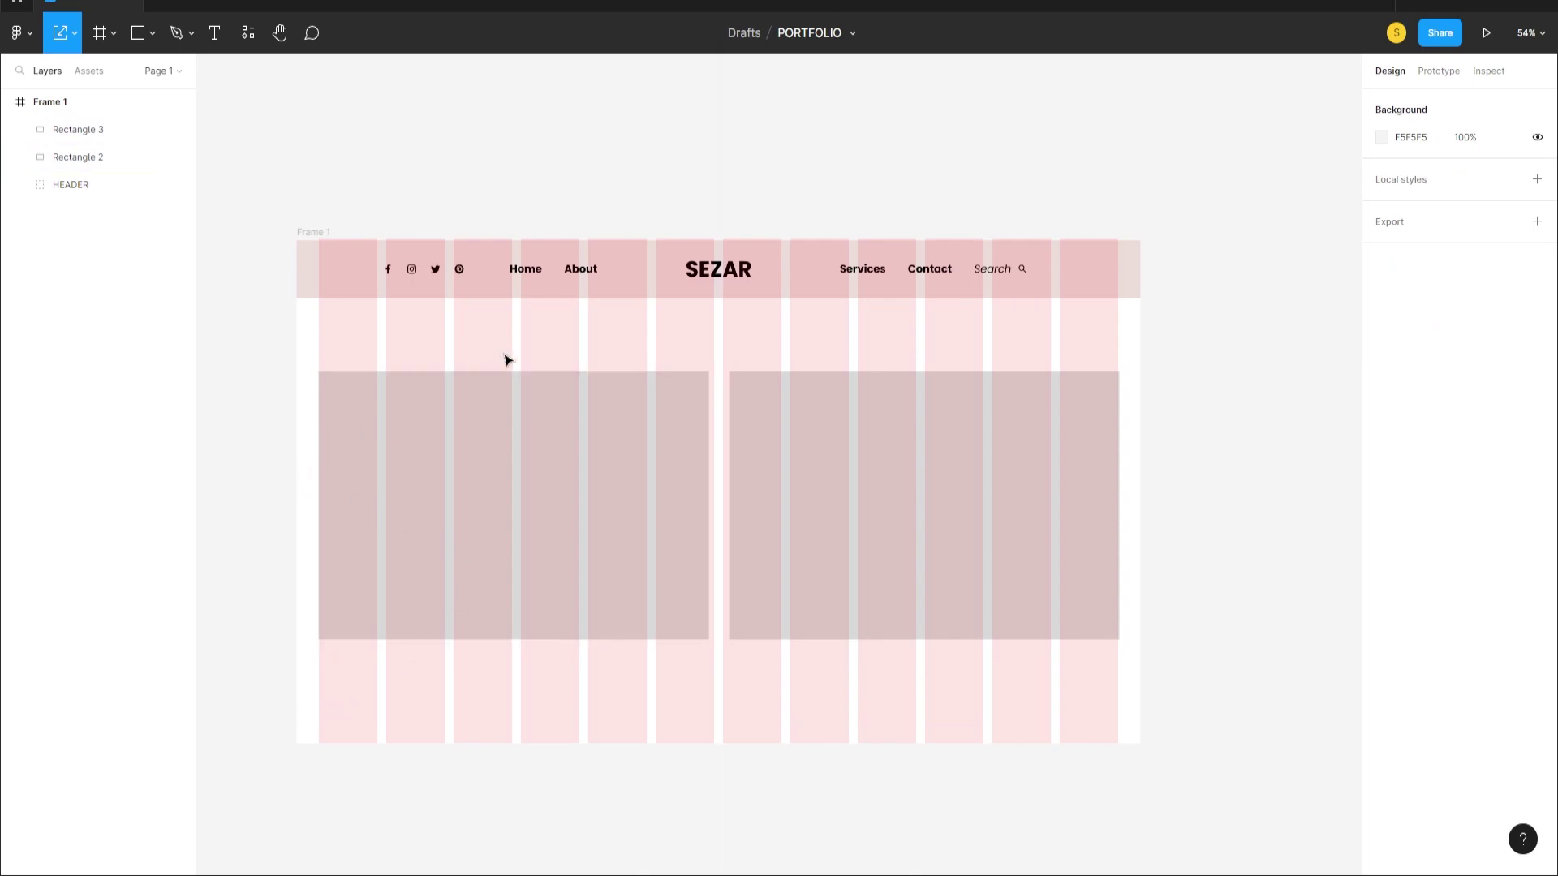
- Return to the Move tool and hide Frame 1's 12-column layout grid
{"action": "left_click", "coordinate": [47, 106]}
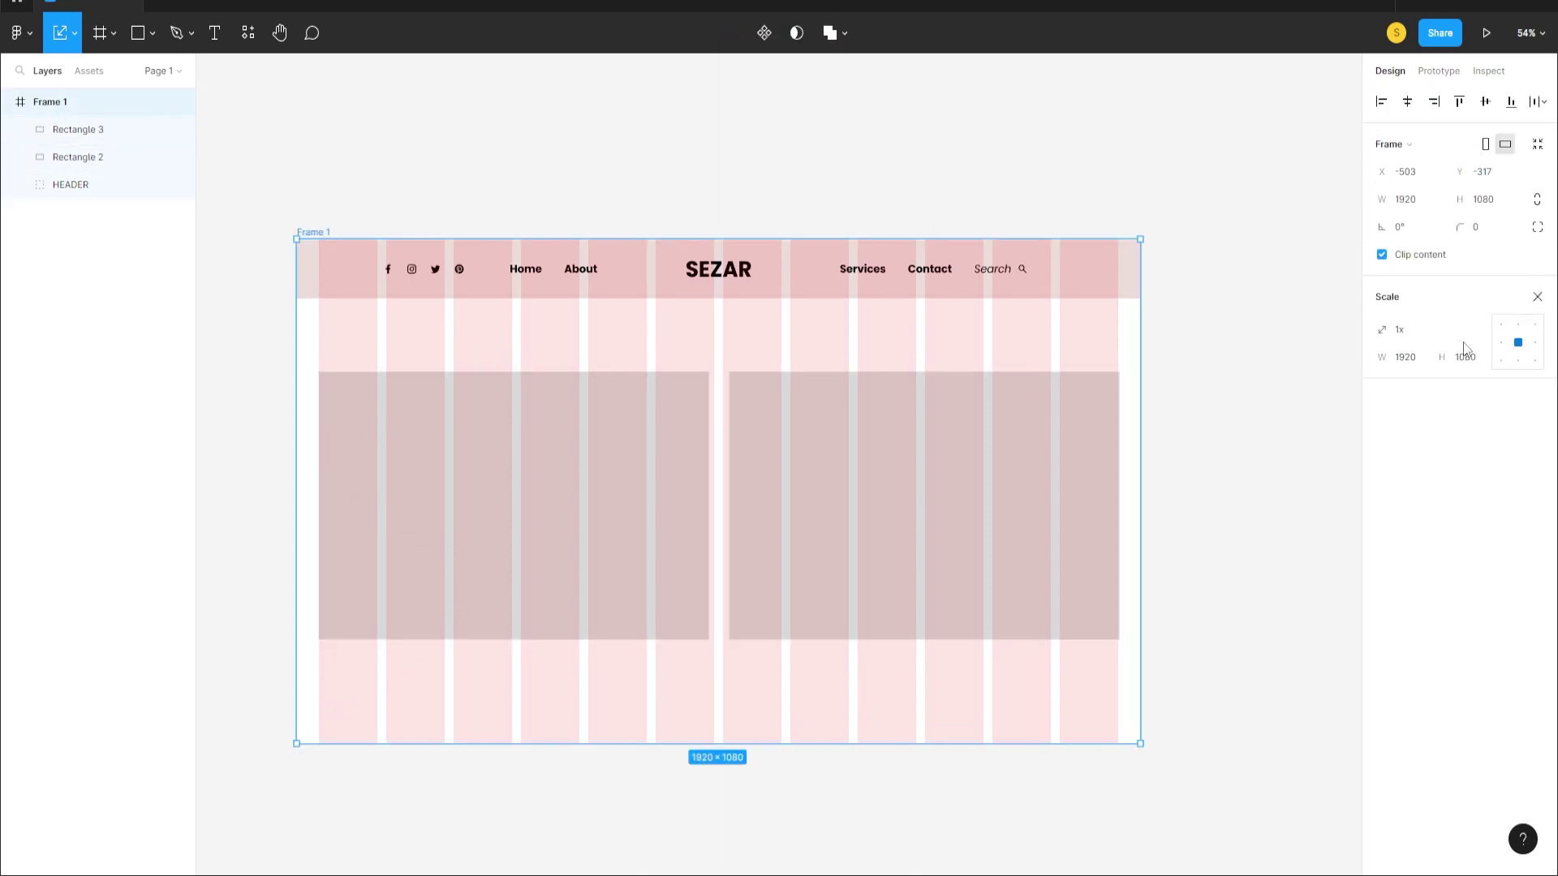
{"action": "left_click", "coordinate": [75, 33]}
{"action": "left_click", "coordinate": [79, 74]}
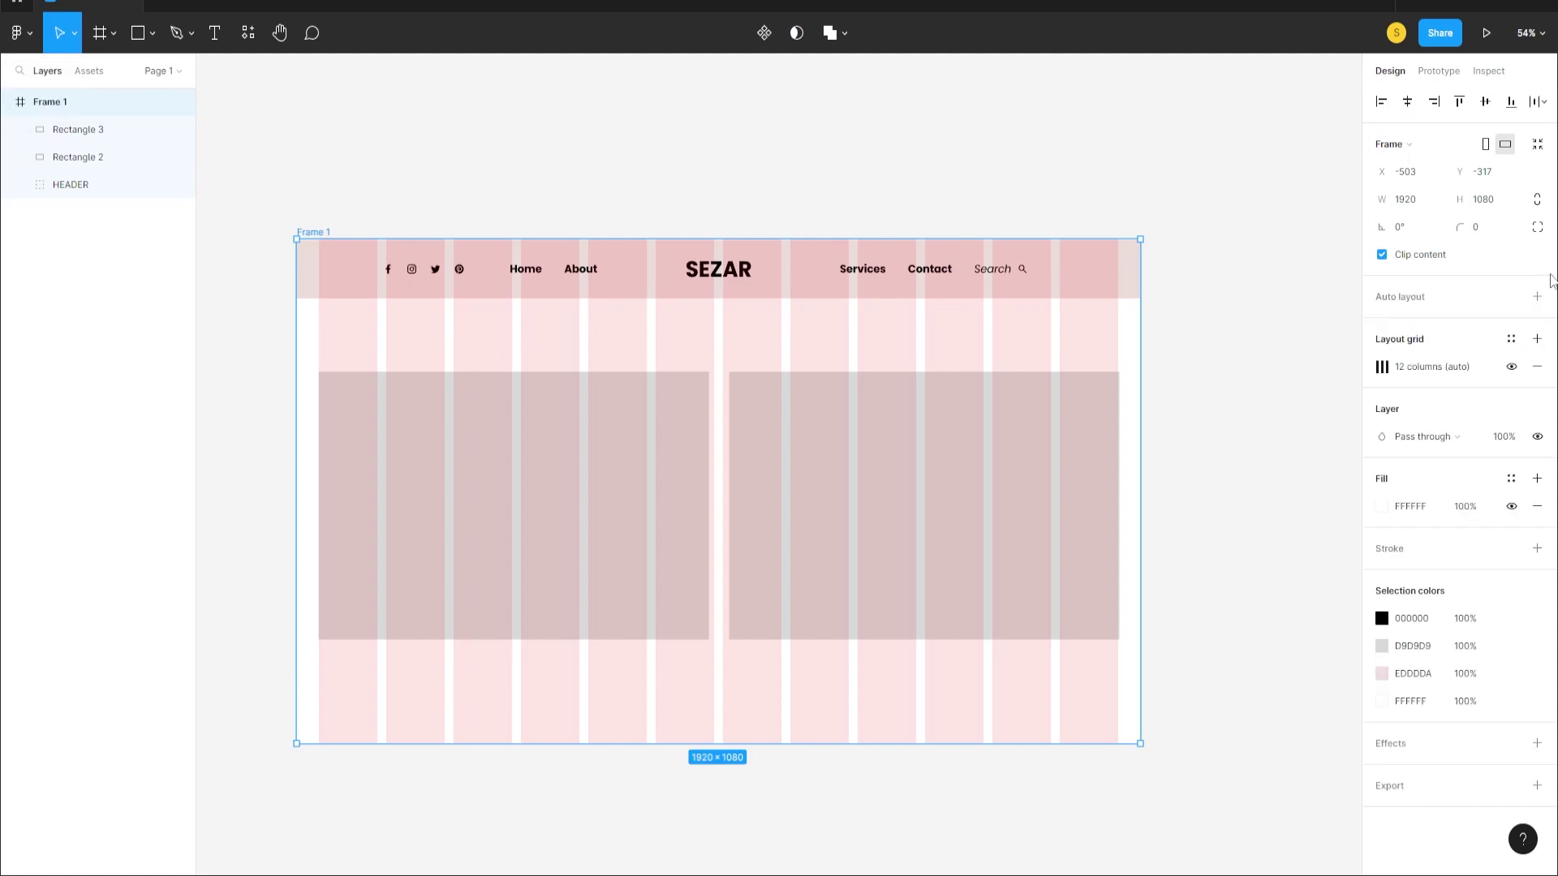
{"action": "left_click", "coordinate": [1510, 366]}
{"action": "left_click", "coordinate": [519, 695]}
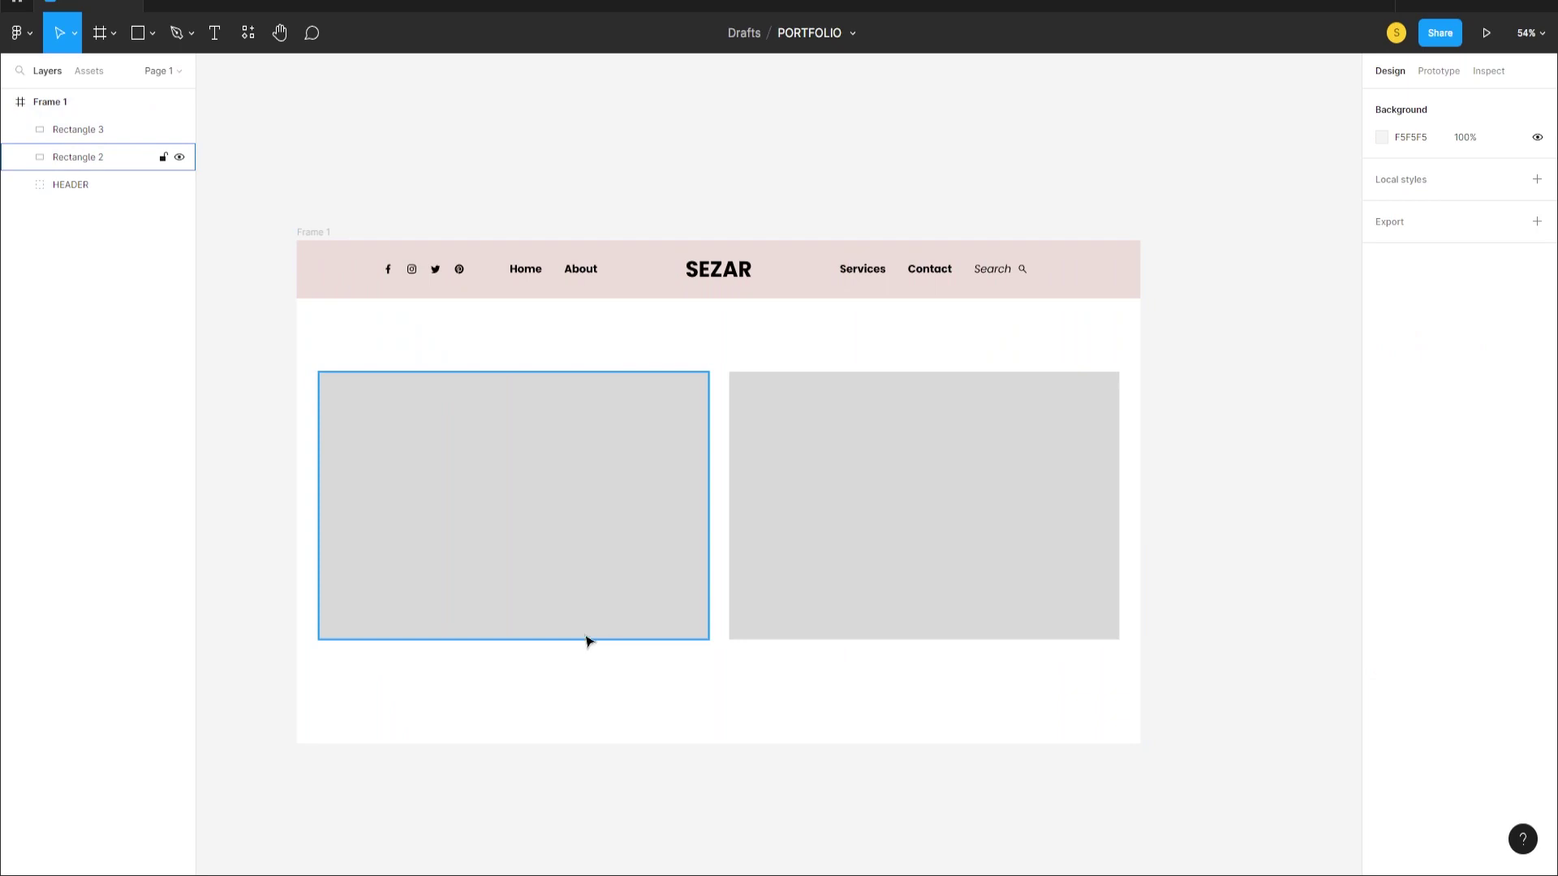
- Find the Unsplash plugin and run it with the left gray rectangle selected
{"action": "left_click", "coordinate": [524, 566]}
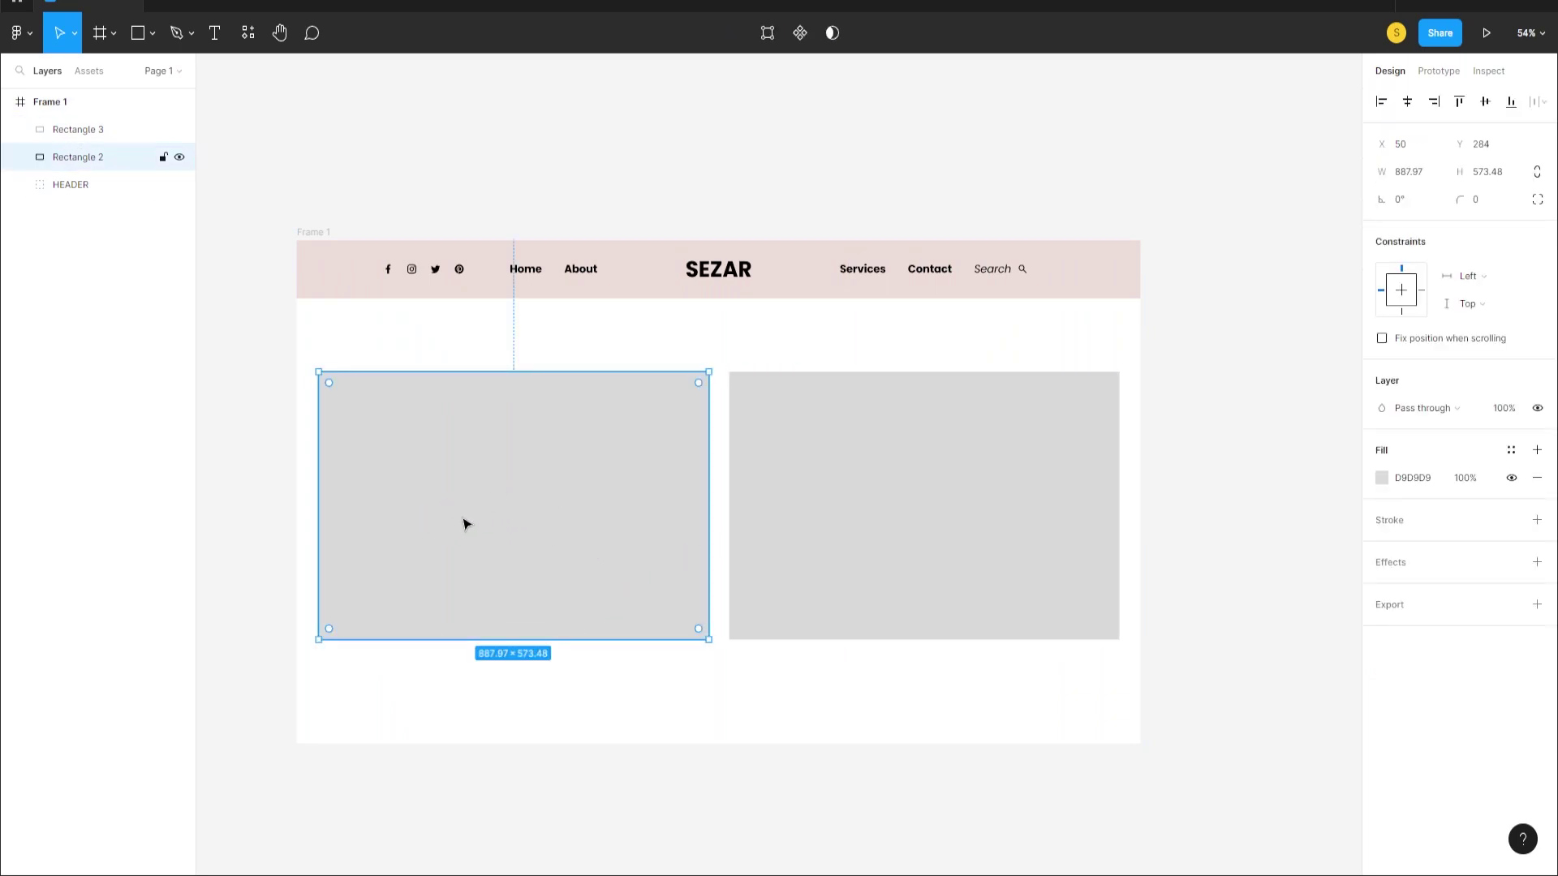
{"action": "right_click", "coordinate": [512, 529]}
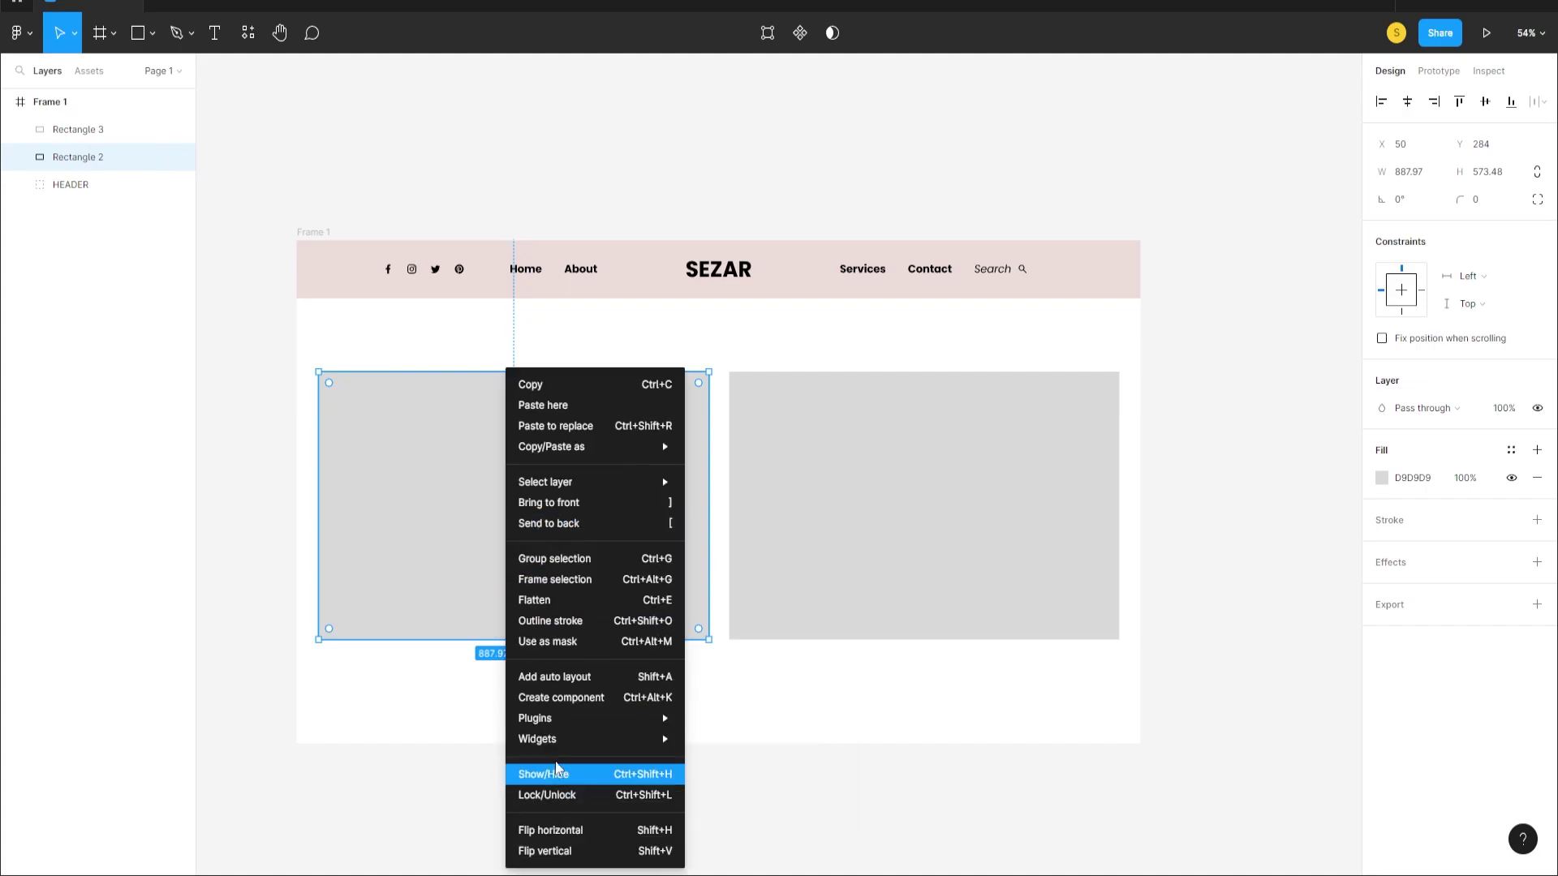
{"action": "mouse_move", "coordinate": [557, 725]}
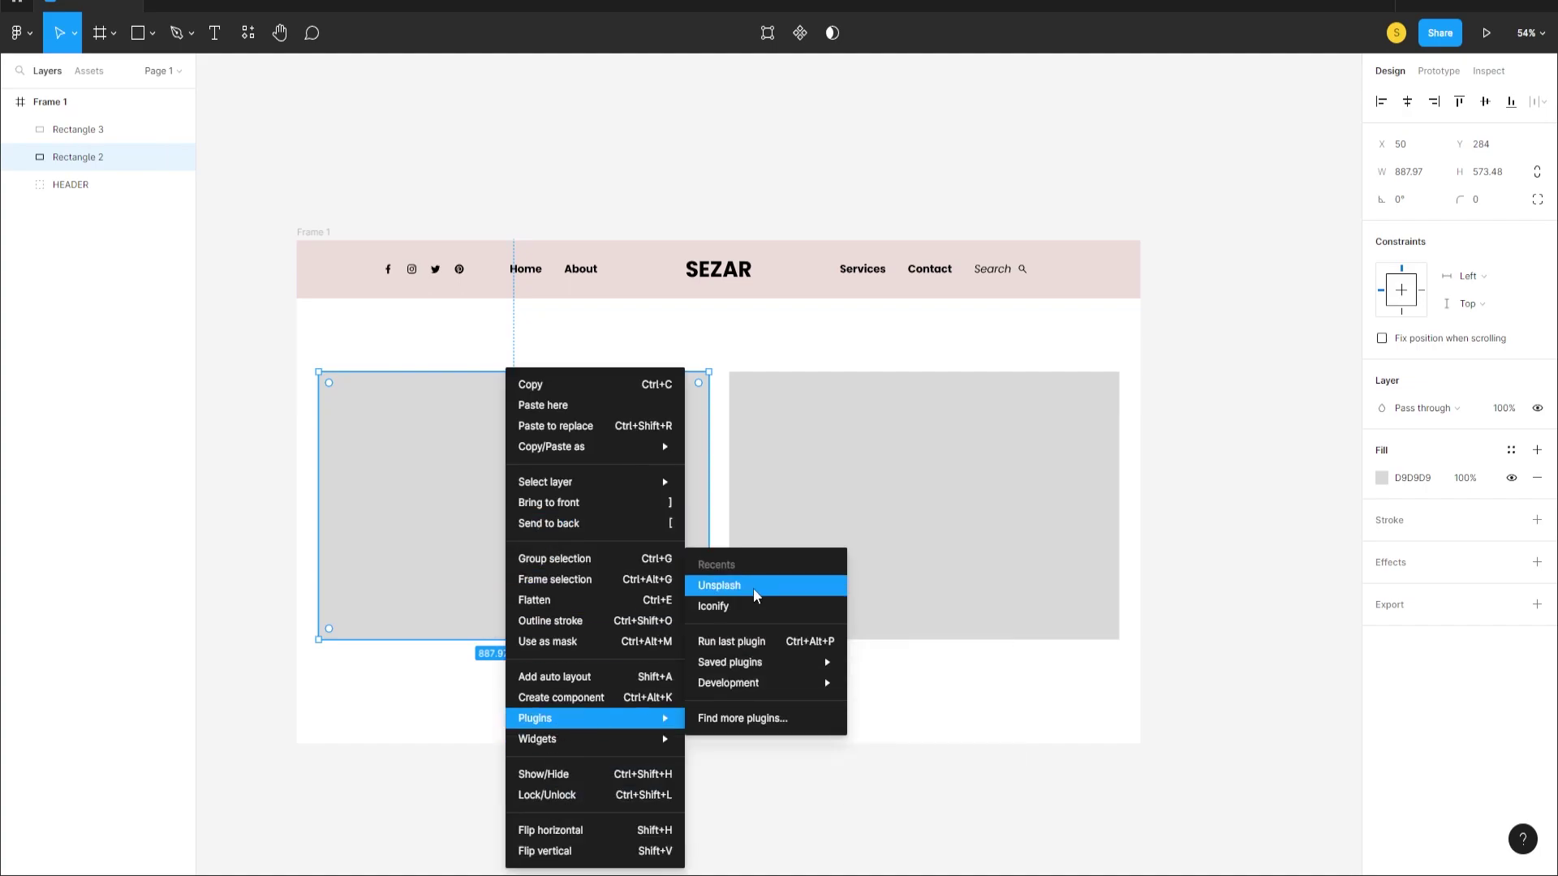
{"action": "left_click", "coordinate": [736, 721]}
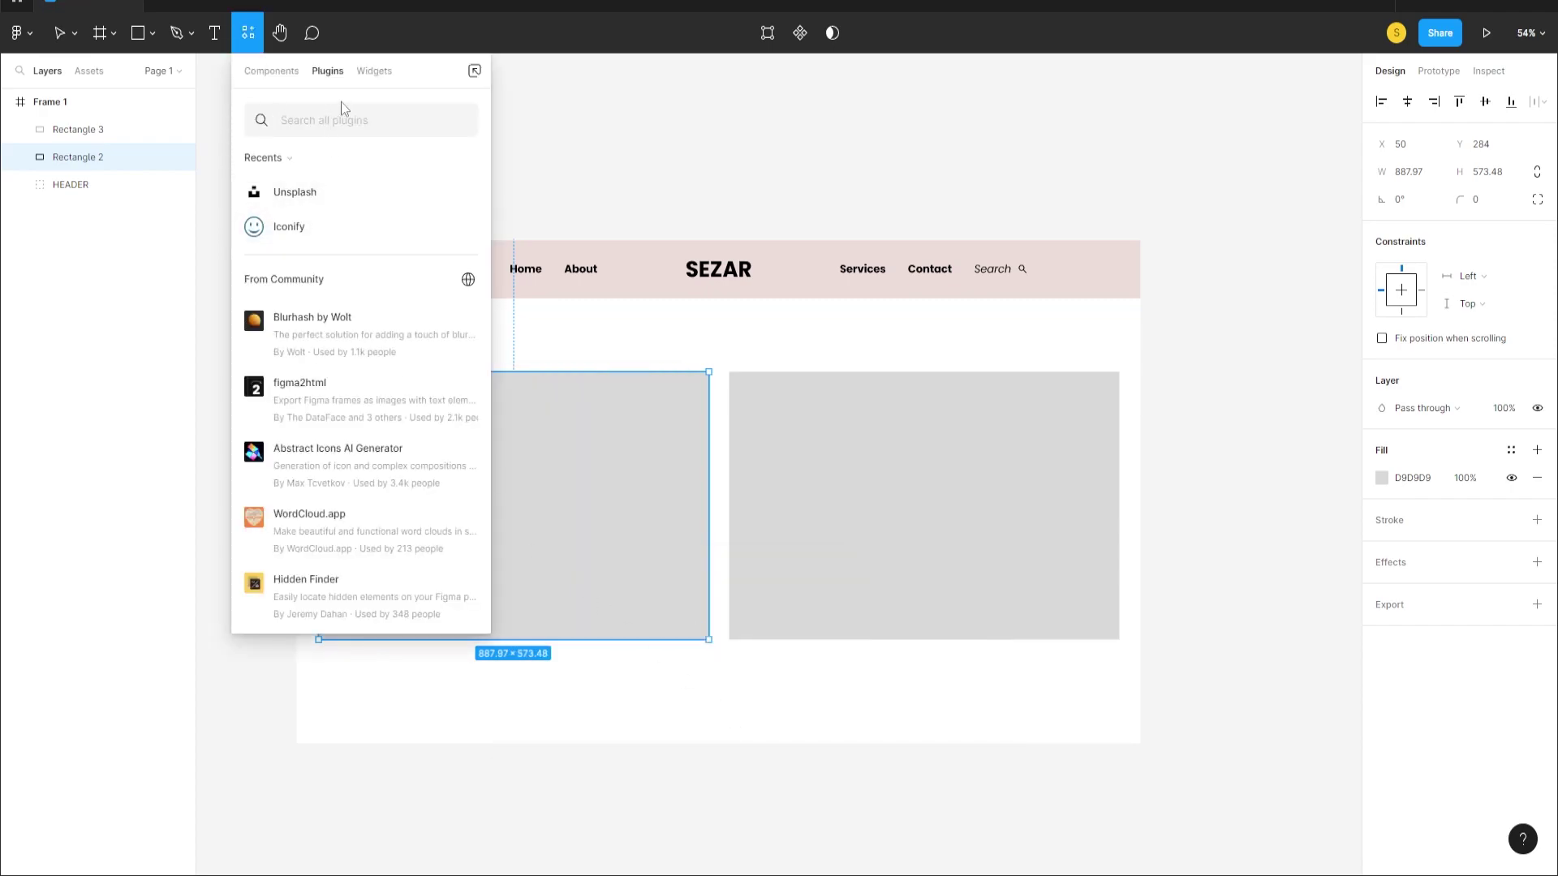
{"action": "type", "text": "unsplash"}
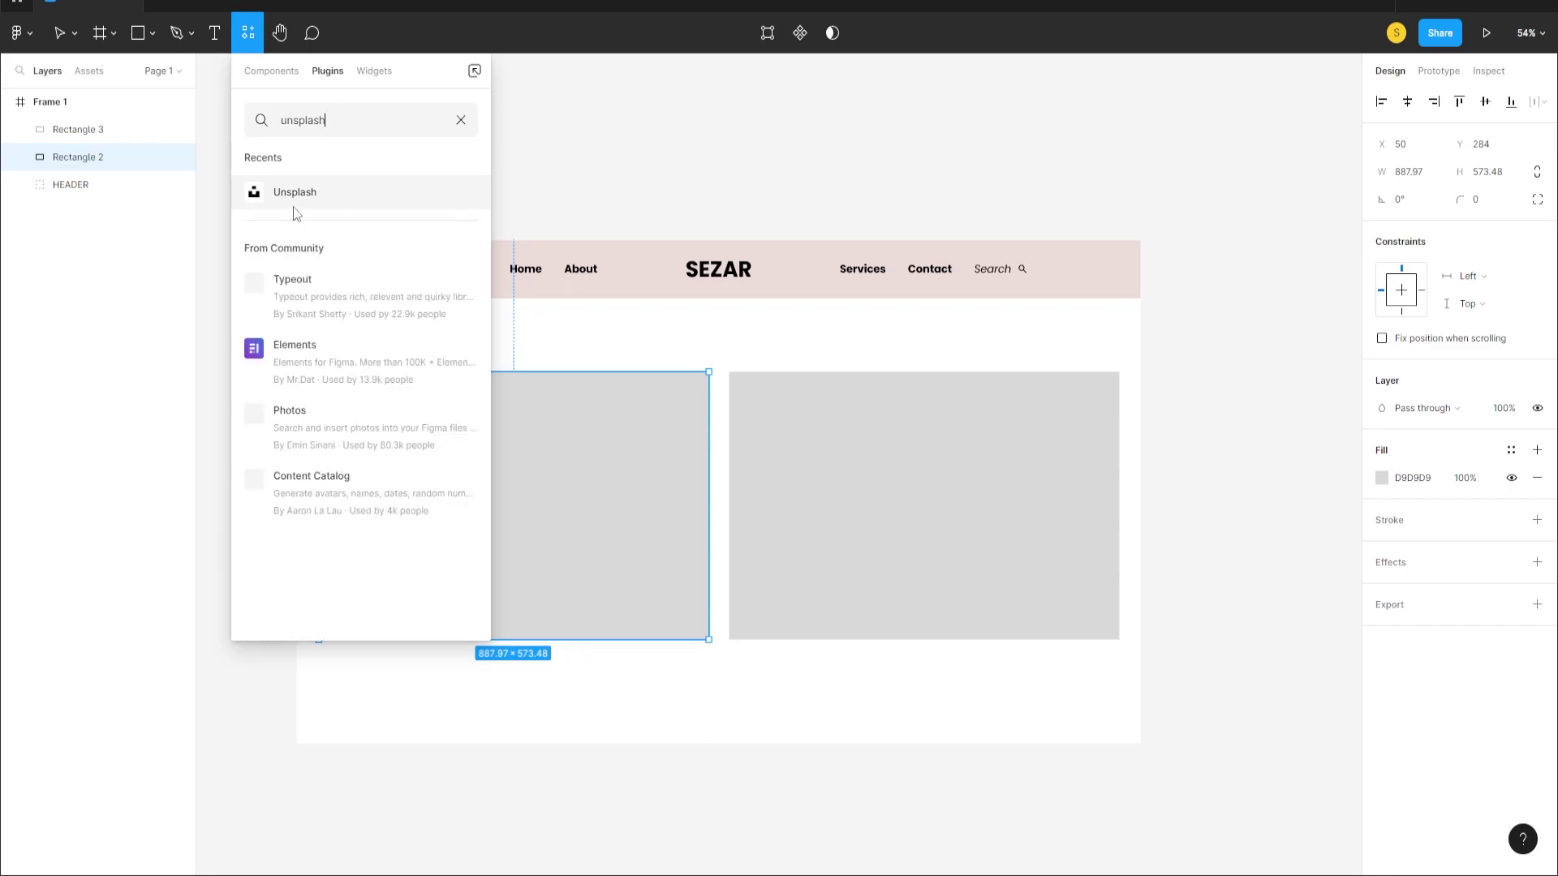
{"action": "left_click", "coordinate": [297, 195]}
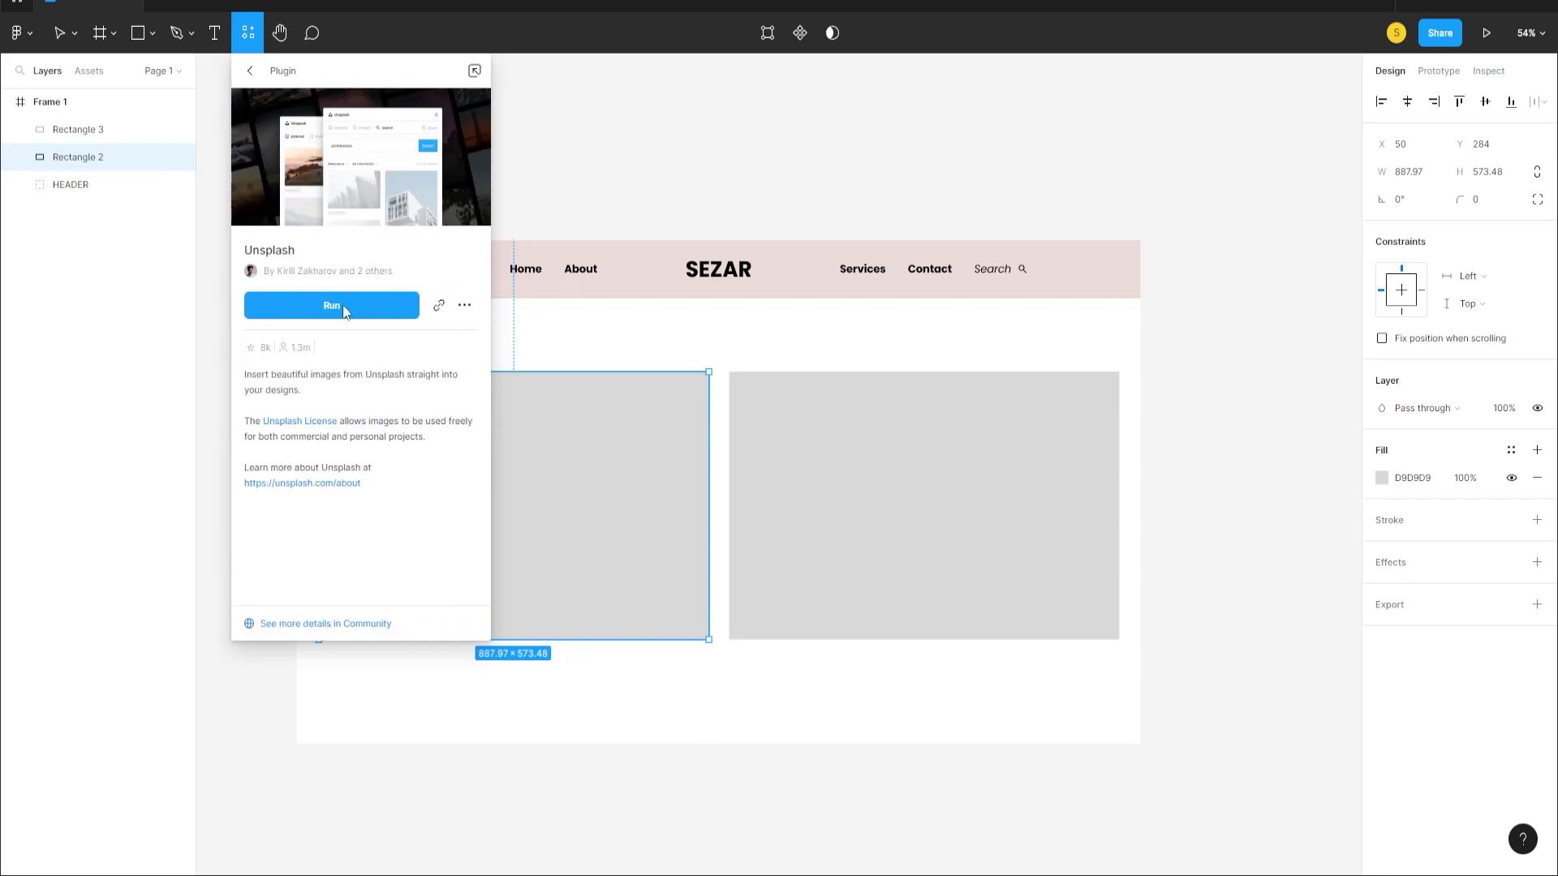
{"action": "left_click", "coordinate": [345, 309]}
- Search Unsplash for "man with camera"
{"action": "left_click", "coordinate": [724, 268]}
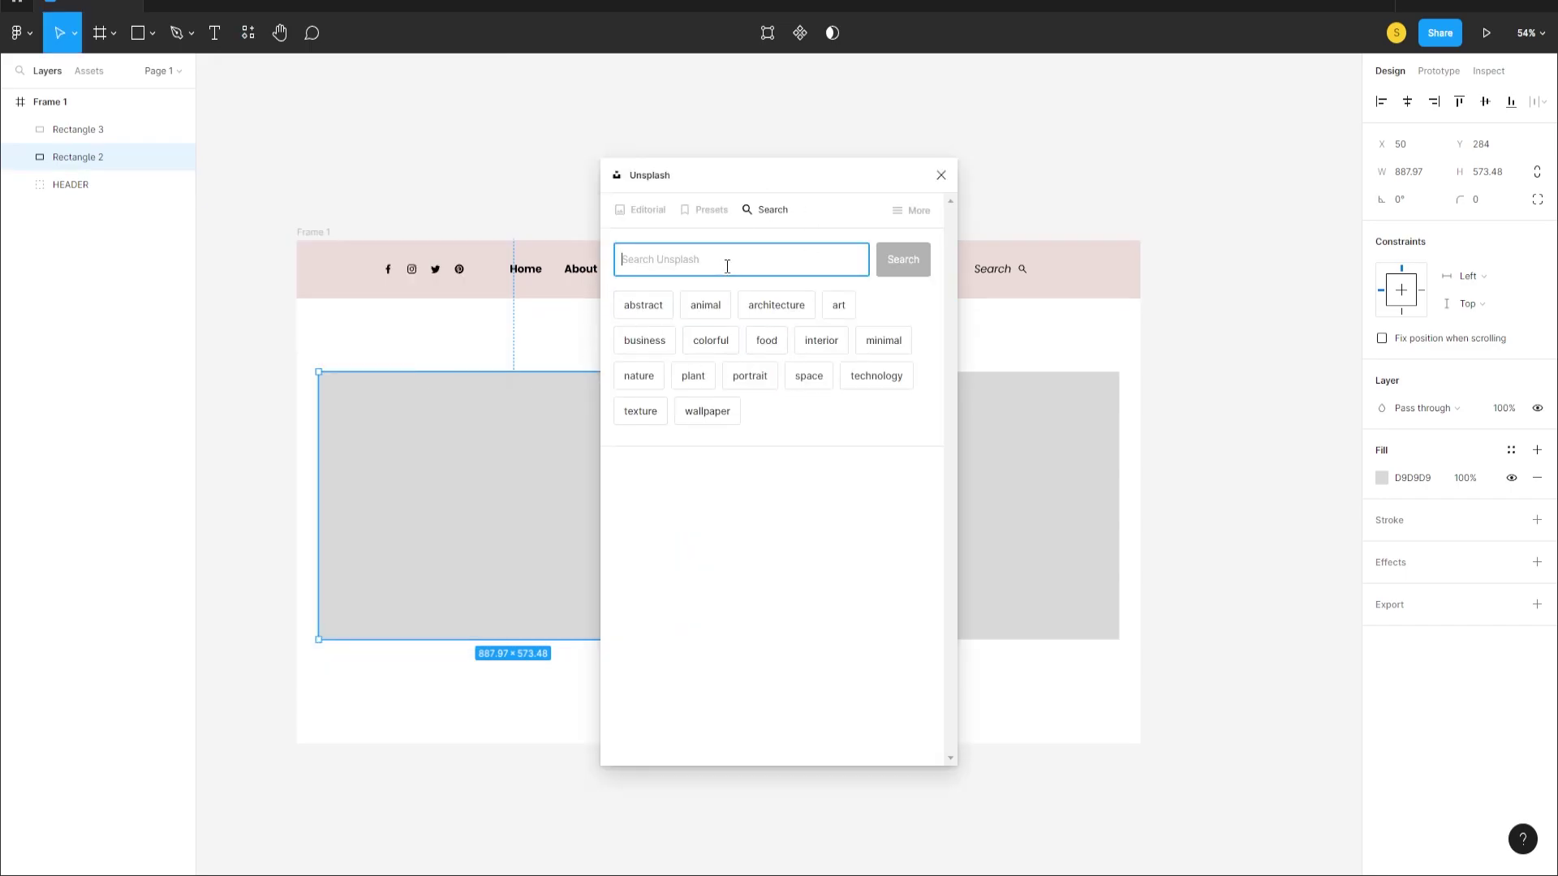
{"action": "left_click", "coordinate": [771, 217]}
{"action": "left_click", "coordinate": [739, 262]}
{"action": "type", "text": "man with came"}
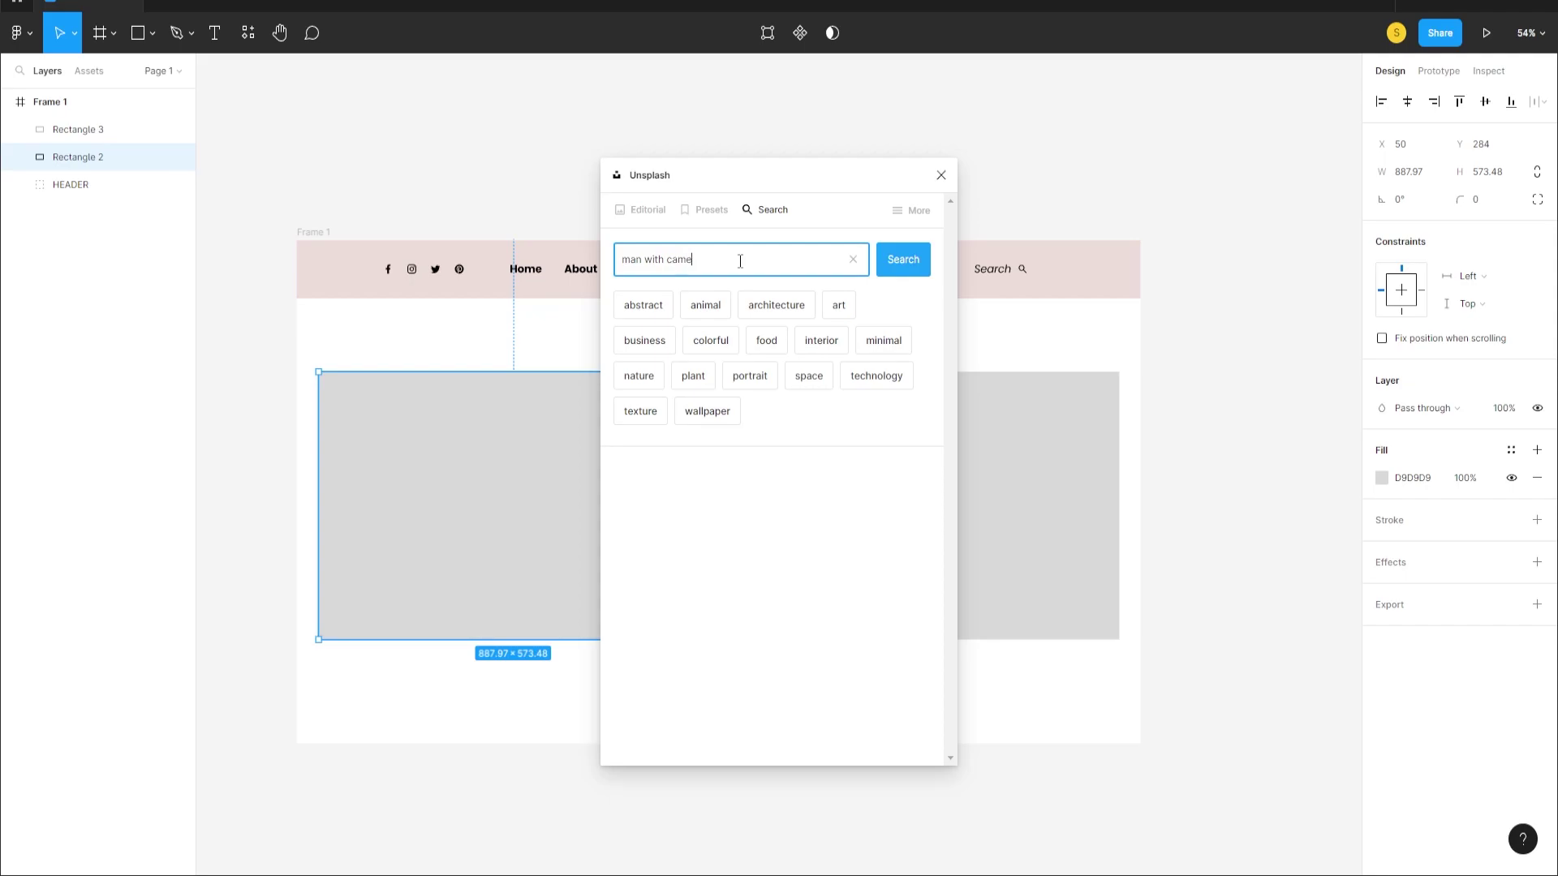
{"action": "left_click", "coordinate": [900, 259]}
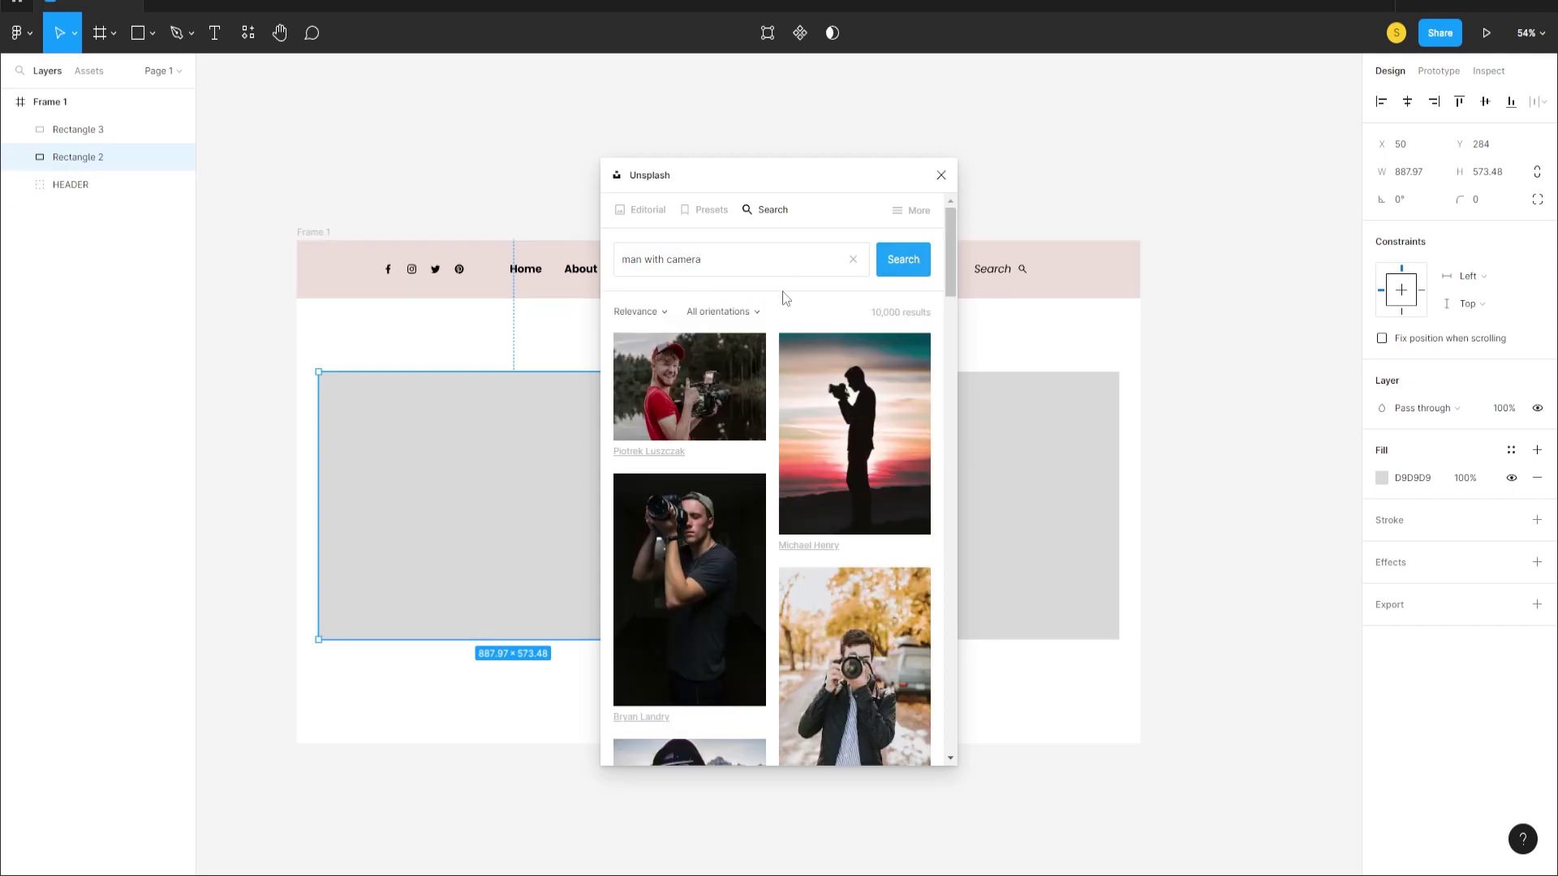
- Fill the left rectangle with the photo of the yellow-jacketed photographer in a white cap, and close the plugin
{"action": "scroll", "coordinate": [722, 473], "scroll_direction": "down", "scroll_amount": 3}
{"action": "scroll", "coordinate": [722, 473], "scroll_direction": "down", "scroll_amount": 10}
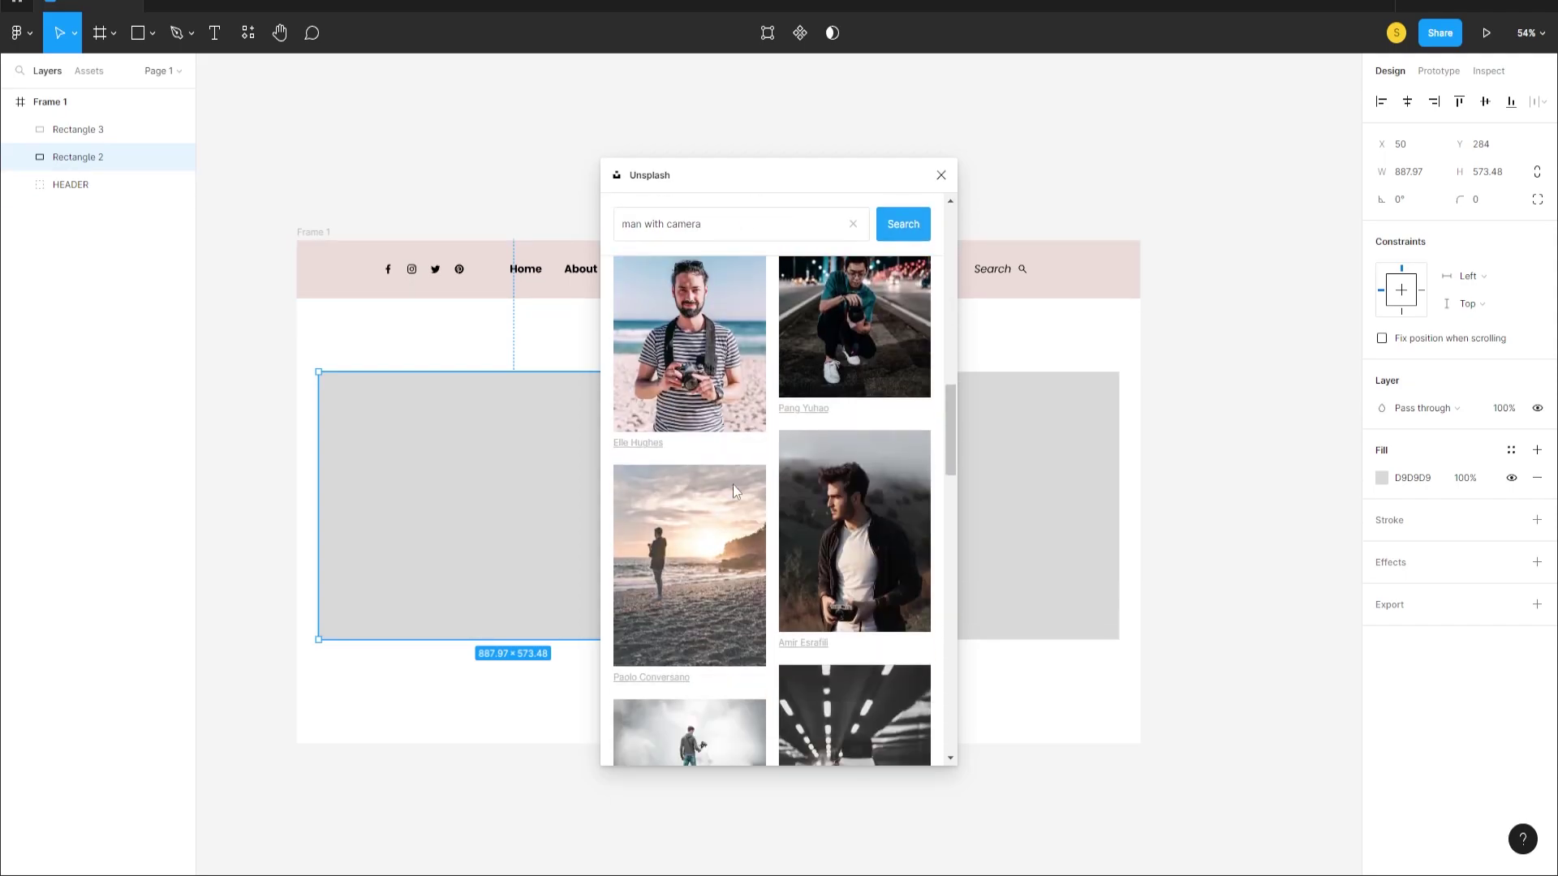
{"action": "scroll", "coordinate": [735, 483], "scroll_direction": "down", "scroll_amount": 12}
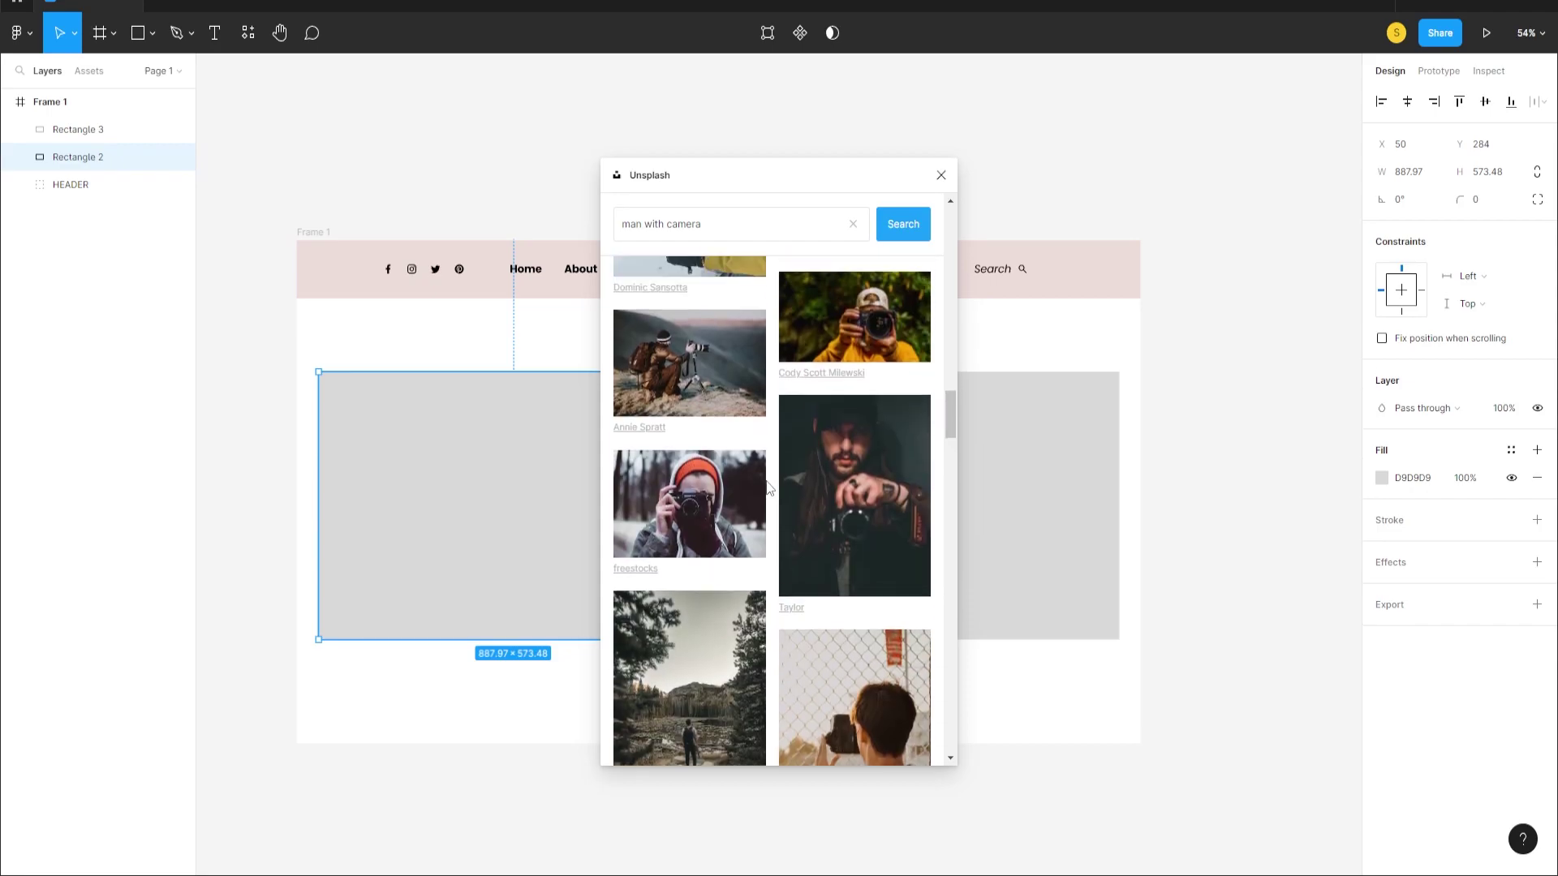
{"action": "left_click", "coordinate": [872, 454]}
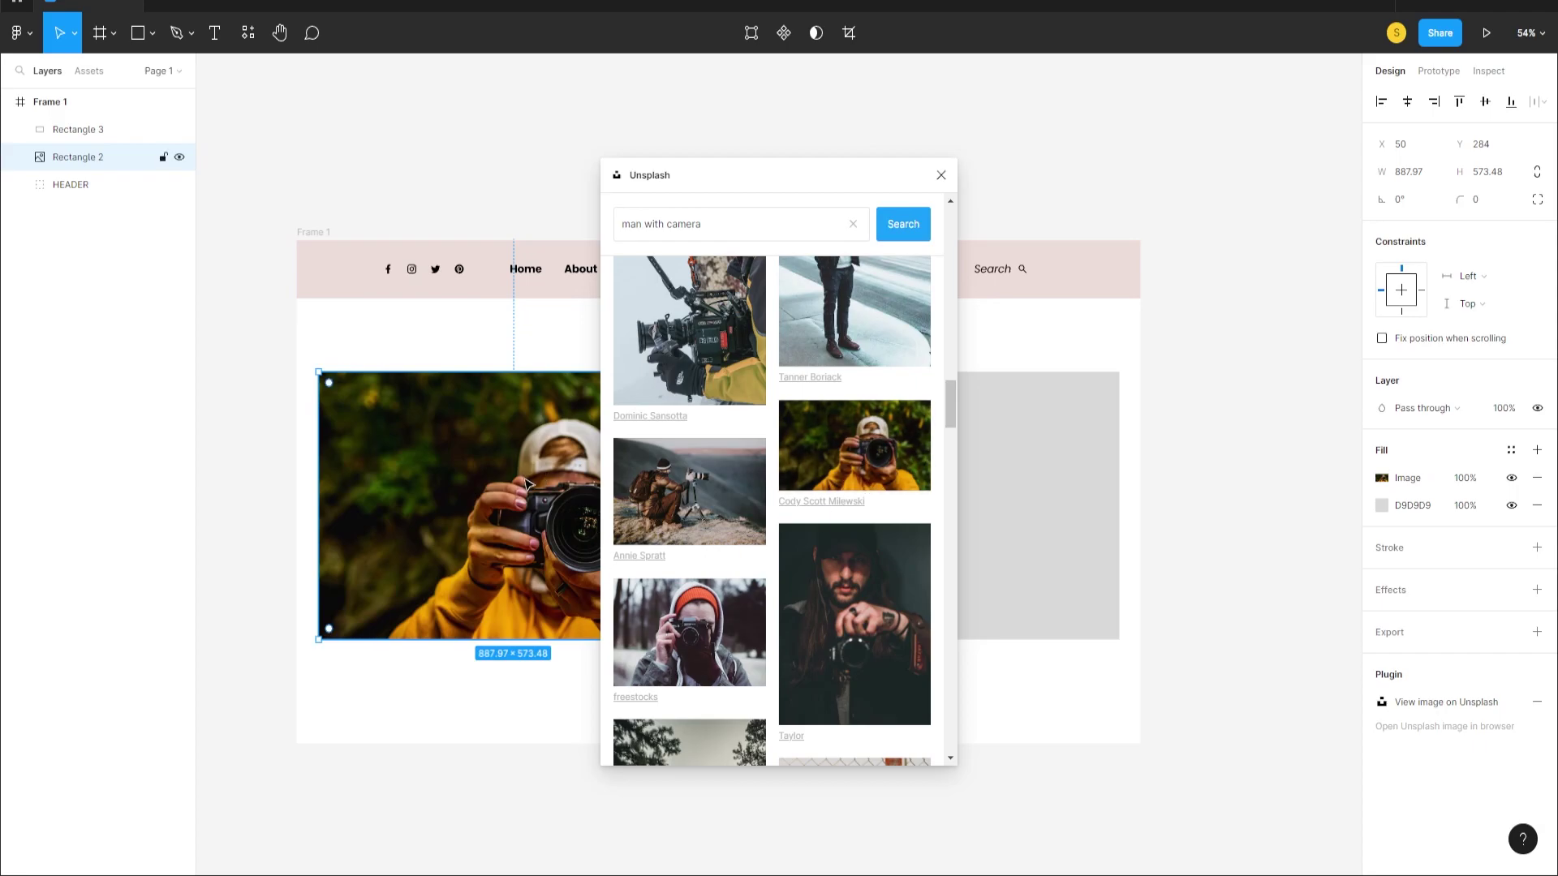
{"action": "left_click", "coordinate": [404, 736]}
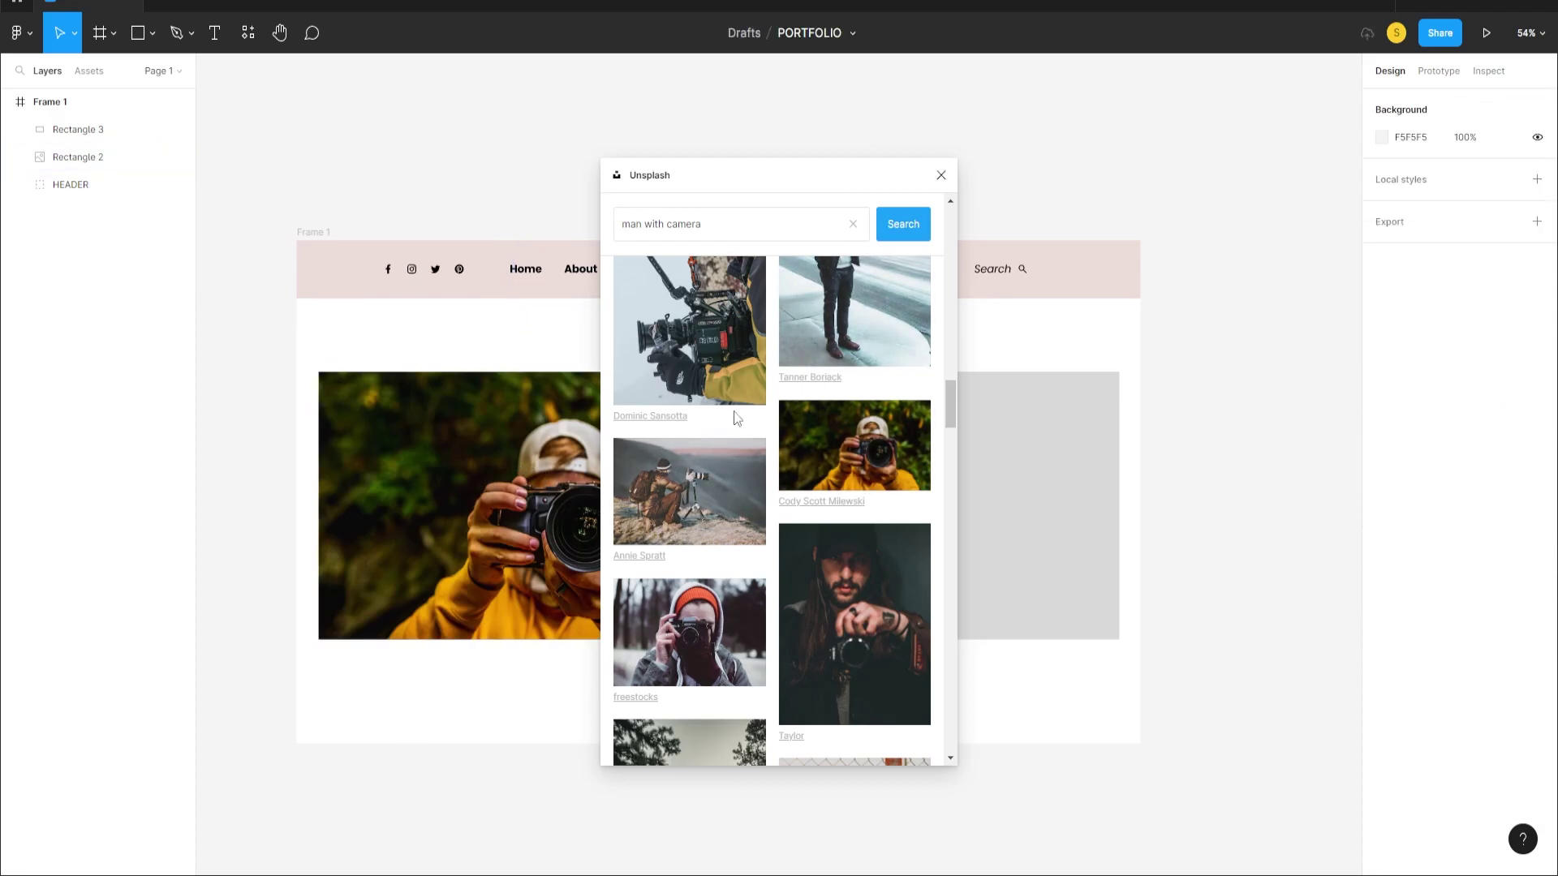
{"action": "left_click", "coordinate": [941, 175]}
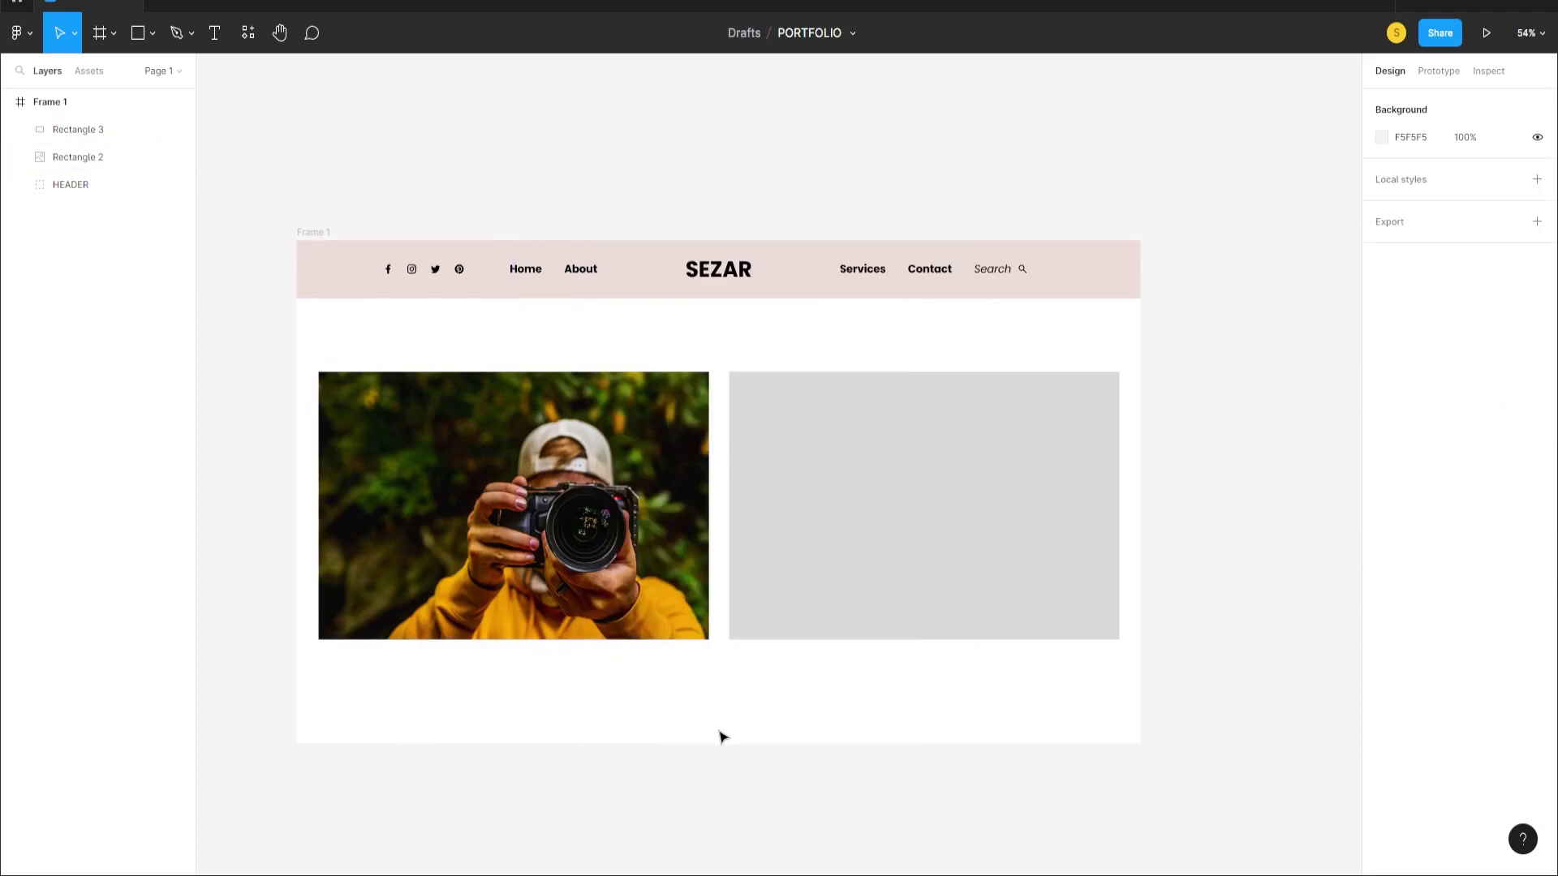
- Fill the right gray rectangle with the header's pink background color, EDDDDA, using the eyedropper
{"action": "left_click_drag", "start_coordinate": [710, 703], "coordinate": [678, 703]}
{"action": "left_click", "coordinate": [776, 556]}
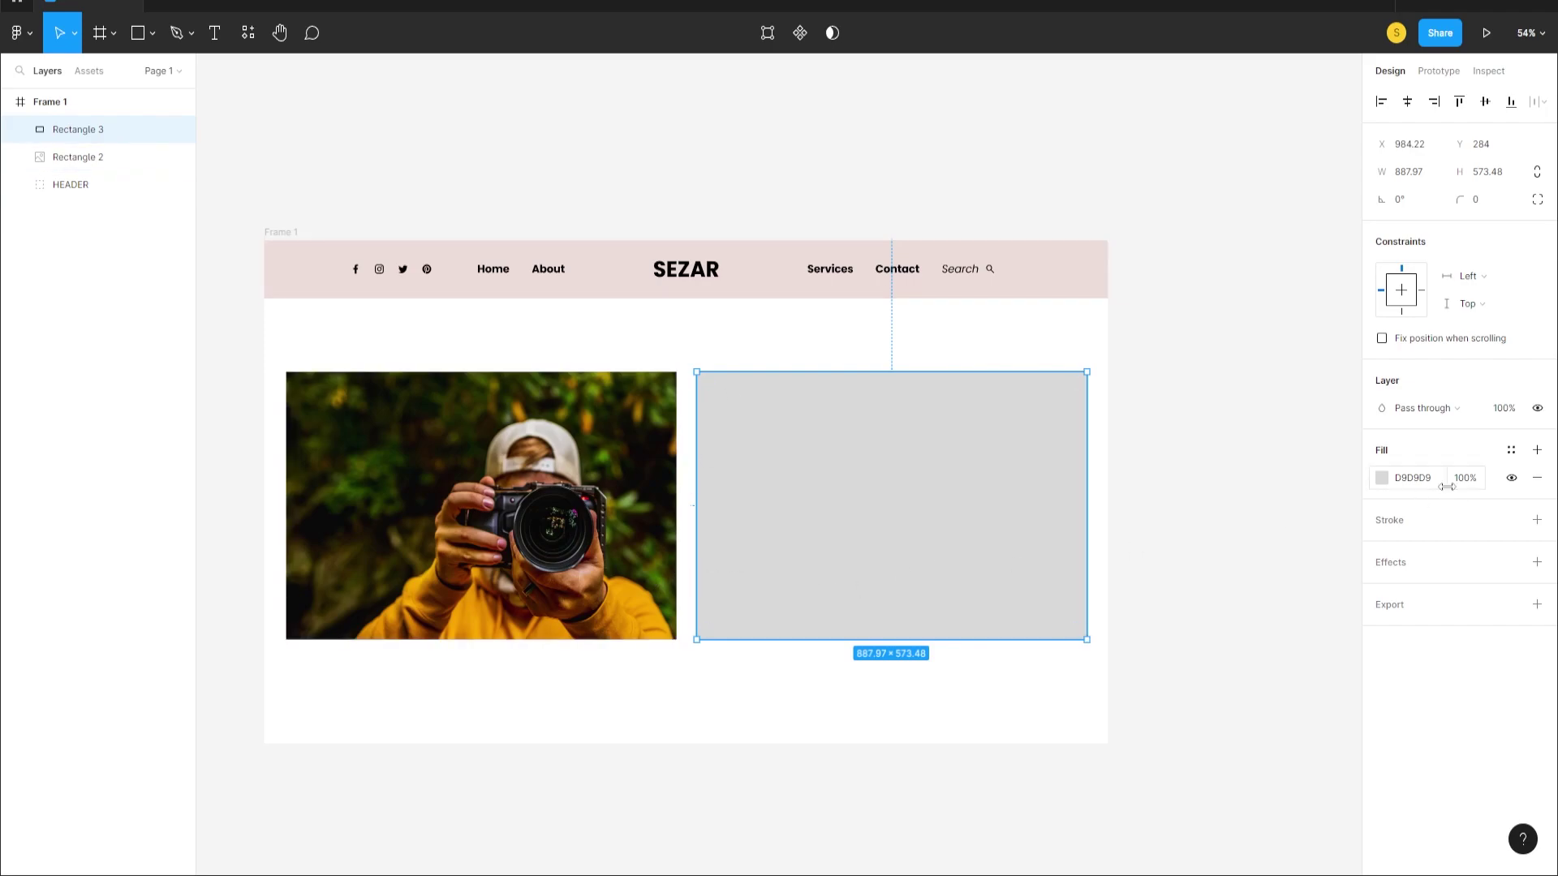
{"action": "left_click", "coordinate": [1383, 478]}
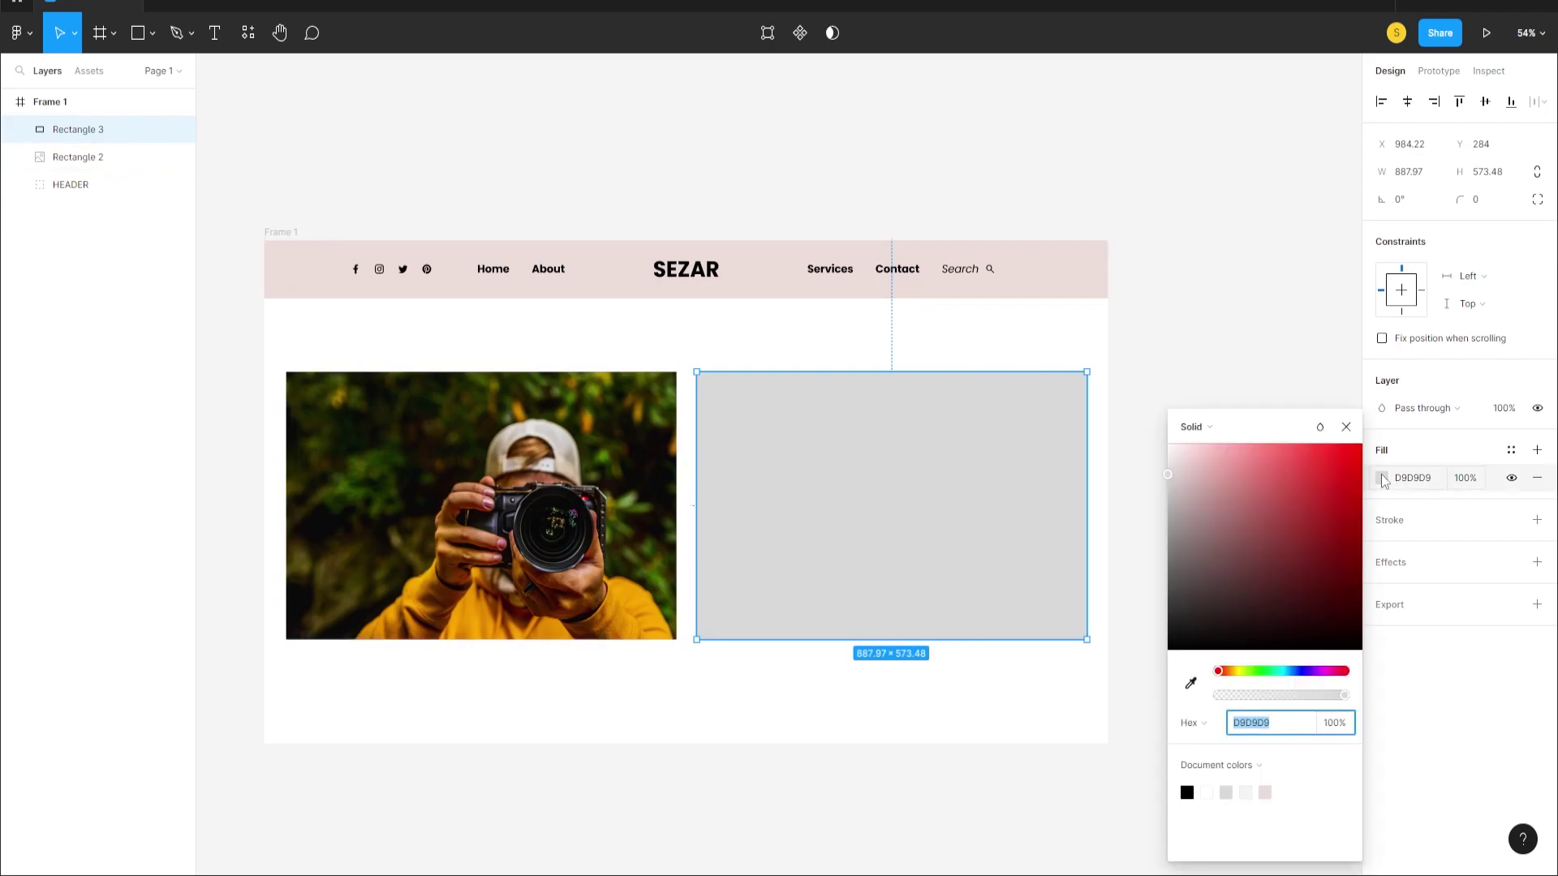
{"action": "left_click", "coordinate": [1189, 686]}
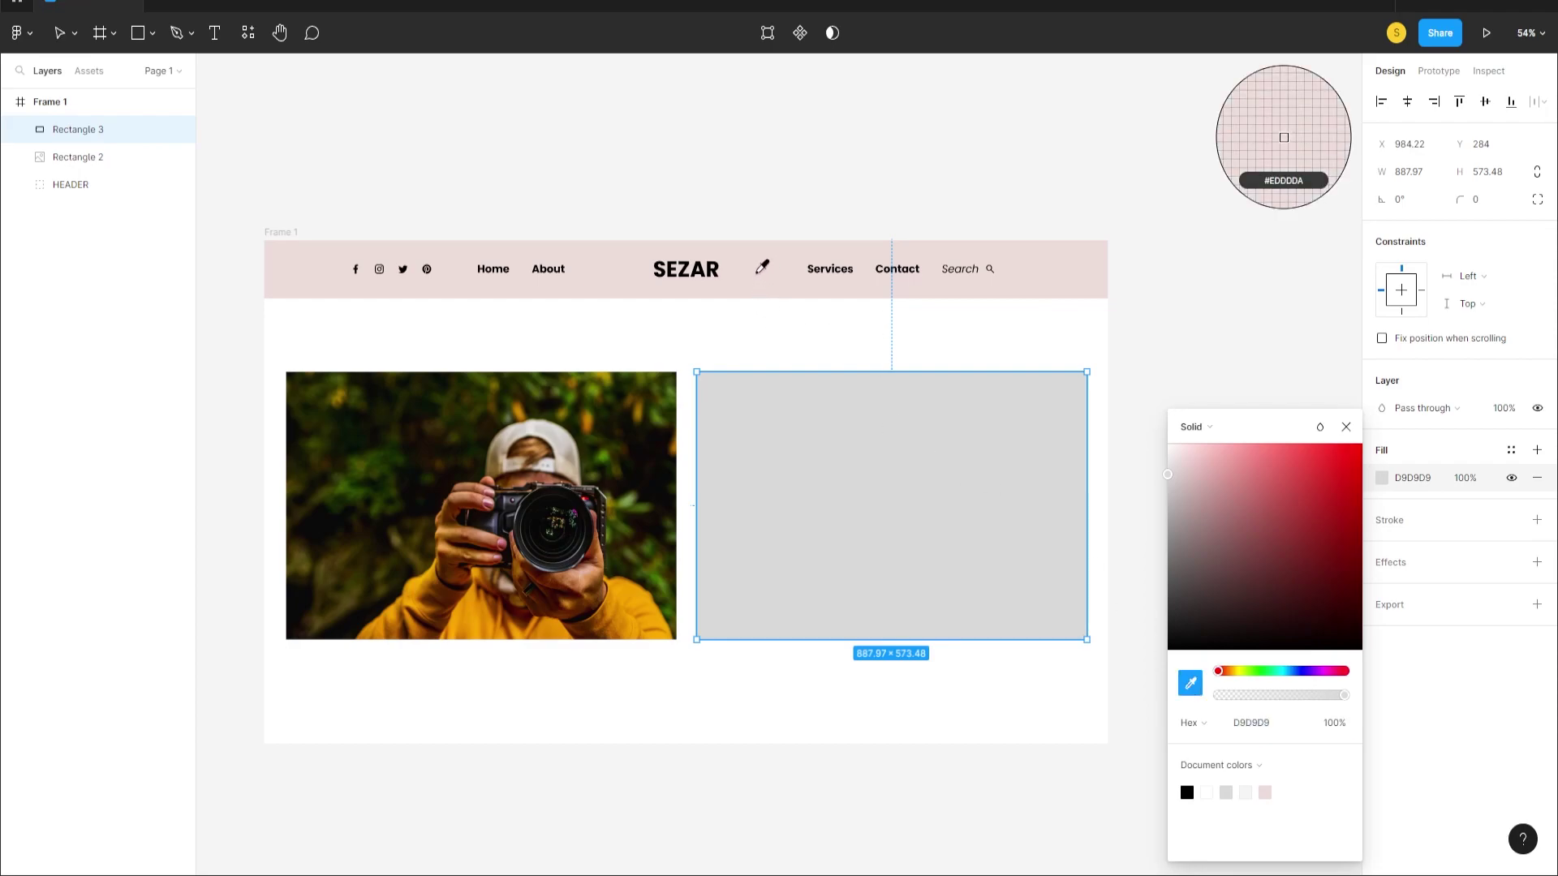
{"action": "left_click", "coordinate": [761, 269]}
{"action": "key", "text": "Escape"}
{"action": "scroll", "coordinate": [820, 387], "scroll_direction": "down", "scroll_amount": 1}
{"action": "scroll", "coordinate": [823, 391], "scroll_direction": "up", "scroll_amount": 2}
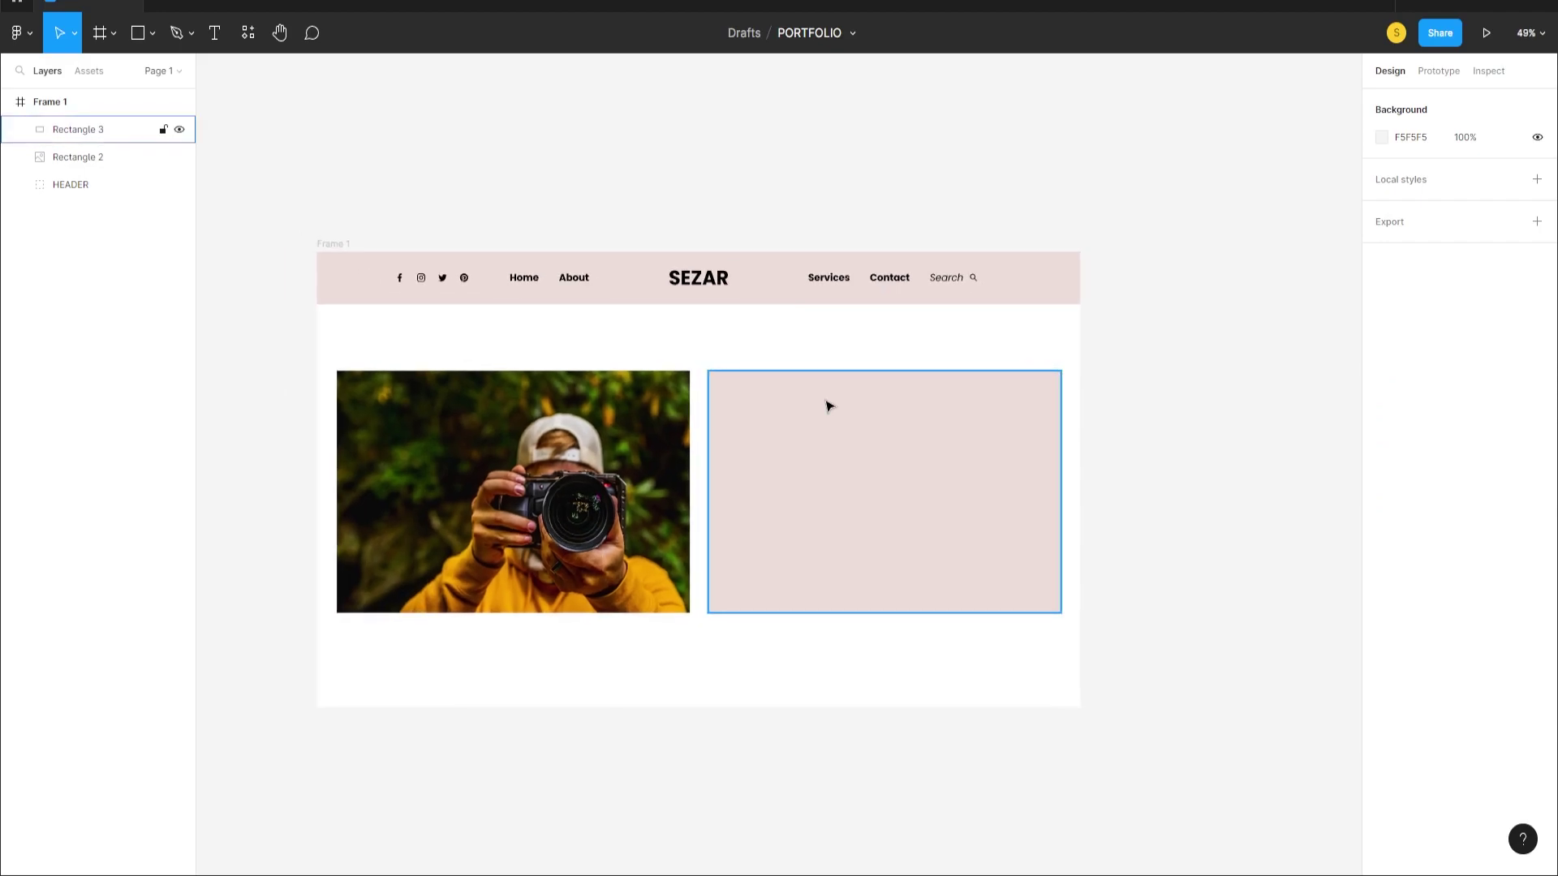
- Duplicate the header's SEZAR text onto the upper part of the pink rectangle and move its layer out of HEADER, above Rectangle 3
{"action": "left_click", "coordinate": [691, 278]}
{"action": "left_click", "coordinate": [690, 278]}
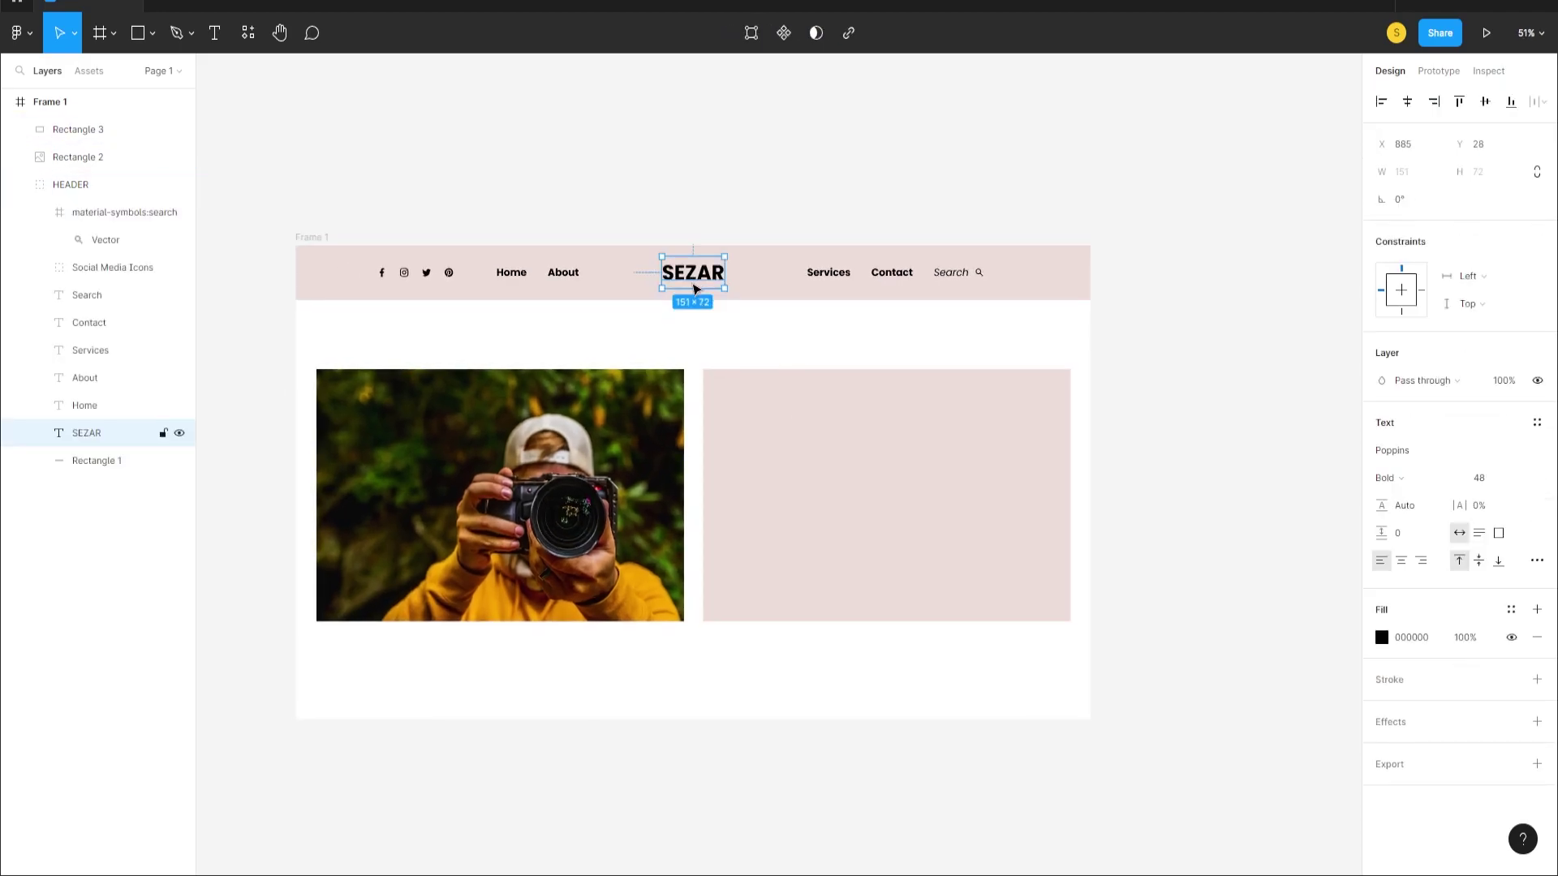
{"action": "left_click_drag", "start_coordinate": [694, 276], "coordinate": [892, 422]}
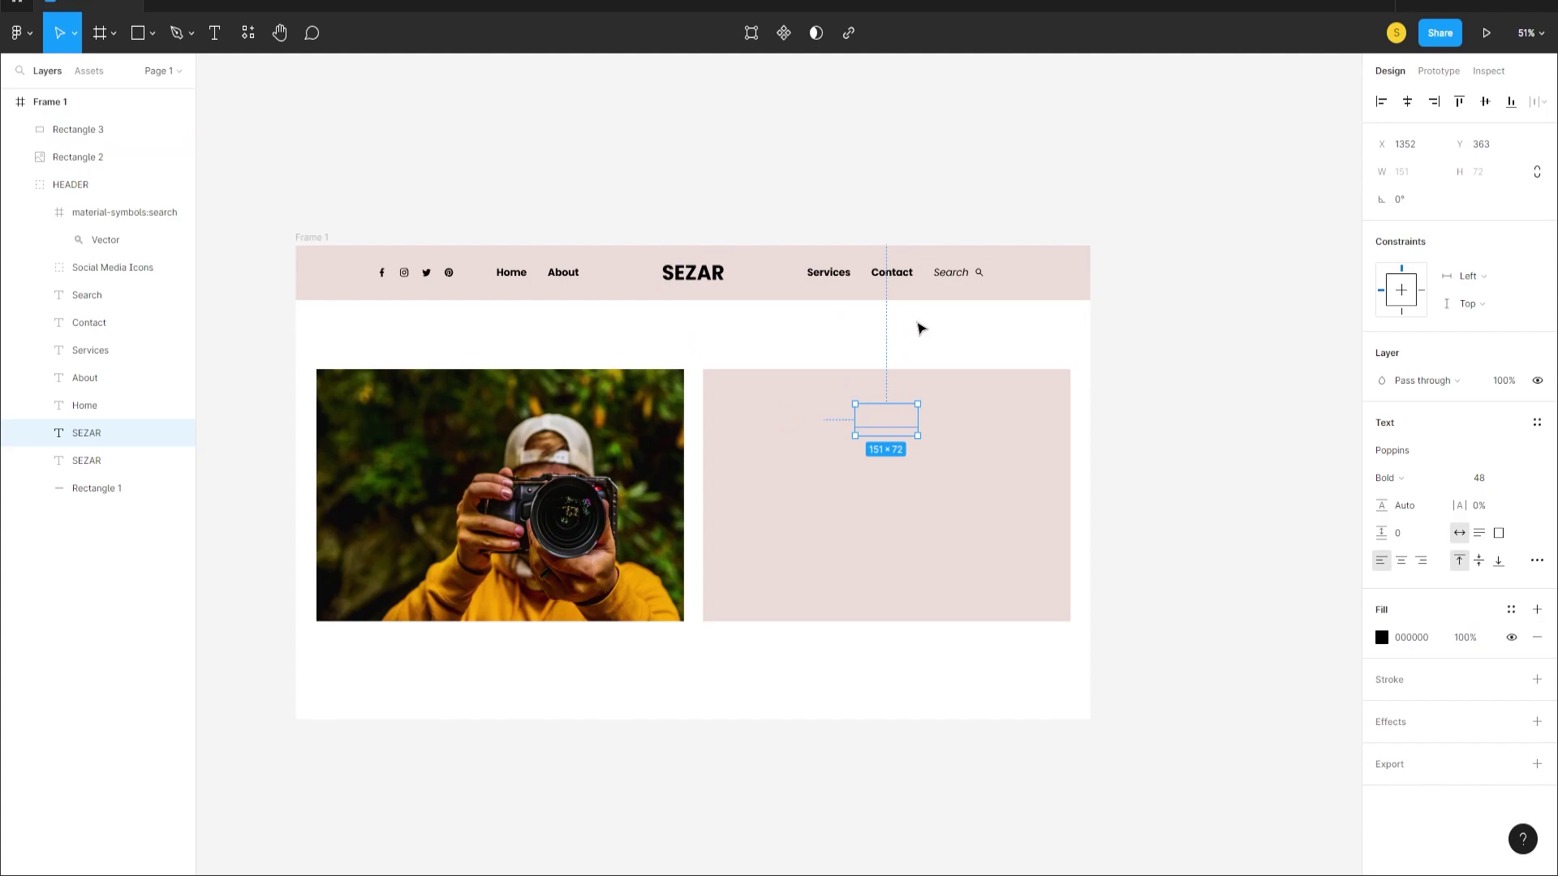
{"action": "key", "text": "ctrl+shift+bracketright"}
{"action": "key", "text": "bracketright"}
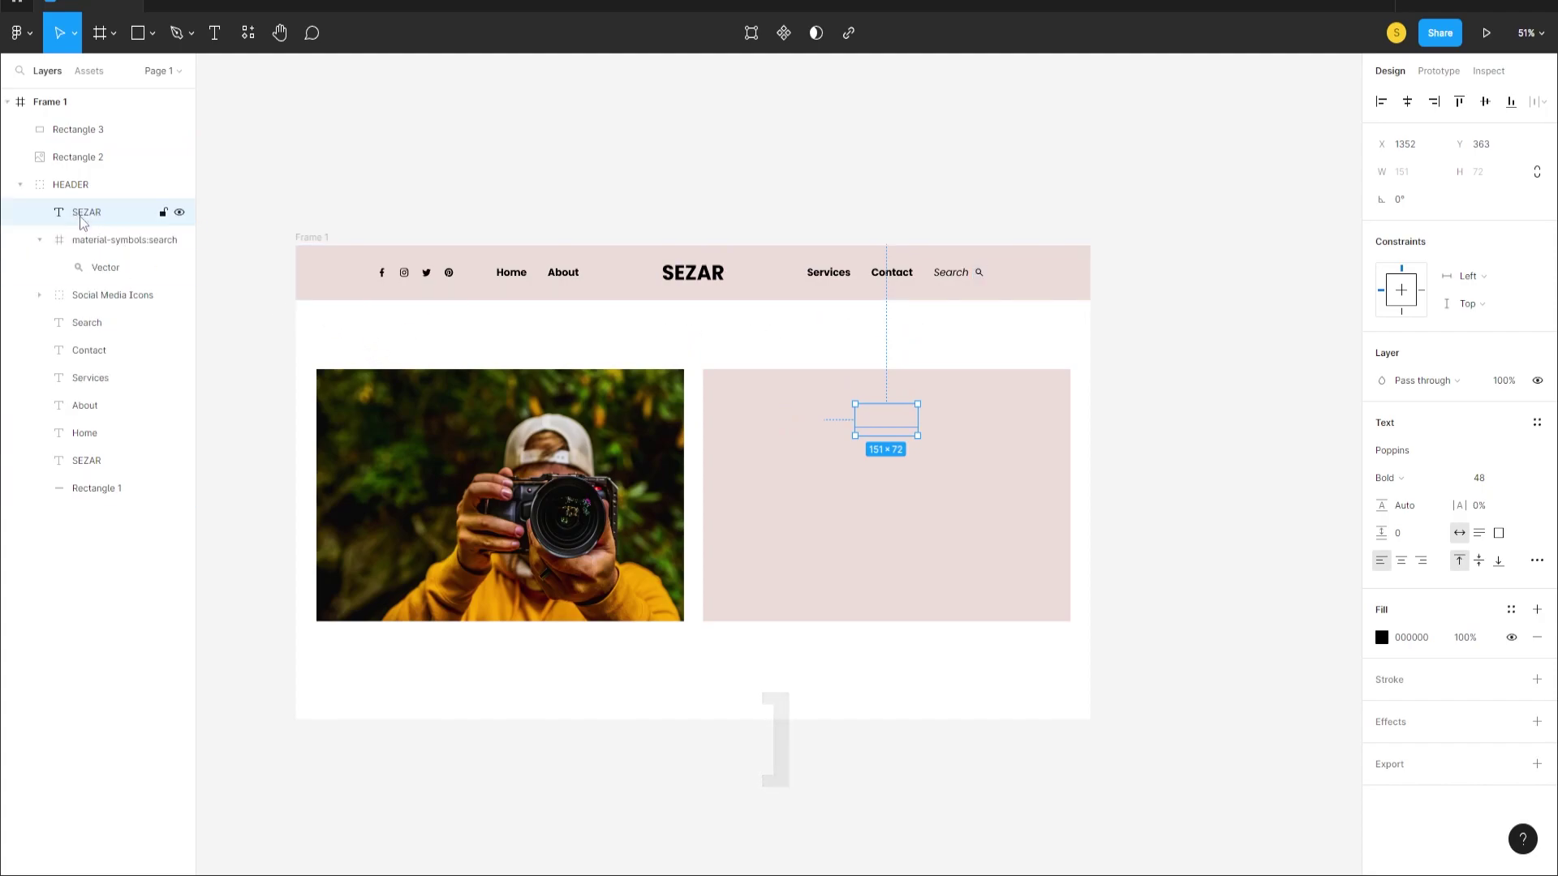
{"action": "left_click_drag", "start_coordinate": [83, 219], "coordinate": [70, 129]}
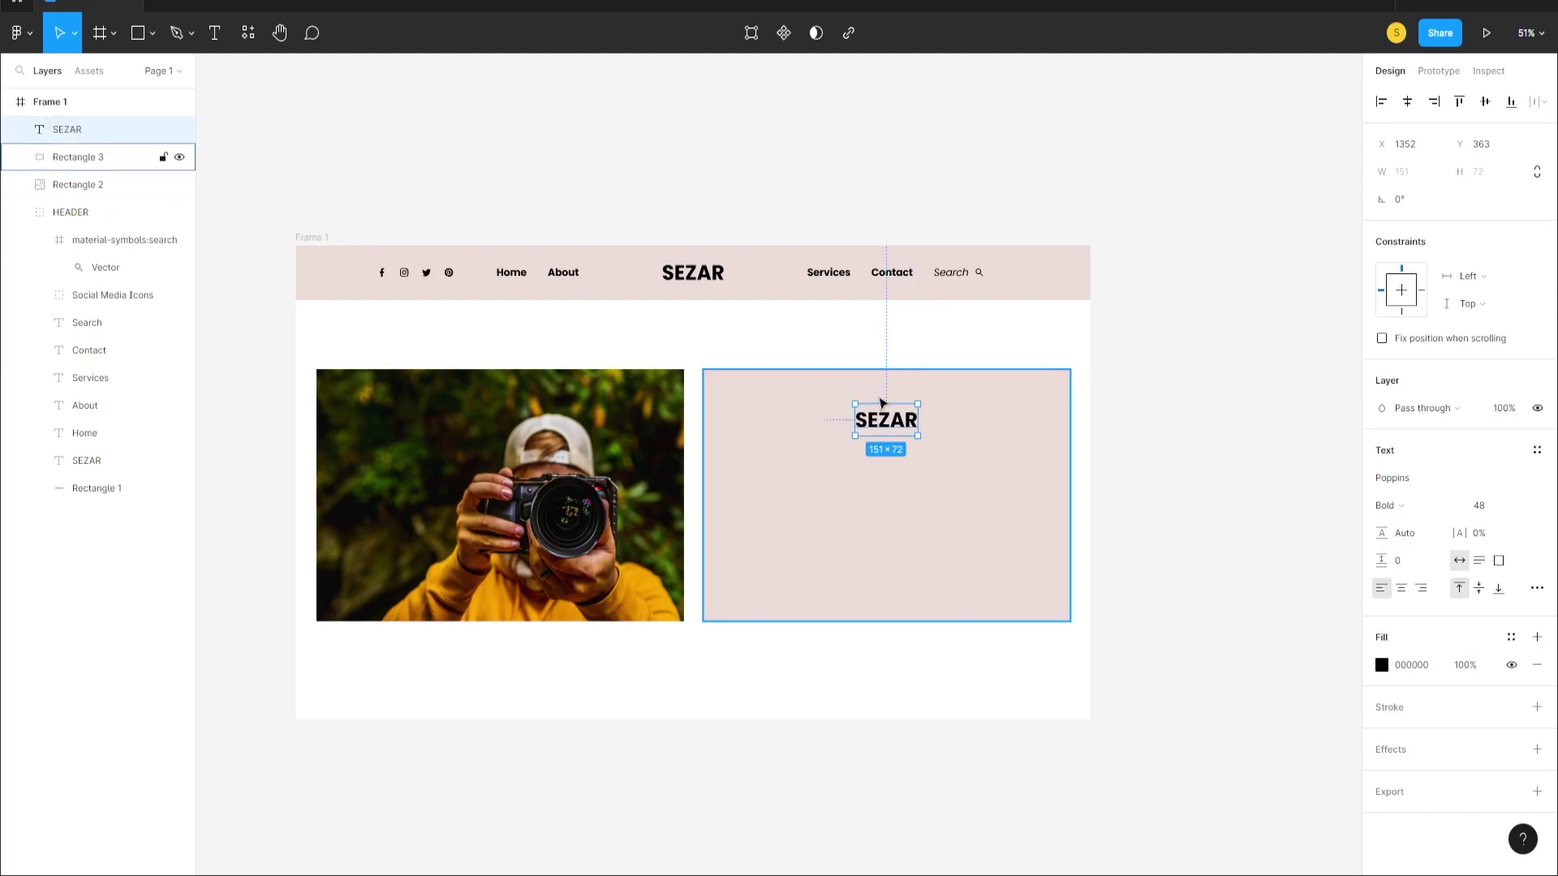
- Replace the duplicated SEZAR text on the pink rectangle with "ABOUT ME"
{"action": "double_click", "coordinate": [897, 422]}
{"action": "type", "text": "A"}
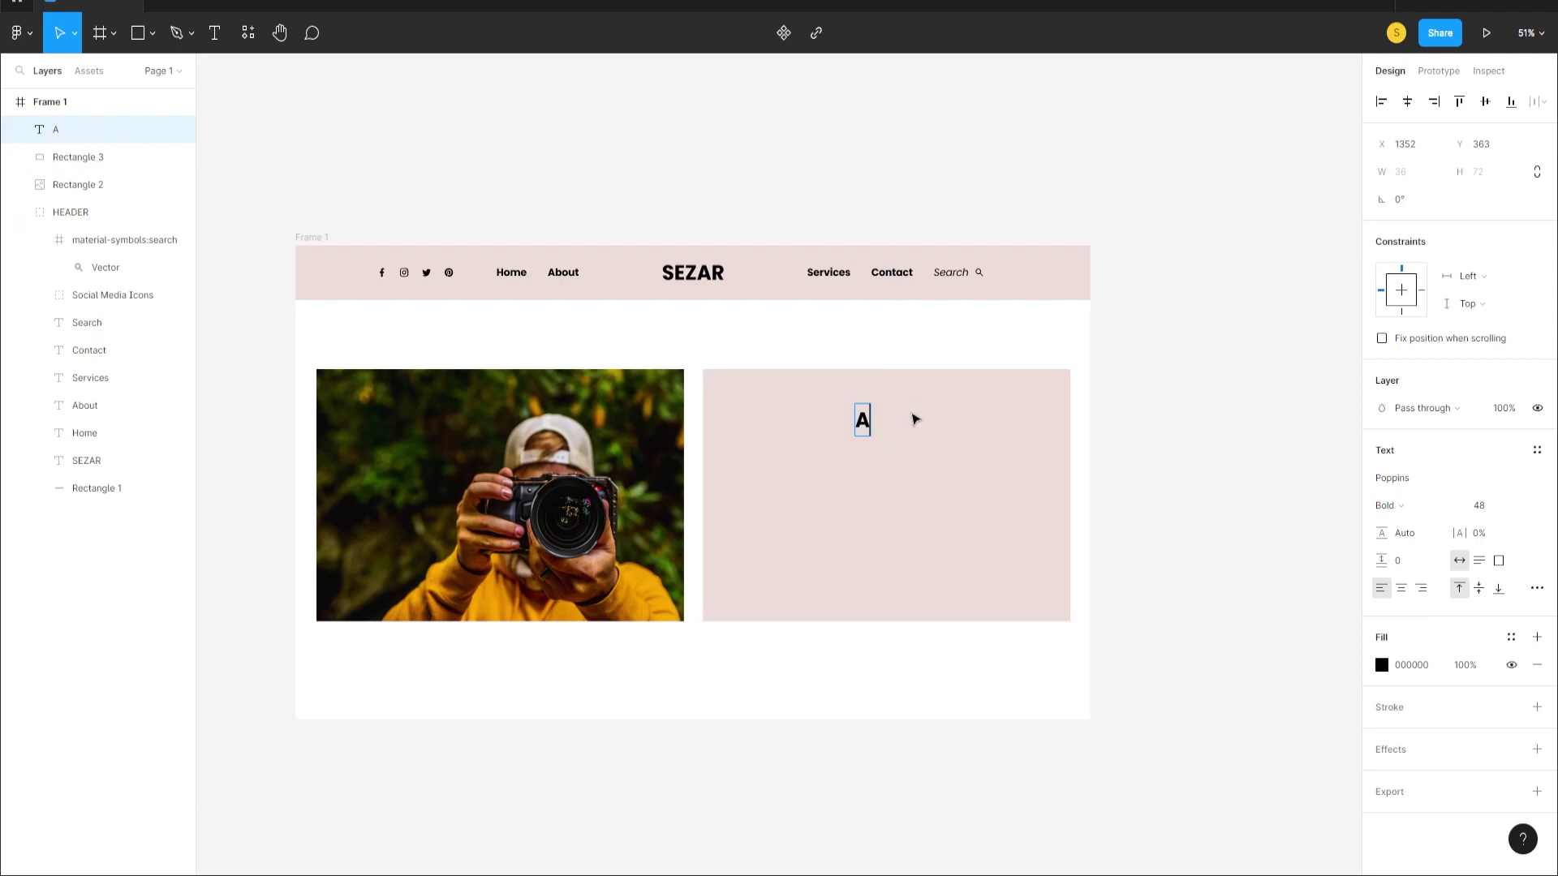
{"action": "type", "text": "BOUT ME"}
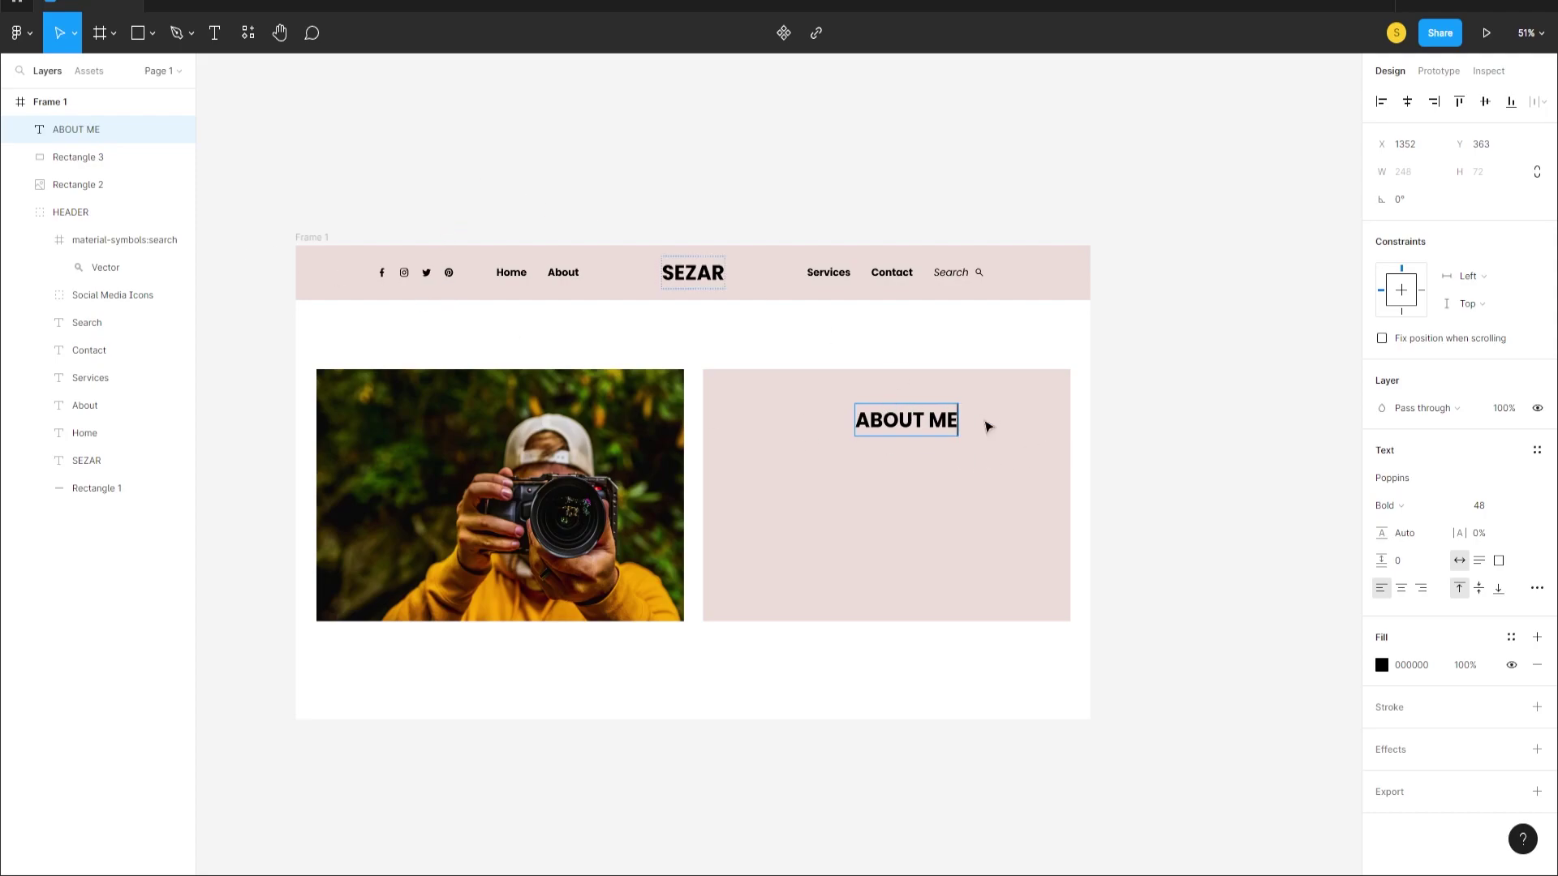
- Set the ABOUT ME heading's font size to 40 and shift it left to X 1289 within the pink rectangle
{"action": "key", "text": "ctrl+a"}
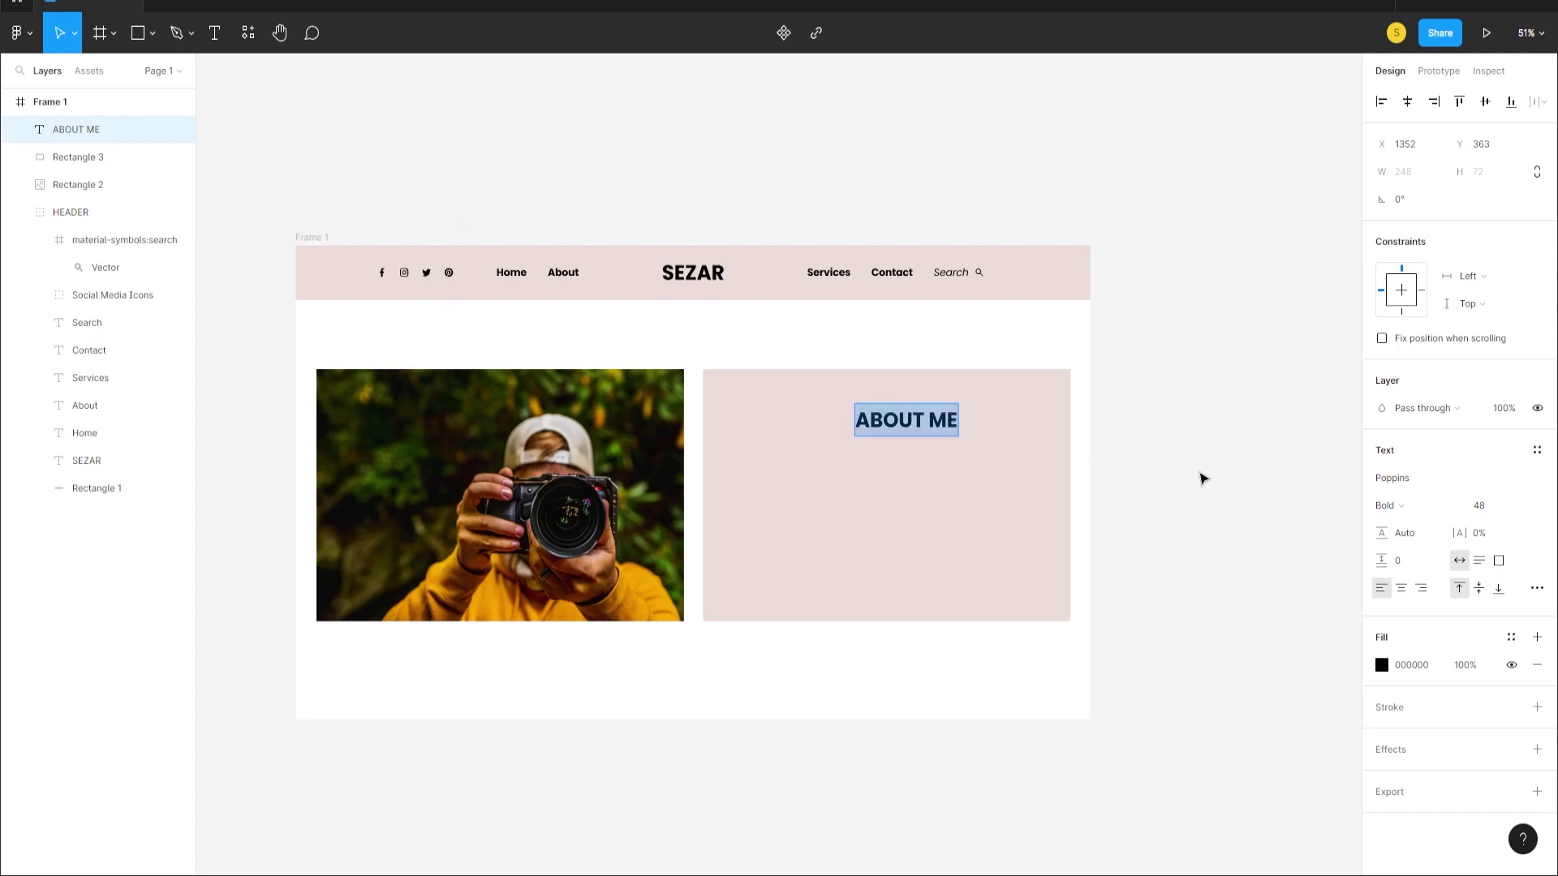
{"action": "left_click", "coordinate": [1520, 508]}
{"action": "left_click", "coordinate": [1513, 492]}
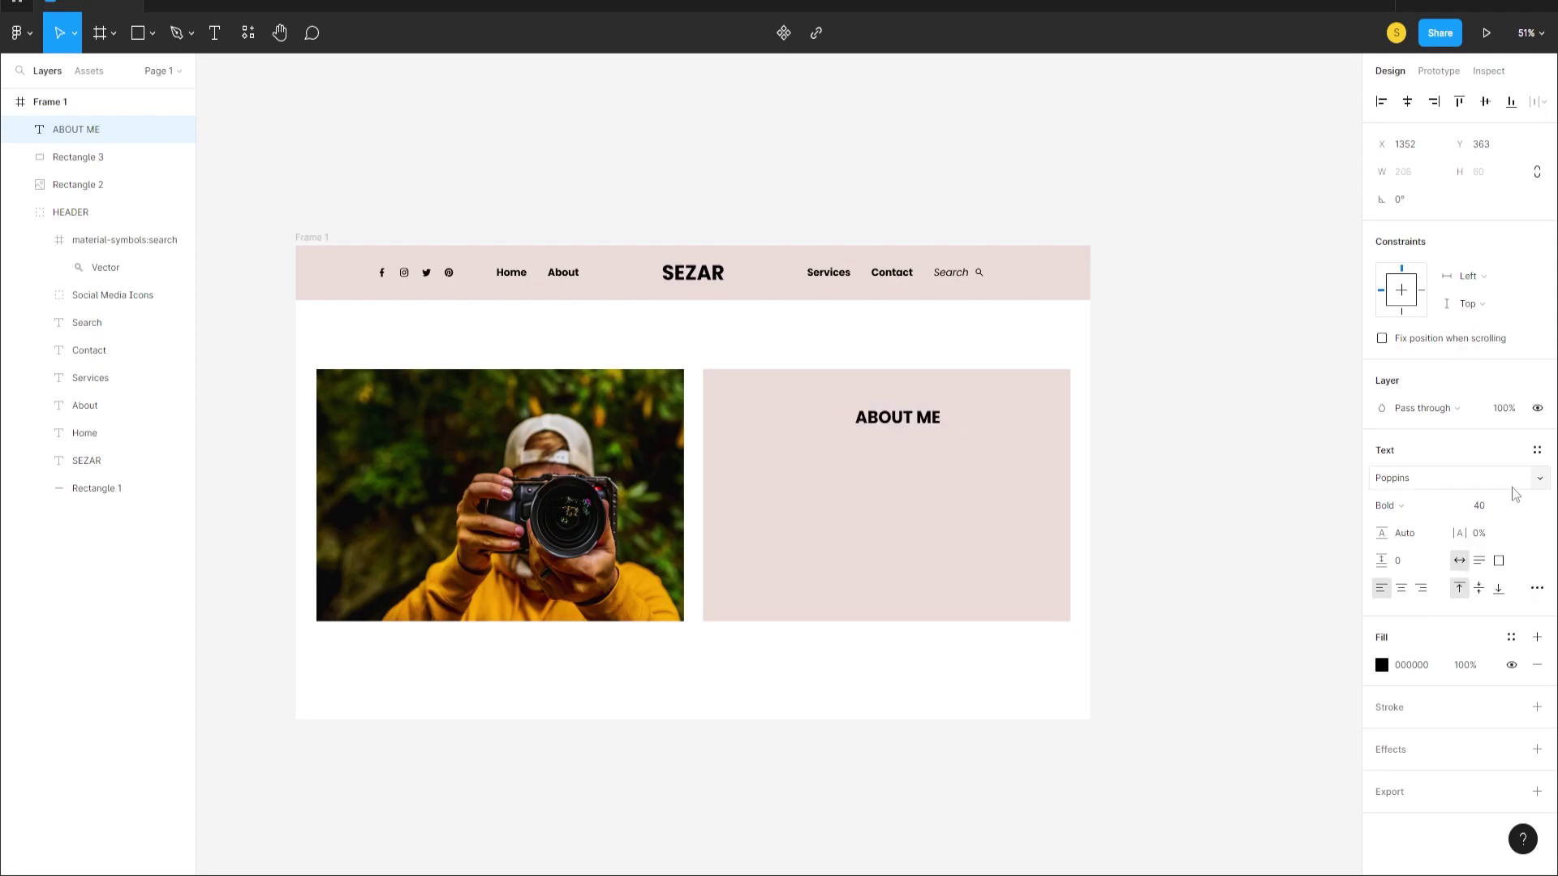
{"action": "key", "text": "Escape"}
{"action": "left_click_drag", "start_coordinate": [895, 428], "coordinate": [868, 427]}
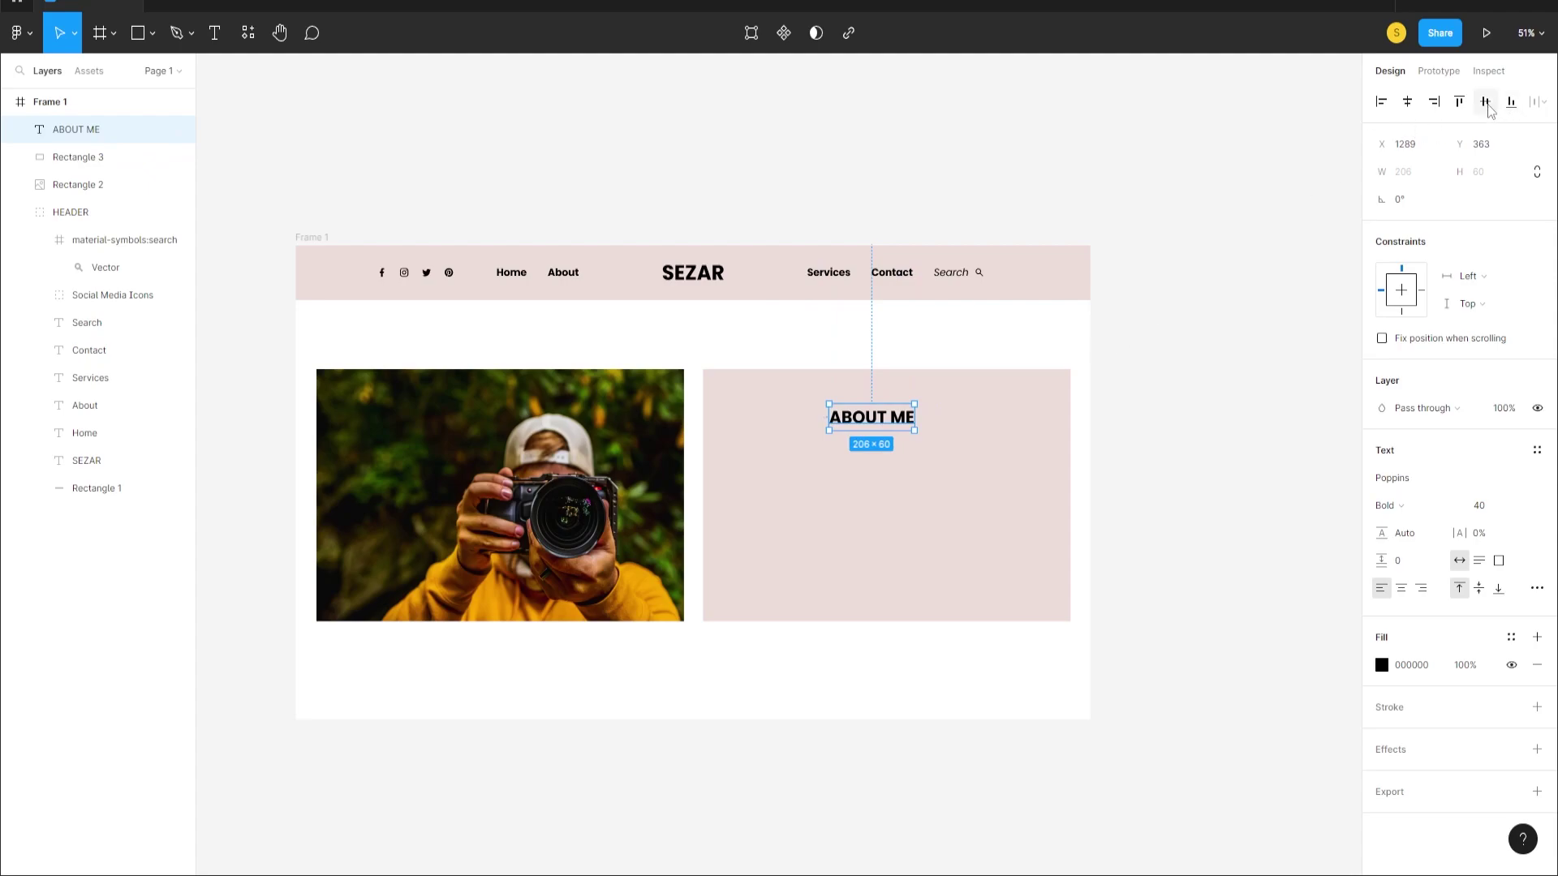
- Center the ABOUT ME heading horizontally within the pink rectangle
{"action": "left_click", "coordinate": [1406, 101]}
{"action": "key", "text": "ctrl+z"}
{"action": "left_click", "coordinate": [978, 465], "text": "shift"}
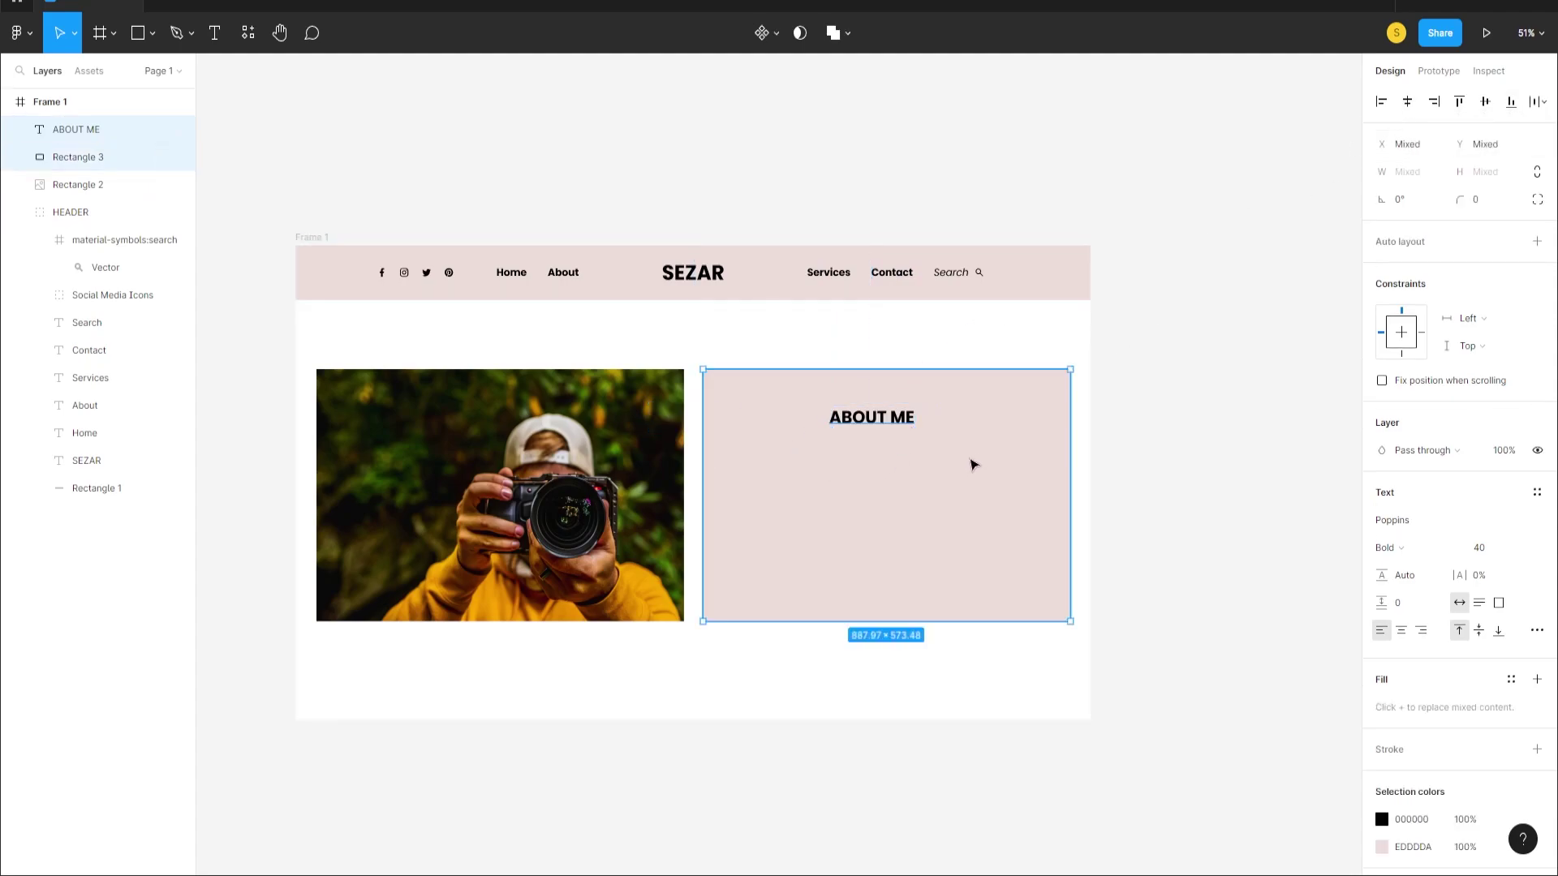
{"action": "left_click", "coordinate": [1407, 101]}
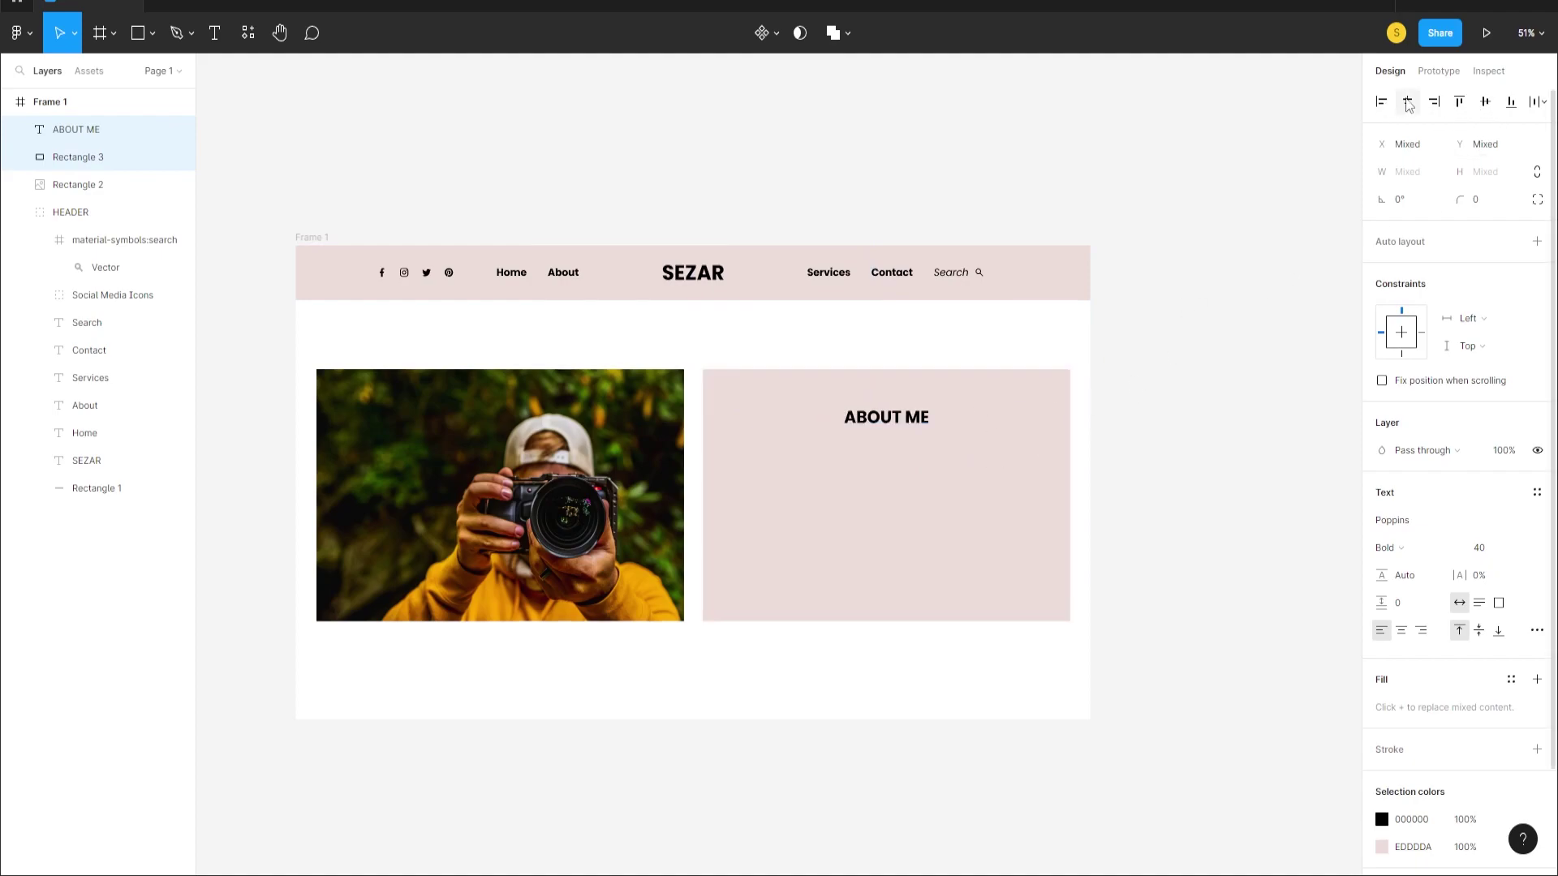
{"action": "left_click", "coordinate": [1184, 403]}
- Draw a text box about 660 × 200 below the ABOUT ME heading
{"action": "scroll", "coordinate": [892, 468], "scroll_direction": "up", "scroll_amount": 2}
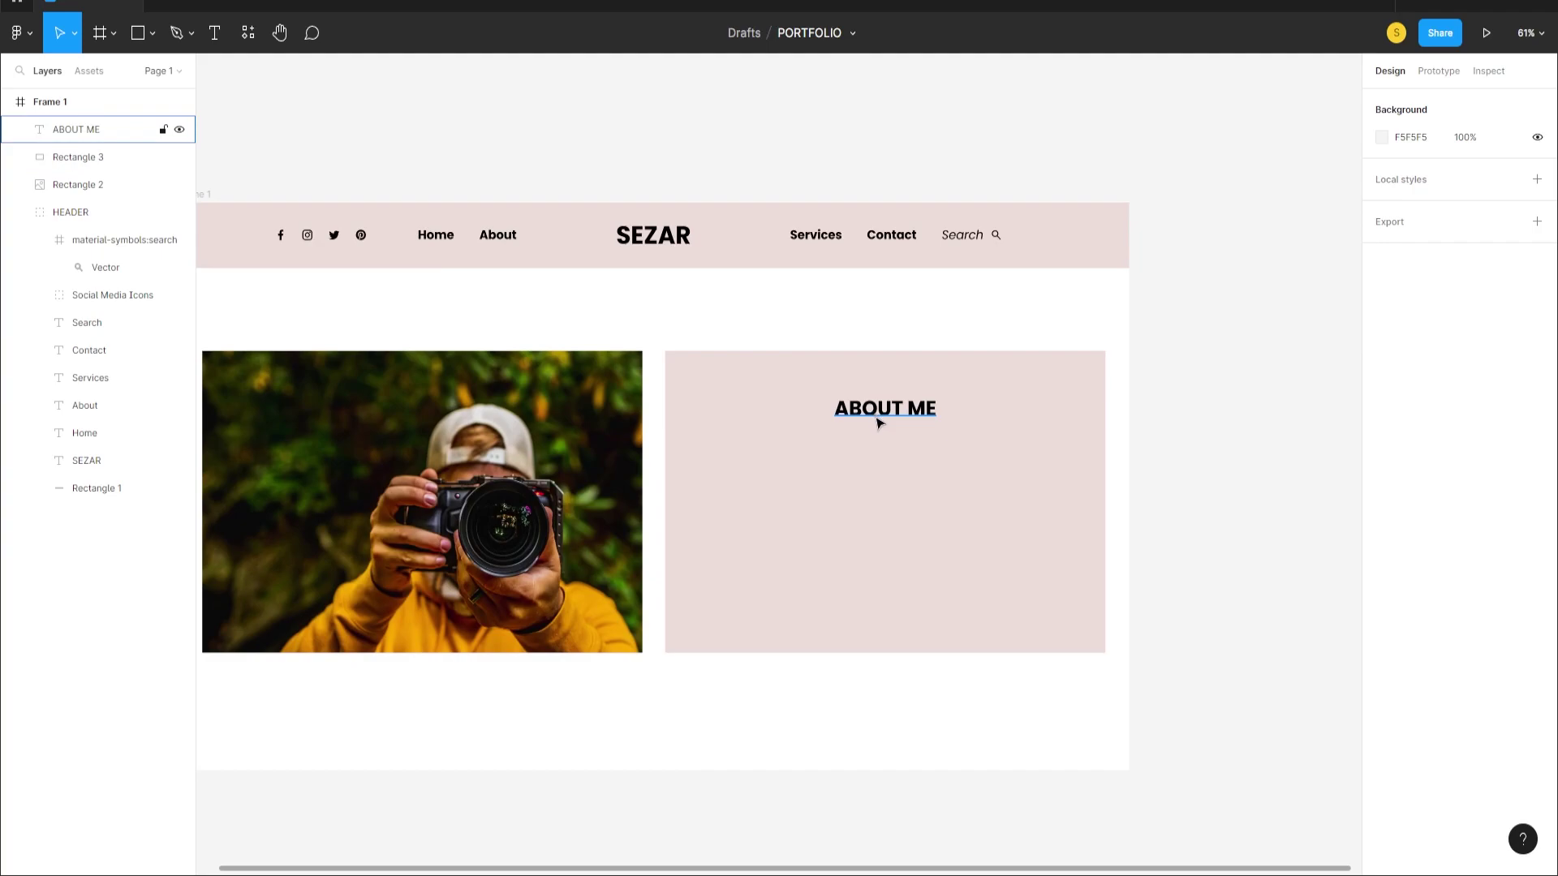
{"action": "left_click", "coordinate": [215, 34]}
{"action": "mouse_move", "coordinate": [729, 456]}
{"action": "left_mouse_down"}
{"action": "mouse_move", "coordinate": [1067, 557]}
{"action": "mouse_move", "coordinate": [1033, 570]}
{"action": "mouse_move", "coordinate": [1078, 567]}
{"action": "mouse_move", "coordinate": [1052, 556]}
{"action": "left_mouse_up"}
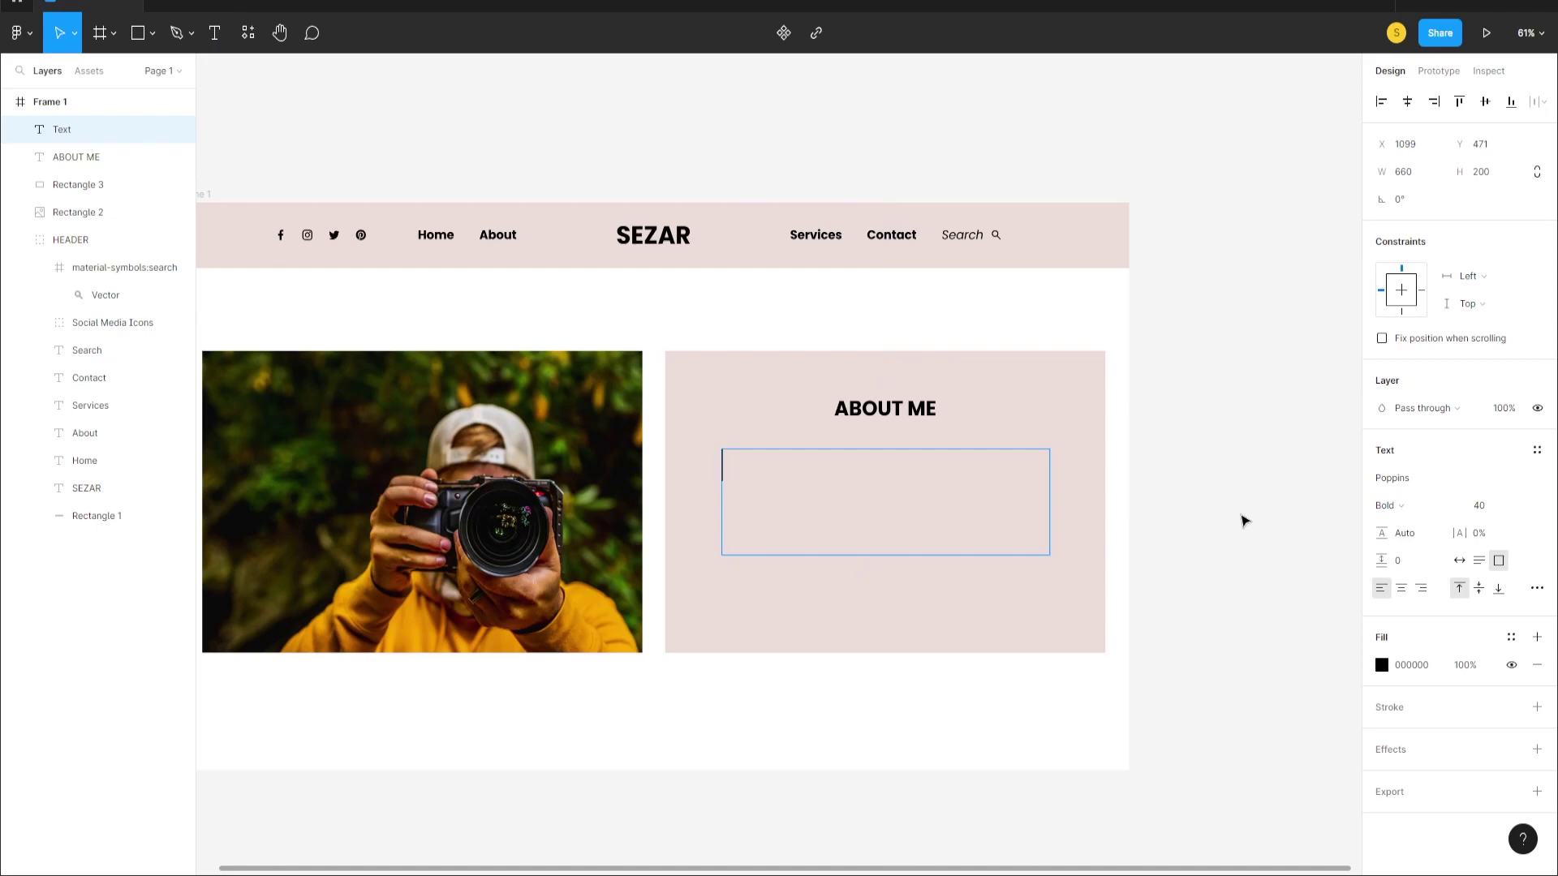
- Search the community plugins for "lorem ipsum" and run the Lörem Ipsum plugin that generates faux Swedish text
{"action": "right_click", "coordinate": [1237, 511]}
{"action": "mouse_move", "coordinate": [1269, 662]}
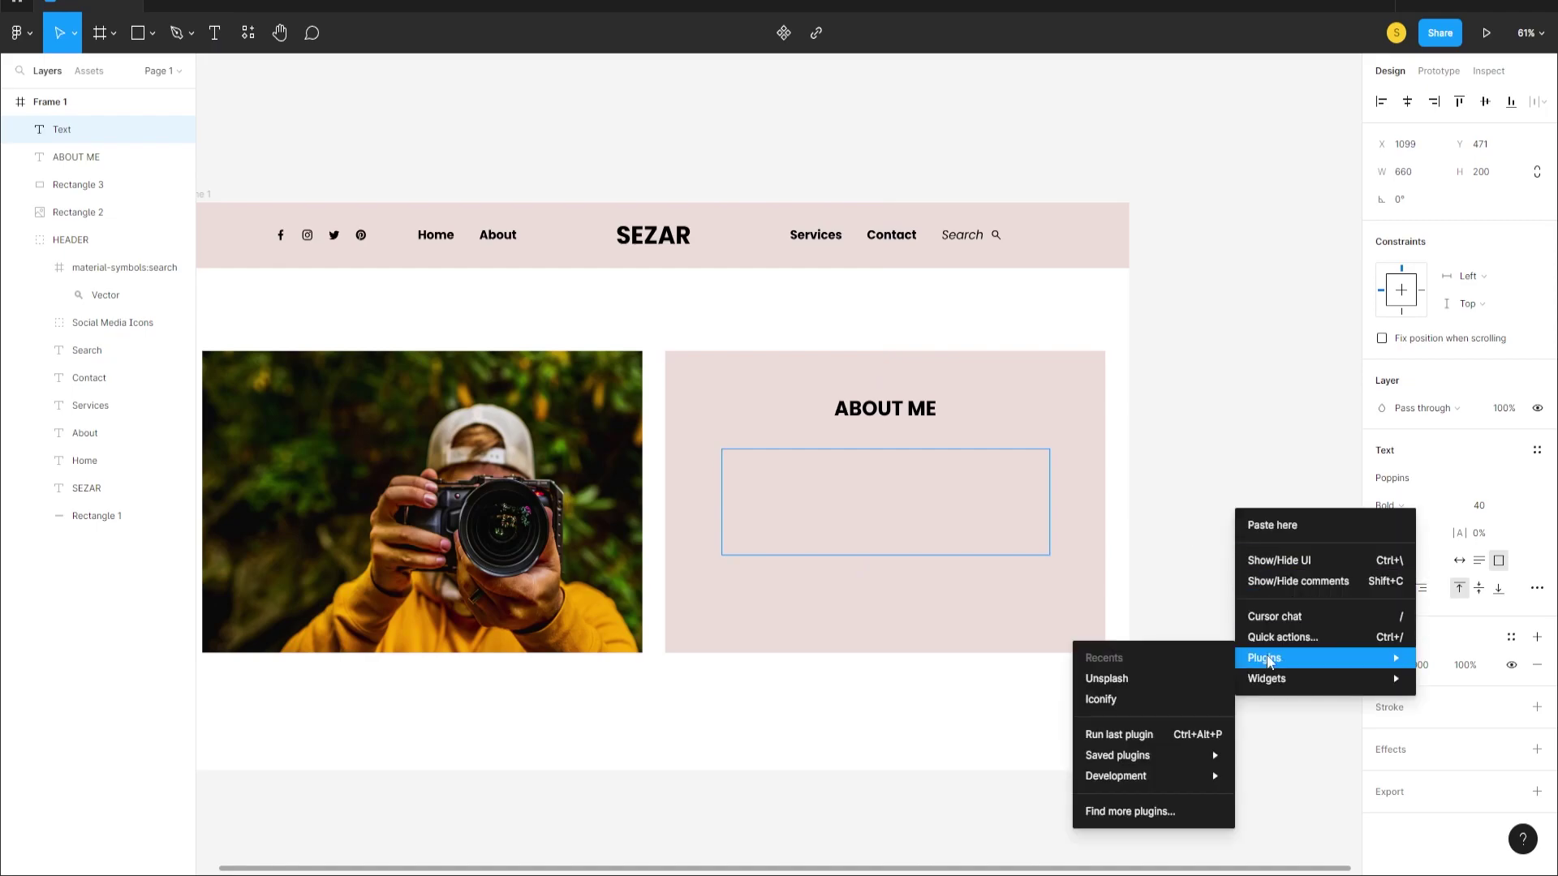
{"action": "left_click", "coordinate": [1120, 811]}
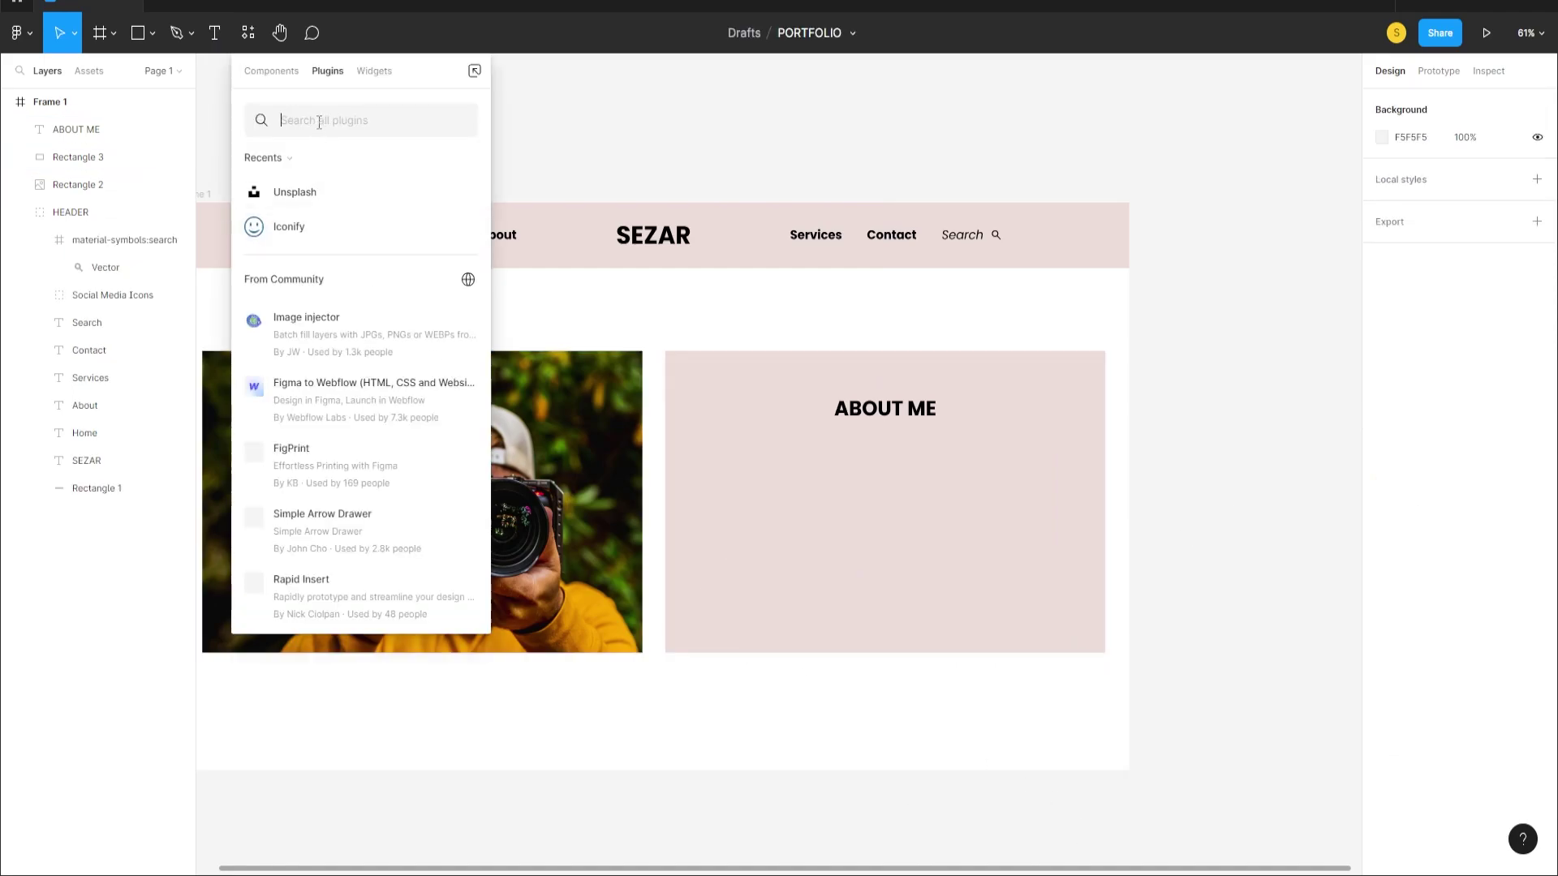
{"action": "type", "text": "lorem ip"}
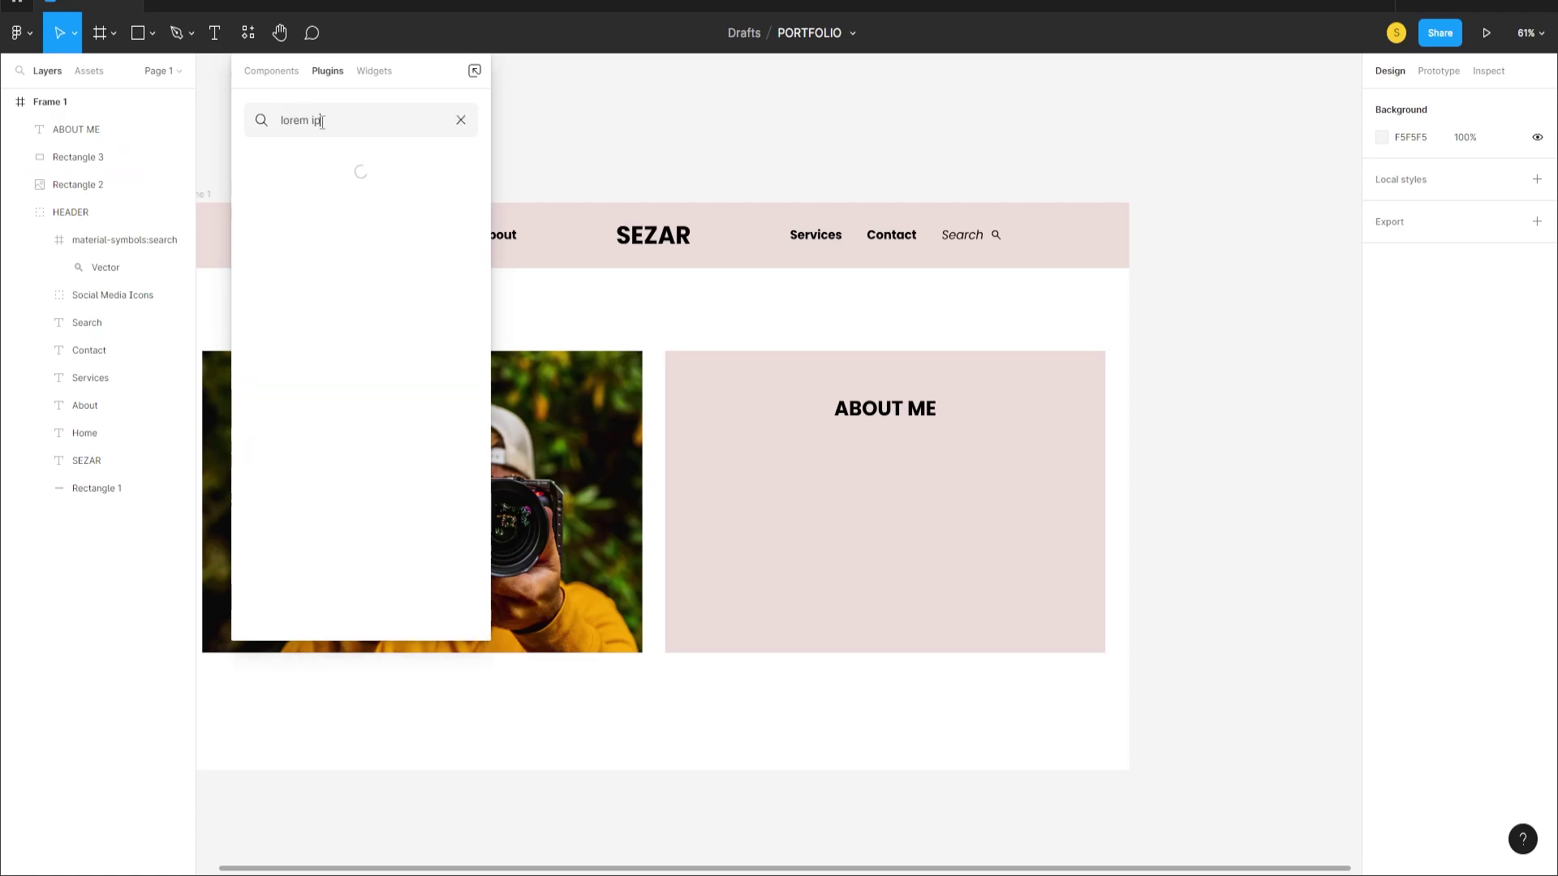
{"action": "type", "text": "sum"}
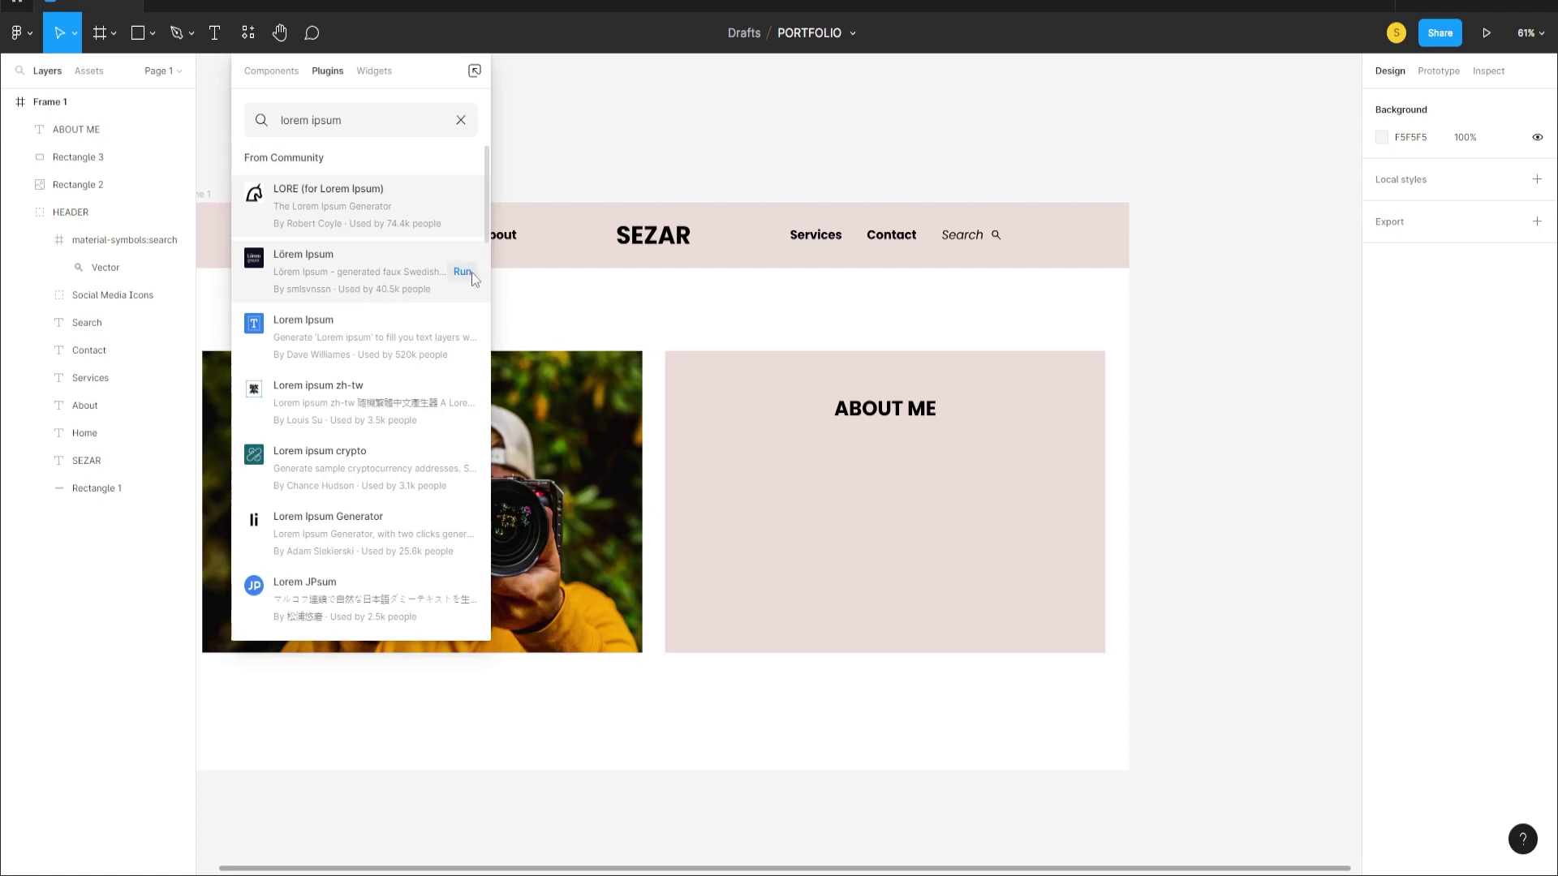
{"action": "left_click", "coordinate": [471, 276]}
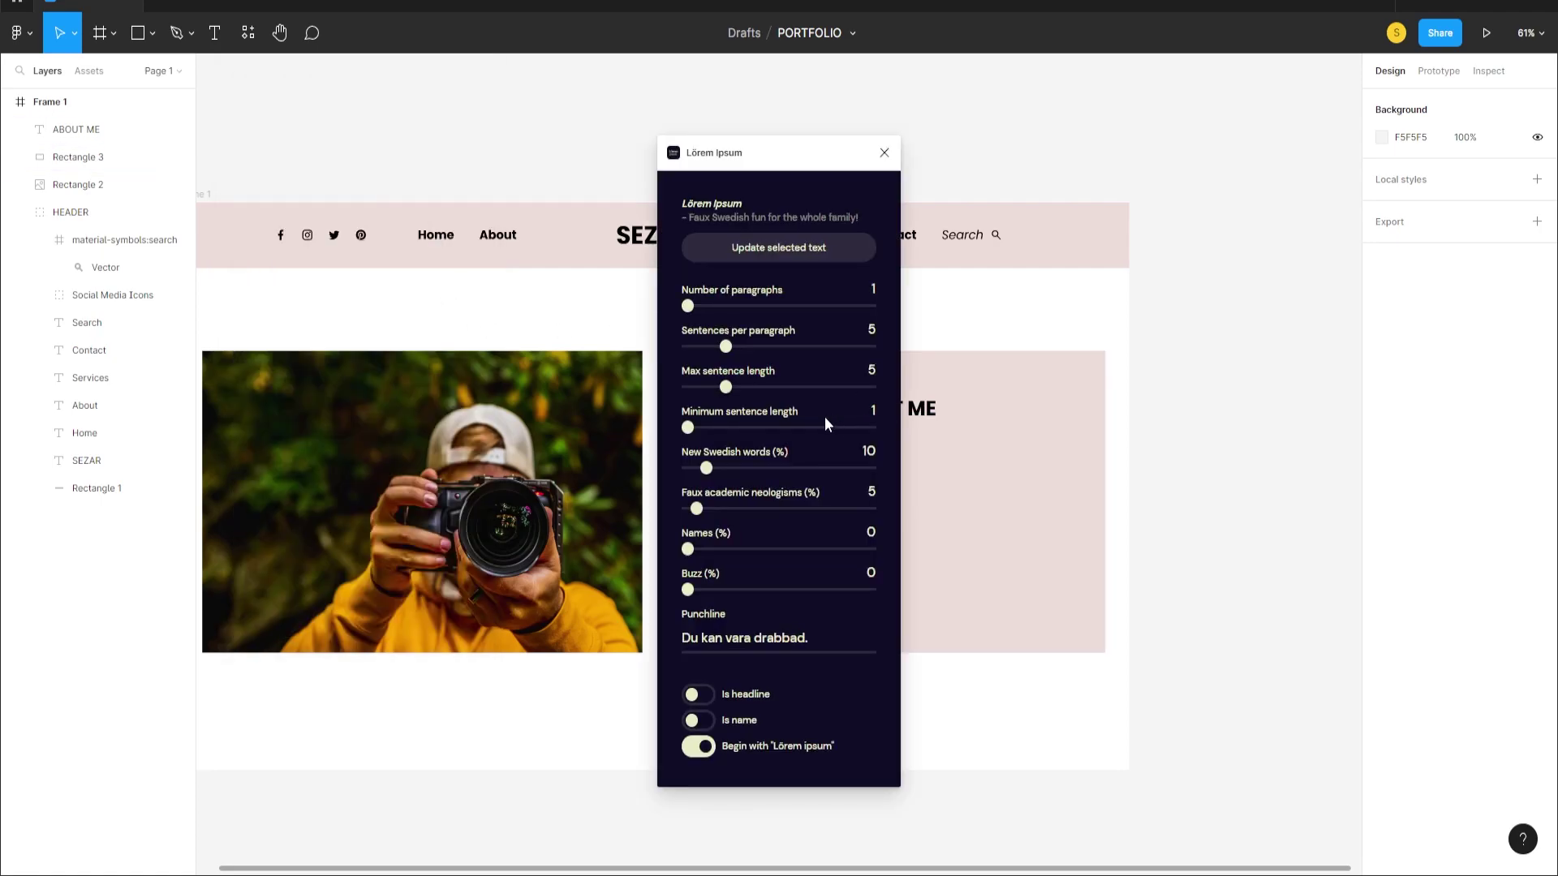
- Set the generator to 2 paragraphs and fill a new text box about 711 × 193 below ABOUT ME with its placeholder text
{"action": "left_click_drag", "start_coordinate": [756, 154], "coordinate": [1199, 148]}
{"action": "left_click", "coordinate": [1132, 300]}
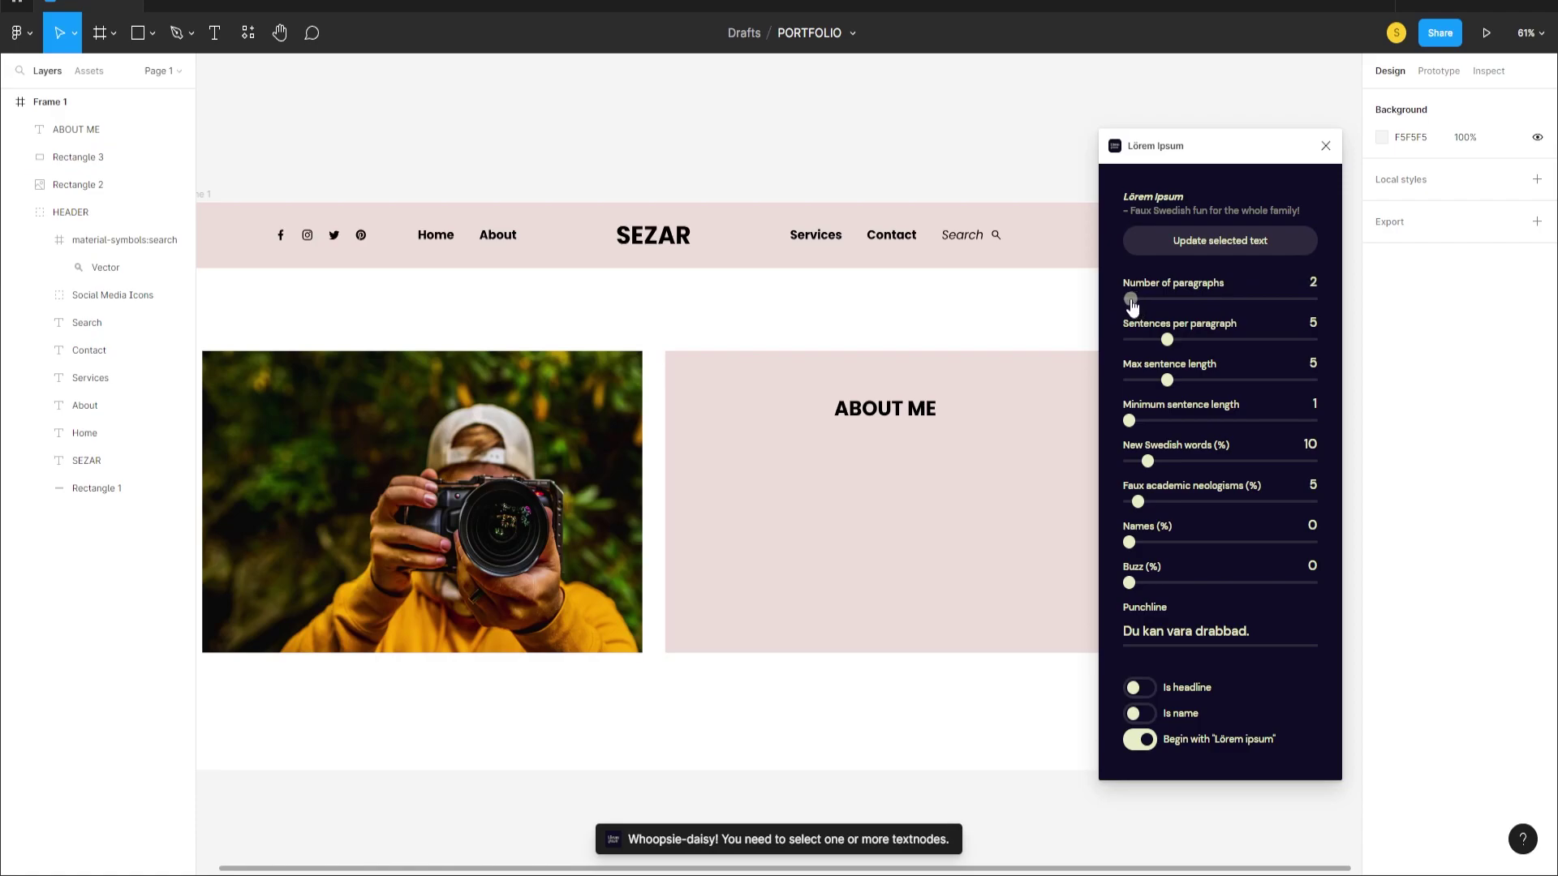
{"action": "left_click", "coordinate": [214, 33]}
{"action": "left_click_drag", "start_coordinate": [724, 462], "coordinate": [1079, 562]}
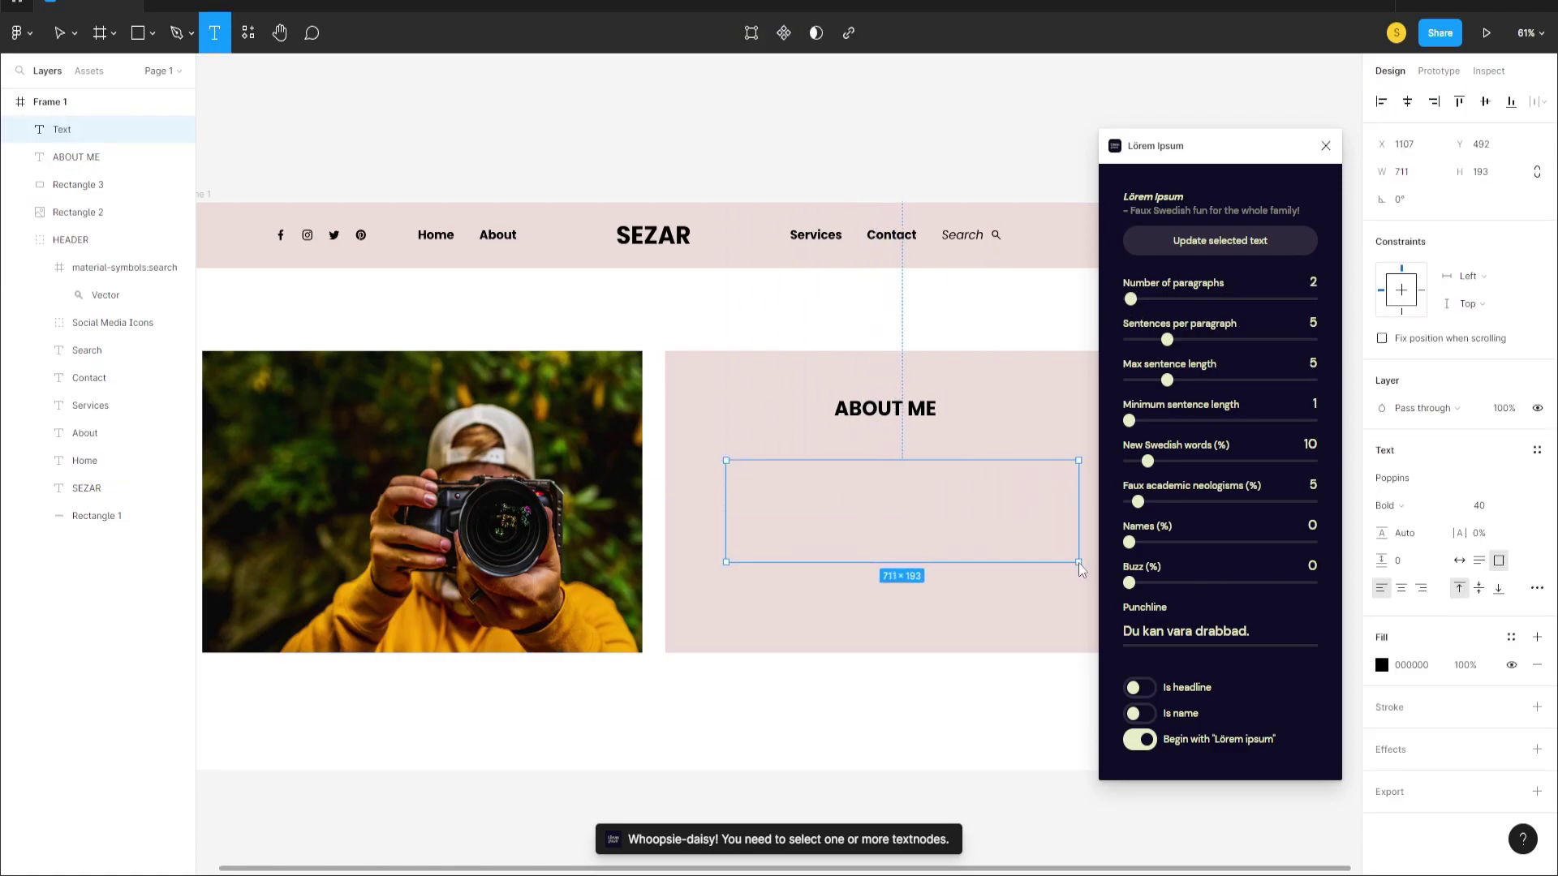
{"action": "left_click", "coordinate": [1228, 250]}
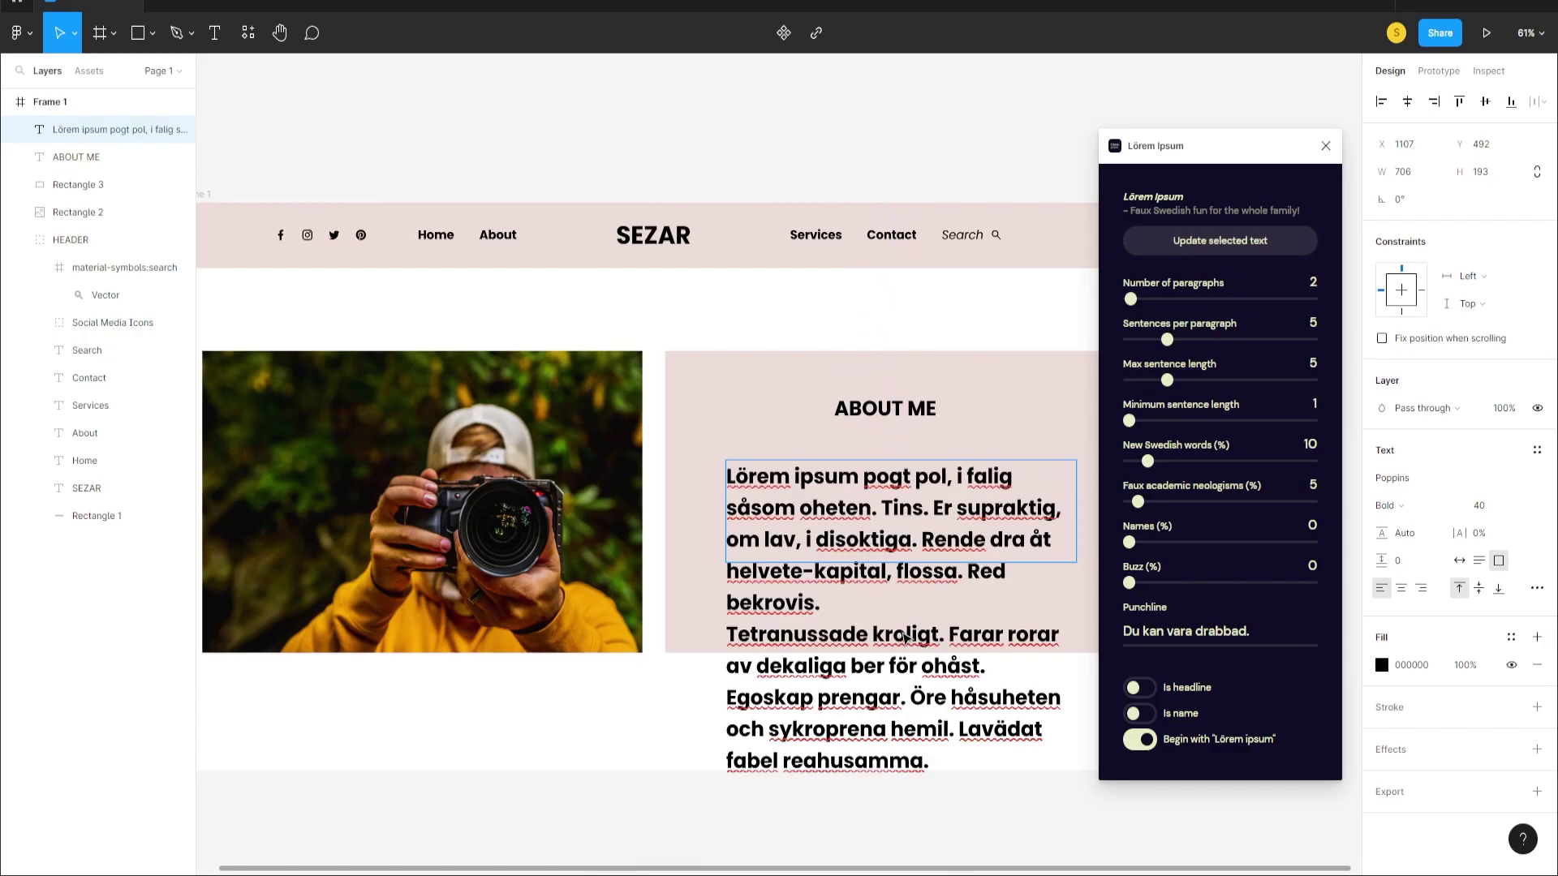
- Set the whole placeholder paragraph's font size to 20 and close the Lörem Ipsum plugin
{"action": "key", "text": "ctrl+a"}
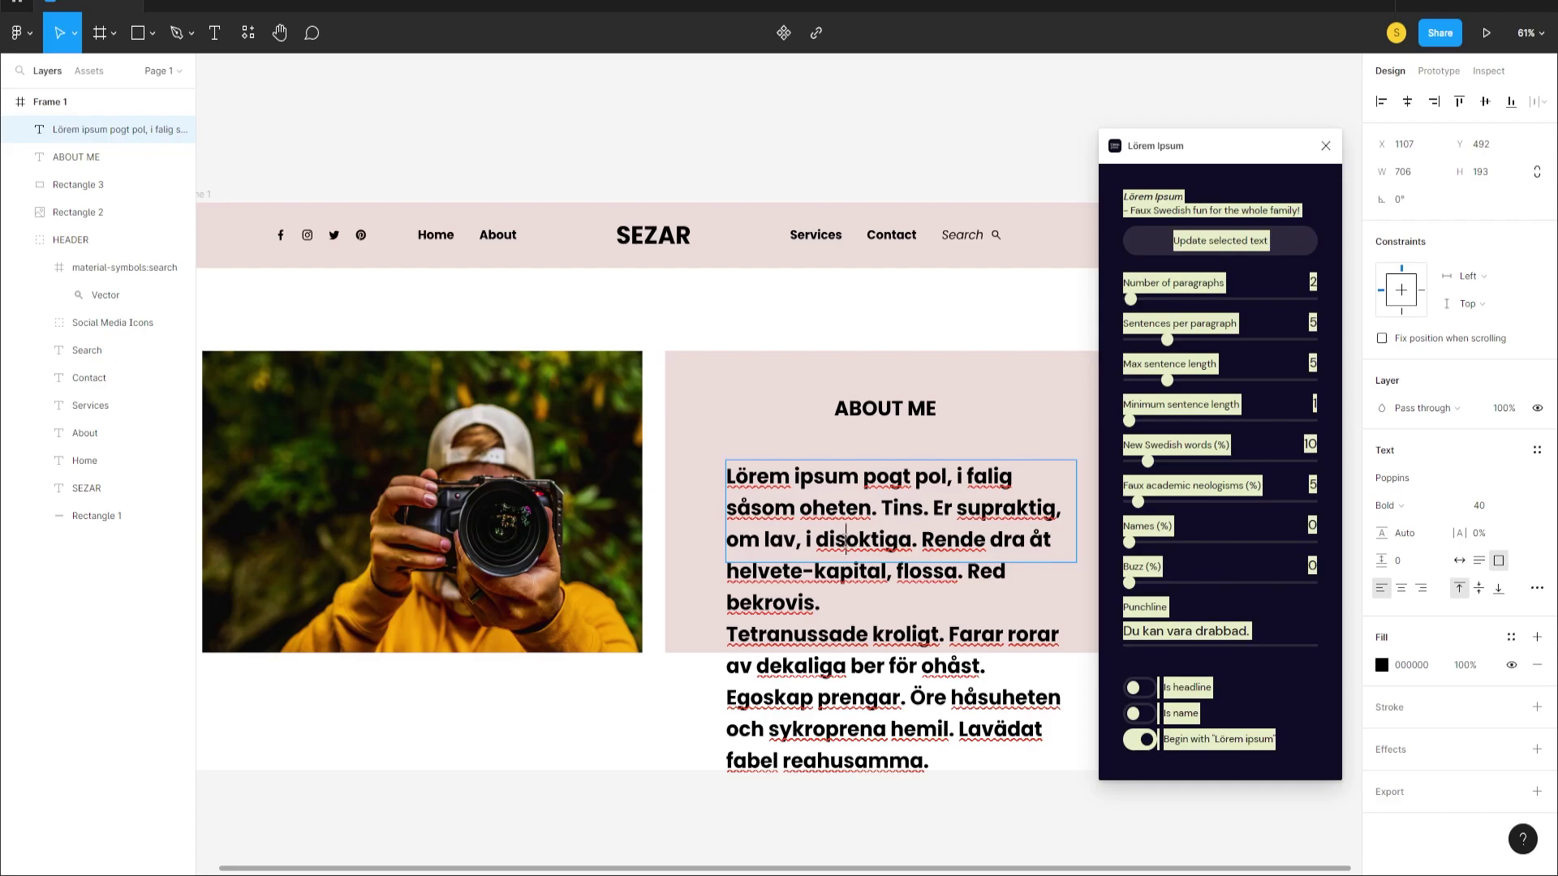
{"action": "key", "text": "ctrl+a"}
{"action": "left_click", "coordinate": [1522, 507]}
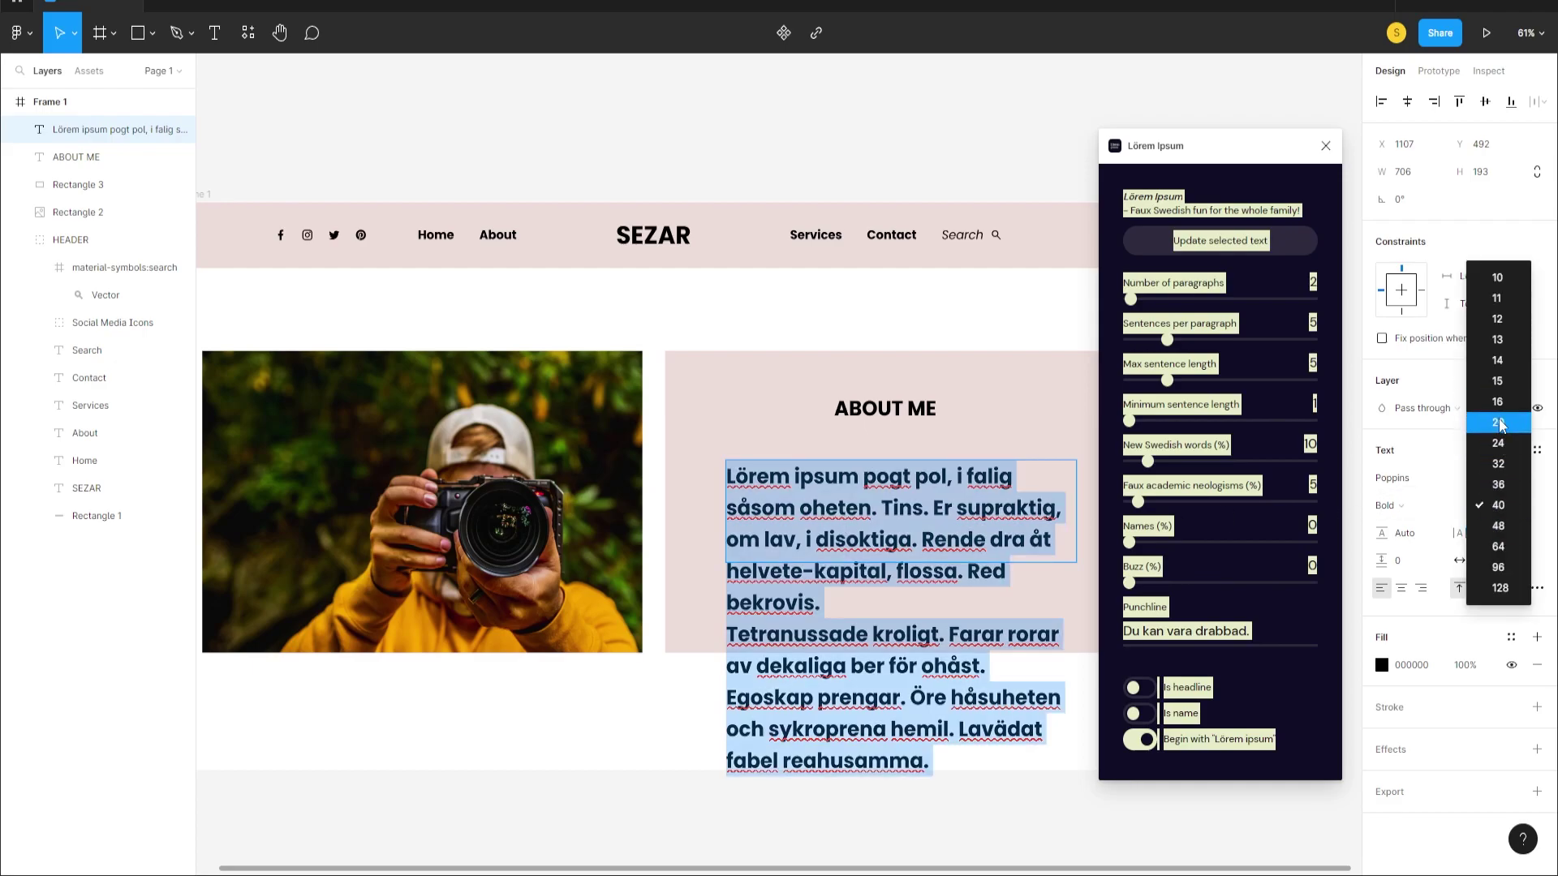
{"action": "left_click", "coordinate": [1498, 423]}
{"action": "key", "text": "Escape"}
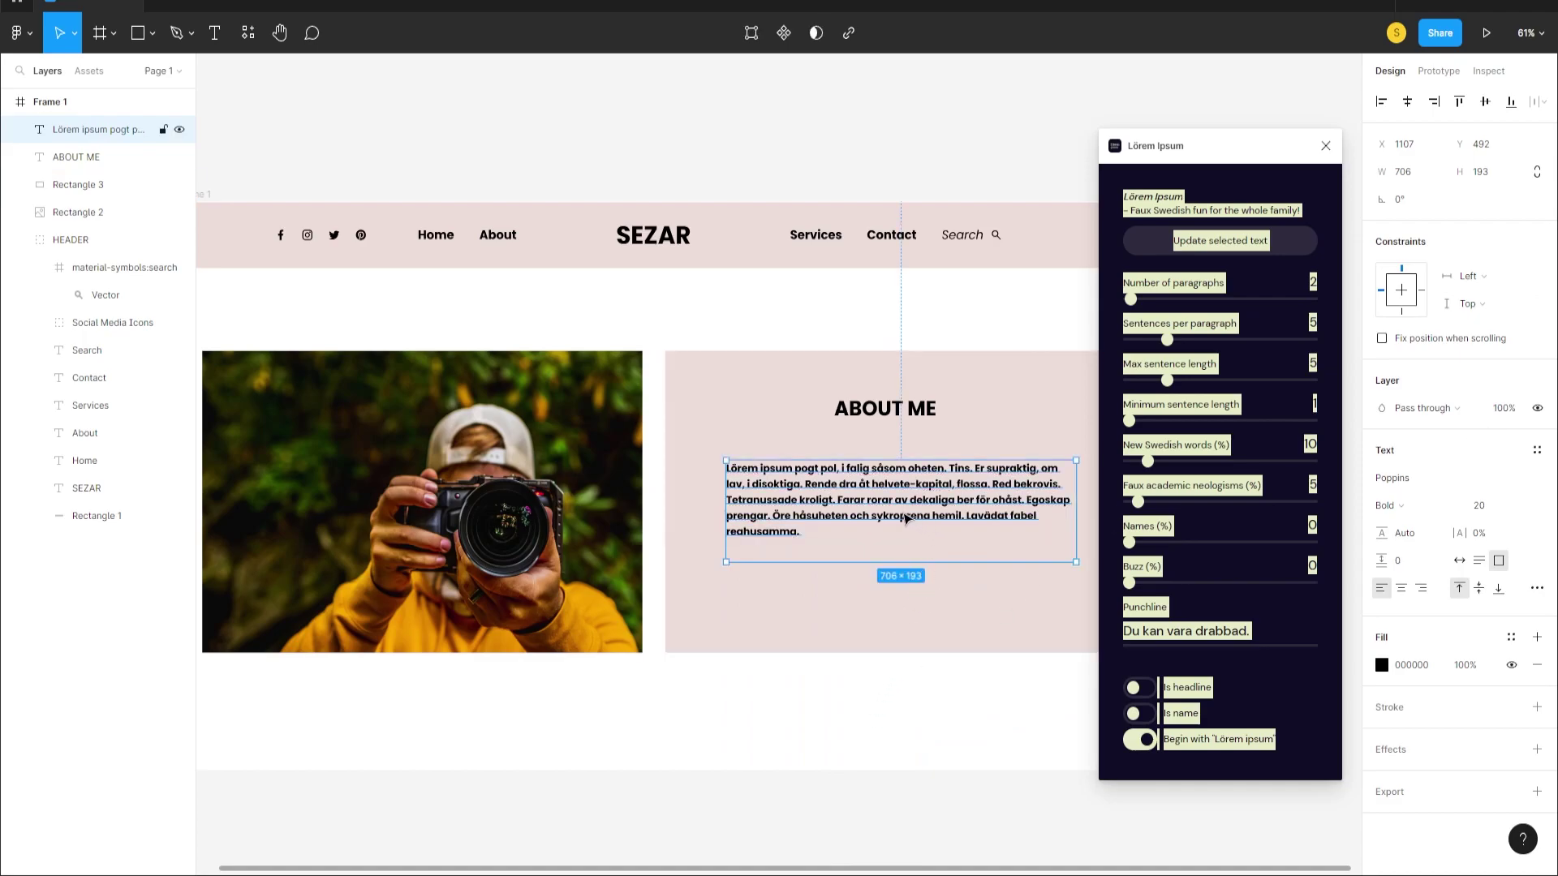
{"action": "left_click", "coordinate": [1325, 145]}
- Center-align the placeholder paragraph's text and move its box under the ABOUT ME heading to X 1075, Y 453
{"action": "key", "text": "Return"}
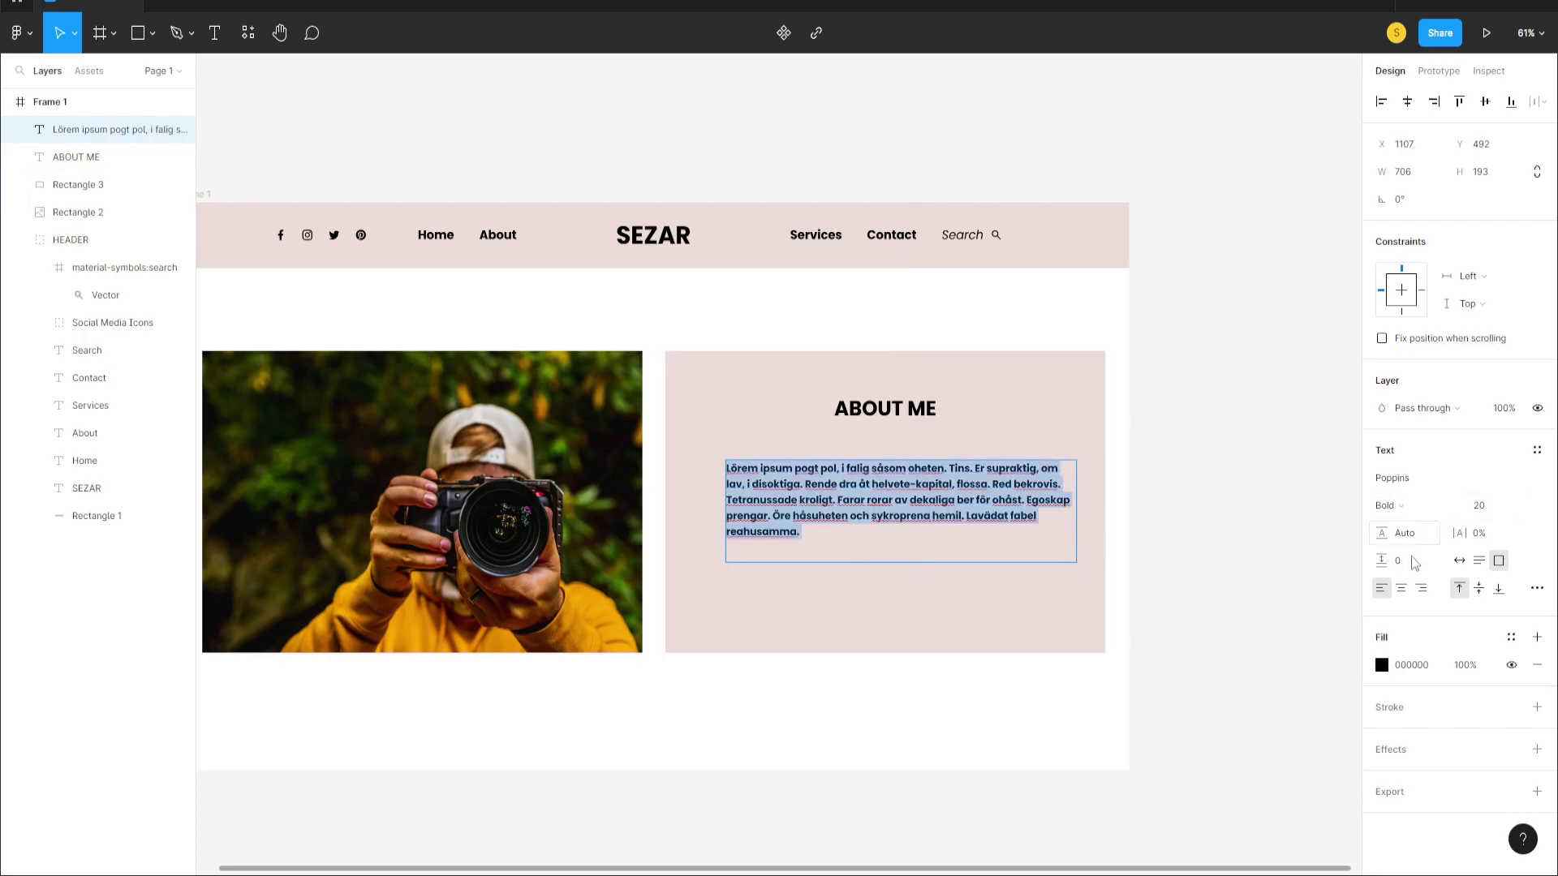
{"action": "left_click", "coordinate": [1401, 590]}
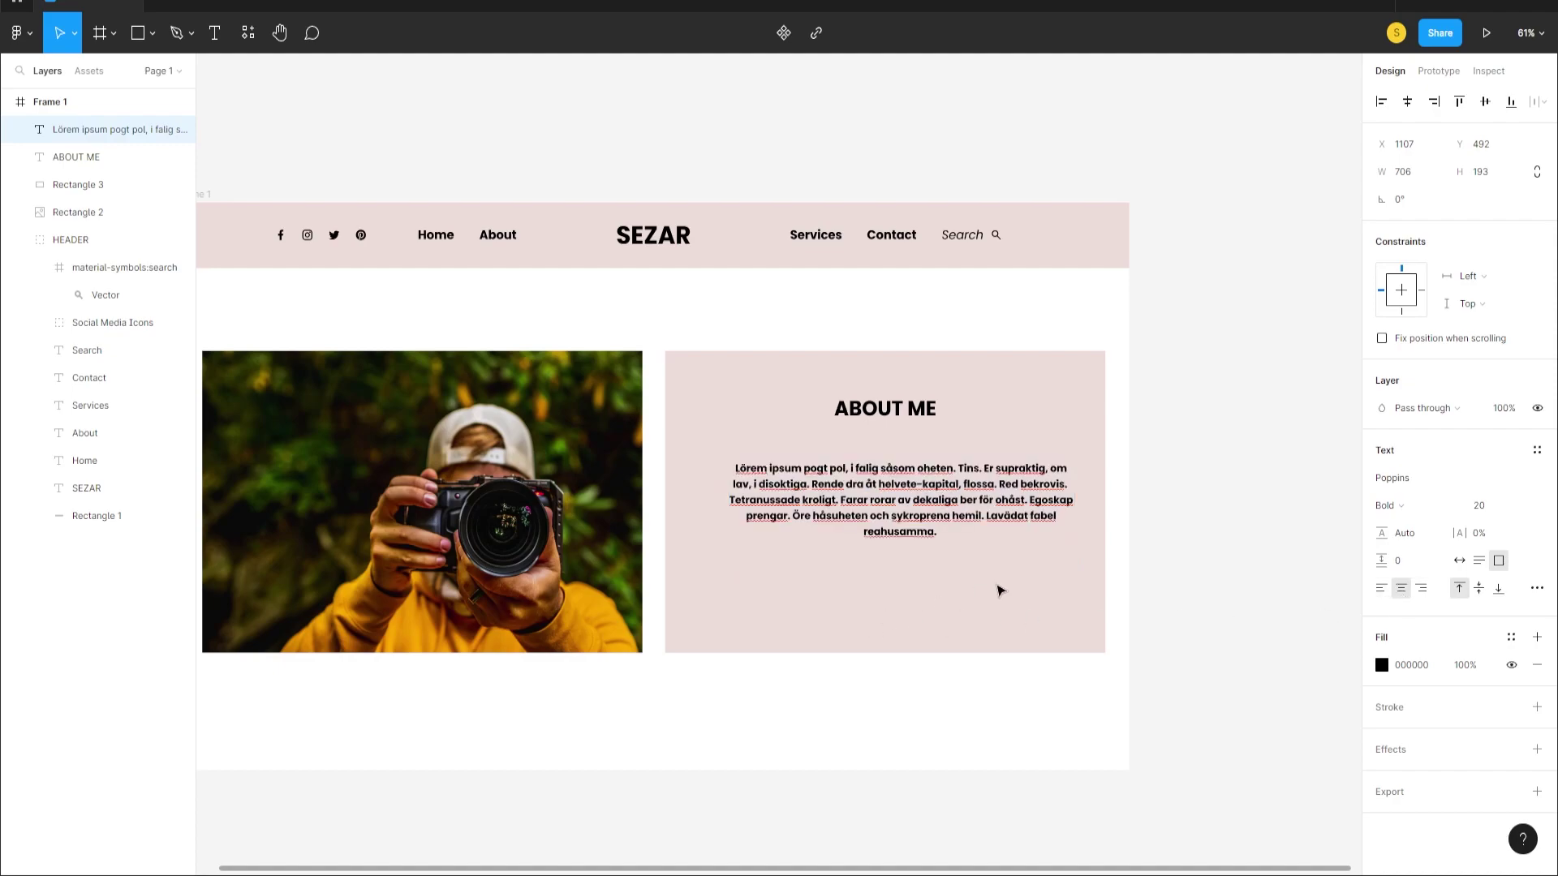
{"action": "key", "text": "Escape"}
{"action": "left_click_drag", "start_coordinate": [941, 519], "coordinate": [883, 509]}
{"action": "left_click_drag", "start_coordinate": [890, 509], "coordinate": [891, 494]}
{"action": "mouse_move", "coordinate": [887, 422]}
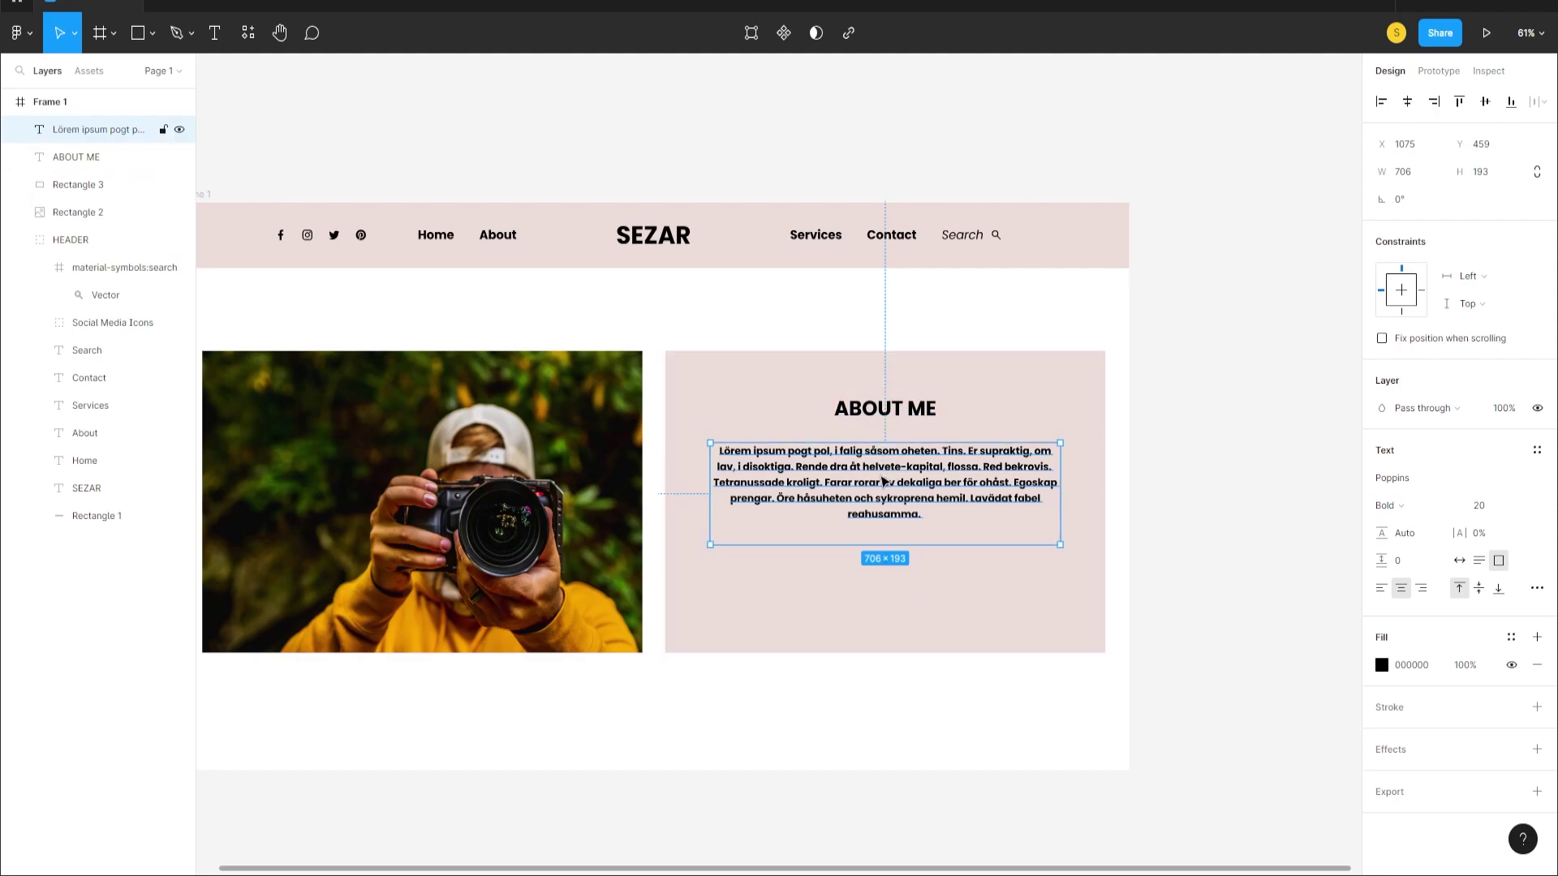
{"action": "left_click_drag", "start_coordinate": [886, 479], "coordinate": [892, 467]}
{"action": "key", "text": "Down"}
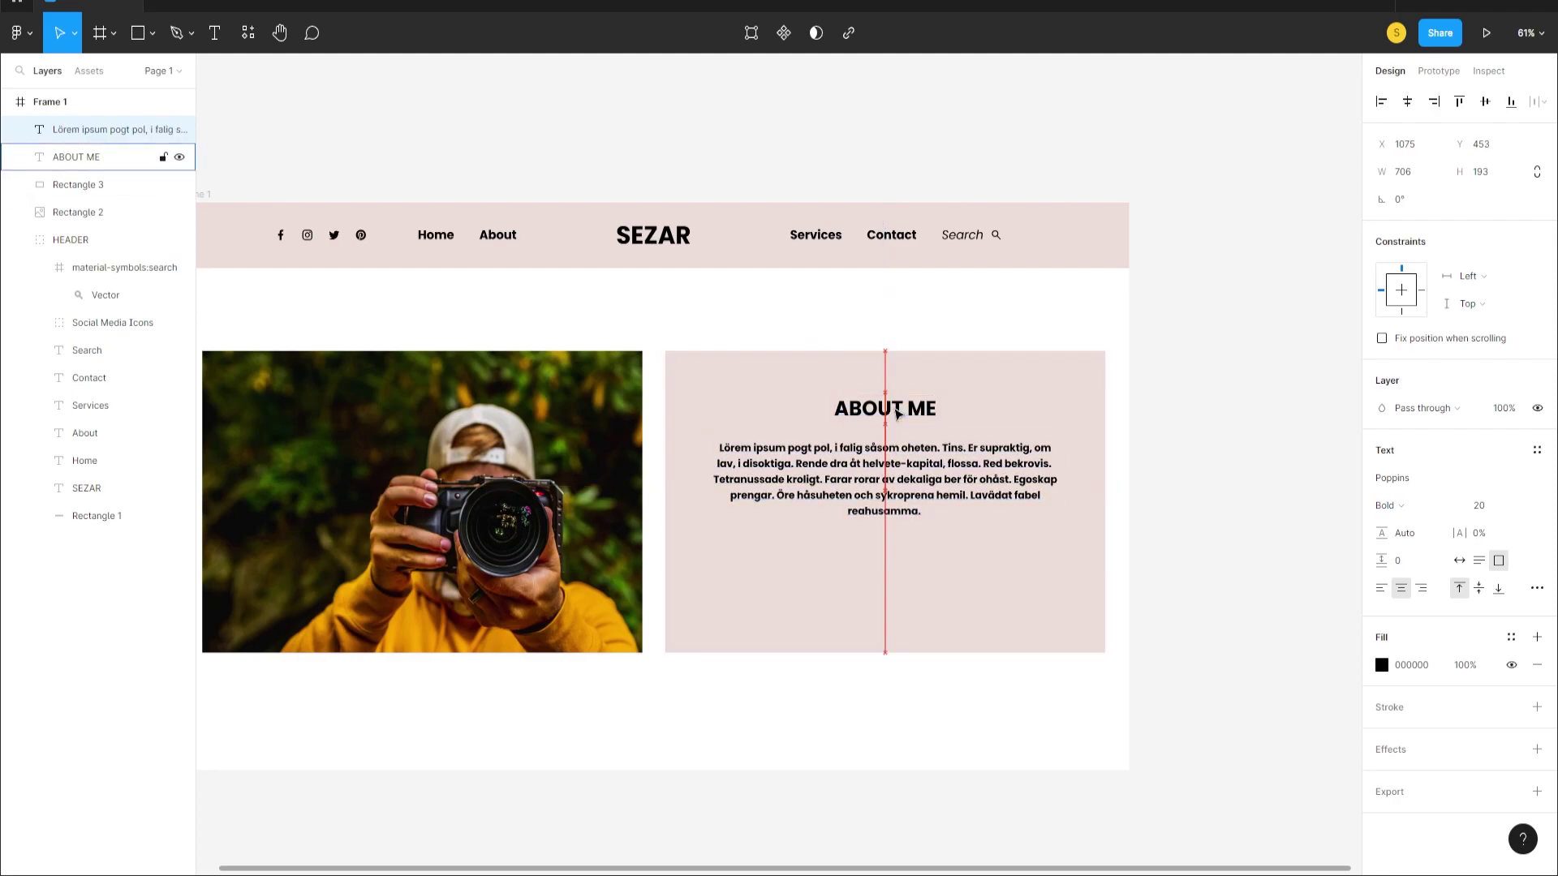
- Change the placeholder paragraph's font weight to Regular
{"action": "key", "text": "Return"}
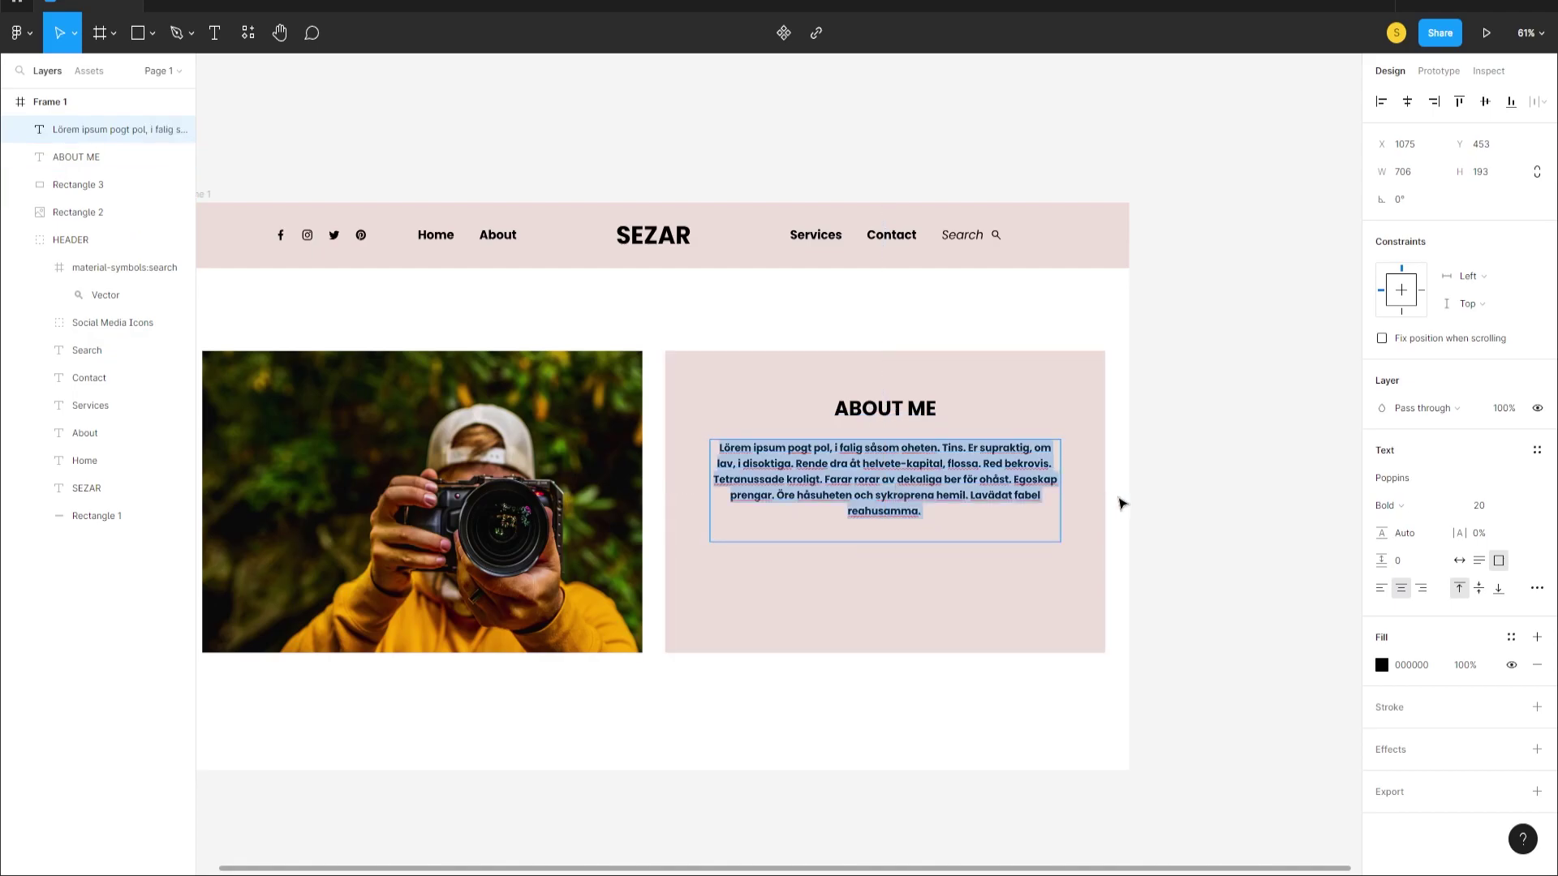
{"action": "left_click", "coordinate": [1460, 509]}
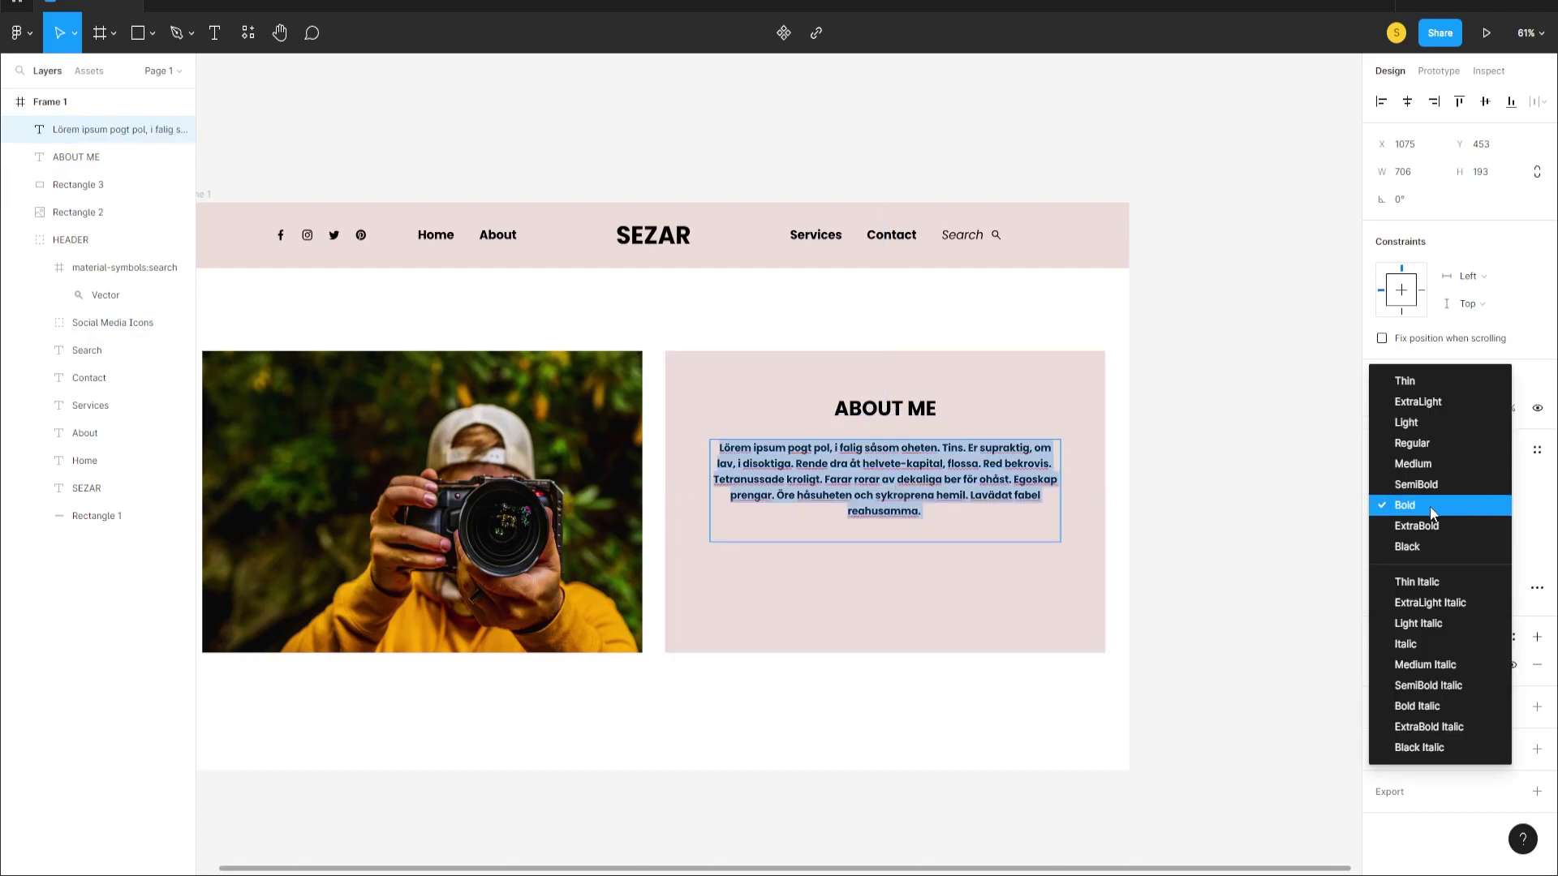
{"action": "left_click", "coordinate": [1415, 444]}
{"action": "key", "text": "Escape"}
{"action": "left_click", "coordinate": [1262, 543]}
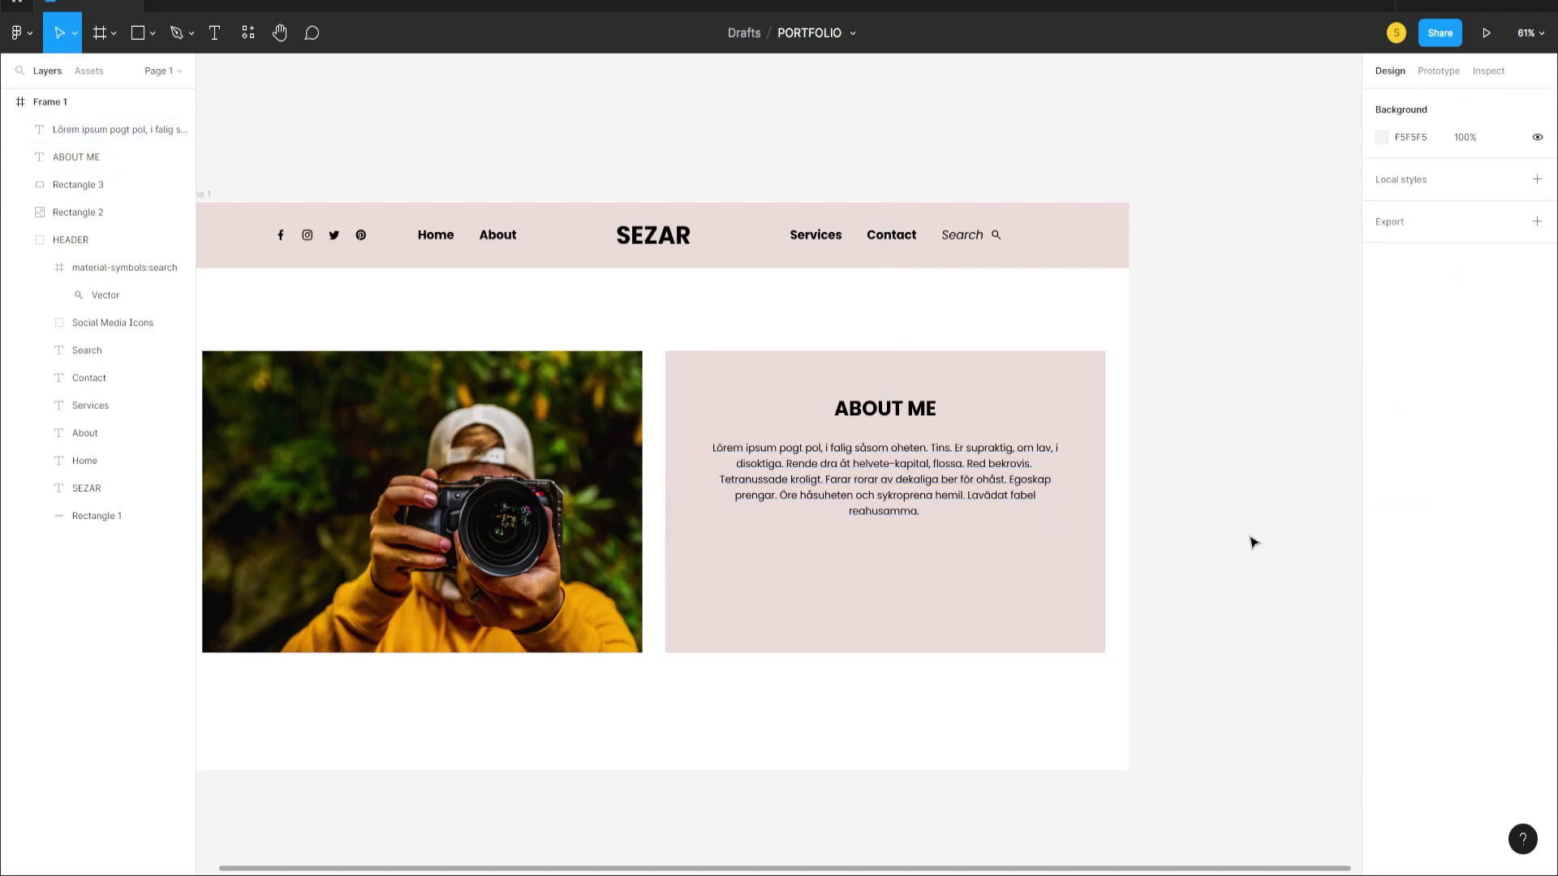
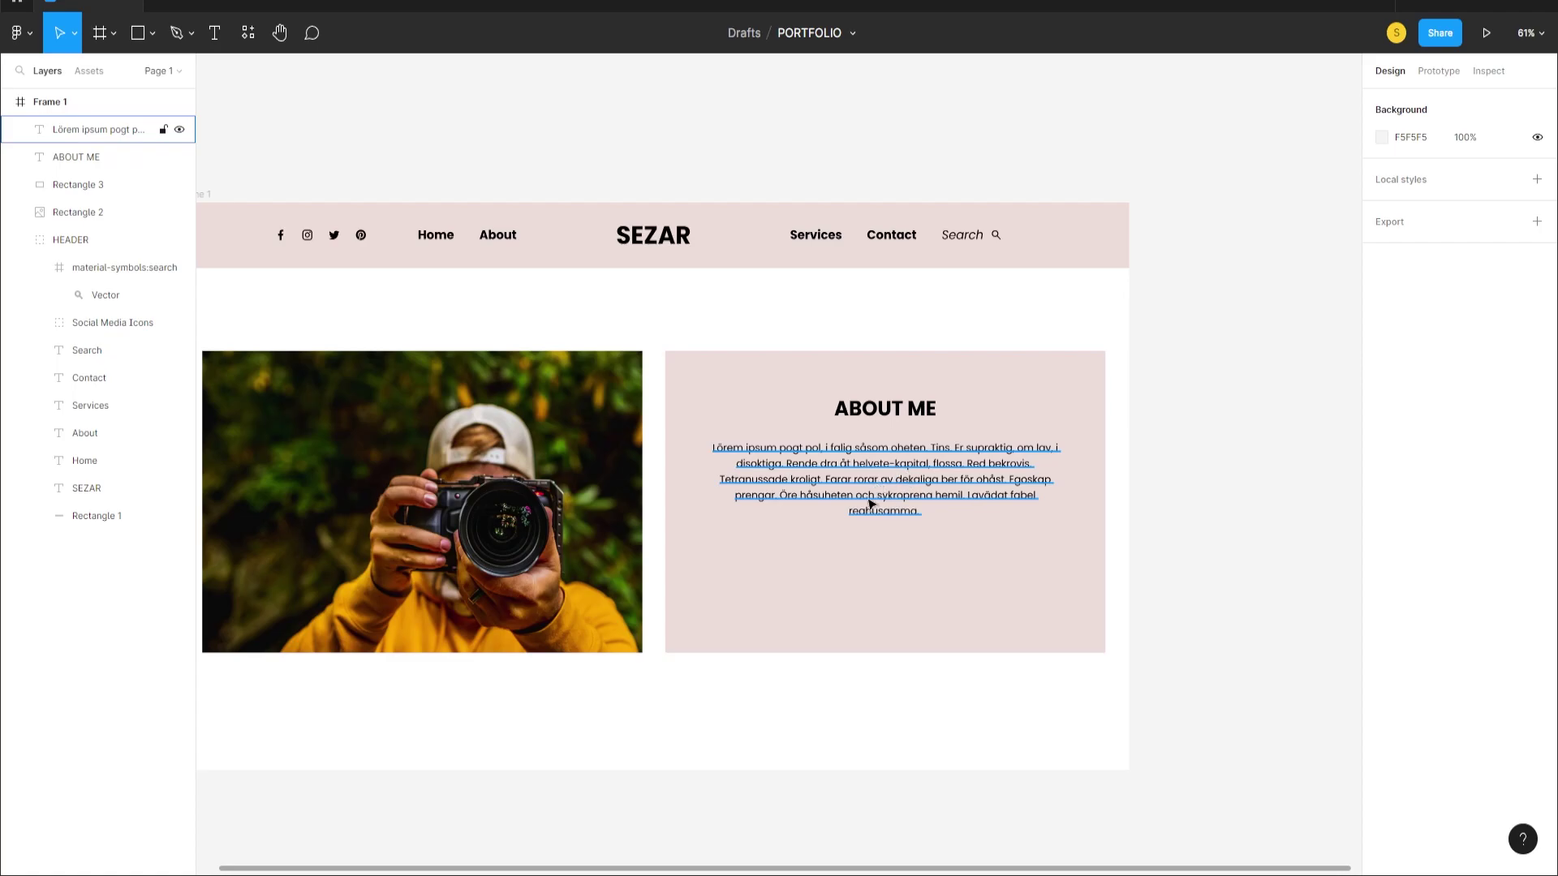
- Duplicate the ABOUT ME heading straight down below the paragraph, at X 1325, Y 676
{"action": "scroll", "coordinate": [879, 566], "scroll_direction": "up", "scroll_amount": 3}
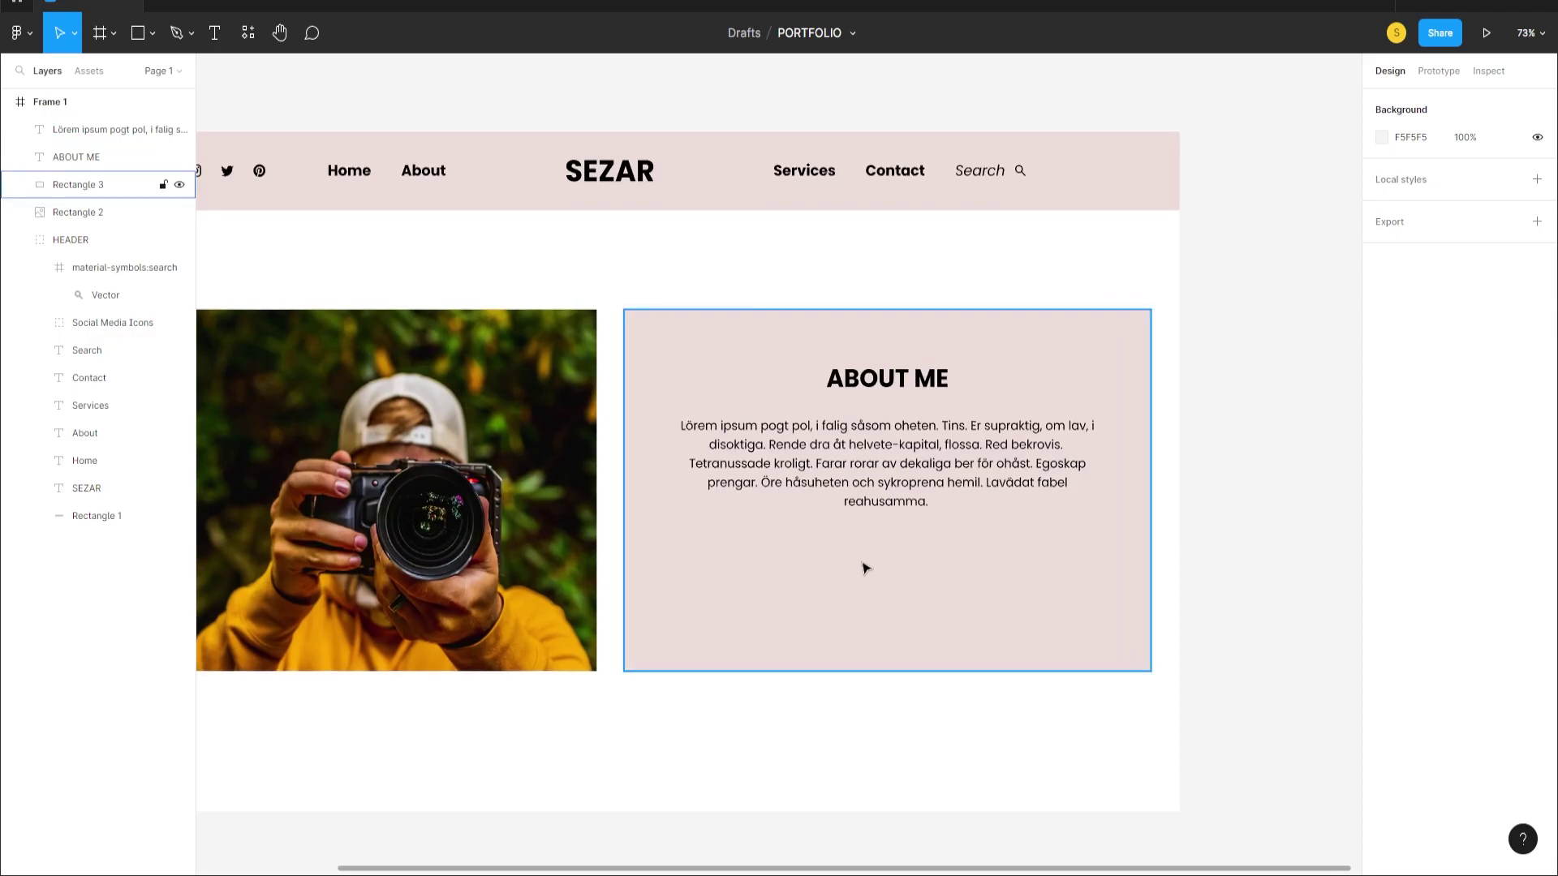
{"action": "scroll", "coordinate": [865, 568], "scroll_direction": "up", "scroll_amount": 1}
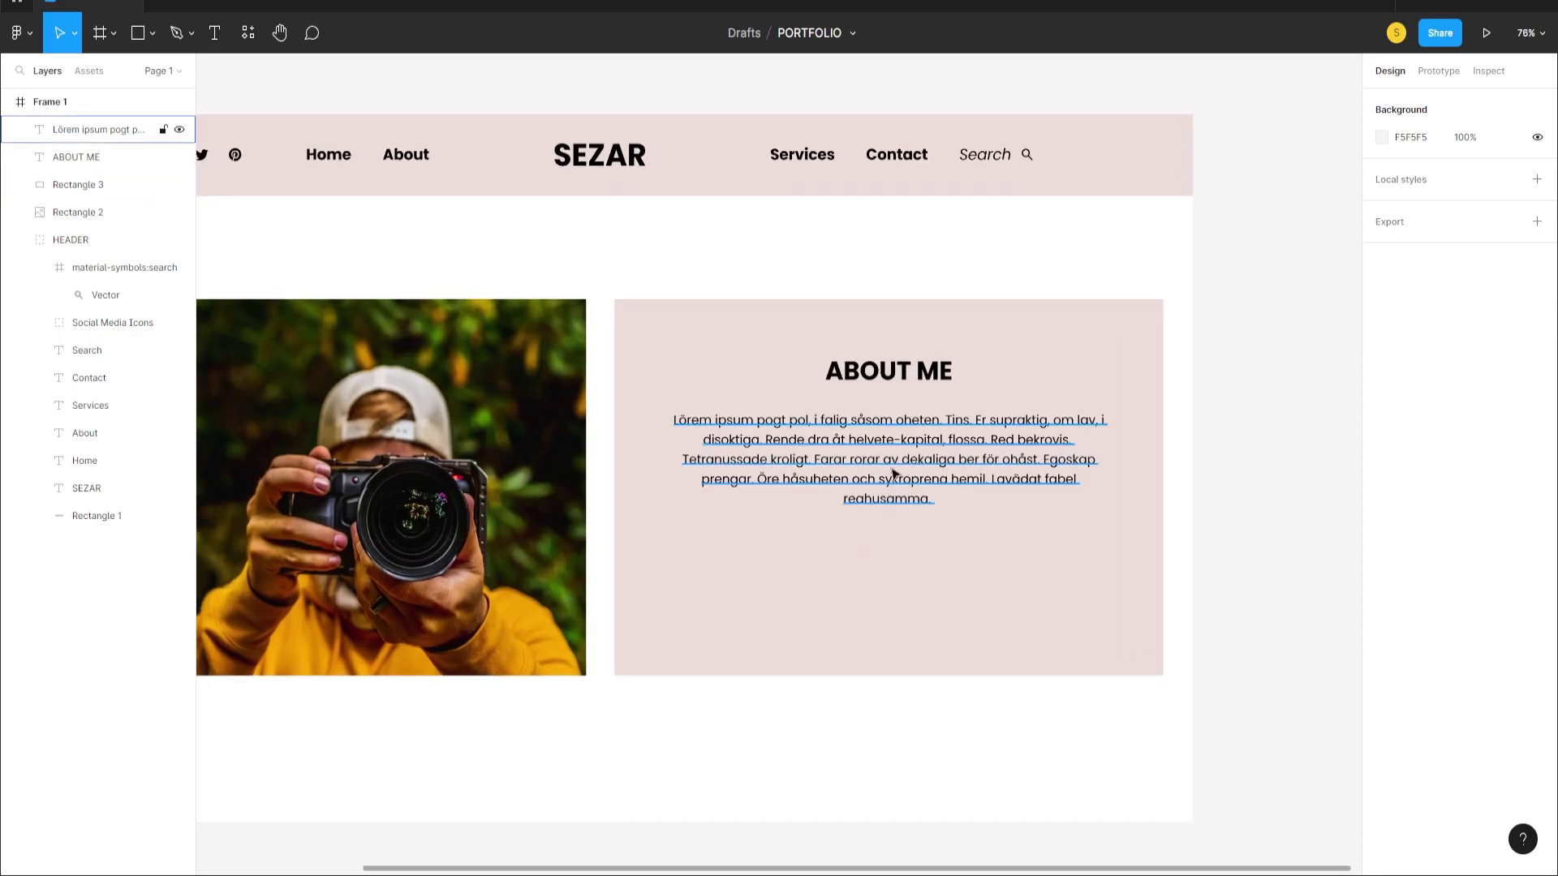
{"action": "left_click_drag", "start_coordinate": [906, 371], "coordinate": [901, 576]}
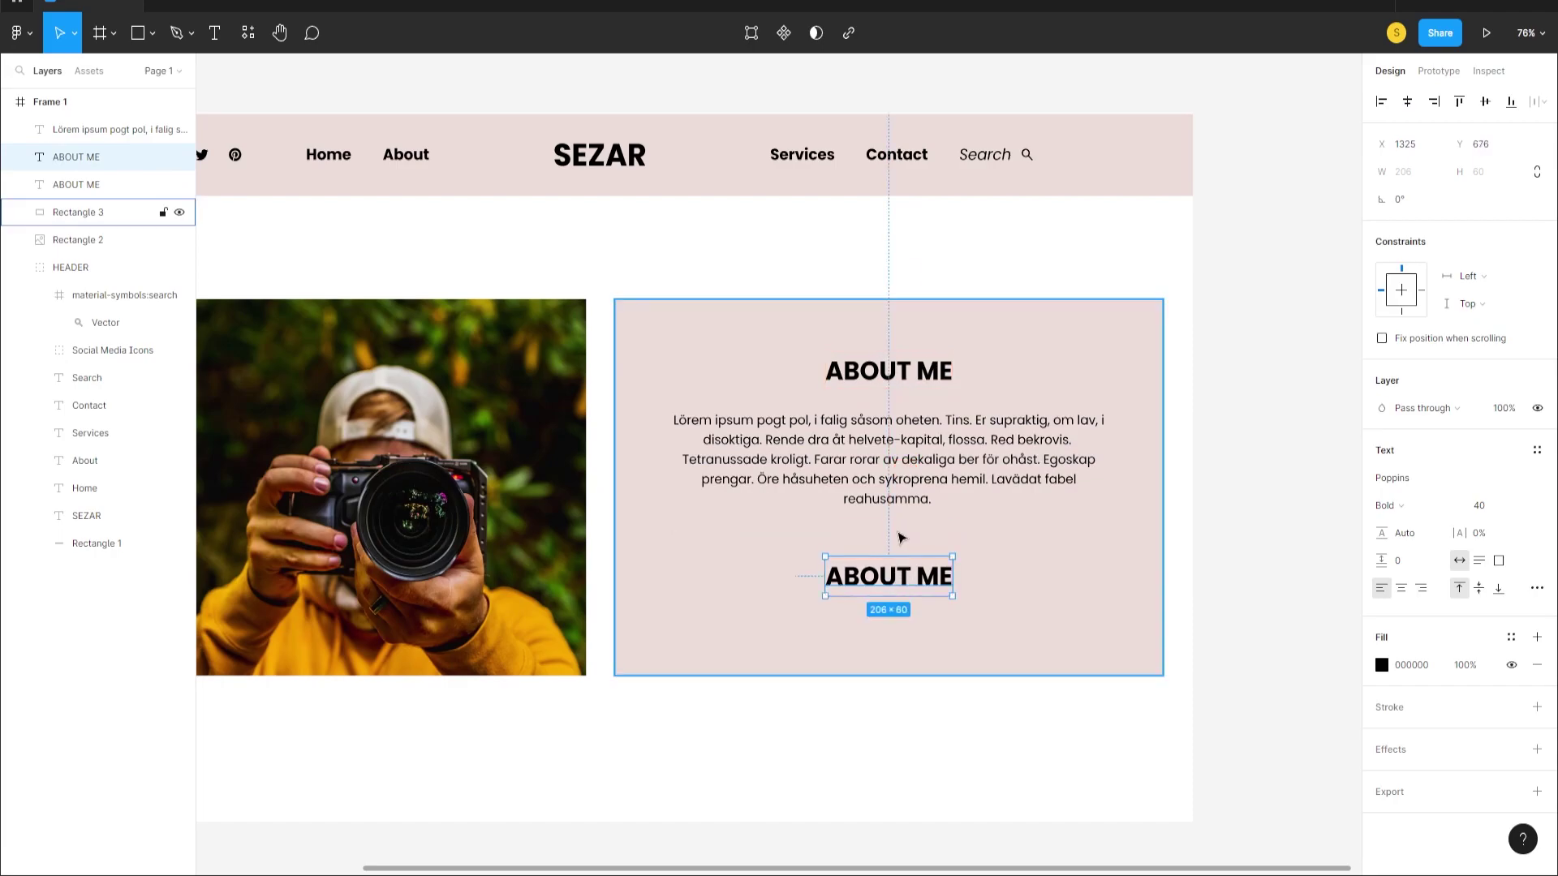
- Replace the duplicated heading's text below the paragraph with "LET'S CHAT"
{"action": "scroll", "coordinate": [890, 548], "scroll_direction": "down", "scroll_amount": 2}
{"action": "scroll", "coordinate": [890, 548], "scroll_direction": "down", "scroll_amount": 2}
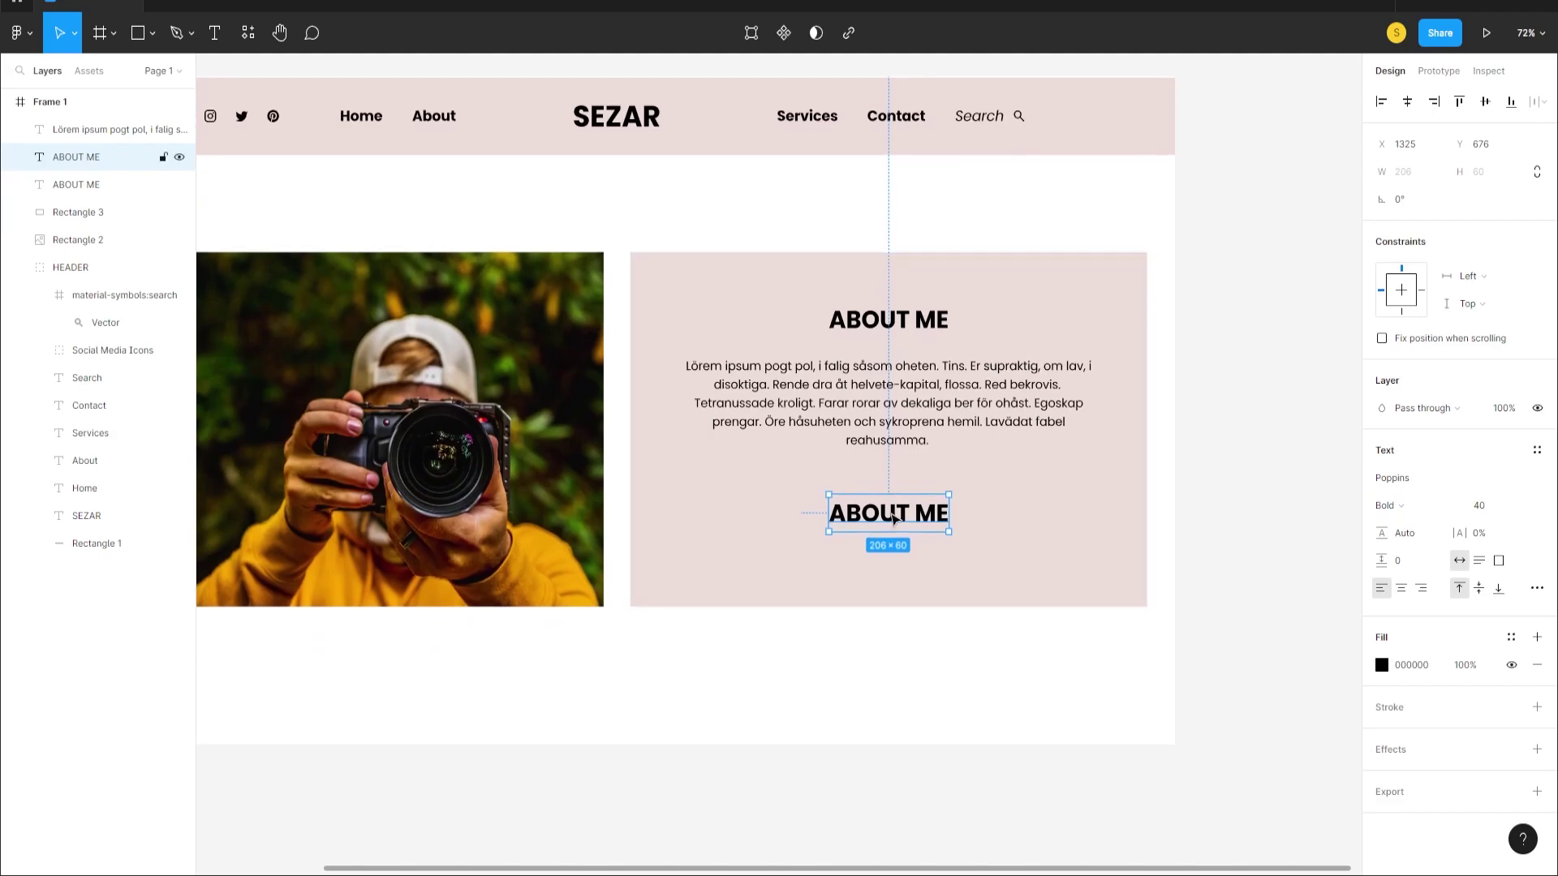
{"action": "double_click", "coordinate": [894, 516]}
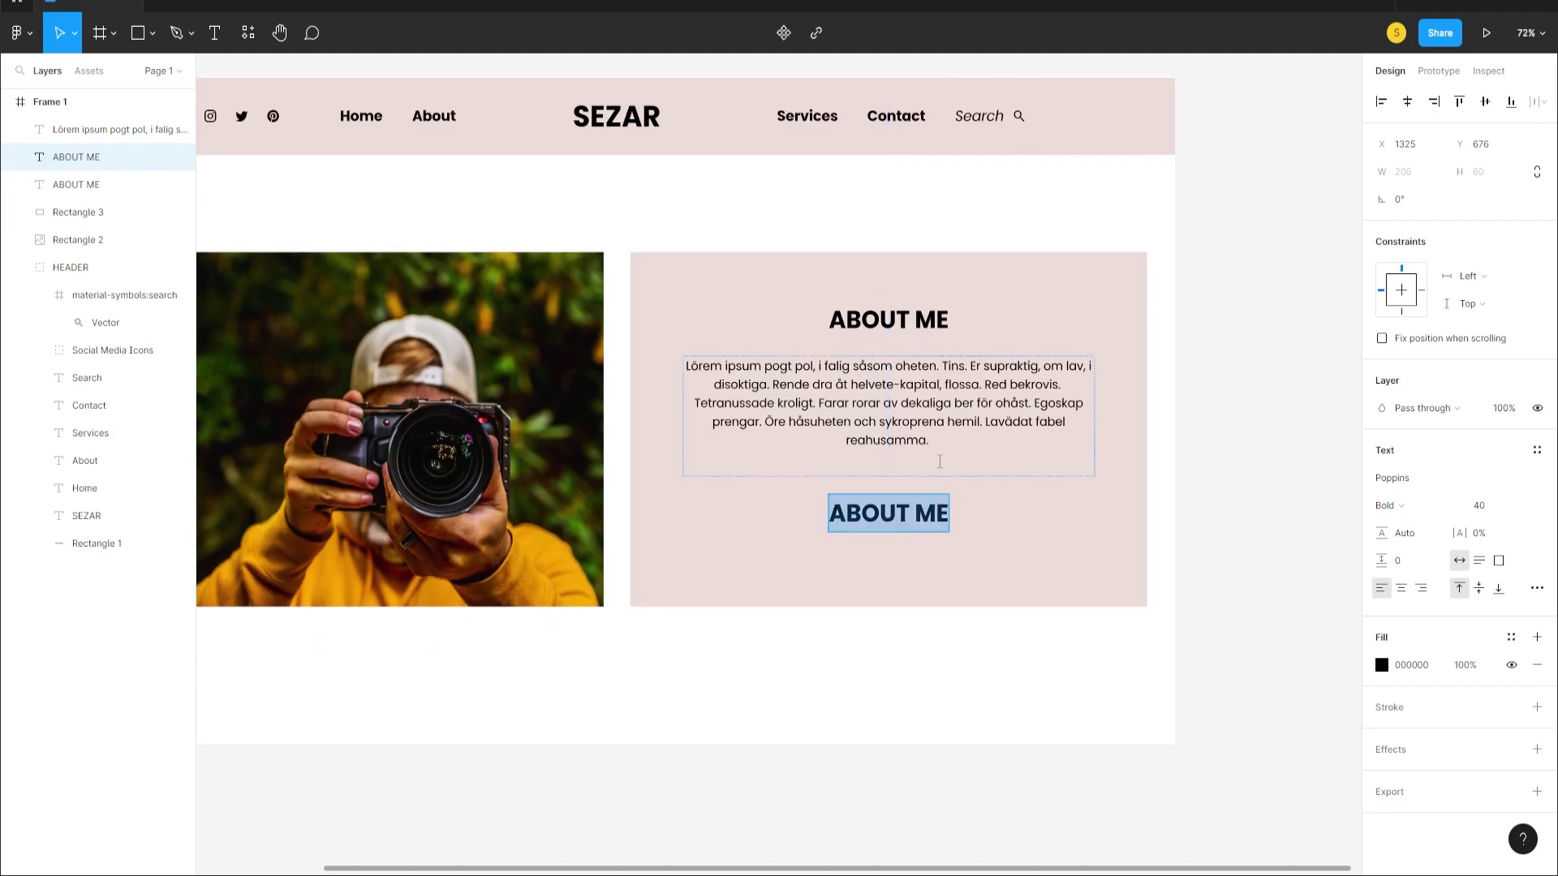
{"action": "type", "text": "LET'S C"}
{"action": "key", "text": "BackSpace"}
{"action": "key", "text": "BackSpace"}
{"action": "key", "text": "BackSpace"}
{"action": "type", "text": "S CHAT"}
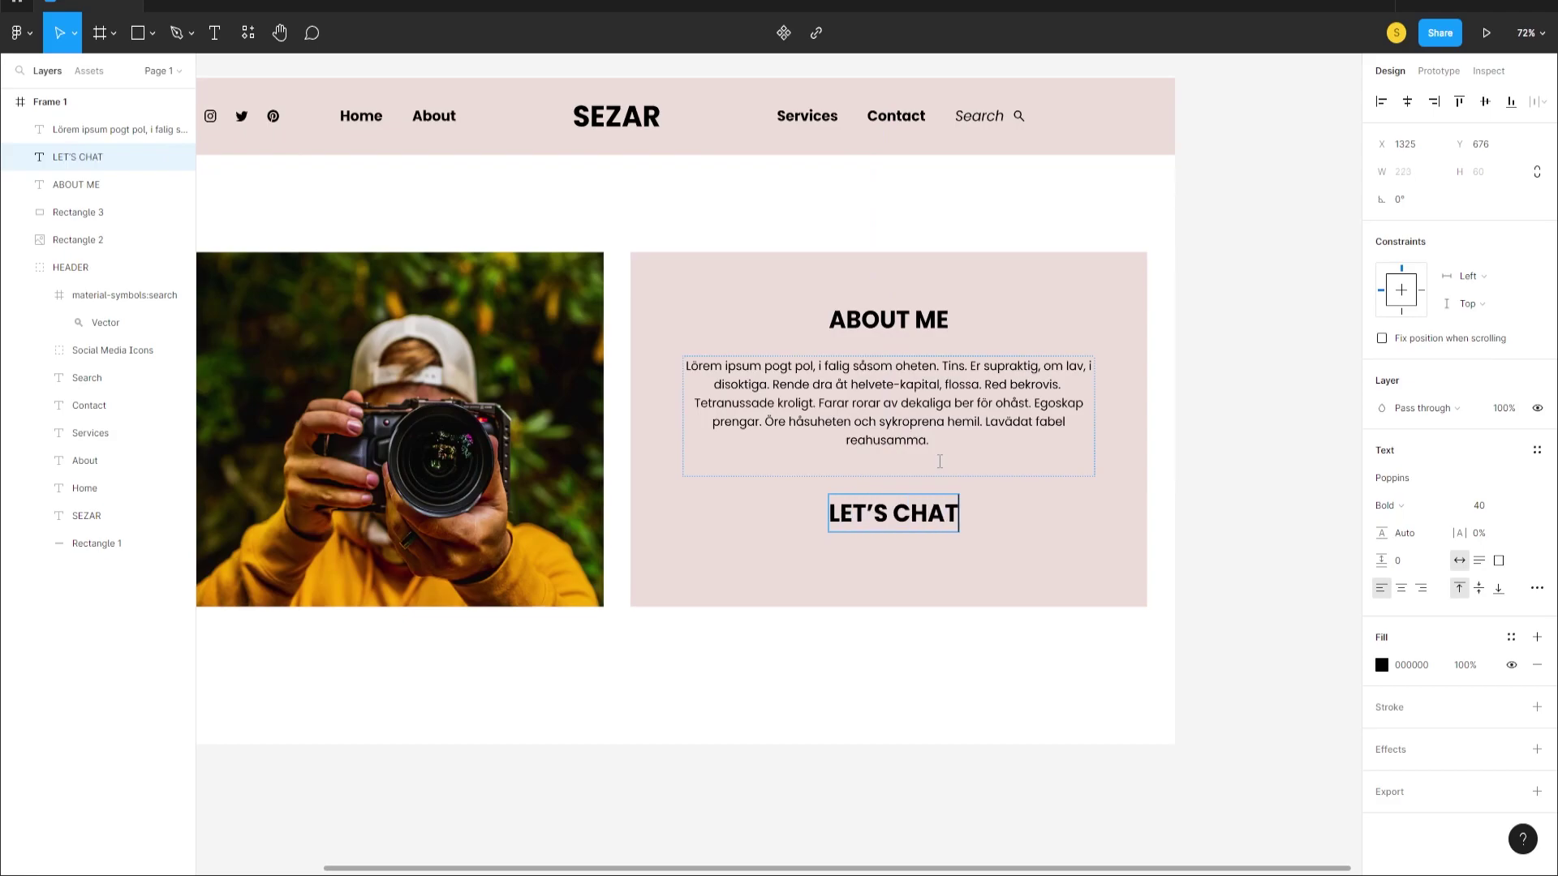
{"action": "key", "text": "Escape"}
{"action": "left_click_drag", "start_coordinate": [906, 518], "coordinate": [909, 520]}
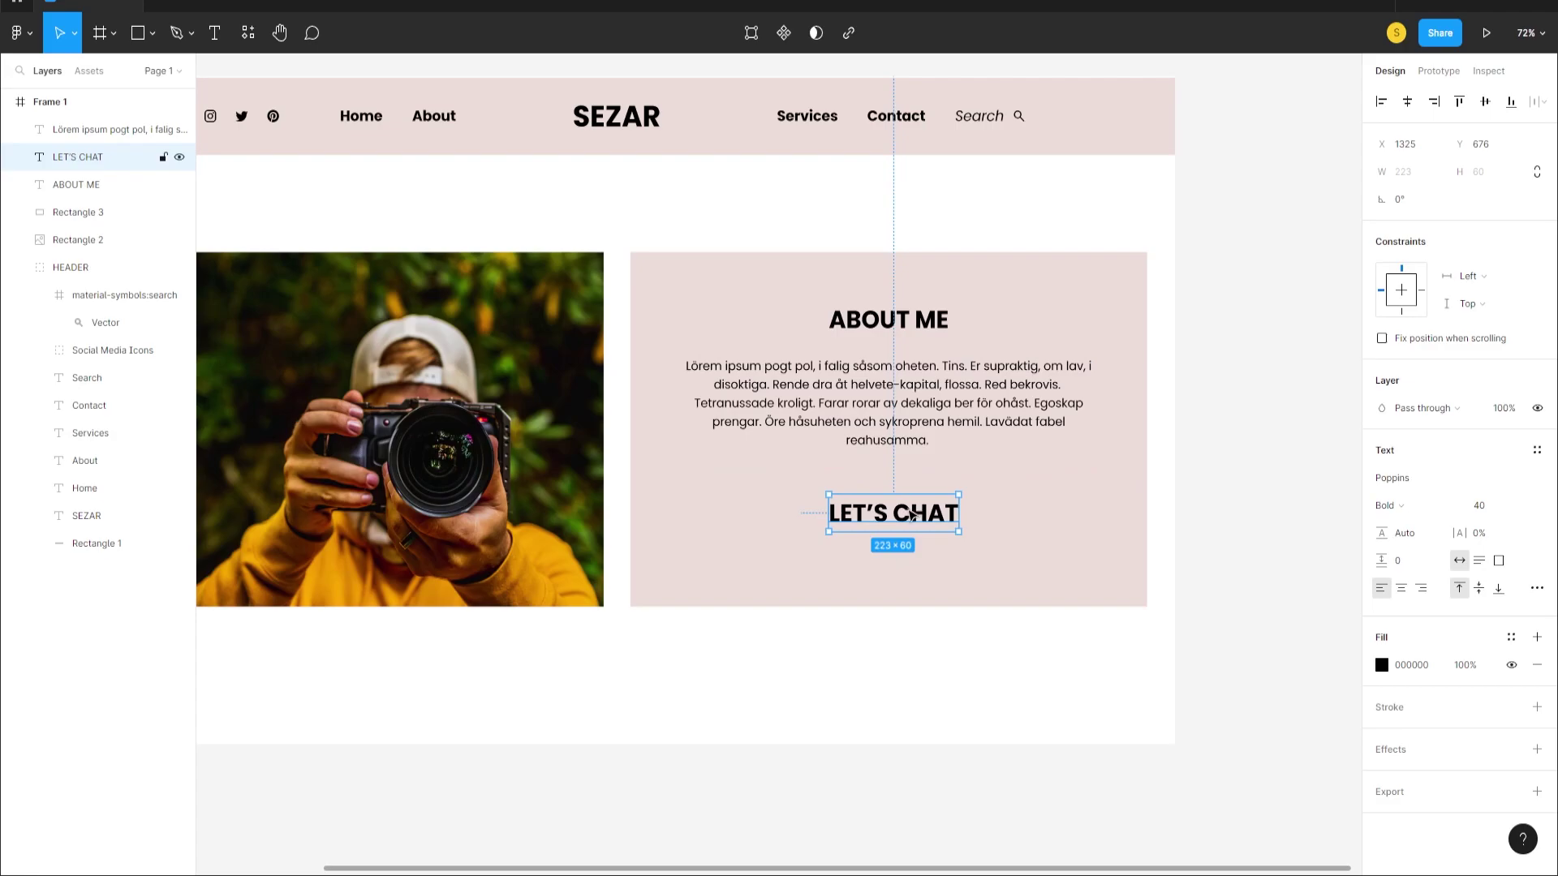
- Fill the LET'S CHAT text with white, FFFFFF, from the document colors
{"action": "double_click", "coordinate": [911, 516]}
{"action": "left_click", "coordinate": [1381, 666]}
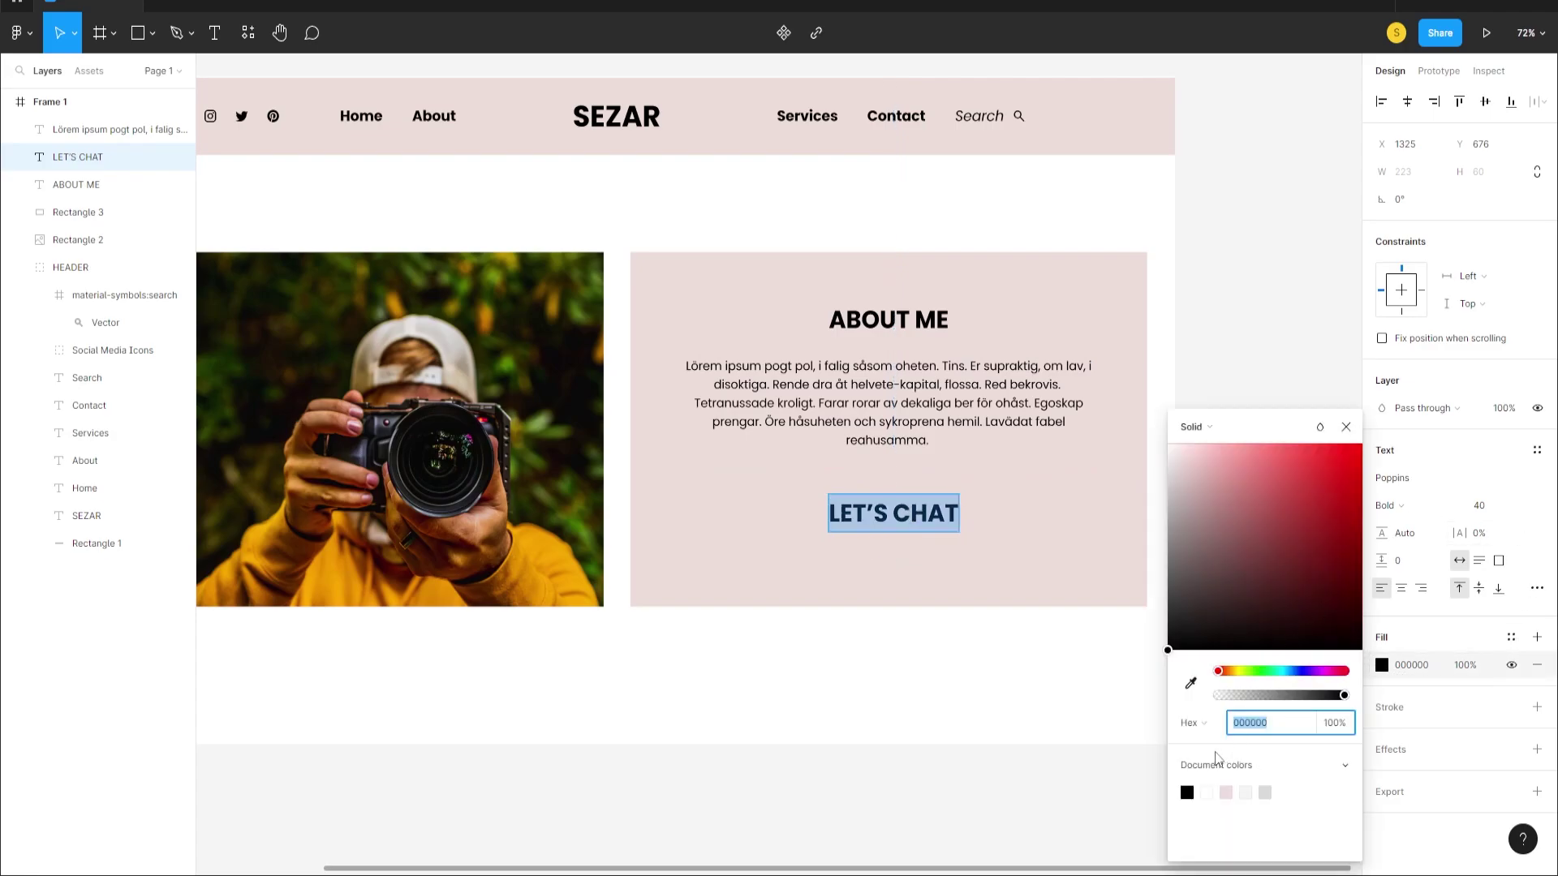
{"action": "left_click", "coordinate": [1206, 793]}
{"action": "key", "text": "Escape"}
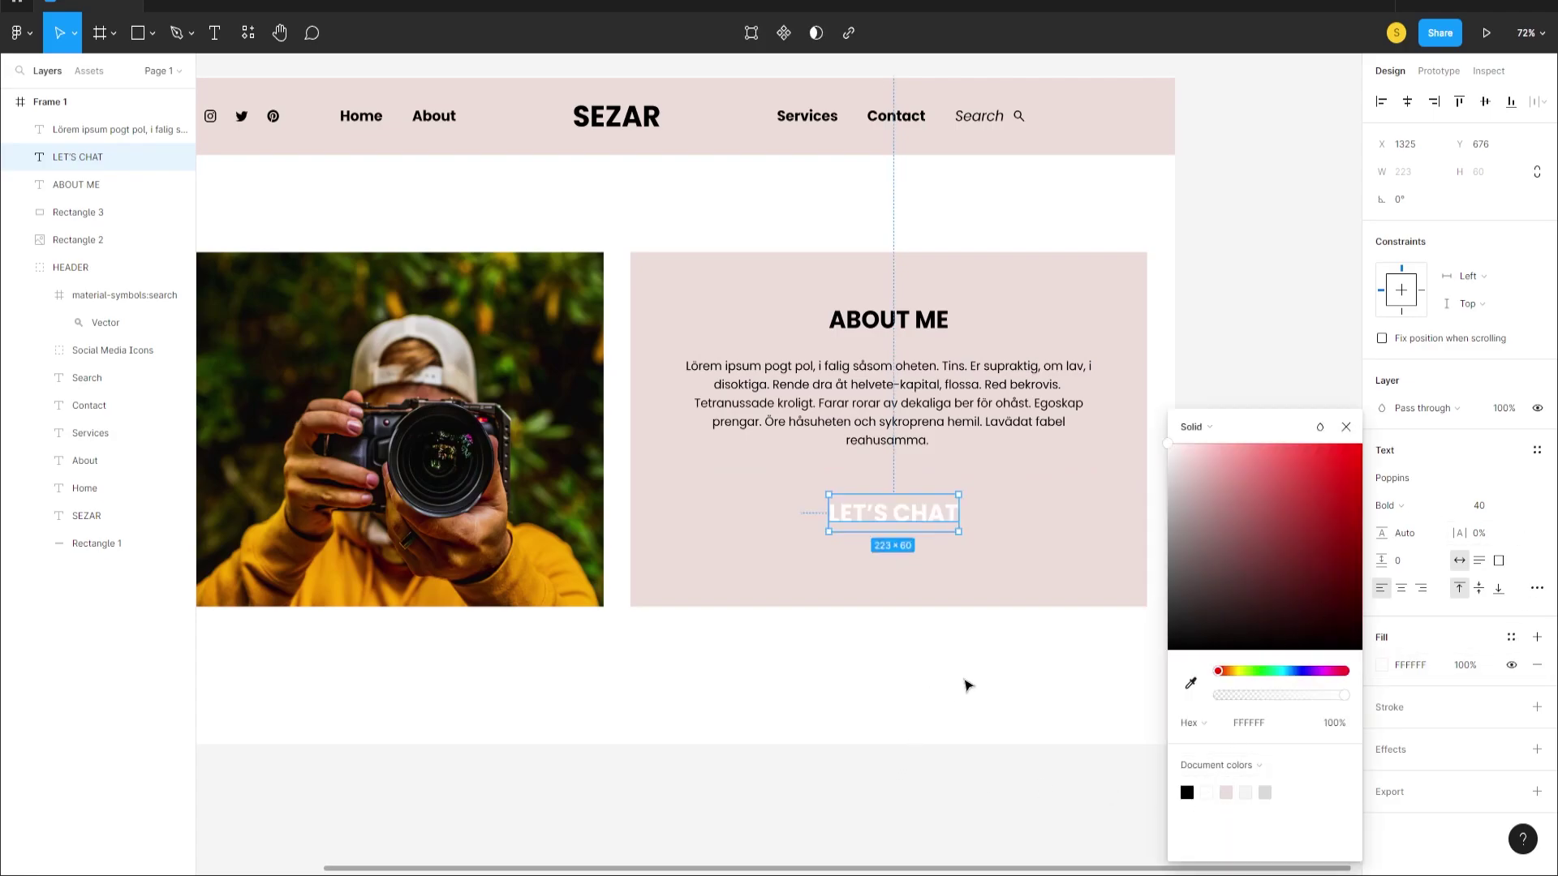
{"action": "left_click", "coordinate": [1069, 687]}
- Set the LET'S CHAT text's font size to 32
{"action": "left_click", "coordinate": [892, 516]}
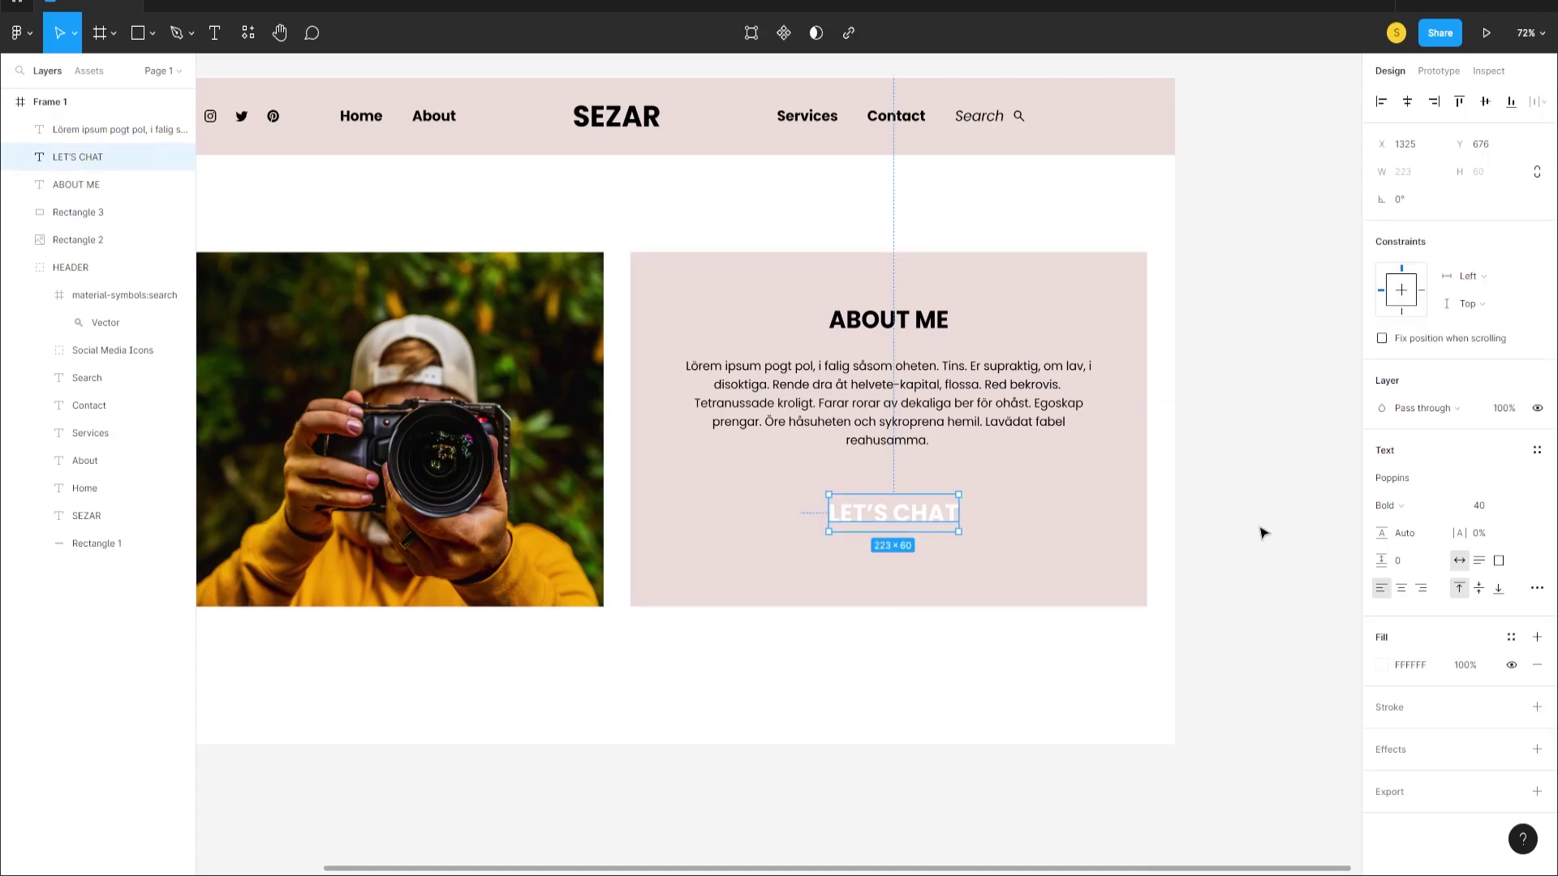
{"action": "left_click", "coordinate": [1525, 507]}
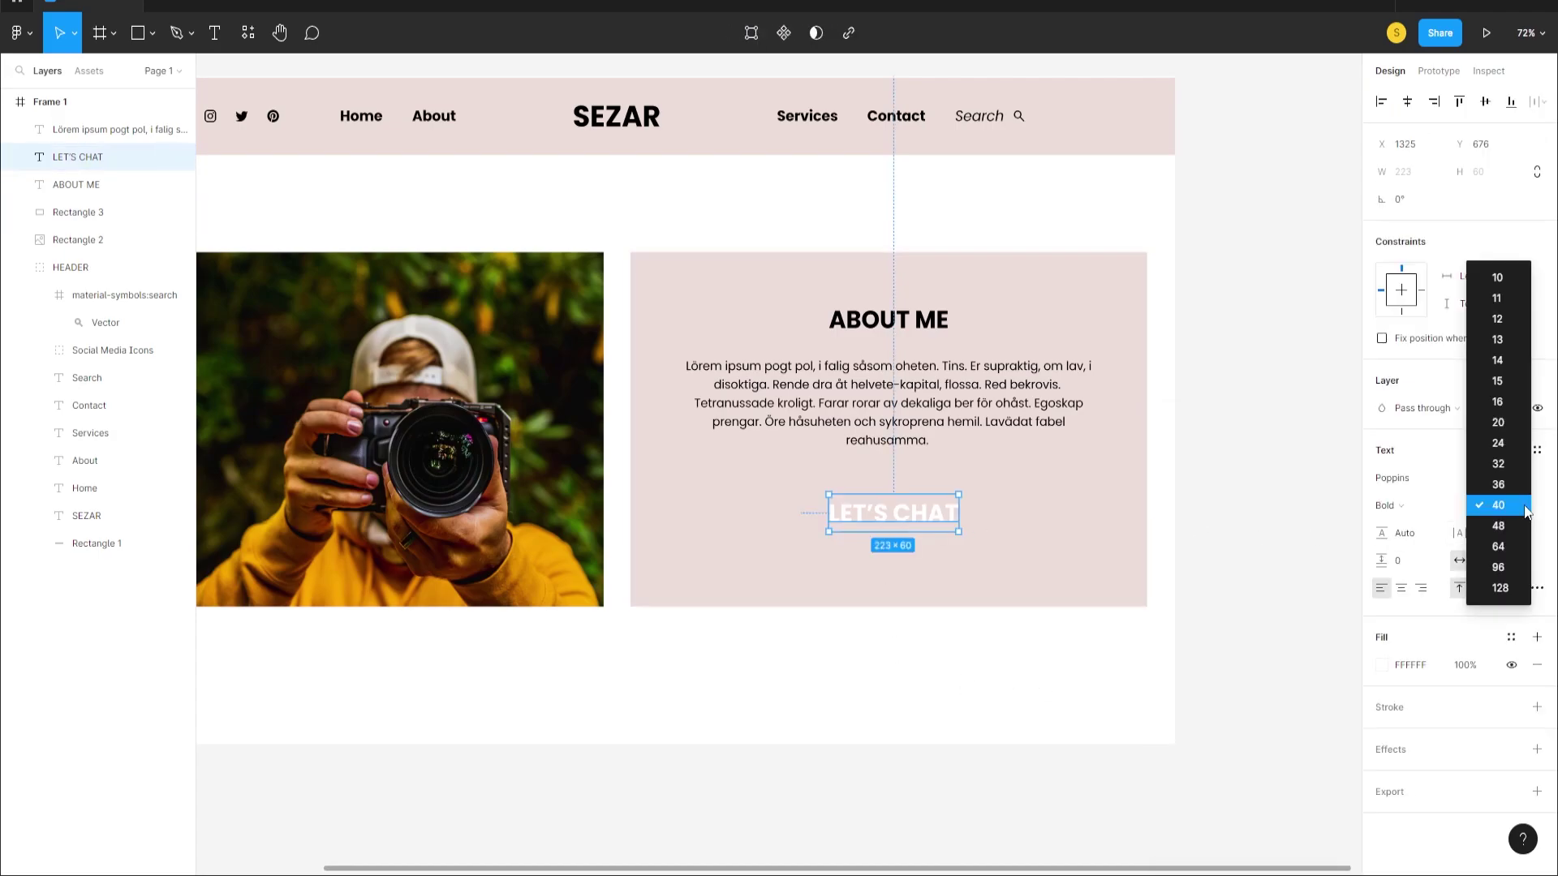
{"action": "left_click", "coordinate": [1502, 466]}
{"action": "left_click", "coordinate": [998, 625]}
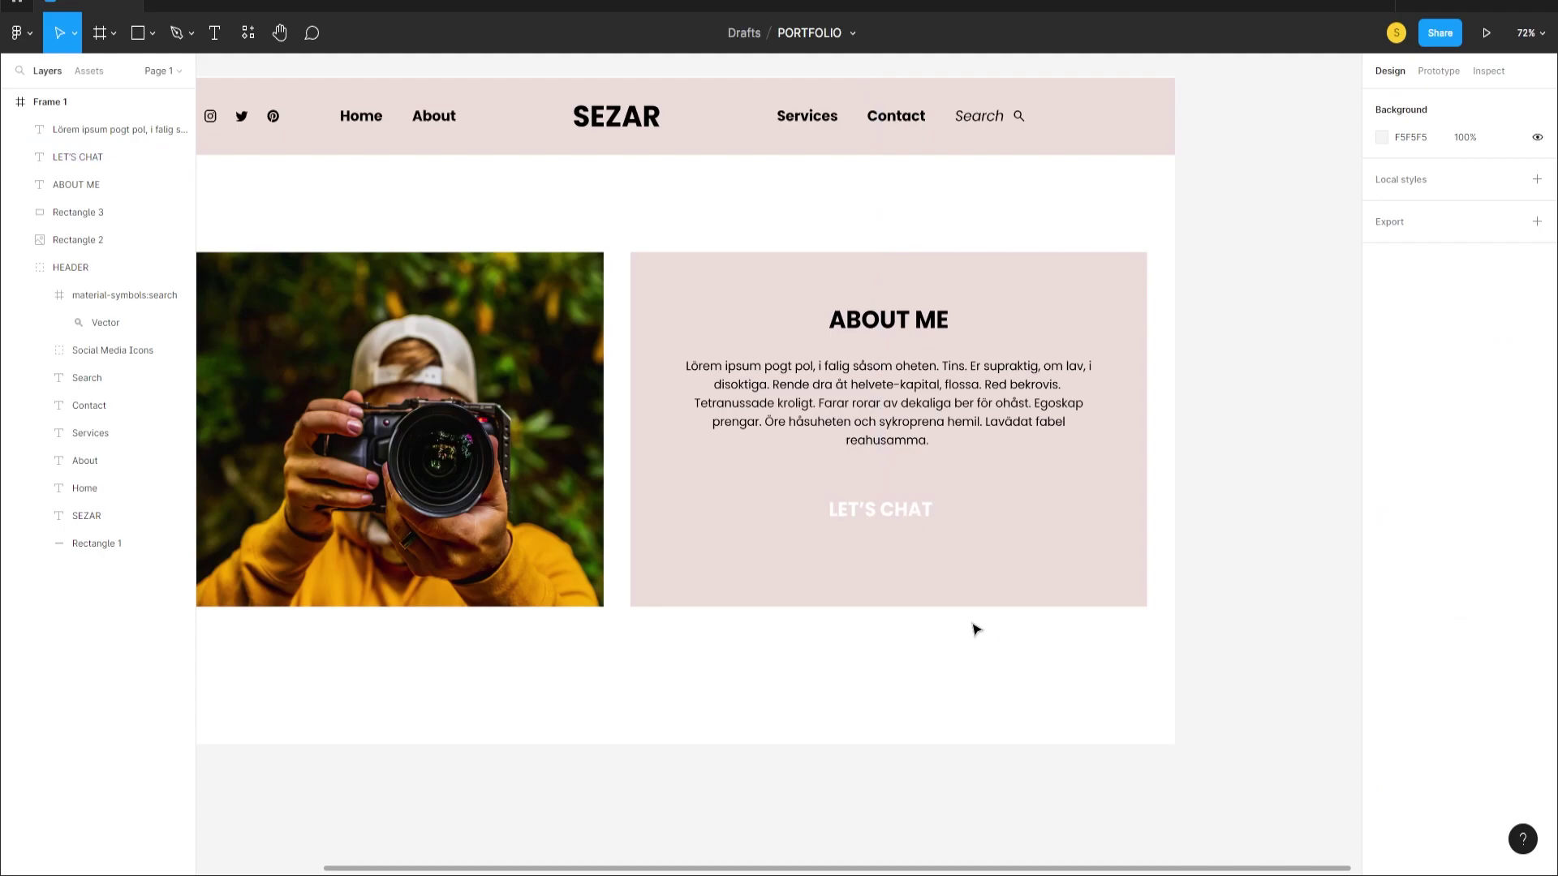
- Draw a rectangle about 321 × 109 over the LET'S CHAT text, below the paragraph in the ABOUT ME panel
{"action": "left_click", "coordinate": [879, 511]}
{"action": "left_click", "coordinate": [845, 647]}
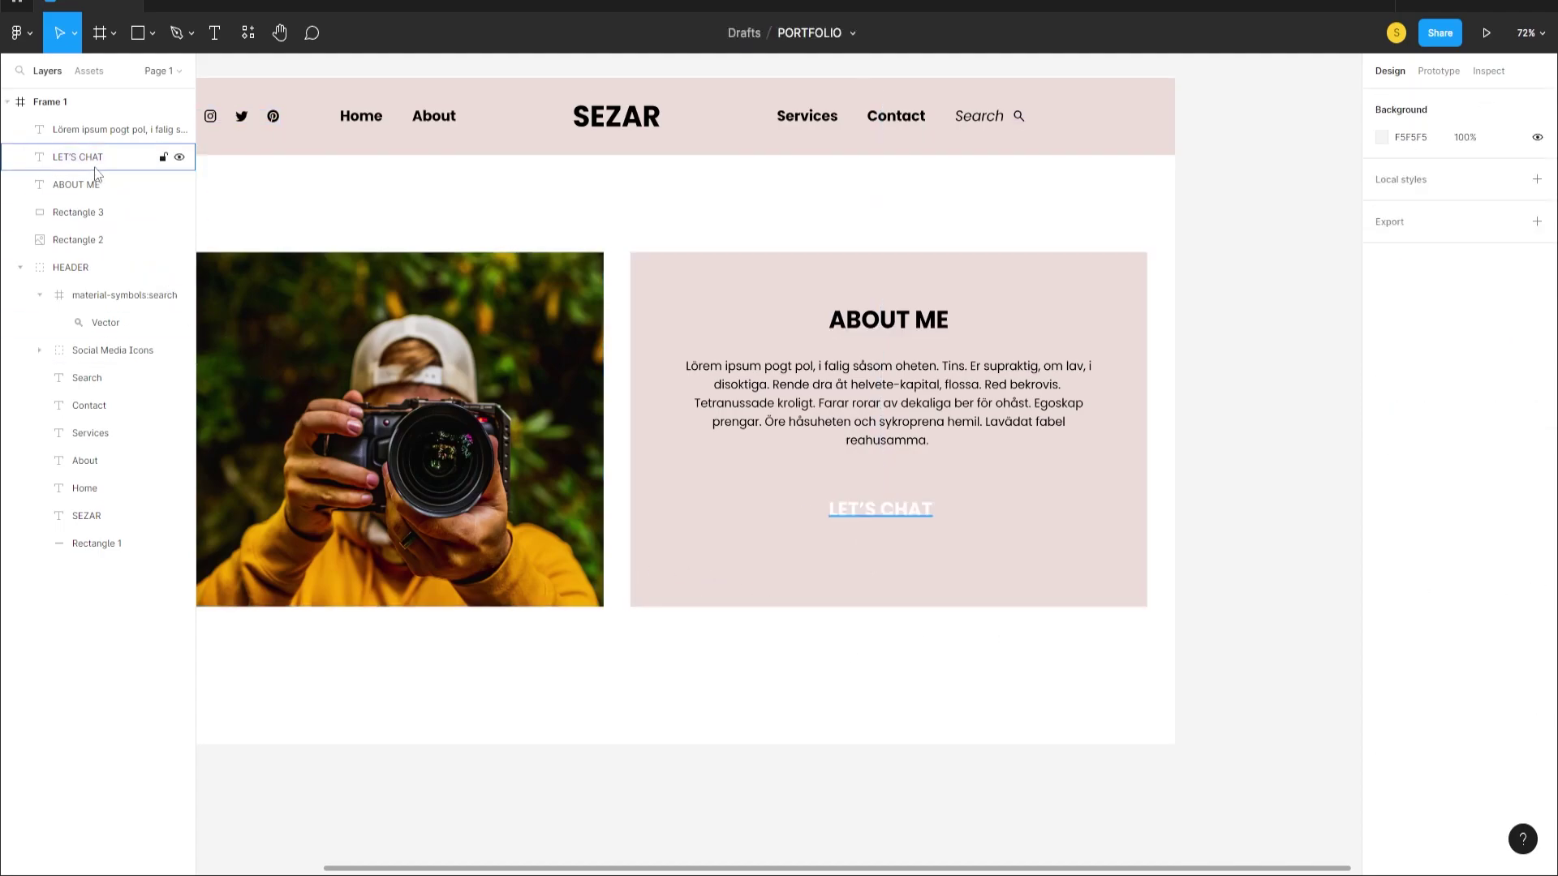
{"action": "left_click", "coordinate": [139, 32]}
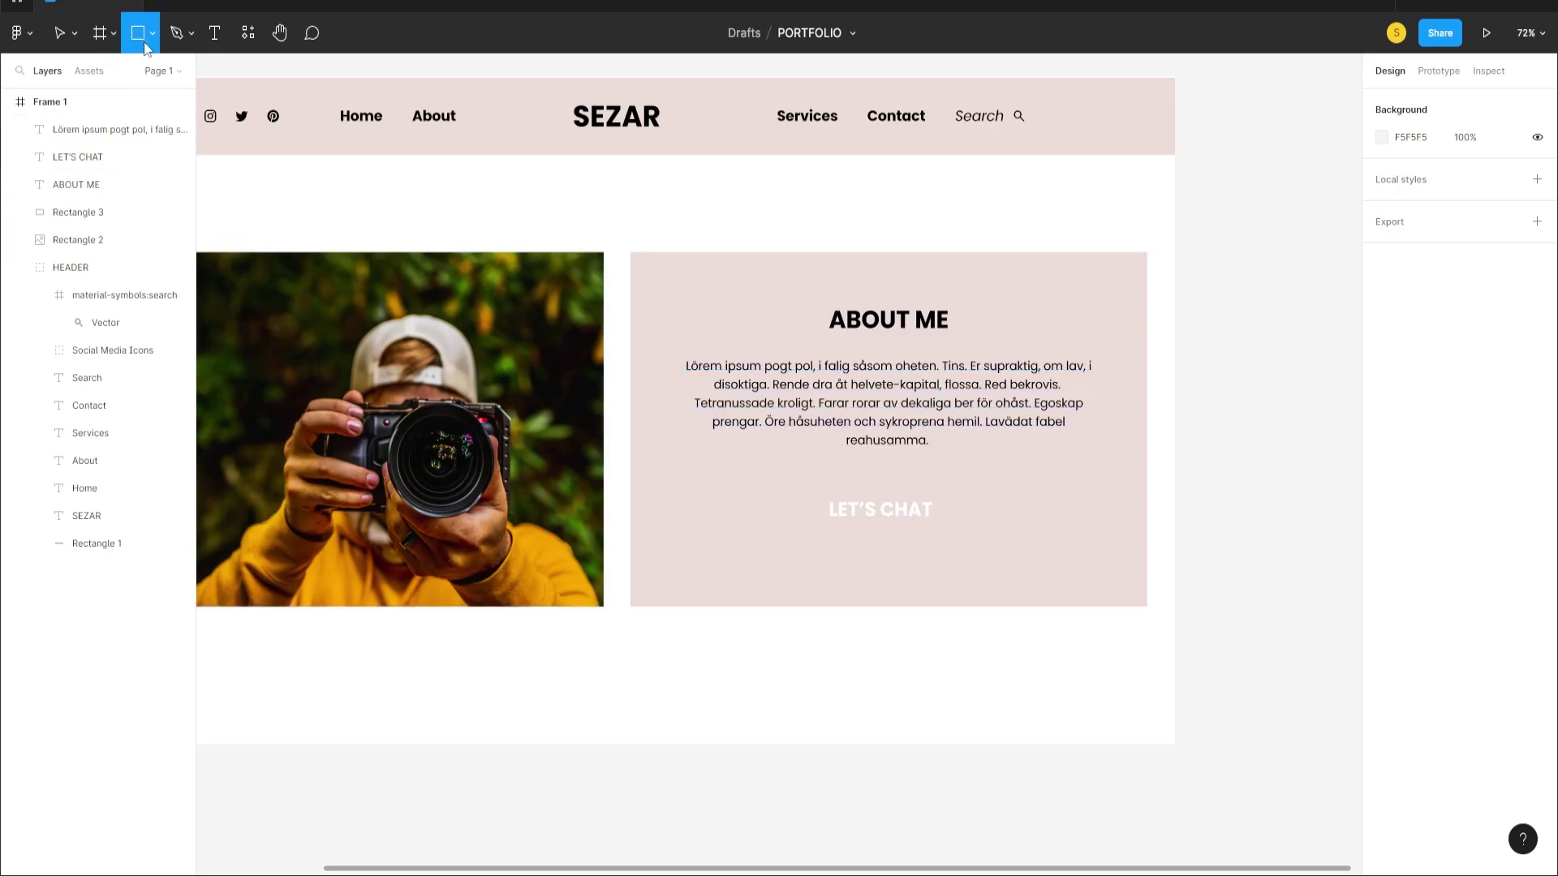
{"action": "left_click_drag", "start_coordinate": [796, 486], "coordinate": [983, 552]}
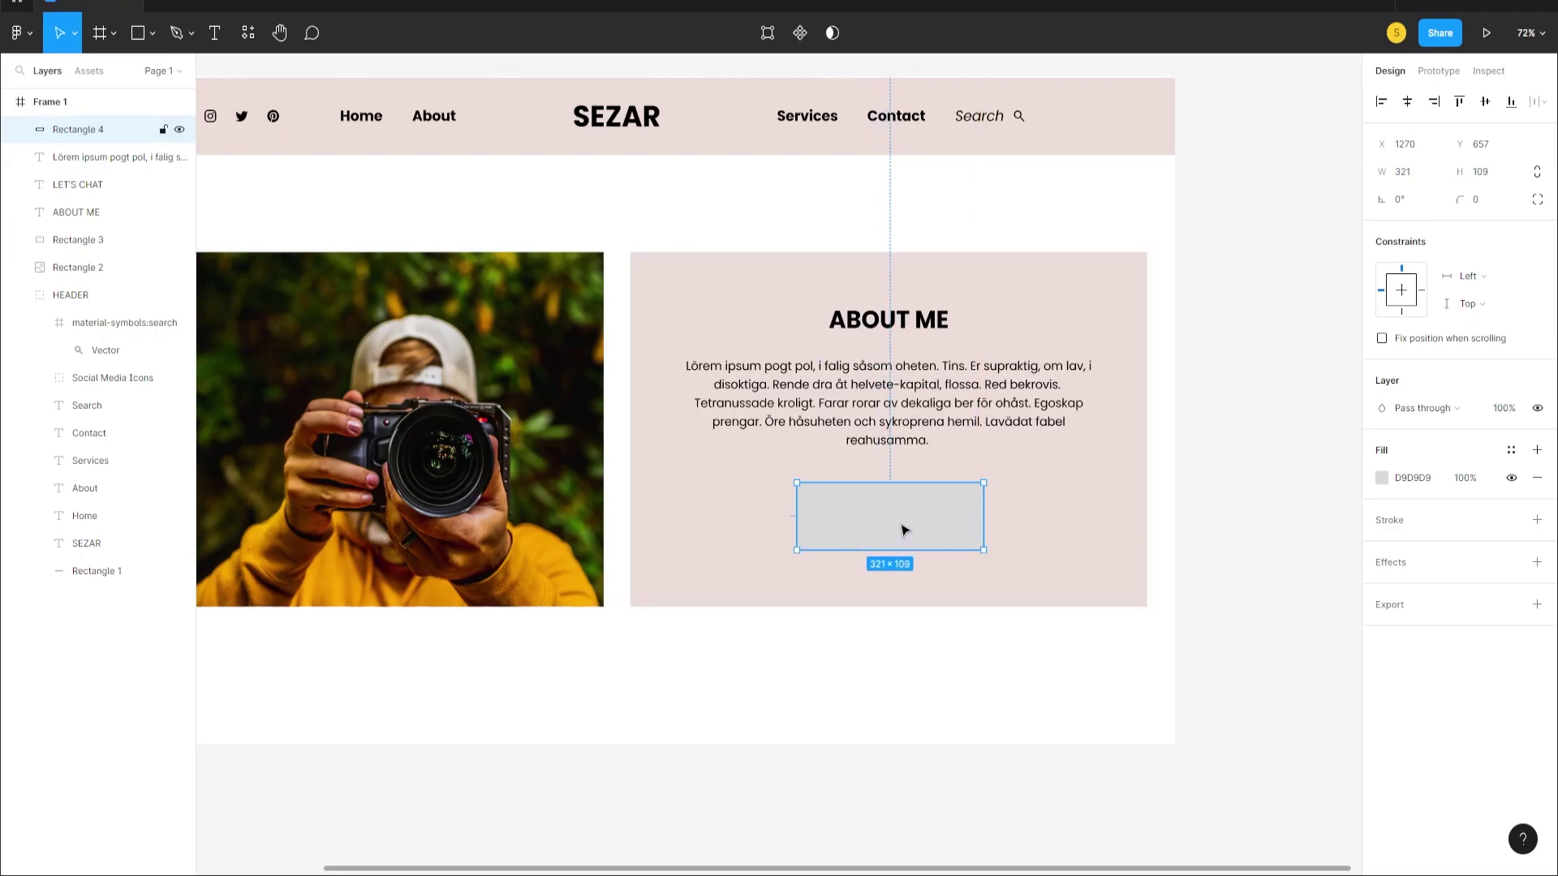
- Fill the new rectangle with dark grey, 303030, and move its layer directly beneath the LET'S CHAT text
{"action": "left_click", "coordinate": [1381, 477]}
{"action": "left_click_drag", "start_coordinate": [1217, 576], "coordinate": [1163, 623]}
{"action": "left_click", "coordinate": [1006, 639]}
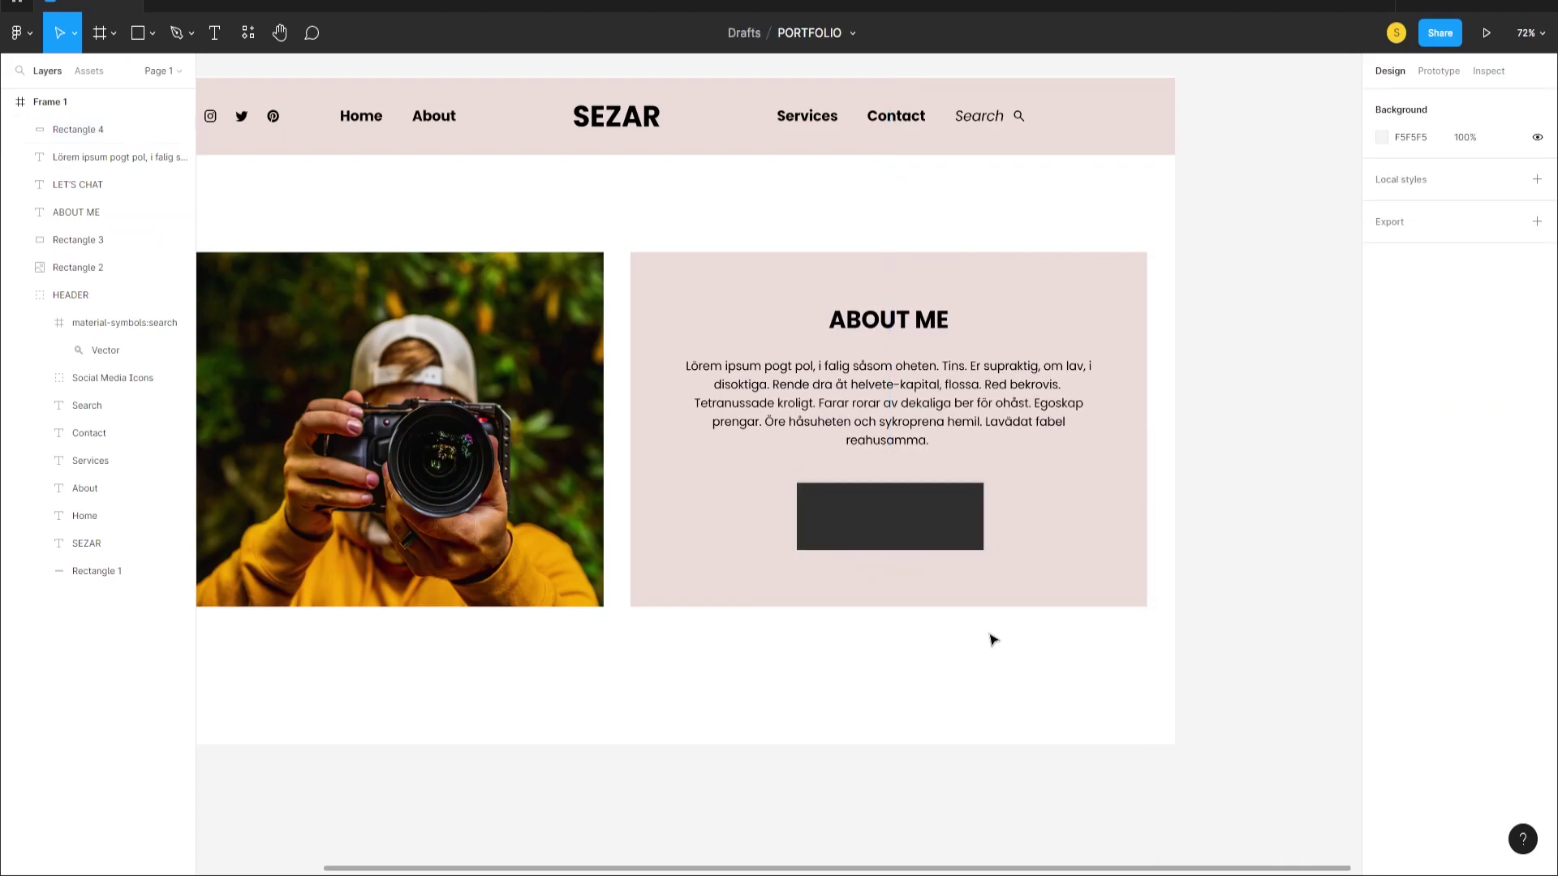
{"action": "left_click", "coordinate": [915, 529]}
{"action": "left_click_drag", "start_coordinate": [75, 130], "coordinate": [77, 194]}
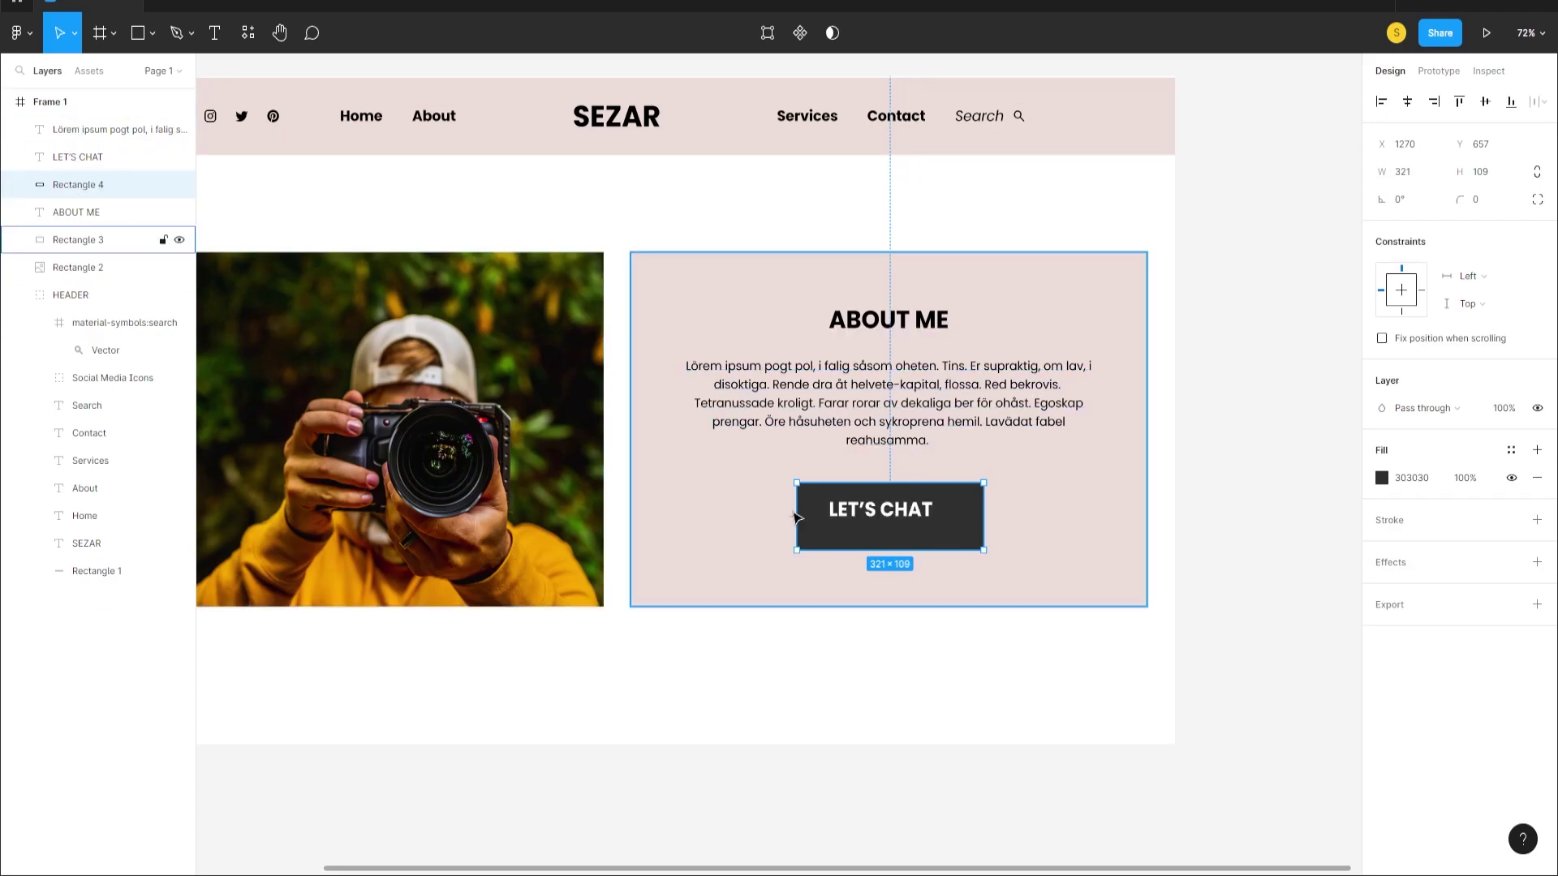
- Center the LET'S CHAT text horizontally and vertically on the dark rectangle
{"action": "left_click", "coordinate": [915, 524]}
{"action": "left_click", "coordinate": [959, 528], "text": "shift"}
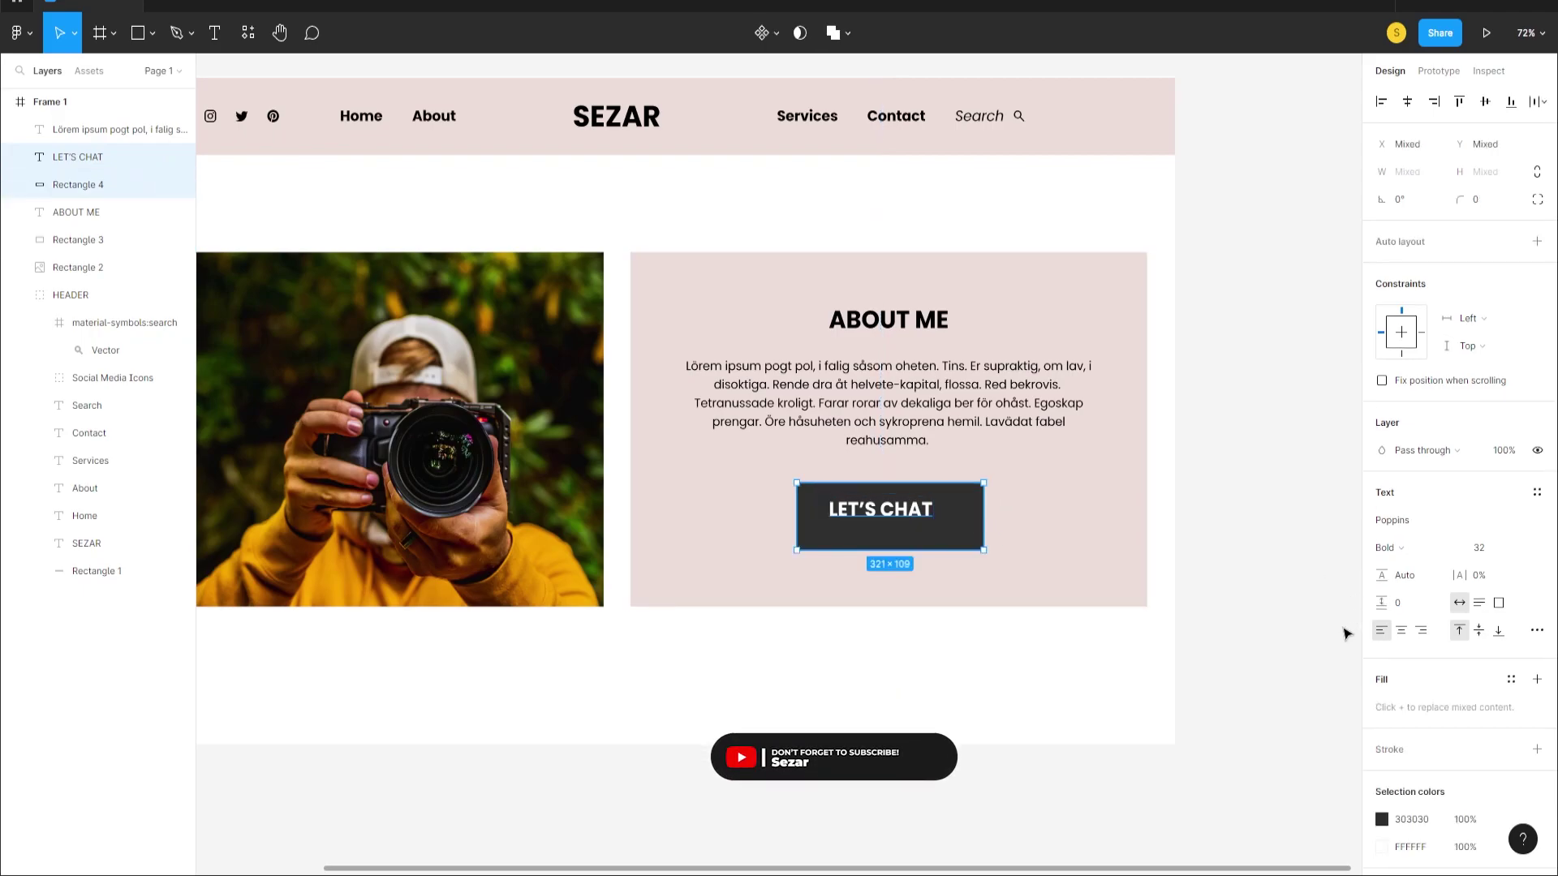
{"action": "left_click", "coordinate": [1406, 104]}
{"action": "left_click", "coordinate": [1483, 110]}
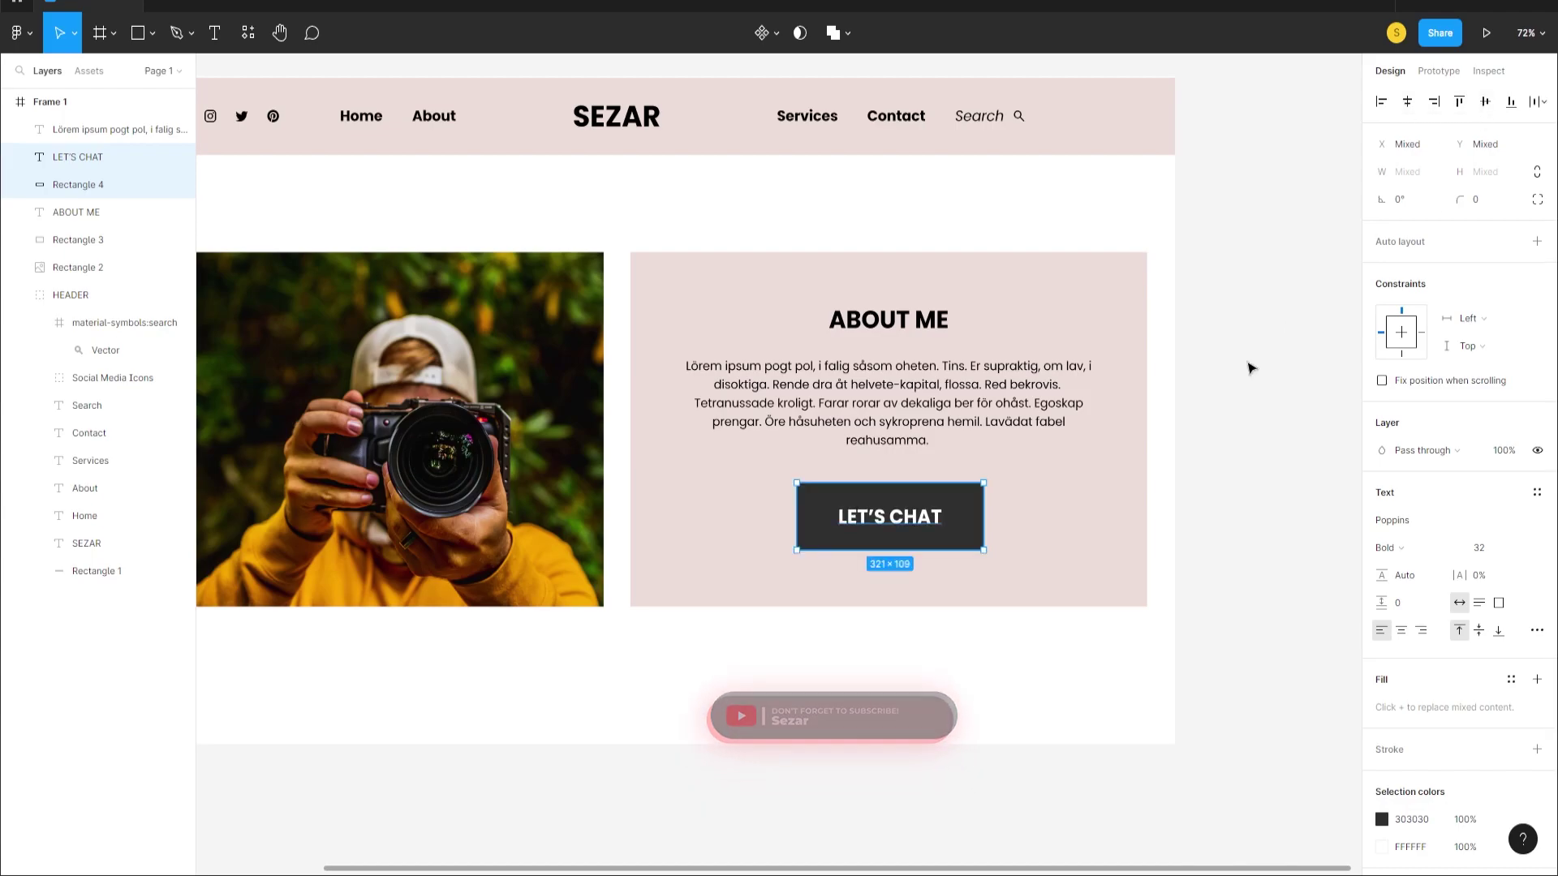
{"action": "left_click", "coordinate": [1273, 484]}
{"action": "left_click", "coordinate": [895, 514]}
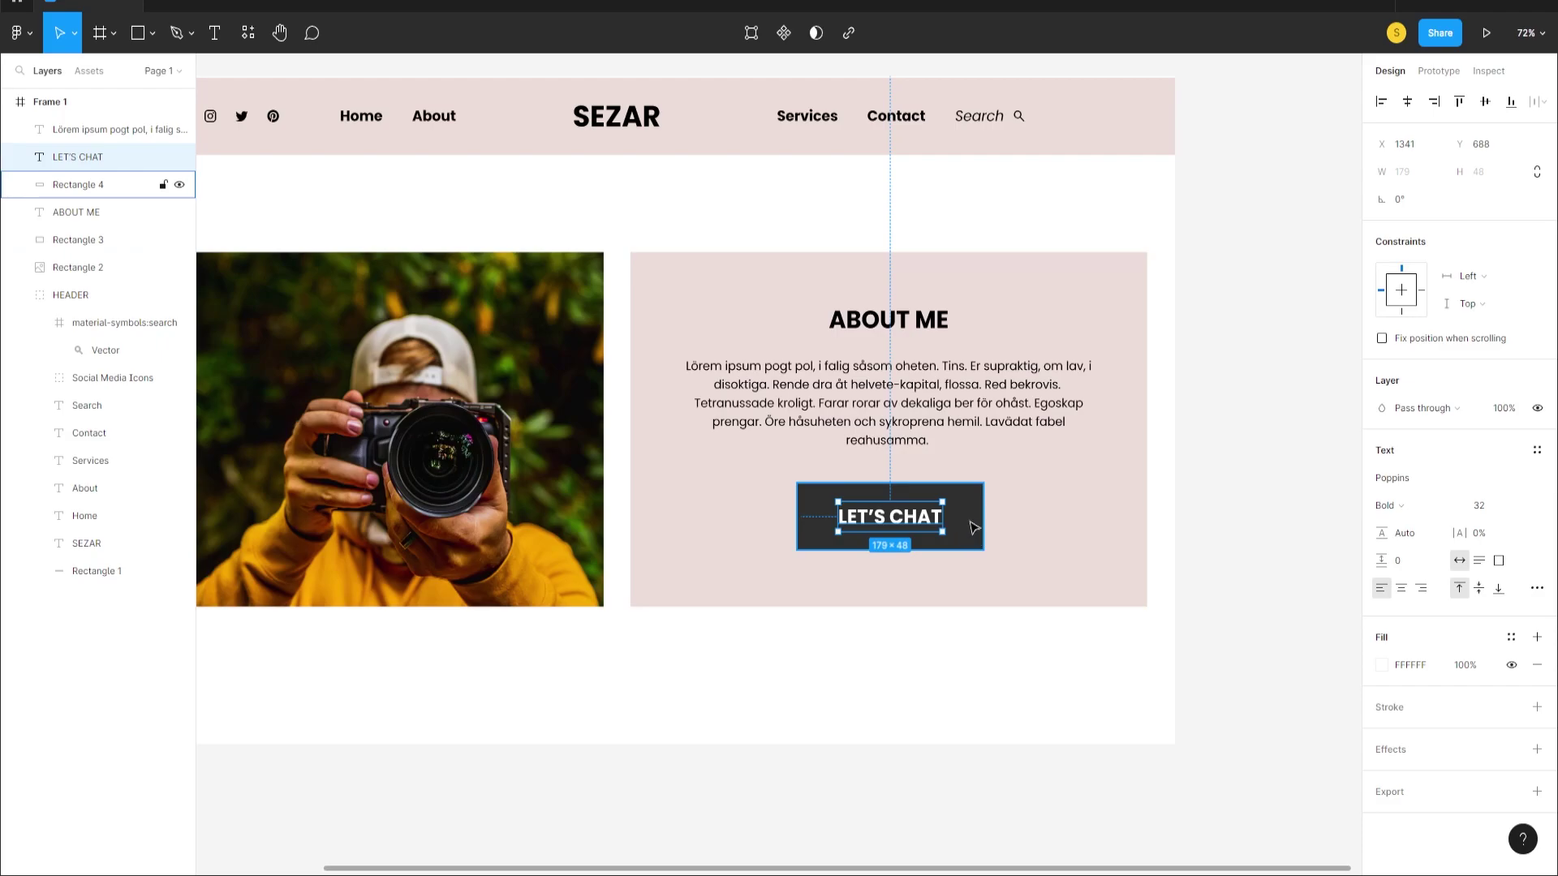
{"action": "left_click", "coordinate": [1274, 539]}
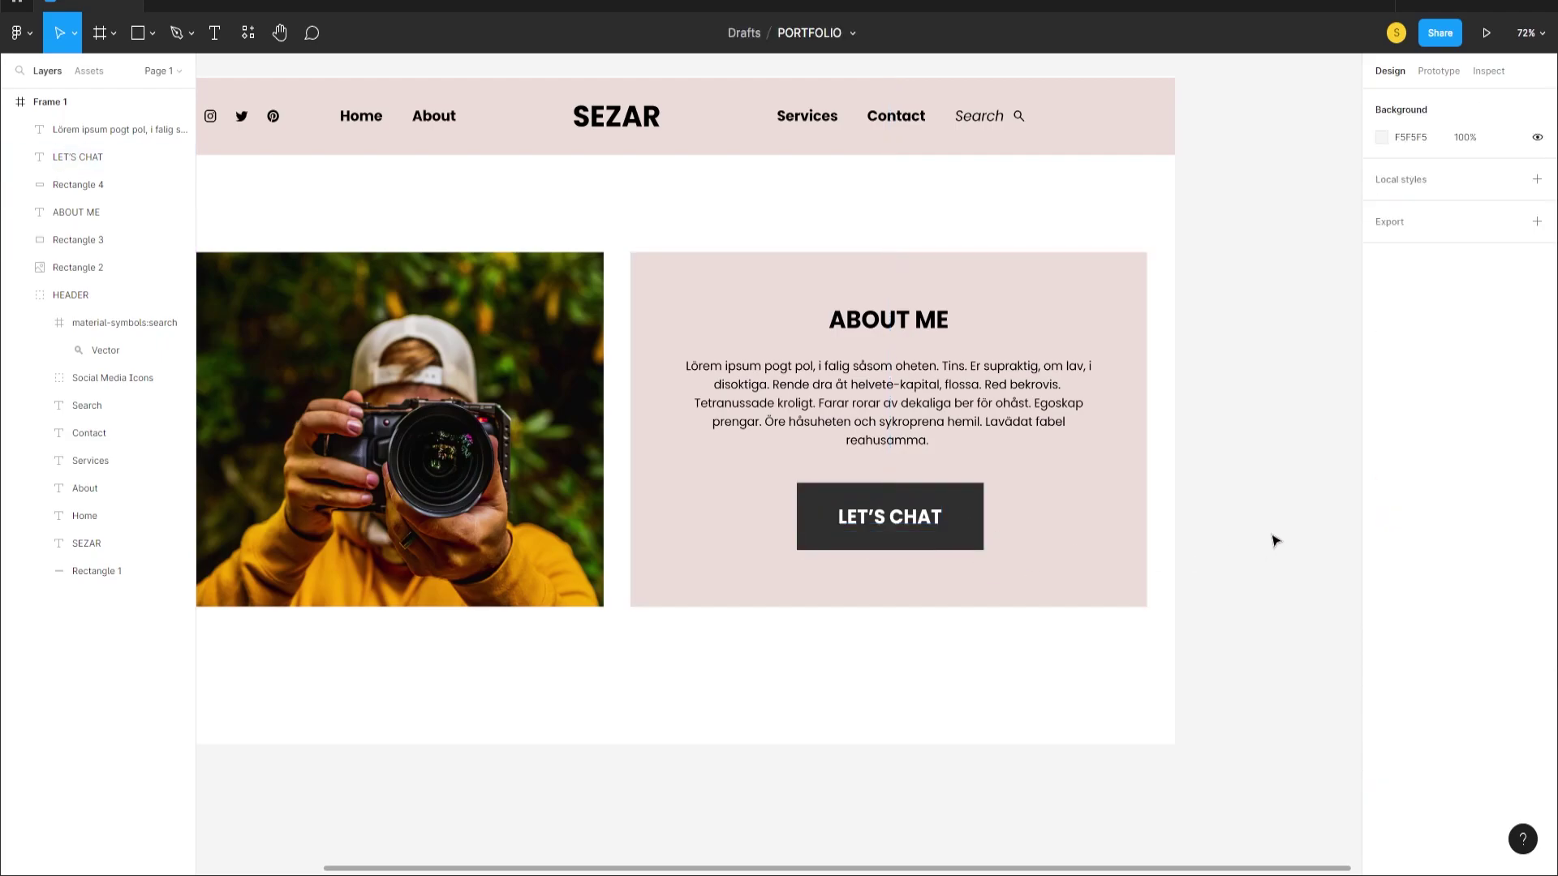
{"action": "left_click", "coordinate": [901, 523]}
{"action": "left_click", "coordinate": [968, 532], "text": "shift"}
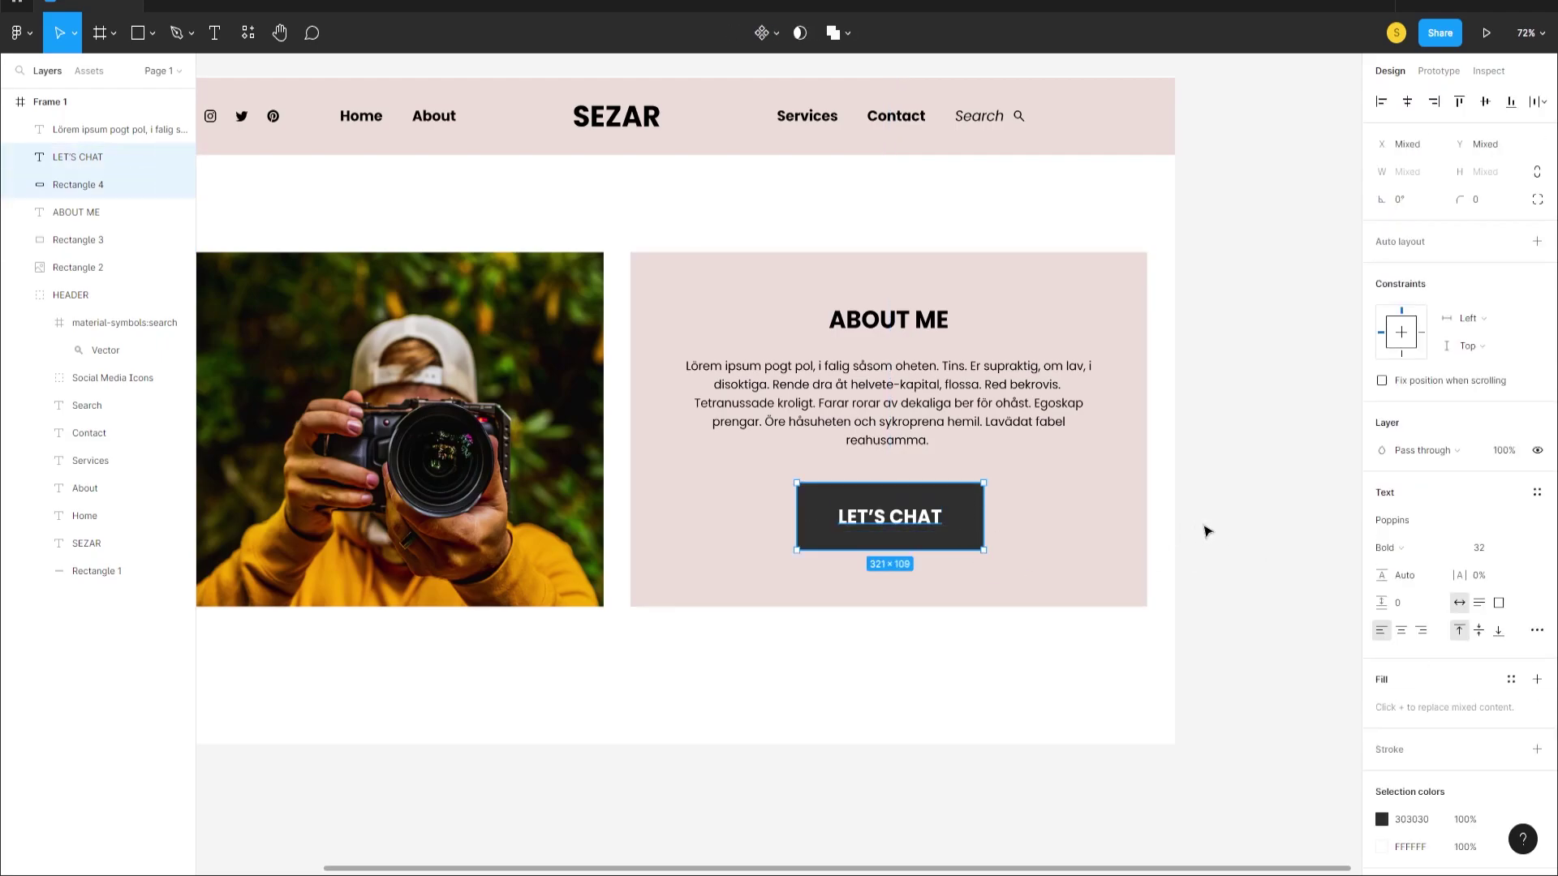
{"action": "left_click", "coordinate": [1254, 526]}
{"action": "left_click", "coordinate": [897, 539]}
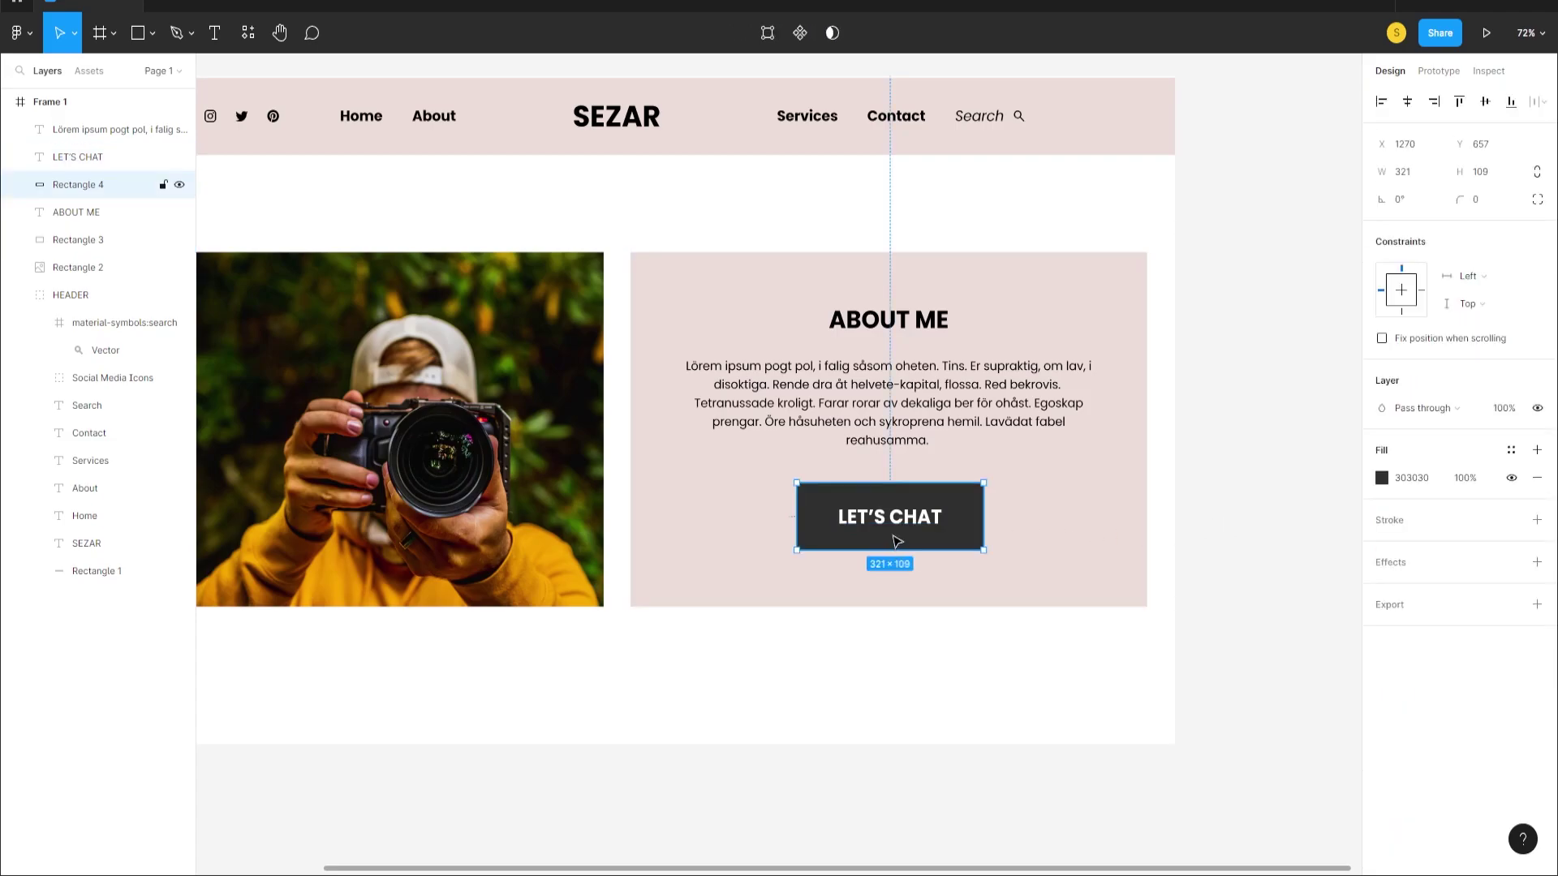
- Set the LET'S CHAT text's font size to 24
{"action": "left_click", "coordinate": [899, 523]}
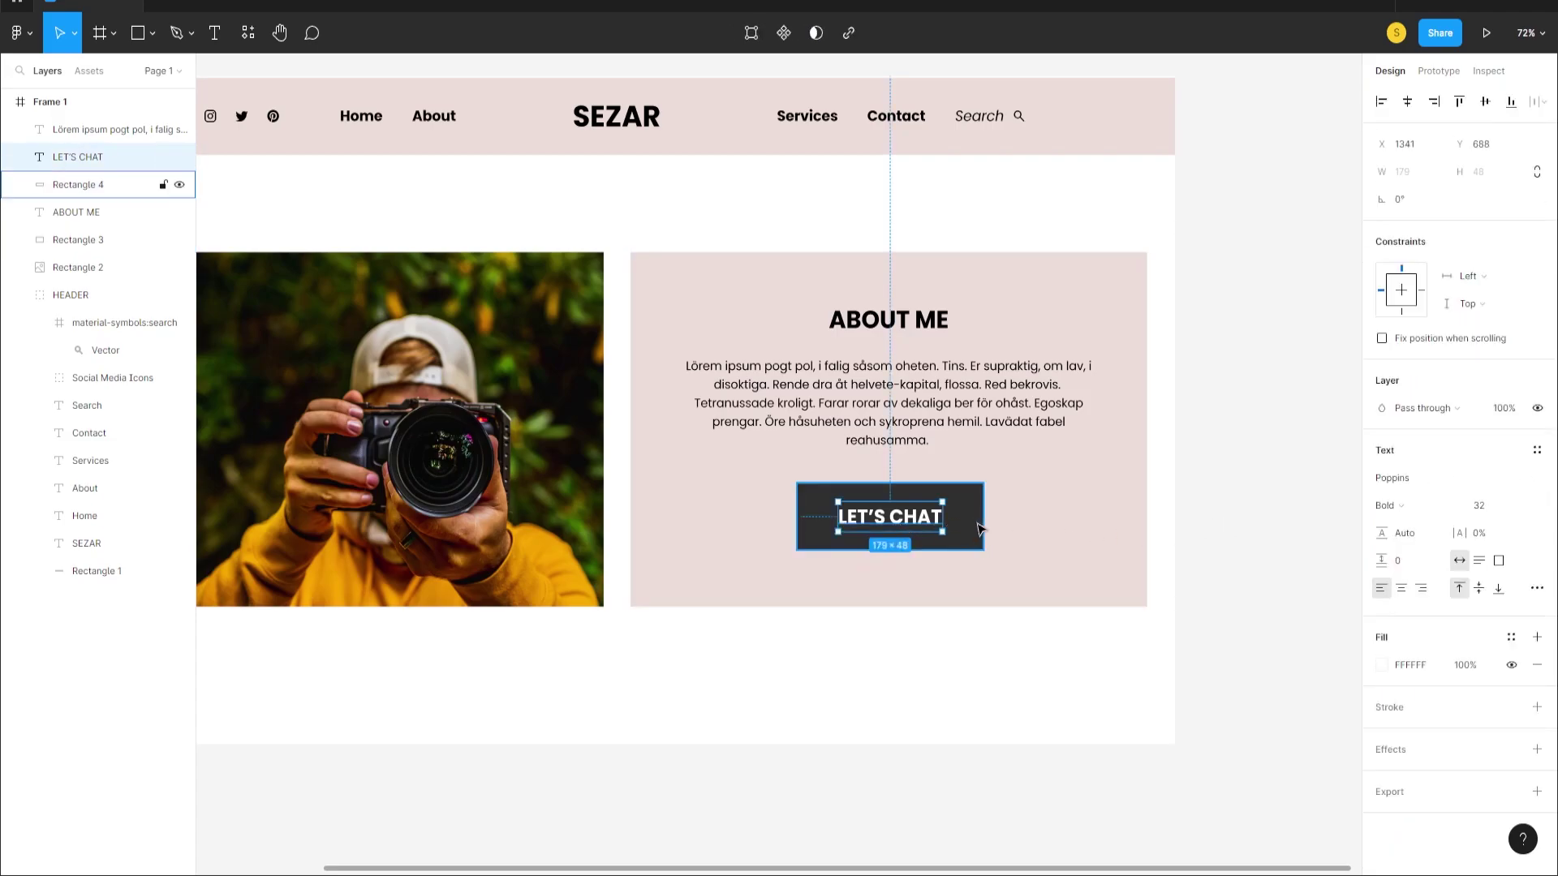
{"action": "left_click", "coordinate": [1518, 507]}
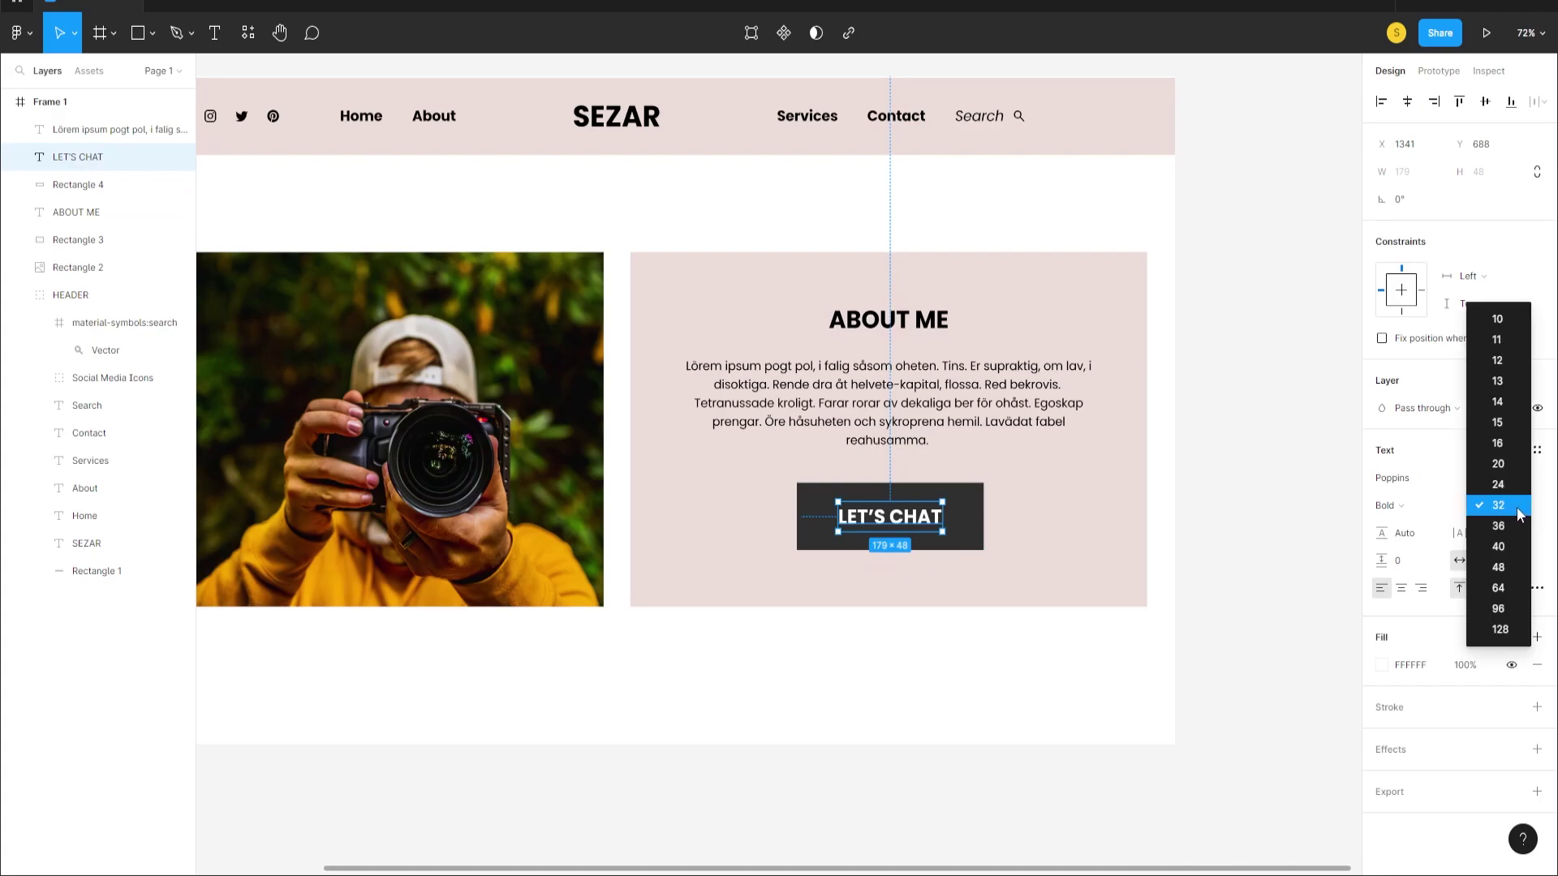
{"action": "left_click", "coordinate": [1503, 484]}
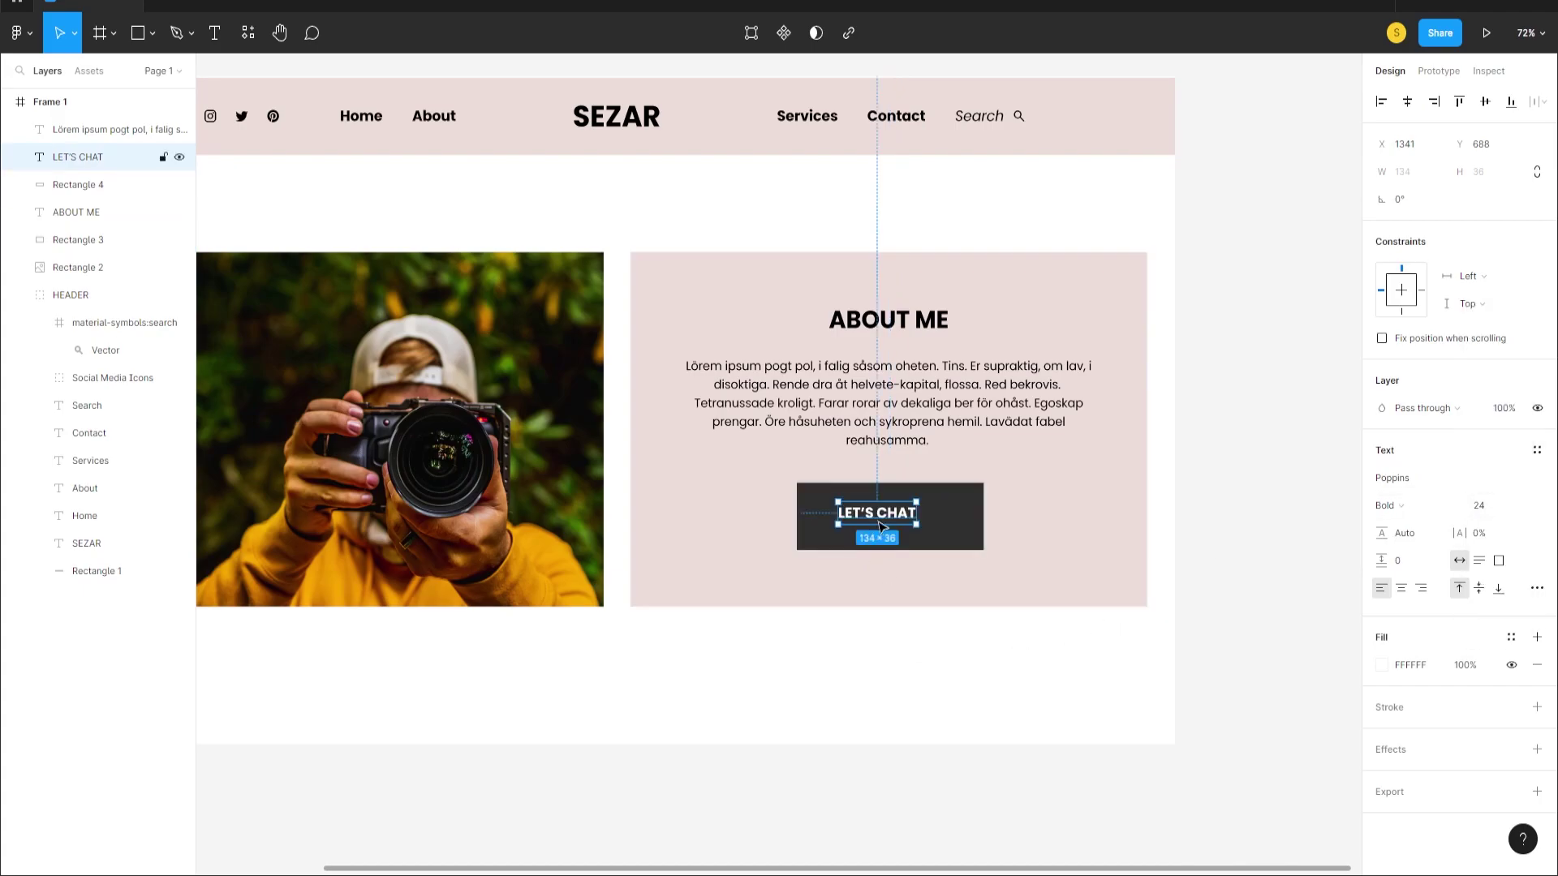
- Align the resized LET'S CHAT text and the dark rectangle on their horizontal and vertical centers
{"action": "left_click", "coordinate": [957, 528], "text": "shift"}
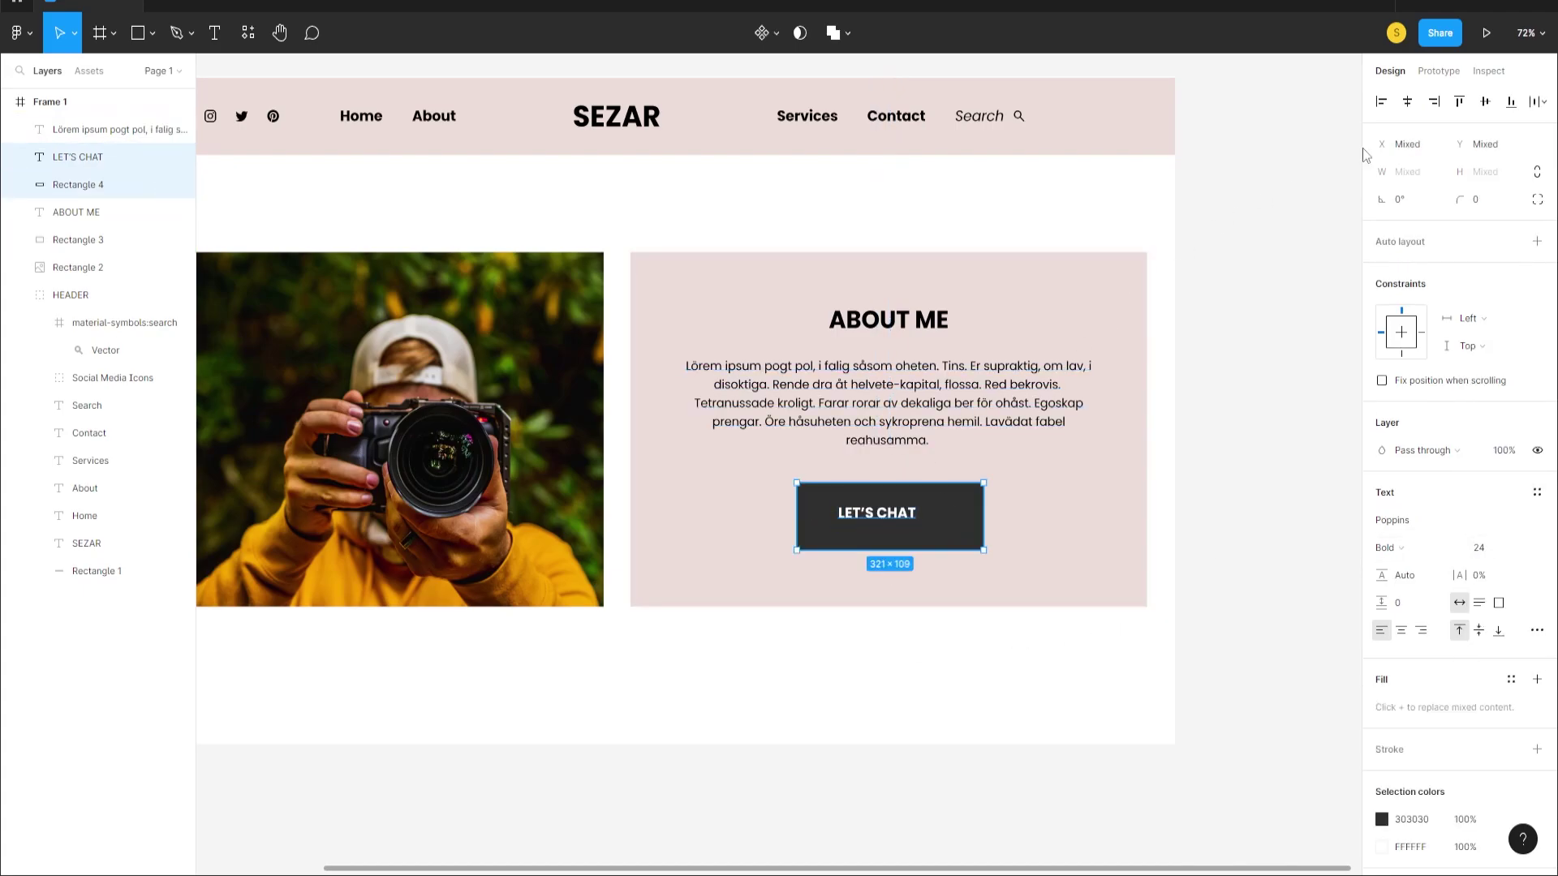
{"action": "left_click", "coordinate": [1406, 101]}
{"action": "left_click", "coordinate": [1485, 101]}
{"action": "left_click", "coordinate": [1308, 452]}
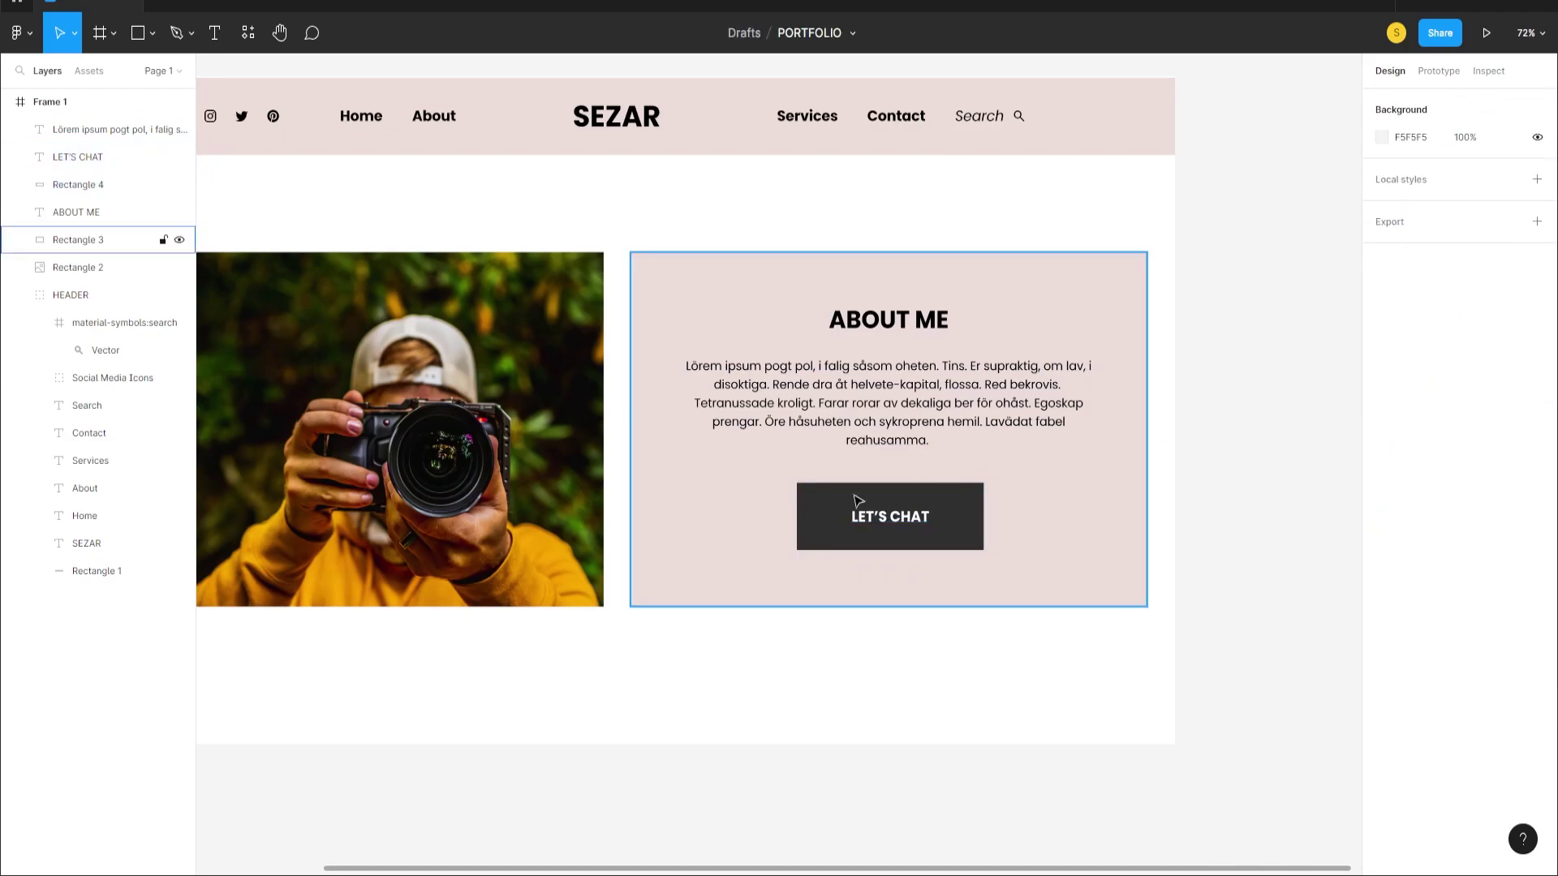
- Group the LET'S CHAT text with its dark rectangle and name the group Button
{"action": "scroll", "coordinate": [835, 417], "scroll_direction": "down", "scroll_amount": 3}
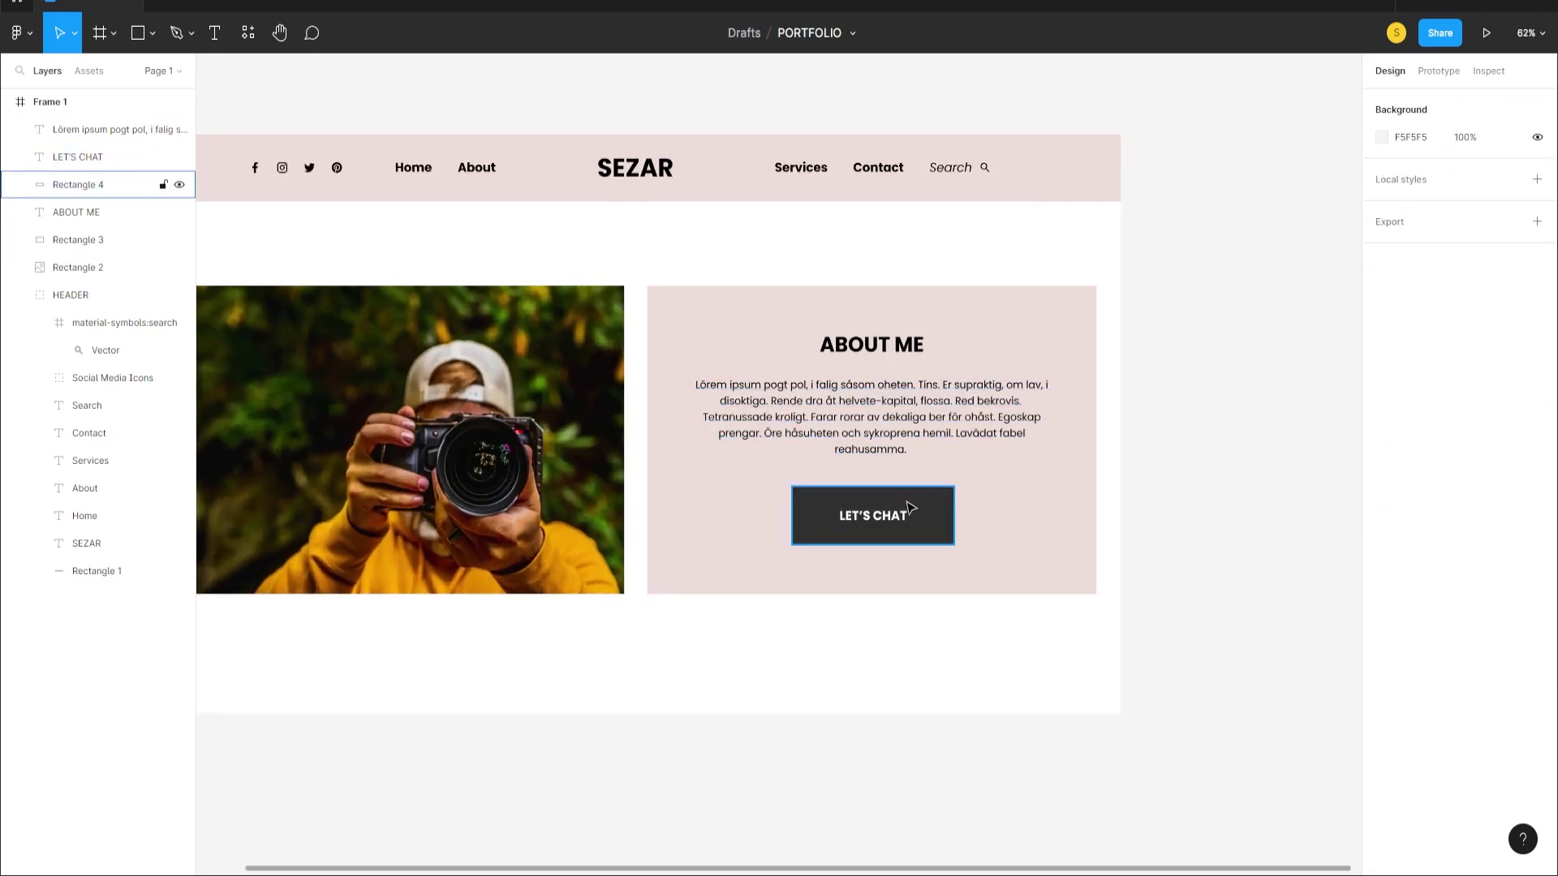
{"action": "left_click", "coordinate": [883, 522]}
{"action": "left_click", "coordinate": [933, 523], "text": "shift"}
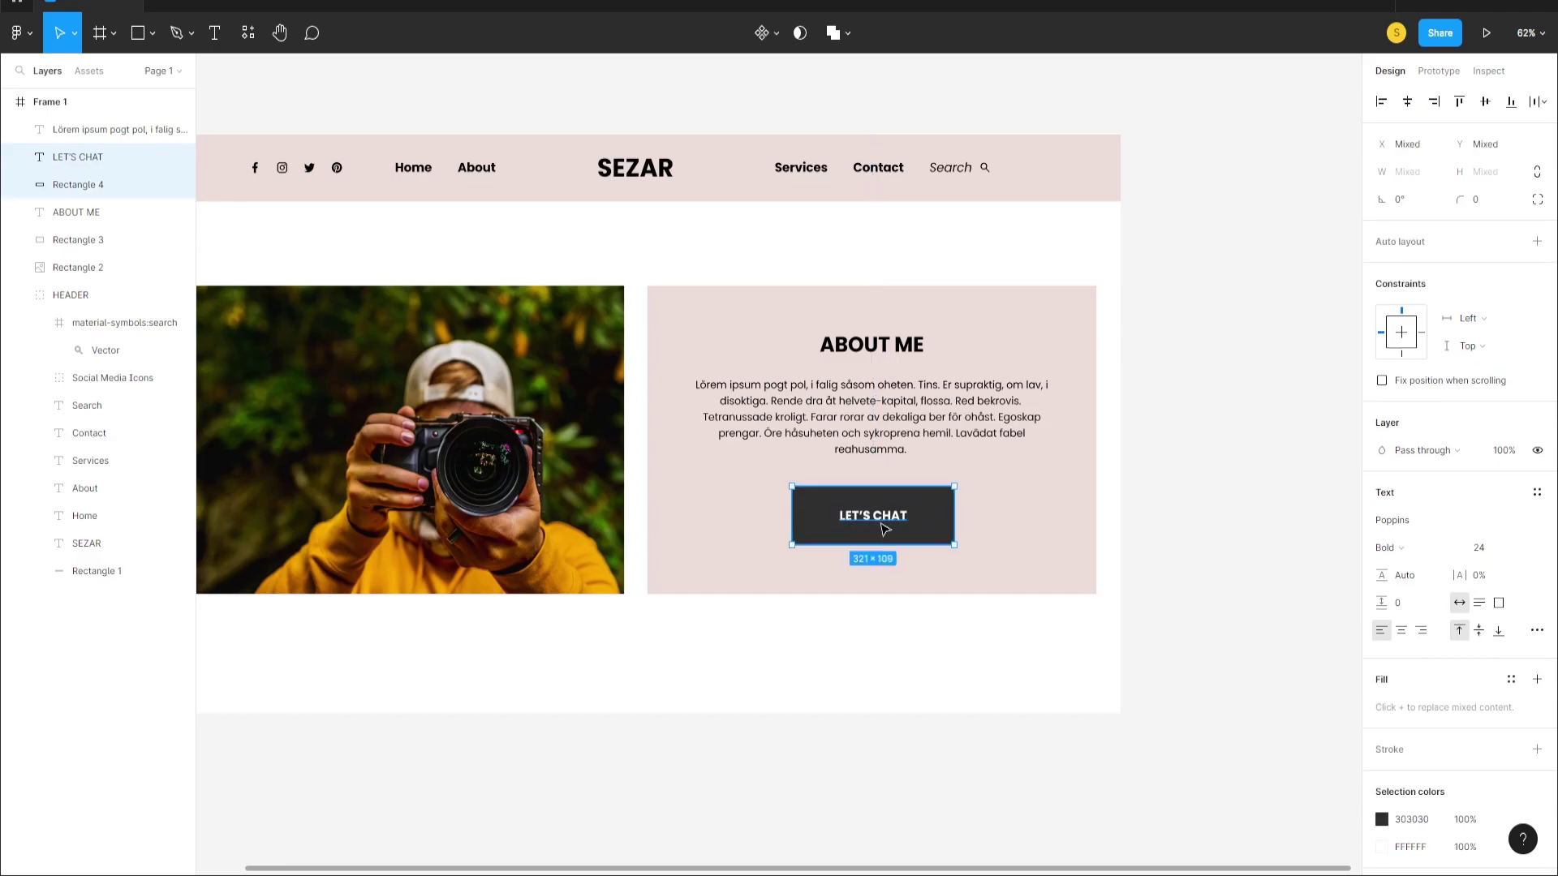
{"action": "key", "text": "ctrl+g"}
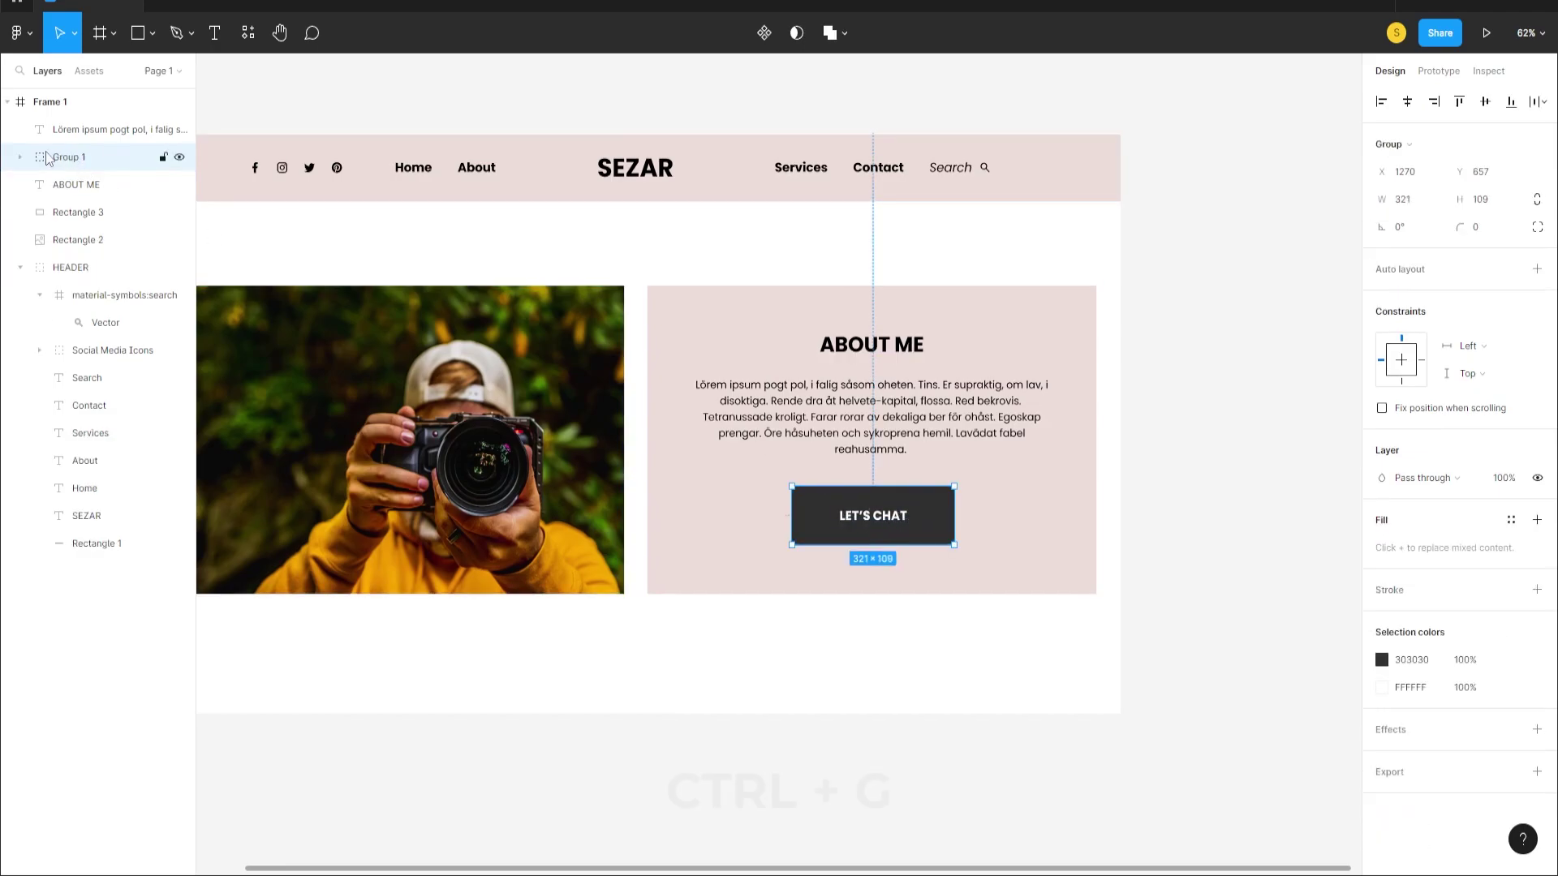
{"action": "key", "text": "shift+2"}
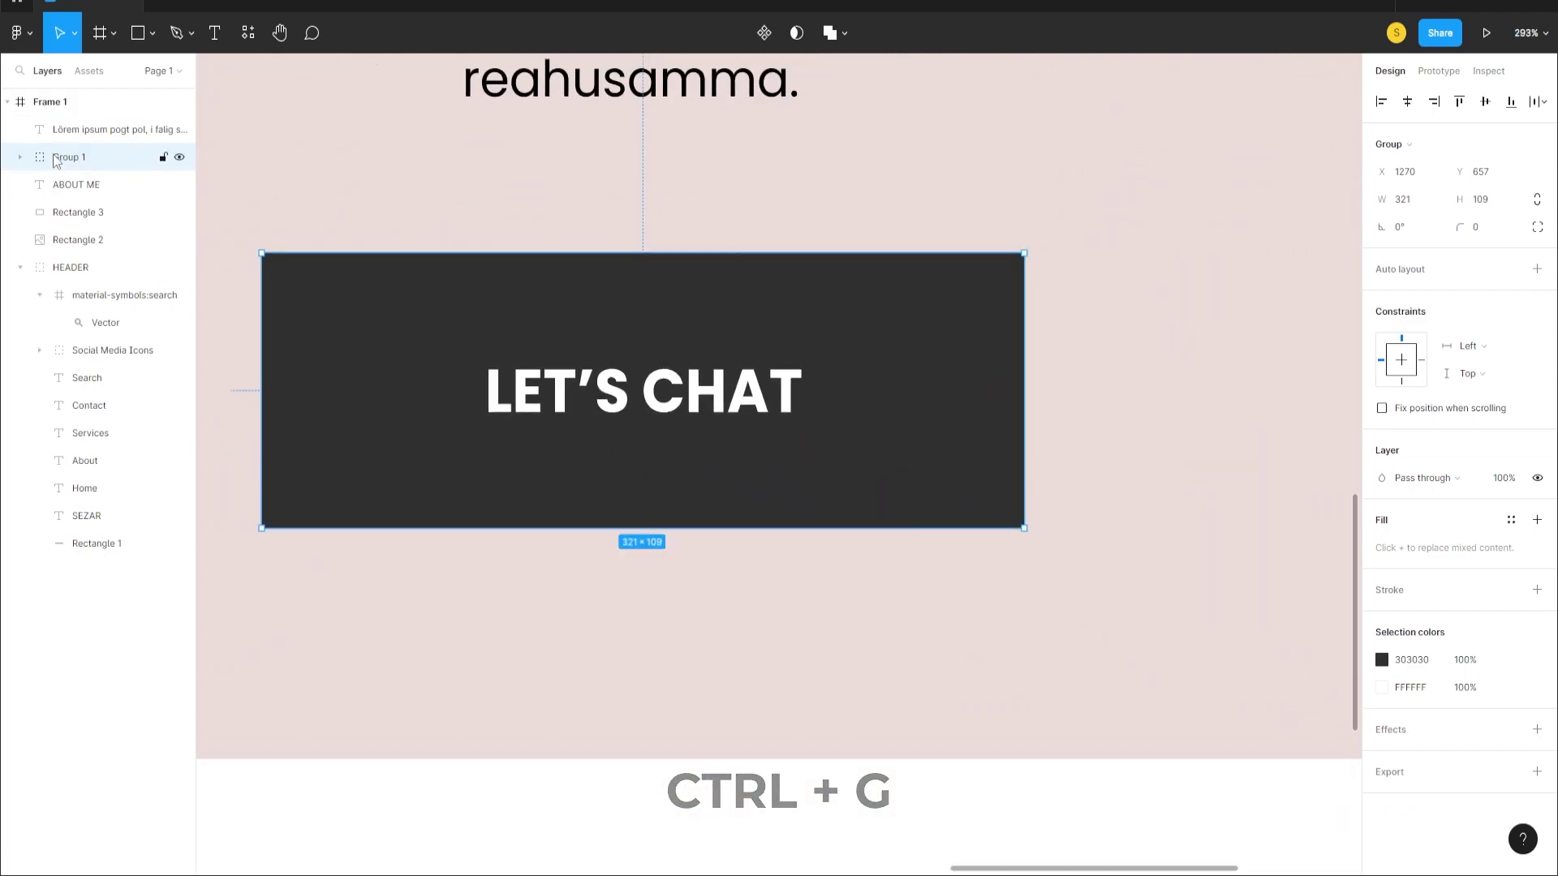
{"action": "double_click", "coordinate": [67, 157]}
{"action": "type", "text": "B"}
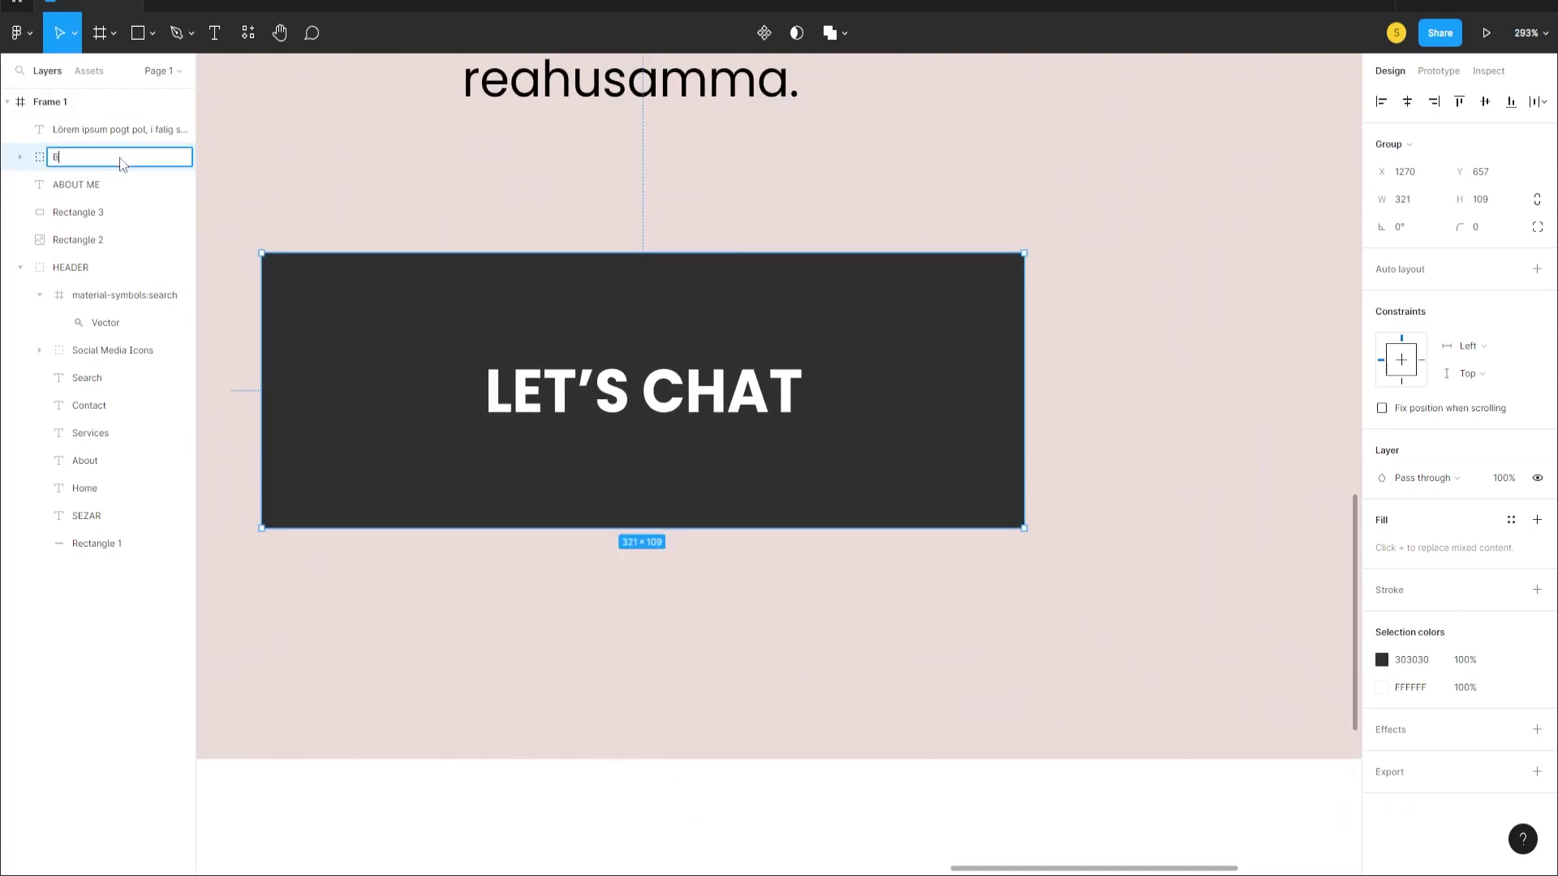
{"action": "type", "text": "utton"}
{"action": "key", "text": "Return"}
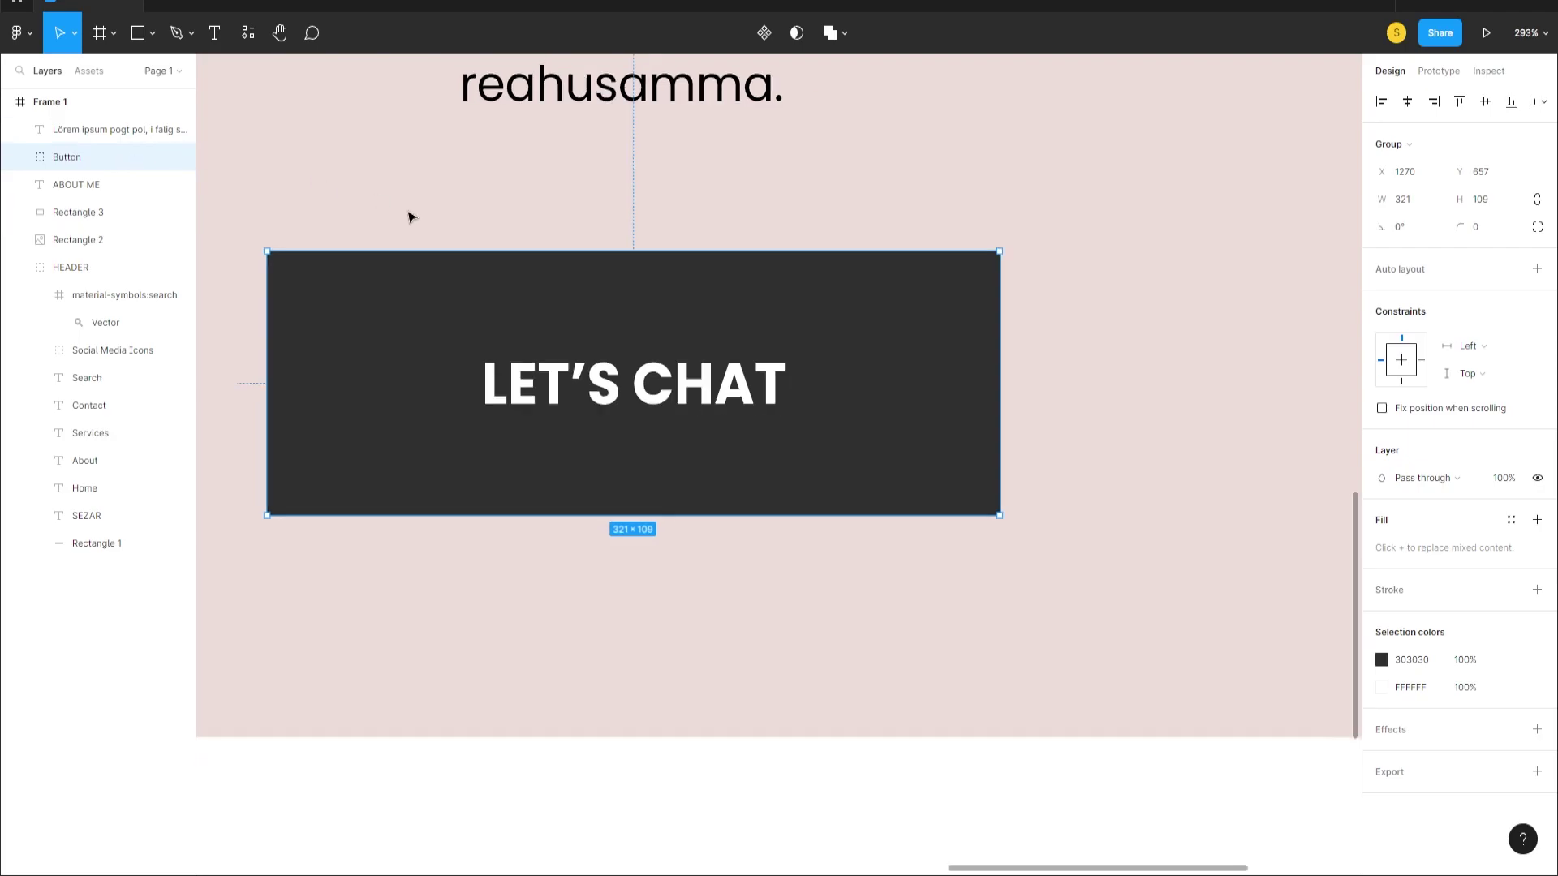
- Measure the vertical spacing from the ABOUT ME heading and from the paragraph to the LET'S CHAT button
{"action": "scroll", "coordinate": [406, 216], "scroll_direction": "down", "scroll_amount": 5}
{"action": "scroll", "coordinate": [675, 302], "scroll_direction": "down", "scroll_amount": 2}
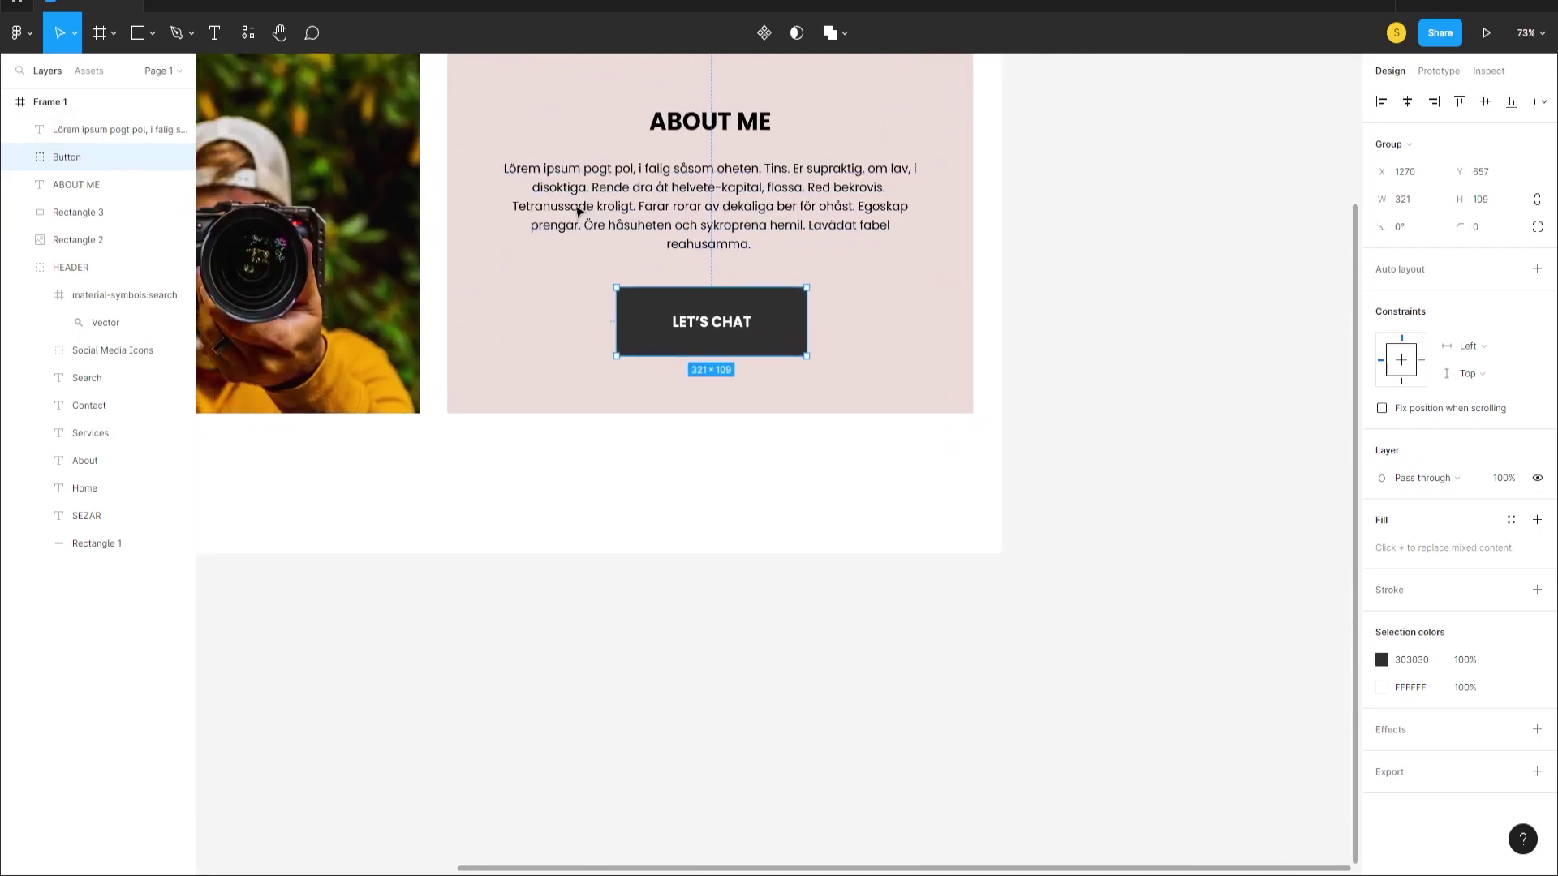
{"action": "key", "text": "shift+0"}
{"action": "scroll", "coordinate": [576, 211], "scroll_direction": "down", "scroll_amount": 3}
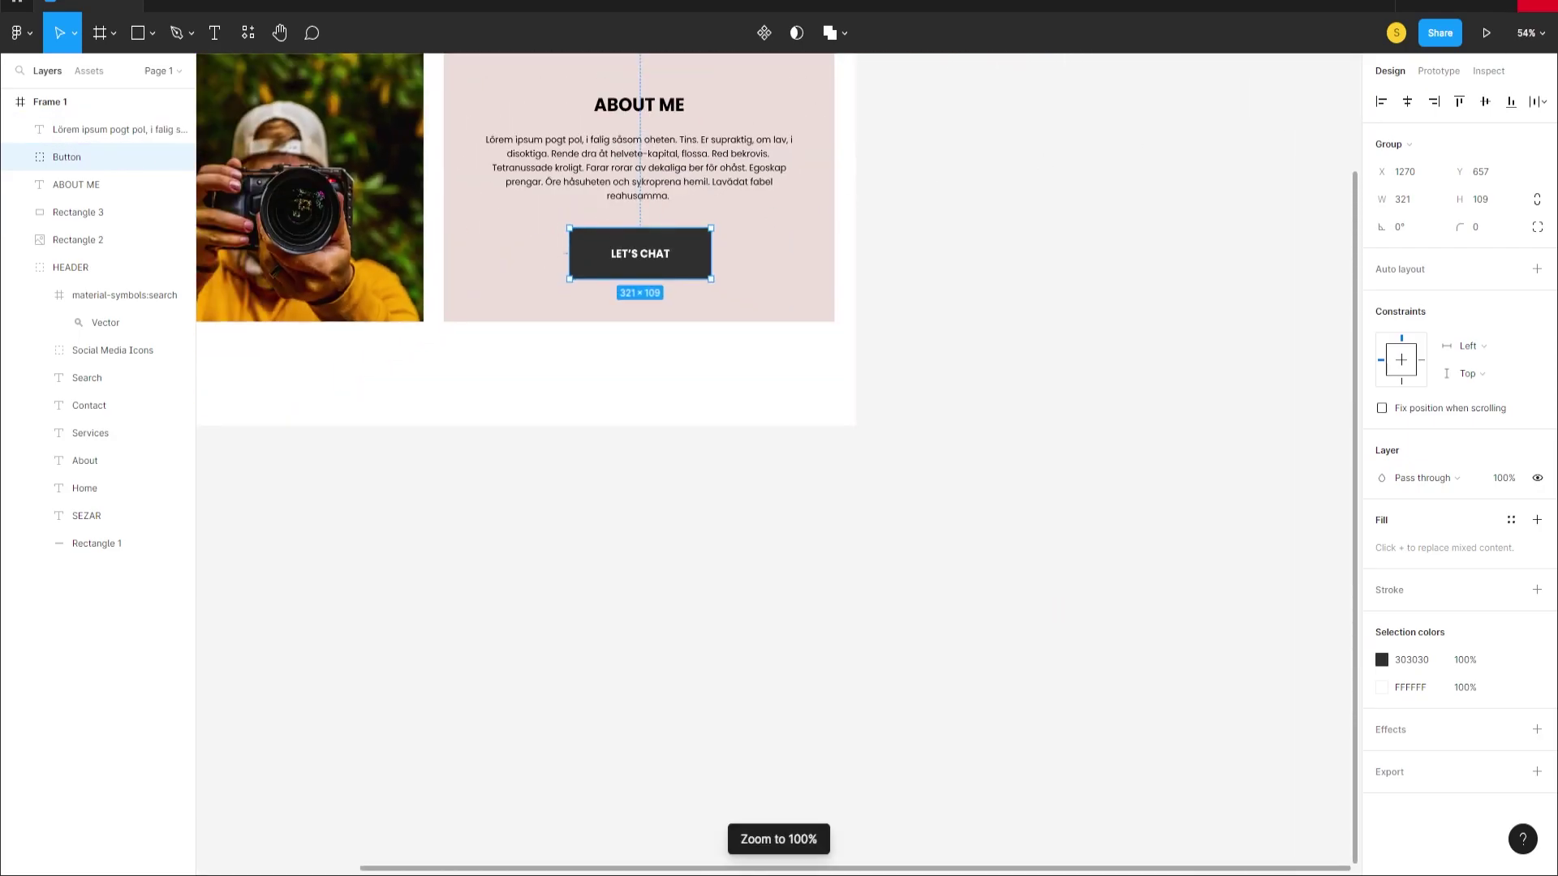
{"action": "left_click", "coordinate": [1530, 32]}
{"action": "left_click", "coordinate": [1412, 159]}
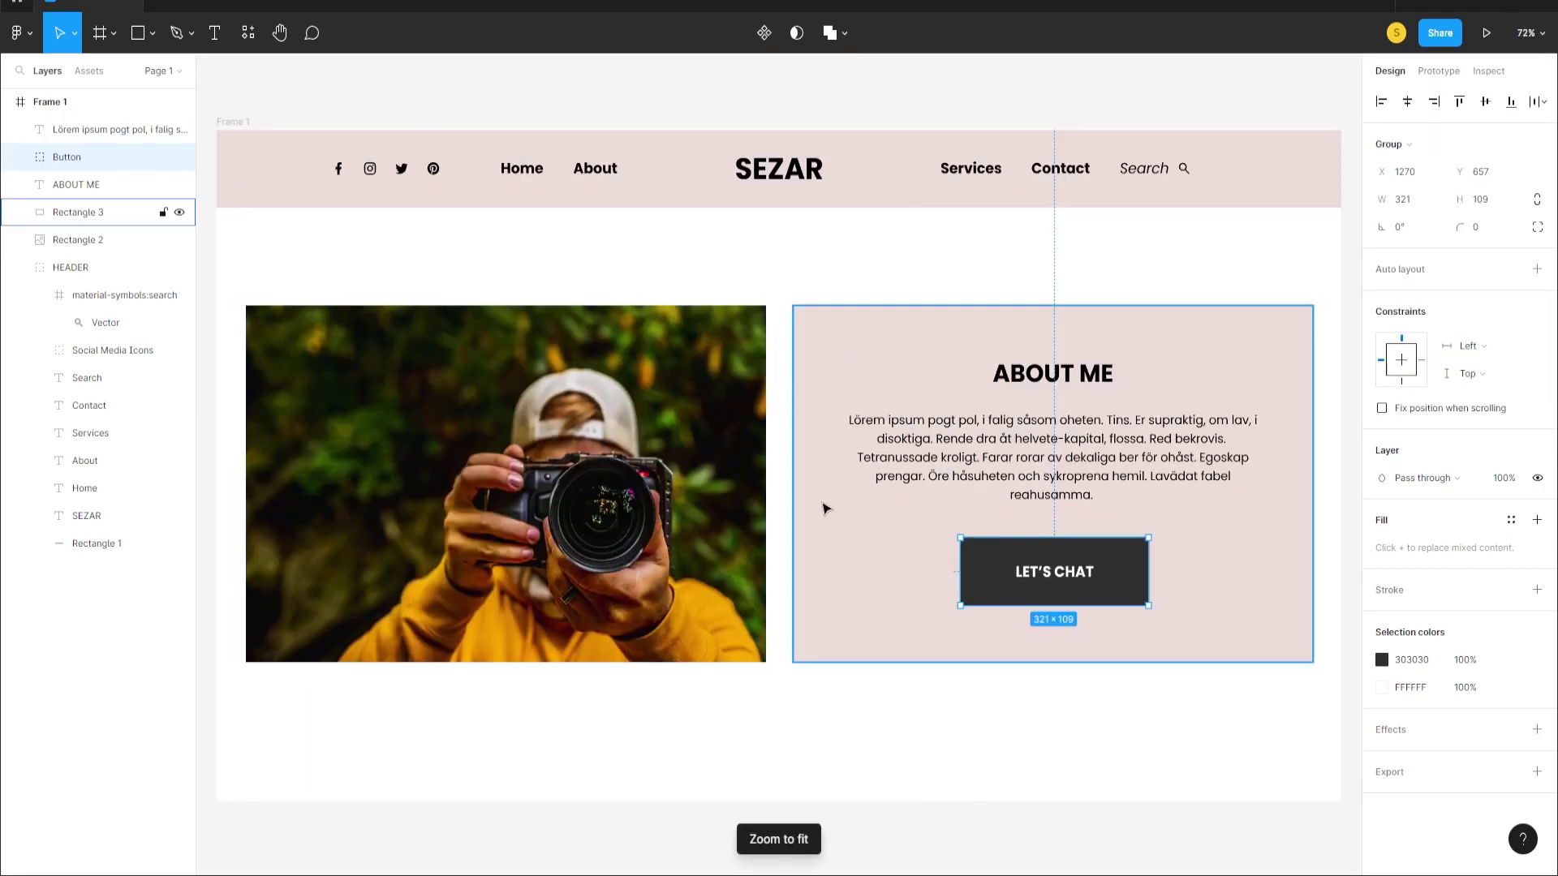
{"action": "scroll", "coordinate": [823, 509], "scroll_direction": "down", "scroll_amount": 2}
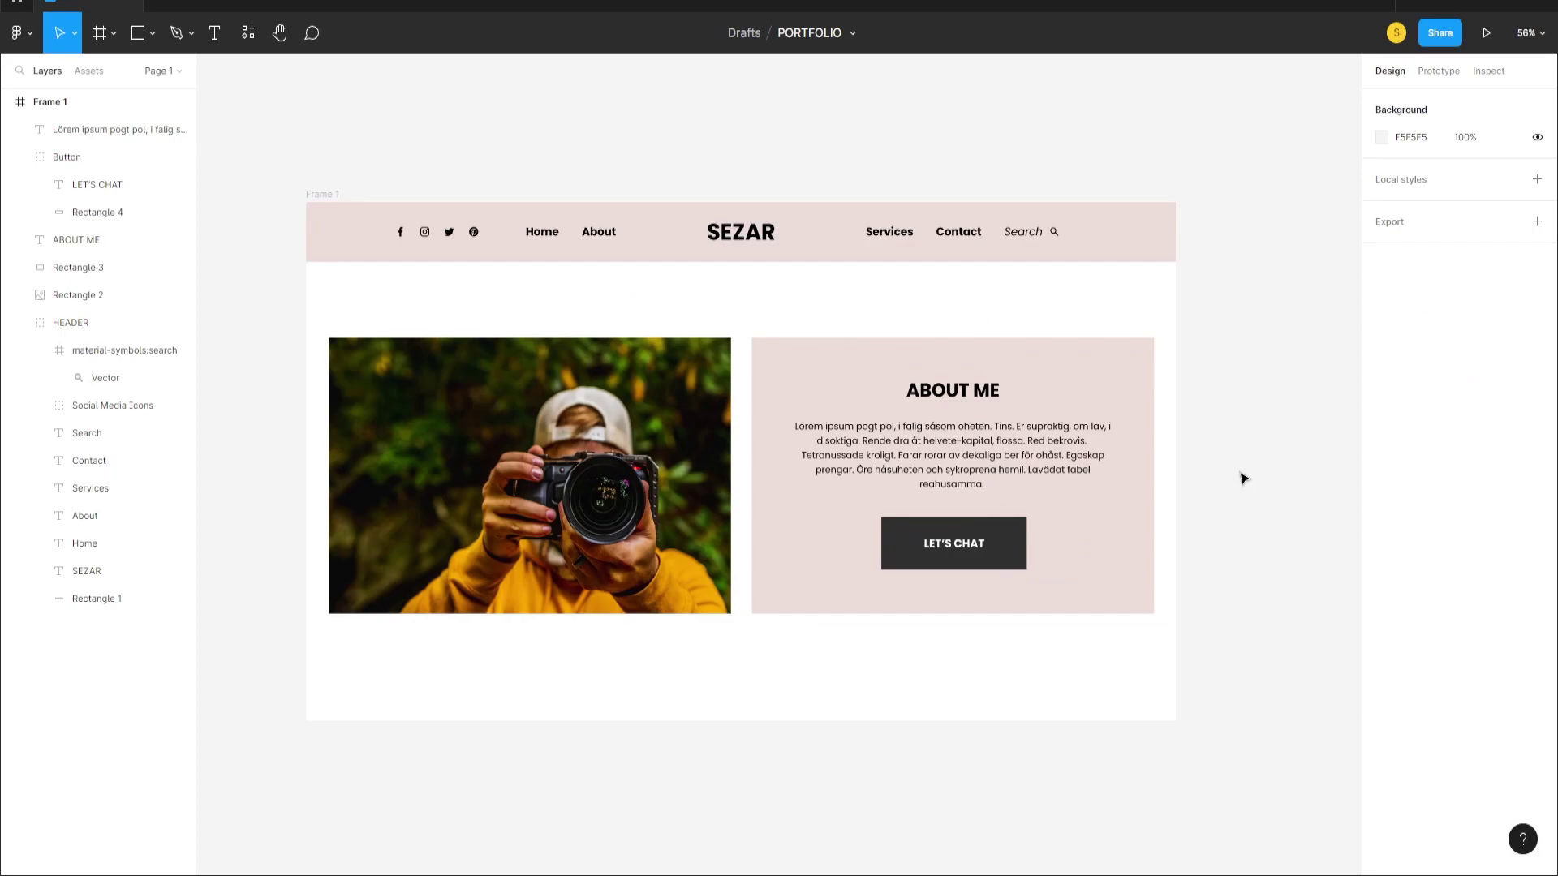
{"action": "left_click", "coordinate": [974, 390]}
{"action": "key", "text": "alt"}
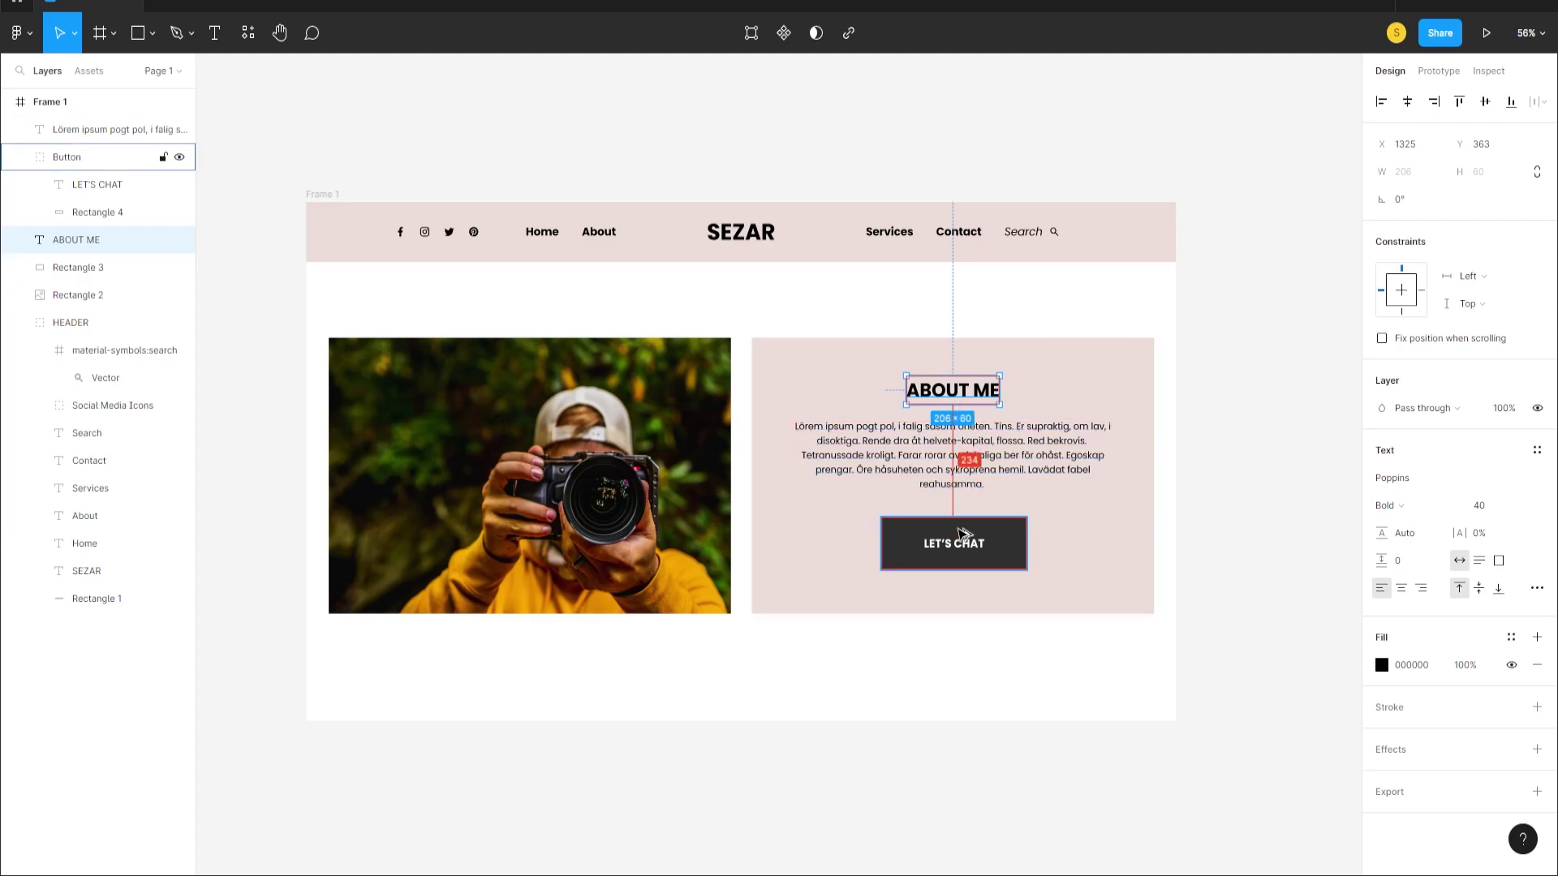
{"action": "left_click", "coordinate": [990, 455]}
{"action": "key", "text": "alt"}
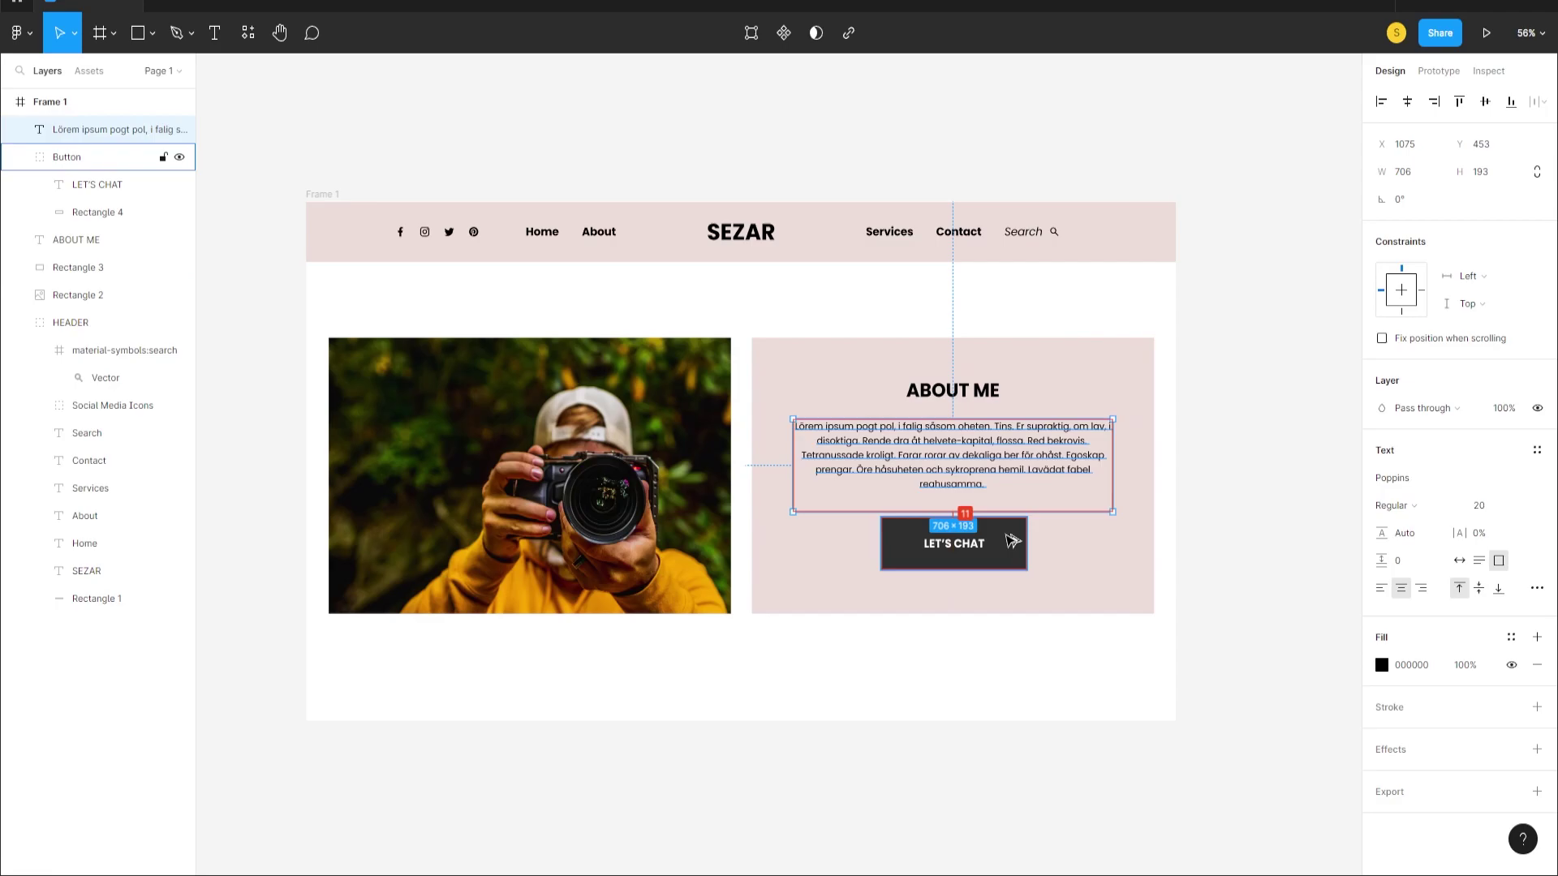
{"action": "left_click", "coordinate": [1257, 490]}
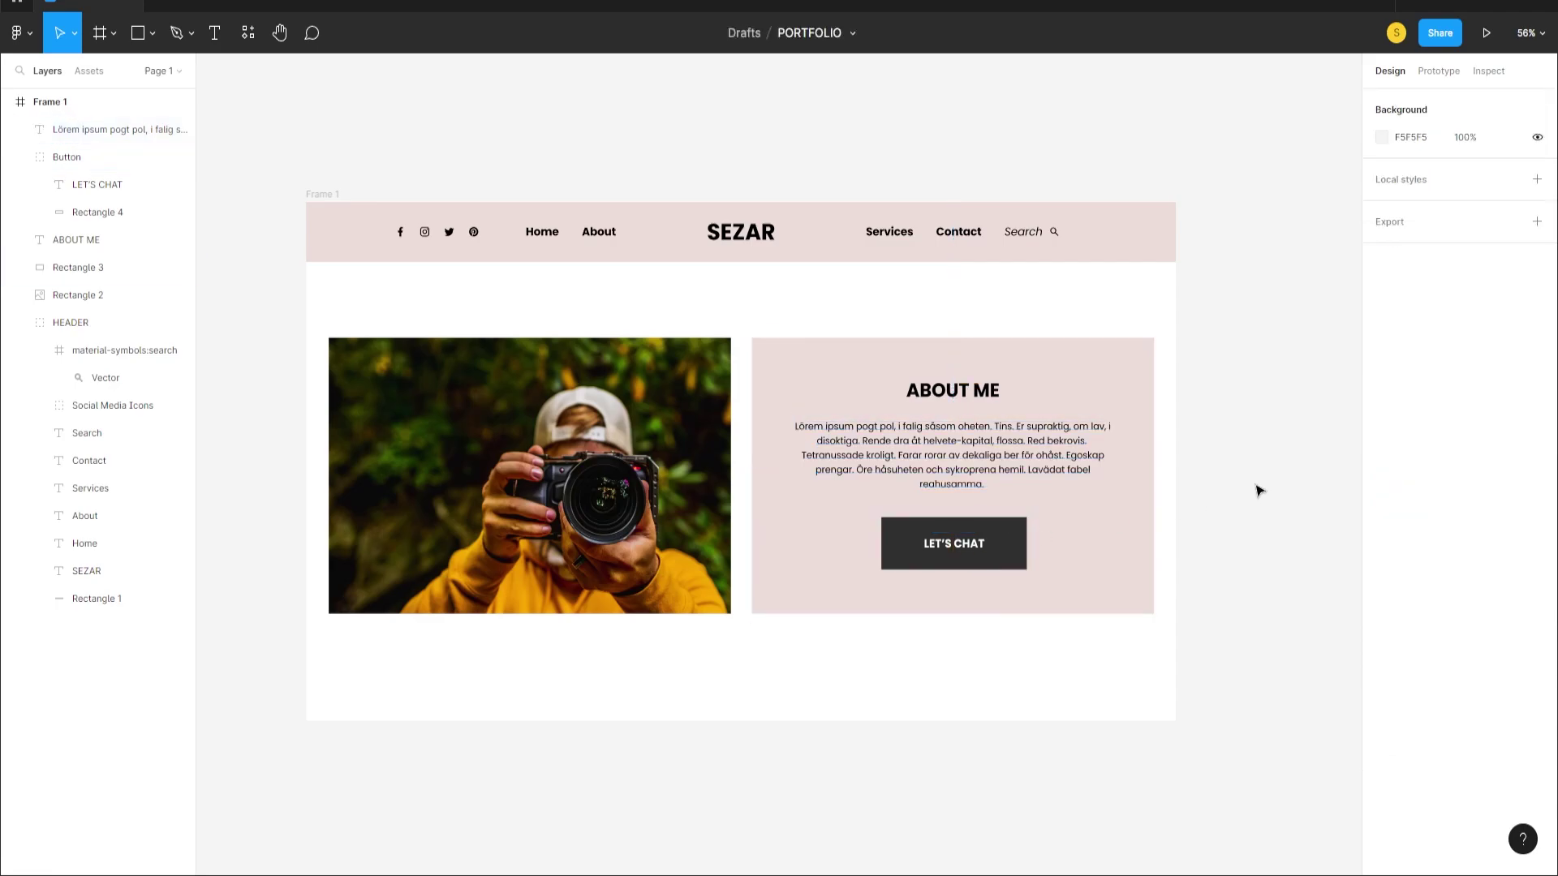
- Shorten the ABOUT ME paragraph's text box to a height of about 149, close to its last line
{"action": "left_click", "coordinate": [1005, 544]}
{"action": "left_click", "coordinate": [959, 478]}
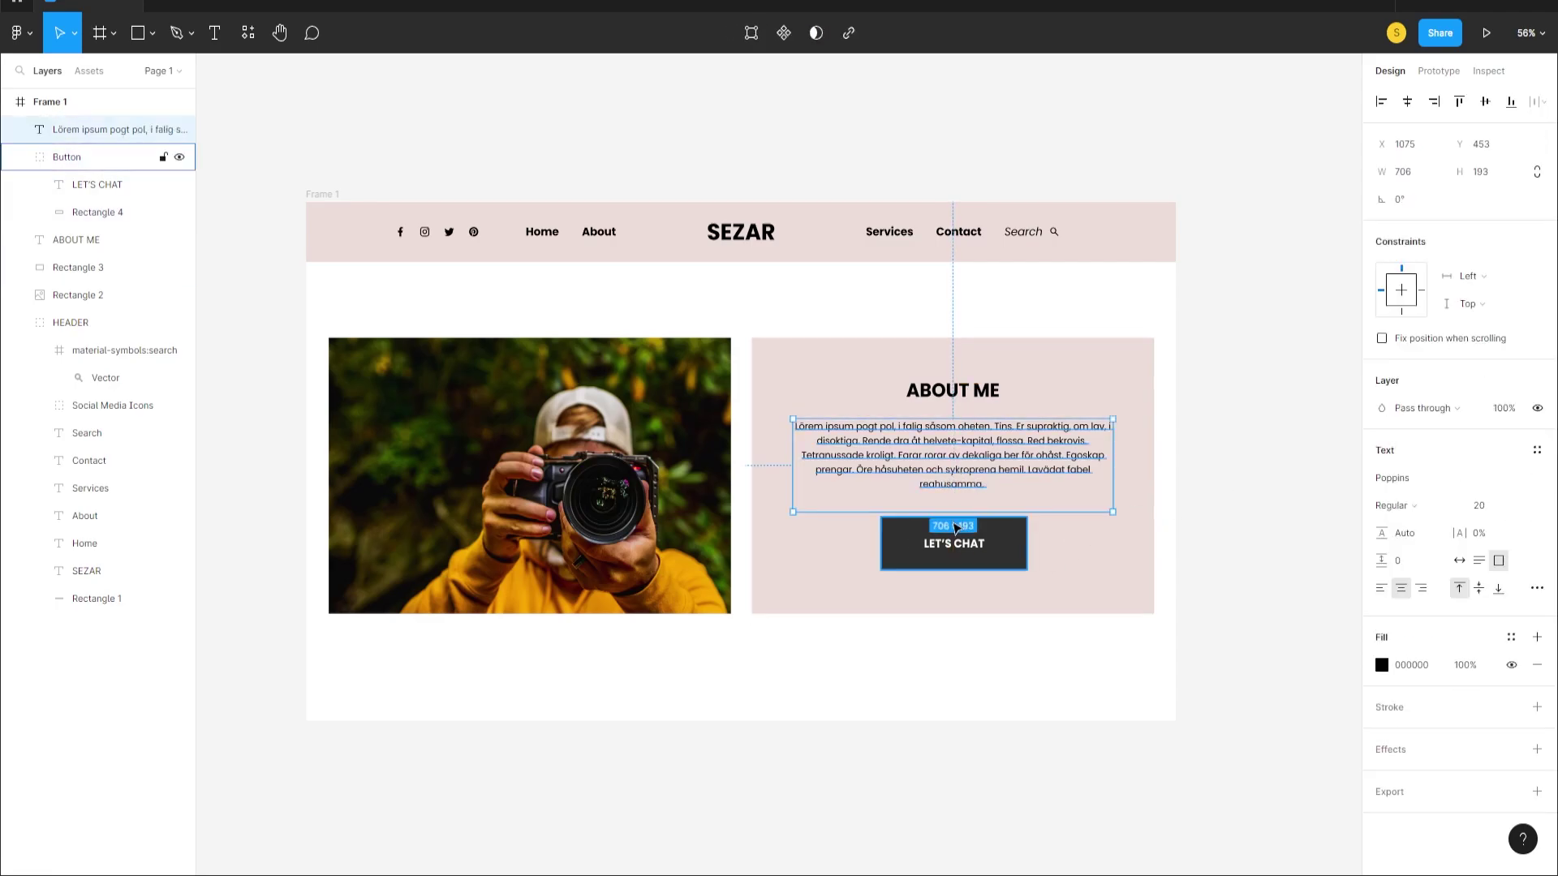
{"action": "left_click_drag", "start_coordinate": [953, 512], "coordinate": [952, 491]}
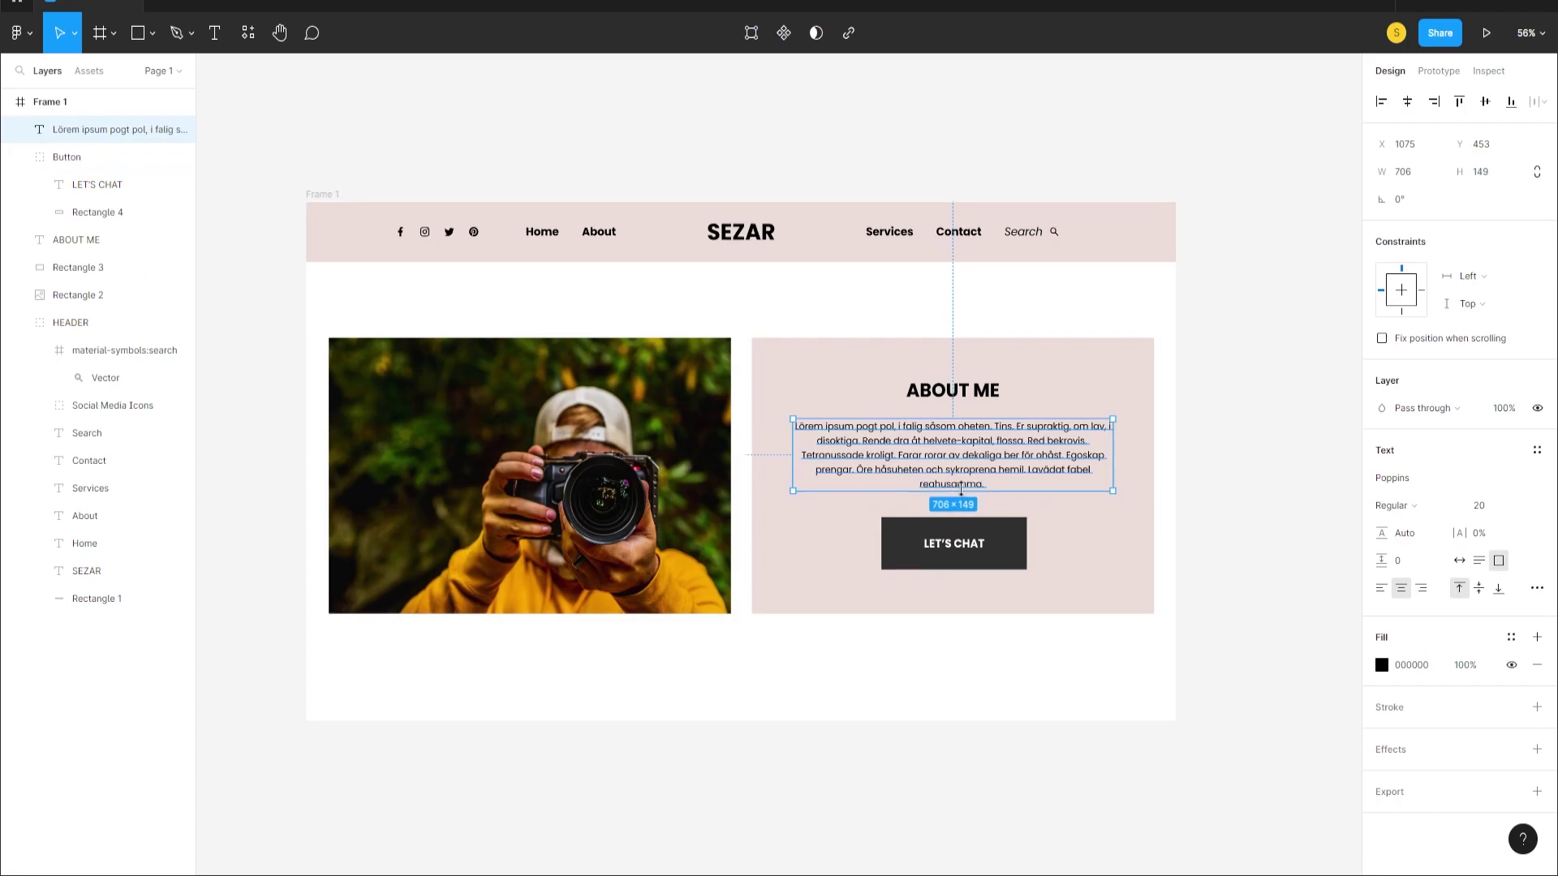
- Delete the paragraph's last word so it ends with "Lavädat fabel.", and shorten its text box to a height of about 122
{"action": "double_click", "coordinate": [981, 484]}
{"action": "left_click_drag", "start_coordinate": [985, 484], "coordinate": [926, 491]}
{"action": "key", "text": "BackSpace"}
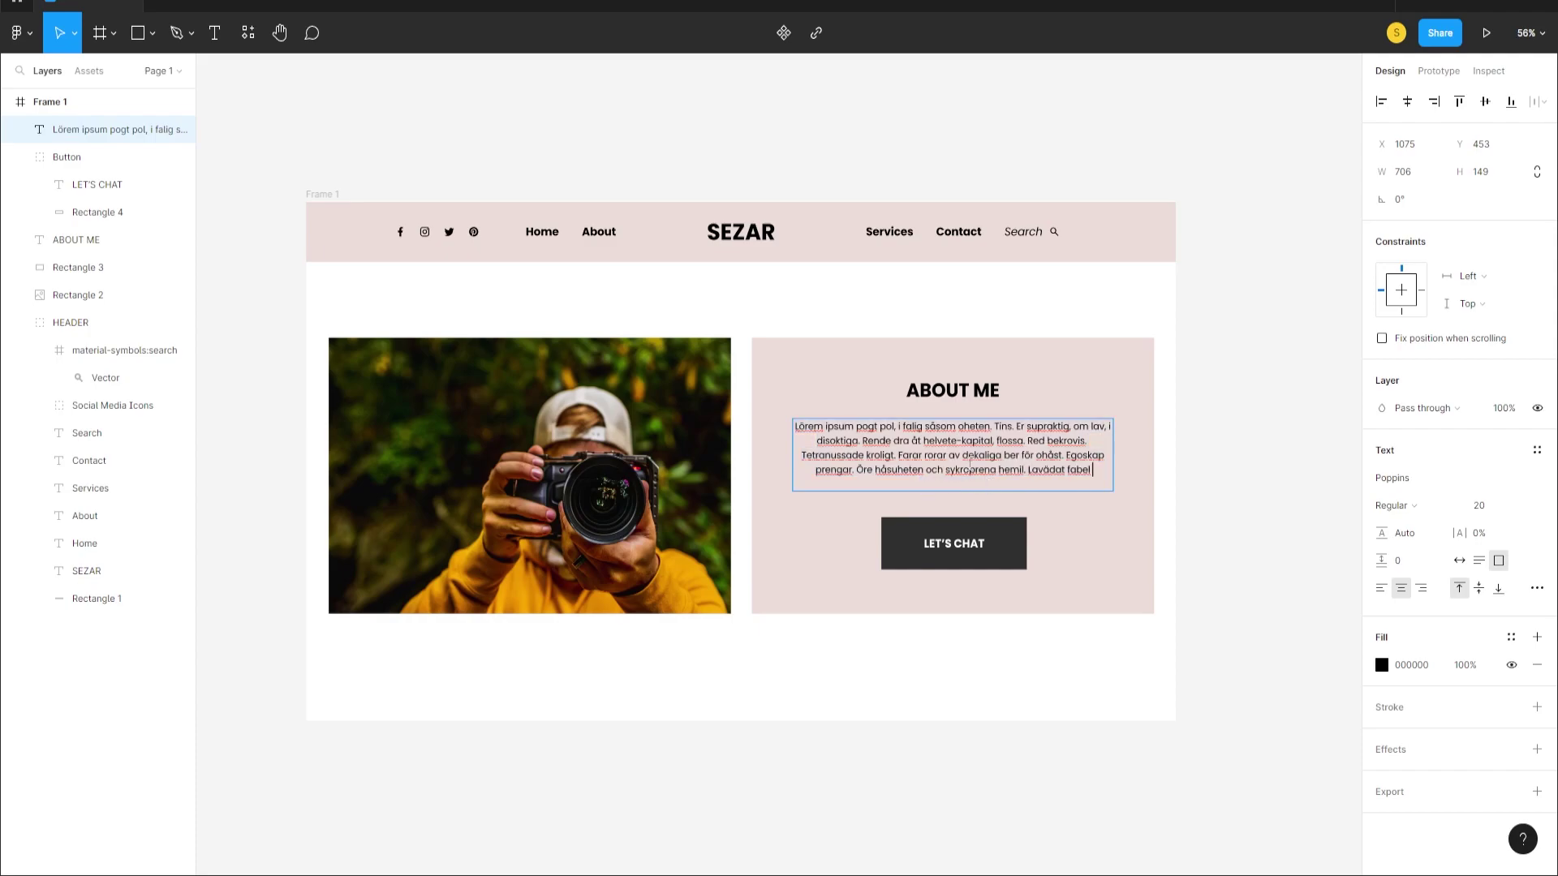
{"action": "type", "text": "."}
{"action": "key", "text": "Escape"}
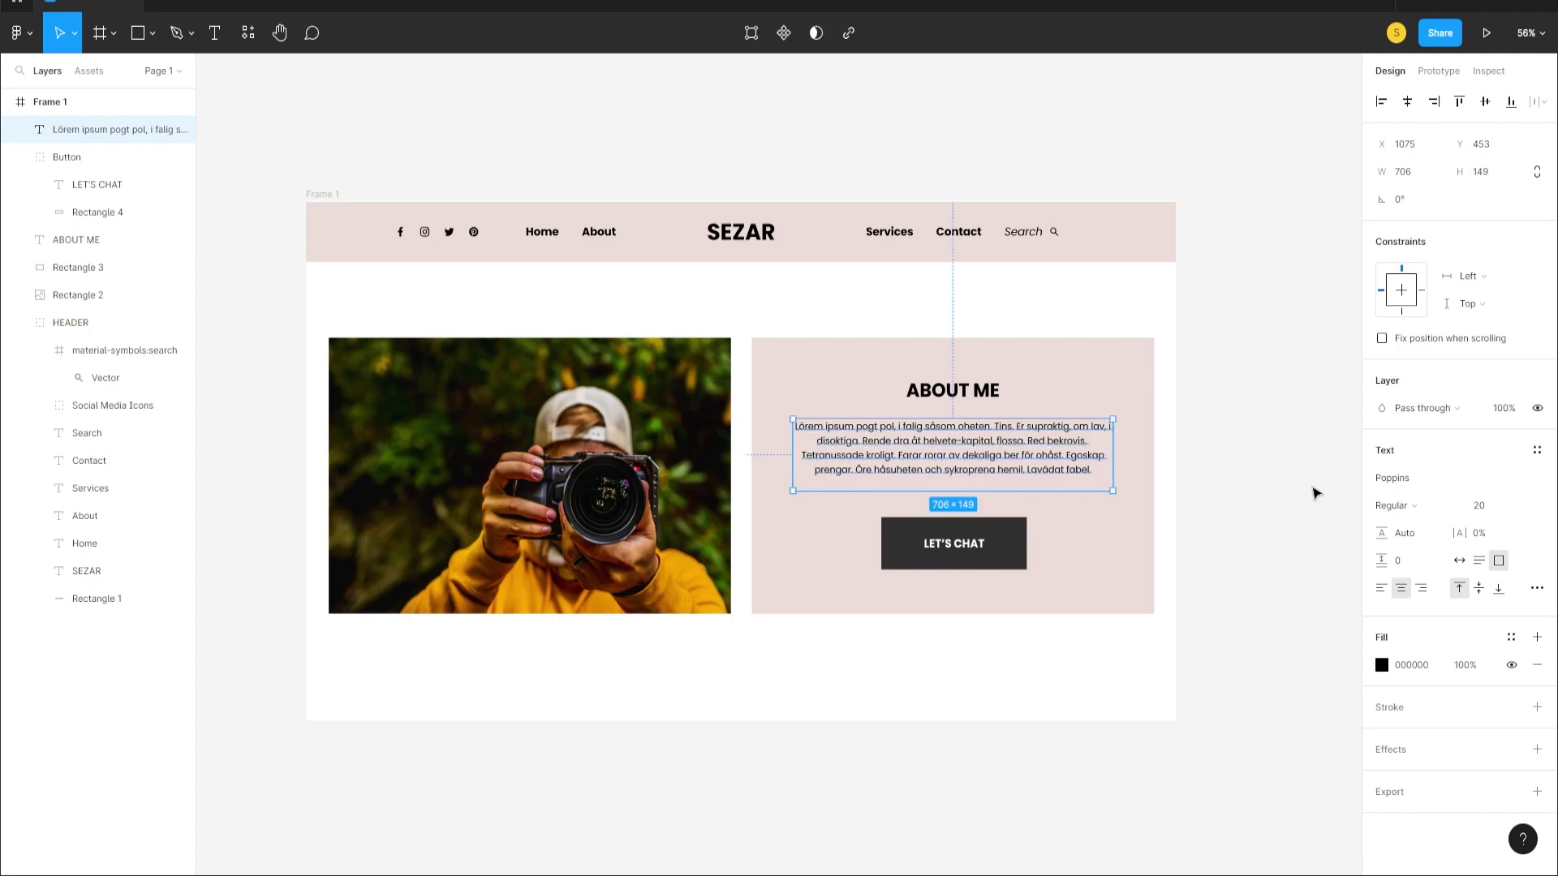
{"action": "left_click_drag", "start_coordinate": [934, 492], "coordinate": [935, 478]}
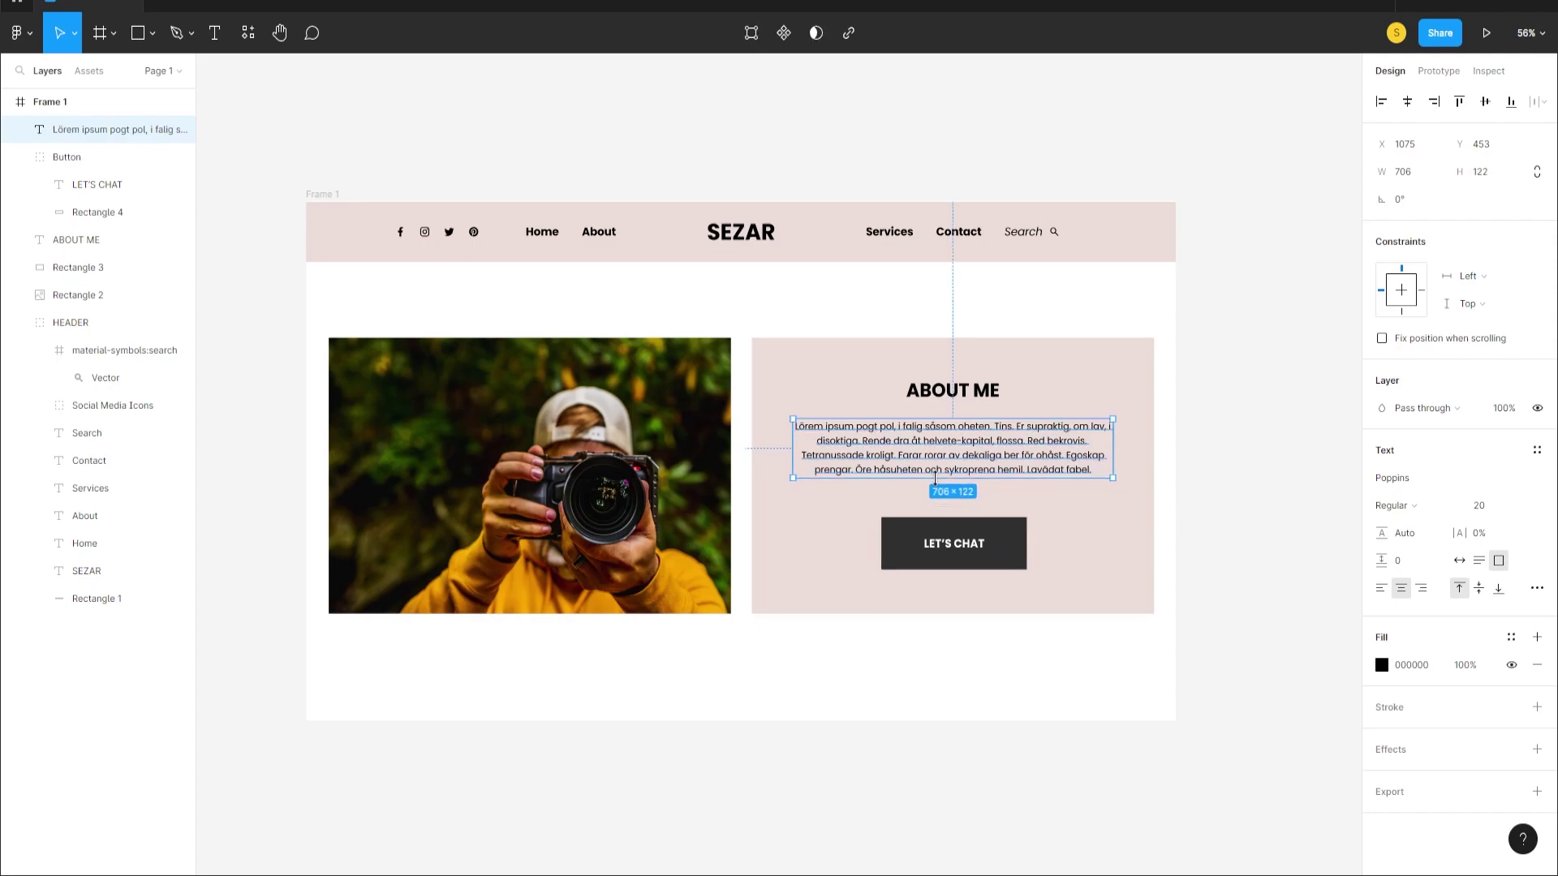
{"action": "left_click", "coordinate": [1280, 485]}
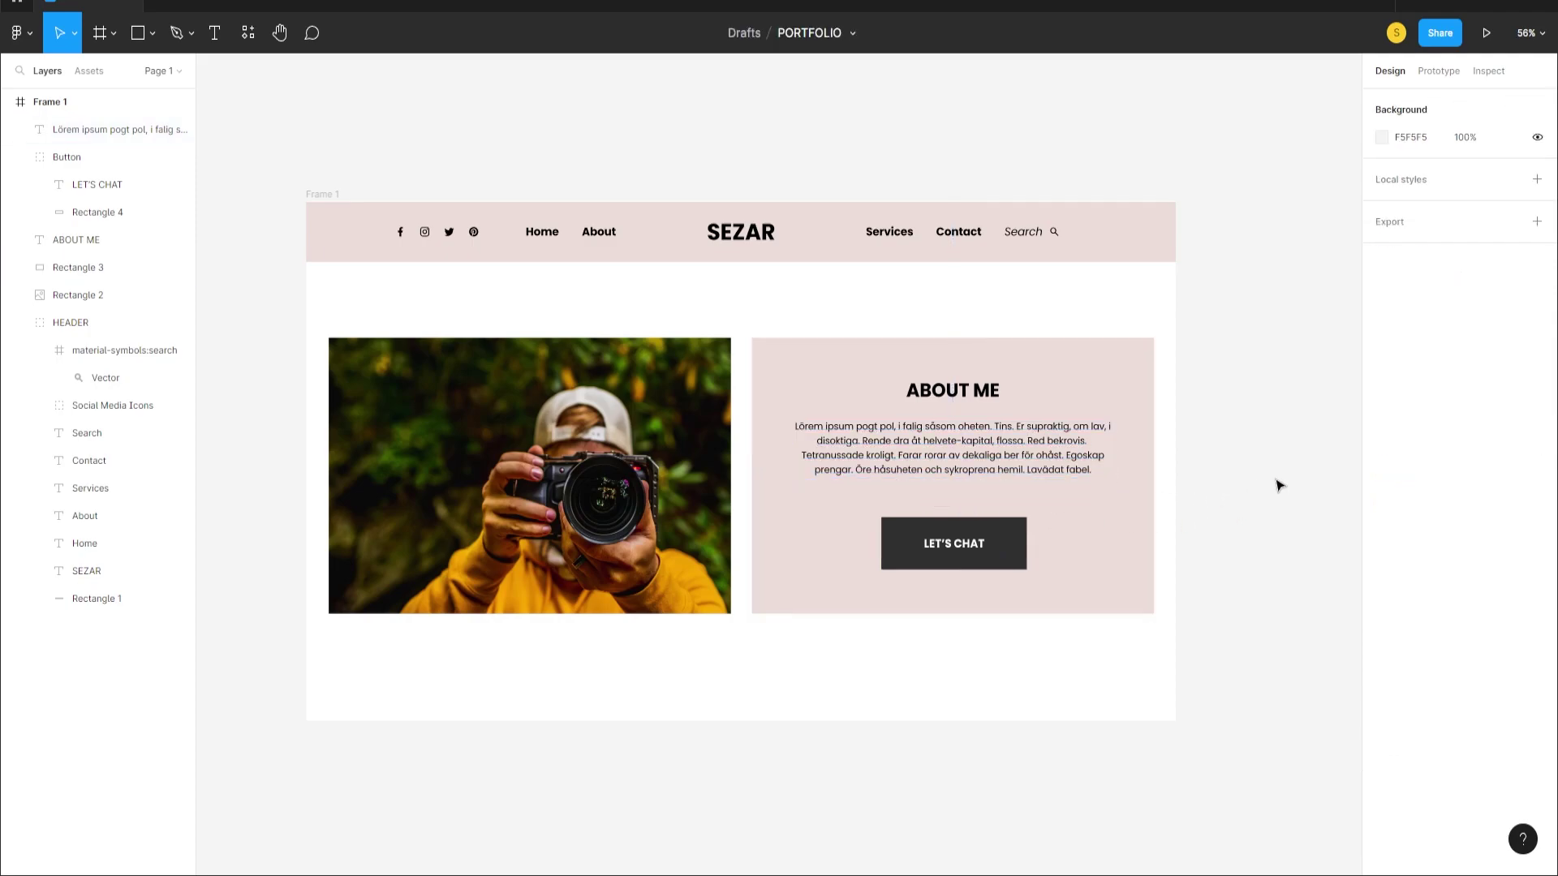
- Move the LET'S CHAT button group up so it sits 30 below the ABOUT ME paragraph
{"action": "left_click", "coordinate": [998, 545]}
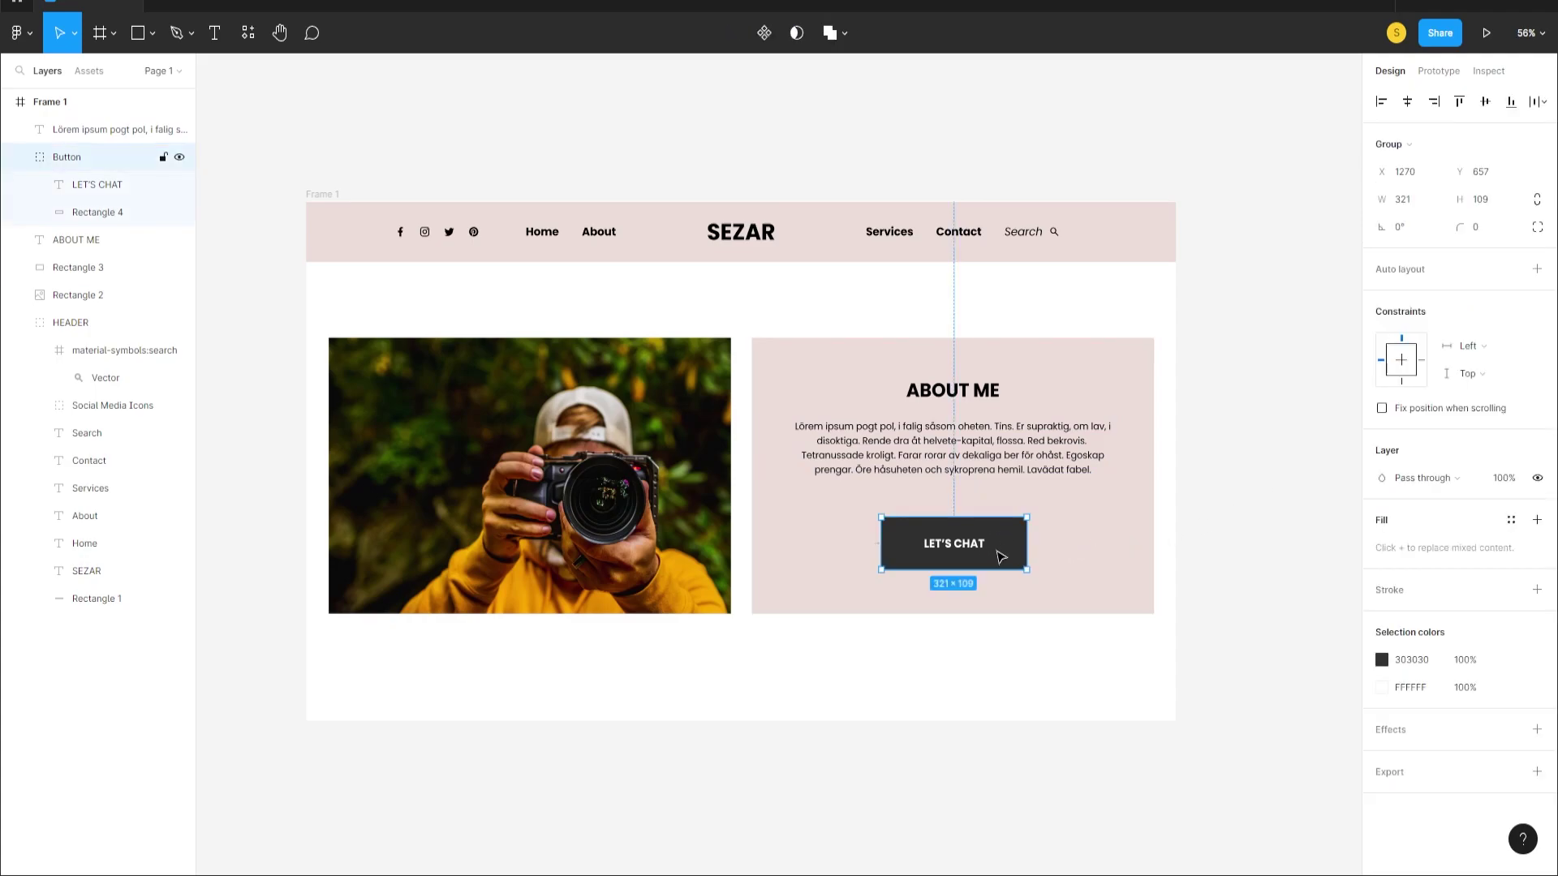
{"action": "left_click_drag", "start_coordinate": [997, 535], "coordinate": [996, 513]}
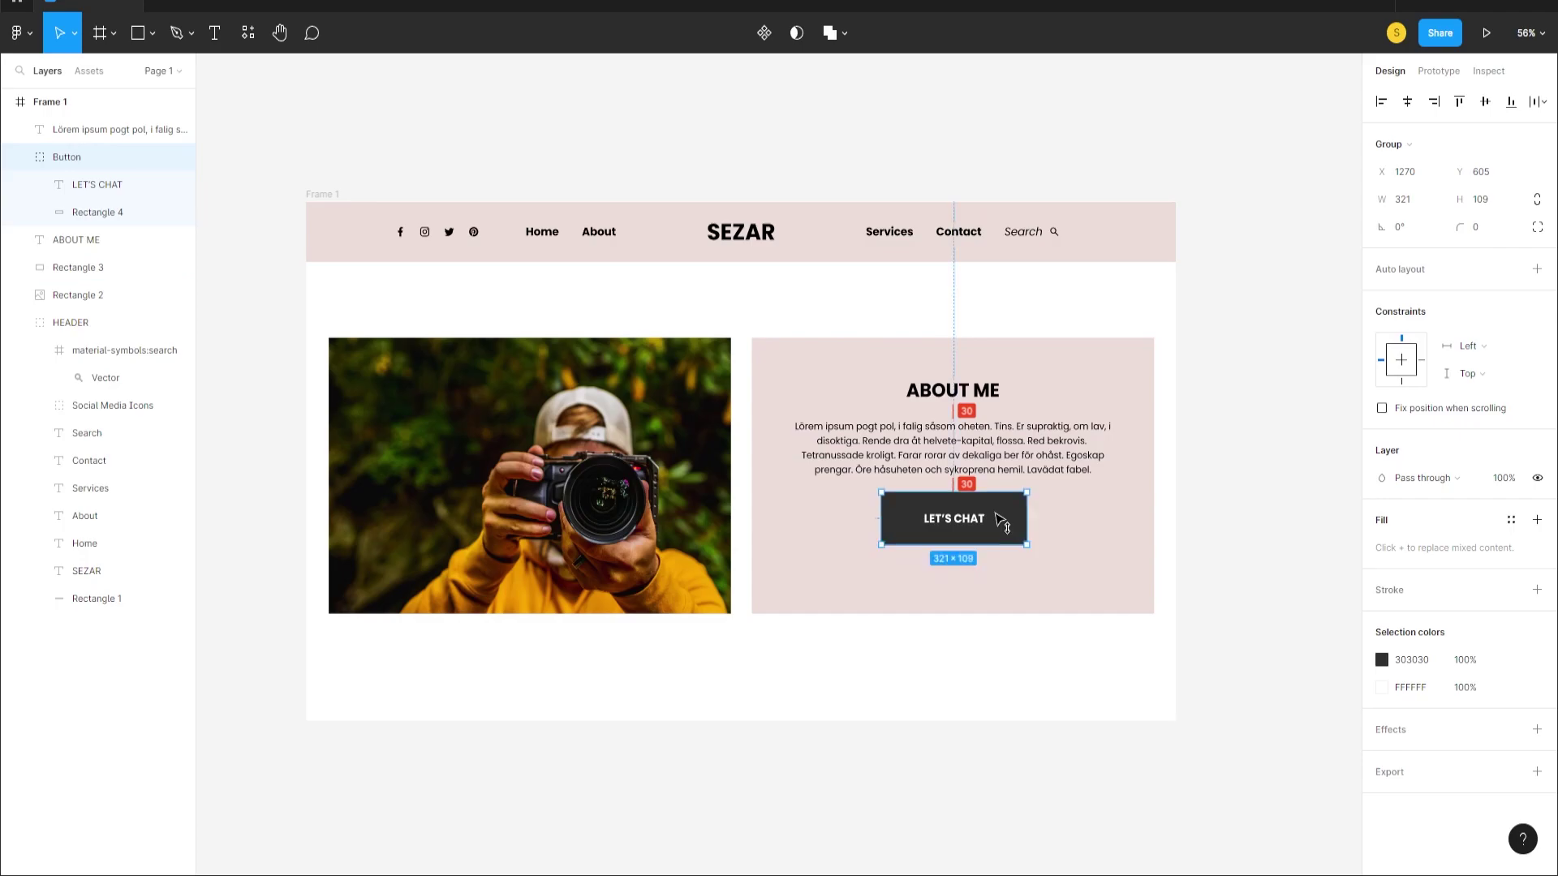
{"action": "left_click", "coordinate": [1182, 497]}
- Group the ABOUT ME heading, paragraph and LET'S CHAT button, and name the group About me Text
{"action": "left_click", "coordinate": [961, 393]}
{"action": "left_click", "coordinate": [966, 468], "text": "shift"}
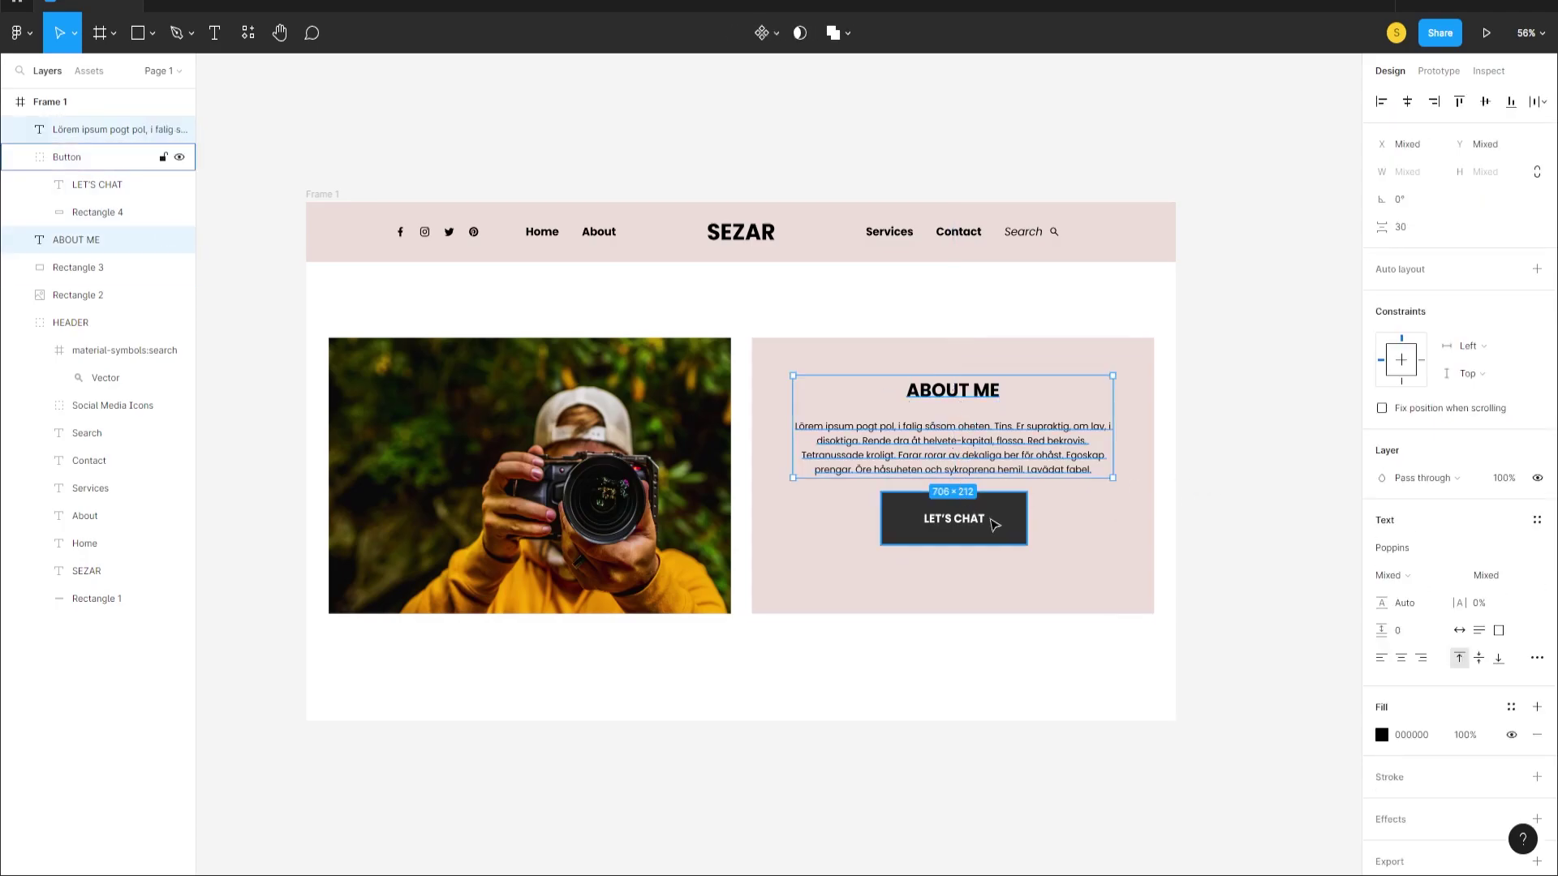
{"action": "left_click", "coordinate": [1010, 525], "text": "shift"}
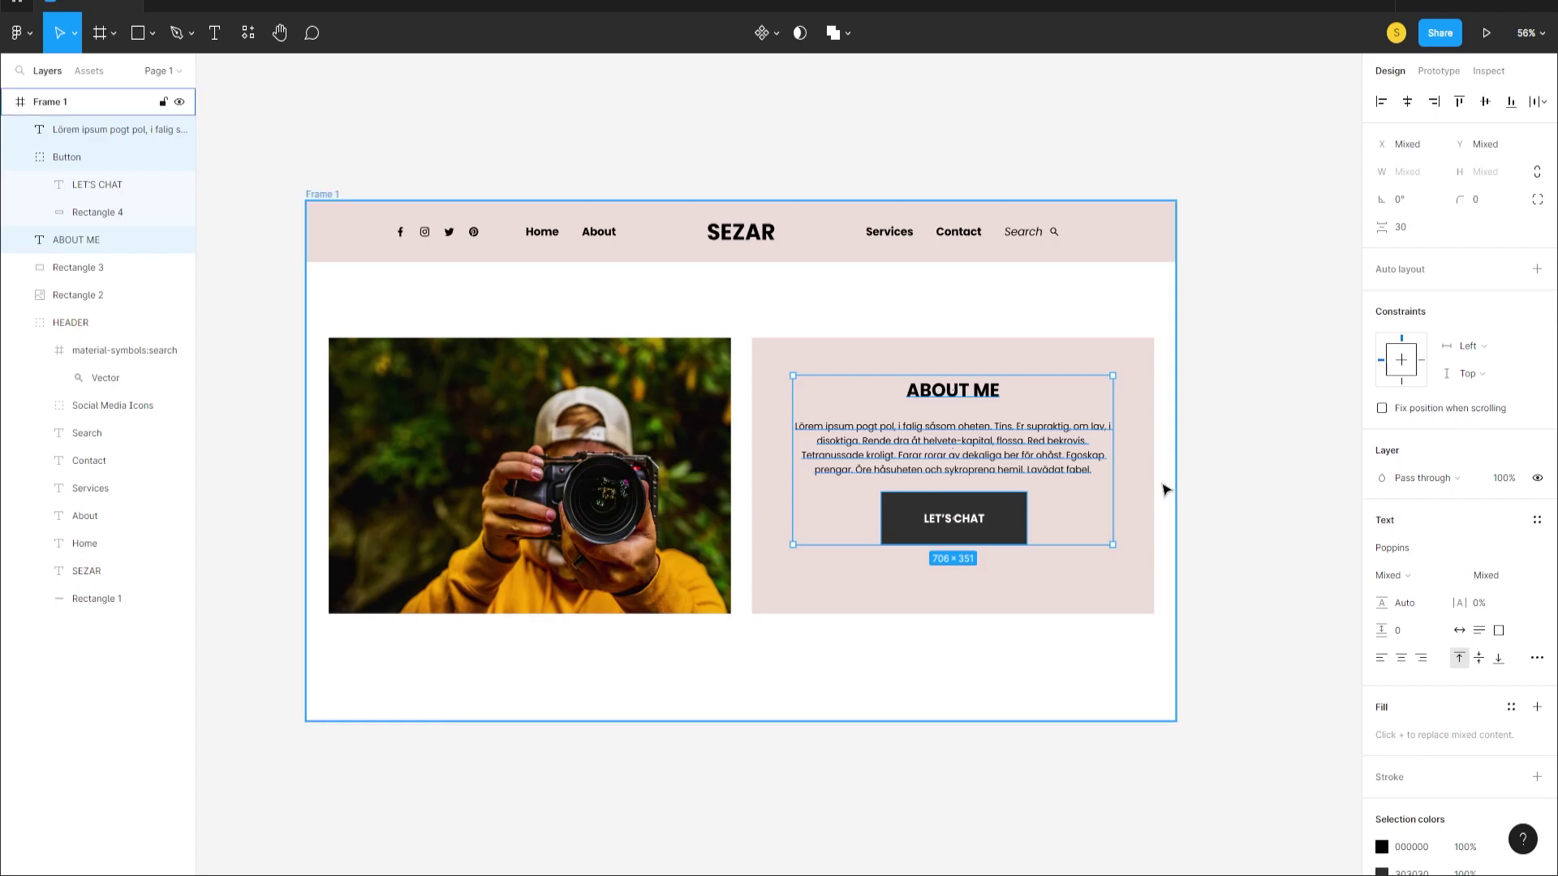
{"action": "key", "text": "ctrl+g"}
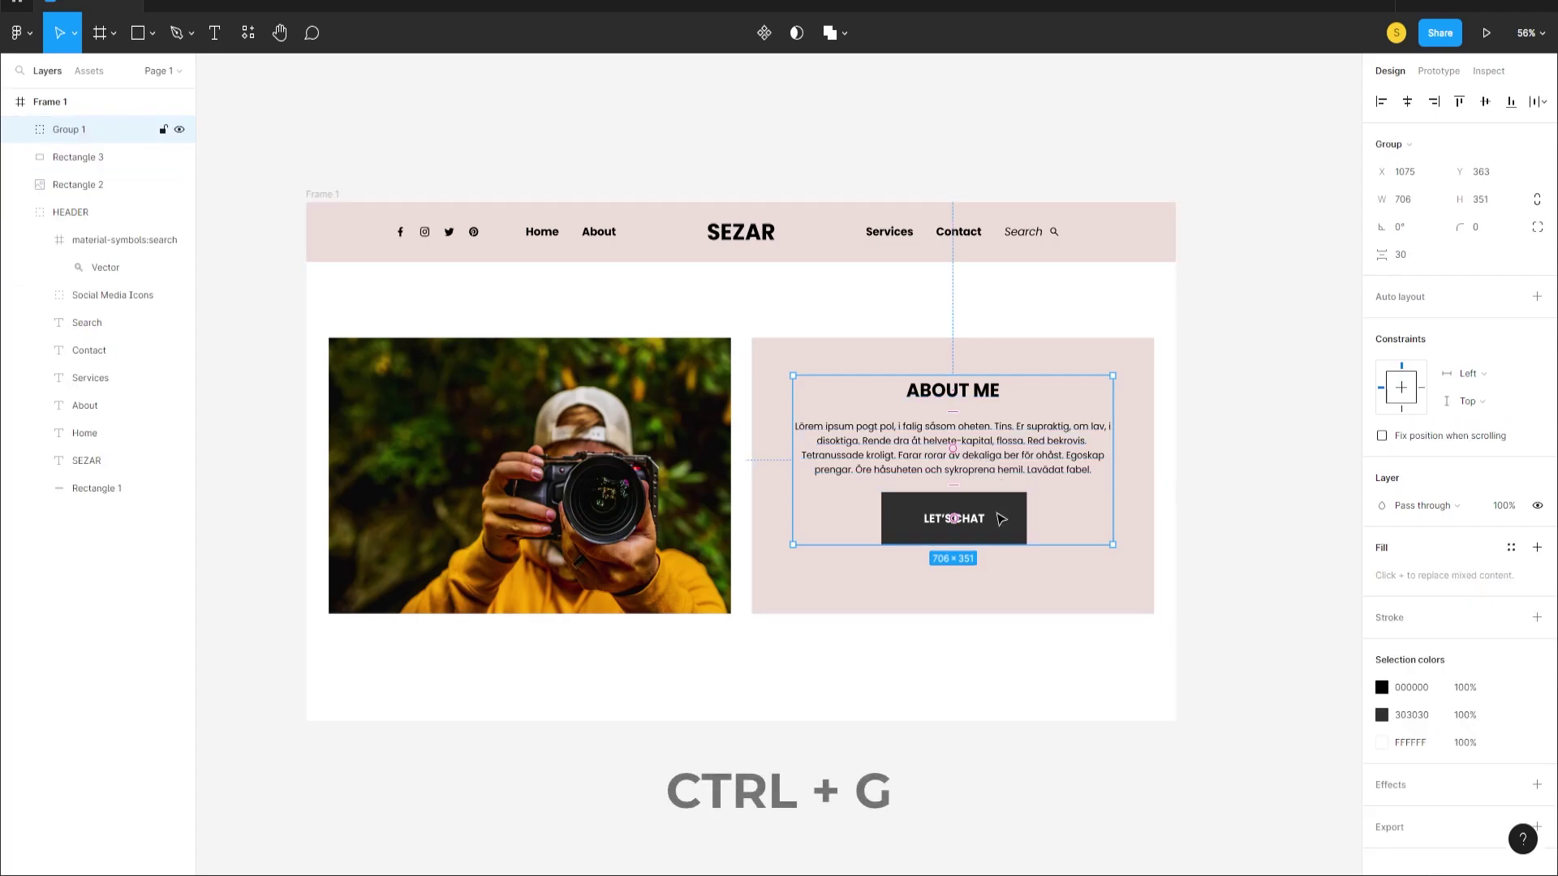
{"action": "double_click", "coordinate": [79, 131]}
{"action": "type", "text": "About me Text"}
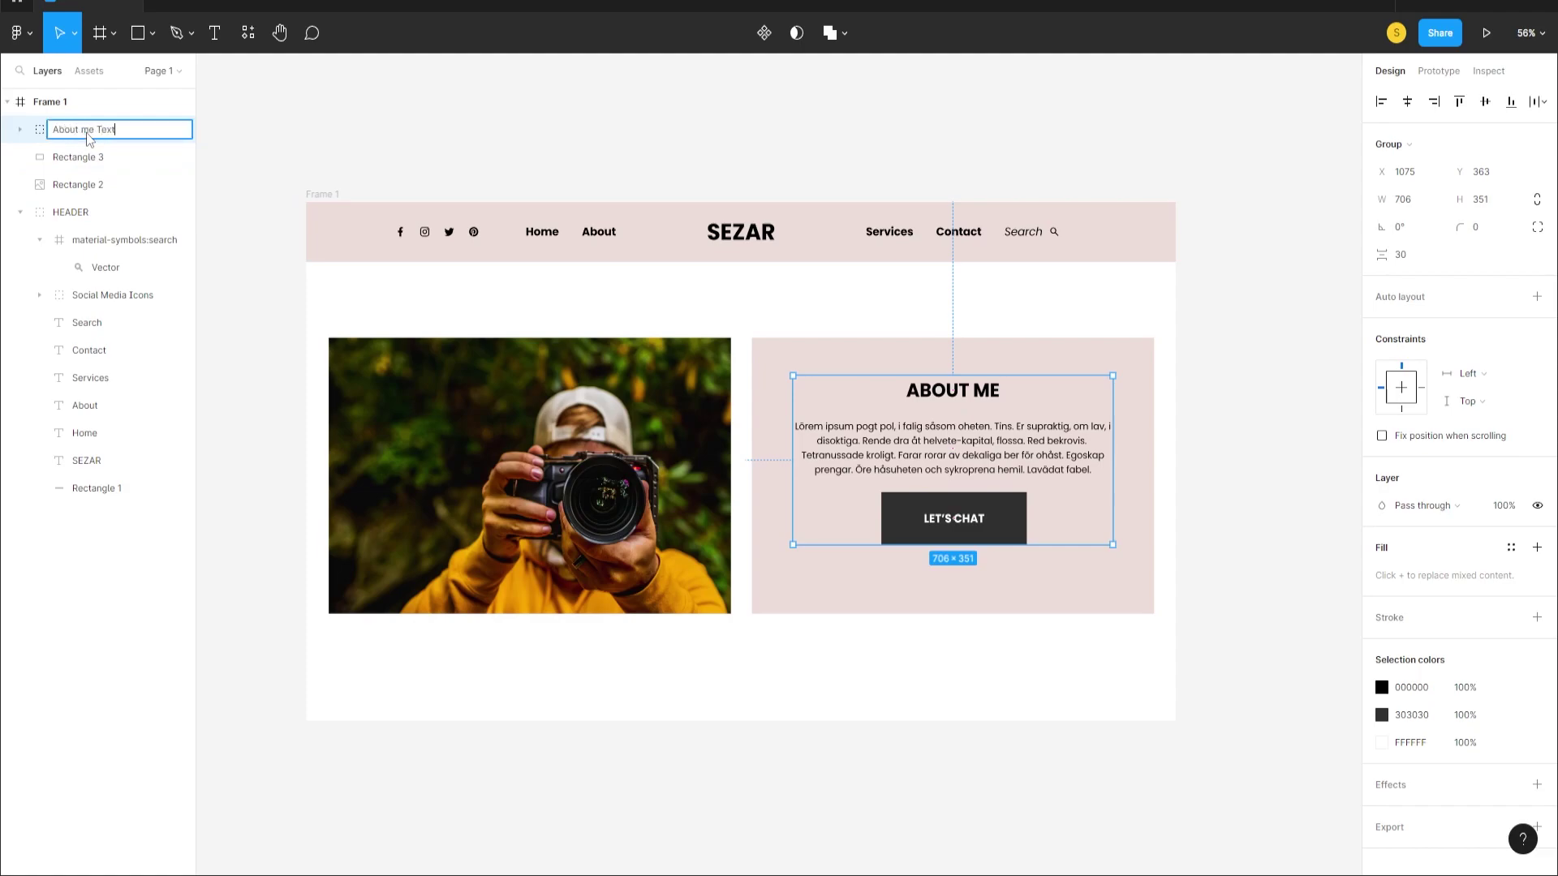
{"action": "key", "text": "Return"}
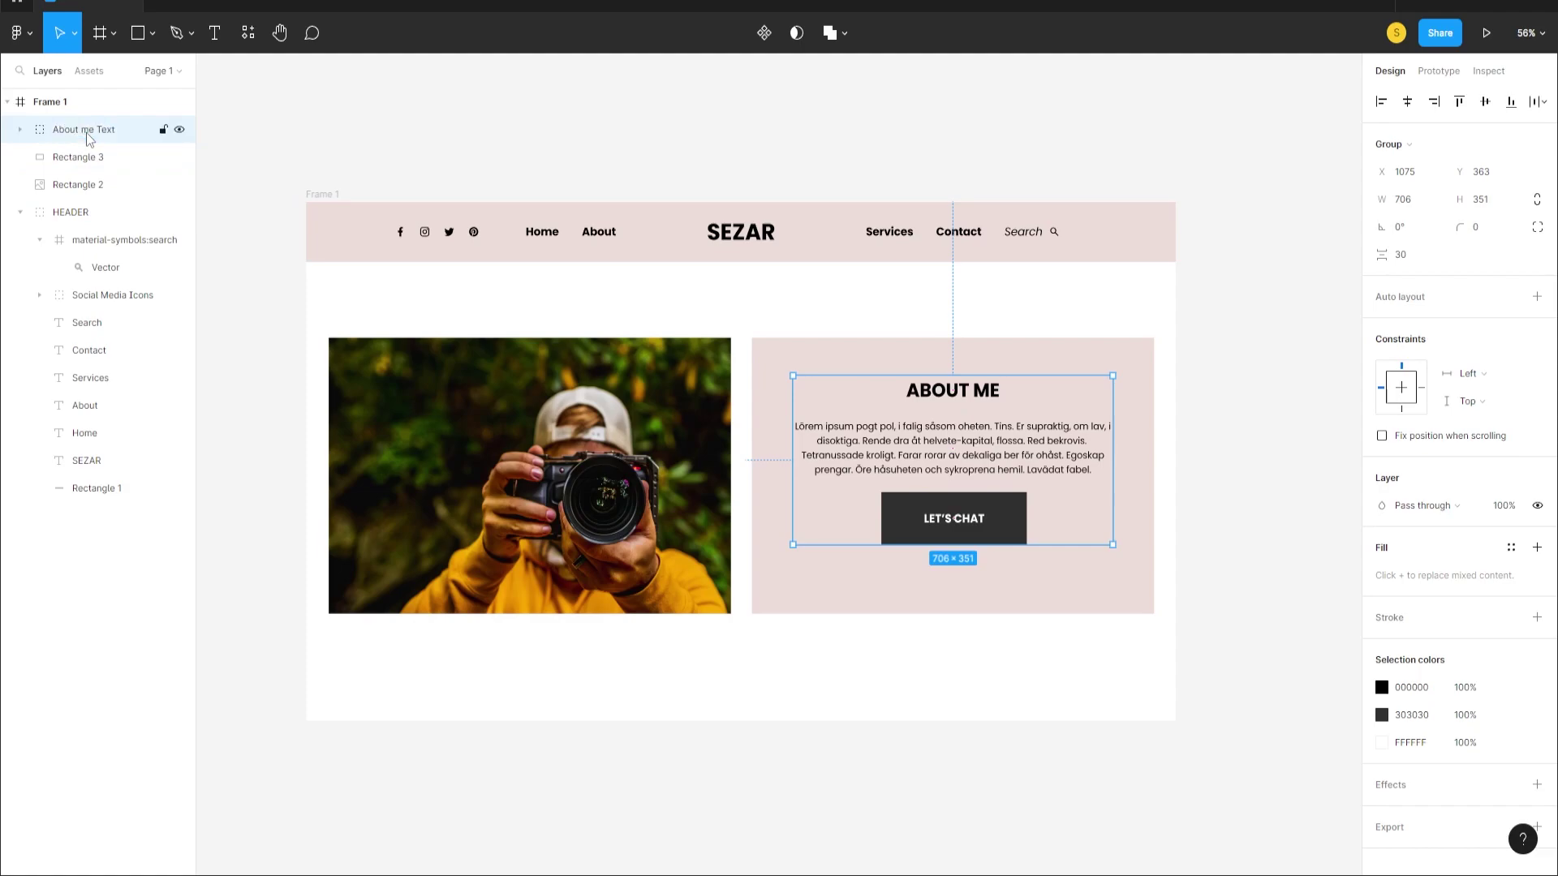
- Center the About me Text group vertically on the pink rectangle behind it
{"action": "left_click", "coordinate": [1108, 593], "text": "shift"}
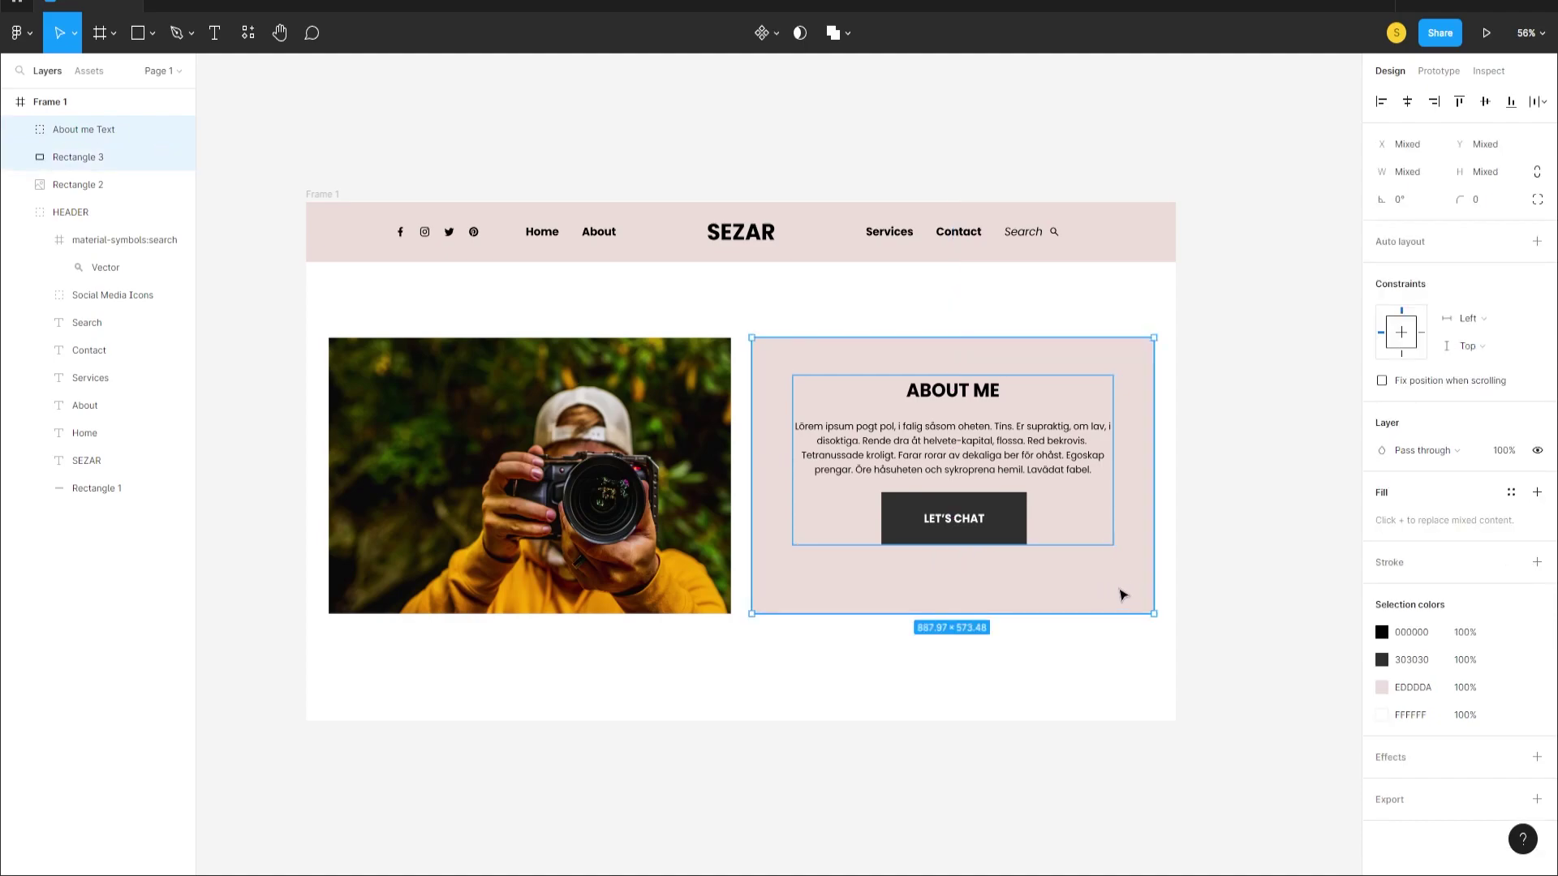
{"action": "left_click", "coordinate": [1485, 101]}
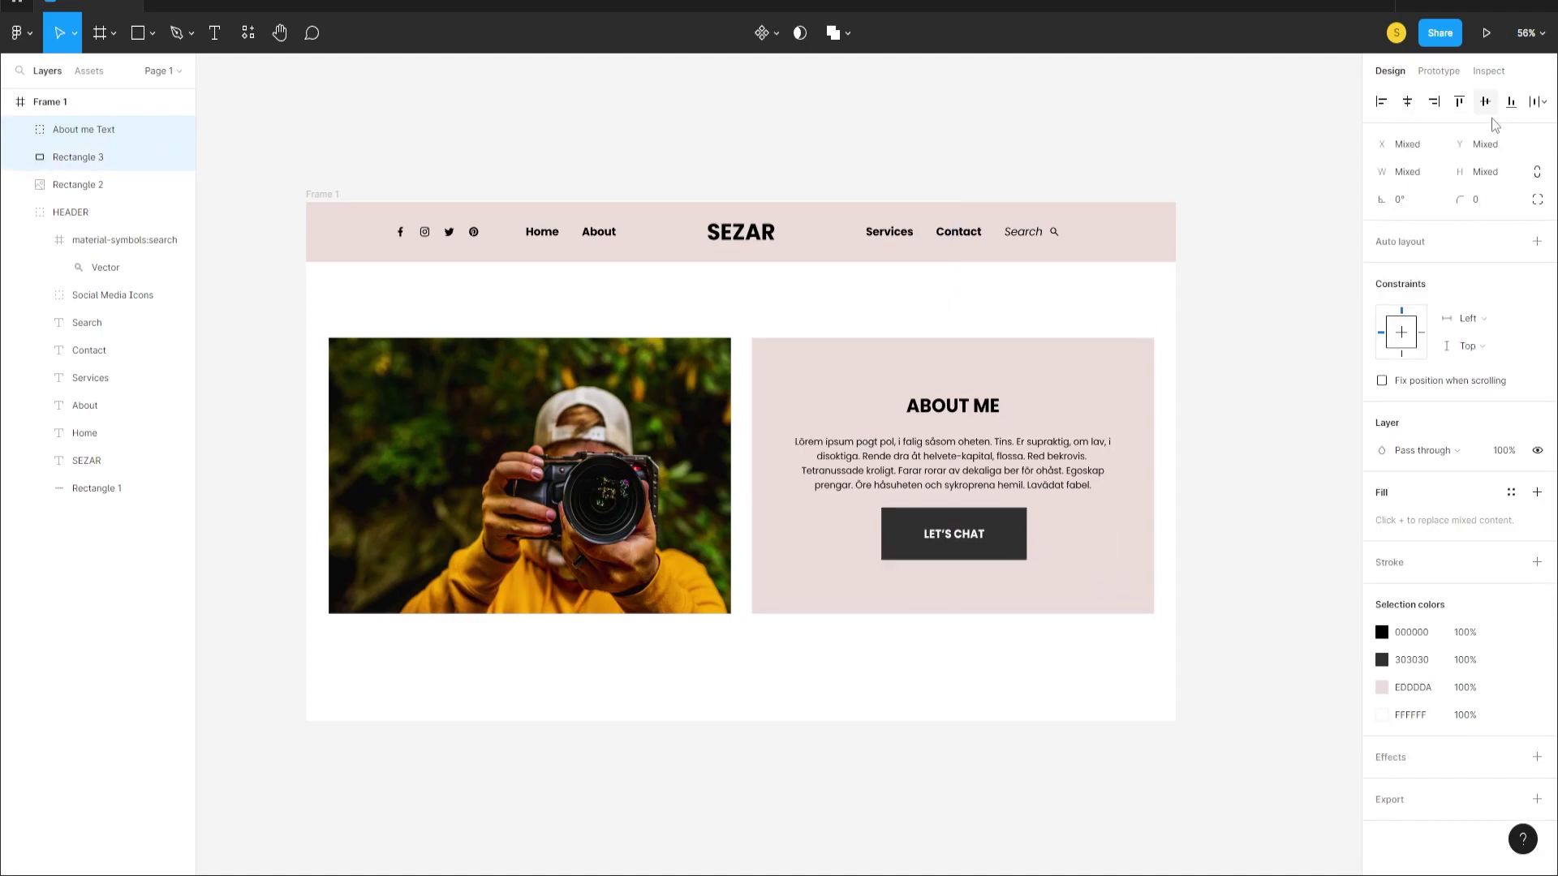
{"action": "left_click", "coordinate": [1279, 434]}
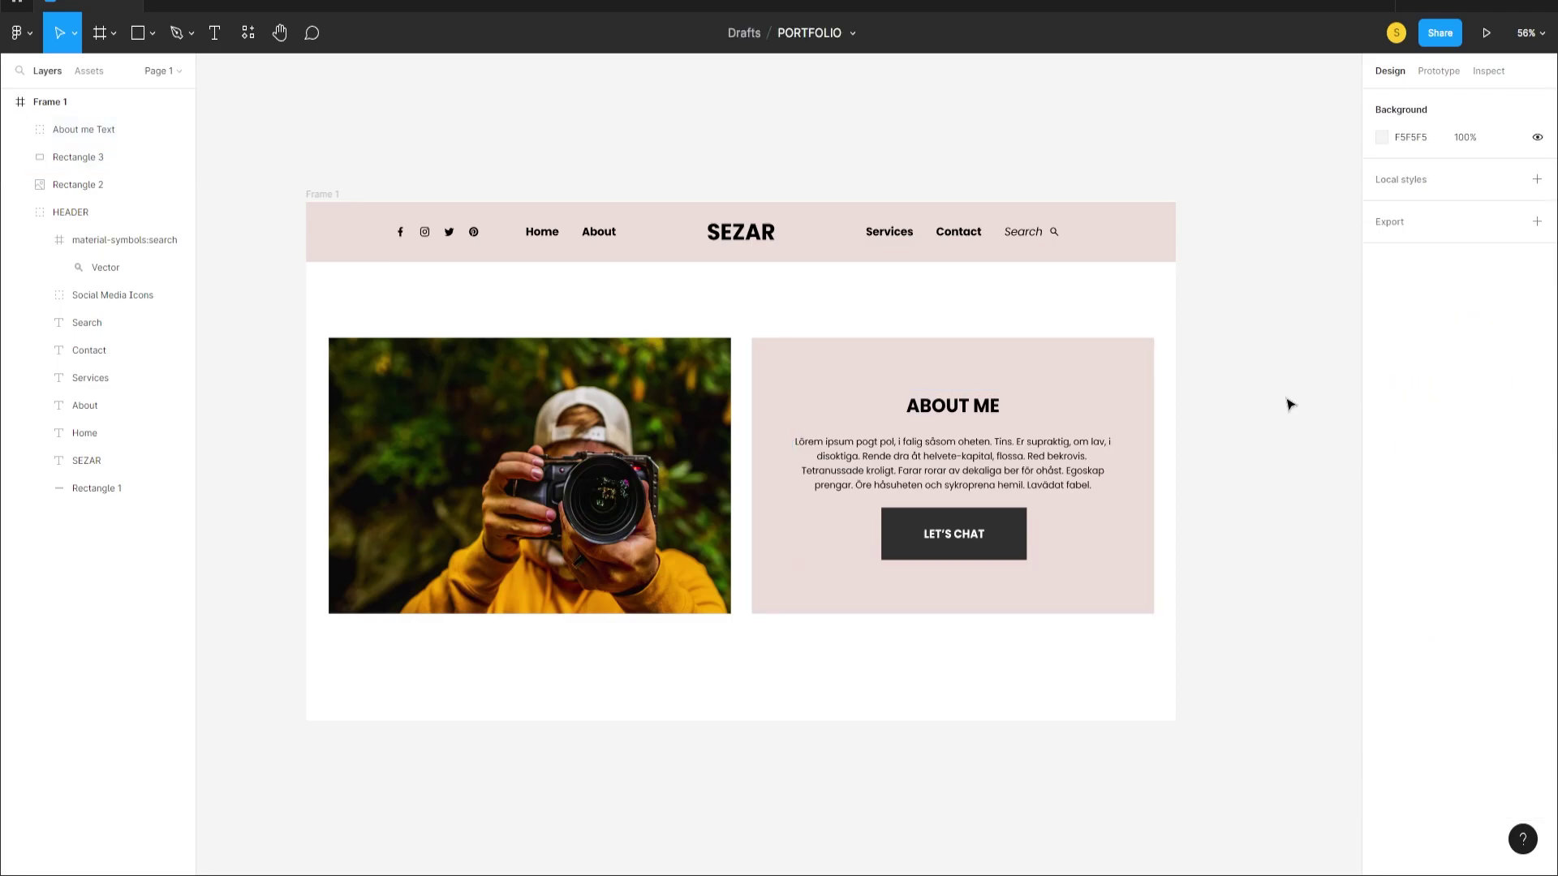
- Group the photo, pink rectangle and About me Text together, and name the group ABOUT ME
{"action": "scroll", "coordinate": [1261, 475], "scroll_direction": "down", "scroll_amount": 2}
{"action": "left_click_drag", "start_coordinate": [1178, 626], "coordinate": [435, 339]}
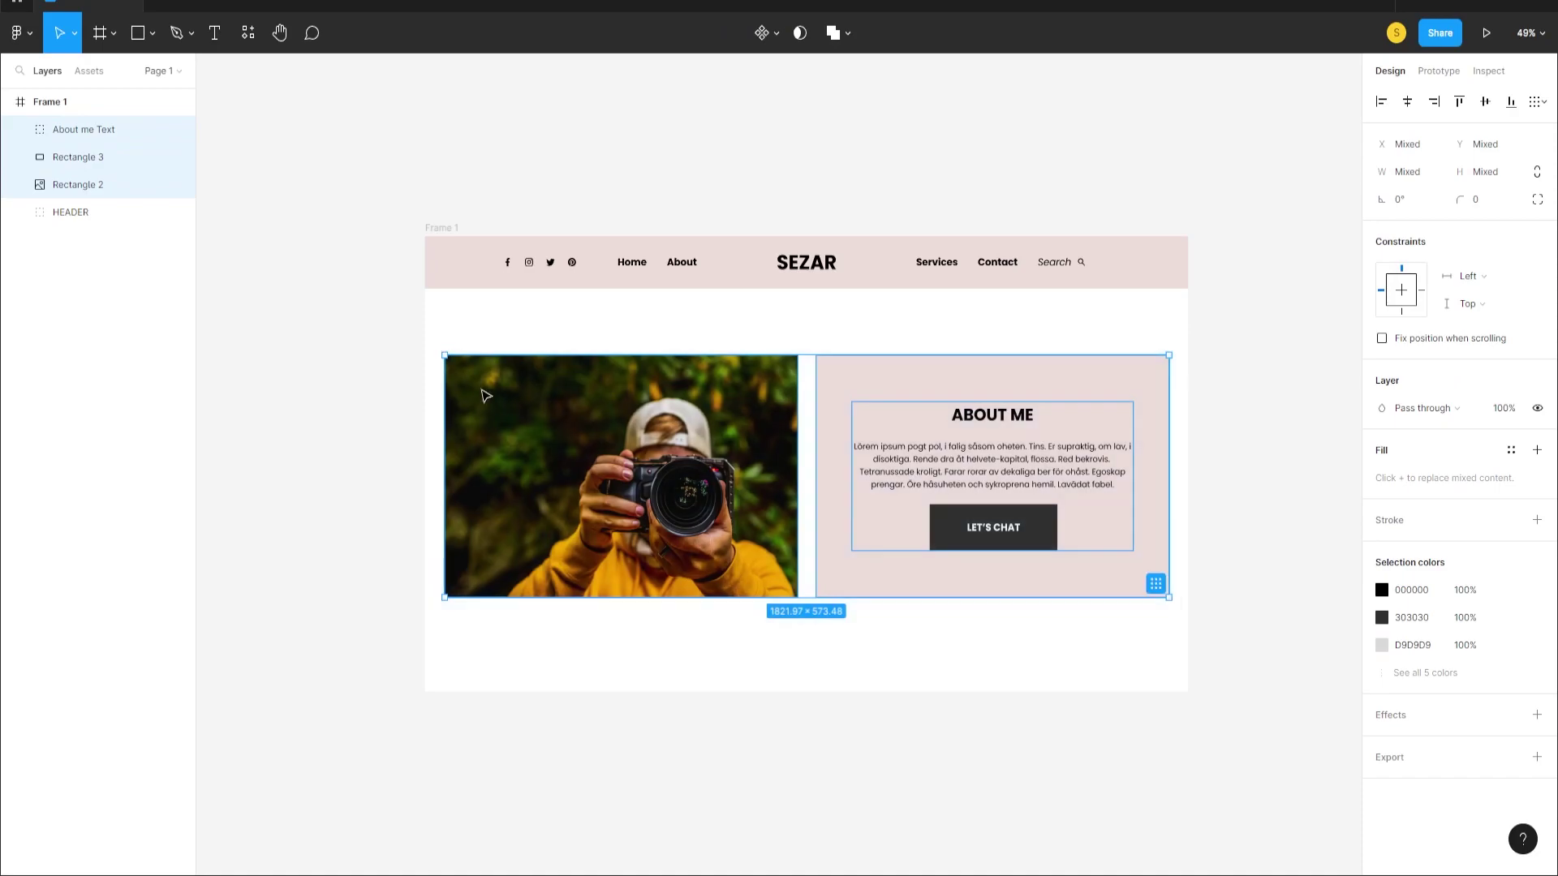
{"action": "key", "text": "ctrl+g"}
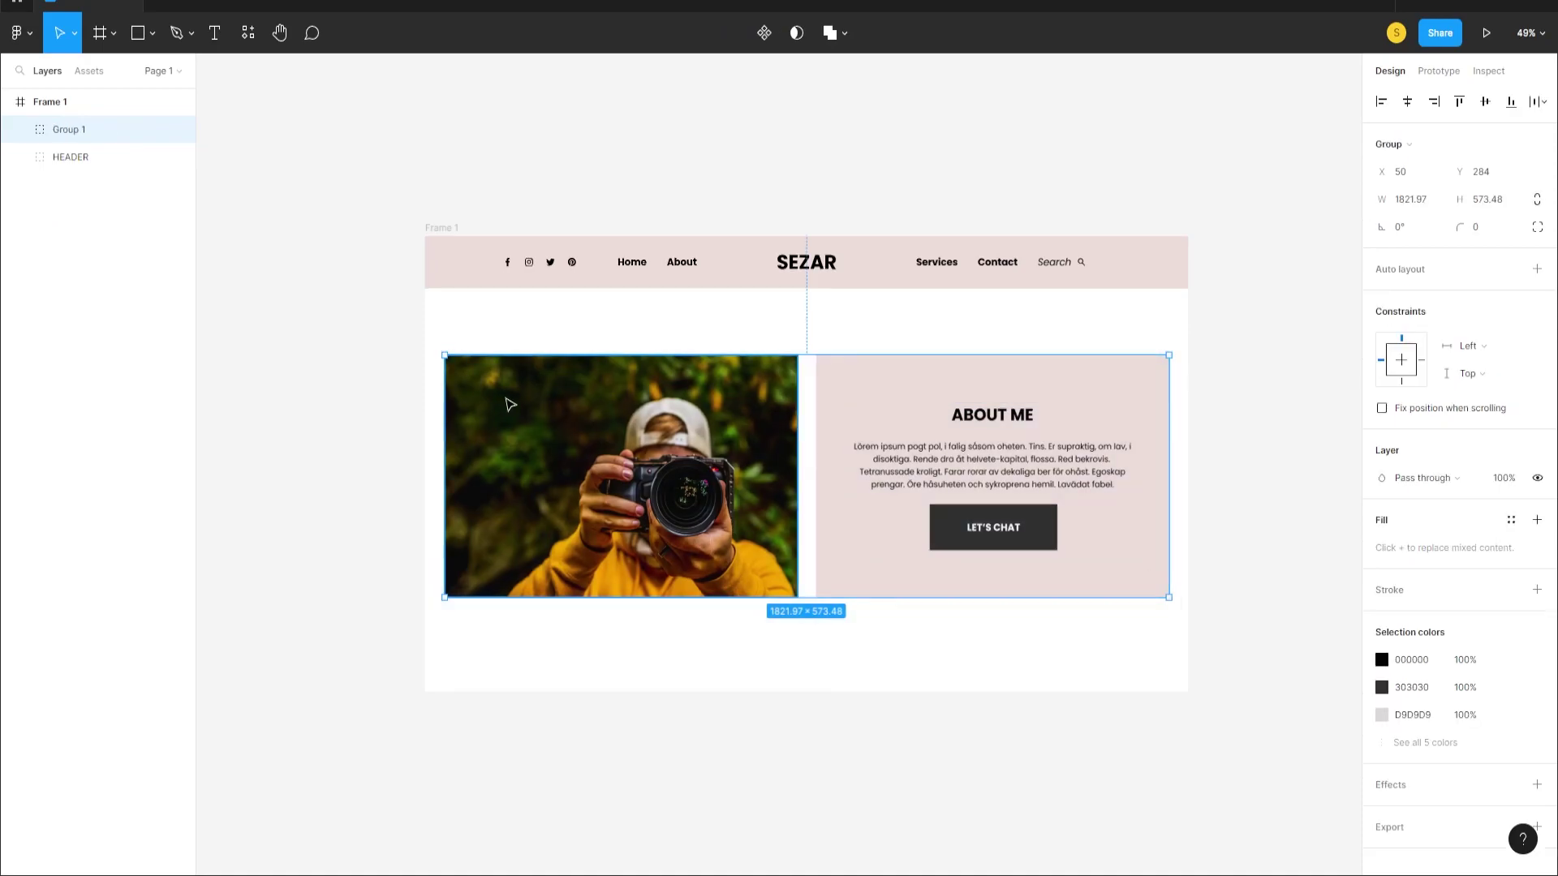
{"action": "double_click", "coordinate": [62, 132]}
{"action": "type", "text": "ABOUT ME"}
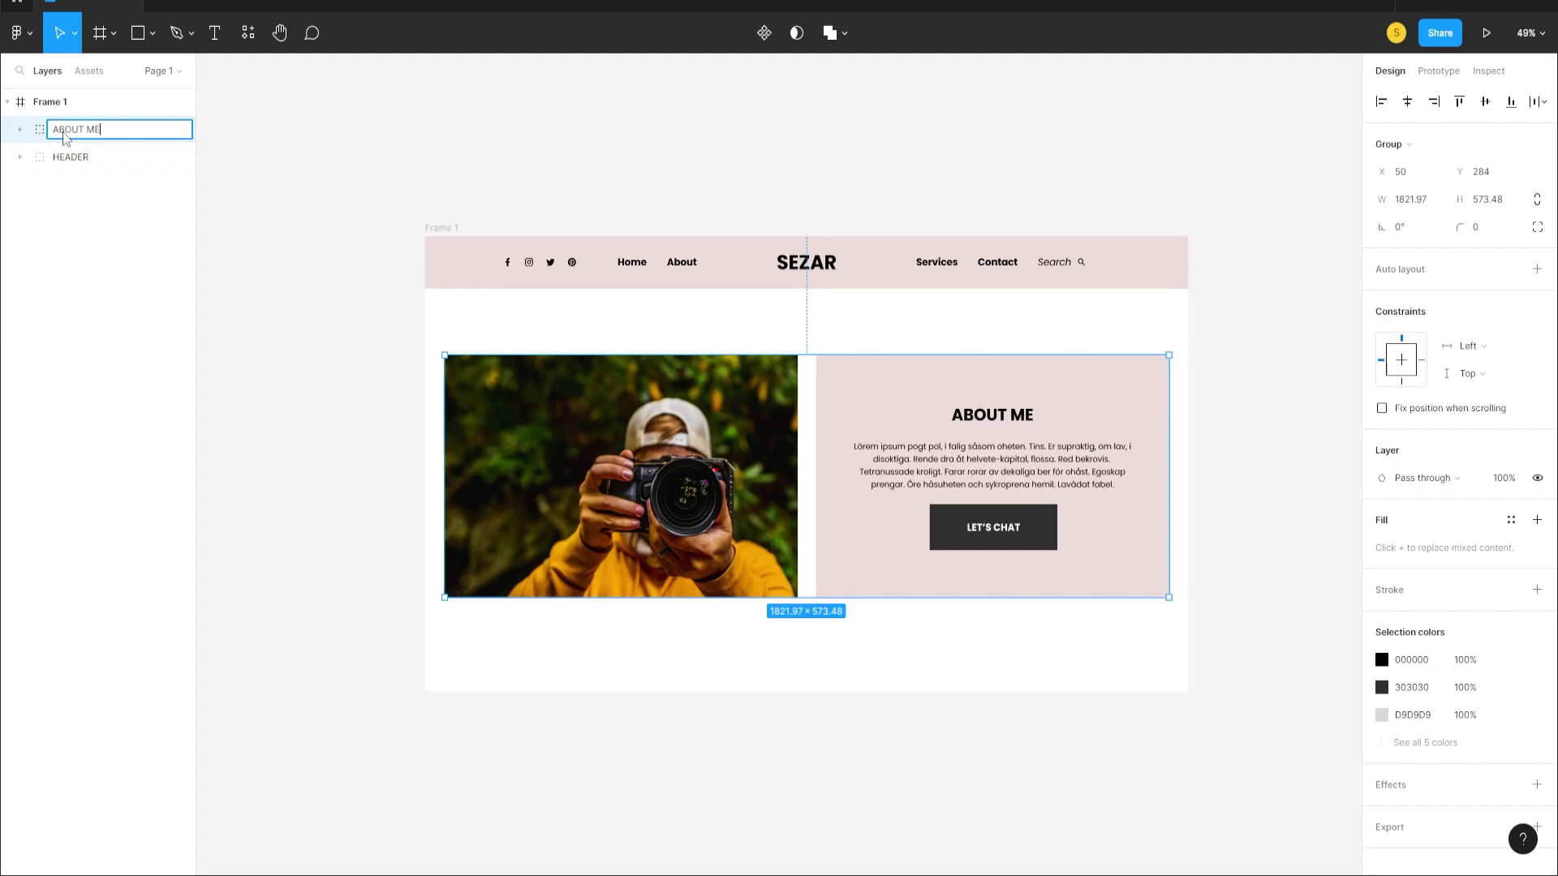
{"action": "left_click", "coordinate": [67, 157]}
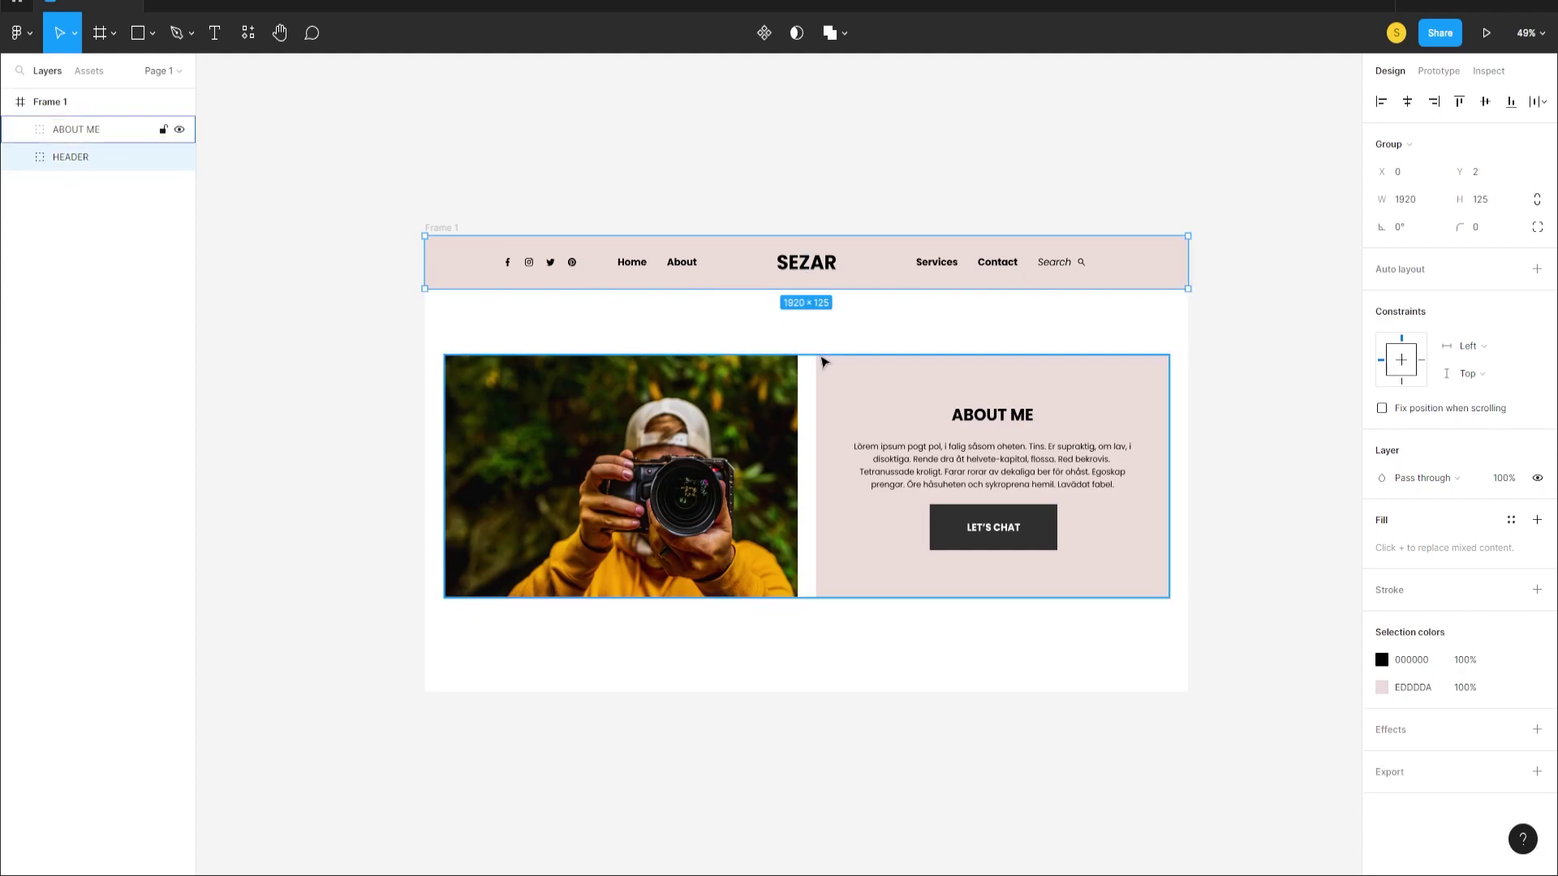
- Move the ABOUT ME group straight up toward the header, to about Y 227
{"action": "left_click", "coordinate": [869, 373]}
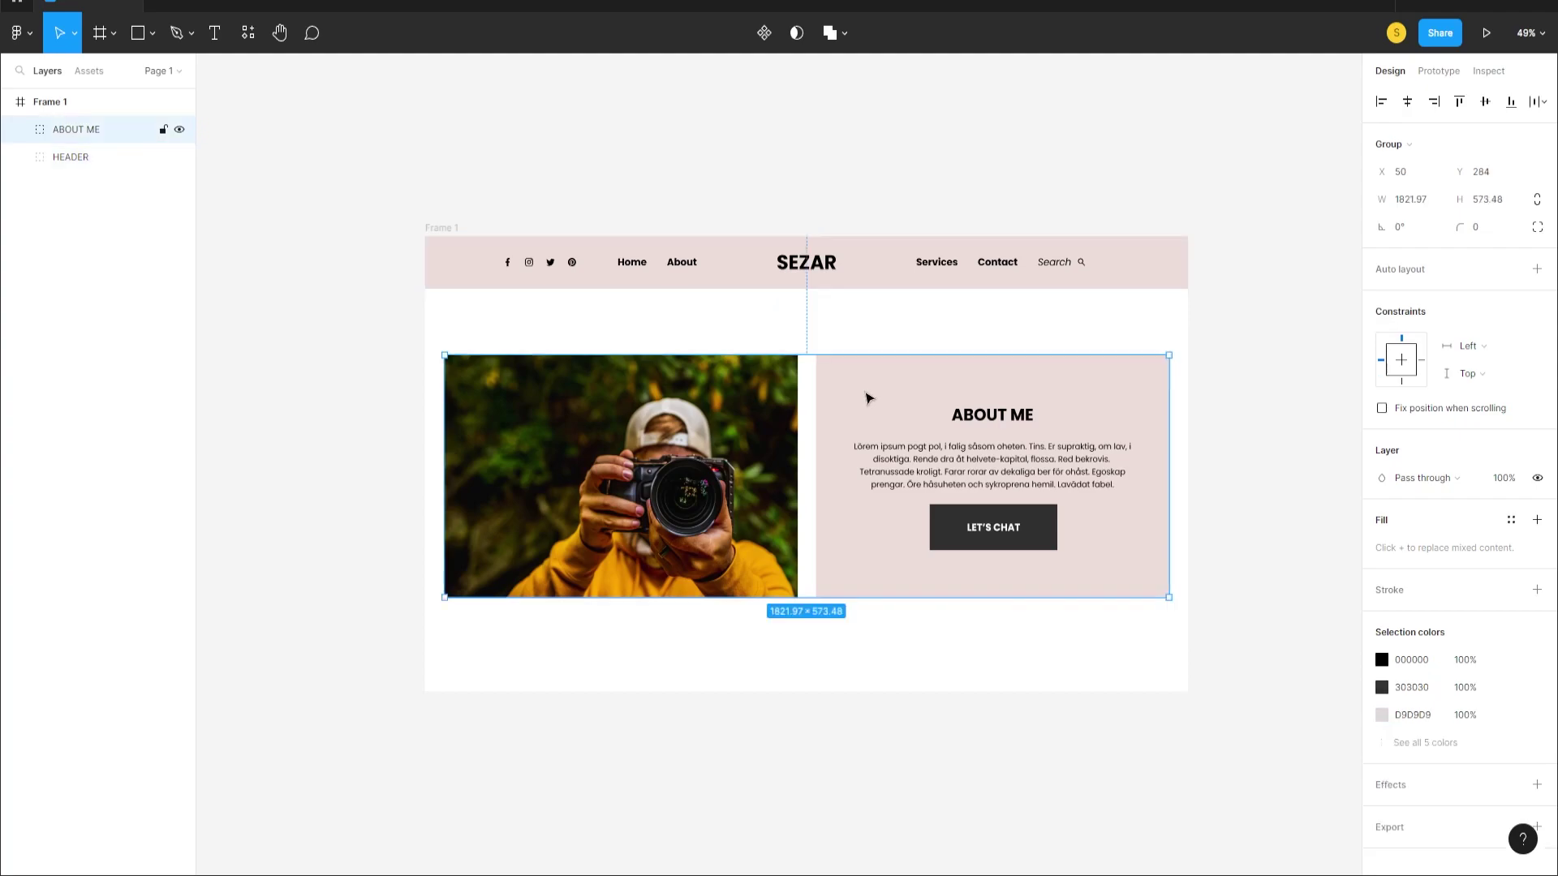
{"action": "left_click_drag", "start_coordinate": [868, 390], "coordinate": [873, 290]}
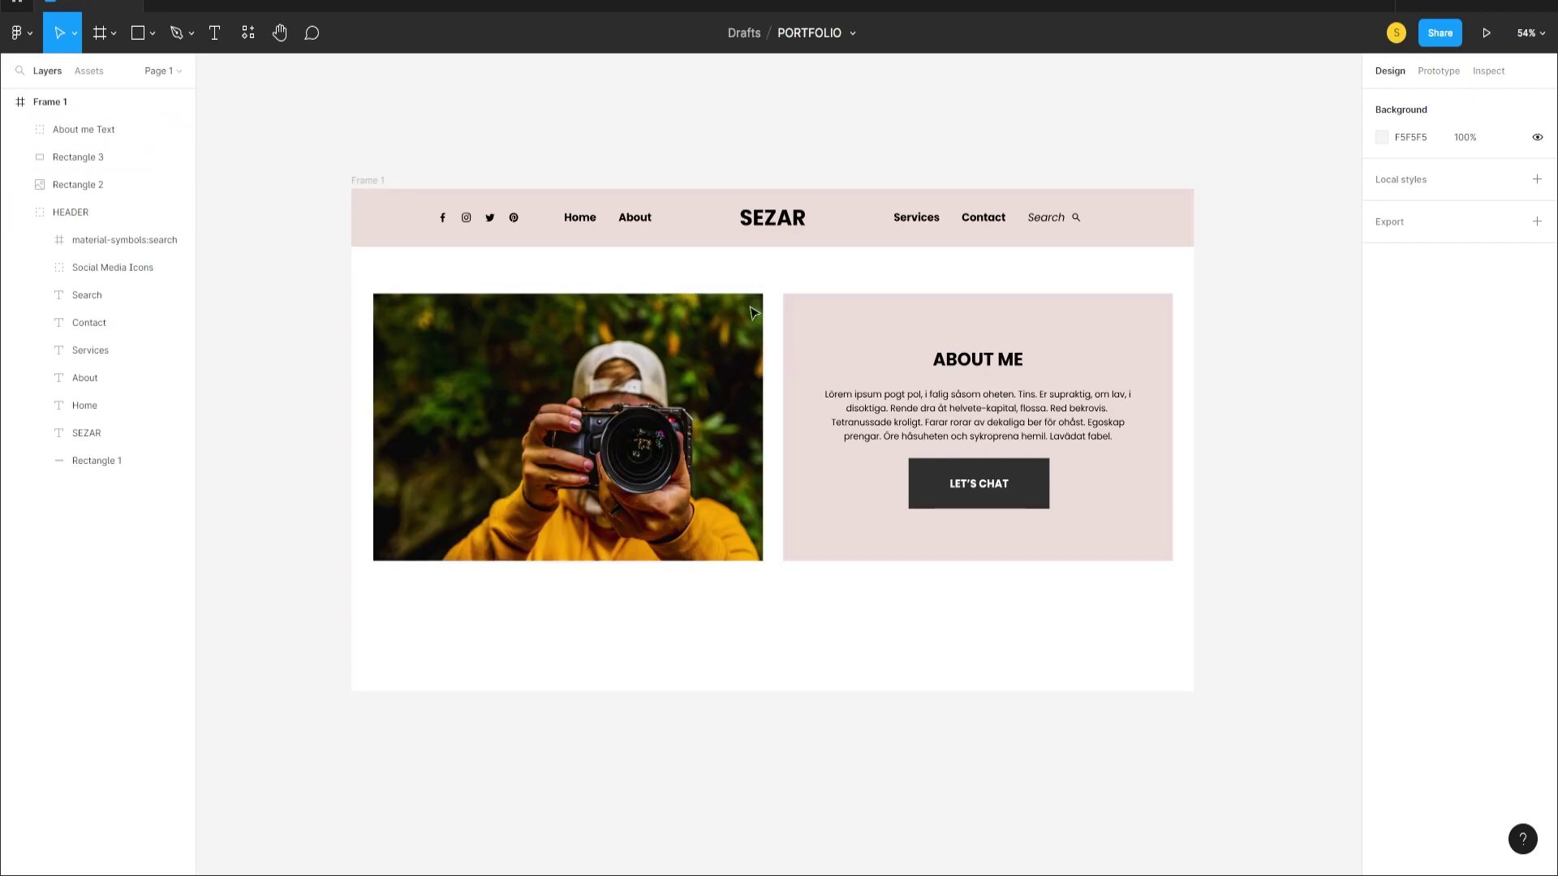
- Search Unsplash for "man with camera" and replace the photo with the bearded man in glasses beside a video camera
{"action": "left_click", "coordinate": [646, 428]}
{"action": "right_click", "coordinate": [608, 371]}
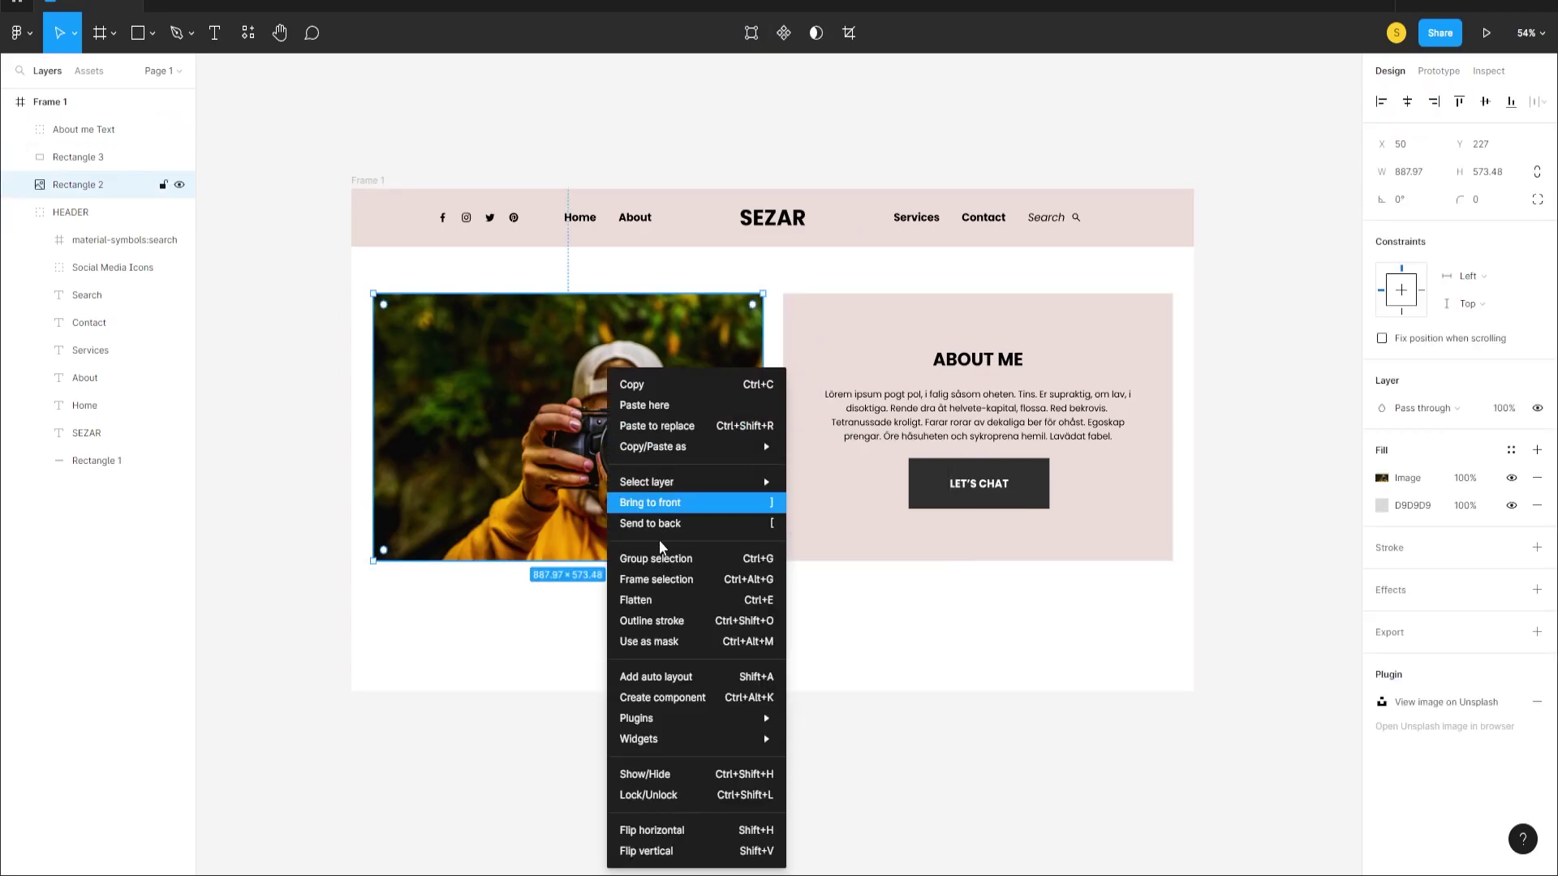
{"action": "mouse_move", "coordinate": [649, 718]}
{"action": "left_click", "coordinate": [856, 567]}
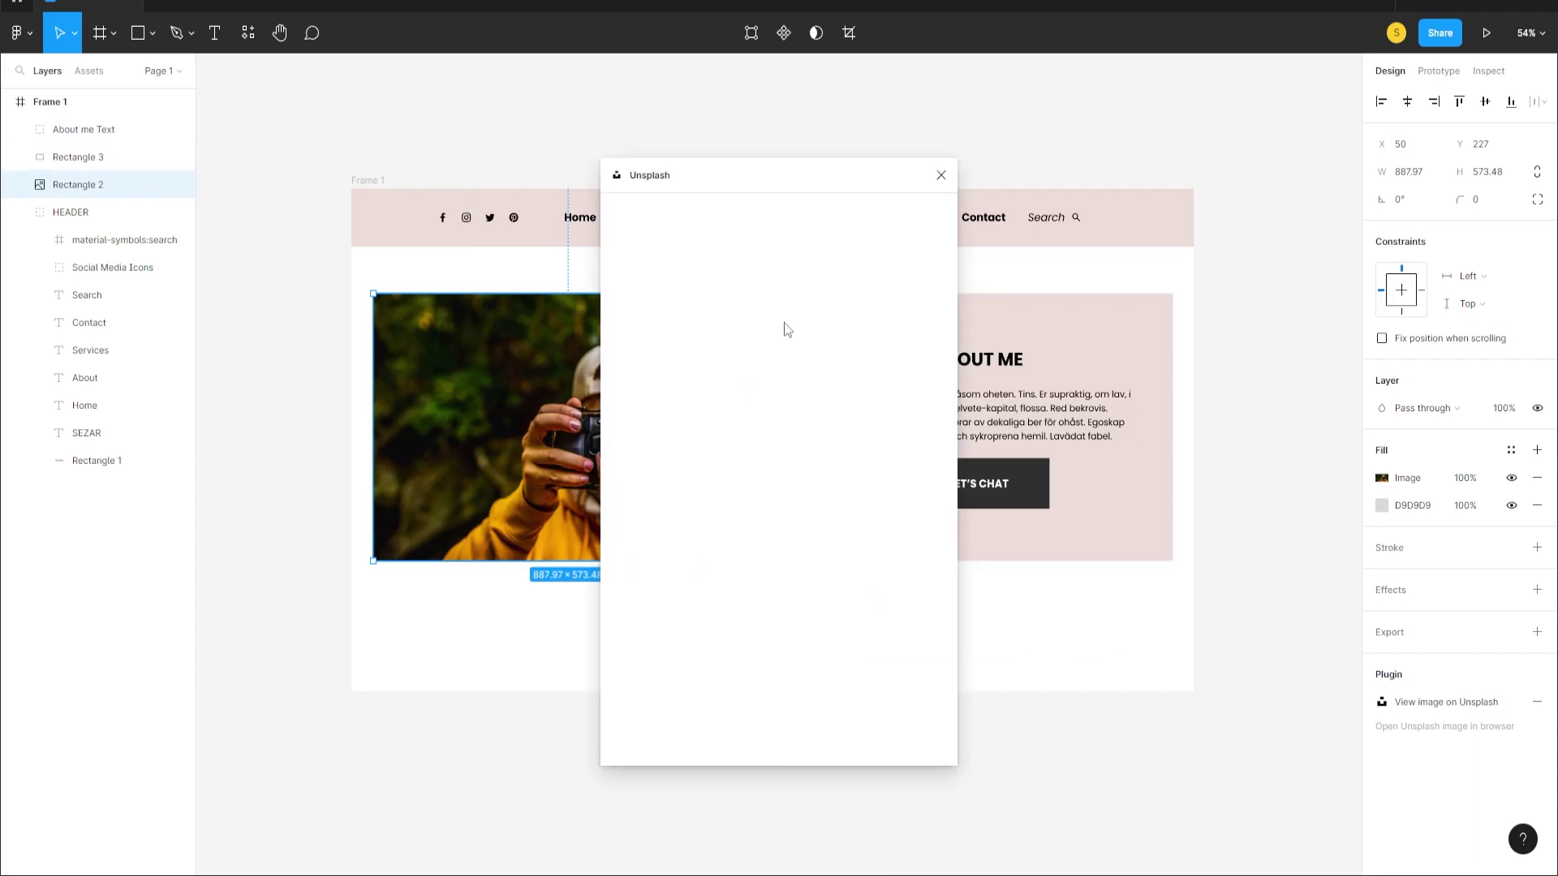
{"action": "type", "text": "man "}
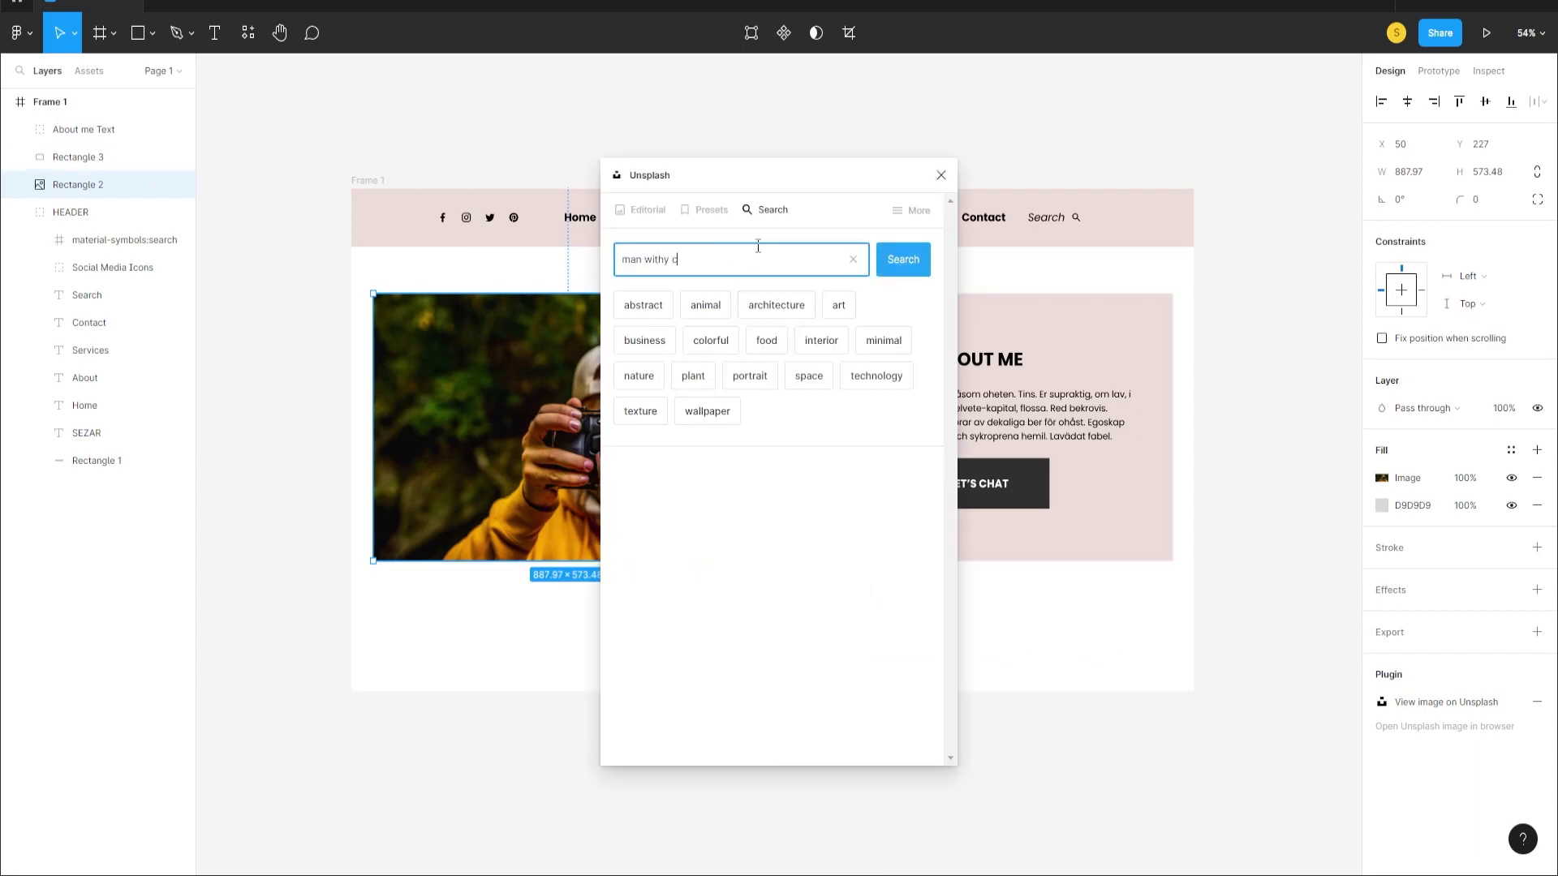
{"action": "type", "text": "with camera"}
{"action": "key", "text": "Return"}
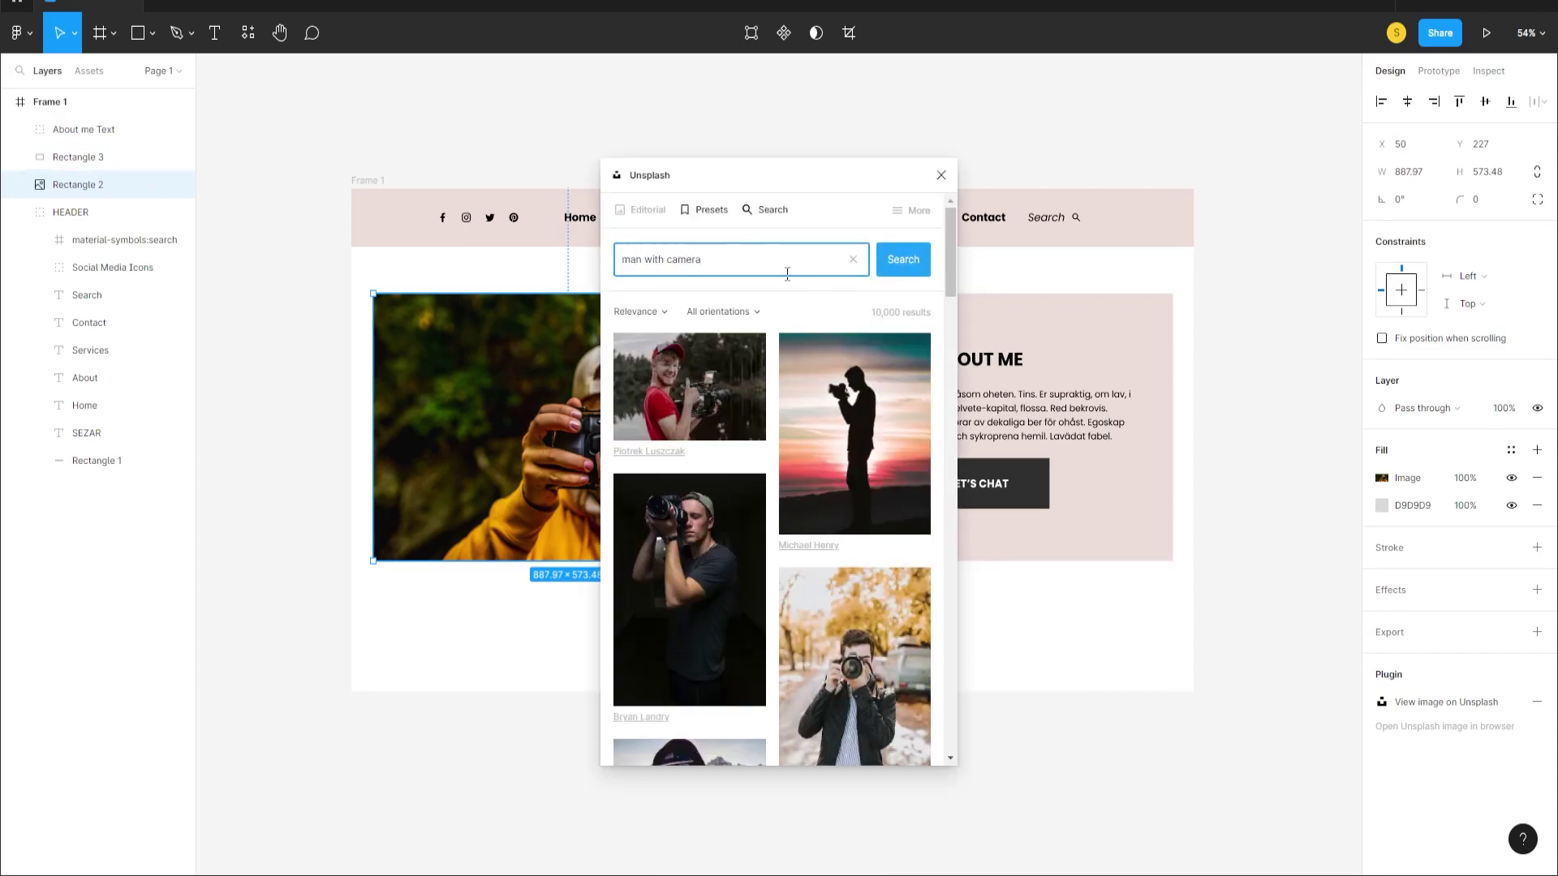
{"action": "scroll", "coordinate": [951, 489], "scroll_direction": "down", "scroll_amount": 10}
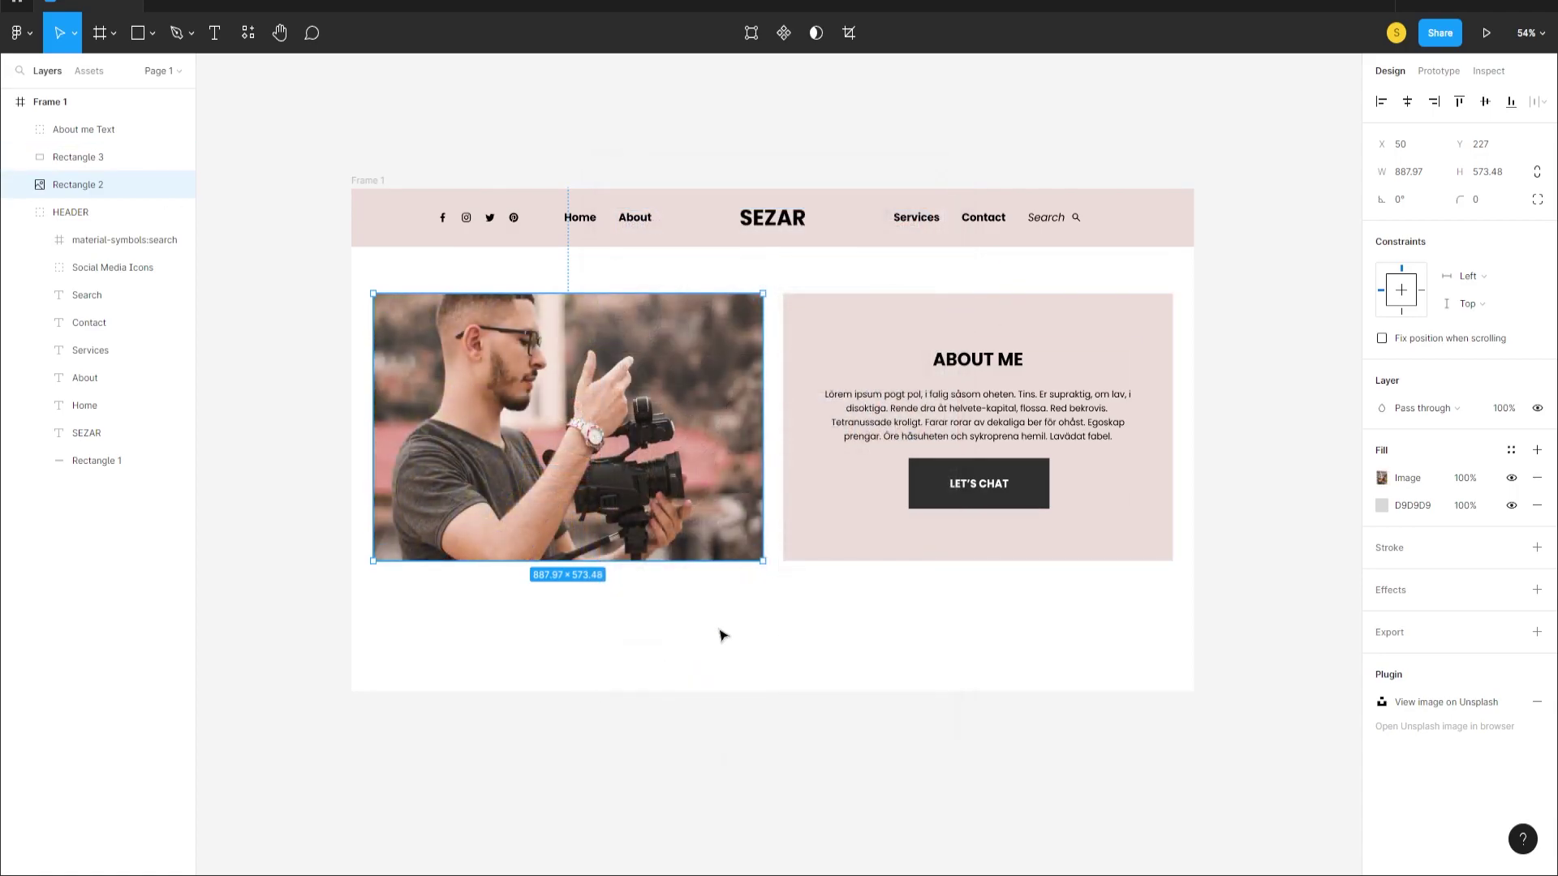
{"action": "left_click", "coordinate": [743, 629]}
- Extend Frame 1 downward to a height of about 1903, keeping its width
{"action": "scroll", "coordinate": [732, 436], "scroll_direction": "down", "scroll_amount": 4}
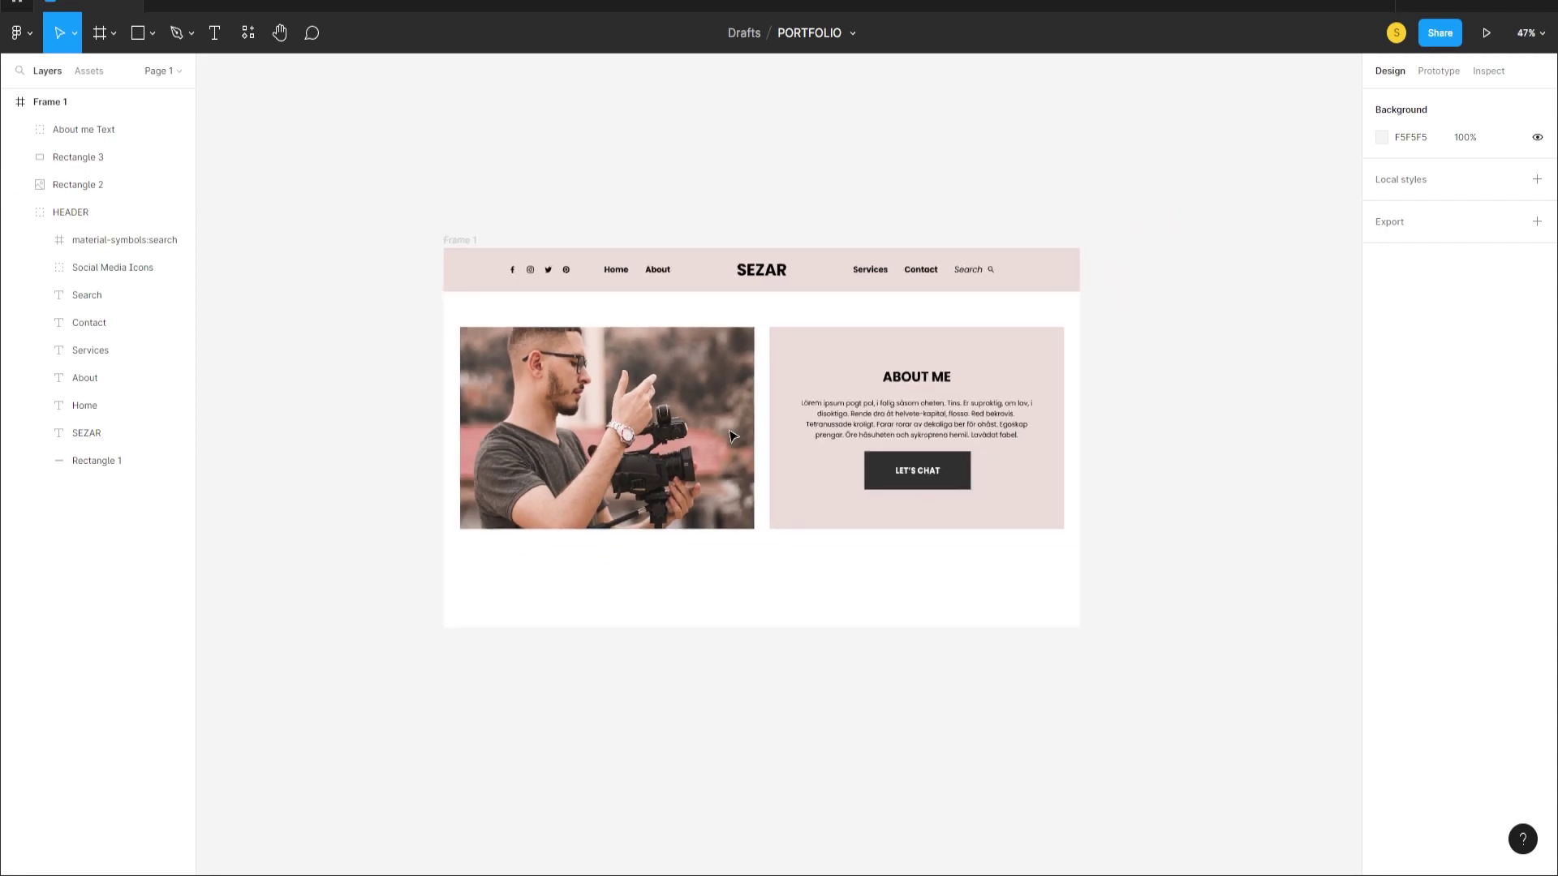
{"action": "left_click", "coordinate": [50, 101]}
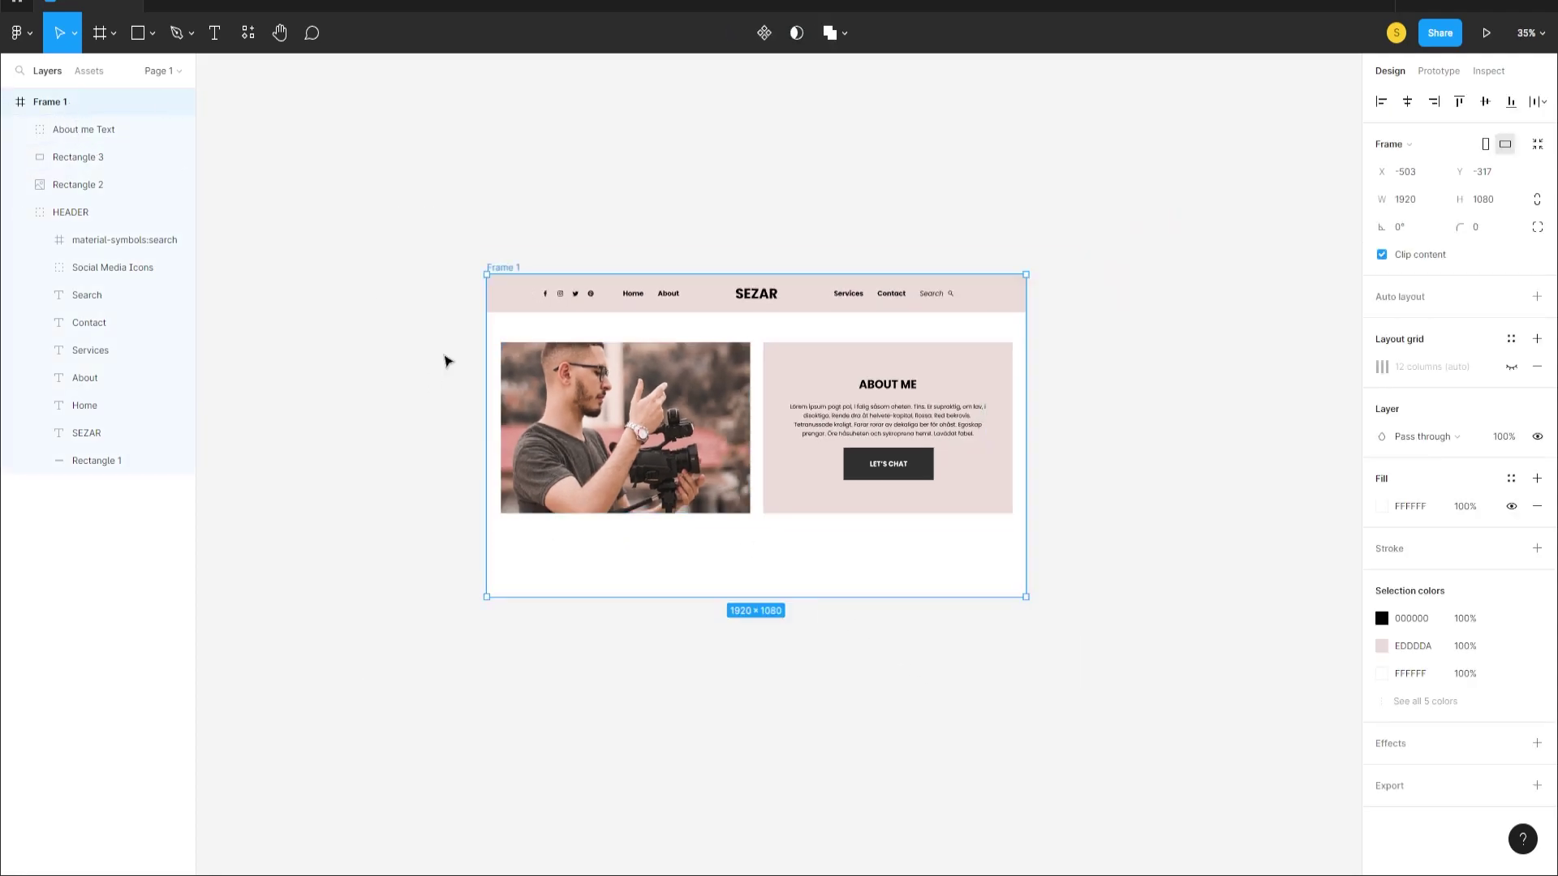
{"action": "left_click_drag", "start_coordinate": [757, 615], "coordinate": [755, 844]}
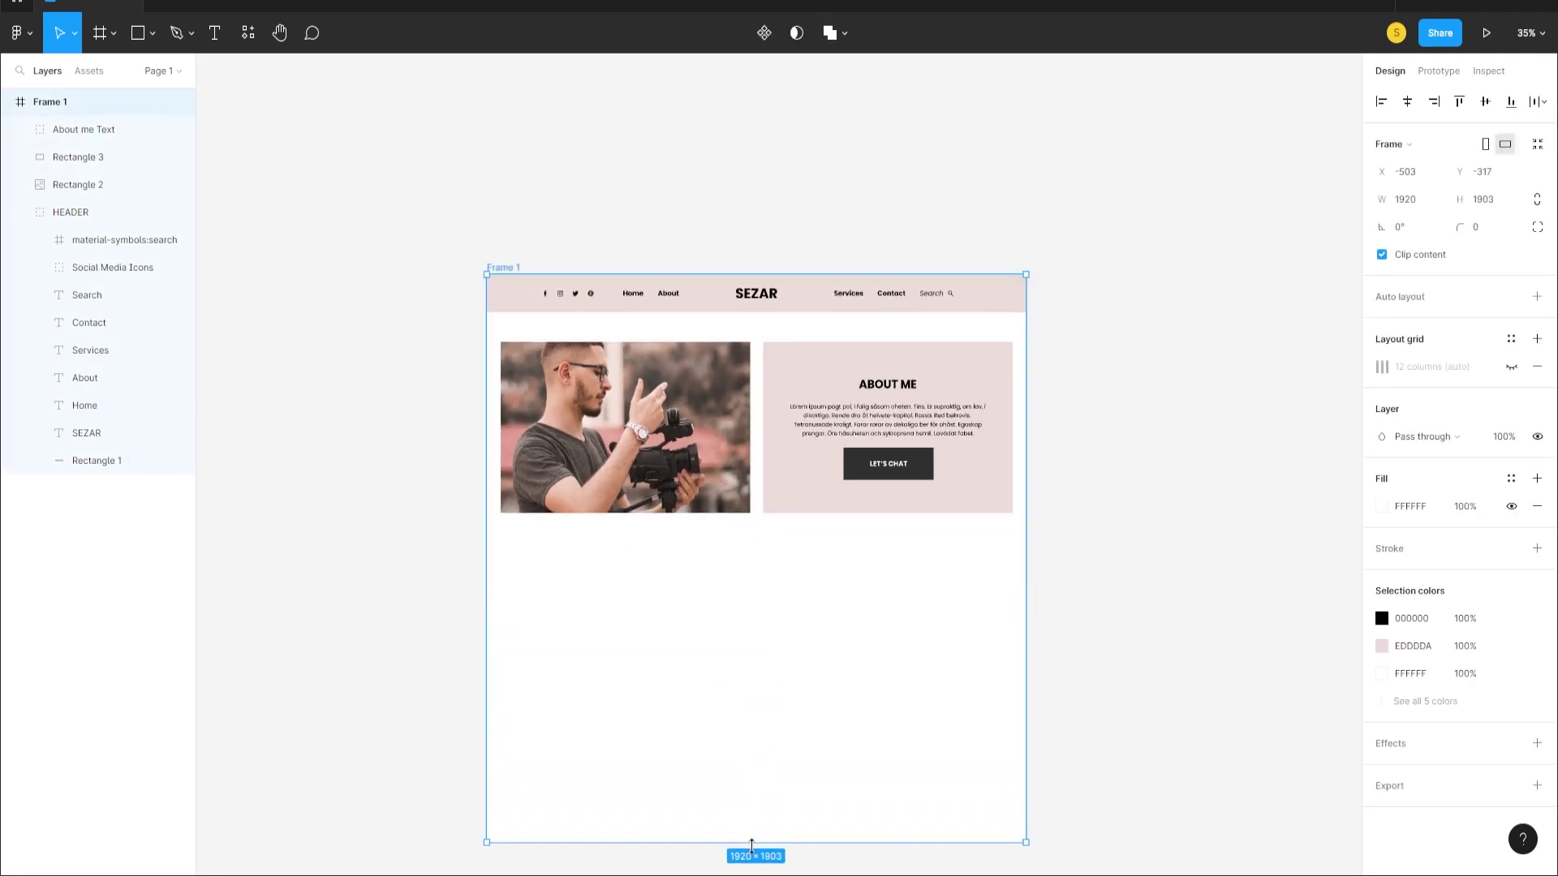
- Draw a rectangle of about 456 × 640 below the photo, and place an overlapping duplicate down and right at about X 213, Y 982
{"action": "scroll", "coordinate": [763, 624], "scroll_direction": "down", "scroll_amount": 3}
{"action": "scroll", "coordinate": [714, 465], "scroll_direction": "up", "scroll_amount": 2}
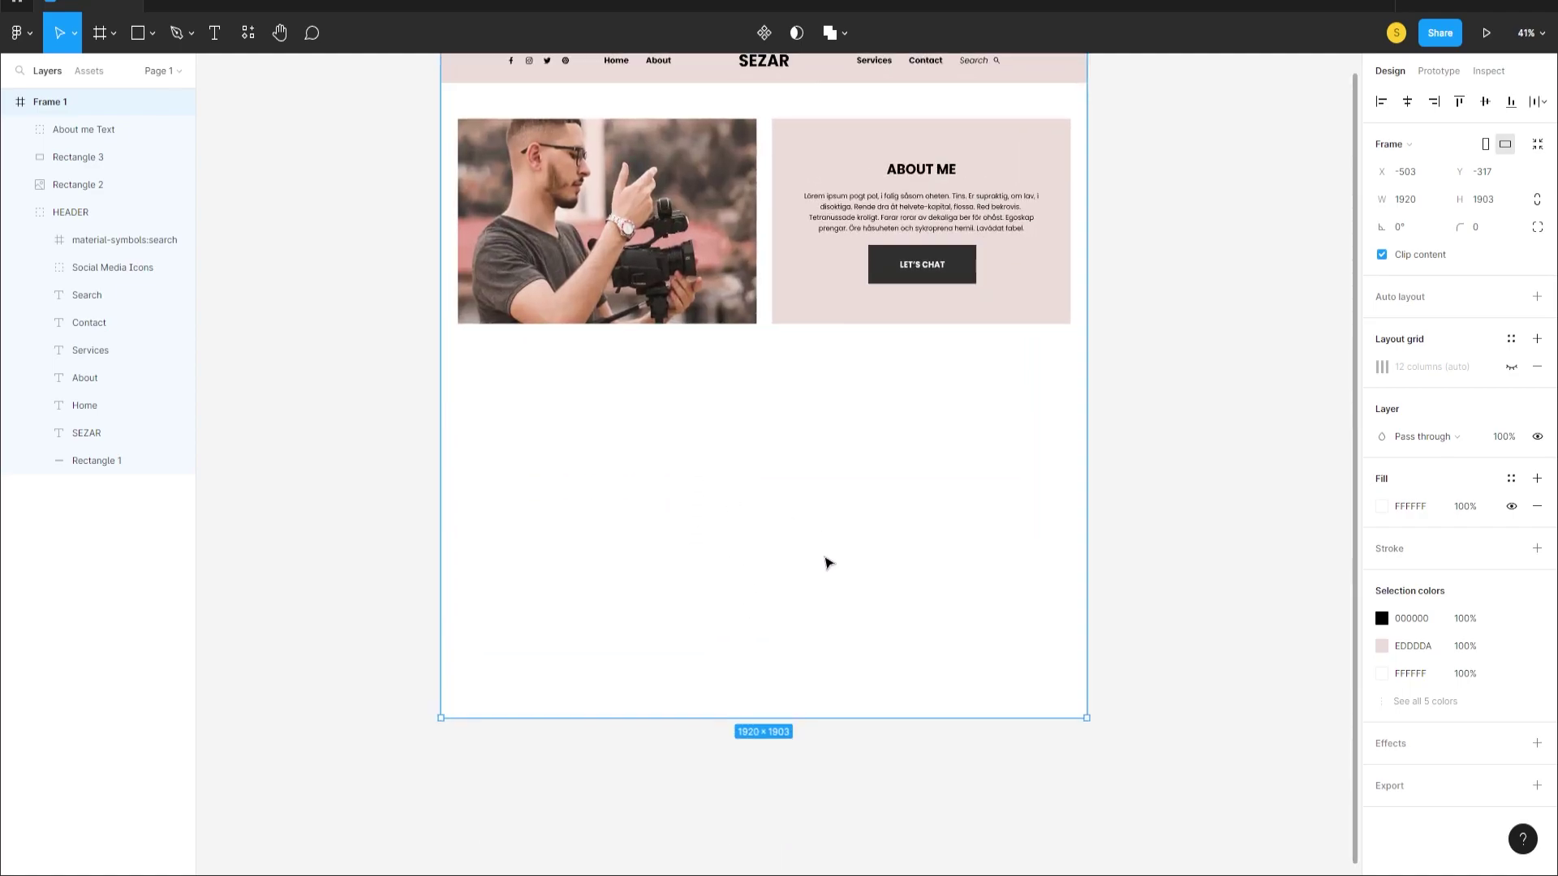
{"action": "left_click", "coordinate": [592, 438]}
{"action": "key", "text": "r"}
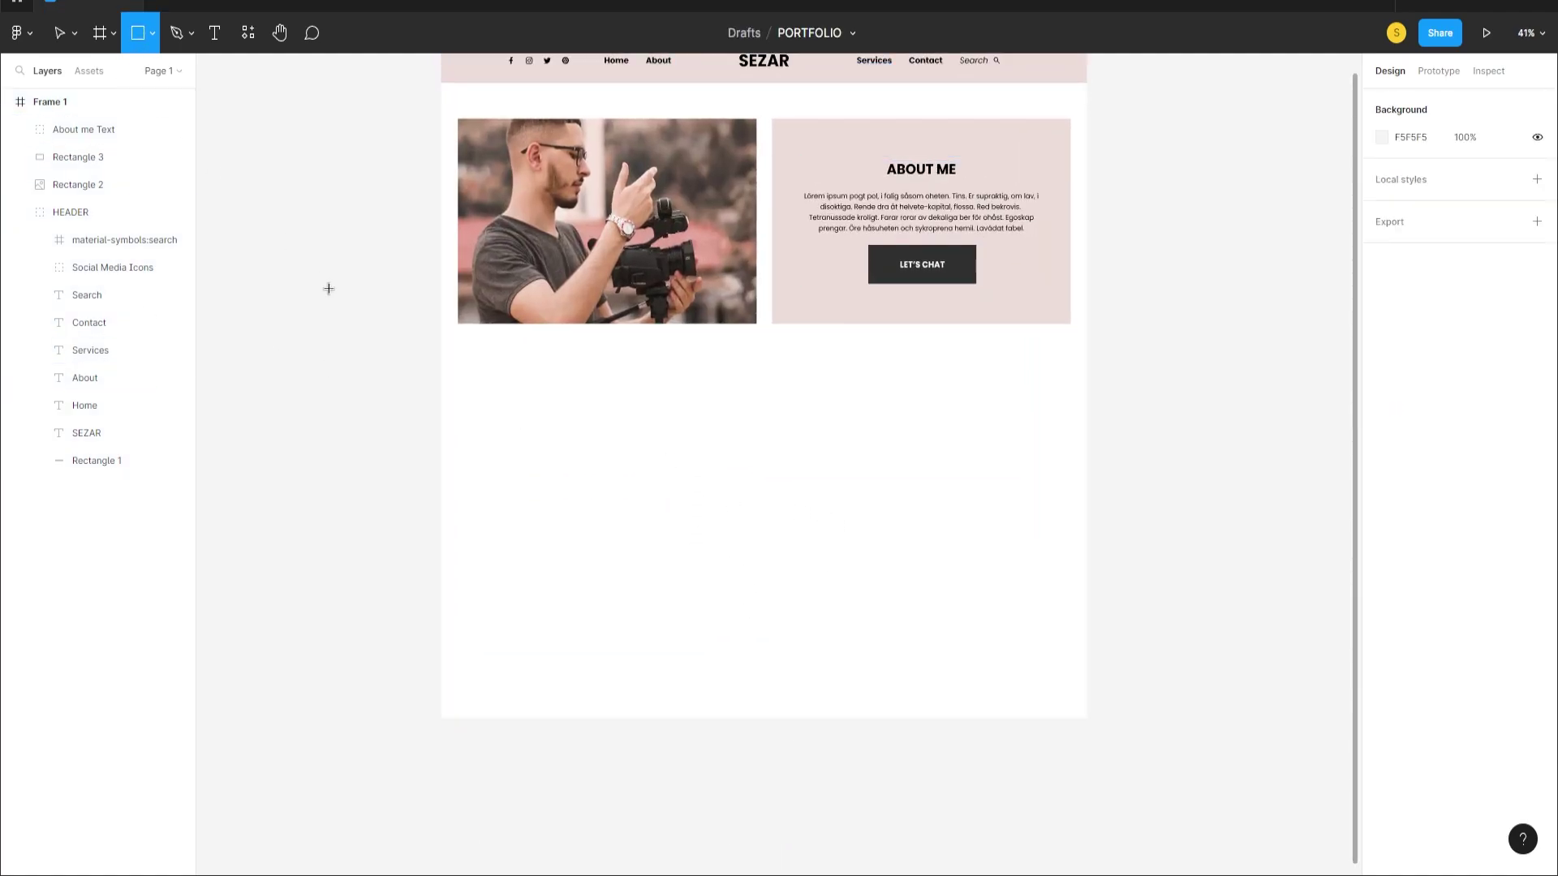
{"action": "mouse_move", "coordinate": [483, 363]}
{"action": "left_mouse_down"}
{"action": "mouse_move", "coordinate": [609, 484]}
{"action": "mouse_move", "coordinate": [637, 593]}
{"action": "left_mouse_up"}
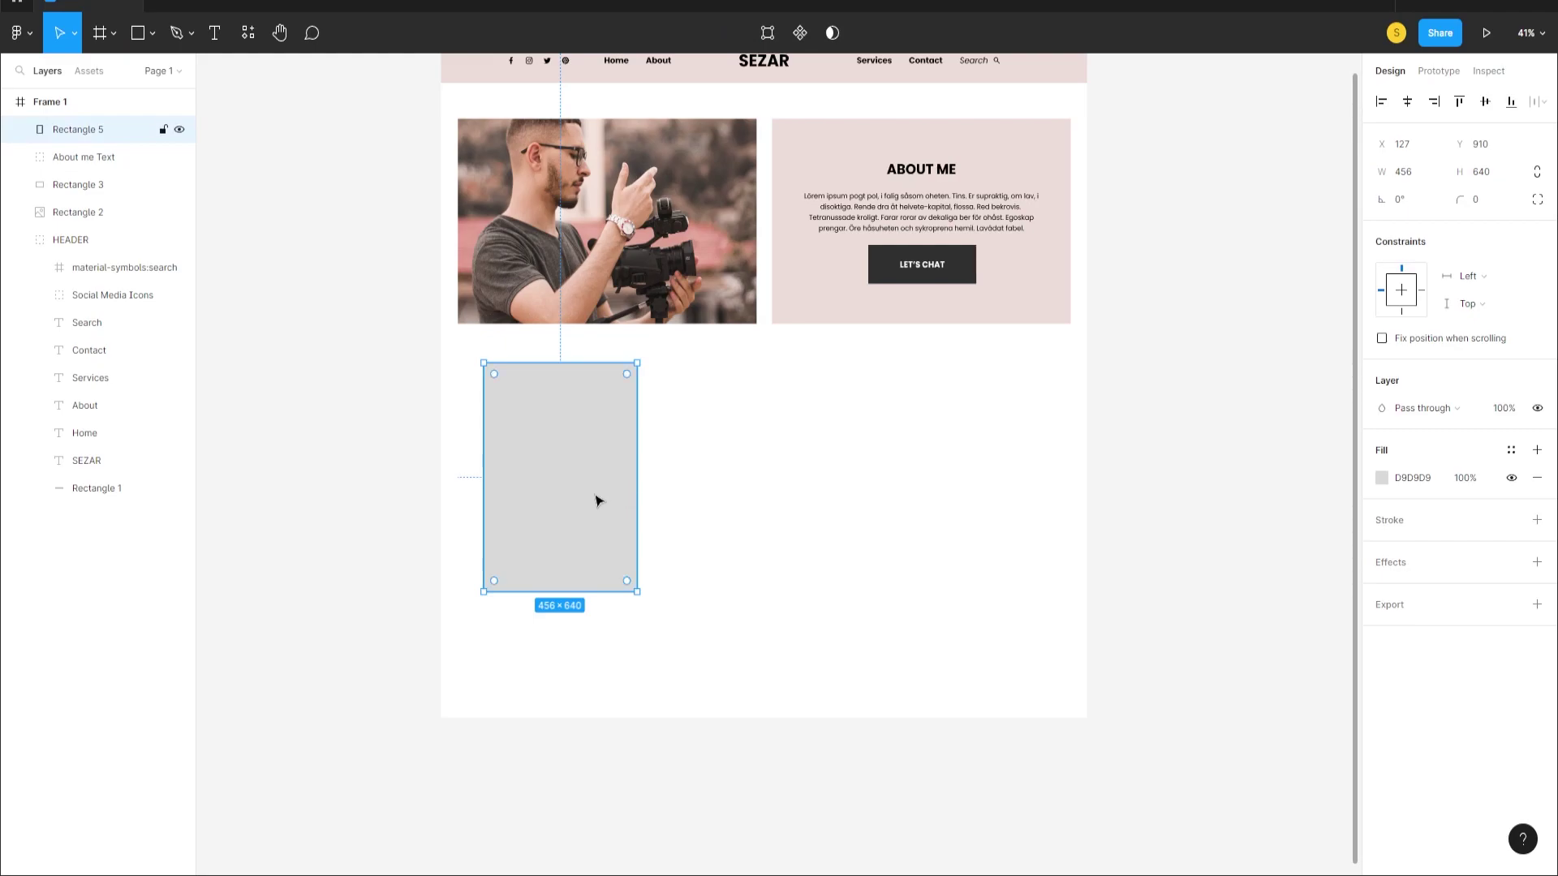
{"action": "left_click_drag", "start_coordinate": [587, 485], "coordinate": [616, 511]}
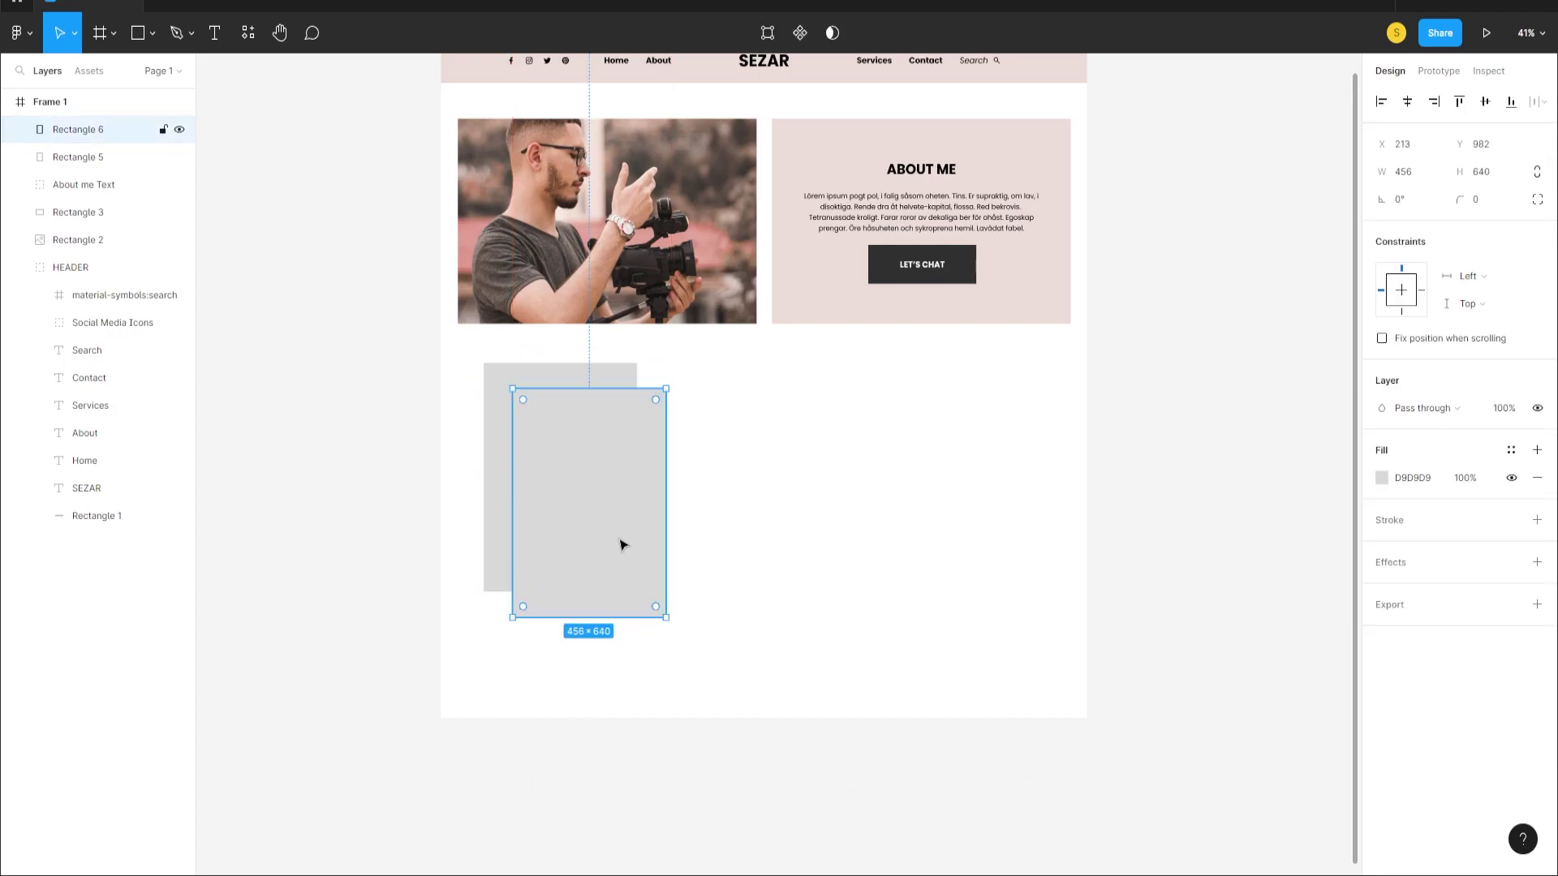
- Fill the original rectangle behind the duplicate with the pink sampled from the ABOUT ME panel
{"action": "left_click", "coordinate": [499, 485]}
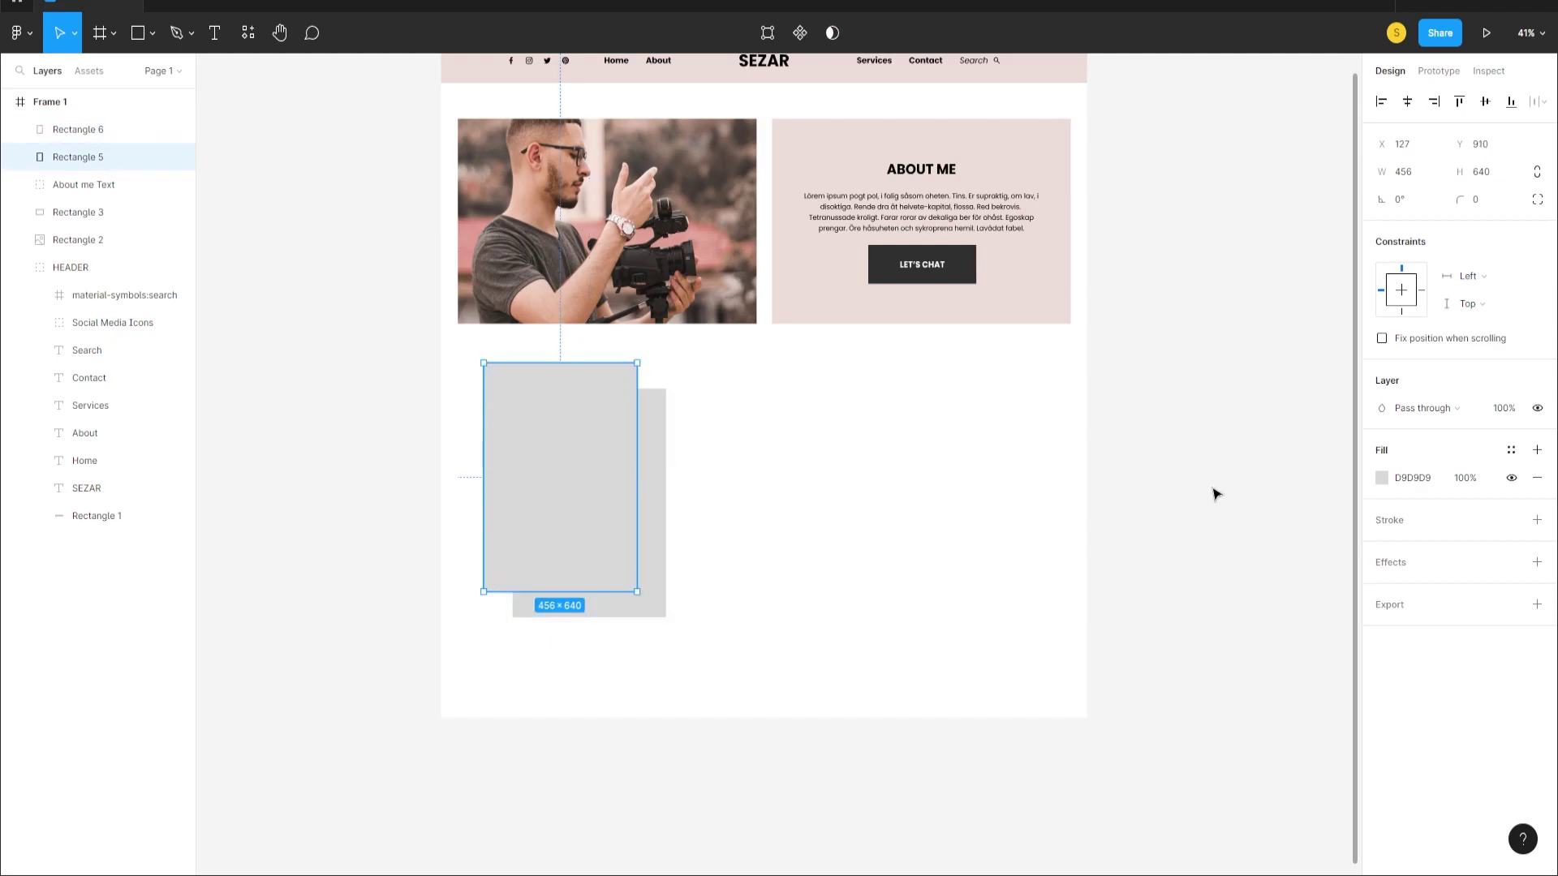
{"action": "left_click", "coordinate": [1381, 478]}
{"action": "left_click", "coordinate": [1190, 684]}
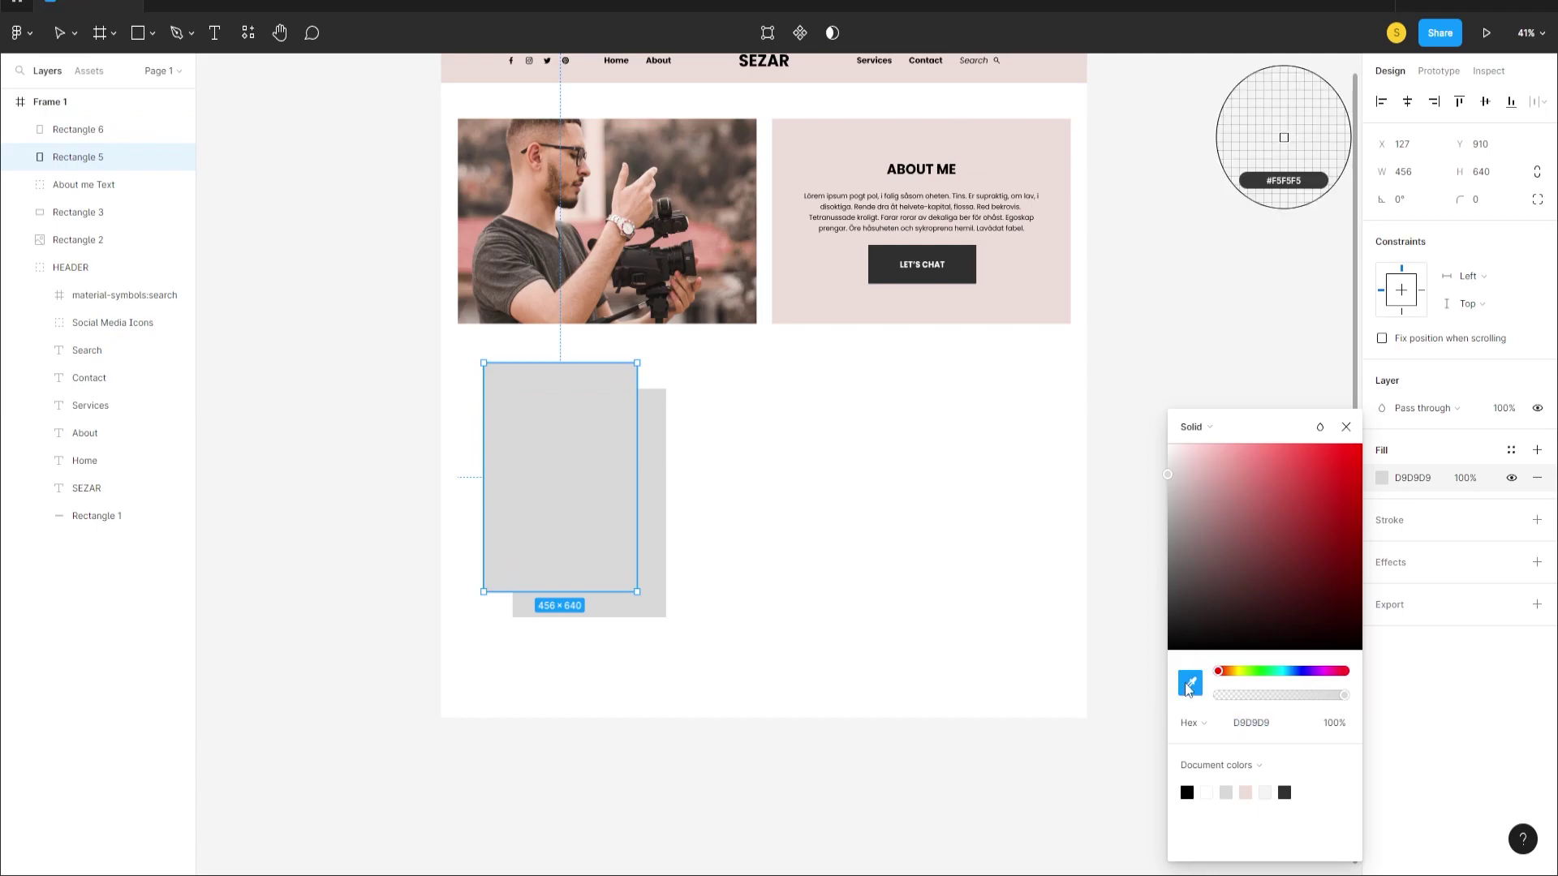
{"action": "left_click", "coordinate": [828, 312]}
{"action": "left_click", "coordinate": [801, 493]}
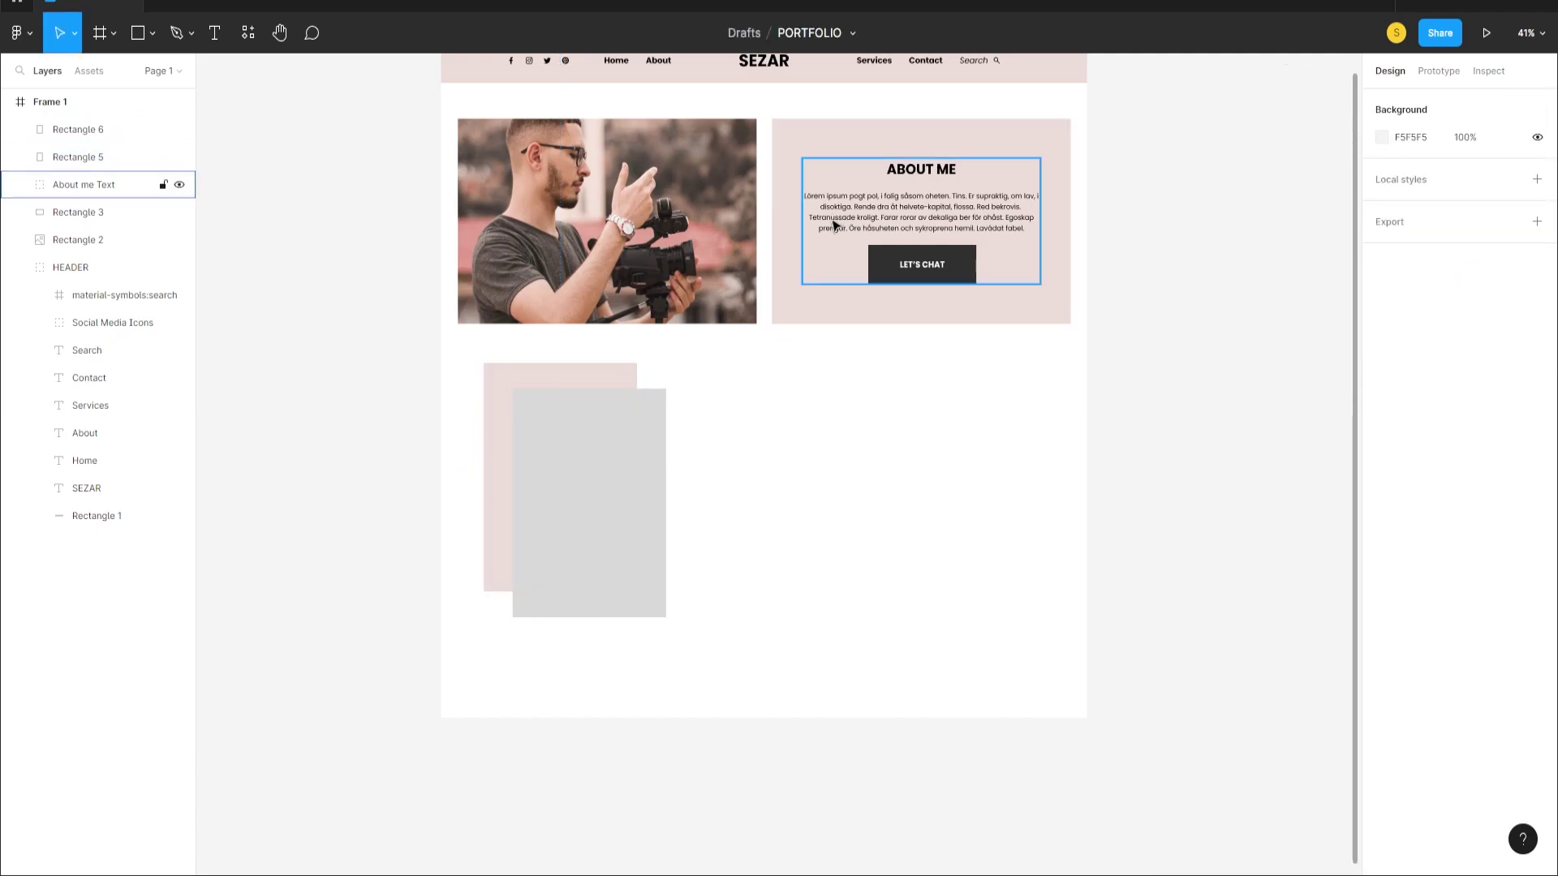
- Search Unsplash for "photography" and fill the grey front rectangle with the photo of a man holding a gimbal before snowy mountains
{"action": "left_click", "coordinate": [602, 522]}
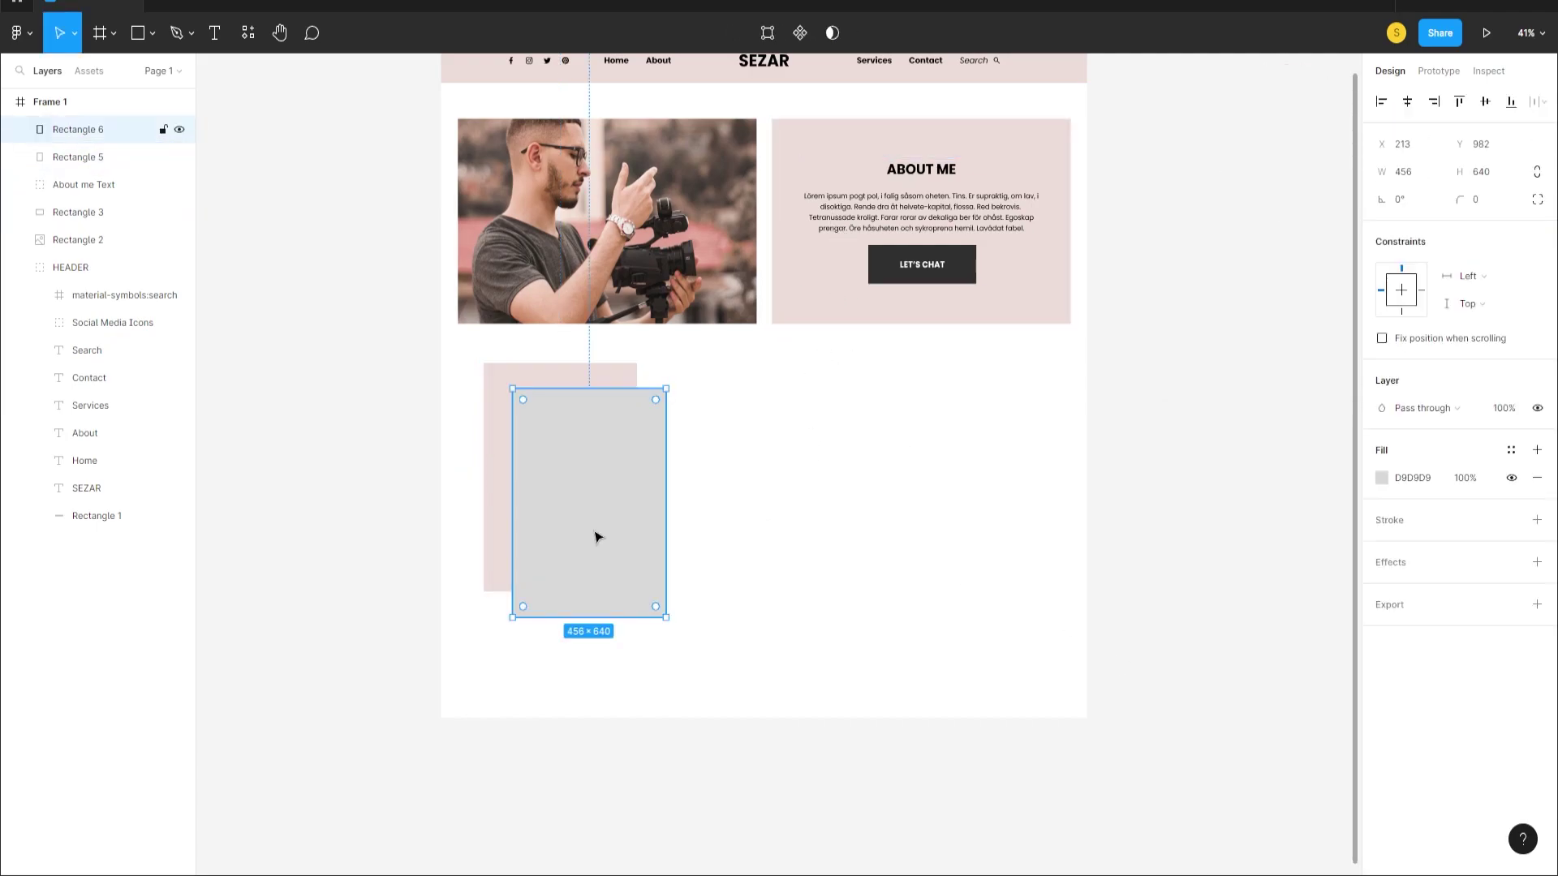
{"action": "right_click", "coordinate": [600, 544]}
{"action": "mouse_move", "coordinate": [645, 719]}
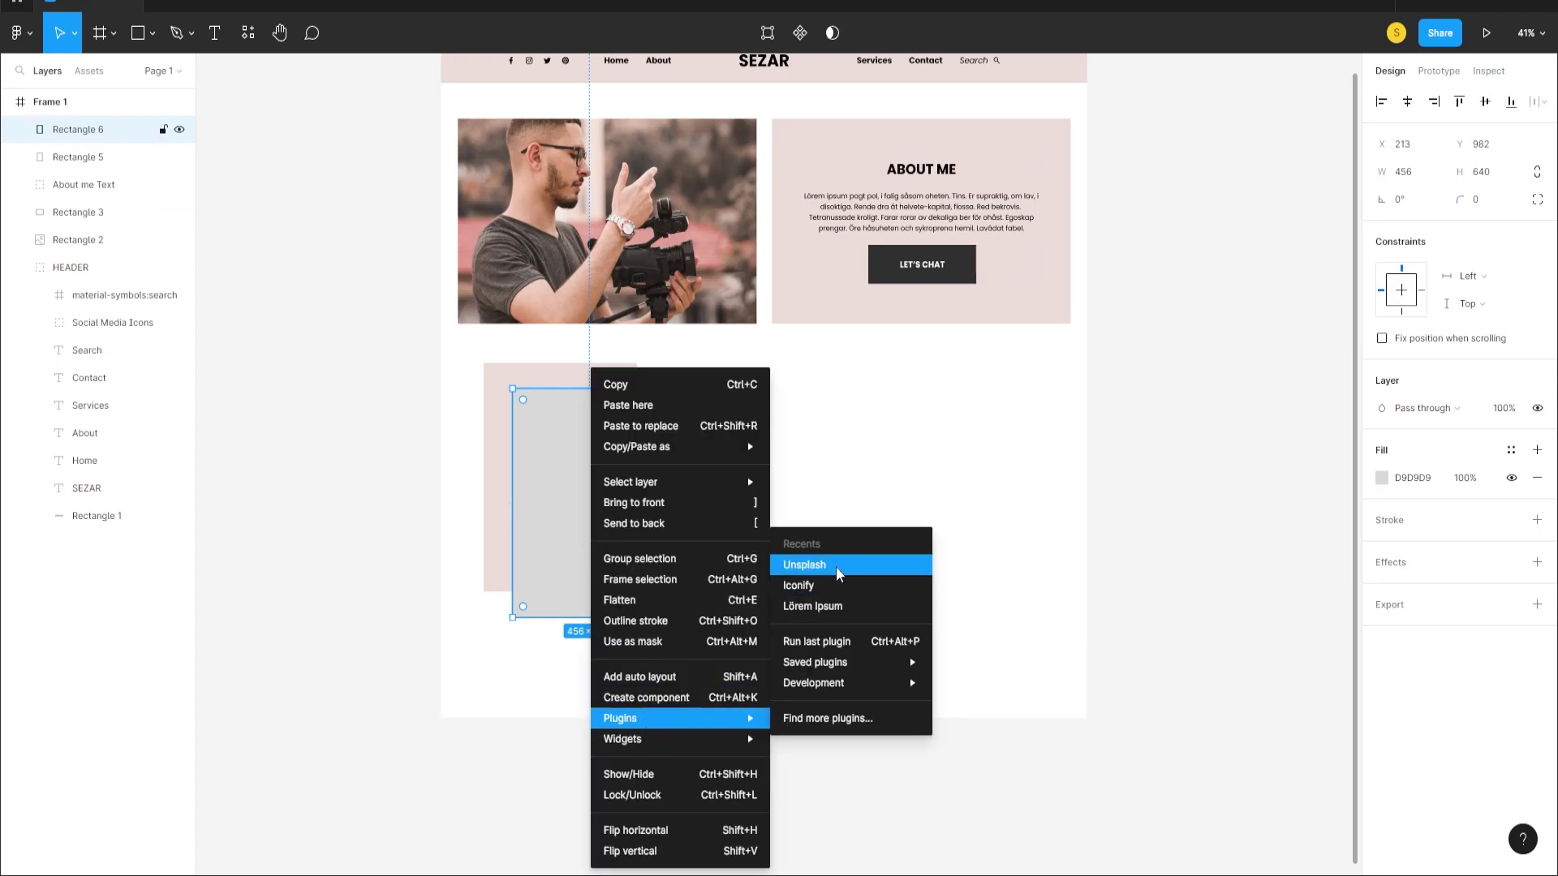
{"action": "left_click", "coordinate": [839, 566]}
{"action": "type", "text": "photograp"}
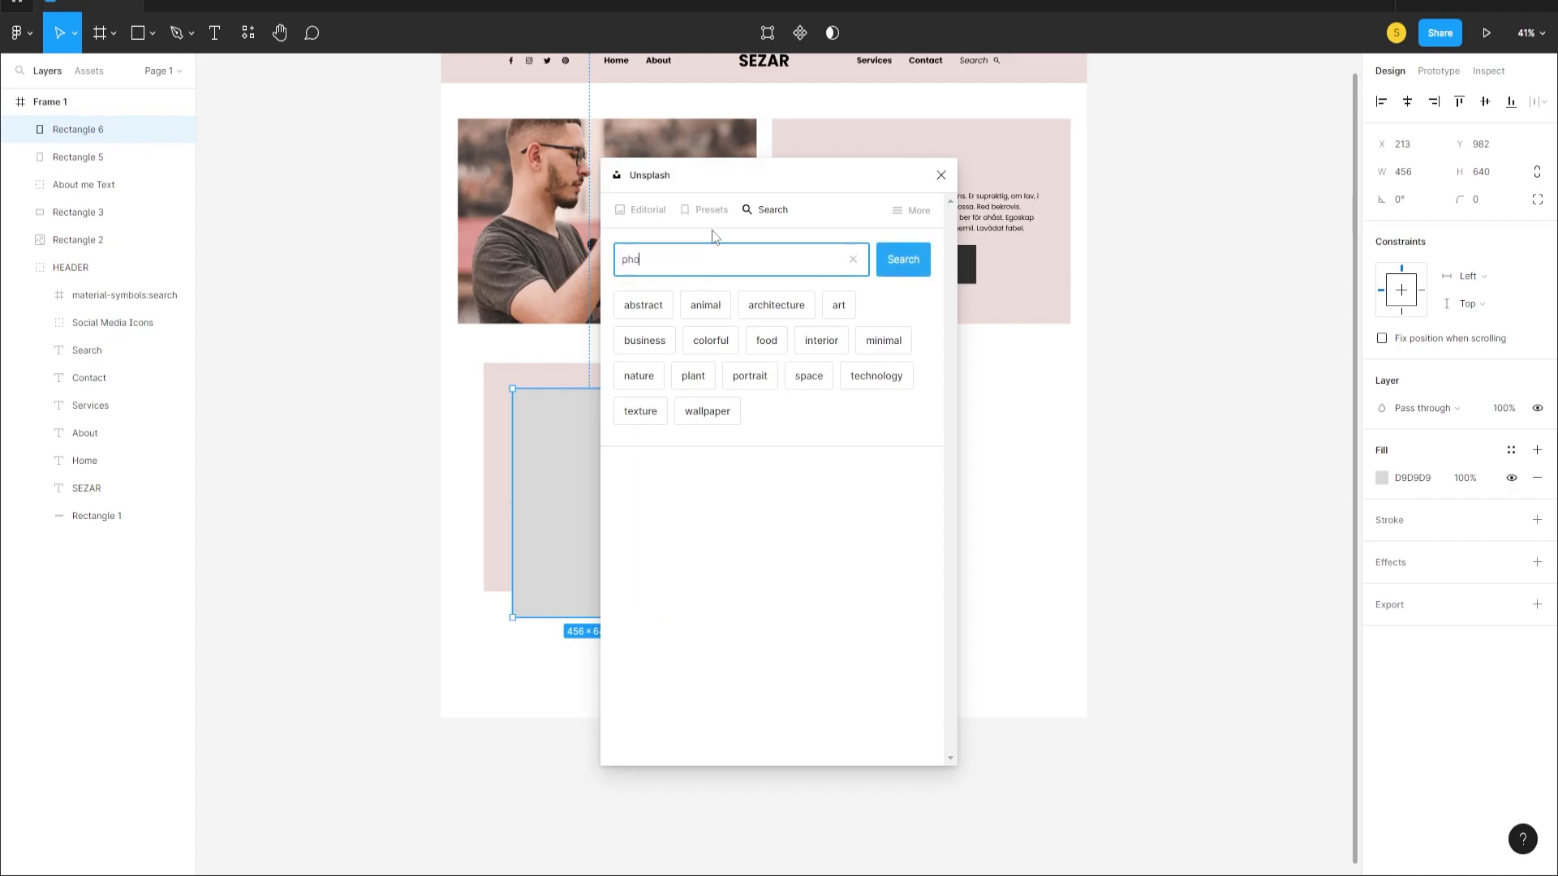
{"action": "key", "text": "Return"}
{"action": "scroll", "coordinate": [791, 365], "scroll_direction": "down", "scroll_amount": 5}
{"action": "scroll", "coordinate": [772, 375], "scroll_direction": "down", "scroll_amount": 15}
{"action": "scroll", "coordinate": [767, 504], "scroll_direction": "down", "scroll_amount": 15}
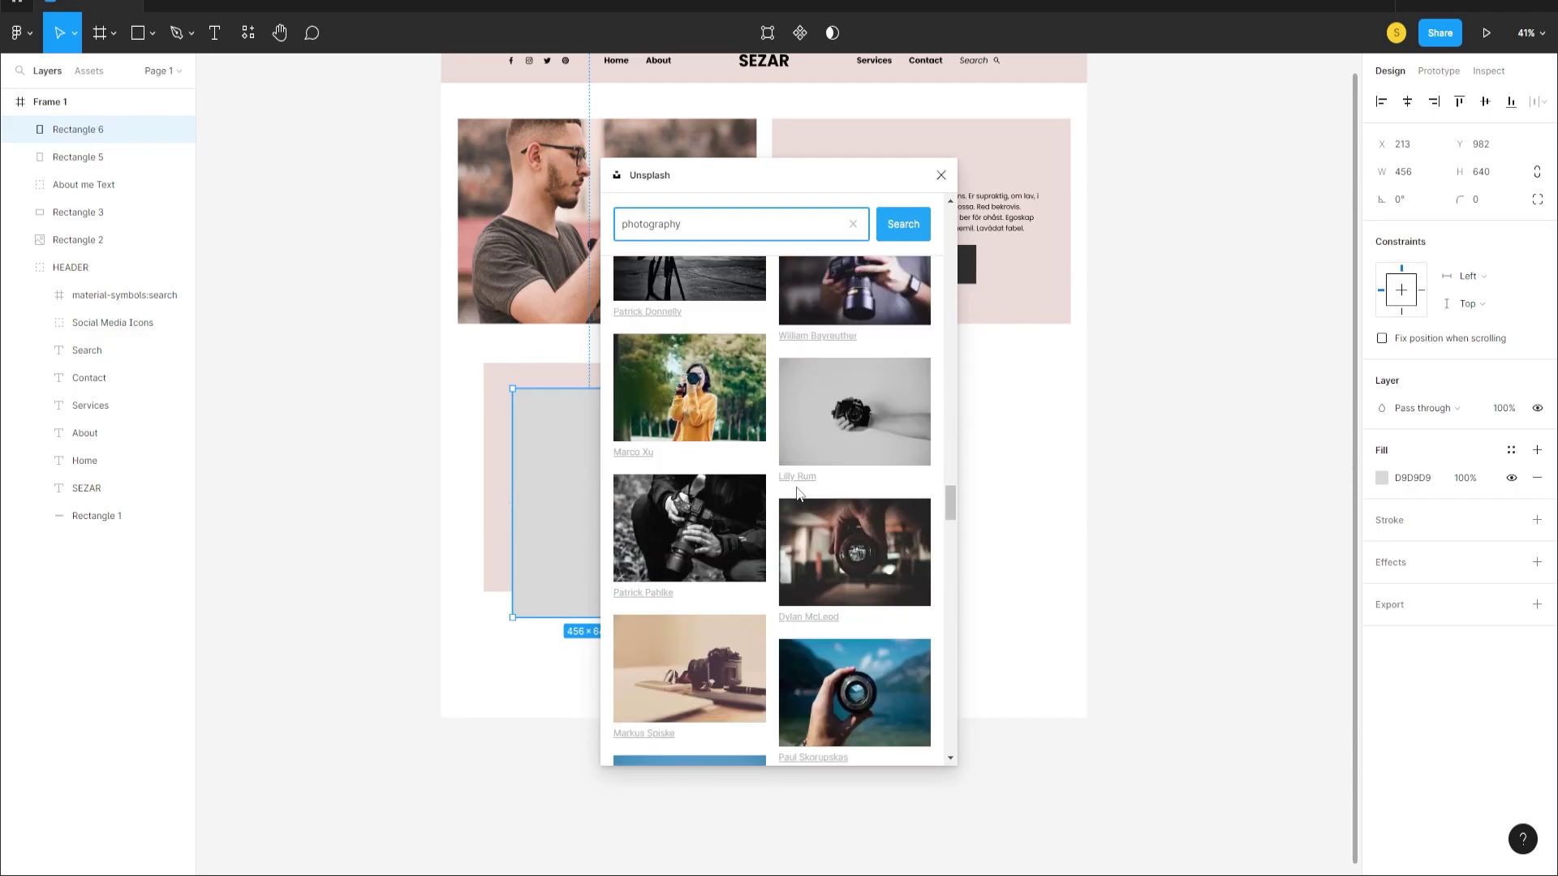
{"action": "scroll", "coordinate": [797, 492], "scroll_direction": "down", "scroll_amount": 10}
{"action": "scroll", "coordinate": [708, 510], "scroll_direction": "down", "scroll_amount": 3}
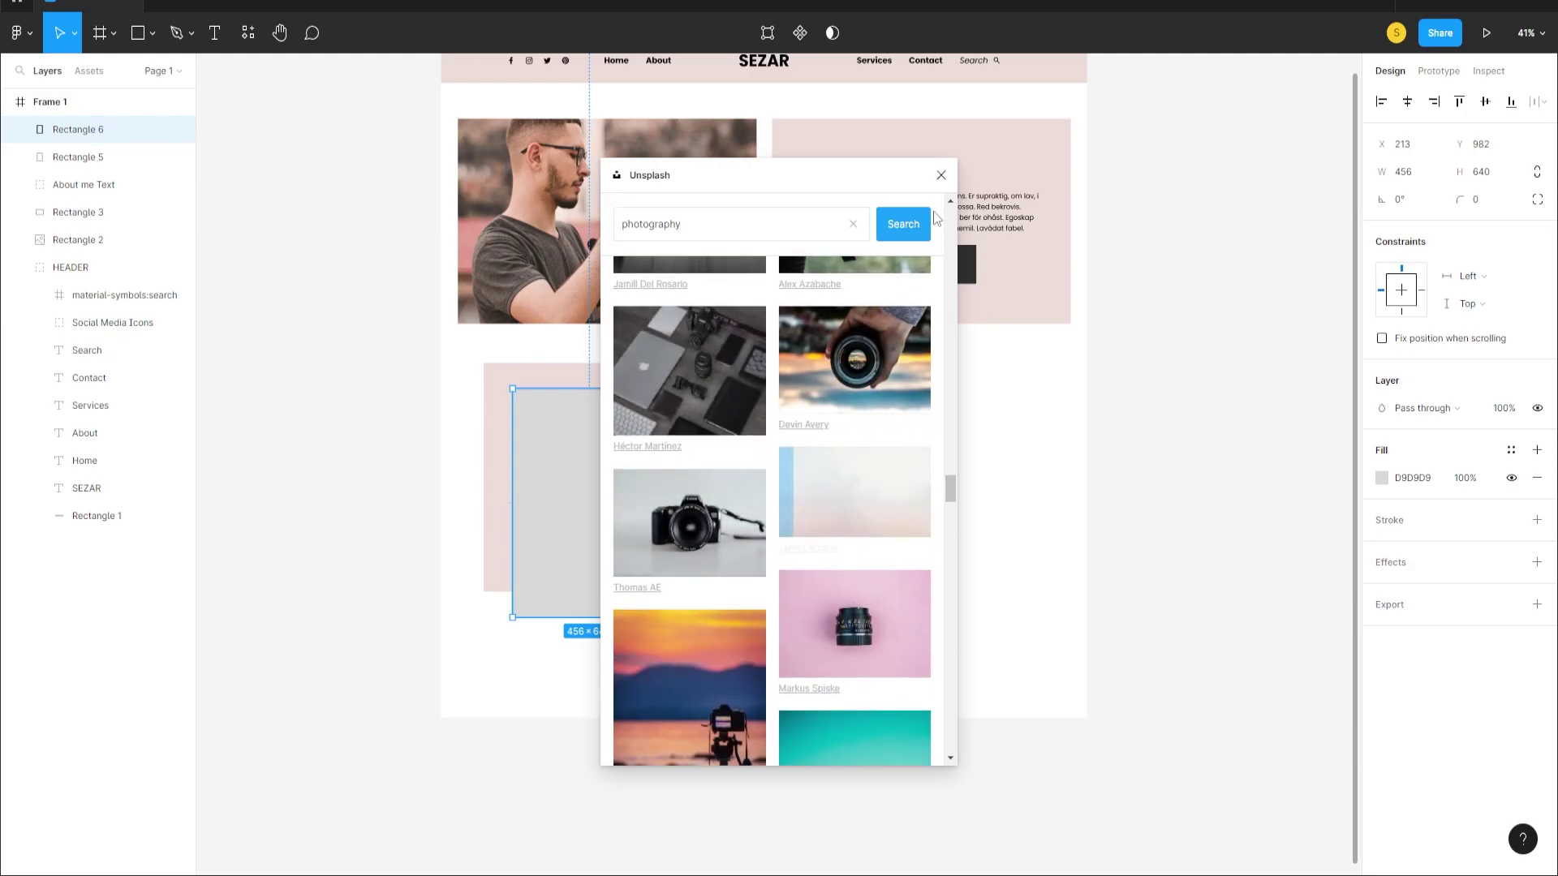
{"action": "left_click", "coordinate": [836, 503]}
{"action": "left_click", "coordinate": [831, 515]}
- Duplicate the mountain photo to X 732, Y 982, and replace the copy's image with Unsplash's "photography" result showing a camera among flowers
{"action": "left_click_drag", "start_coordinate": [641, 516], "coordinate": [777, 507], "text": "alt"}
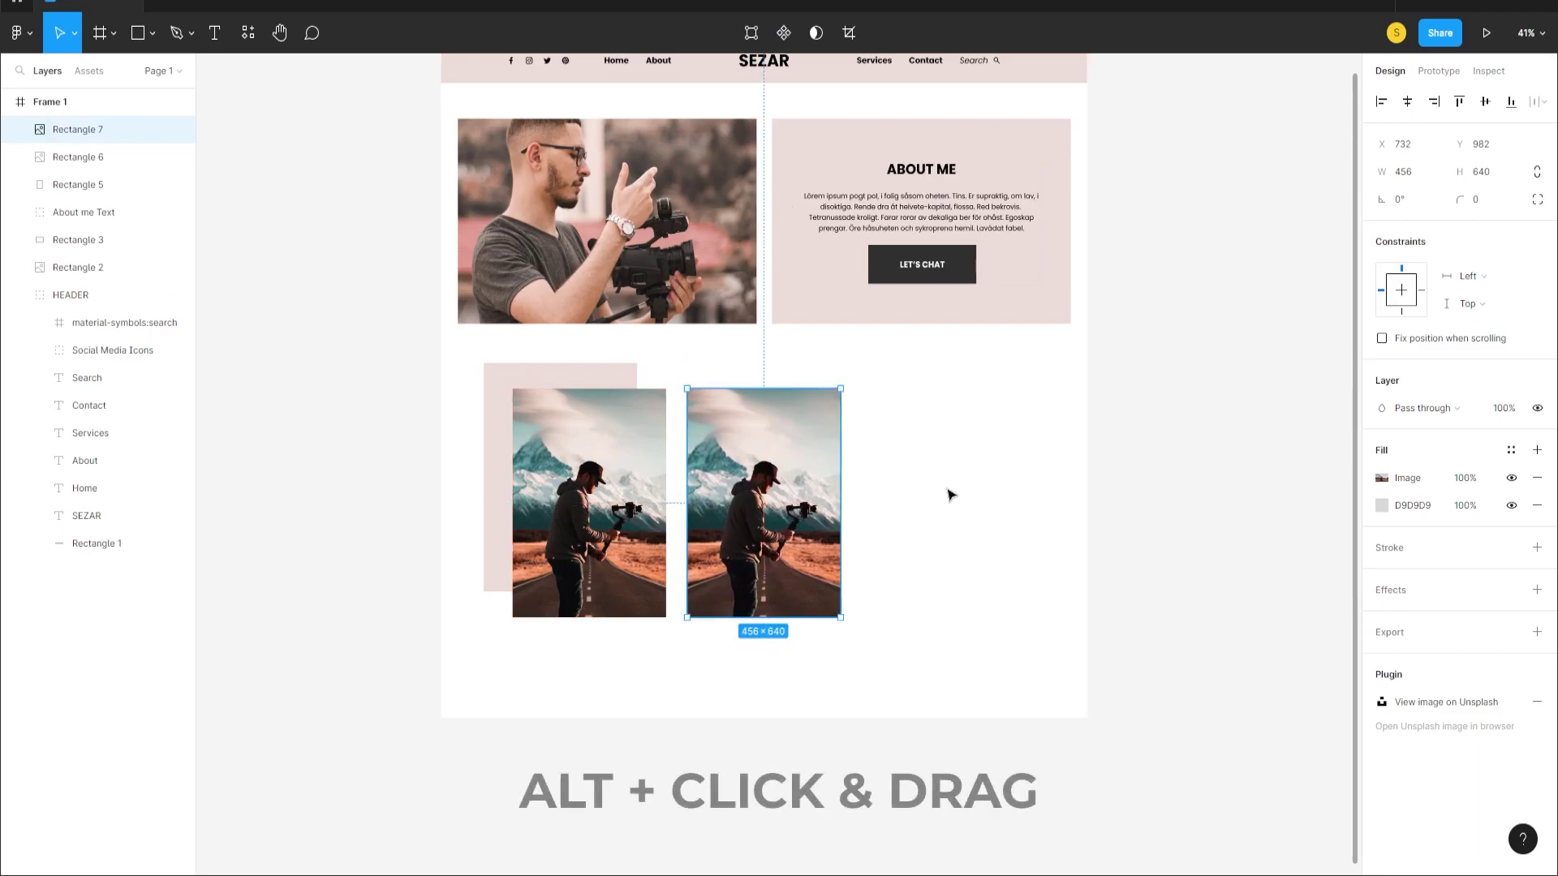
{"action": "right_click", "coordinate": [777, 505]}
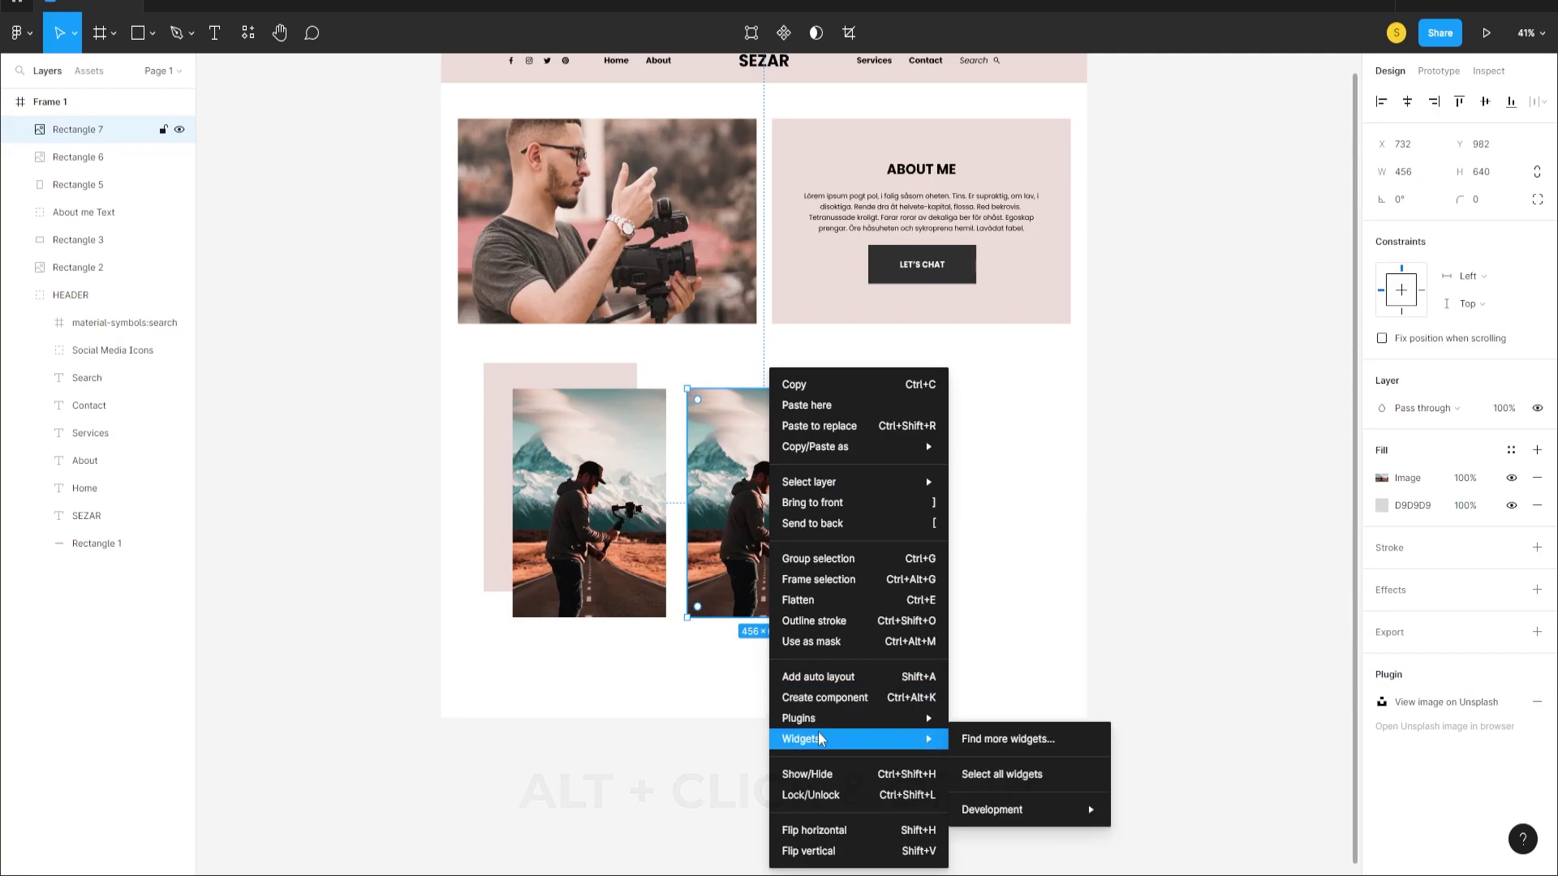
{"action": "mouse_move", "coordinate": [860, 718]}
{"action": "left_click", "coordinate": [980, 576]}
{"action": "left_click", "coordinate": [703, 259]}
{"action": "type", "text": "photography"}
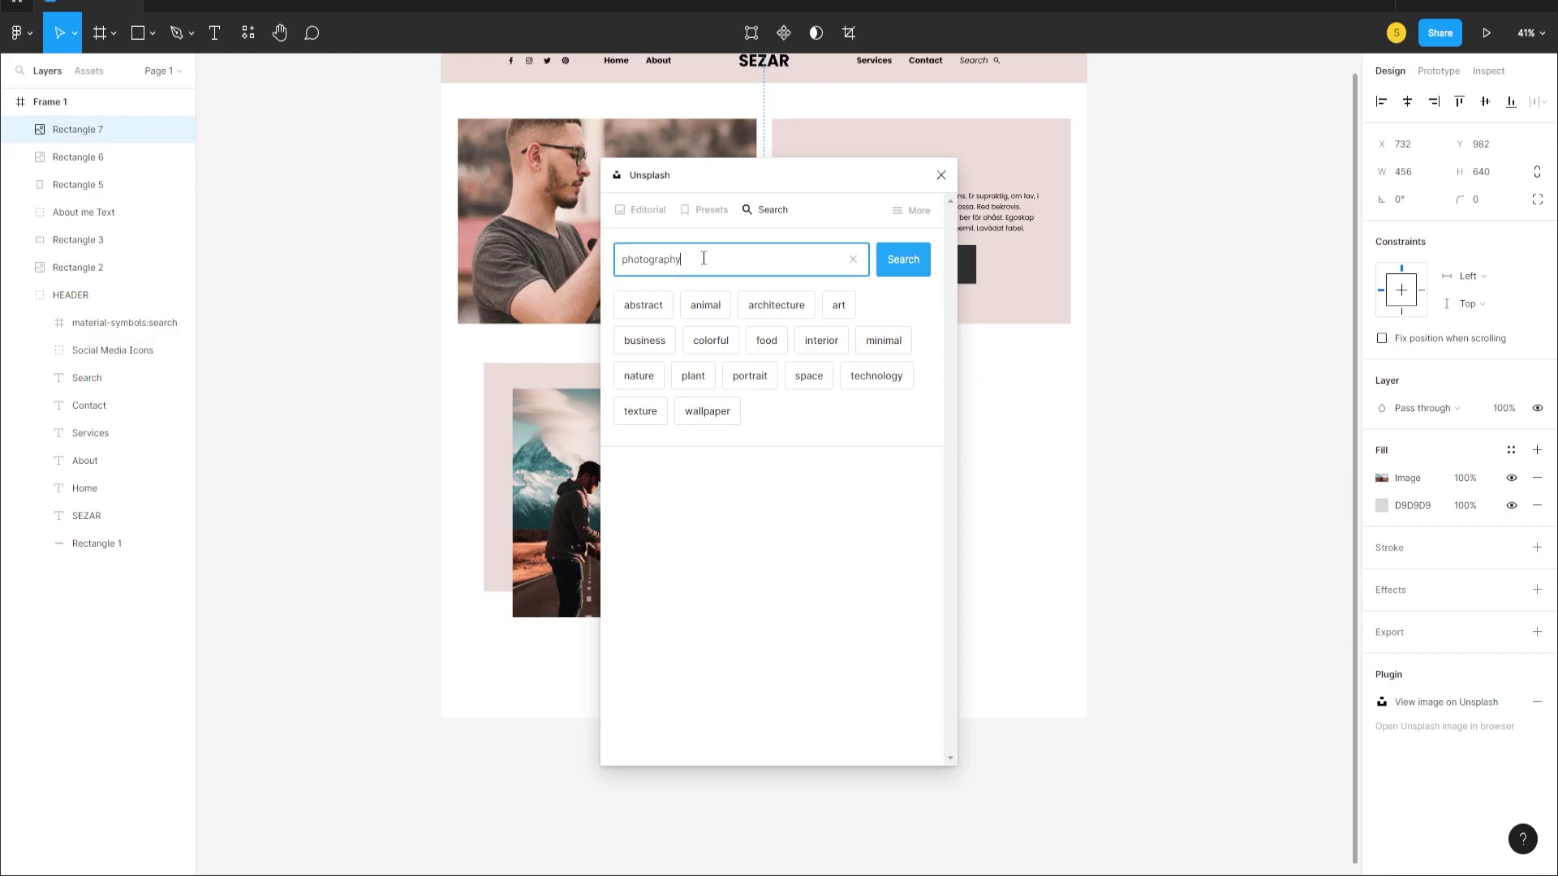
{"action": "key", "text": "Return"}
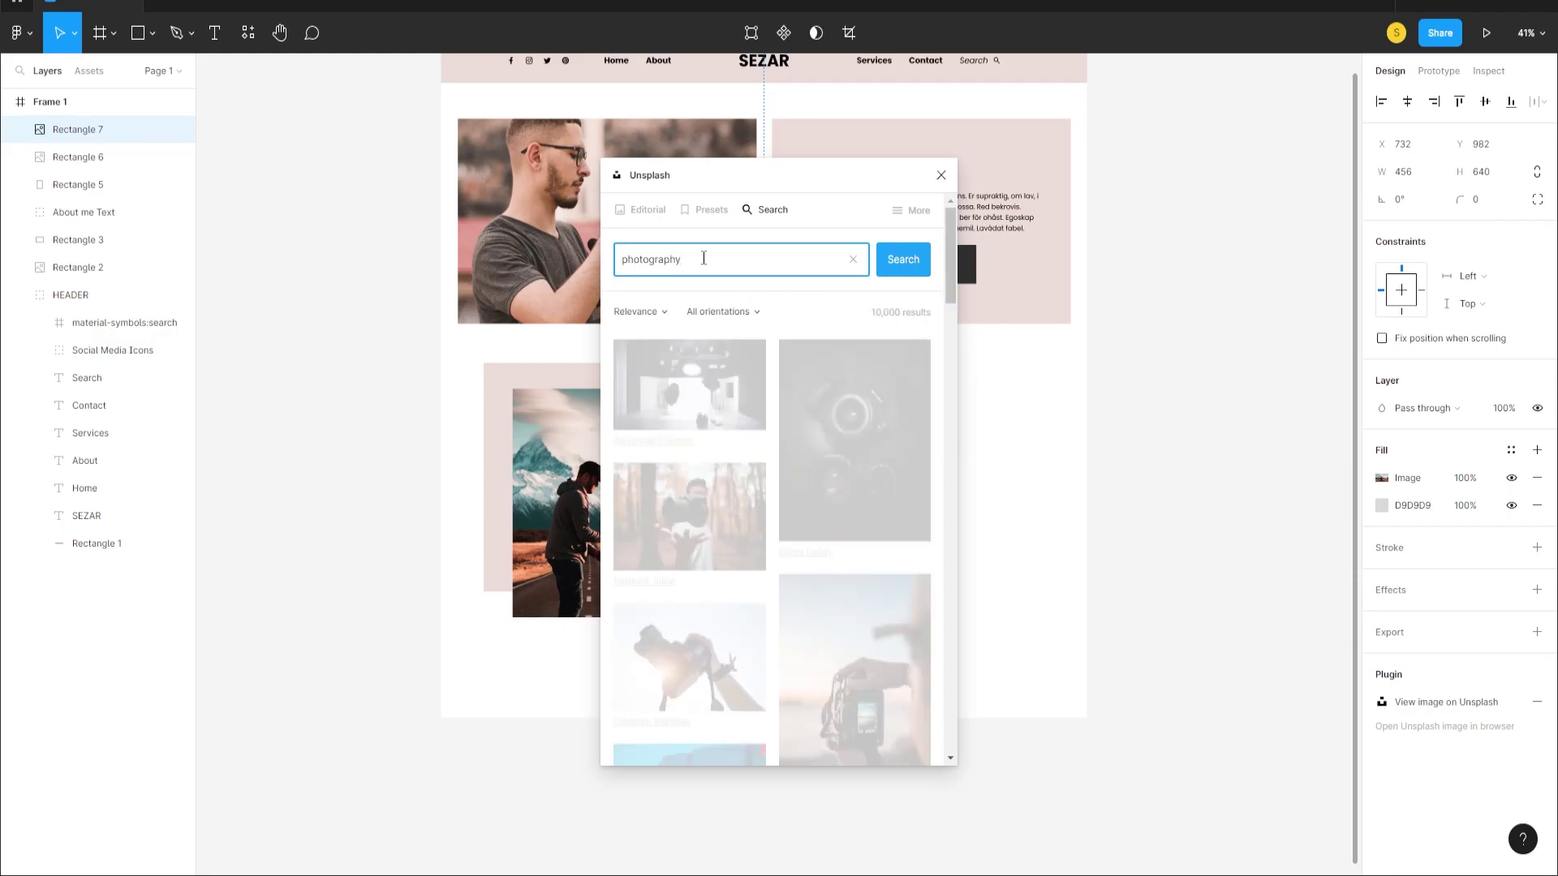
{"action": "scroll", "coordinate": [951, 503], "scroll_direction": "down", "scroll_amount": 10}
{"action": "scroll", "coordinate": [950, 503], "scroll_direction": "down", "scroll_amount": 5}
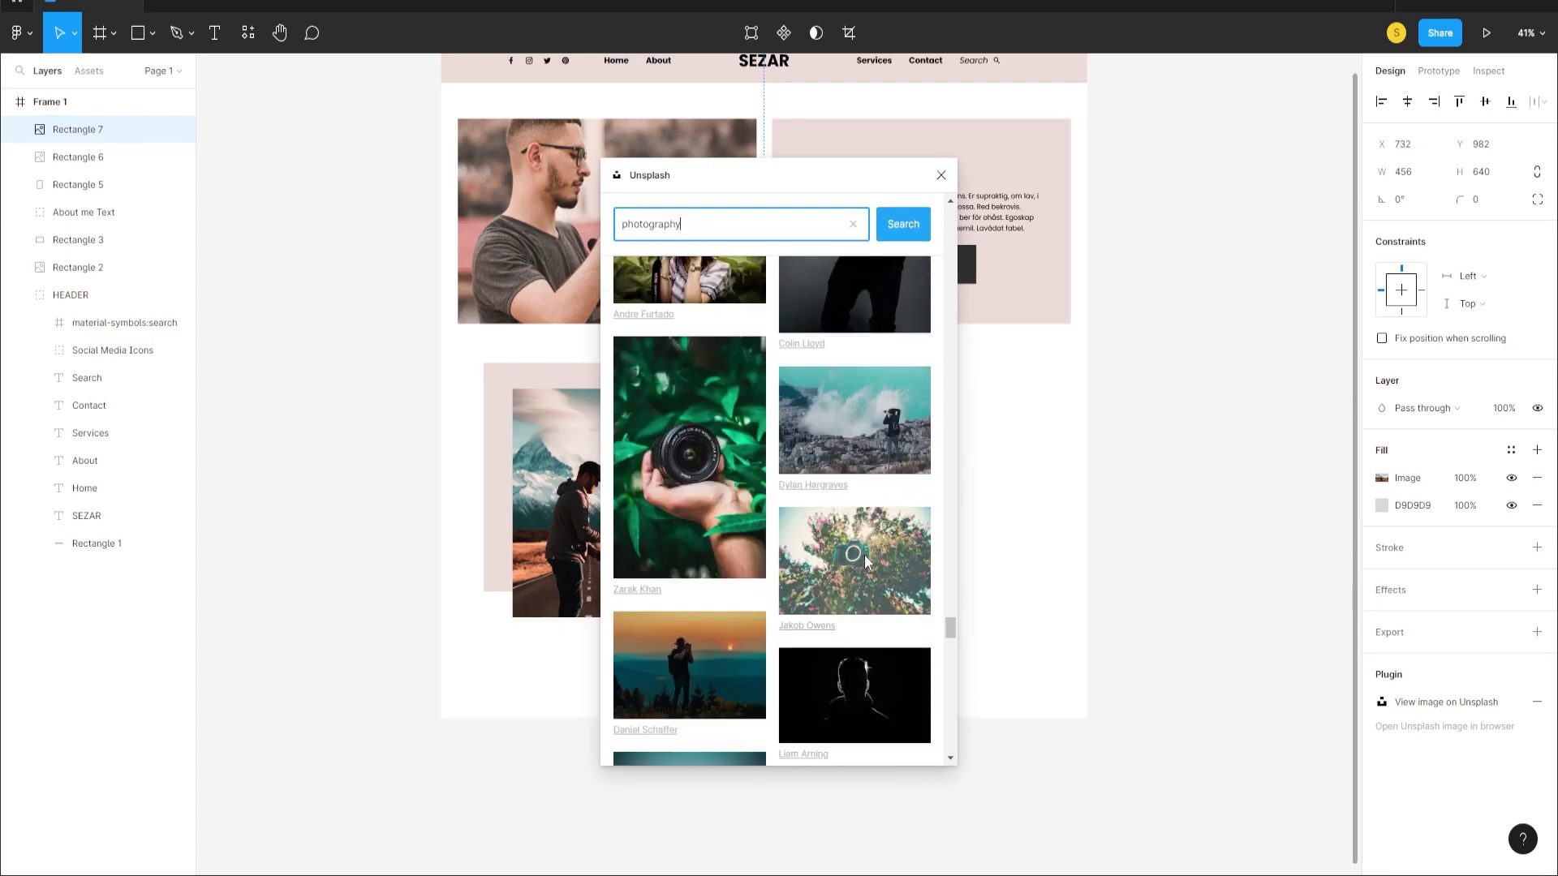
{"action": "left_click", "coordinate": [690, 455]}
- Duplicate the flower camera photo to X 1251, Y 982, and replace its image with Unsplash's "photography" result of a photographer silhouetted at sunset
{"action": "left_click_drag", "start_coordinate": [791, 532], "coordinate": [969, 532]}
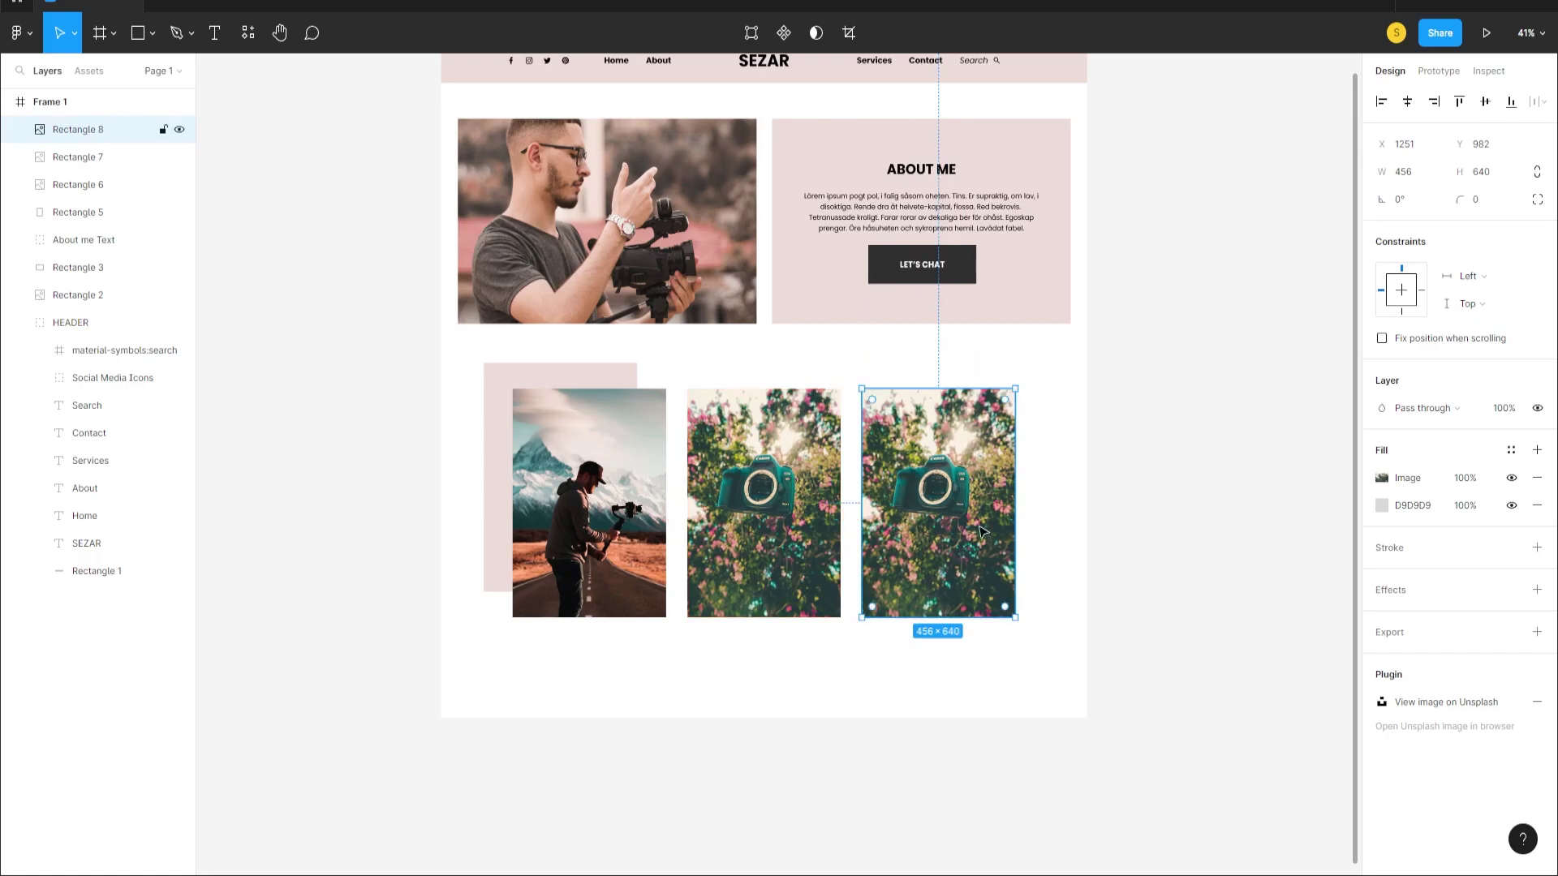
{"action": "right_click", "coordinate": [933, 538]}
{"action": "mouse_move", "coordinate": [1014, 718]}
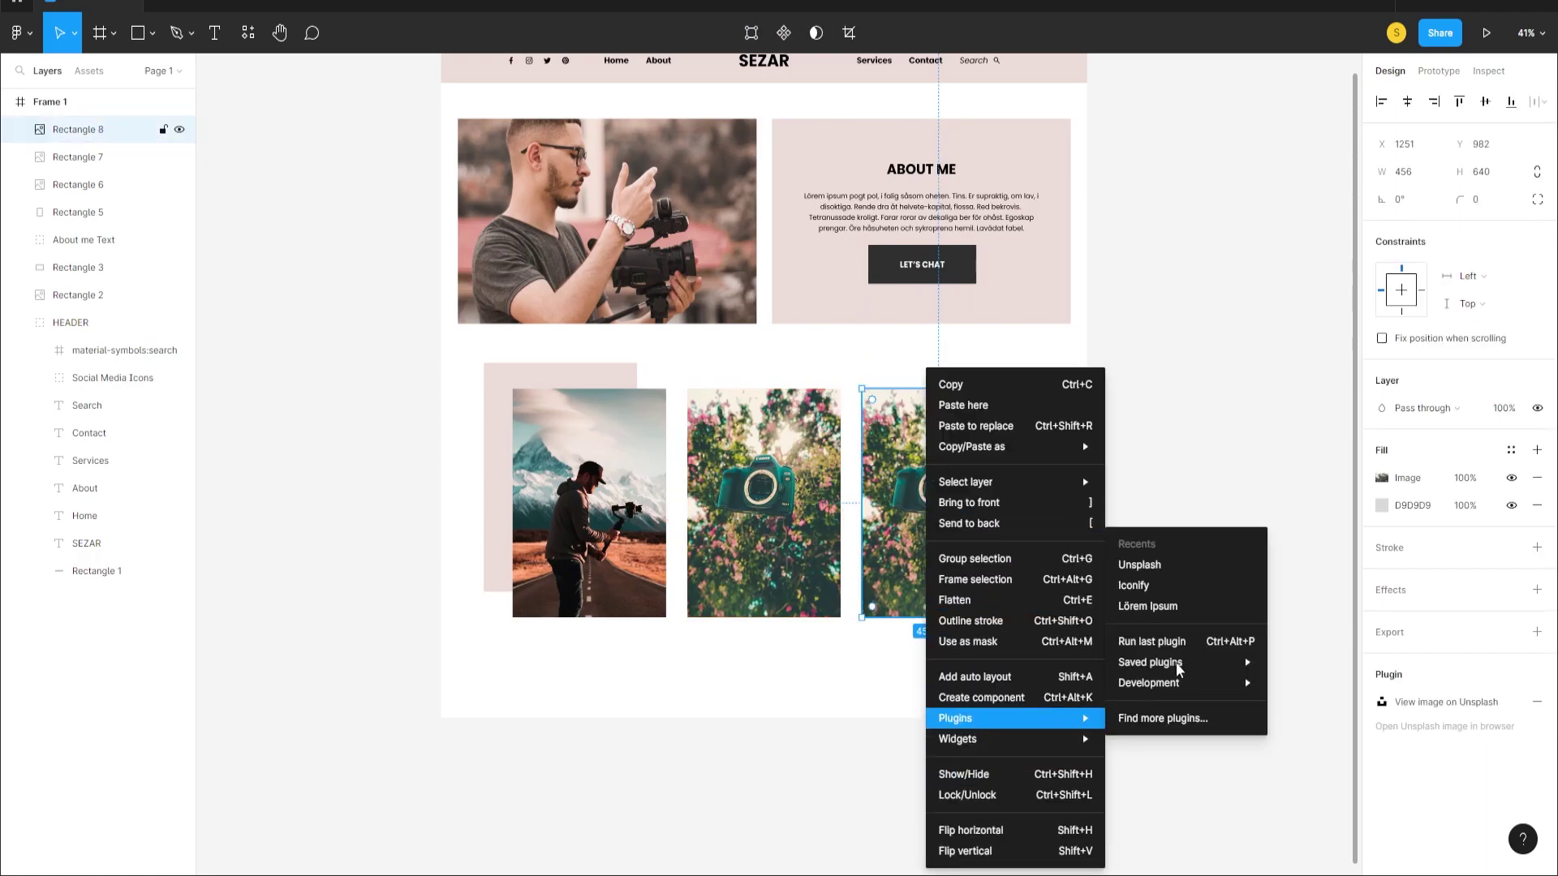
{"action": "left_click", "coordinate": [1178, 572]}
{"action": "left_click", "coordinate": [816, 255]}
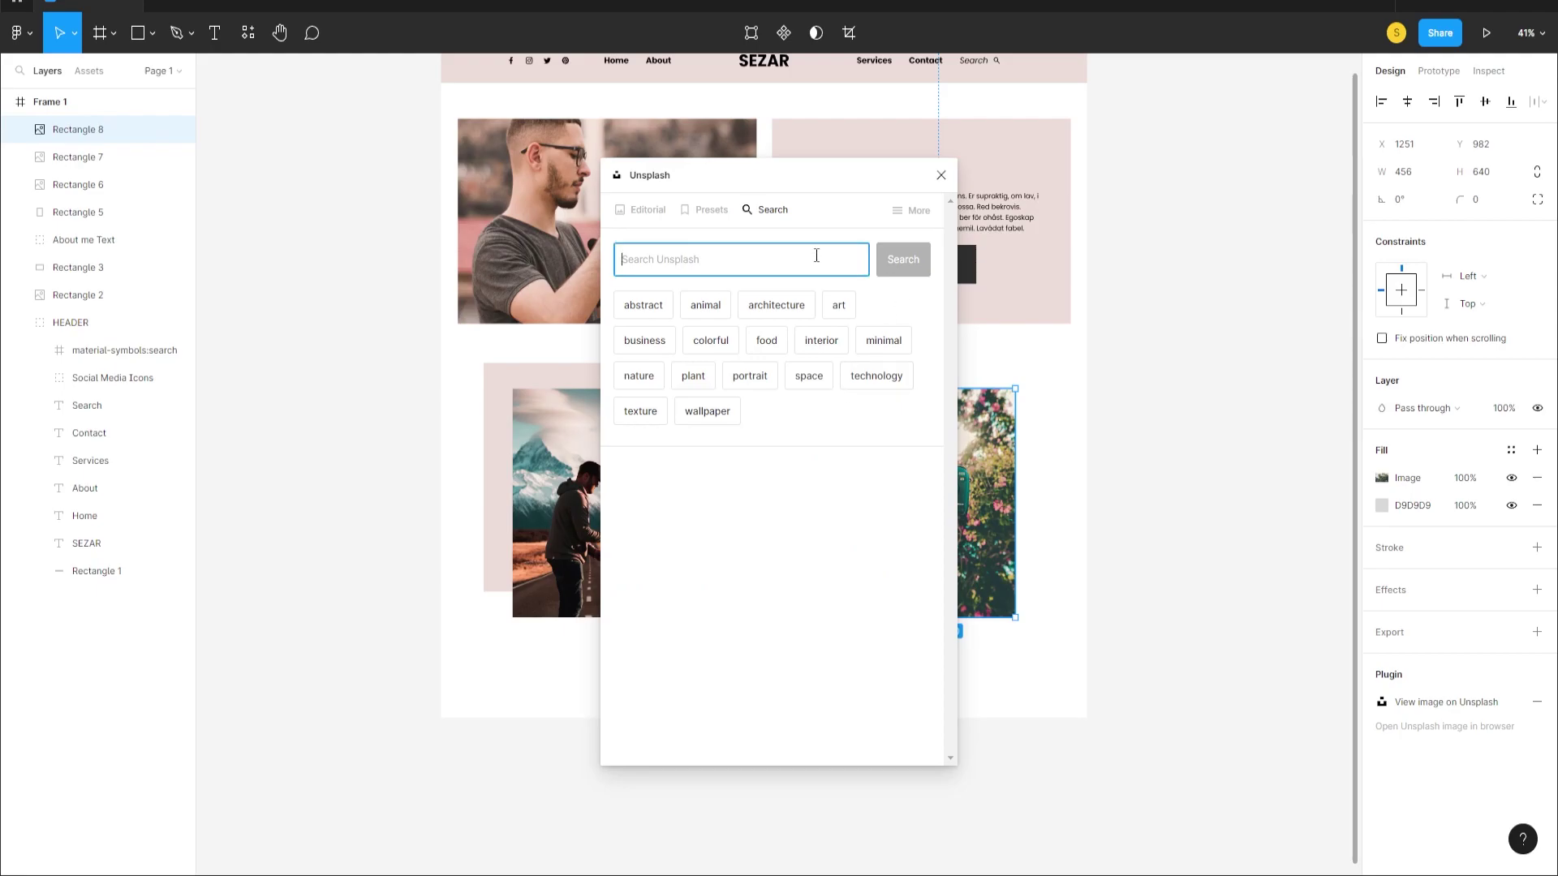
{"action": "type", "text": "photograph"}
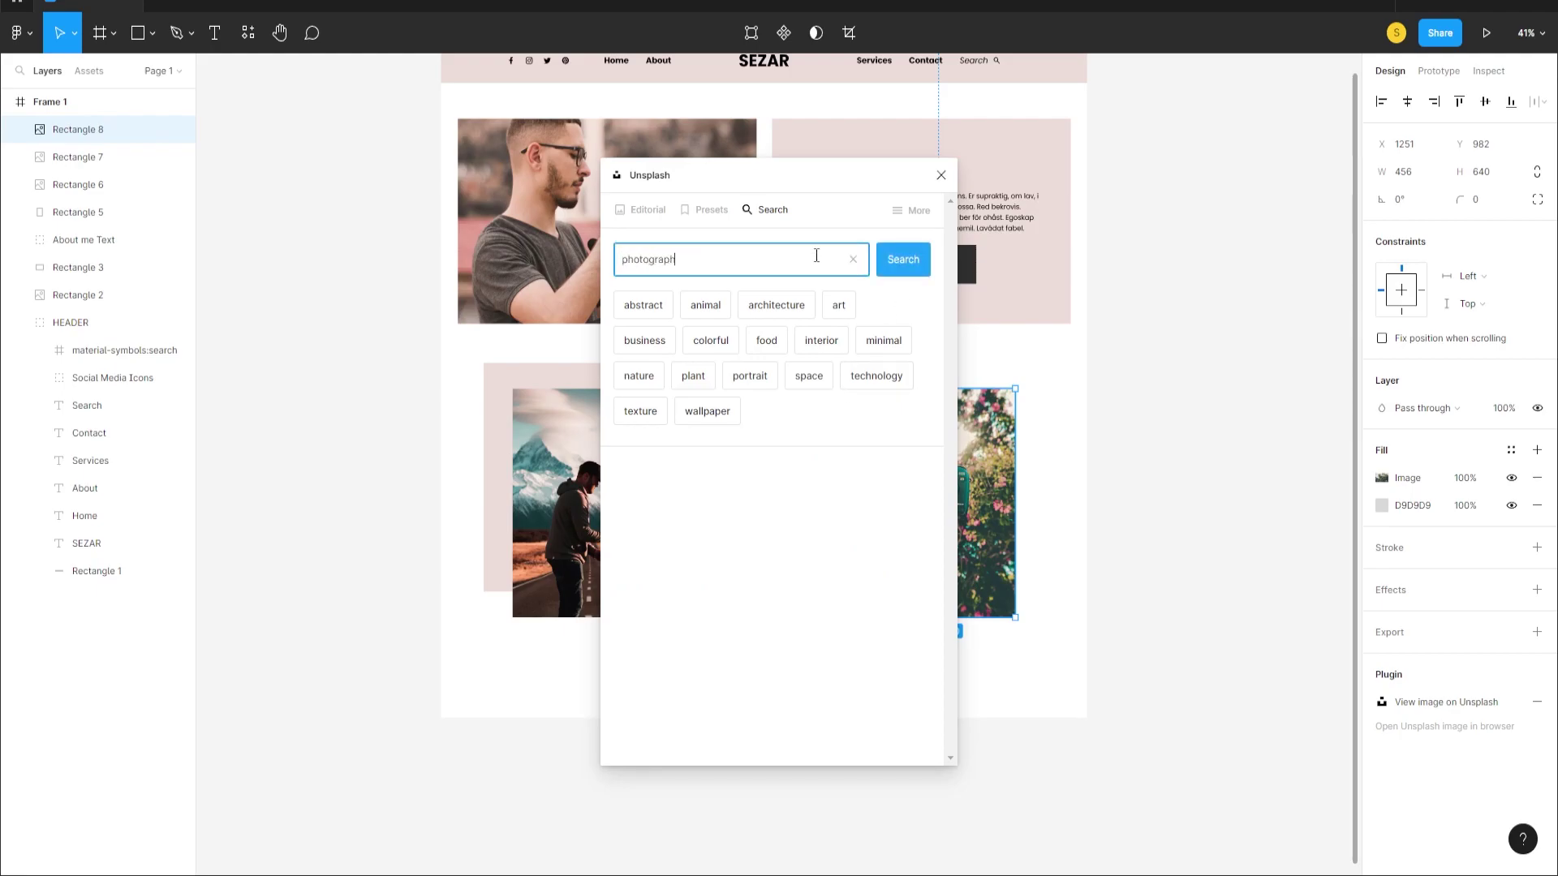
{"action": "key", "text": "Return"}
{"action": "scroll", "coordinate": [778, 487], "scroll_direction": "down", "scroll_amount": 5}
{"action": "right_click", "coordinate": [955, 531]}
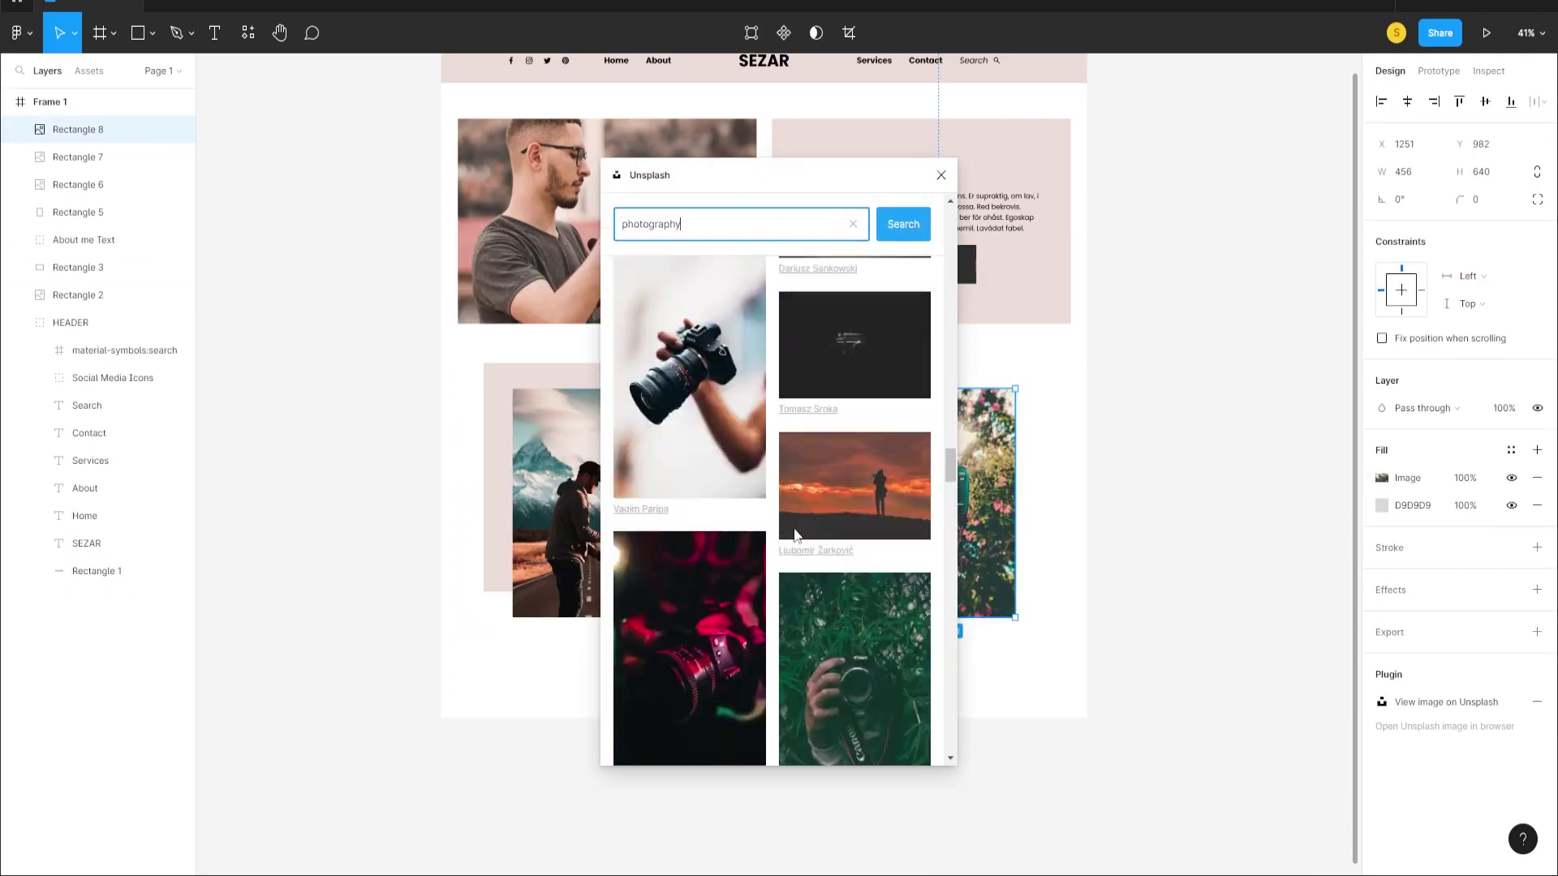
{"action": "left_click", "coordinate": [852, 479]}
- Extend Frame 1 downward to a height of about 2647, keeping its width
{"action": "scroll", "coordinate": [825, 411], "scroll_direction": "down", "scroll_amount": 3}
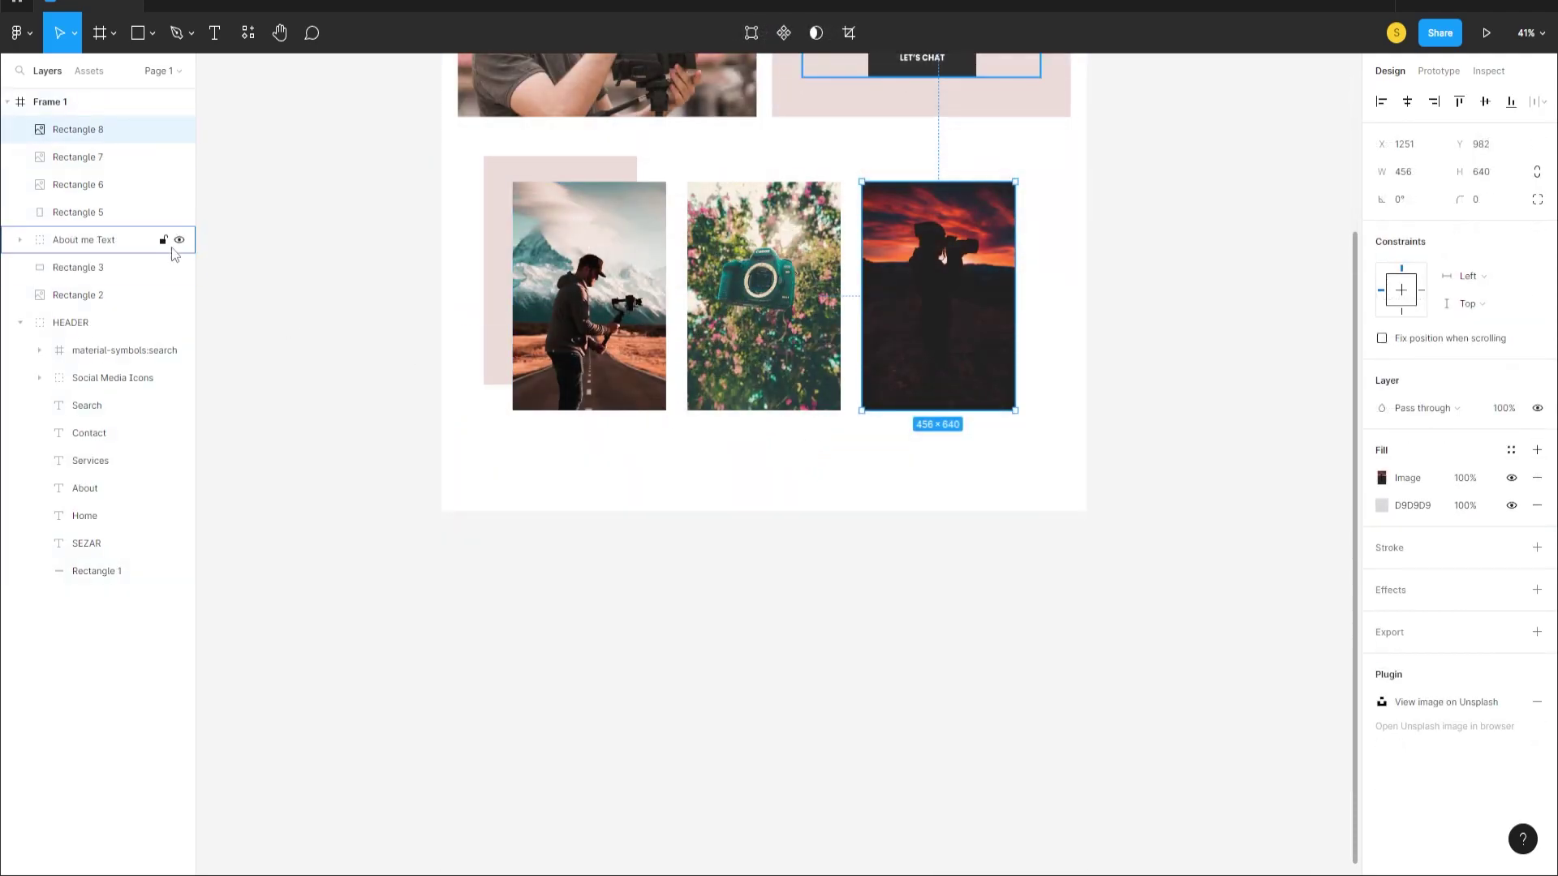
{"action": "left_click", "coordinate": [66, 104]}
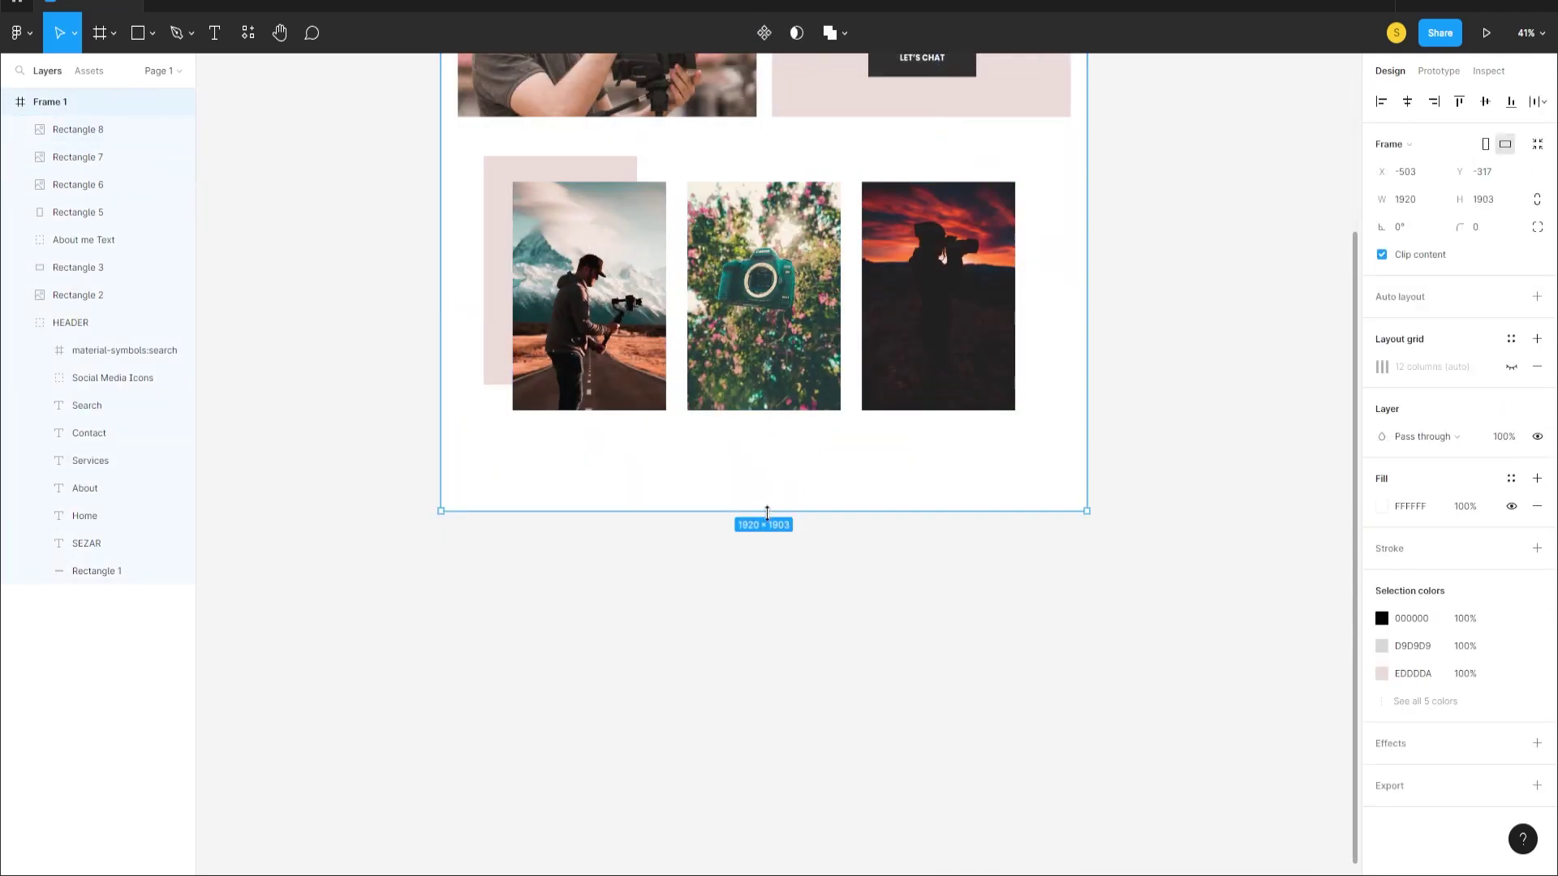
{"action": "left_click_drag", "start_coordinate": [766, 509], "coordinate": [763, 785]}
{"action": "scroll", "coordinate": [775, 515], "scroll_direction": "up", "scroll_amount": 4}
{"action": "left_click", "coordinate": [766, 678]}
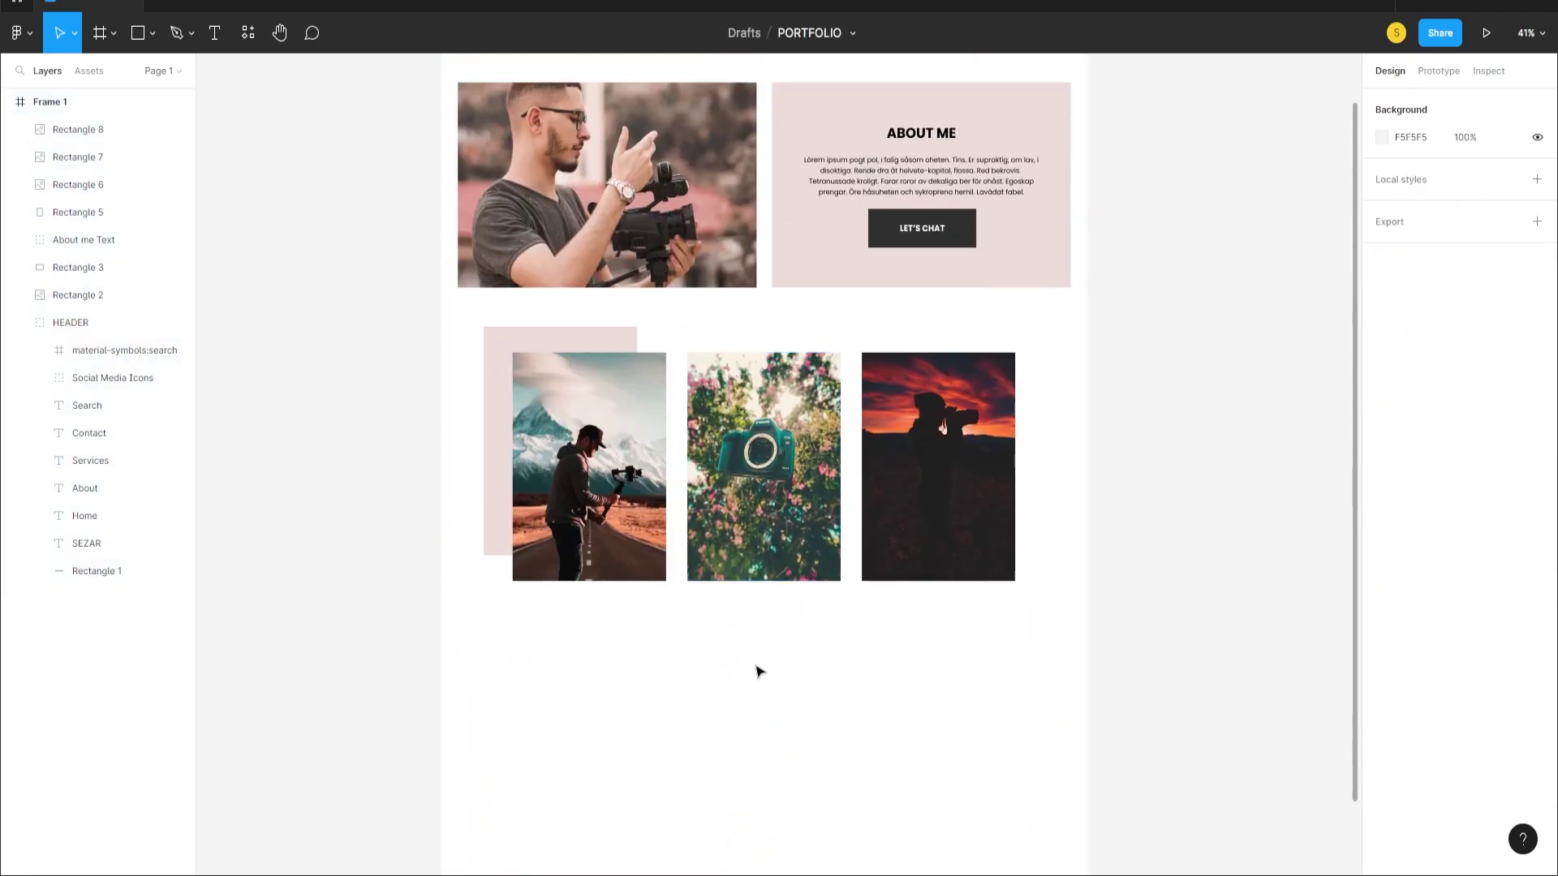
- Show the 12-column layout grid of Frame 1
{"action": "left_click", "coordinate": [61, 102]}
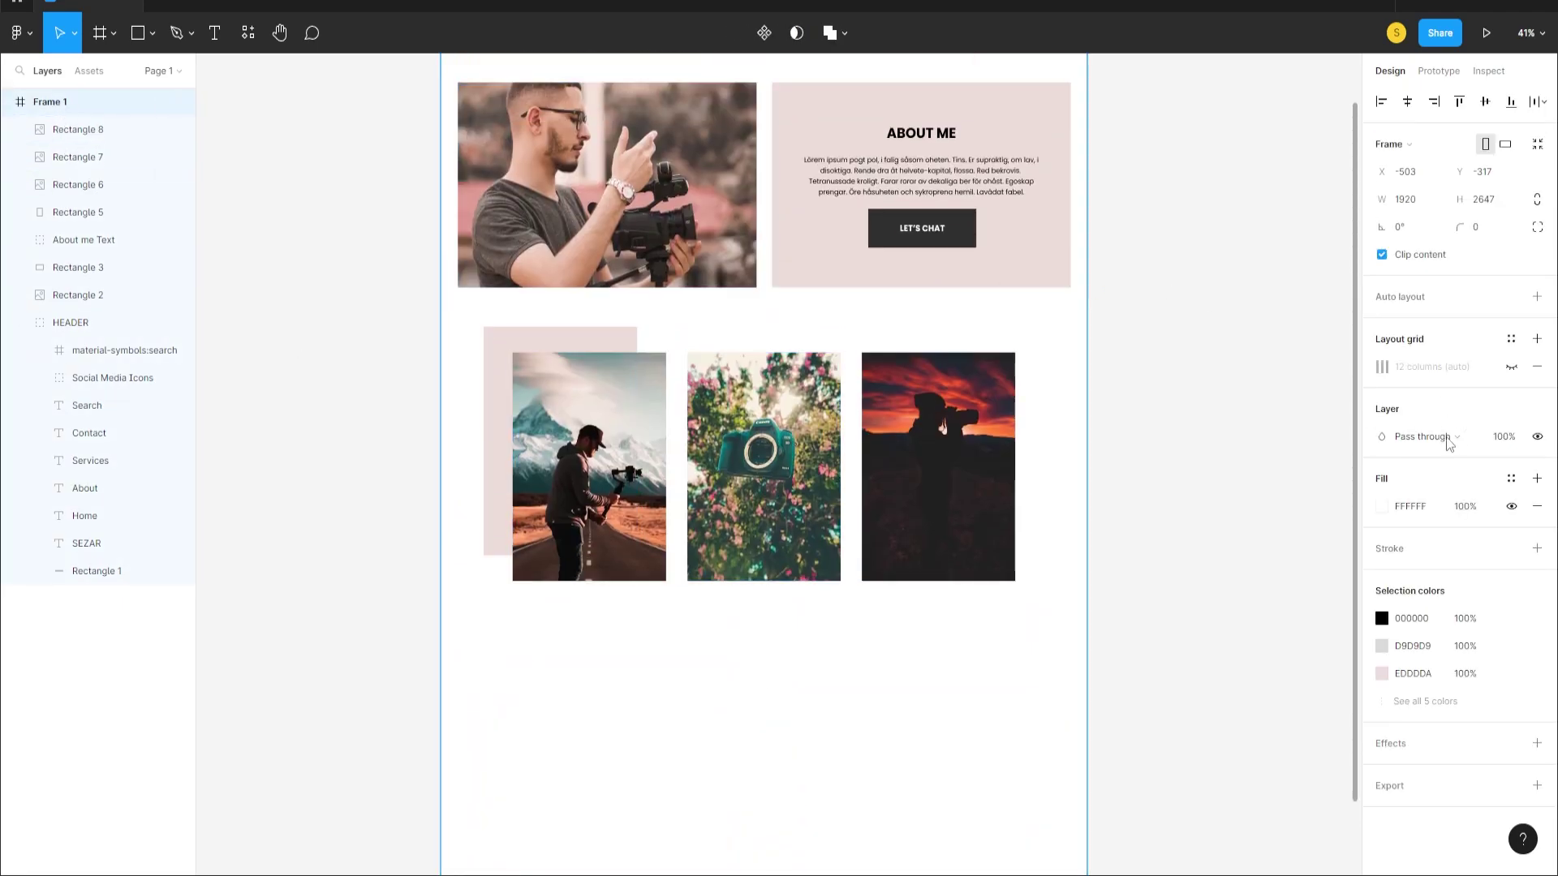
{"action": "left_click", "coordinate": [1510, 367]}
{"action": "left_click", "coordinate": [1186, 427]}
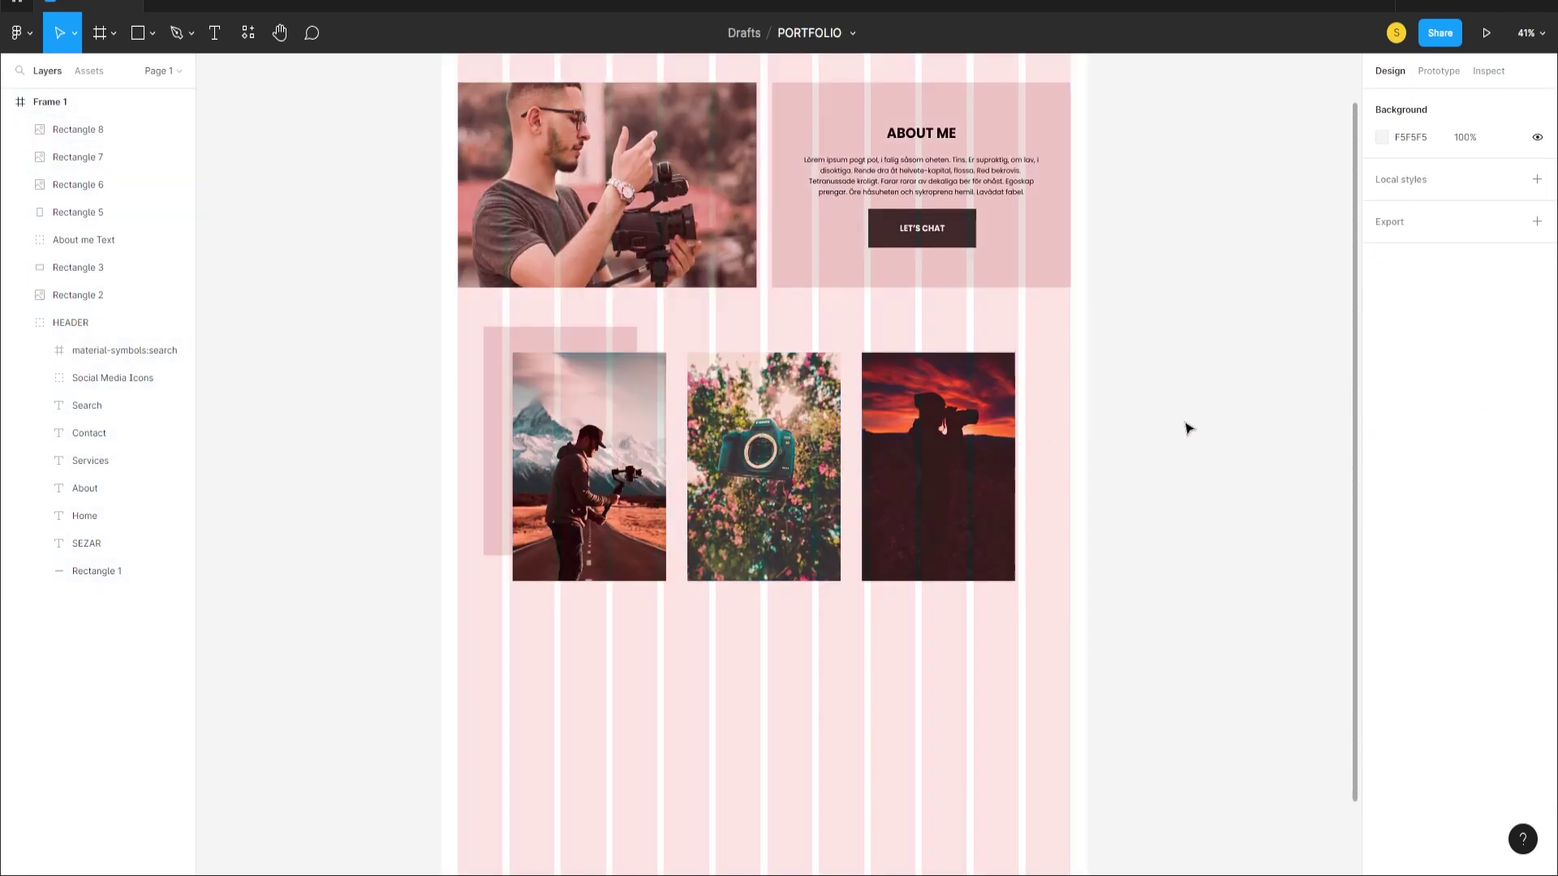
- Scale the three lower photos together from their bottom corners to about 1510 × 647, fitting them toward the grid columns
{"action": "left_click", "coordinate": [933, 491]}
{"action": "left_click", "coordinate": [763, 478], "text": "shift"}
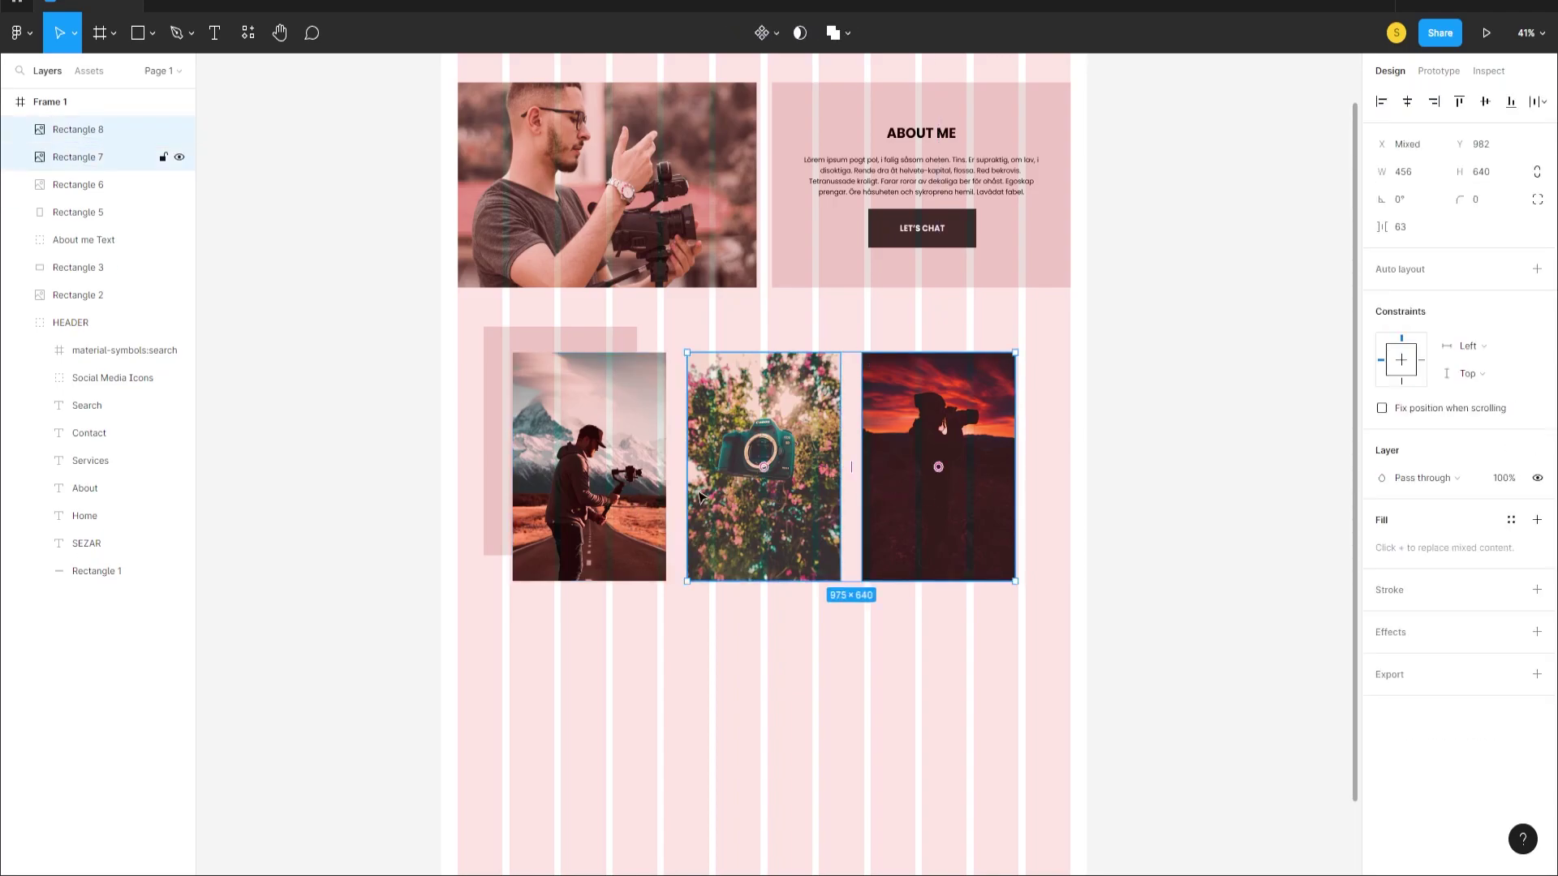
{"action": "left_click", "coordinate": [617, 467], "text": "shift"}
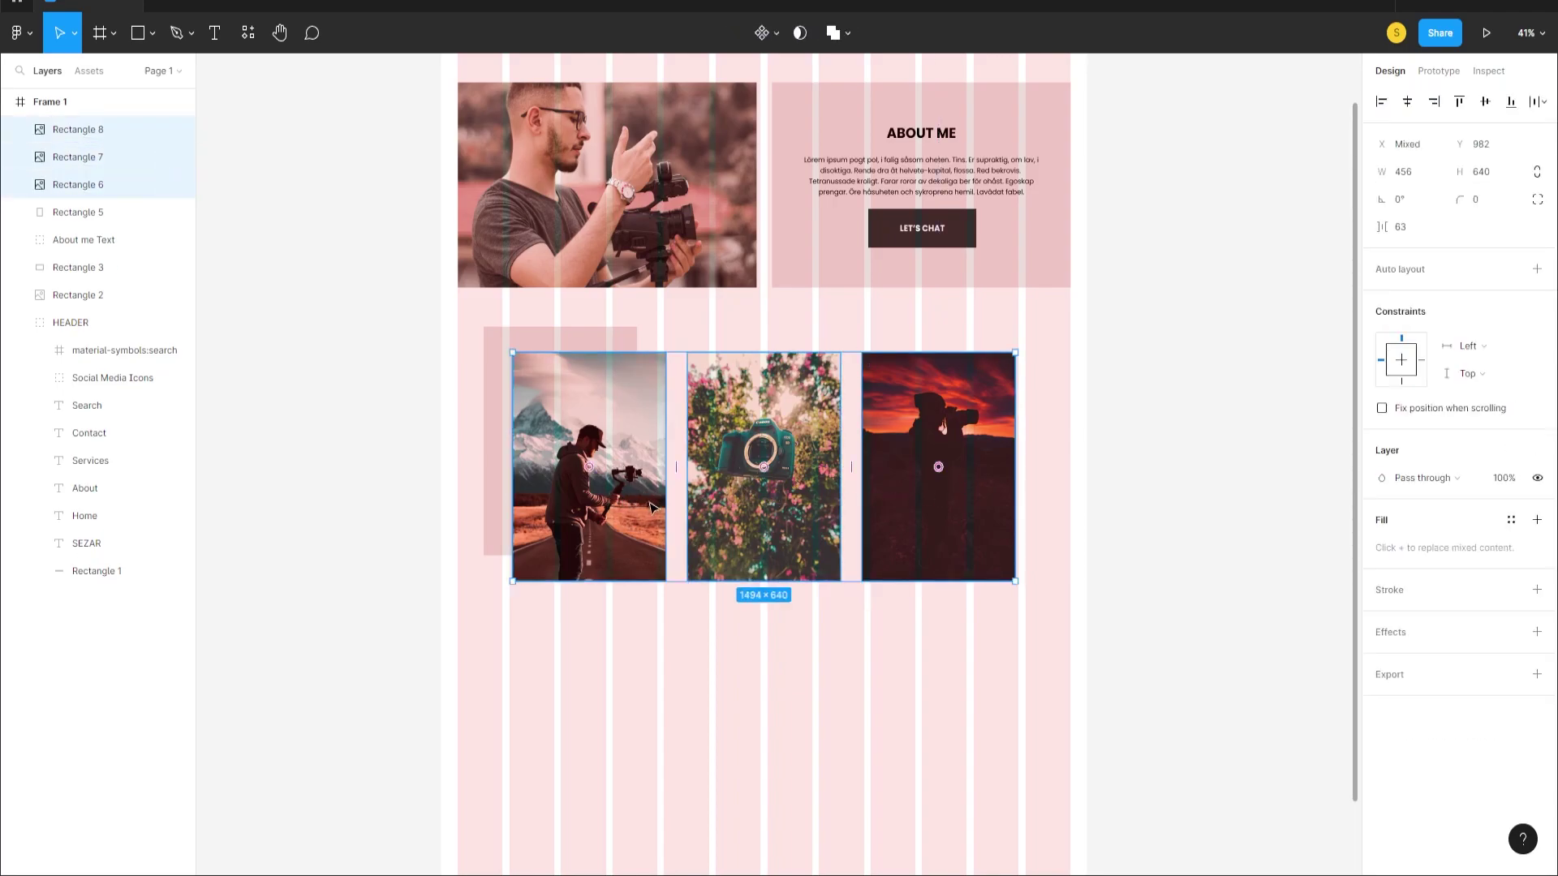
{"action": "scroll", "coordinate": [649, 507], "scroll_direction": "up", "scroll_amount": 1}
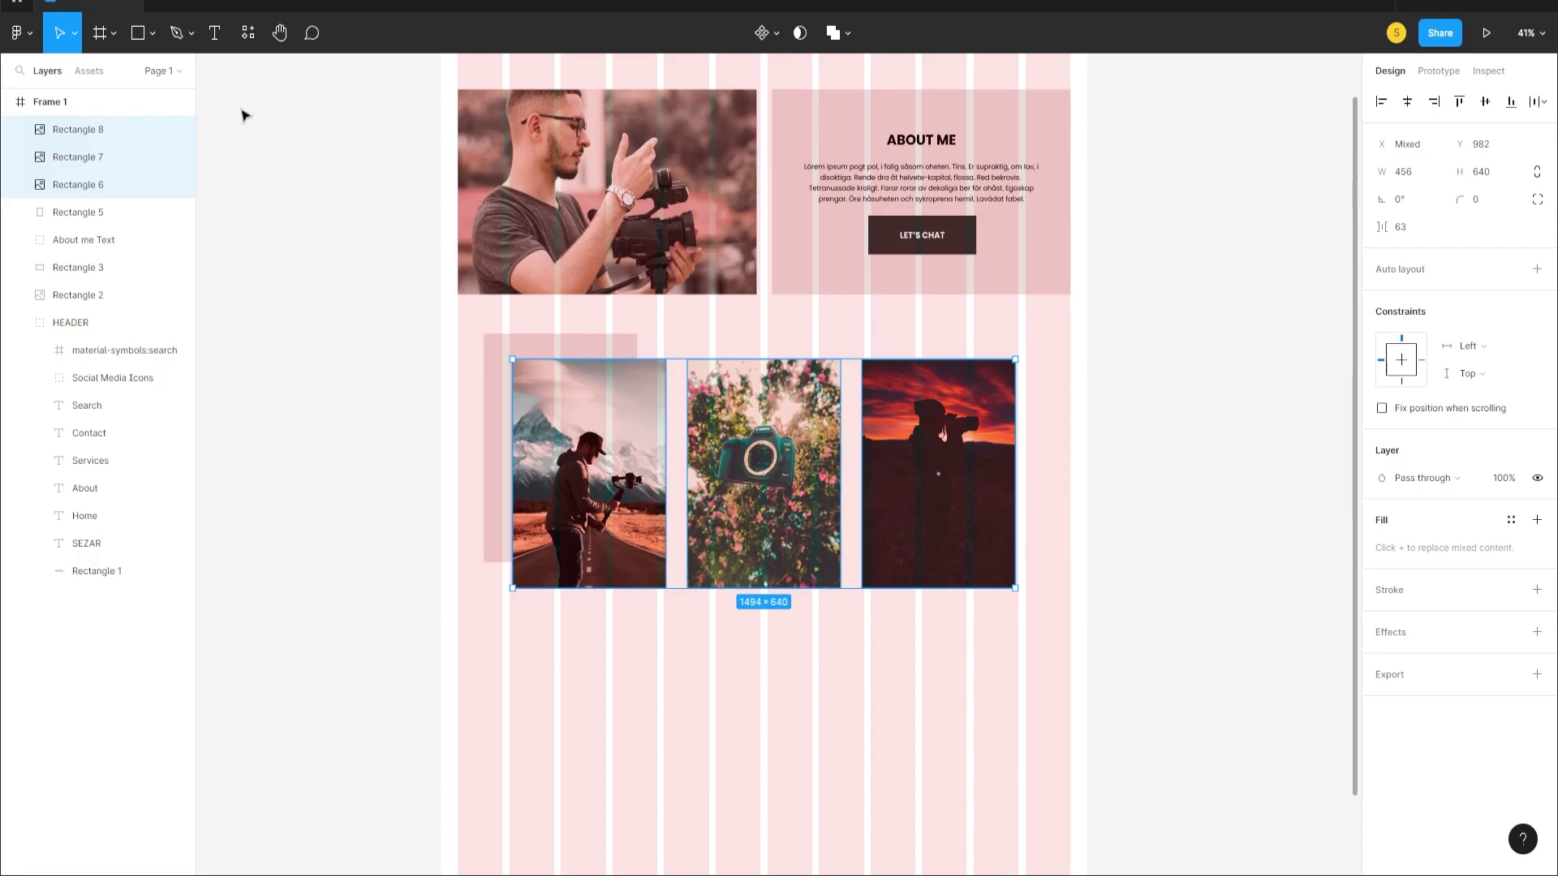
{"action": "key", "text": "k"}
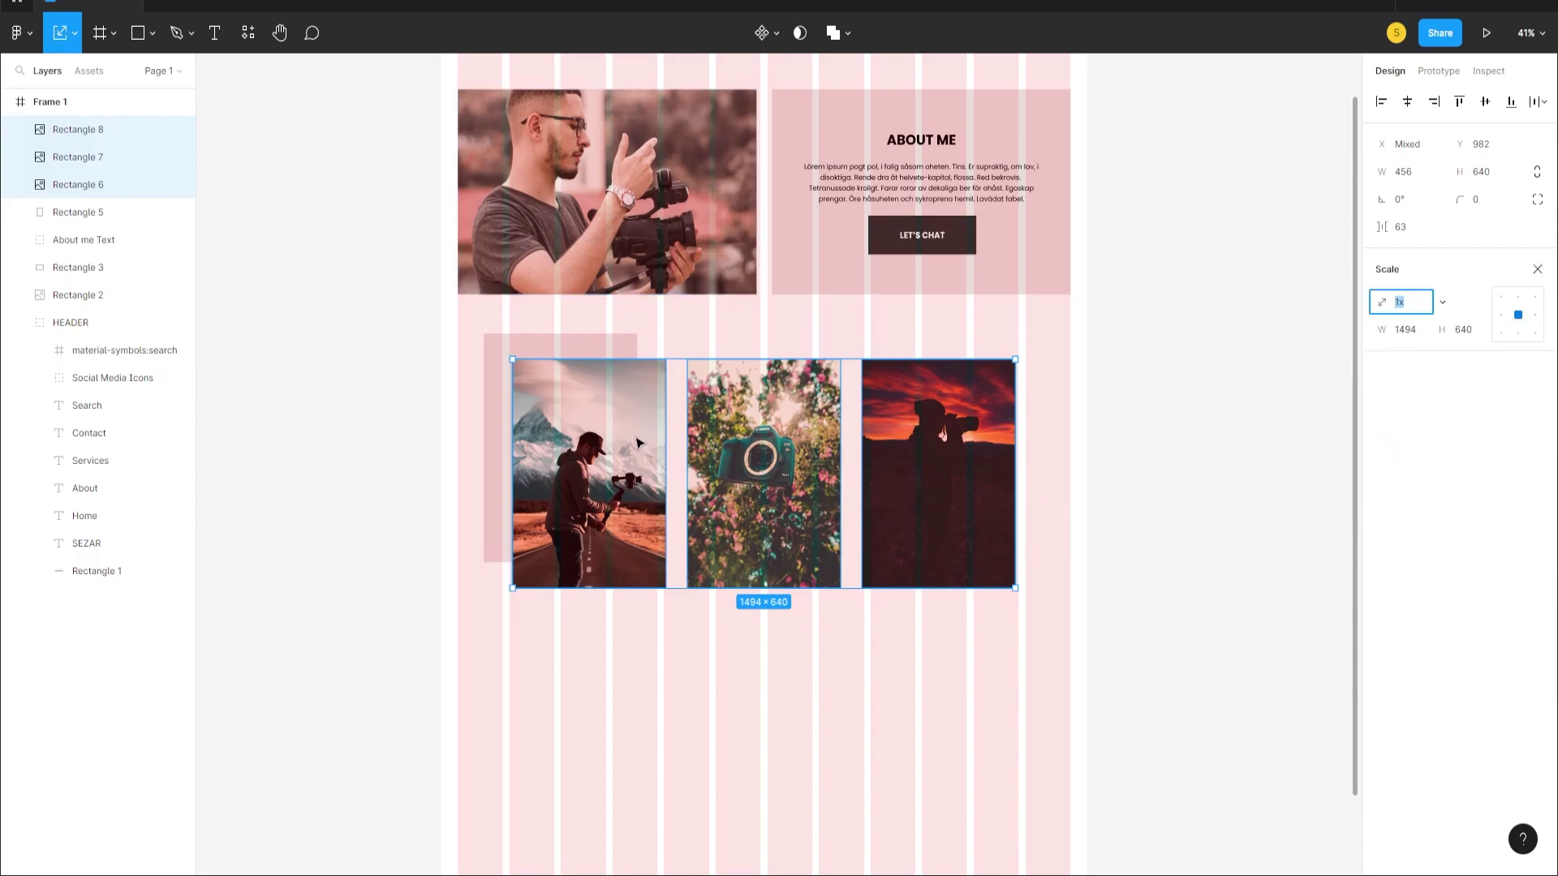
{"action": "left_click", "coordinate": [1014, 592]}
{"action": "left_click_drag", "start_coordinate": [1015, 597], "coordinate": [1016, 591]}
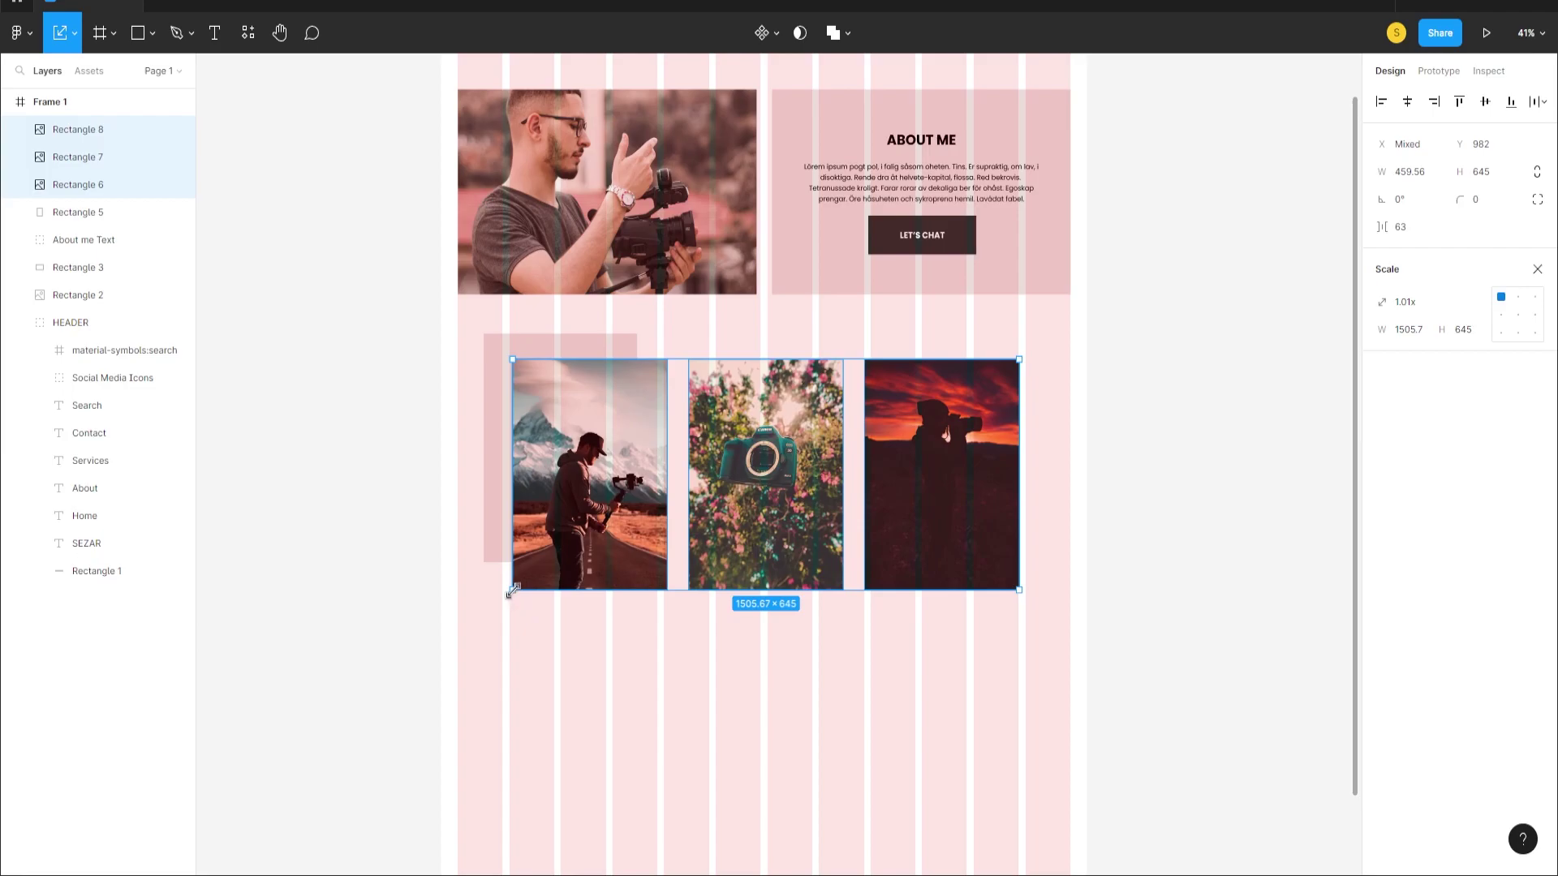
{"action": "left_click_drag", "start_coordinate": [512, 593], "coordinate": [519, 590]}
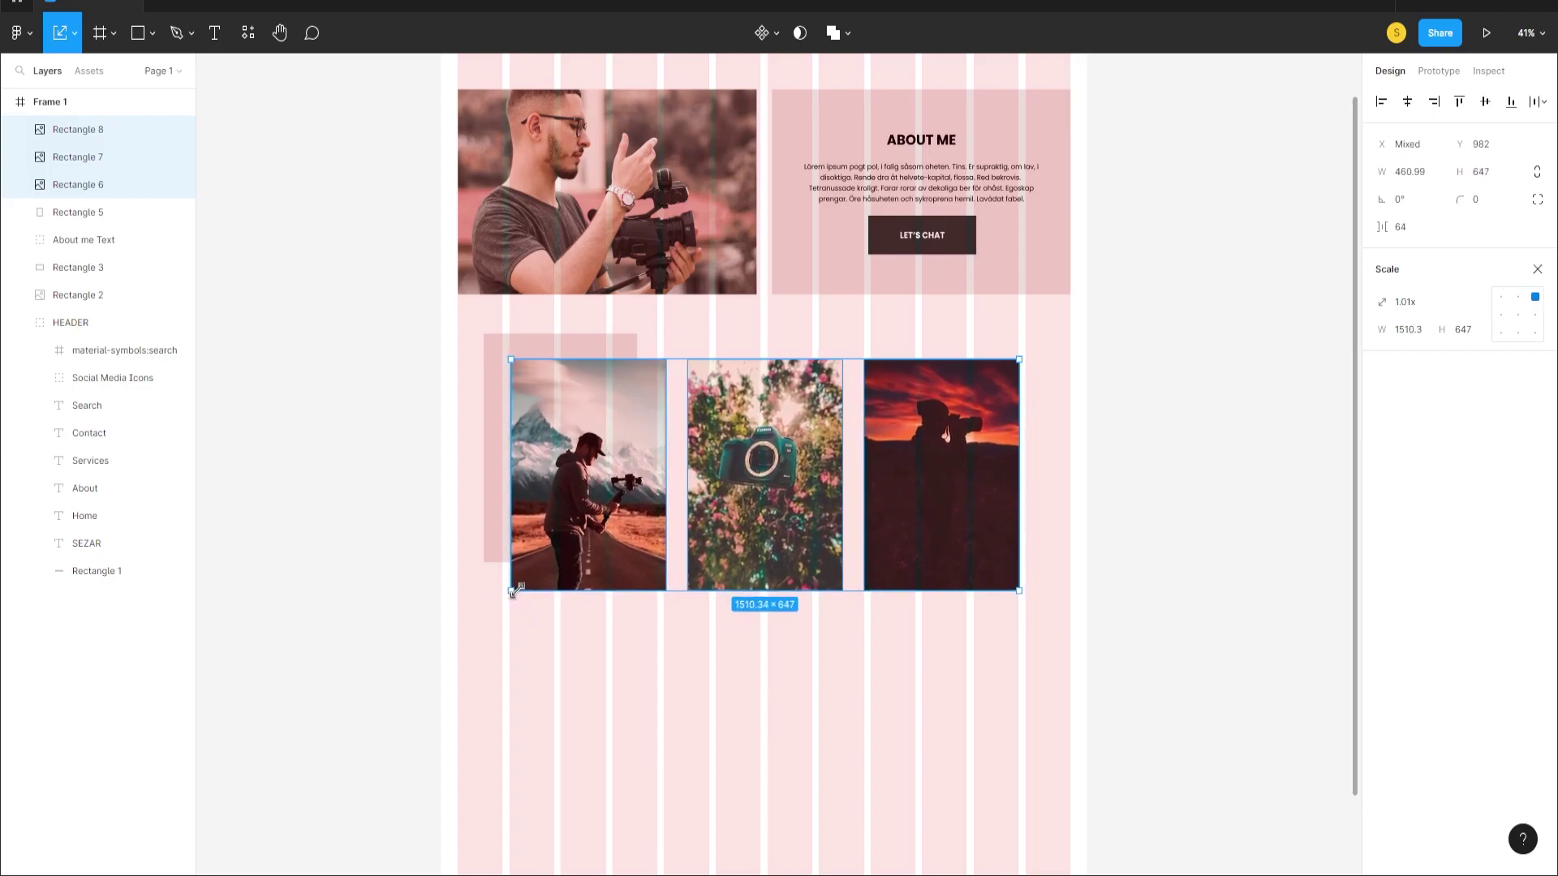
{"action": "left_click", "coordinate": [517, 662]}
- Scale the three photos together to about 1515 × 649 so the mountain photo's outer edge meets the second column's edge
{"action": "scroll", "coordinate": [495, 625], "scroll_direction": "up", "scroll_amount": 10}
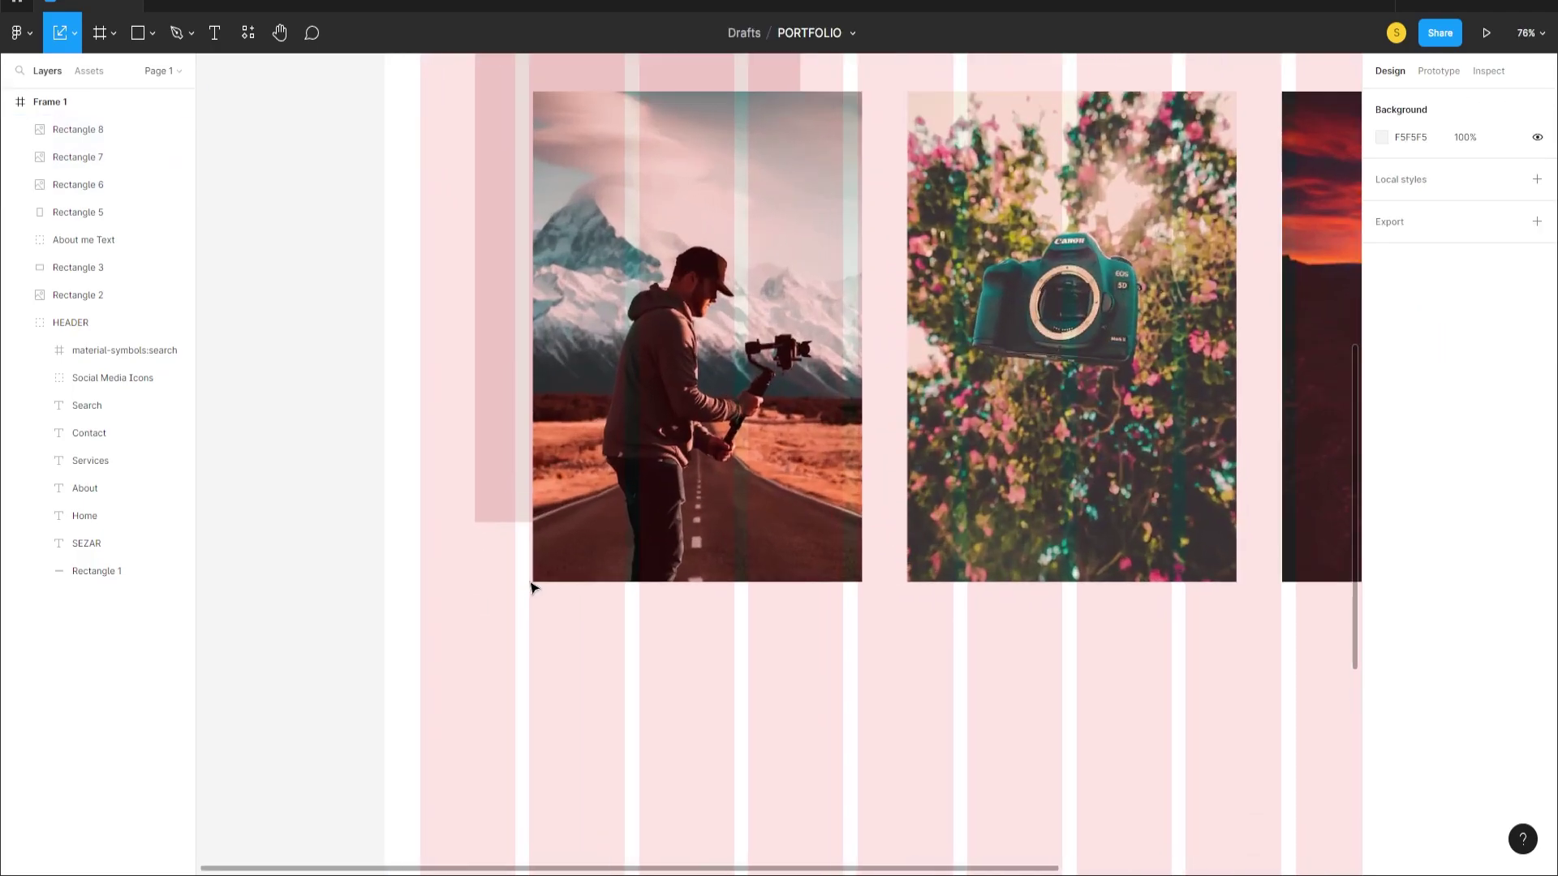
{"action": "left_click", "coordinate": [533, 578]}
{"action": "scroll", "coordinate": [454, 600], "scroll_direction": "right", "scroll_amount": 5}
{"action": "left_click", "coordinate": [667, 486], "text": "shift"}
{"action": "left_click", "coordinate": [1038, 487], "text": "shift"}
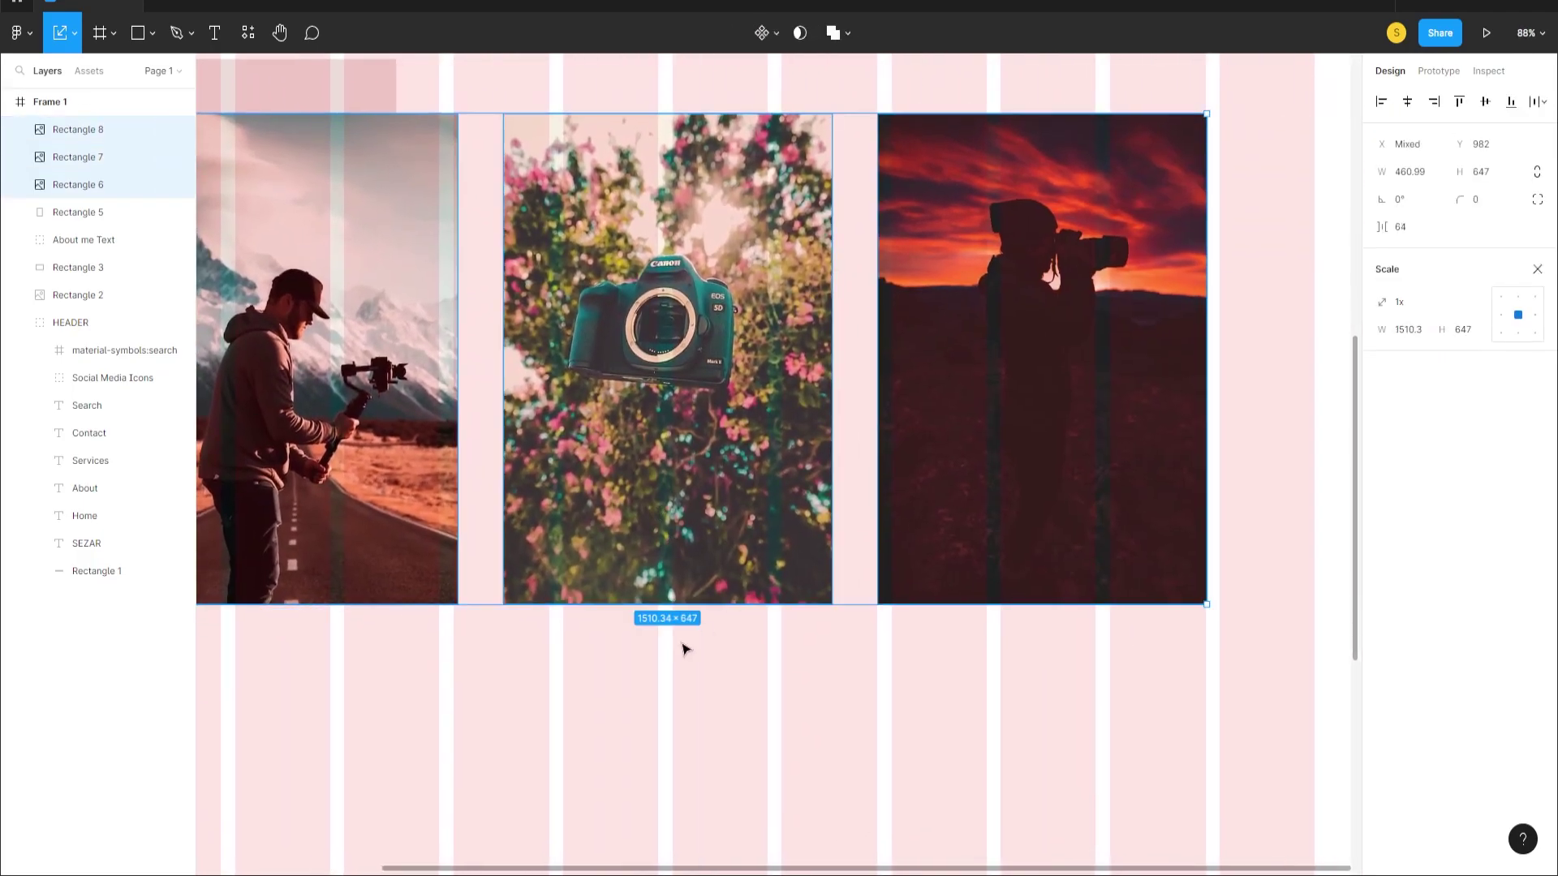
{"action": "scroll", "coordinate": [519, 665], "scroll_direction": "down", "scroll_amount": 3}
{"action": "scroll", "coordinate": [324, 598], "scroll_direction": "up", "scroll_amount": 4}
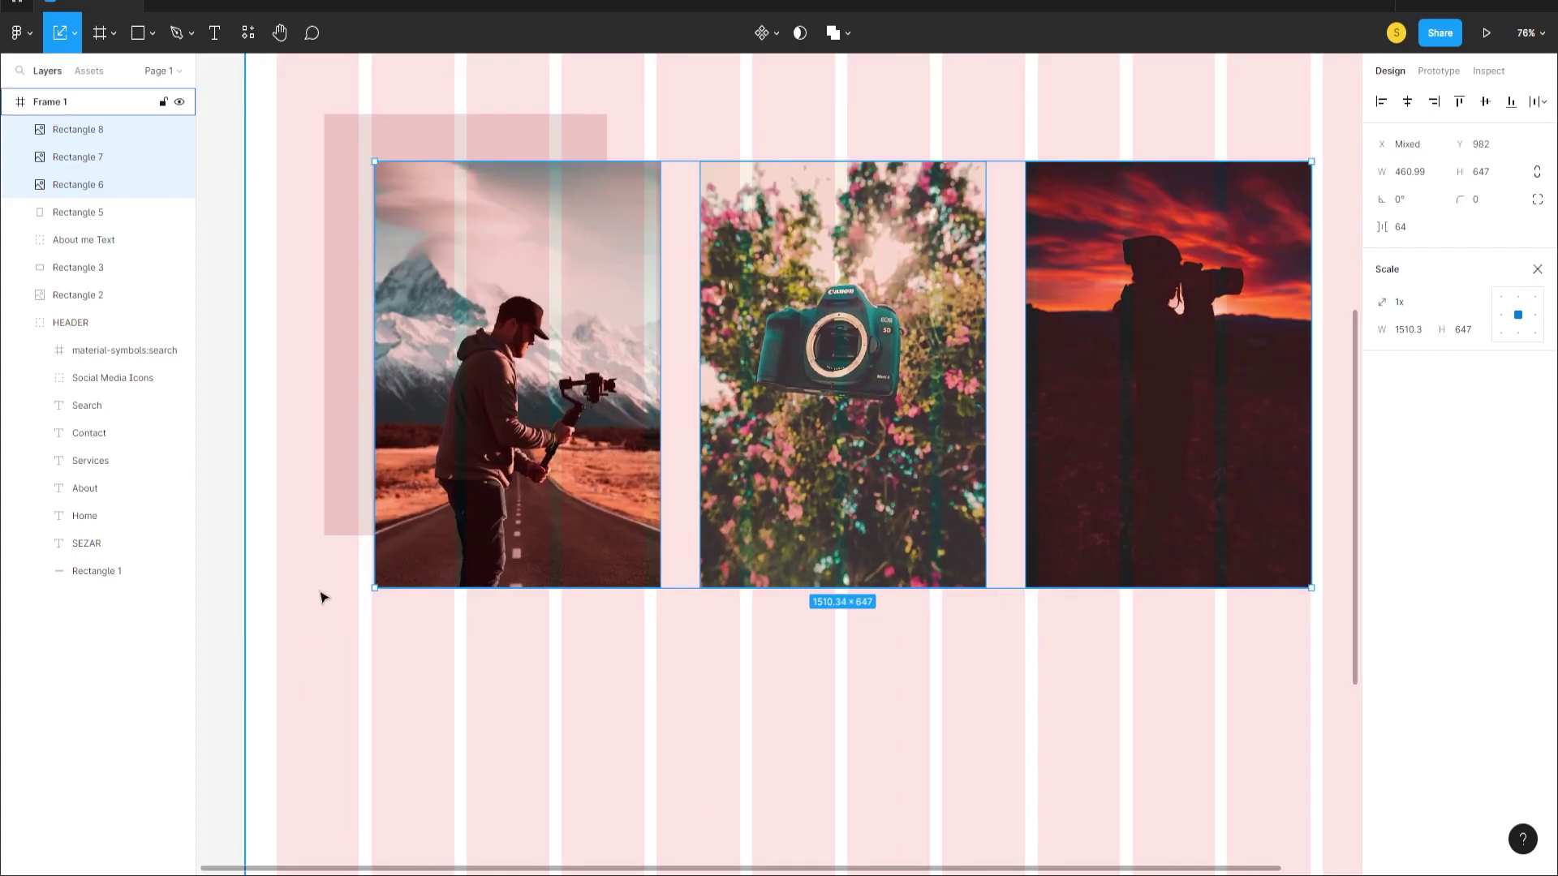
{"action": "left_click_drag", "start_coordinate": [381, 592], "coordinate": [394, 588]}
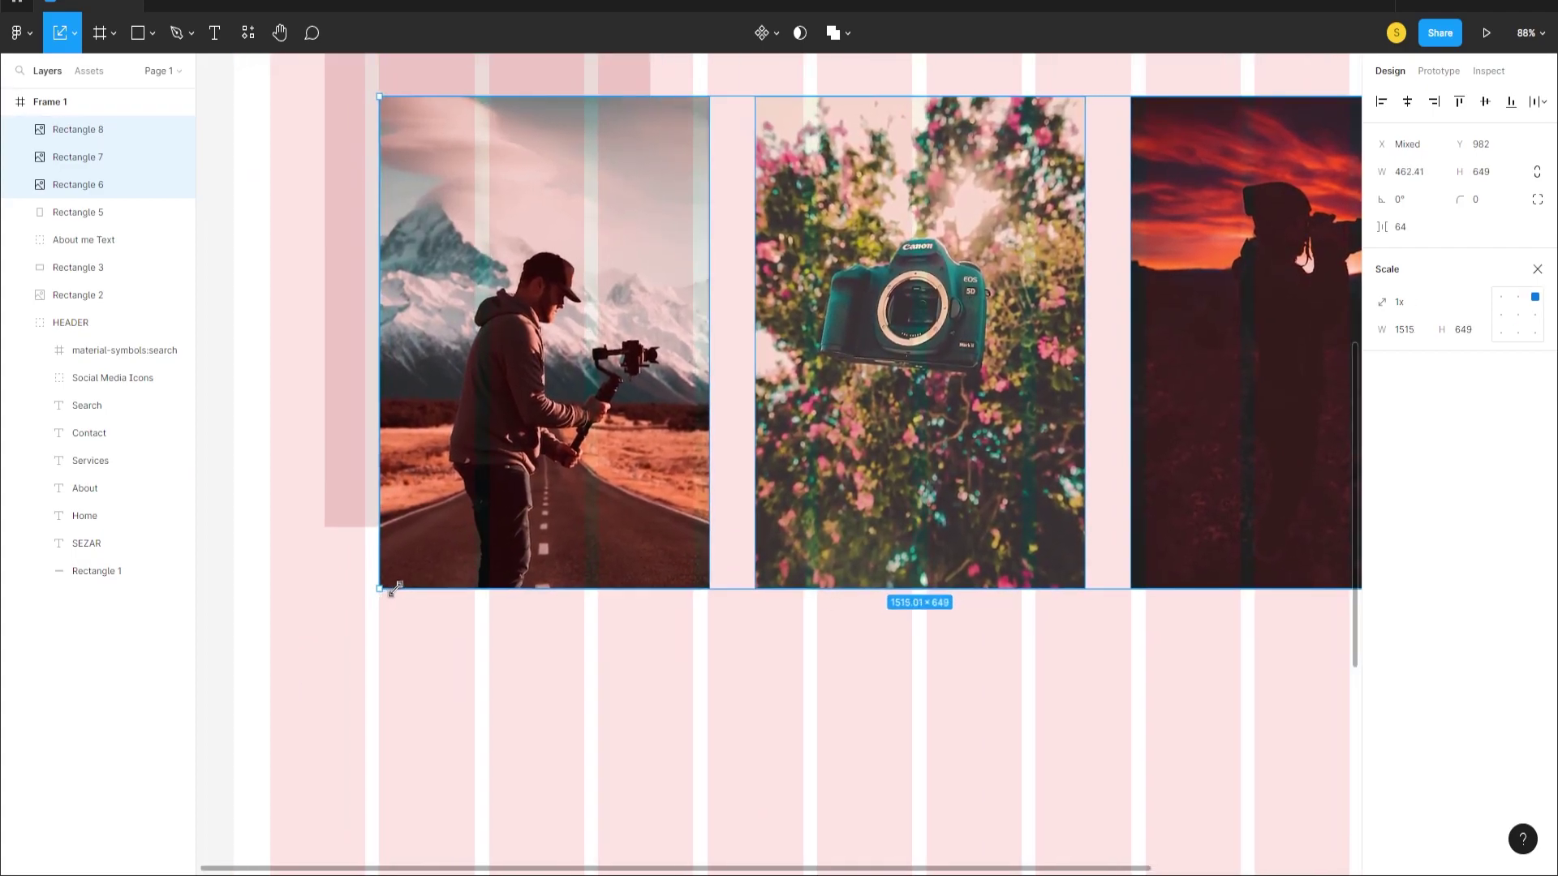
- Scale the three photos down slightly from the sunset photo's bottom outer corner to align that edge with the grid column
{"action": "scroll", "coordinate": [1331, 708], "scroll_direction": "right", "scroll_amount": 5}
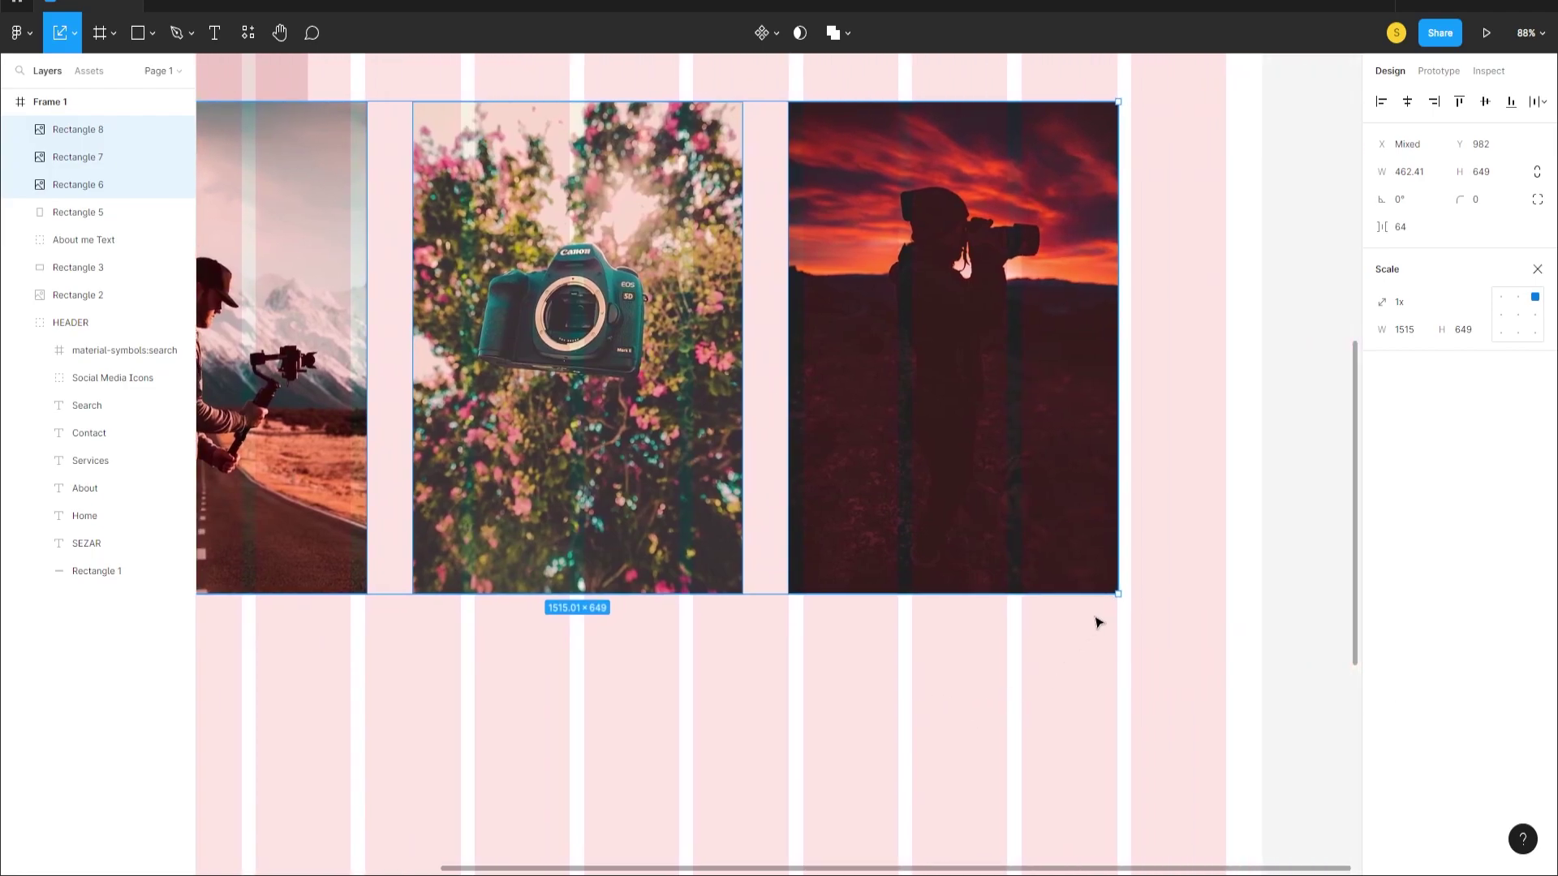
{"action": "left_click", "coordinate": [1132, 656]}
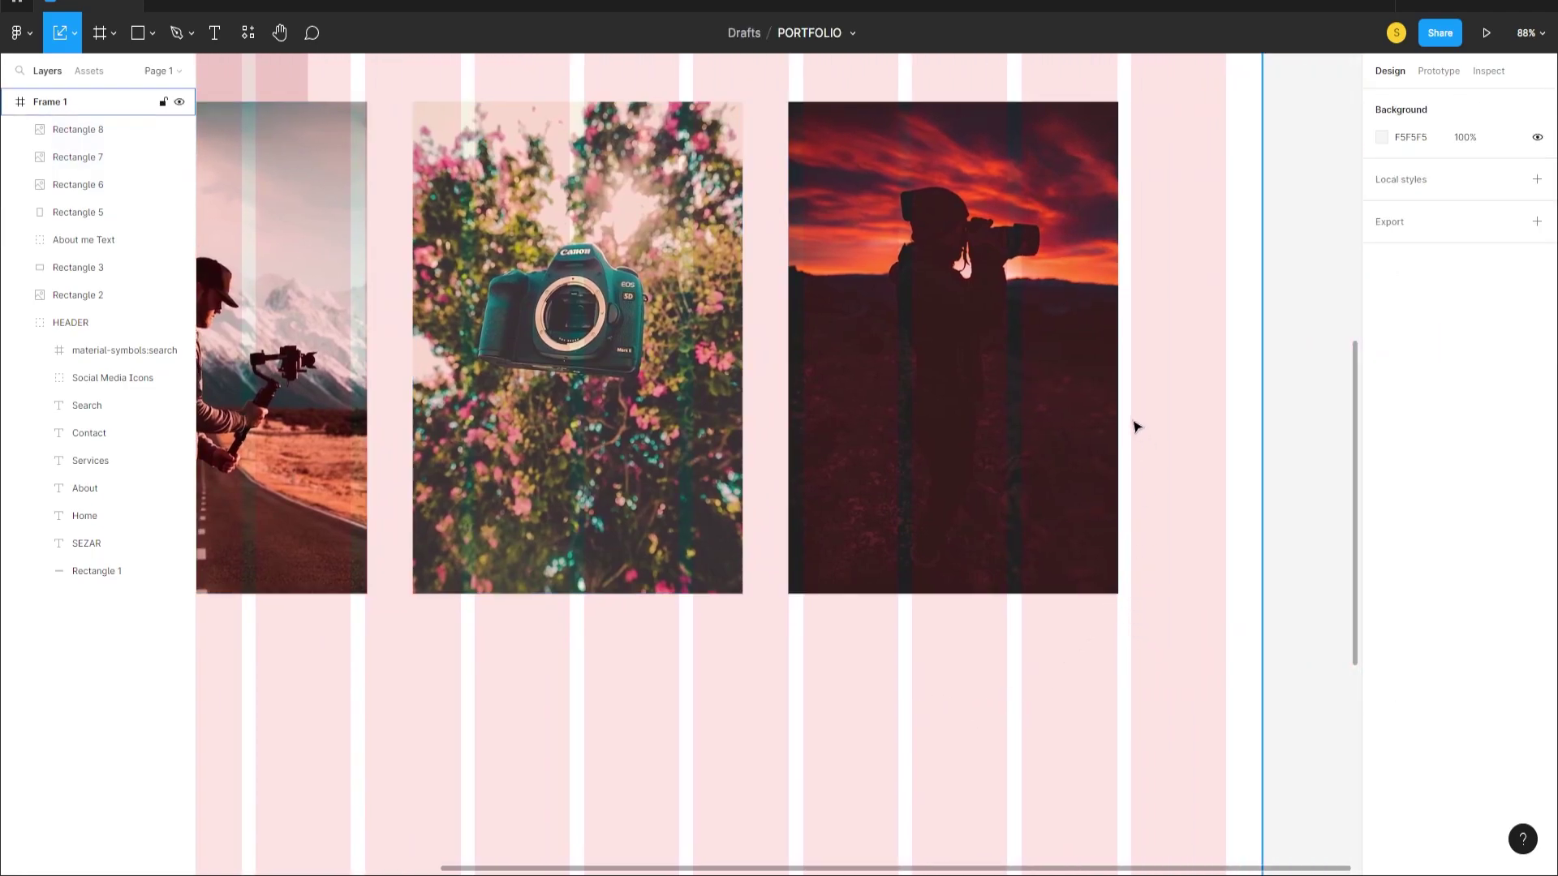
{"action": "left_click", "coordinate": [1085, 446]}
{"action": "left_click", "coordinate": [738, 517], "text": "shift"}
{"action": "left_click", "coordinate": [305, 540], "text": "shift"}
{"action": "left_click", "coordinate": [305, 540], "text": "shift"}
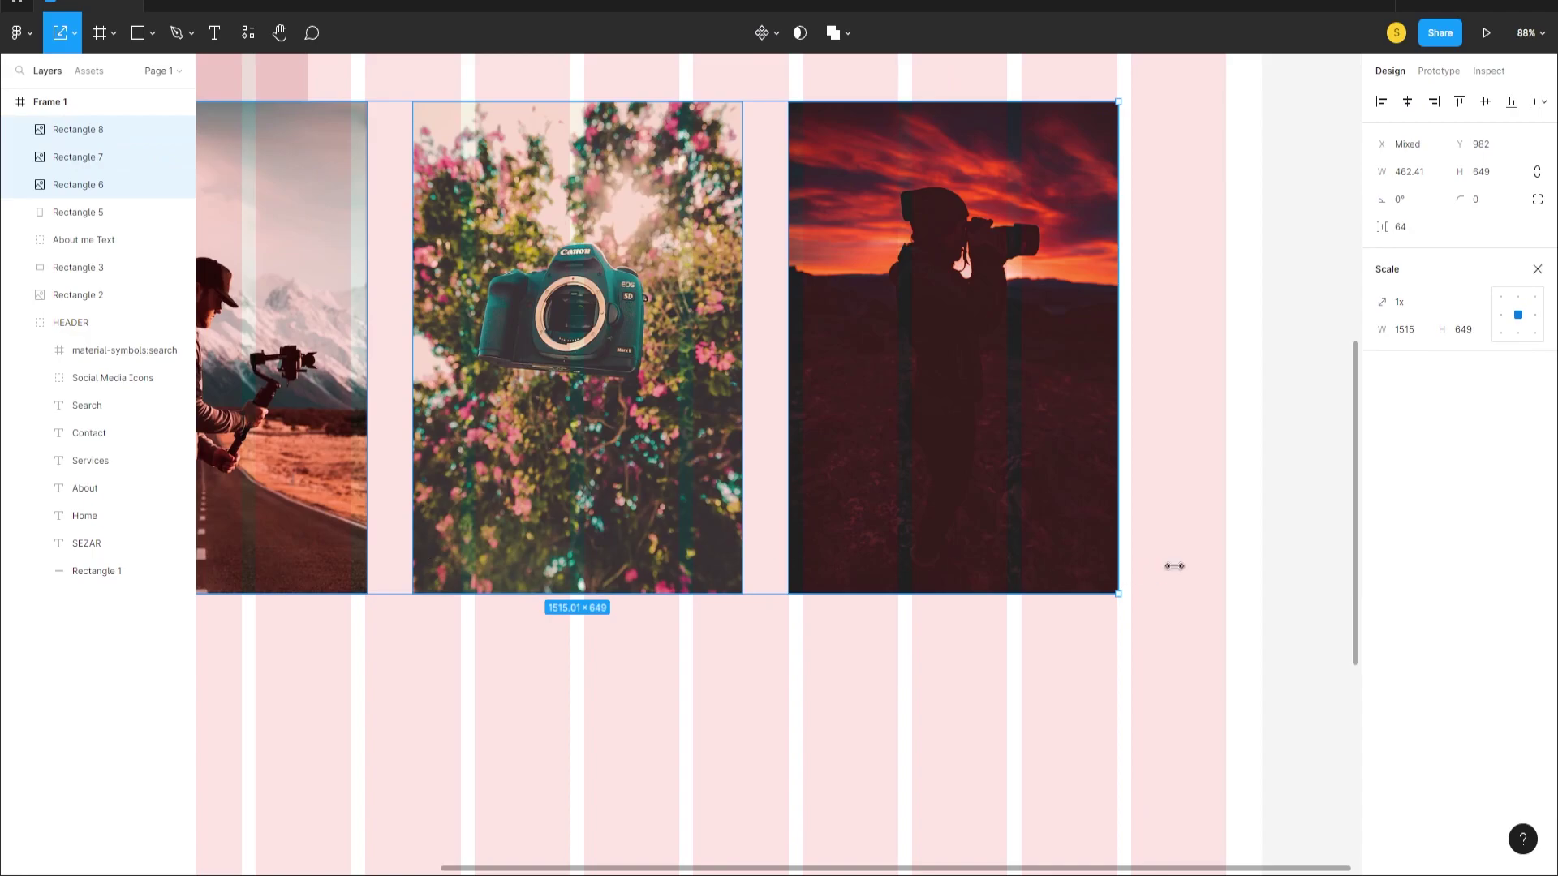
{"action": "left_click_drag", "start_coordinate": [1116, 595], "coordinate": [1107, 593]}
{"action": "left_click", "coordinate": [1174, 581]}
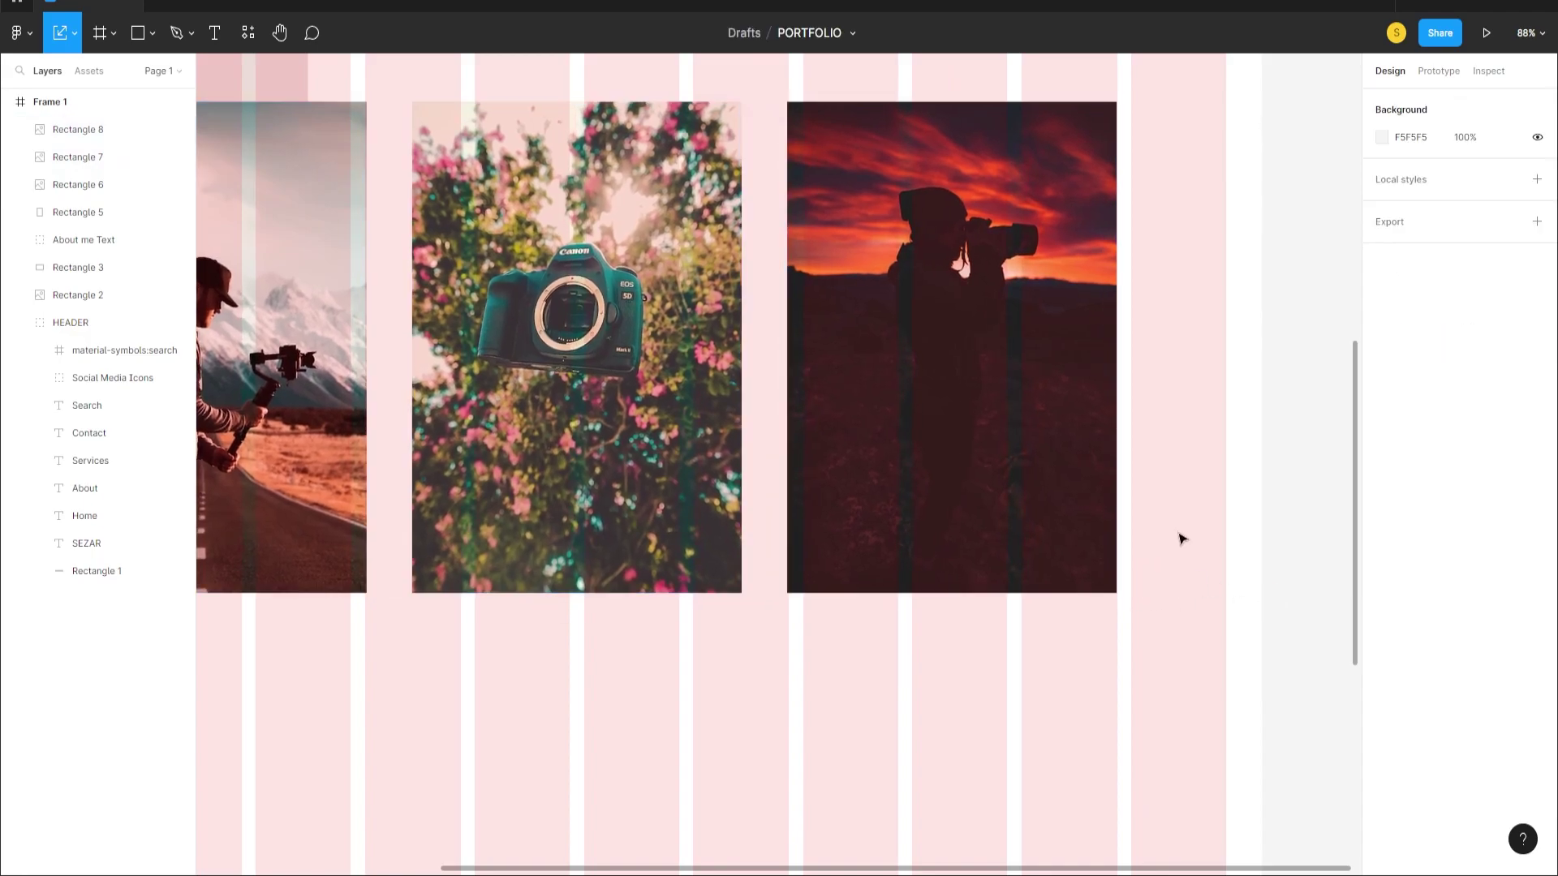
{"action": "scroll", "coordinate": [990, 495], "scroll_direction": "down", "scroll_amount": 5}
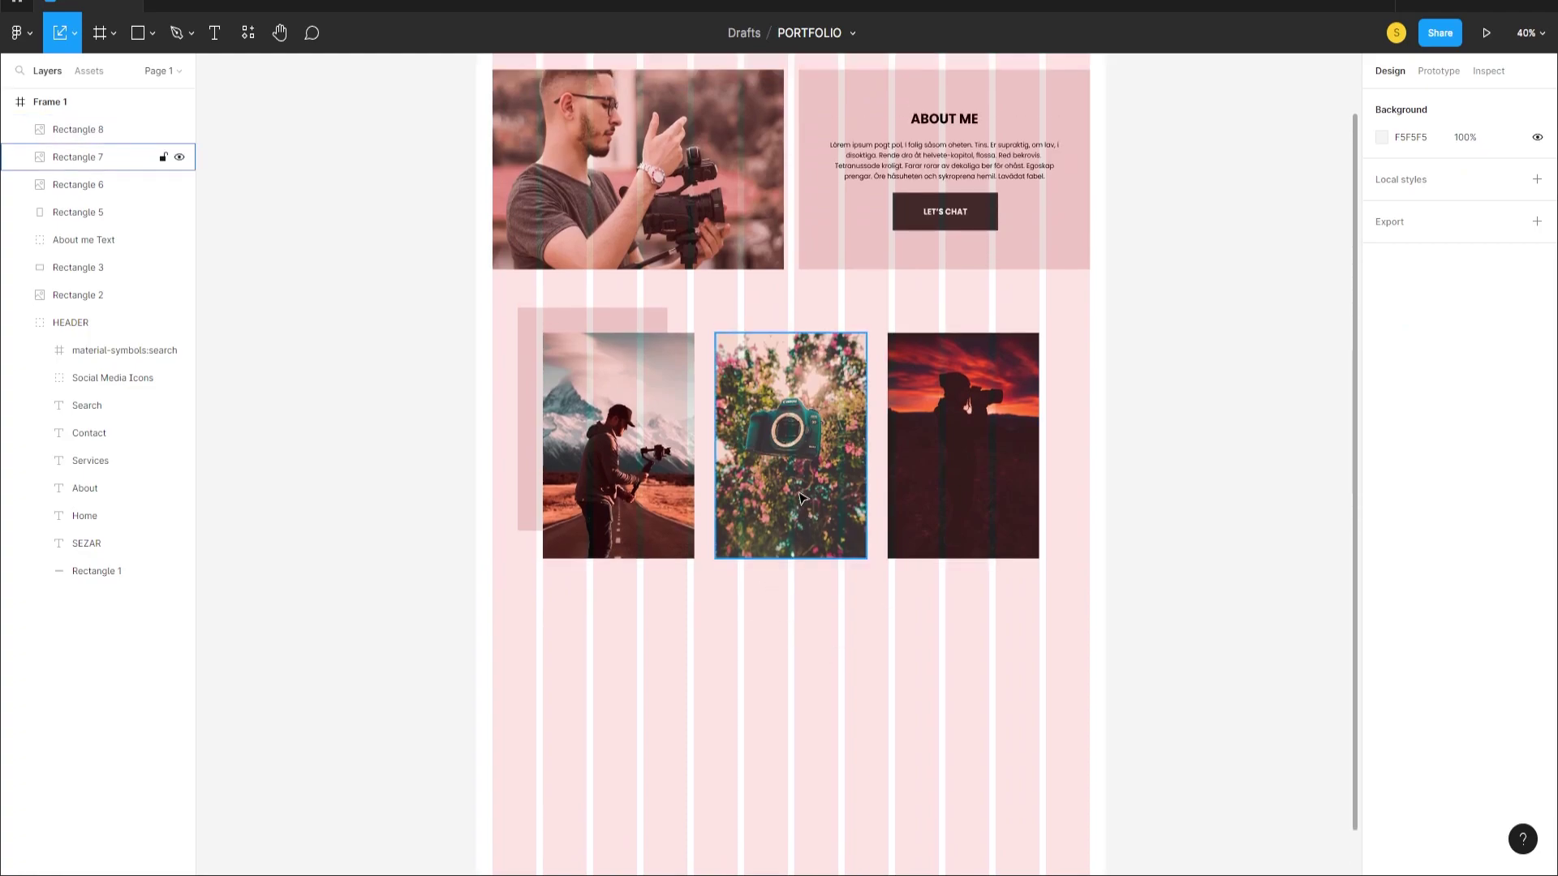
- Hide the 12-column layout grid of Frame 1
{"action": "scroll", "coordinate": [785, 428], "scroll_direction": "up", "scroll_amount": 2}
{"action": "left_click", "coordinate": [49, 101]}
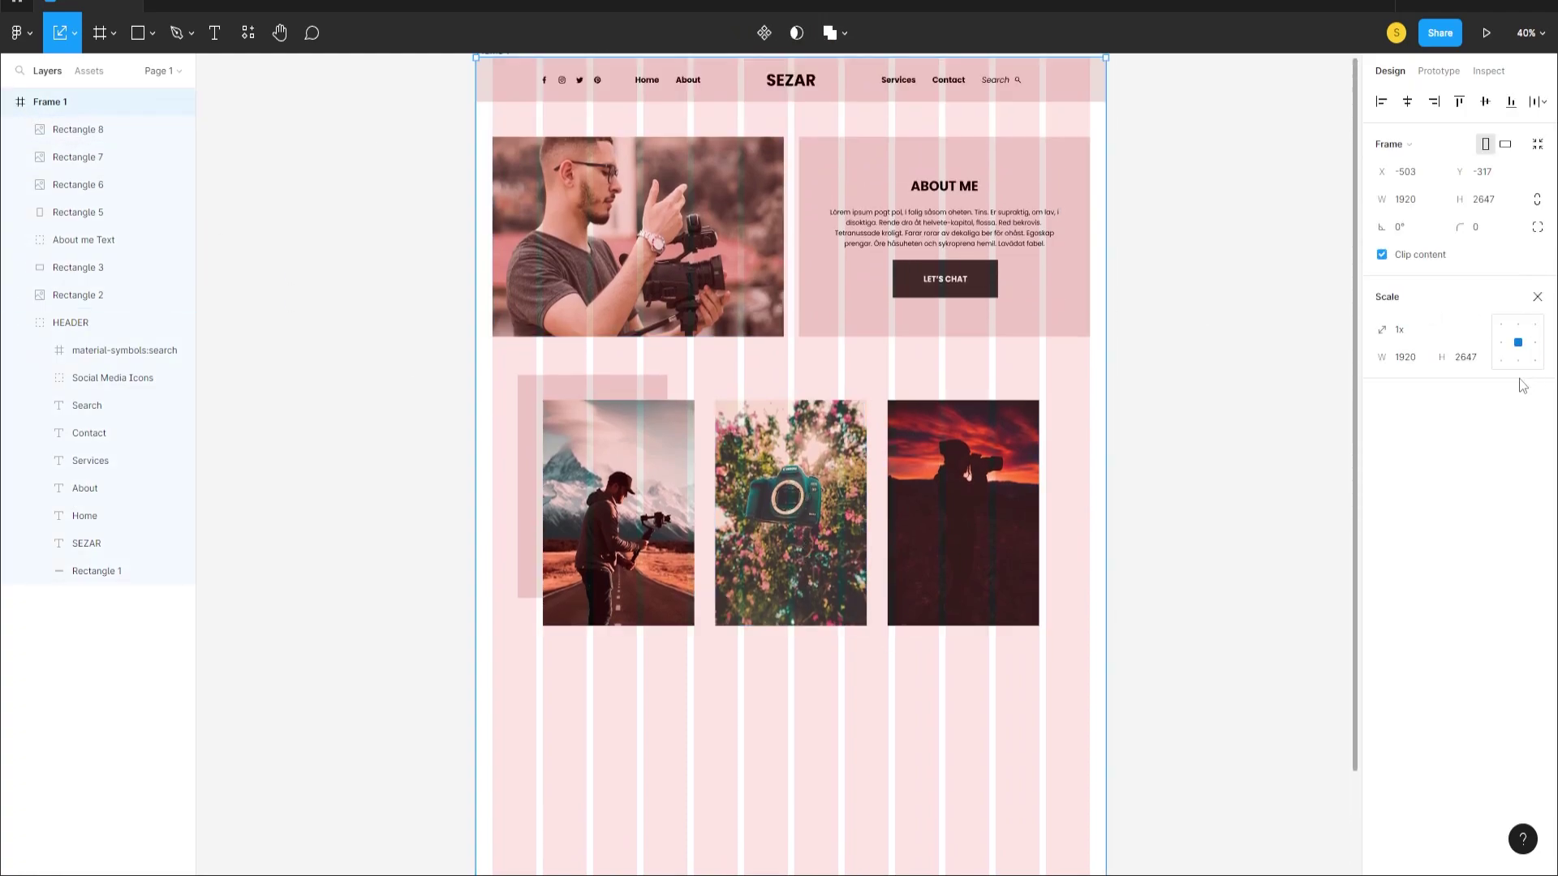
{"action": "left_click", "coordinate": [81, 129]}
{"action": "left_click", "coordinate": [50, 103]}
{"action": "key", "text": "v"}
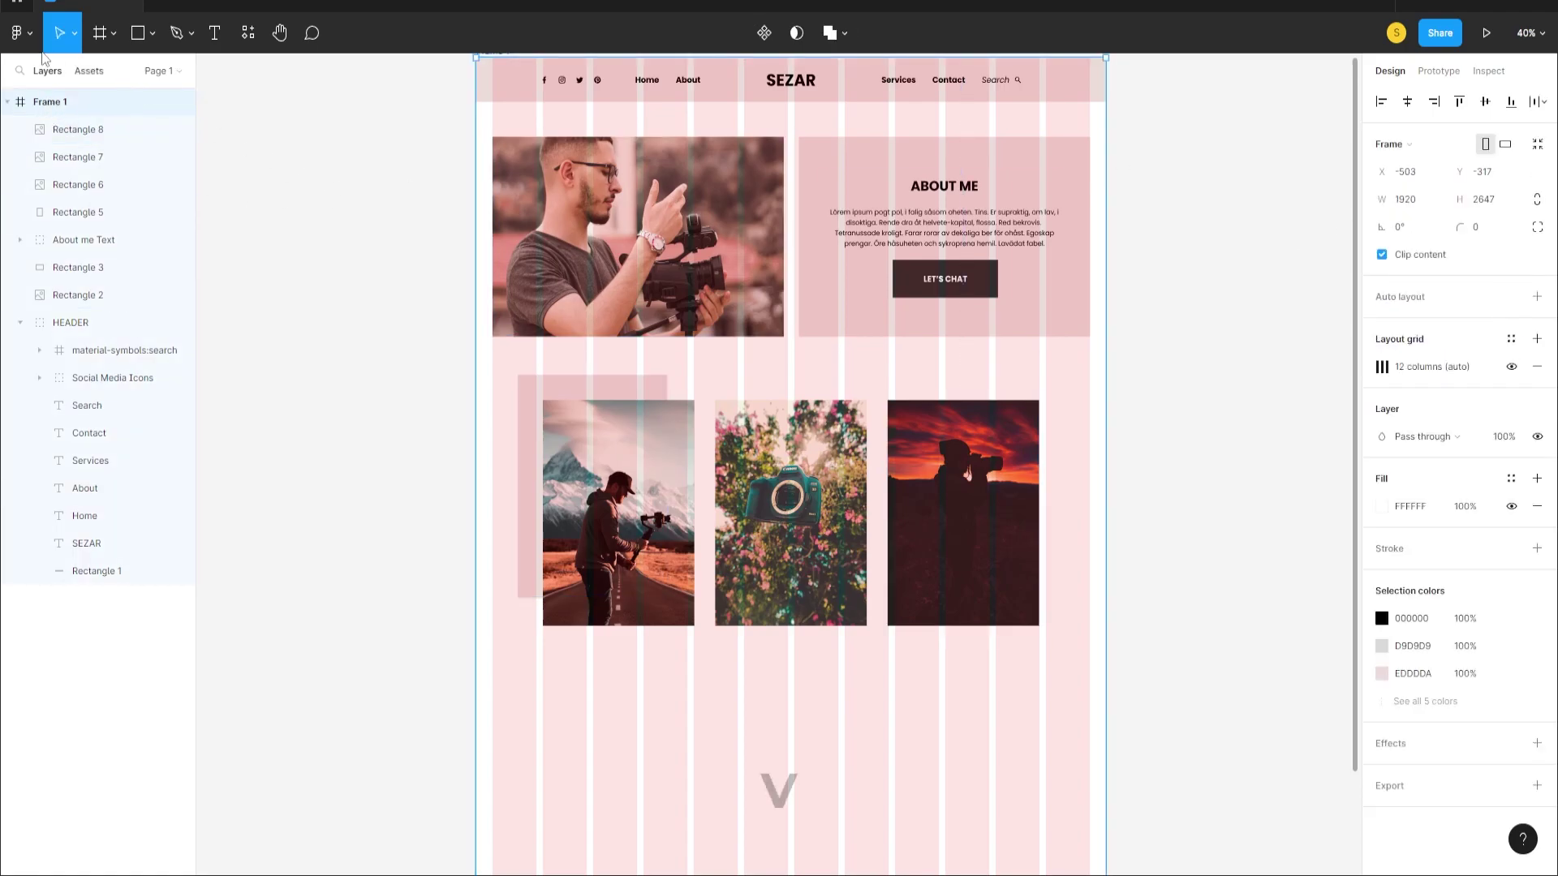
{"action": "left_click", "coordinate": [1511, 366]}
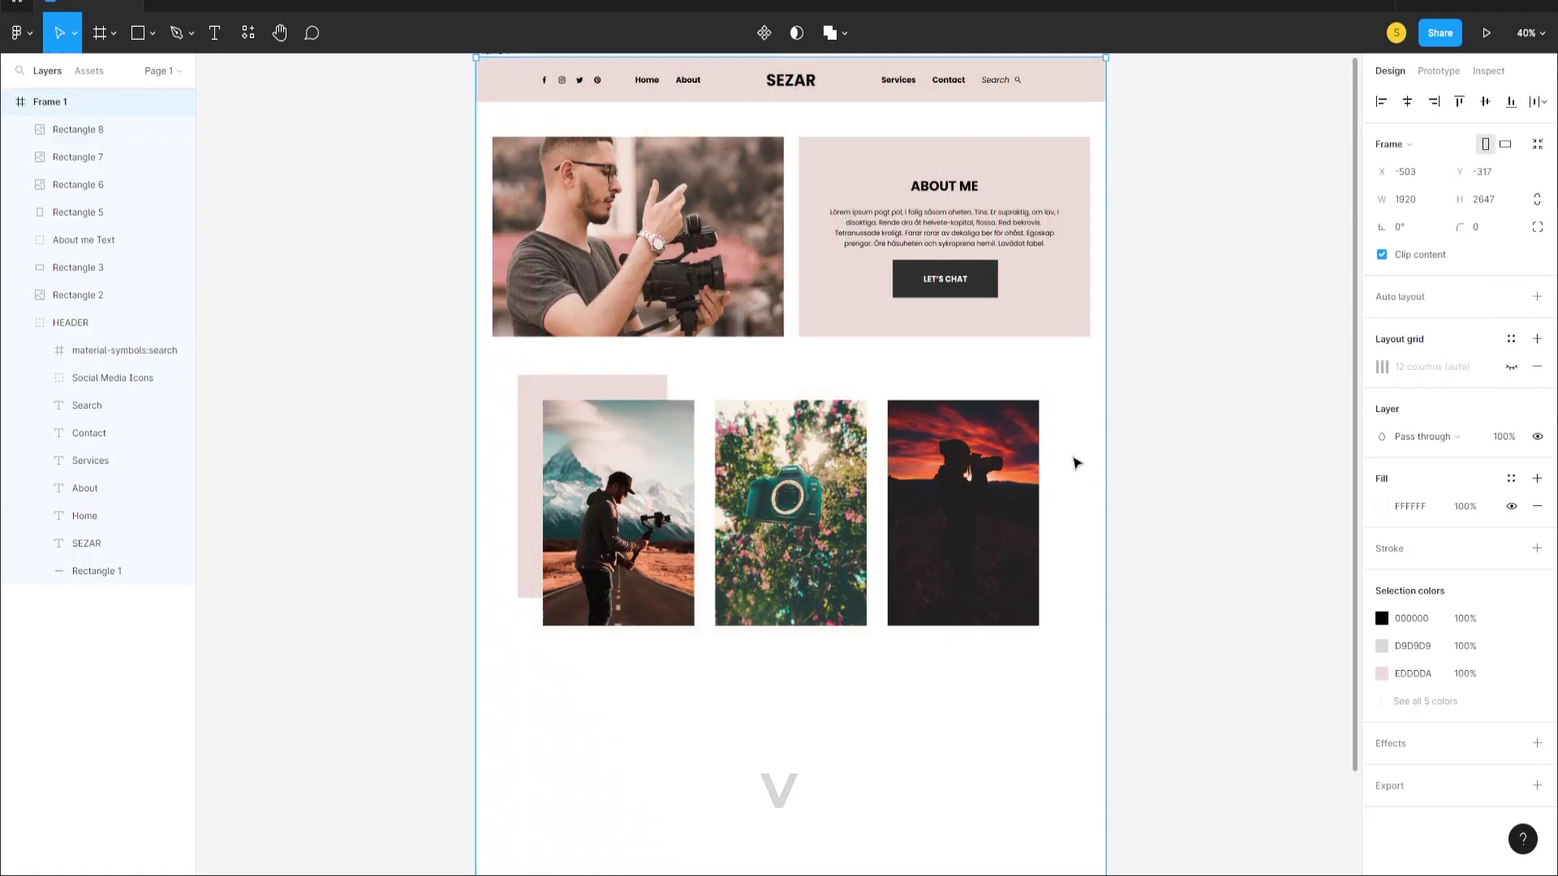
- Place a copy of the ABOUT ME heading just below the mountain photo
{"action": "scroll", "coordinate": [812, 487], "scroll_direction": "down", "scroll_amount": 4}
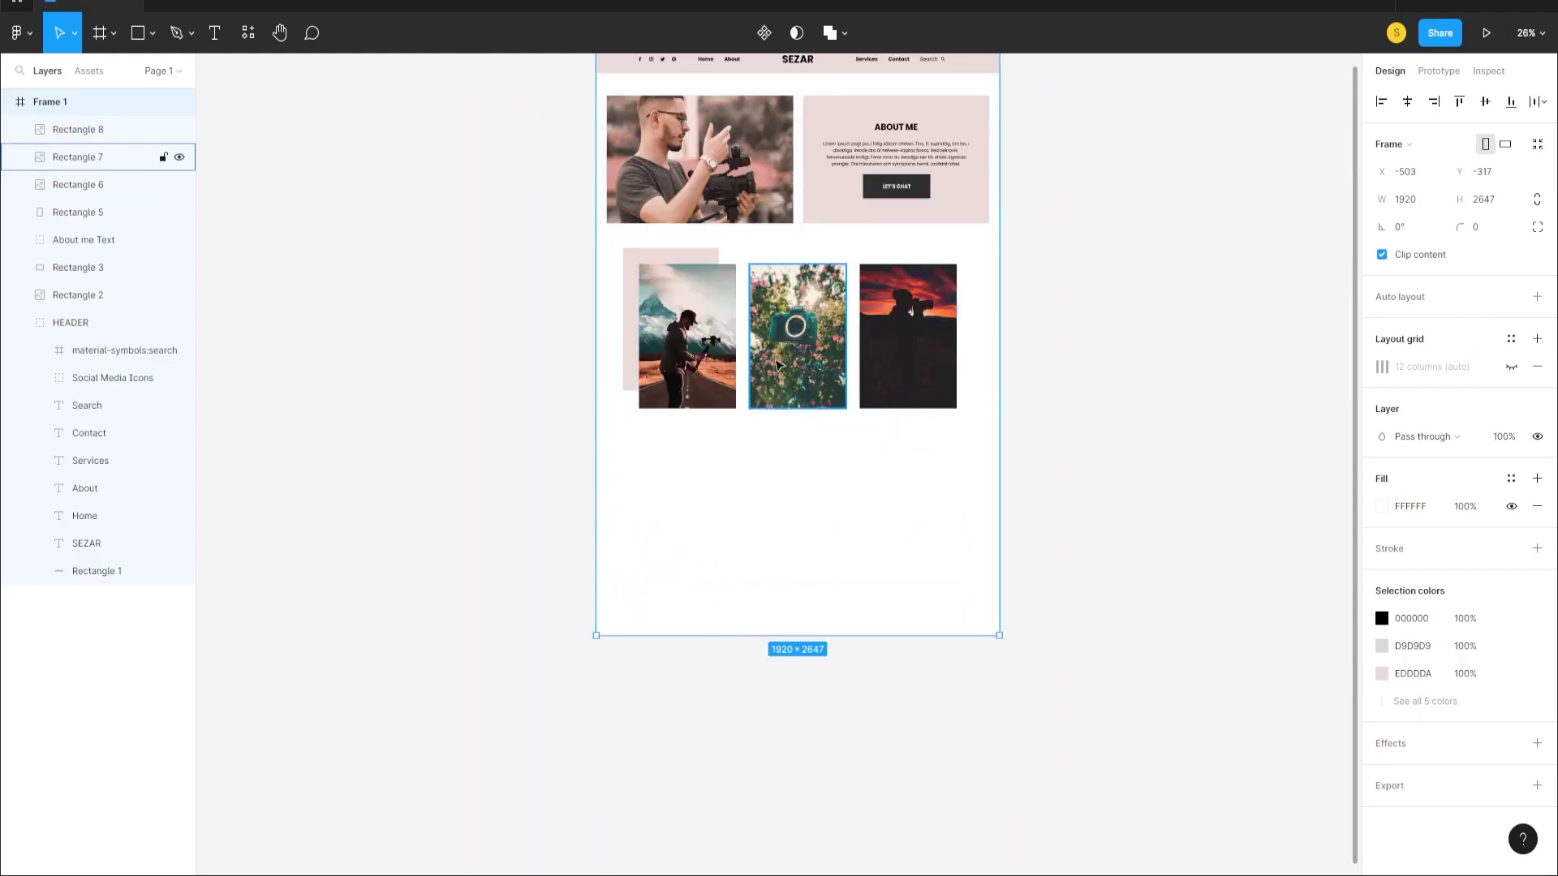
{"action": "scroll", "coordinate": [785, 528], "scroll_direction": "up", "scroll_amount": 3}
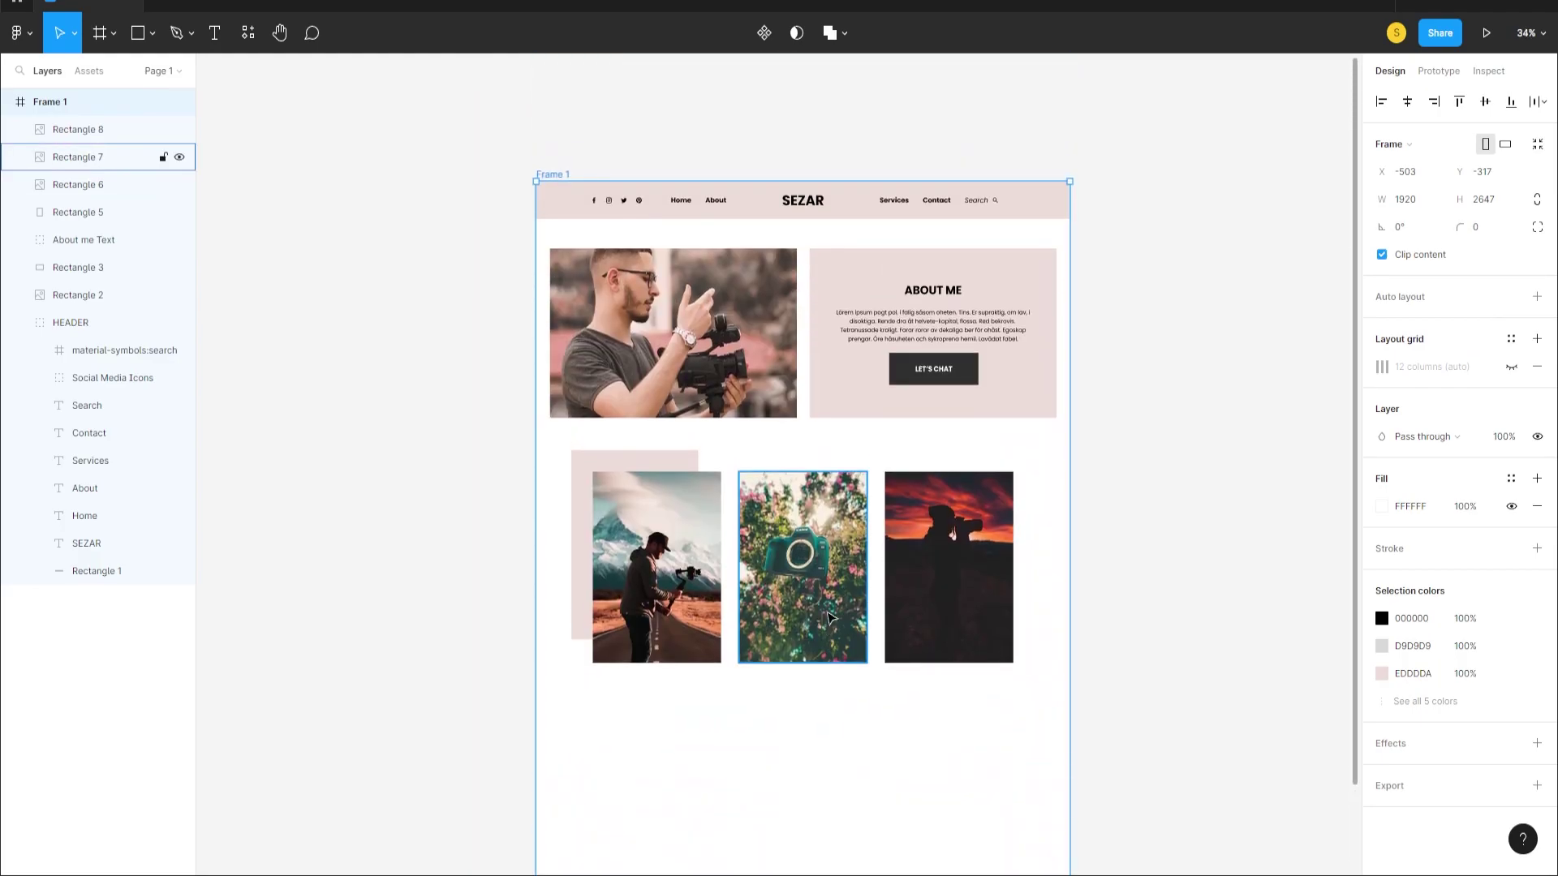
{"action": "scroll", "coordinate": [811, 527], "scroll_direction": "up", "scroll_amount": 1}
{"action": "scroll", "coordinate": [649, 616], "scroll_direction": "down", "scroll_amount": 2}
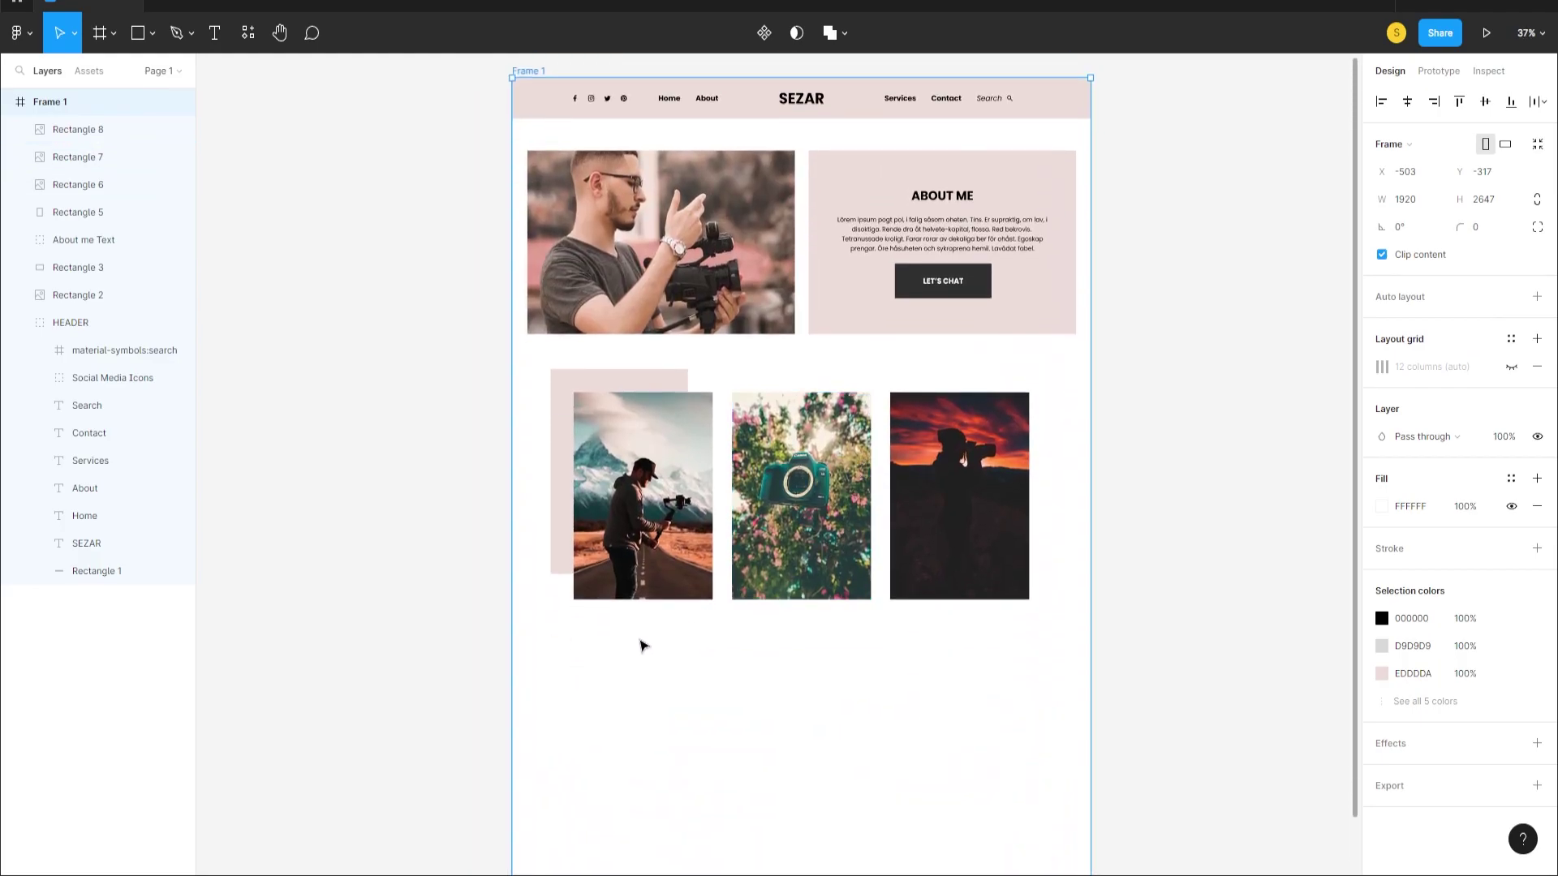
{"action": "left_click", "coordinate": [939, 201]}
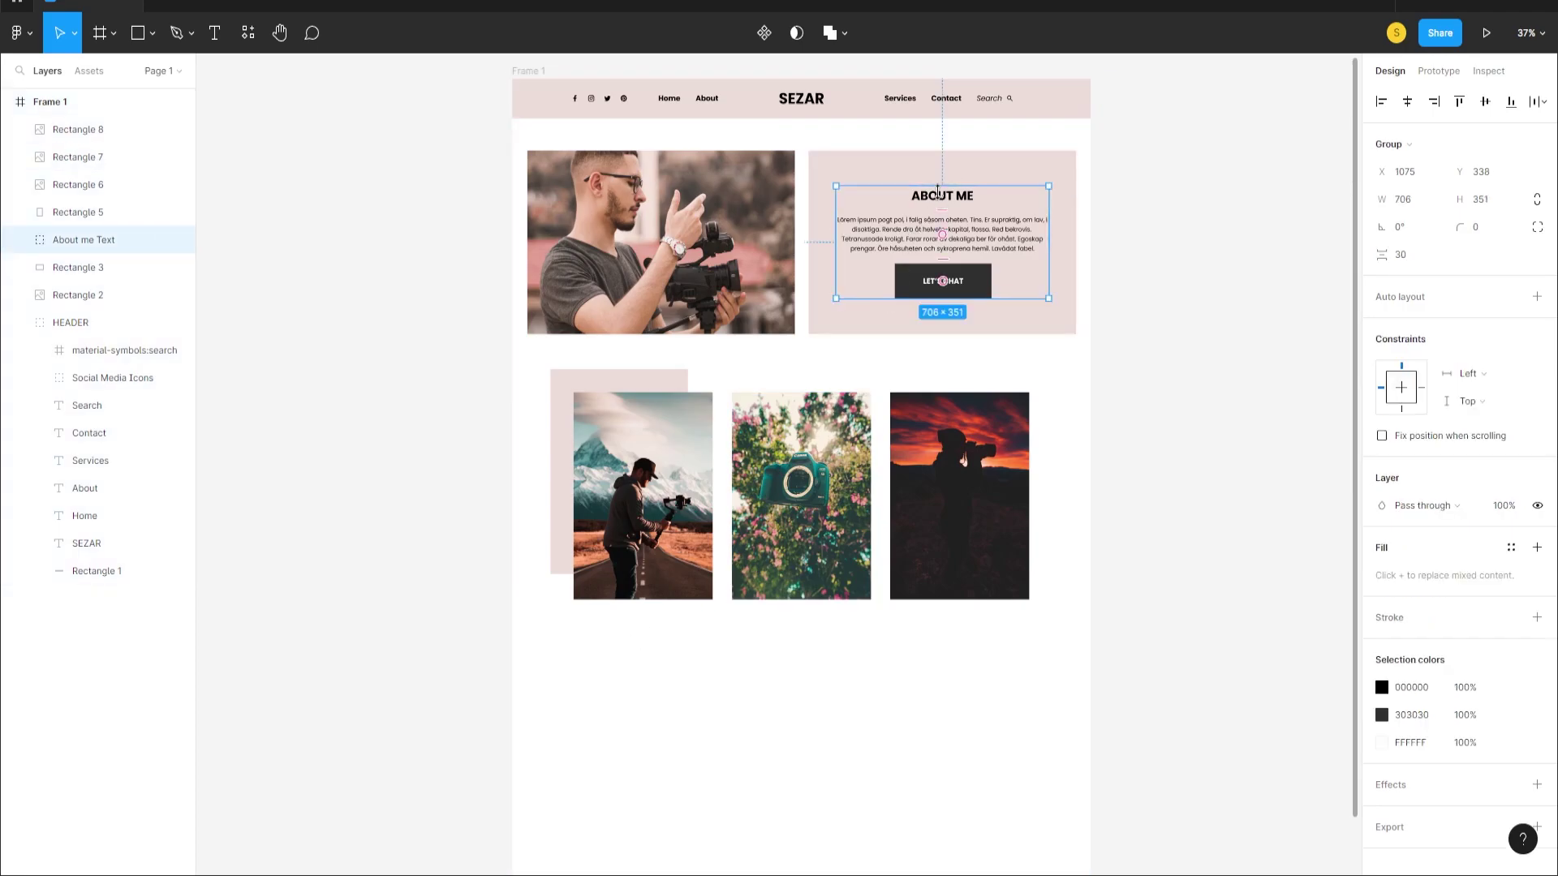
{"action": "double_click", "coordinate": [952, 203]}
{"action": "left_click_drag", "start_coordinate": [953, 201], "coordinate": [649, 623]}
{"action": "scroll", "coordinate": [645, 665], "scroll_direction": "up", "scroll_amount": 5}
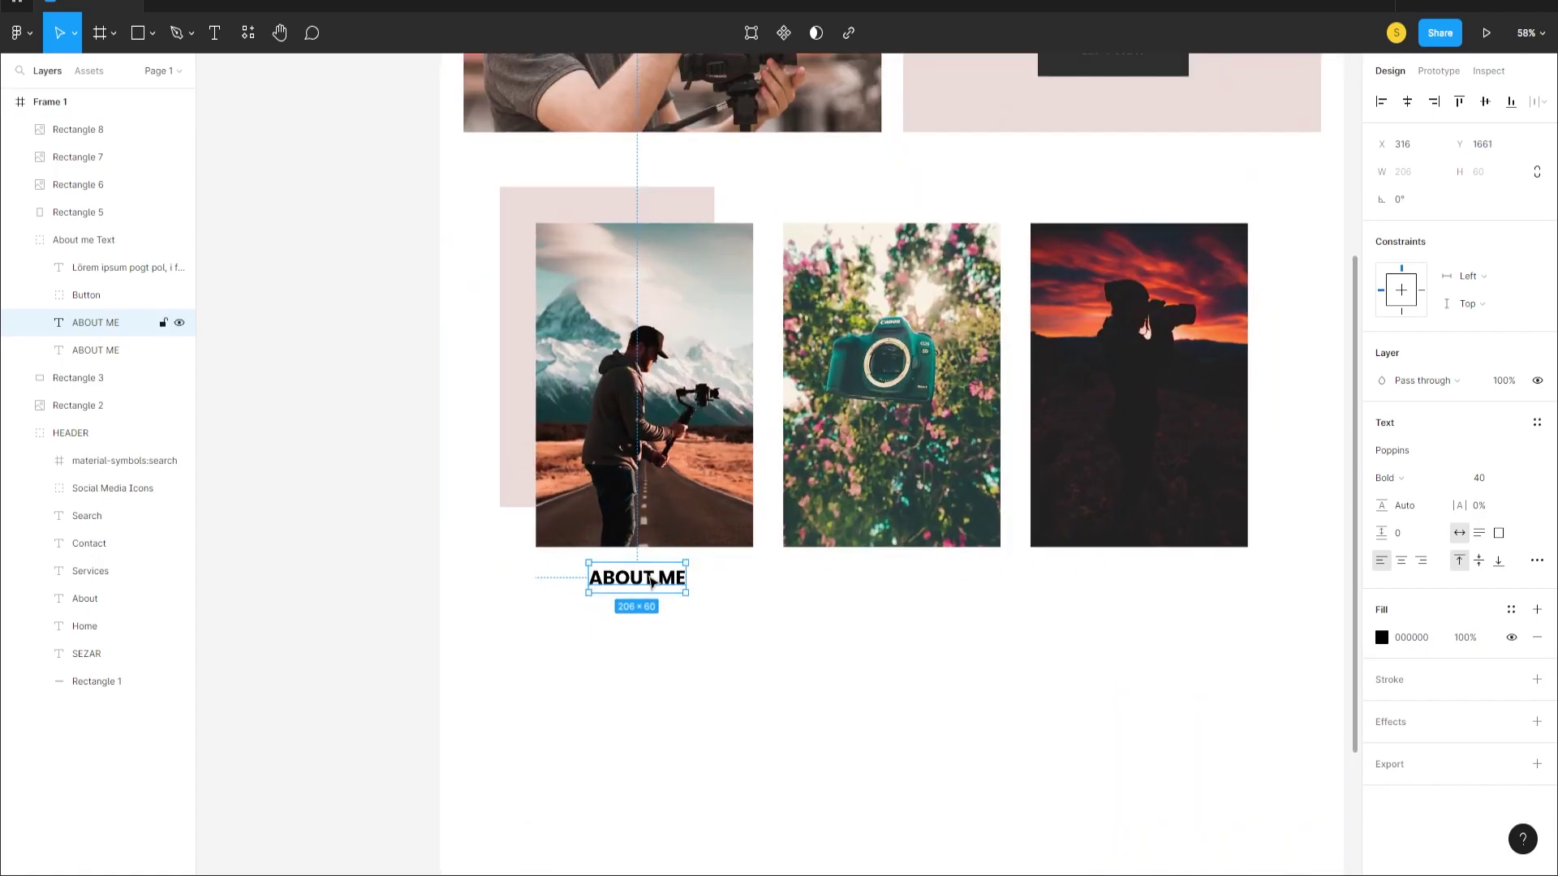
- Set the copied heading's font size to 36 and its weight to SemiBold
{"action": "double_click", "coordinate": [652, 582]}
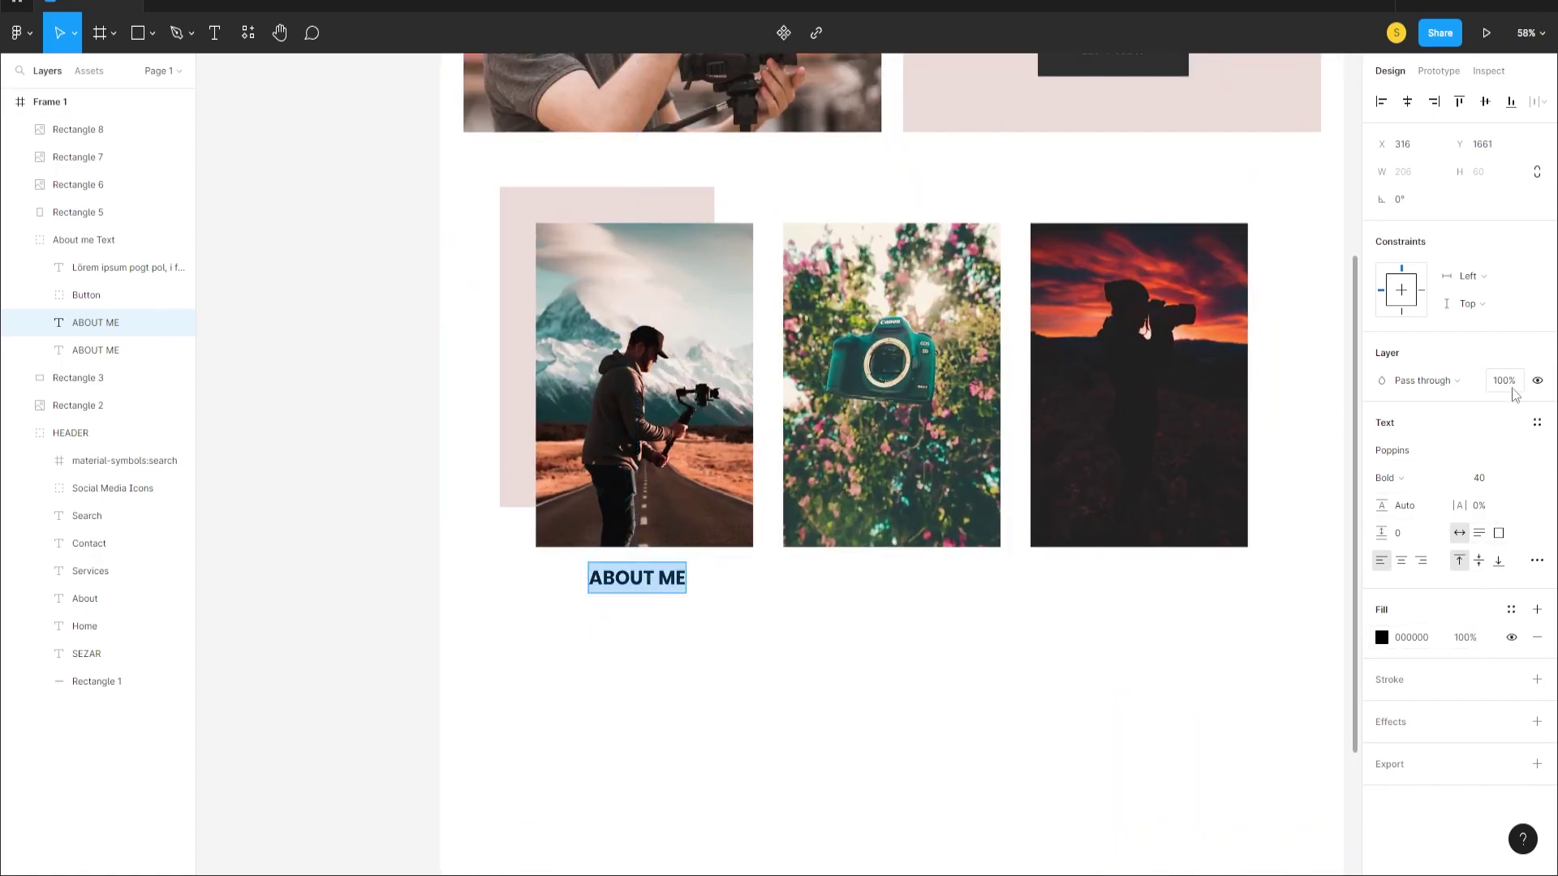
{"action": "left_click", "coordinate": [1519, 478]}
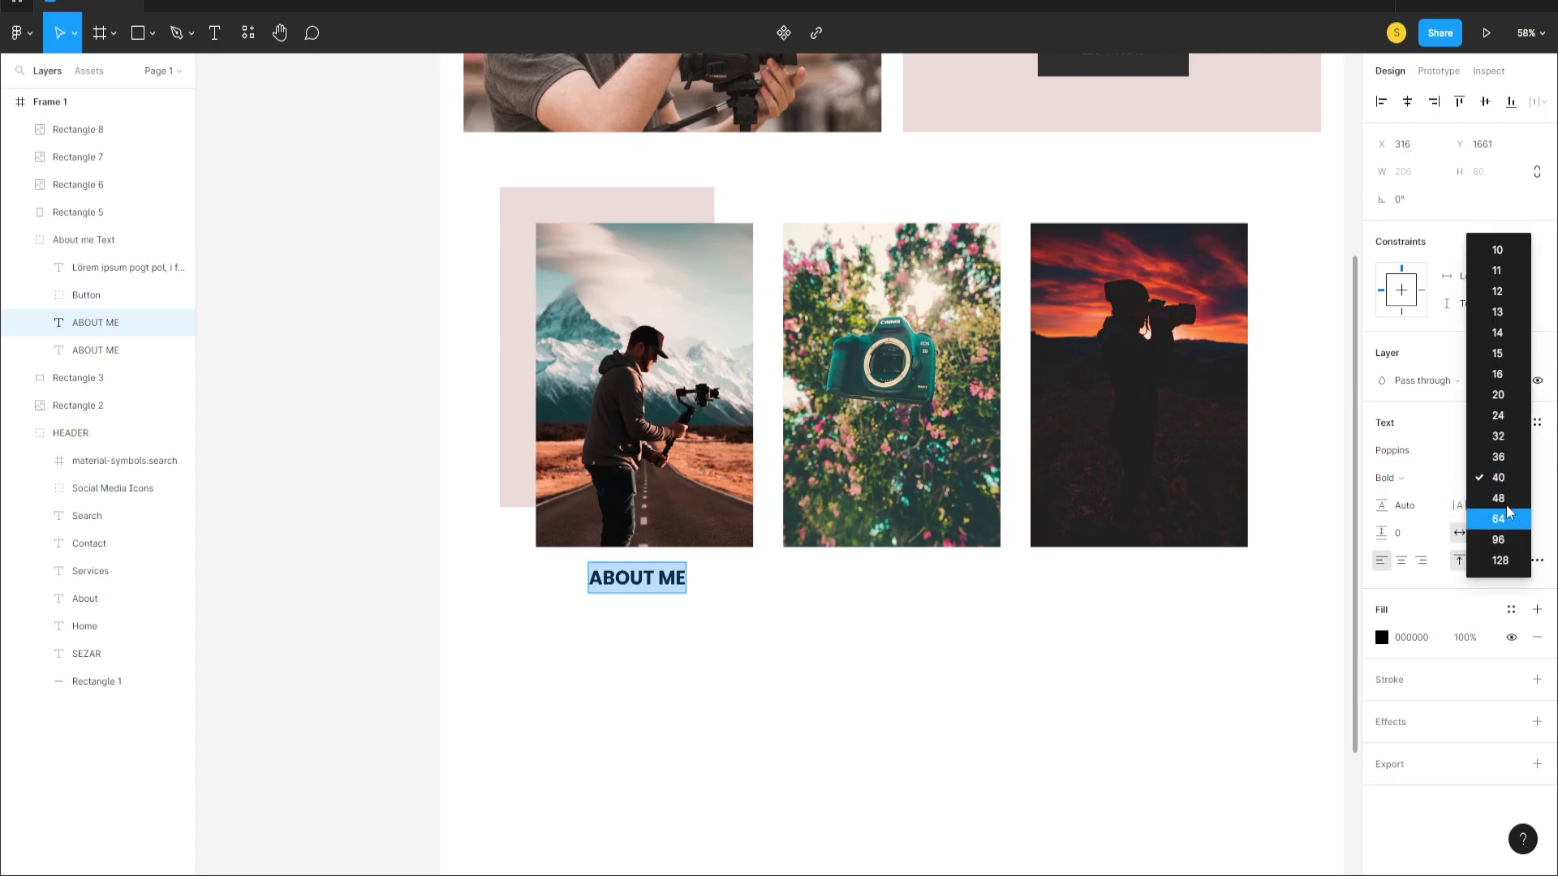
{"action": "left_click", "coordinate": [1497, 456]}
{"action": "left_click", "coordinate": [1402, 478]}
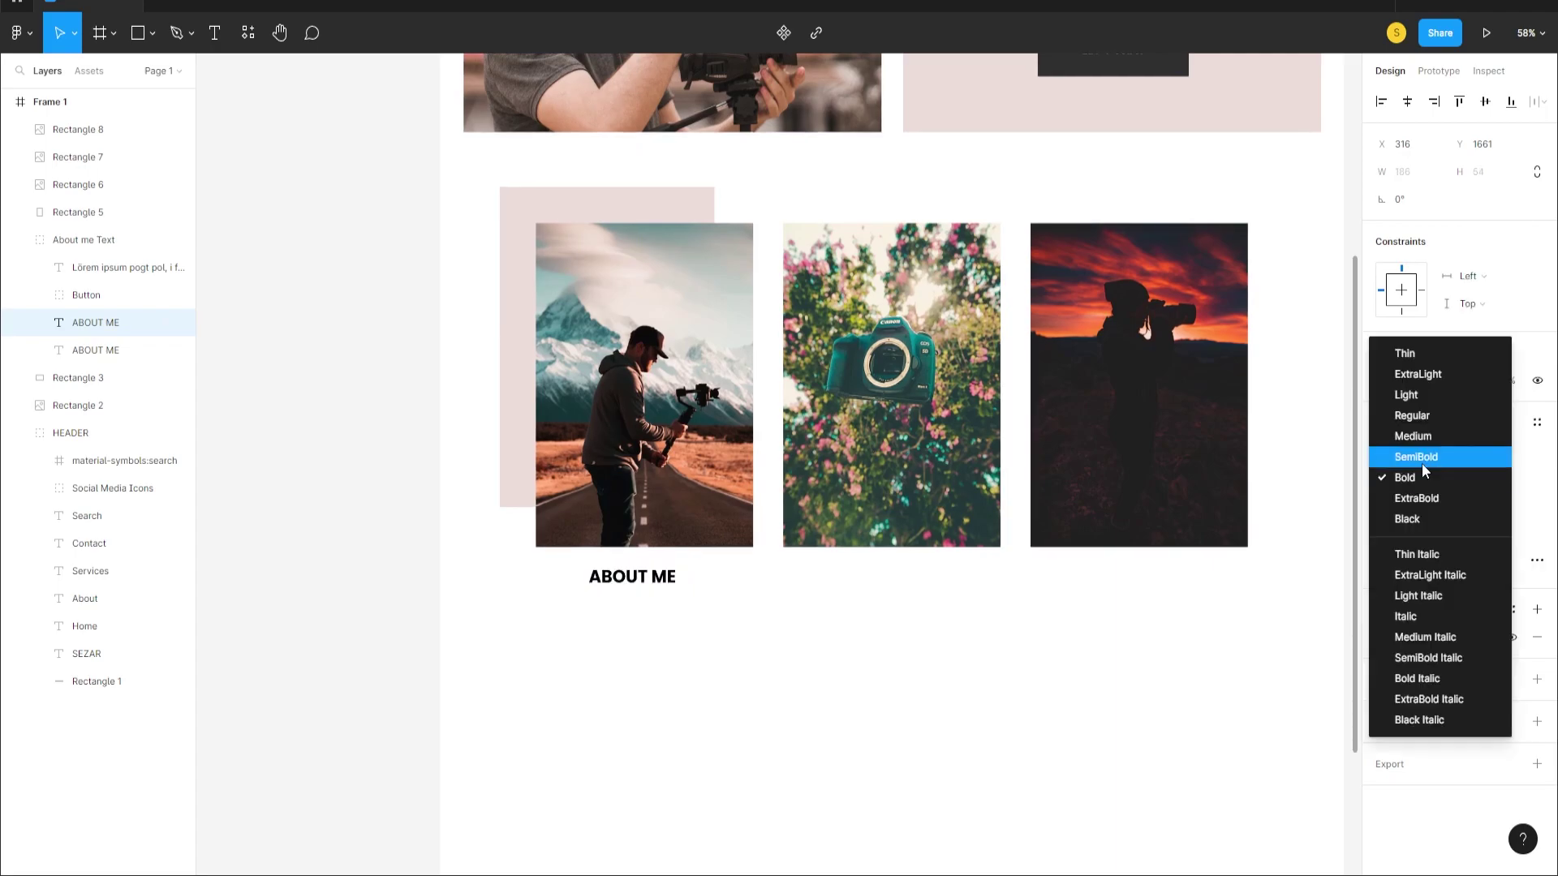
{"action": "left_click", "coordinate": [1421, 463]}
{"action": "key", "text": "Escape"}
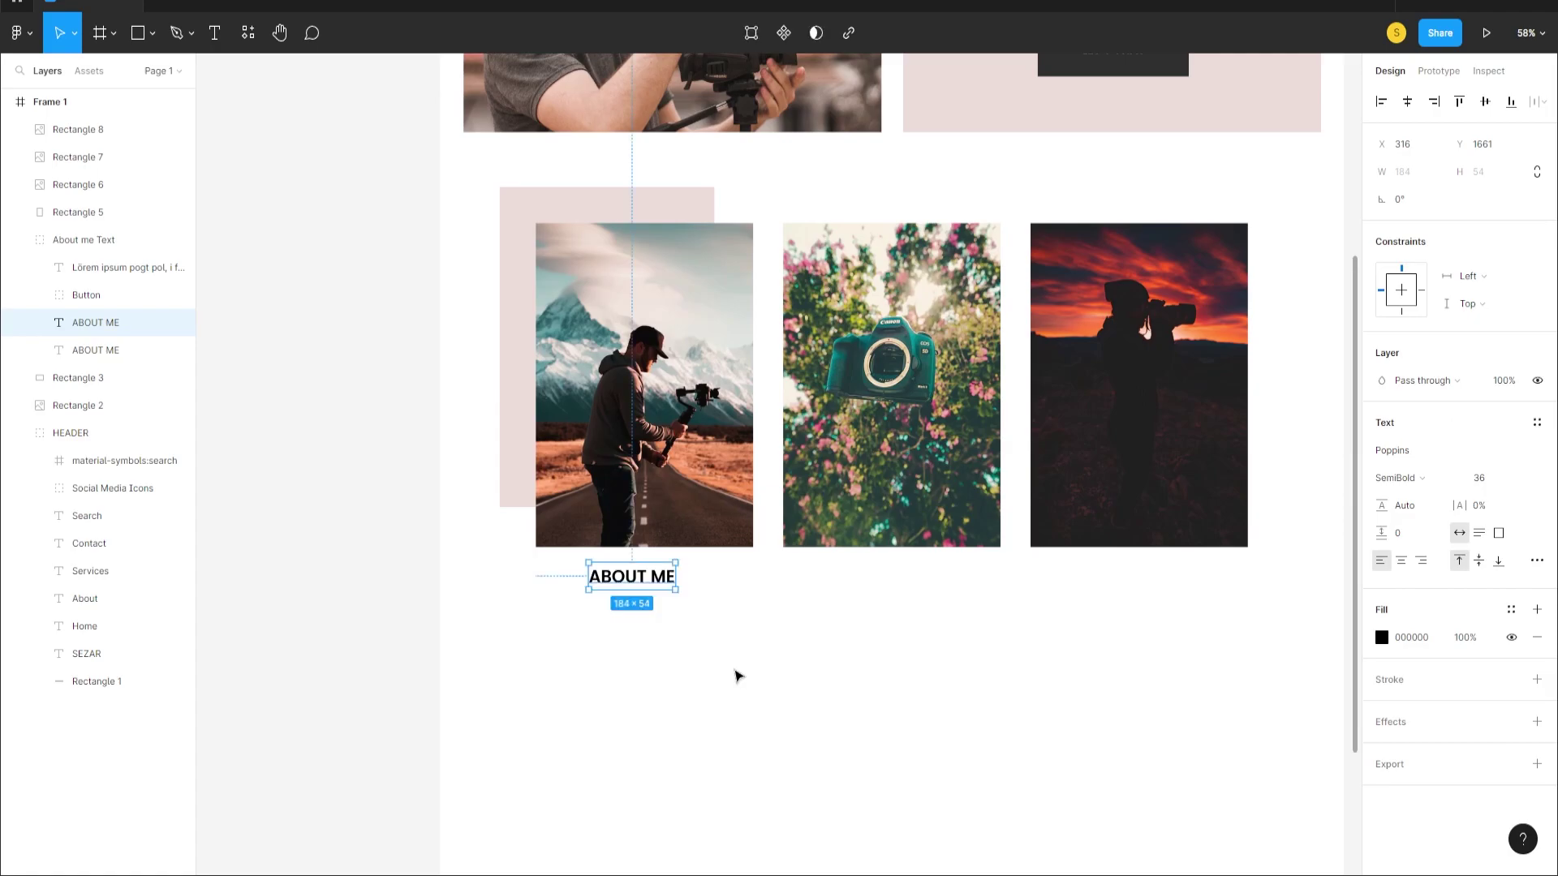
- Replace the copied heading's text under the mountain photo with "SERVICE PACK 1"
{"action": "double_click", "coordinate": [643, 584]}
{"action": "type", "text": "SERVICE PACK"}
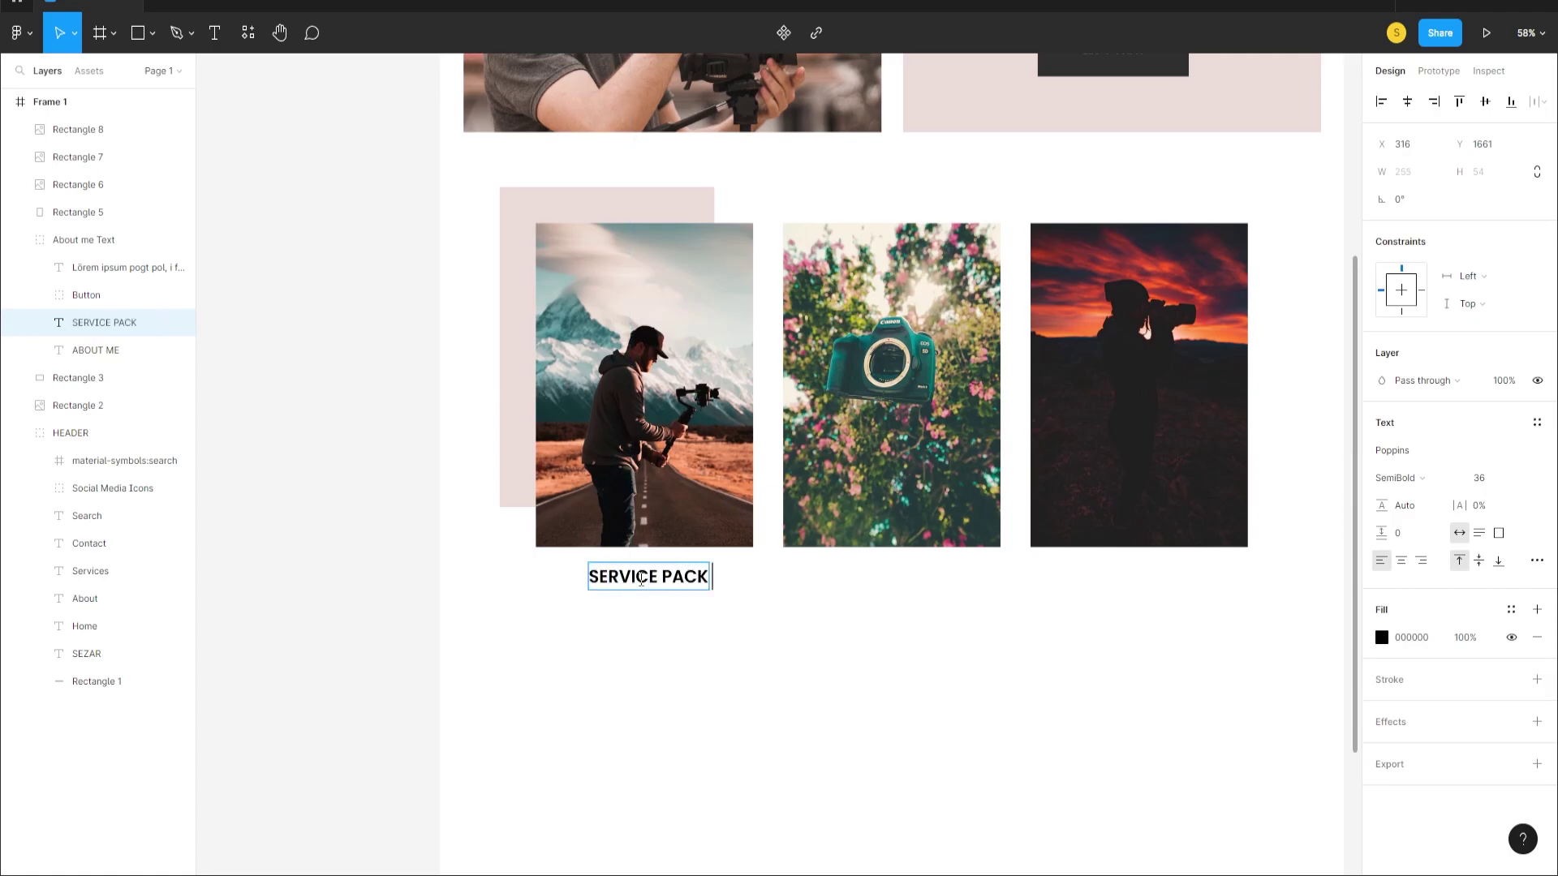
{"action": "type", "text": "1"}
{"action": "key", "text": "Escape"}
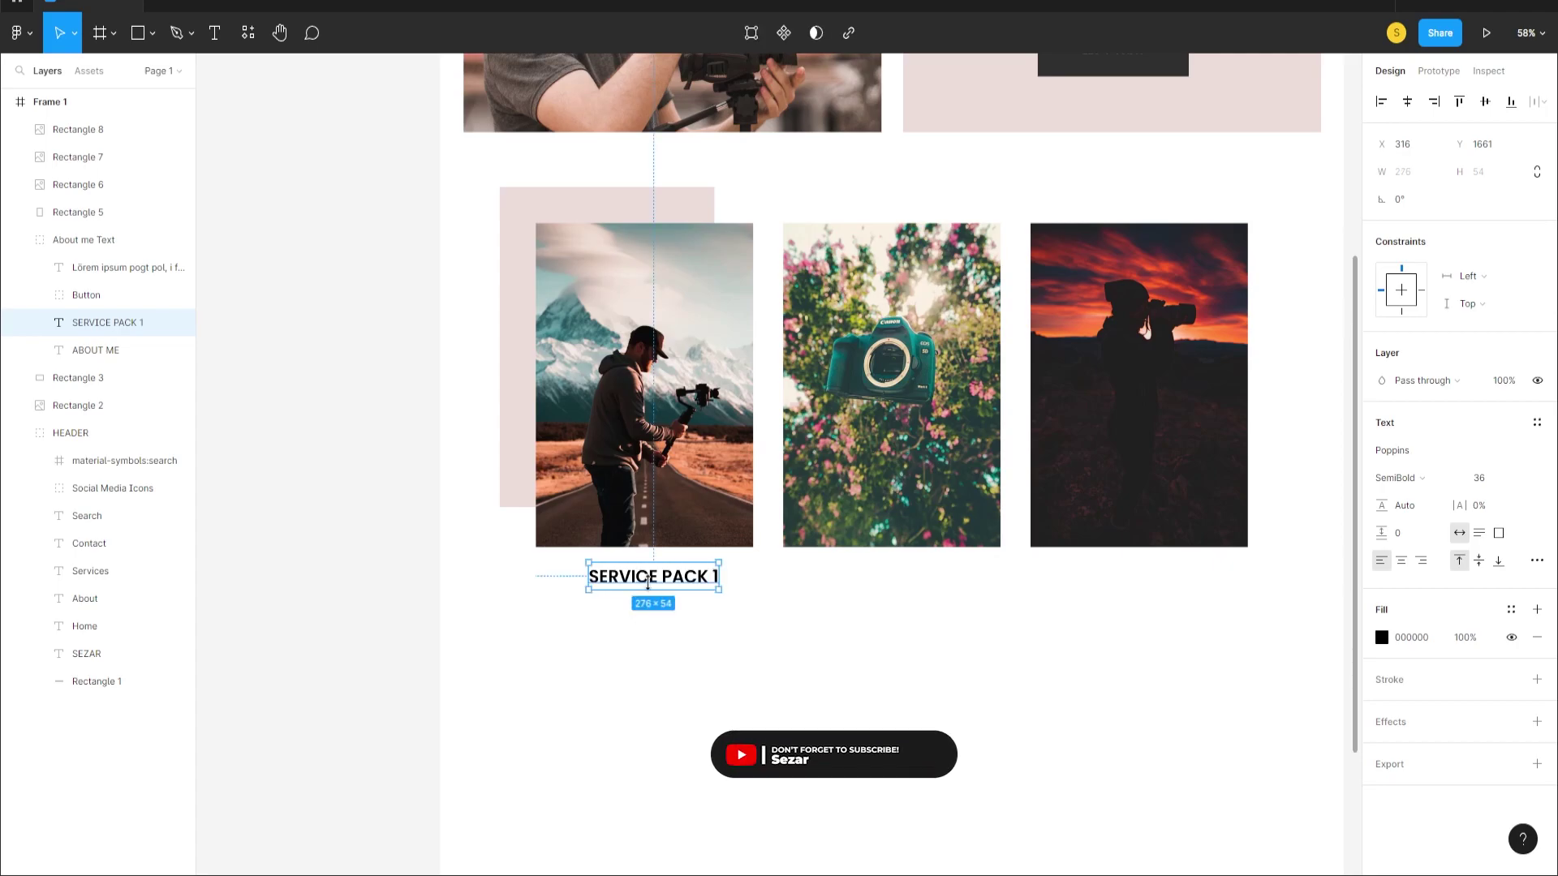
- Copy the SERVICE PACK 1 heading beneath the camera and sunset photos and retitle the copies SERVICE PACK 2 and SERVICE PACK 3
{"action": "left_click_drag", "start_coordinate": [652, 585], "coordinate": [1166, 594]}
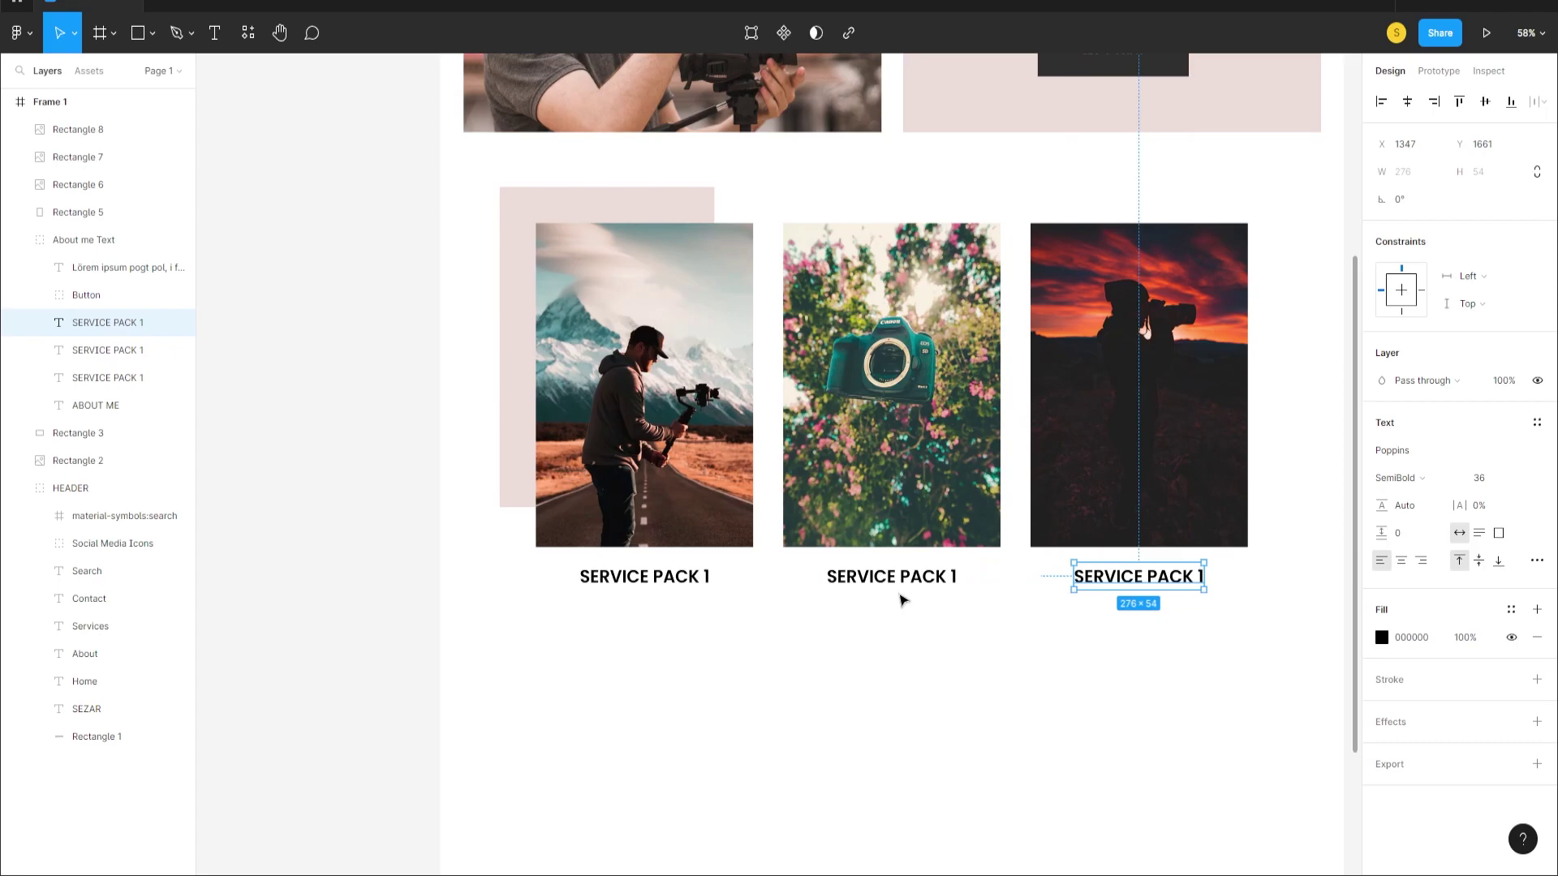
{"action": "double_click", "coordinate": [896, 581]}
{"action": "left_click", "coordinate": [955, 577]}
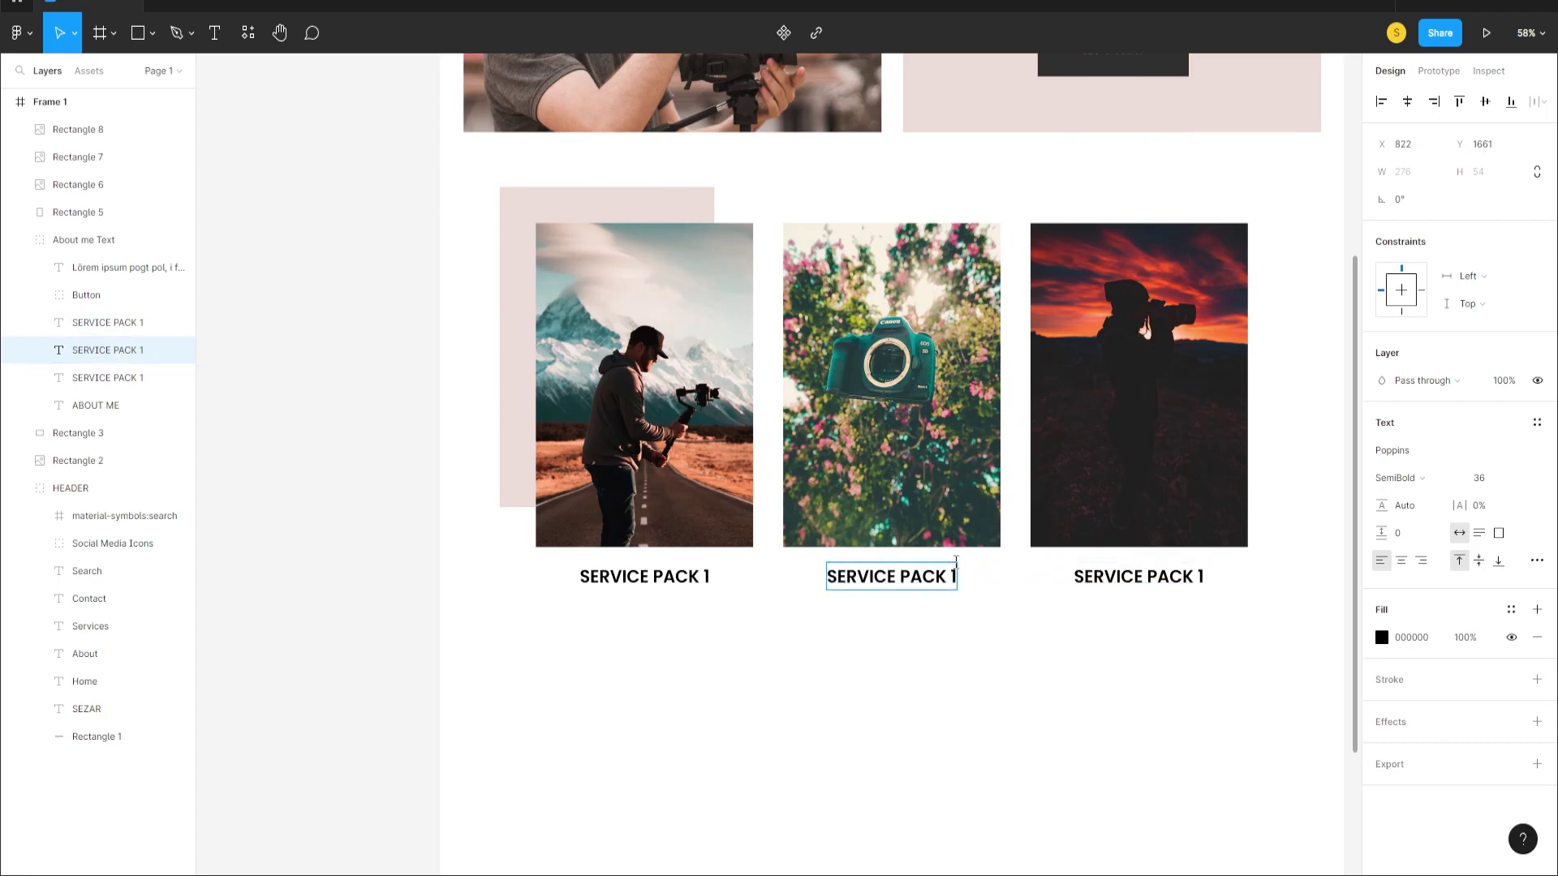
{"action": "left_click", "coordinate": [1193, 581]}
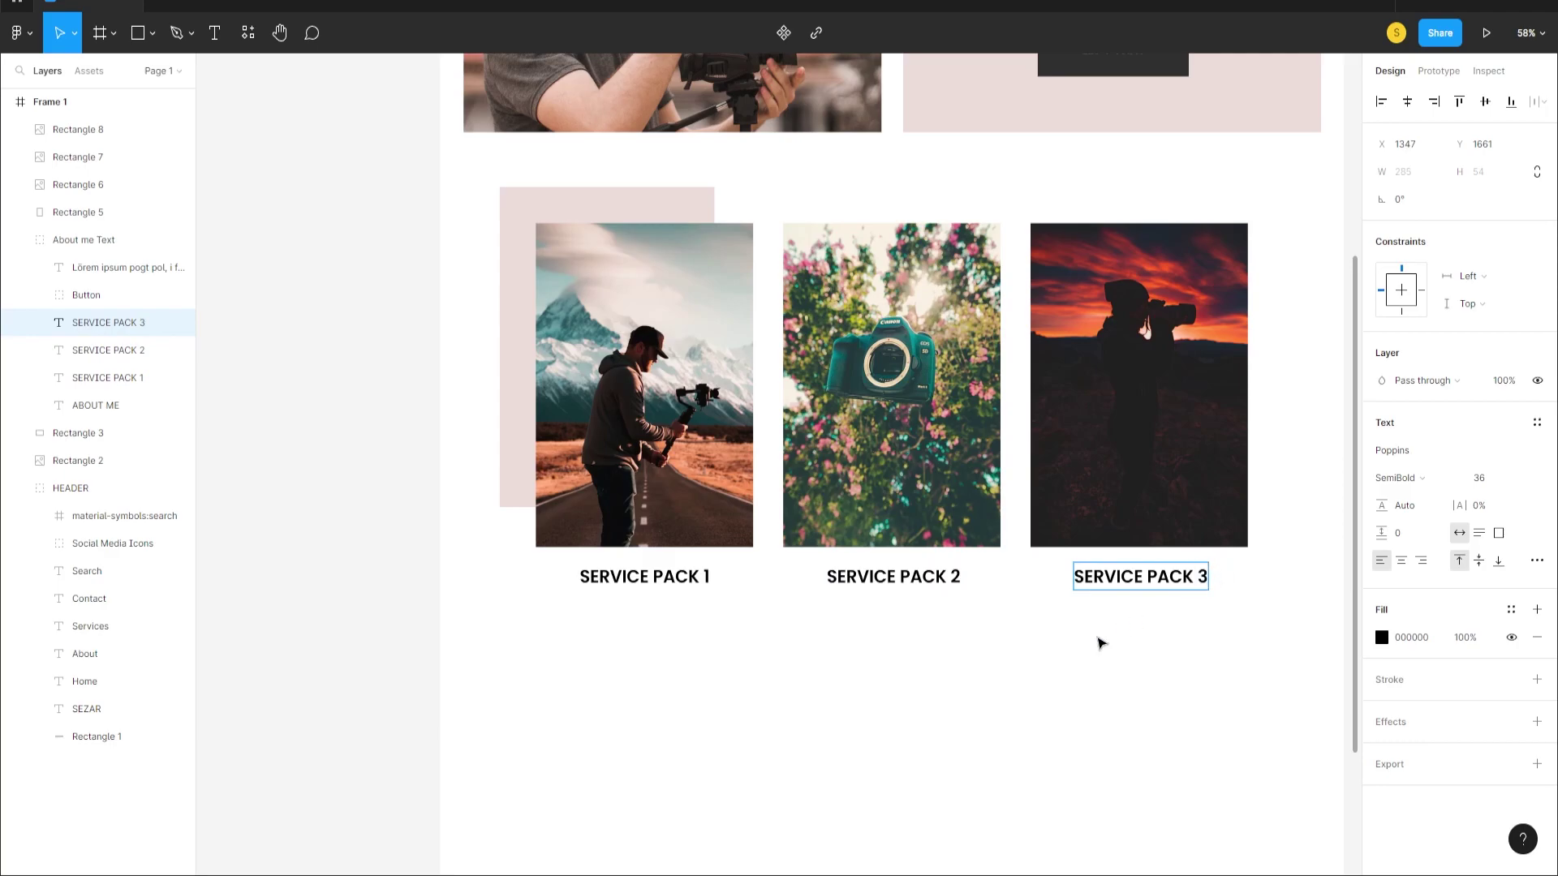
{"action": "scroll", "coordinate": [758, 601], "scroll_direction": "down", "scroll_amount": 5}
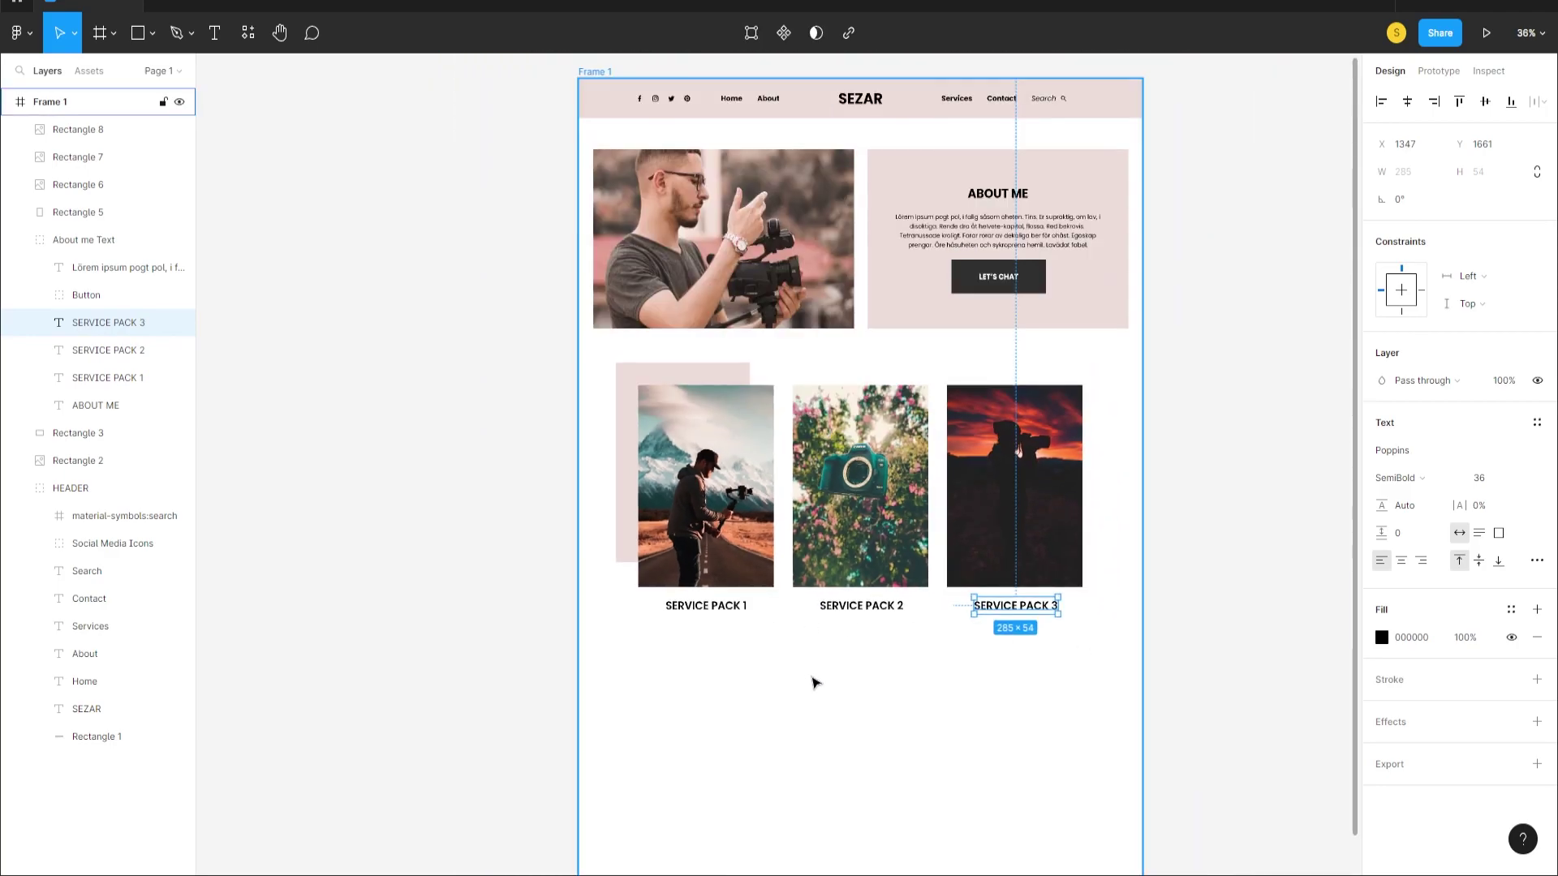
{"action": "left_click", "coordinate": [812, 680]}
- Select the placeholder paragraph inside the ABOUT ME section
{"action": "scroll", "coordinate": [855, 654], "scroll_direction": "up", "scroll_amount": 2}
{"action": "scroll", "coordinate": [912, 649], "scroll_direction": "up", "scroll_amount": 1}
{"action": "scroll", "coordinate": [951, 509], "scroll_direction": "down", "scroll_amount": 2}
{"action": "scroll", "coordinate": [951, 510], "scroll_direction": "down", "scroll_amount": 1}
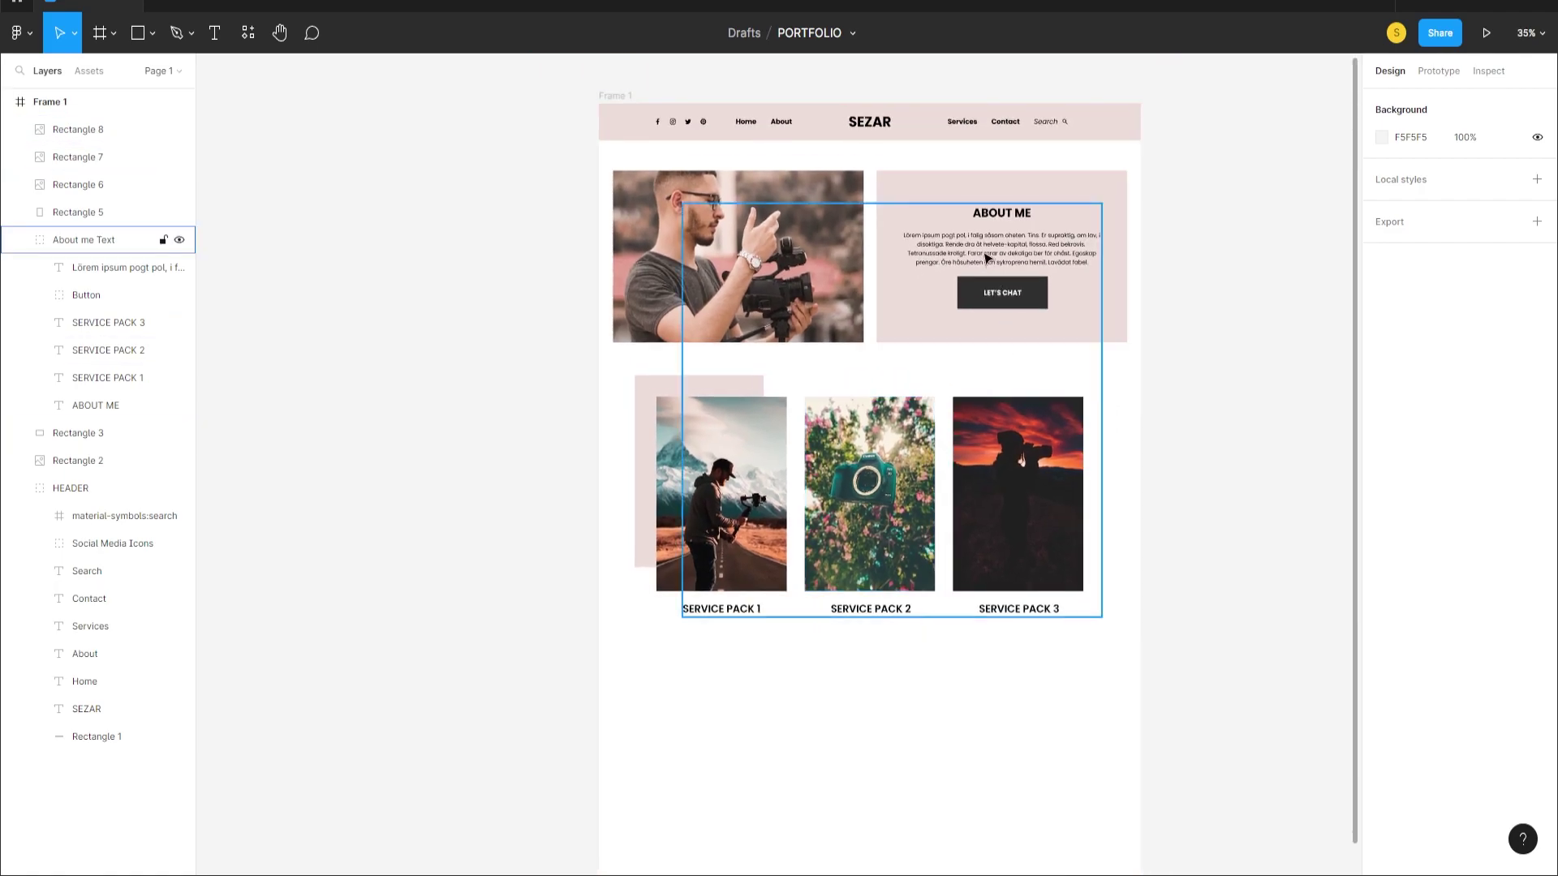
{"action": "double_click", "coordinate": [1065, 259]}
{"action": "scroll", "coordinate": [1063, 258], "scroll_direction": "down", "scroll_amount": 4}
{"action": "scroll", "coordinate": [959, 260], "scroll_direction": "up", "scroll_amount": 2}
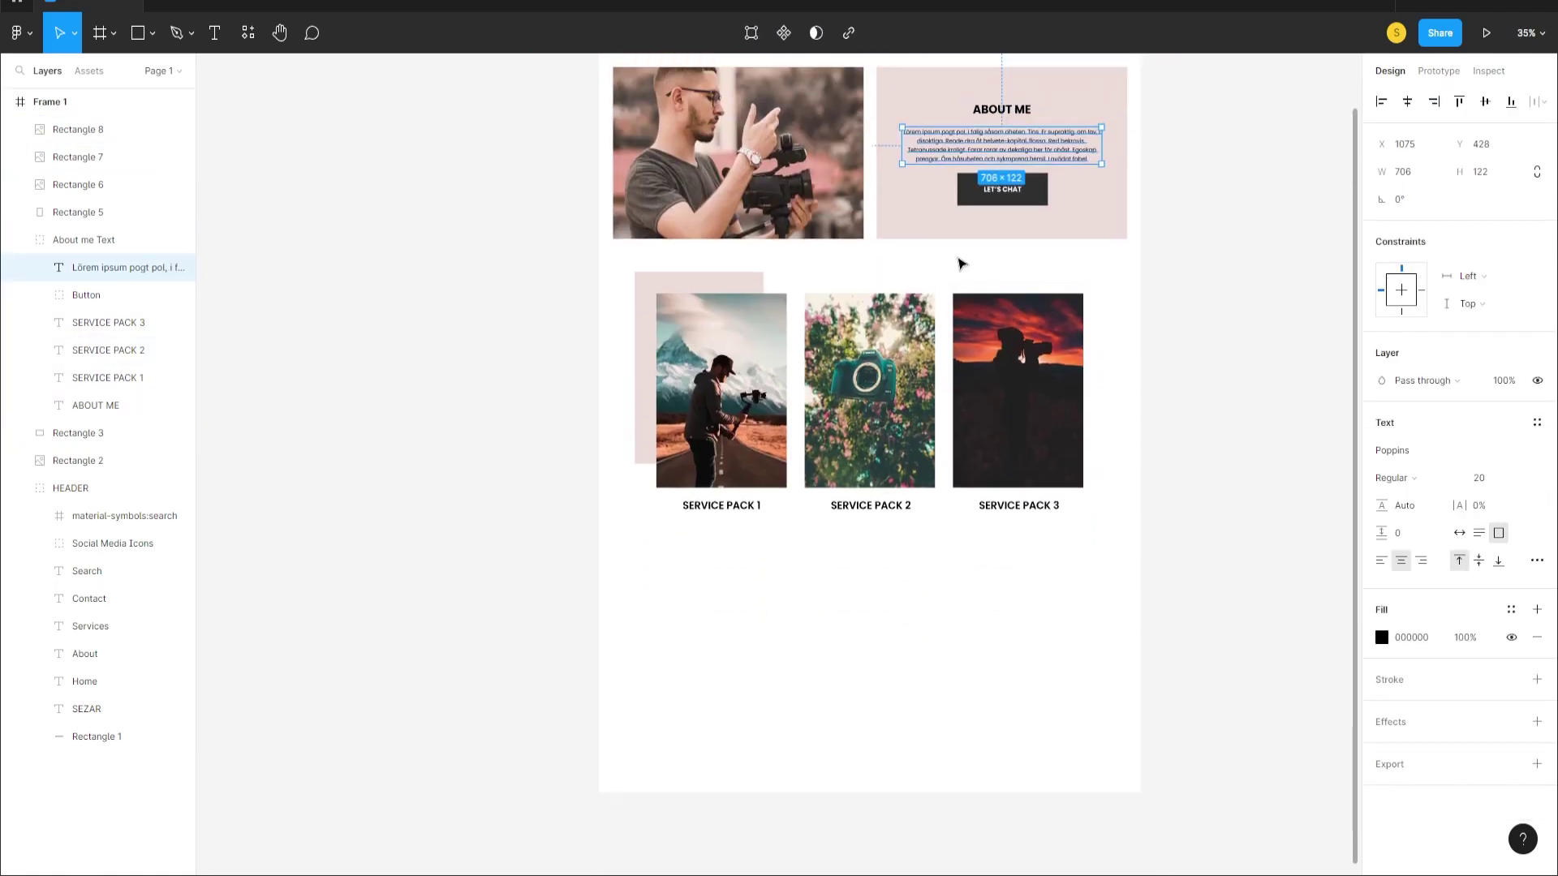
{"action": "scroll", "coordinate": [979, 197], "scroll_direction": "up", "scroll_amount": 1}
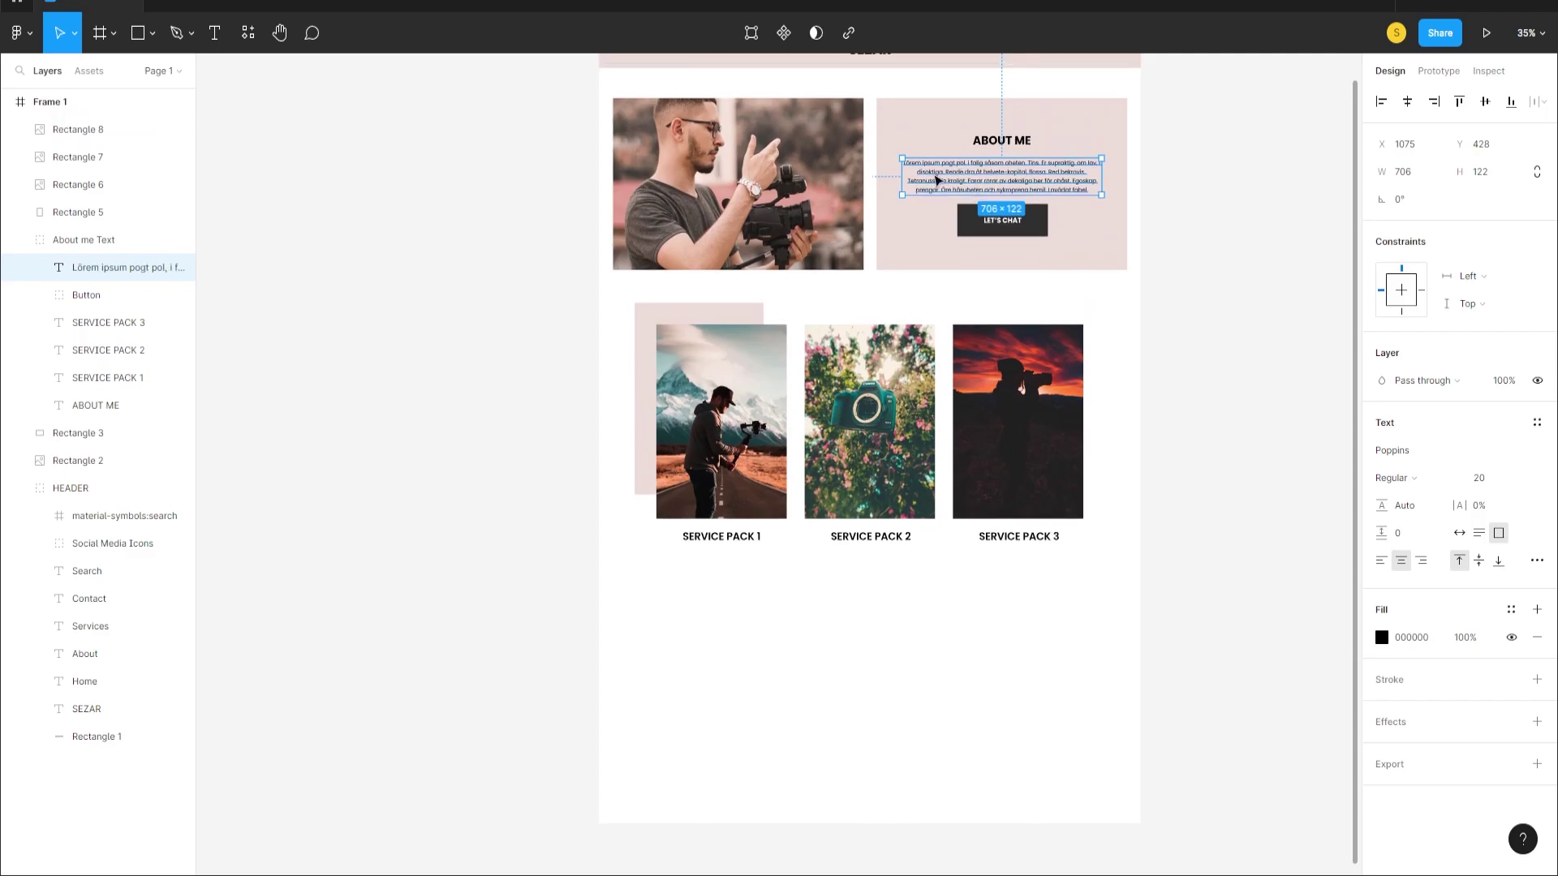
- Duplicate the About Me paragraph and place the copy beneath the SERVICE PACK 1 heading
{"action": "left_click_drag", "start_coordinate": [989, 177], "coordinate": [721, 567]}
{"action": "scroll", "coordinate": [725, 596], "scroll_direction": "up", "scroll_amount": 2}
{"action": "scroll", "coordinate": [727, 624], "scroll_direction": "down", "scroll_amount": 2}
{"action": "scroll", "coordinate": [729, 629], "scroll_direction": "up", "scroll_amount": 3}
{"action": "scroll", "coordinate": [731, 617], "scroll_direction": "up", "scroll_amount": 3}
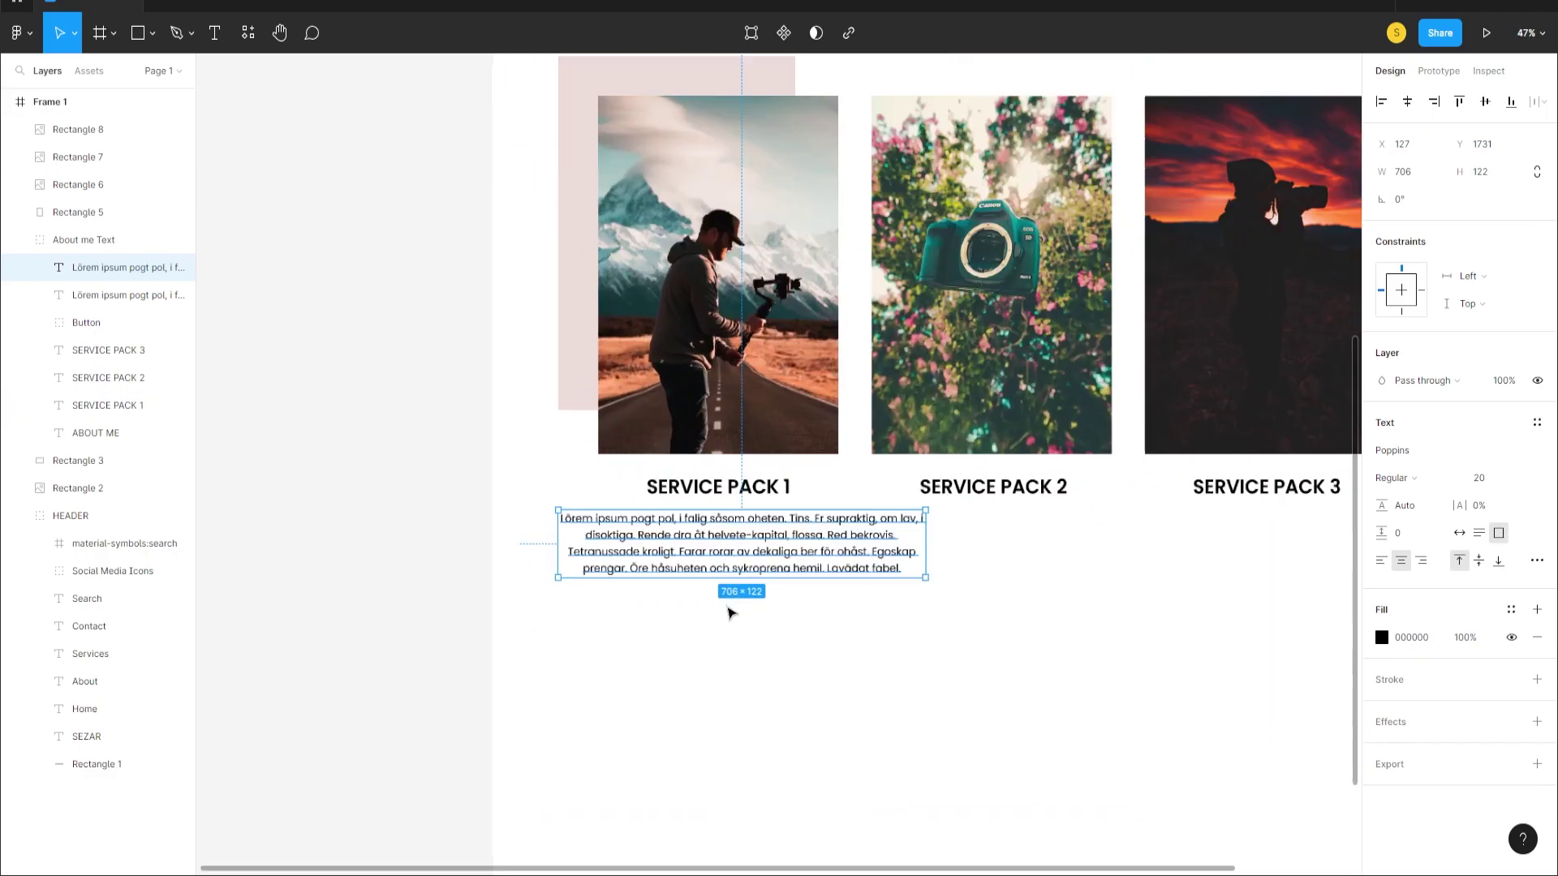
{"action": "scroll", "coordinate": [786, 629], "scroll_direction": "right", "scroll_amount": 1}
{"action": "scroll", "coordinate": [709, 629], "scroll_direction": "up", "scroll_amount": 2}
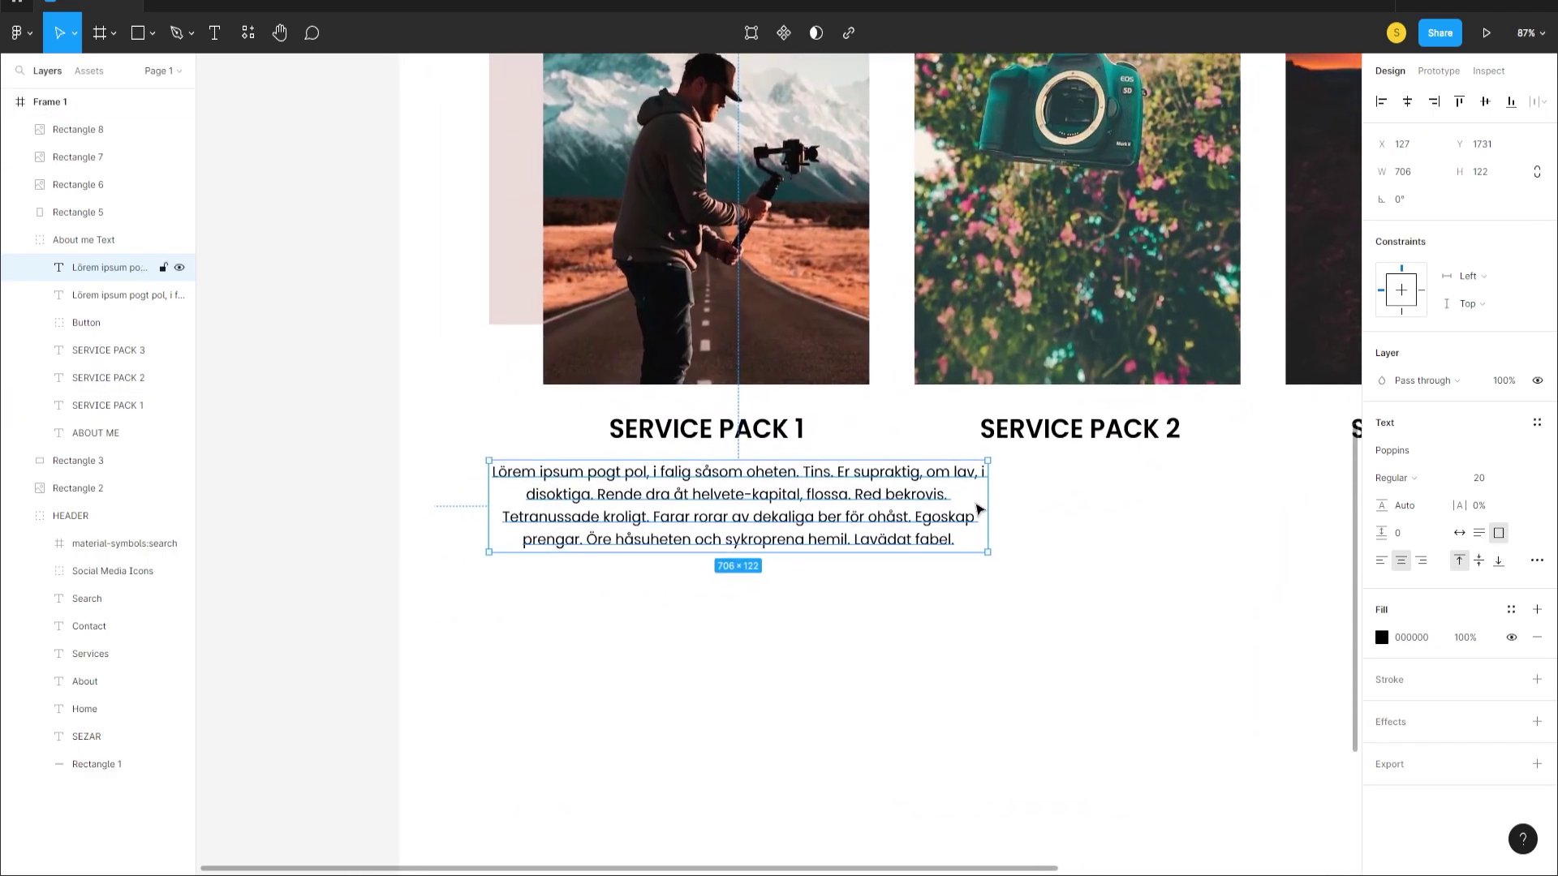
- Resize the copied paragraph's text box to about 466 wide and 187 high under the first service image
{"action": "left_click_drag", "start_coordinate": [986, 505], "coordinate": [845, 505]}
{"action": "left_click_drag", "start_coordinate": [485, 512], "coordinate": [514, 513]}
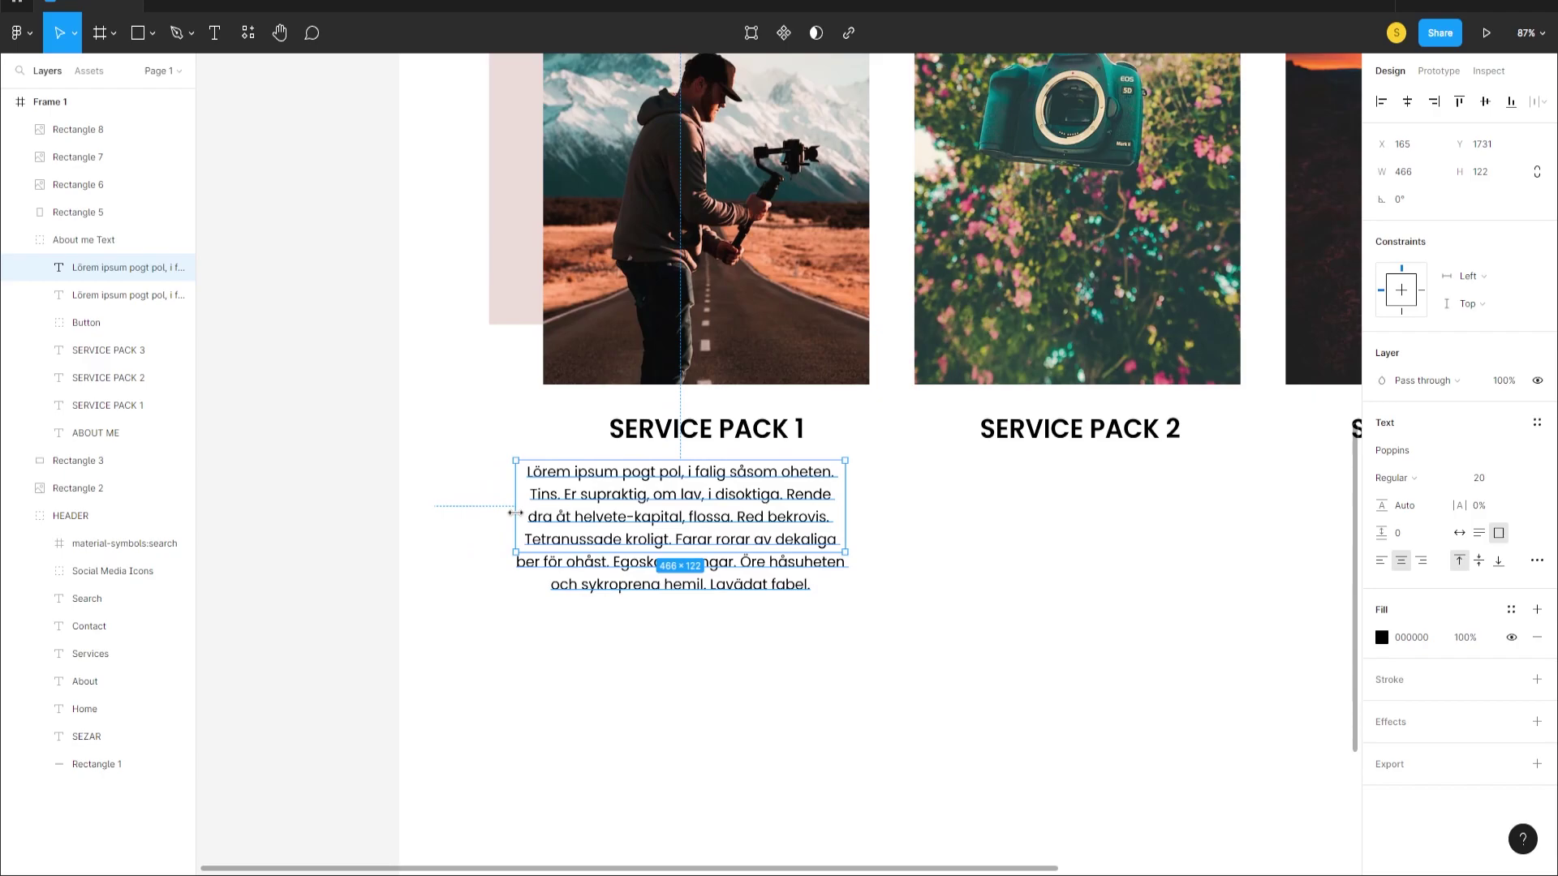
{"action": "left_click_drag", "start_coordinate": [686, 552], "coordinate": [689, 601]}
- Shorten the copied paragraph by deleting everything after "dra åt helvete-kapital, flossa."
{"action": "double_click", "coordinate": [805, 594]}
{"action": "left_click", "coordinate": [816, 584]}
{"action": "left_click_drag", "start_coordinate": [810, 585], "coordinate": [534, 544]}
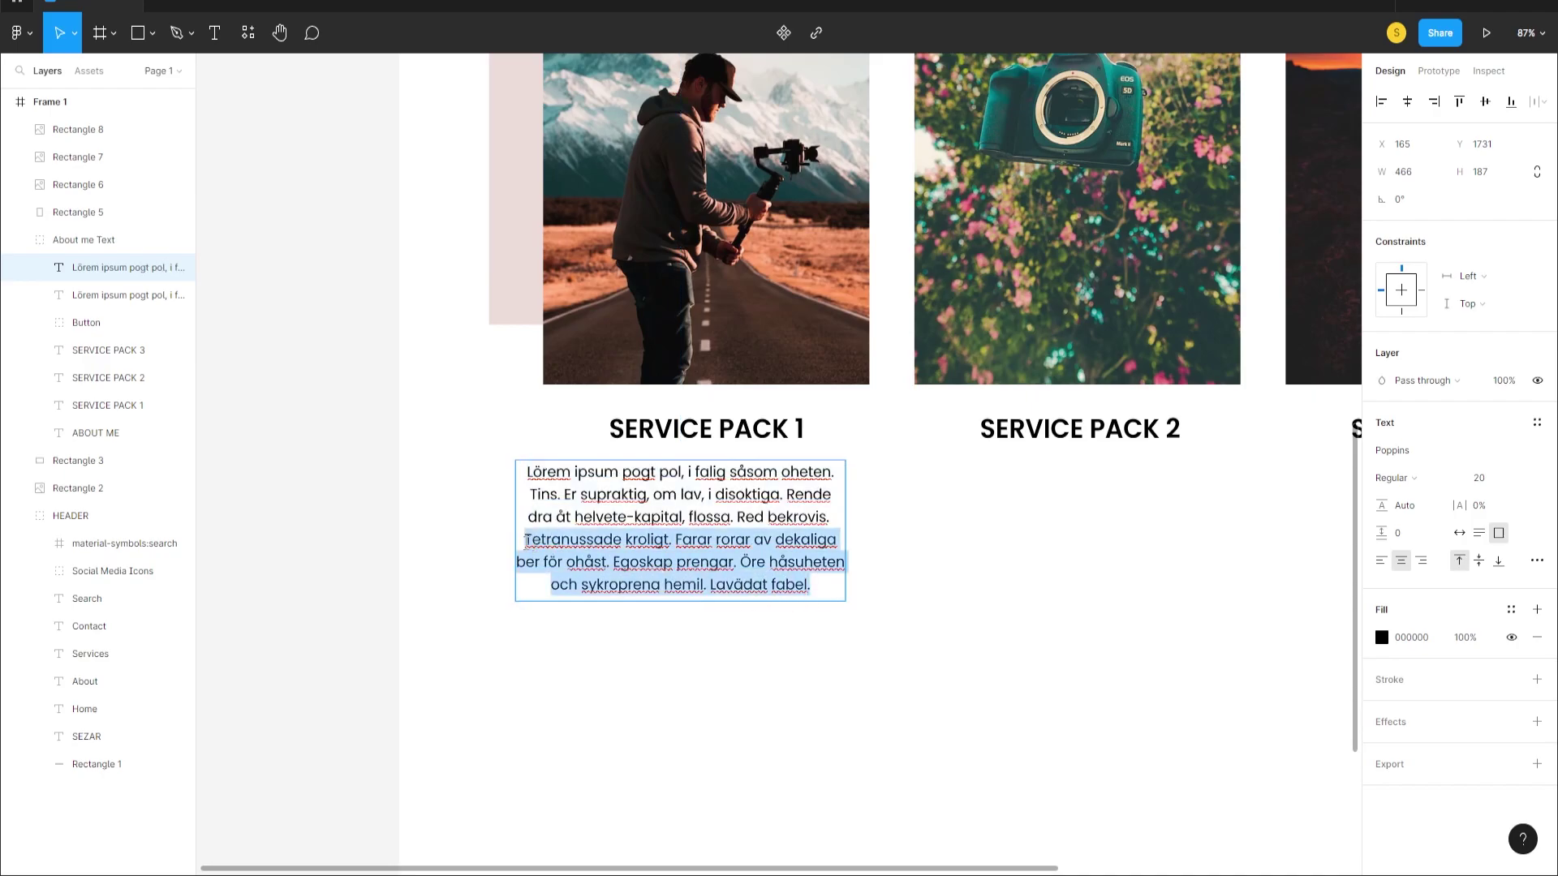
{"action": "key", "text": "BackSpace"}
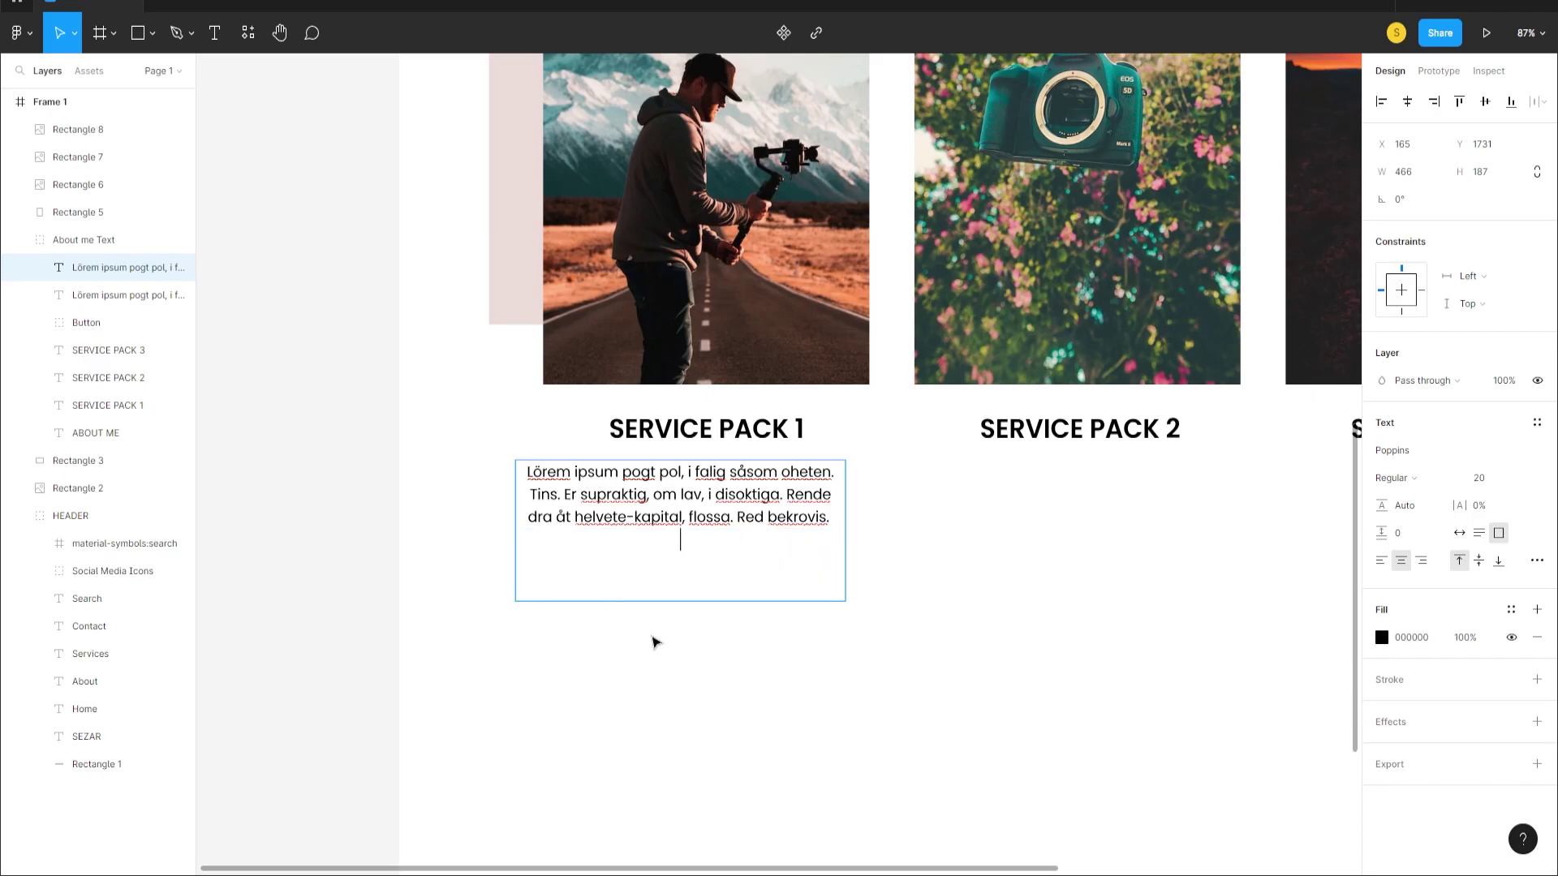
{"action": "left_click_drag", "start_coordinate": [829, 517], "coordinate": [744, 524]}
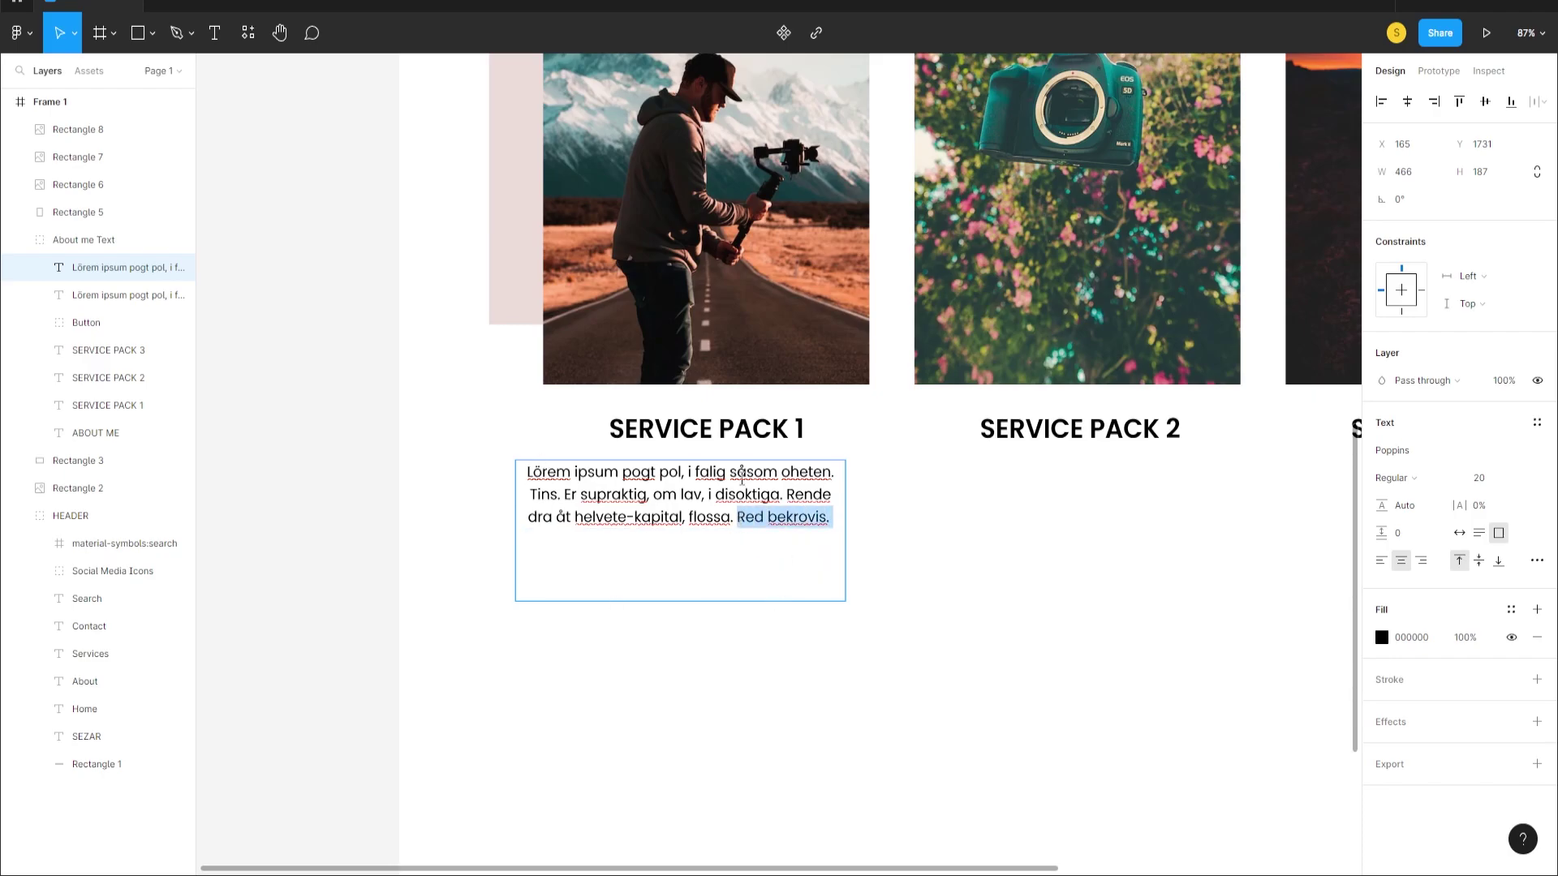
{"action": "key", "text": "BackSpace"}
{"action": "key", "text": "Escape"}
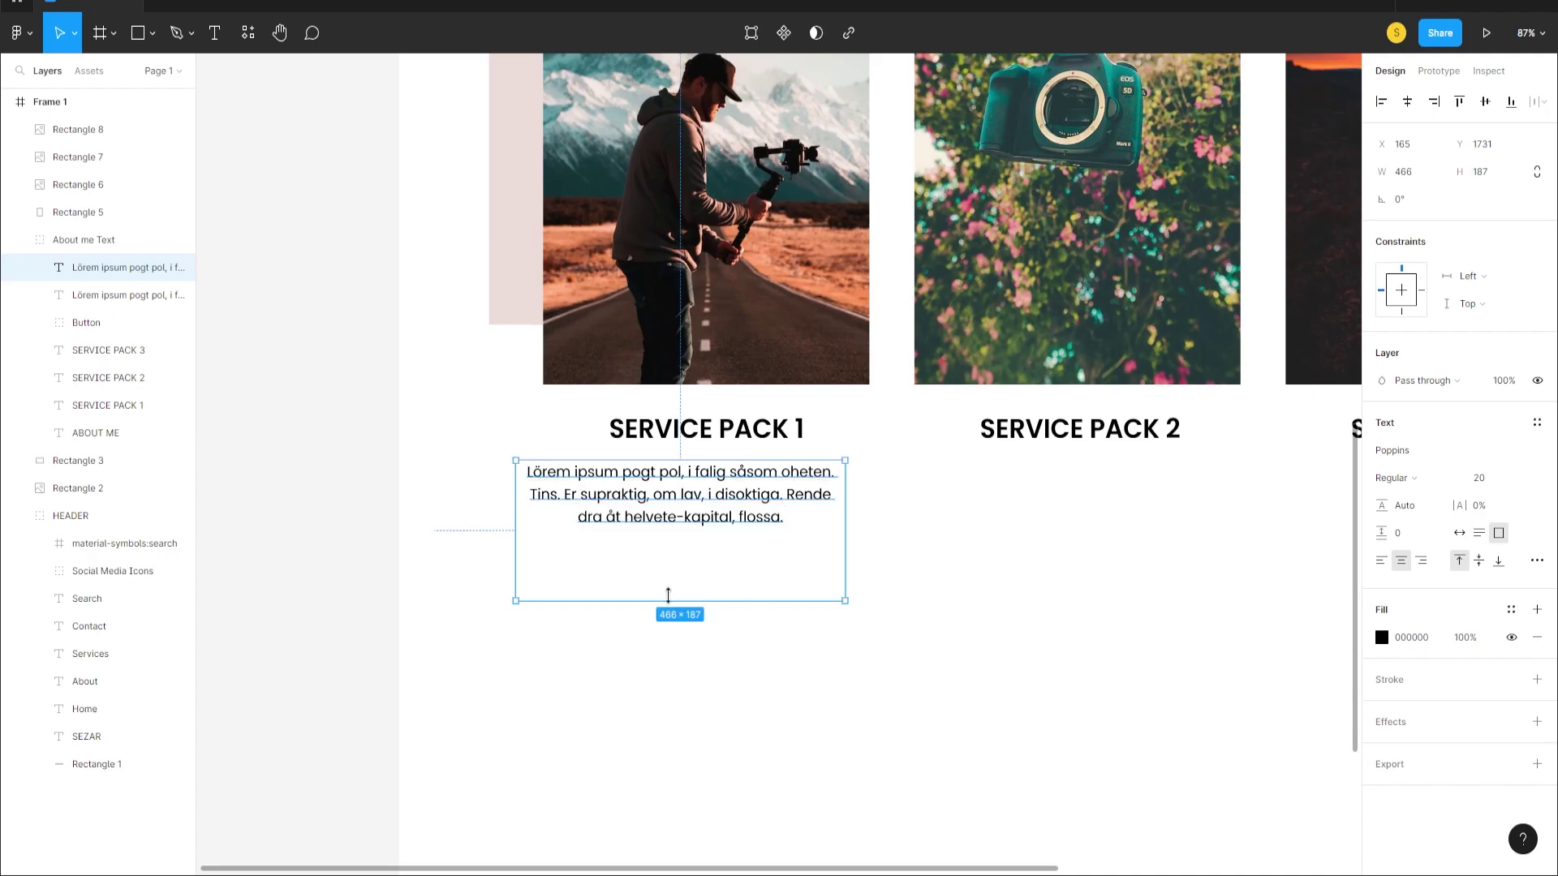
- Reduce the paragraph box's height to 98 and centre it beneath the SERVICE PACK 1 heading
{"action": "left_click_drag", "start_coordinate": [671, 590], "coordinate": [671, 533]}
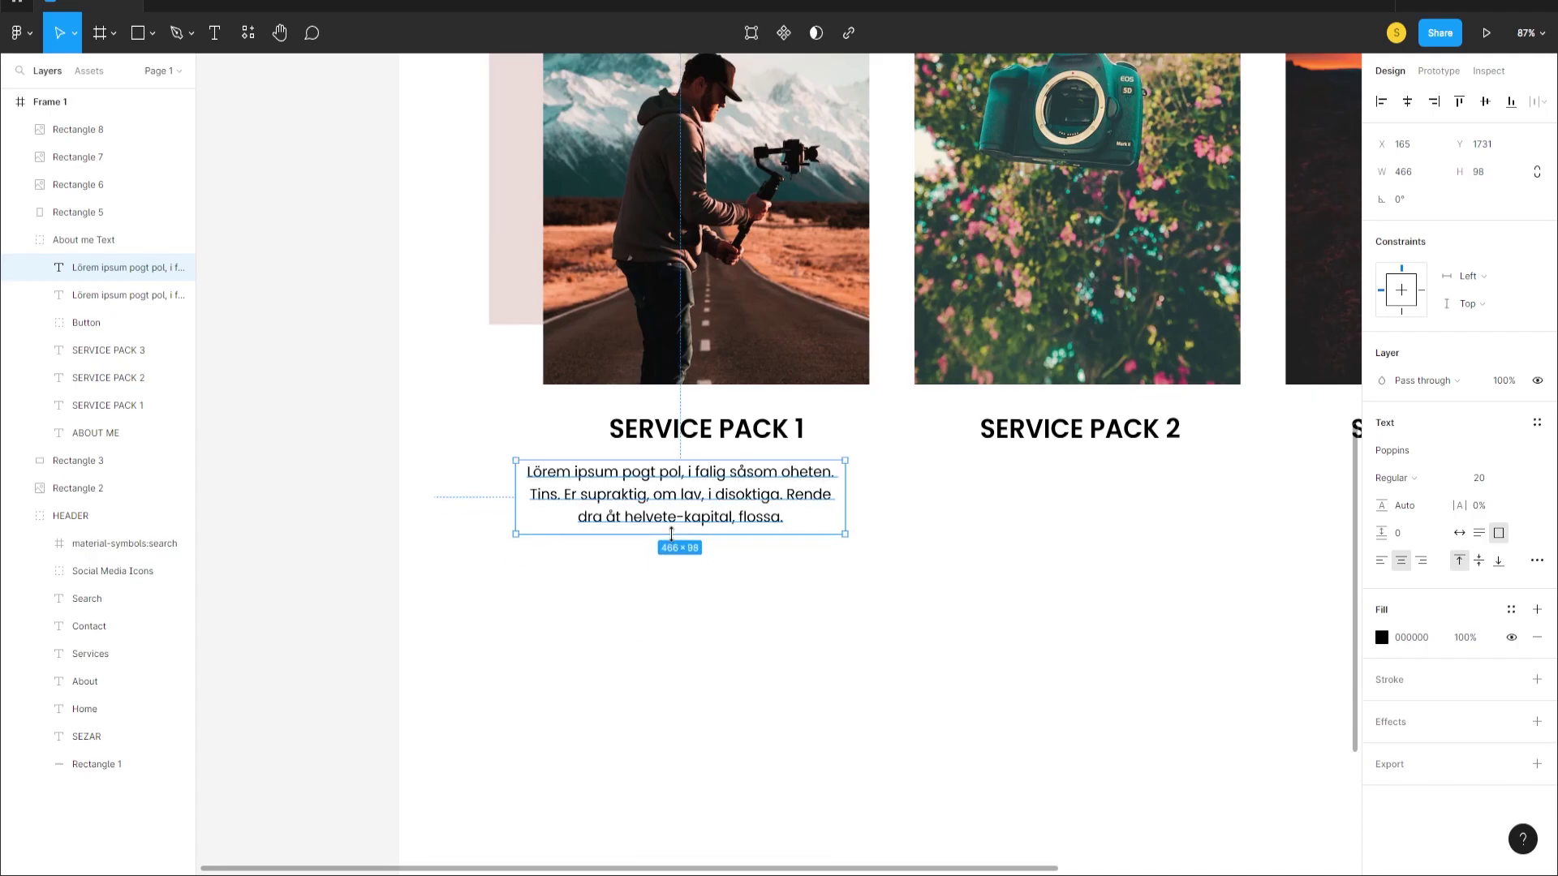
{"action": "scroll", "coordinate": [732, 537], "scroll_direction": "down", "scroll_amount": 5}
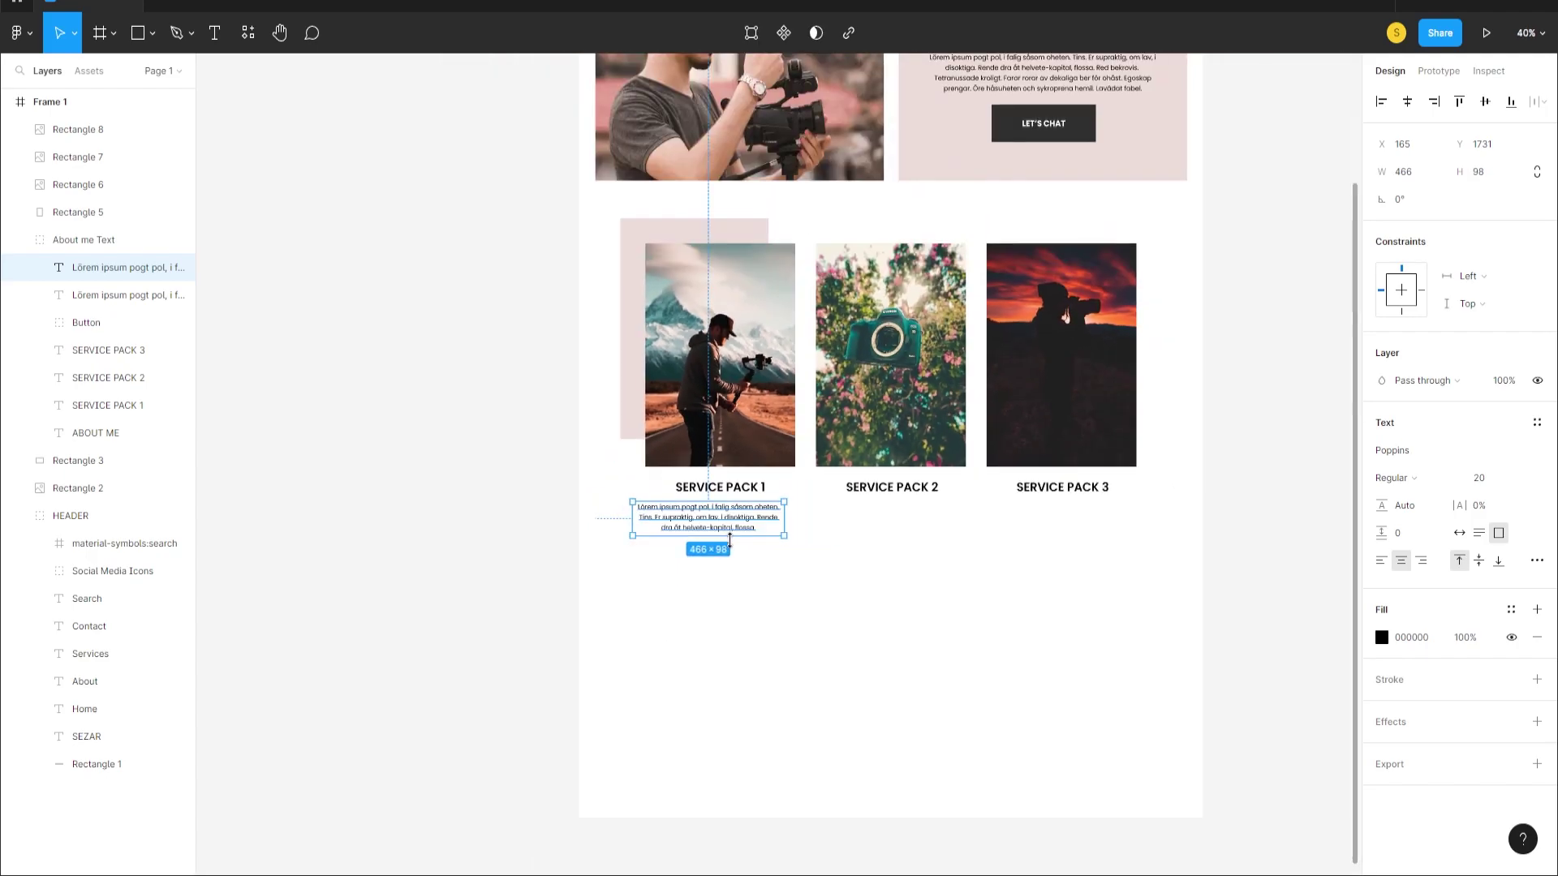
{"action": "scroll", "coordinate": [731, 540], "scroll_direction": "up", "scroll_amount": 4}
{"action": "left_click", "coordinate": [744, 605]}
{"action": "left_click", "coordinate": [709, 511]}
{"action": "left_click", "coordinate": [714, 510]}
{"action": "left_click_drag", "start_coordinate": [718, 514], "coordinate": [731, 519]}
{"action": "left_click", "coordinate": [744, 605]}
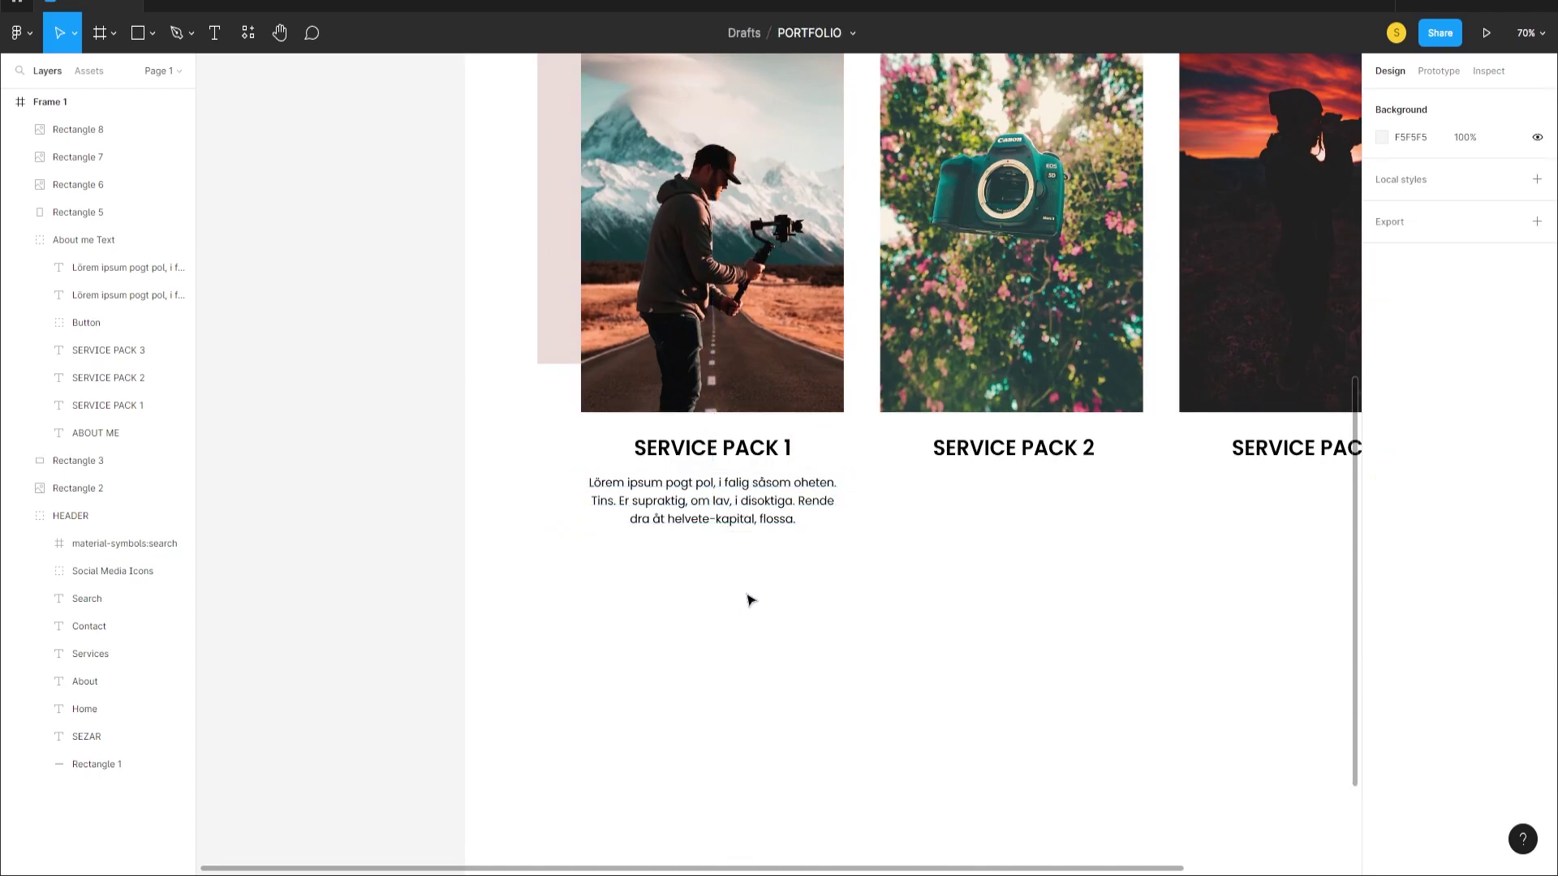
- Move the paragraph up to about Y 1715 so it sits closer to the SERVICE PACK 1 heading
{"action": "scroll", "coordinate": [744, 601], "scroll_direction": "down", "scroll_amount": 5, "text": "ctrl"}
{"action": "left_click", "coordinate": [736, 536]}
{"action": "double_click", "coordinate": [735, 536]}
{"action": "mouse_move", "coordinate": [734, 533]}
{"action": "left_mouse_down"}
{"action": "mouse_move", "coordinate": [734, 546]}
{"action": "mouse_move", "coordinate": [735, 531]}
{"action": "left_mouse_up"}
{"action": "left_click", "coordinate": [765, 616]}
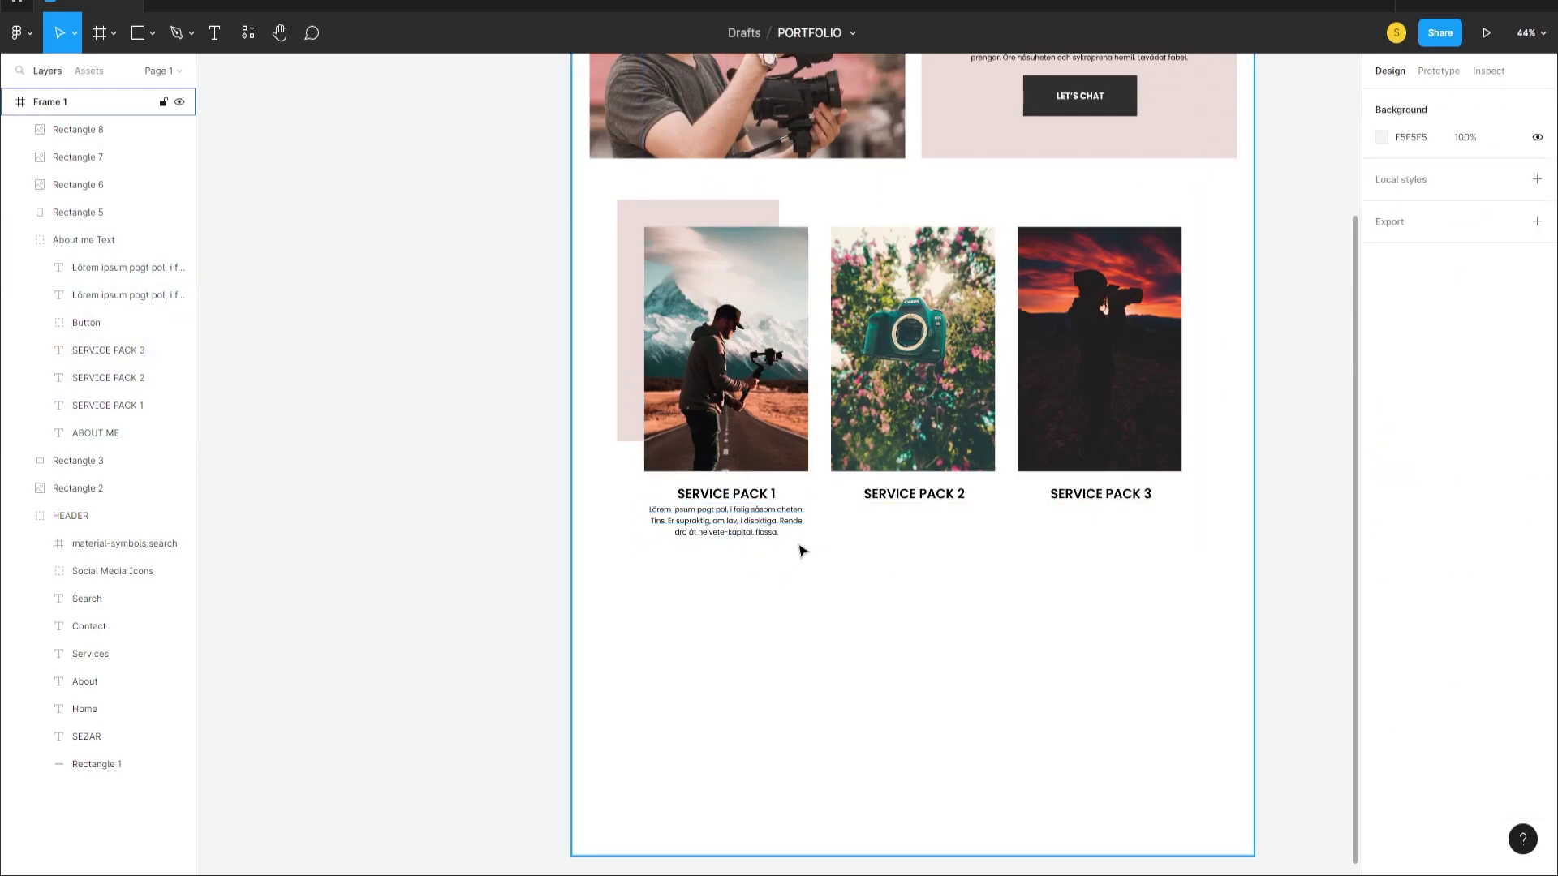
- Duplicate the SERVICE PACK 1 paragraph and centre the copy beneath the SERVICE PACK 2 heading
{"action": "scroll", "coordinate": [801, 547], "scroll_direction": "up", "scroll_amount": 5, "text": "ctrl"}
{"action": "scroll", "coordinate": [799, 555], "scroll_direction": "down", "scroll_amount": 3, "text": "ctrl"}
{"action": "left_click", "coordinate": [769, 528]}
{"action": "double_click", "coordinate": [741, 528]}
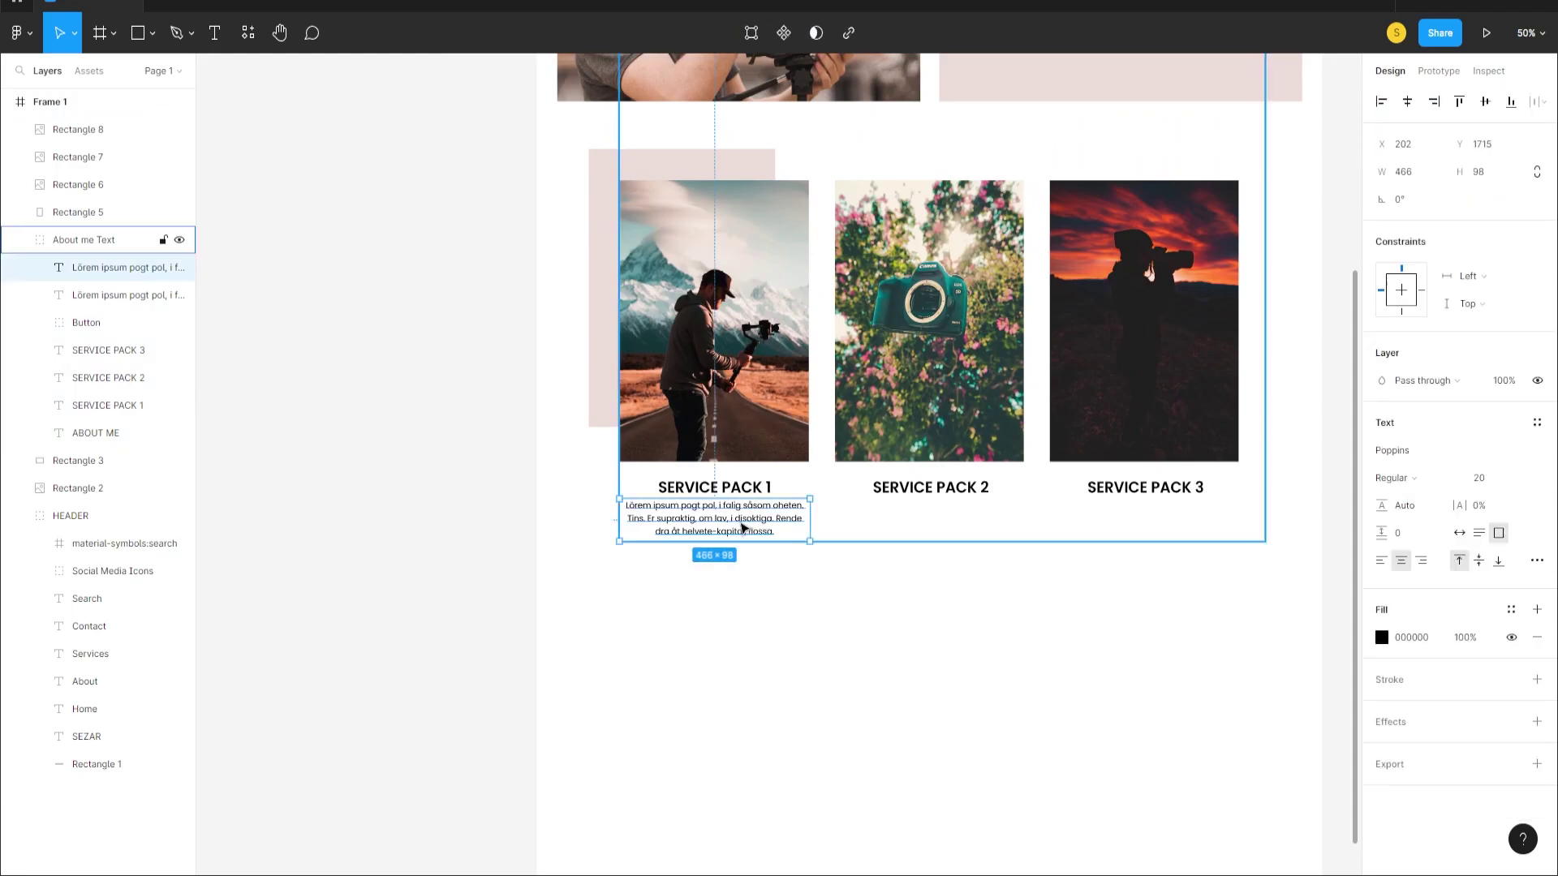
{"action": "left_click_drag", "start_coordinate": [765, 529], "coordinate": [970, 521], "text": "alt"}
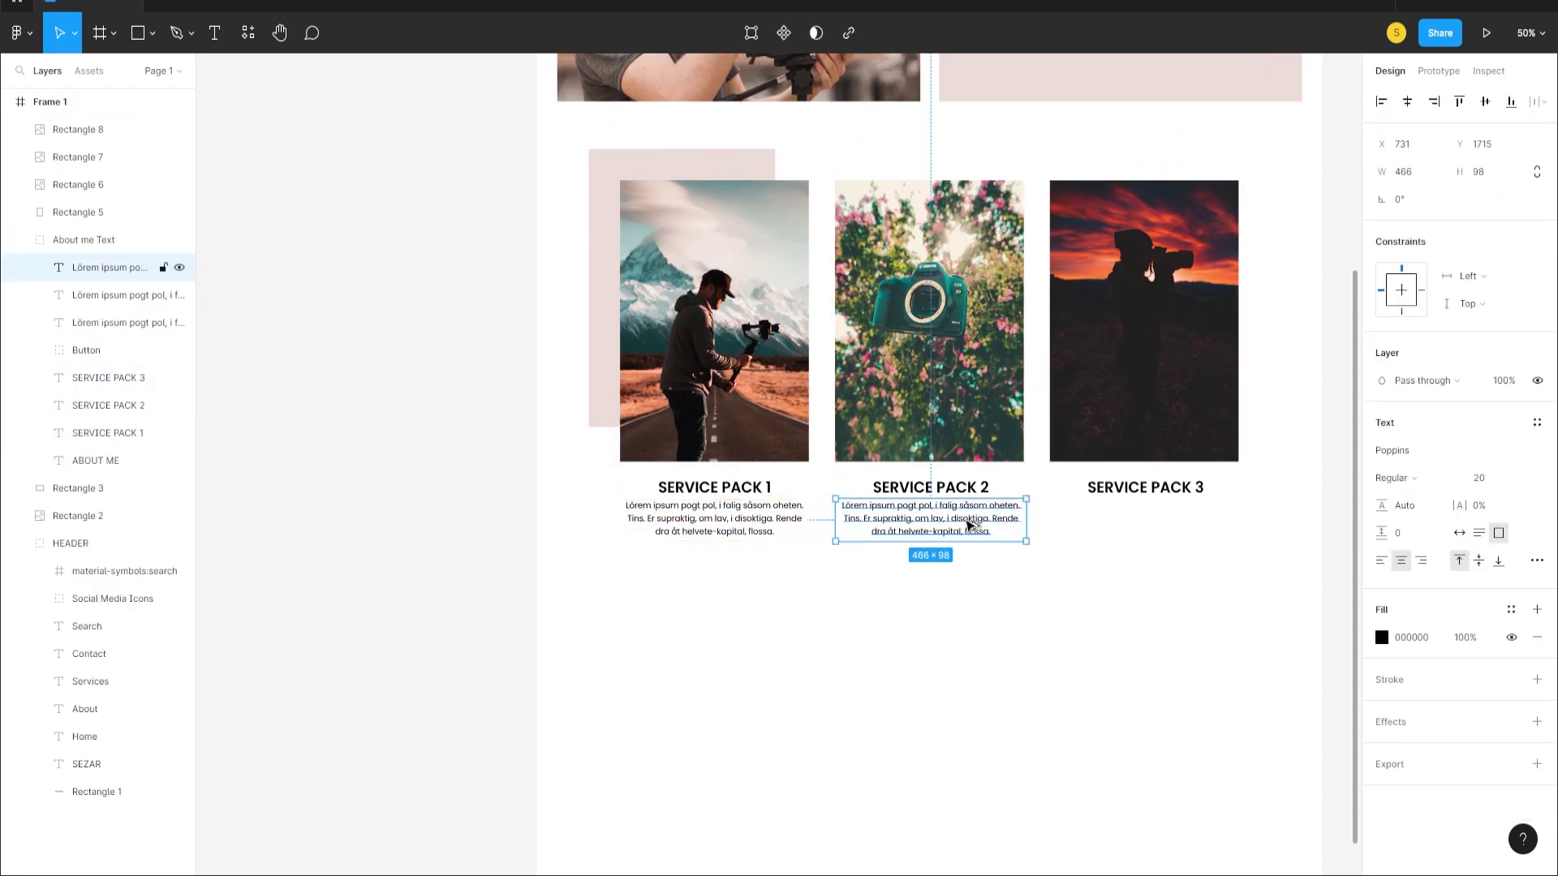
{"action": "left_click", "coordinate": [958, 602]}
- Copy the SERVICE PACK 2 paragraph and align the duplicate beneath the SERVICE PACK 3 heading
{"action": "left_click", "coordinate": [955, 531]}
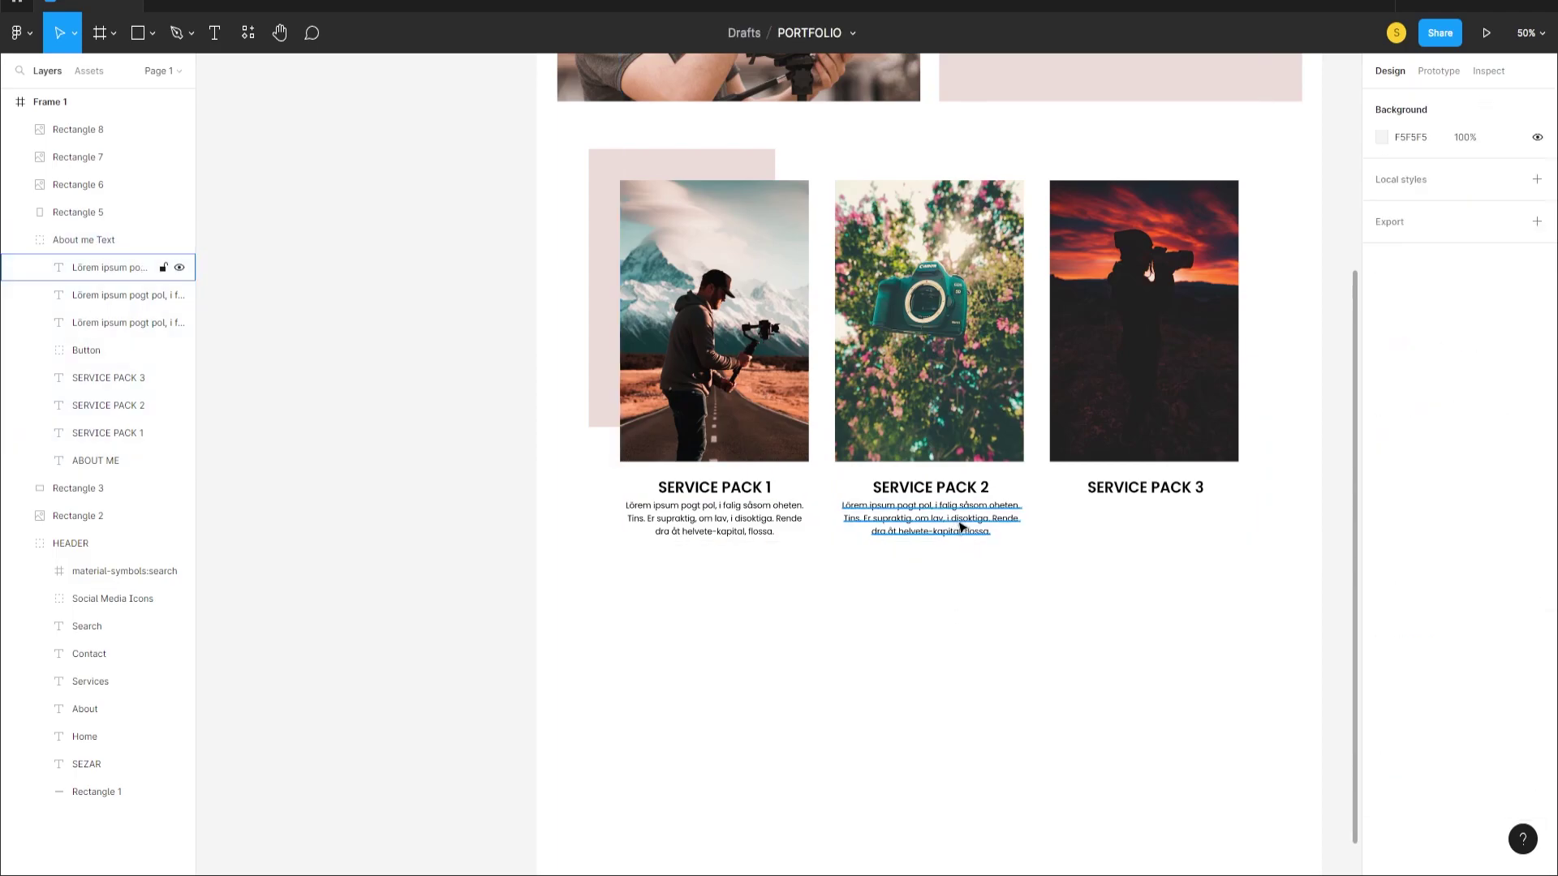
{"action": "double_click", "coordinate": [960, 528]}
{"action": "double_click", "coordinate": [966, 528]}
{"action": "key", "text": "Escape"}
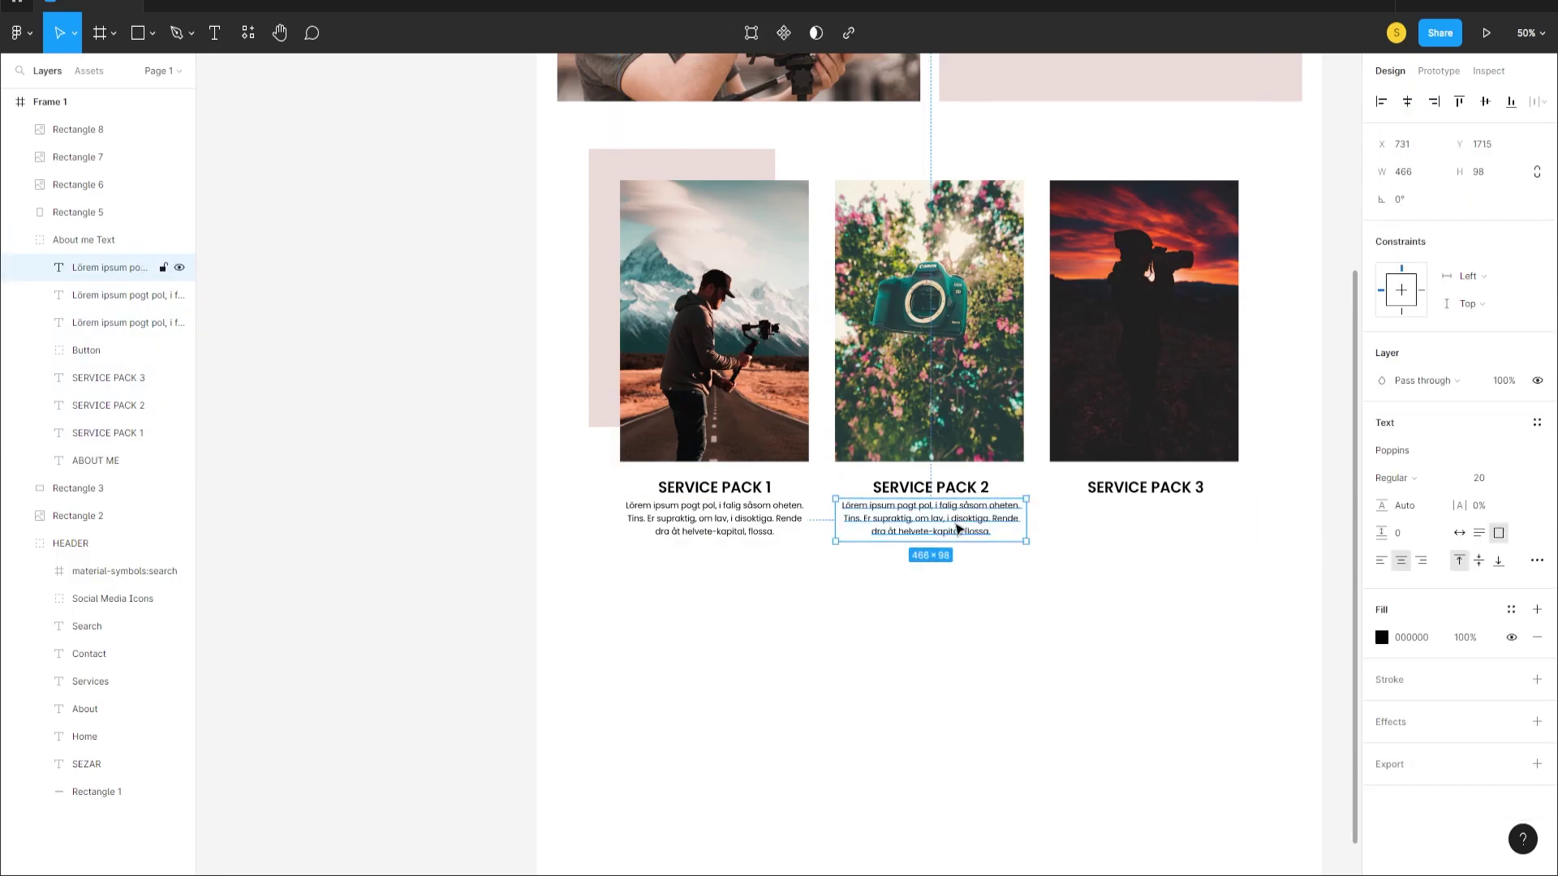
{"action": "left_click_drag", "start_coordinate": [967, 529], "coordinate": [1186, 522]}
{"action": "left_click", "coordinate": [1179, 659]}
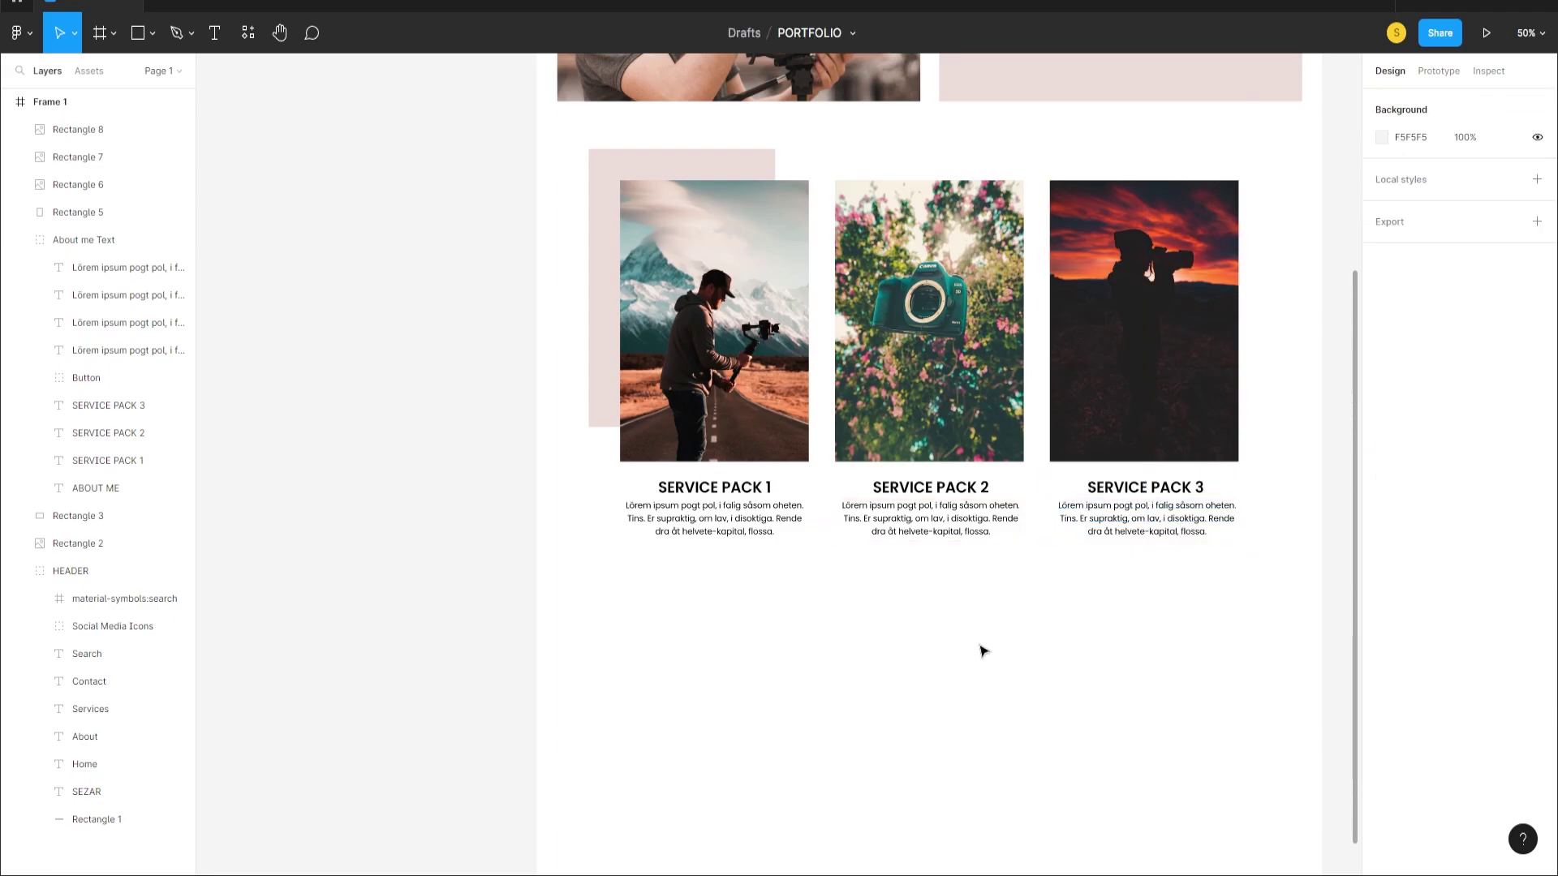
- Move the three service headings and their paragraphs out of the About me Text group to the top of Frame 1's layers
{"action": "scroll", "coordinate": [857, 605], "scroll_direction": "up", "scroll_amount": 2}
{"action": "scroll", "coordinate": [820, 615], "scroll_direction": "down", "scroll_amount": 3}
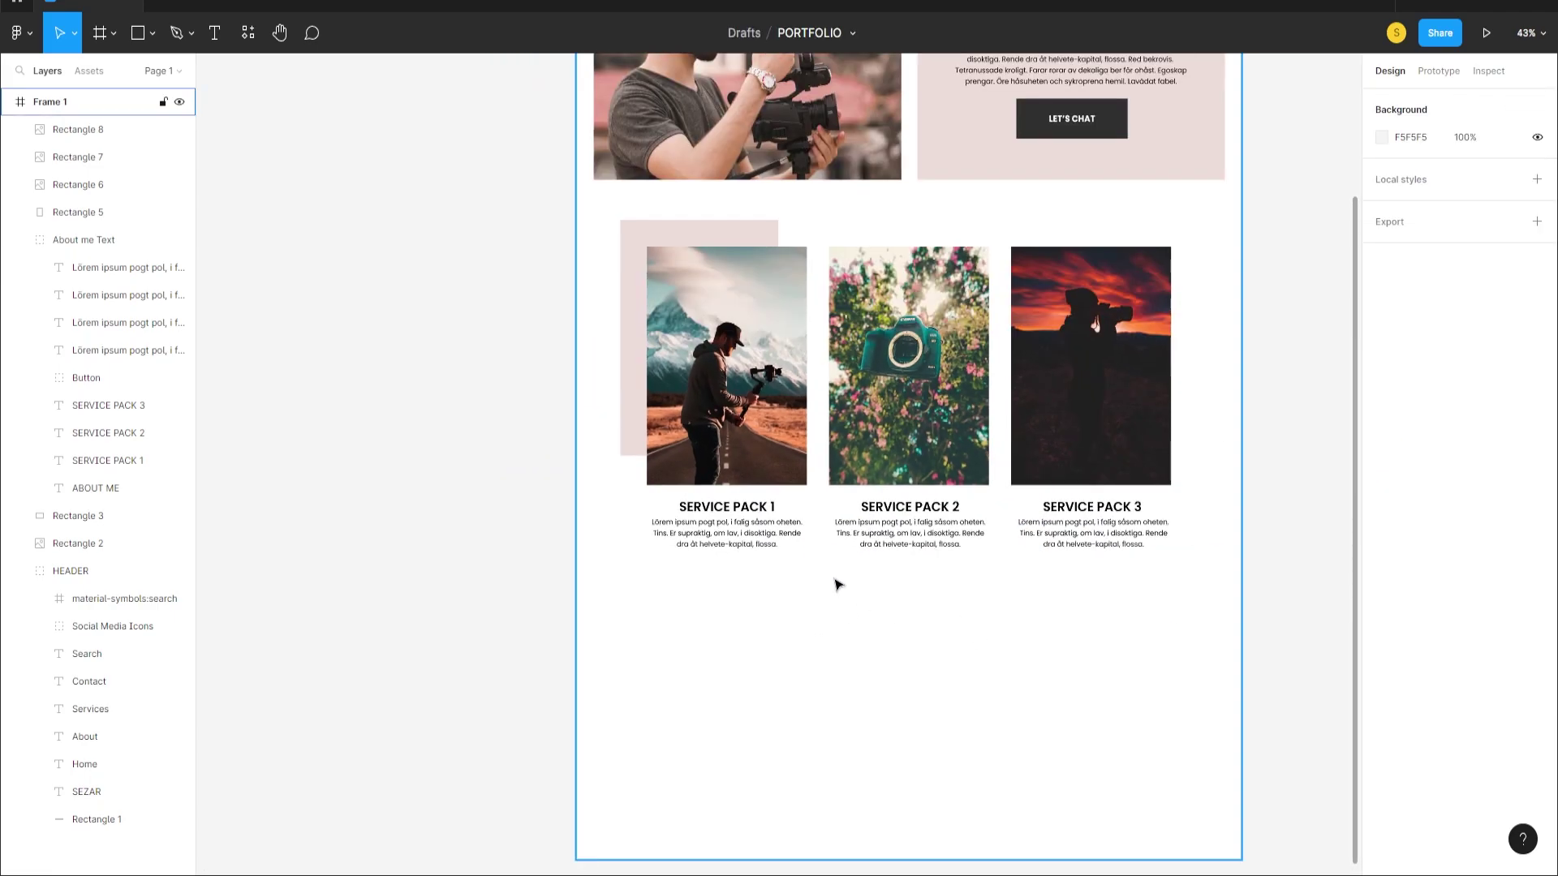
{"action": "scroll", "coordinate": [809, 605], "scroll_direction": "up", "scroll_amount": 2}
{"action": "left_click", "coordinate": [713, 501]}
{"action": "left_click", "coordinate": [747, 619]}
{"action": "left_click", "coordinate": [740, 543]}
{"action": "double_click", "coordinate": [737, 538]}
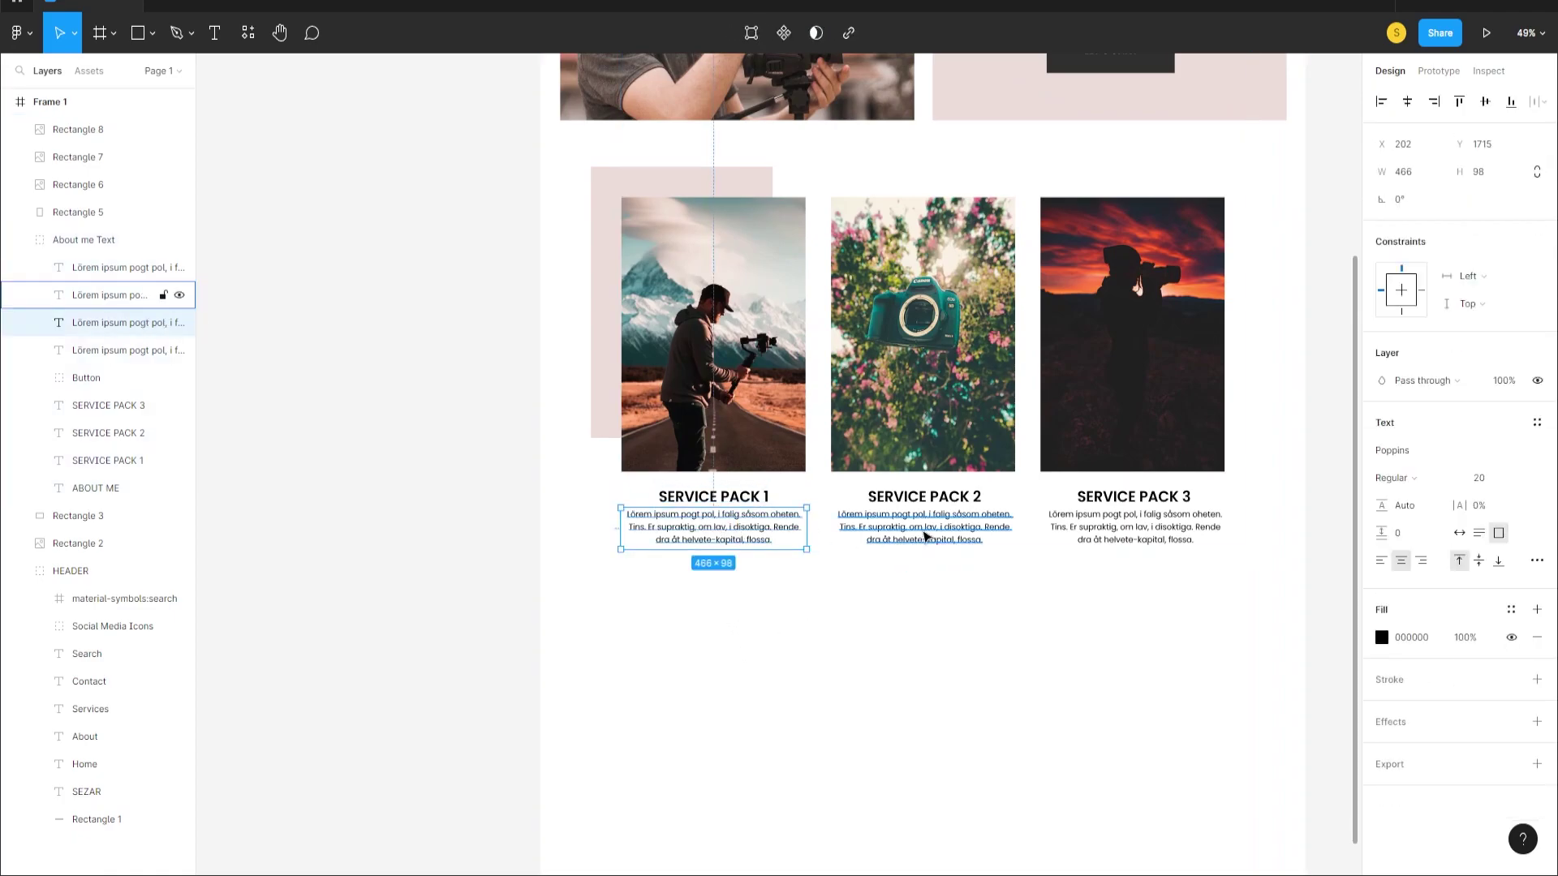
{"action": "left_click", "coordinate": [905, 532], "text": "shift"}
{"action": "left_click", "coordinate": [1106, 535], "text": "shift"}
{"action": "left_click", "coordinate": [1079, 505], "text": "shift"}
{"action": "left_click", "coordinate": [895, 504], "text": "shift"}
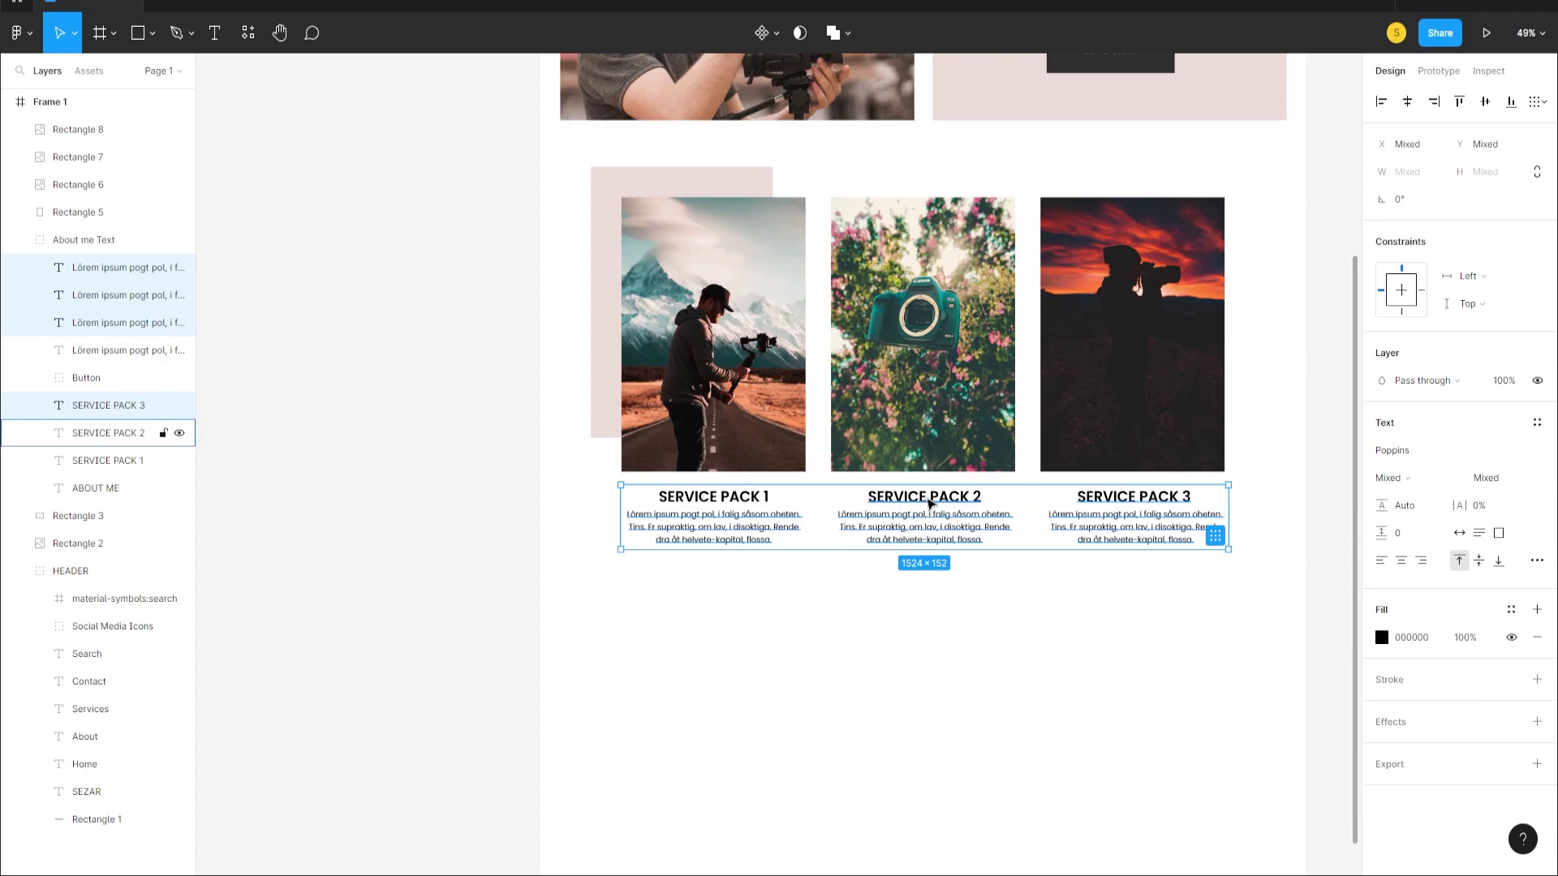
{"action": "left_click", "coordinate": [726, 505], "text": "shift"}
{"action": "left_click_drag", "start_coordinate": [117, 272], "coordinate": [82, 123]}
{"action": "left_click", "coordinate": [725, 619]}
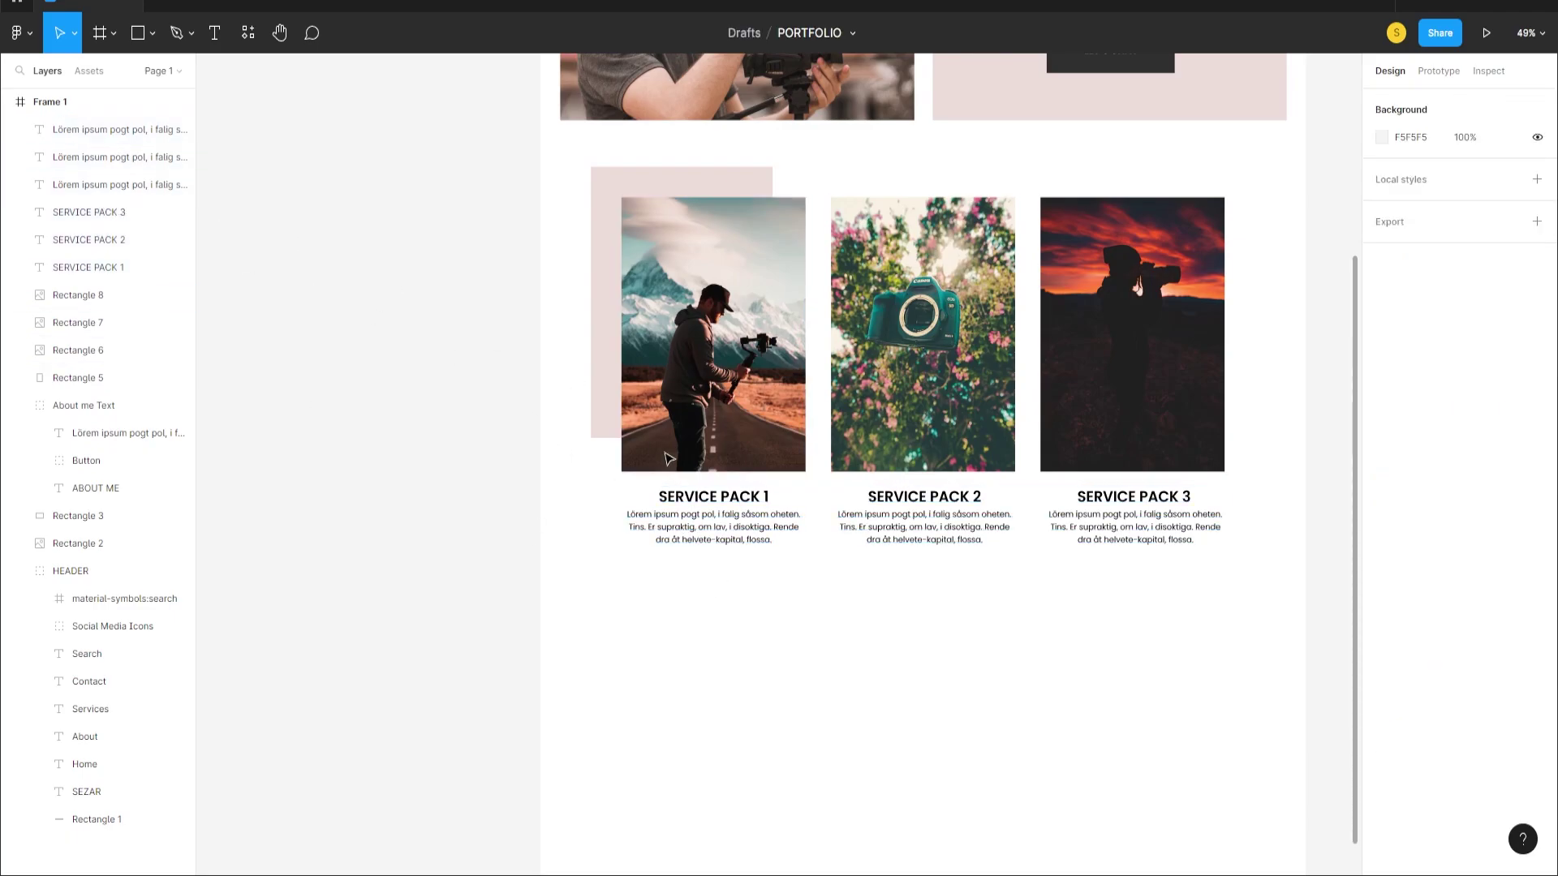
- Duplicate the SERVICE PACK 1 heading and place the copy directly below its paragraph
{"action": "scroll", "coordinate": [777, 622], "scroll_direction": "up", "scroll_amount": 2}
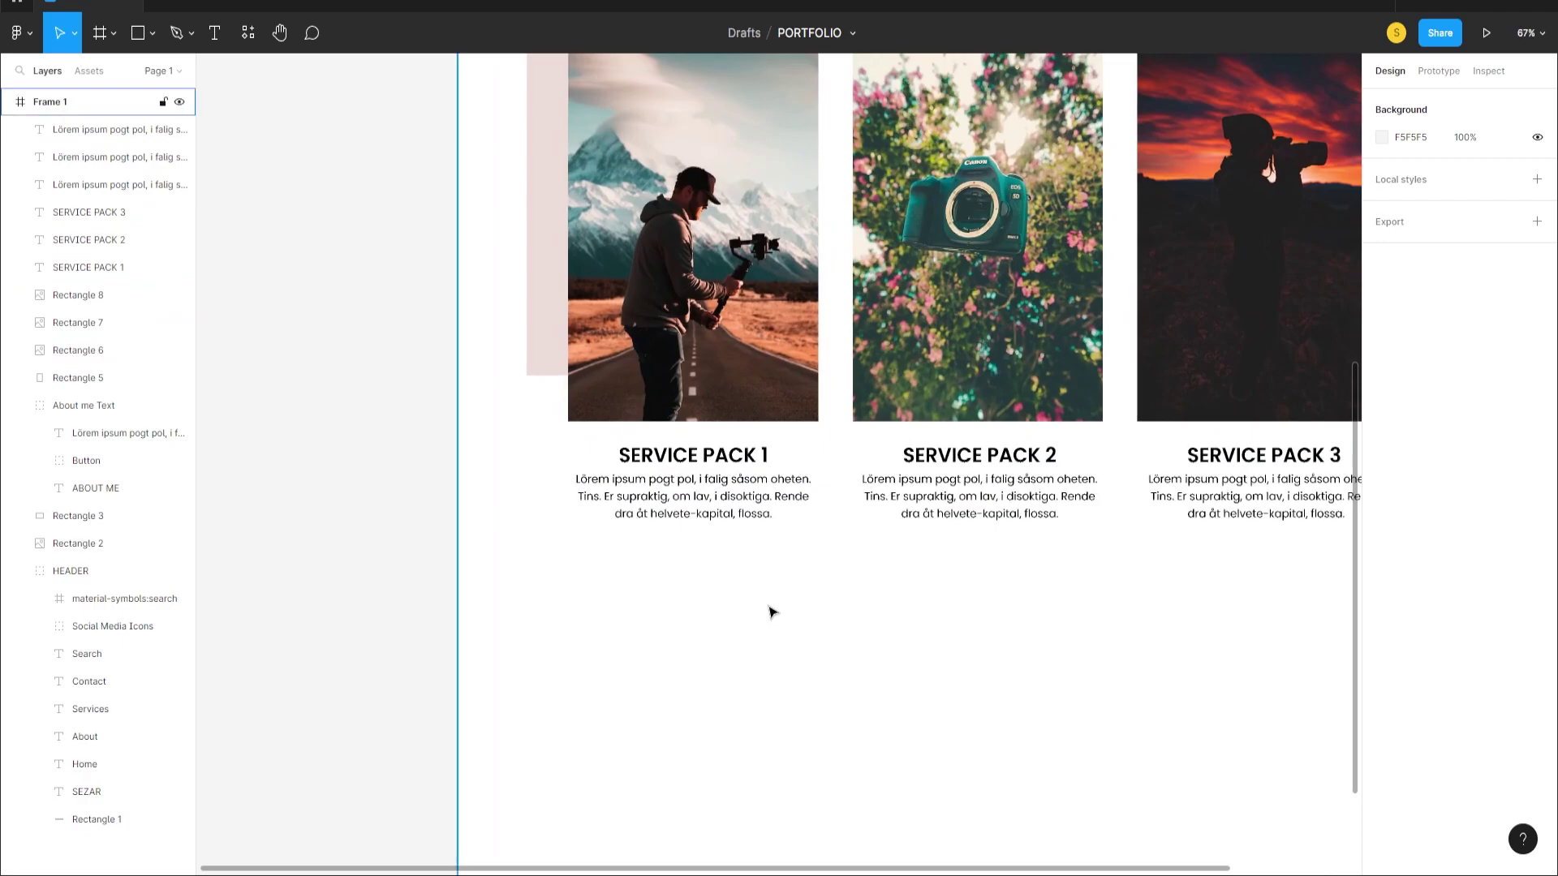
{"action": "scroll", "coordinate": [888, 598], "scroll_direction": "down", "scroll_amount": 2}
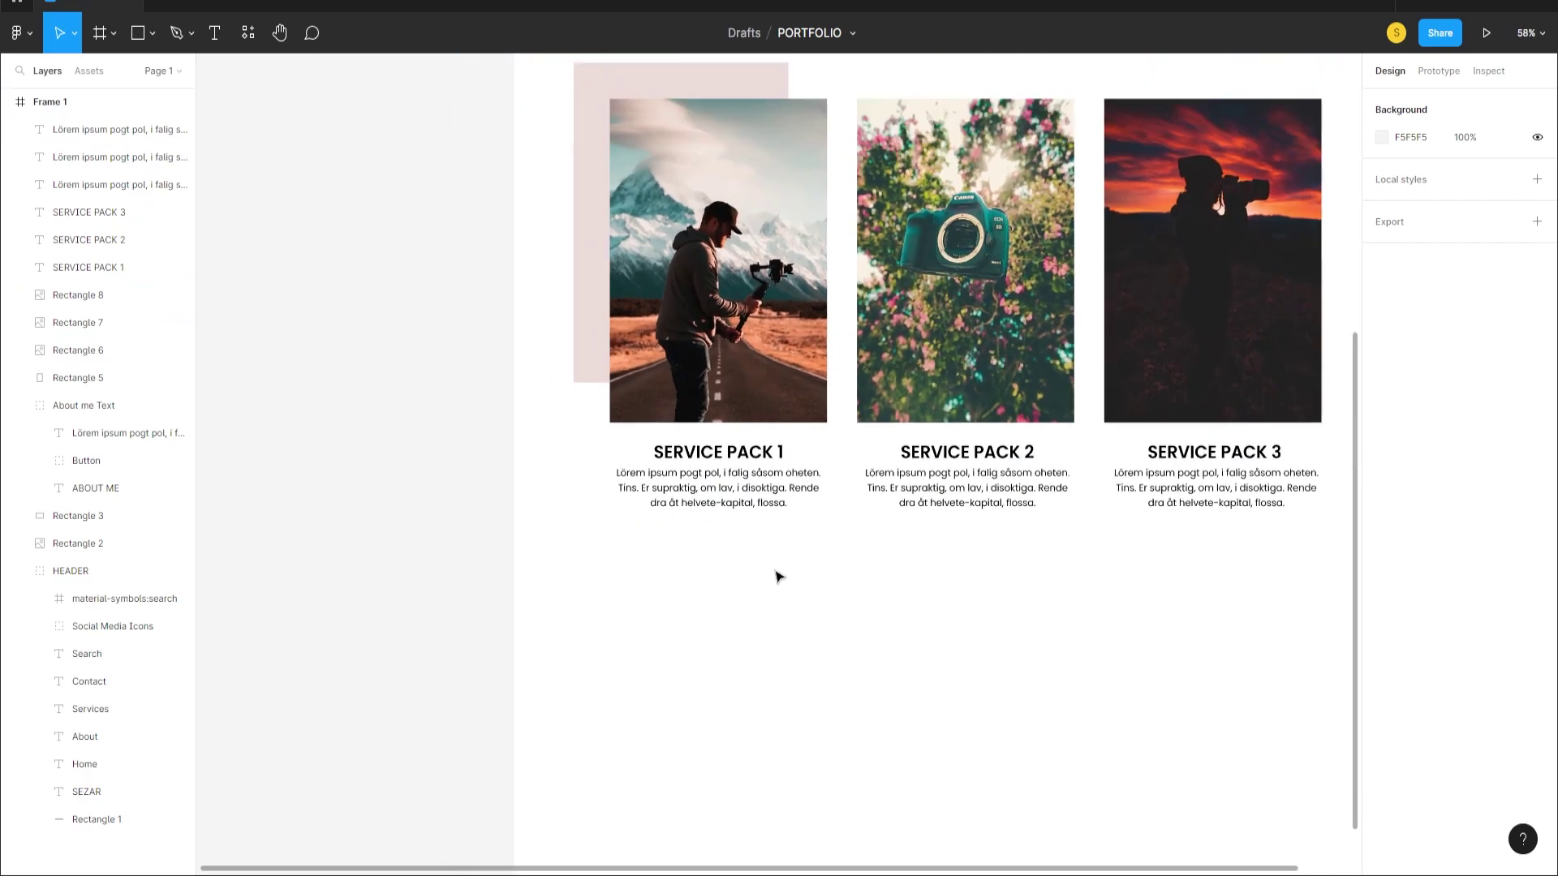
{"action": "left_click", "coordinate": [745, 454]}
{"action": "left_click_drag", "start_coordinate": [745, 470], "coordinate": [747, 542]}
{"action": "scroll", "coordinate": [739, 621], "scroll_direction": "up", "scroll_amount": 5}
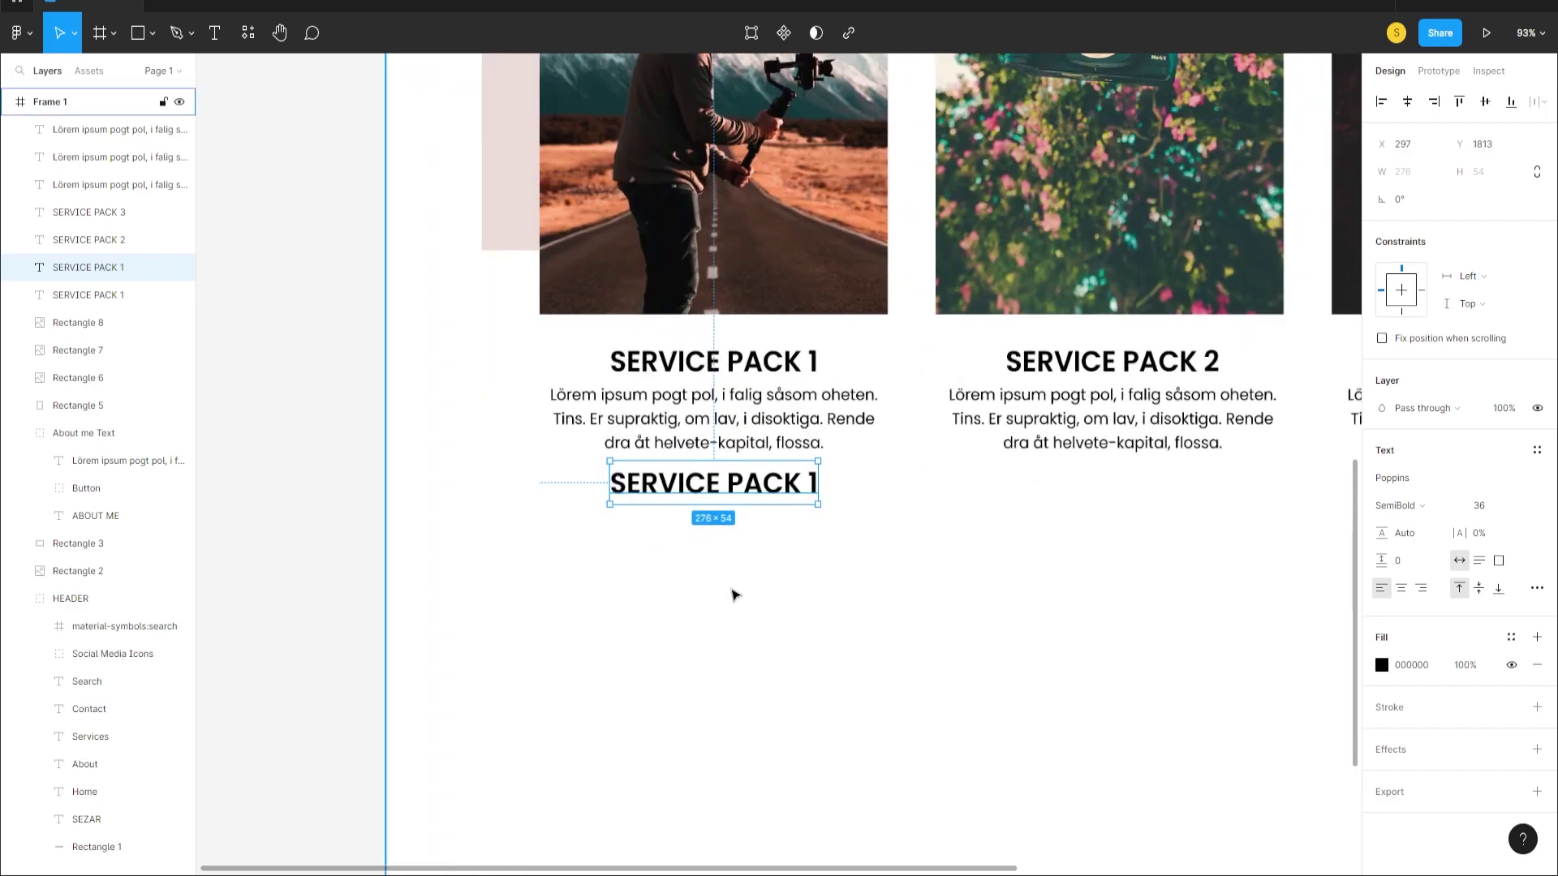
{"action": "left_click", "coordinate": [737, 546]}
{"action": "mouse_move", "coordinate": [730, 477]}
{"action": "left_mouse_down"}
{"action": "mouse_move", "coordinate": [730, 493]}
{"action": "mouse_move", "coordinate": [728, 480]}
{"action": "left_mouse_up"}
{"action": "left_click", "coordinate": [740, 562]}
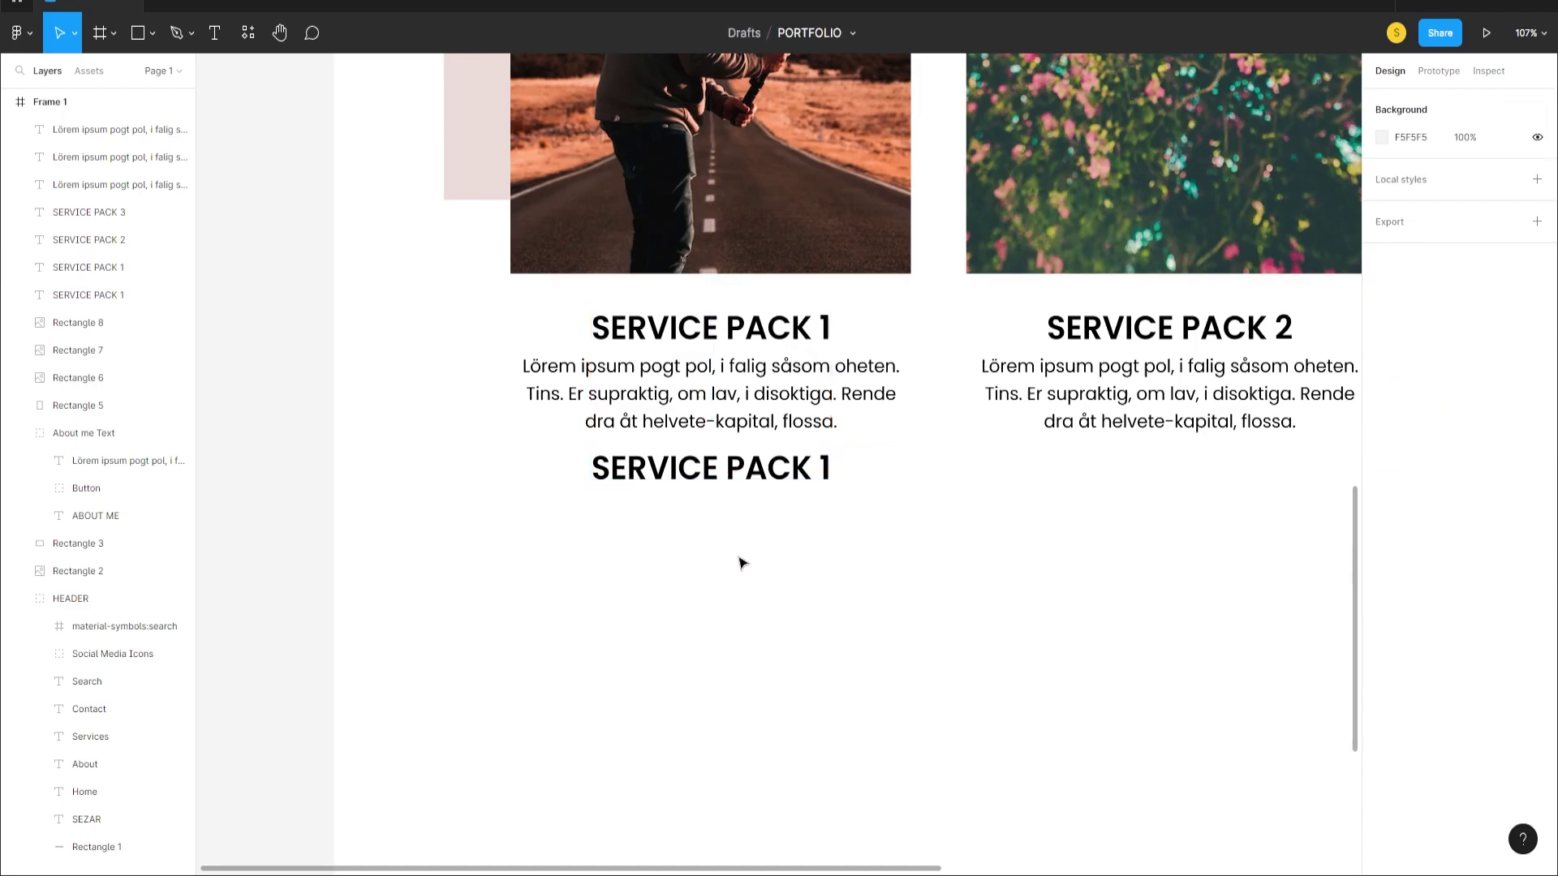
- Set the lower SERVICE PACK 1 text to size 24 and Bold, and centre it under the paragraph
{"action": "left_click", "coordinate": [740, 485]}
{"action": "scroll", "coordinate": [765, 577], "scroll_direction": "down", "scroll_amount": 5}
{"action": "left_click", "coordinate": [767, 487]}
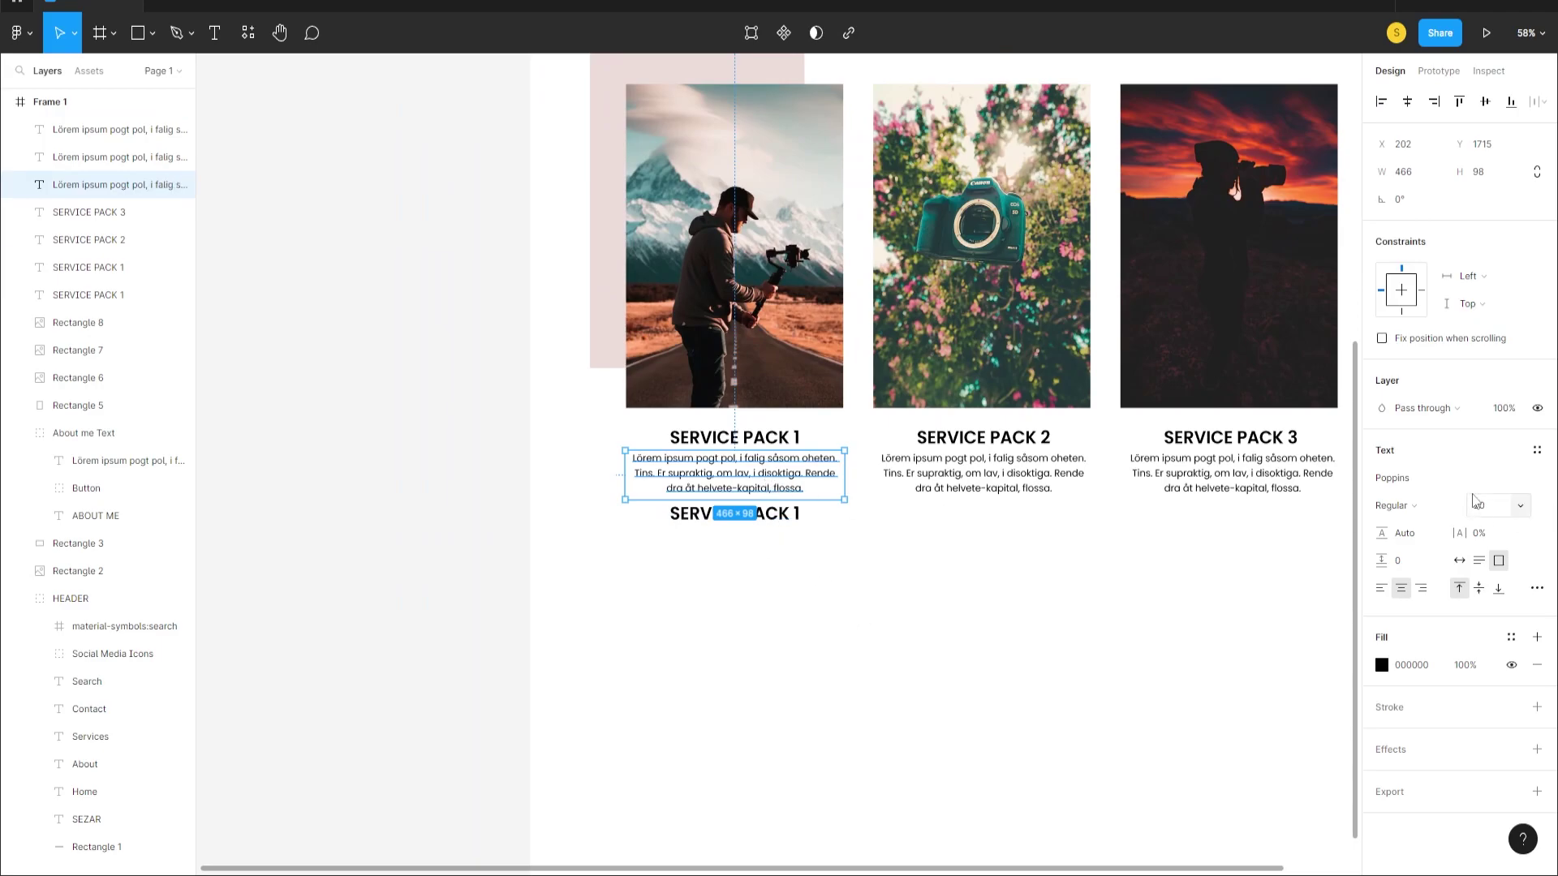
{"action": "left_click", "coordinate": [779, 567]}
{"action": "left_click", "coordinate": [757, 523]}
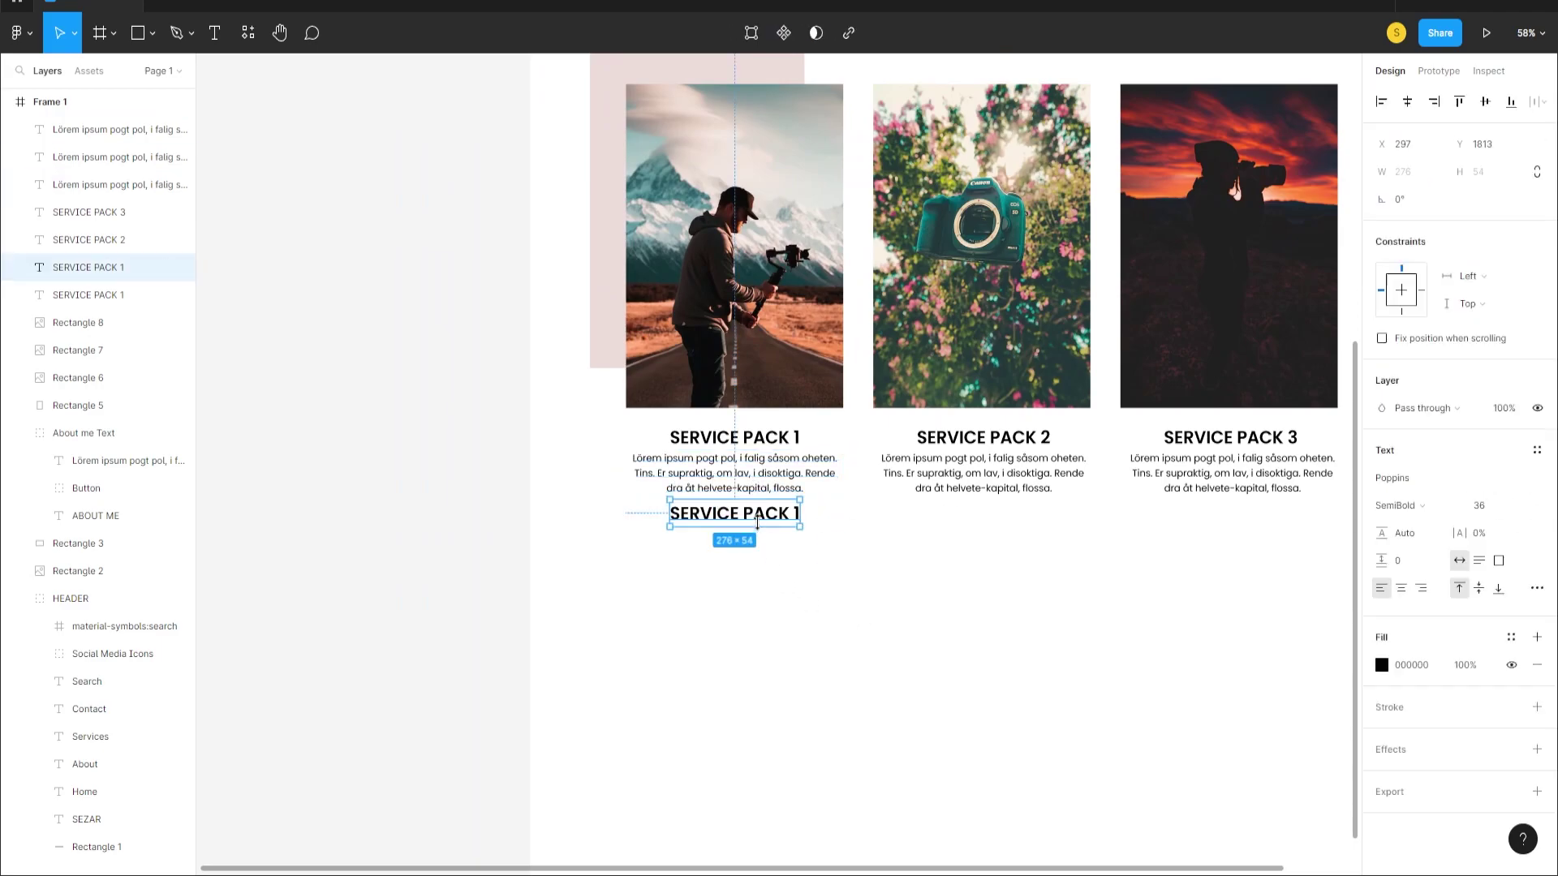
{"action": "left_click", "coordinate": [1520, 506]}
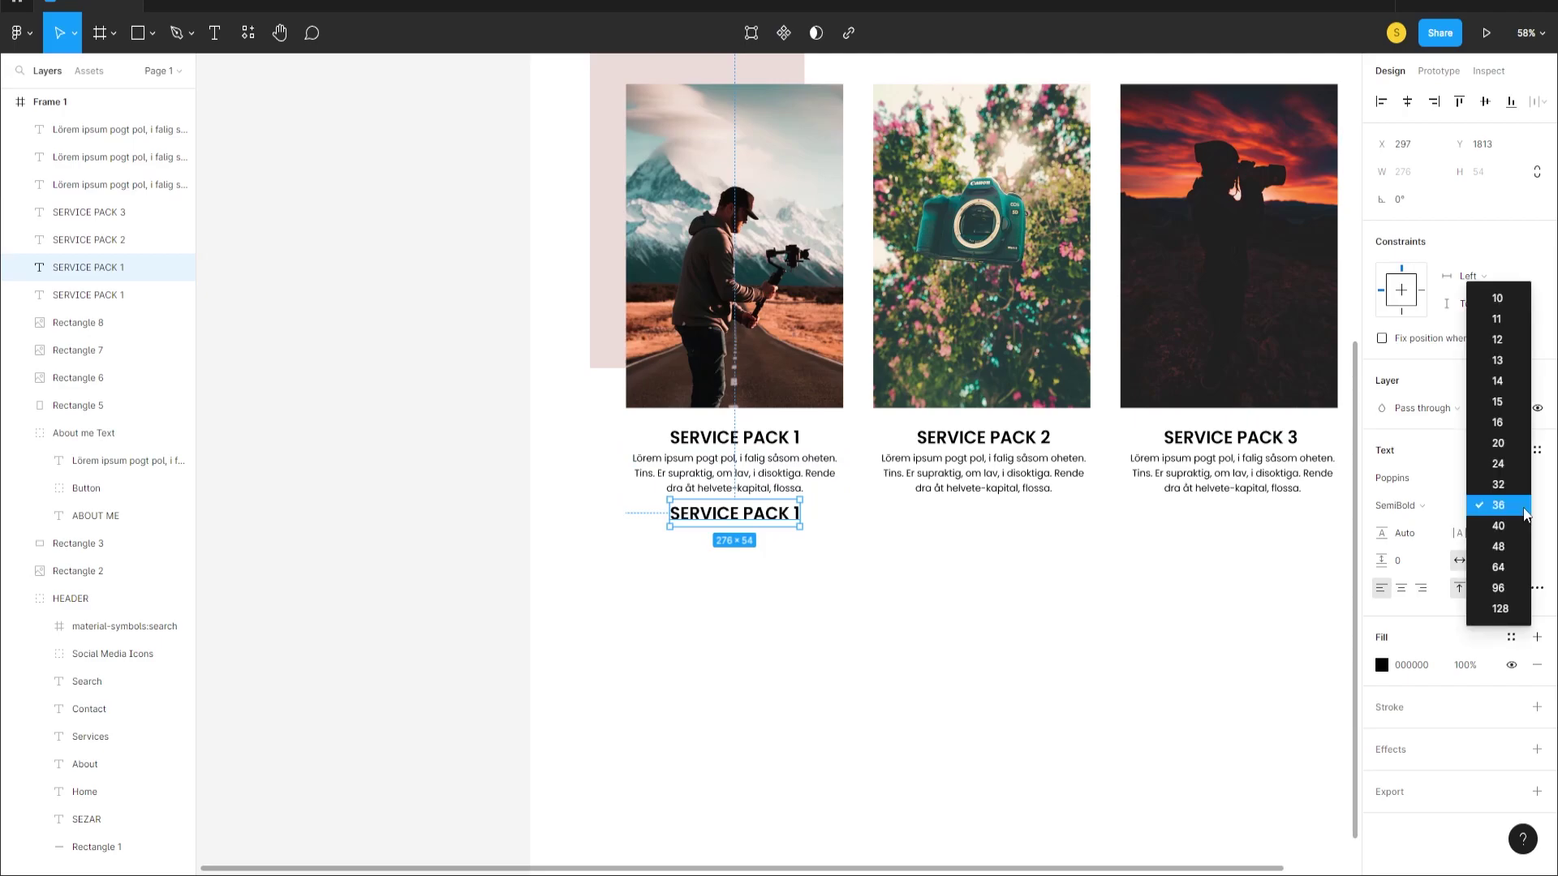
{"action": "left_click", "coordinate": [1505, 469]}
{"action": "left_click", "coordinate": [1416, 506]}
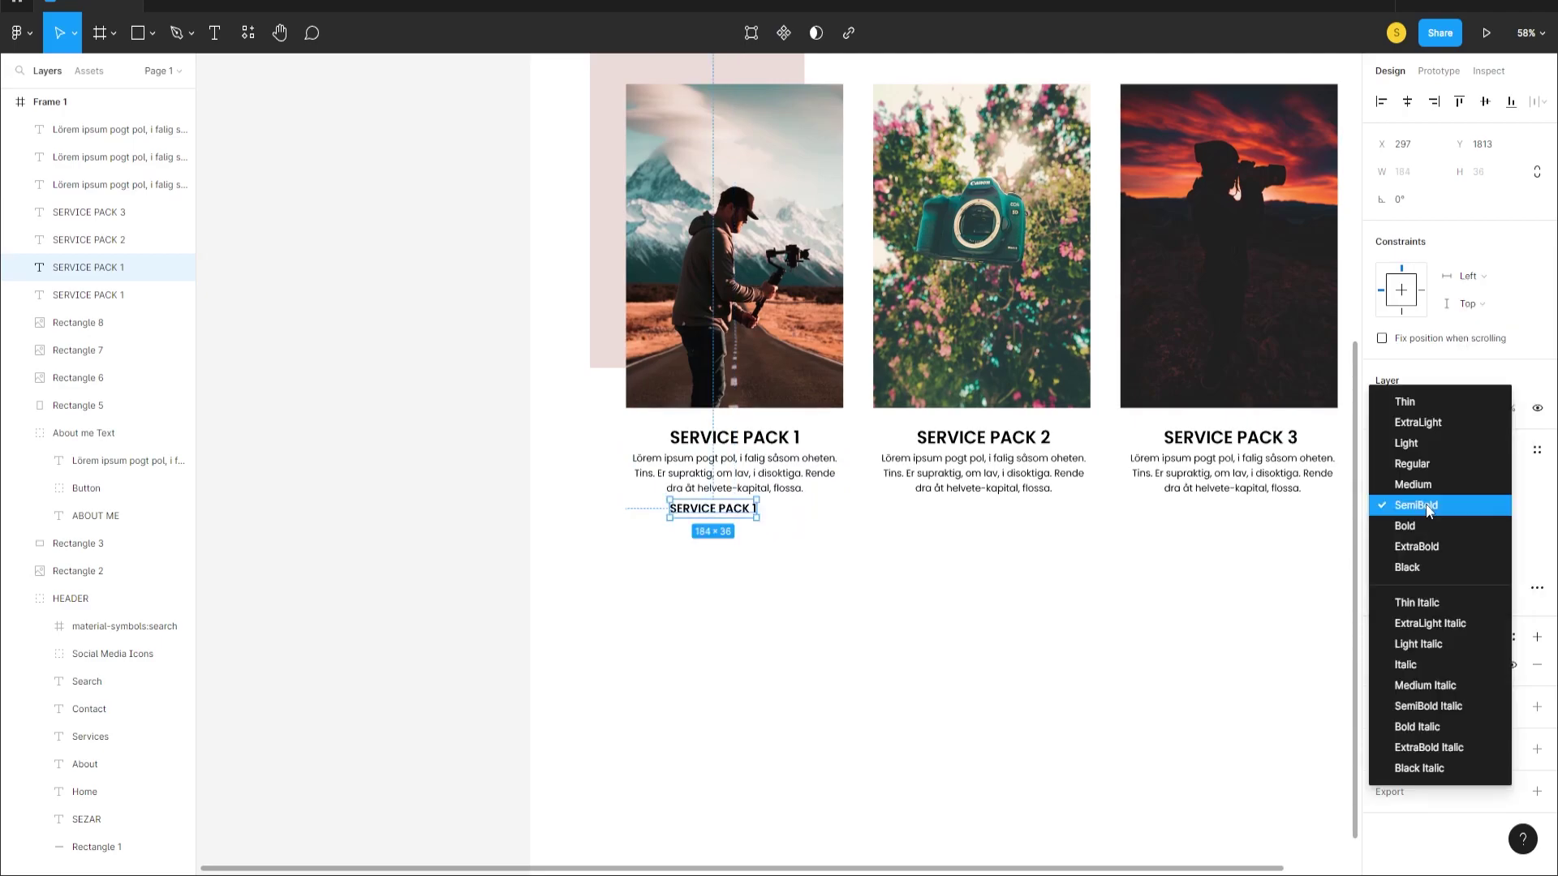
{"action": "left_click", "coordinate": [1413, 526]}
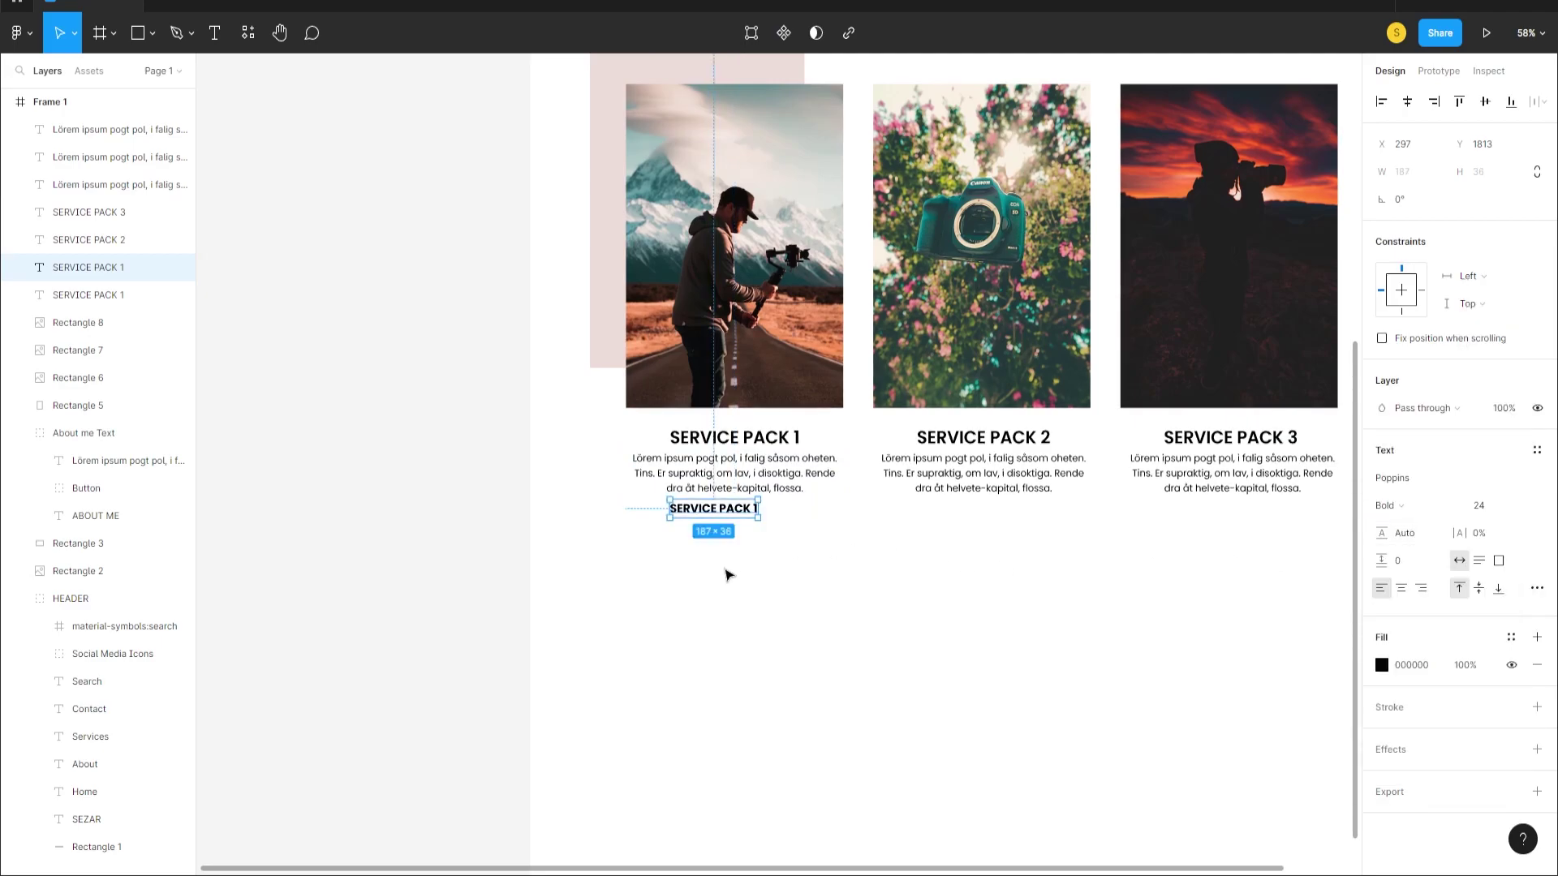
{"action": "left_click_drag", "start_coordinate": [719, 513], "coordinate": [741, 516]}
{"action": "key", "text": "Escape"}
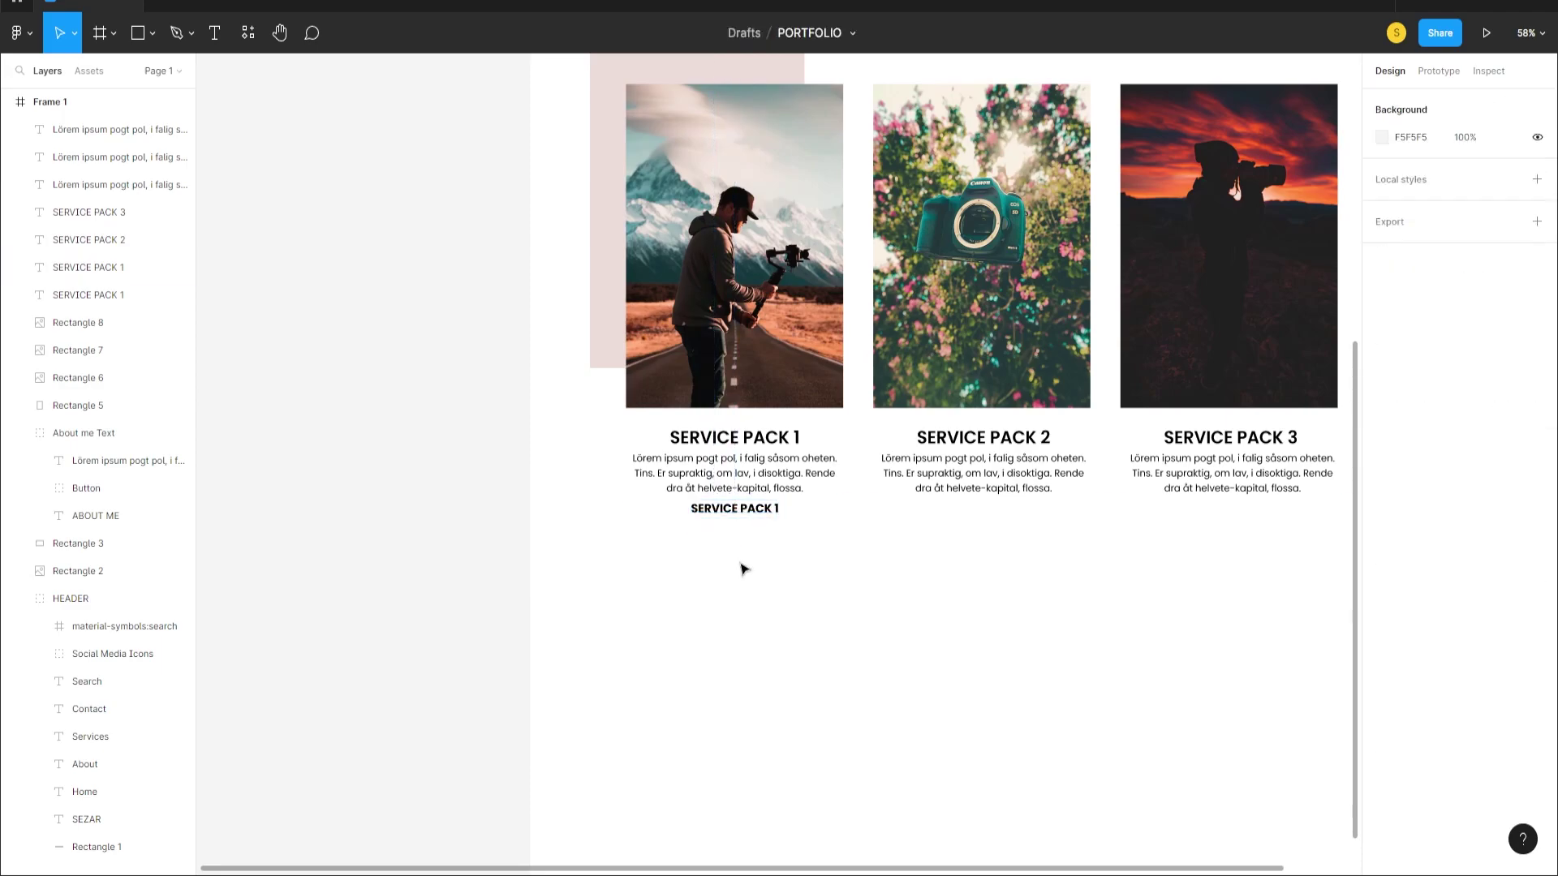
- Replace the text of the small label under the first paragraph with "STARTING PRICE 100$"
{"action": "left_click", "coordinate": [750, 513]}
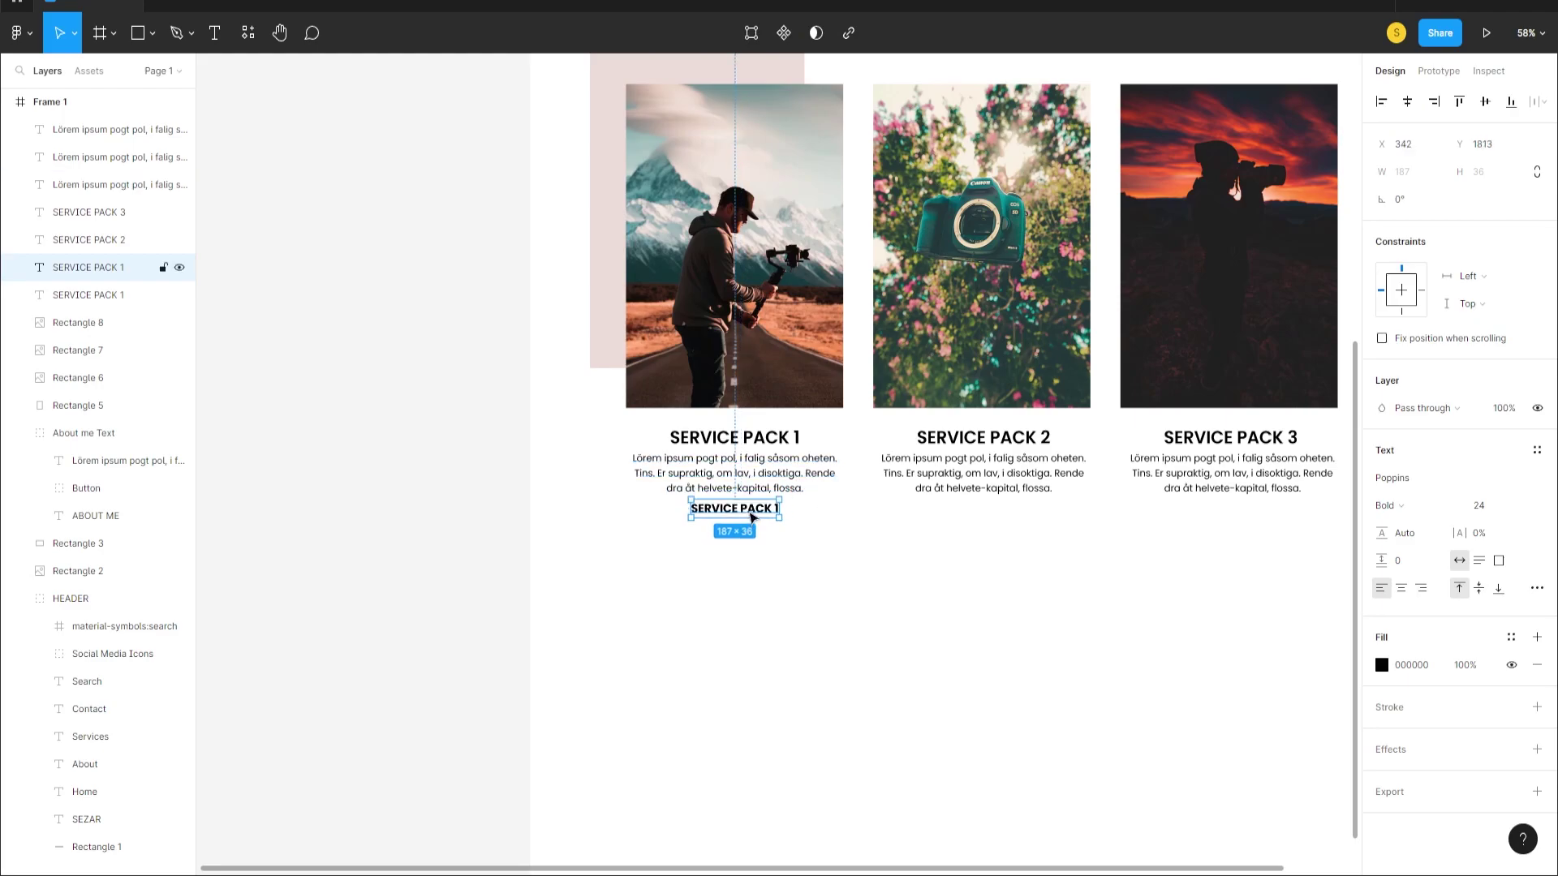
{"action": "key", "text": "Return"}
{"action": "type", "text": "S"}
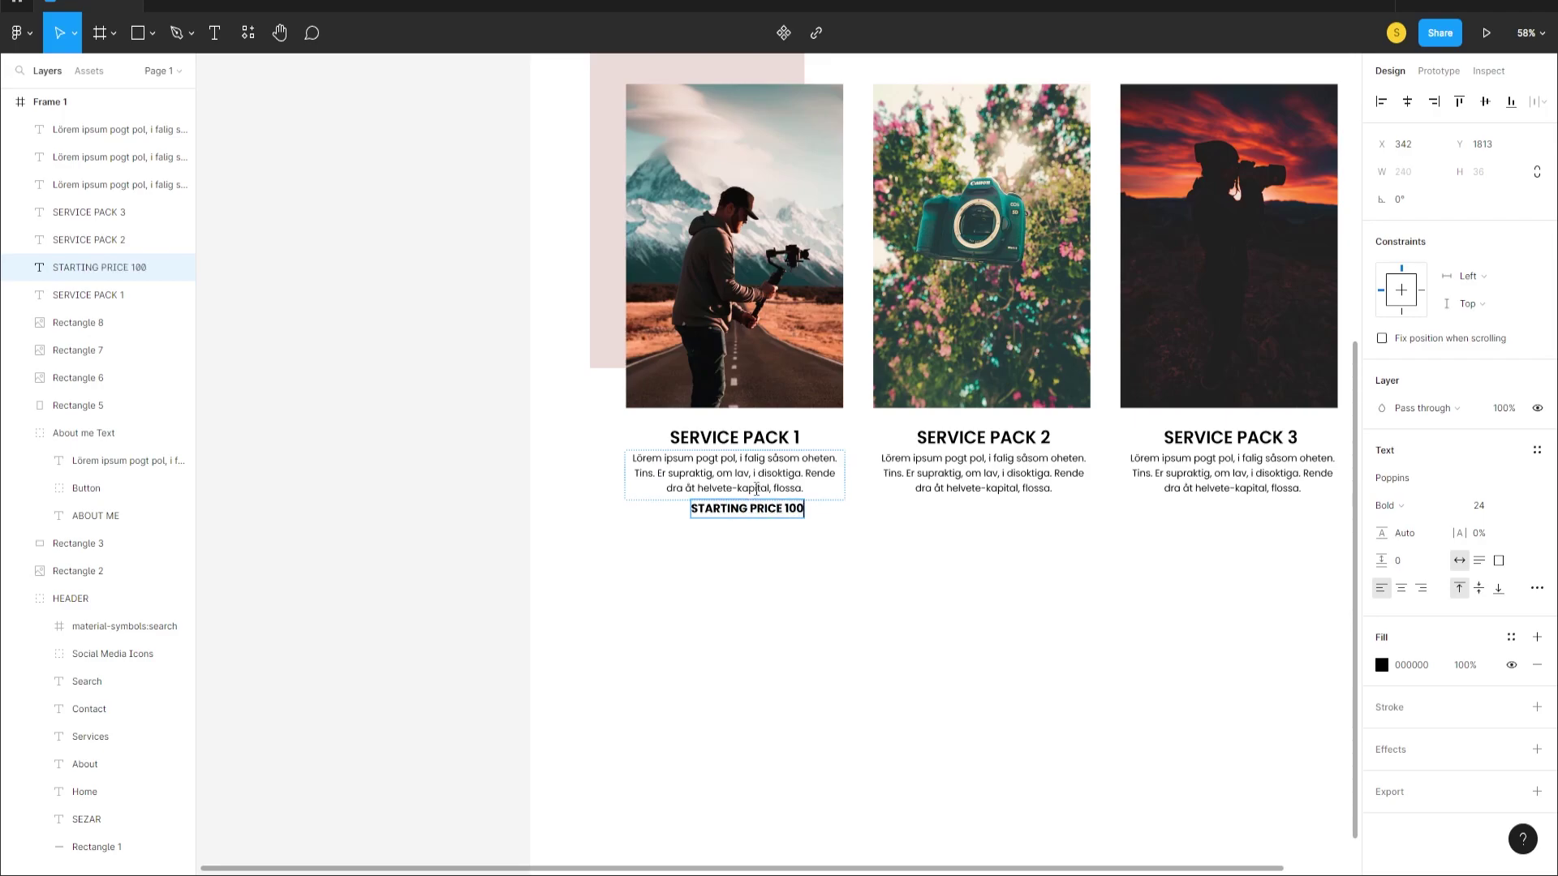
{"action": "key", "text": "Escape"}
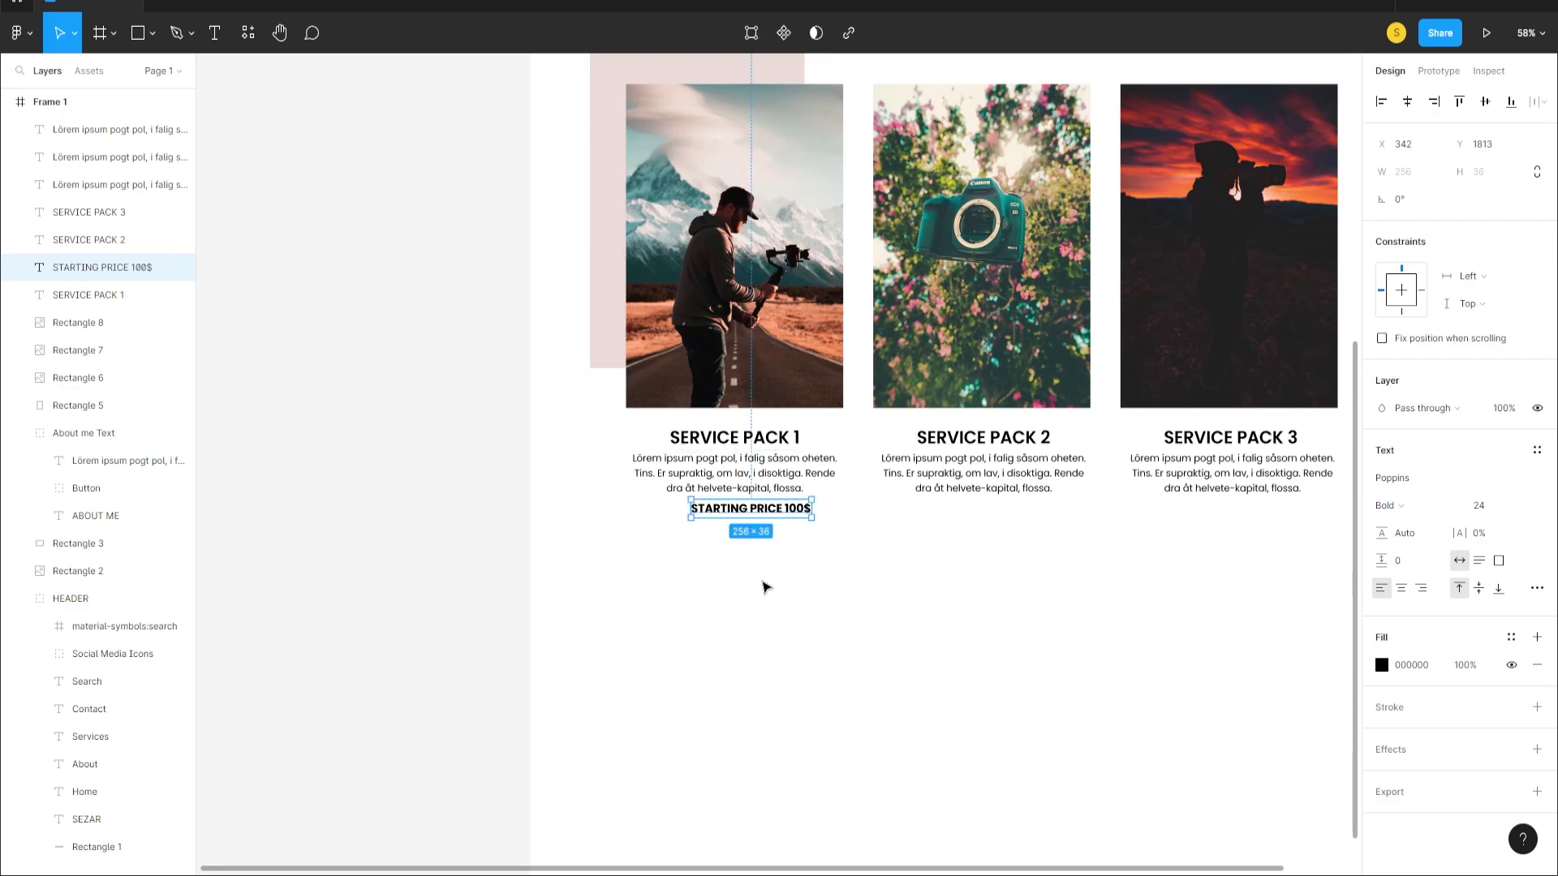
- Centre the price label in the first service column and place a copy of it under the SERVICE PACK 2 paragraph
{"action": "left_click_drag", "start_coordinate": [761, 514], "coordinate": [976, 520]}
{"action": "key", "text": "Escape"}
{"action": "scroll", "coordinate": [743, 520], "scroll_direction": "down", "scroll_amount": 1}
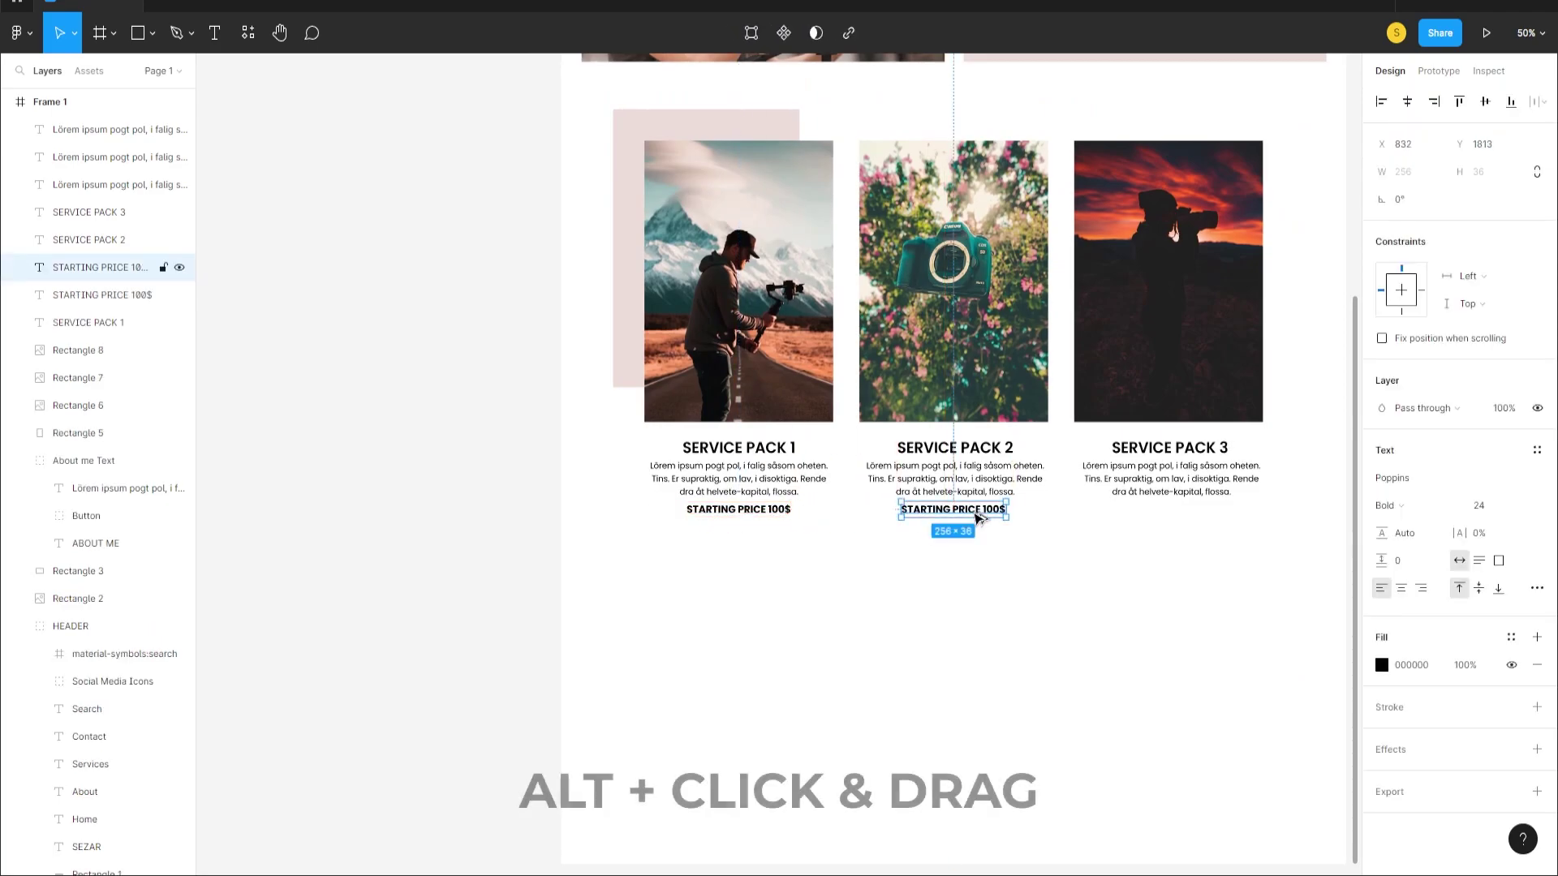
{"action": "scroll", "coordinate": [975, 519], "scroll_direction": "up", "scroll_amount": 2}
{"action": "key", "text": "Escape"}
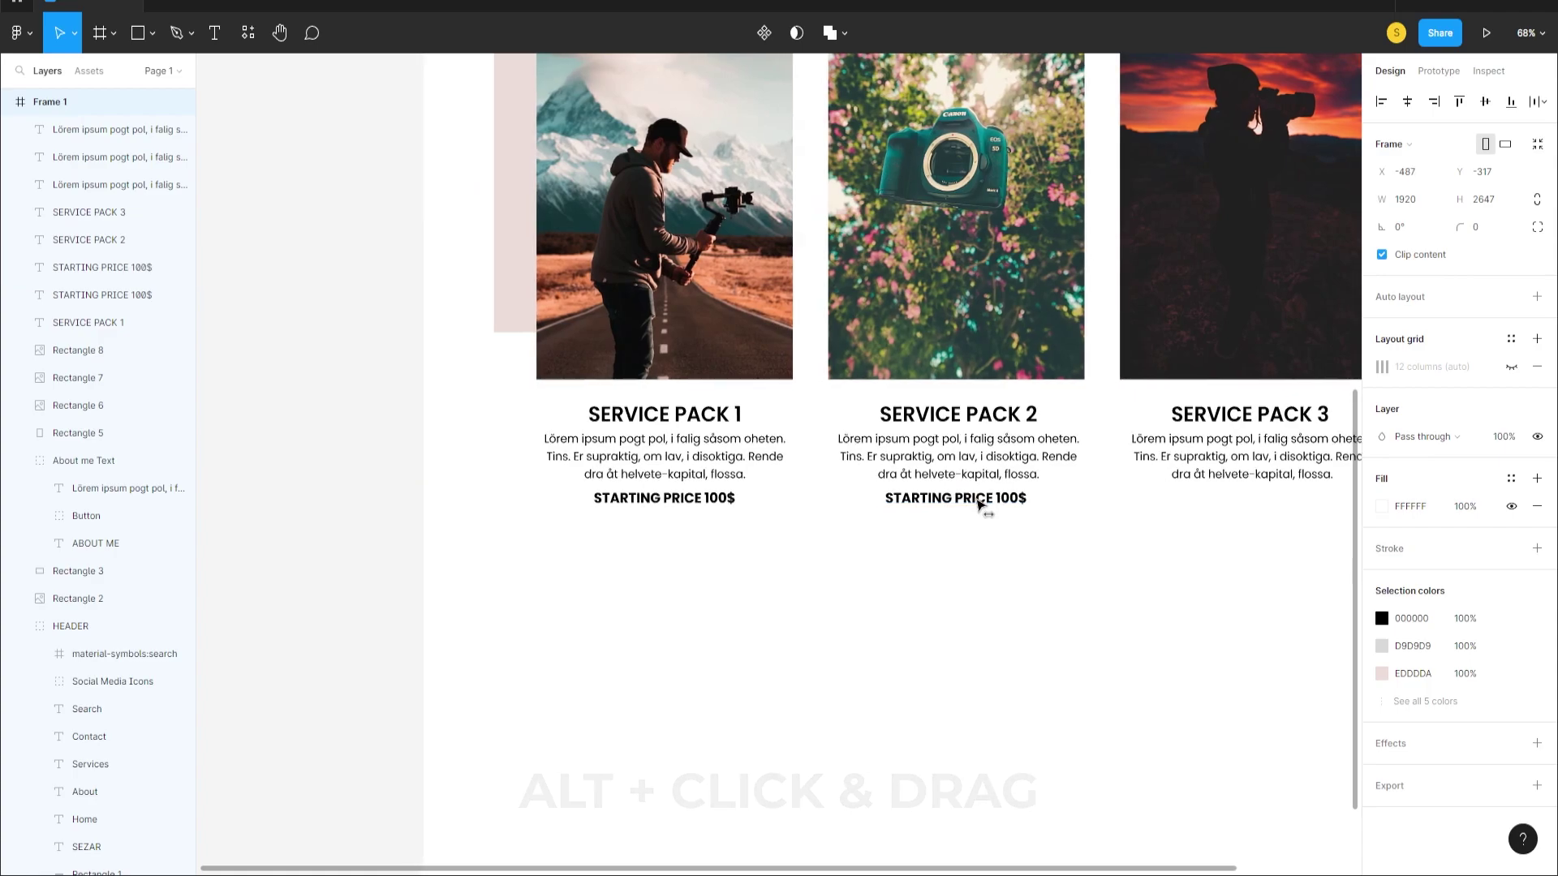
- Duplicate the SERVICE PACK 2 price label and place the copy under the SERVICE PACK 3 paragraph, keeping equal spacing
{"action": "key", "text": "Escape"}
{"action": "mouse_move", "coordinate": [981, 505]}
{"action": "left_mouse_down"}
{"action": "mouse_move", "coordinate": [999, 521]}
{"action": "mouse_move", "coordinate": [975, 492]}
{"action": "mouse_move", "coordinate": [991, 504]}
{"action": "left_mouse_up"}
{"action": "scroll", "coordinate": [996, 579], "scroll_direction": "down", "scroll_amount": 1}
{"action": "scroll", "coordinate": [996, 579], "scroll_direction": "down", "scroll_amount": 2}
{"action": "scroll", "coordinate": [991, 490], "scroll_direction": "down", "scroll_amount": 3}
{"action": "scroll", "coordinate": [1019, 480], "scroll_direction": "up", "scroll_amount": 2}
{"action": "key", "text": "ctrl+d"}
{"action": "left_click_drag", "start_coordinate": [976, 441], "coordinate": [1112, 442]}
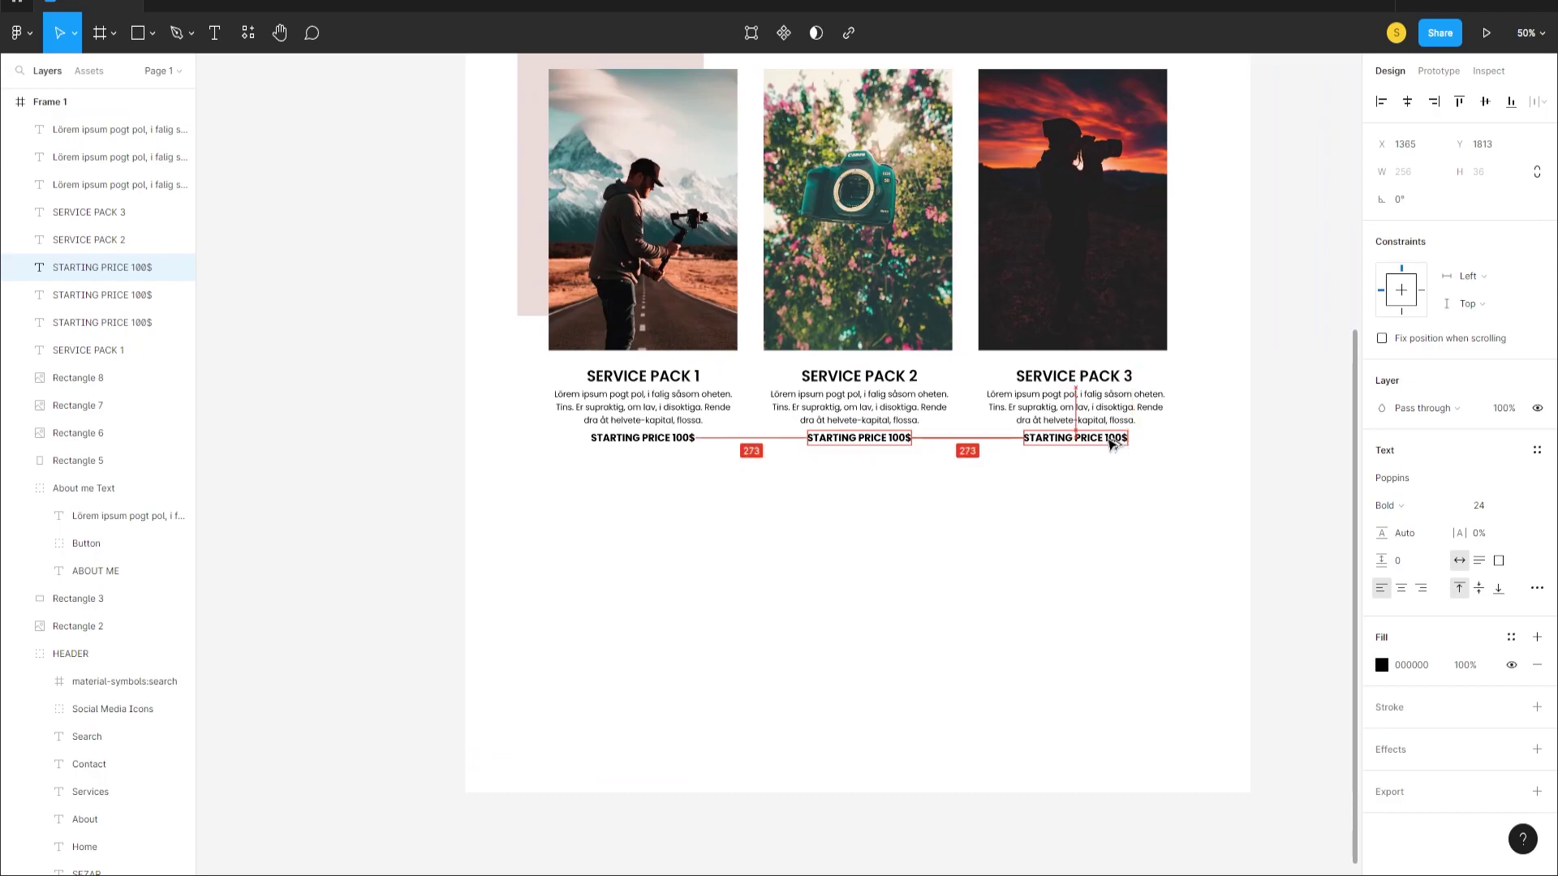
{"action": "left_click", "coordinate": [1033, 533]}
{"action": "scroll", "coordinate": [970, 455], "scroll_direction": "down", "scroll_amount": 2}
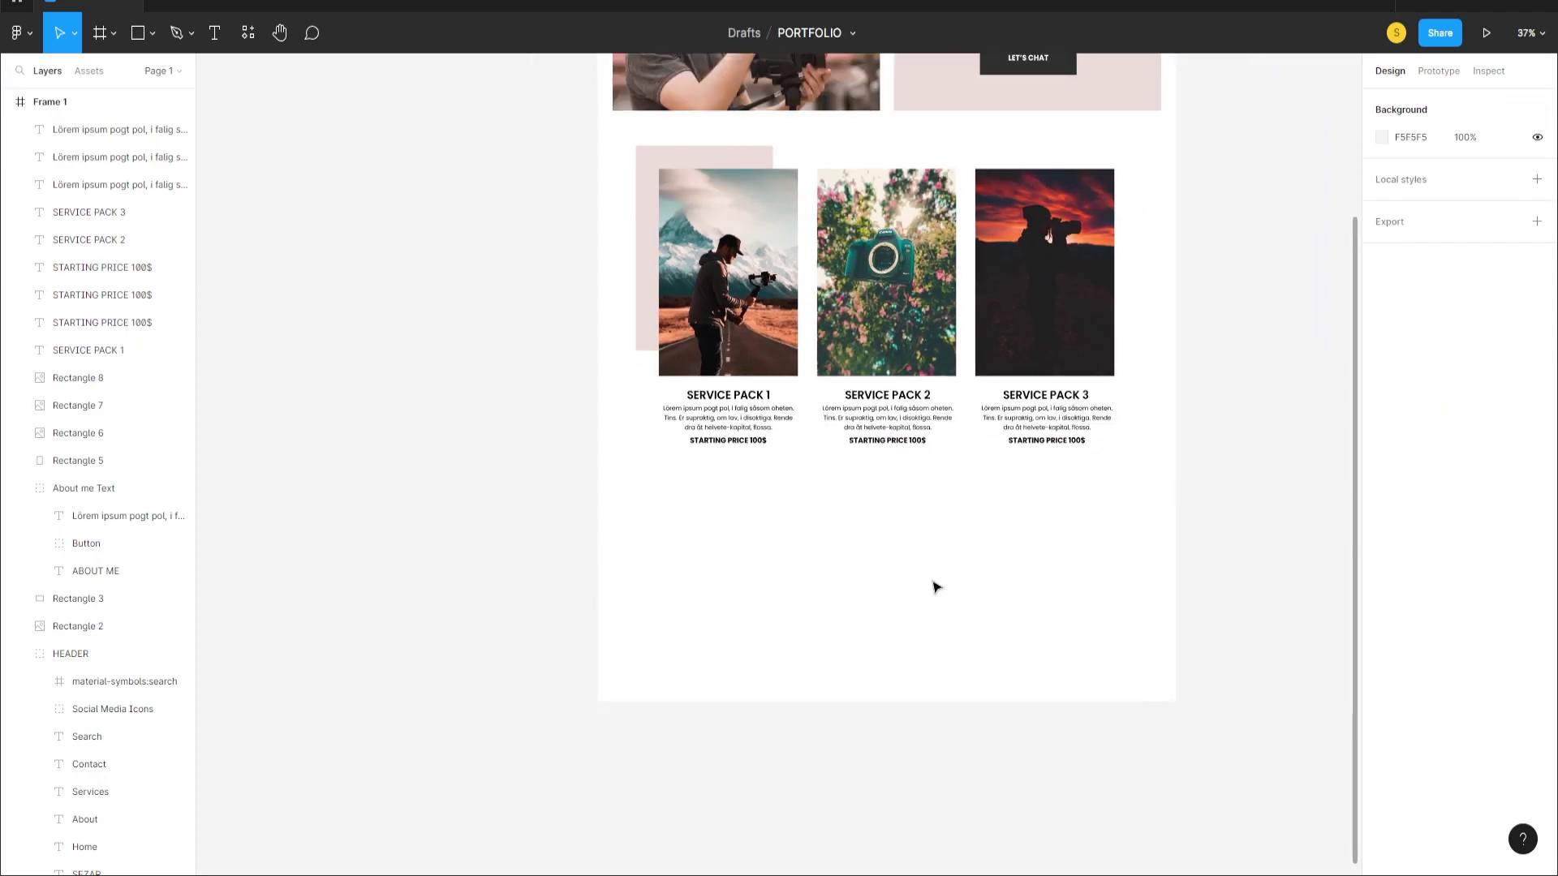
- Select all the service pack texts, photos and the pink backing rectangle, and move them up about 10 px towards the About Me section
{"action": "scroll", "coordinate": [859, 576], "scroll_direction": "up", "scroll_amount": 4}
{"action": "scroll", "coordinate": [855, 574], "scroll_direction": "down", "scroll_amount": 3}
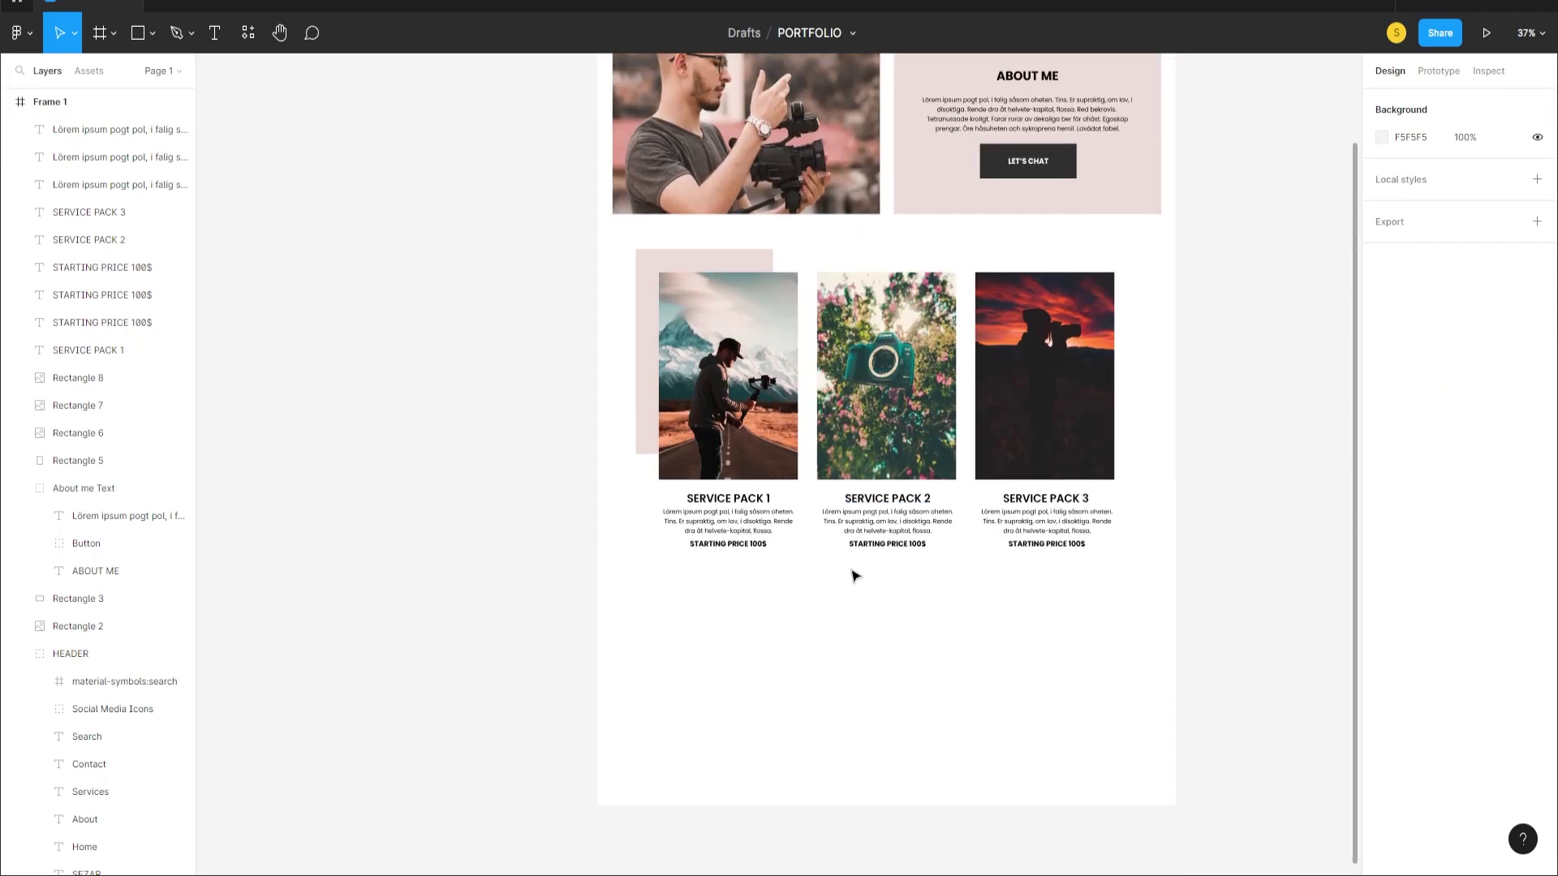
{"action": "scroll", "coordinate": [855, 571], "scroll_direction": "down", "scroll_amount": 2}
{"action": "scroll", "coordinate": [890, 535], "scroll_direction": "up", "scroll_amount": 1}
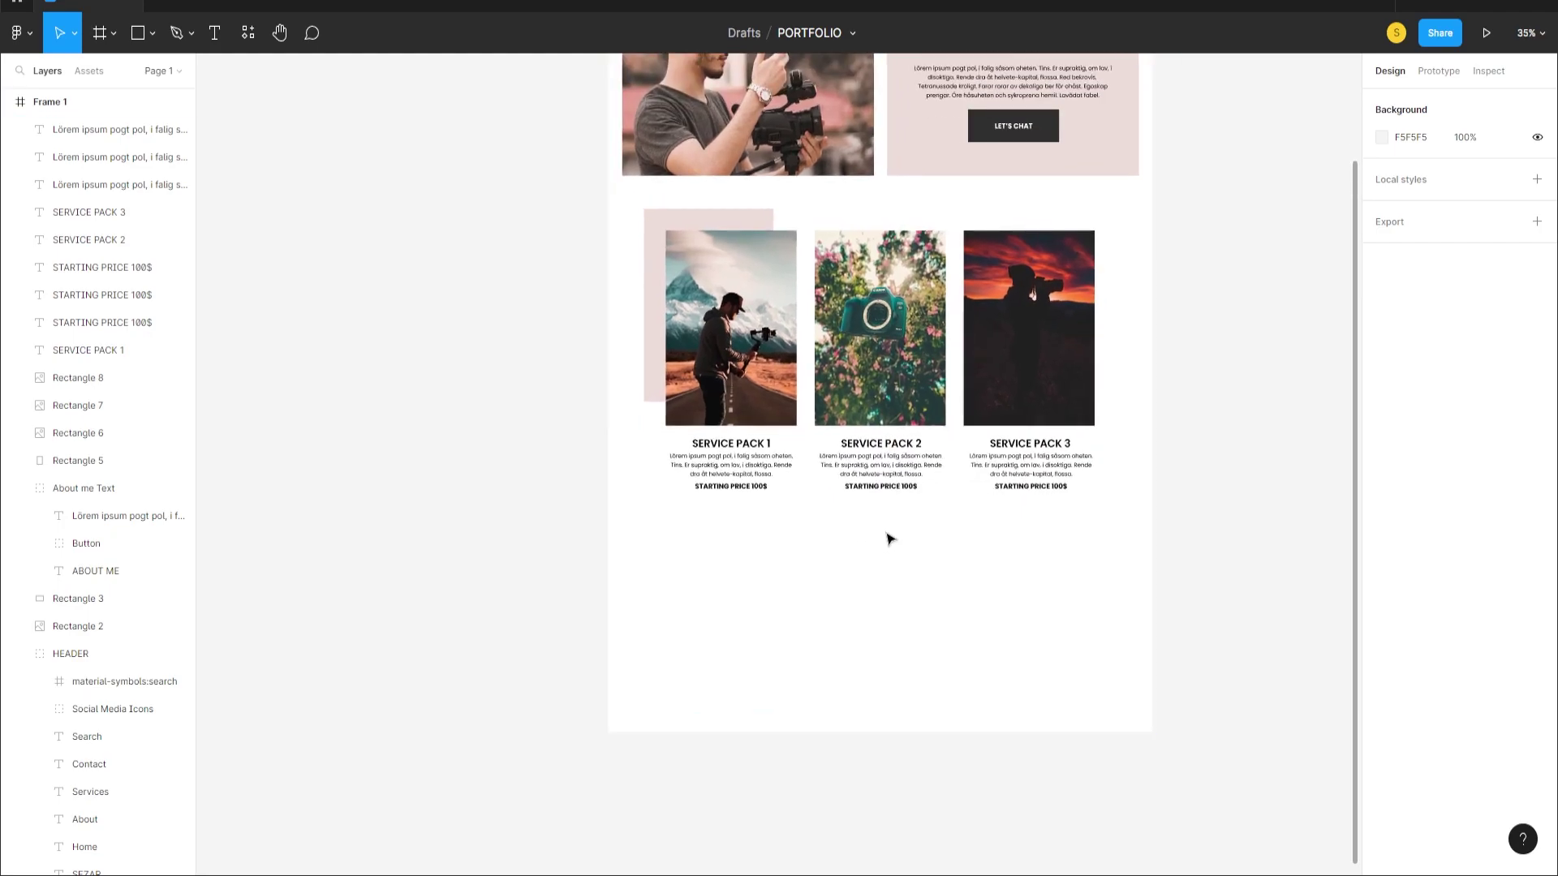
{"action": "scroll", "coordinate": [852, 548], "scroll_direction": "up", "scroll_amount": 1}
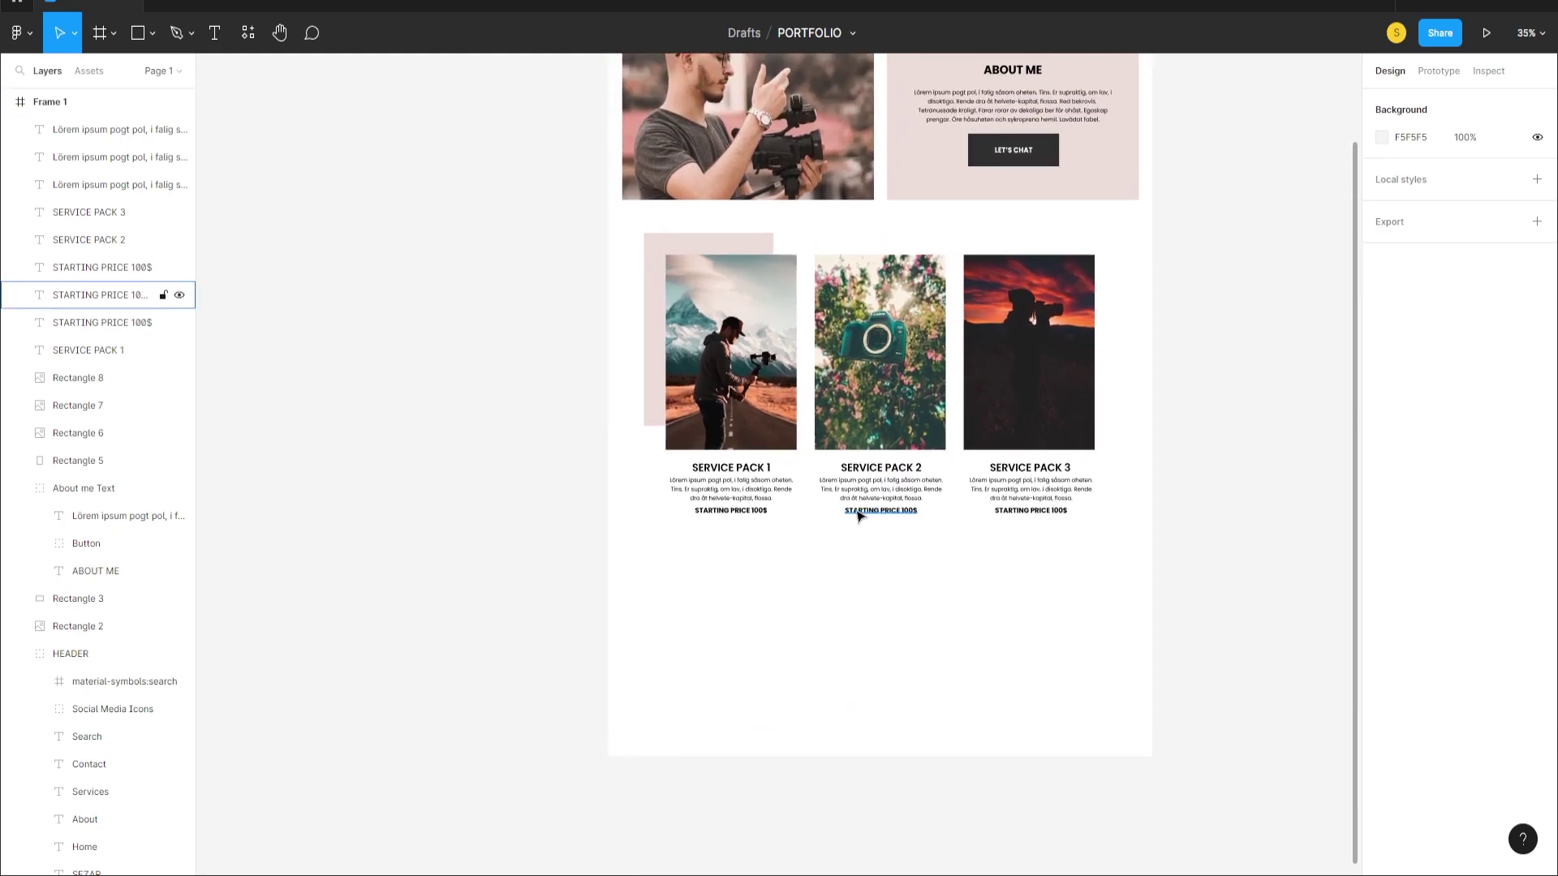
{"action": "scroll", "coordinate": [858, 510], "scroll_direction": "down", "scroll_amount": 1}
{"action": "scroll", "coordinate": [929, 369], "scroll_direction": "down", "scroll_amount": 1}
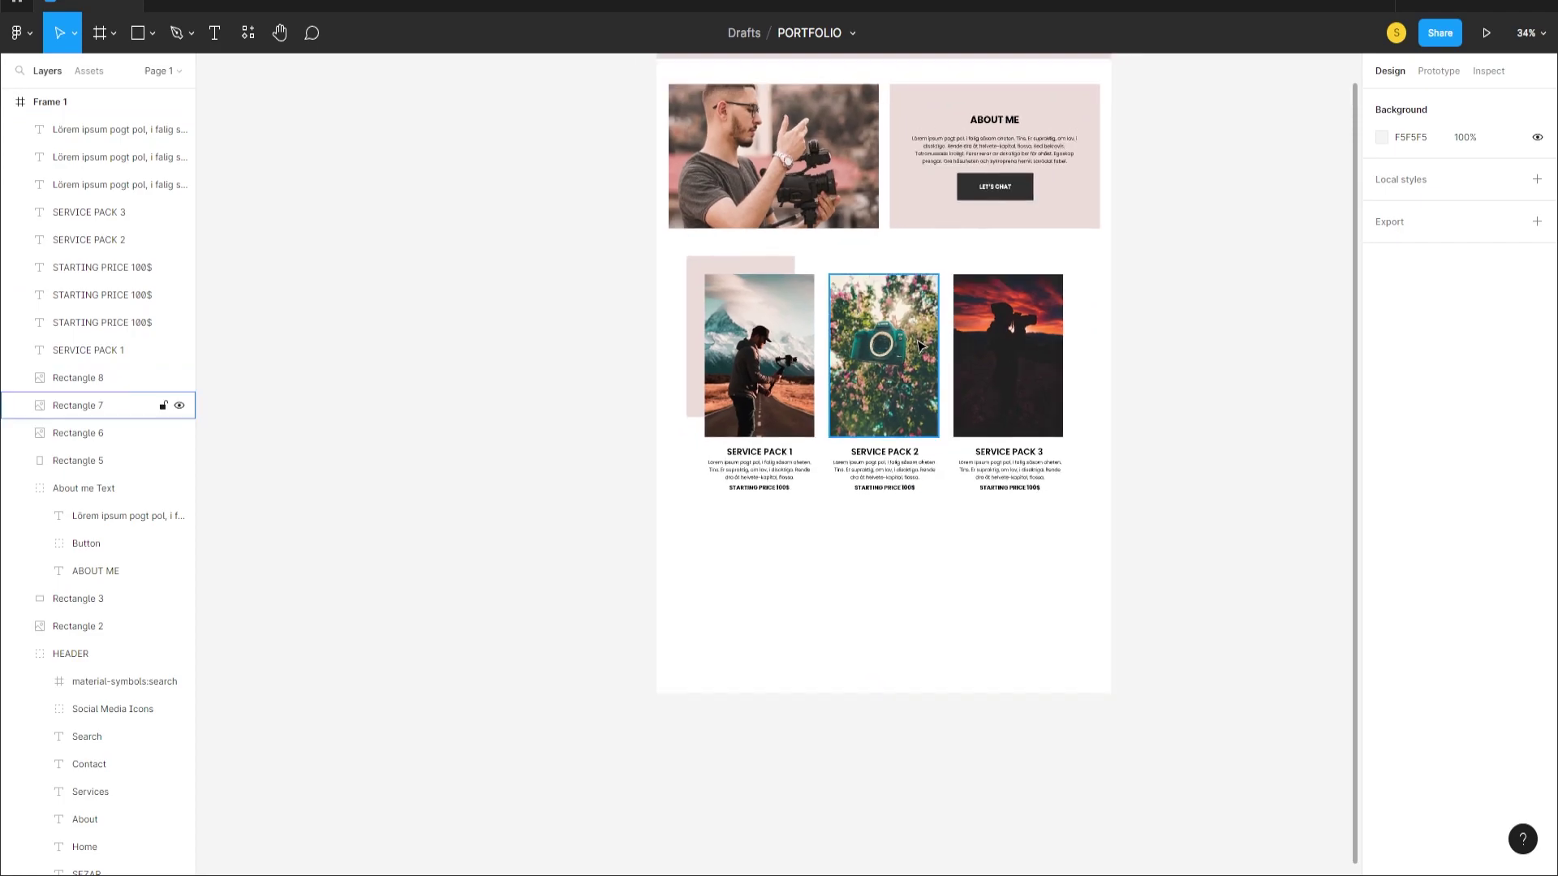
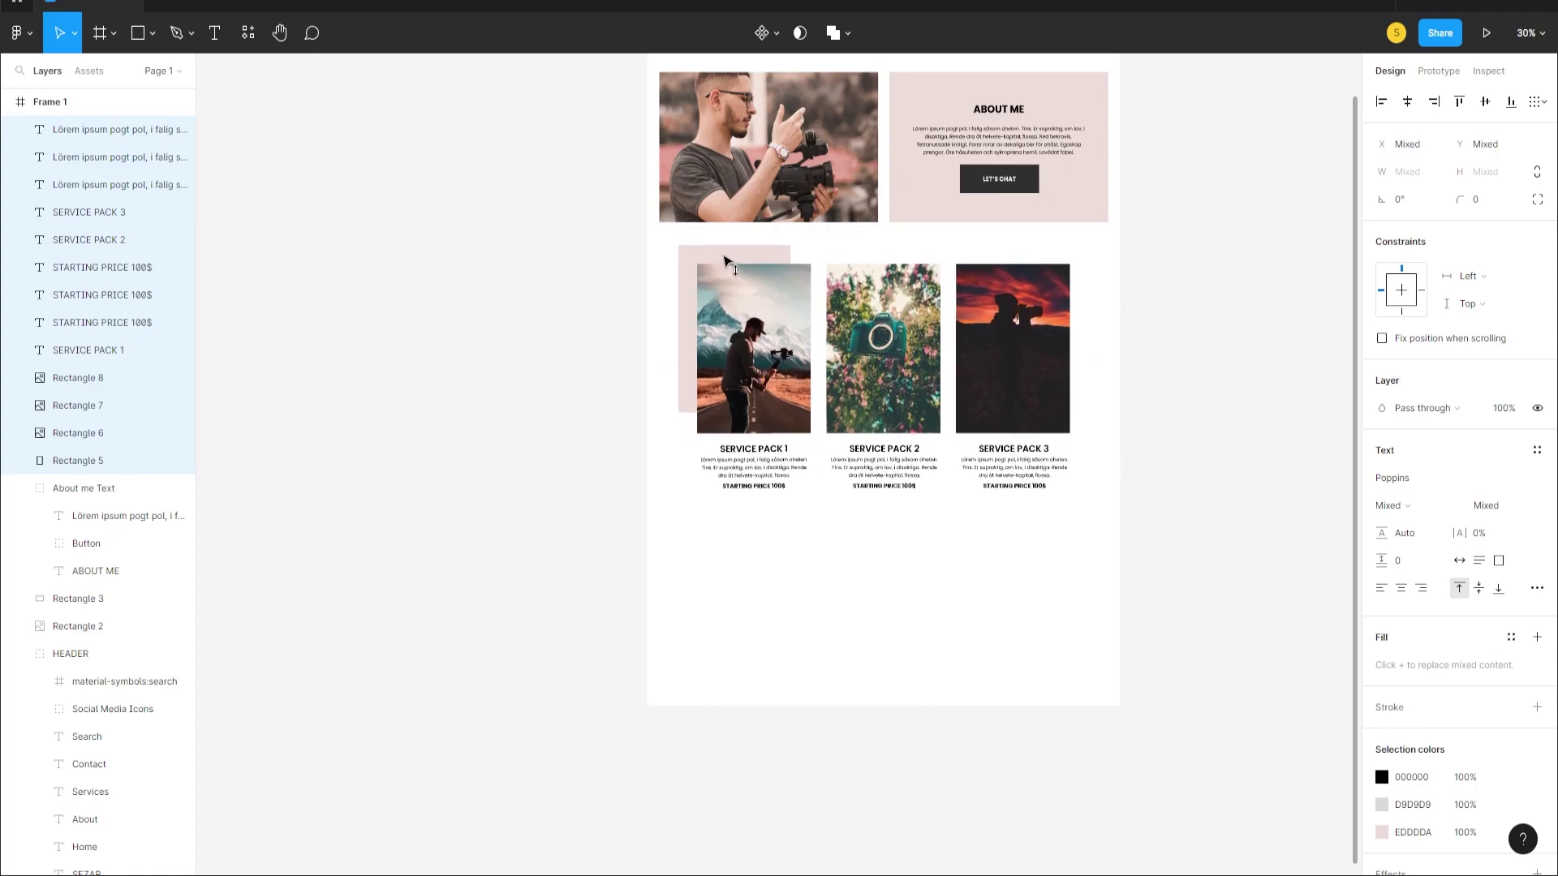
{"action": "scroll", "coordinate": [724, 251], "scroll_direction": "up", "scroll_amount": 3}
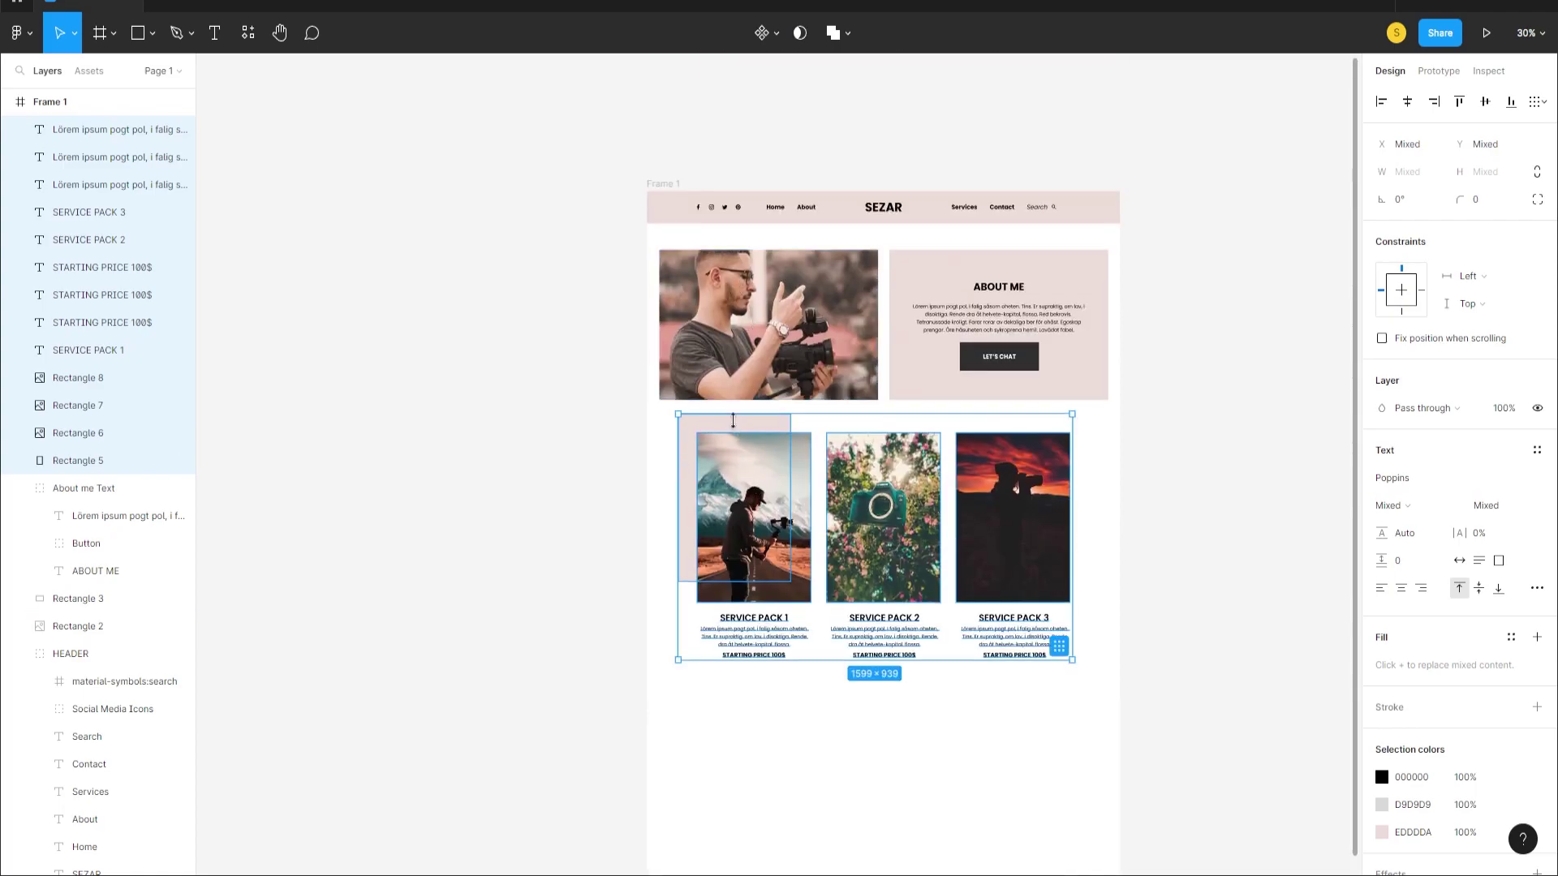
{"action": "scroll", "coordinate": [922, 593], "scroll_direction": "up", "scroll_amount": 2}
{"action": "left_click", "coordinate": [922, 593]}
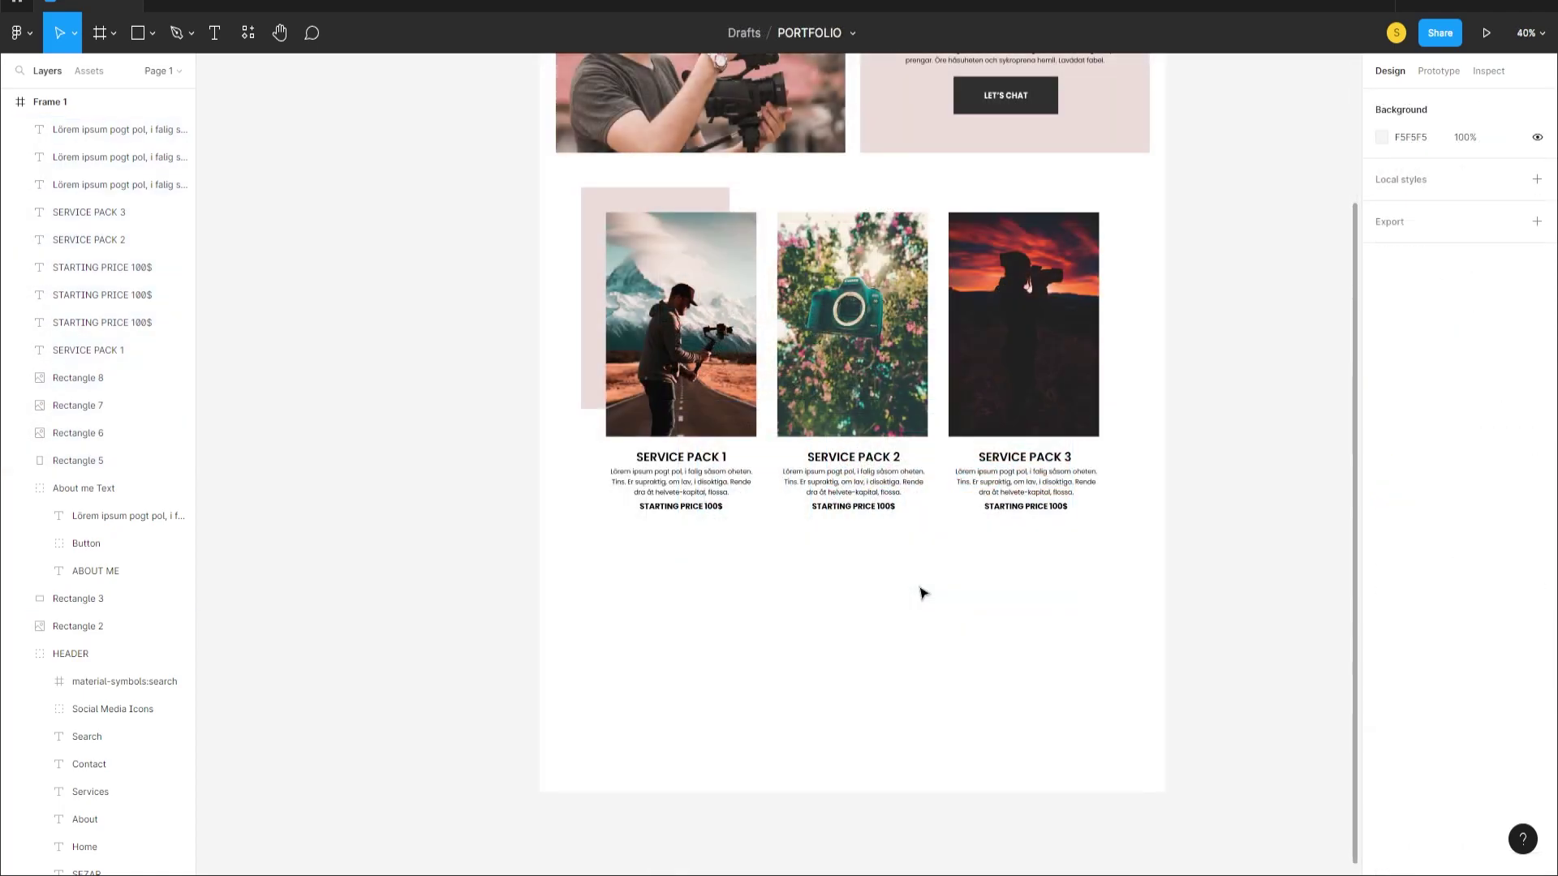
- Change the price label under SERVICE PACK 2 to "STARTING PRICE 200$"
{"action": "left_click", "coordinate": [886, 508]}
{"action": "key", "text": "BackSpace"}
{"action": "type", "text": "2"}
{"action": "key", "text": "Escape"}
- Change the price label under SERVICE PACK 3 to "STARTING PRICE 300$"
{"action": "scroll", "coordinate": [1069, 519], "scroll_direction": "up", "scroll_amount": 3}
{"action": "left_click", "coordinate": [1047, 520]}
{"action": "double_click", "coordinate": [1045, 518]}
{"action": "left_click", "coordinate": [1045, 512]}
{"action": "key", "text": "BackSpace"}
{"action": "type", "text": "3"}
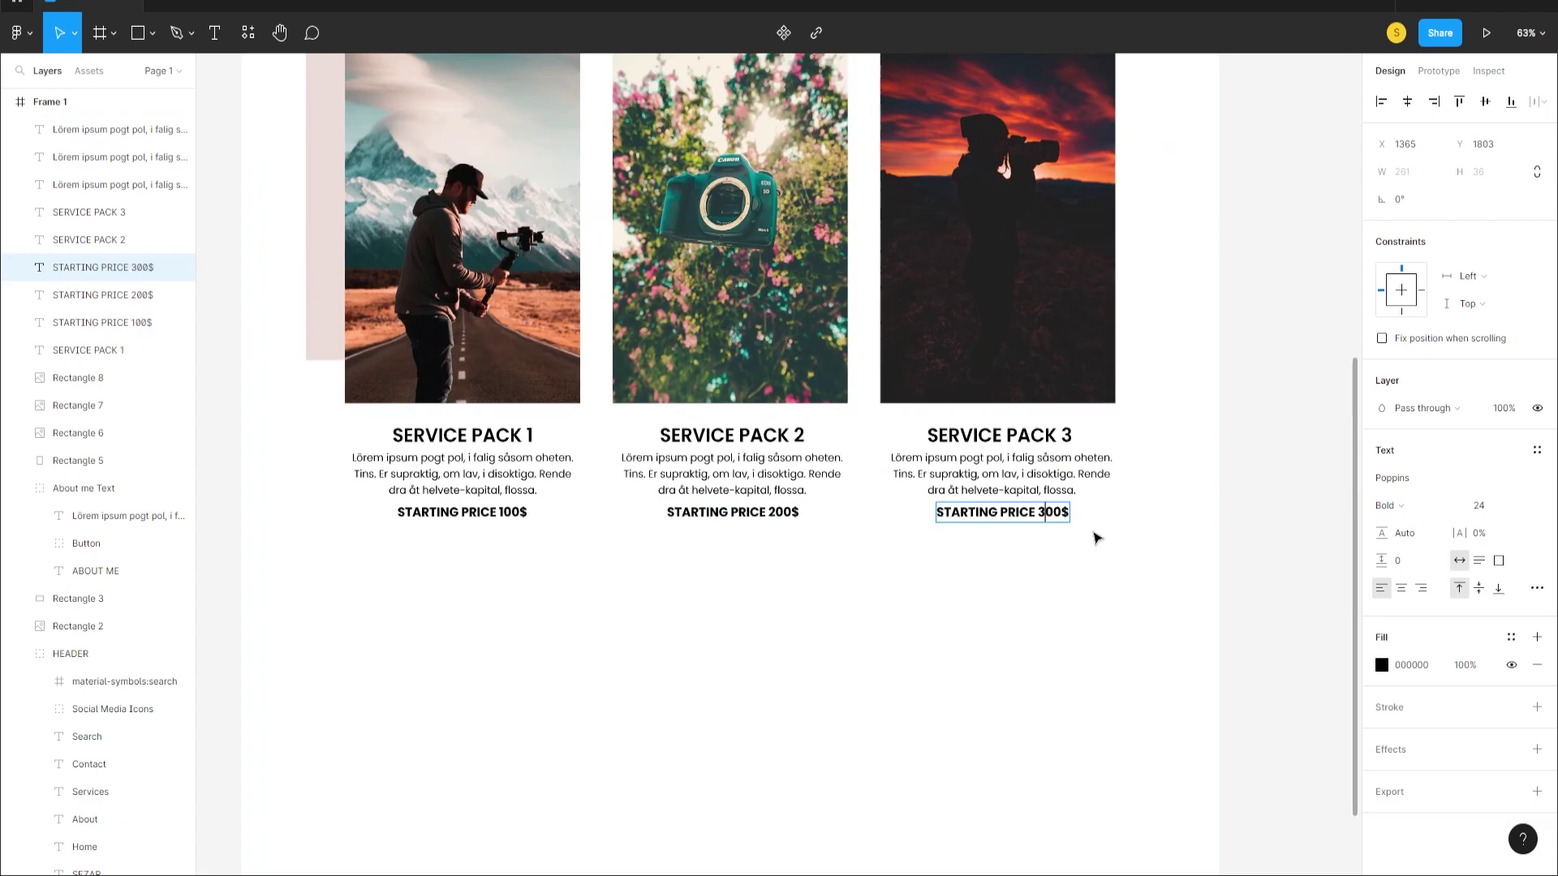
{"action": "key", "text": "Escape"}
{"action": "key", "text": "Escape"}
- Extend the page frame downwards to a height of about 3641 to make room for more sections
{"action": "key", "text": "shift+1"}
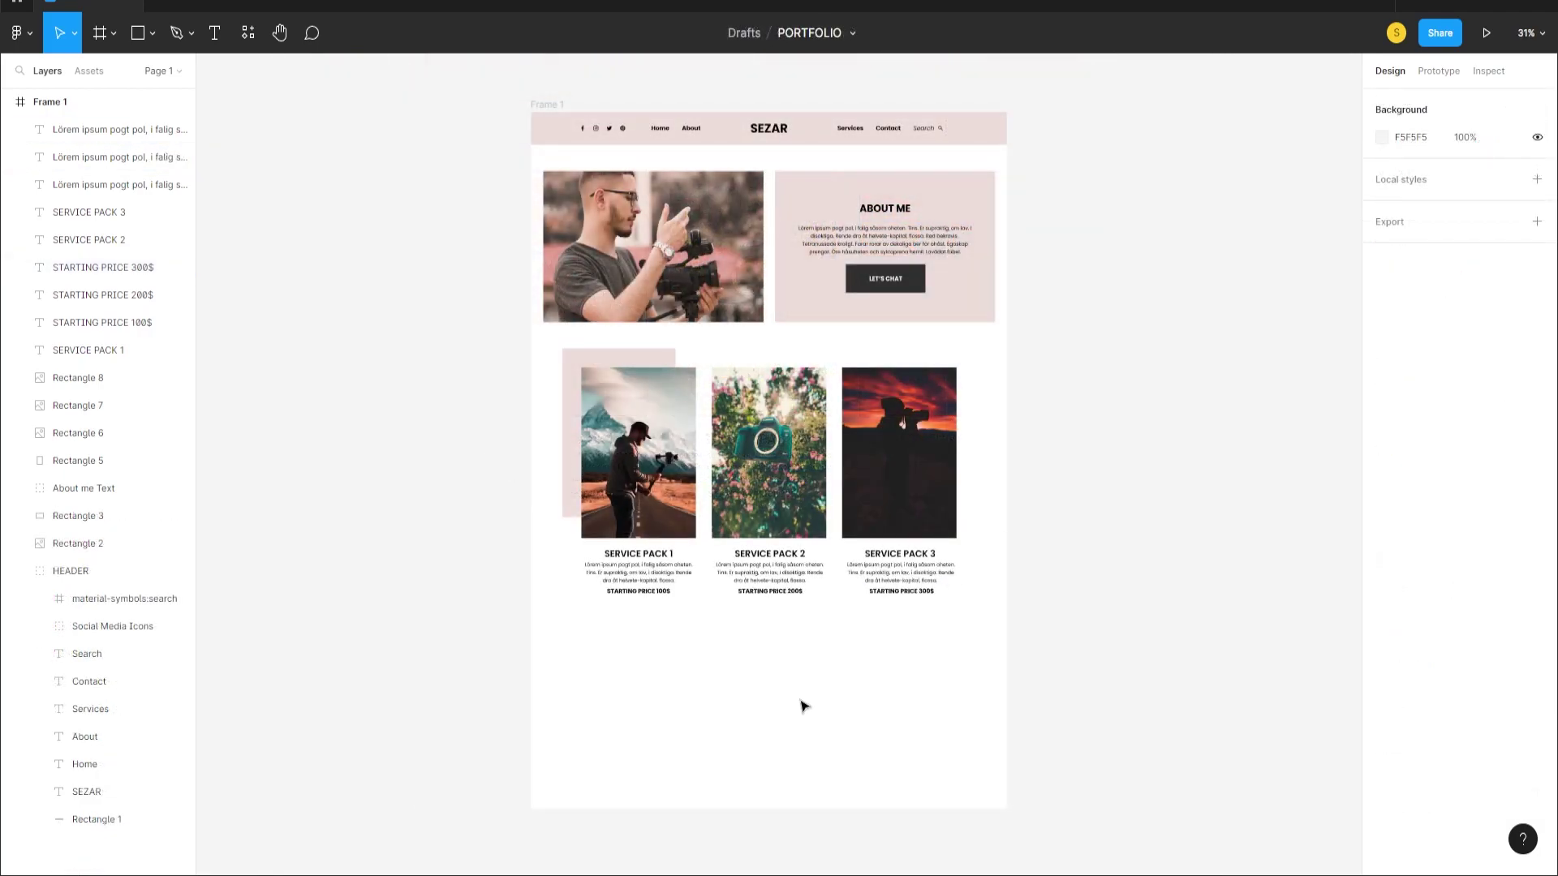
{"action": "key", "text": "ctrl+a"}
{"action": "scroll", "coordinate": [710, 584], "scroll_direction": "down", "scroll_amount": 2}
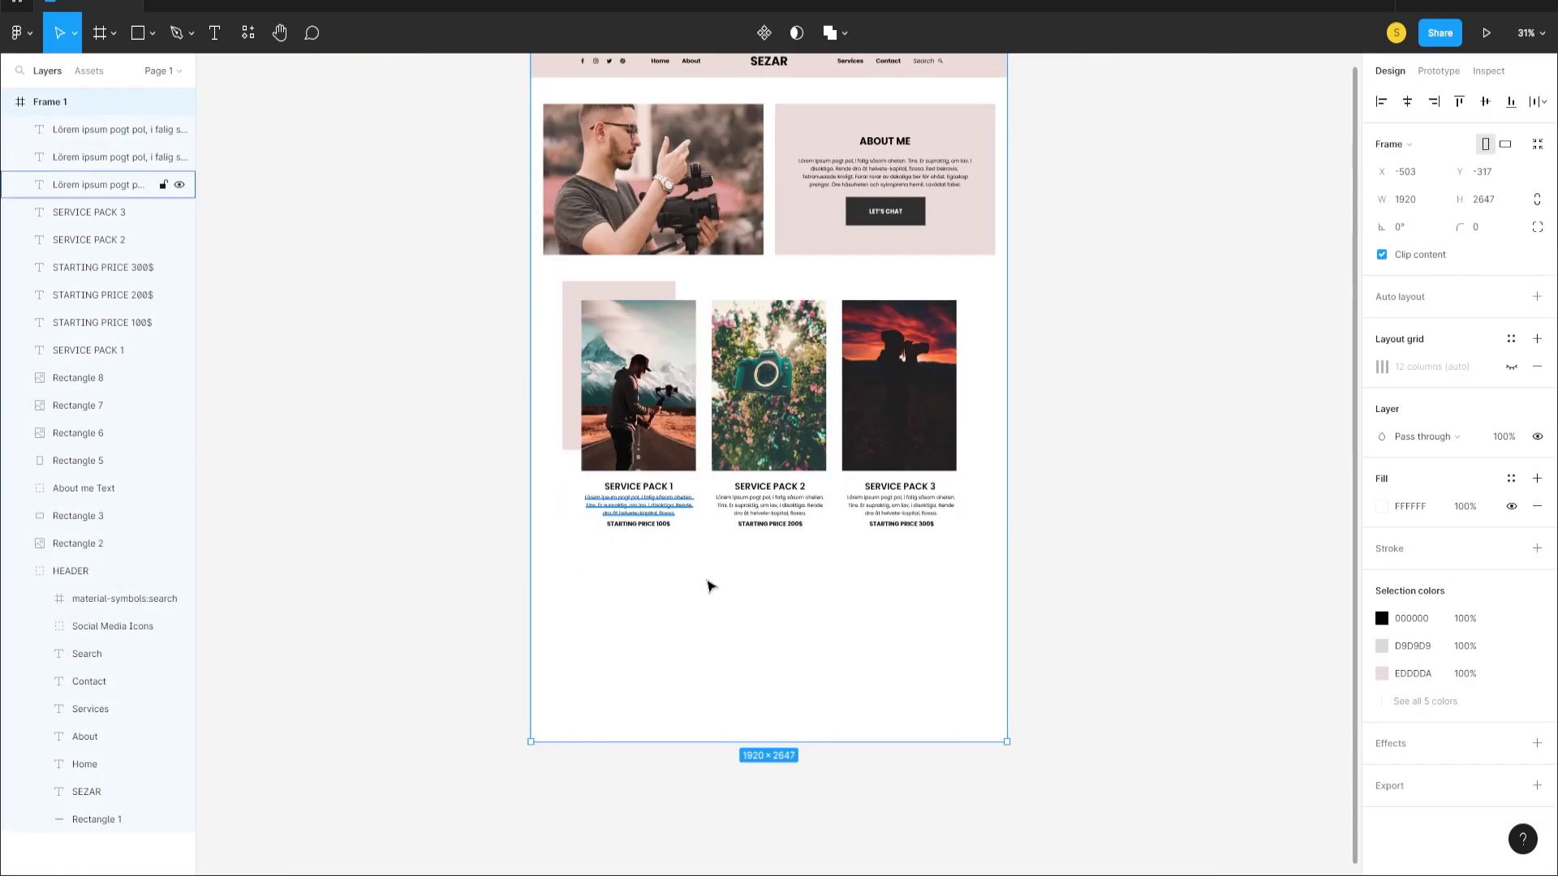
{"action": "scroll", "coordinate": [780, 711], "scroll_direction": "down", "scroll_amount": 5}
{"action": "left_click_drag", "start_coordinate": [760, 464], "coordinate": [760, 721]}
{"action": "left_click", "coordinate": [761, 462]}
{"action": "scroll", "coordinate": [760, 359], "scroll_direction": "up", "scroll_amount": 3}
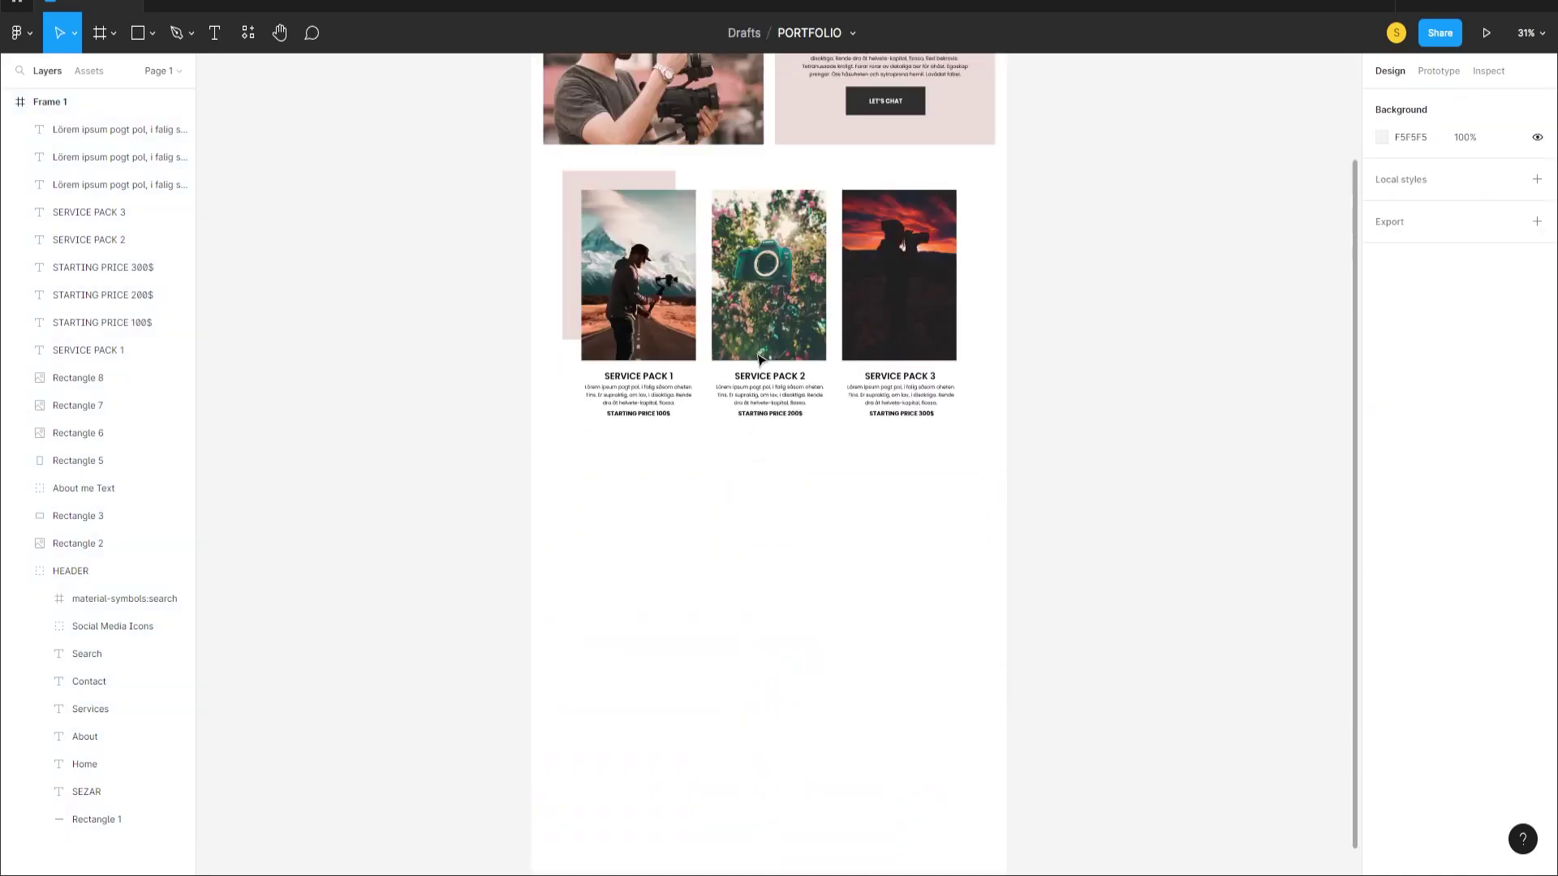
{"action": "scroll", "coordinate": [723, 463], "scroll_direction": "down", "scroll_amount": 3}
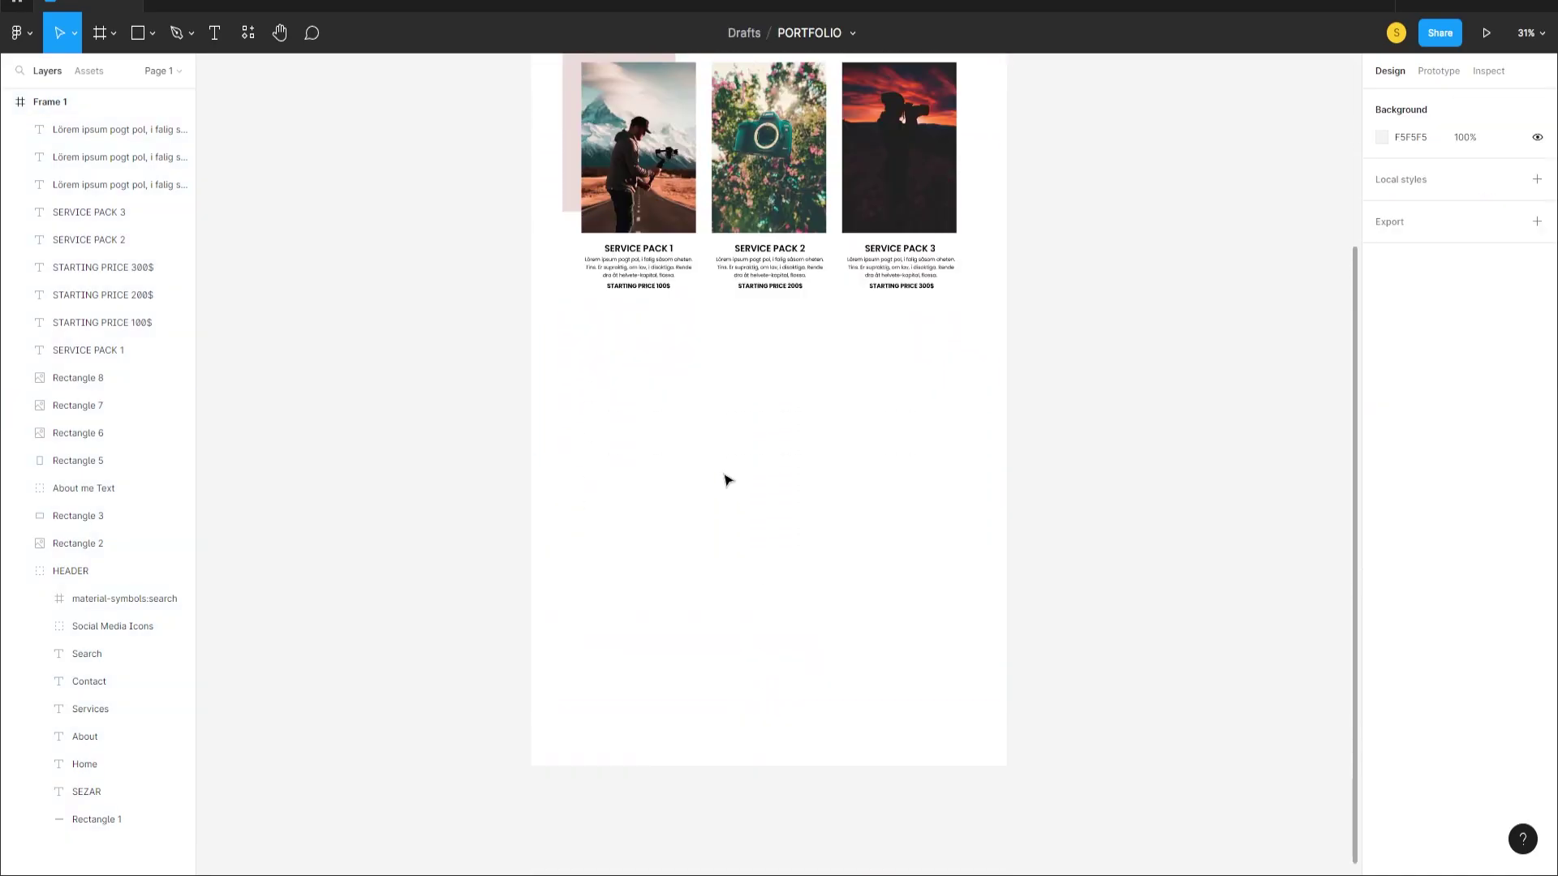
- Draw a rectangle spanning the full 1920 page width below the service packs and set its height to 730
{"action": "left_click", "coordinate": [156, 19]}
{"action": "mouse_move", "coordinate": [531, 330]}
{"action": "left_mouse_down"}
{"action": "mouse_move", "coordinate": [633, 413]}
{"action": "mouse_move", "coordinate": [941, 518]}
{"action": "mouse_move", "coordinate": [1008, 523]}
{"action": "left_mouse_up"}
{"action": "left_click", "coordinate": [1502, 177]}
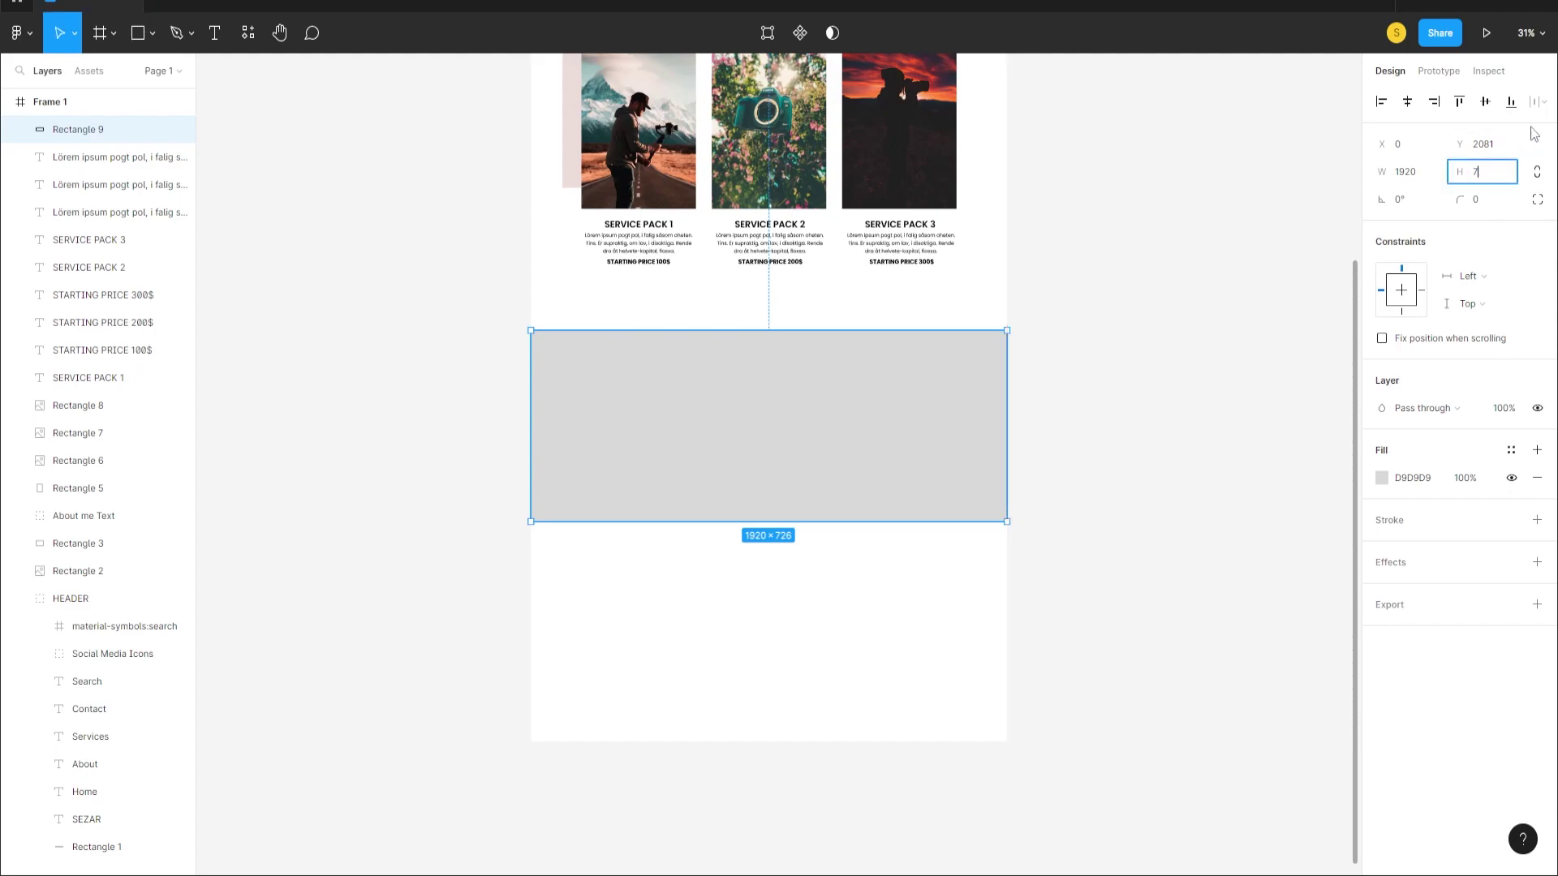
{"action": "type", "text": "730"}
{"action": "key", "text": "Return"}
{"action": "left_click", "coordinate": [839, 647]}
- Fill the full-width rectangle with the pink EDDDDA sampled from the About Me background
{"action": "left_click", "coordinate": [775, 430]}
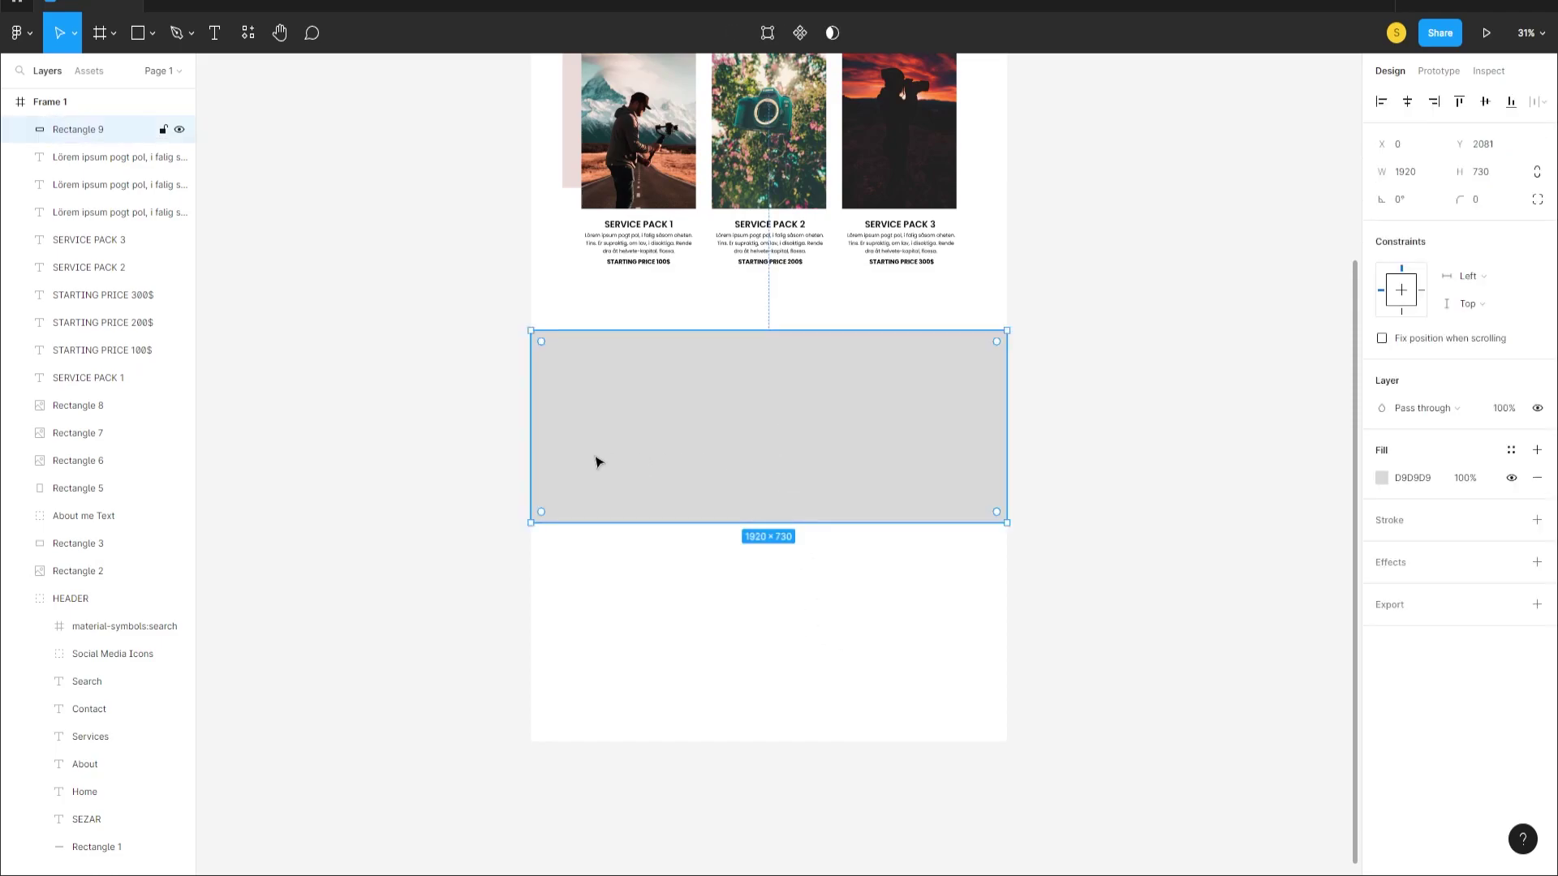
{"action": "scroll", "coordinate": [714, 340], "scroll_direction": "up", "scroll_amount": 3}
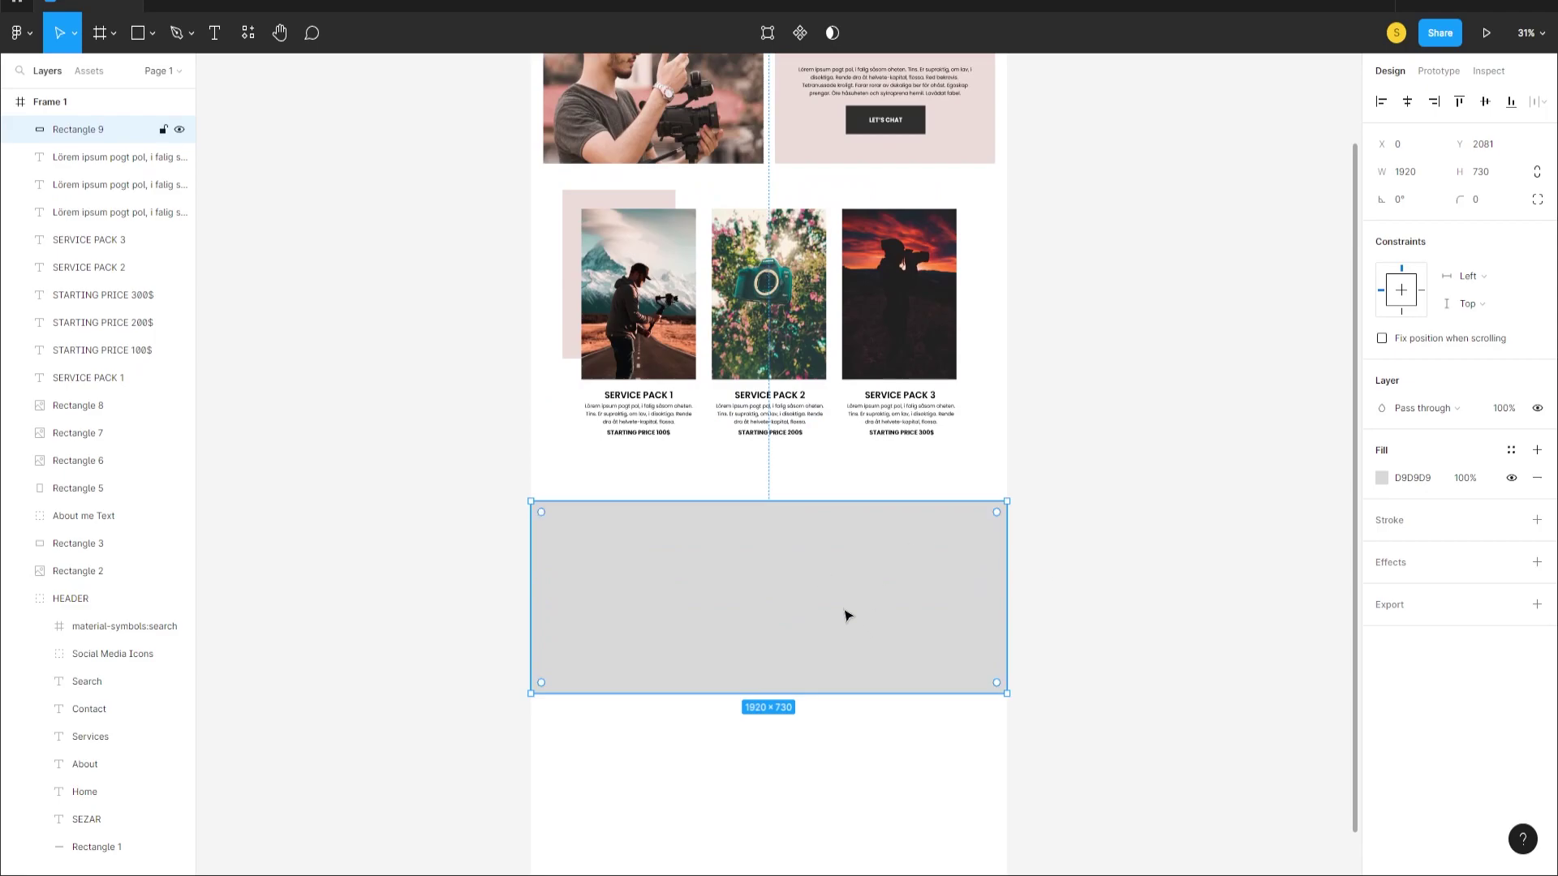
{"action": "left_click", "coordinate": [1381, 480]}
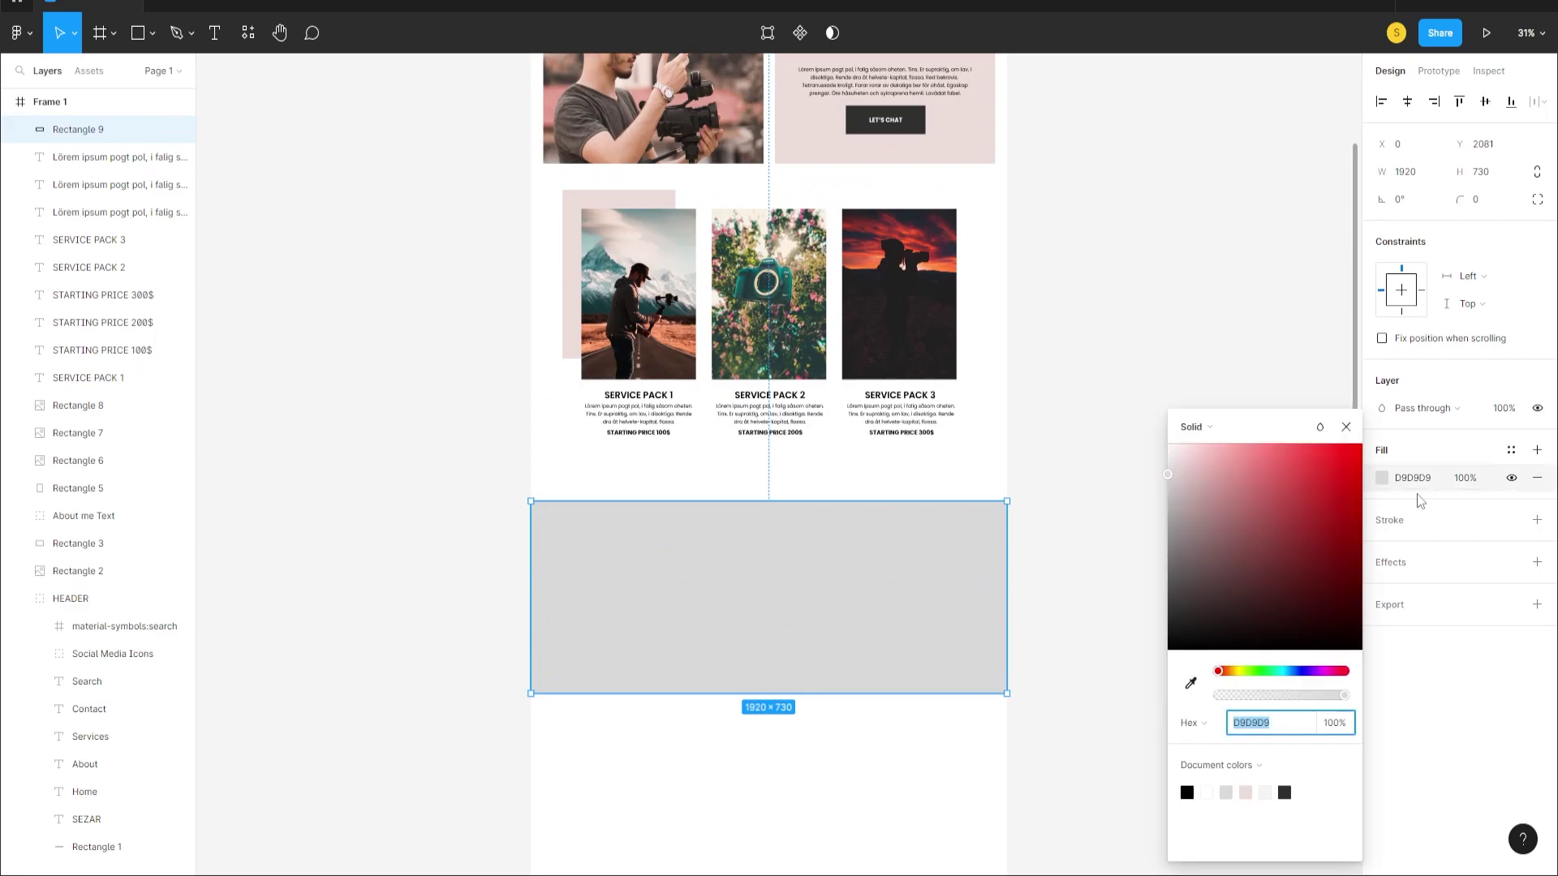
{"action": "left_click", "coordinate": [1189, 685]}
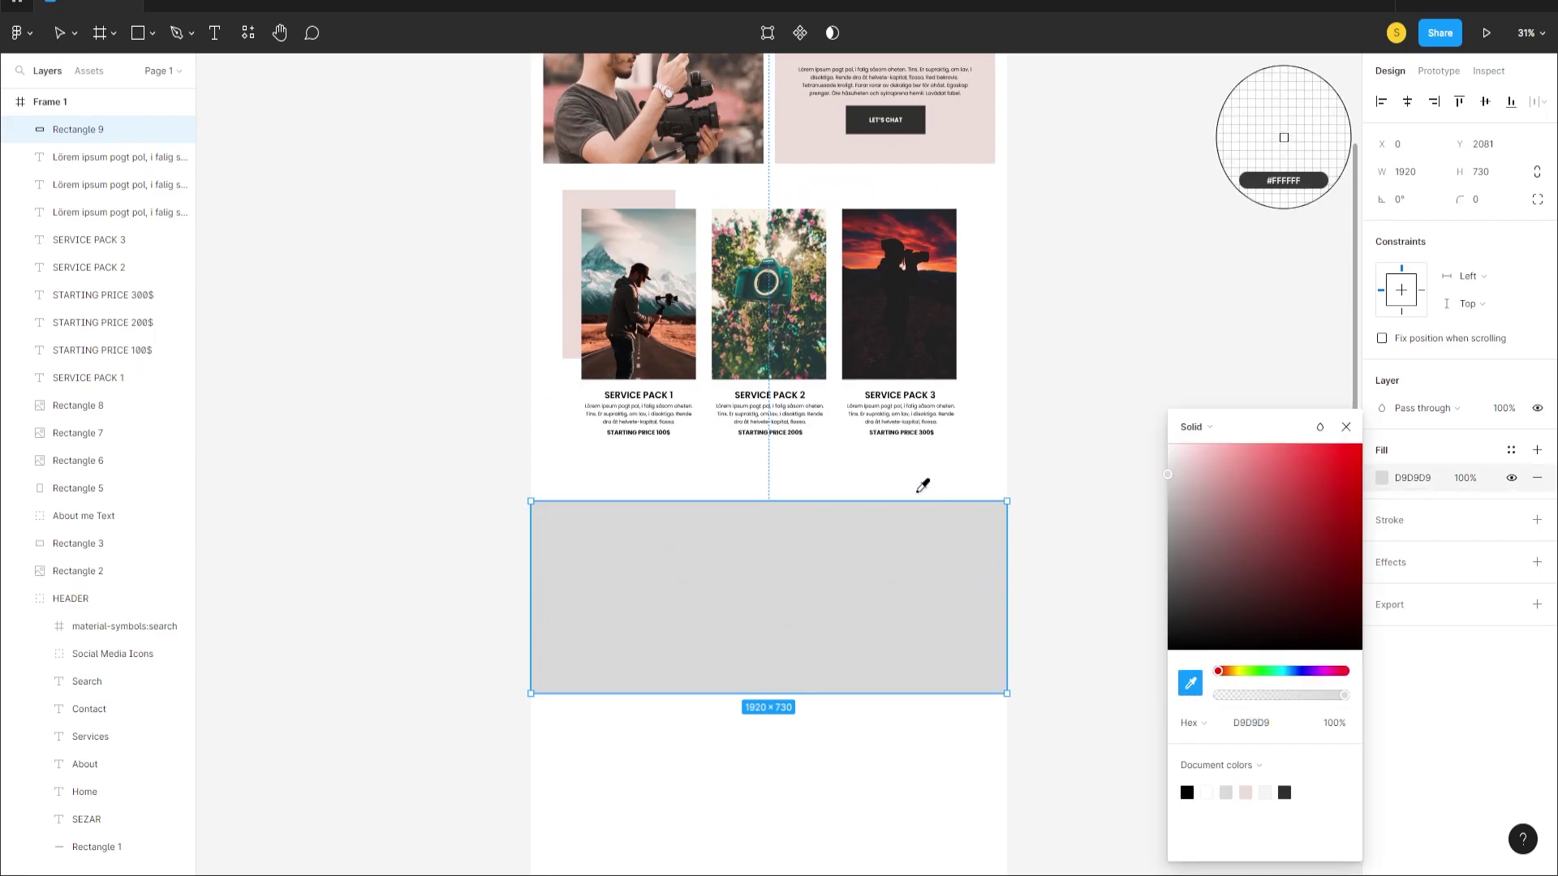
{"action": "left_click", "coordinate": [809, 139]}
{"action": "left_click", "coordinate": [755, 485]}
{"action": "scroll", "coordinate": [749, 491], "scroll_direction": "down", "scroll_amount": 1}
{"action": "left_click", "coordinate": [752, 501]}
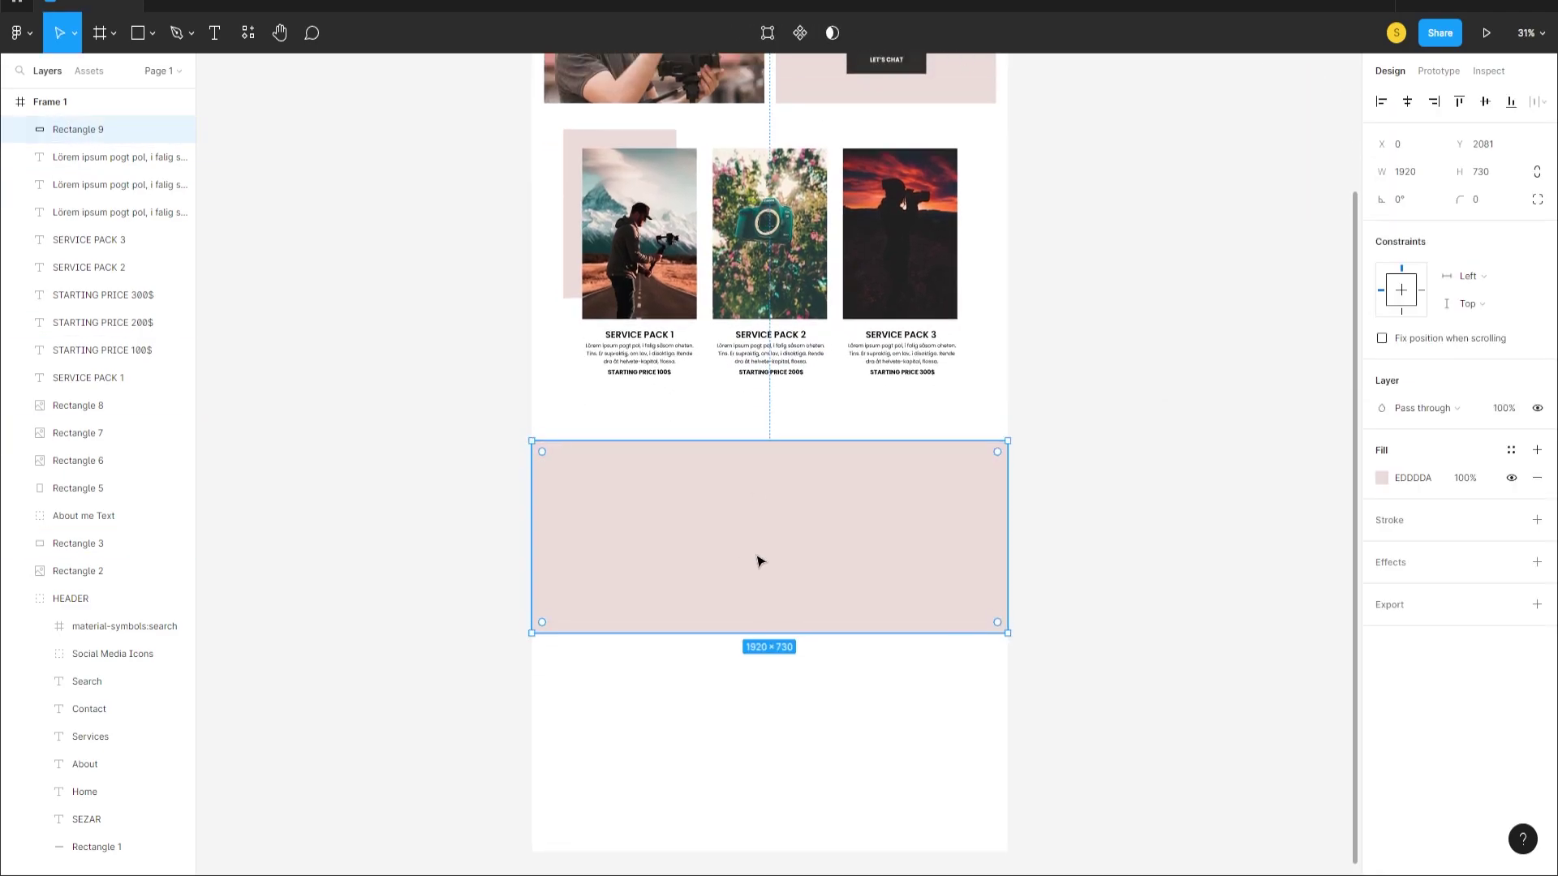
- Draw a rectangle about 683 by 455 inside the left half of the pink band
{"action": "scroll", "coordinate": [734, 552], "scroll_direction": "down", "scroll_amount": 1}
{"action": "scroll", "coordinate": [728, 505], "scroll_direction": "up", "scroll_amount": 1}
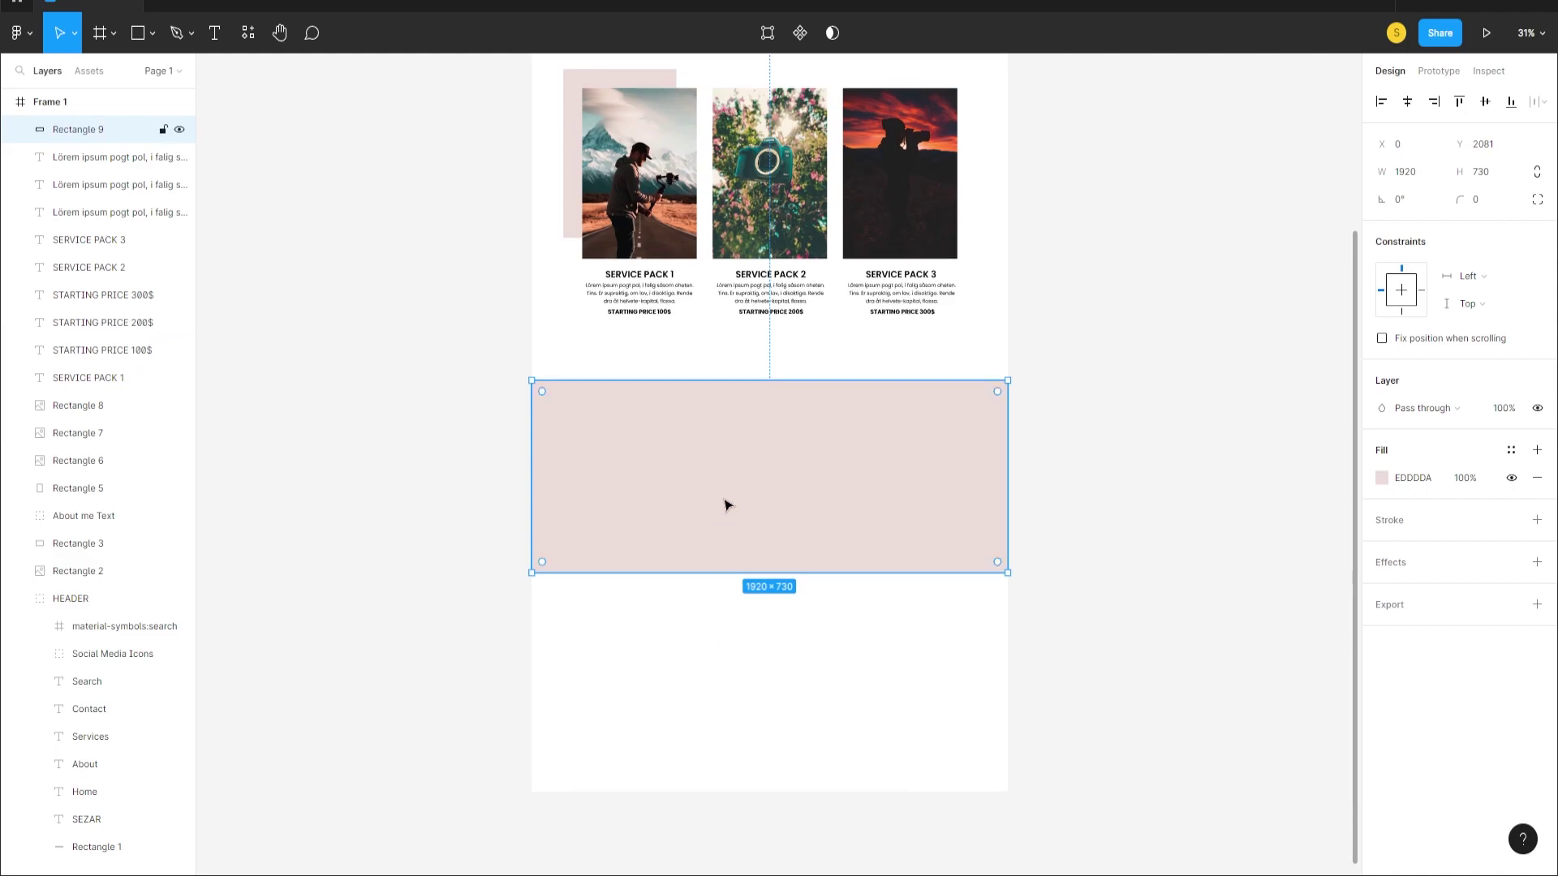
{"action": "left_click", "coordinate": [138, 32]}
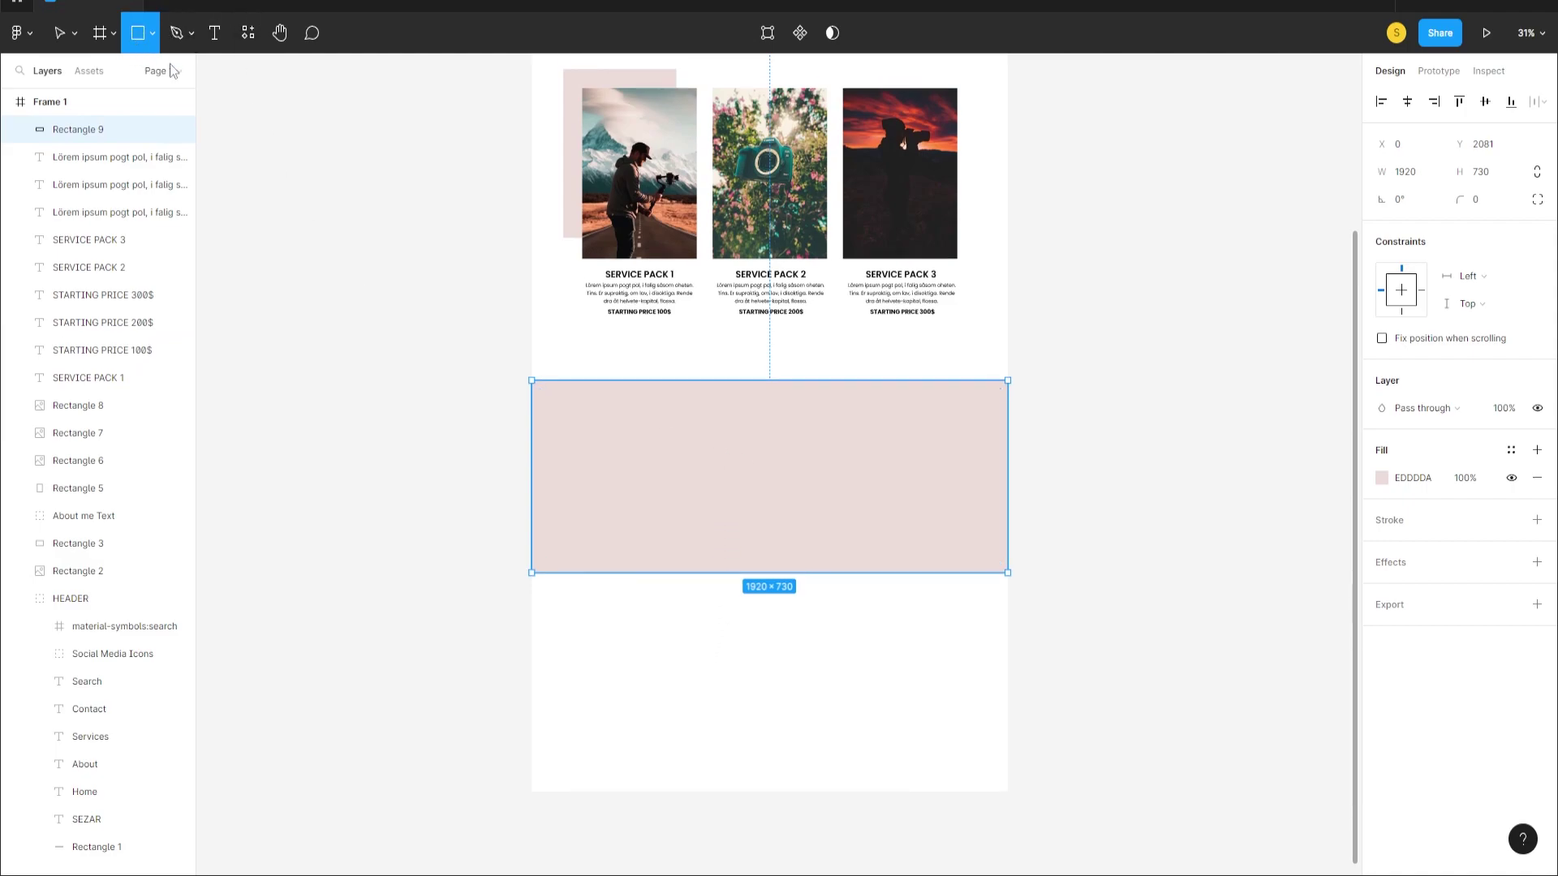
{"action": "mouse_move", "coordinate": [569, 423]}
{"action": "left_mouse_down"}
{"action": "mouse_move", "coordinate": [725, 555]}
{"action": "mouse_move", "coordinate": [711, 548]}
{"action": "mouse_move", "coordinate": [739, 544]}
{"action": "left_mouse_up"}
{"action": "left_click", "coordinate": [746, 653]}
{"action": "left_click", "coordinate": [673, 527]}
{"action": "left_click", "coordinate": [313, 289]}
- Show the frame's layout grid and align the grey rectangle's left edge with the start of the second column
{"action": "left_click", "coordinate": [70, 103]}
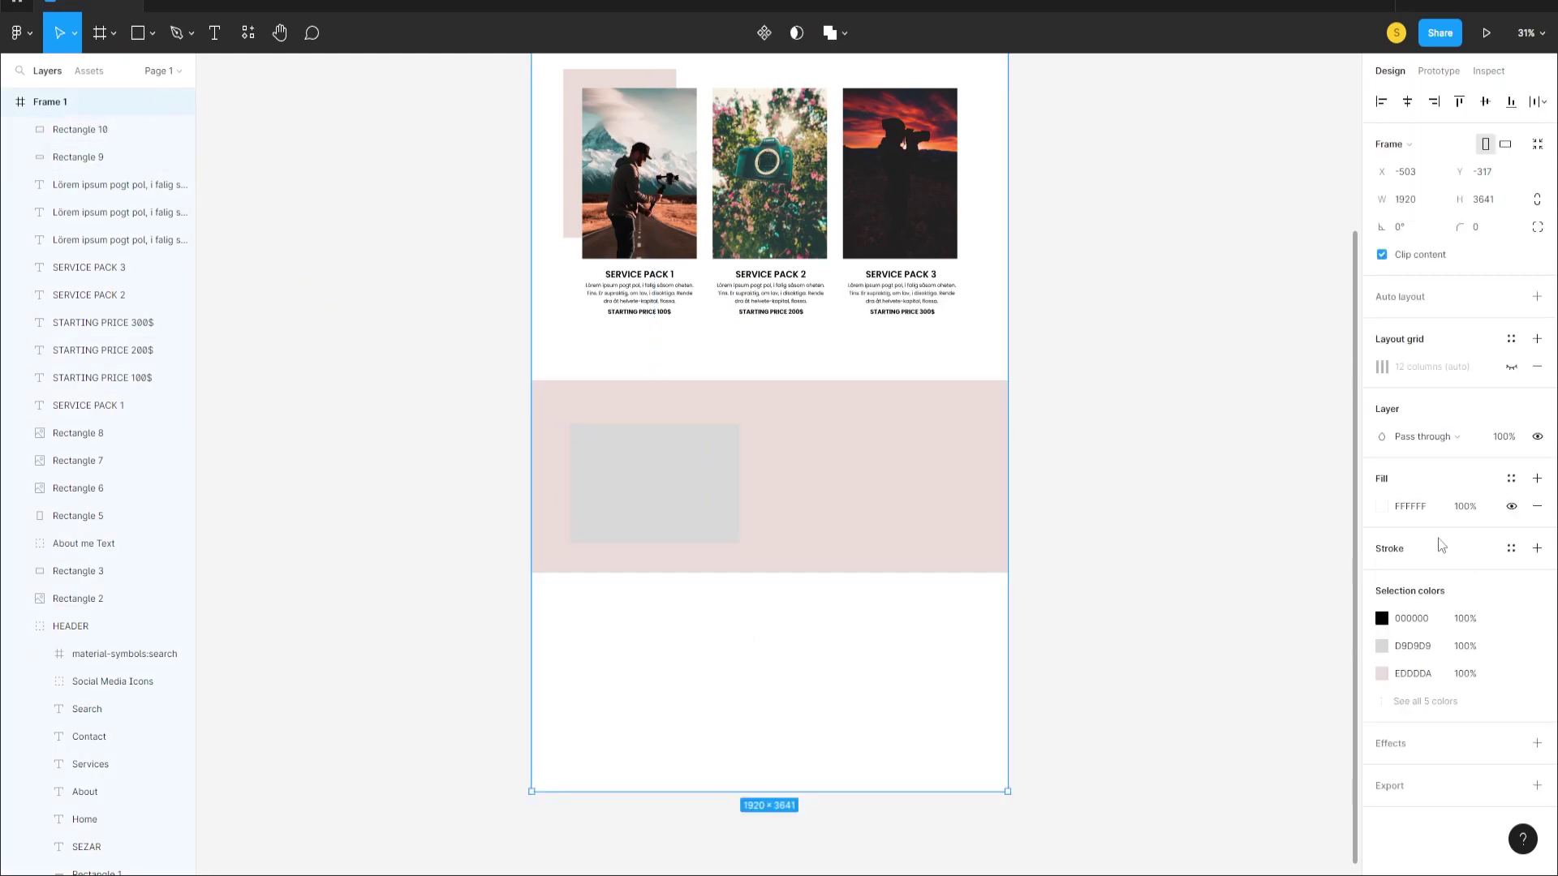
{"action": "left_click", "coordinate": [1510, 367]}
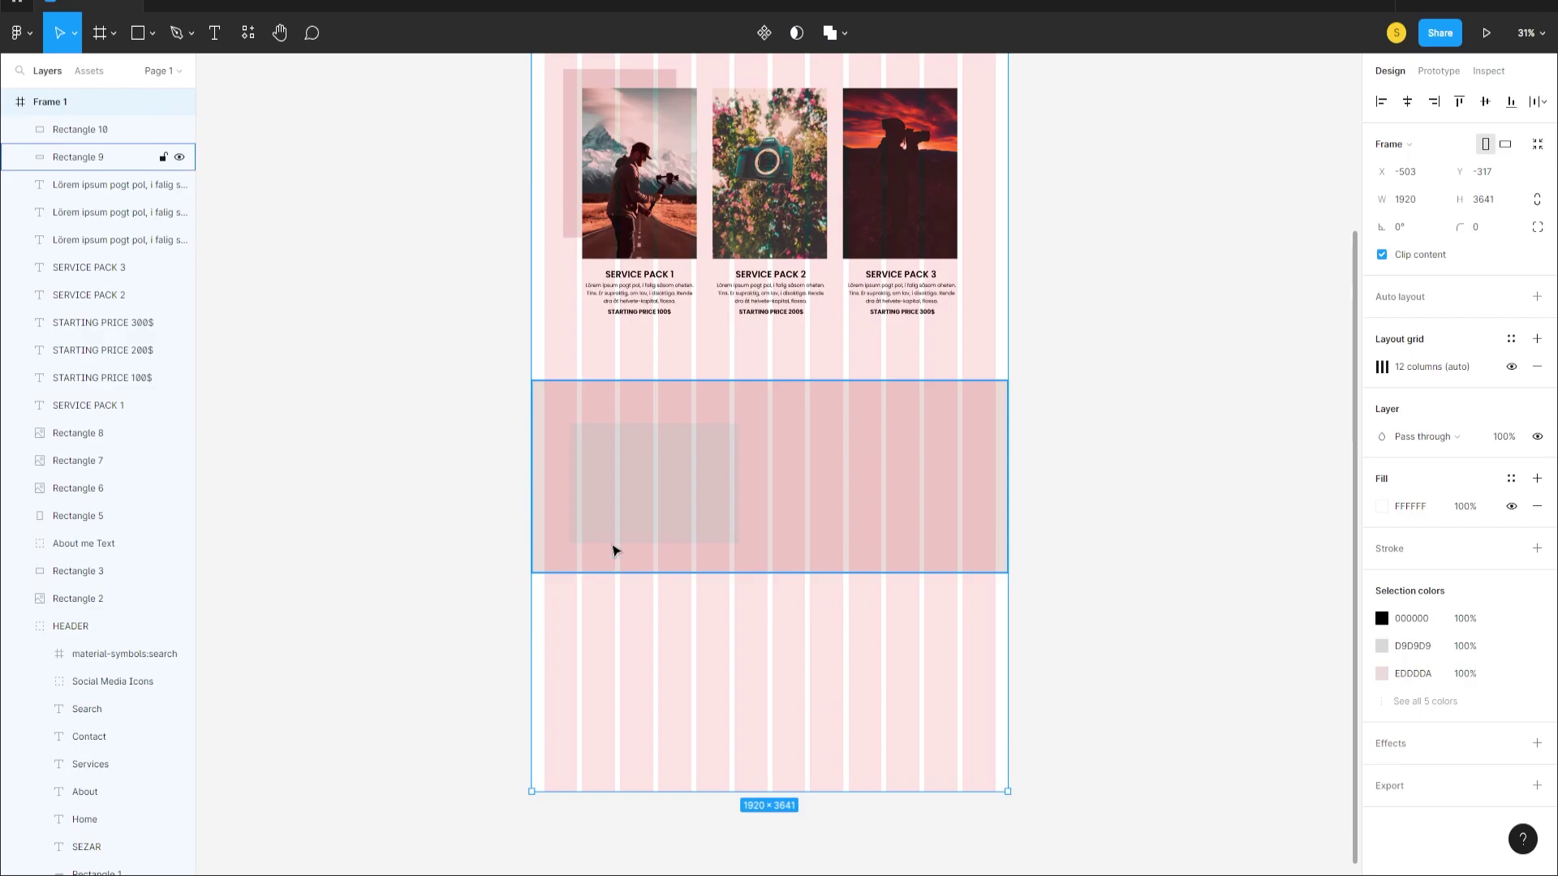
{"action": "left_click", "coordinate": [605, 517]}
{"action": "left_click_drag", "start_coordinate": [604, 516], "coordinate": [617, 511]}
{"action": "left_click", "coordinate": [521, 640]}
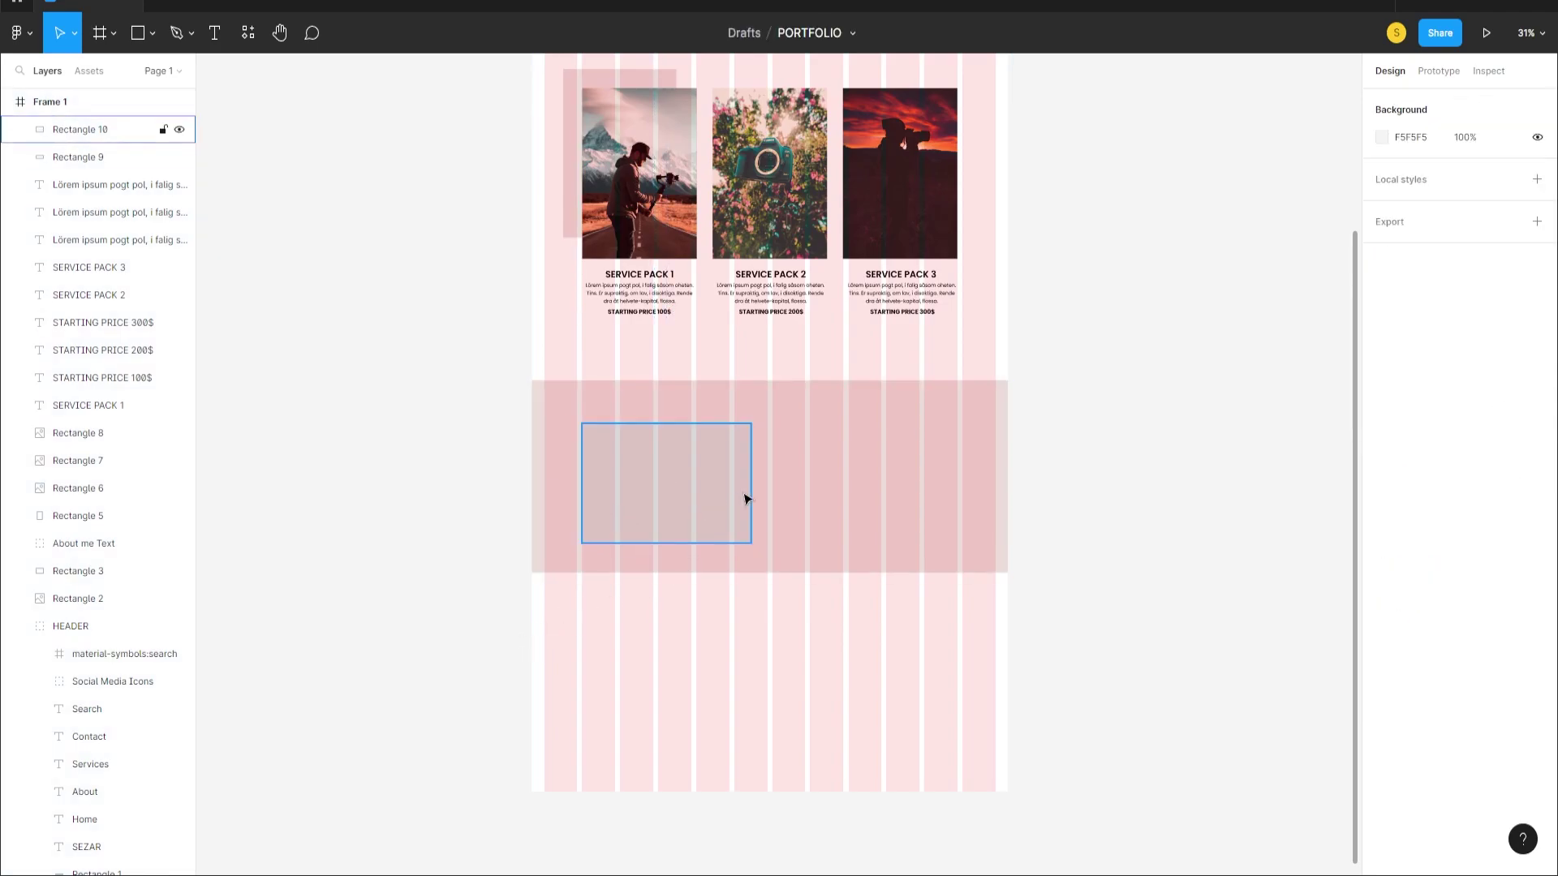
- Hide the 12-column layout grid of the page frame
{"action": "left_click", "coordinate": [903, 489]}
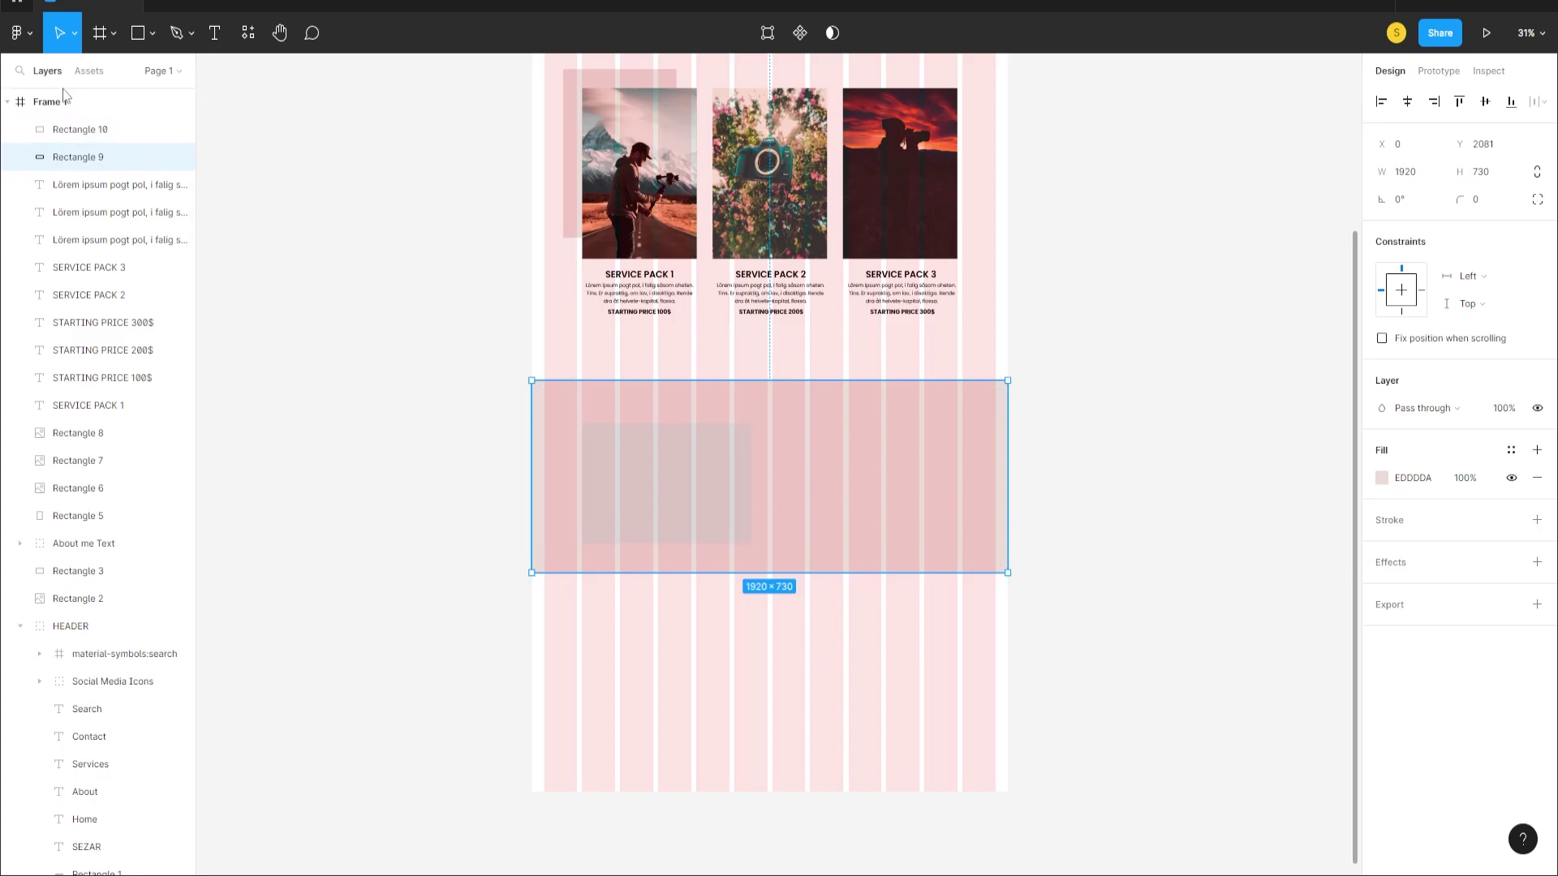
{"action": "key", "text": "Escape"}
{"action": "left_click", "coordinate": [1510, 367]}
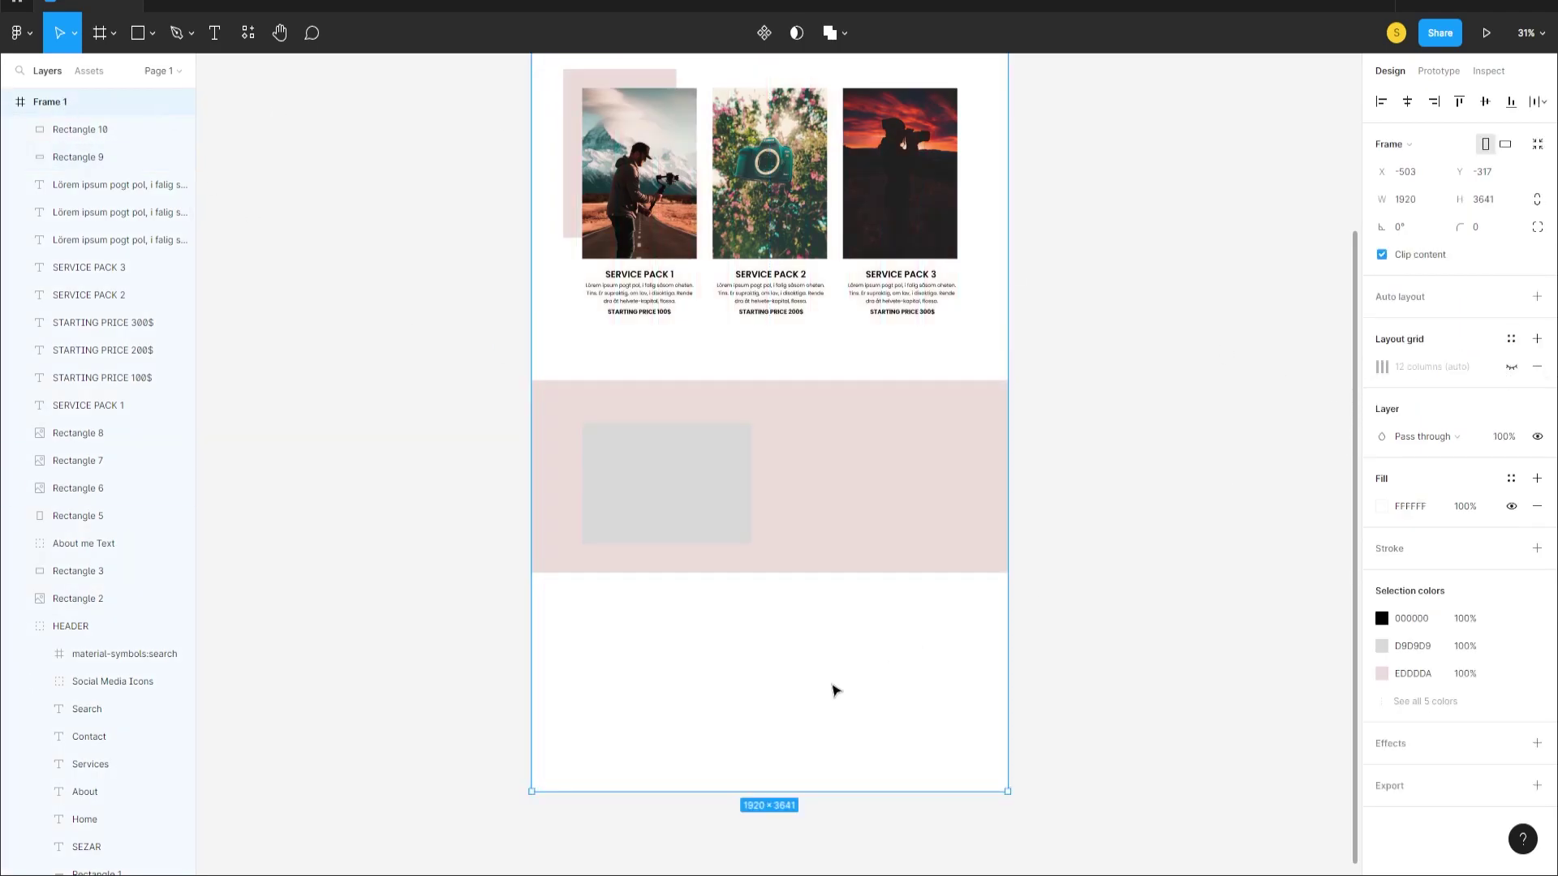
{"action": "key", "text": "Escape"}
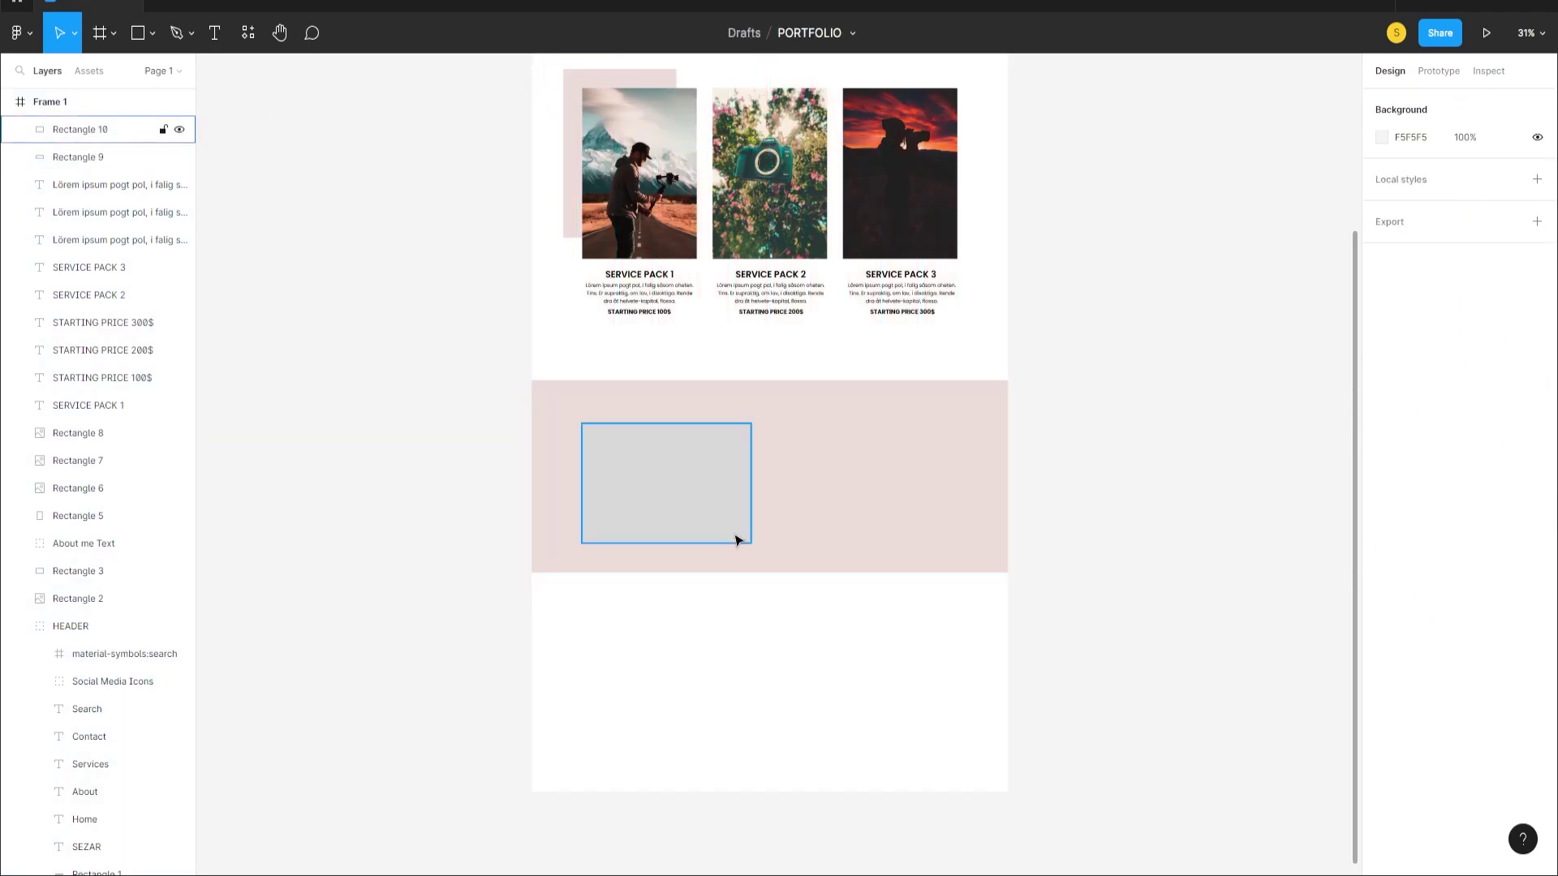
{"action": "left_click", "coordinate": [649, 511]}
{"action": "key", "text": "Escape"}
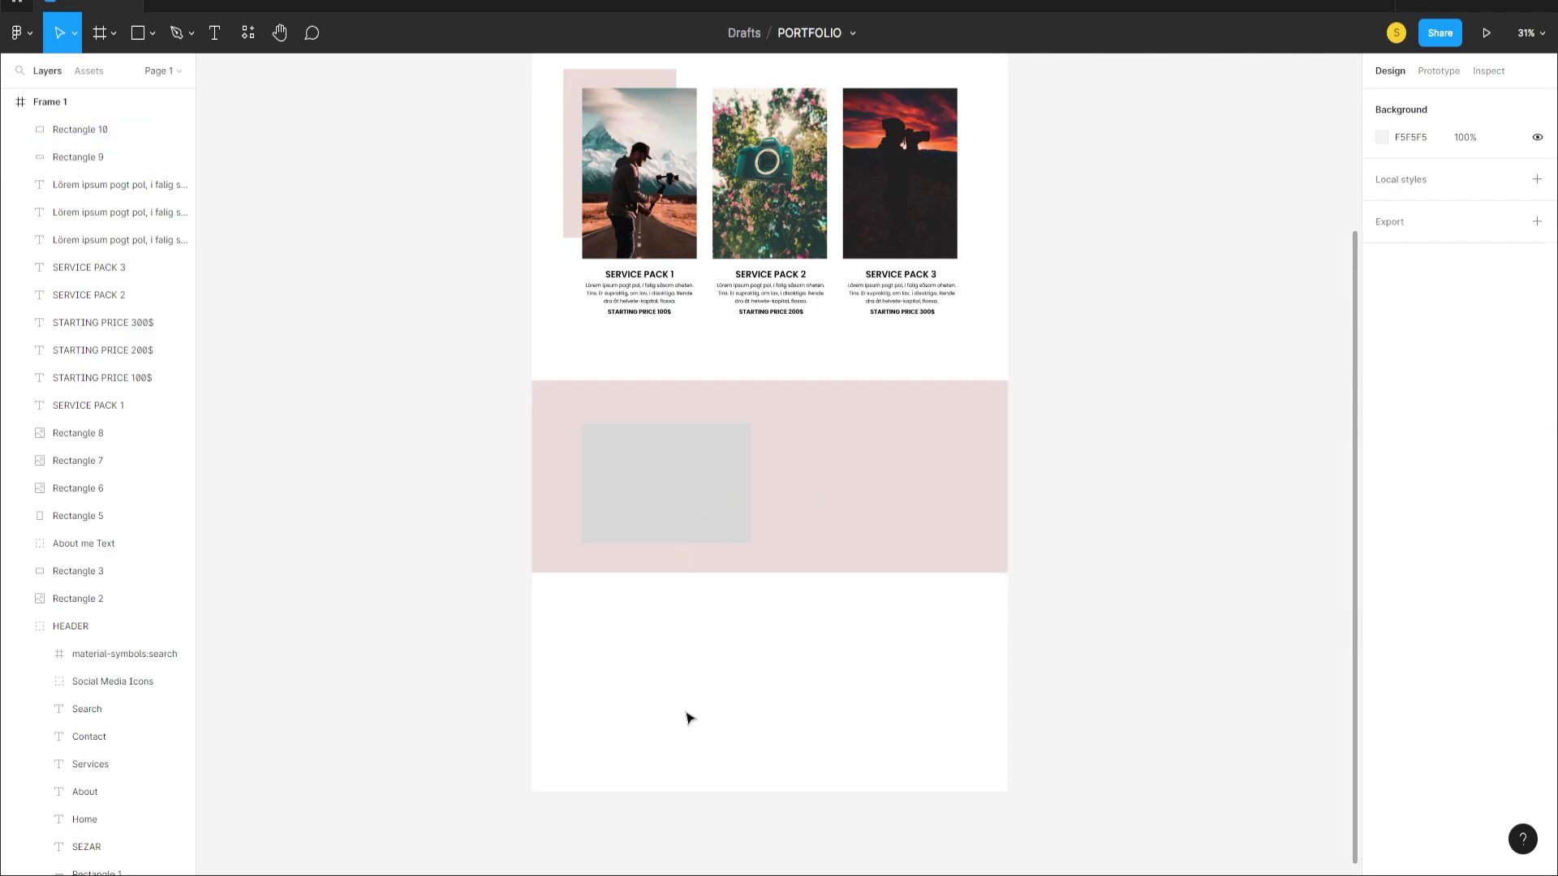
- Change the fill of the grey rectangle in the pink band to white, FFFFFF
{"action": "scroll", "coordinate": [688, 719], "scroll_direction": "up", "scroll_amount": 1}
{"action": "left_click", "coordinate": [664, 470]}
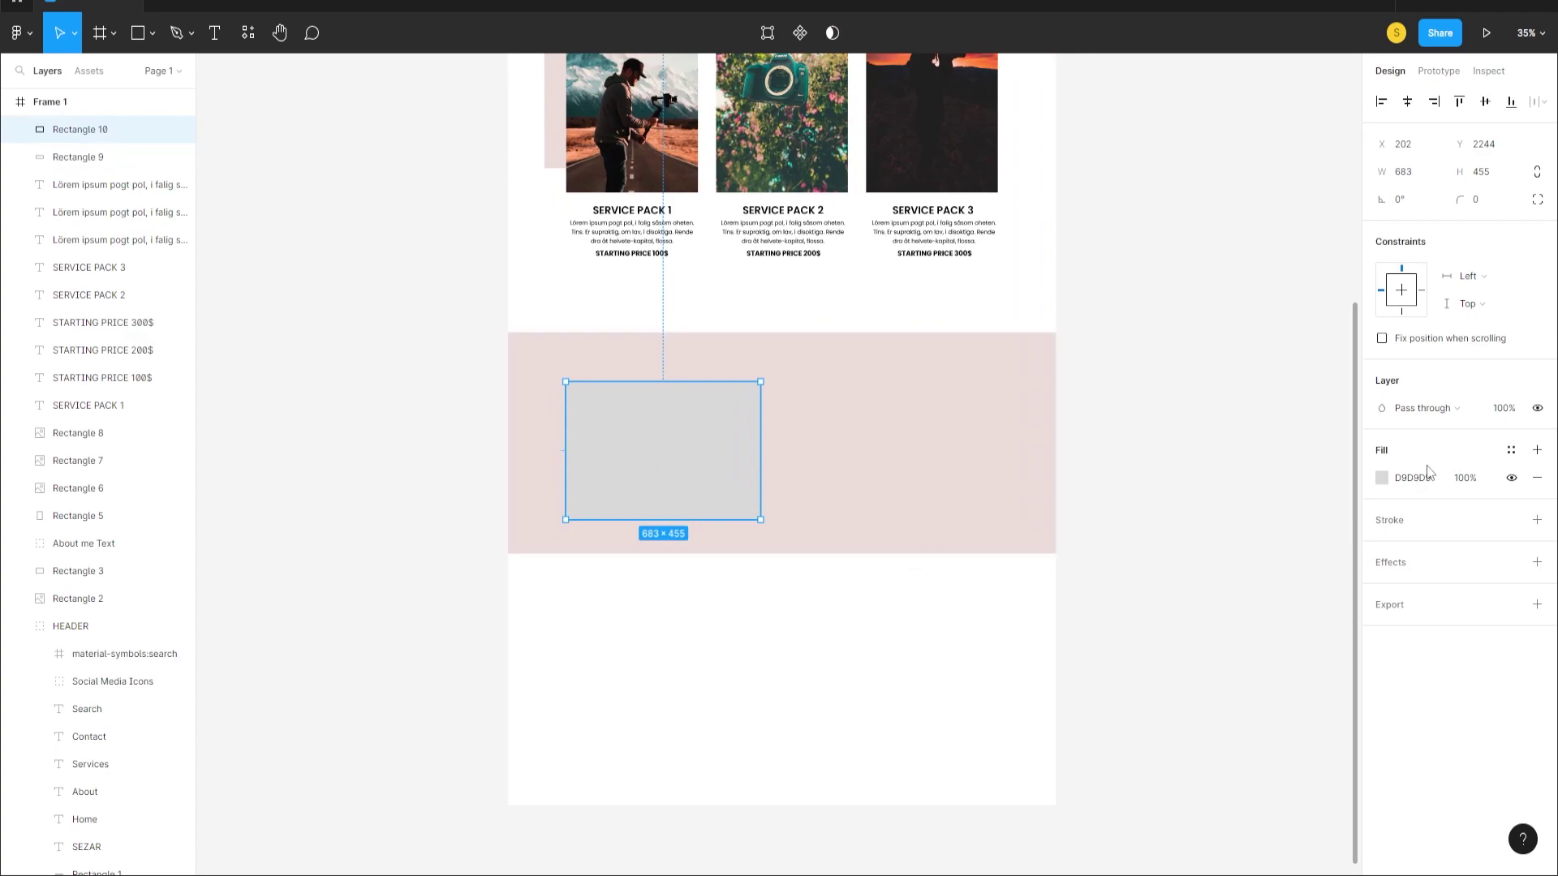
{"action": "left_click", "coordinate": [1385, 478]}
{"action": "left_click_drag", "start_coordinate": [1181, 471], "coordinate": [1109, 430]}
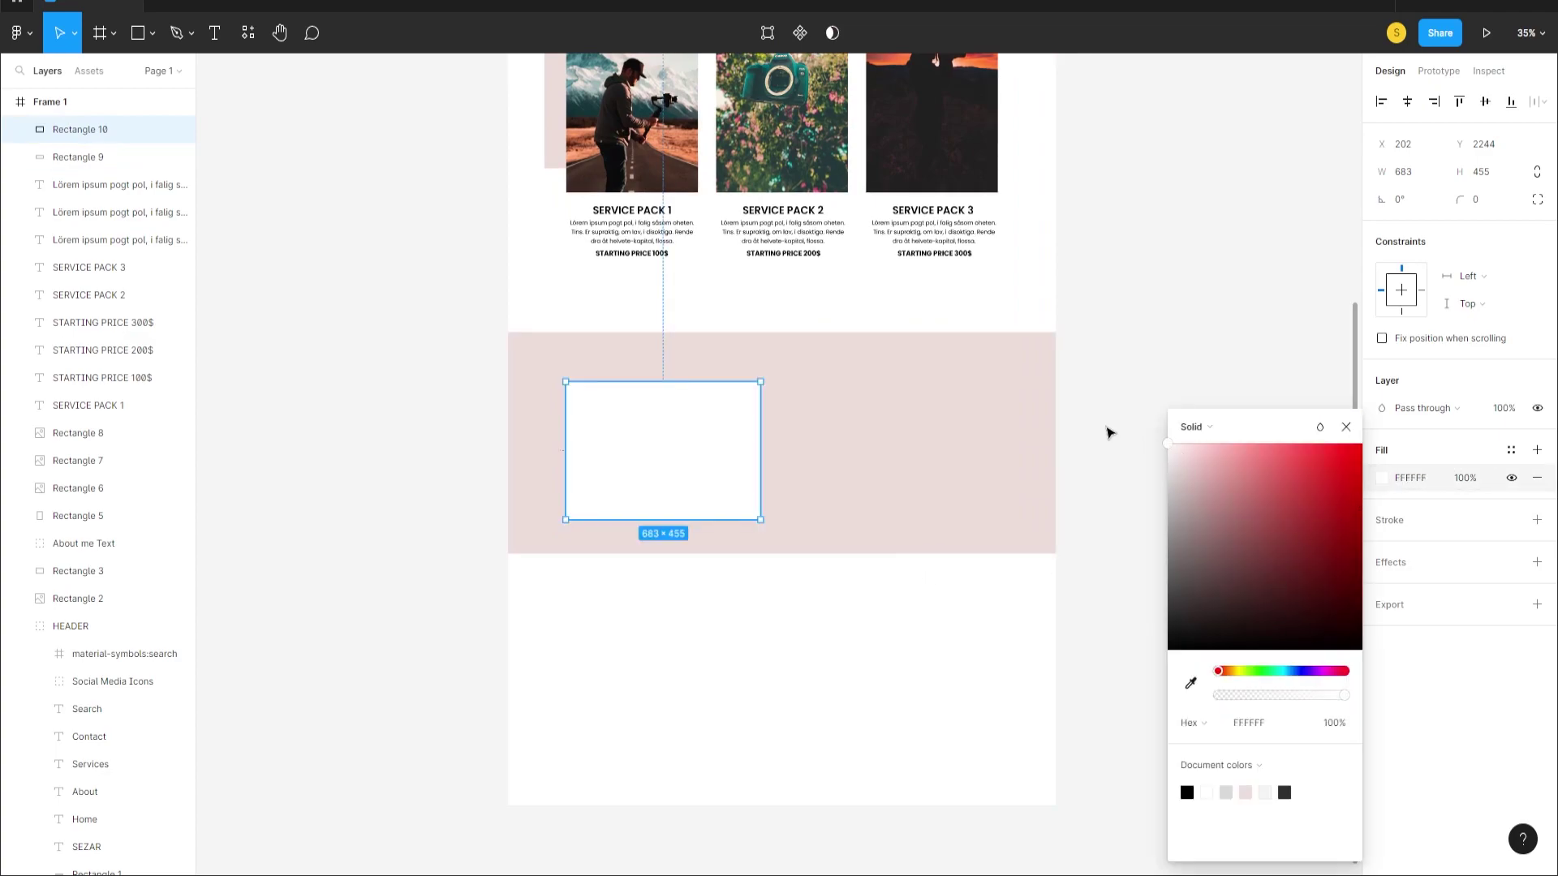
{"action": "left_click", "coordinate": [664, 709]}
- Duplicate the ABOUT ME heading and place the copy near the top of the white rectangle in the pink band
{"action": "scroll", "coordinate": [730, 495], "scroll_direction": "up", "scroll_amount": 1}
{"action": "scroll", "coordinate": [718, 468], "scroll_direction": "up", "scroll_amount": 1}
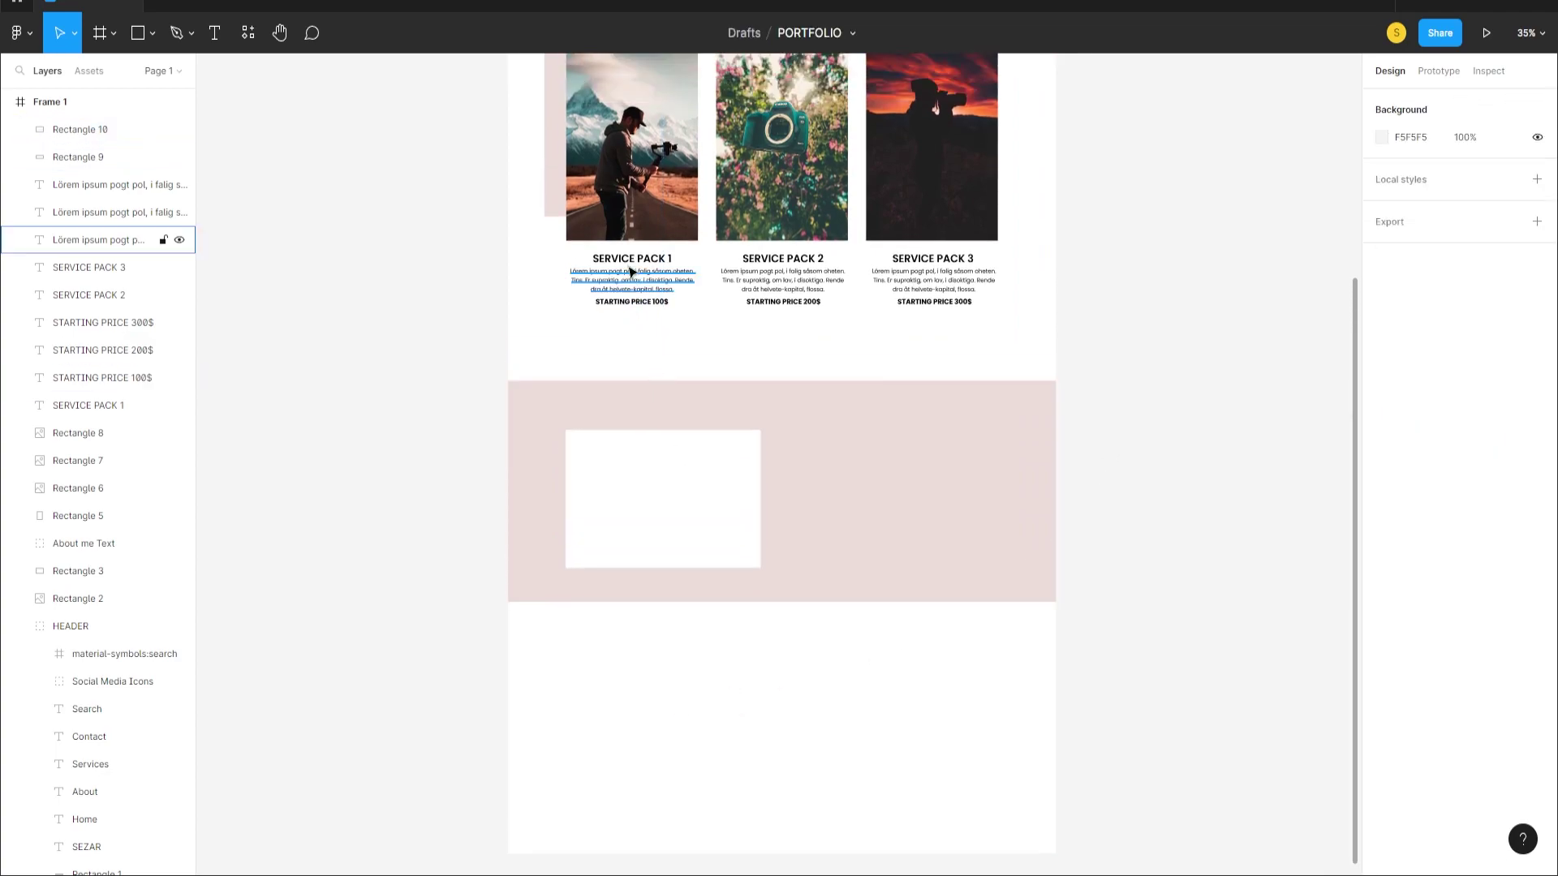
{"action": "left_click", "coordinate": [631, 261]}
{"action": "scroll", "coordinate": [724, 261], "scroll_direction": "up", "scroll_amount": 10}
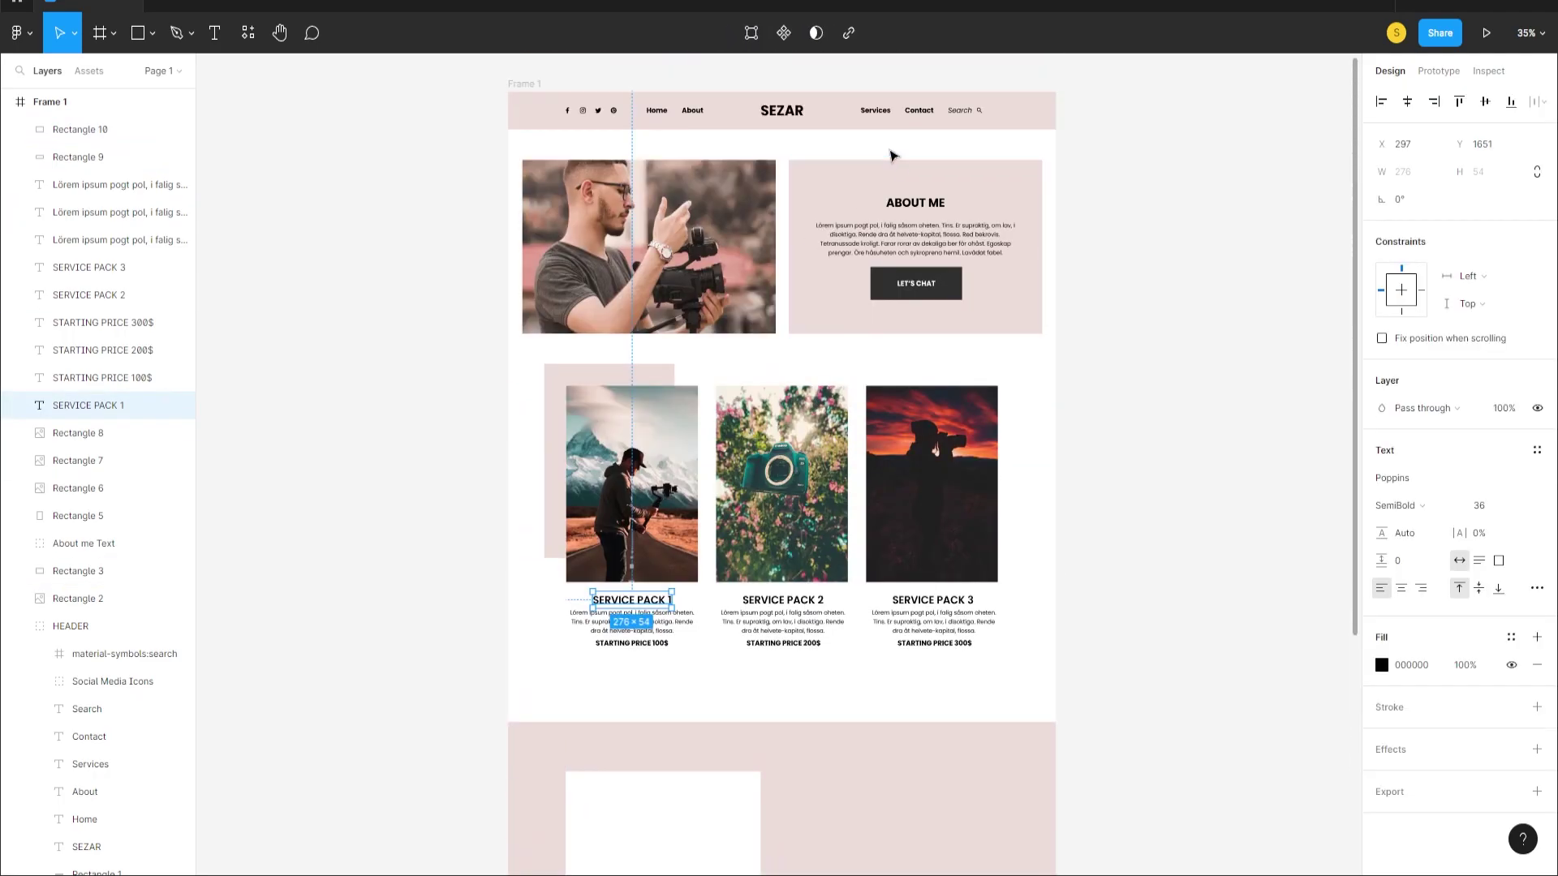
{"action": "left_click", "coordinate": [910, 197]}
{"action": "double_click", "coordinate": [914, 213]}
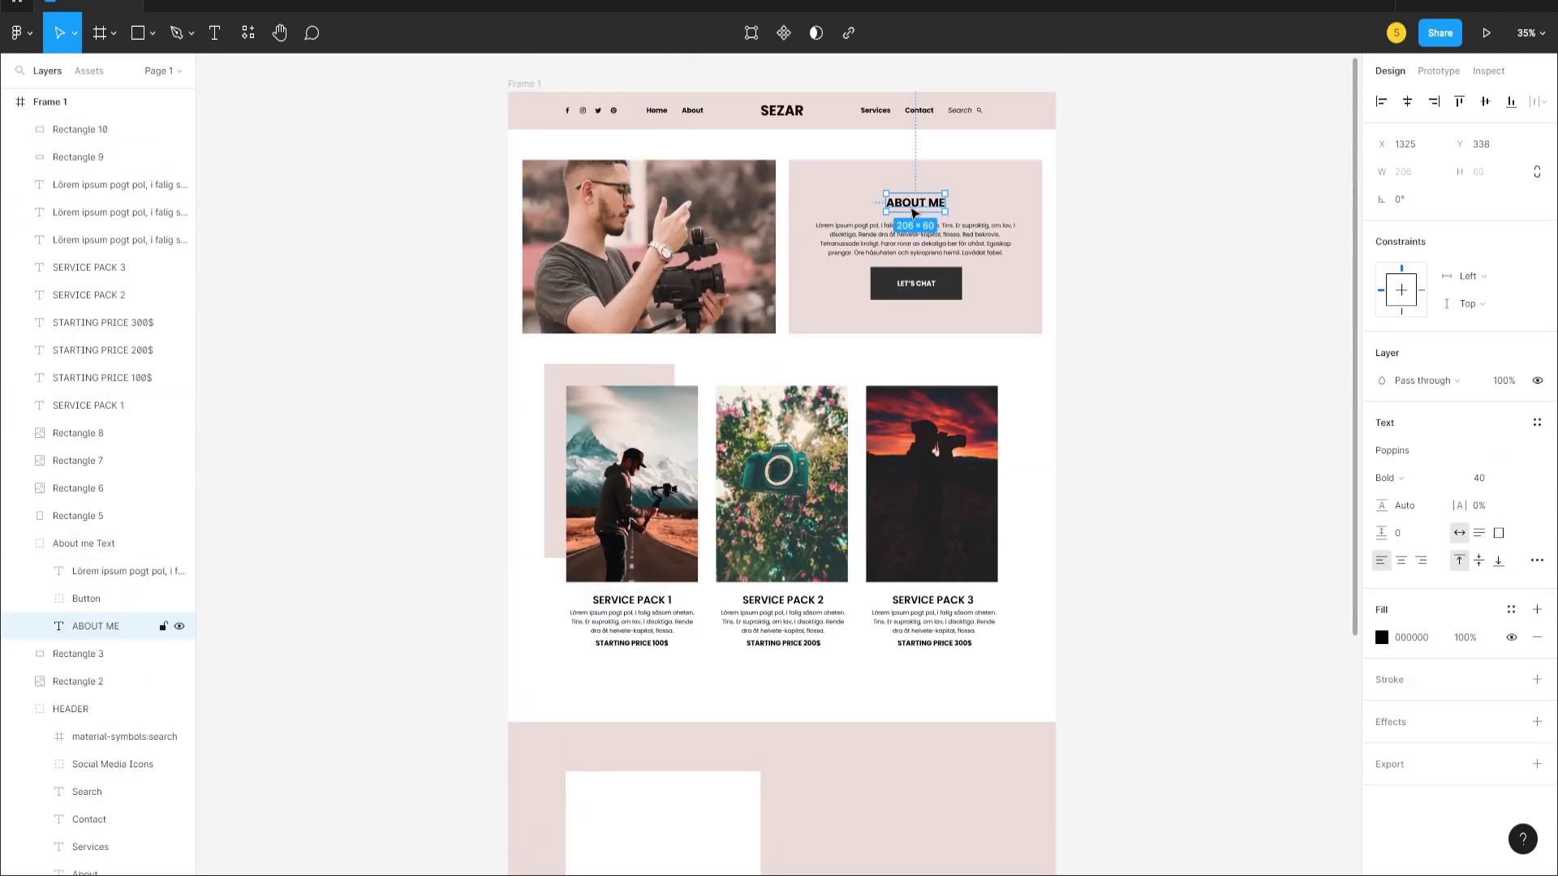
{"action": "scroll", "coordinate": [970, 302], "scroll_direction": "down", "scroll_amount": 2}
{"action": "left_click_drag", "start_coordinate": [932, 226], "coordinate": [718, 722], "text": "alt"}
{"action": "scroll", "coordinate": [728, 657], "scroll_direction": "down", "scroll_amount": 3}
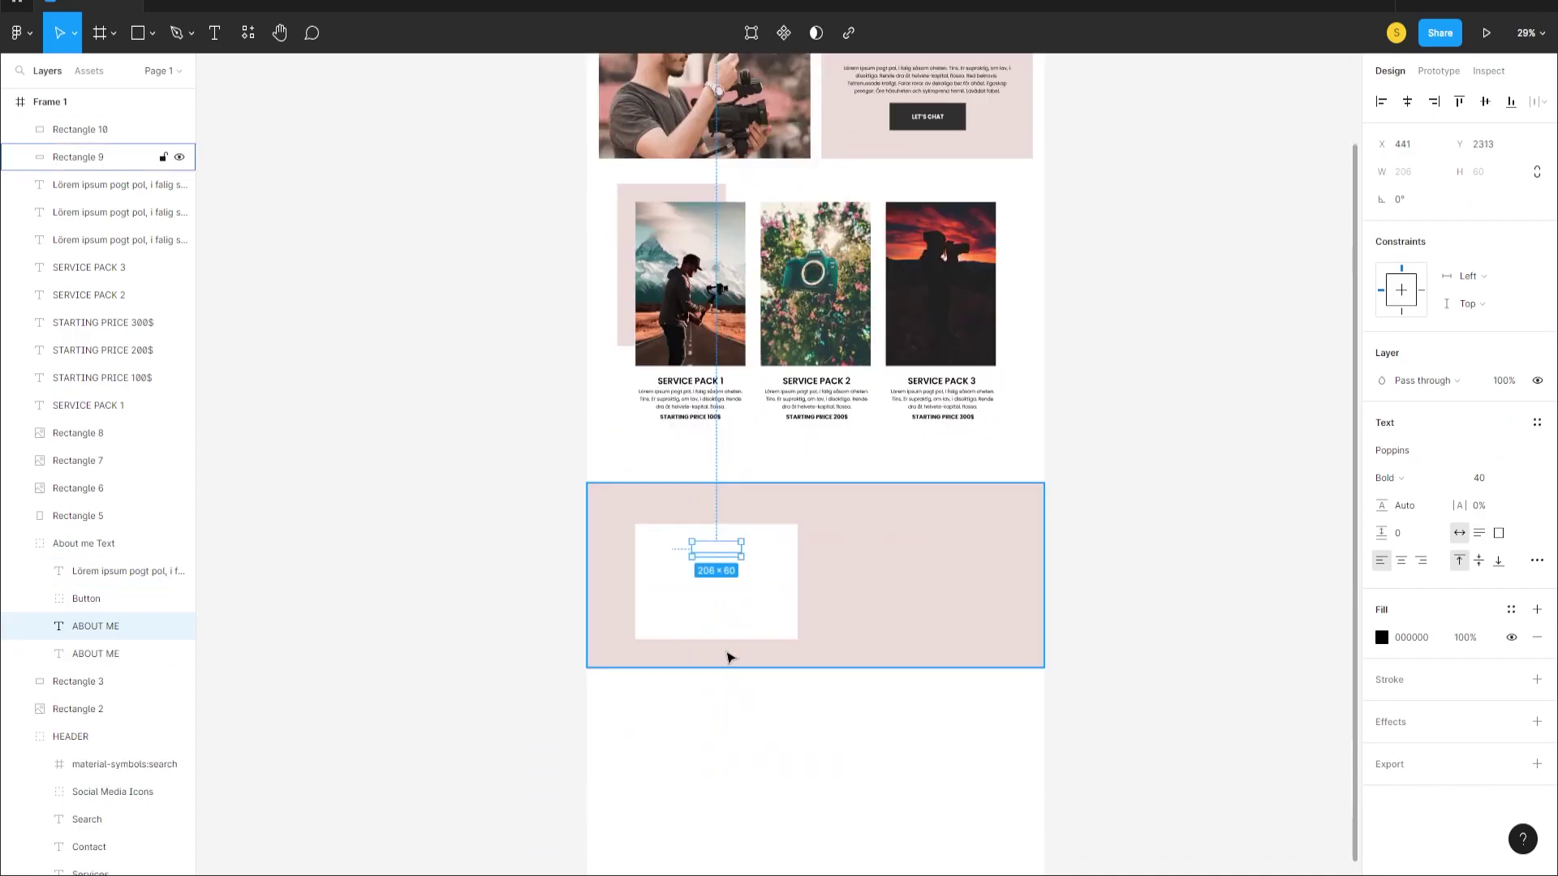
- Move the copied ABOUT ME heading out of the About me Text group to the top of the frame's layer stack
{"action": "scroll", "coordinate": [731, 568], "scroll_direction": "up", "scroll_amount": 3}
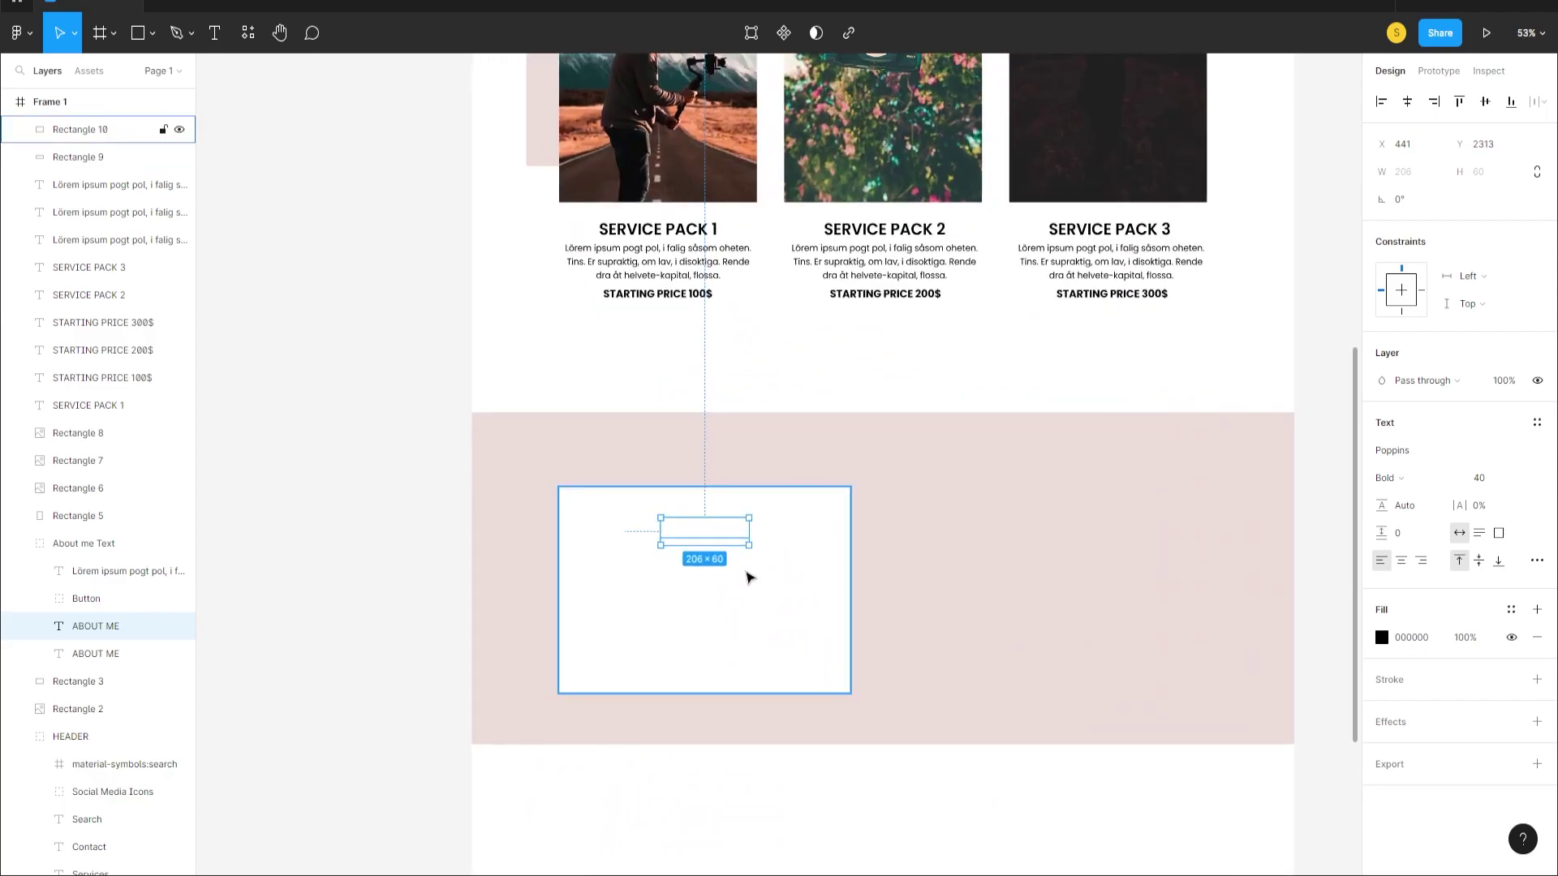
{"action": "key", "text": "ctrl+shift+bracketright"}
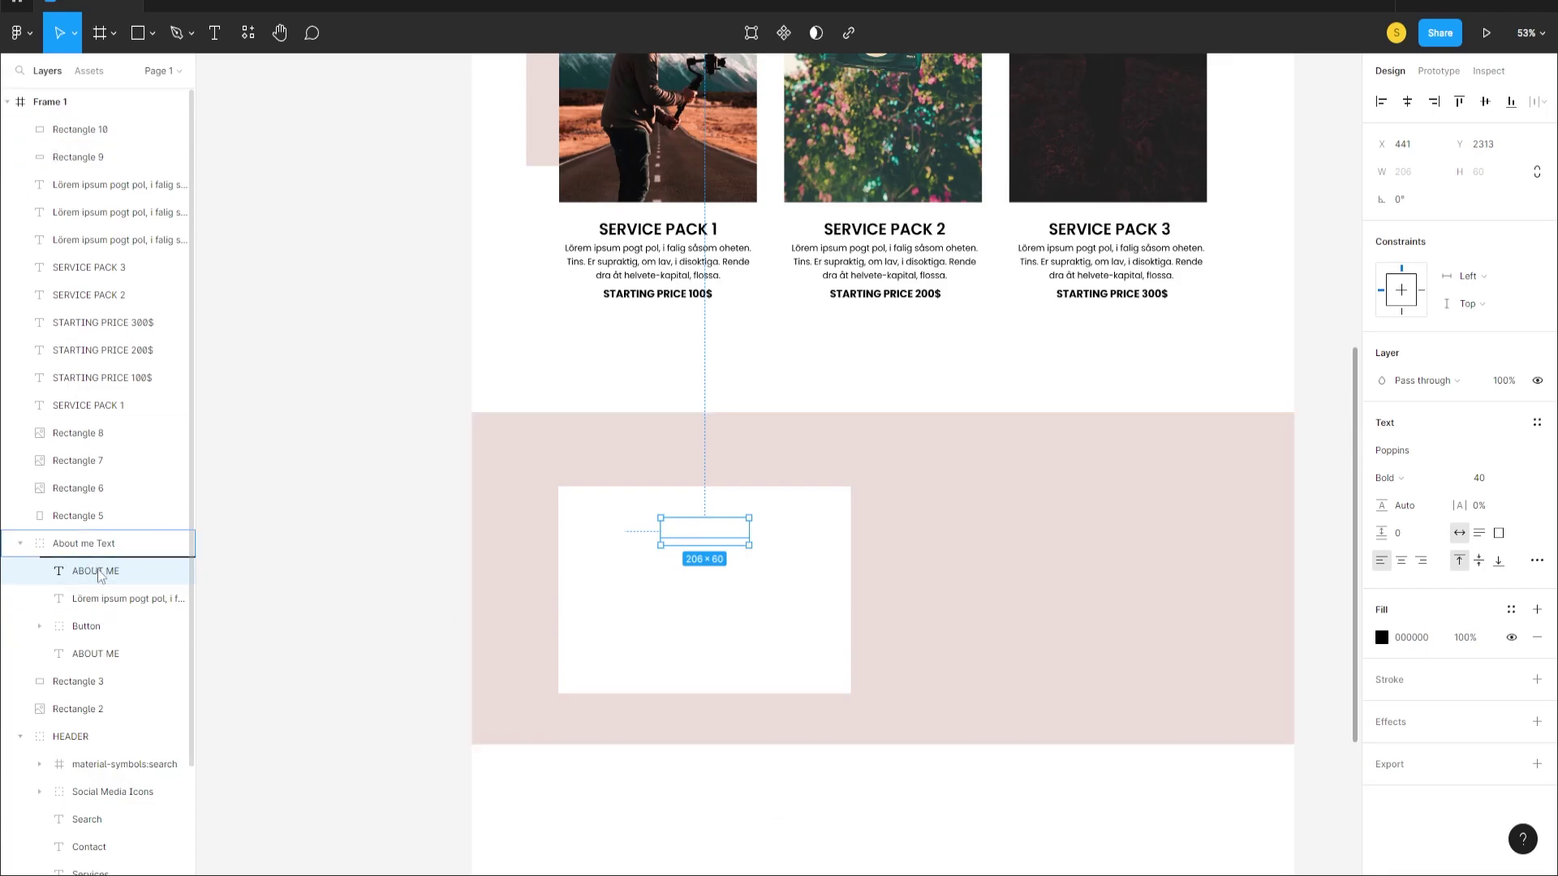
{"action": "left_click_drag", "start_coordinate": [91, 134], "coordinate": [90, 131]}
{"action": "right_click", "coordinate": [81, 132]}
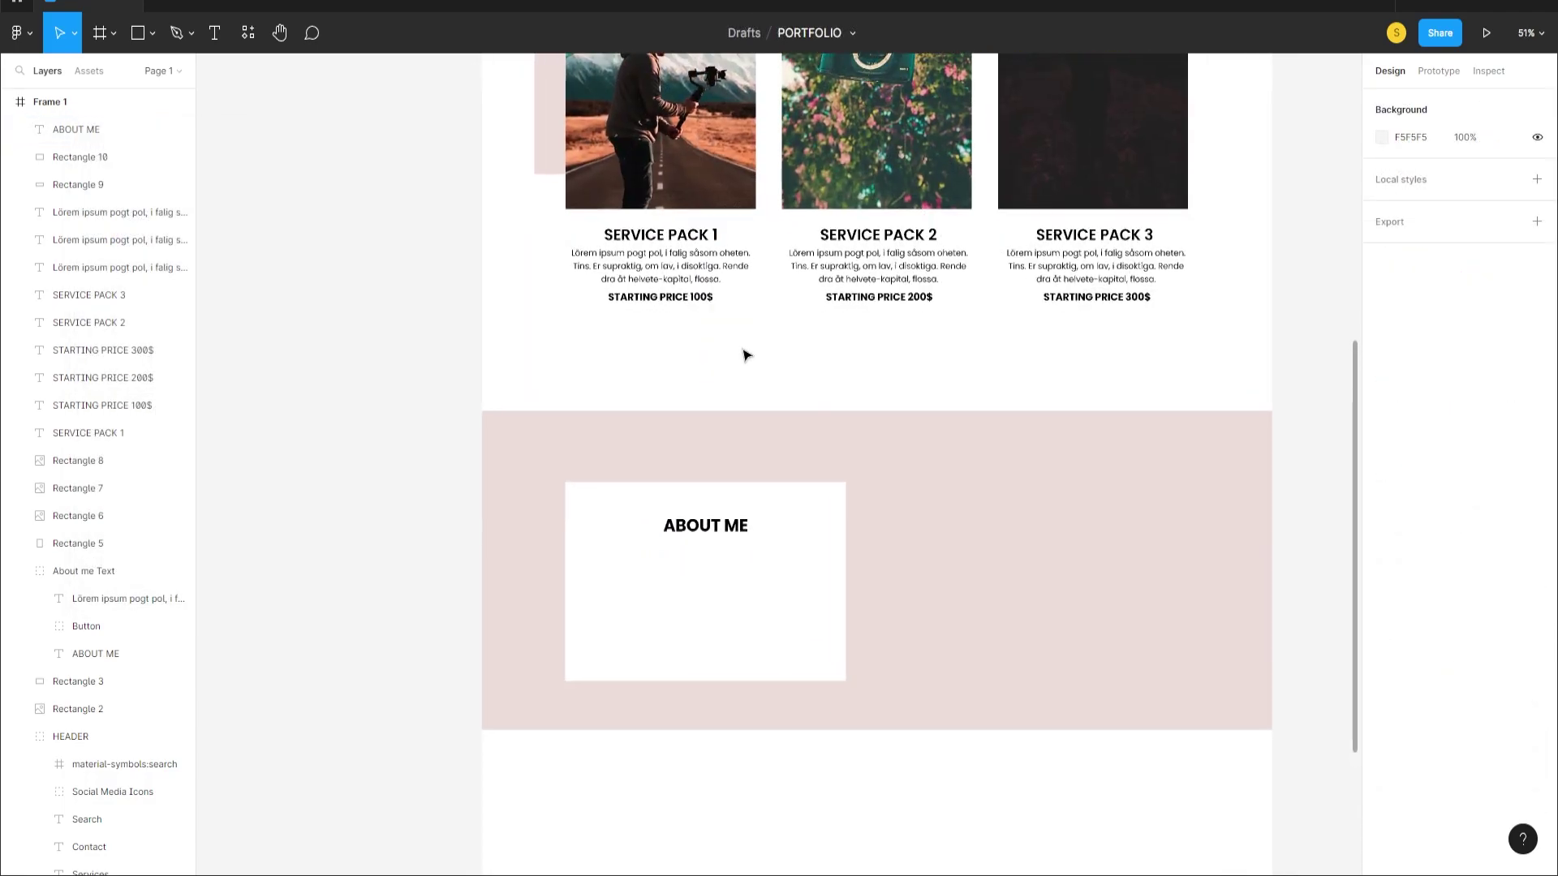
- Change the text of the copied ABOUT ME heading on the white card to LET'S WORK TOGETHER
{"action": "double_click", "coordinate": [705, 535]}
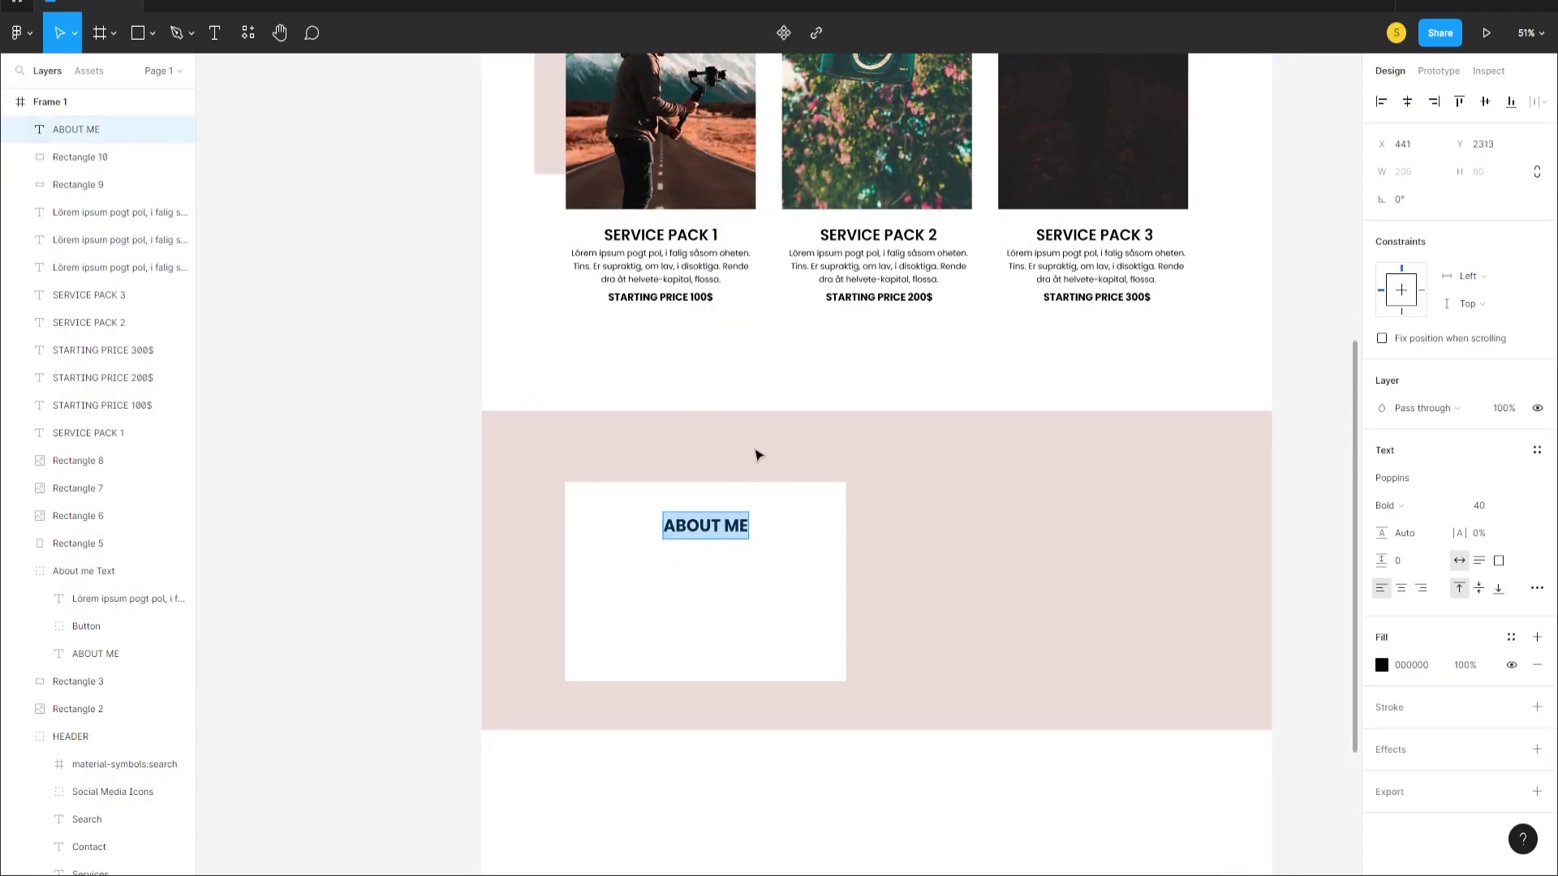
{"action": "type", "text": "LET"}
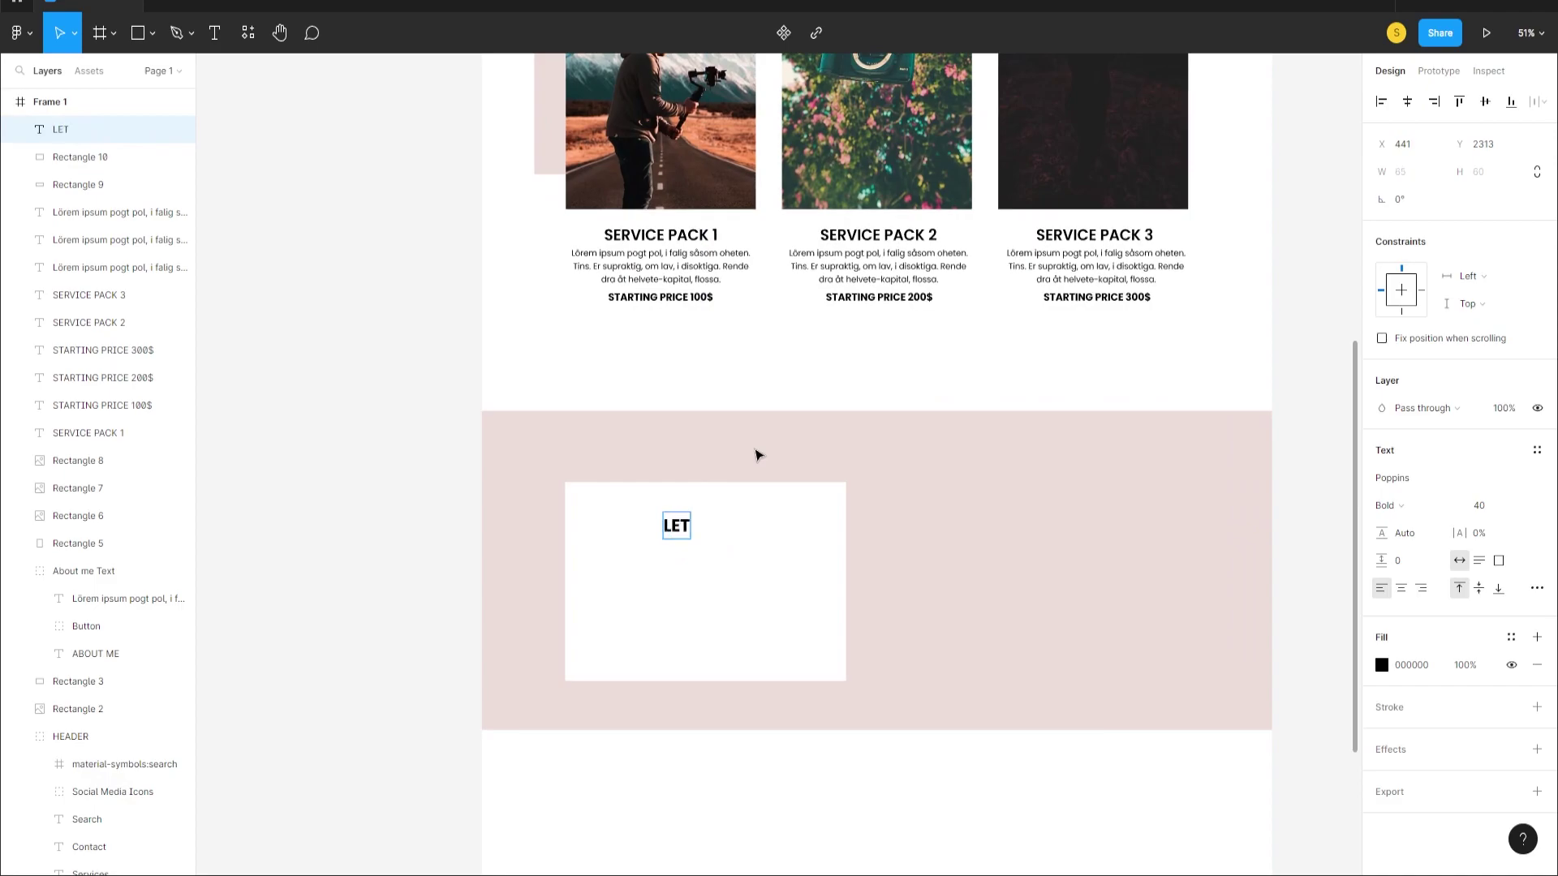
{"action": "type", "text": "'s"}
{"action": "key", "text": "BackSpace"}
{"action": "type", "text": "S WORK TOGETHER"}
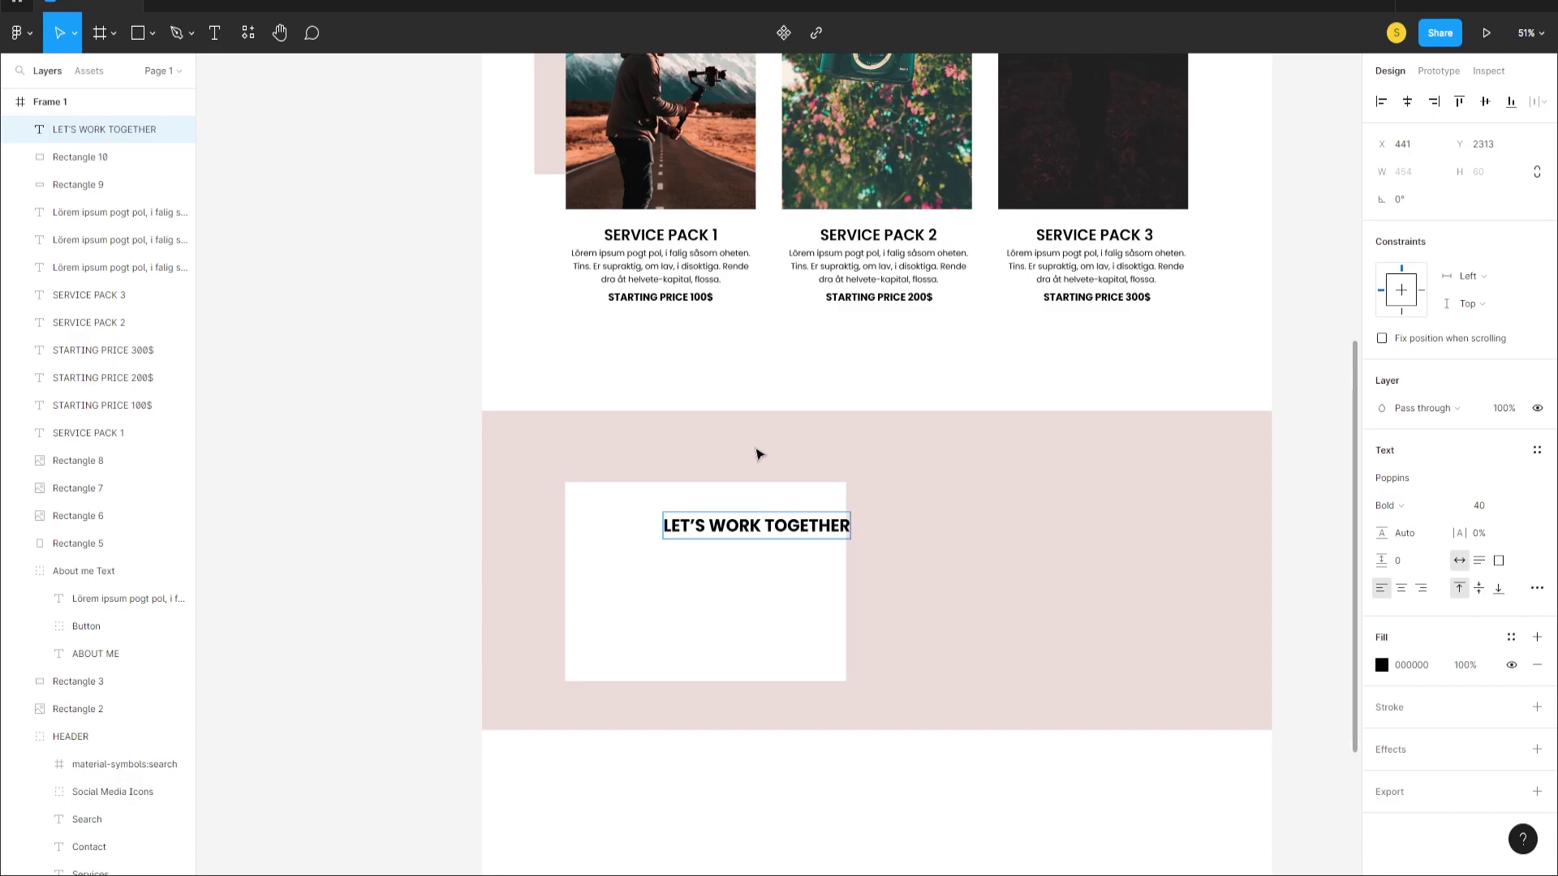
{"action": "key", "text": "Escape"}
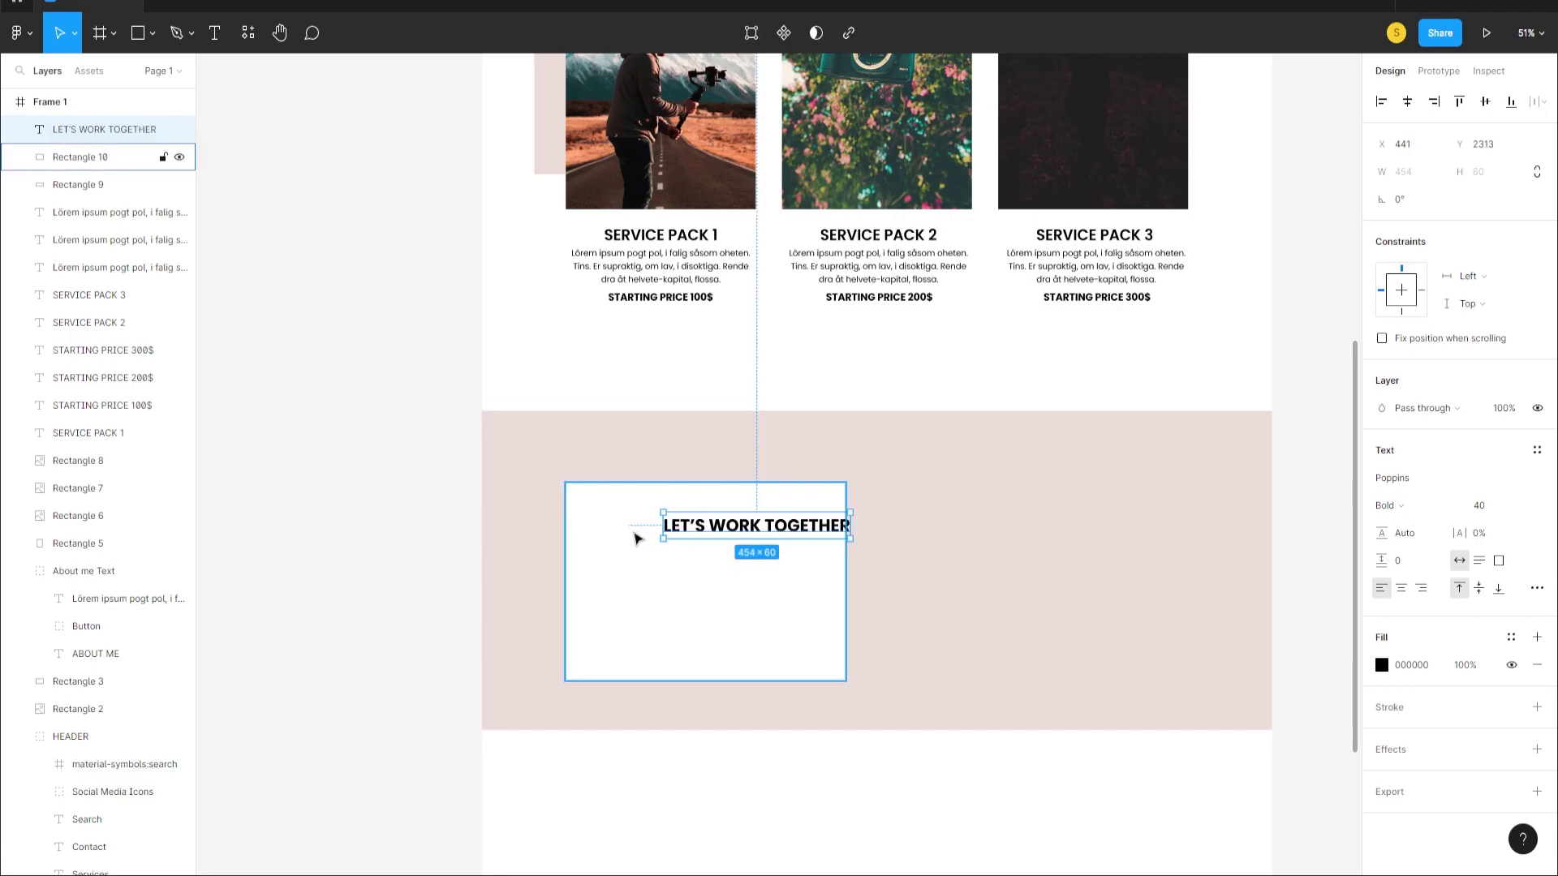
- Align the LET'S WORK TOGETHER heading and the white rectangle on their horizontal centres
{"action": "left_click", "coordinate": [659, 607], "text": "shift"}
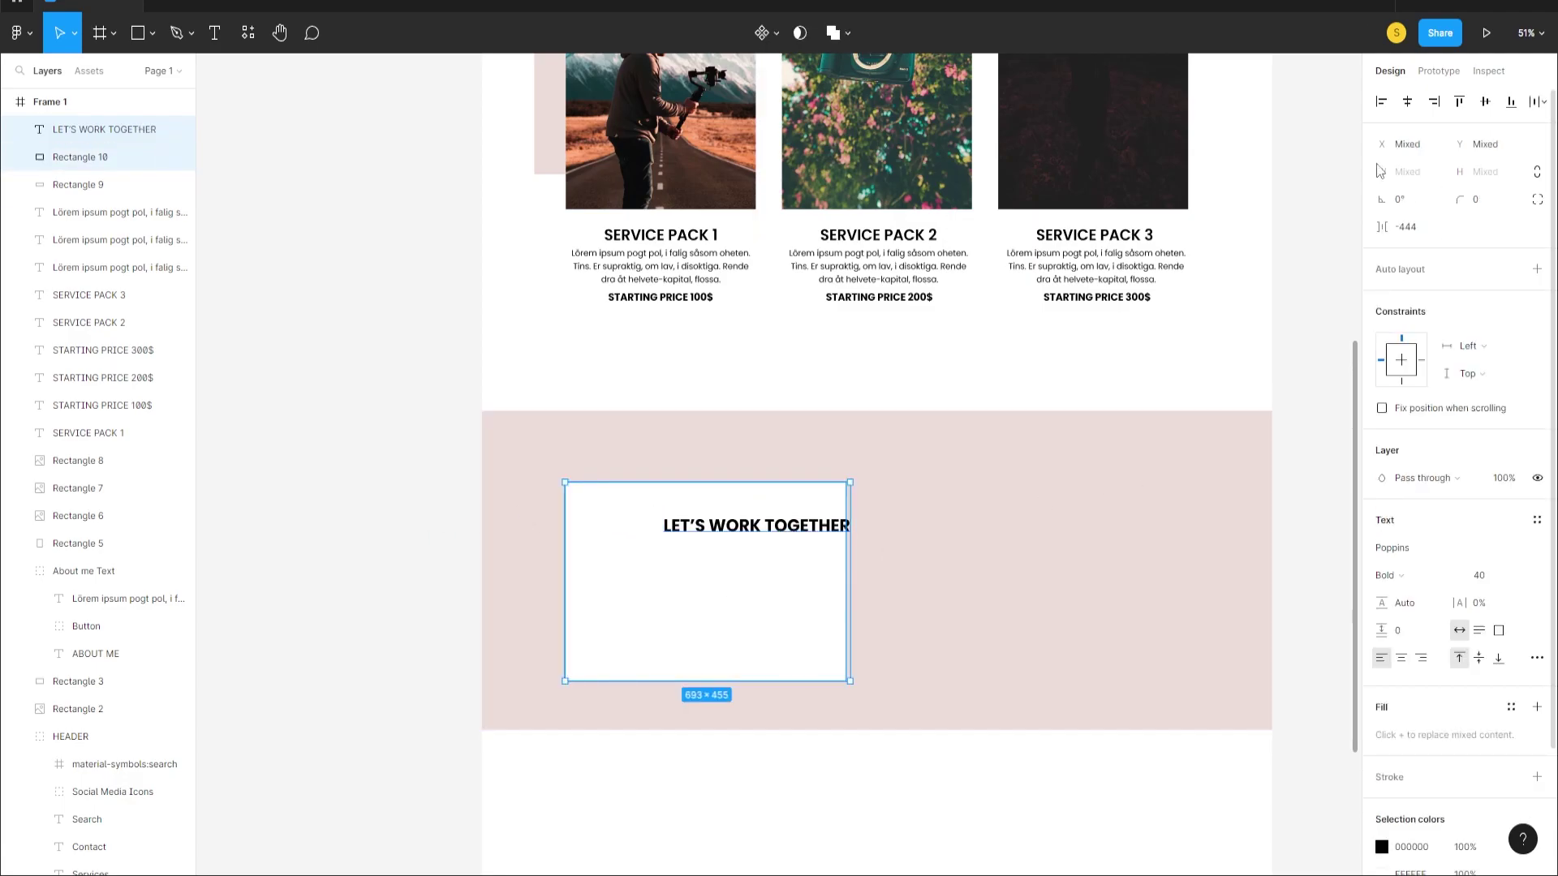
{"action": "left_click", "coordinate": [1410, 106]}
{"action": "left_click", "coordinate": [742, 814]}
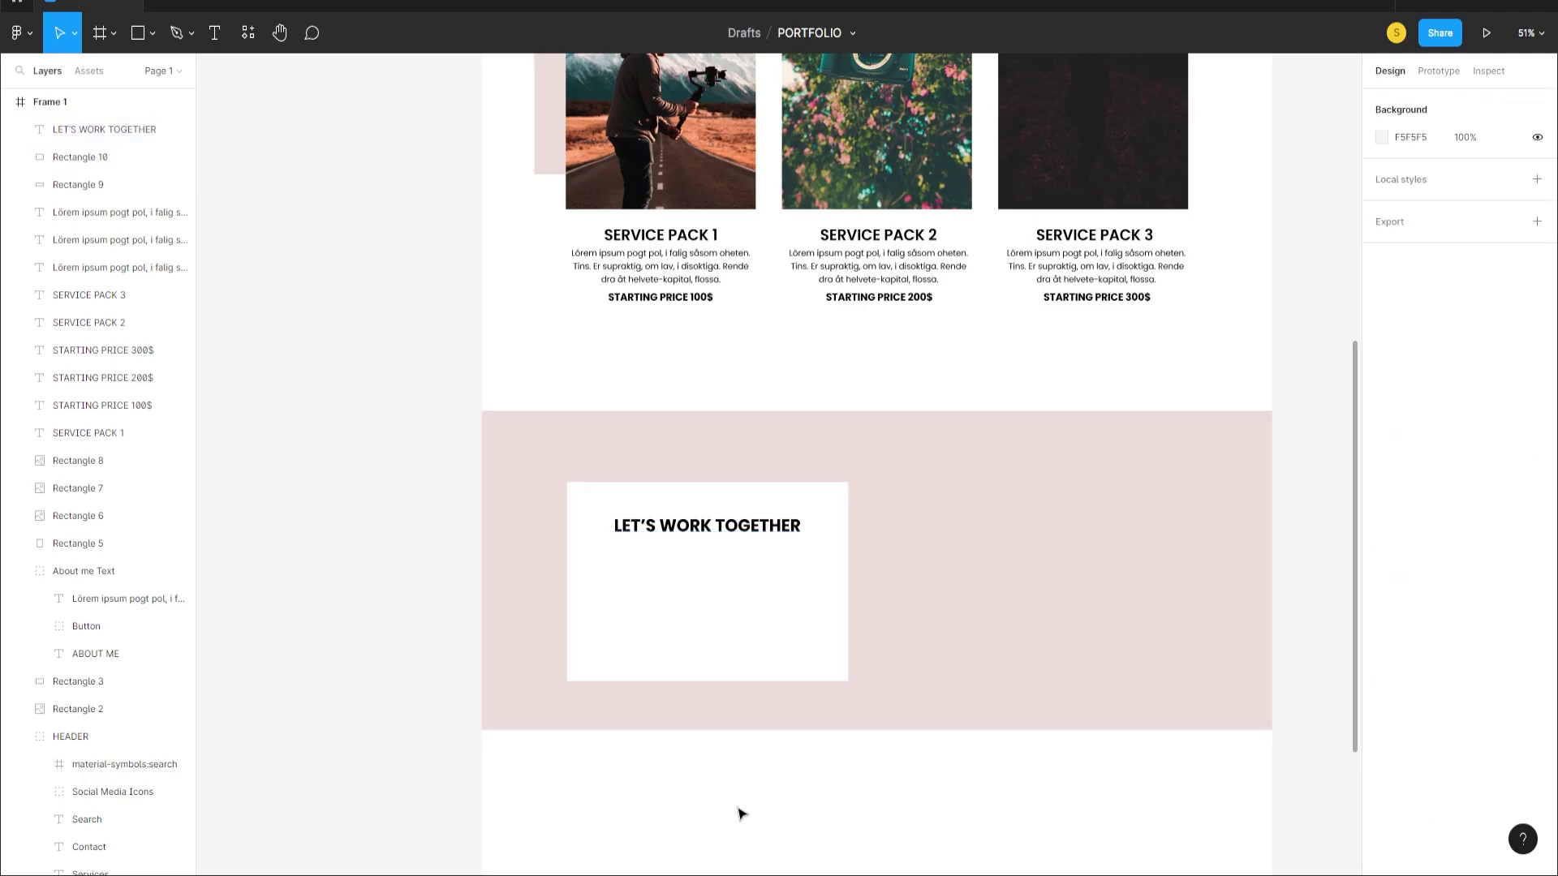
- Duplicate the SERVICE PACK 1 description, place the copy below the LET'S WORK TOGETHER heading and bring it to the front
{"action": "scroll", "coordinate": [730, 629], "scroll_direction": "up", "scroll_amount": 2}
{"action": "scroll", "coordinate": [733, 628], "scroll_direction": "down", "scroll_amount": 5}
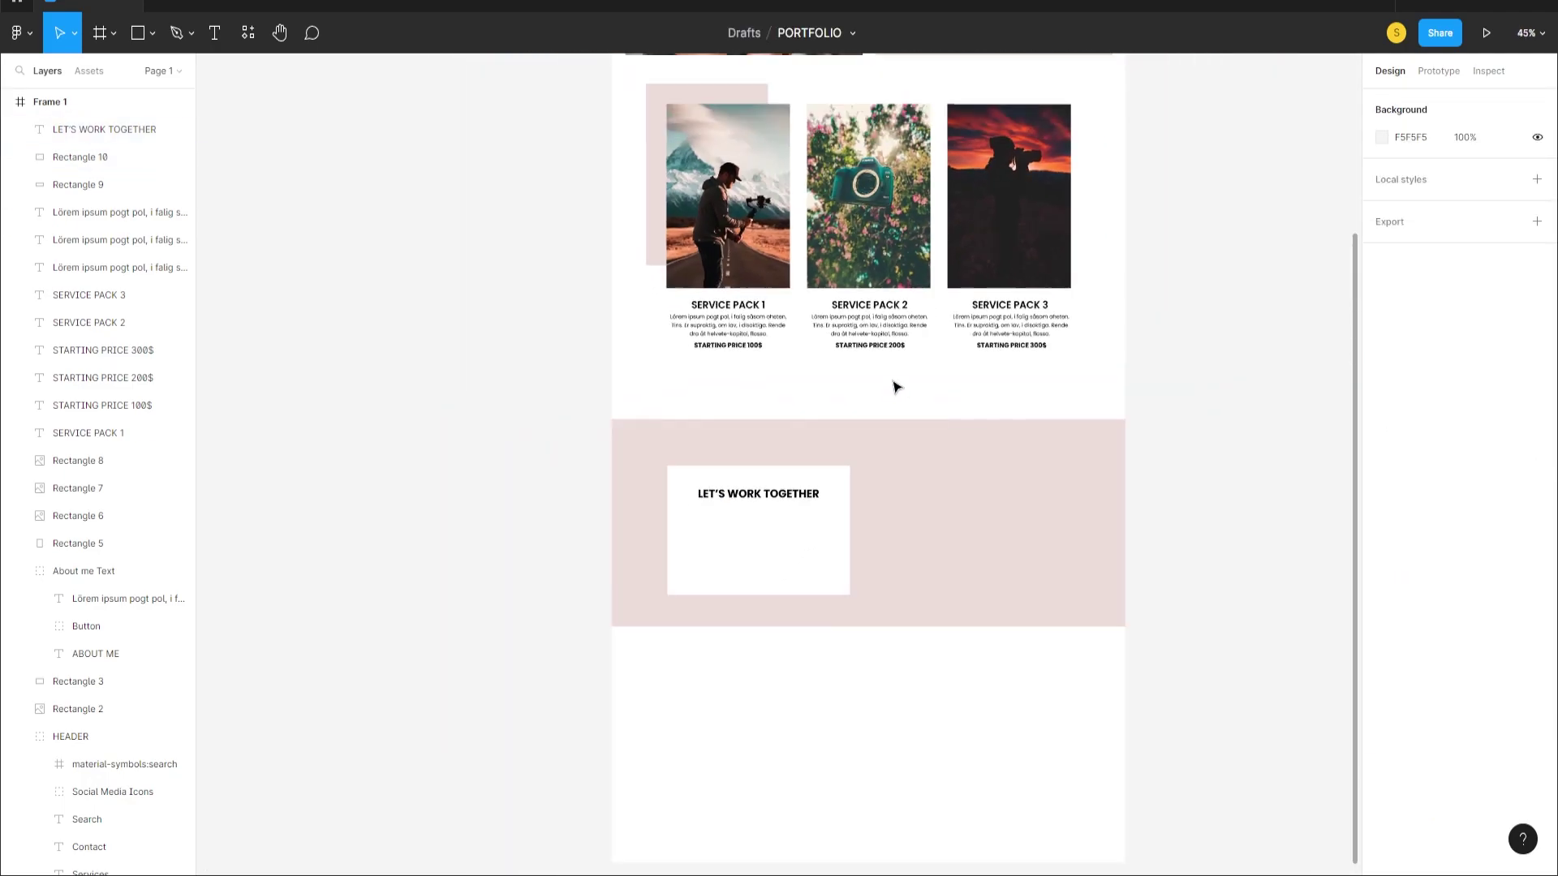
{"action": "left_click", "coordinate": [718, 319]}
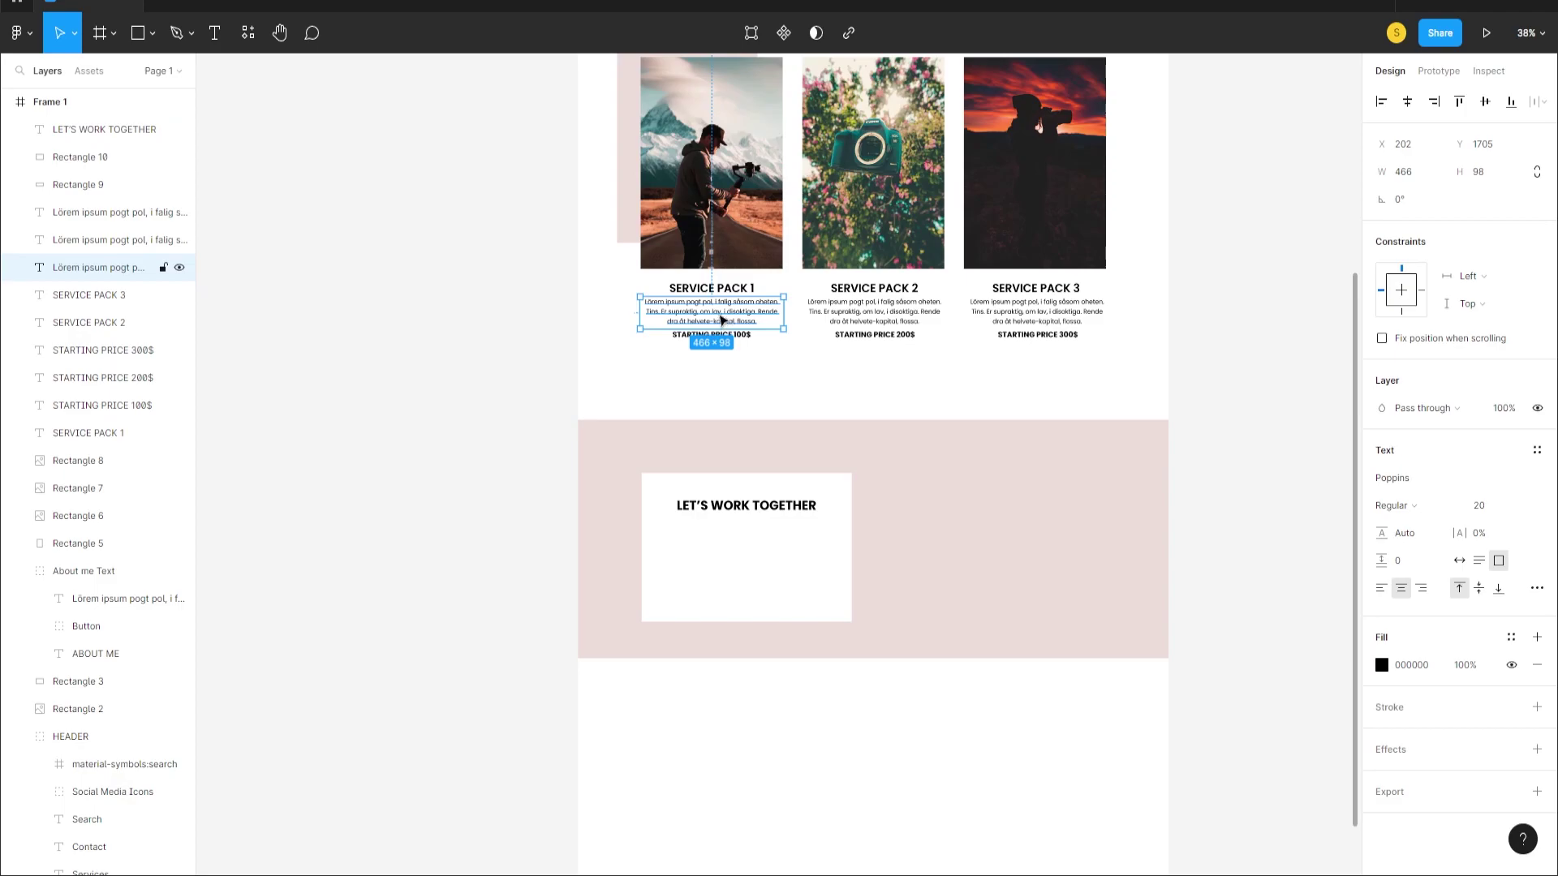
{"action": "left_click_drag", "start_coordinate": [718, 314], "coordinate": [753, 553]}
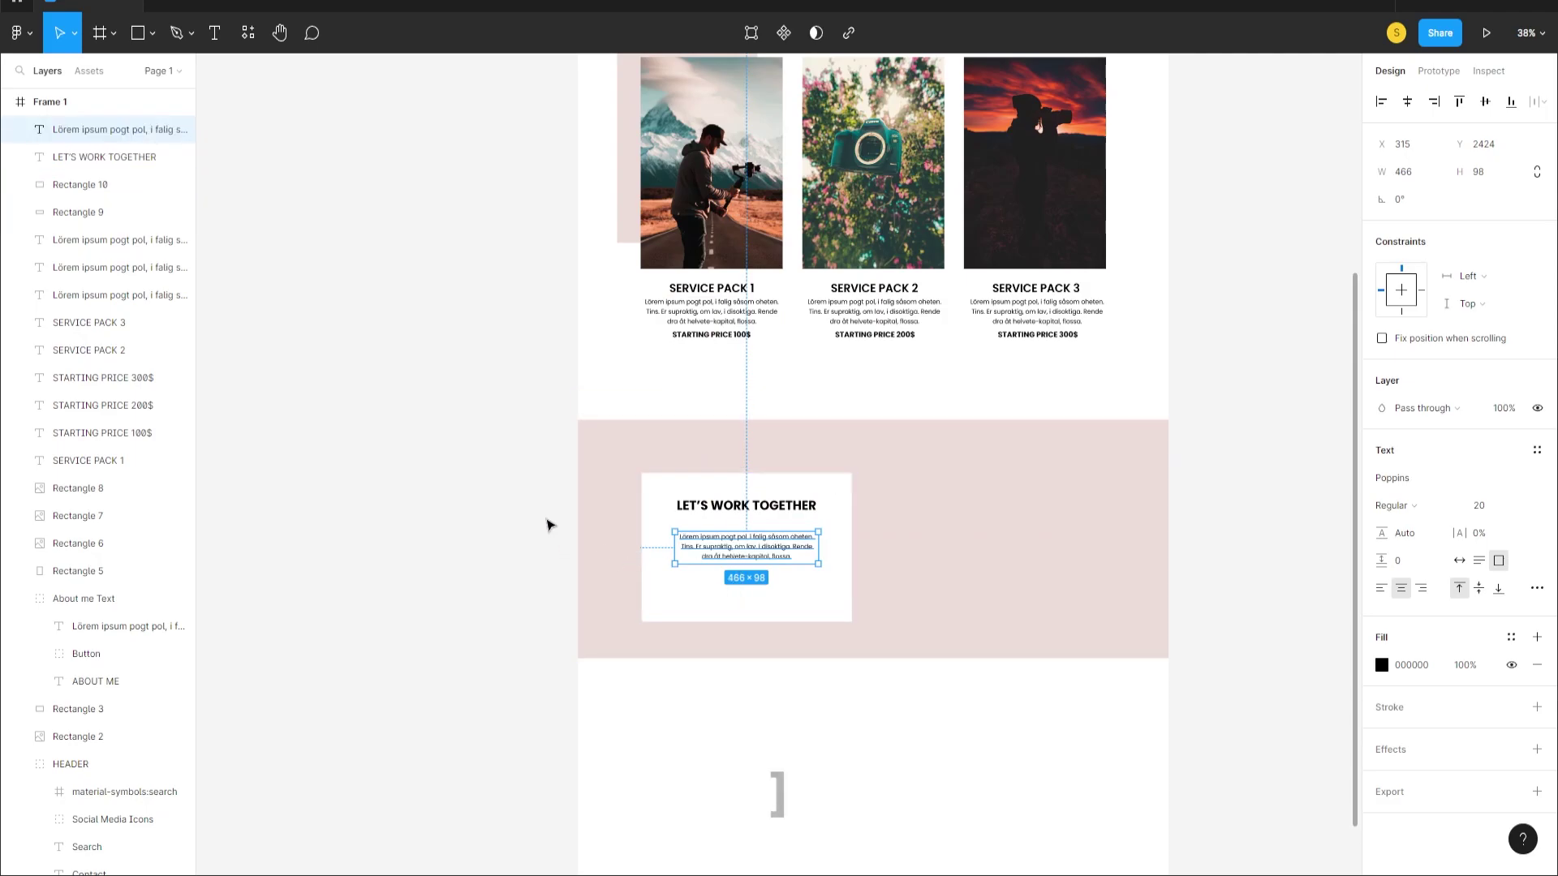
{"action": "right_click", "coordinate": [85, 128]}
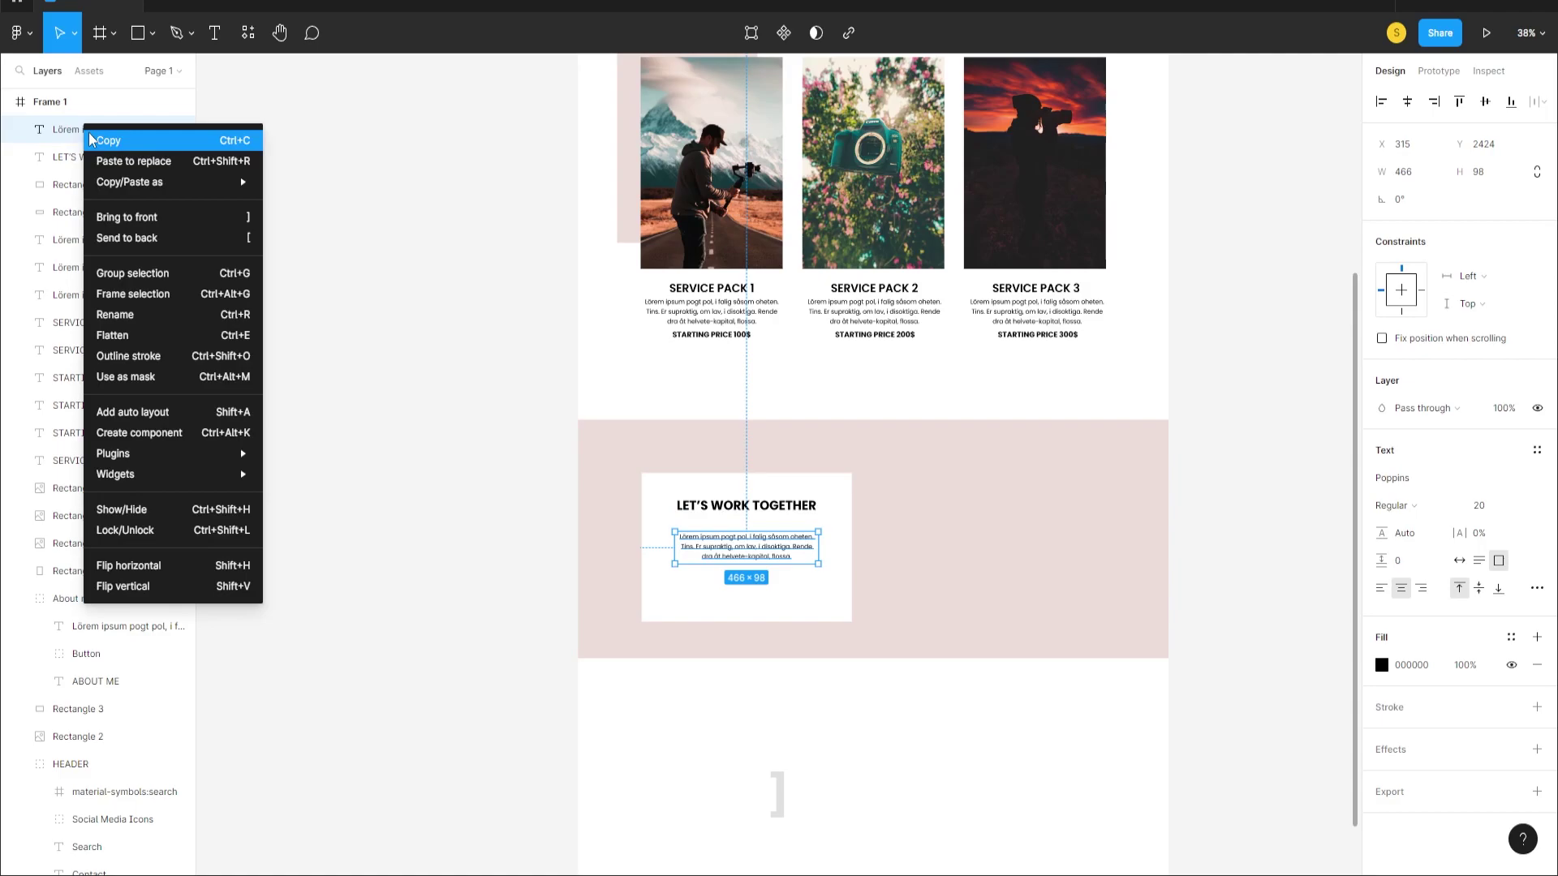
{"action": "left_click", "coordinate": [157, 231]}
{"action": "scroll", "coordinate": [768, 646], "scroll_direction": "down", "scroll_amount": 3}
{"action": "left_click", "coordinate": [1157, 352]}
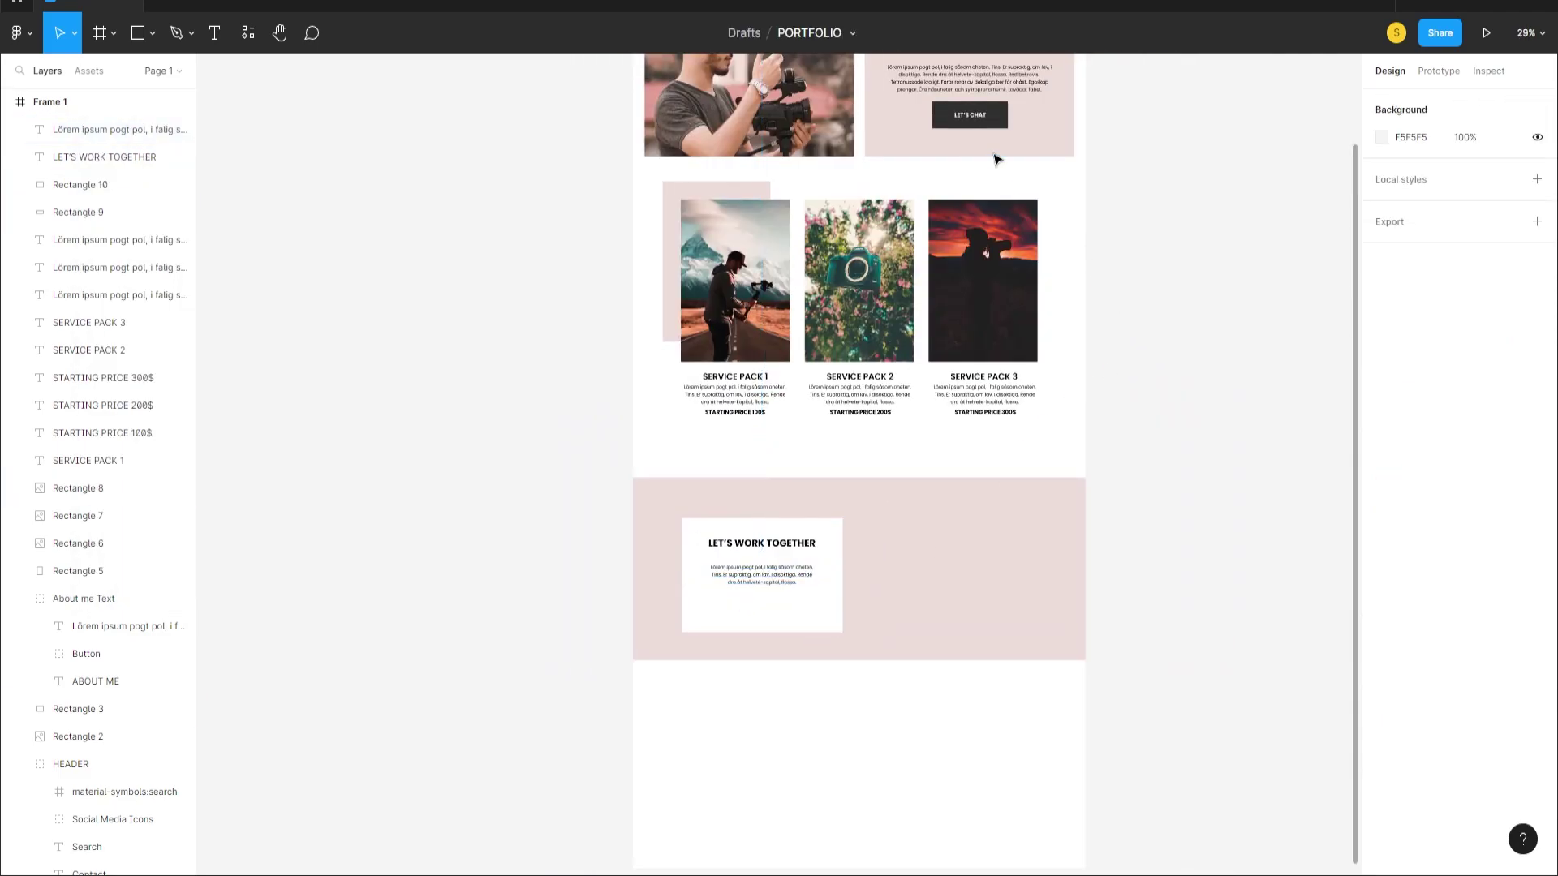
- Duplicate the LET'S CHAT button below the white card's paragraph and move the copy to the top of the frame's layer stack
{"action": "scroll", "coordinate": [998, 159], "scroll_direction": "up", "scroll_amount": 2}
{"action": "left_click", "coordinate": [965, 113]}
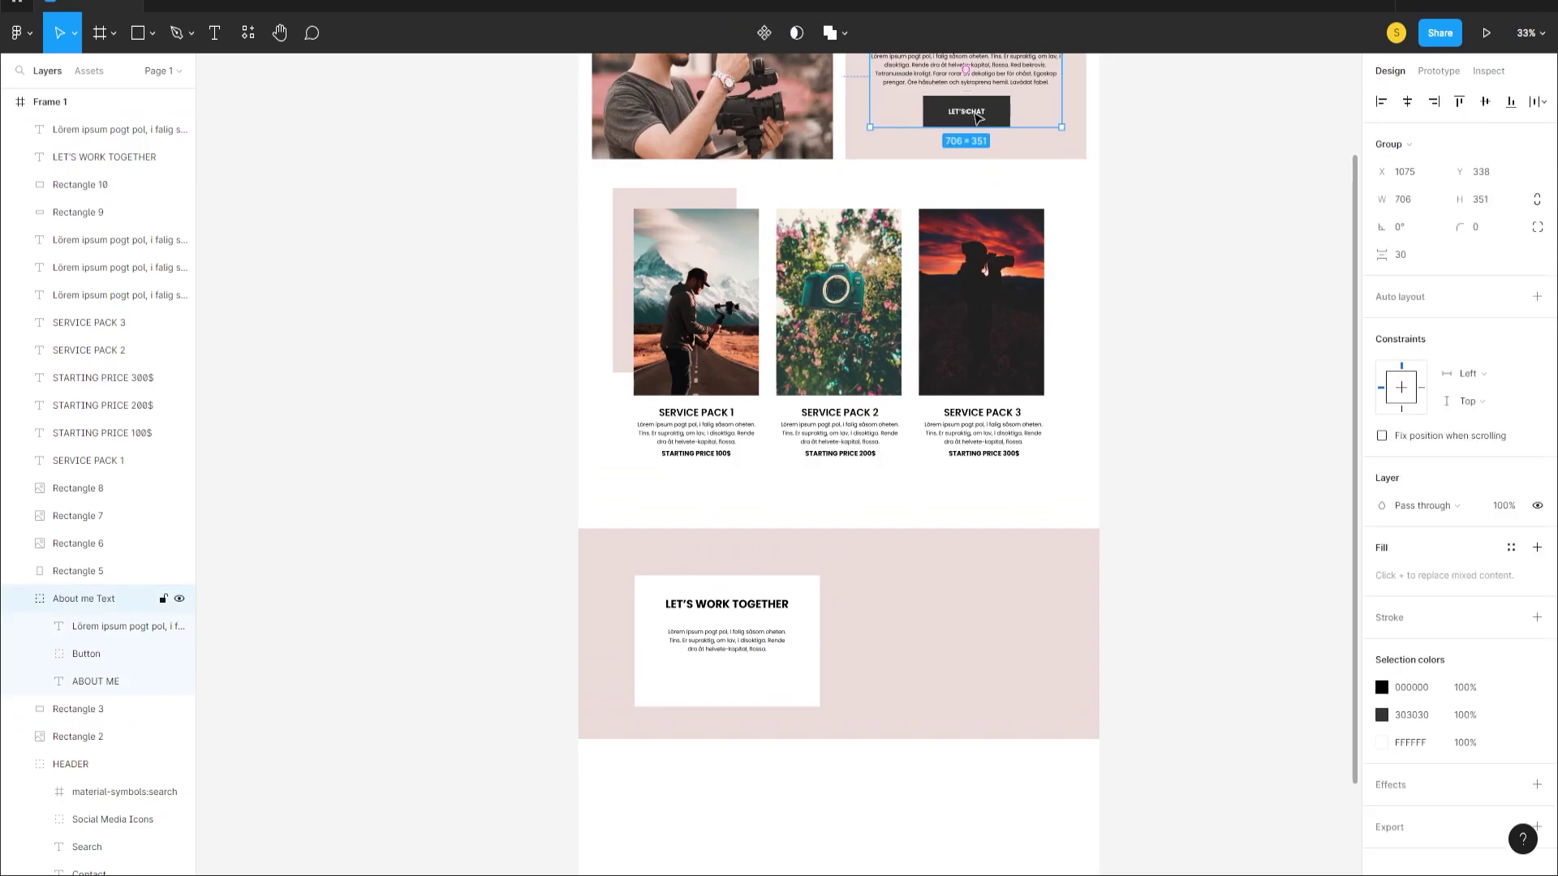
{"action": "double_click", "coordinate": [978, 117]}
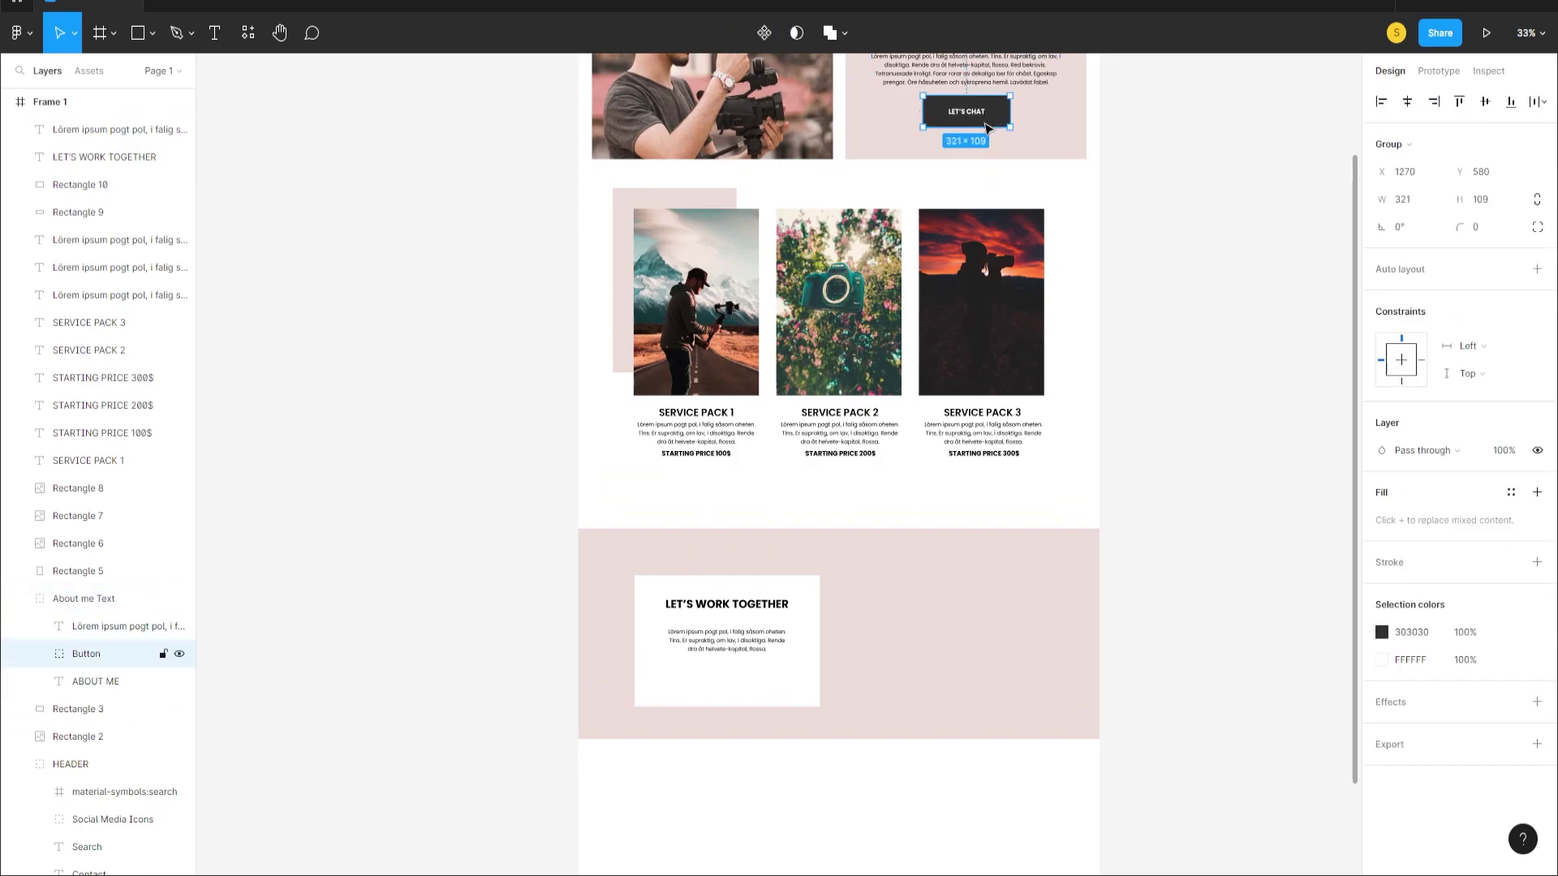
{"action": "scroll", "coordinate": [993, 122], "scroll_direction": "down", "scroll_amount": 1}
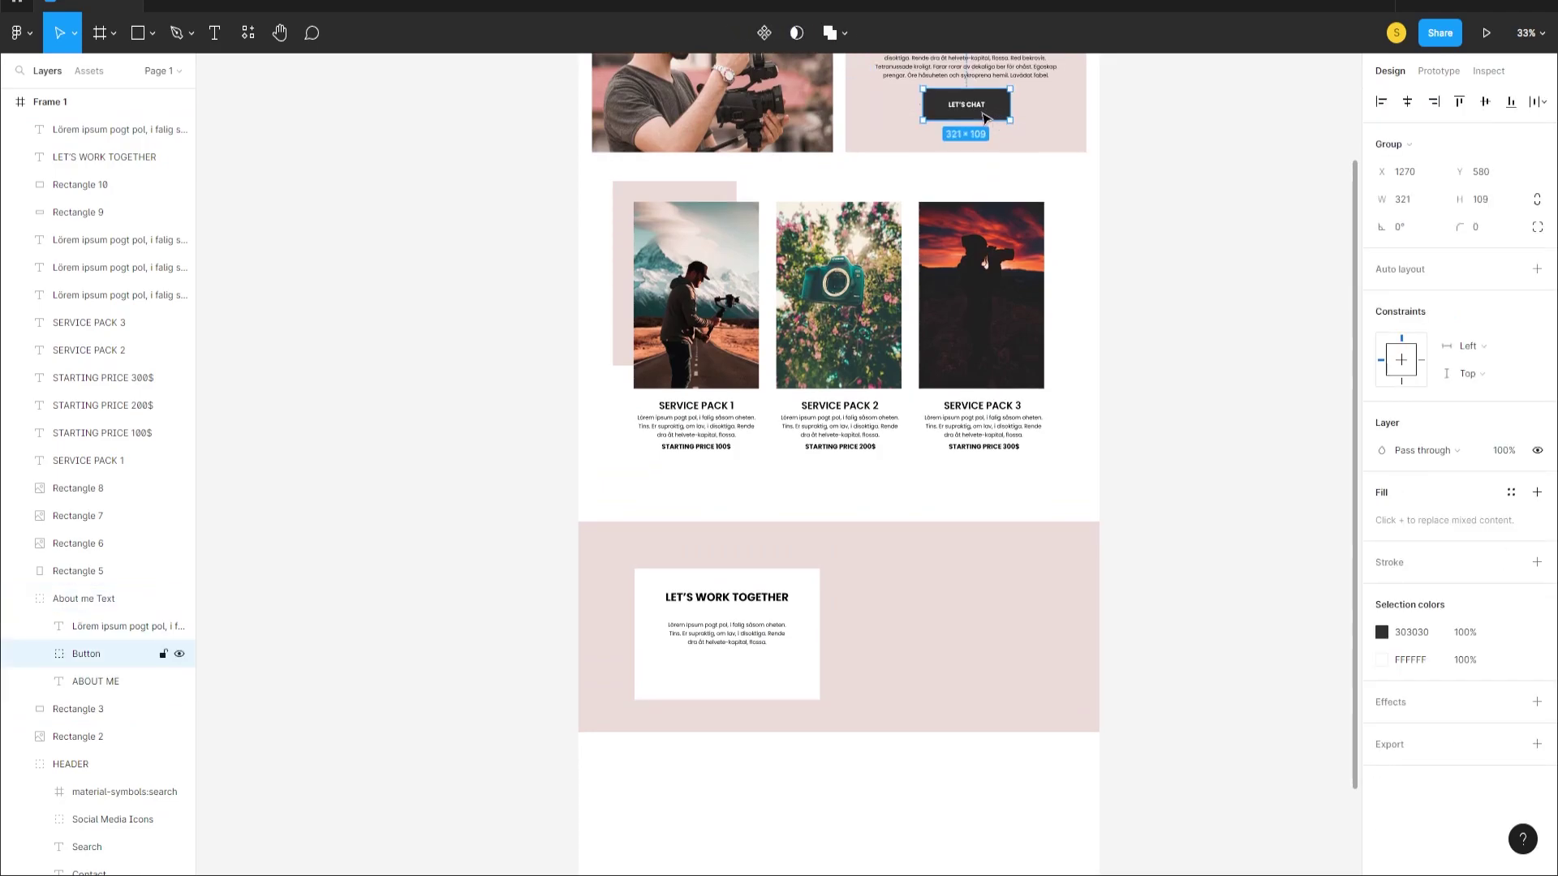
{"action": "left_click_drag", "start_coordinate": [999, 108], "coordinate": [756, 680]}
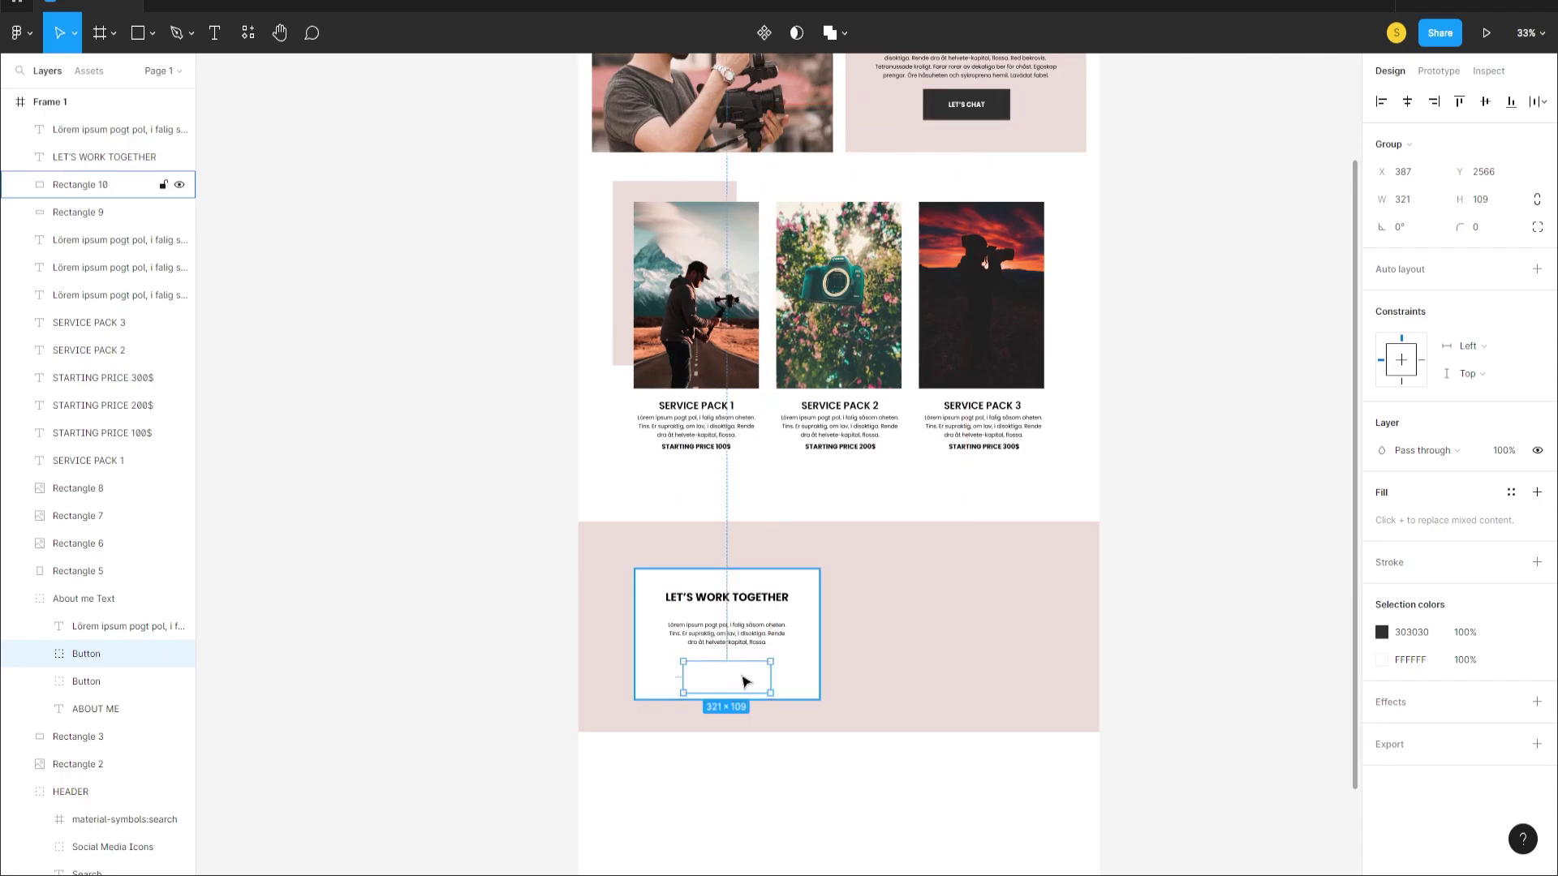
{"action": "scroll", "coordinate": [741, 681], "scroll_direction": "down", "scroll_amount": 3}
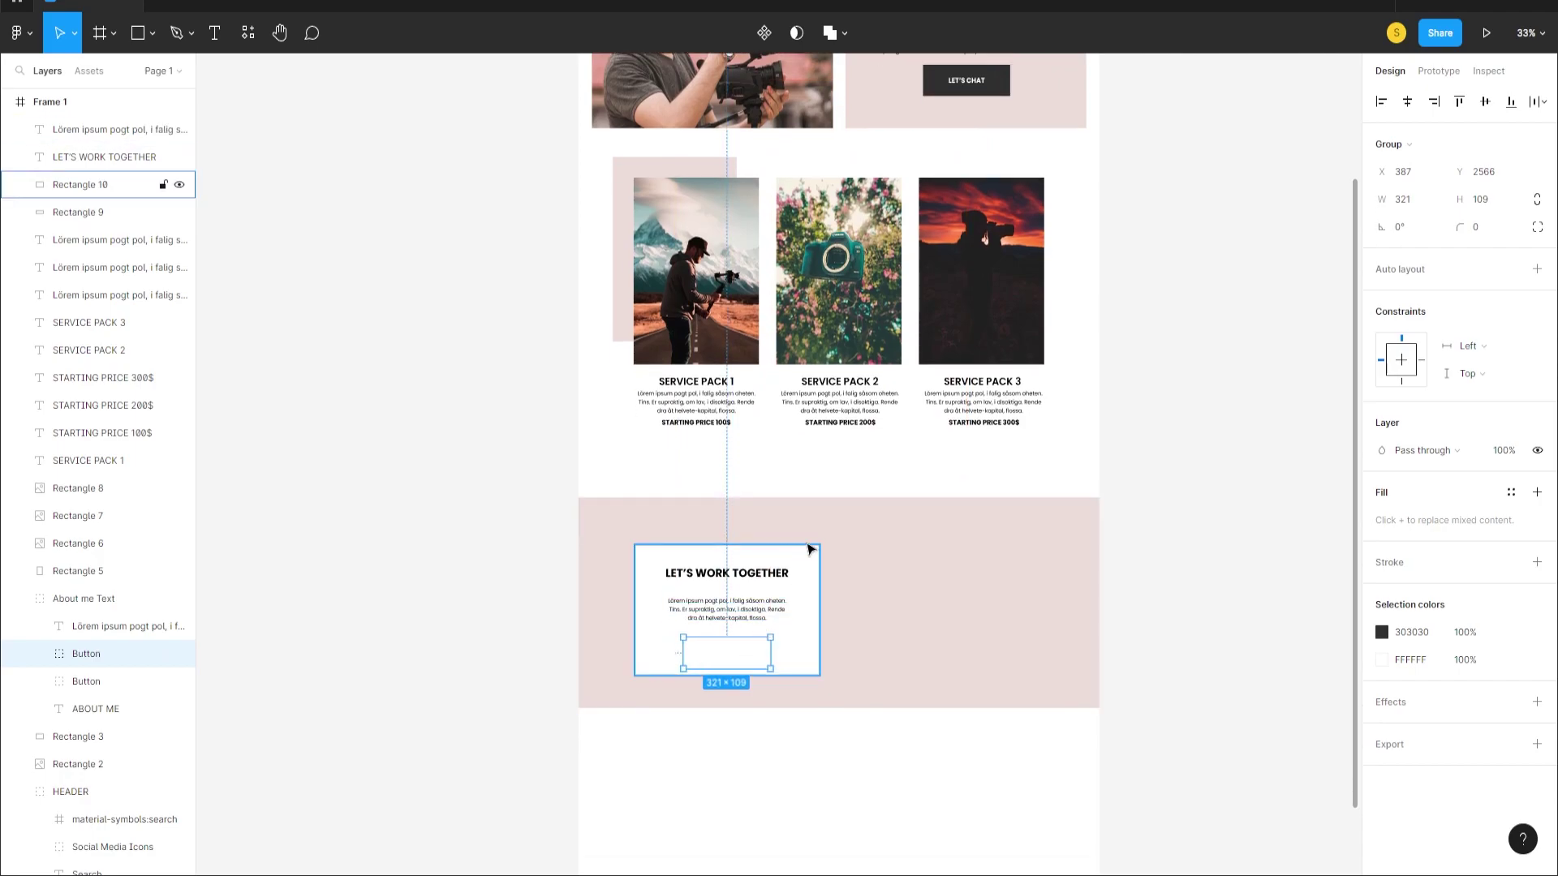
{"action": "left_click_drag", "start_coordinate": [85, 626], "coordinate": [85, 121]}
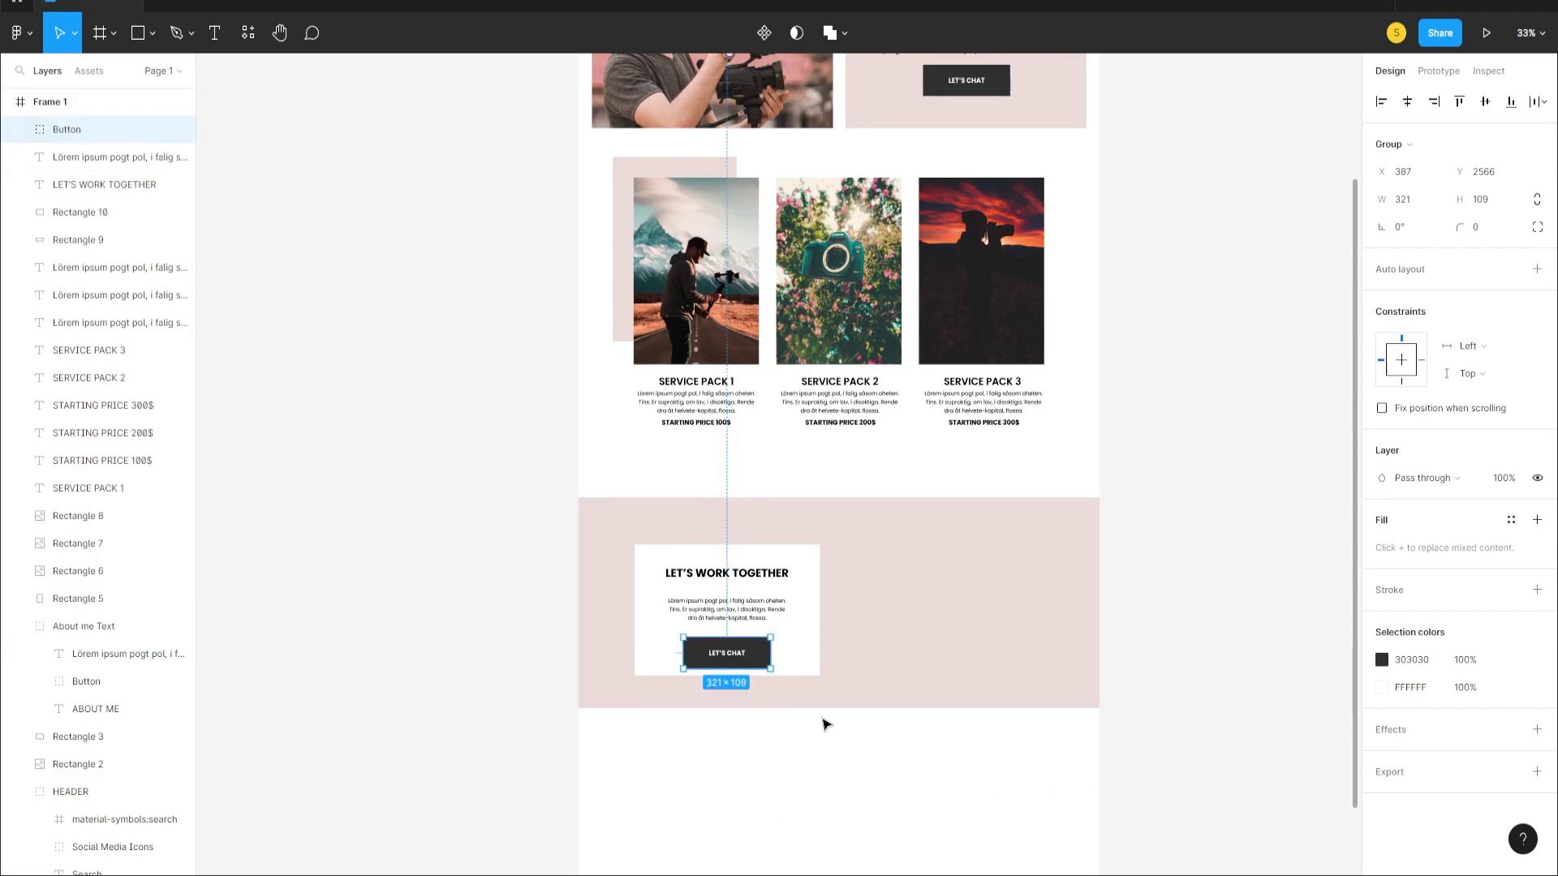
- Shift the card's button and paragraph slightly upward so the gaps between heading, paragraph and button are equal
{"action": "scroll", "coordinate": [755, 682], "scroll_direction": "up", "scroll_amount": 5}
{"action": "left_click_drag", "start_coordinate": [762, 655], "coordinate": [761, 654]}
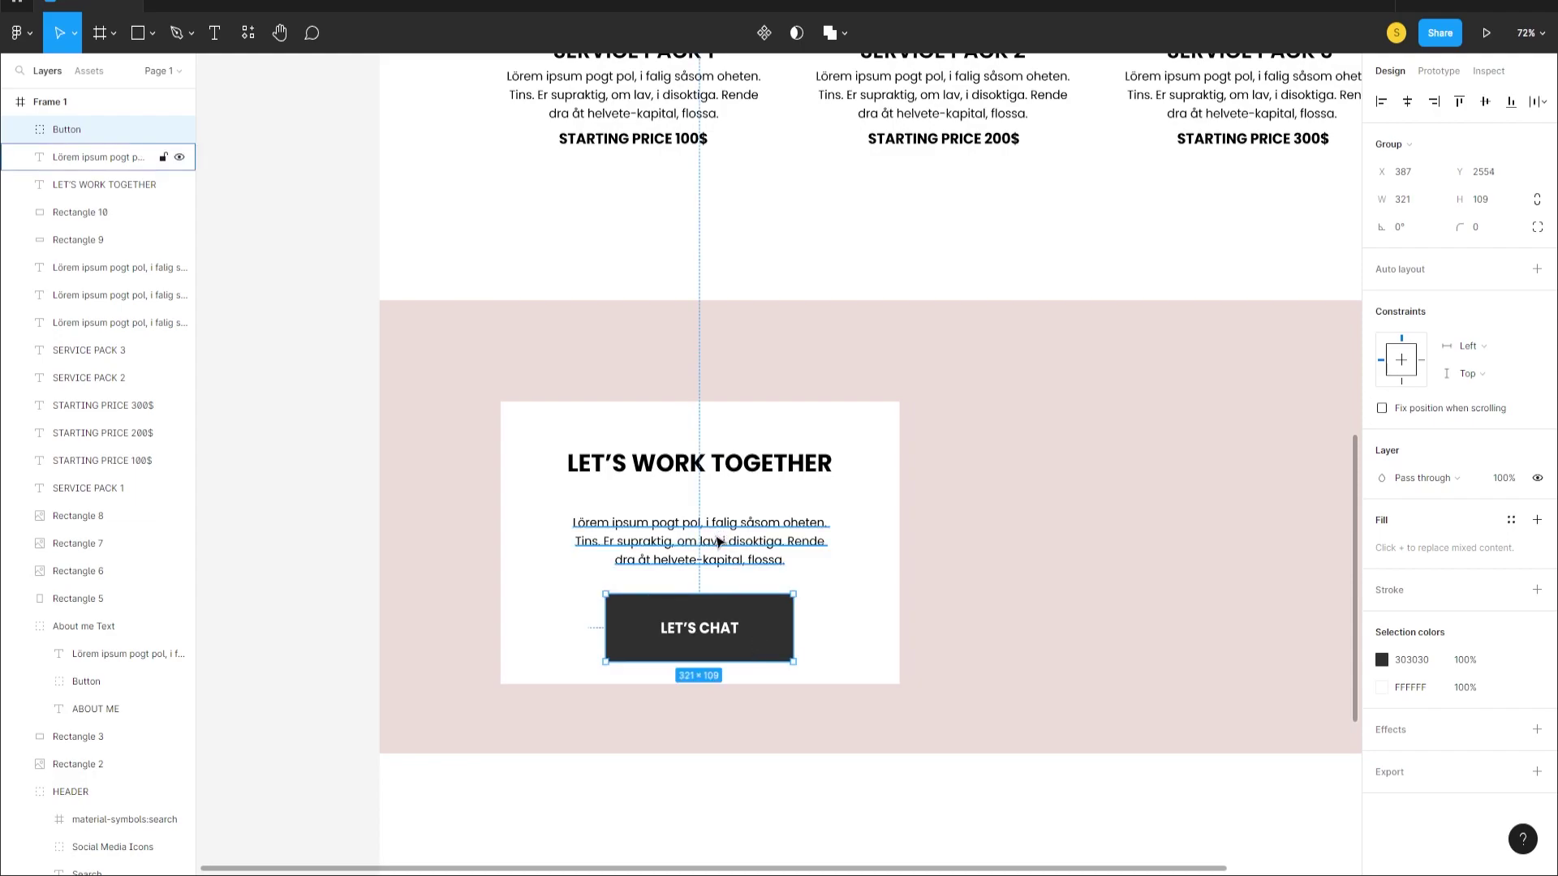
{"action": "key", "text": "alt"}
{"action": "left_click", "coordinate": [700, 463]}
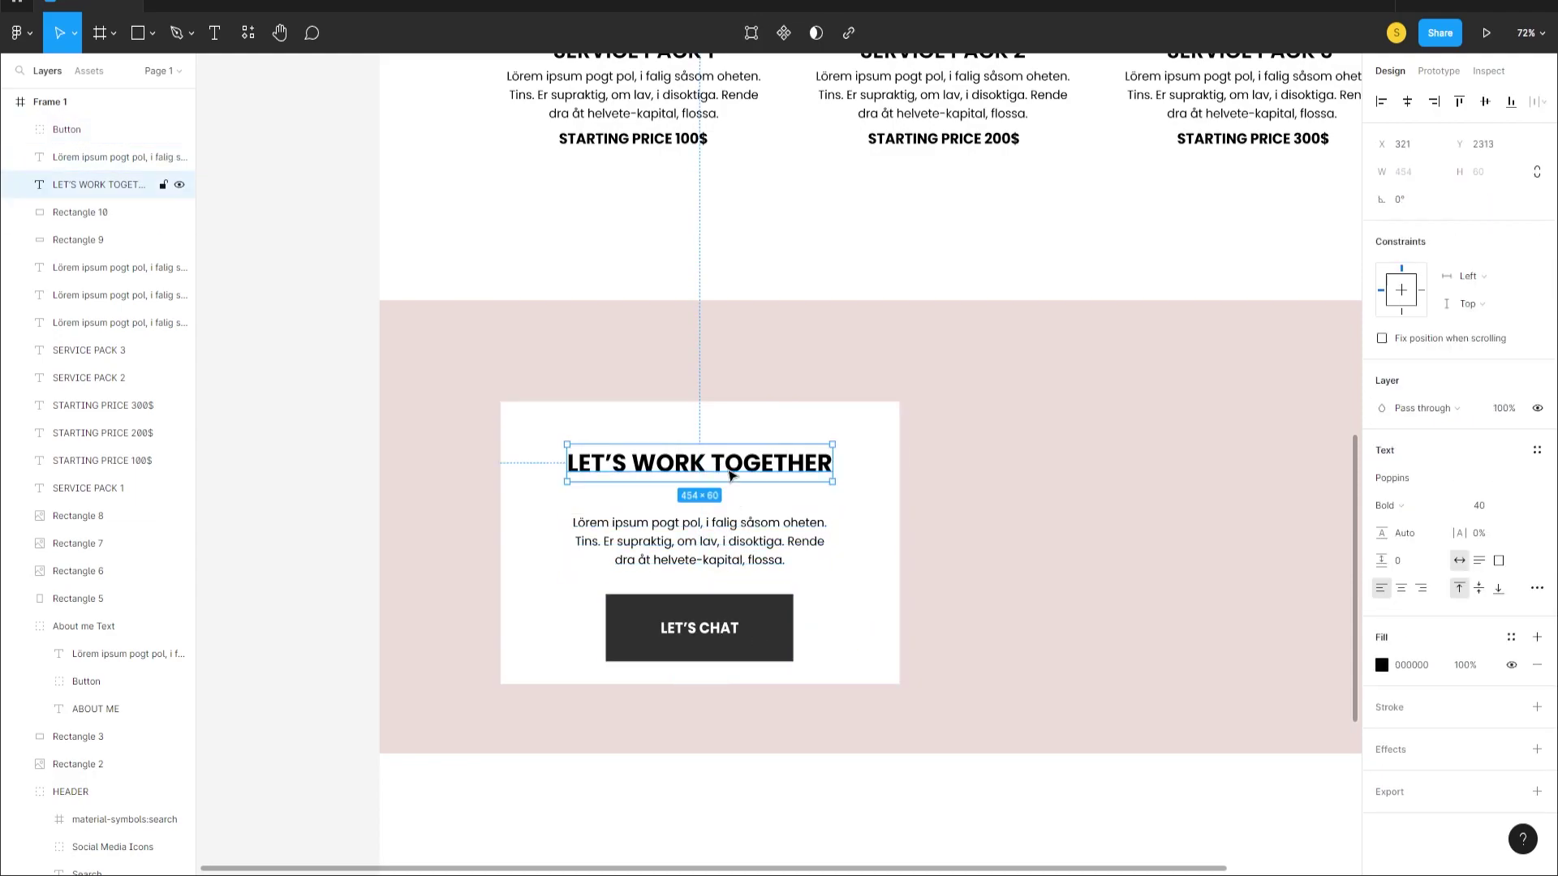
{"action": "left_click_drag", "start_coordinate": [713, 546], "coordinate": [718, 539]}
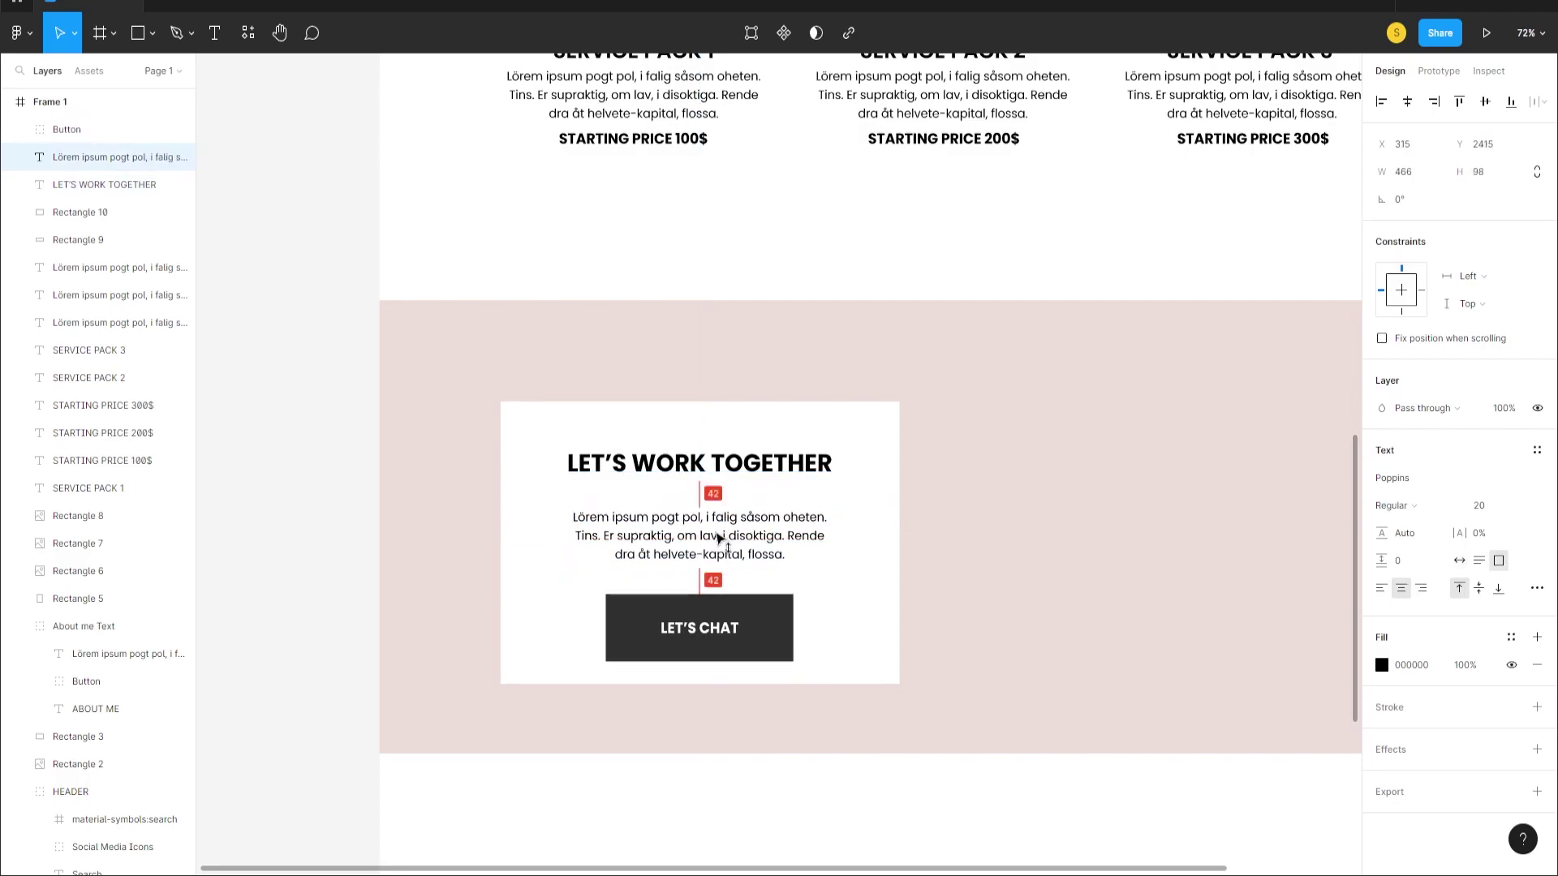
- Set the vertical spacing between the white card's heading, paragraph and LET'S CHAT button to 30
{"action": "left_click", "coordinate": [700, 463]}
{"action": "left_click", "coordinate": [726, 546], "text": "shift"}
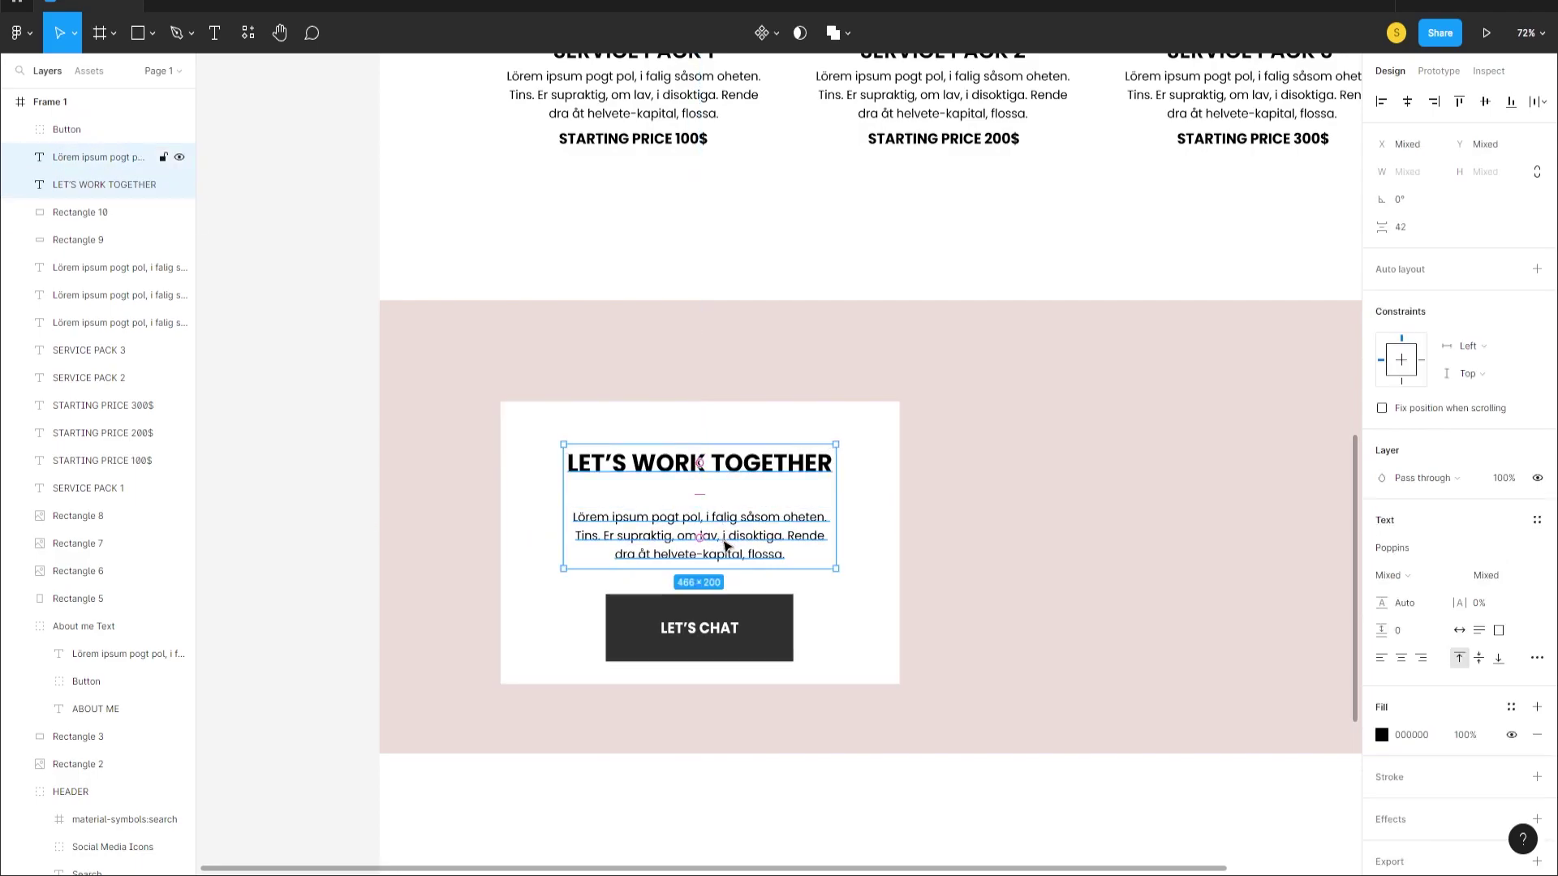
{"action": "left_click", "coordinate": [743, 625], "text": "shift"}
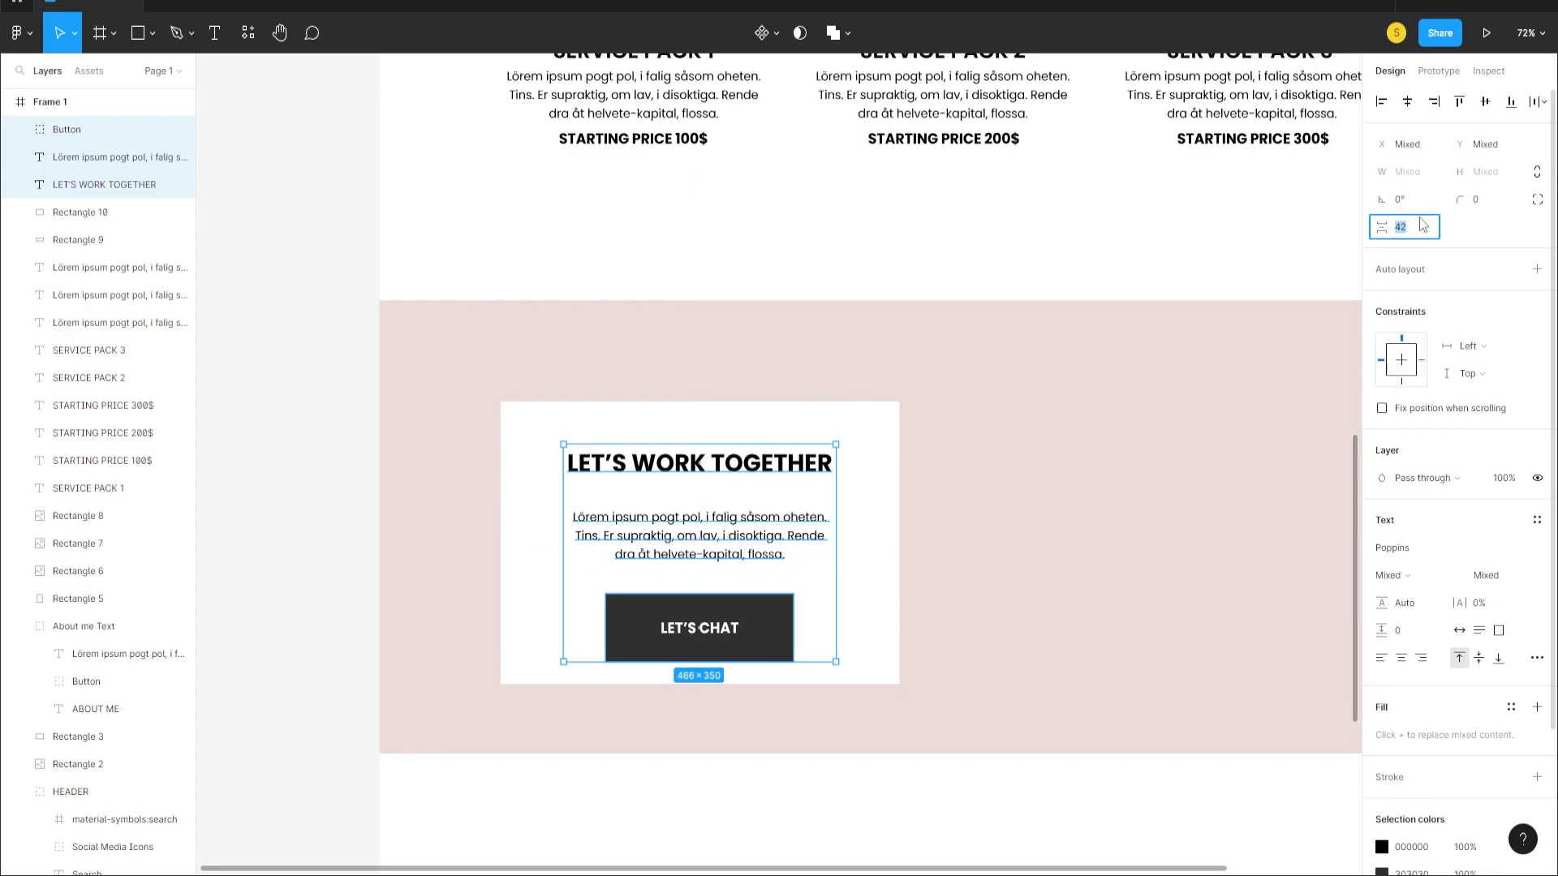
{"action": "key", "text": "Return"}
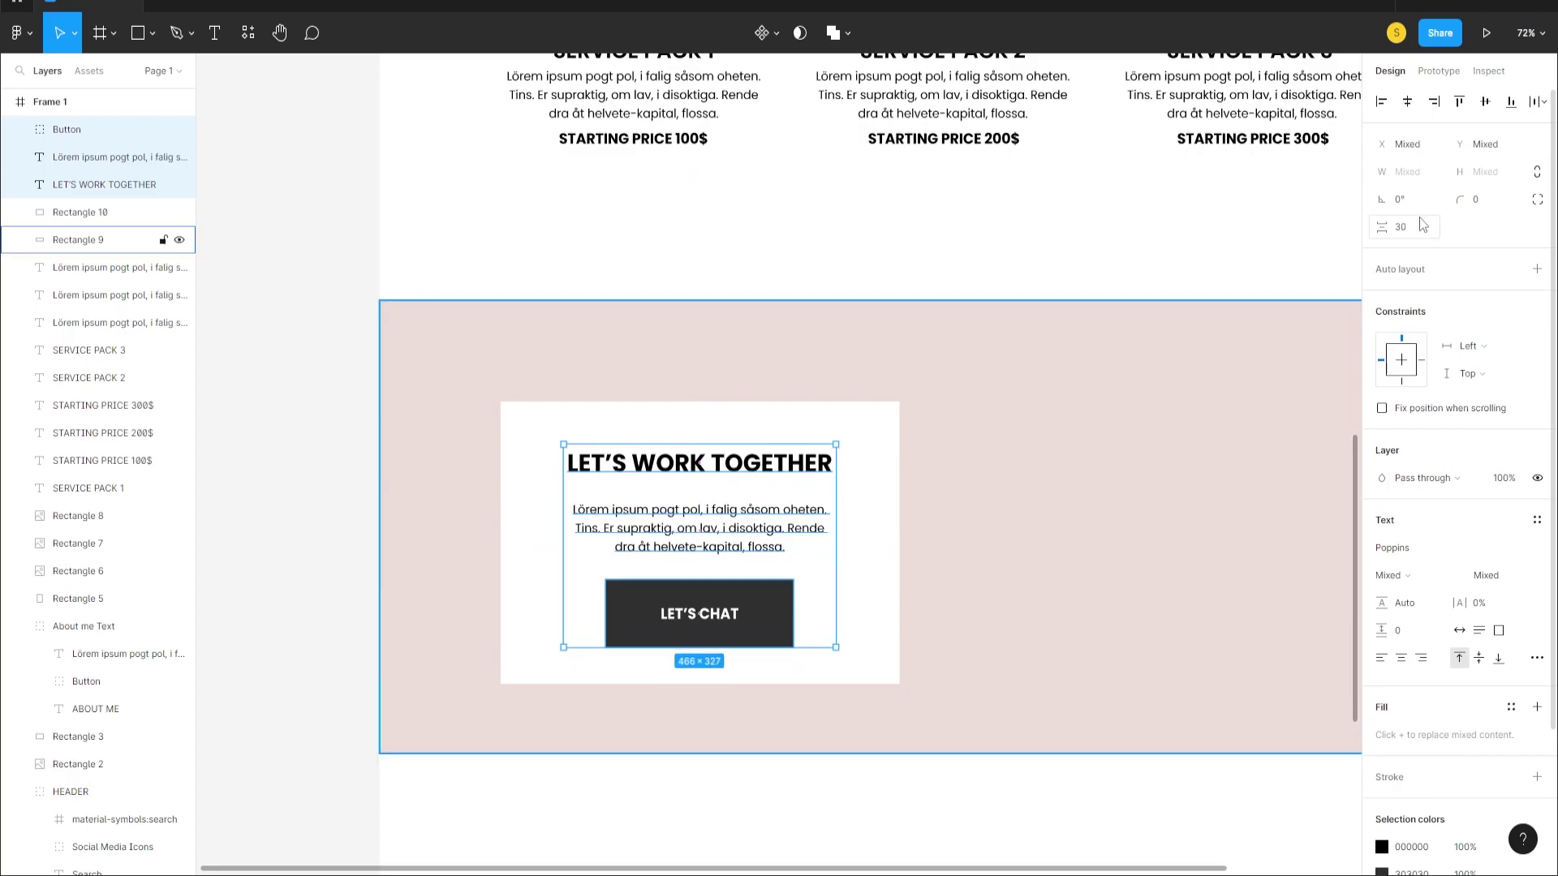
{"action": "left_click", "coordinate": [887, 607]}
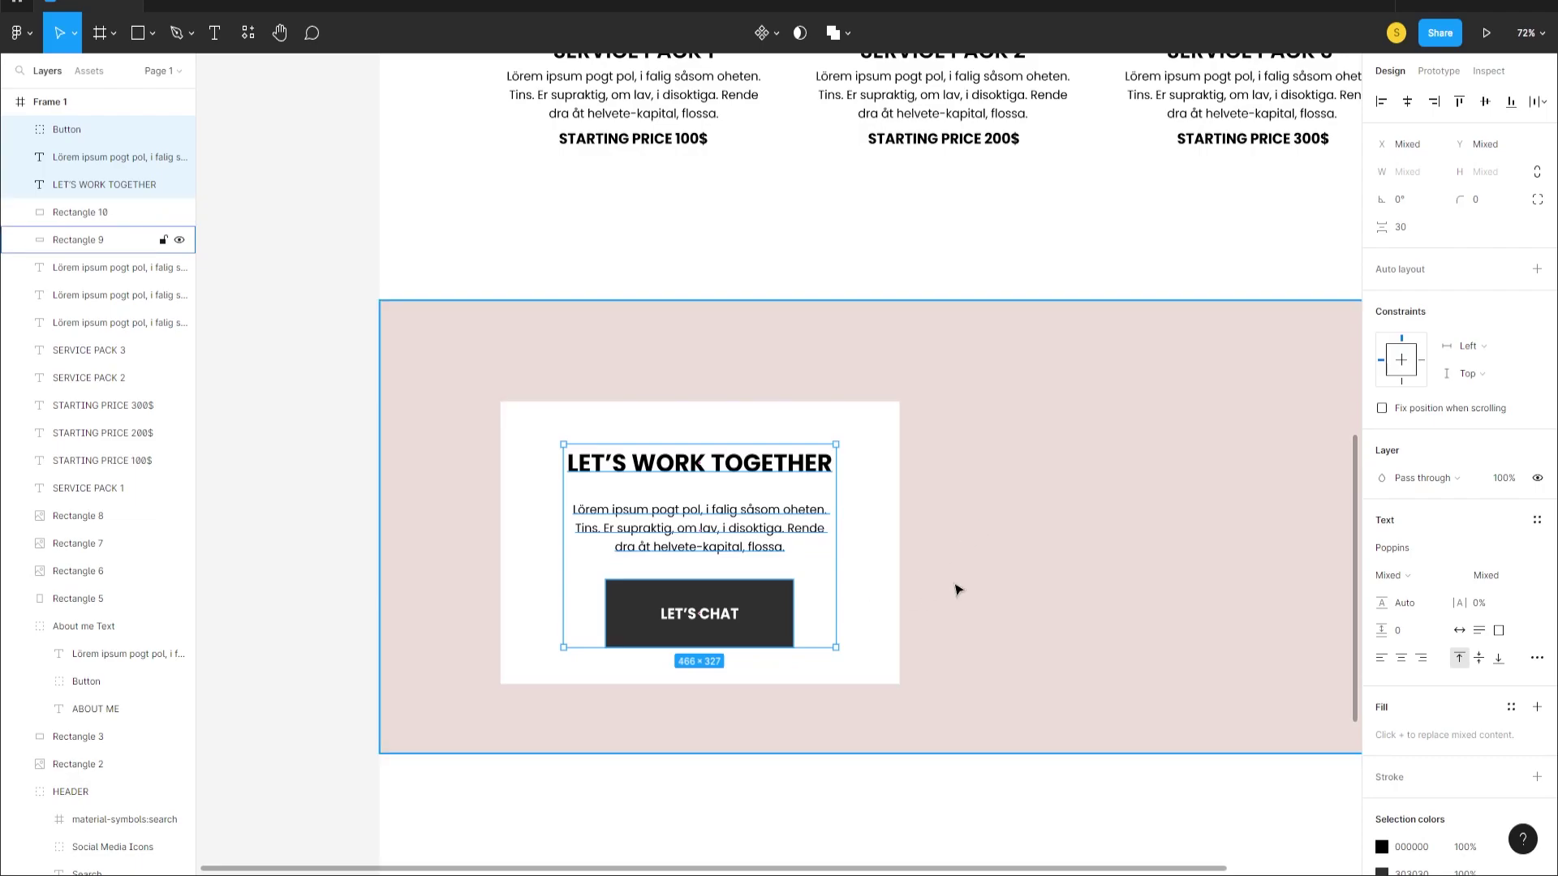
- Align the white card's heading, paragraph and button on a common horizontal centre
{"action": "scroll", "coordinate": [933, 527], "scroll_direction": "down", "scroll_amount": 3}
{"action": "left_click", "coordinate": [597, 542]}
{"action": "left_click", "coordinate": [592, 486], "text": "shift"}
{"action": "left_click", "coordinate": [592, 426], "text": "shift"}
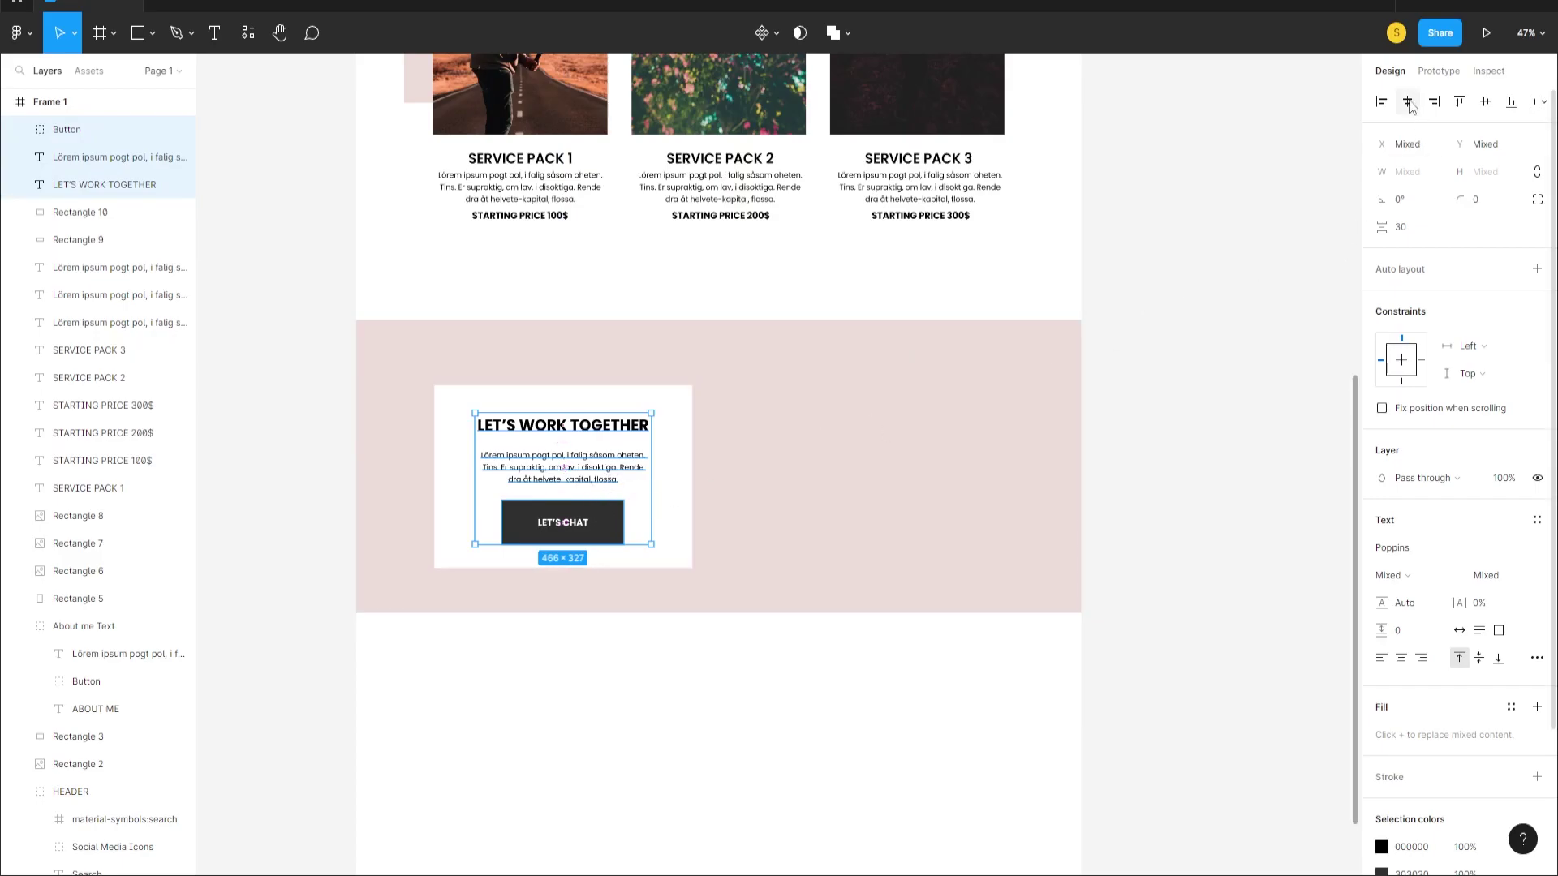
{"action": "left_click", "coordinate": [768, 660]}
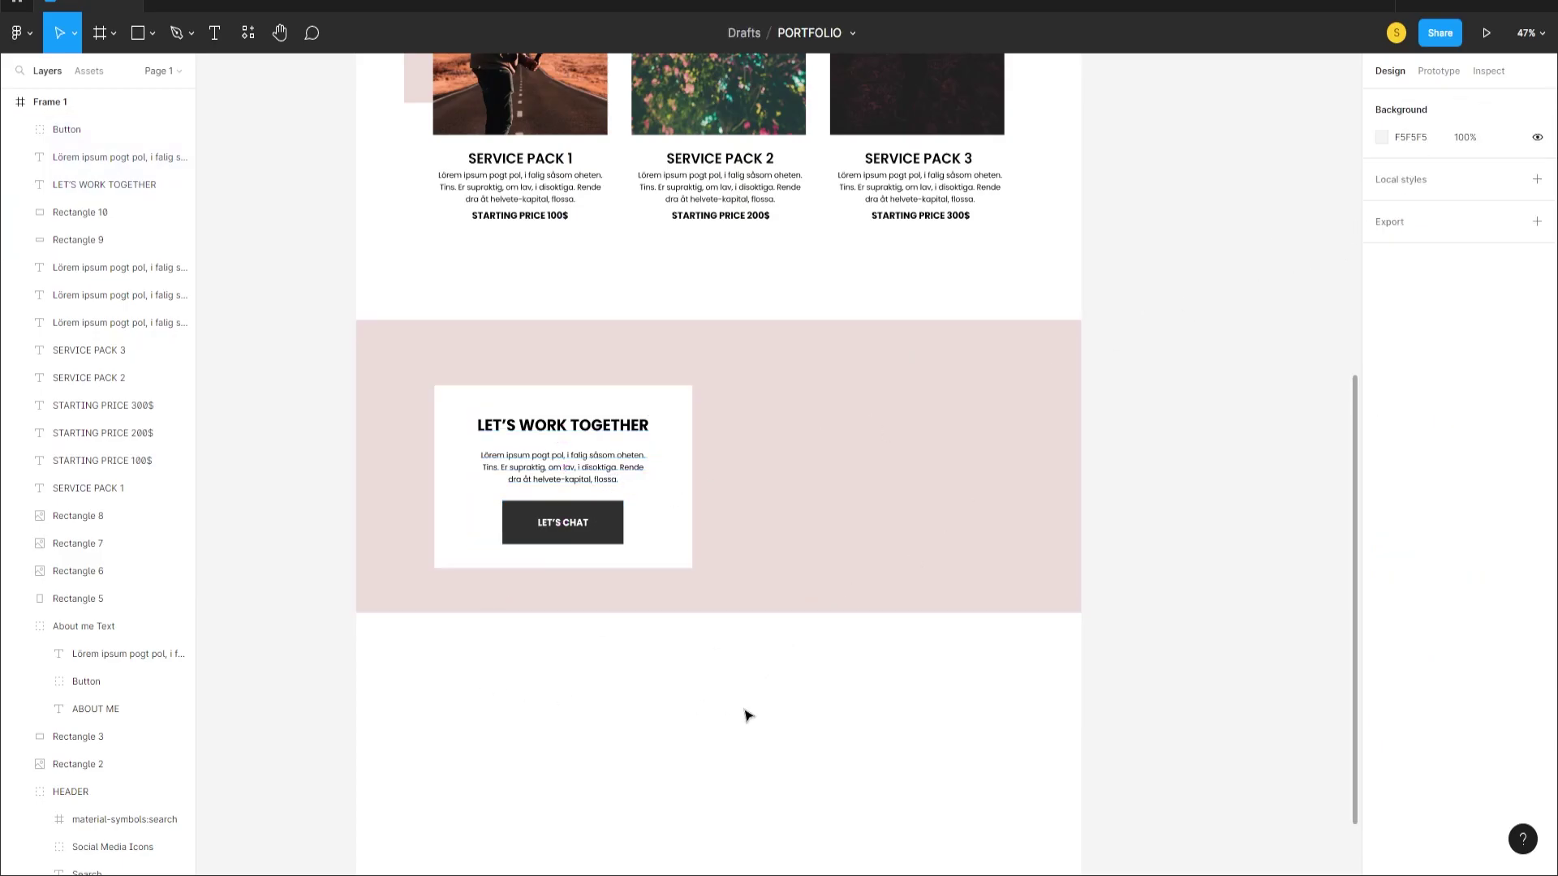
- Show the 12-column layout grid of the page frame
{"action": "left_click", "coordinate": [138, 34]}
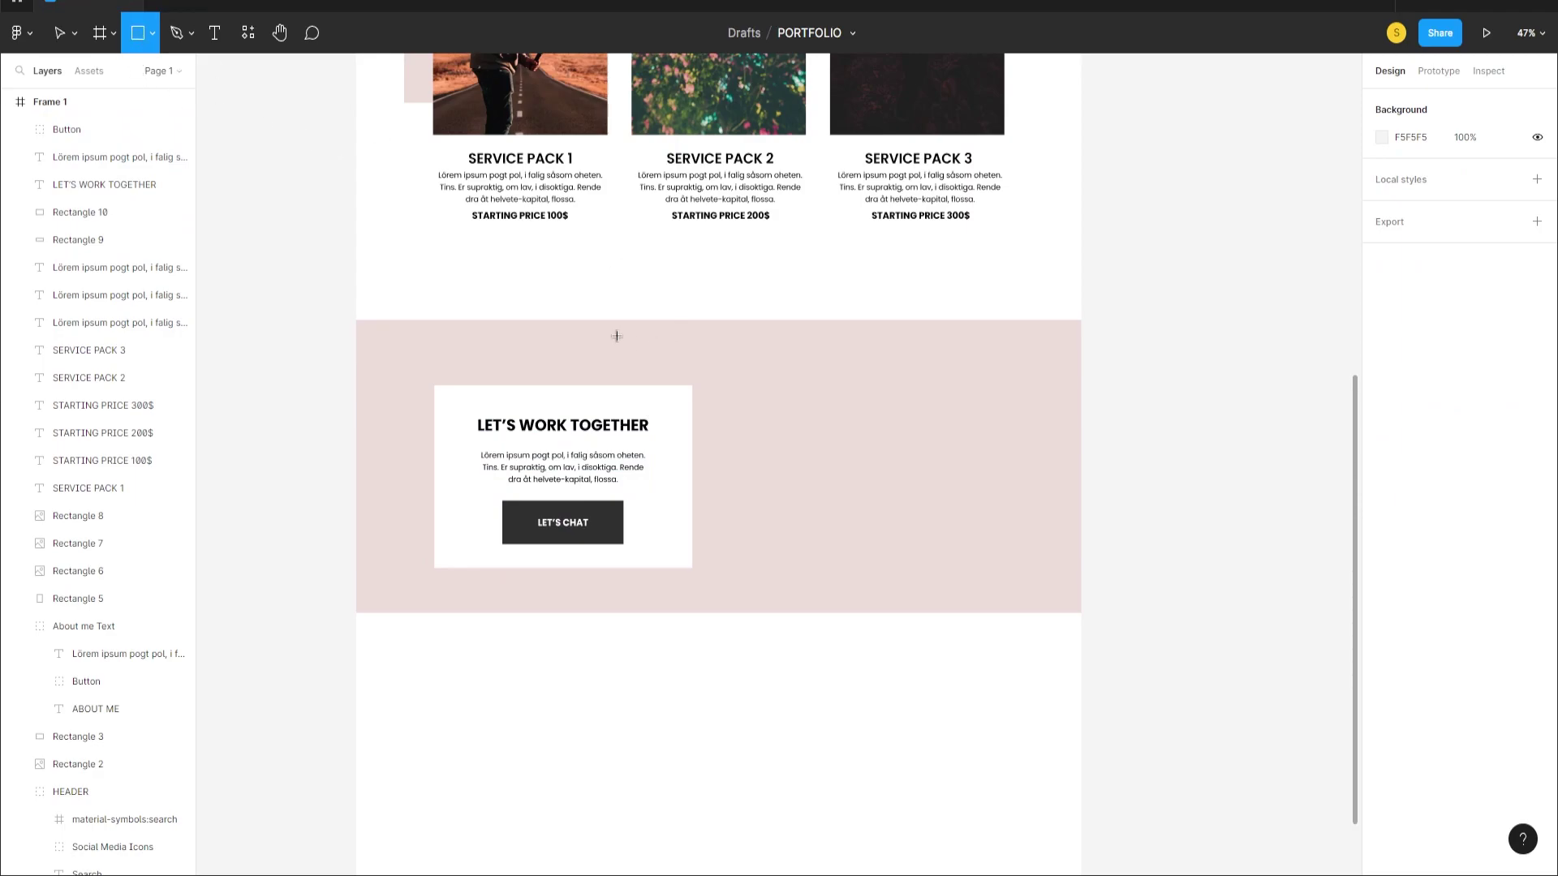
{"action": "left_click", "coordinate": [35, 102]}
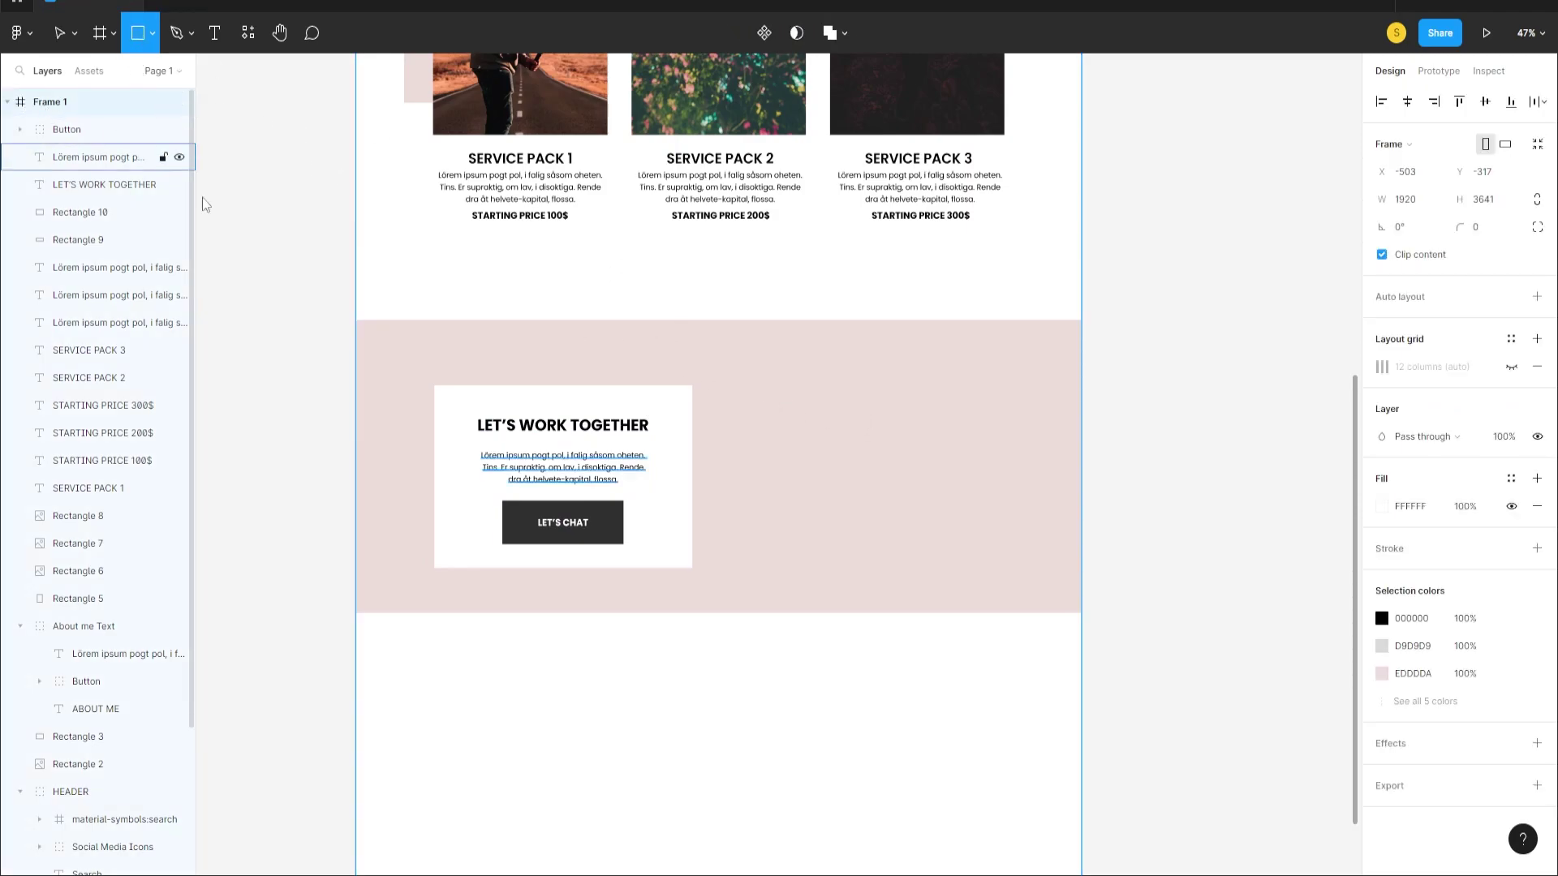
{"action": "left_click", "coordinate": [1510, 367]}
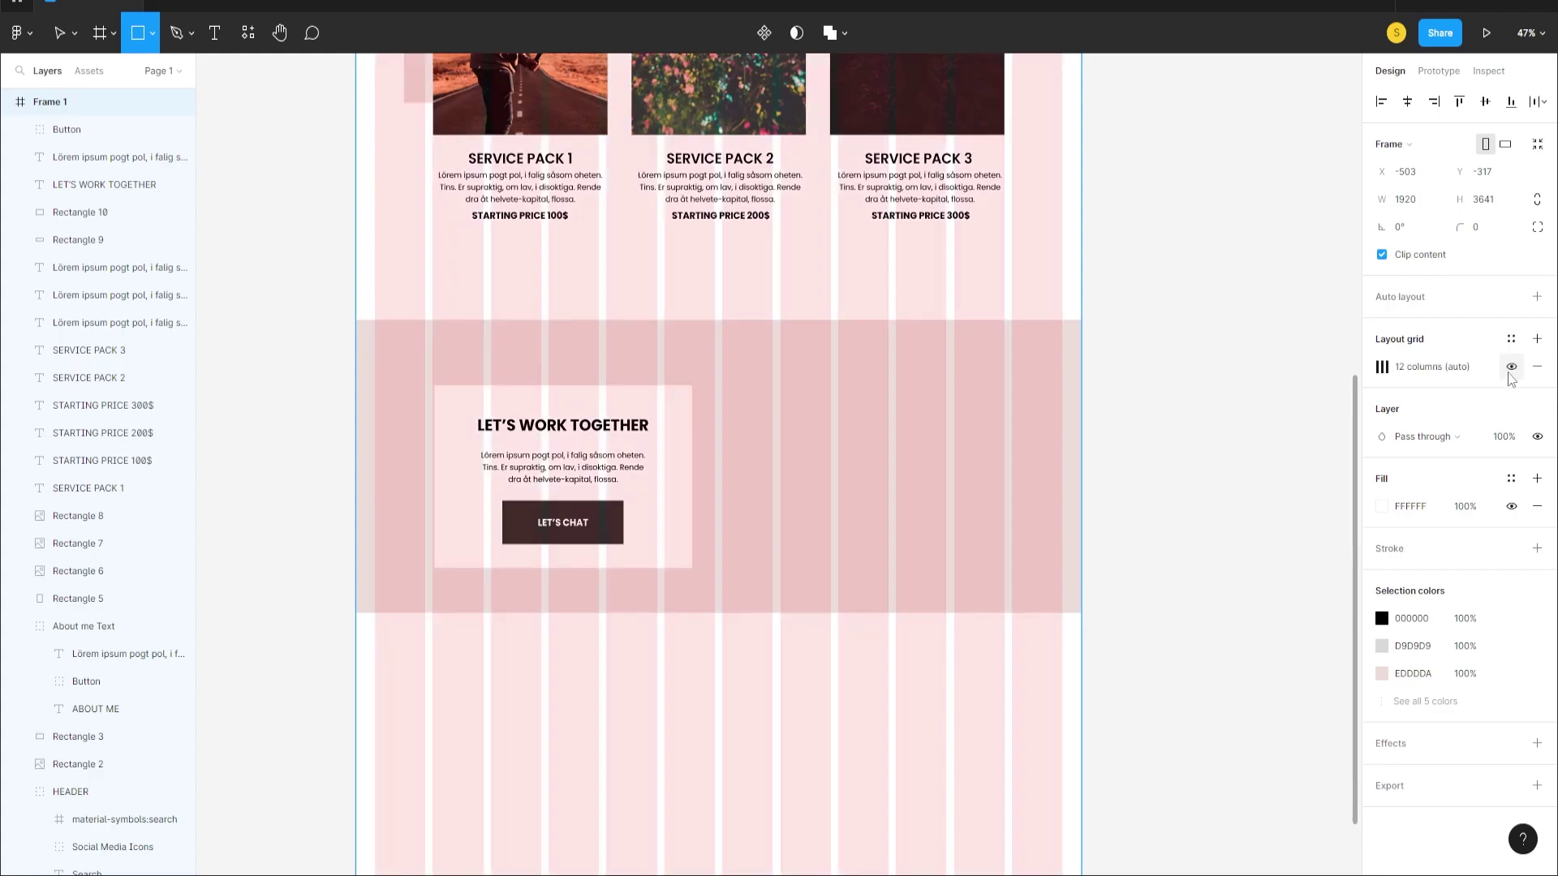
- Draw a rectangle about 440 × 658 beside the white card, extending below the pink band, and align its top with the card's
{"action": "scroll", "coordinate": [1028, 373], "scroll_direction": "down", "scroll_amount": 1}
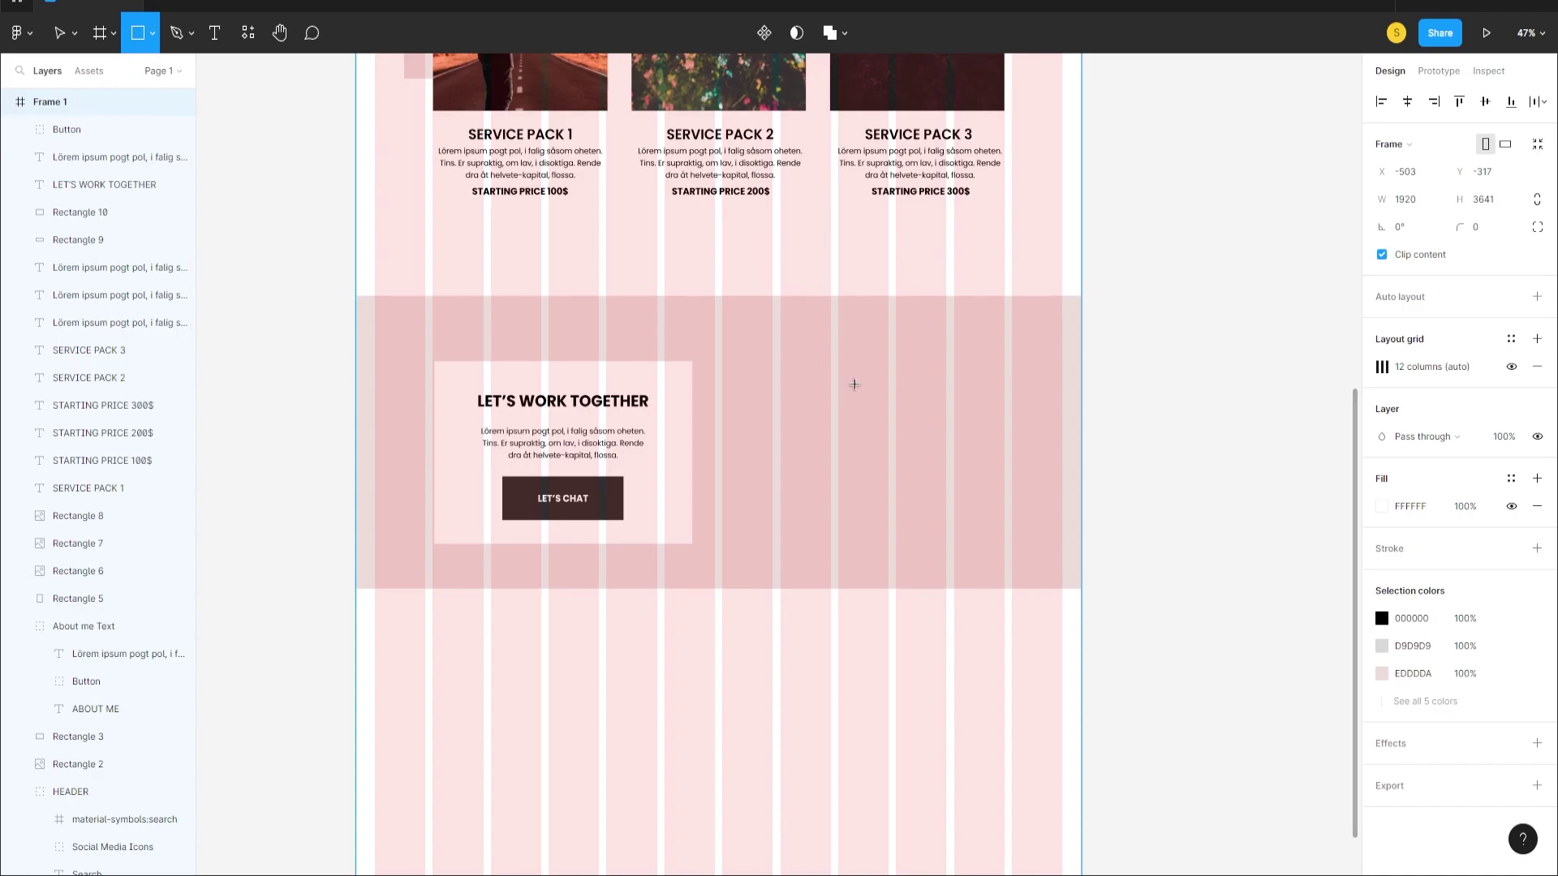
{"action": "mouse_move", "coordinate": [840, 369]}
{"action": "left_mouse_down"}
{"action": "mouse_move", "coordinate": [909, 378]}
{"action": "mouse_move", "coordinate": [1006, 495]}
{"action": "mouse_move", "coordinate": [1007, 638]}
{"action": "left_mouse_up"}
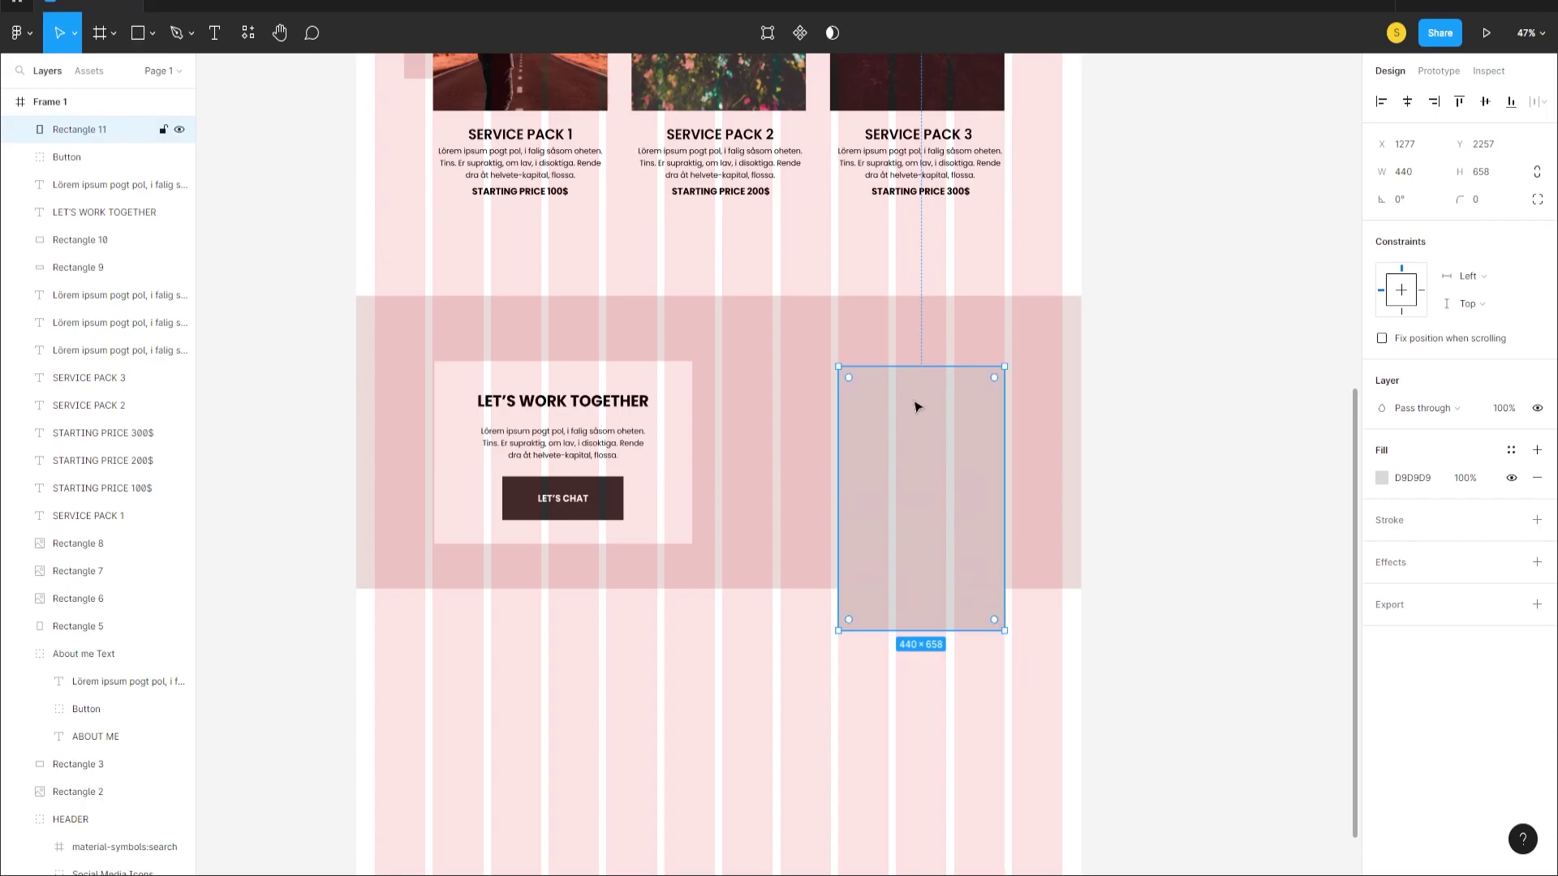
{"action": "scroll", "coordinate": [917, 410], "scroll_direction": "up", "scroll_amount": 1}
{"action": "mouse_move", "coordinate": [915, 428]}
{"action": "left_mouse_down"}
{"action": "mouse_move", "coordinate": [907, 414]}
{"action": "mouse_move", "coordinate": [914, 424]}
{"action": "left_mouse_up"}
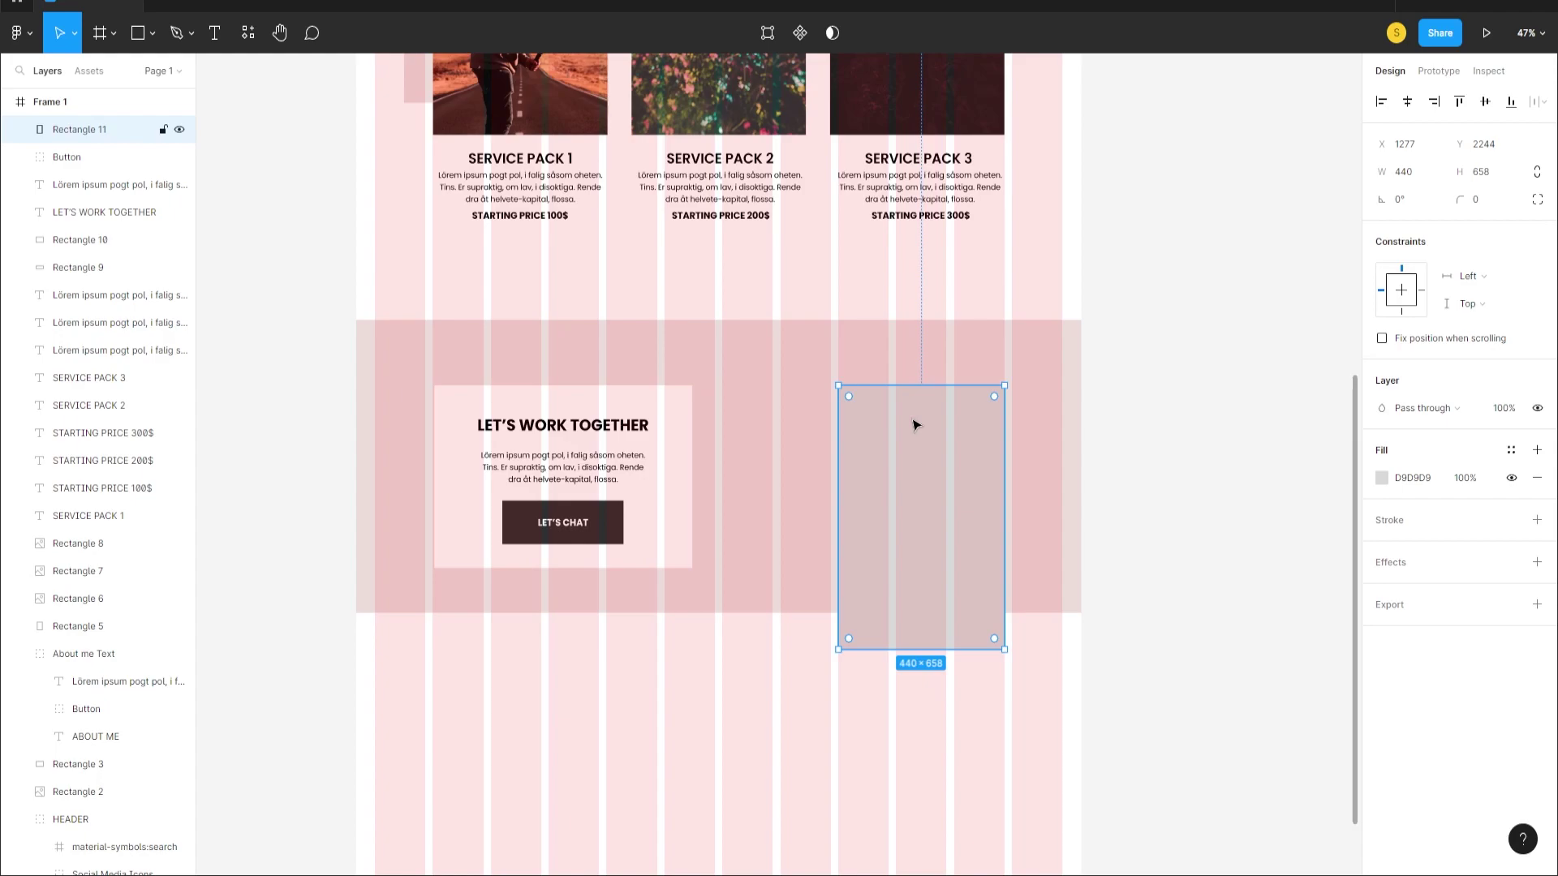
- Hide the 12-column layout grid of the page frame
{"action": "scroll", "coordinate": [908, 442], "scroll_direction": "down", "scroll_amount": 2}
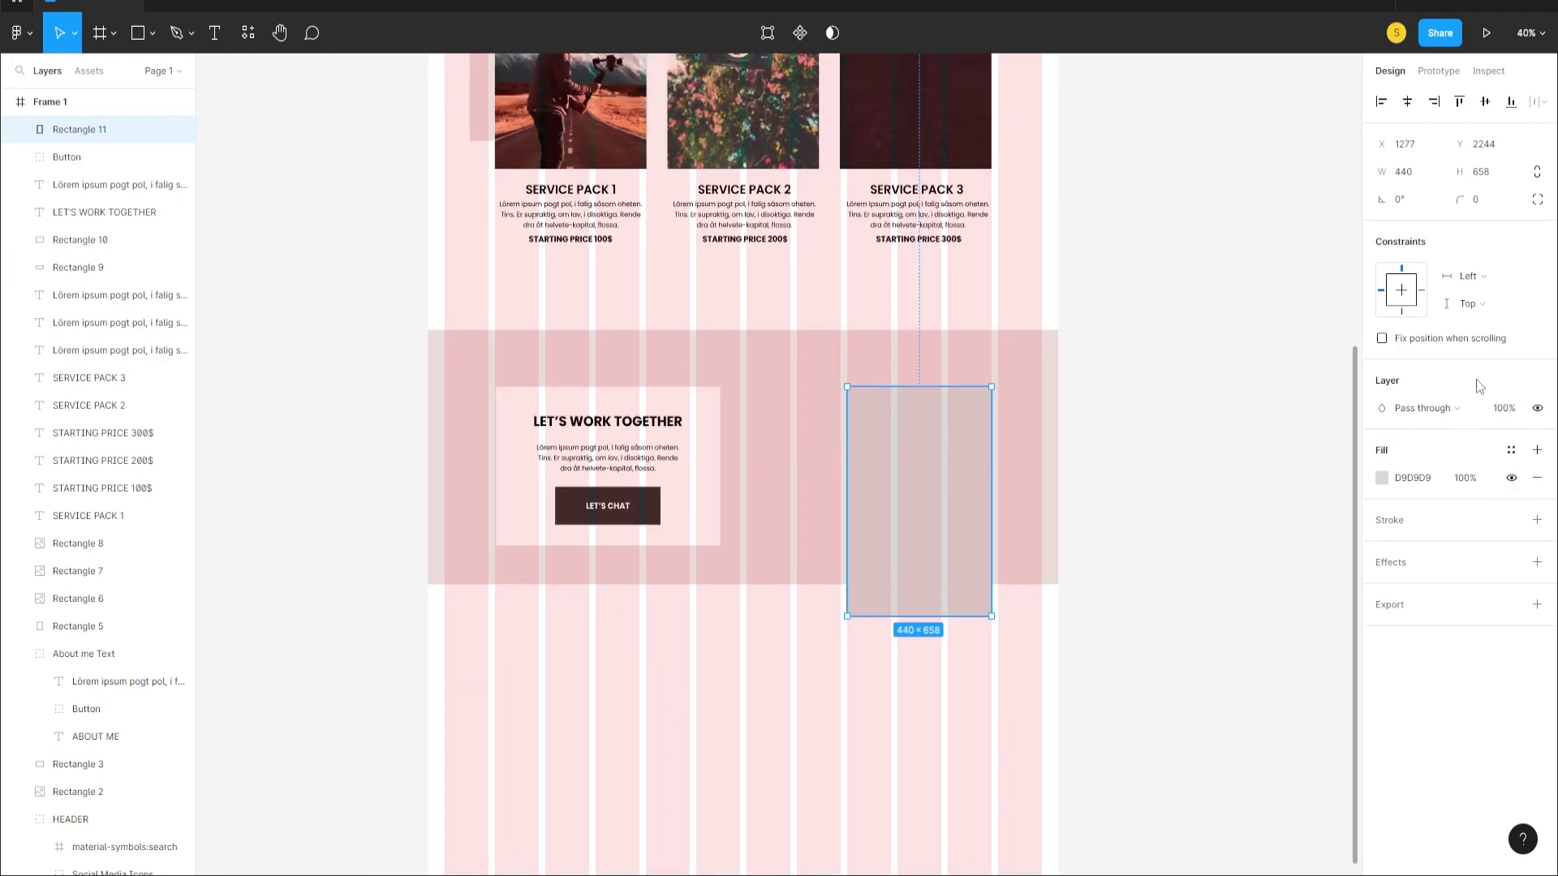
{"action": "key", "text": "Escape"}
{"action": "left_click", "coordinate": [1511, 367]}
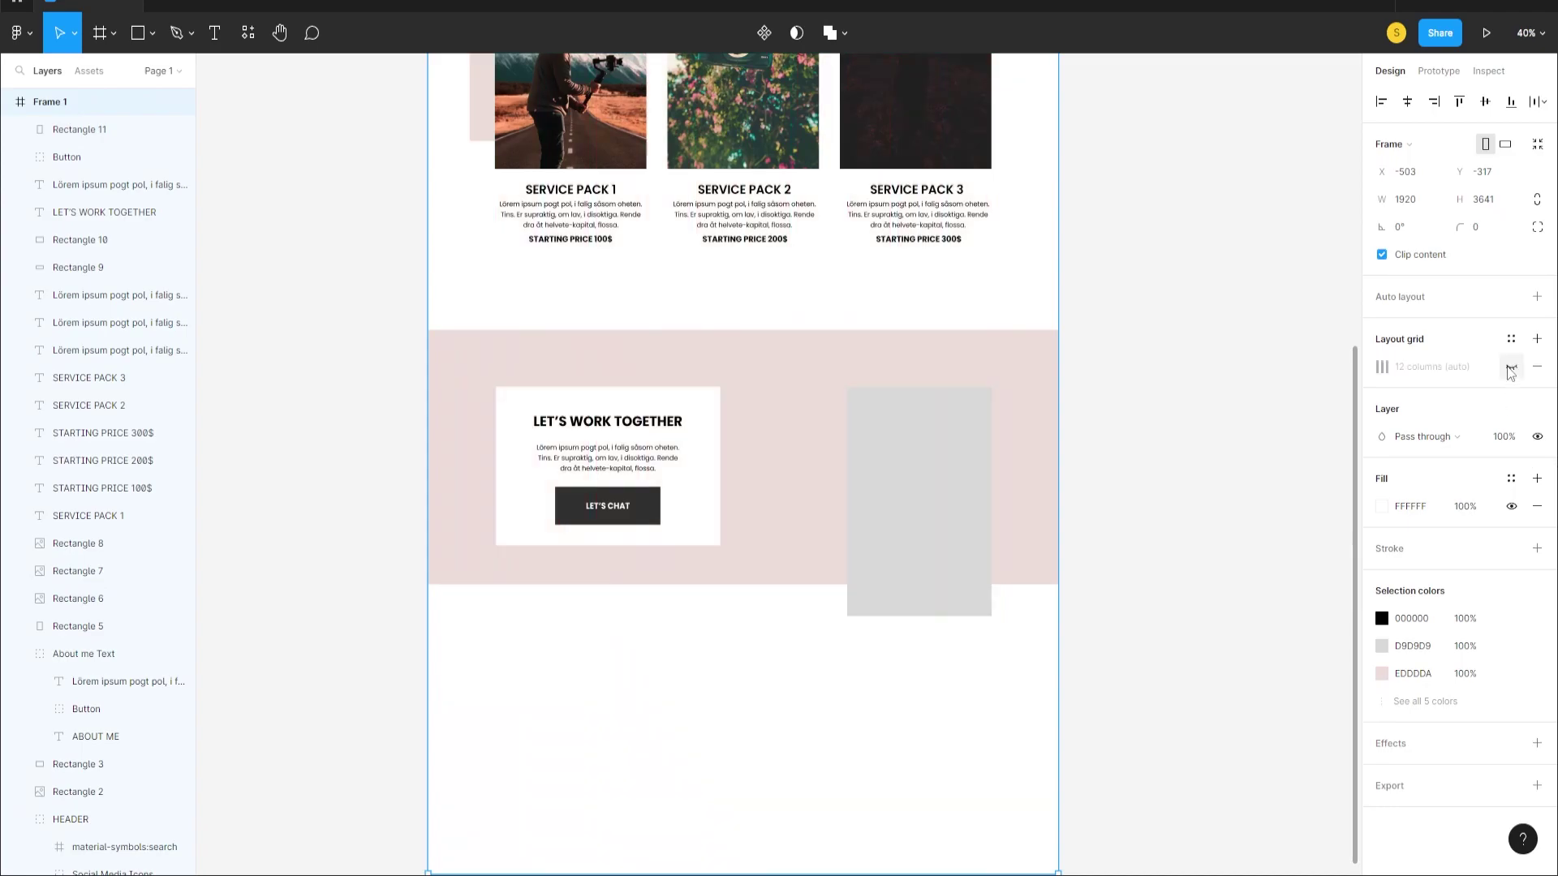
- Duplicate the tall rectangle beside the white card and scale the copy about its centre to about 348 × 520
{"action": "left_click", "coordinate": [898, 549]}
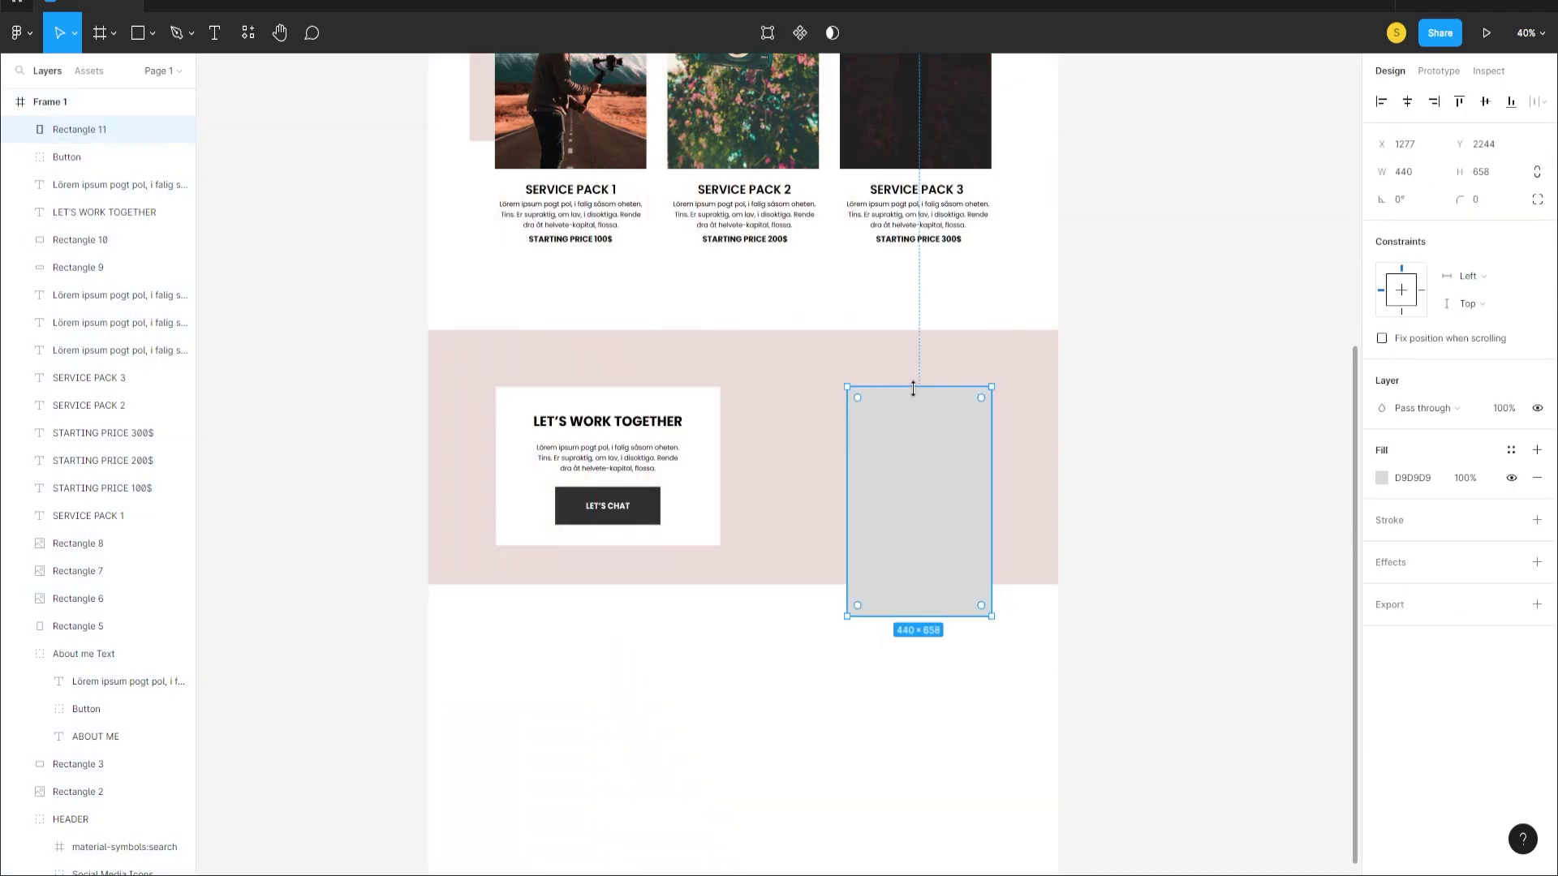
{"action": "key", "text": "ctrl+d"}
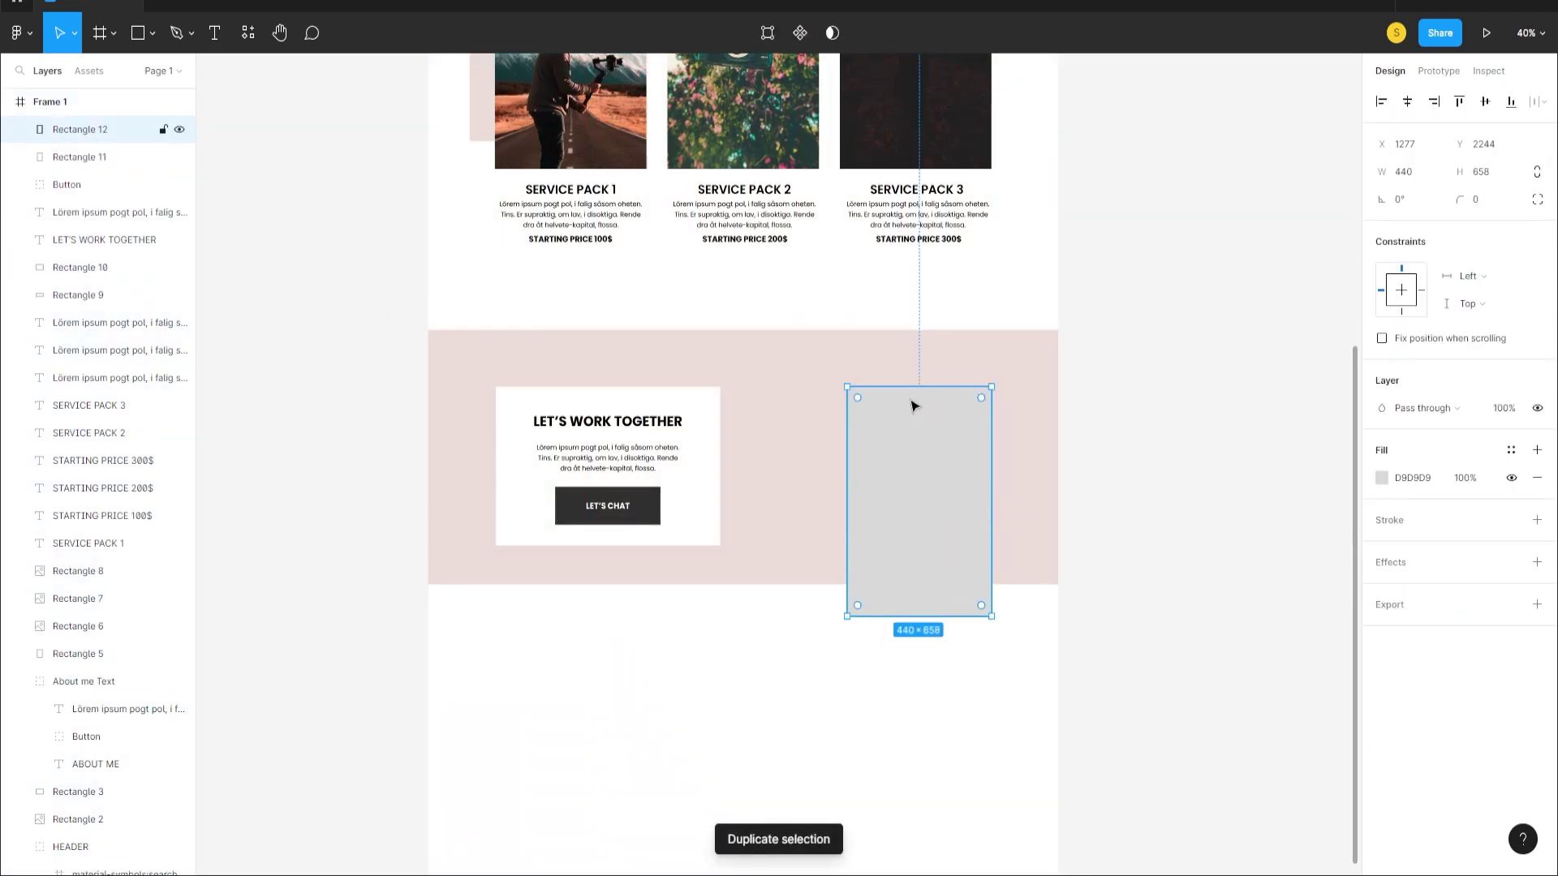
{"action": "left_click_drag", "start_coordinate": [912, 389], "coordinate": [912, 408]}
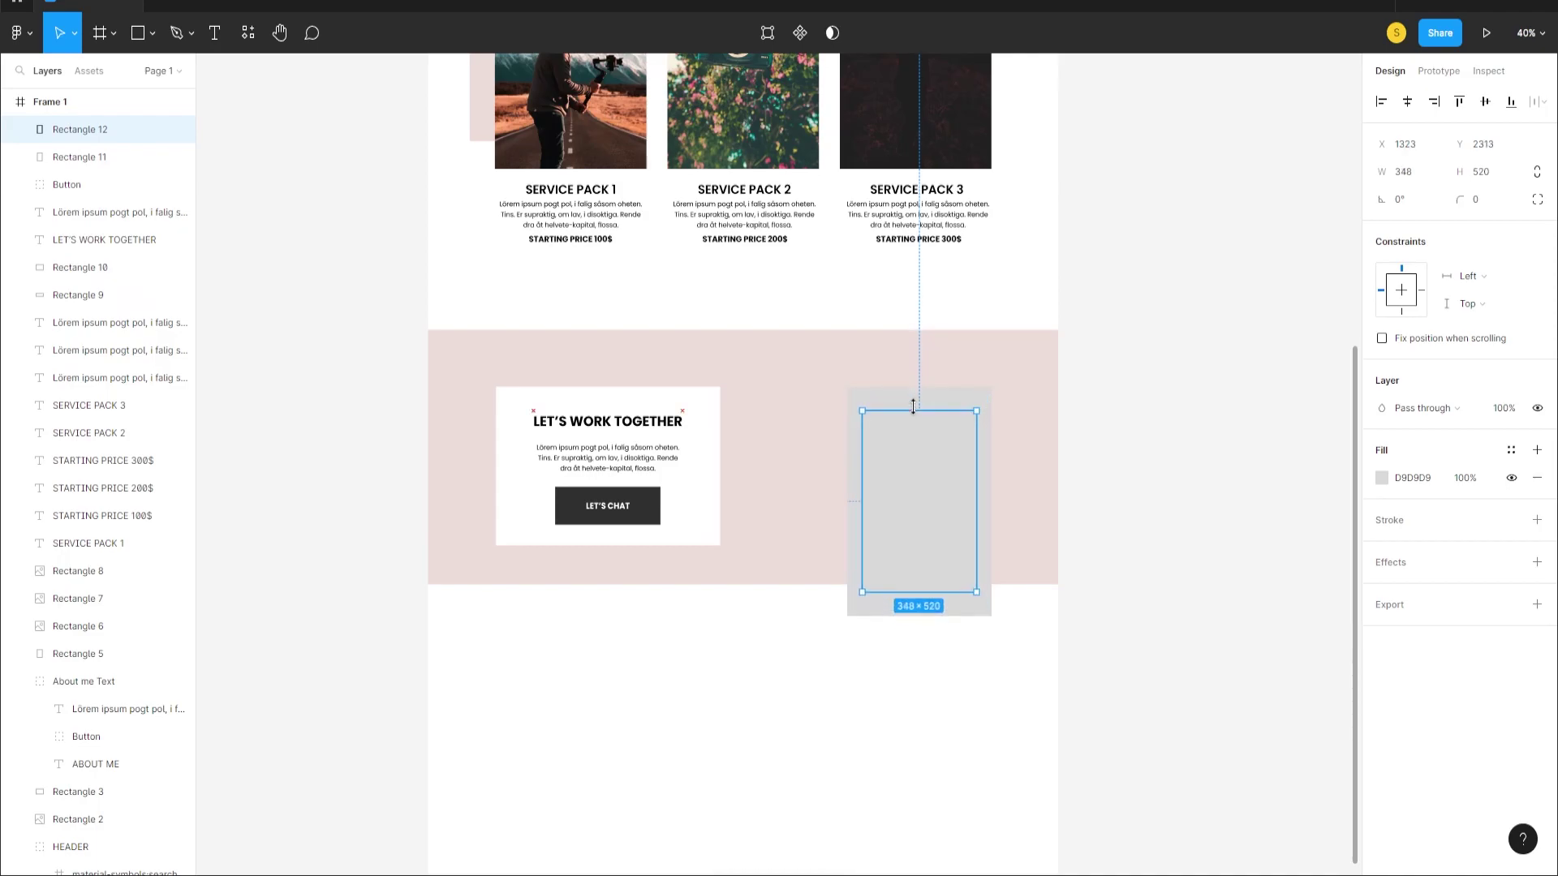
- Set the outer tall rectangle's fill to FFFFFF, sampled from the white text card
{"action": "left_click", "coordinate": [856, 454]}
{"action": "left_click", "coordinate": [1382, 477]}
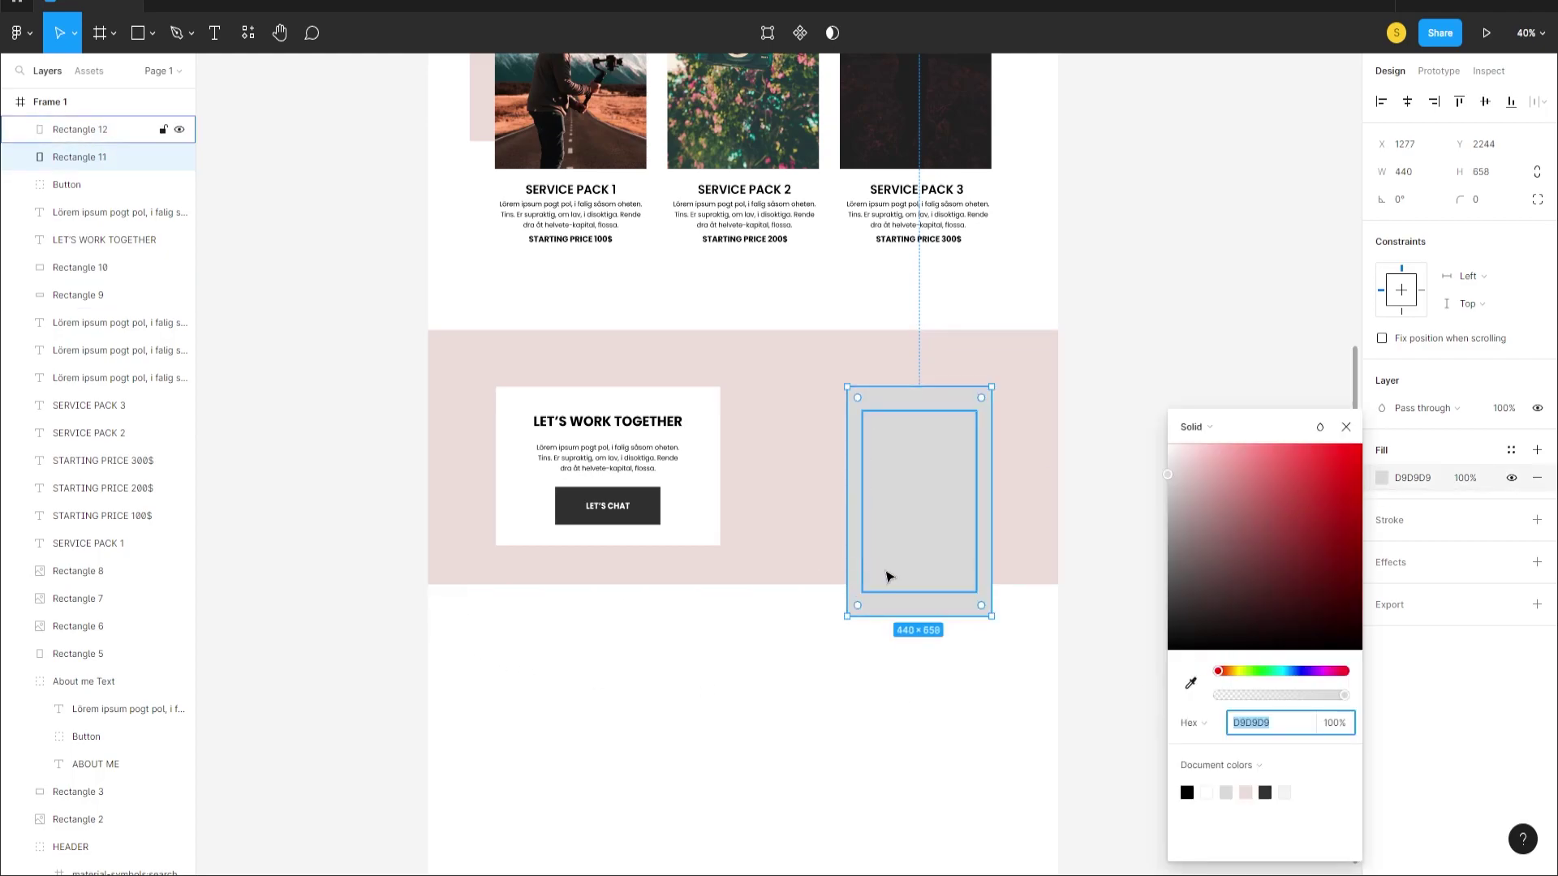
{"action": "left_click", "coordinate": [1190, 683]}
{"action": "left_click", "coordinate": [528, 487]}
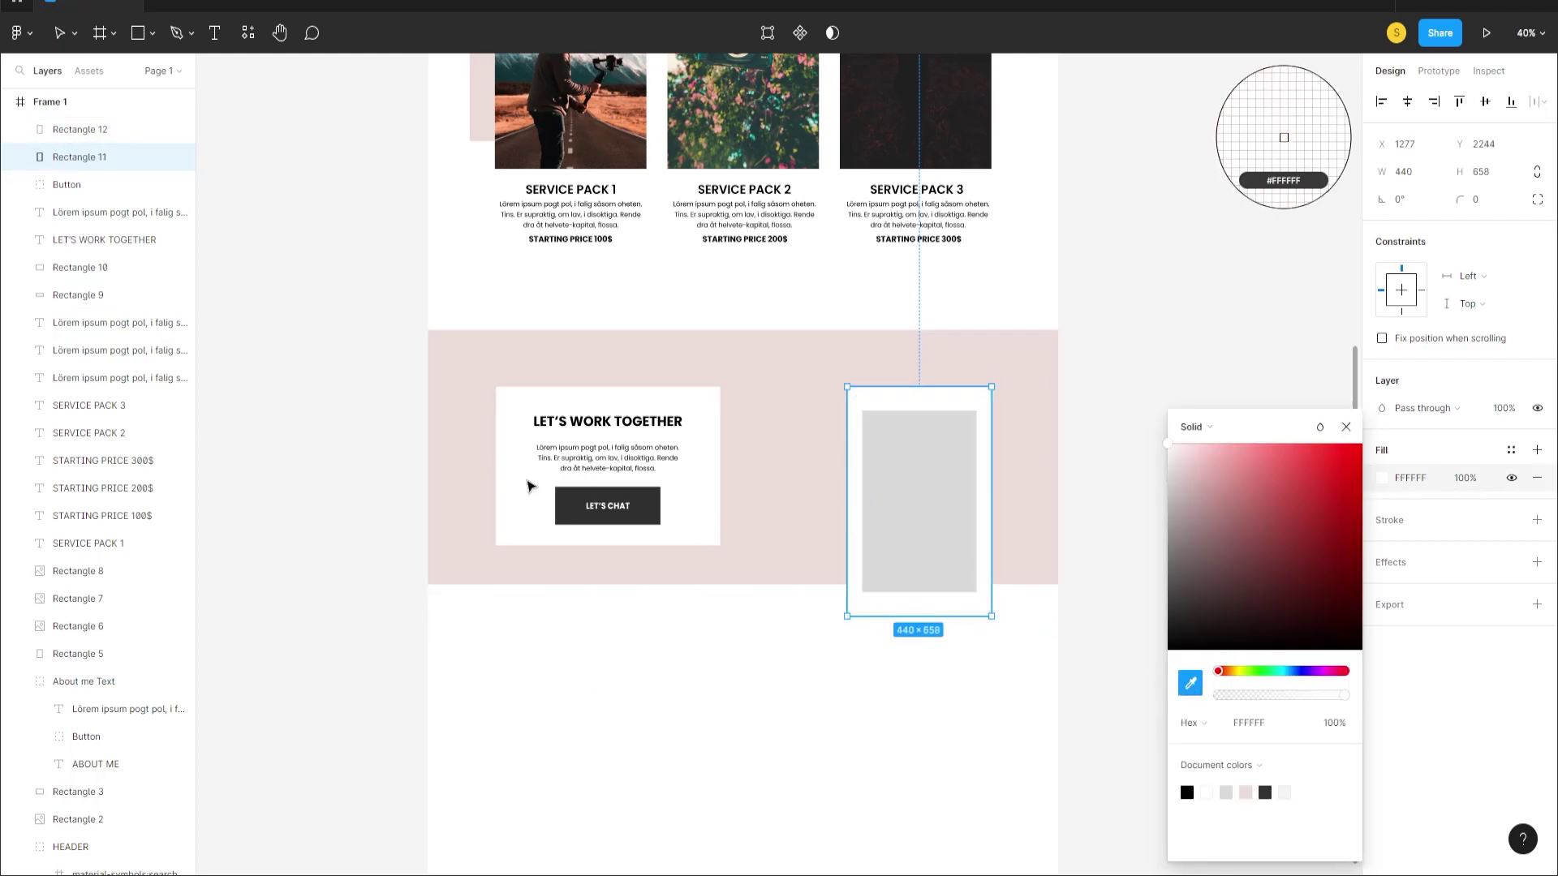
{"action": "left_click", "coordinate": [709, 720]}
- Fill the inner rectangle with the Unsplash "photography" photo of a man holding a camera in front of his face
{"action": "left_click", "coordinate": [926, 520]}
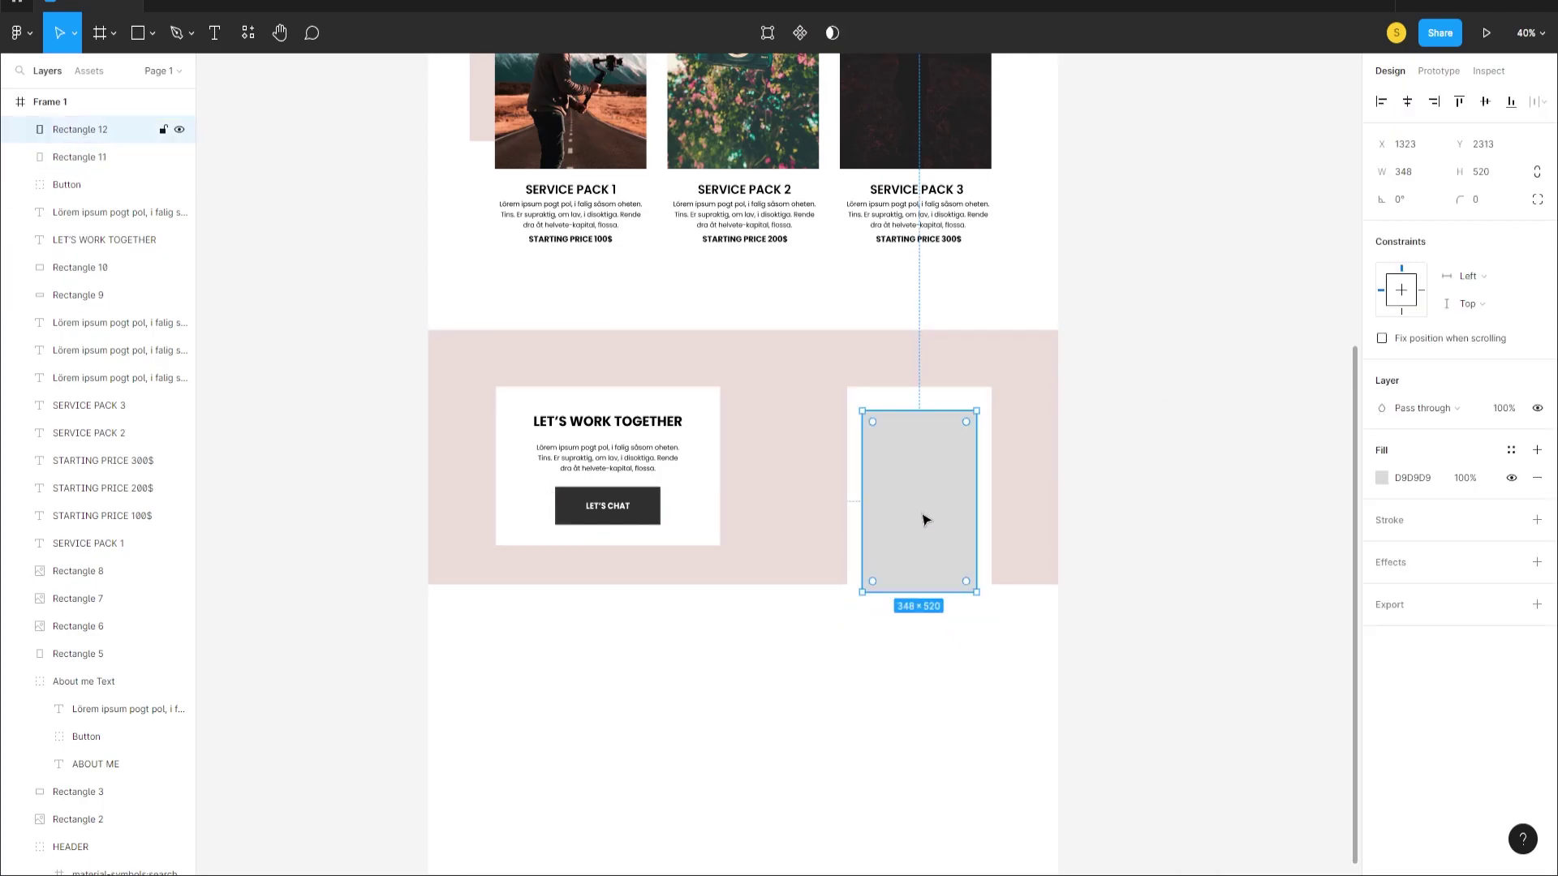
{"action": "right_click", "coordinate": [919, 537]}
{"action": "mouse_move", "coordinate": [986, 713]}
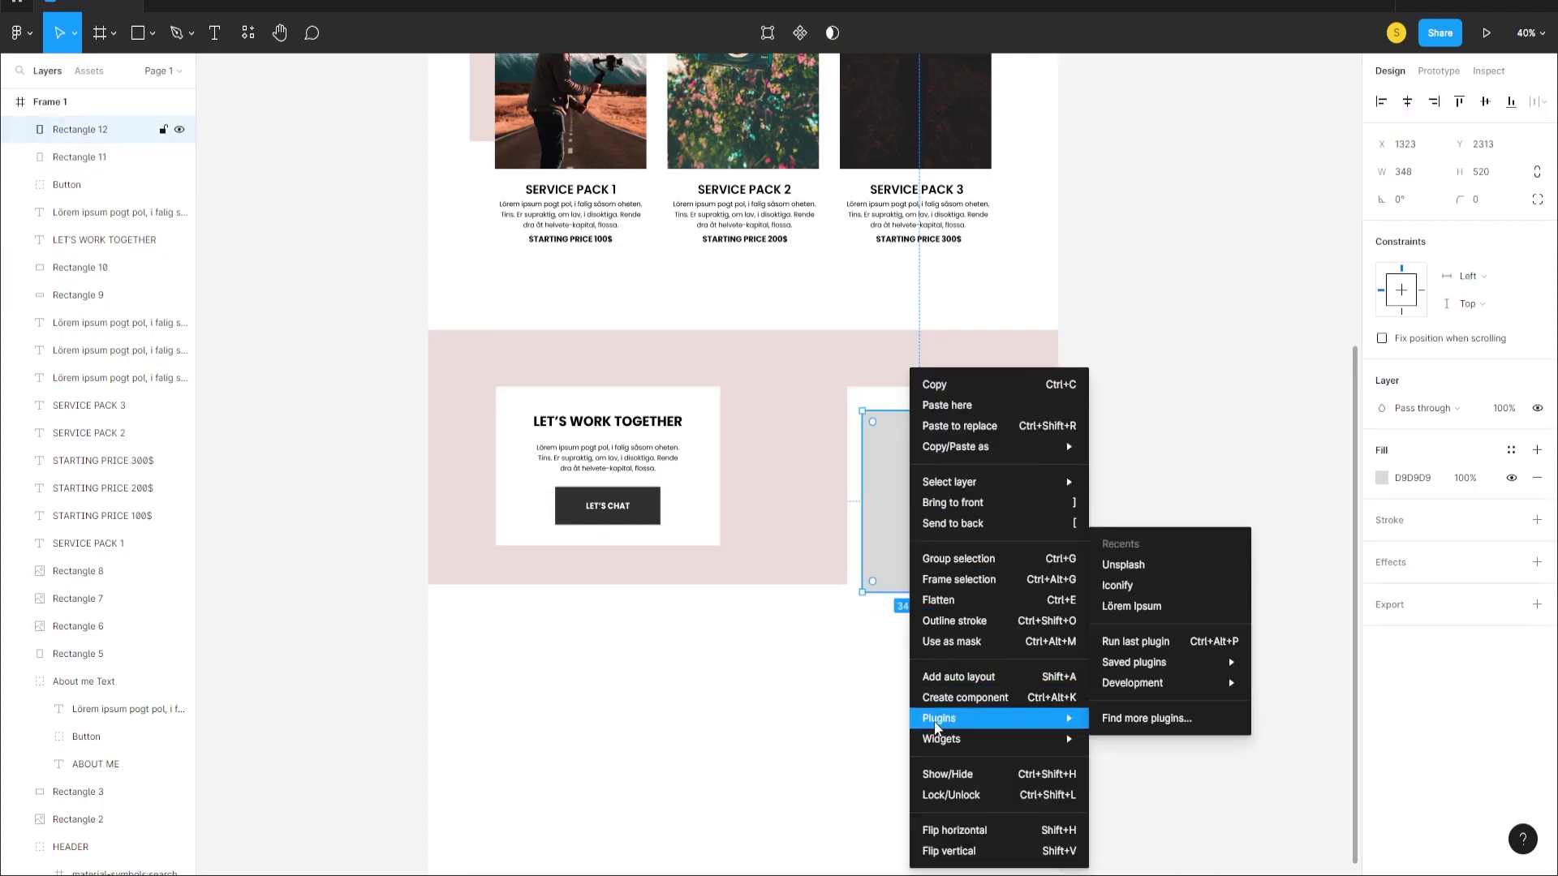
{"action": "left_click", "coordinate": [1123, 571]}
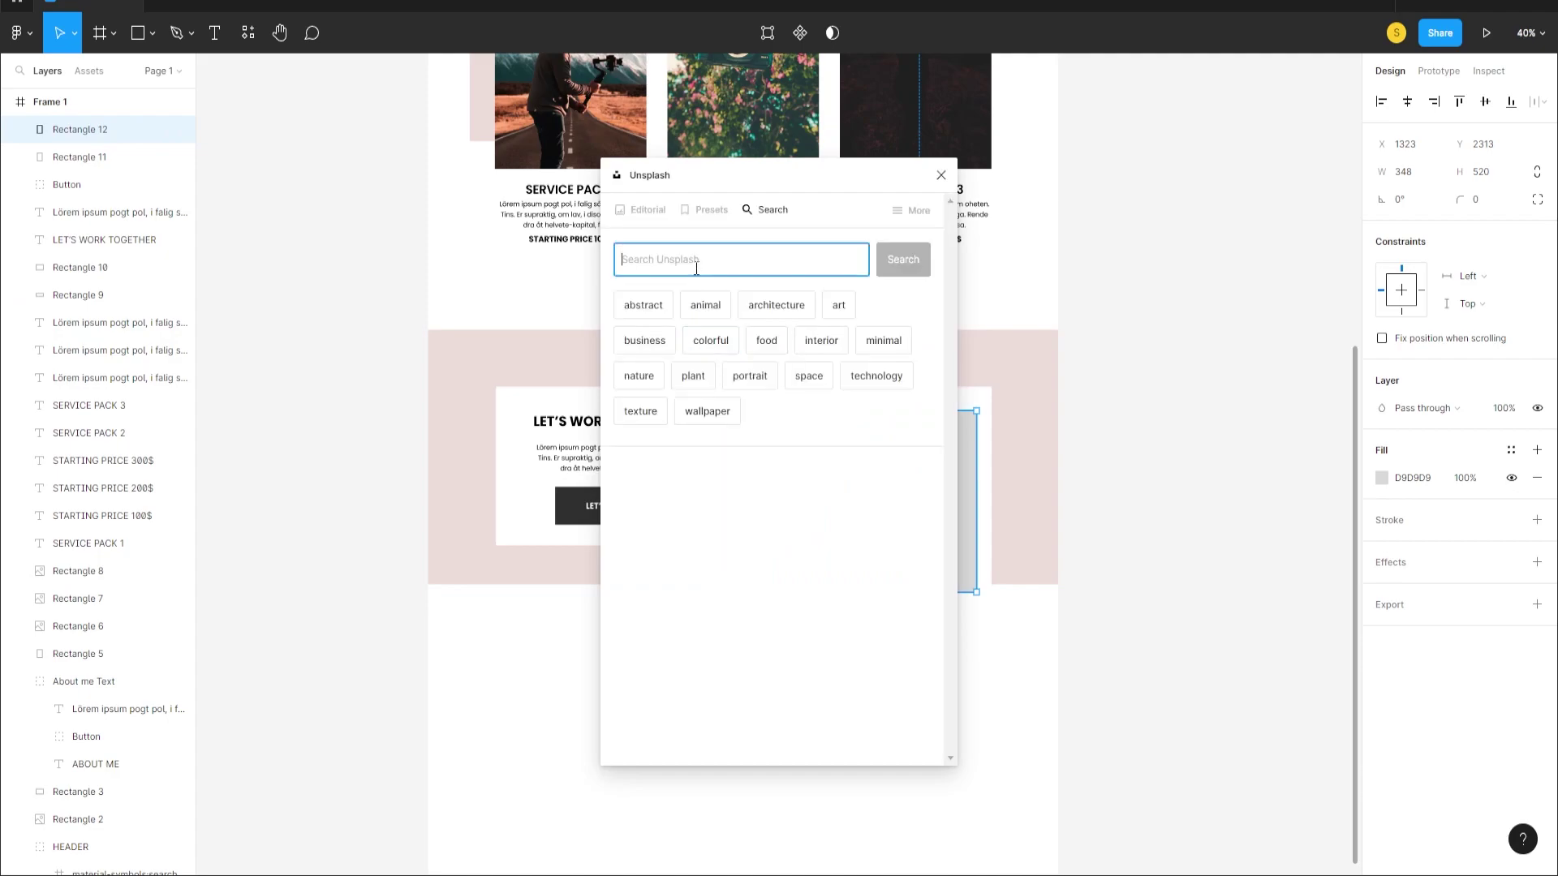
{"action": "type", "text": "photography"}
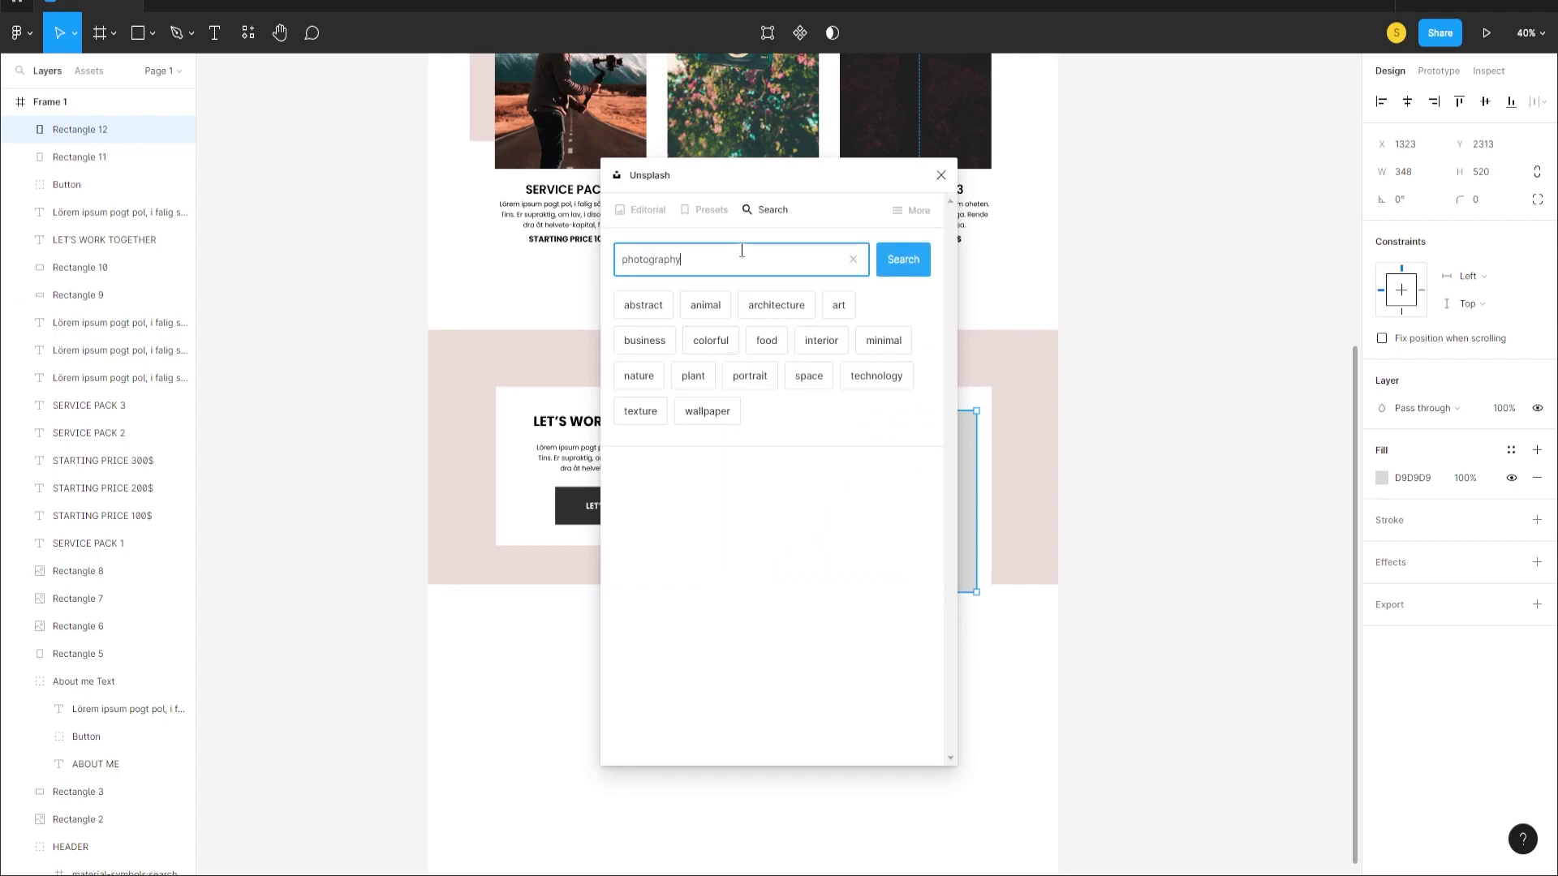
{"action": "key", "text": "Return"}
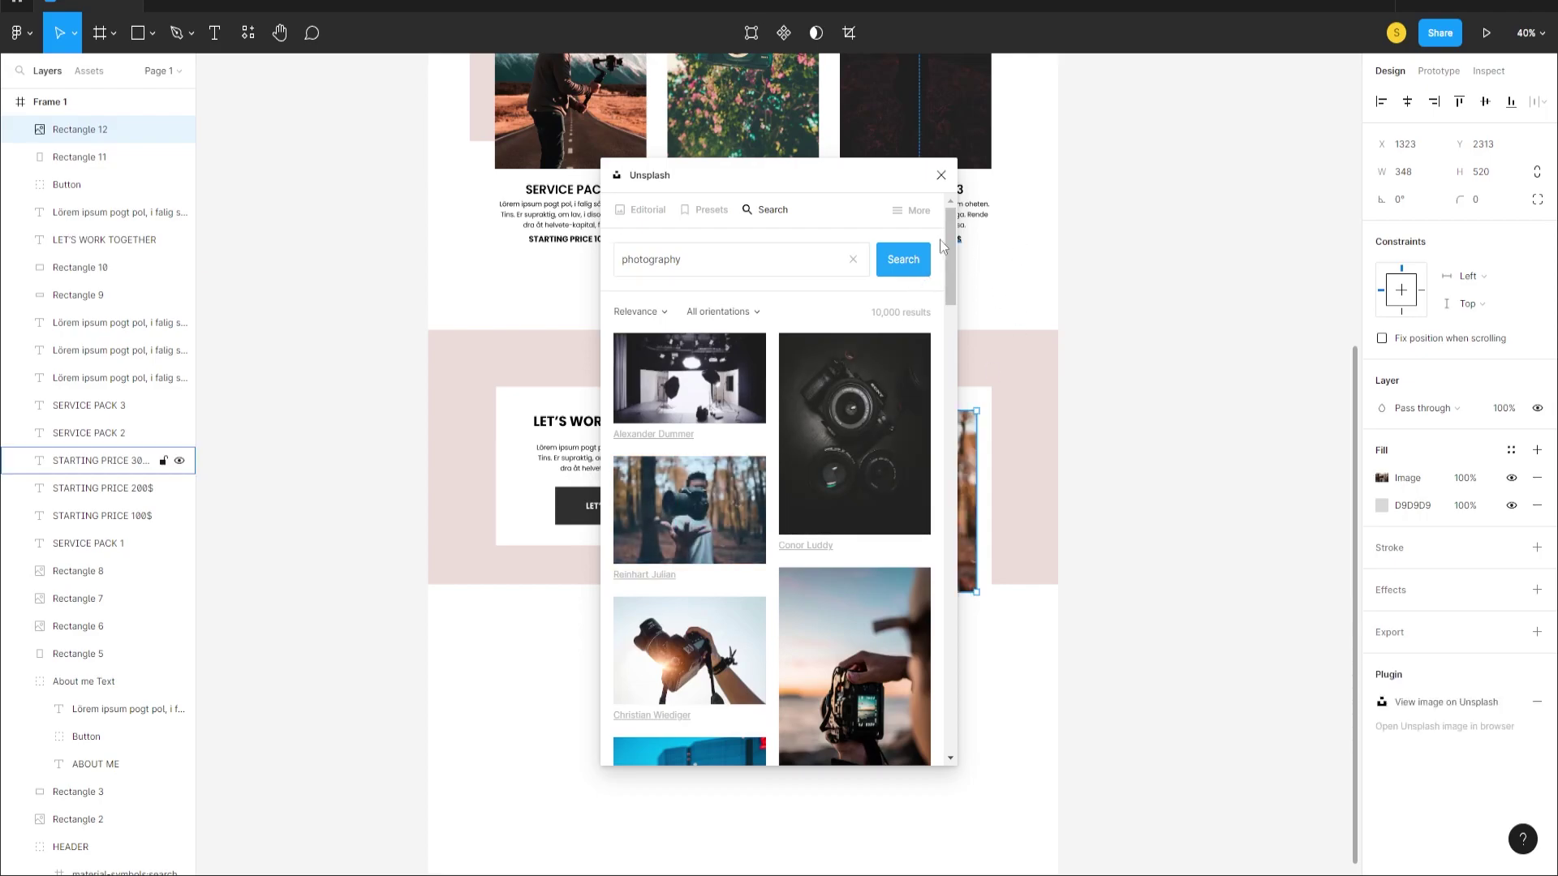
{"action": "left_click", "coordinate": [941, 176]}
{"action": "left_click", "coordinate": [882, 723]}
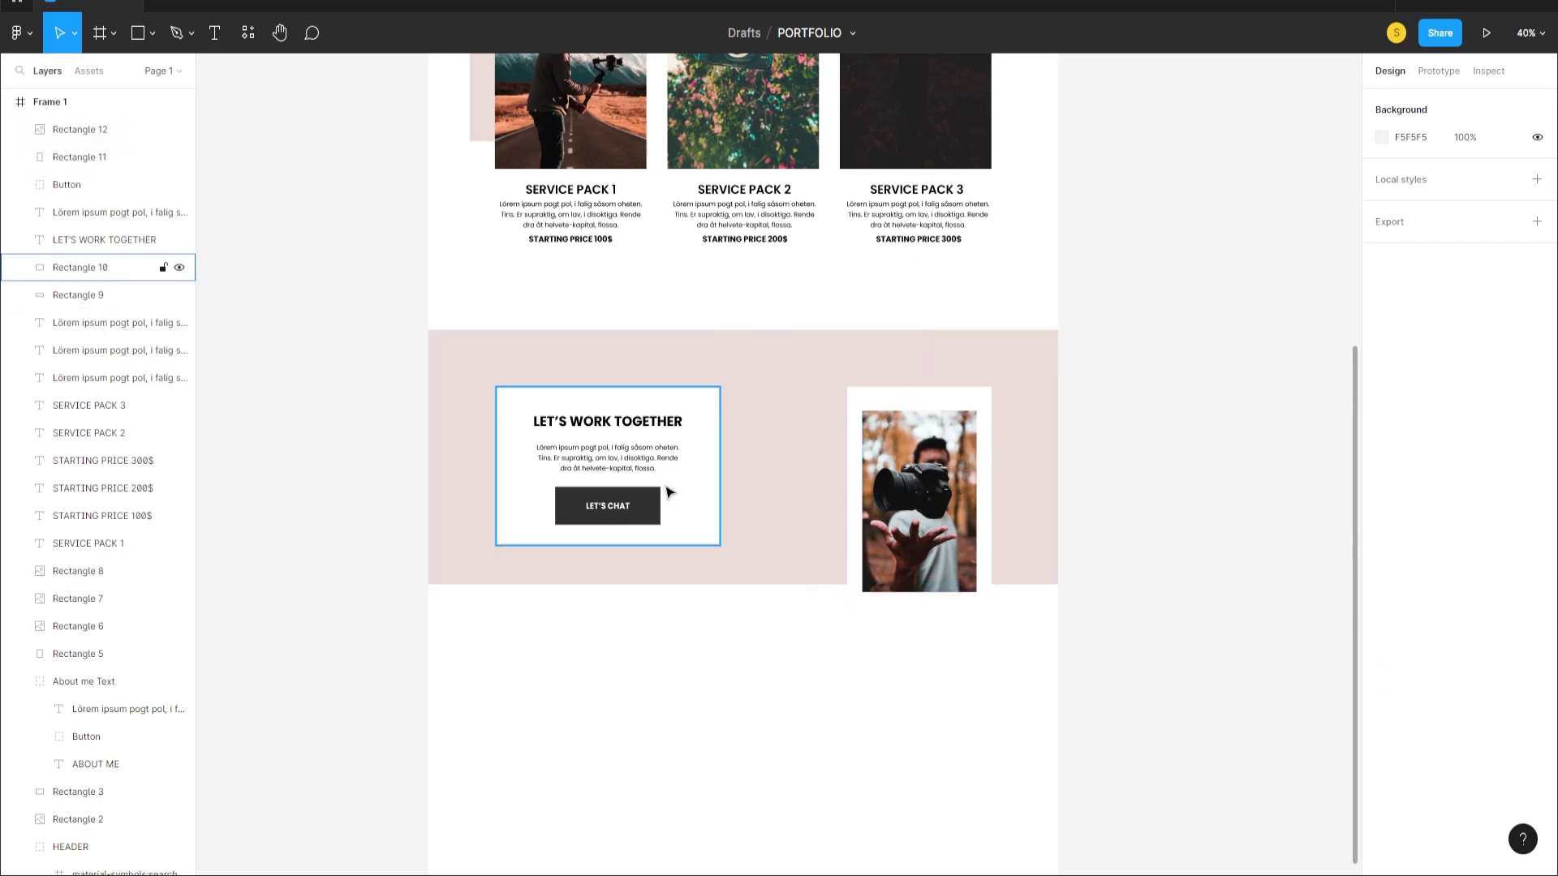
- Show the layout grid and nudge the white card with its heading, paragraph and button left onto the second column's left edge
{"action": "left_click", "coordinate": [67, 98]}
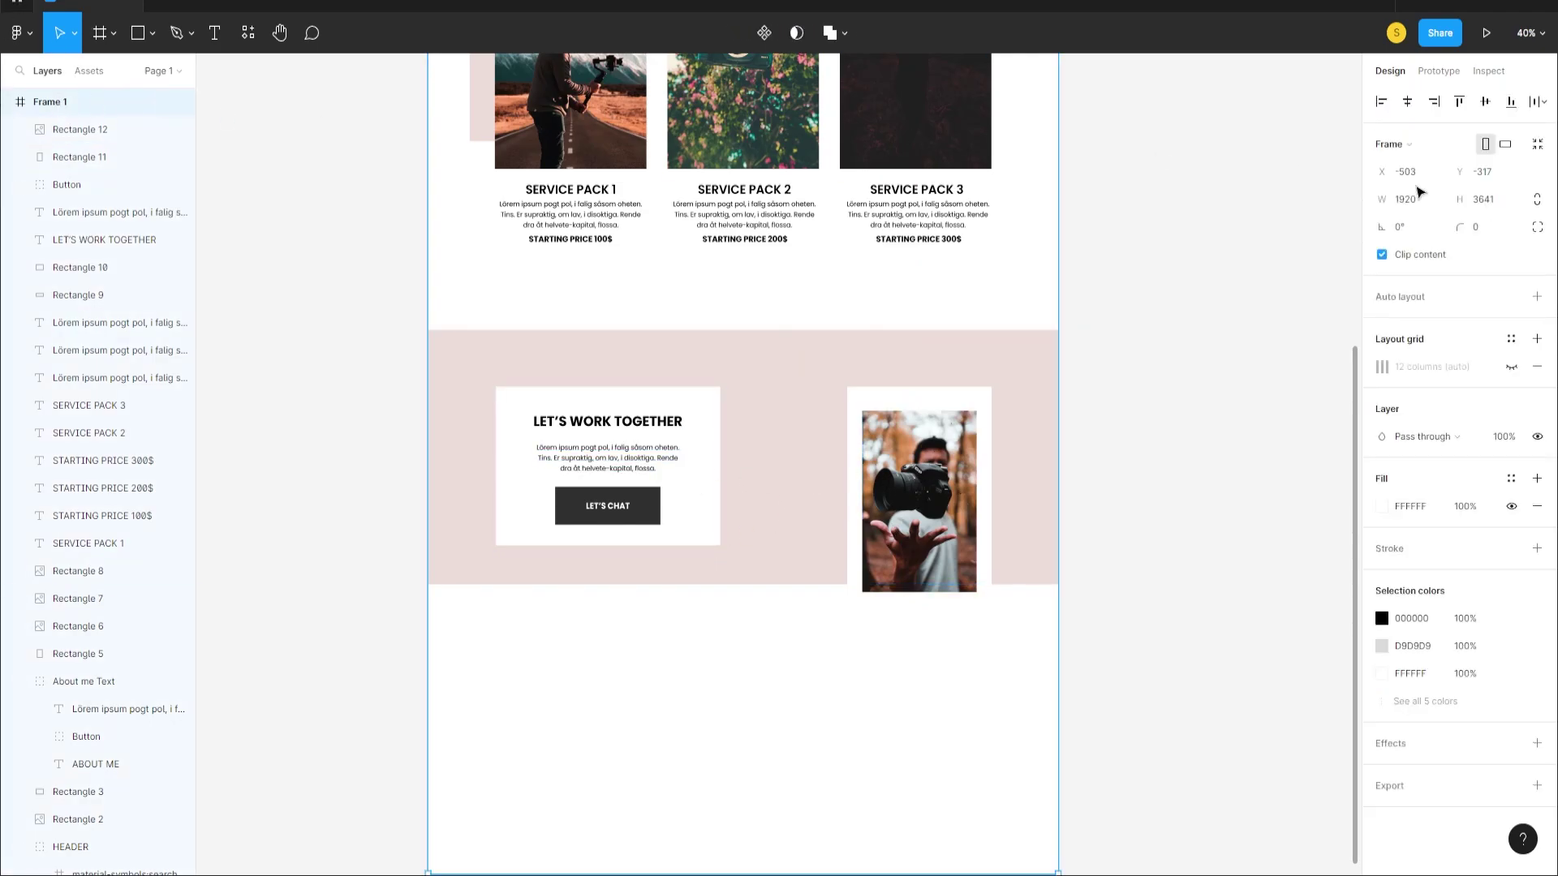
{"action": "left_click", "coordinate": [1511, 367]}
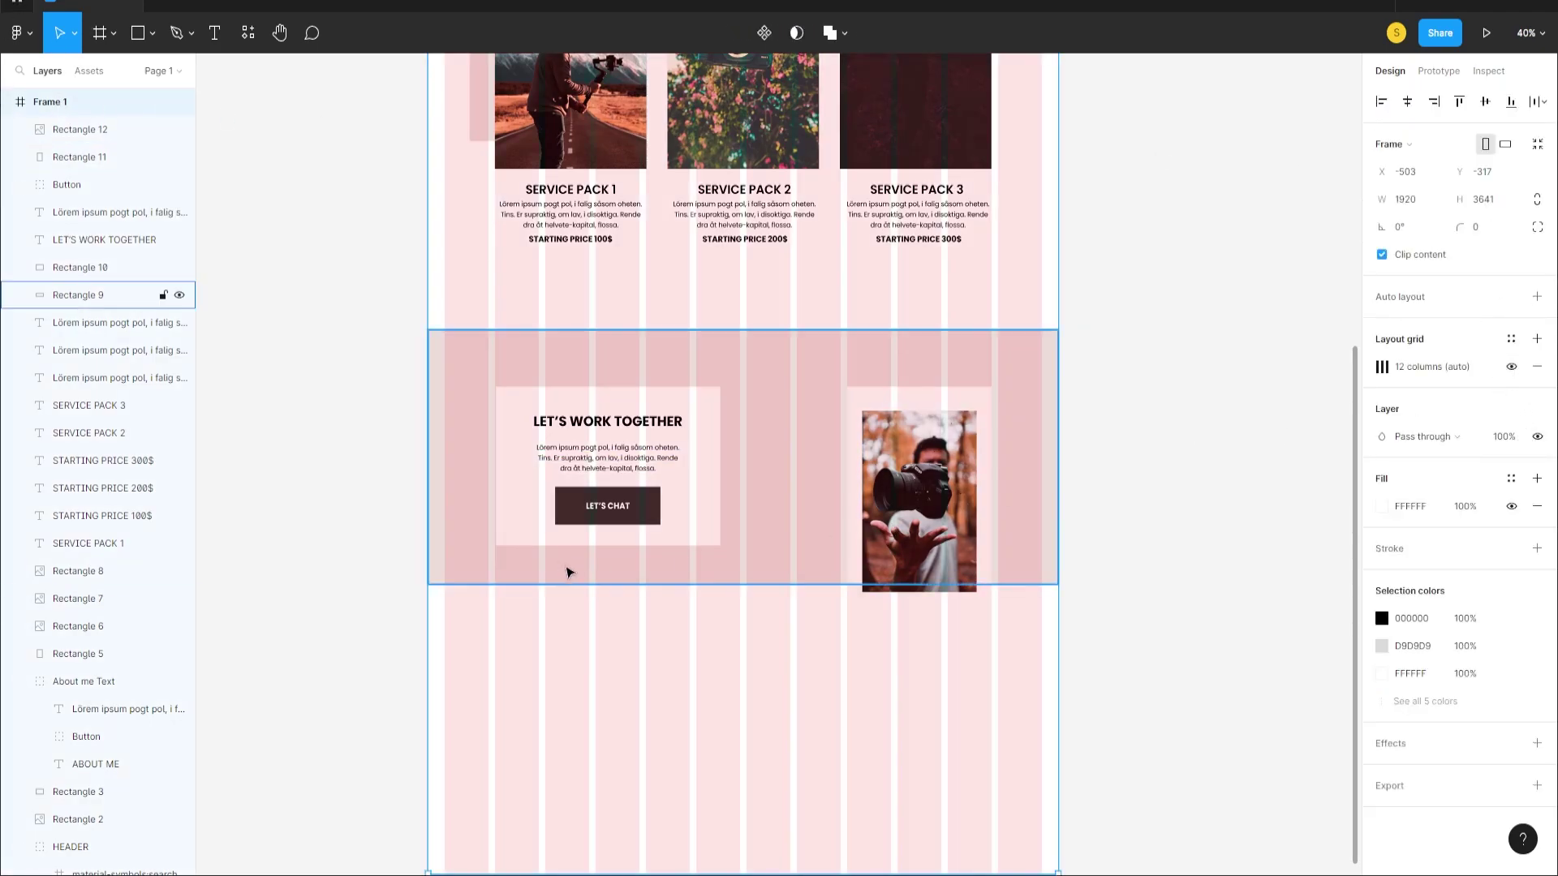
{"action": "left_click", "coordinate": [639, 432]}
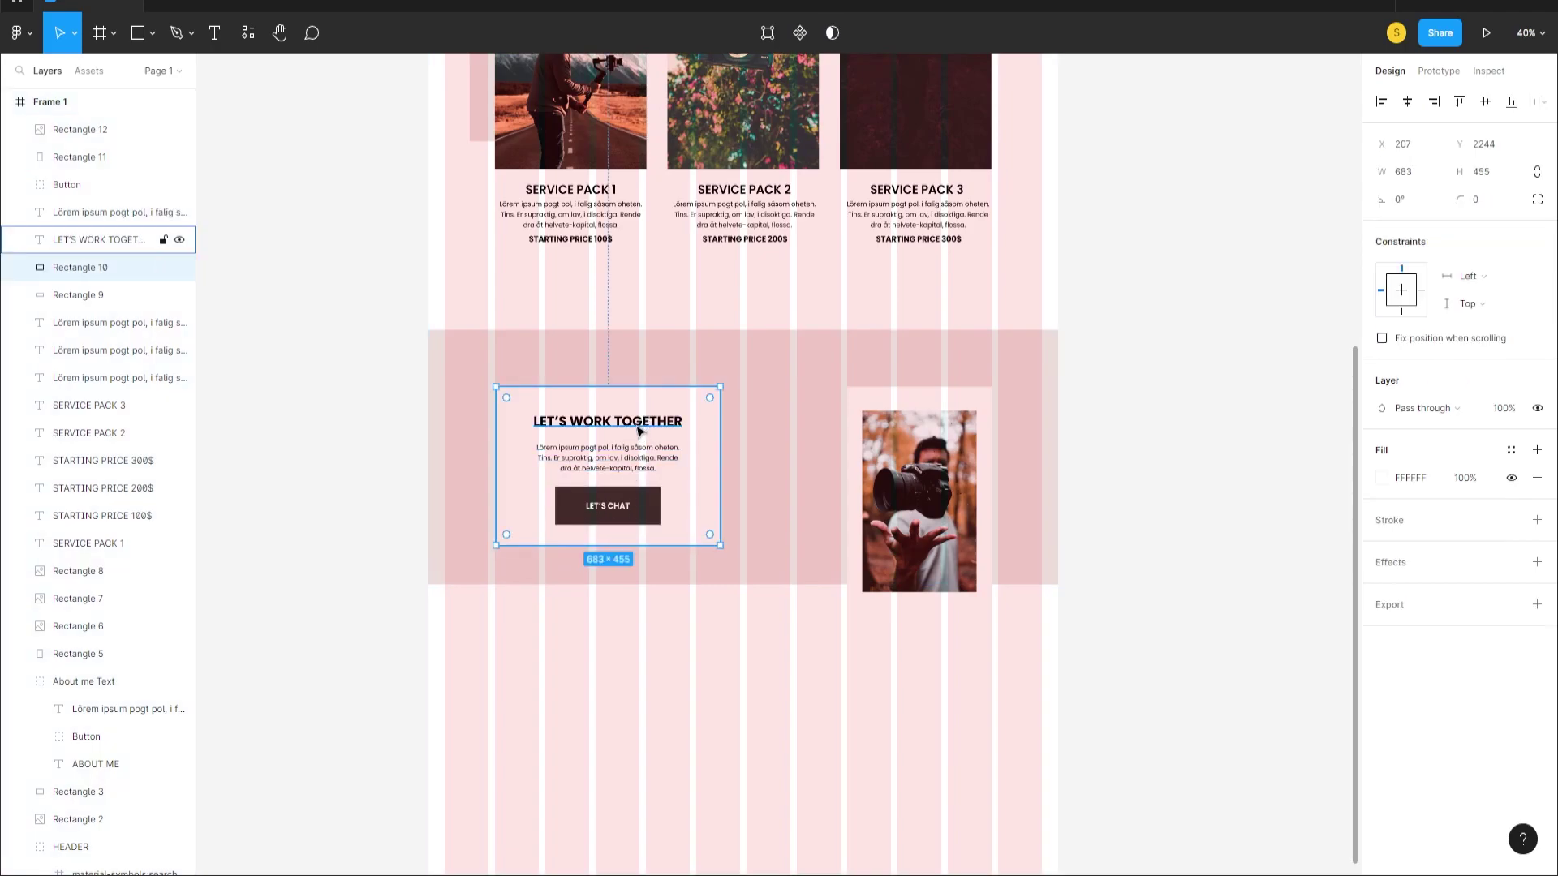
{"action": "left_click", "coordinate": [639, 433], "text": "shift"}
{"action": "left_click", "coordinate": [624, 454], "text": "shift"}
{"action": "left_click", "coordinate": [633, 510], "text": "shift"}
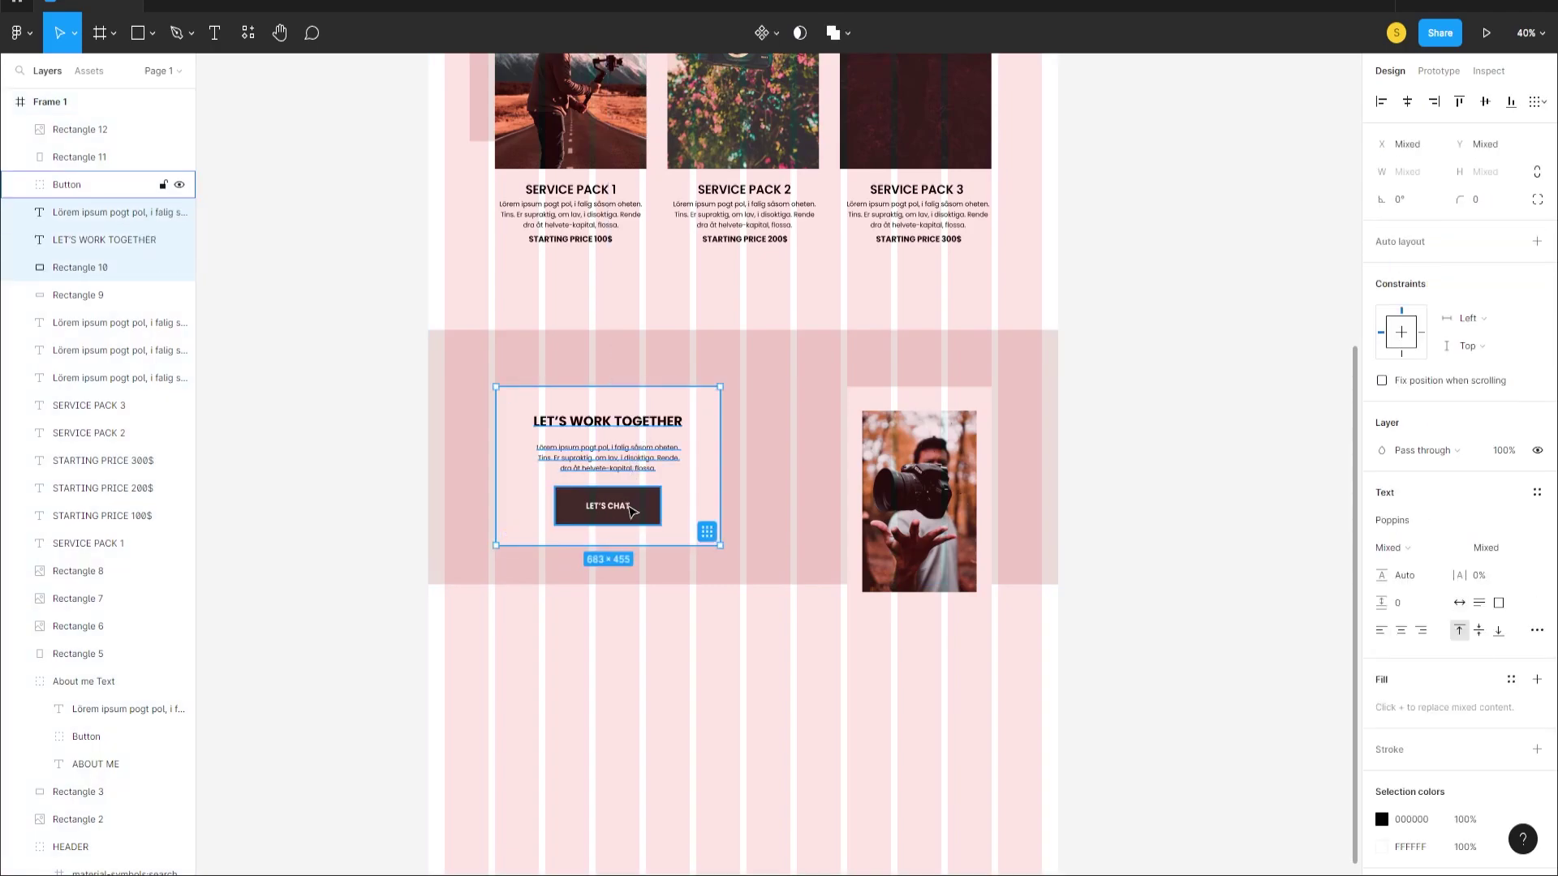
{"action": "left_click_drag", "start_coordinate": [684, 492], "coordinate": [683, 490]}
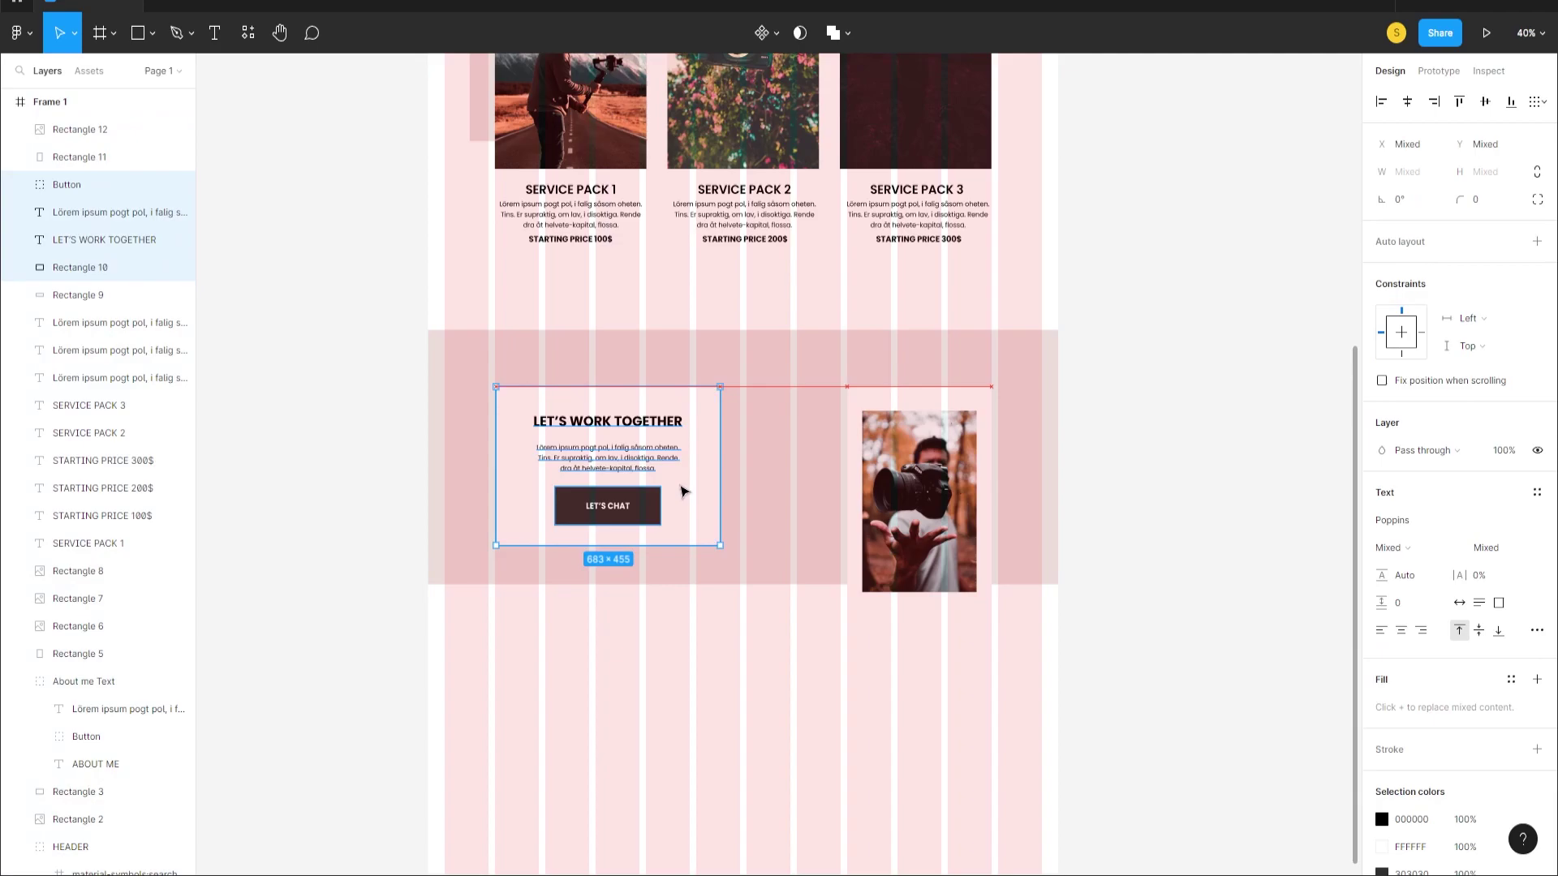
{"action": "scroll", "coordinate": [503, 438], "scroll_direction": "up", "scroll_amount": 10}
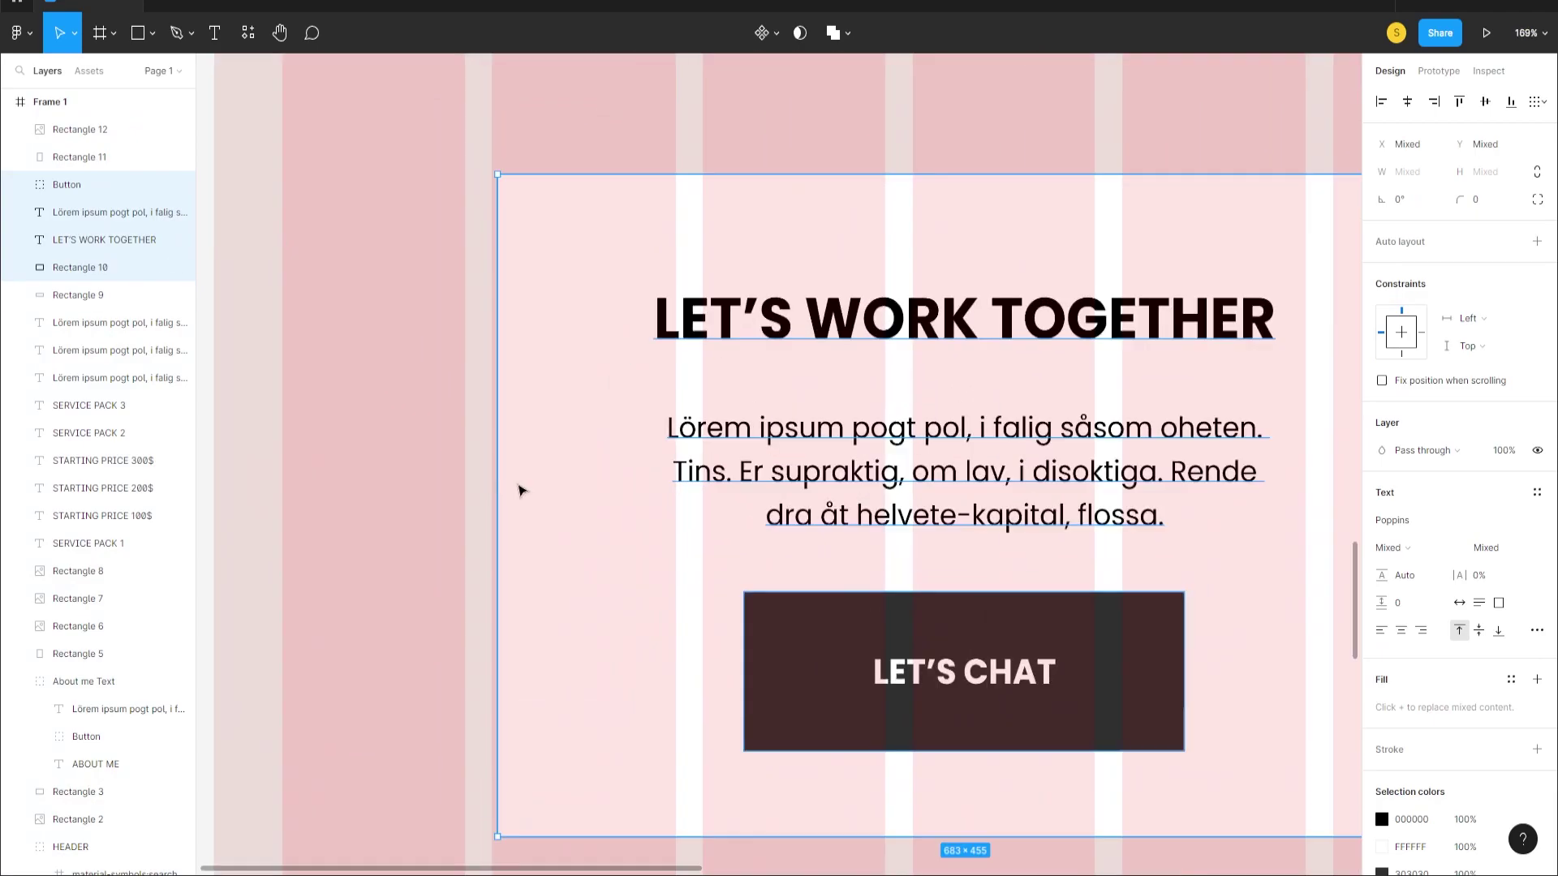
{"action": "key", "text": "Left"}
{"action": "key", "text": "Left"}
{"action": "key", "text": "Left"}
{"action": "key", "text": "Left"}
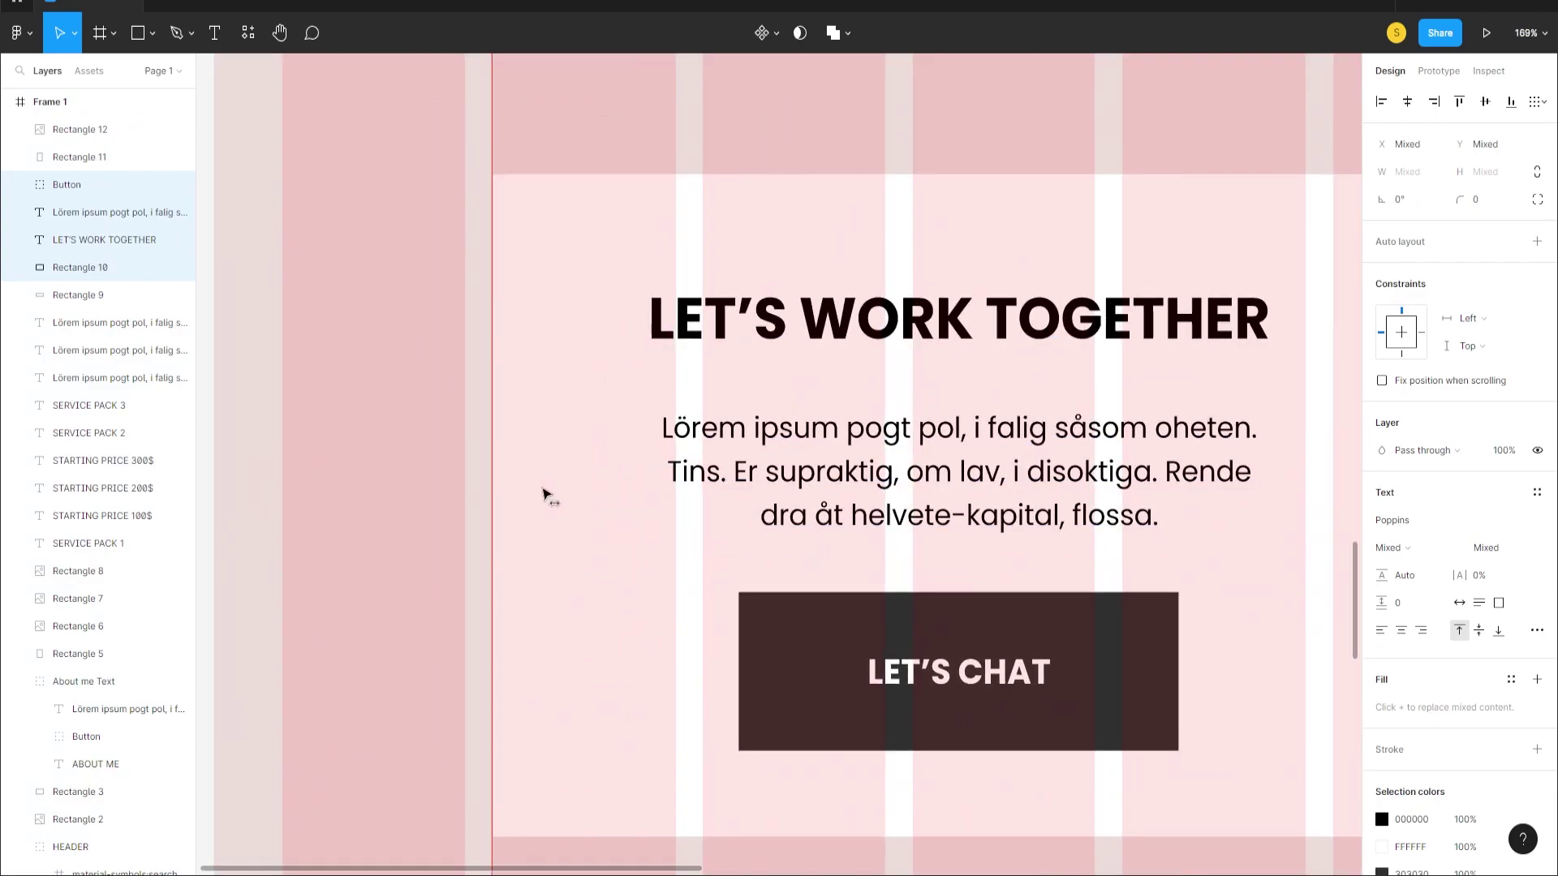
- Check the photo card's alignment to the columns and hide the page frame's layout grid again
{"action": "scroll", "coordinate": [556, 485], "scroll_direction": "down", "scroll_amount": 12}
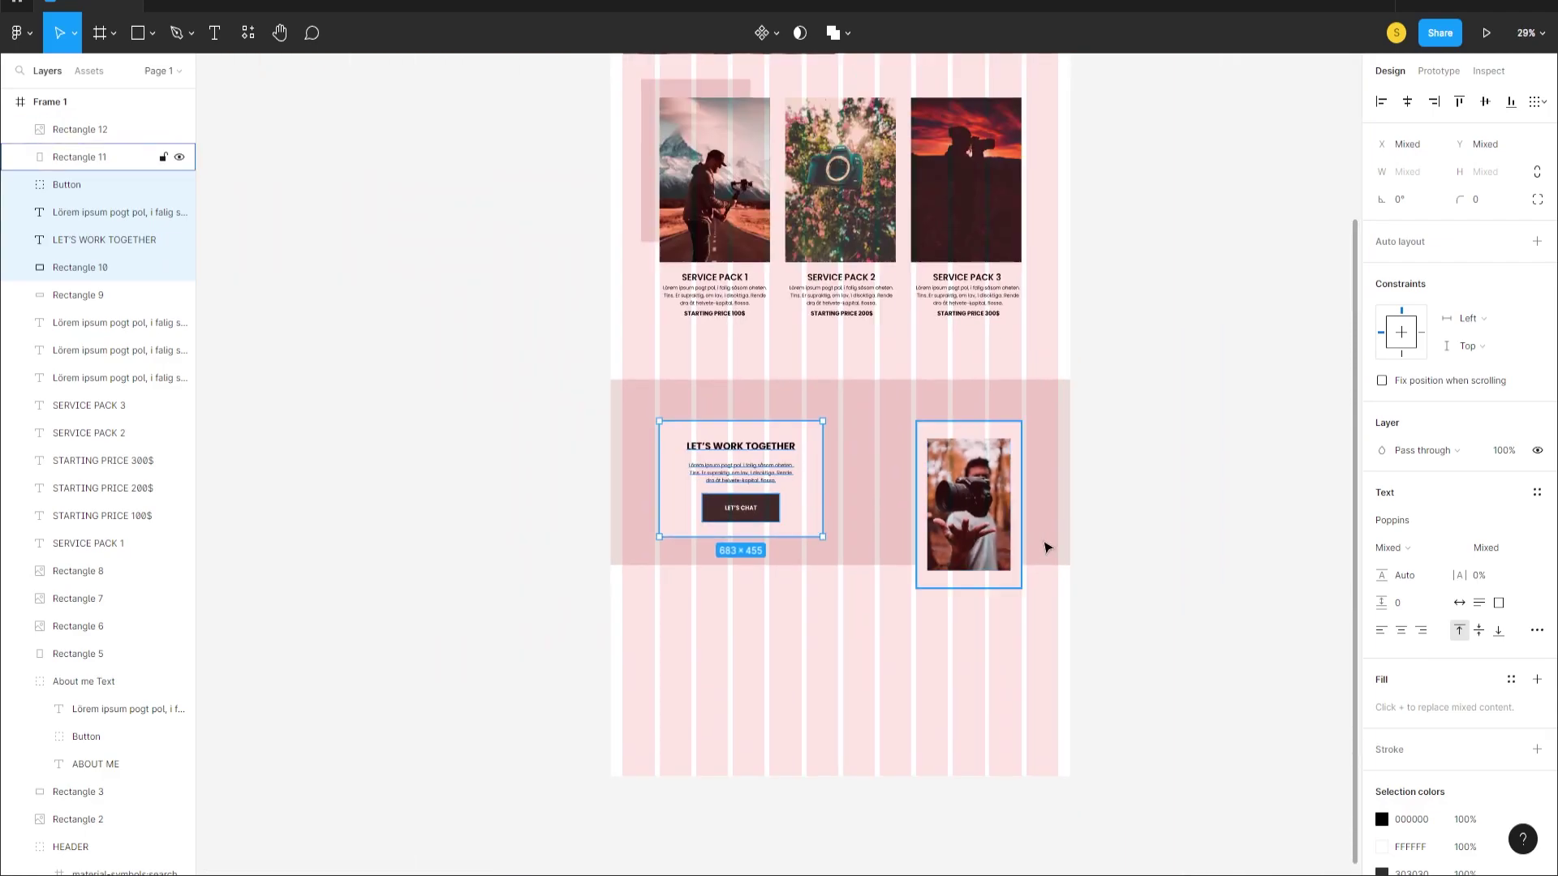
{"action": "scroll", "coordinate": [1069, 504], "scroll_direction": "up", "scroll_amount": 6}
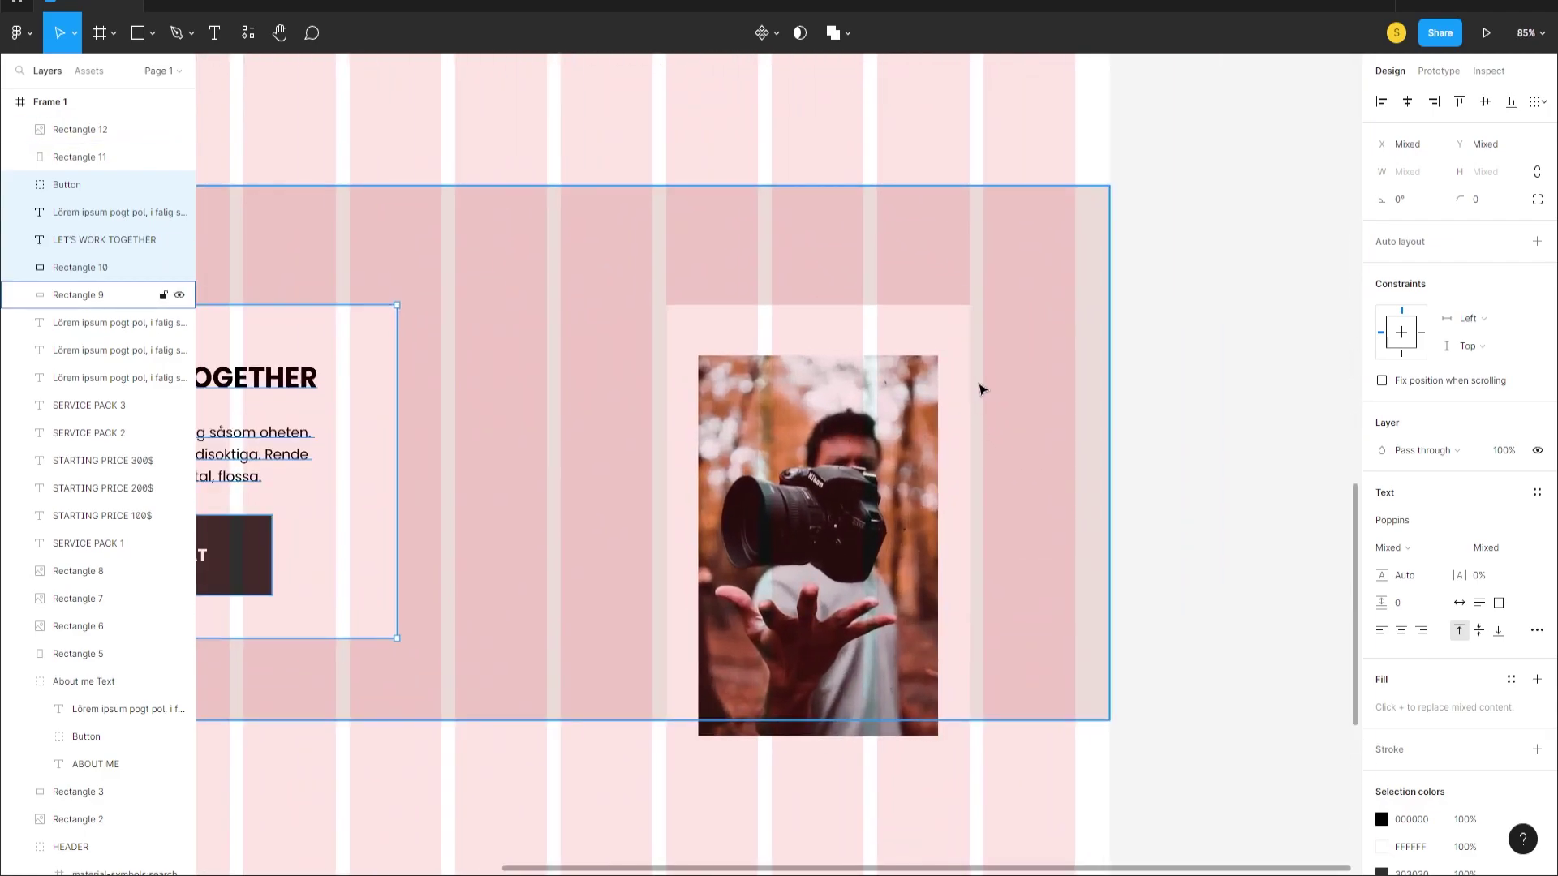
{"action": "scroll", "coordinate": [966, 414], "scroll_direction": "down", "scroll_amount": 4}
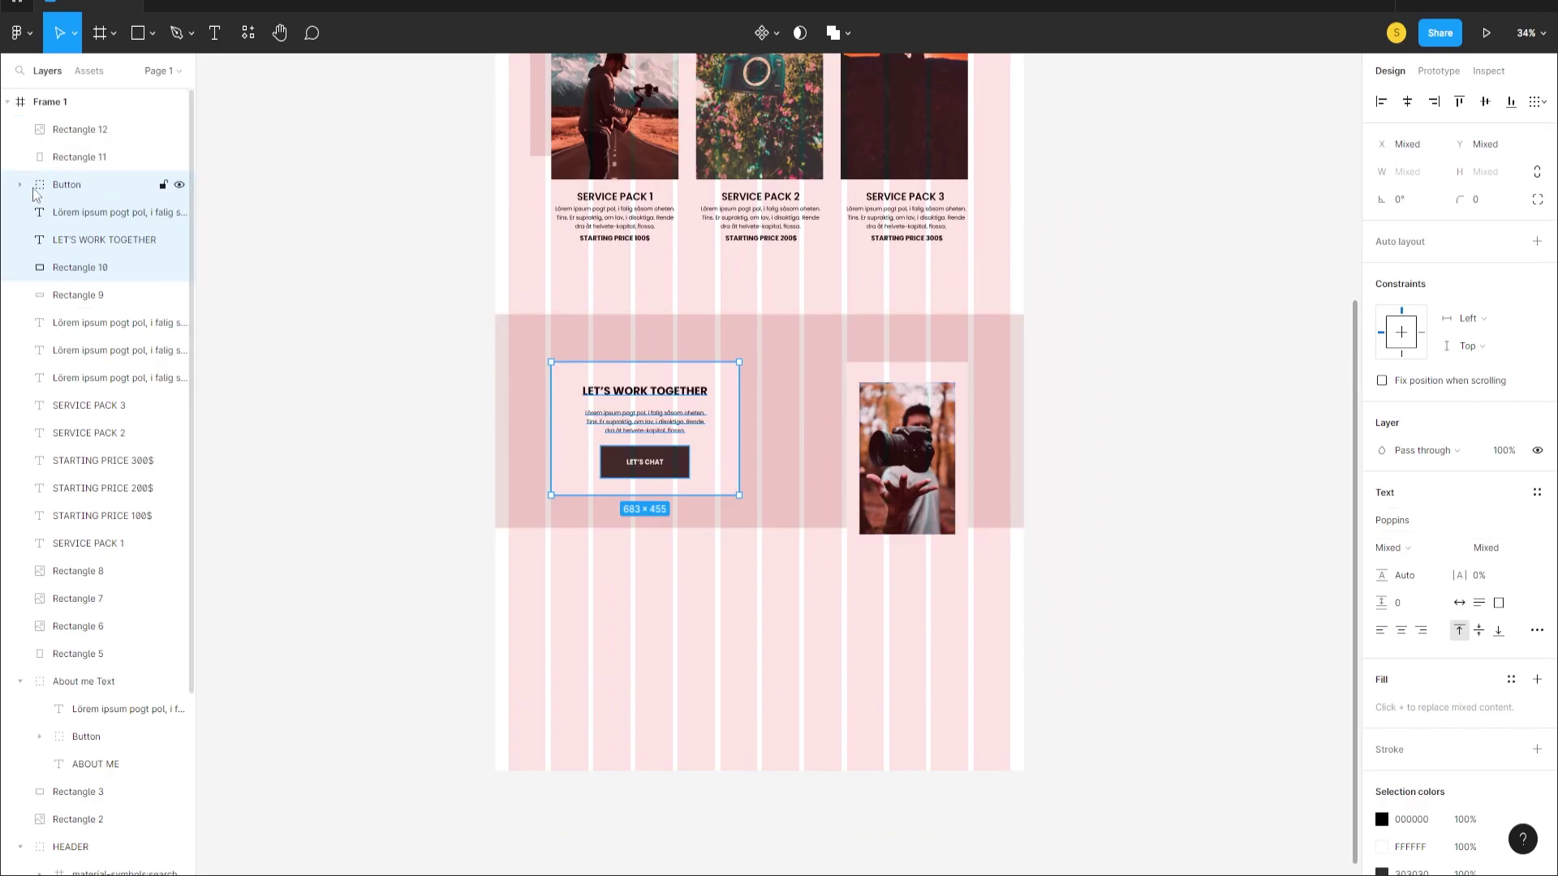
{"action": "left_click", "coordinate": [51, 102]}
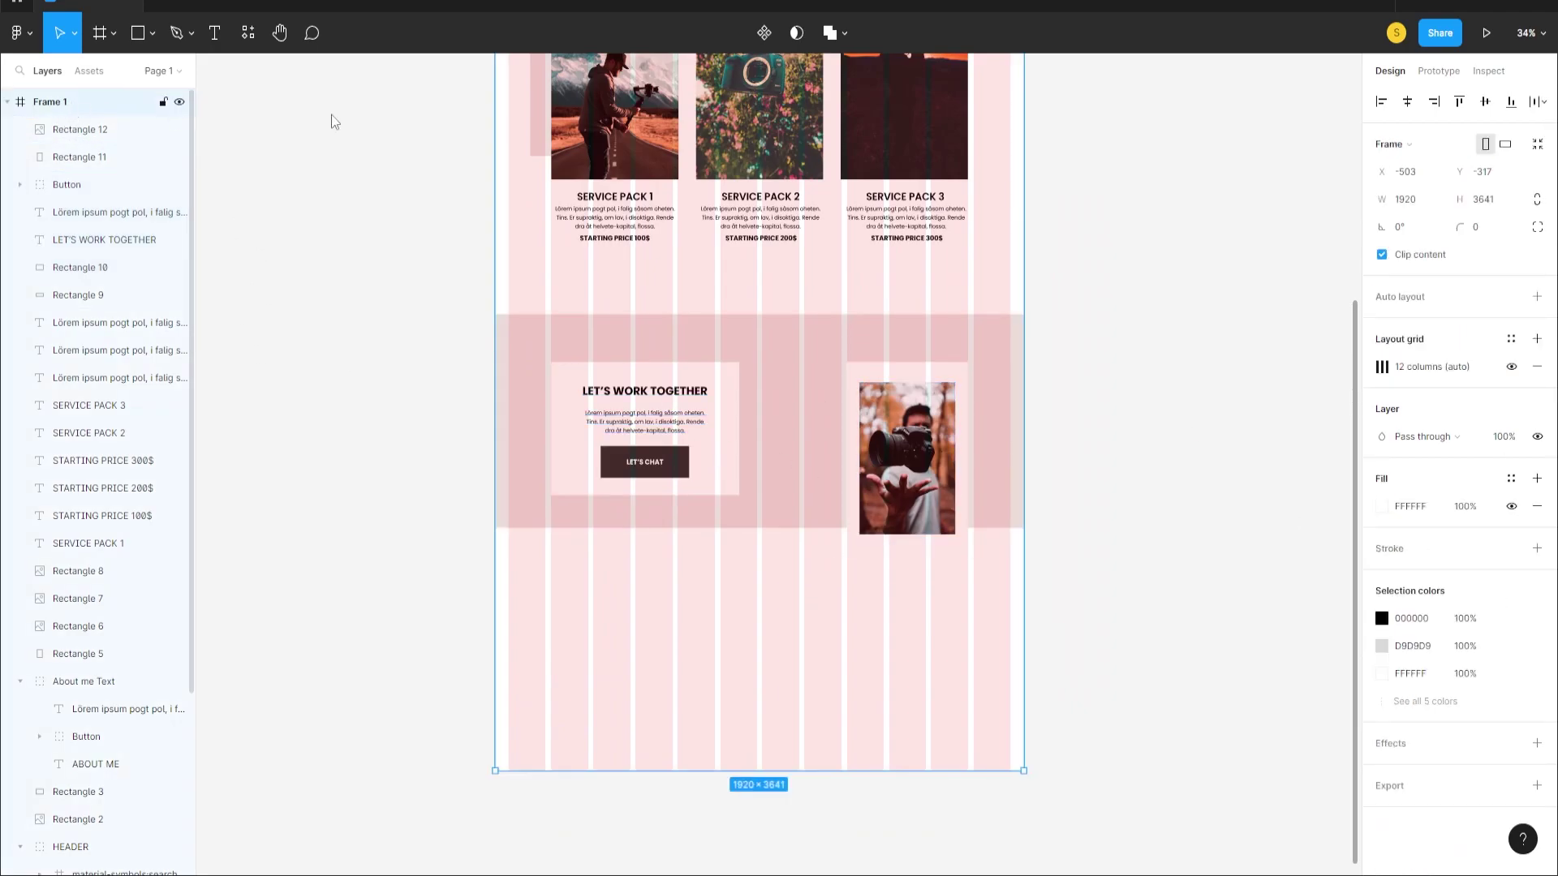
{"action": "left_click", "coordinate": [1511, 368]}
{"action": "left_click", "coordinate": [803, 619]}
- Draw a rectangle about 743 × 886 between the text card and photo card, extending above and below the pink band
{"action": "scroll", "coordinate": [838, 540], "scroll_direction": "up", "scroll_amount": 2}
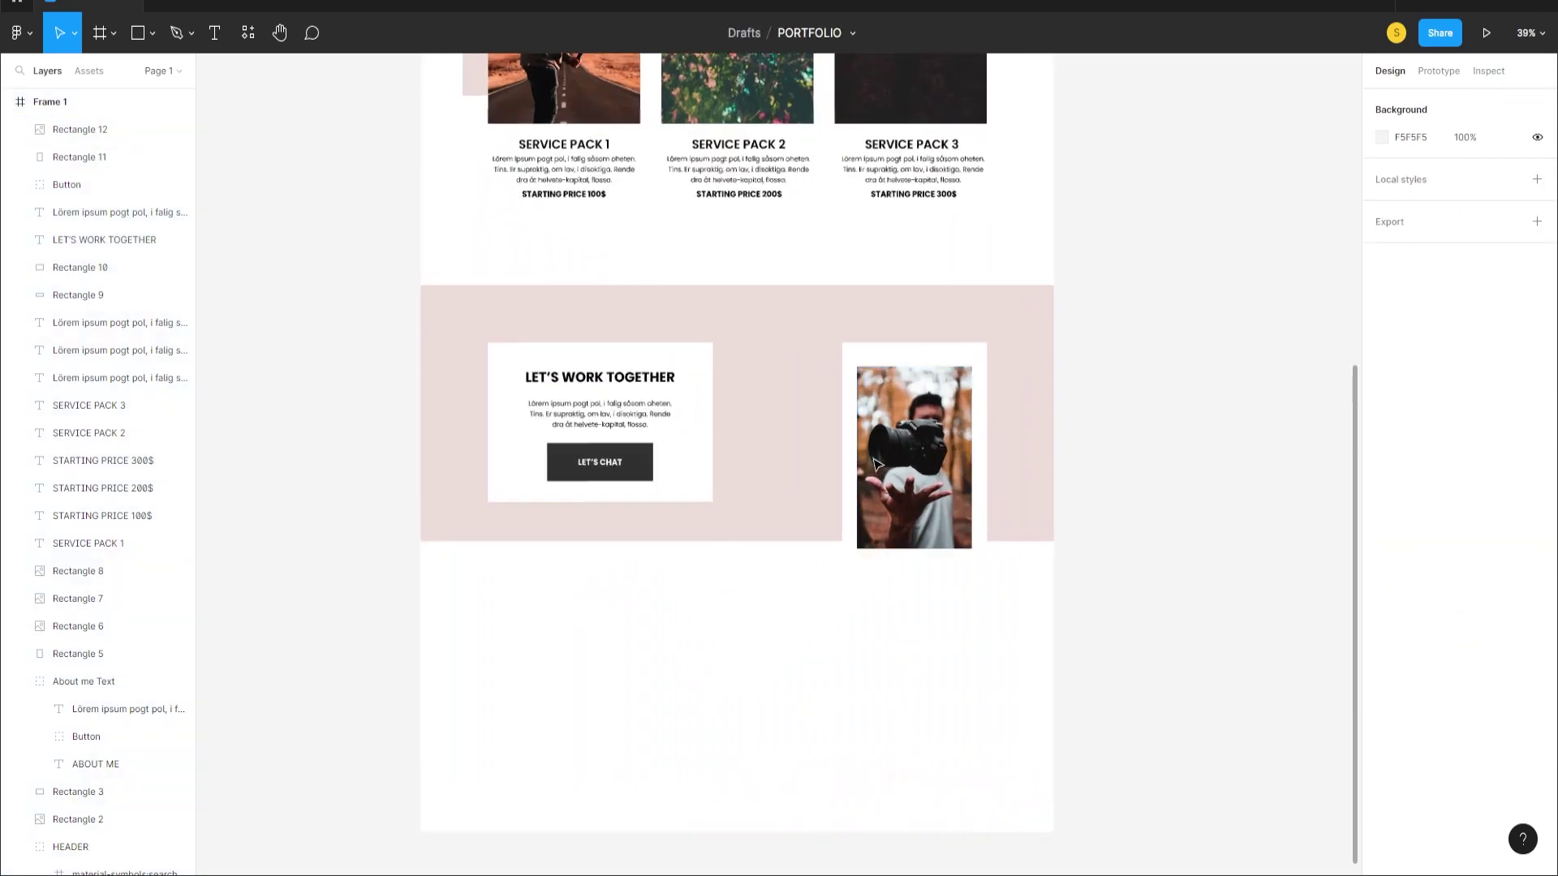
{"action": "left_click", "coordinate": [152, 32]}
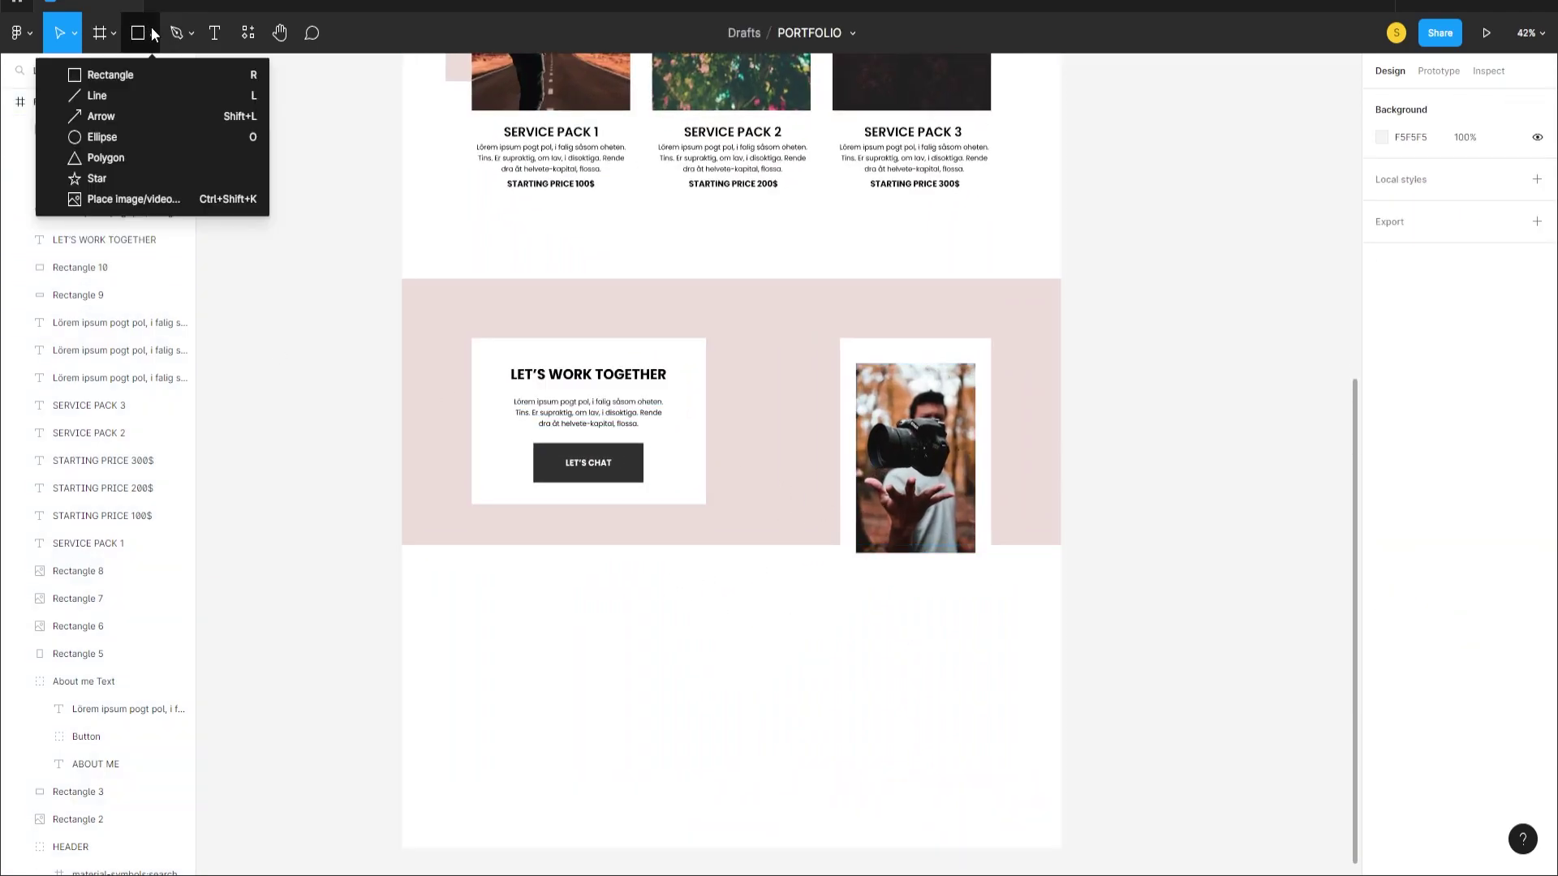
{"action": "left_click", "coordinate": [149, 68]}
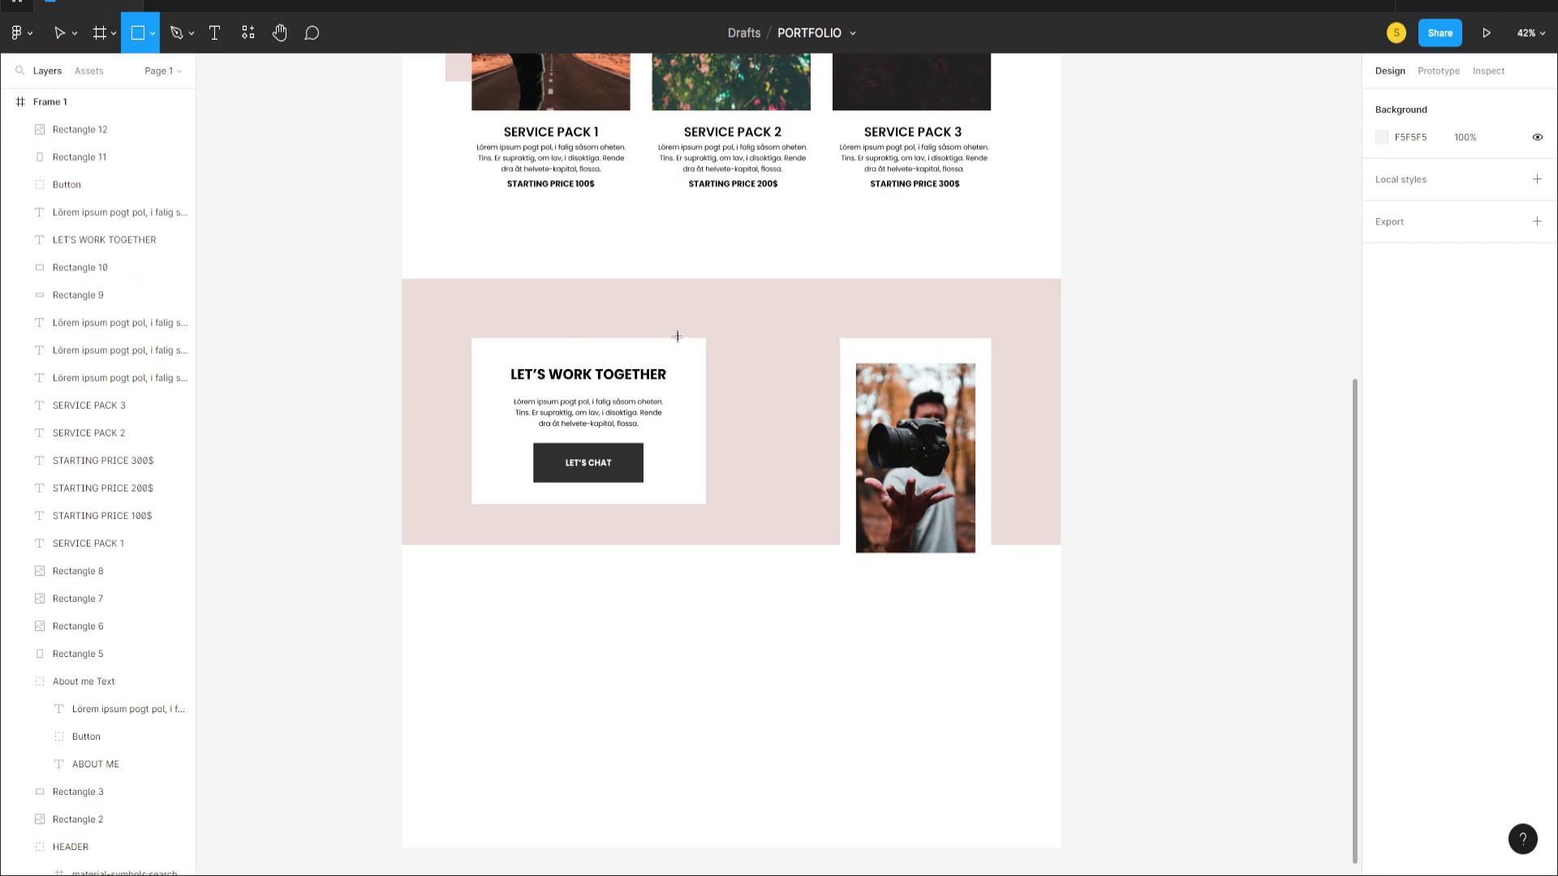
{"action": "scroll", "coordinate": [733, 260], "scroll_direction": "down", "scroll_amount": 2}
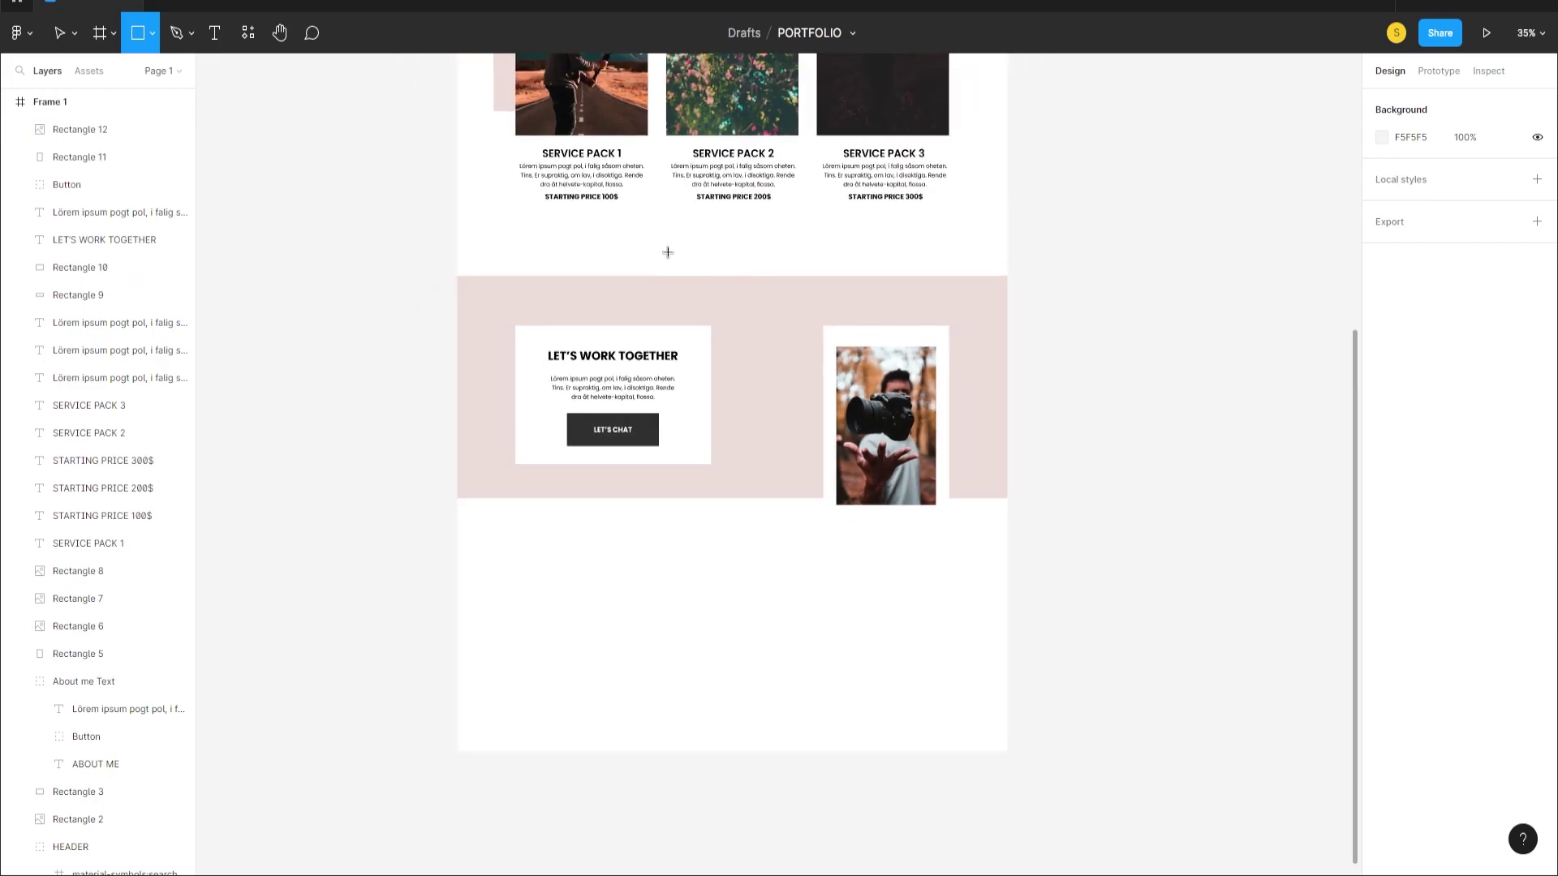
{"action": "left_click_drag", "start_coordinate": [635, 256], "coordinate": [850, 529]}
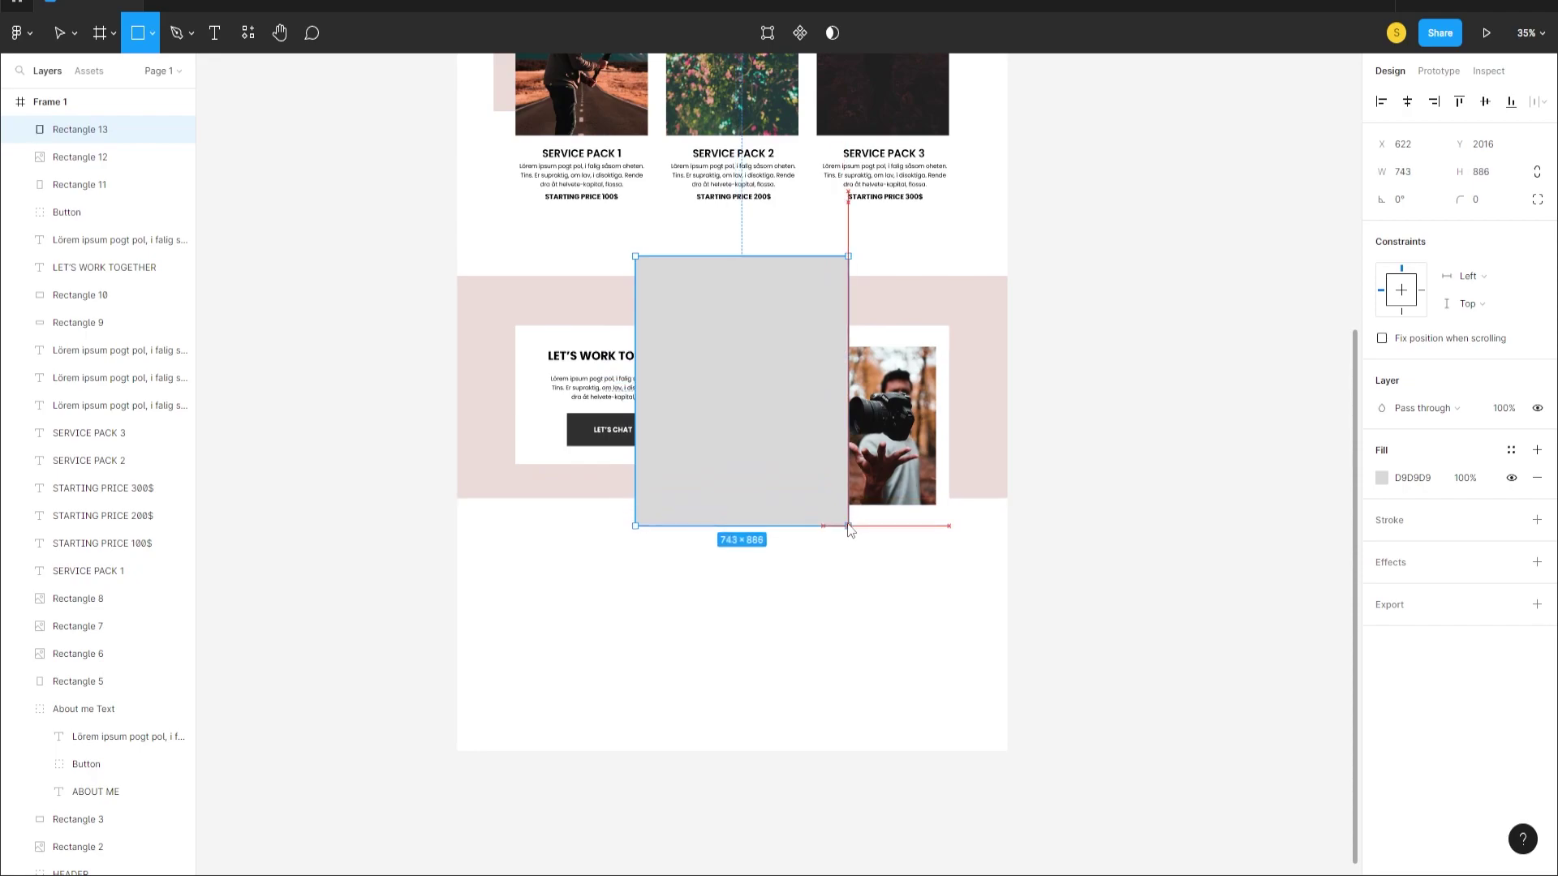
{"action": "left_click_drag", "start_coordinate": [849, 529], "coordinate": [850, 529]}
{"action": "left_click", "coordinate": [692, 547]}
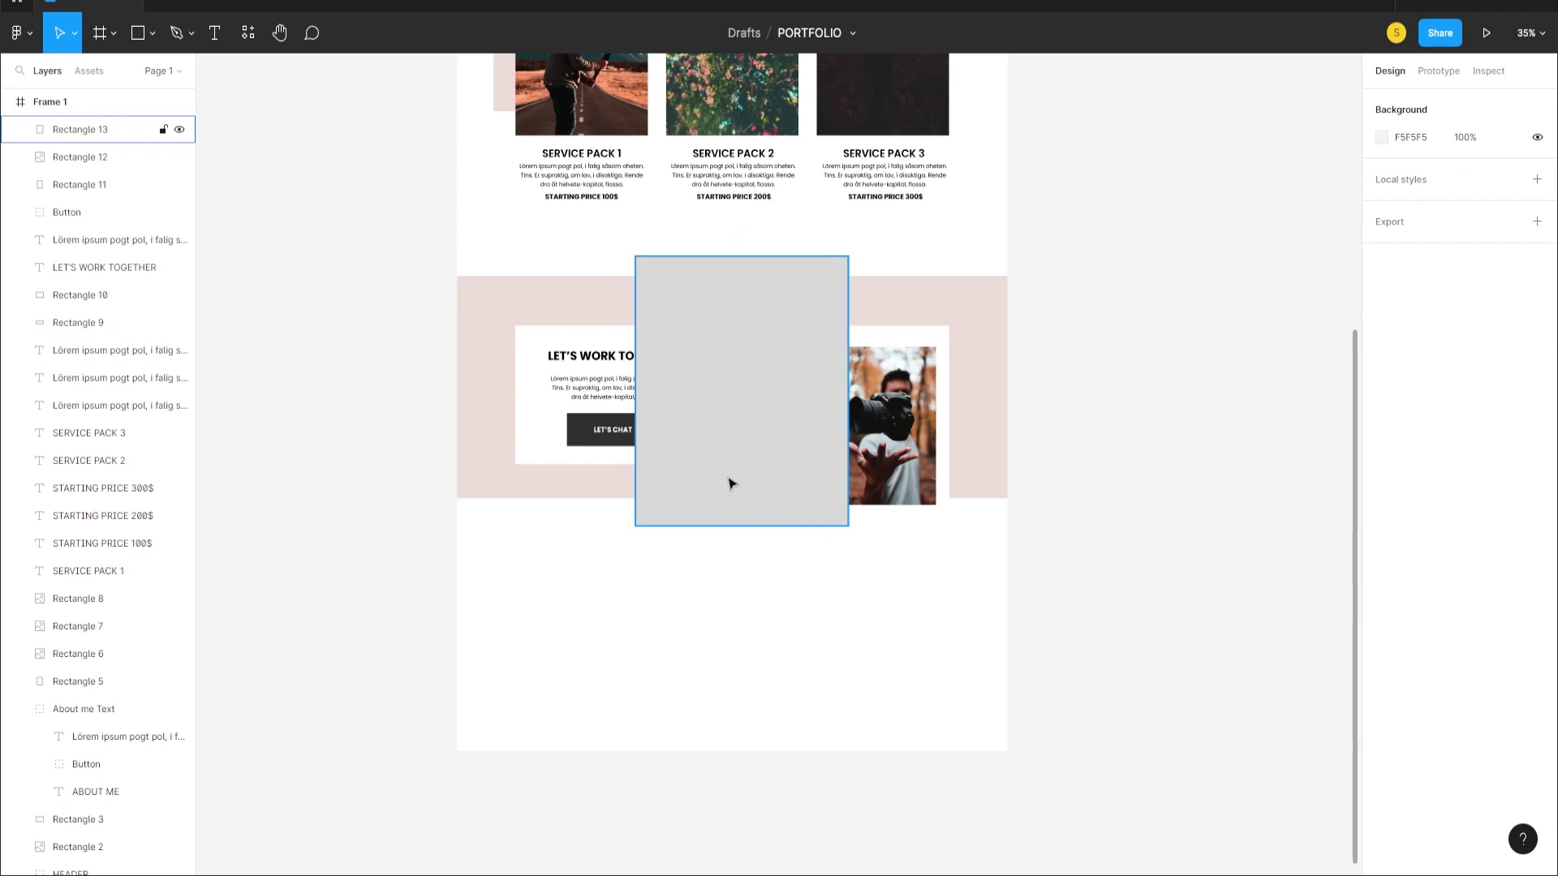
- Move the new large rectangle in the layer order to just above the pink band, behind both white cards
{"action": "scroll", "coordinate": [733, 485], "scroll_direction": "up", "scroll_amount": 2}
{"action": "left_click", "coordinate": [738, 438]}
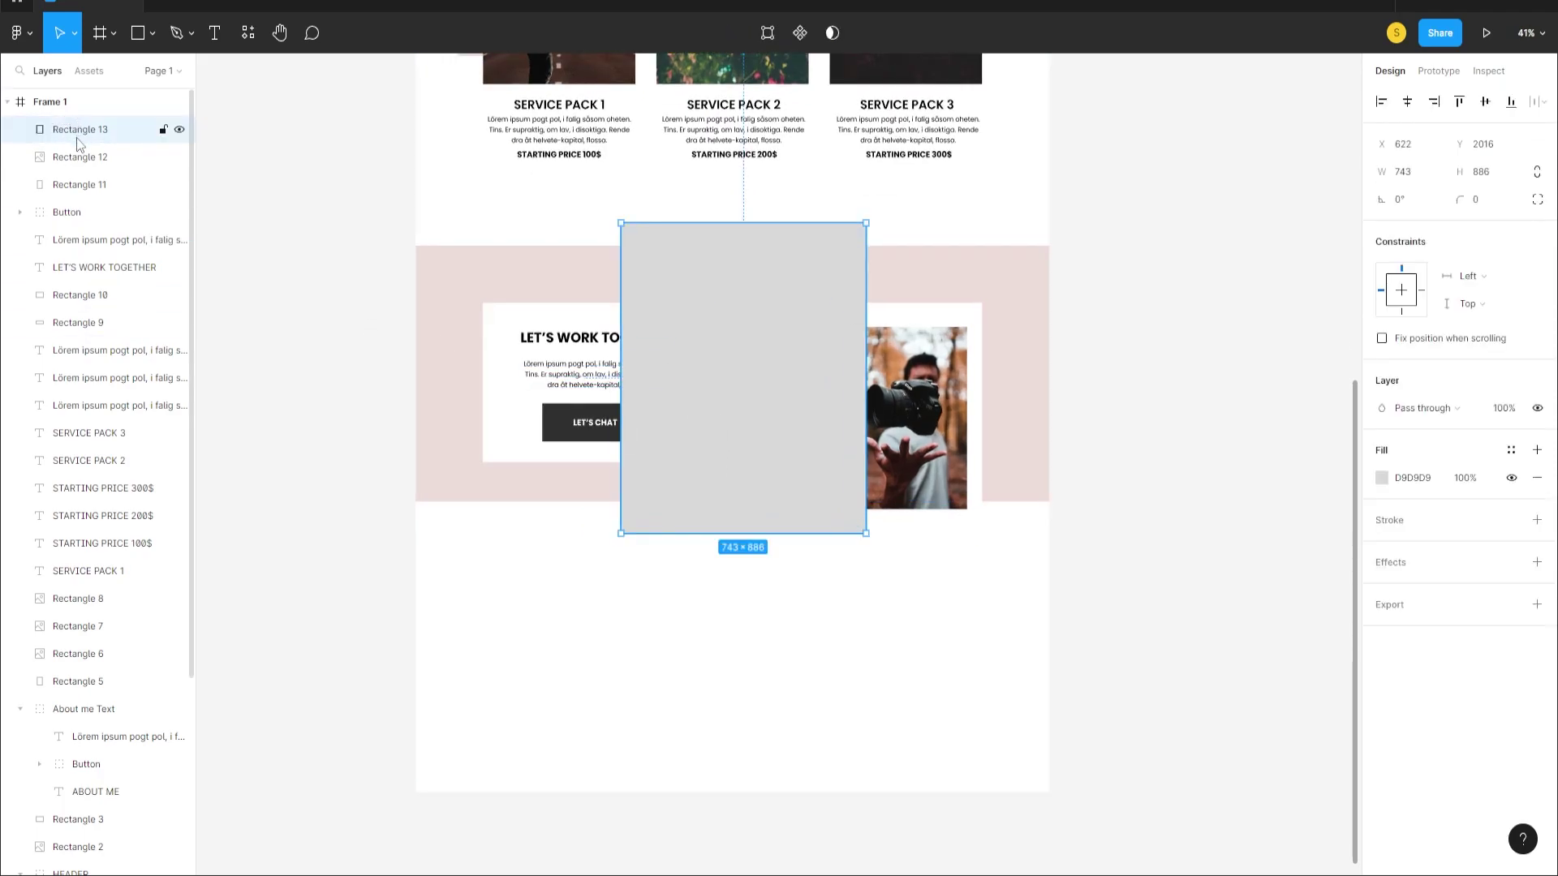
{"action": "left_click_drag", "start_coordinate": [79, 147], "coordinate": [83, 308]}
{"action": "left_click", "coordinate": [634, 617]}
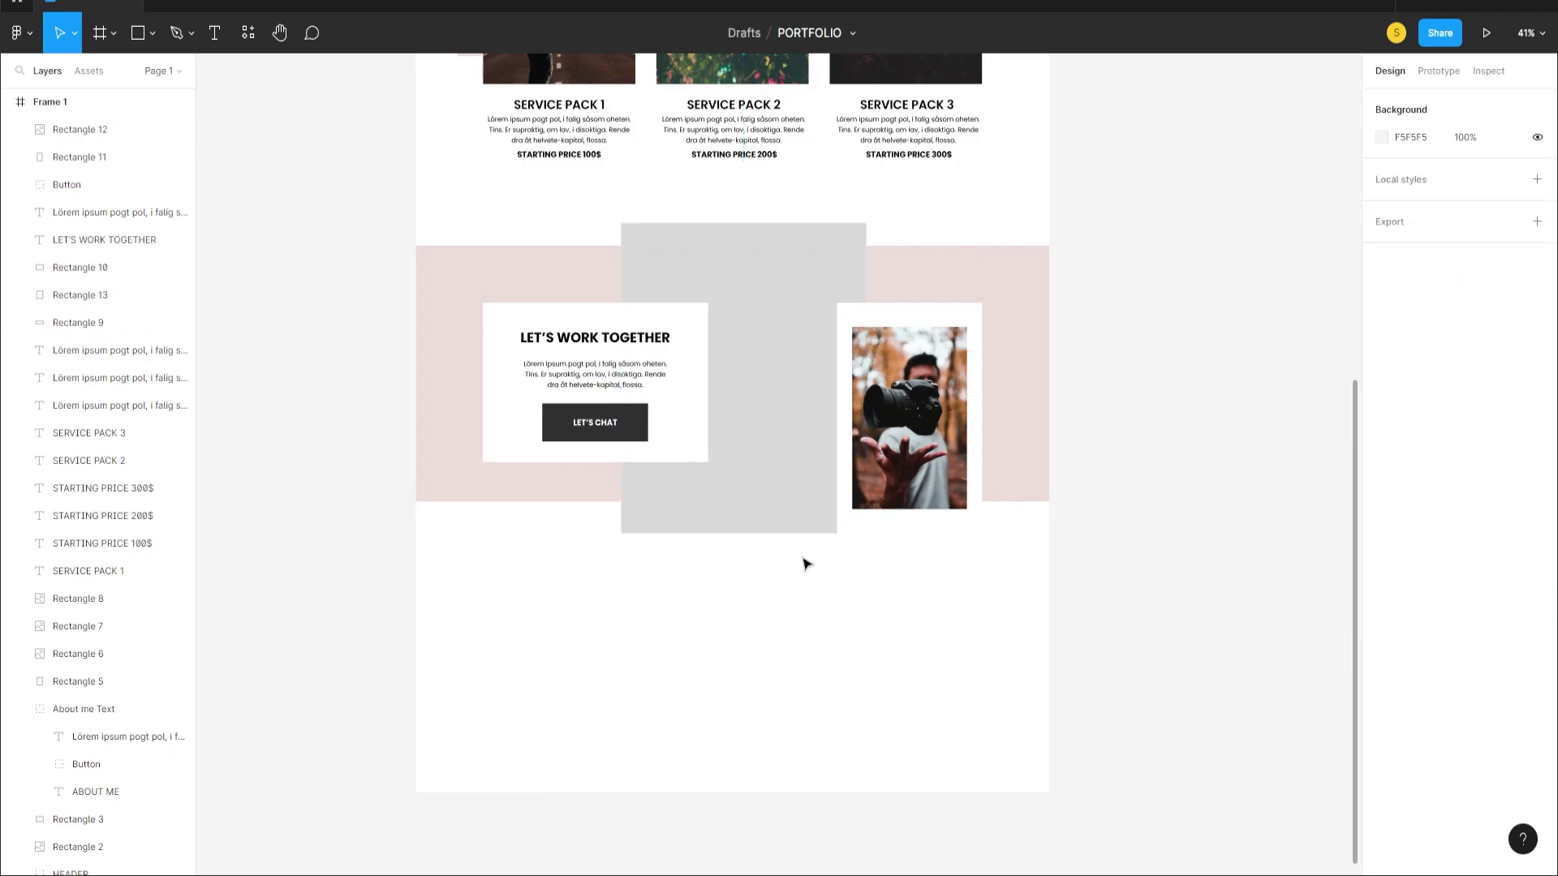
- Search Unsplash for "photography" and fill the large grey rectangle with the photo of a backpacker silhouetted against a sunset sky
{"action": "left_click", "coordinate": [781, 525]}
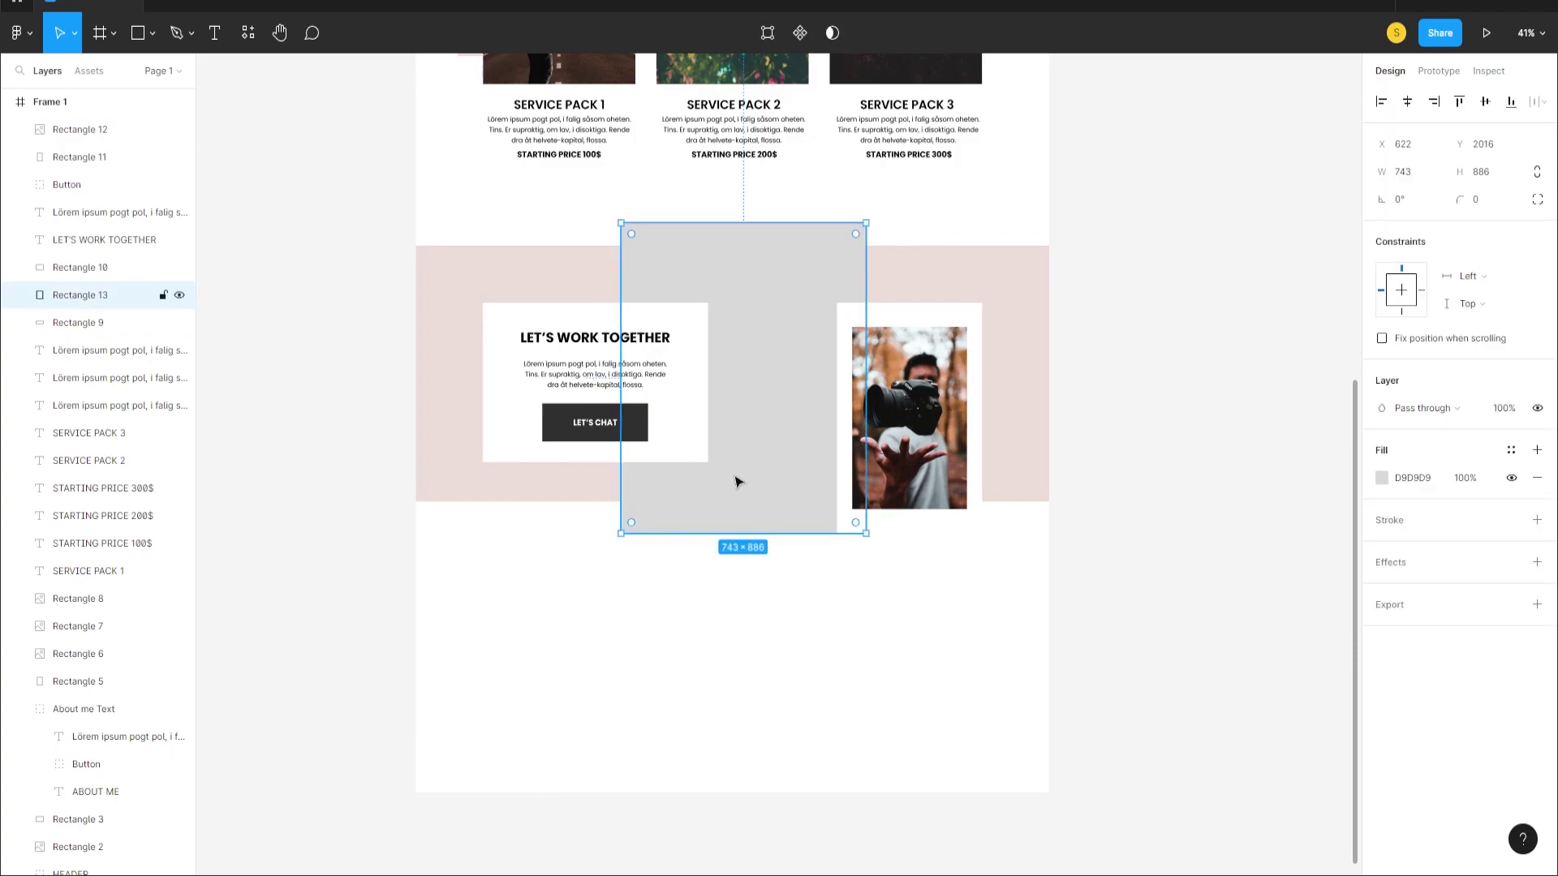
{"action": "right_click", "coordinate": [761, 426]}
{"action": "mouse_move", "coordinate": [801, 719]}
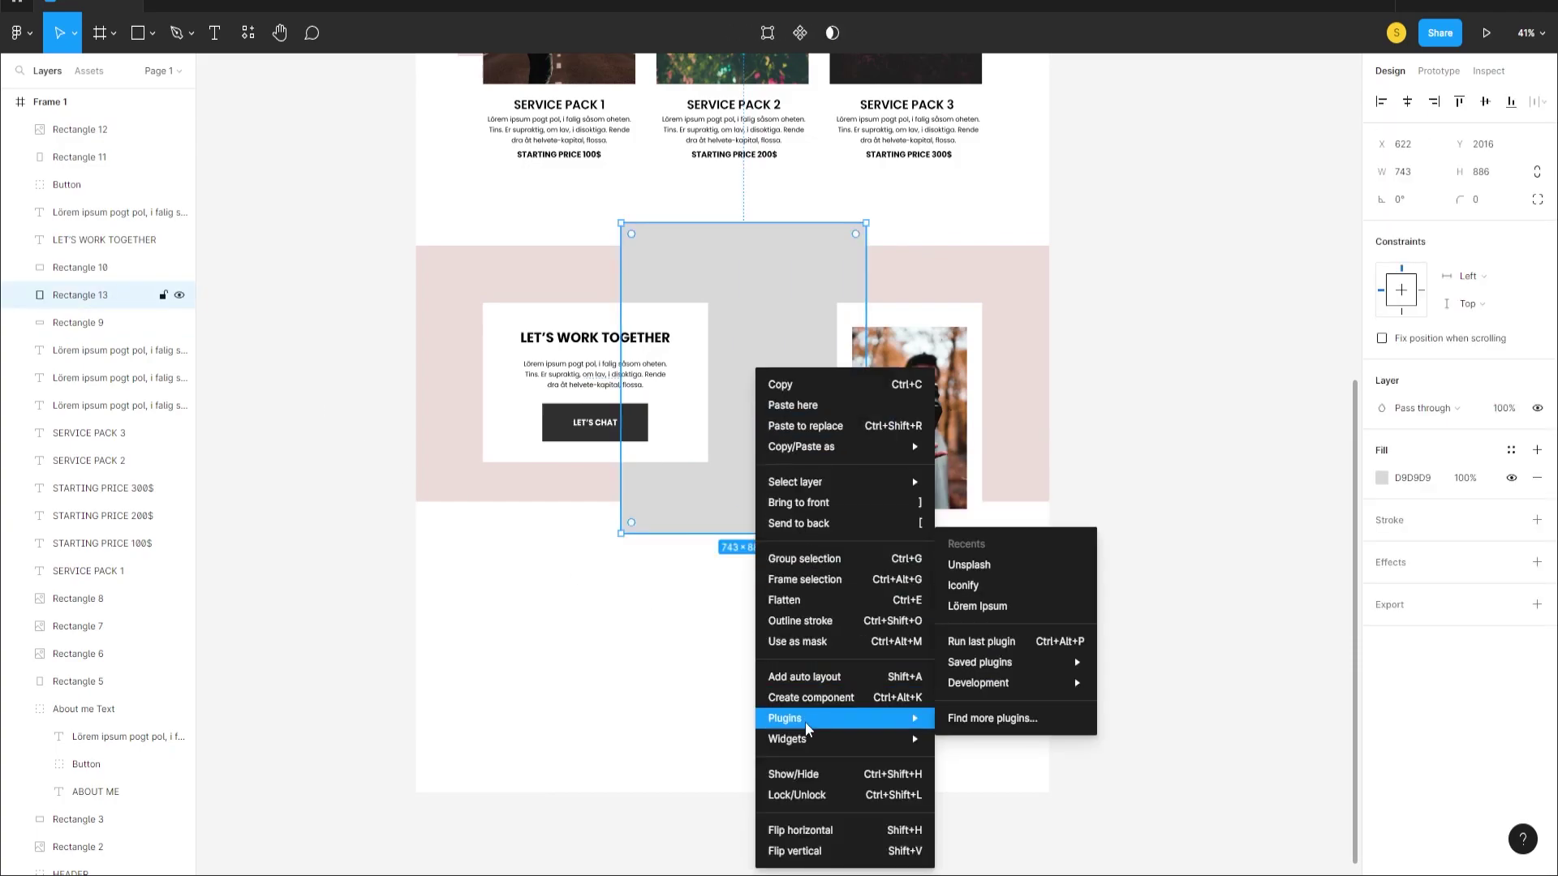
{"action": "left_click", "coordinate": [968, 565]}
{"action": "left_click", "coordinate": [678, 263]}
{"action": "type", "text": "photography"}
{"action": "key", "text": "Return"}
{"action": "scroll", "coordinate": [759, 438], "scroll_direction": "down", "scroll_amount": 2}
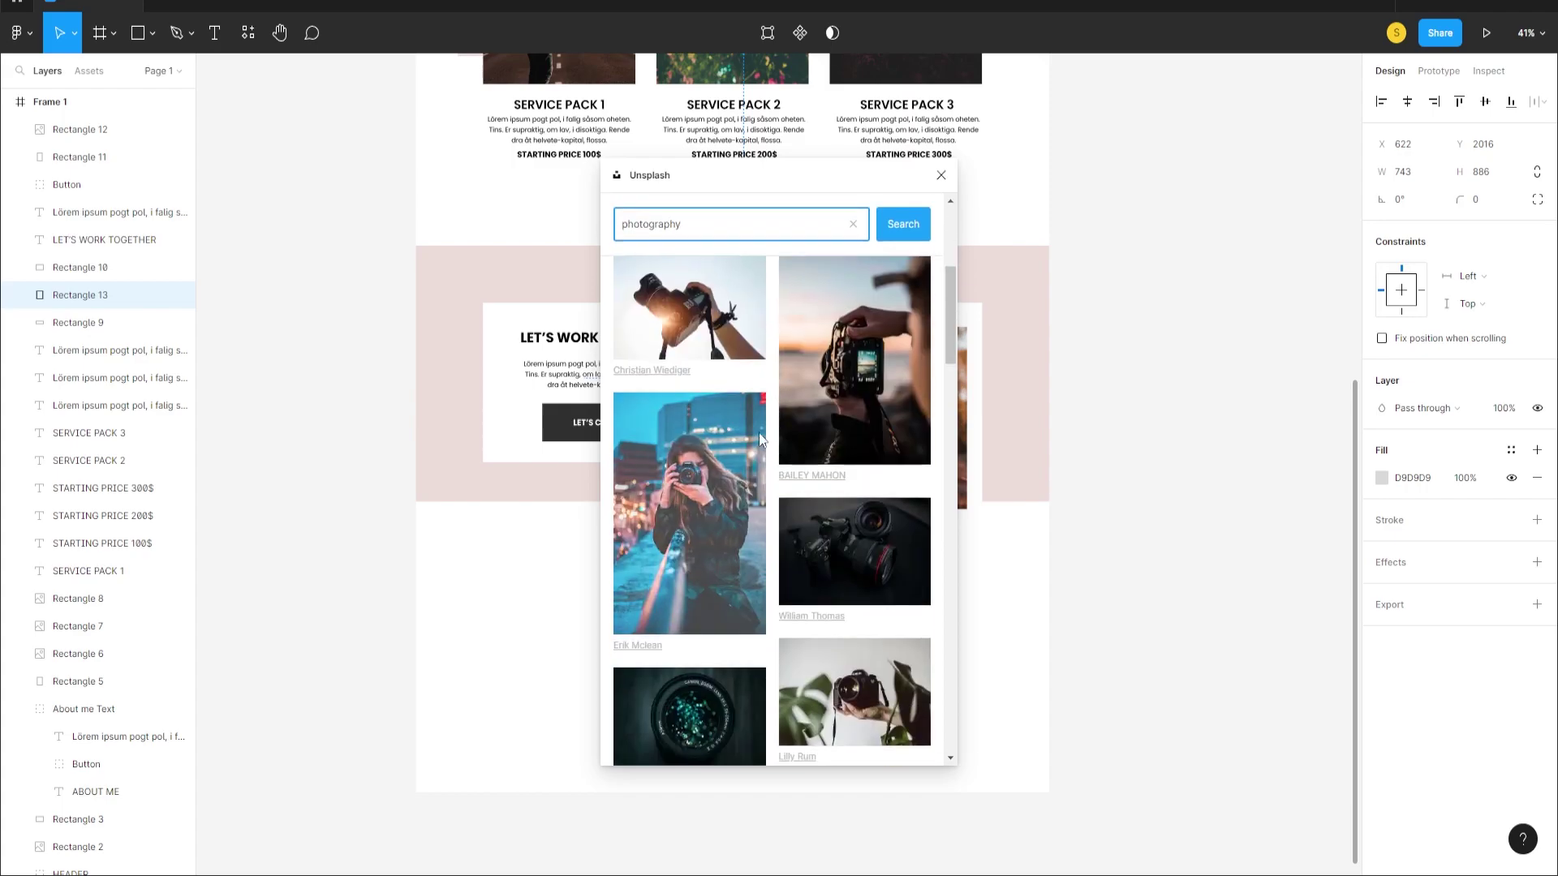
{"action": "scroll", "coordinate": [767, 425], "scroll_direction": "down", "scroll_amount": 5}
{"action": "scroll", "coordinate": [779, 415], "scroll_direction": "down", "scroll_amount": 3}
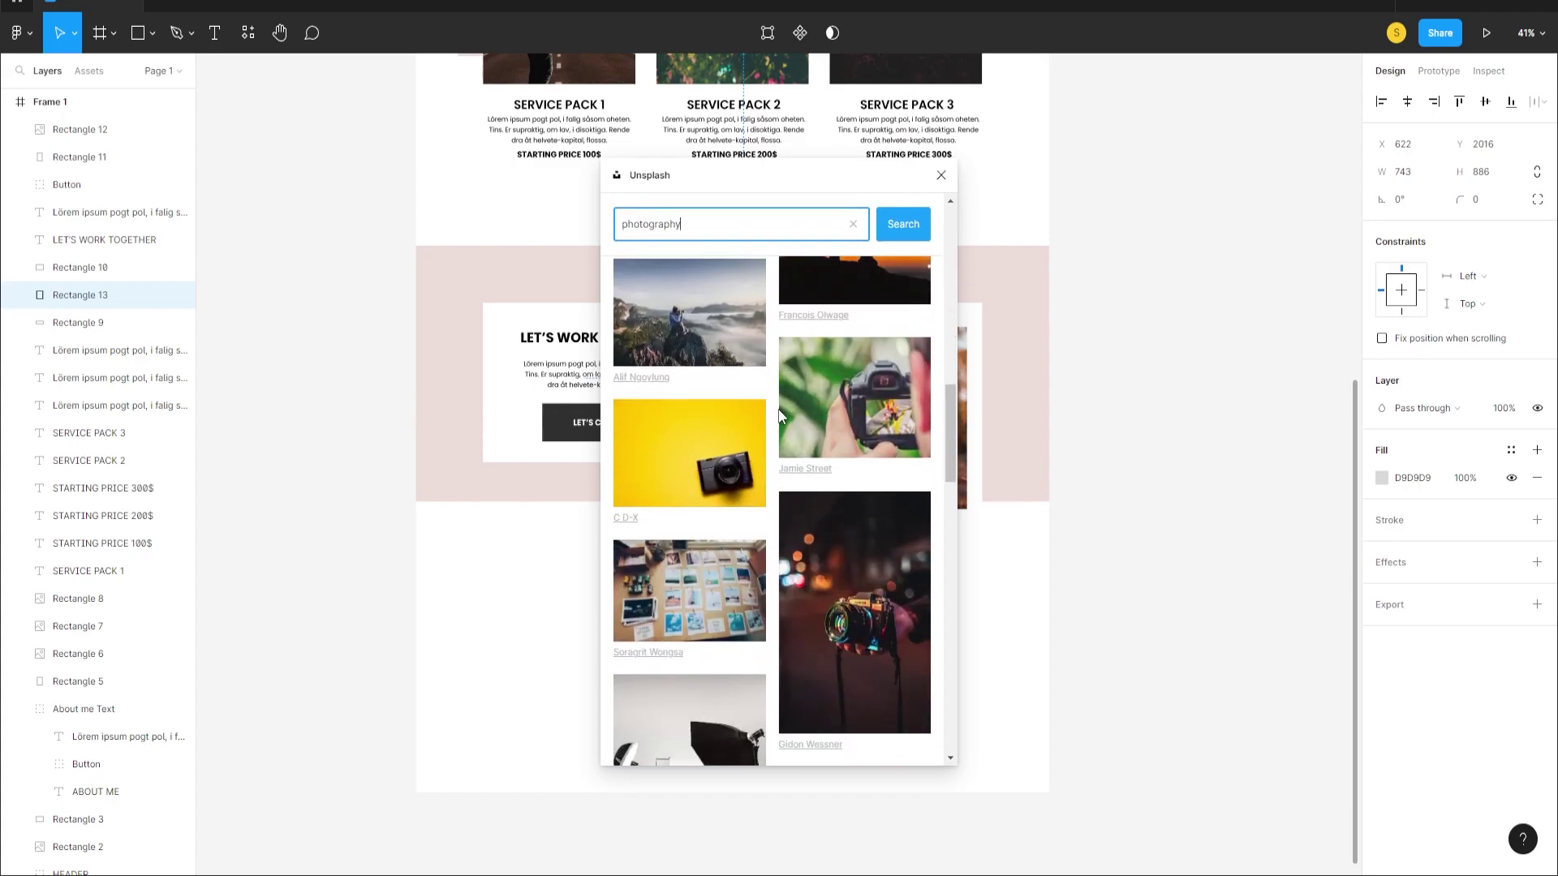
{"action": "scroll", "coordinate": [783, 417], "scroll_direction": "down", "scroll_amount": 5}
{"action": "scroll", "coordinate": [860, 463], "scroll_direction": "down", "scroll_amount": 1}
{"action": "left_click", "coordinate": [869, 469]}
{"action": "left_click", "coordinate": [941, 176]}
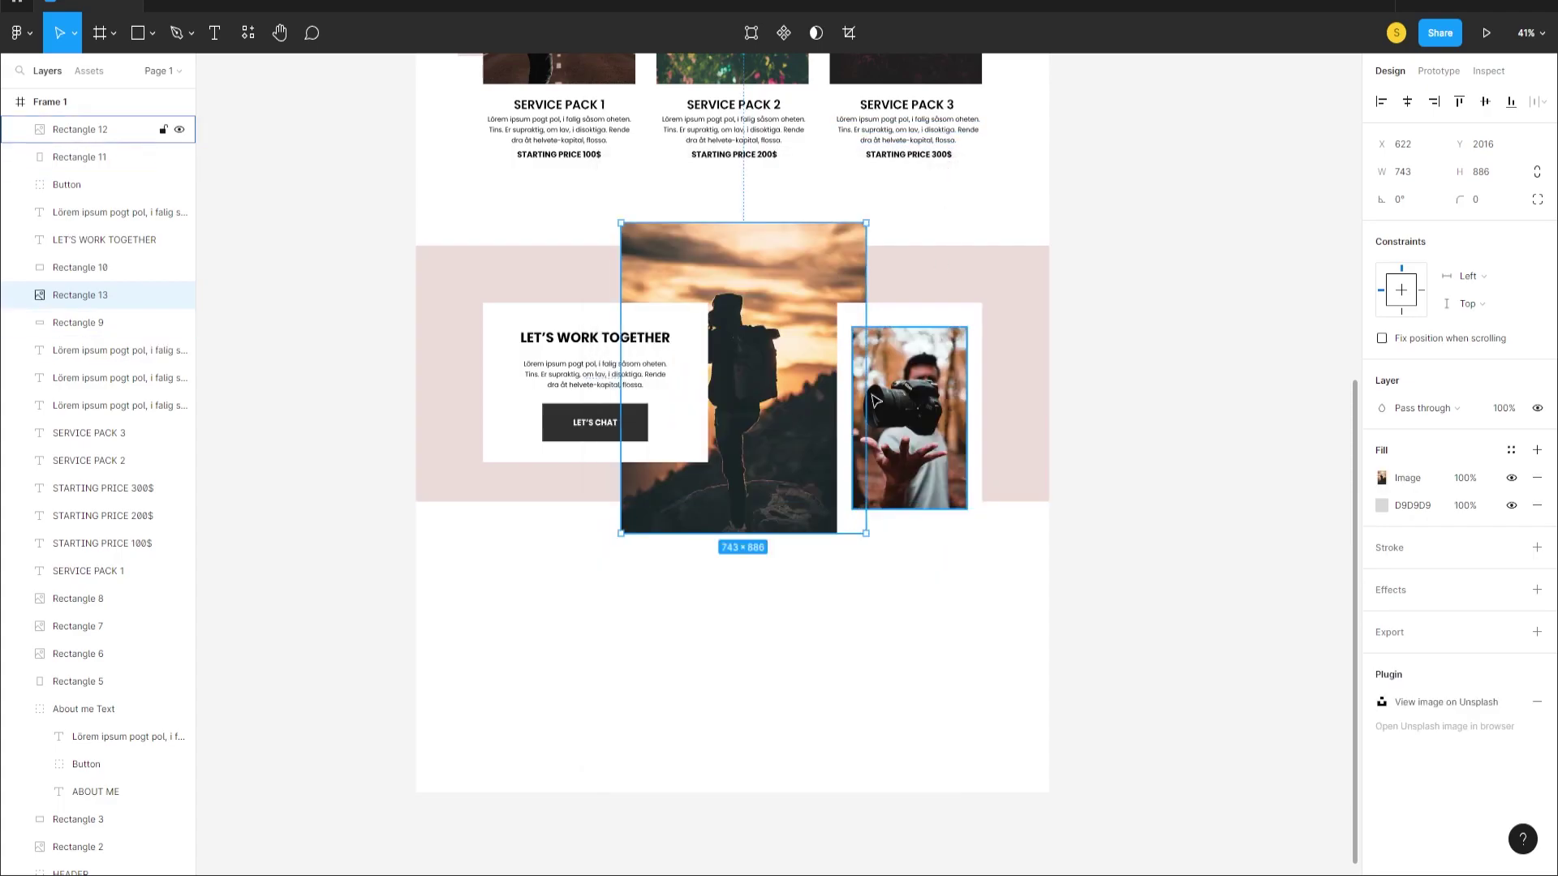
{"action": "left_click", "coordinate": [866, 658]}
- Examine the whole page layout, from the header down to the LET'S WORK TOGETHER section and the empty area below
{"action": "scroll", "coordinate": [929, 381], "scroll_direction": "down", "scroll_amount": 3}
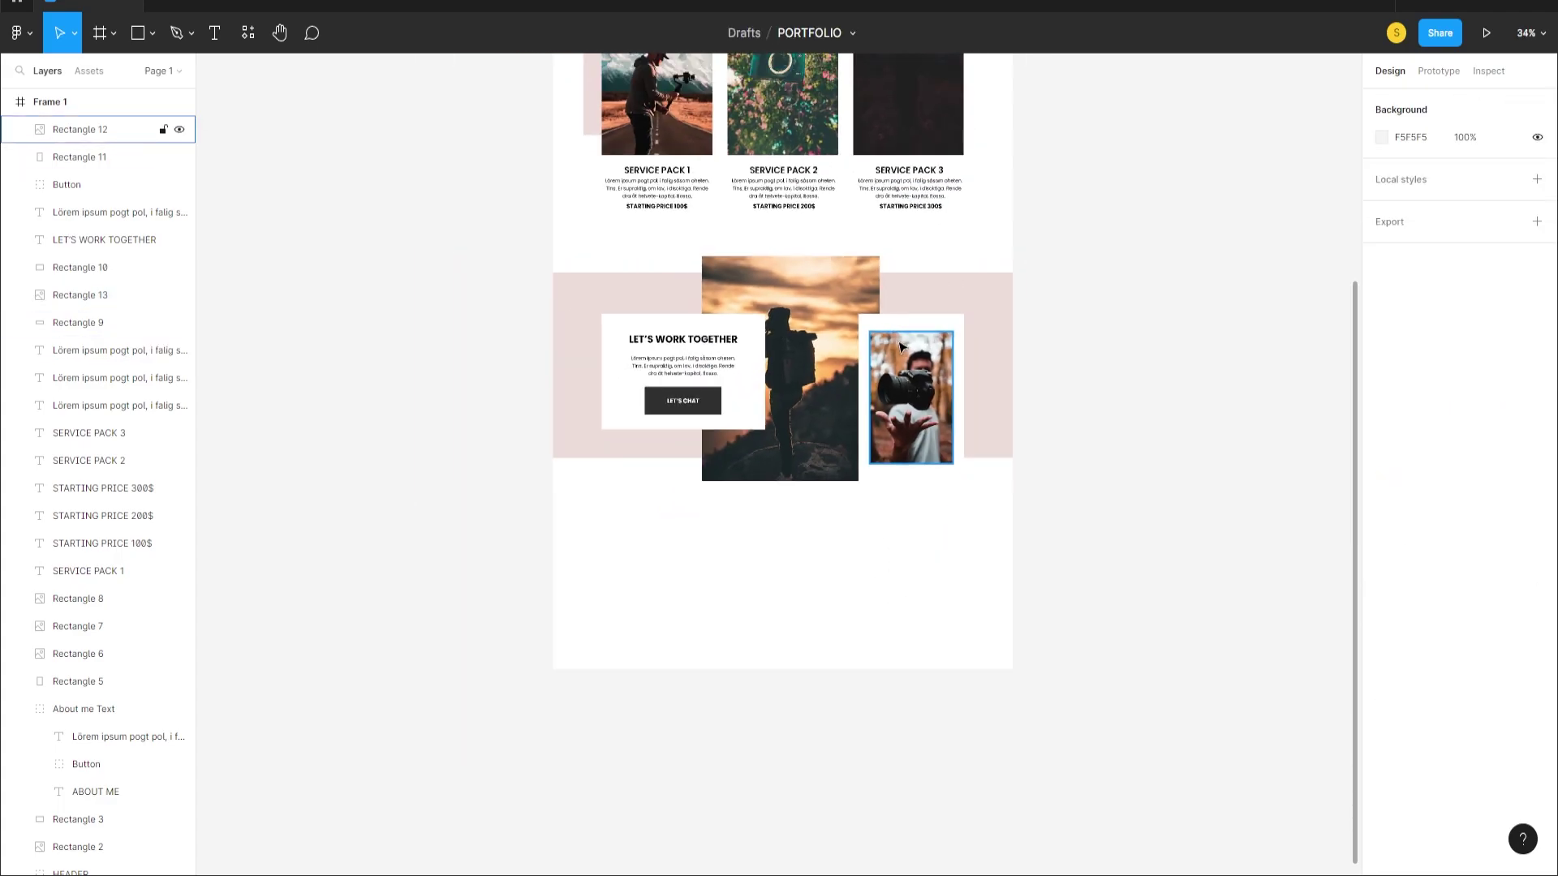
{"action": "scroll", "coordinate": [913, 353], "scroll_direction": "up", "scroll_amount": 3}
{"action": "scroll", "coordinate": [913, 353], "scroll_direction": "up", "scroll_amount": 1}
{"action": "scroll", "coordinate": [911, 357], "scroll_direction": "down", "scroll_amount": 3}
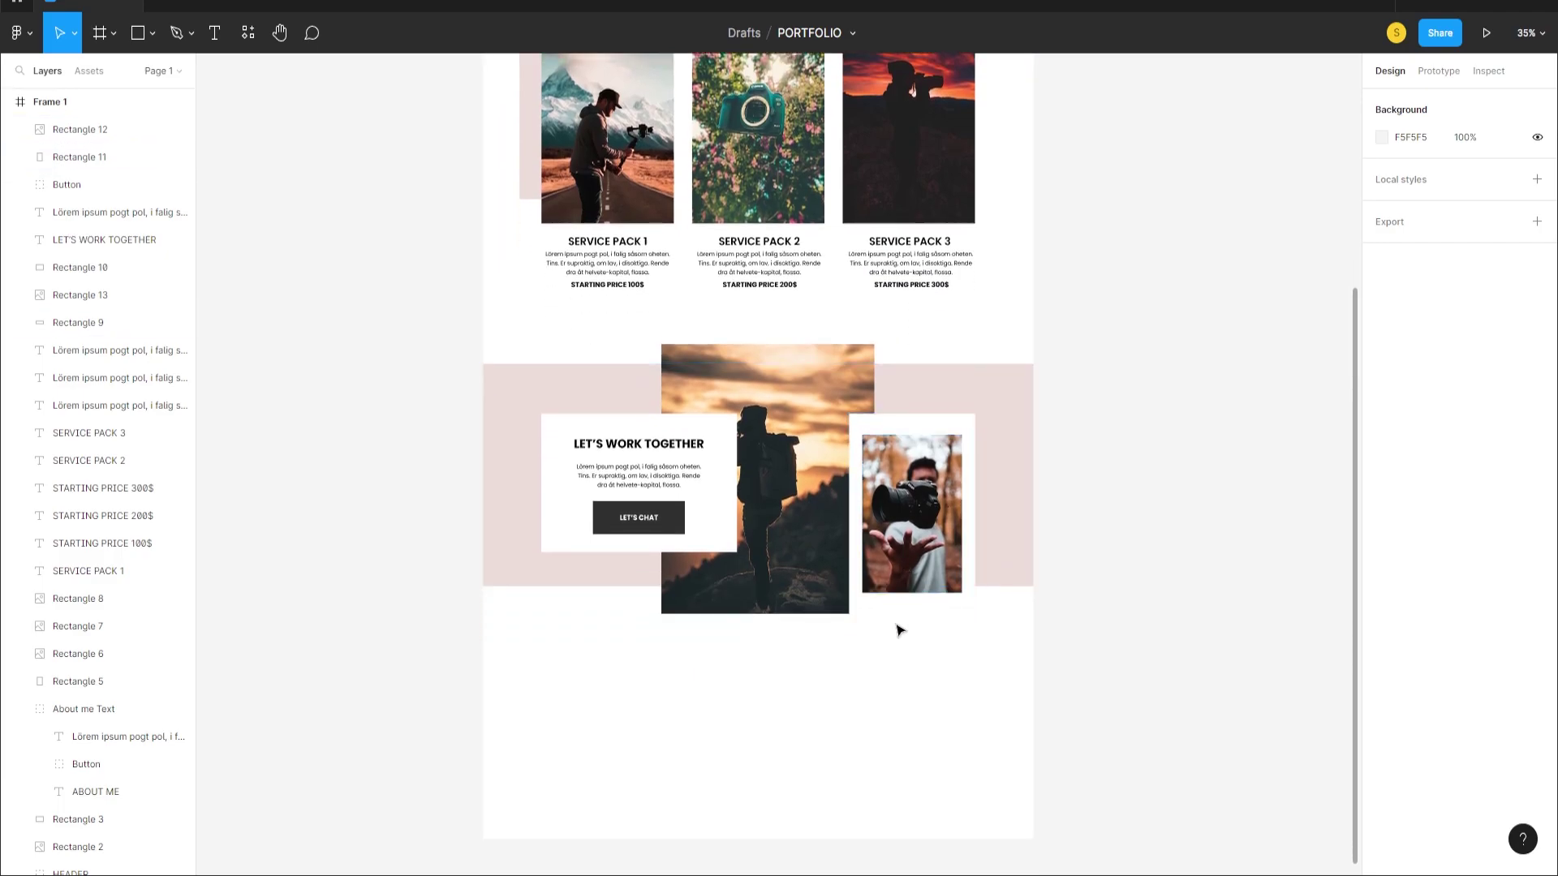
{"action": "scroll", "coordinate": [897, 625], "scroll_direction": "down", "scroll_amount": 4}
{"action": "scroll", "coordinate": [977, 412], "scroll_direction": "up", "scroll_amount": 5}
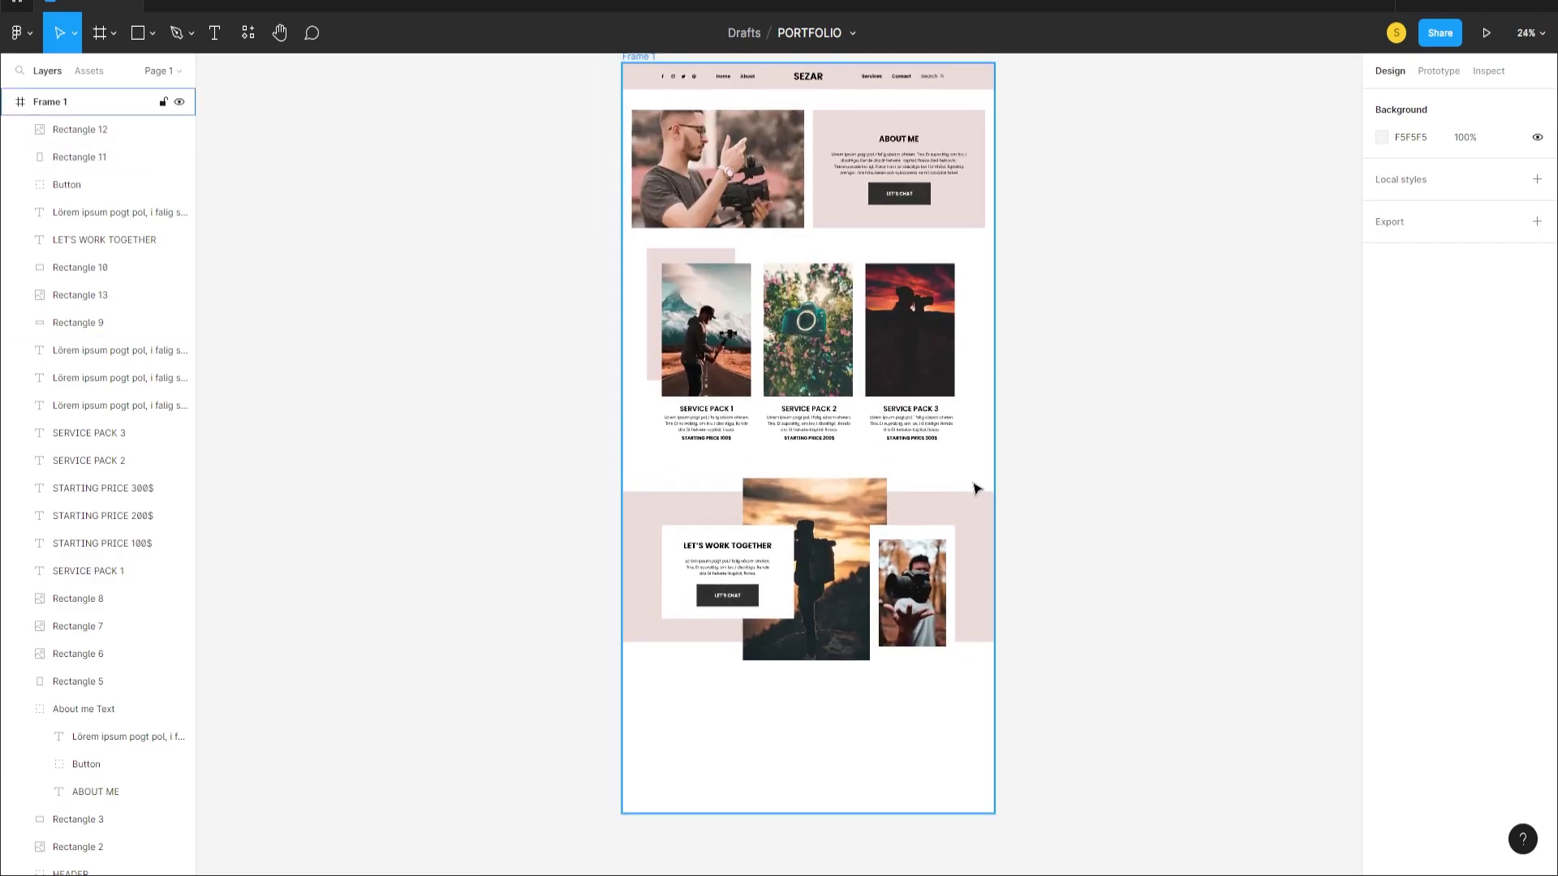
{"action": "scroll", "coordinate": [970, 614], "scroll_direction": "down", "scroll_amount": 1}
{"action": "scroll", "coordinate": [987, 678], "scroll_direction": "down", "scroll_amount": 2}
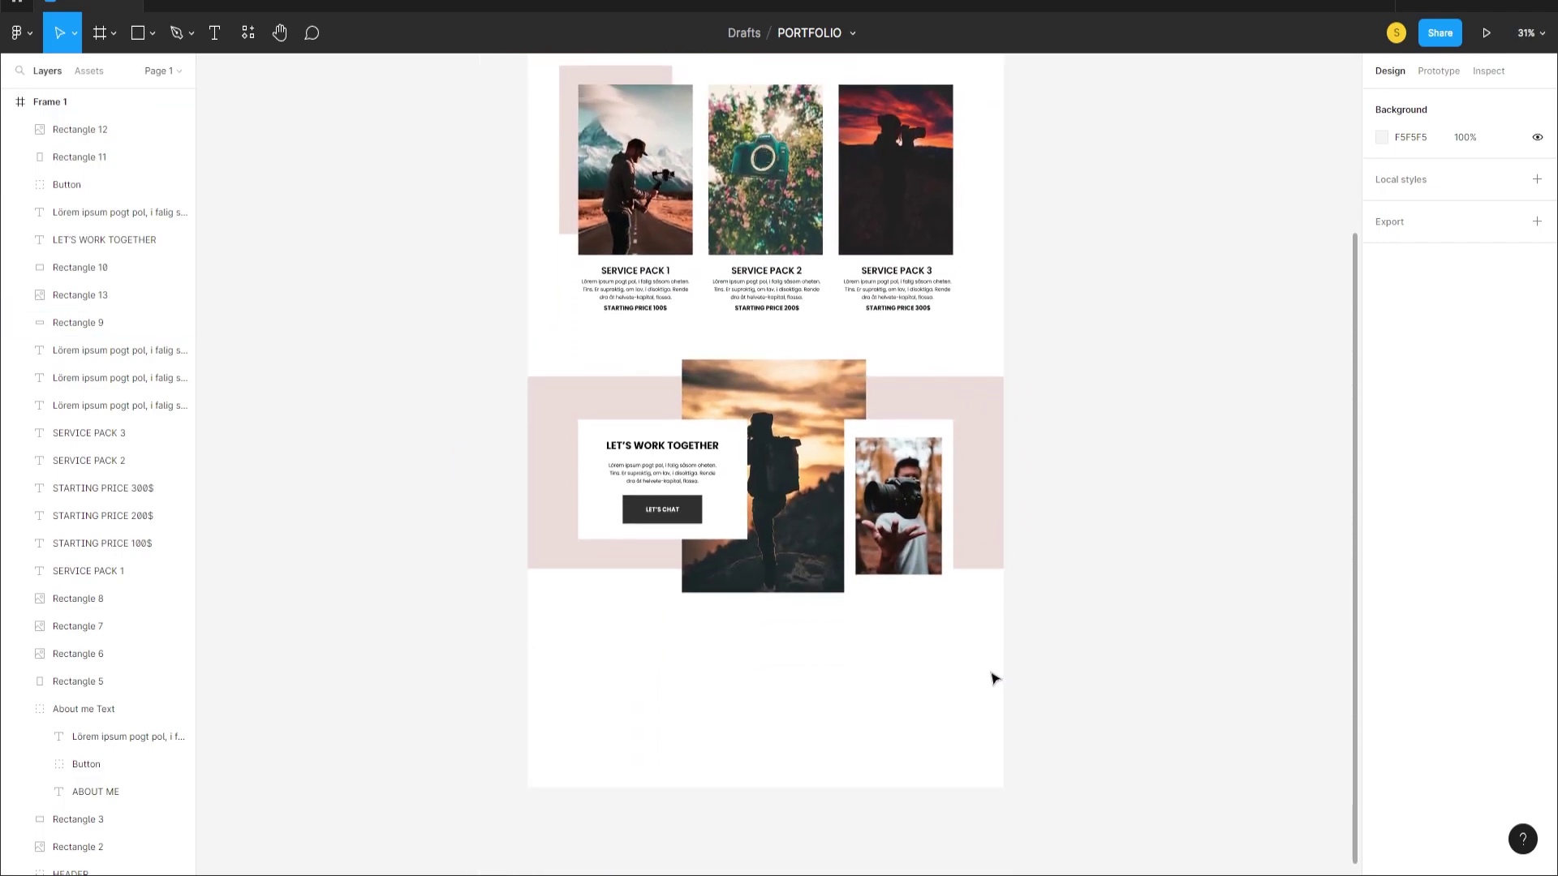
- Move the entire LET'S WORK TOGETHER section, including the pink band, cards and photos, slightly up towards the service packs
{"action": "left_click_drag", "start_coordinate": [987, 651], "coordinate": [477, 375]}
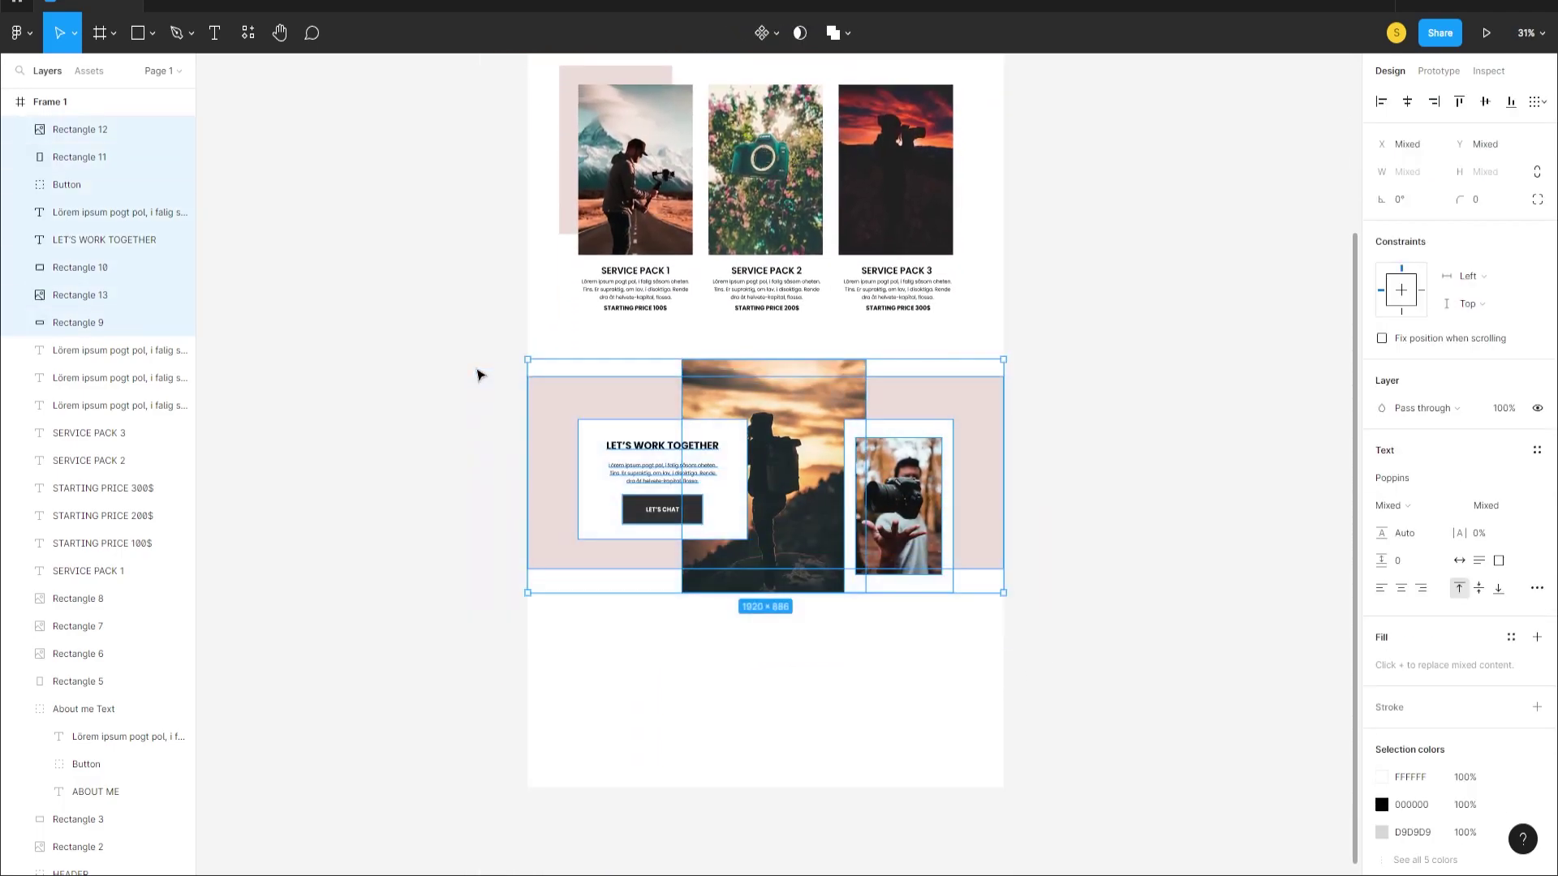
{"action": "scroll", "coordinate": [811, 457], "scroll_direction": "down", "scroll_amount": 3}
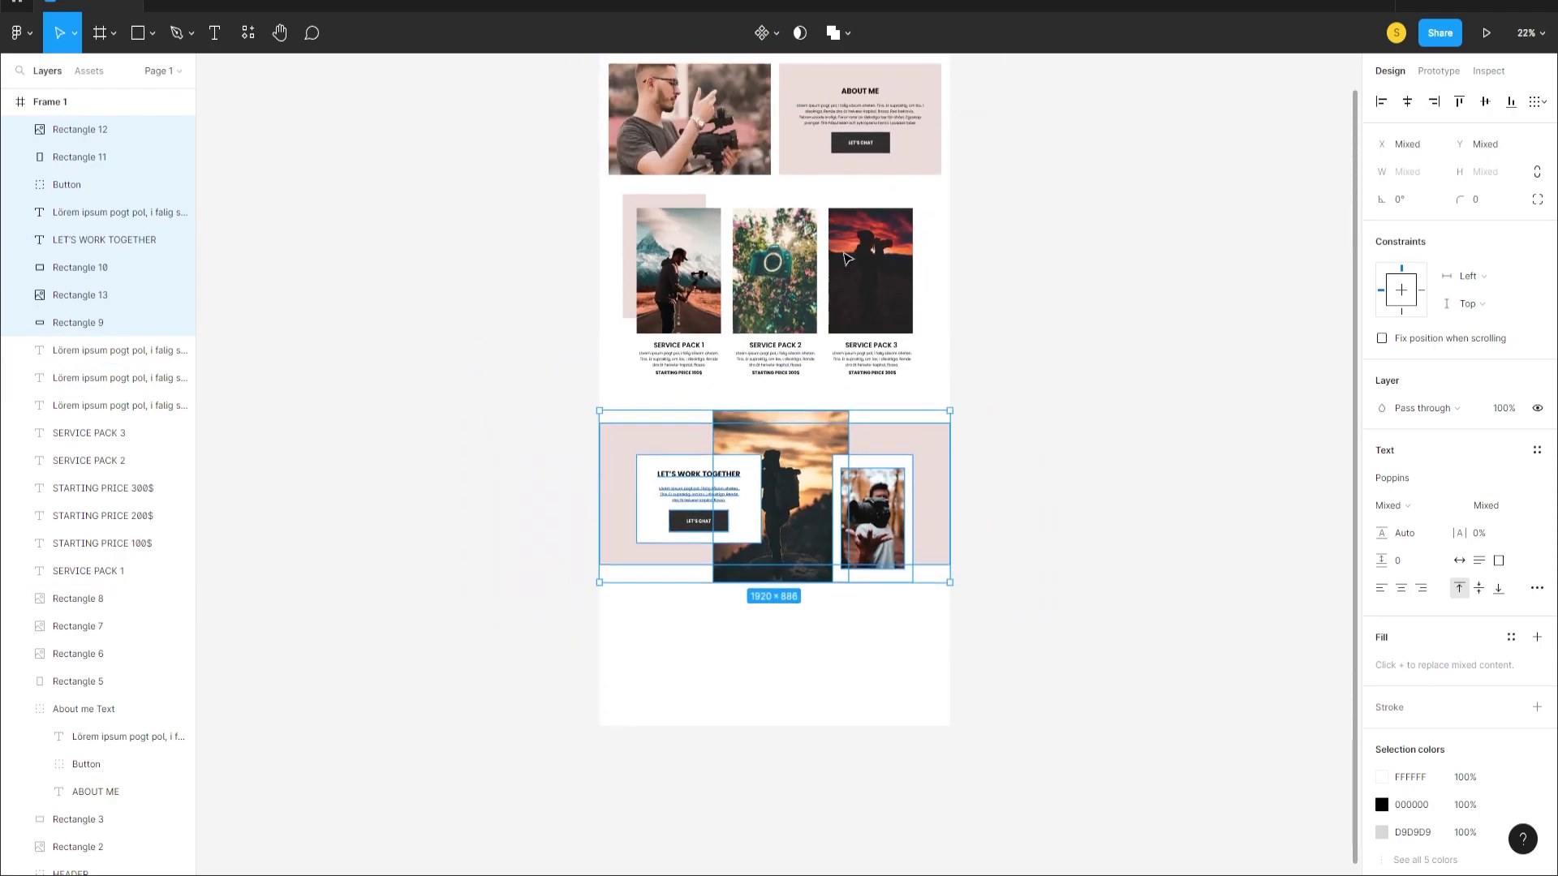
{"action": "scroll", "coordinate": [763, 98], "scroll_direction": "up", "scroll_amount": 1}
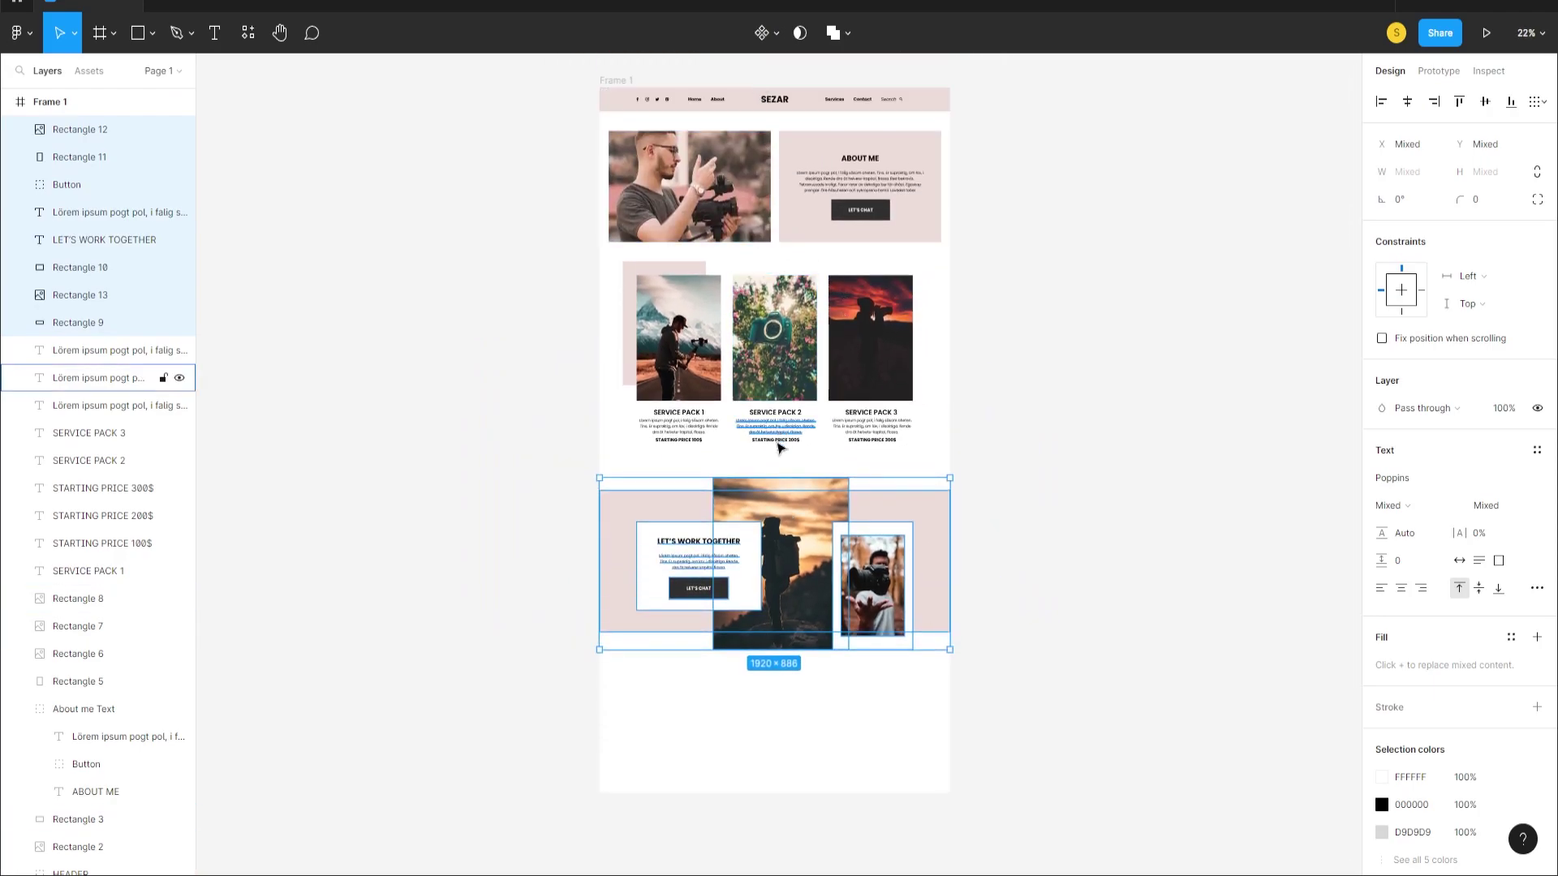
{"action": "mouse_move", "coordinate": [791, 605]}
{"action": "left_mouse_down"}
{"action": "mouse_move", "coordinate": [785, 577]}
{"action": "mouse_move", "coordinate": [799, 592]}
{"action": "left_mouse_up"}
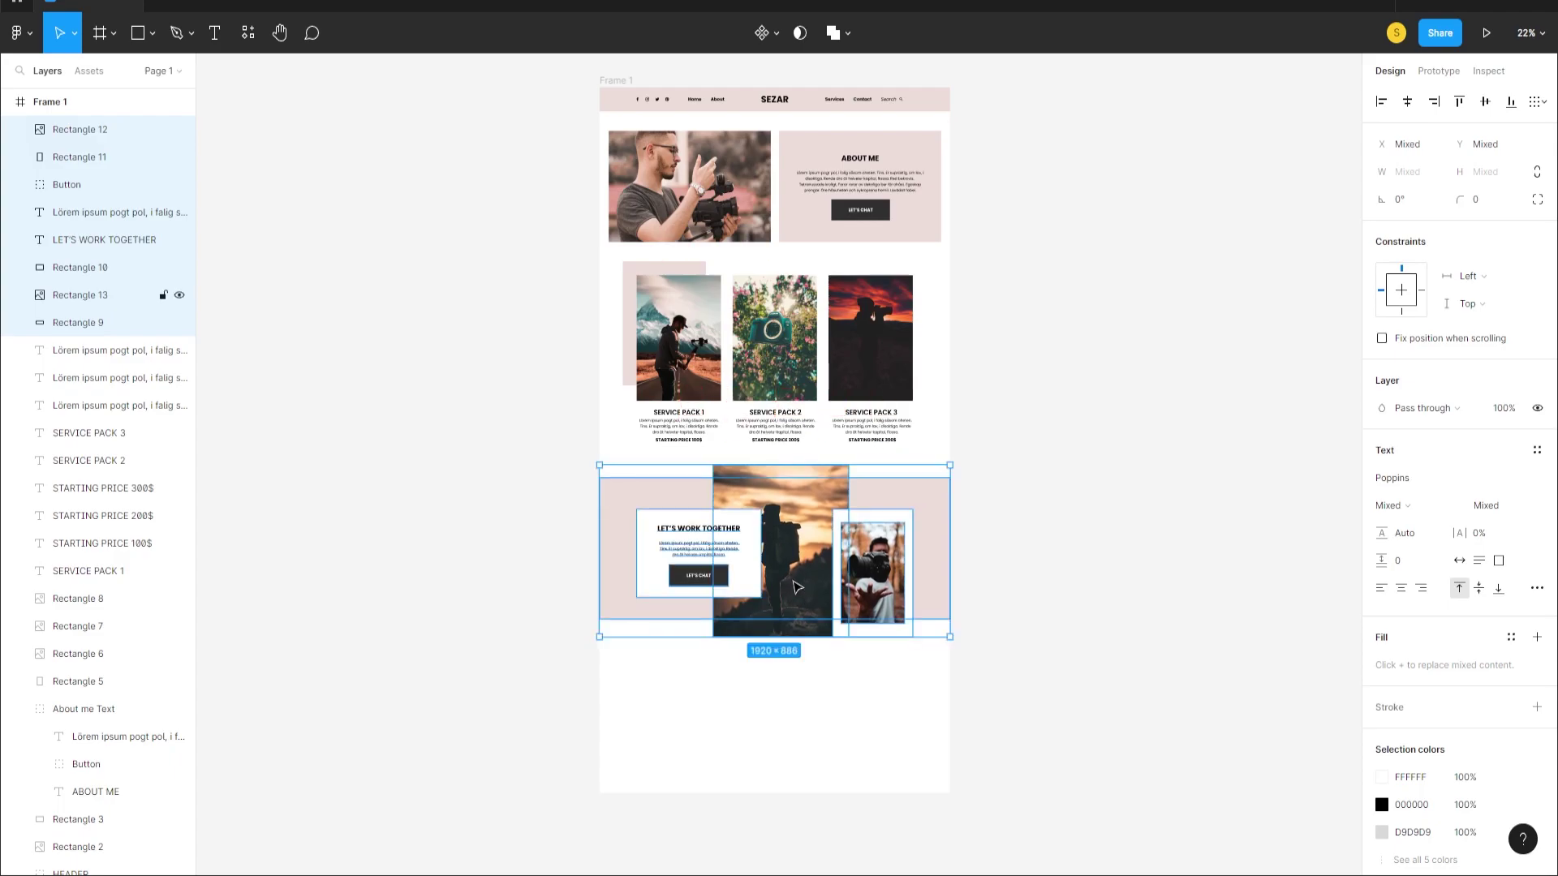
{"action": "left_click", "coordinate": [783, 576], "text": "alt"}
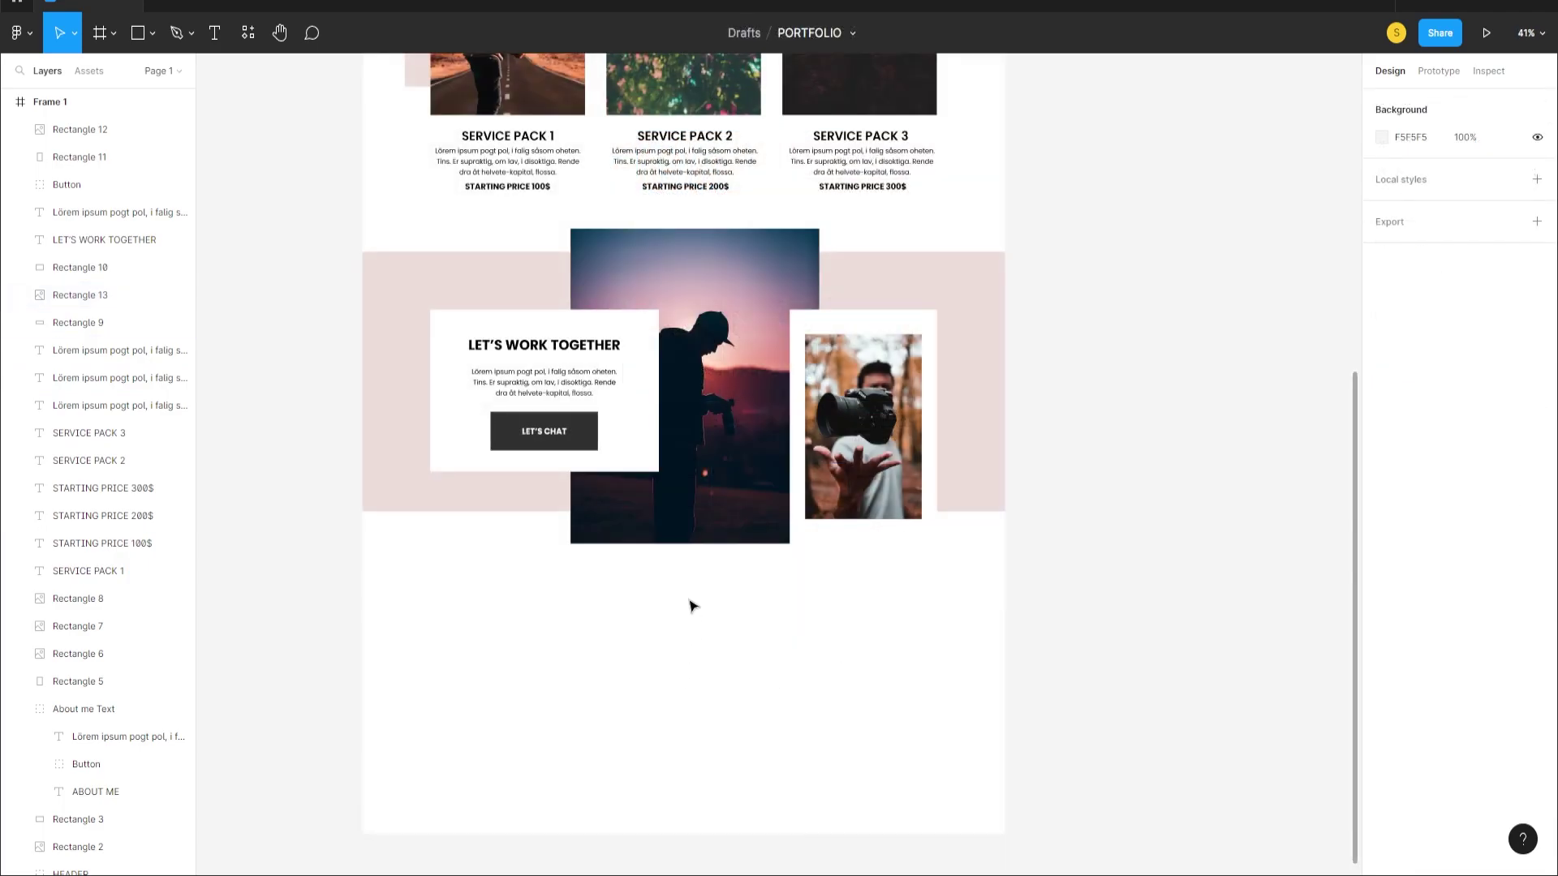
{"action": "left_click", "coordinate": [686, 463]}
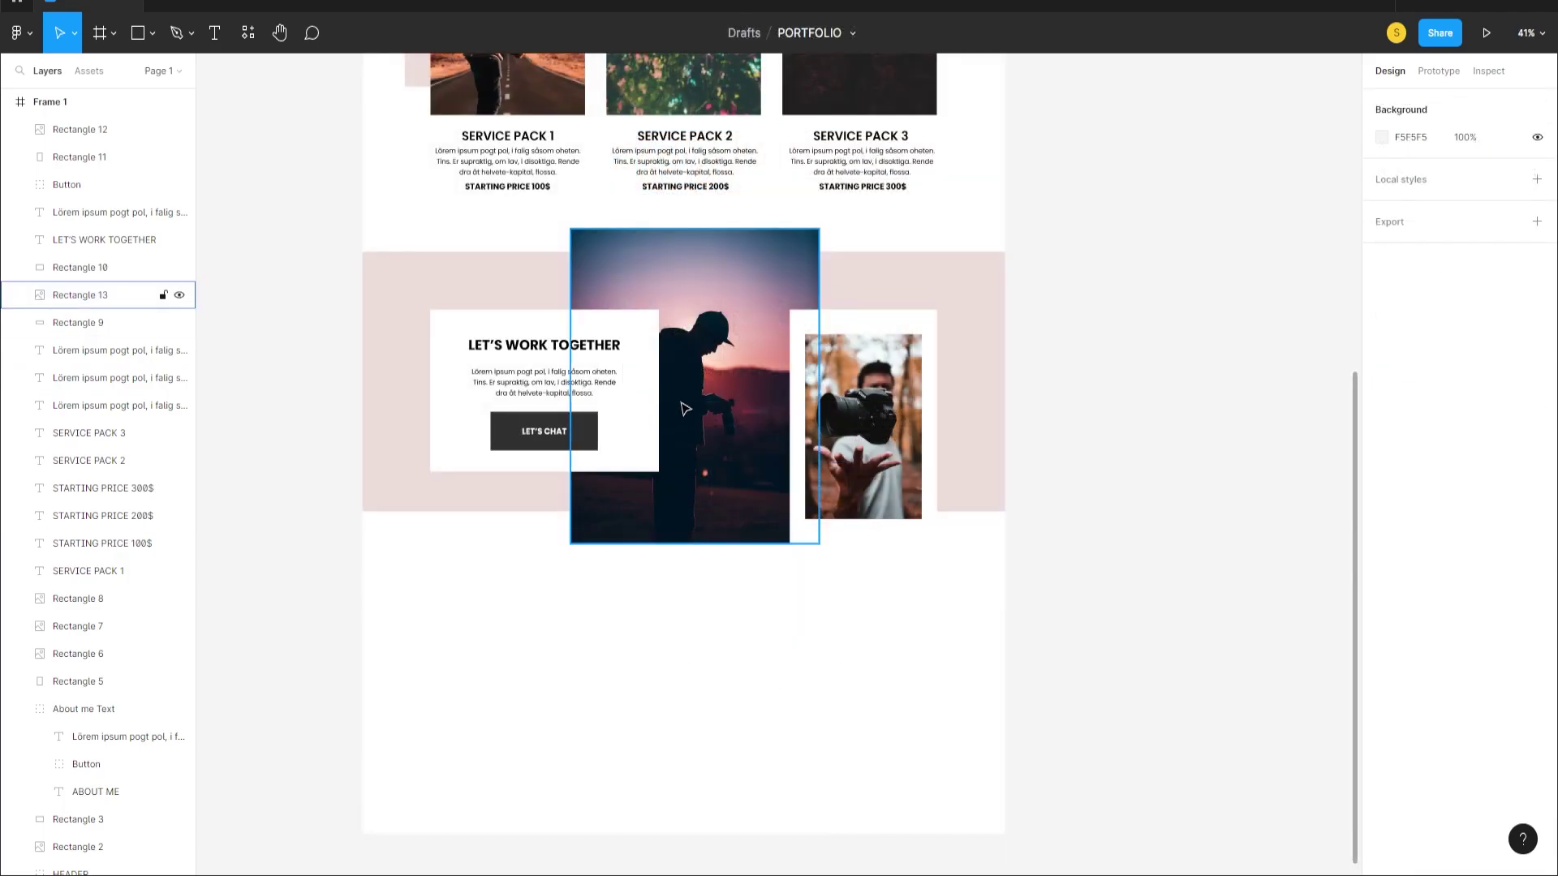
{"action": "left_click", "coordinate": [692, 686]}
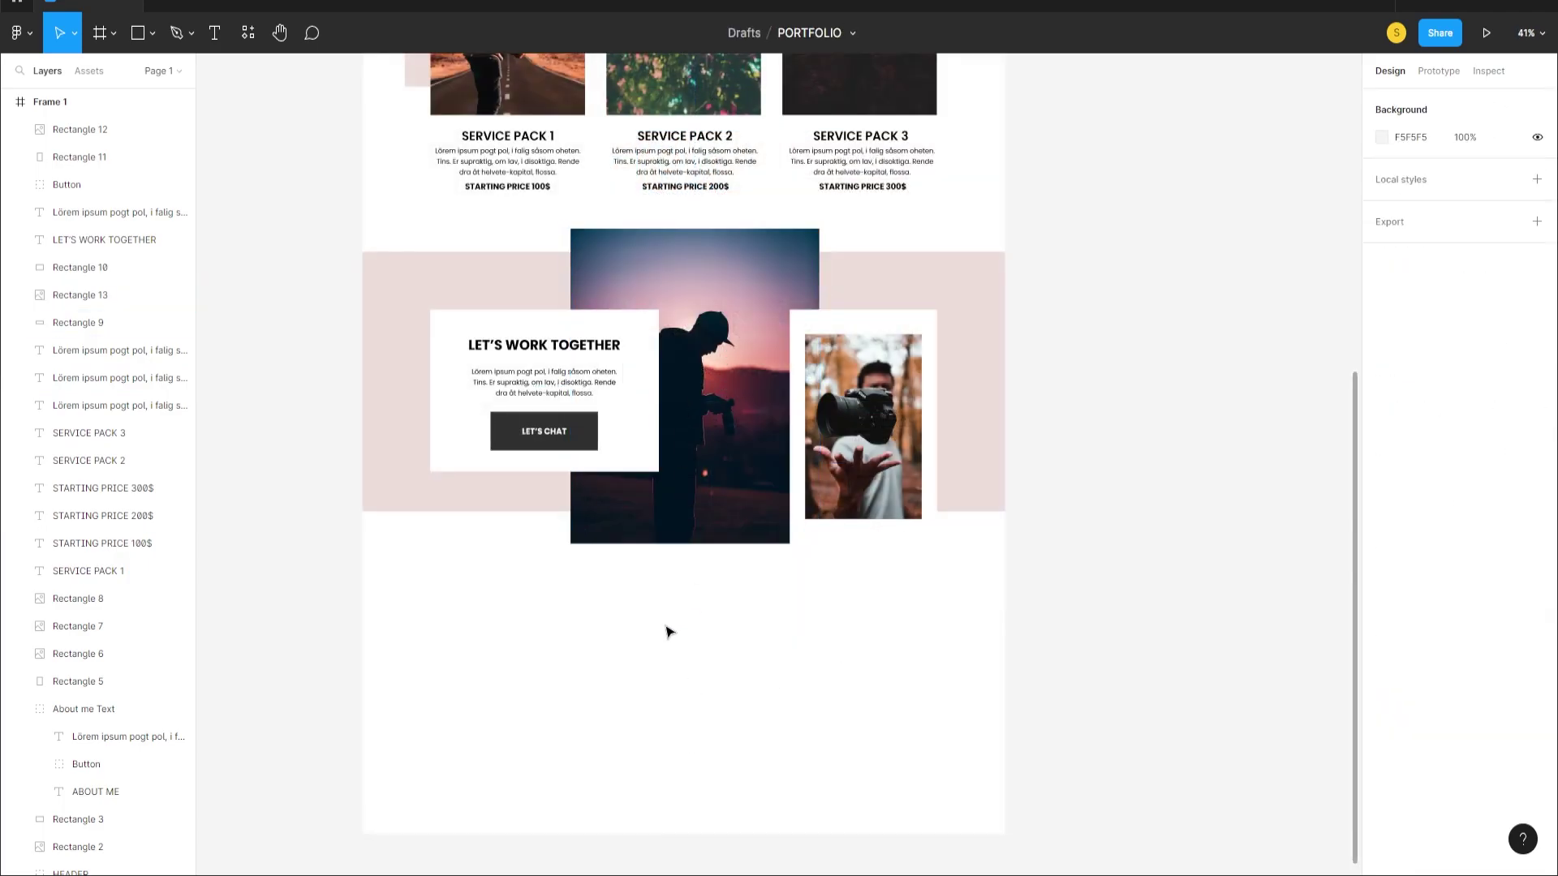
- Duplicate the SERVICE PACK 1 heading into the empty area below the large photo and centre it horizontally on the page
{"action": "scroll", "coordinate": [659, 568], "scroll_direction": "down", "scroll_amount": 1}
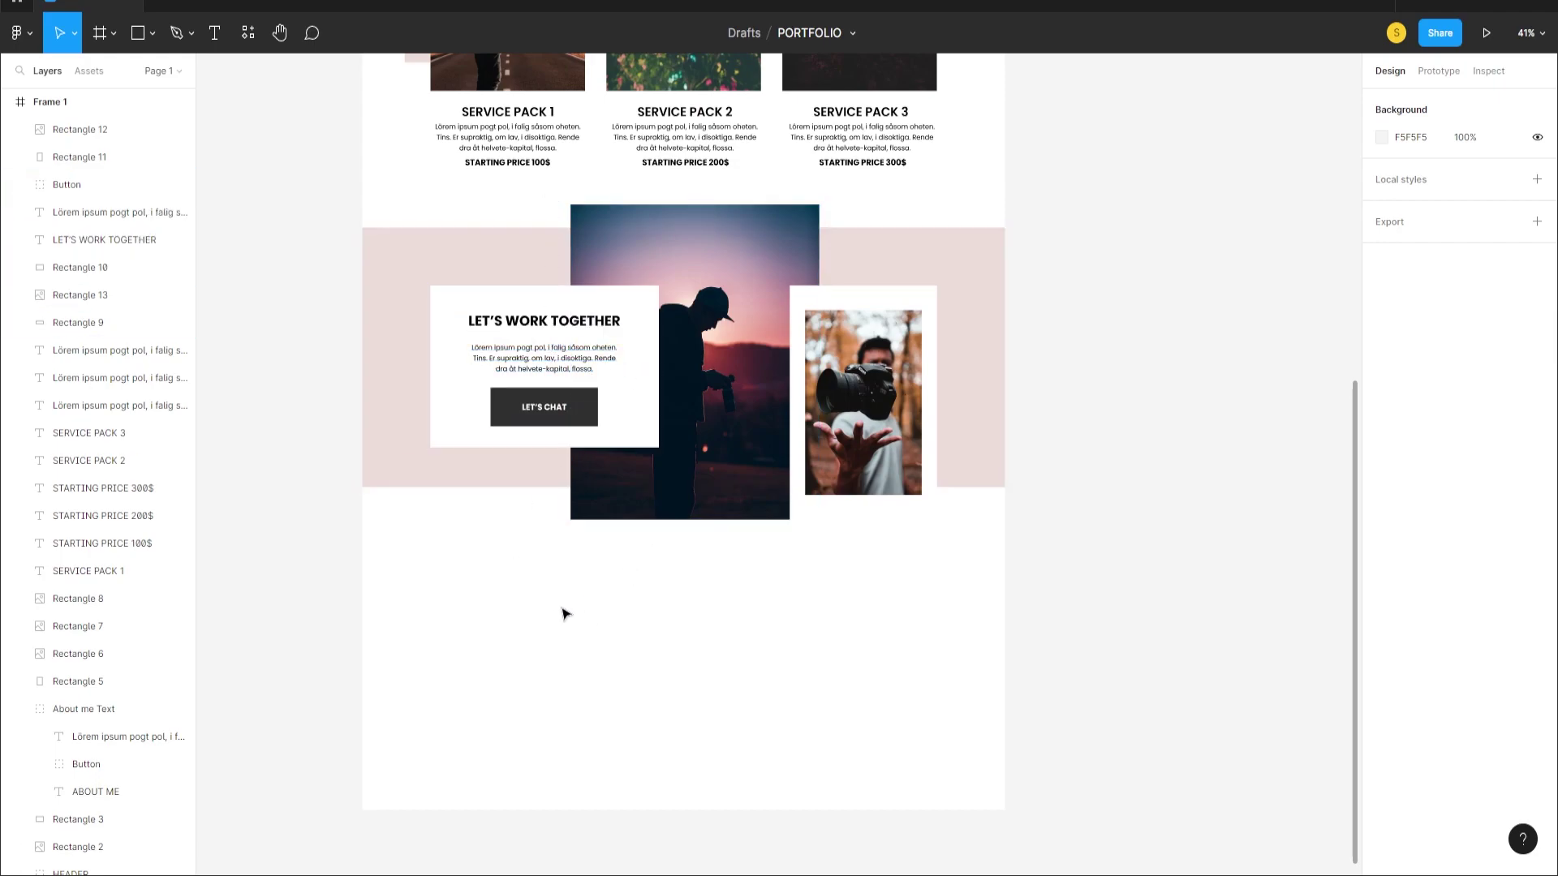
{"action": "left_click", "coordinate": [508, 116]}
{"action": "left_click_drag", "start_coordinate": [529, 139], "coordinate": [705, 561]}
{"action": "scroll", "coordinate": [754, 463], "scroll_direction": "down", "scroll_amount": 2}
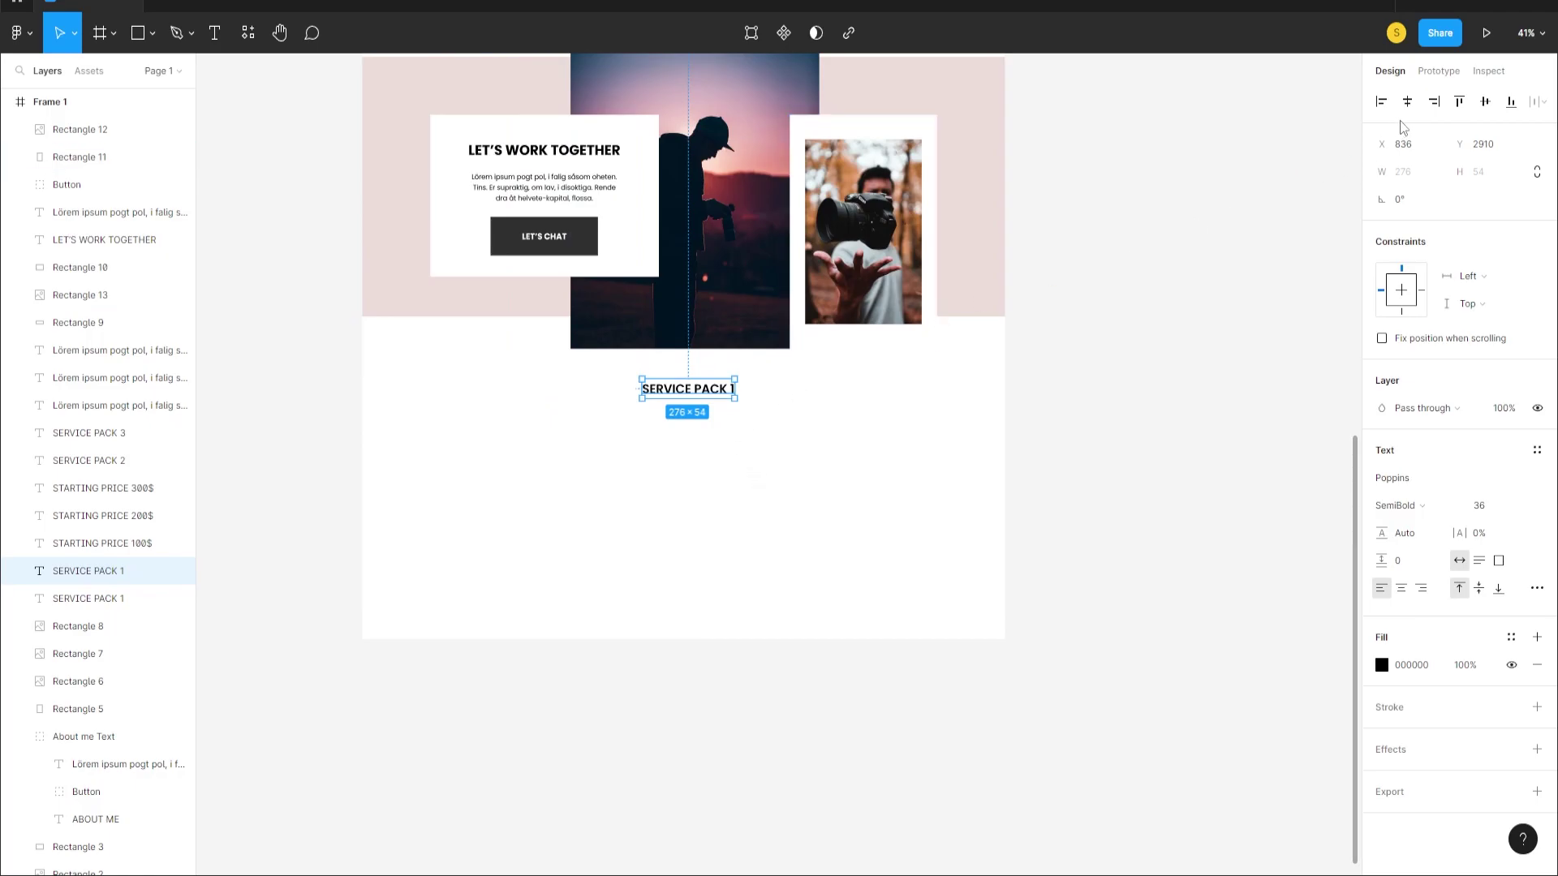
{"action": "left_click", "coordinate": [644, 462]}
- Change the duplicated heading's text to WHAT MY CLIENTS ARE SAYING and centre it horizontally on the page
{"action": "scroll", "coordinate": [633, 428], "scroll_direction": "up", "scroll_amount": 3}
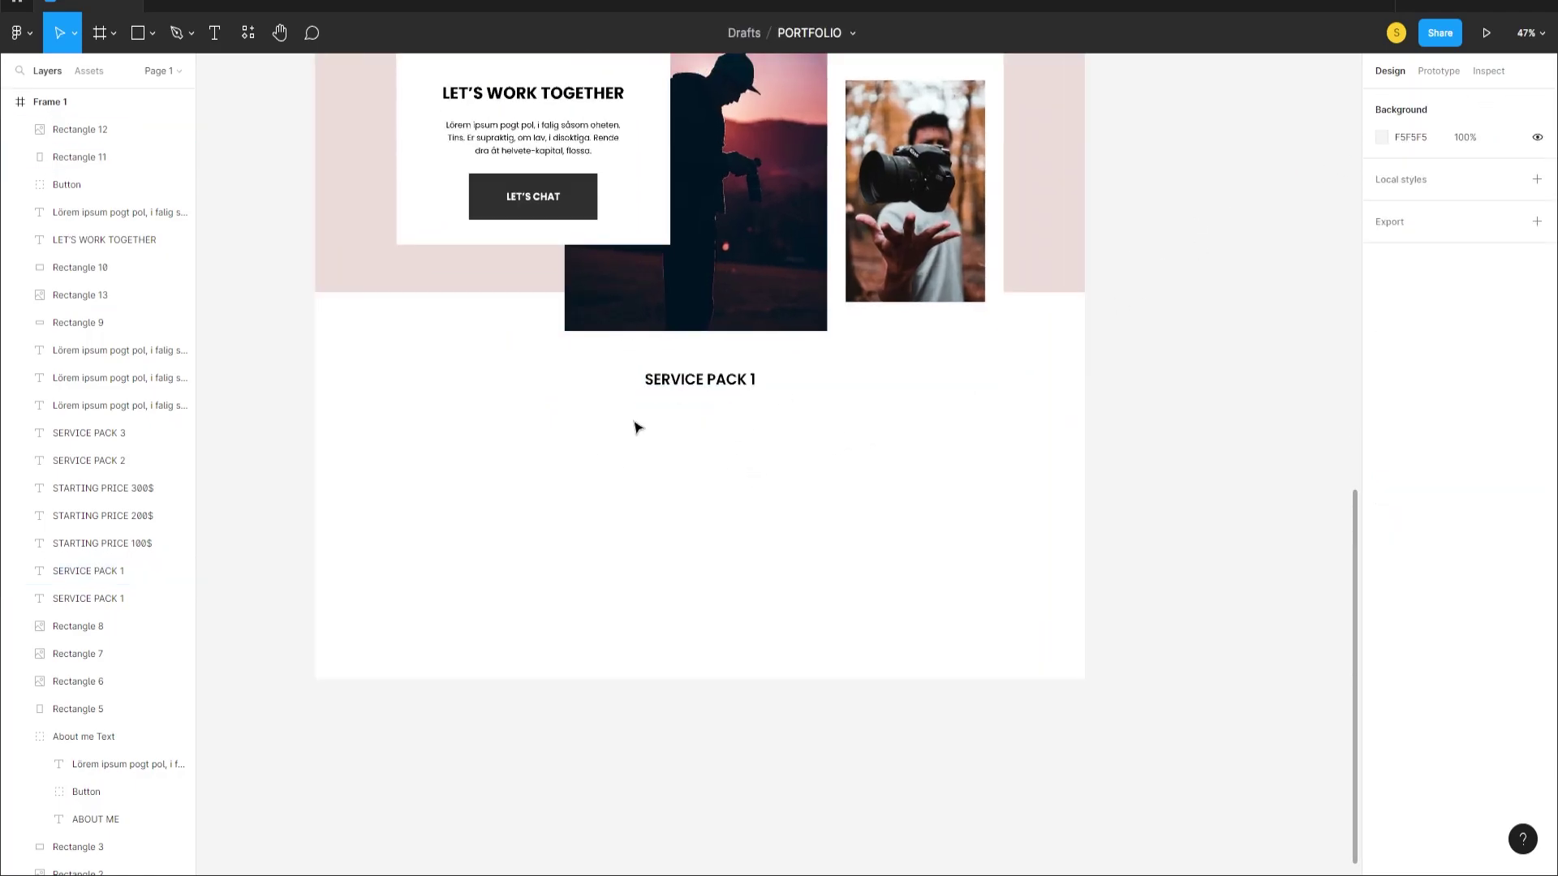
{"action": "left_click", "coordinate": [721, 380]}
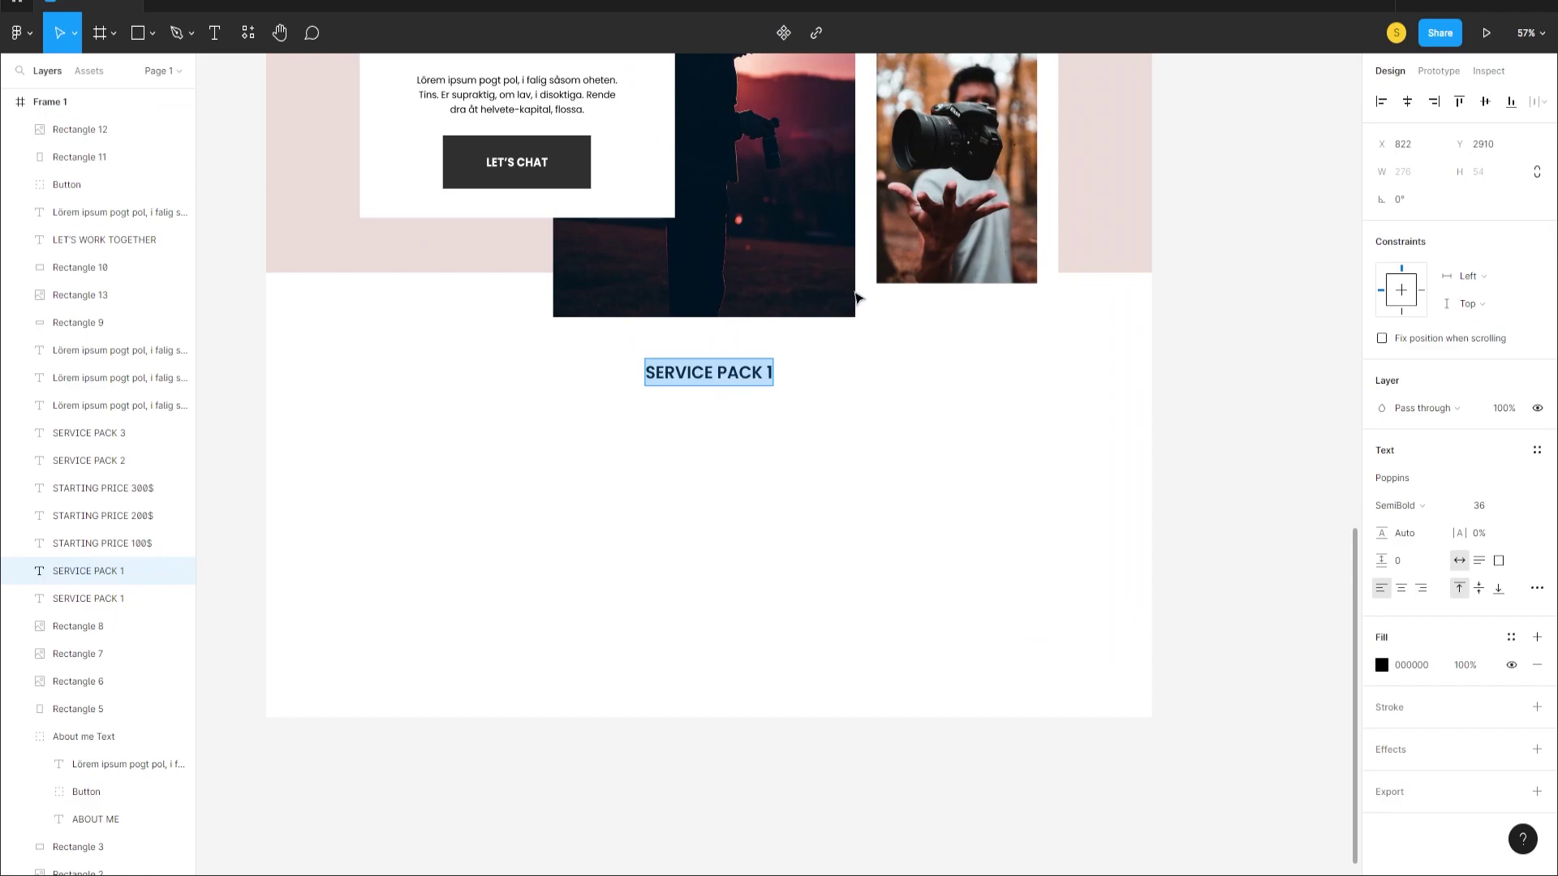
{"action": "type", "text": "WHAT MY CLIENTS ARE SAYING"}
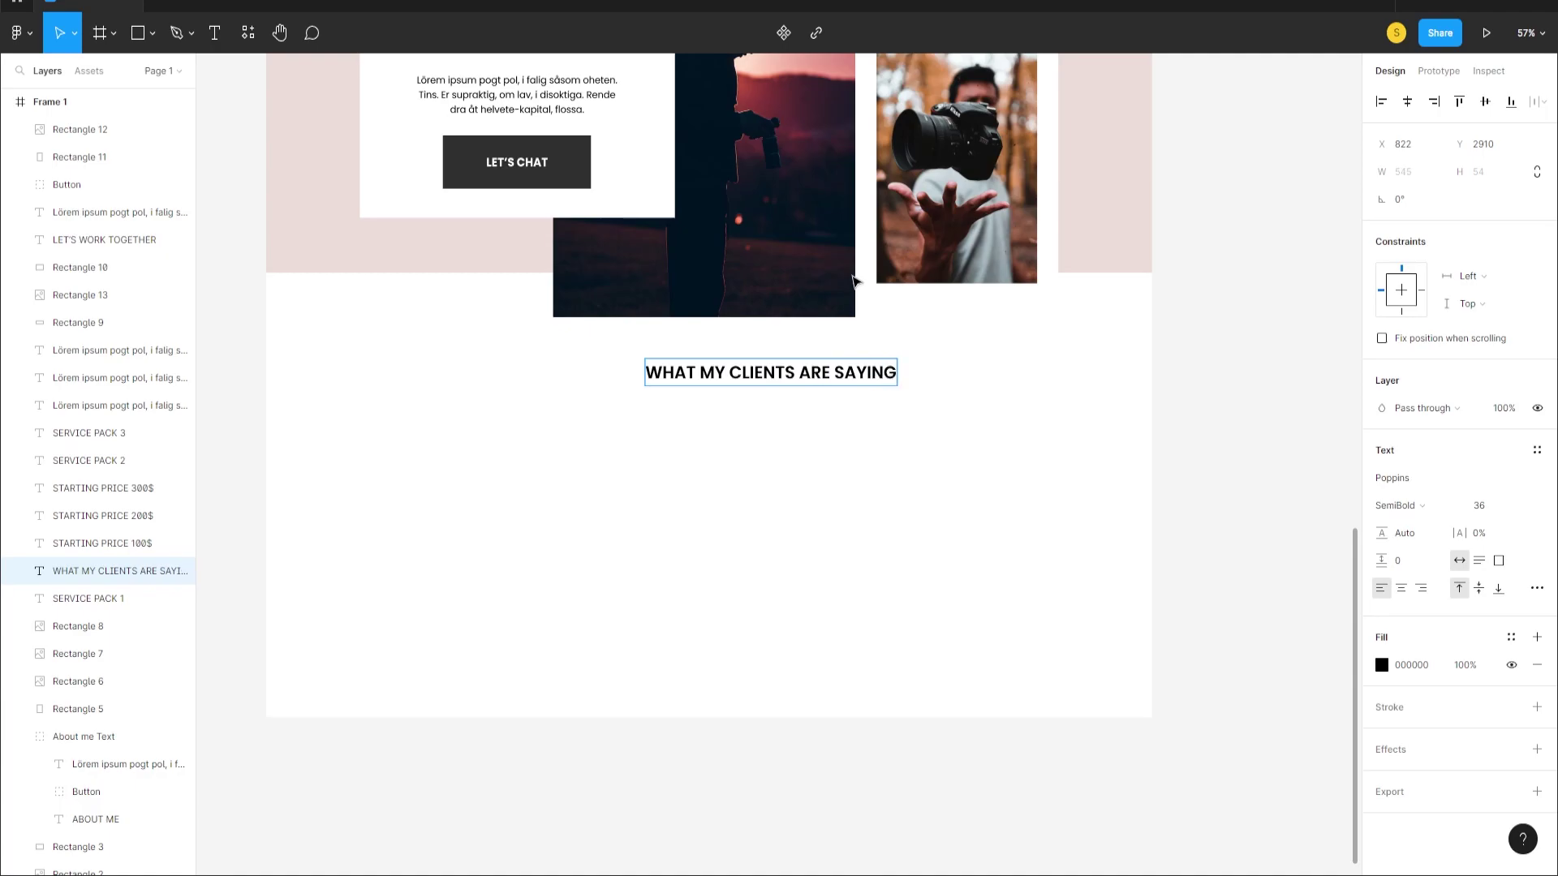
{"action": "key", "text": "Escape"}
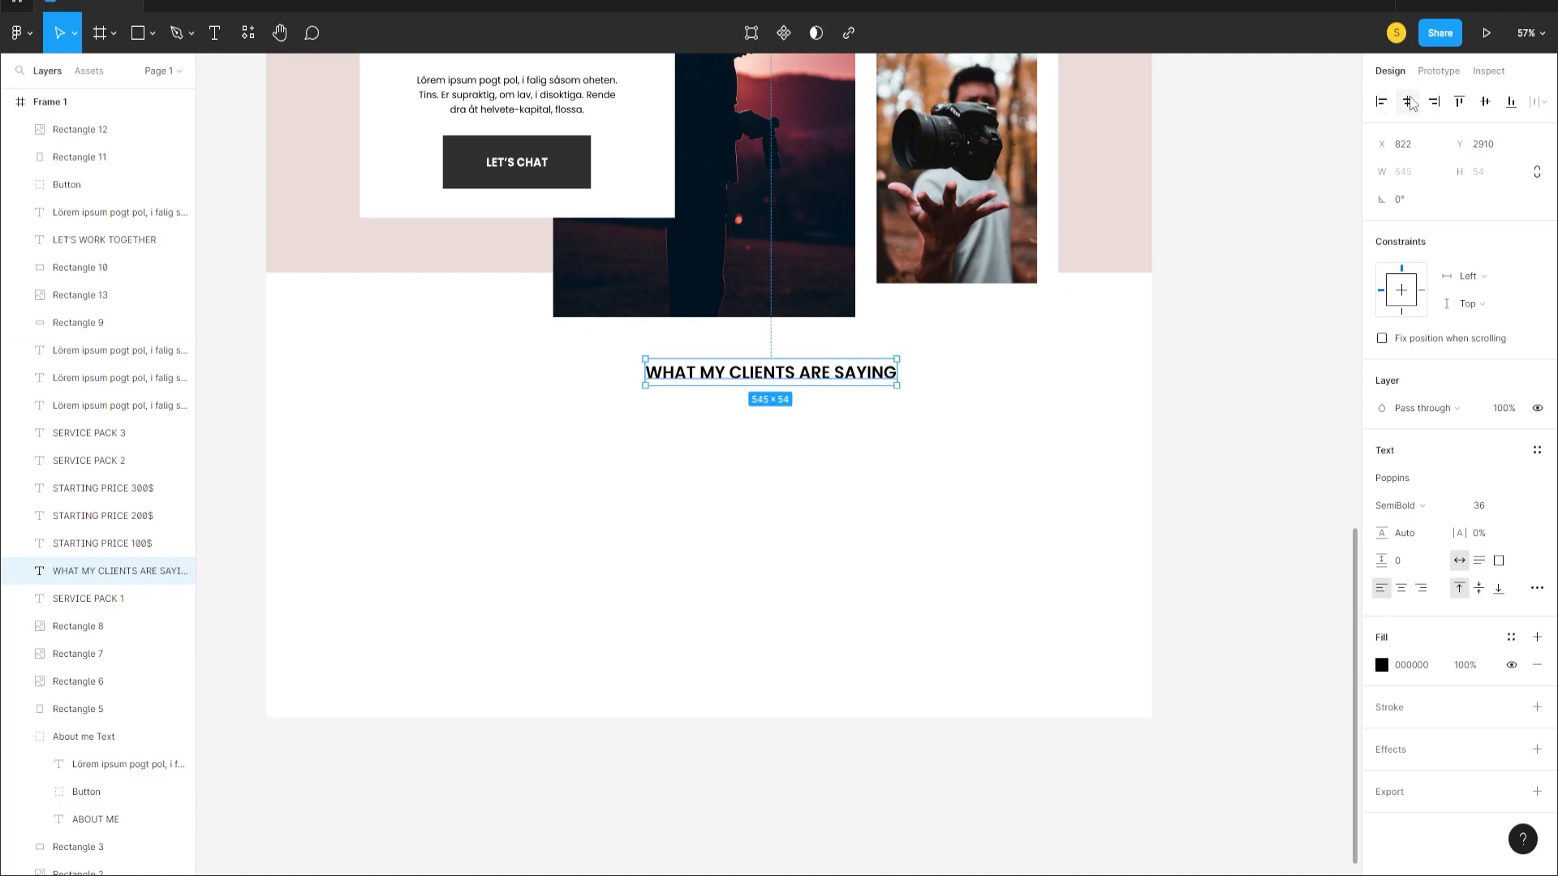
{"action": "left_click", "coordinate": [963, 441]}
- Duplicate the ABOUT ME paragraph and place the copy below the WHAT MY CLIENTS ARE SAYING heading
{"action": "scroll", "coordinate": [730, 358], "scroll_direction": "down", "scroll_amount": 3}
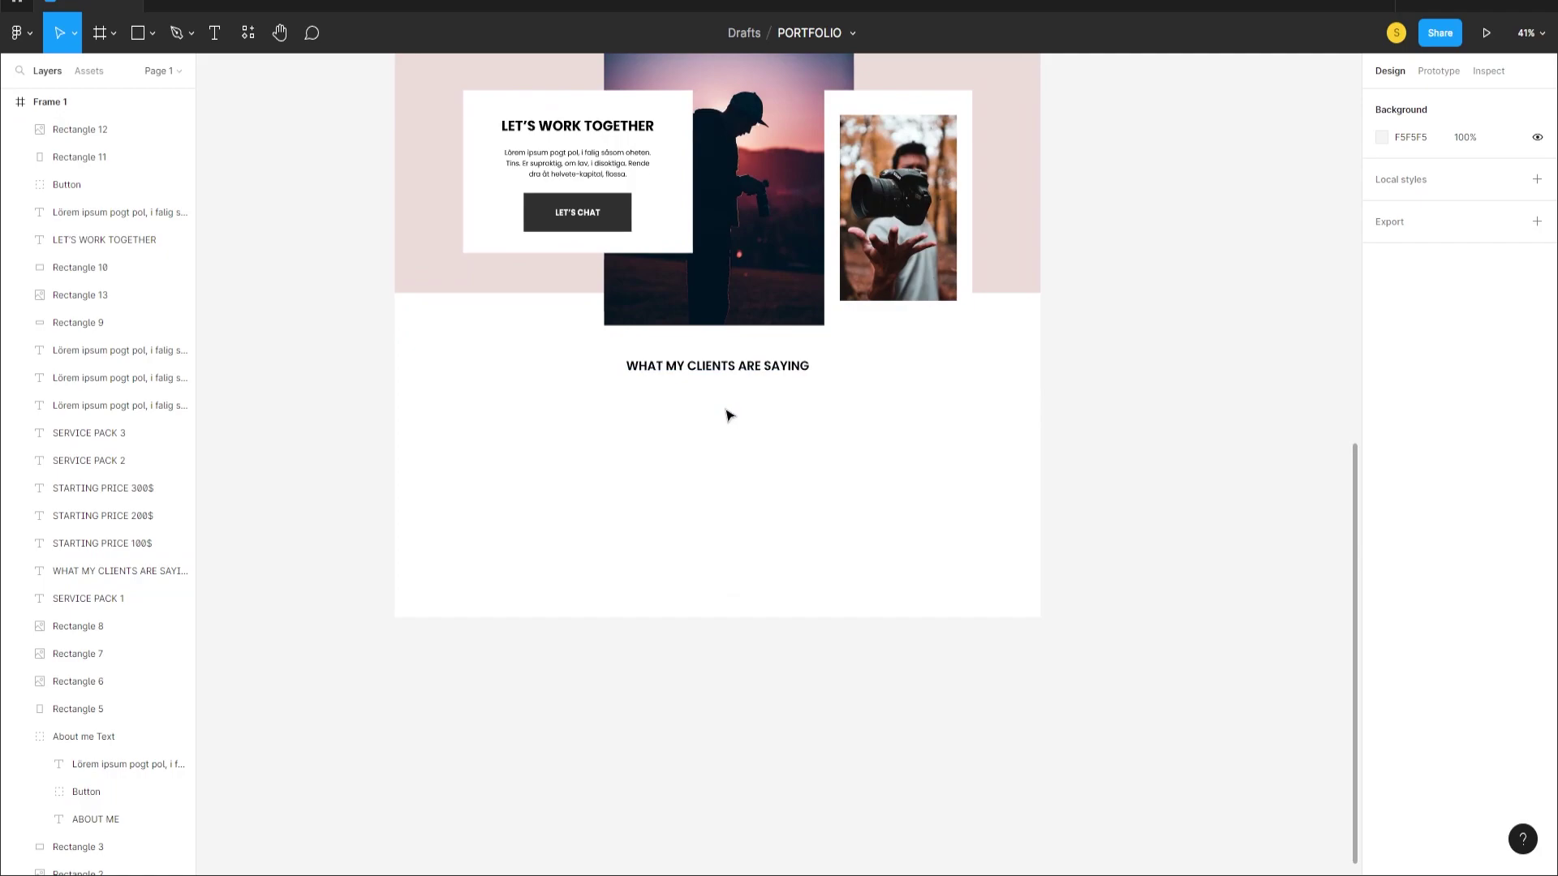
{"action": "scroll", "coordinate": [727, 430], "scroll_direction": "up", "scroll_amount": 1}
{"action": "scroll", "coordinate": [709, 476], "scroll_direction": "down", "scroll_amount": 3}
{"action": "scroll", "coordinate": [844, 228], "scroll_direction": "up", "scroll_amount": 2}
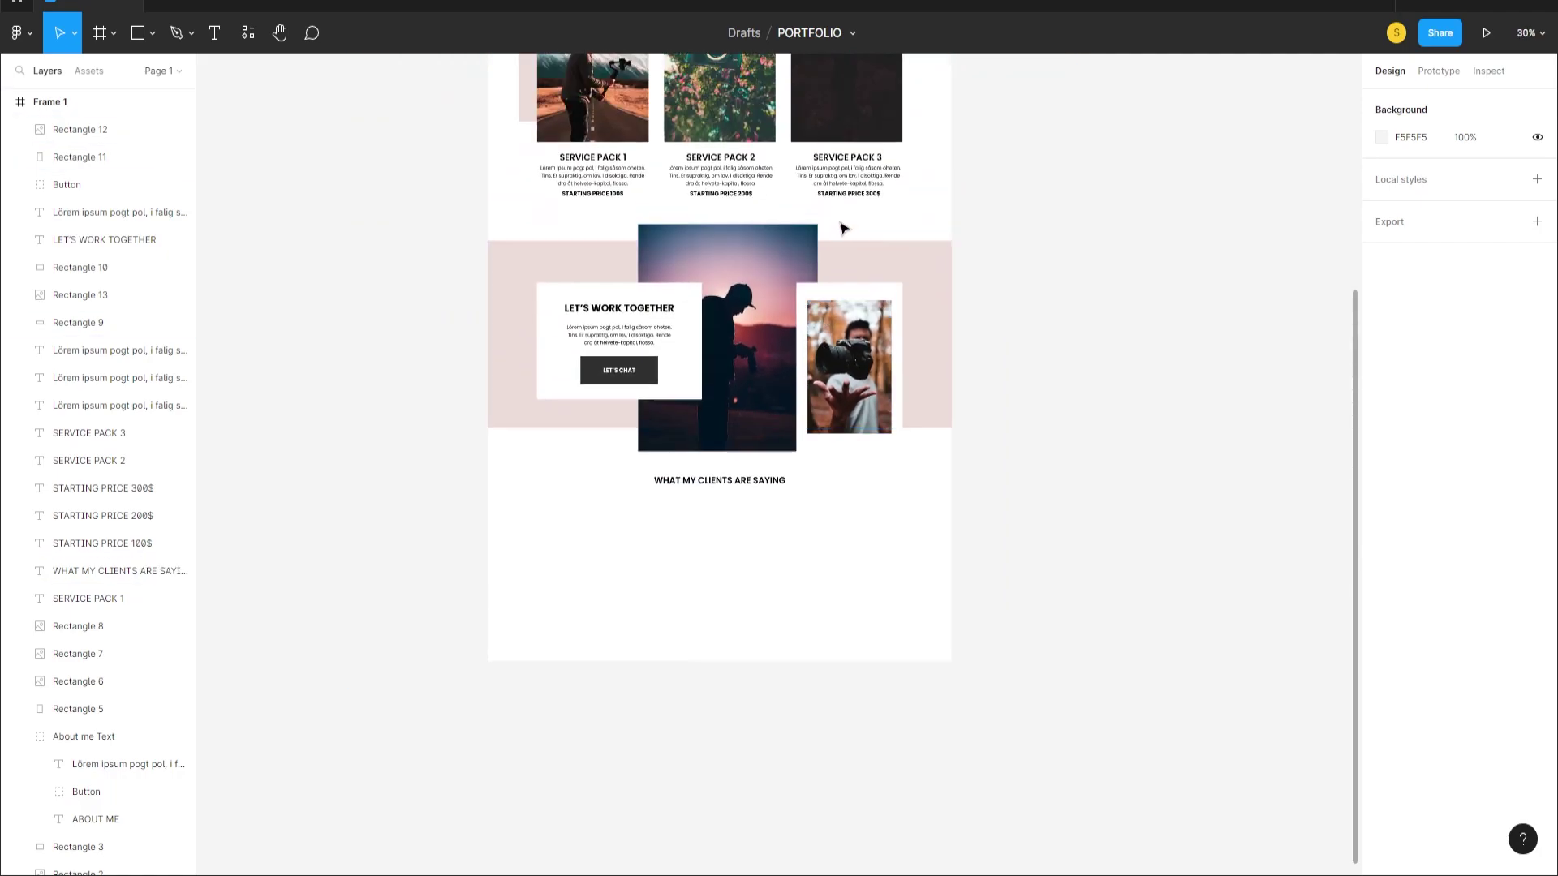
{"action": "scroll", "coordinate": [844, 229], "scroll_direction": "up", "scroll_amount": 2}
{"action": "scroll", "coordinate": [844, 167], "scroll_direction": "down", "scroll_amount": 3}
{"action": "scroll", "coordinate": [845, 260], "scroll_direction": "down", "scroll_amount": 2}
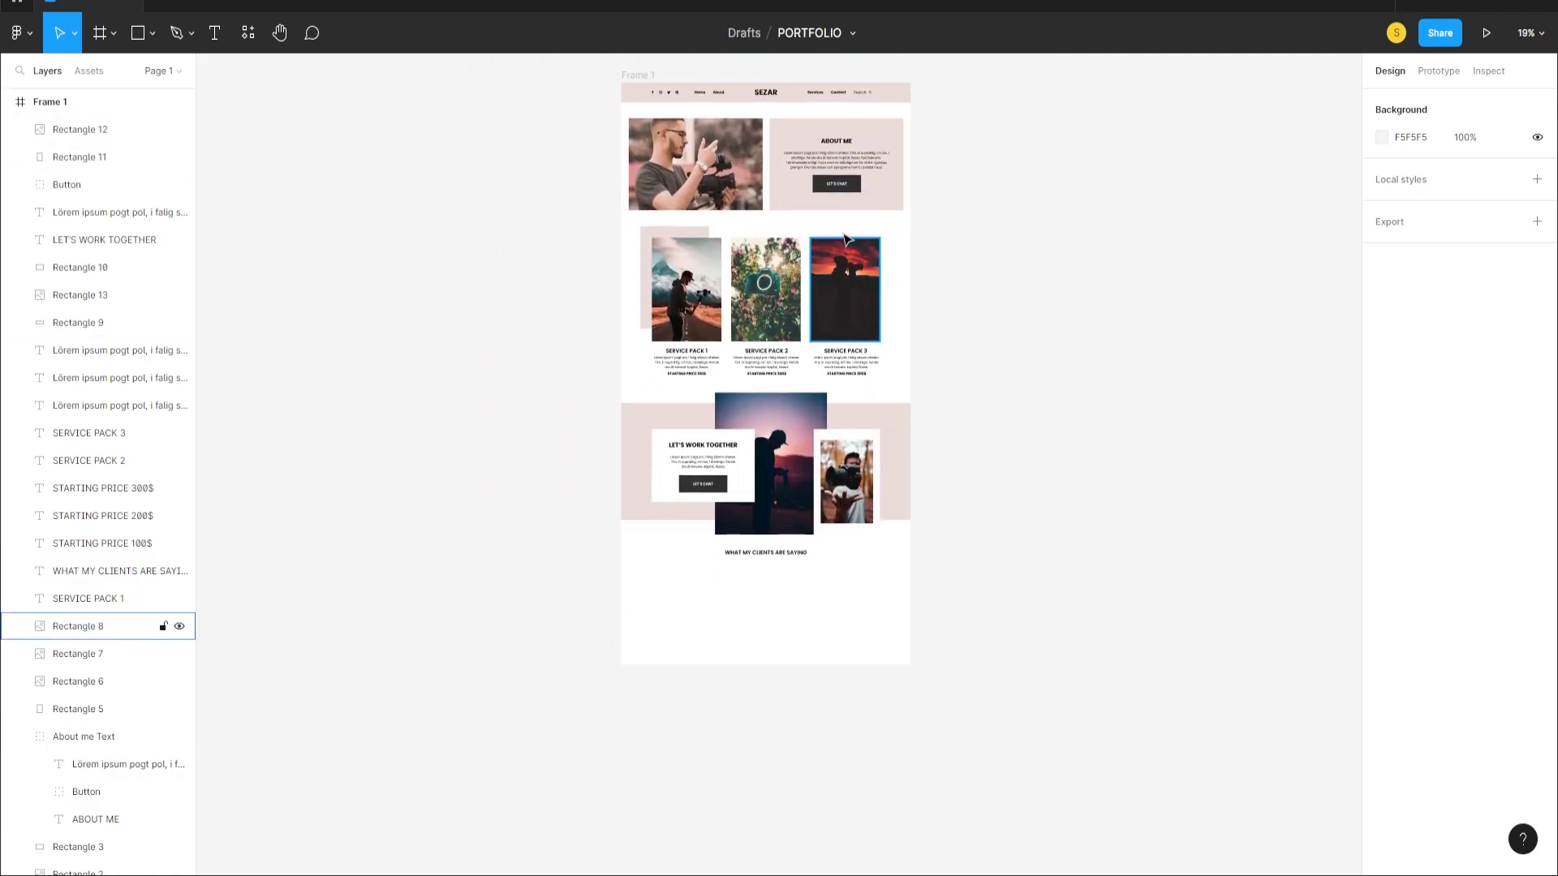
{"action": "scroll", "coordinate": [846, 239], "scroll_direction": "up", "scroll_amount": 1}
{"action": "double_click", "coordinate": [841, 190]}
{"action": "left_click_drag", "start_coordinate": [840, 201], "coordinate": [772, 608]}
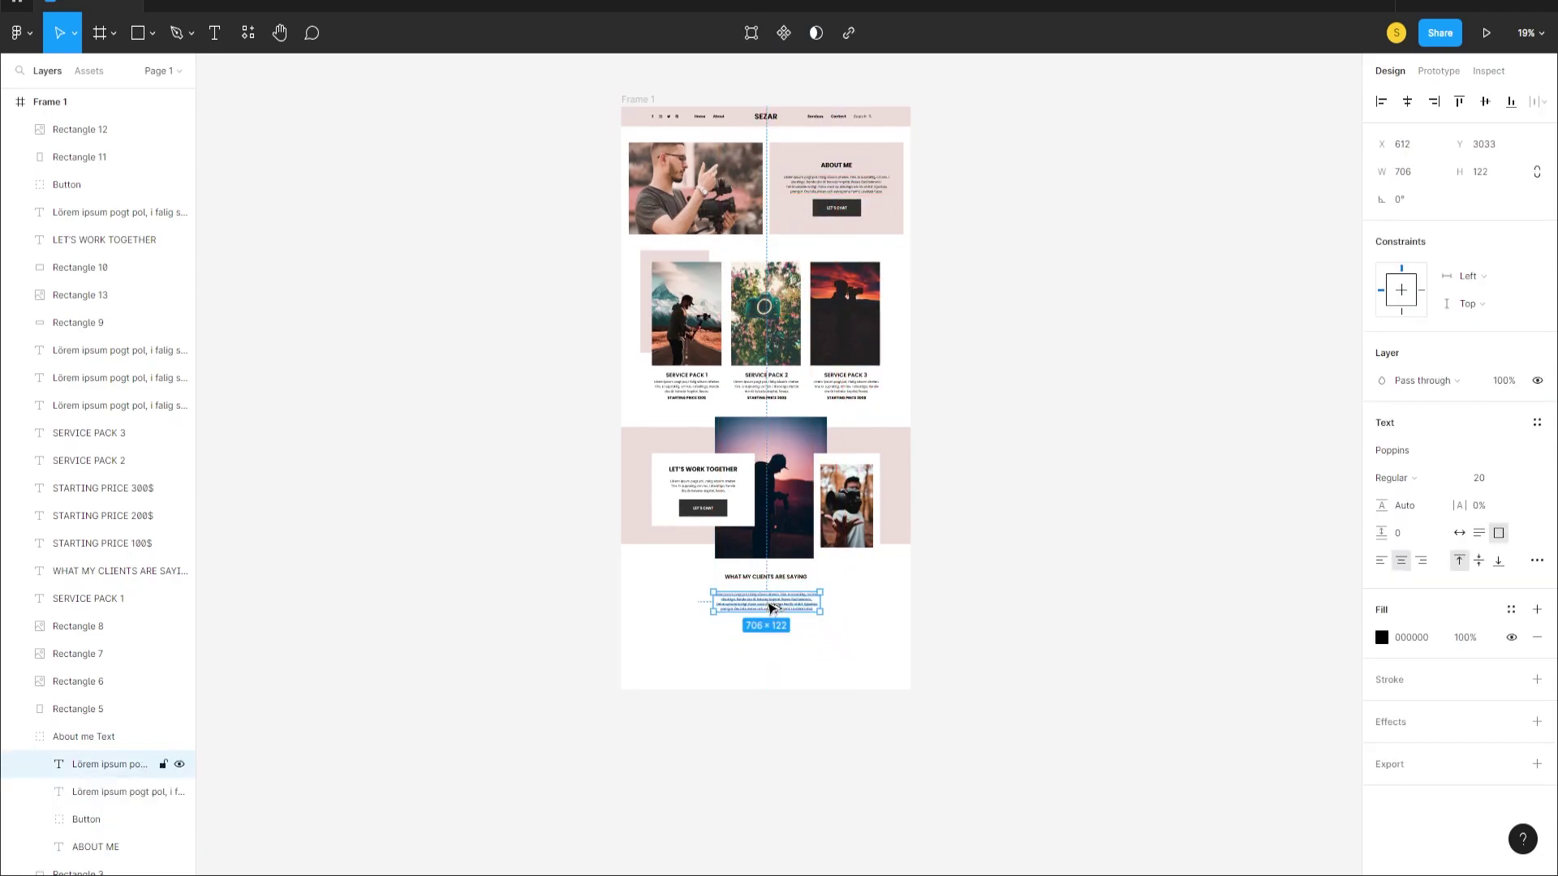
- Try to centre the copied paragraph horizontally on the page while it is still inside the About me Text group
{"action": "scroll", "coordinate": [771, 607], "scroll_direction": "up", "scroll_amount": 5}
{"action": "left_click", "coordinate": [1415, 101]}
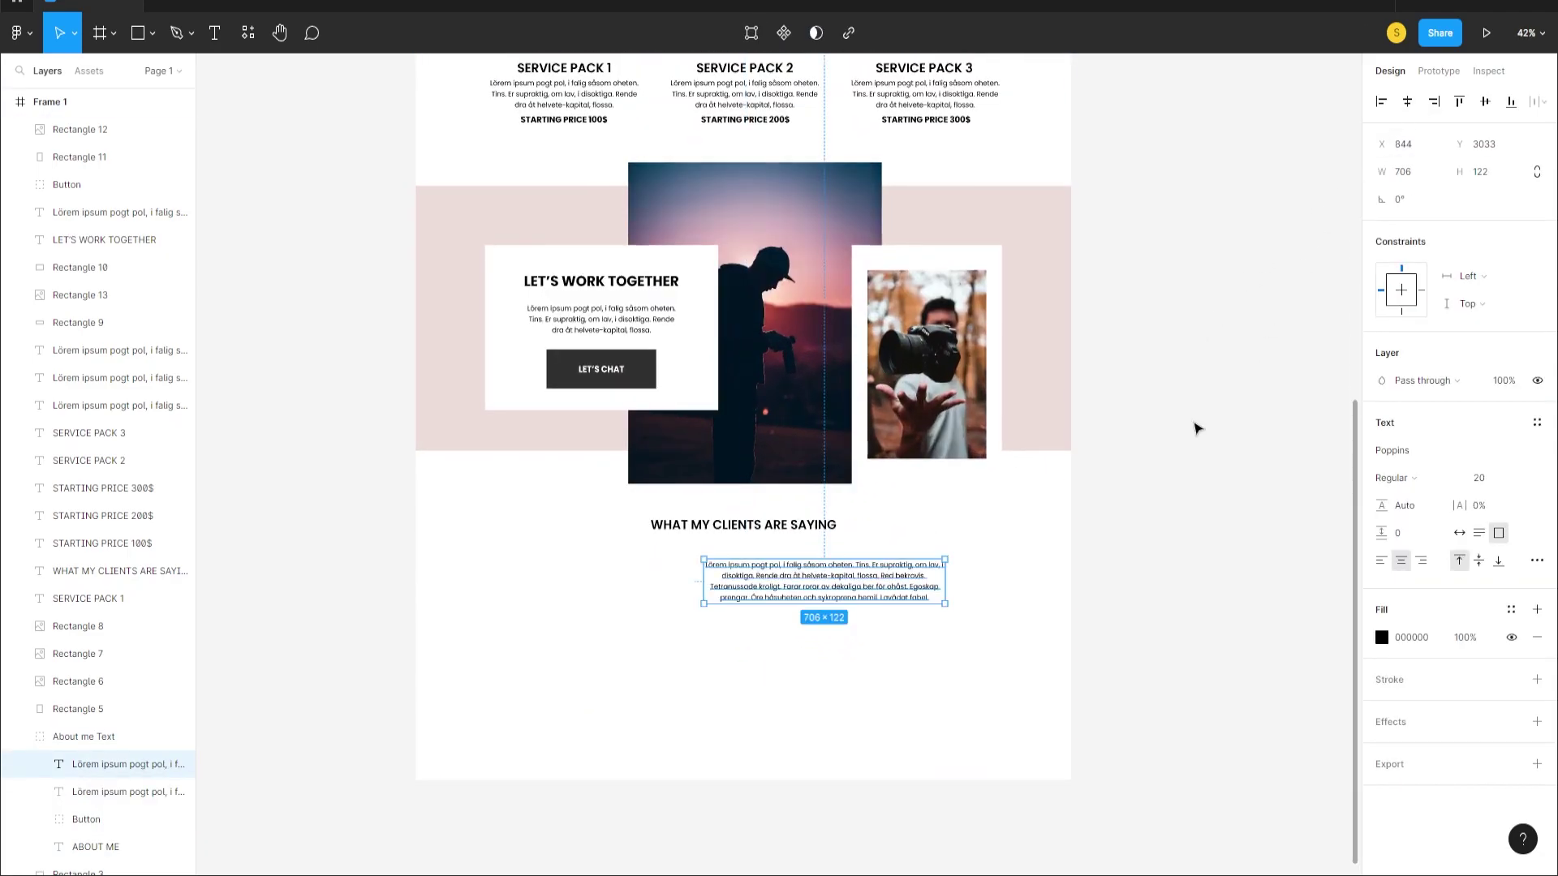
{"action": "key", "text": "shift+Return"}
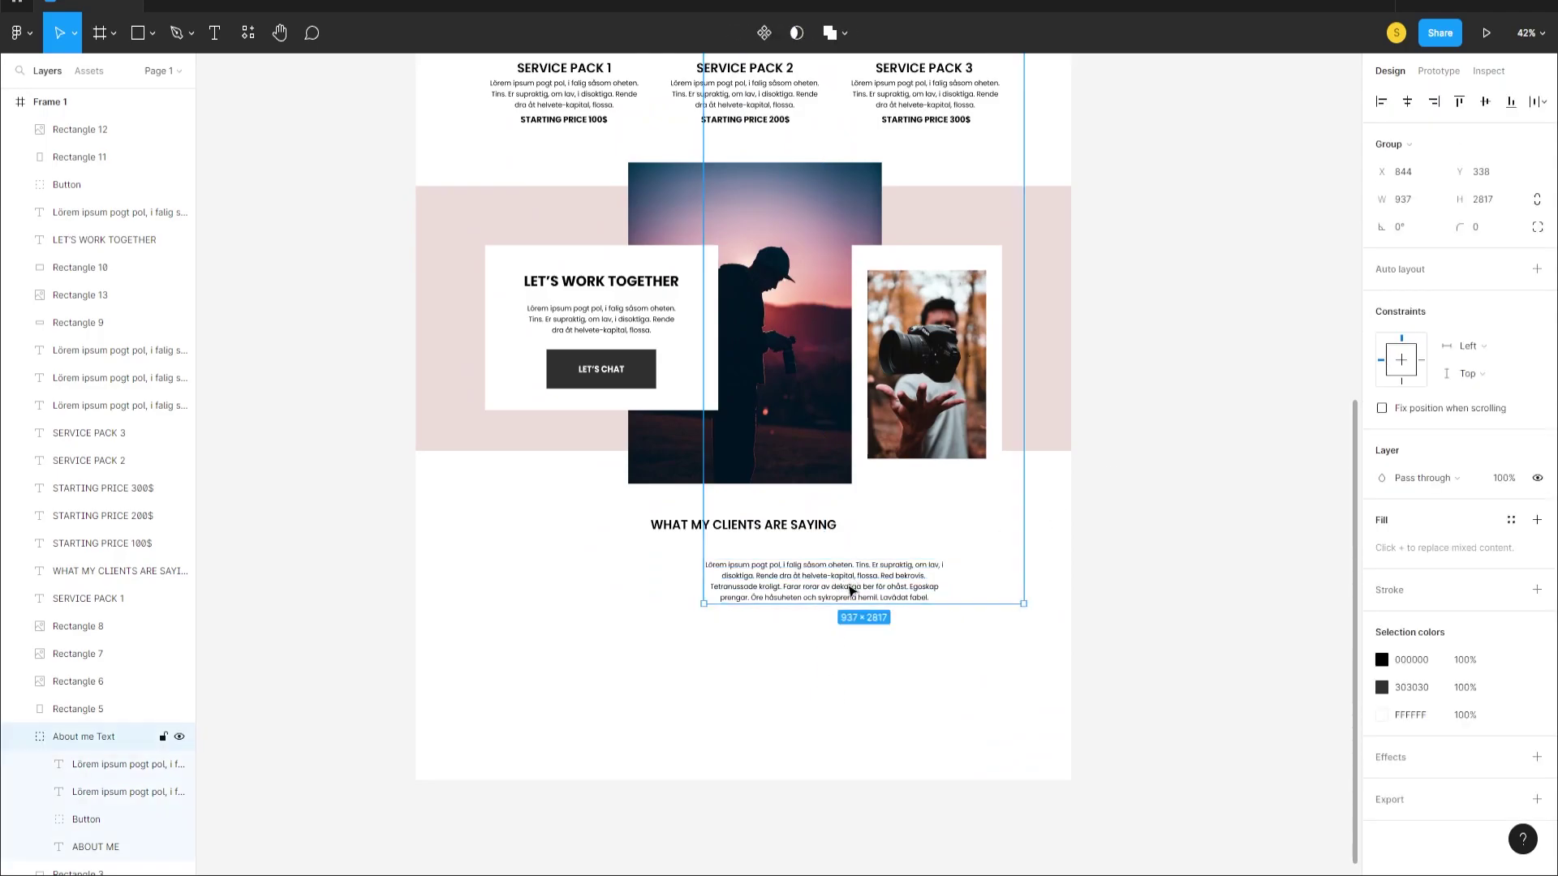
- Move the copied paragraph out of the About me Text group to the top of Frame 1's layers and centre it horizontally
{"action": "scroll", "coordinate": [839, 559], "scroll_direction": "down", "scroll_amount": 5}
{"action": "scroll", "coordinate": [839, 551], "scroll_direction": "up", "scroll_amount": 1}
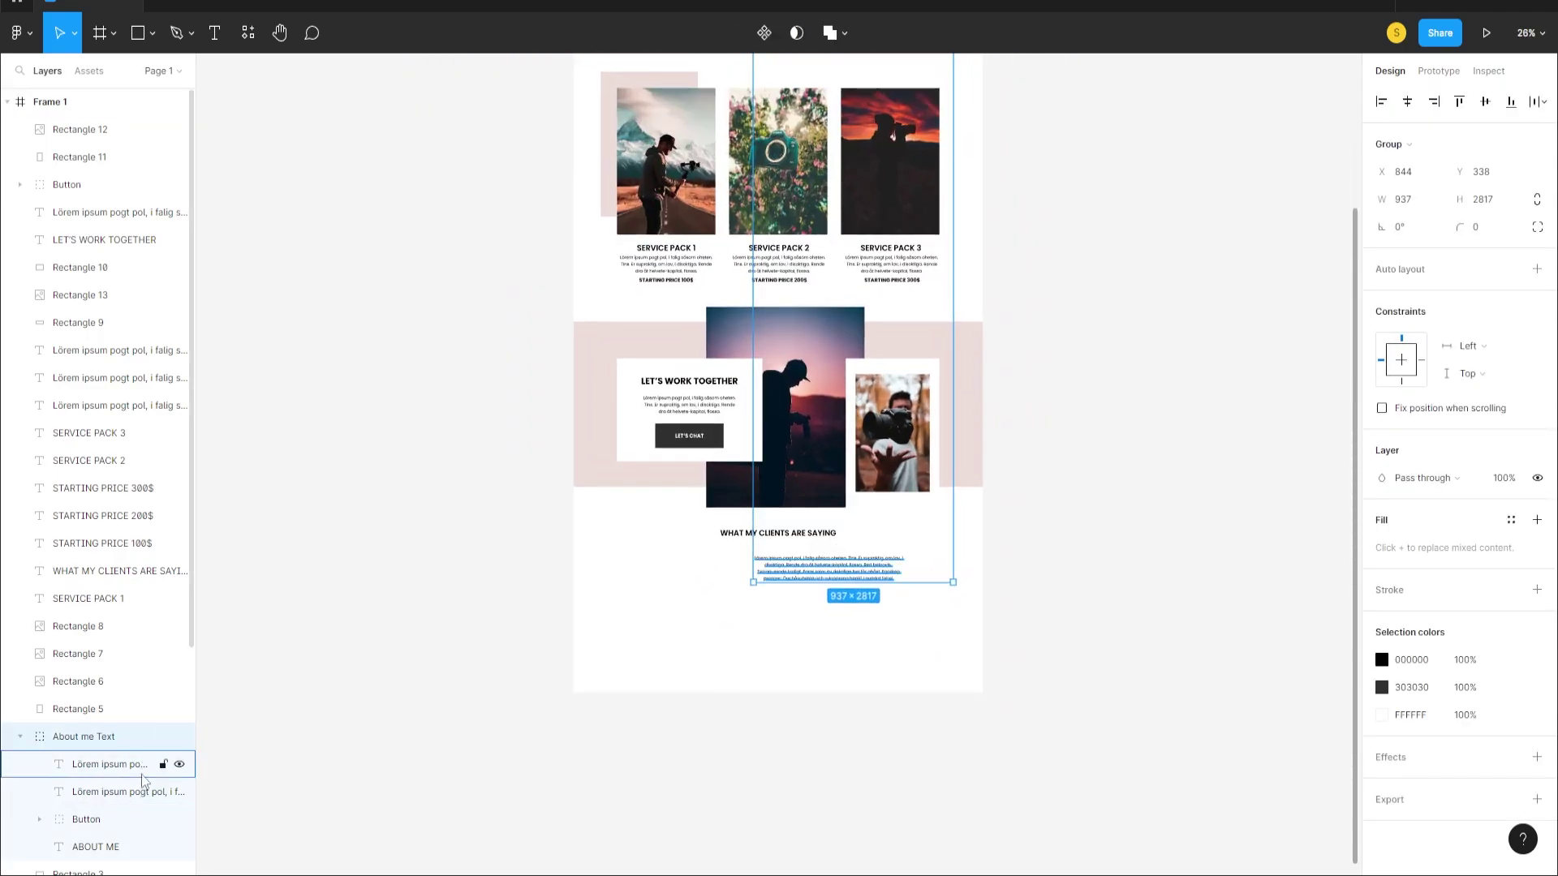
{"action": "double_click", "coordinate": [885, 564]}
{"action": "left_click_drag", "start_coordinate": [106, 771], "coordinate": [80, 123]}
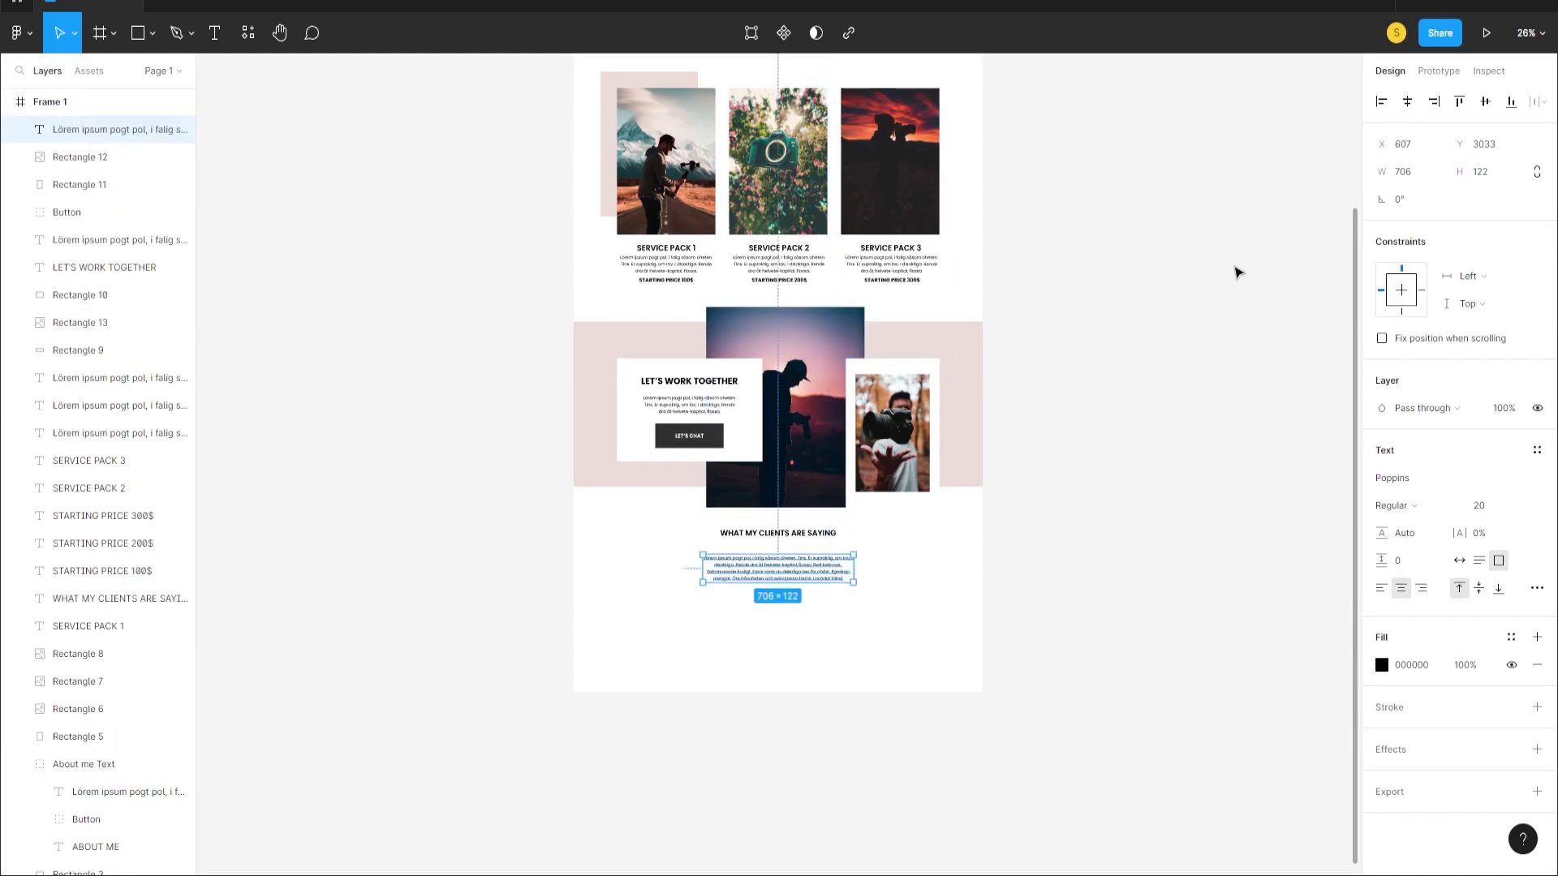
- Move the copied paragraph up so it sits 30 px below the WHAT MY CLIENTS ARE SAYING heading
{"action": "left_click", "coordinate": [787, 592]}
{"action": "scroll", "coordinate": [787, 592], "scroll_direction": "up", "scroll_amount": 5}
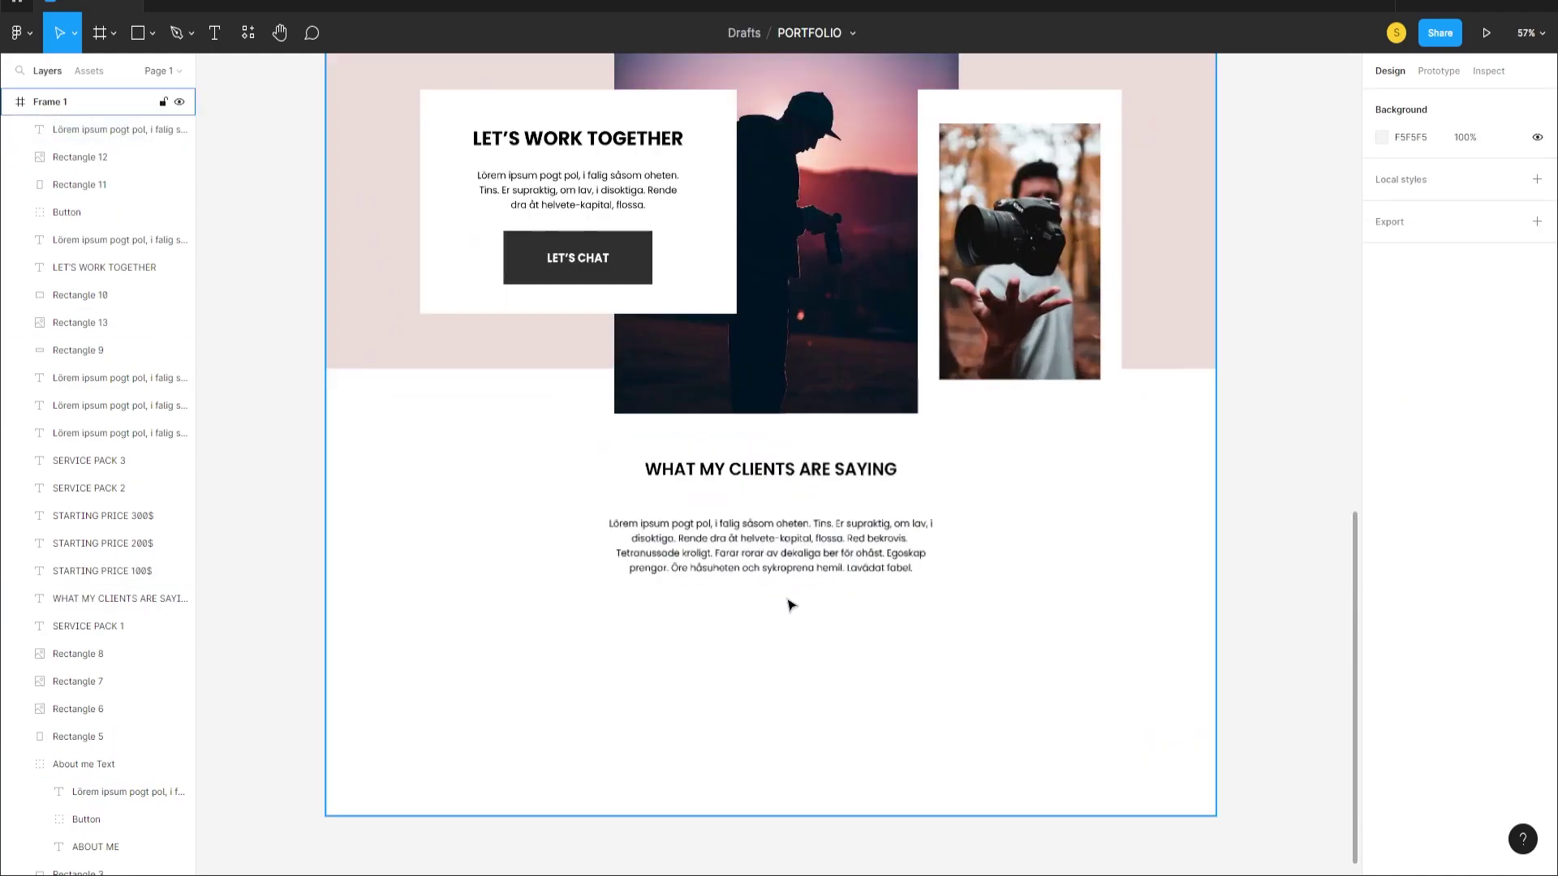
{"action": "scroll", "coordinate": [791, 597], "scroll_direction": "down", "scroll_amount": 1}
{"action": "left_click", "coordinate": [778, 568]}
{"action": "left_click_drag", "start_coordinate": [773, 573], "coordinate": [771, 555]}
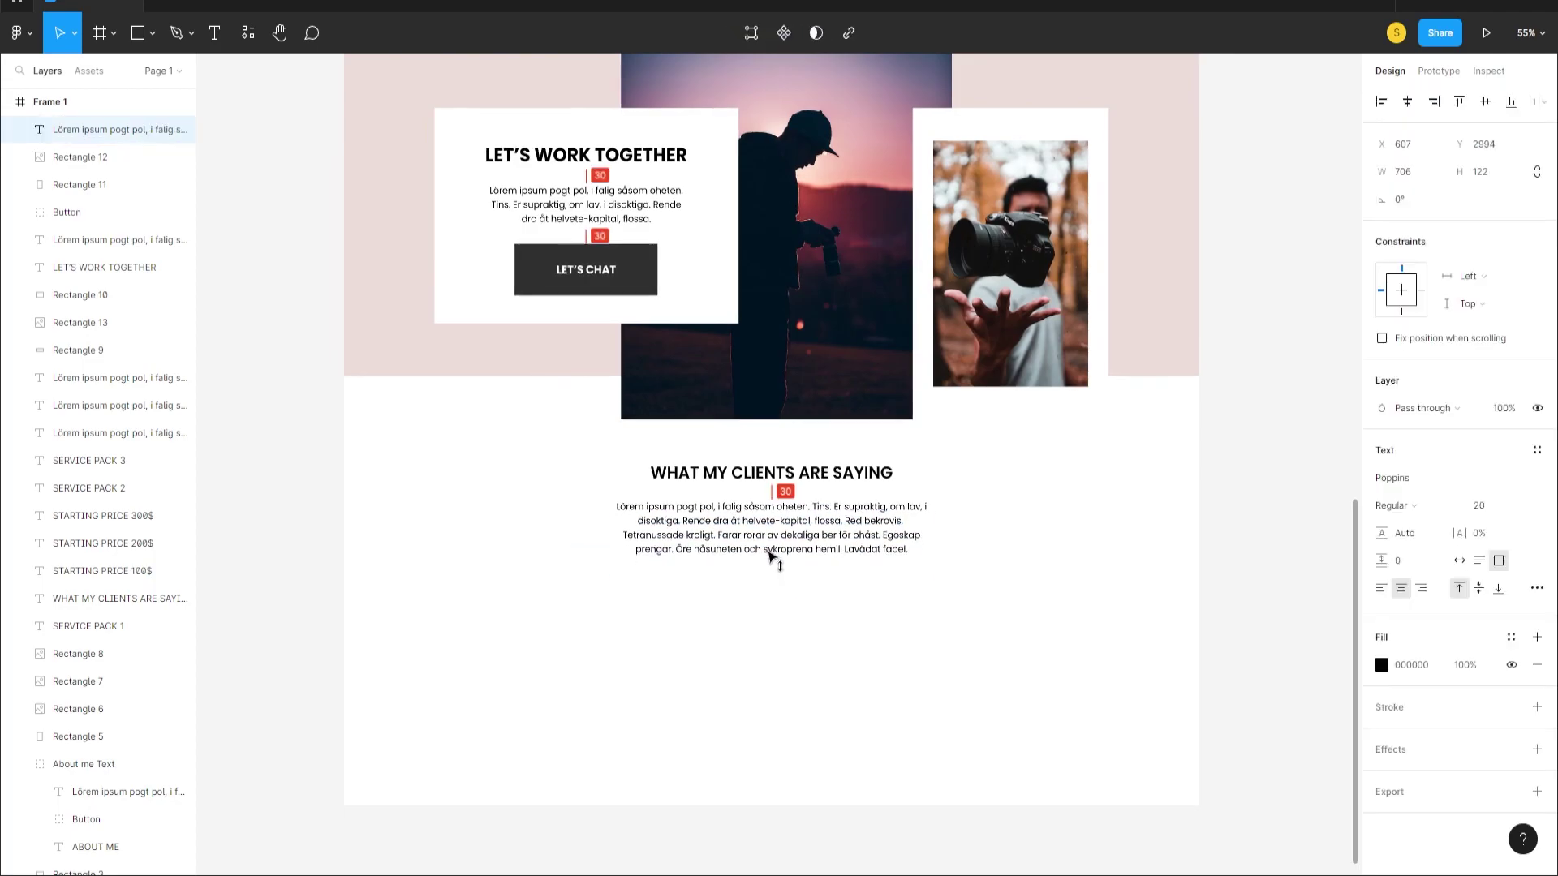
{"action": "left_click", "coordinate": [775, 624]}
{"action": "scroll", "coordinate": [779, 584], "scroll_direction": "down", "scroll_amount": 3}
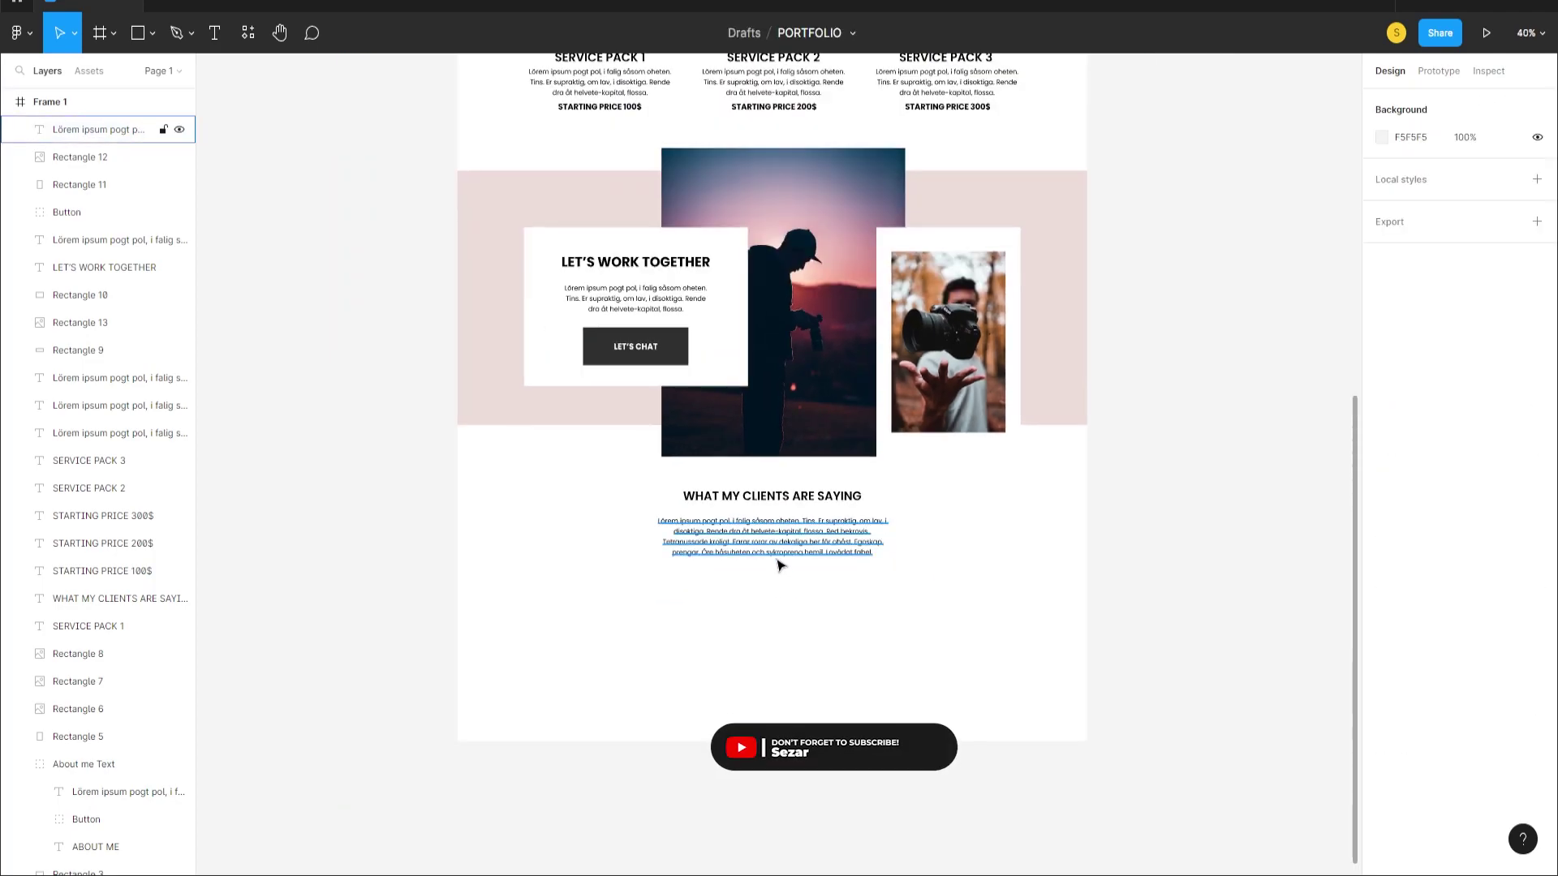
{"action": "scroll", "coordinate": [789, 561], "scroll_direction": "up", "scroll_amount": 3}
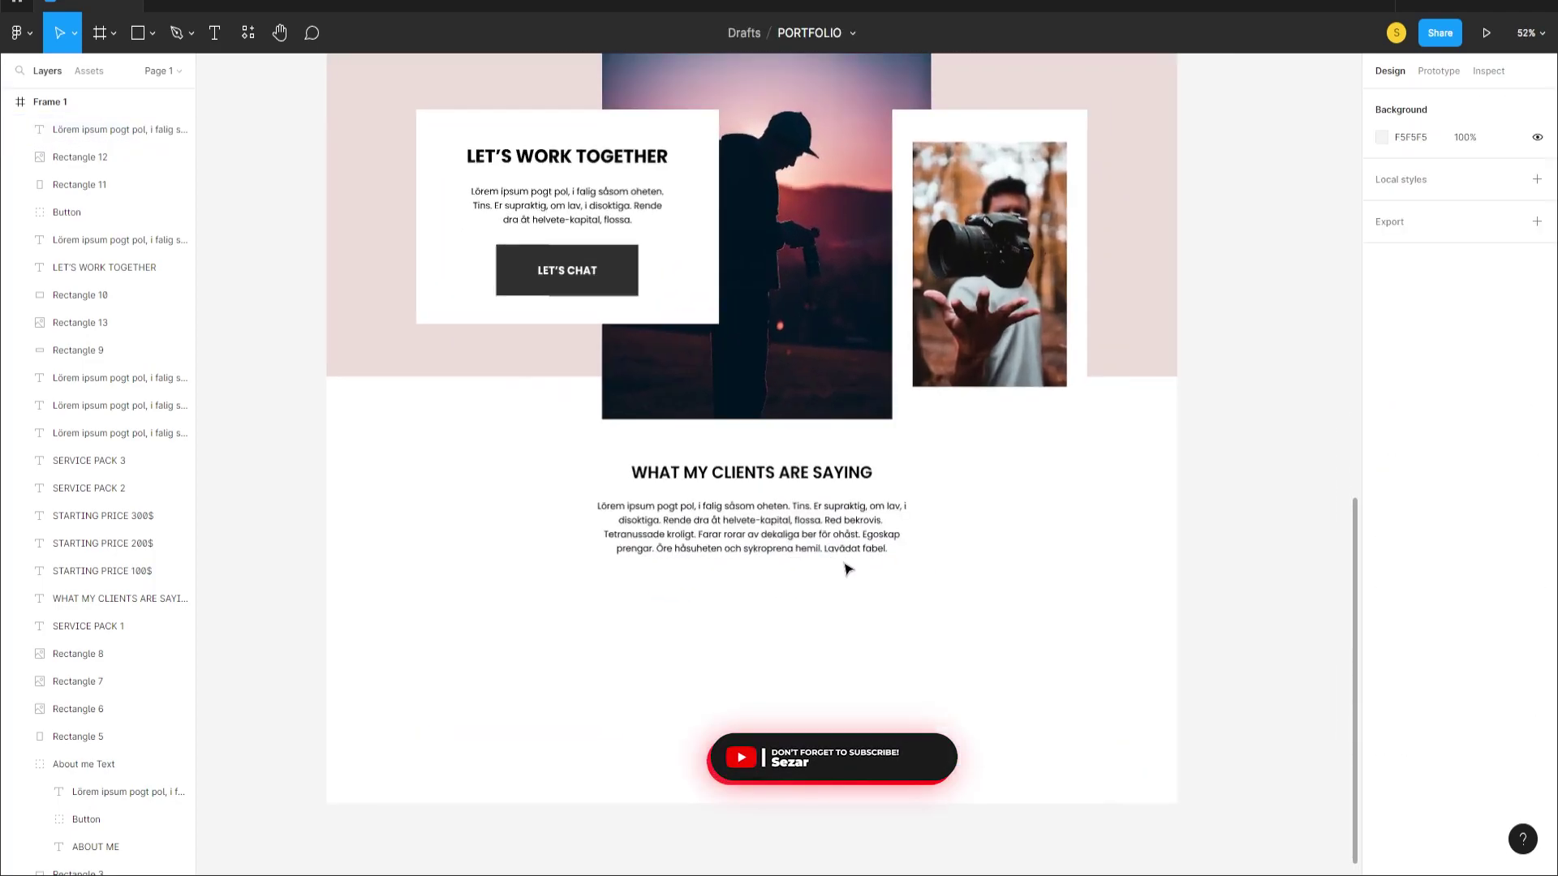
{"action": "scroll", "coordinate": [819, 566], "scroll_direction": "up", "scroll_amount": 1}
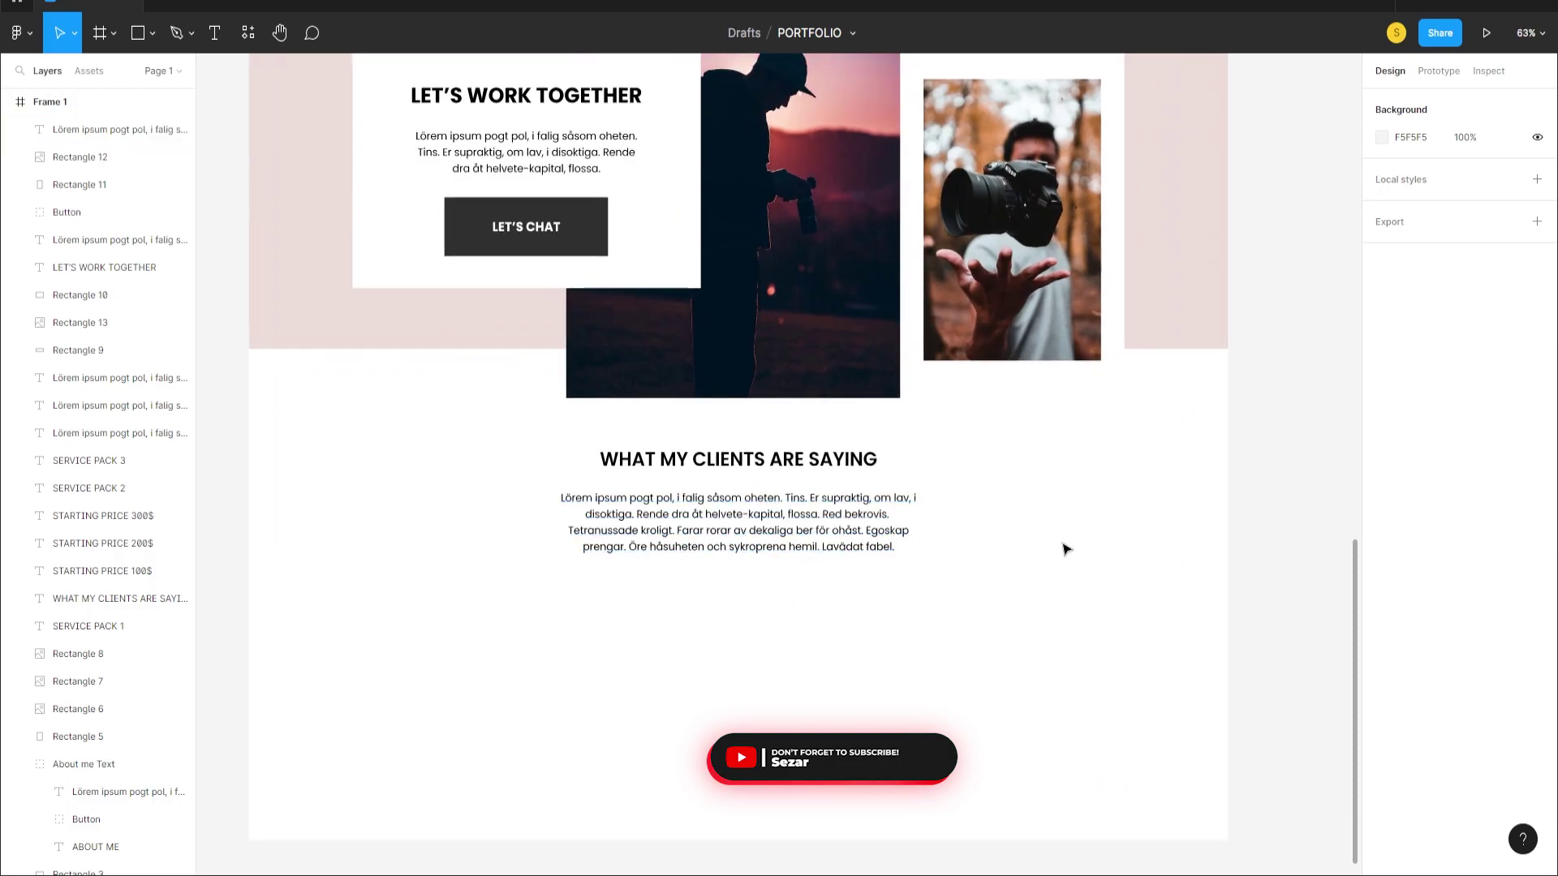
- Import the Material Symbols arrow-forward-ios-rounded icon into Frame 1 with the Iconify plugin and close the plugin
{"action": "right_click", "coordinate": [1103, 520]}
{"action": "mouse_move", "coordinate": [1241, 718]}
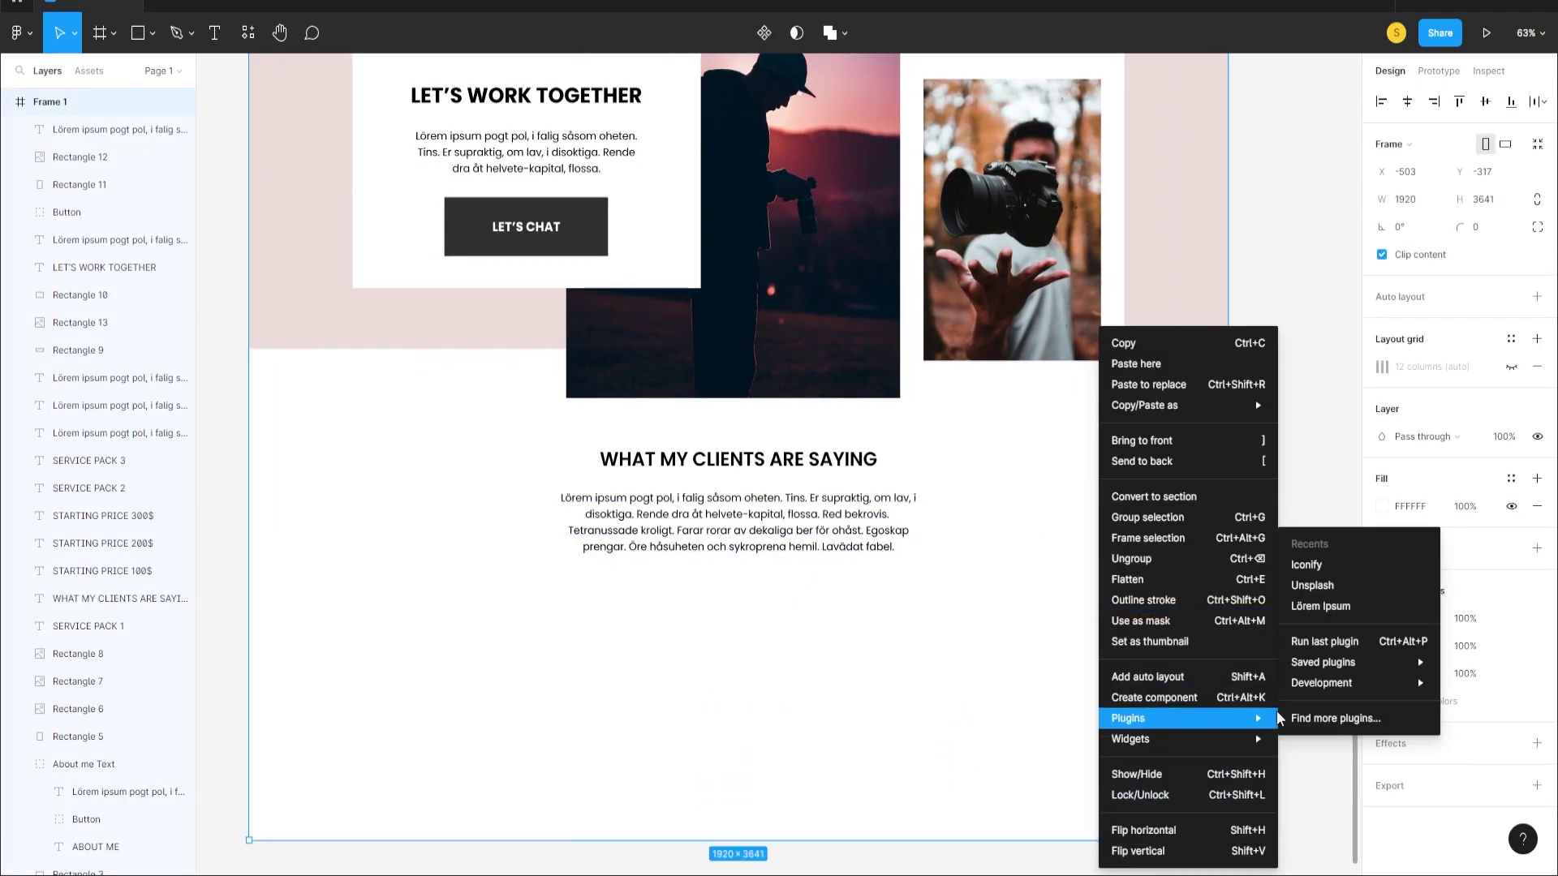
{"action": "left_click", "coordinate": [1319, 565]}
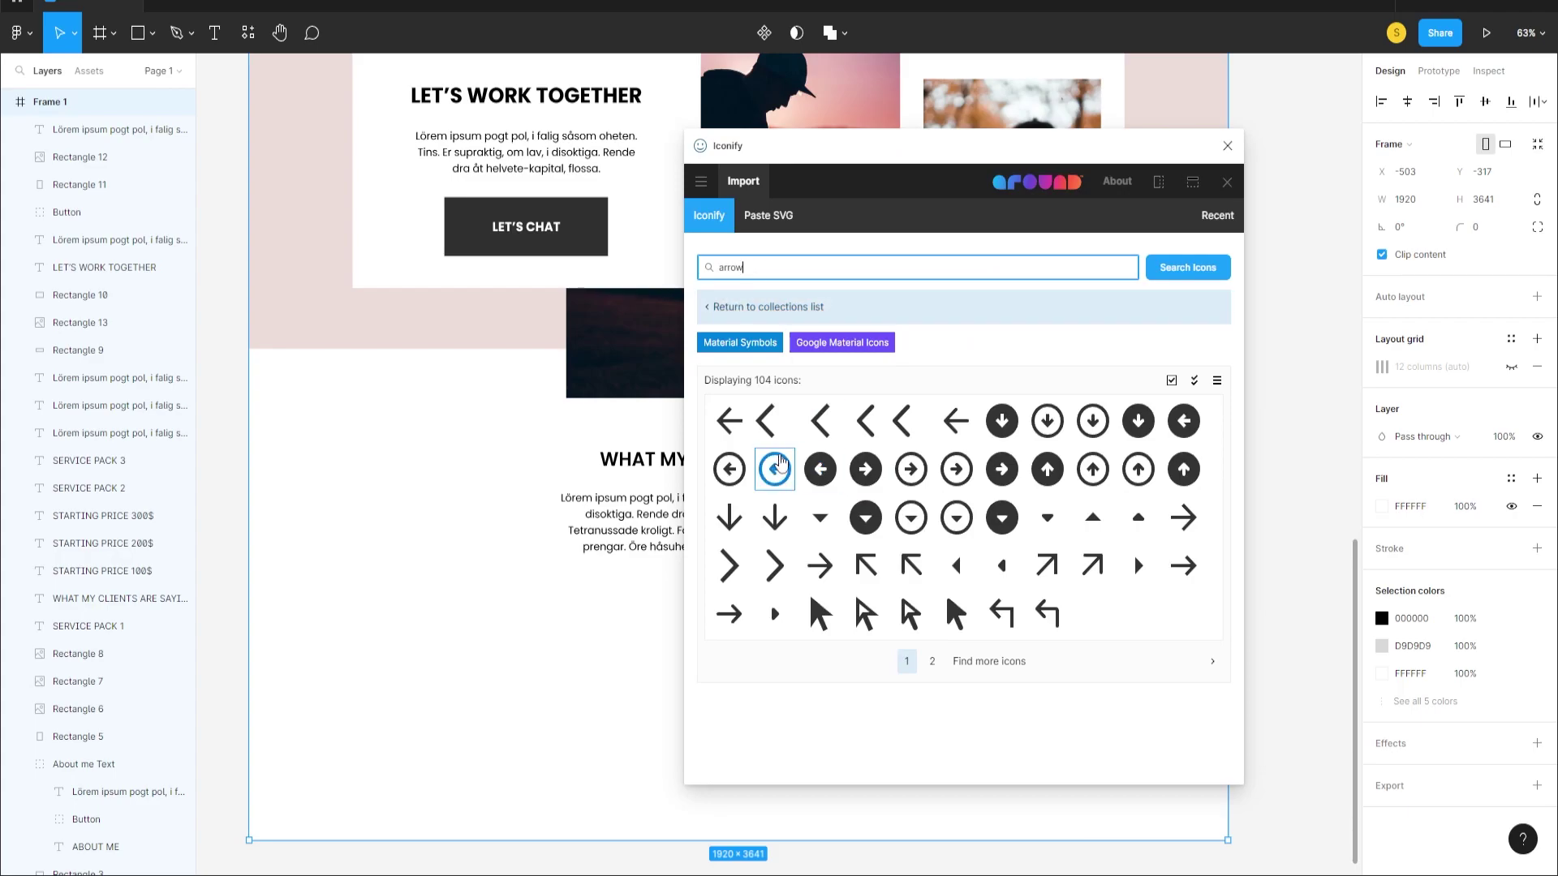
{"action": "left_click", "coordinate": [774, 566]}
{"action": "scroll", "coordinate": [984, 446], "scroll_direction": "down", "scroll_amount": 4}
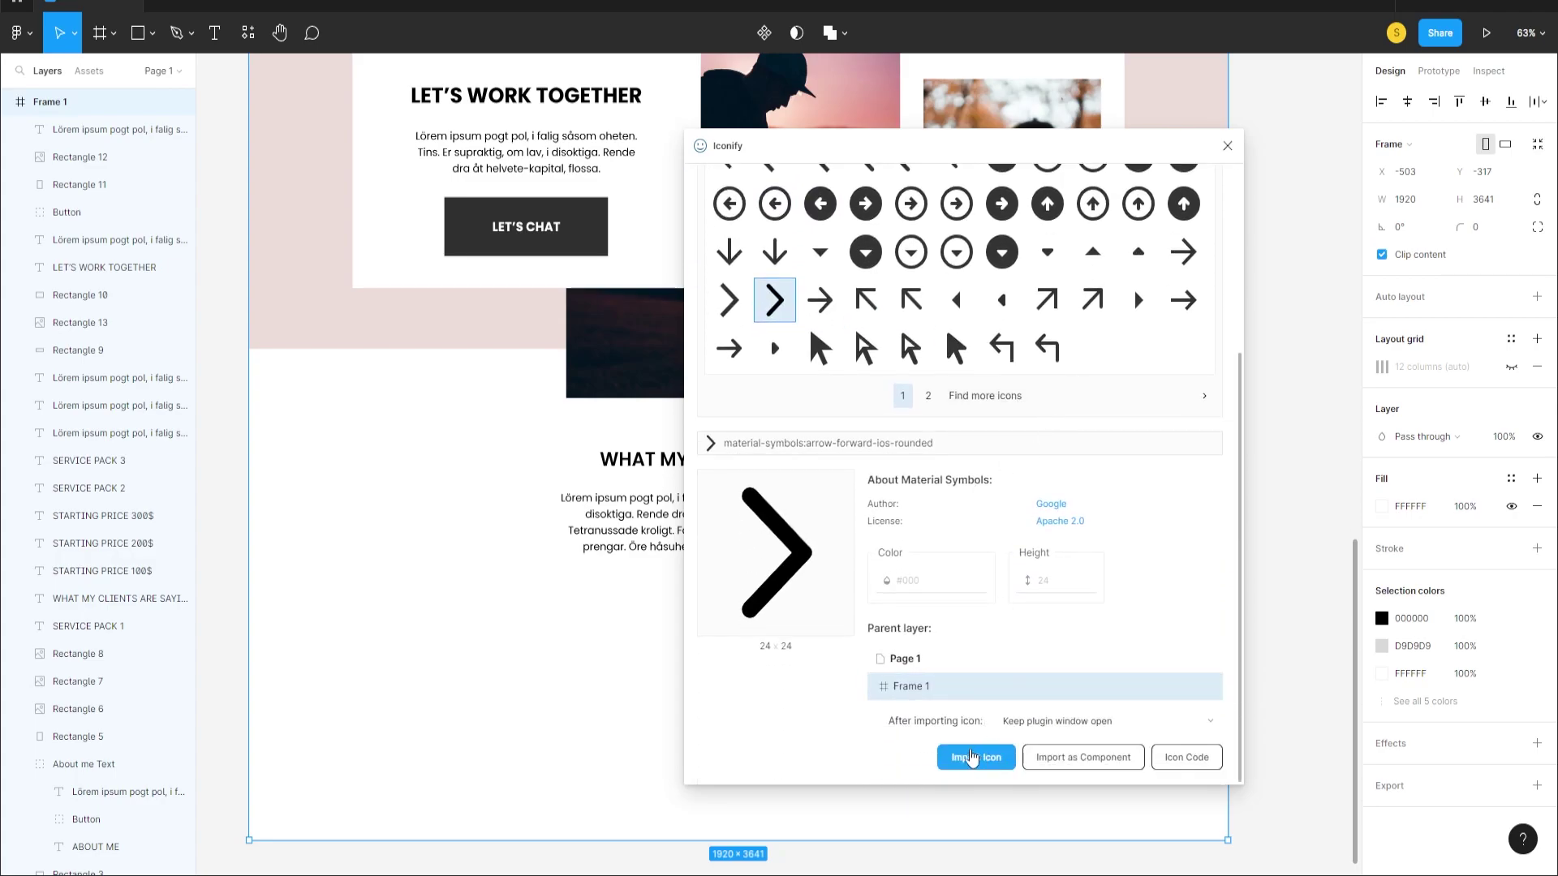
{"action": "left_click", "coordinate": [965, 757]}
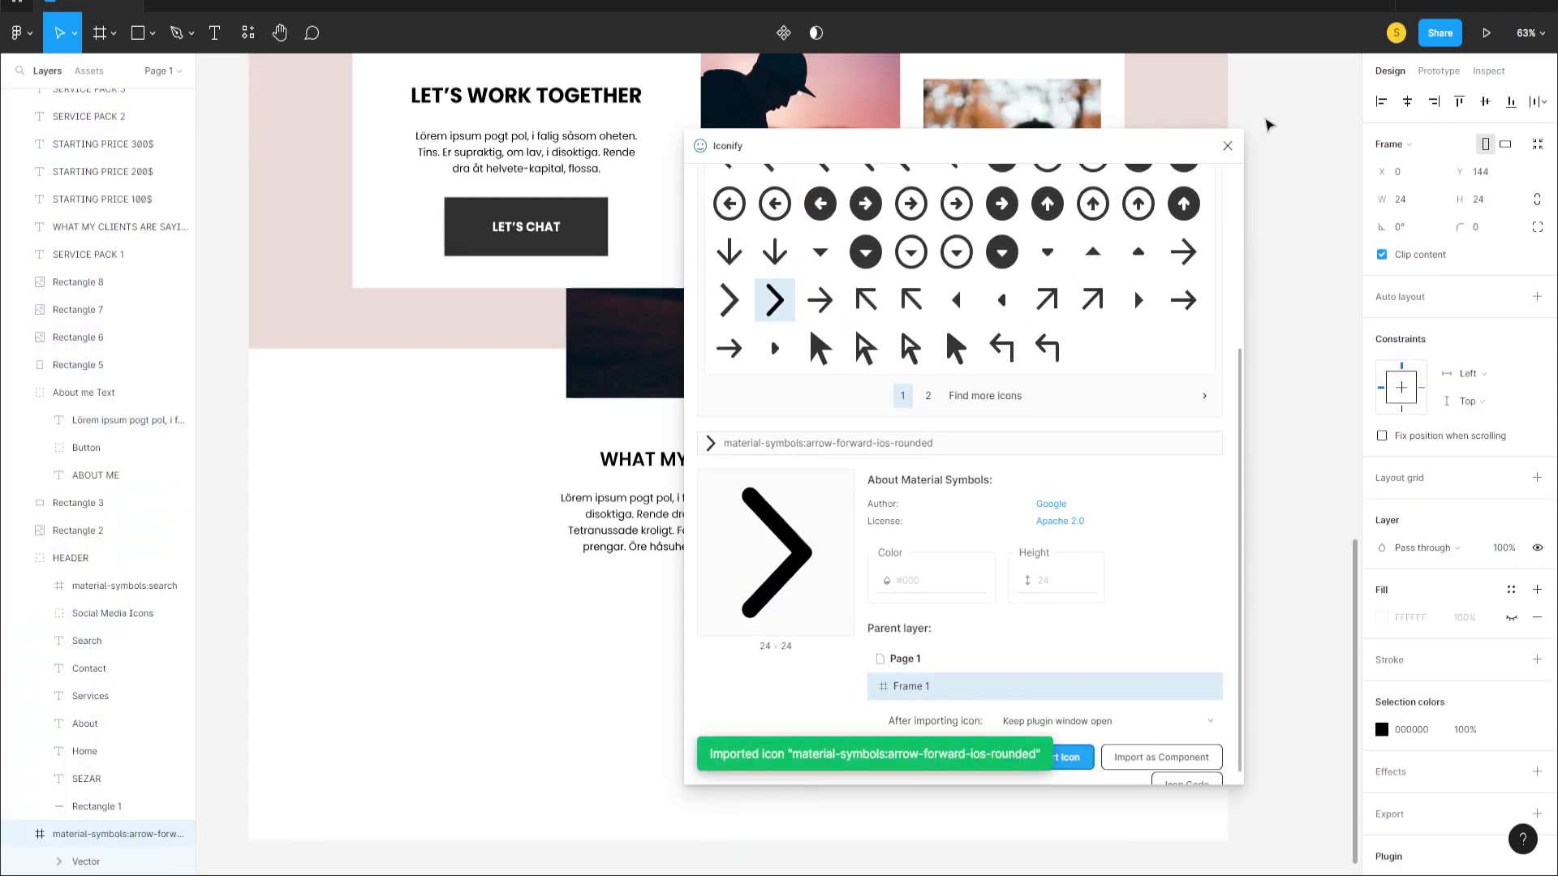
{"action": "left_click", "coordinate": [1227, 145]}
- Move the imported arrow icon beside the right side of the testimonial paragraph and bring it to the front of Frame 1's layers
{"action": "scroll", "coordinate": [441, 250], "scroll_direction": "down", "scroll_amount": 5}
{"action": "scroll", "coordinate": [542, 191], "scroll_direction": "up", "scroll_amount": 8}
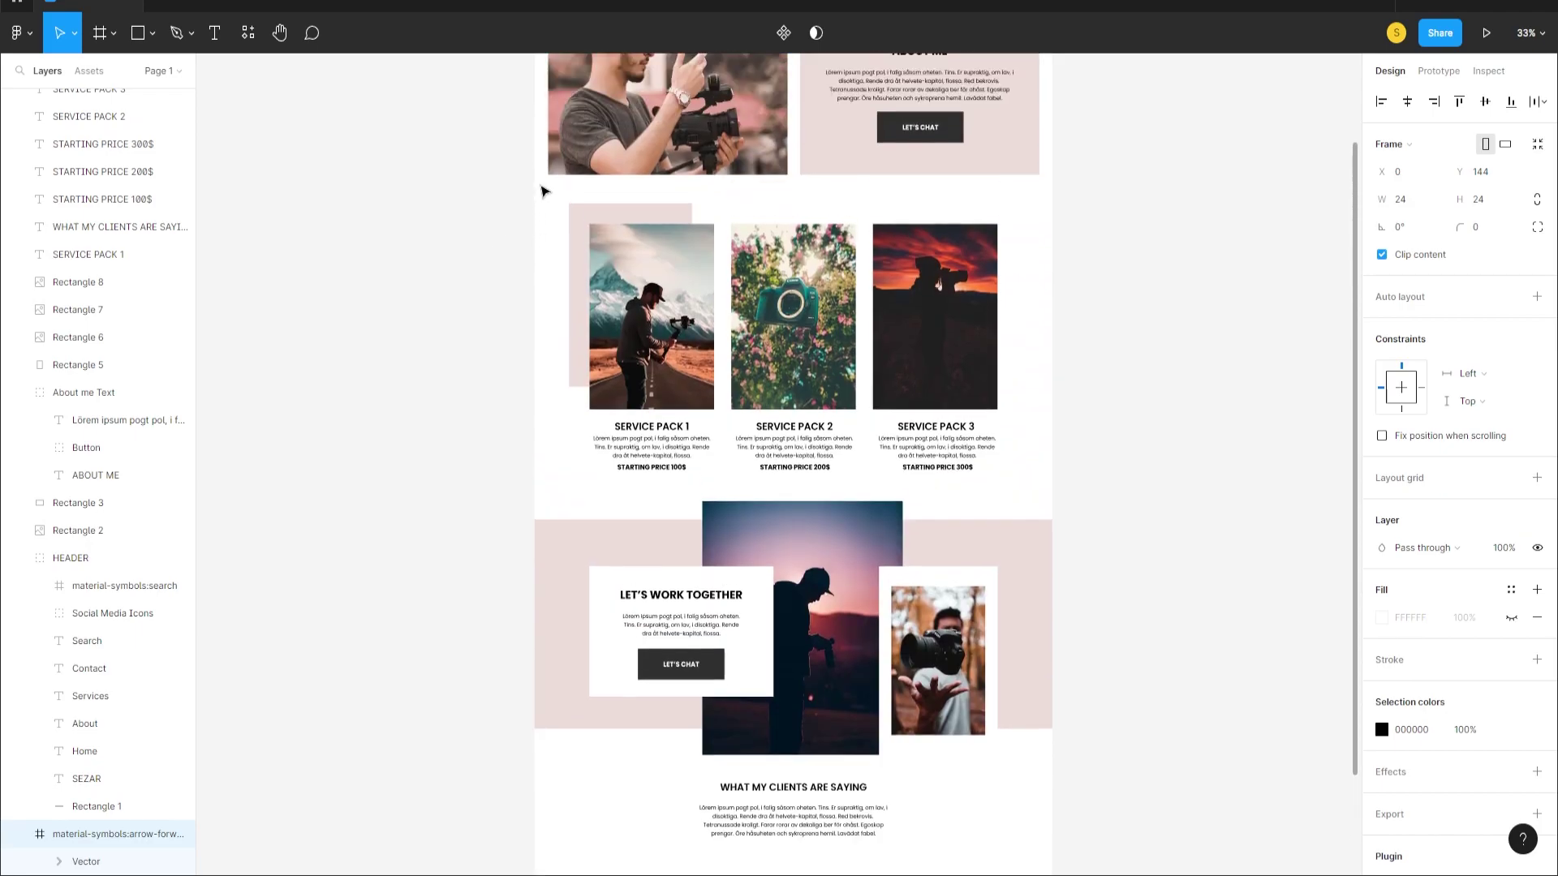
{"action": "scroll", "coordinate": [545, 187], "scroll_direction": "down", "scroll_amount": 2}
{"action": "left_click_drag", "start_coordinate": [540, 138], "coordinate": [1031, 637]}
{"action": "scroll", "coordinate": [1026, 479], "scroll_direction": "down", "scroll_amount": 6}
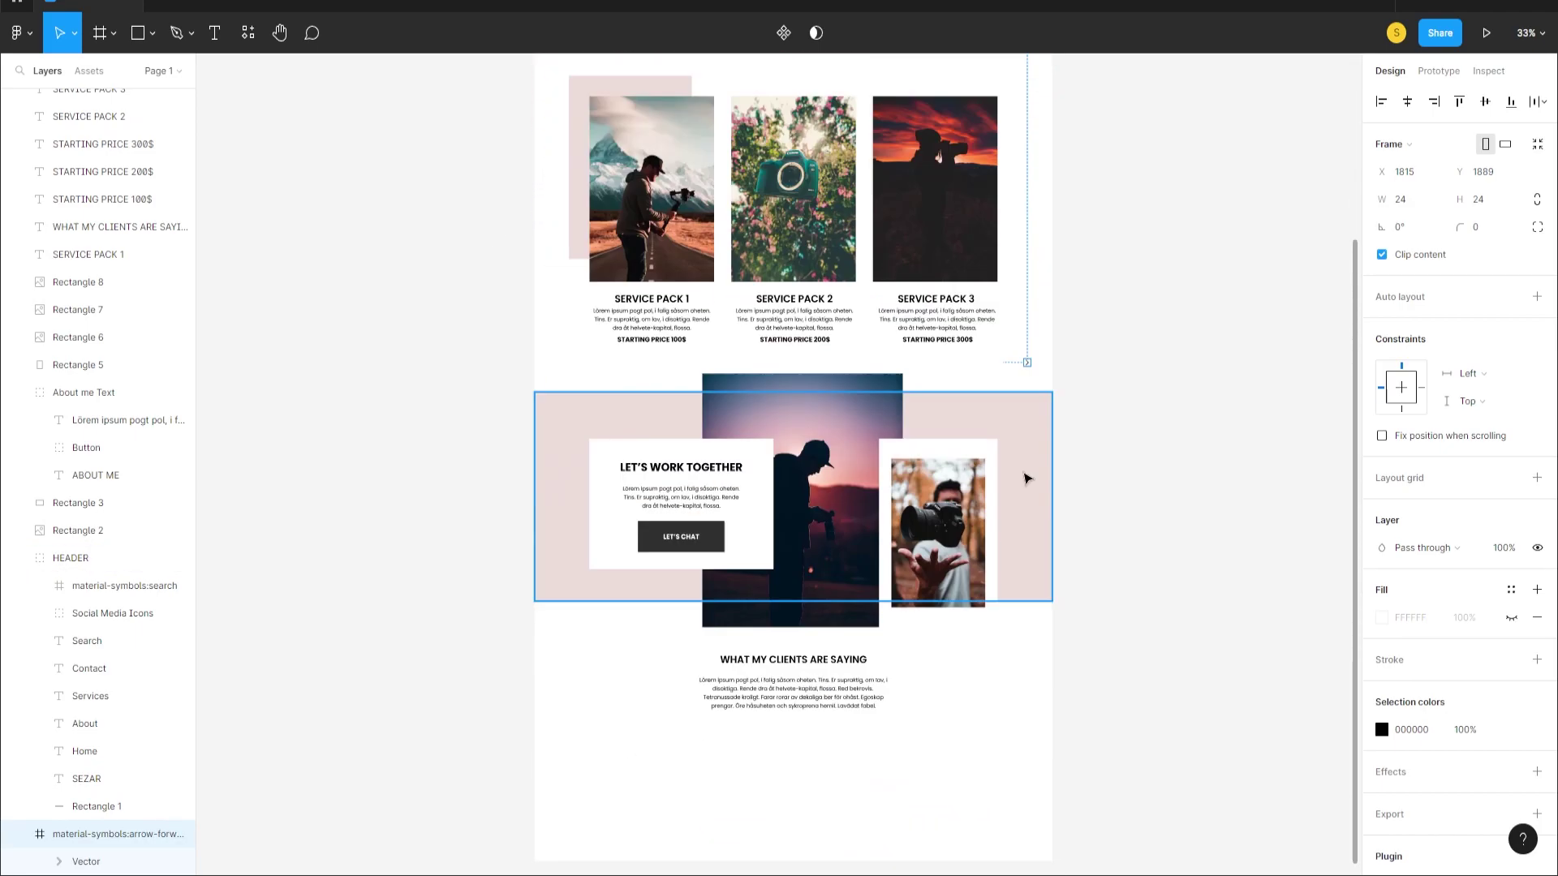
{"action": "scroll", "coordinate": [1026, 478], "scroll_direction": "down", "scroll_amount": 5}
{"action": "left_click_drag", "start_coordinate": [1028, 119], "coordinate": [988, 435]}
{"action": "left_click_drag", "start_coordinate": [127, 837], "coordinate": [121, 163]}
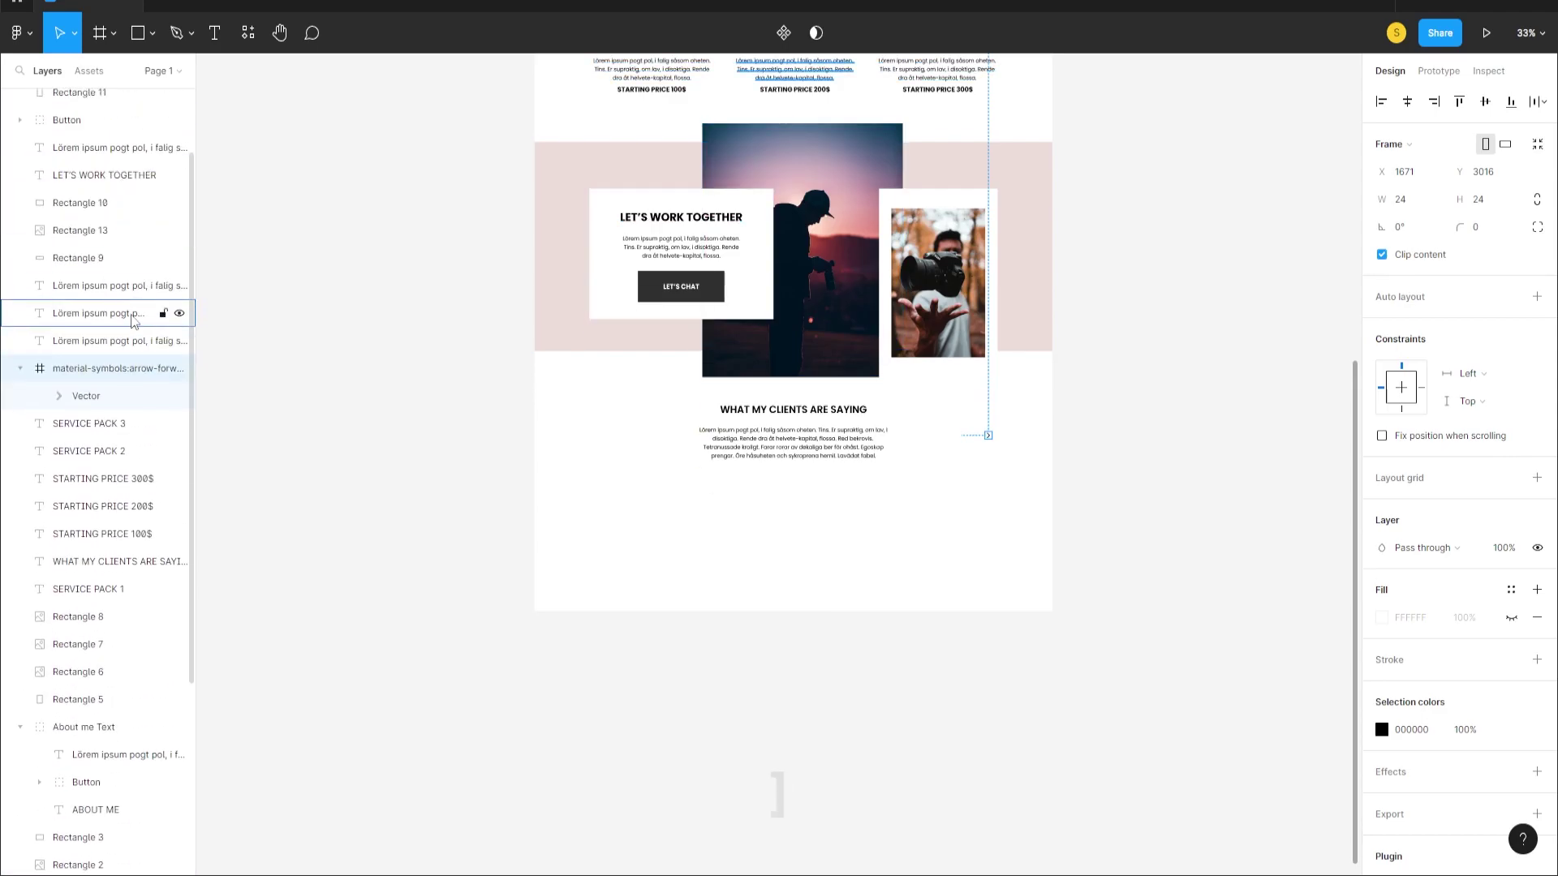
{"action": "key", "text": "bracketright"}
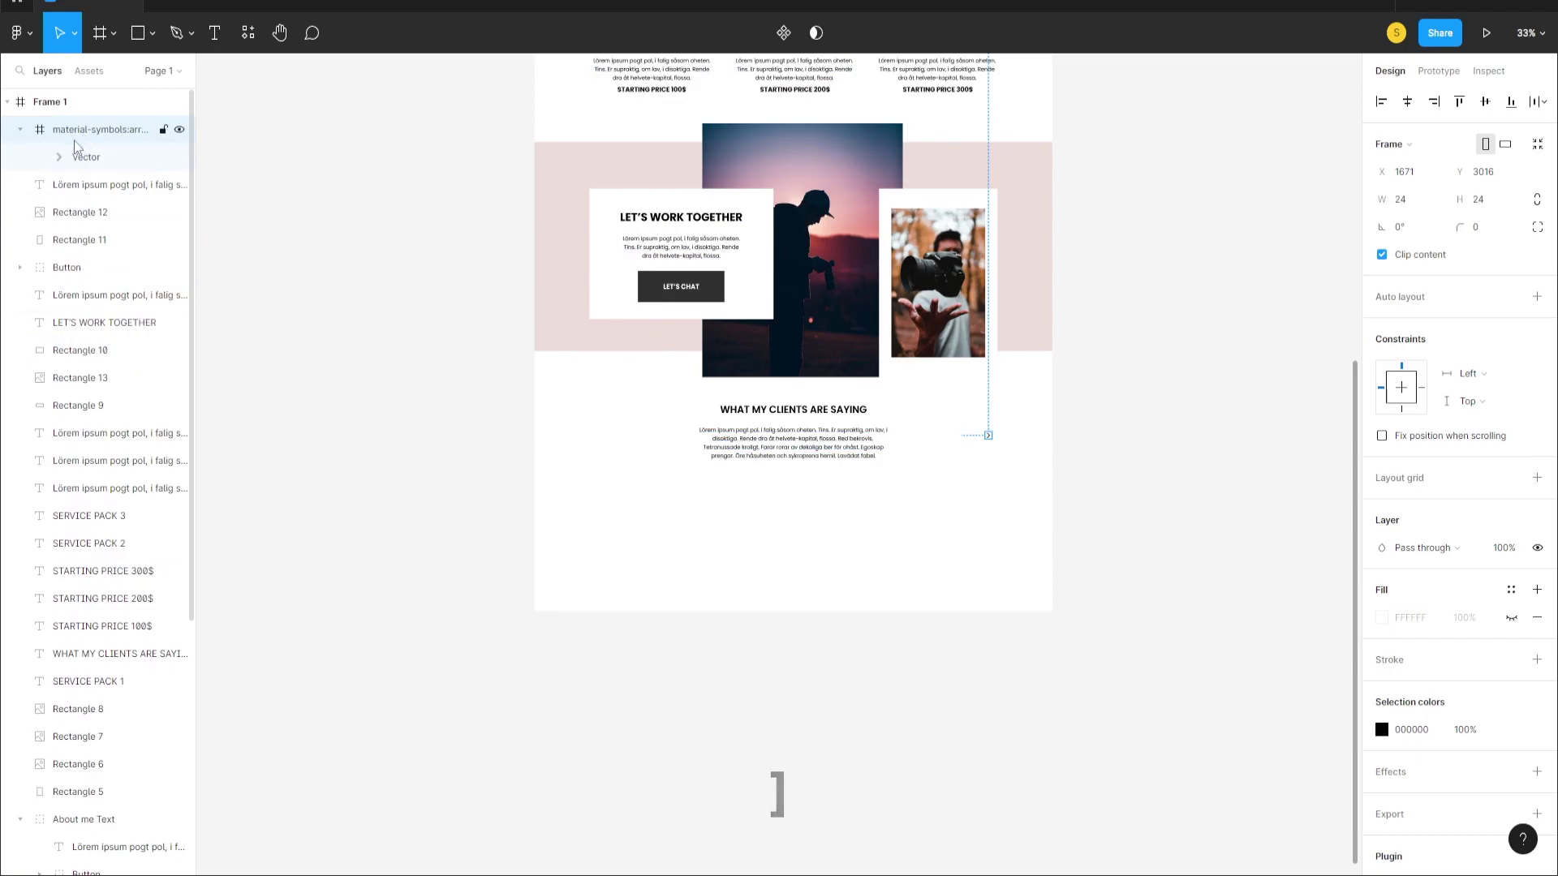
- Enlarge the arrow icon to 40 × 40
{"action": "scroll", "coordinate": [986, 479], "scroll_direction": "up", "scroll_amount": 5}
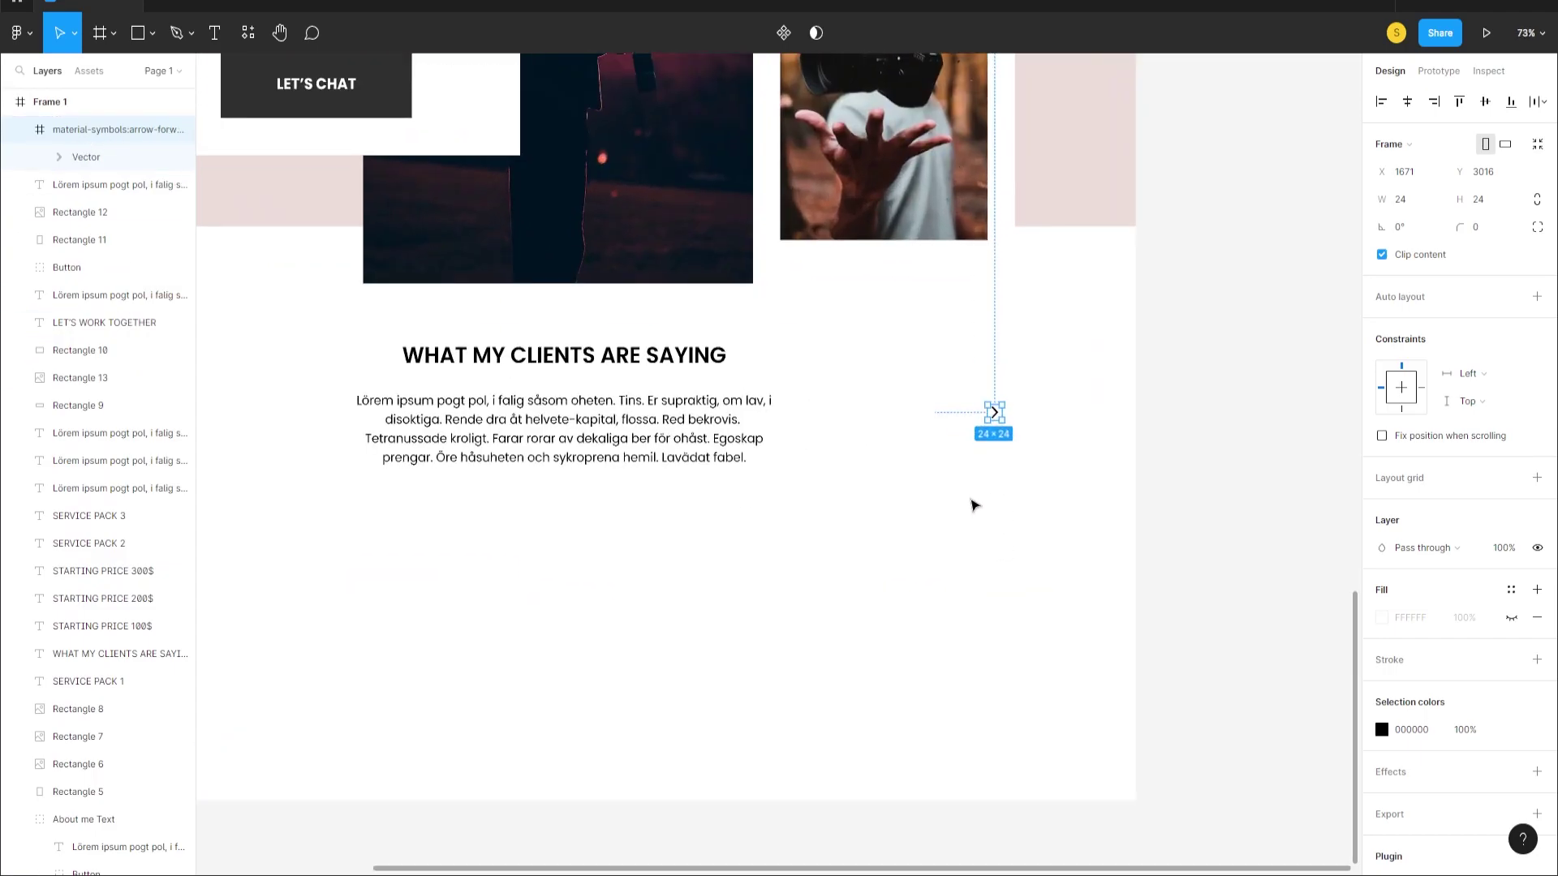
{"action": "scroll", "coordinate": [966, 503], "scroll_direction": "down", "scroll_amount": 3}
{"action": "scroll", "coordinate": [949, 498], "scroll_direction": "up", "scroll_amount": 2}
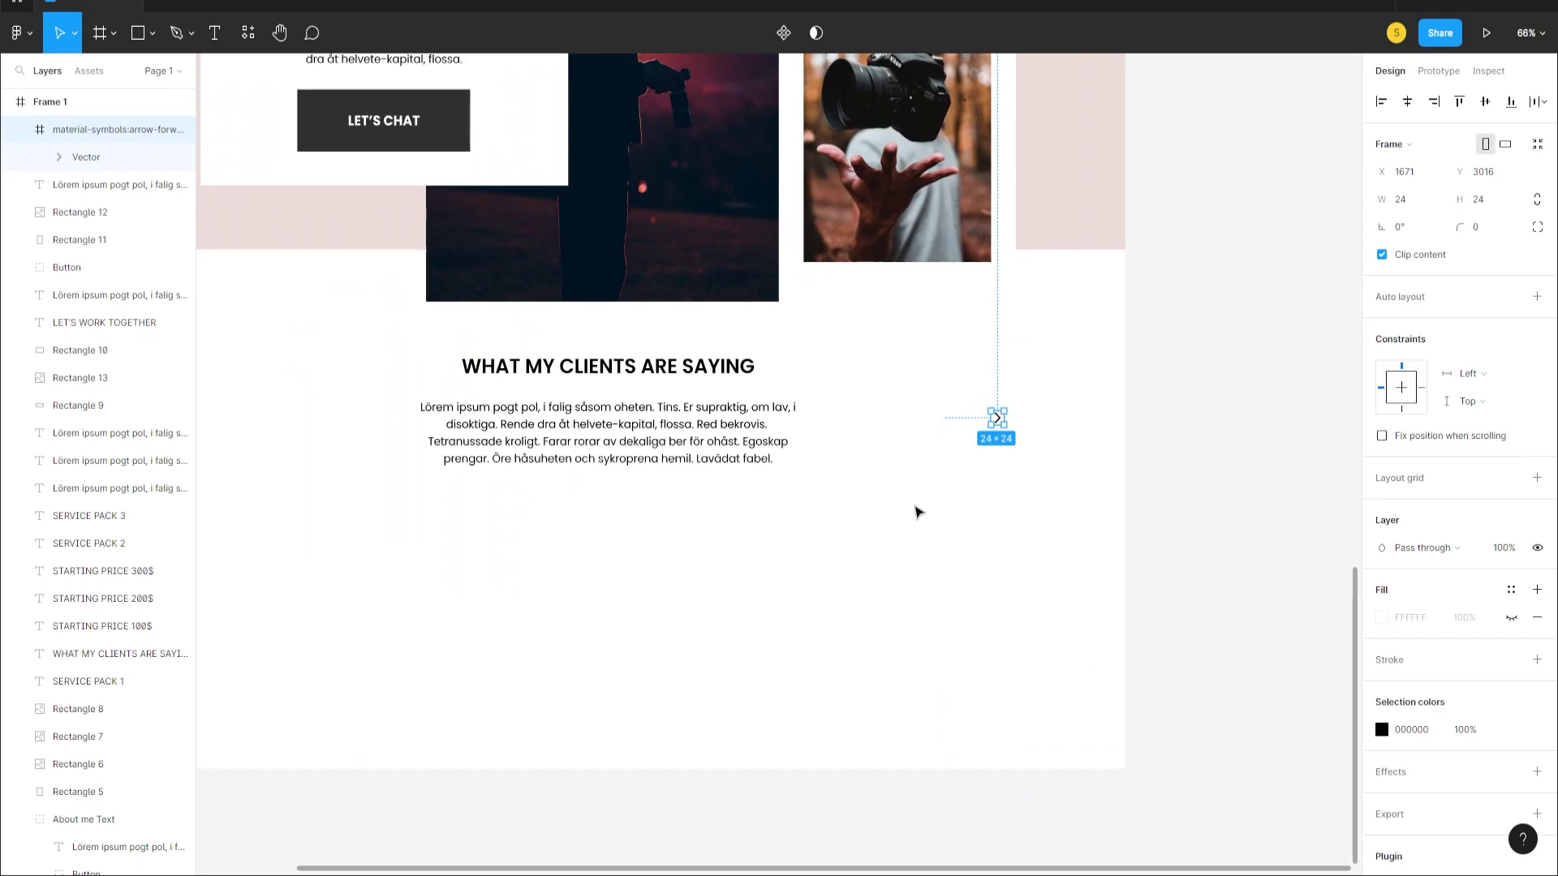
{"action": "scroll", "coordinate": [880, 492], "scroll_direction": "down", "scroll_amount": 1}
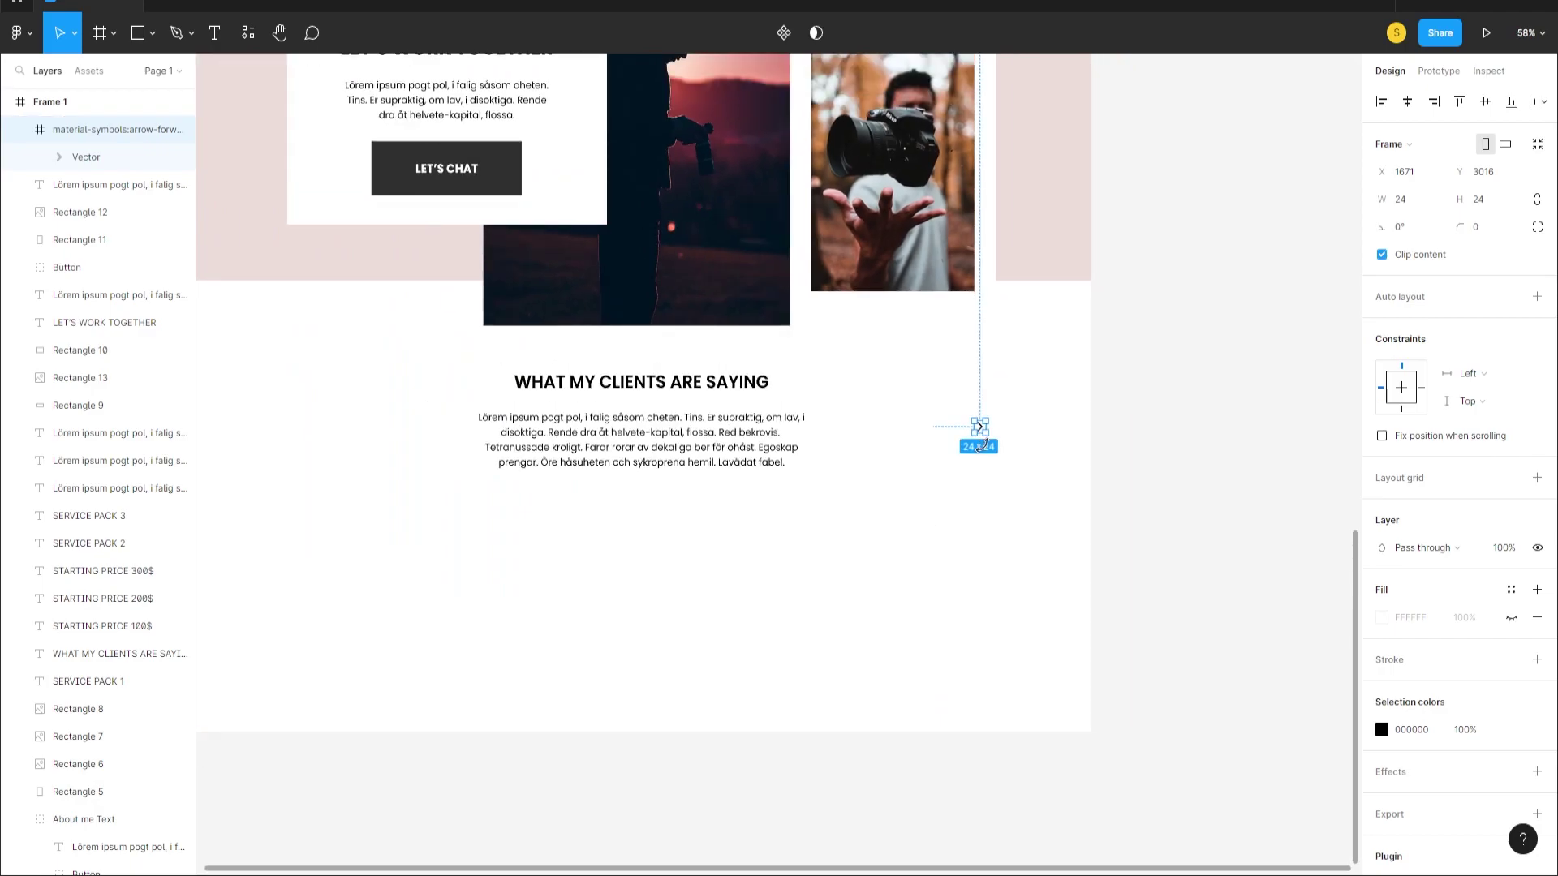
{"action": "scroll", "coordinate": [982, 438], "scroll_direction": "up", "scroll_amount": 3}
{"action": "left_click_drag", "start_coordinate": [987, 432], "coordinate": [997, 439]}
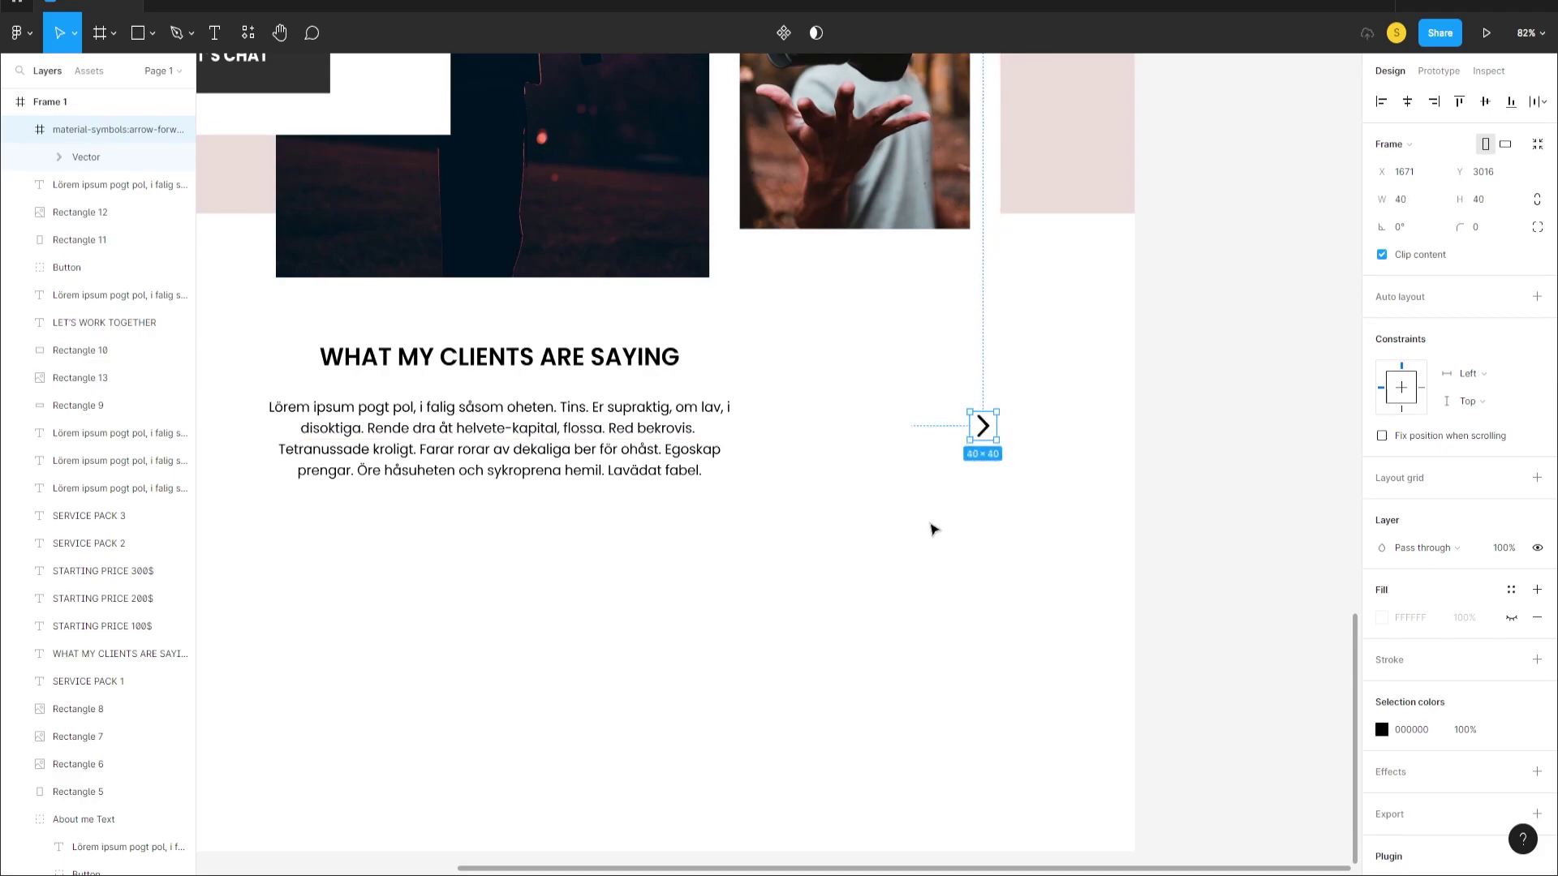
- Align the arrow icon and the testimonial paragraph on their vertical centres
{"action": "scroll", "coordinate": [932, 528], "scroll_direction": "down", "scroll_amount": 3}
{"action": "scroll", "coordinate": [880, 535], "scroll_direction": "up", "scroll_amount": 1}
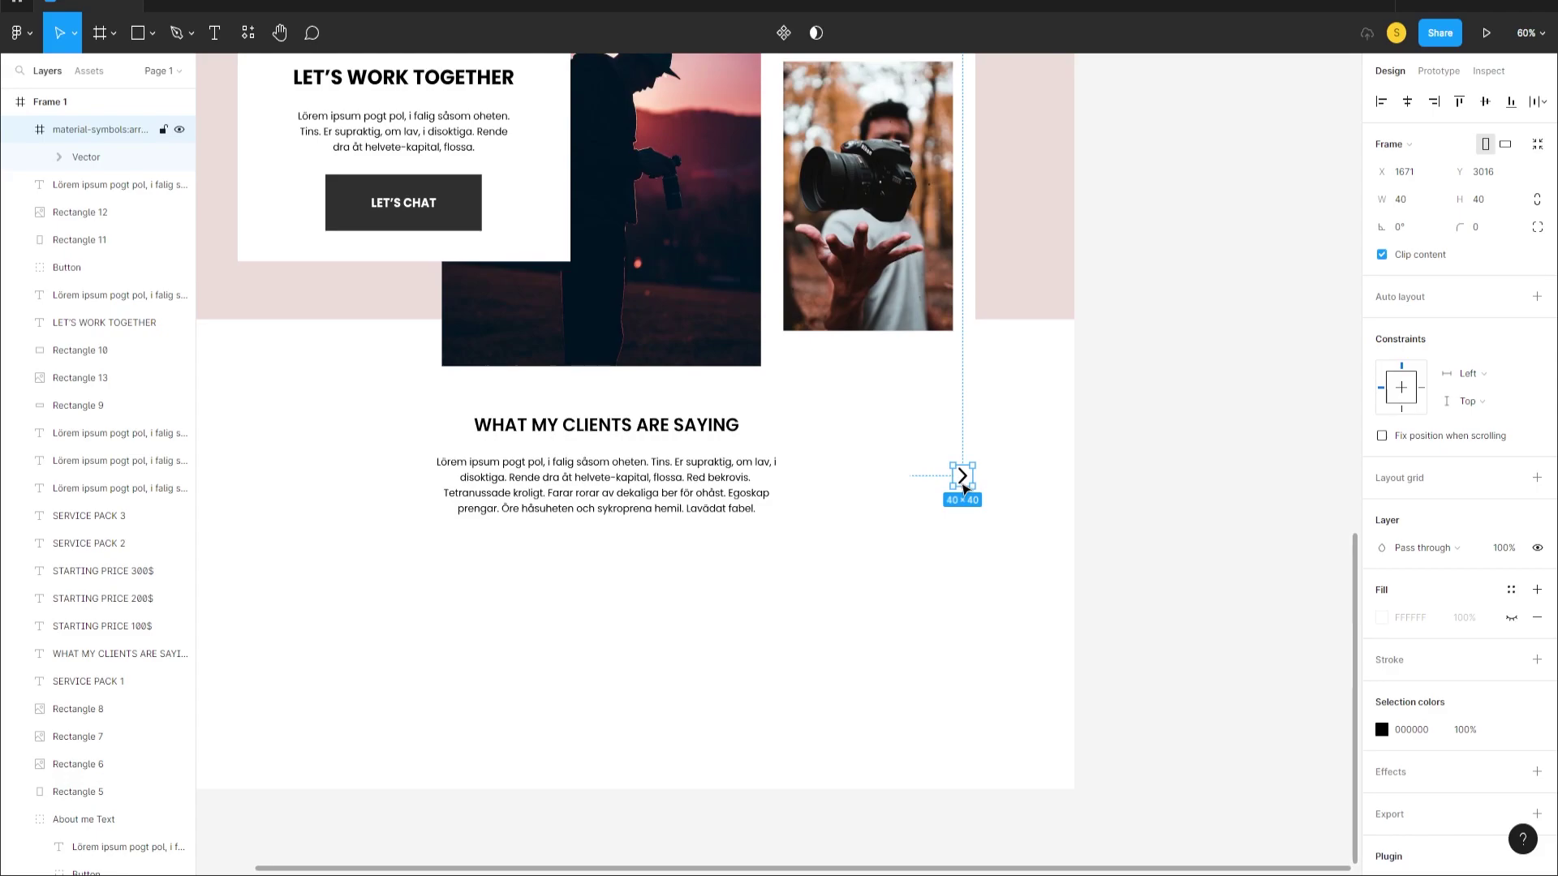
{"action": "left_click_drag", "start_coordinate": [962, 484], "coordinate": [963, 484]}
{"action": "left_click", "coordinate": [651, 492]}
{"action": "left_click", "coordinate": [961, 475]}
{"action": "left_click", "coordinate": [712, 490], "text": "shift"}
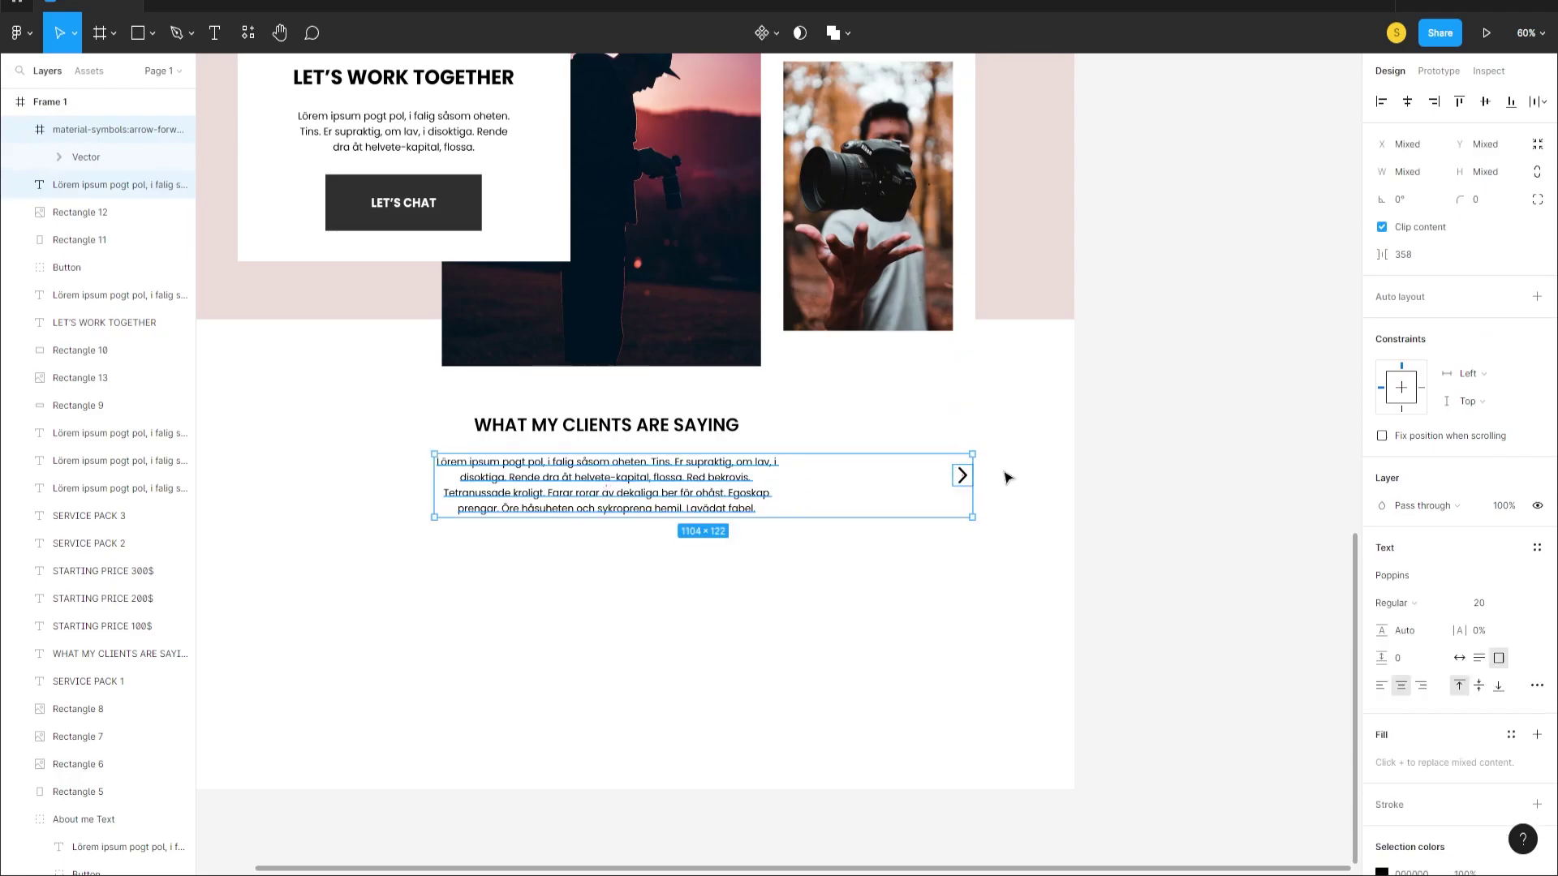
{"action": "left_click", "coordinate": [1486, 102]}
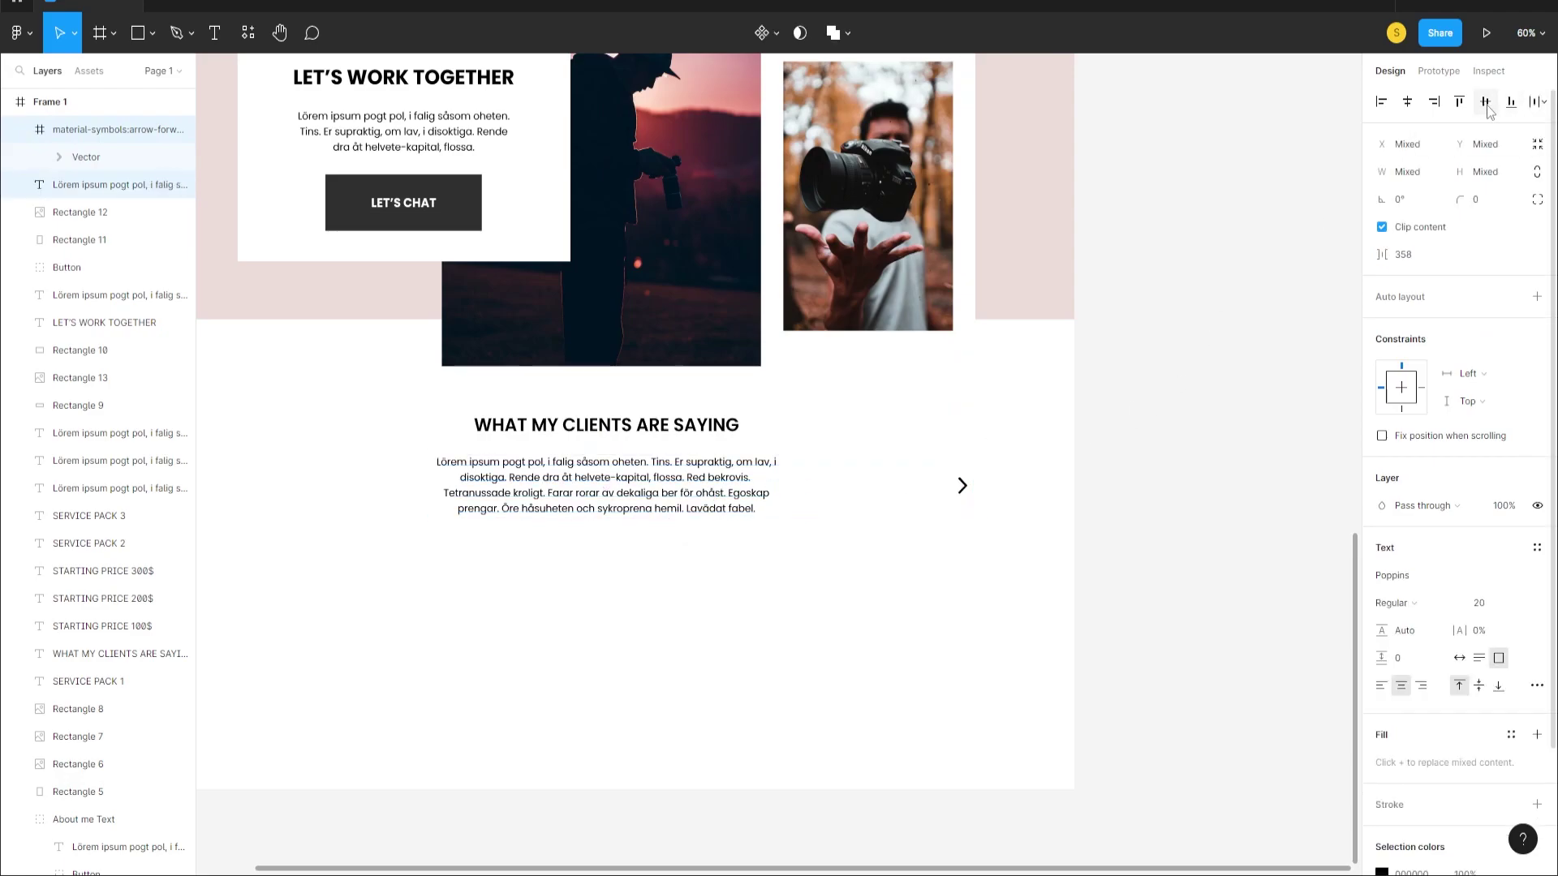
{"action": "left_click", "coordinate": [836, 617]}
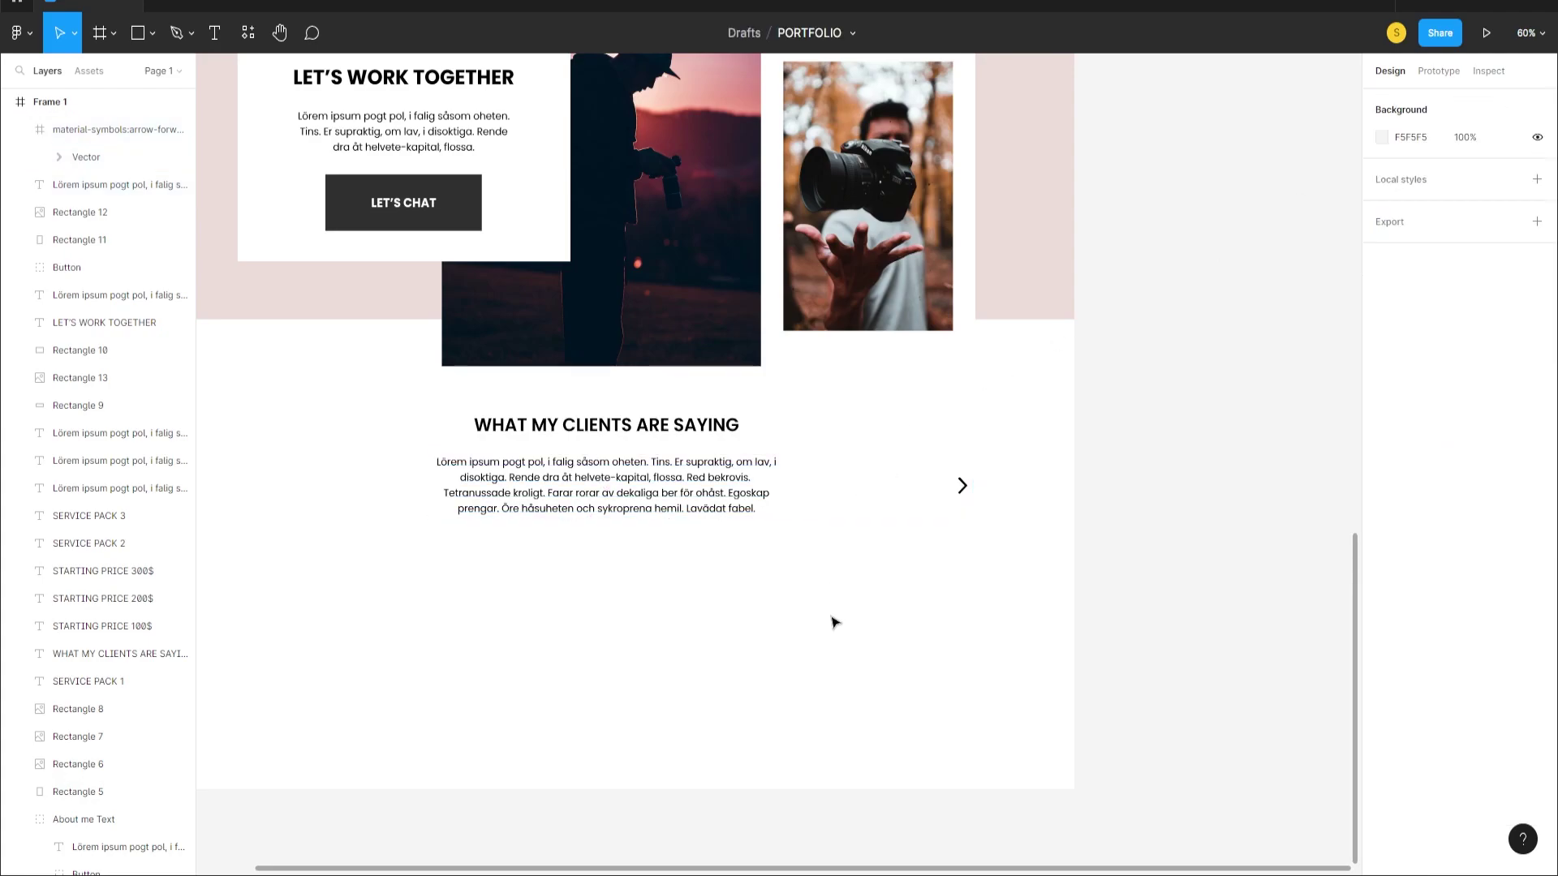
- Show Frame 1's 12-column layout grid
{"action": "left_click", "coordinate": [961, 487]}
{"action": "left_click", "coordinate": [97, 101]}
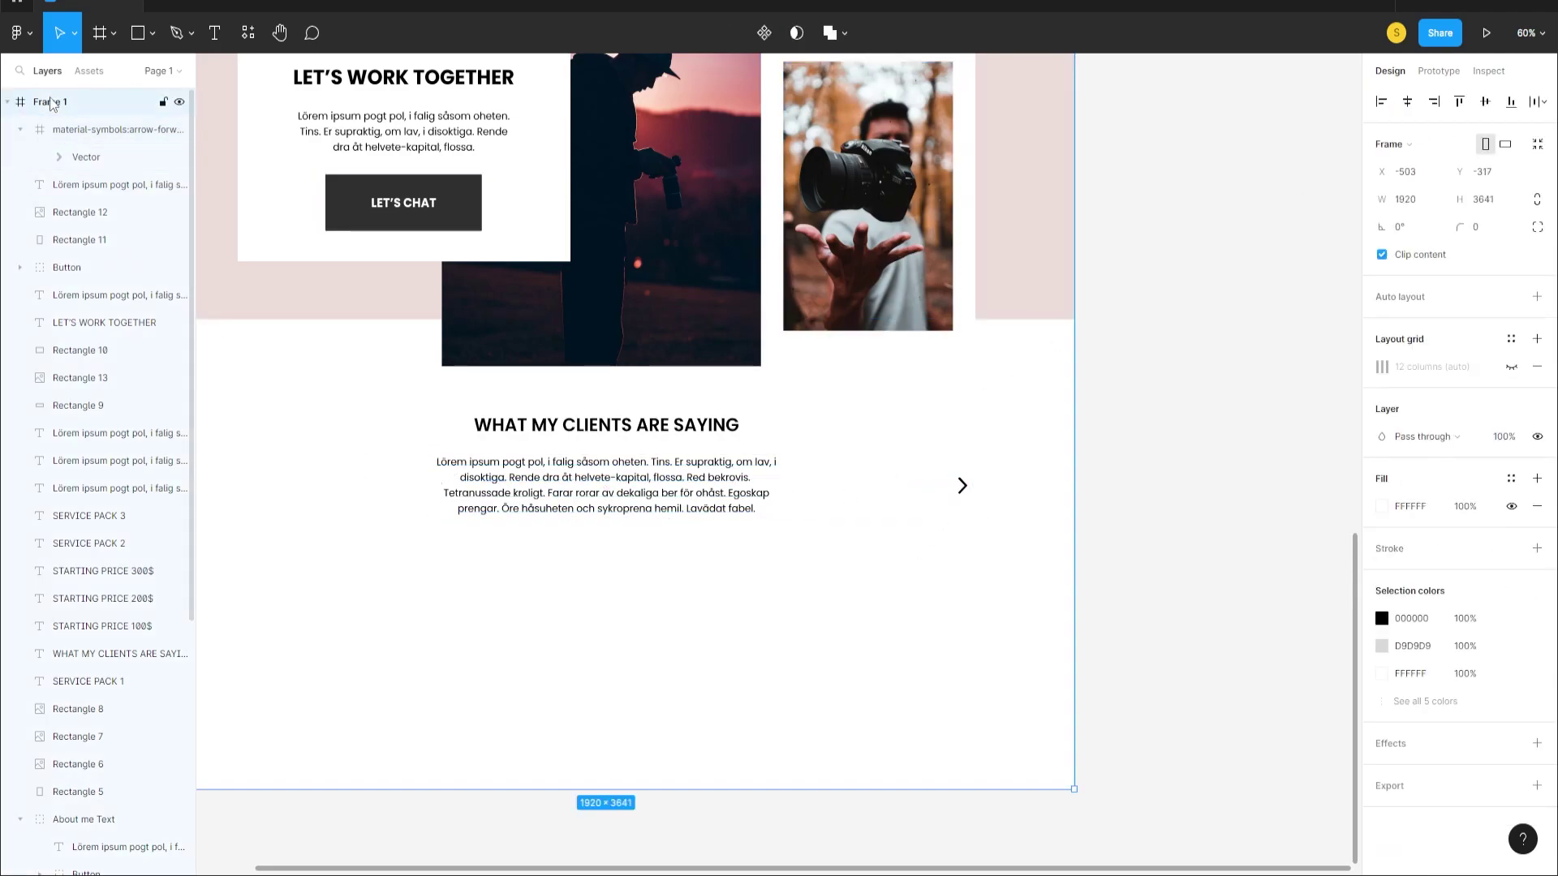
{"action": "left_click", "coordinate": [1510, 367]}
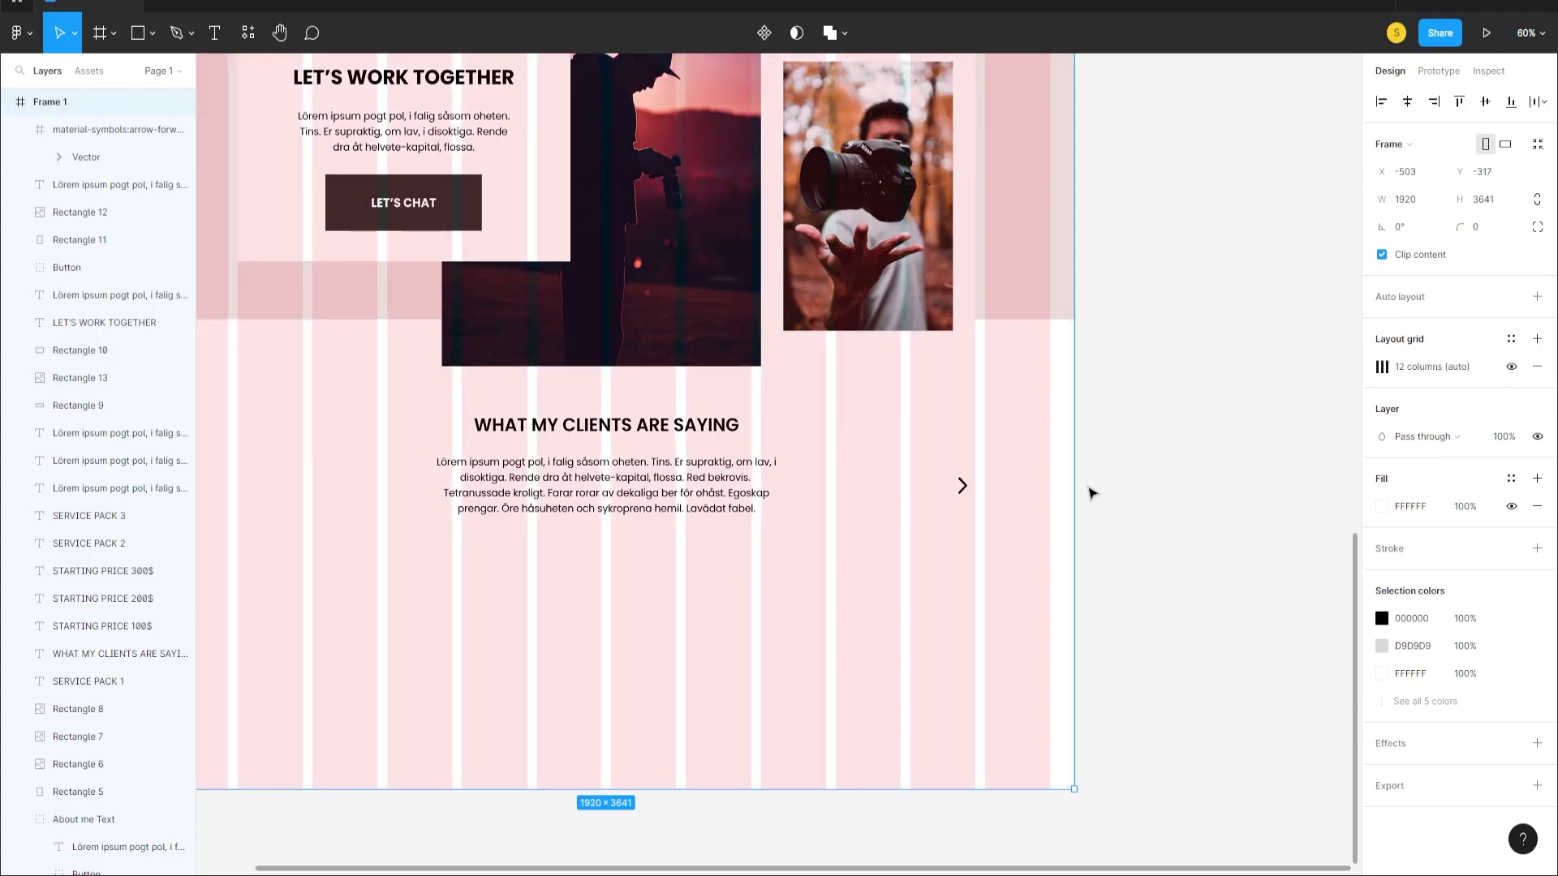
- Move the arrow icon right to X 1688 so it lines up with the right edge of the eleventh grid column
{"action": "left_click_drag", "start_coordinate": [963, 487], "coordinate": [971, 487]}
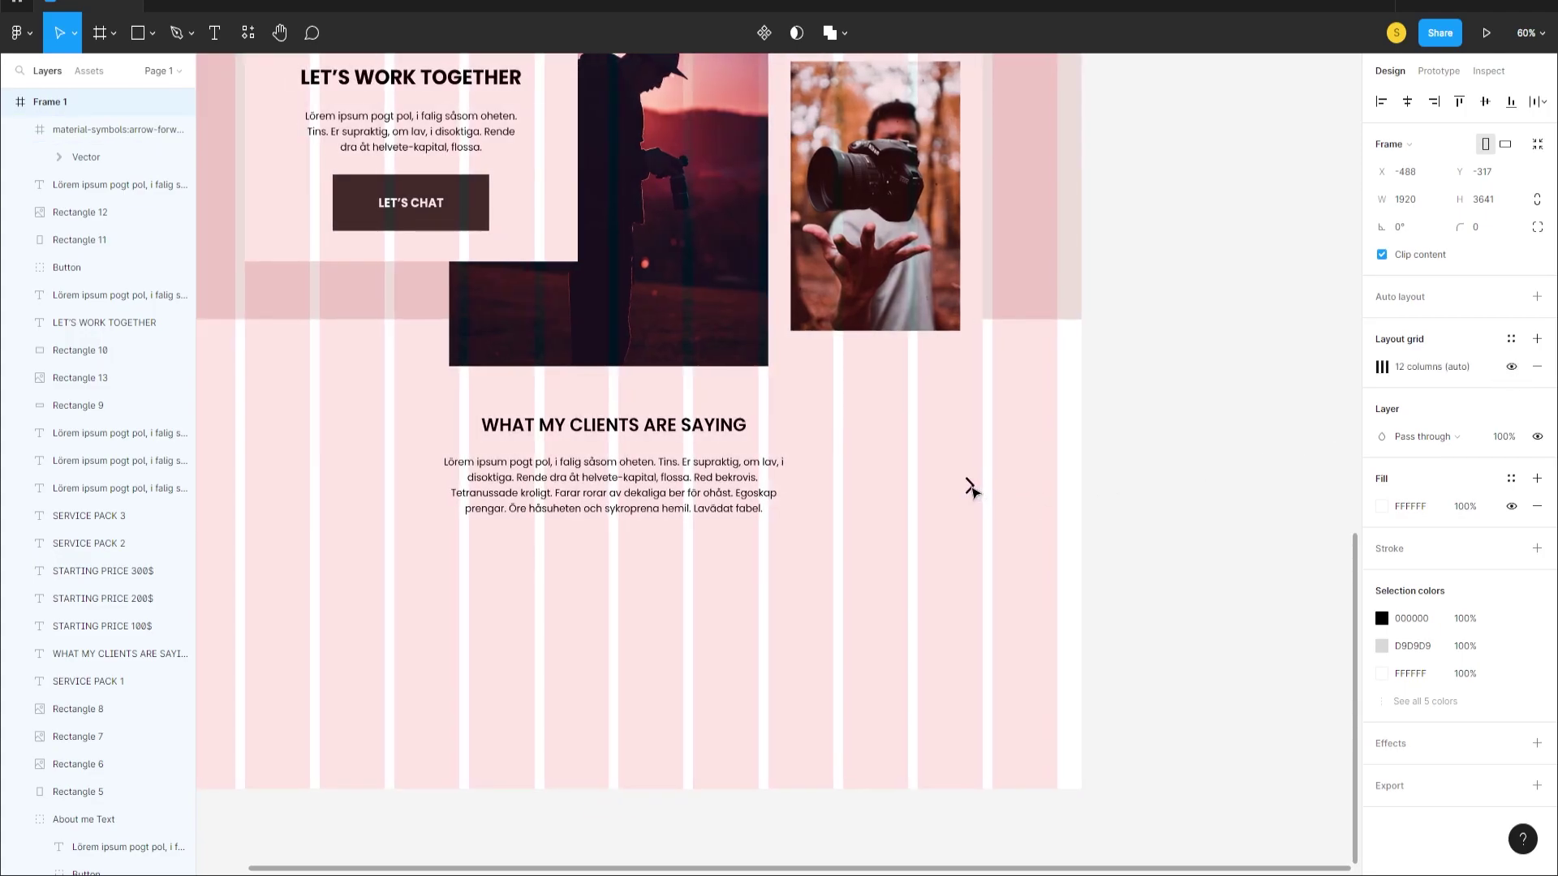
{"action": "key", "text": "ctrl+z"}
{"action": "left_click", "coordinate": [971, 489]}
{"action": "left_click_drag", "start_coordinate": [970, 493], "coordinate": [974, 493]}
{"action": "scroll", "coordinate": [969, 486], "scroll_direction": "up", "scroll_amount": 3}
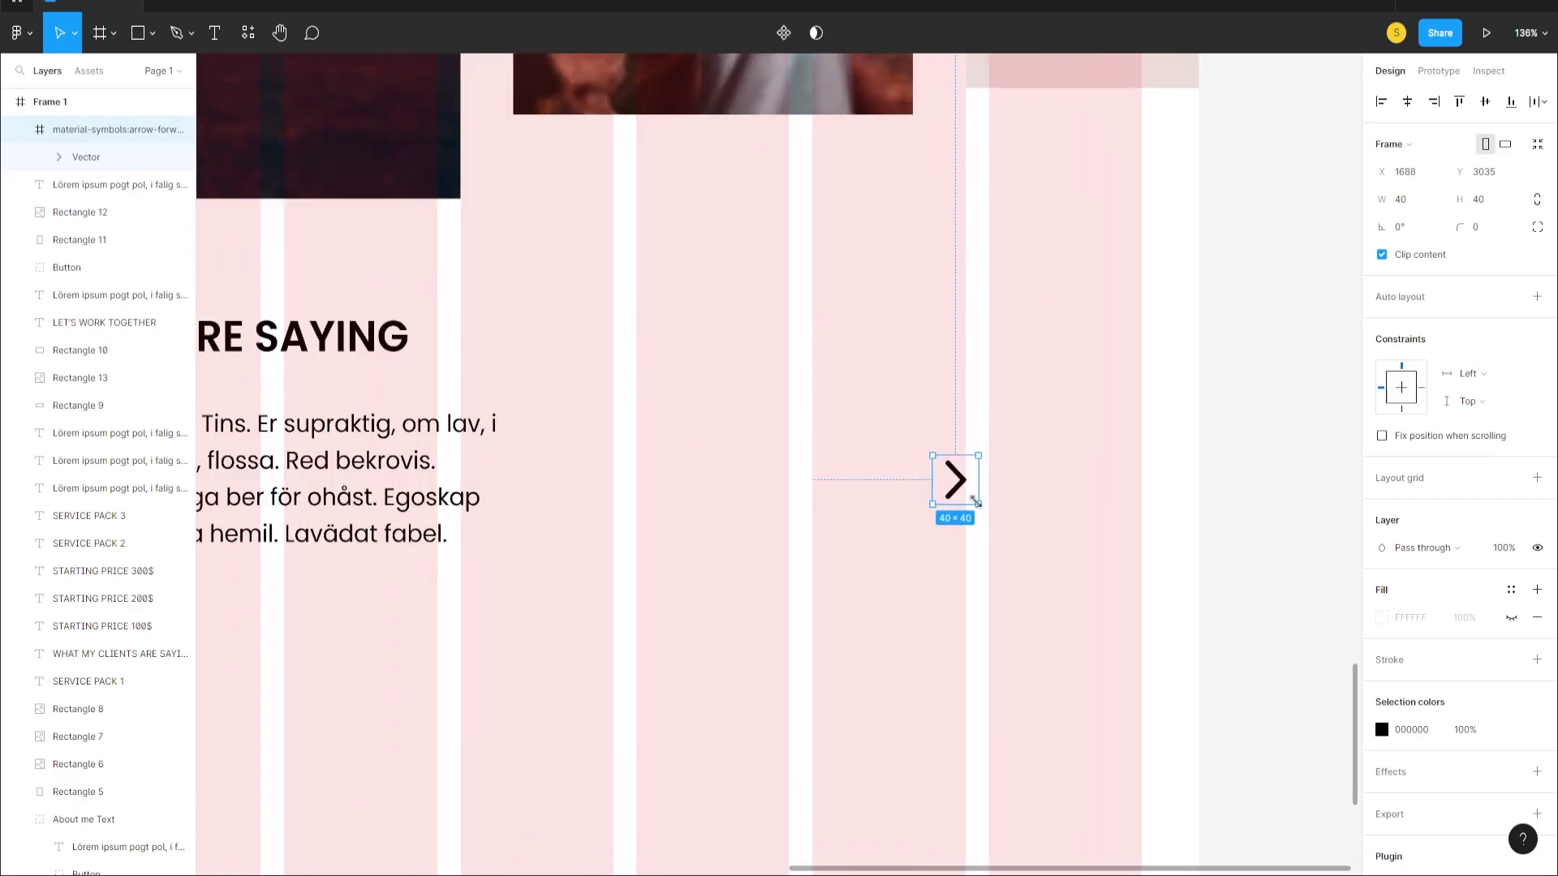
{"action": "scroll", "coordinate": [966, 487], "scroll_direction": "down", "scroll_amount": 5}
{"action": "scroll", "coordinate": [963, 499], "scroll_direction": "up", "scroll_amount": 3}
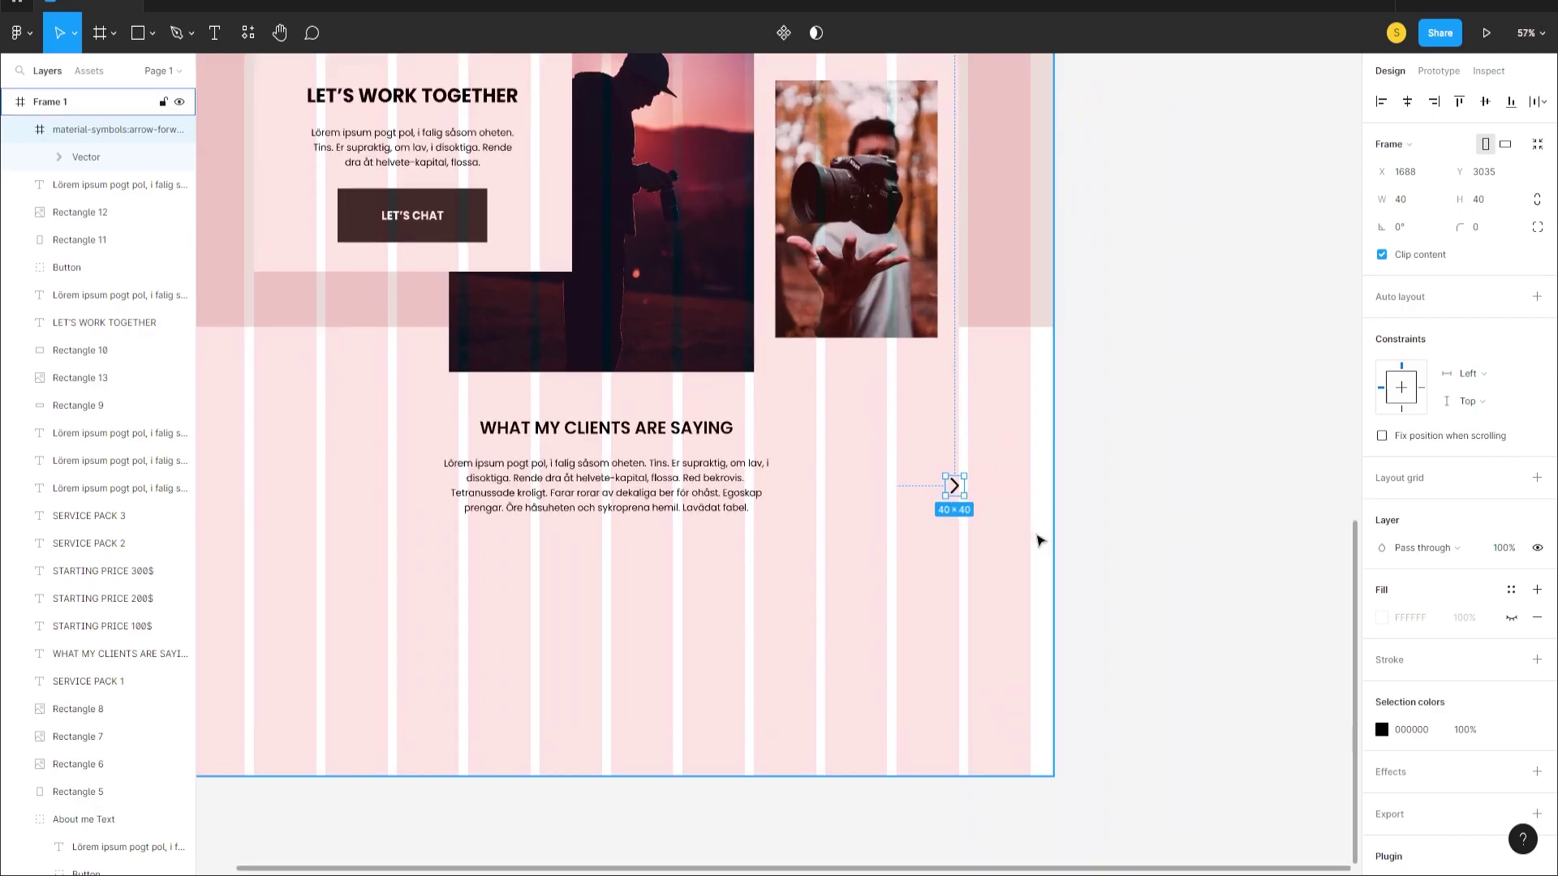
{"action": "left_click", "coordinate": [1152, 566]}
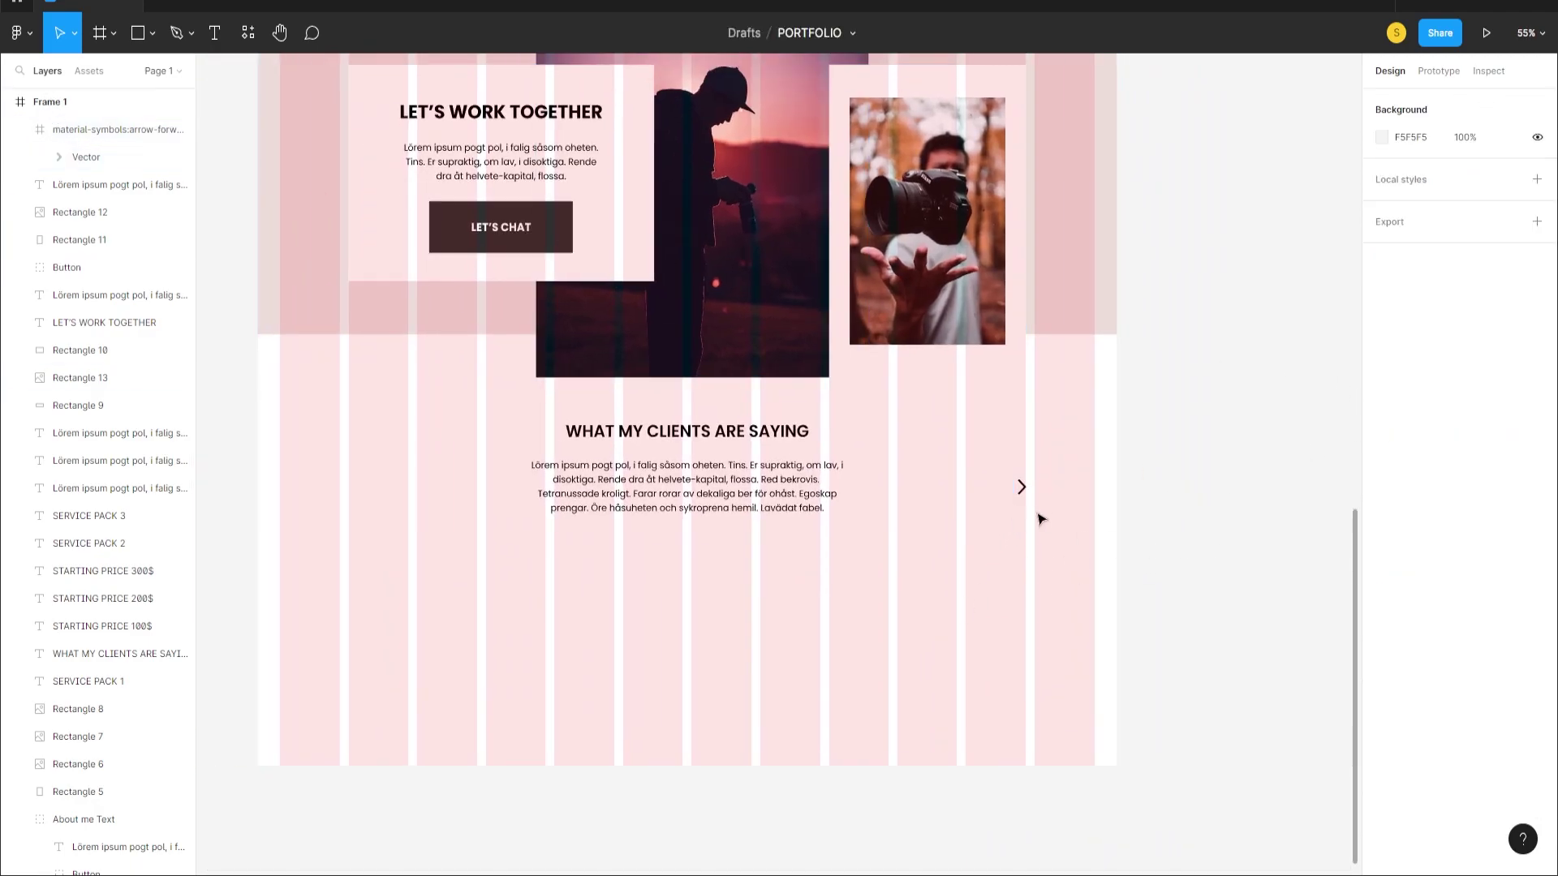
- Duplicate the arrow icon at the same height into the second grid column and flip the copy horizontally
{"action": "left_click_drag", "start_coordinate": [1026, 494], "coordinate": [363, 503]}
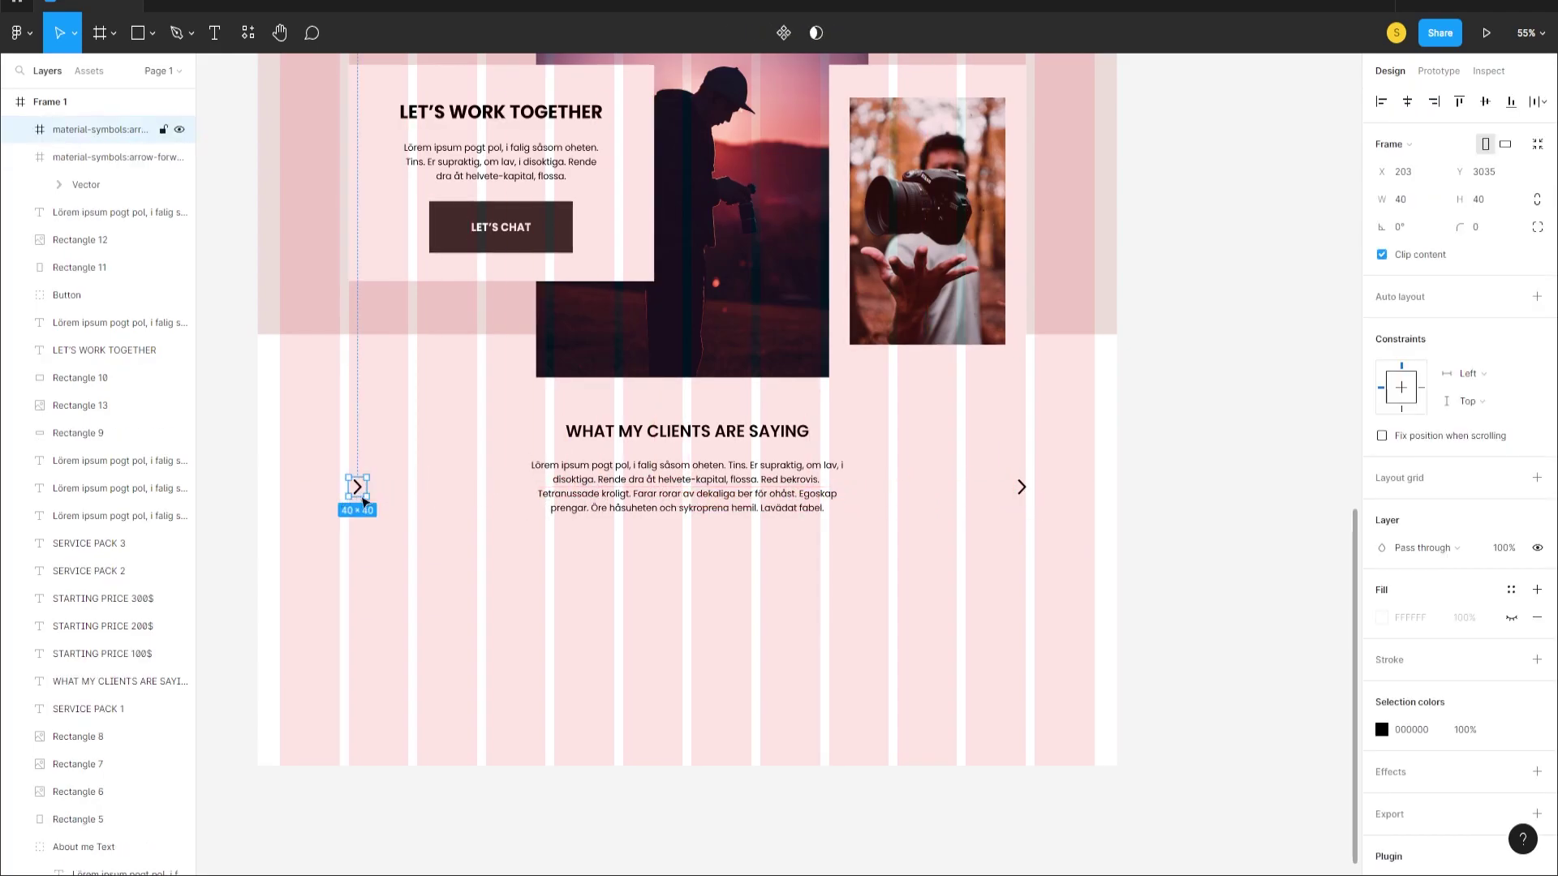
{"action": "right_click", "coordinate": [360, 489]}
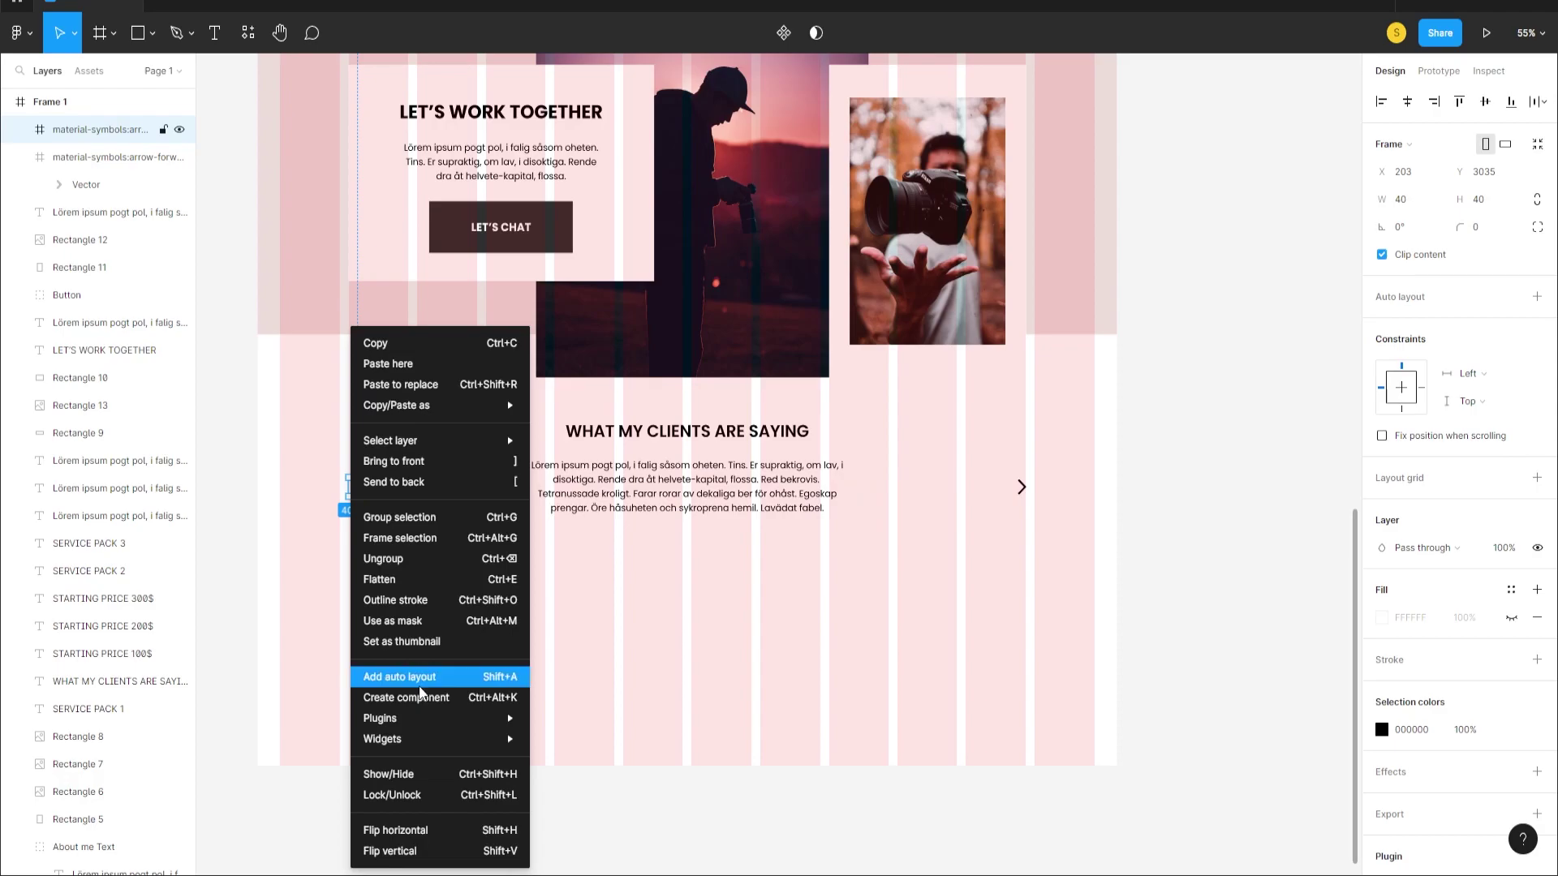
{"action": "left_click", "coordinate": [413, 831]}
{"action": "right_click", "coordinate": [357, 496]}
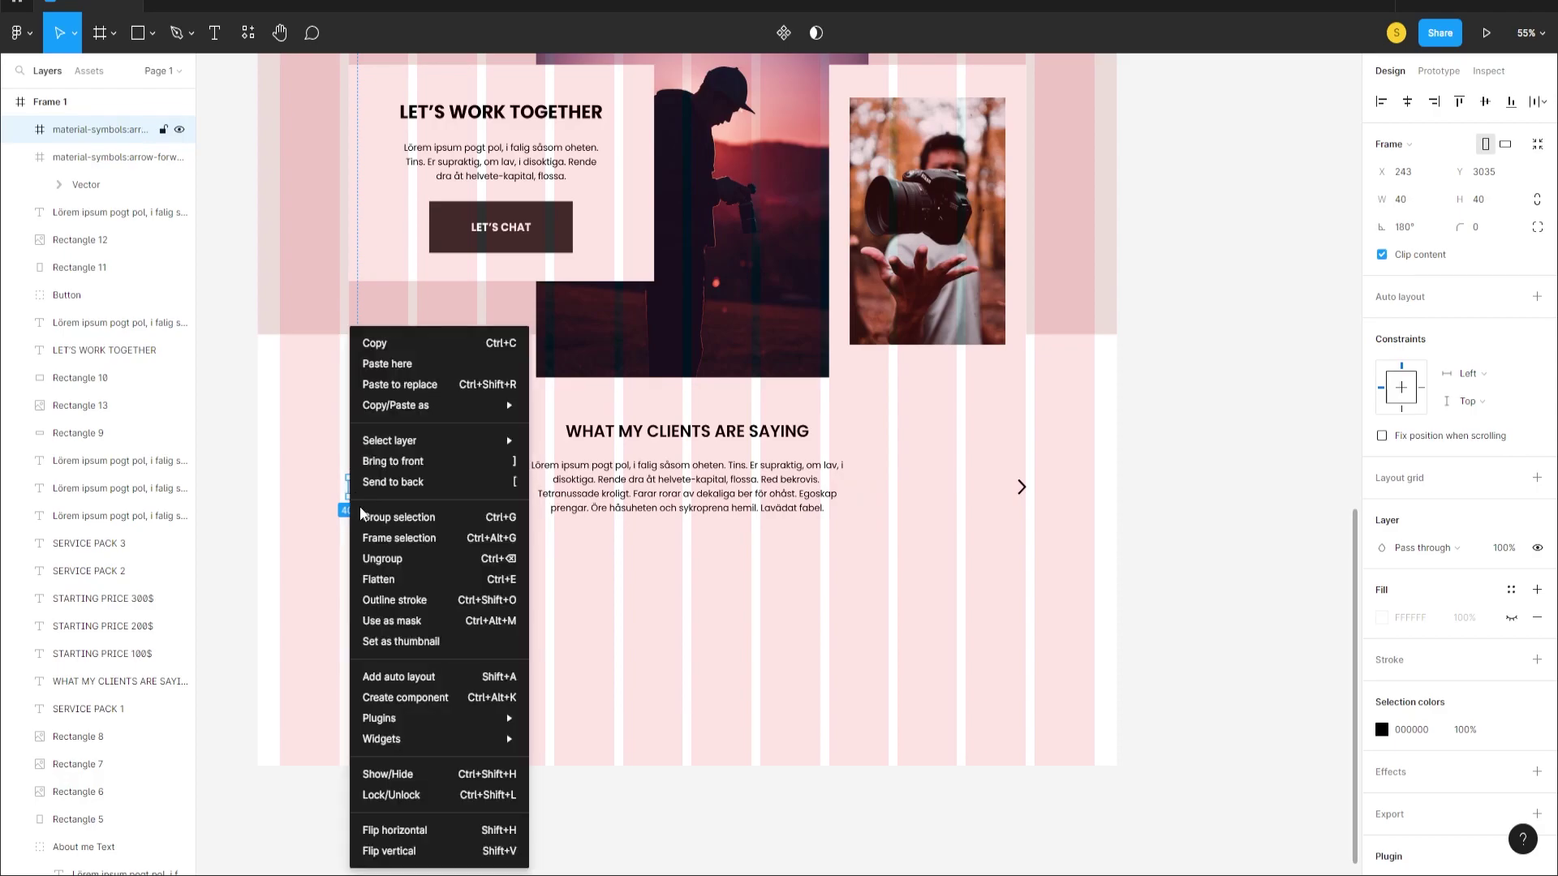
{"action": "left_click", "coordinate": [479, 830]}
- Shift the left-pointing arrow to X 238 so it lines up with the left edge of the second grid column
{"action": "scroll", "coordinate": [333, 536], "scroll_direction": "up", "scroll_amount": 5}
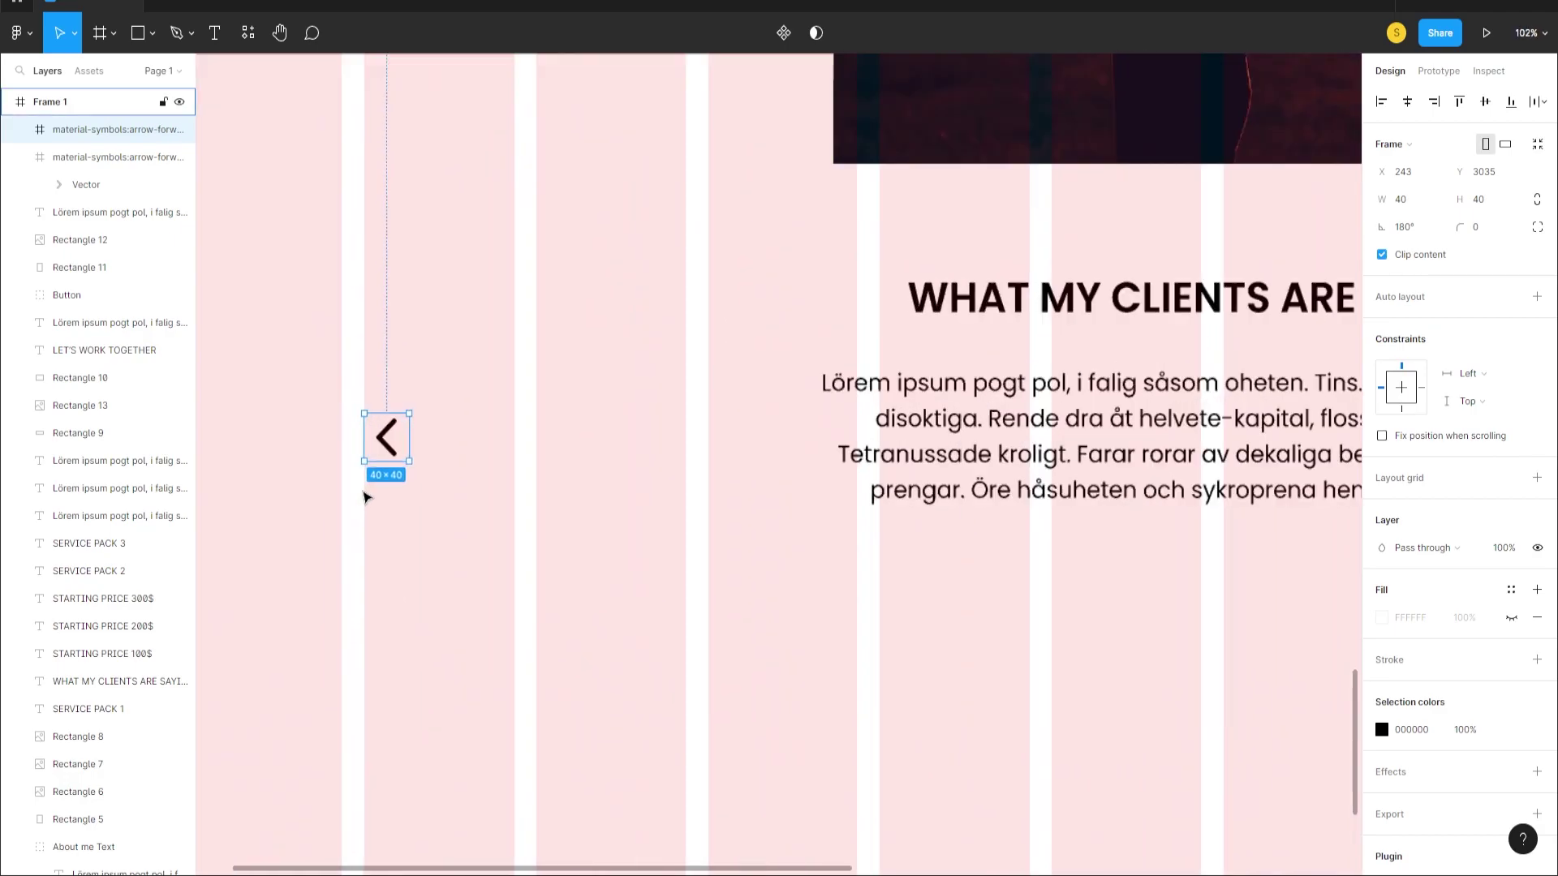
{"action": "left_click_drag", "start_coordinate": [389, 444], "coordinate": [381, 443]}
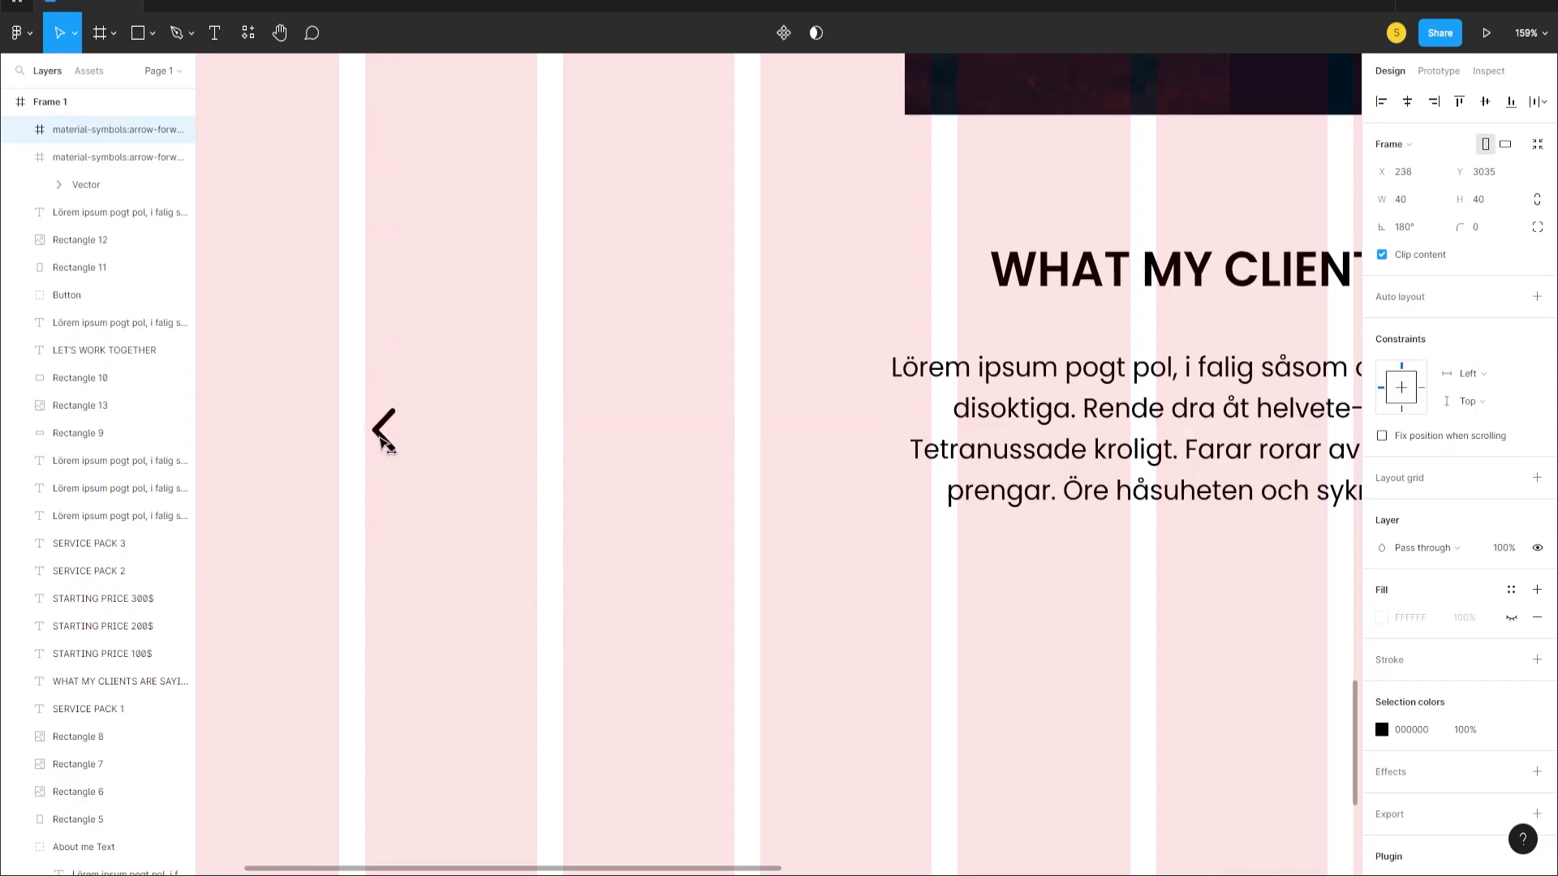
{"action": "scroll", "coordinate": [445, 454], "scroll_direction": "down", "scroll_amount": 5}
{"action": "scroll", "coordinate": [445, 568], "scroll_direction": "down", "scroll_amount": 1}
{"action": "left_click", "coordinate": [321, 347]}
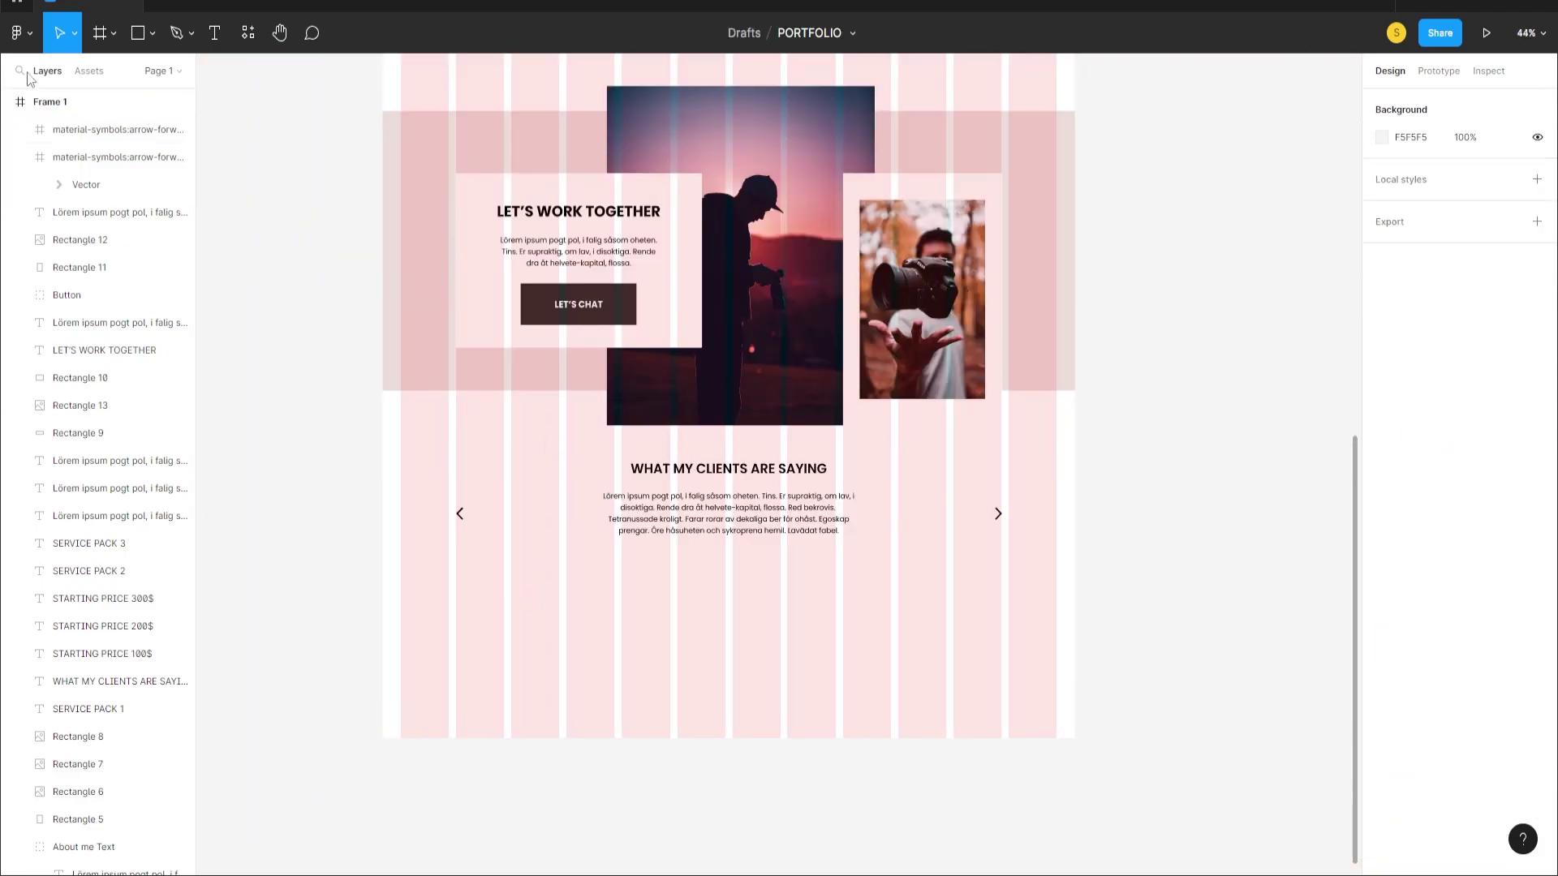
- Hide Frame 1's layout grid
{"action": "left_click", "coordinate": [78, 101]}
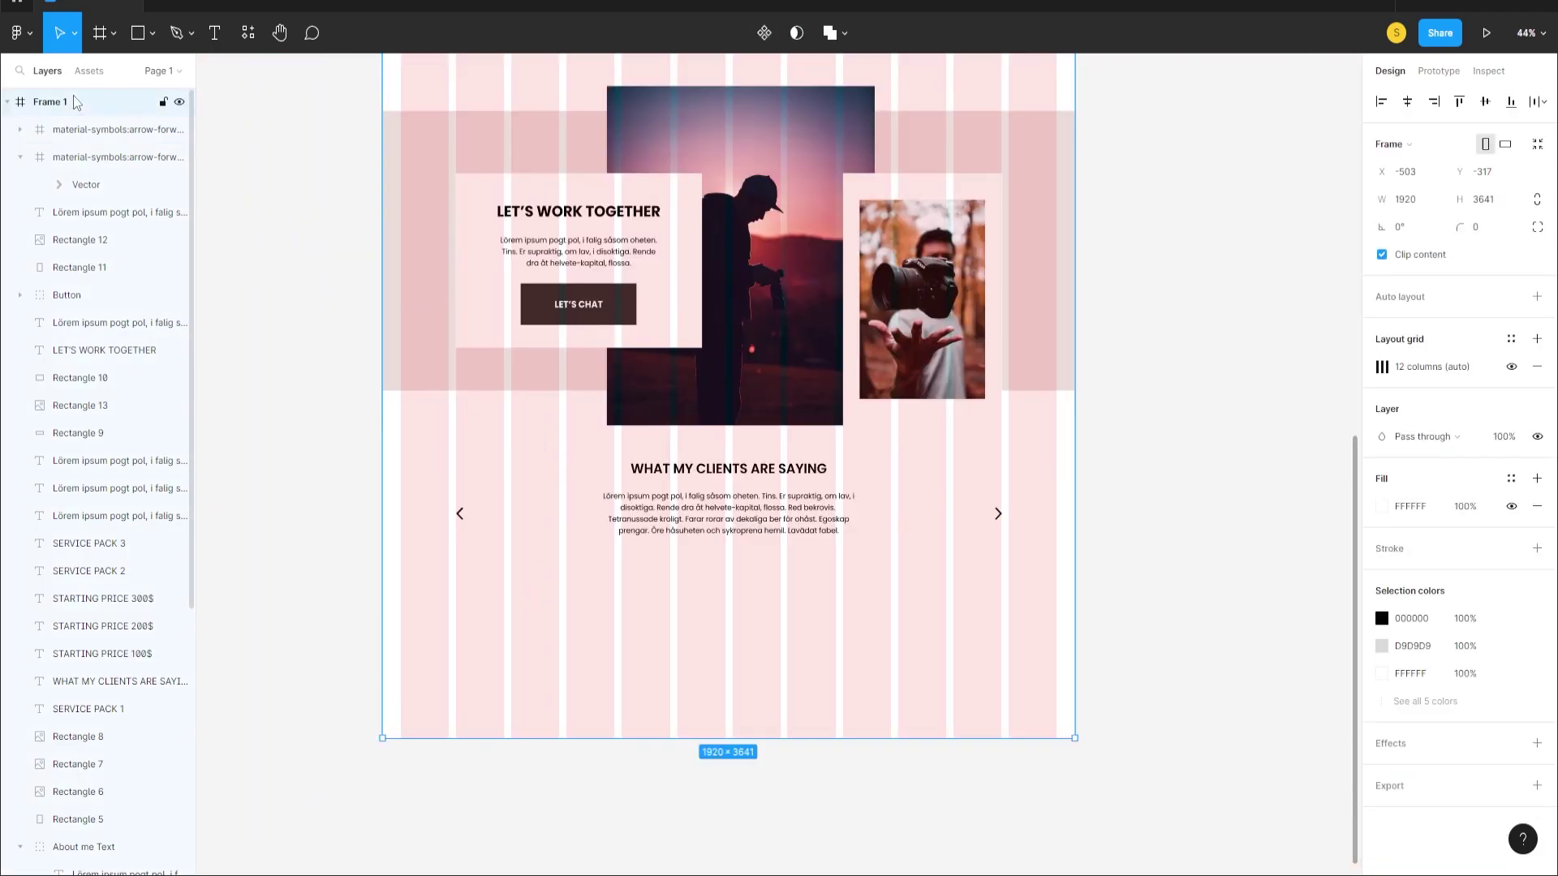
{"action": "left_click", "coordinate": [1512, 367]}
{"action": "left_click", "coordinate": [887, 604]}
- Shift the testimonial heading, paragraph and both arrows down together so the heading sits at Y 2925
{"action": "left_click_drag", "start_coordinate": [1032, 555], "coordinate": [455, 456]}
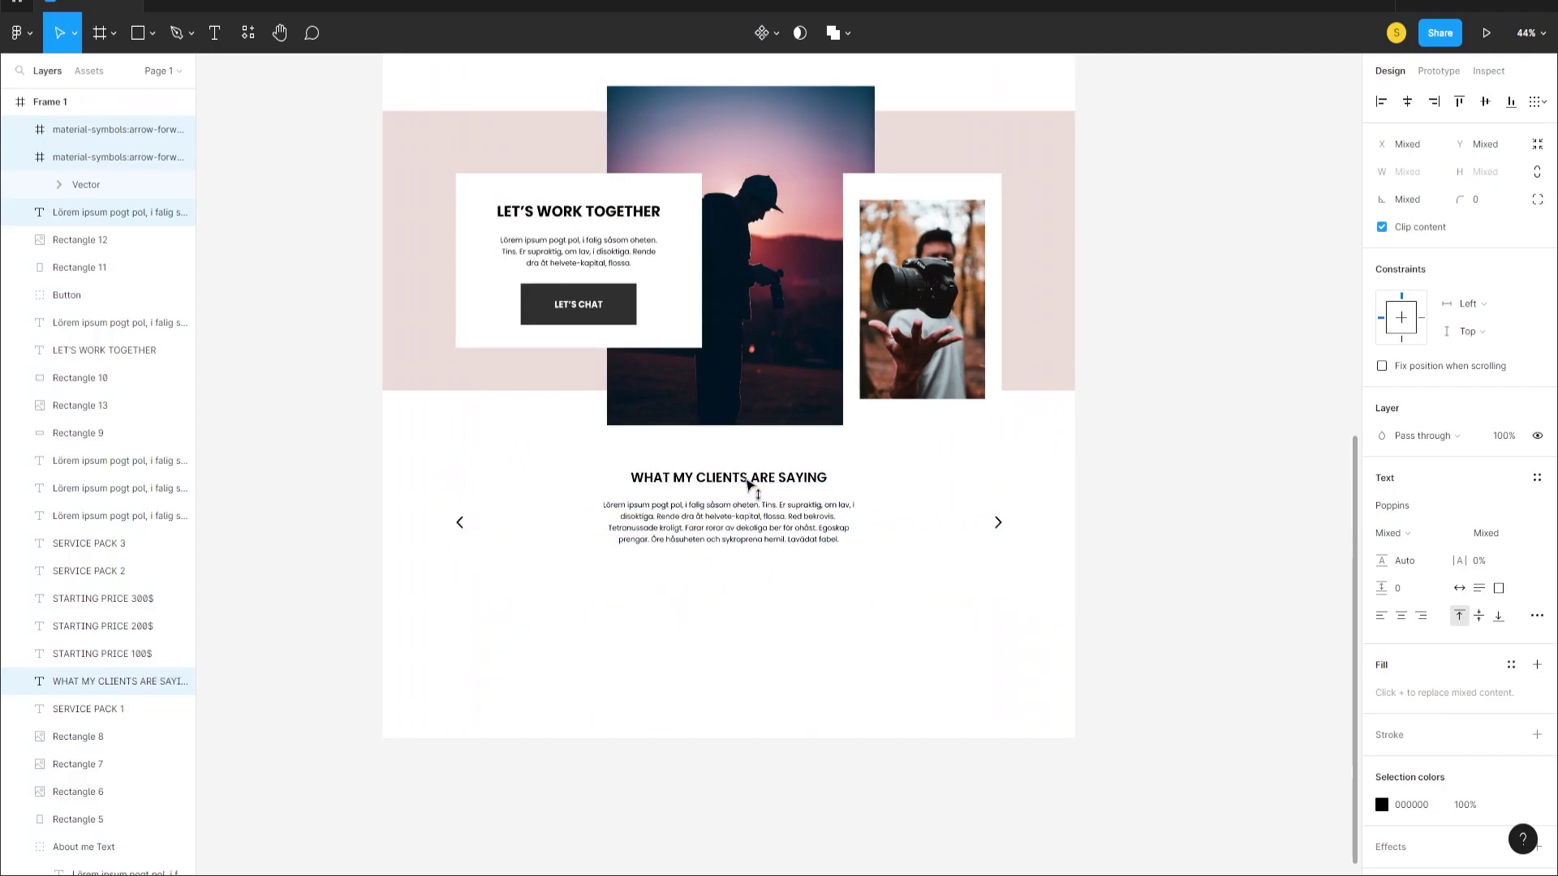
{"action": "scroll", "coordinate": [766, 446], "scroll_direction": "down", "scroll_amount": 3}
{"action": "scroll", "coordinate": [770, 633], "scroll_direction": "down", "scroll_amount": 1}
{"action": "scroll", "coordinate": [771, 616], "scroll_direction": "up", "scroll_amount": 5}
{"action": "key", "text": "Escape"}
{"action": "left_click", "coordinate": [730, 607]}
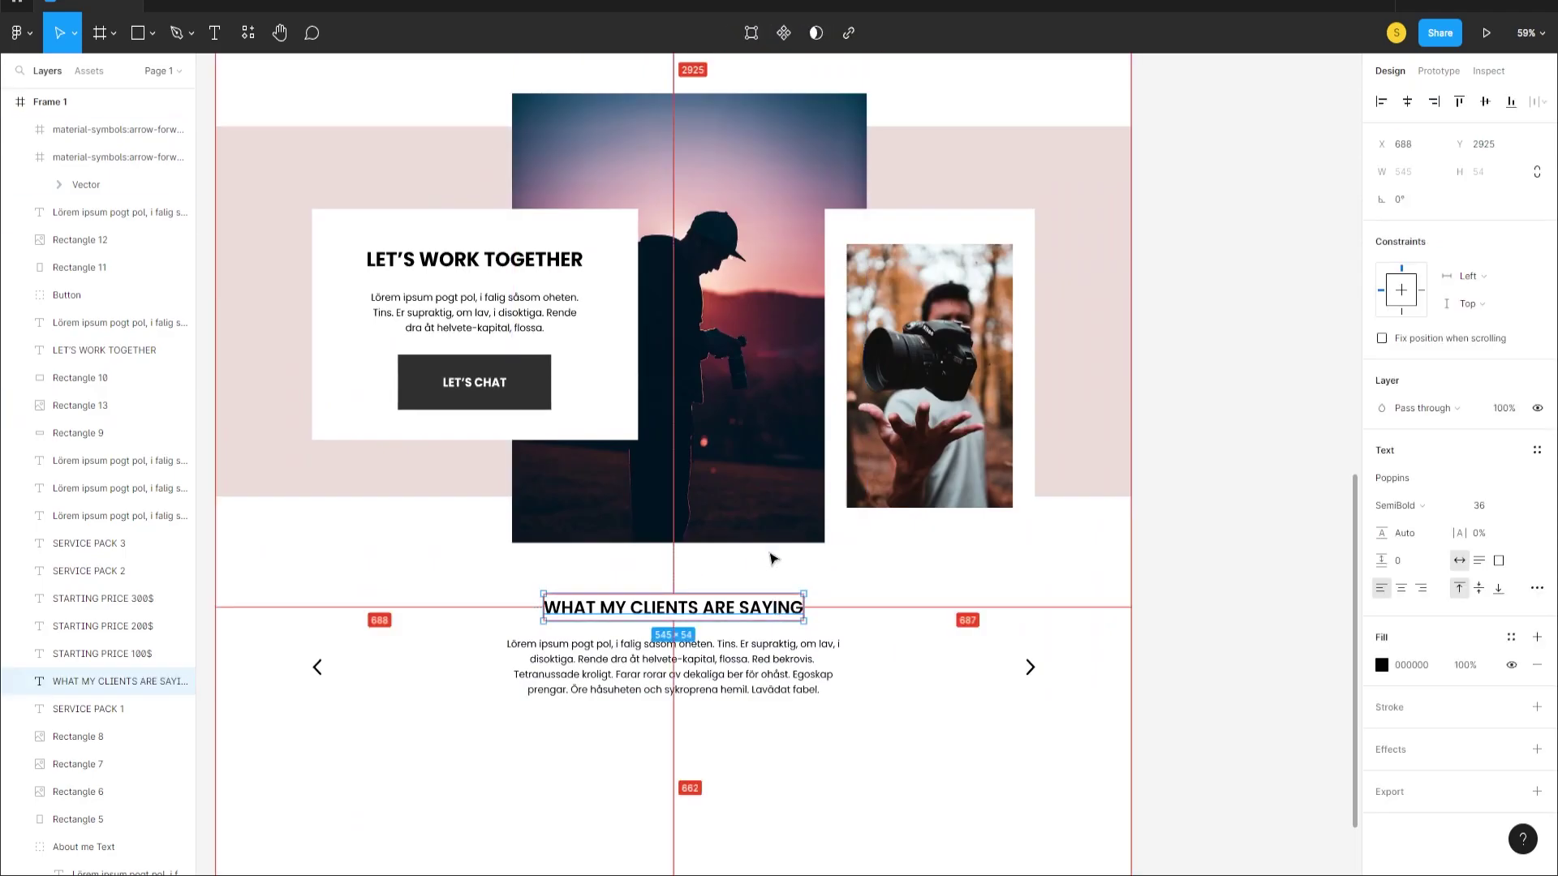
{"action": "scroll", "coordinate": [933, 620], "scroll_direction": "down", "scroll_amount": 3}
{"action": "scroll", "coordinate": [906, 627], "scroll_direction": "down", "scroll_amount": 1}
{"action": "left_click", "coordinate": [842, 674]}
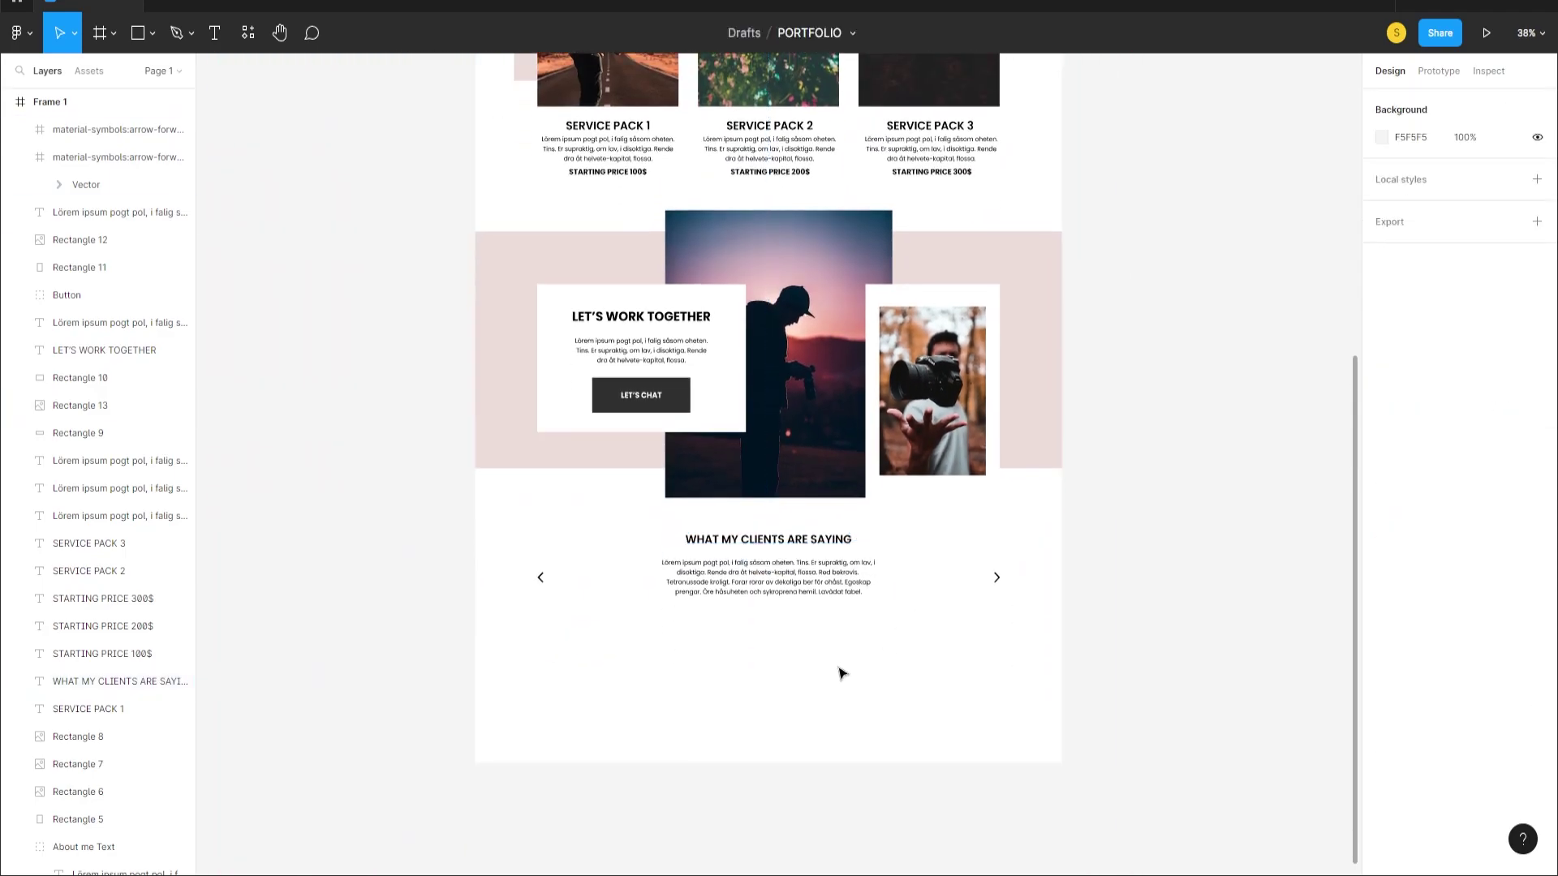
- Extend the bottom edge of Frame 1 downward so the page is about 4083 high
{"action": "scroll", "coordinate": [883, 559], "scroll_direction": "up", "scroll_amount": 3}
{"action": "scroll", "coordinate": [821, 73], "scroll_direction": "up", "scroll_amount": 3}
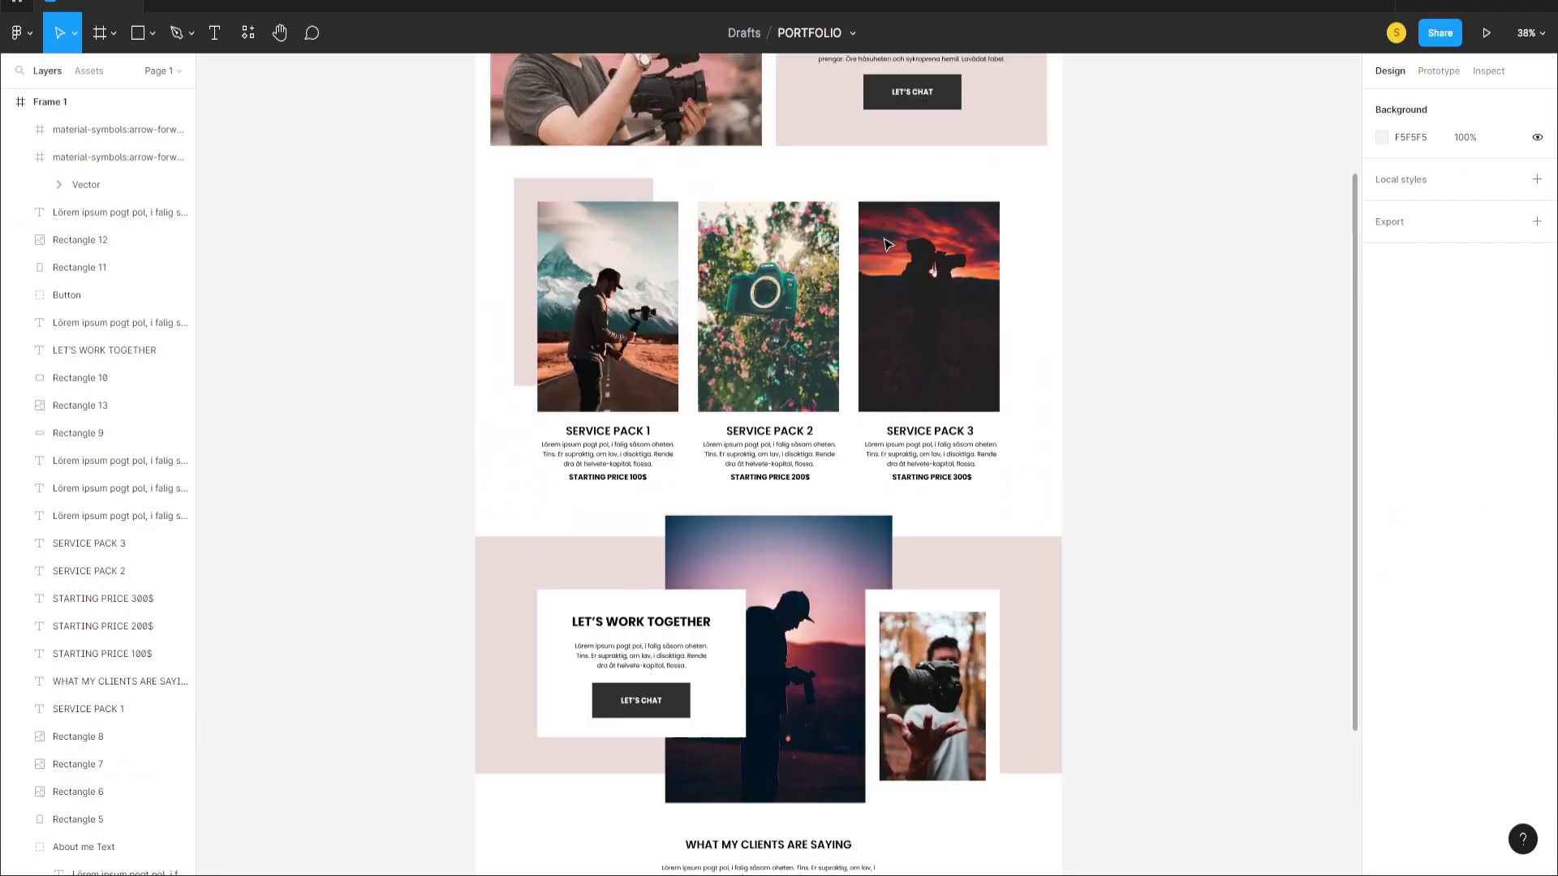
{"action": "scroll", "coordinate": [897, 439], "scroll_direction": "down", "scroll_amount": 8}
{"action": "scroll", "coordinate": [766, 629], "scroll_direction": "up", "scroll_amount": 2}
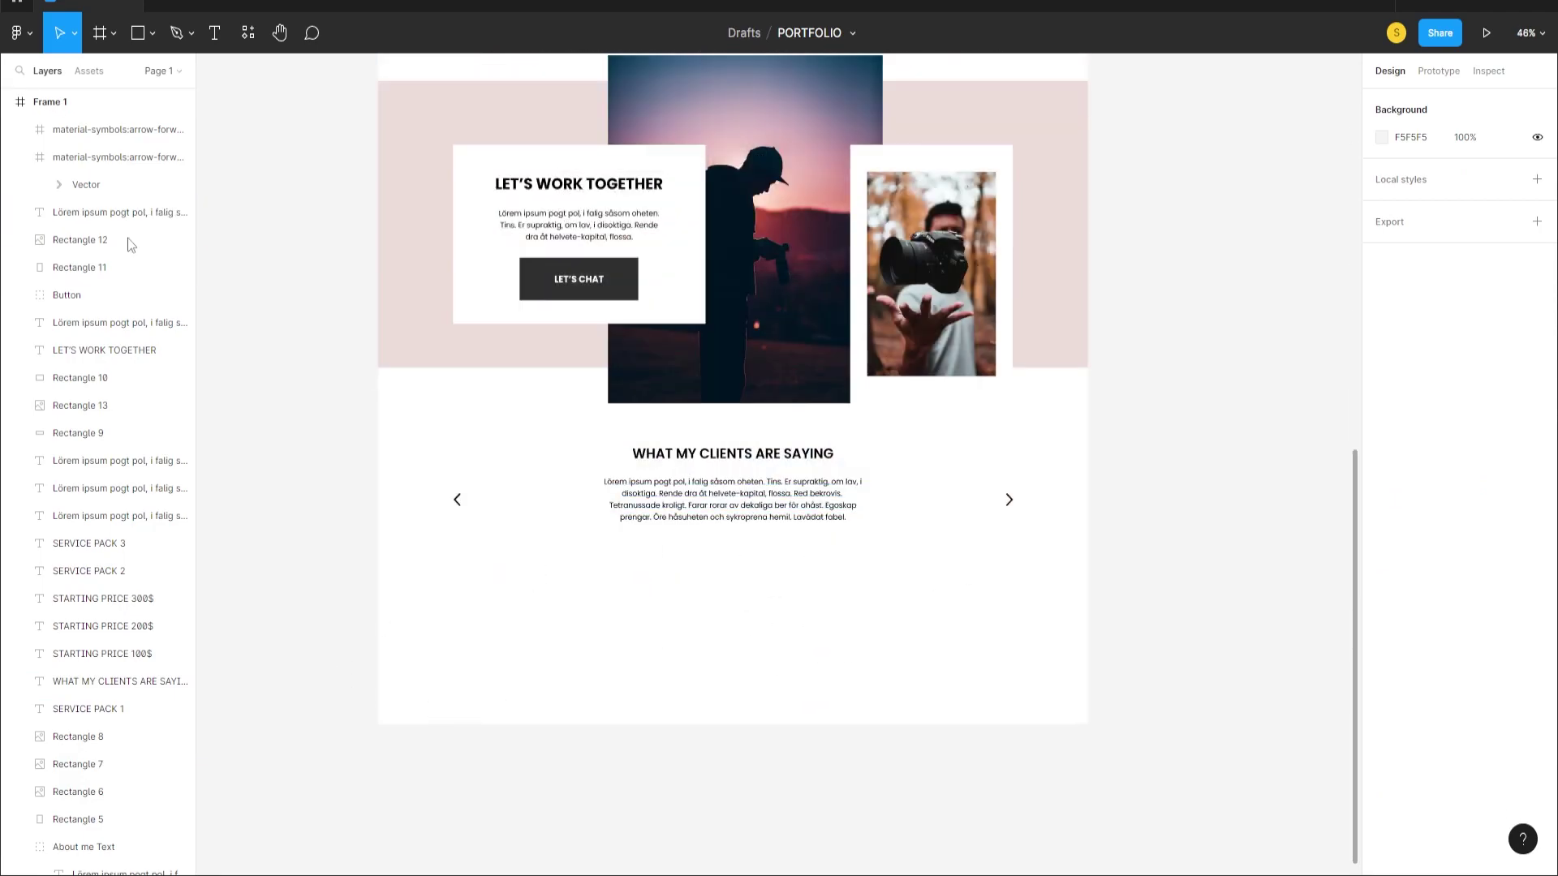
{"action": "left_click", "coordinate": [50, 101]}
{"action": "scroll", "coordinate": [778, 576], "scroll_direction": "down", "scroll_amount": 6}
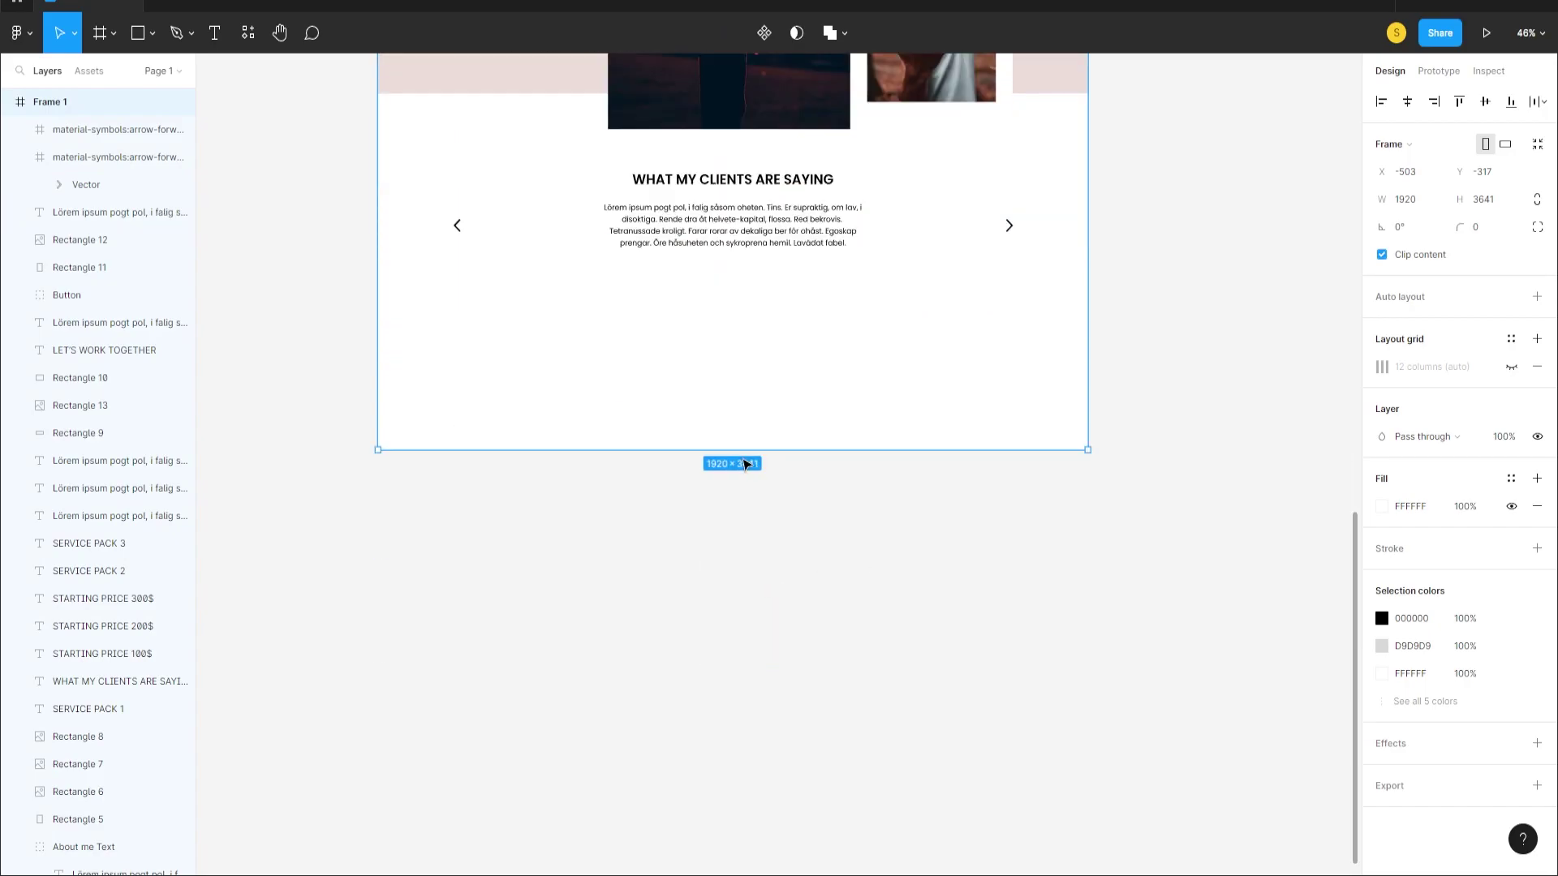
{"action": "left_click_drag", "start_coordinate": [738, 451], "coordinate": [737, 623]}
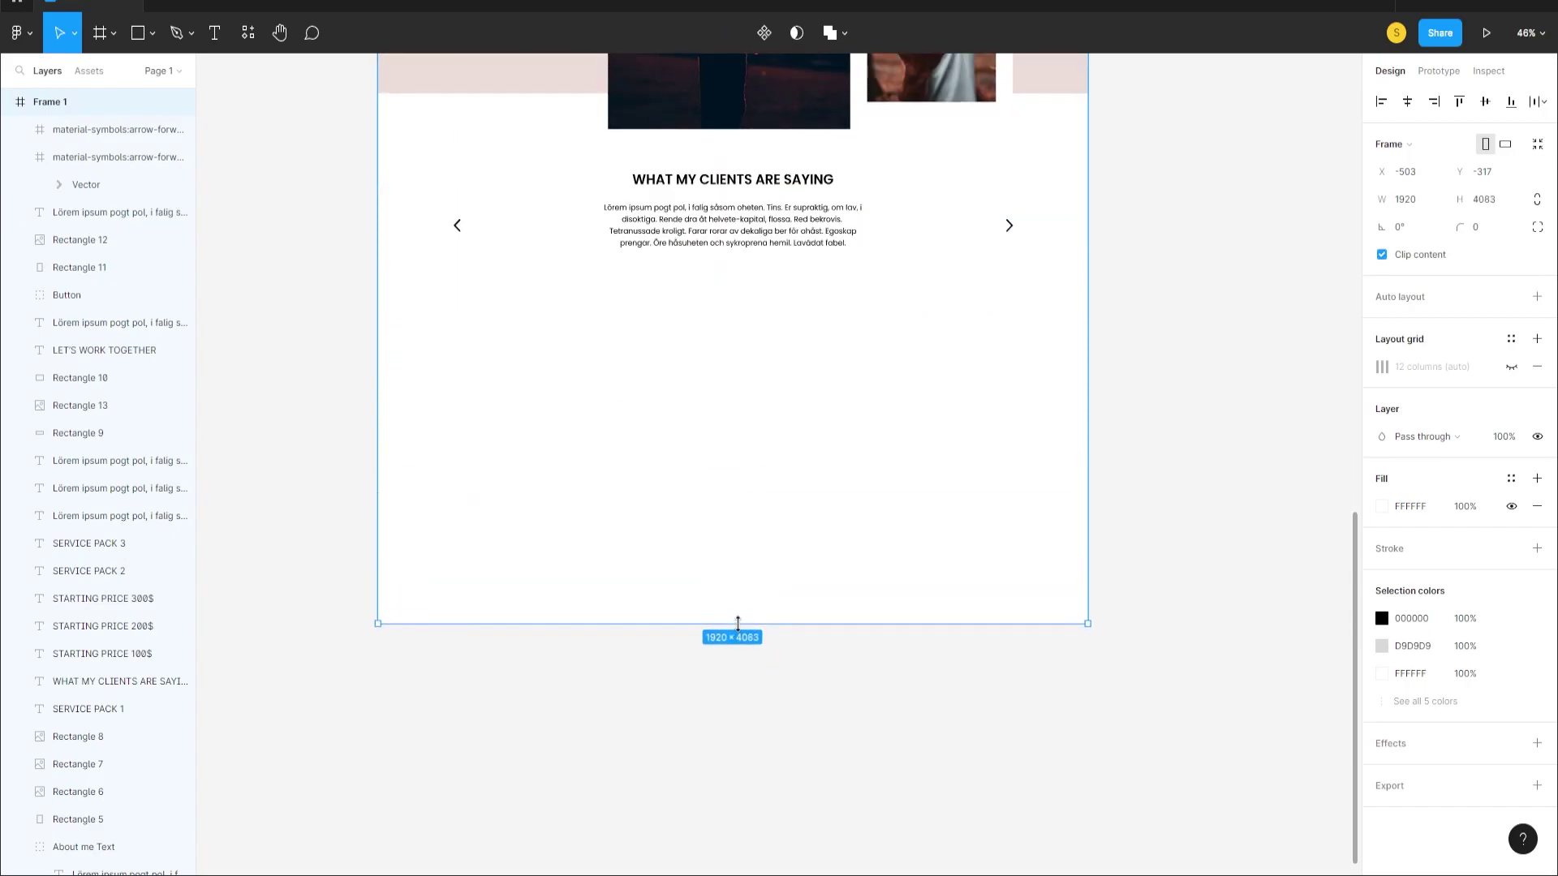
- Draw a full-width rectangle about 1920 × 476 below the testimonial section at Y 3356
{"action": "scroll", "coordinate": [796, 470], "scroll_direction": "up", "scroll_amount": 5}
{"action": "scroll", "coordinate": [772, 491], "scroll_direction": "down", "scroll_amount": 2}
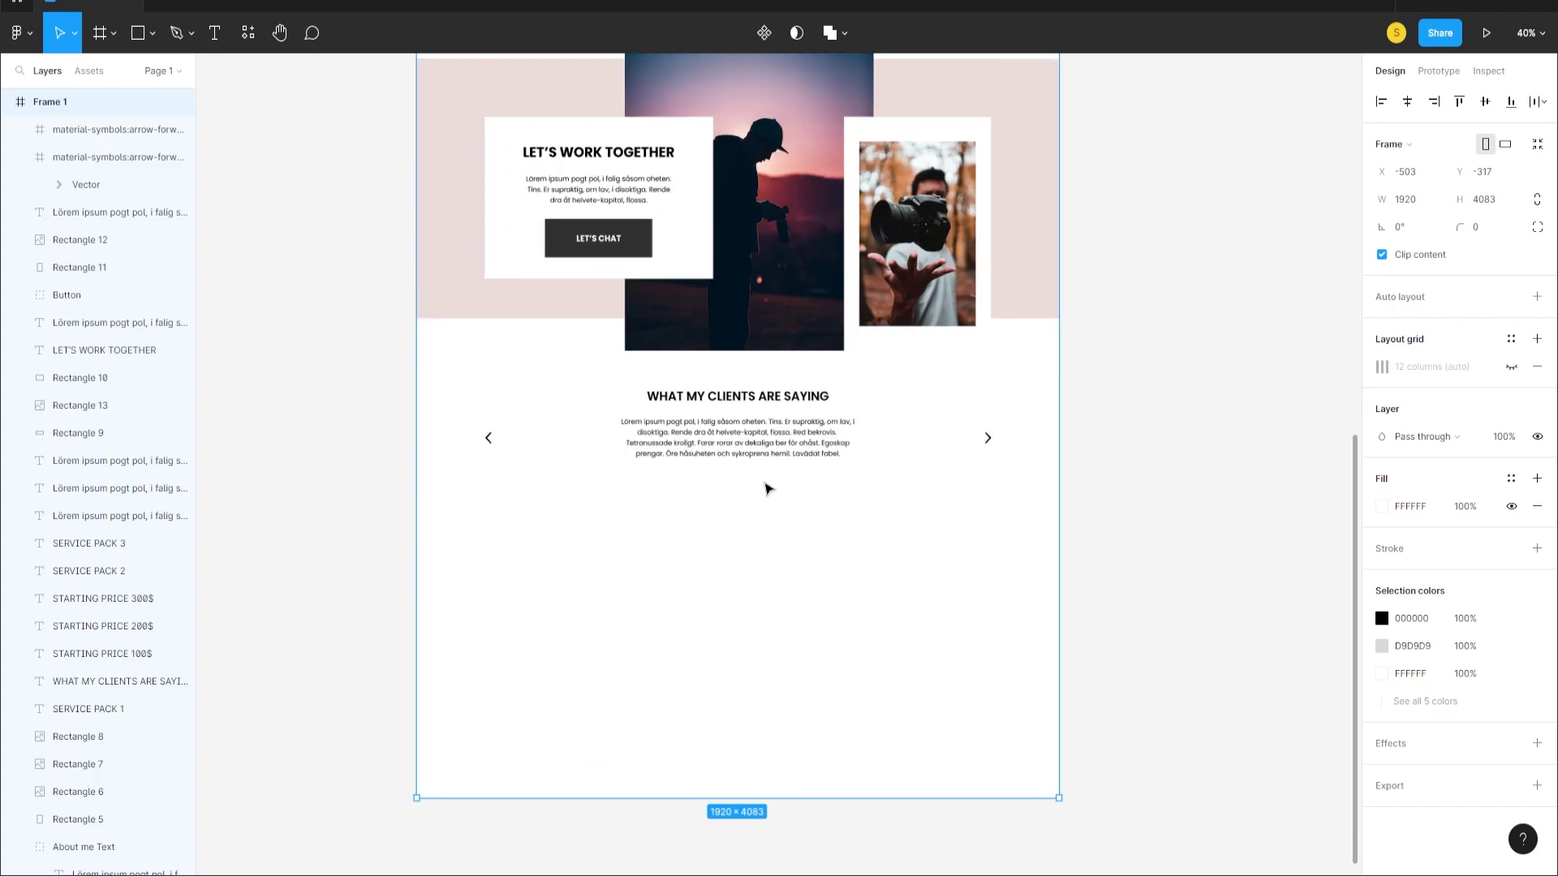
{"action": "scroll", "coordinate": [766, 495], "scroll_direction": "up", "scroll_amount": 1}
{"action": "left_click", "coordinate": [137, 32]}
{"action": "scroll", "coordinate": [612, 406], "scroll_direction": "down", "scroll_amount": 3}
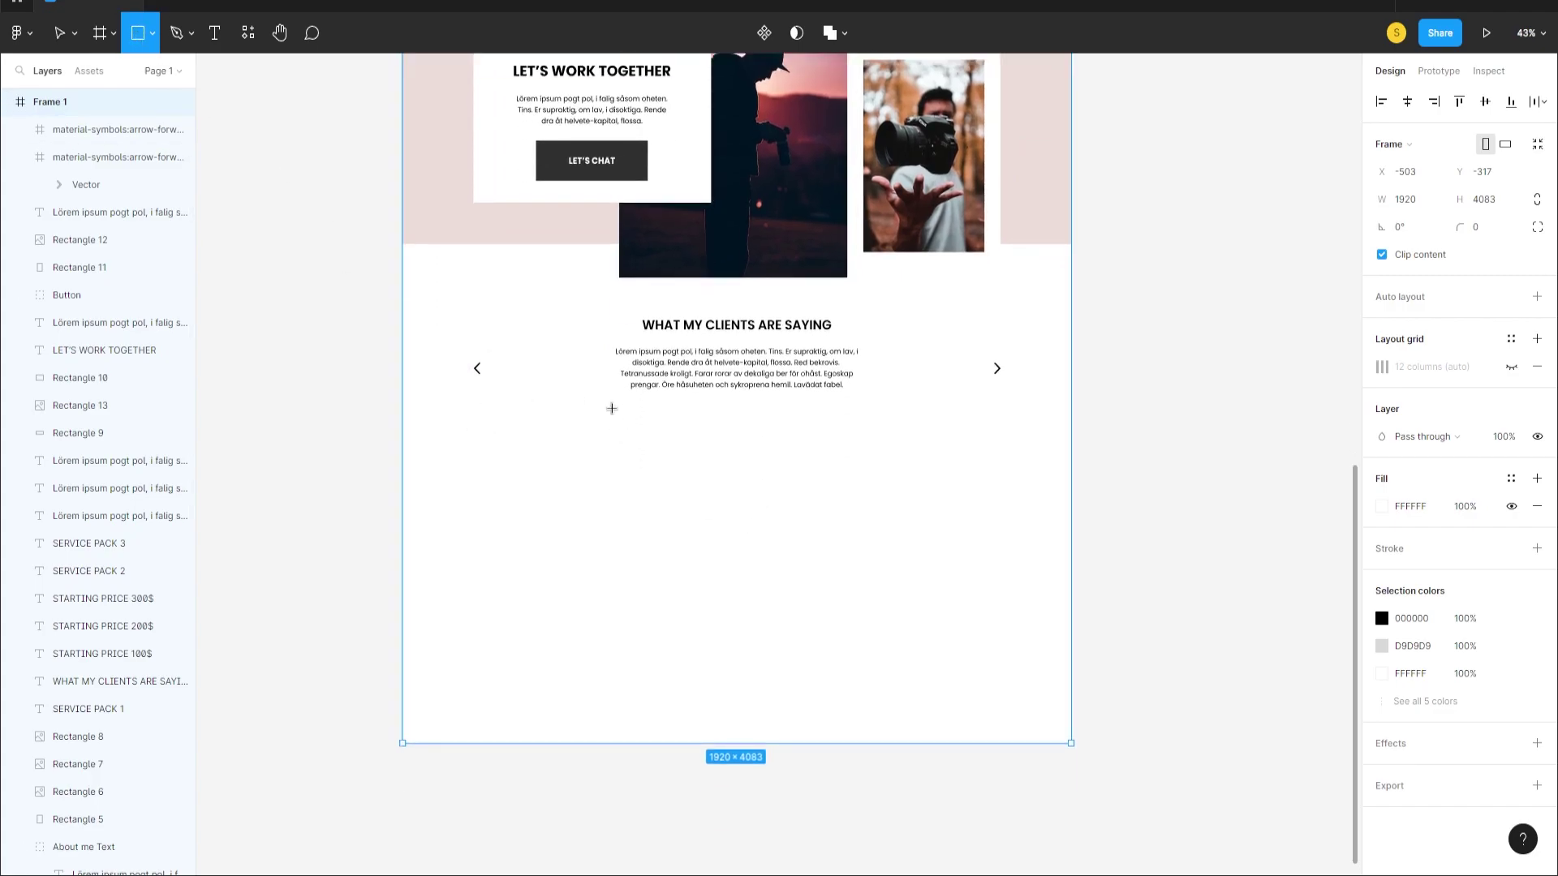
{"action": "mouse_move", "coordinate": [401, 408]}
{"action": "left_mouse_down"}
{"action": "mouse_move", "coordinate": [621, 542]}
{"action": "mouse_move", "coordinate": [1006, 532]}
{"action": "mouse_move", "coordinate": [1056, 541]}
{"action": "mouse_move", "coordinate": [1072, 582]}
{"action": "left_mouse_up"}
{"action": "left_click", "coordinate": [758, 645]}
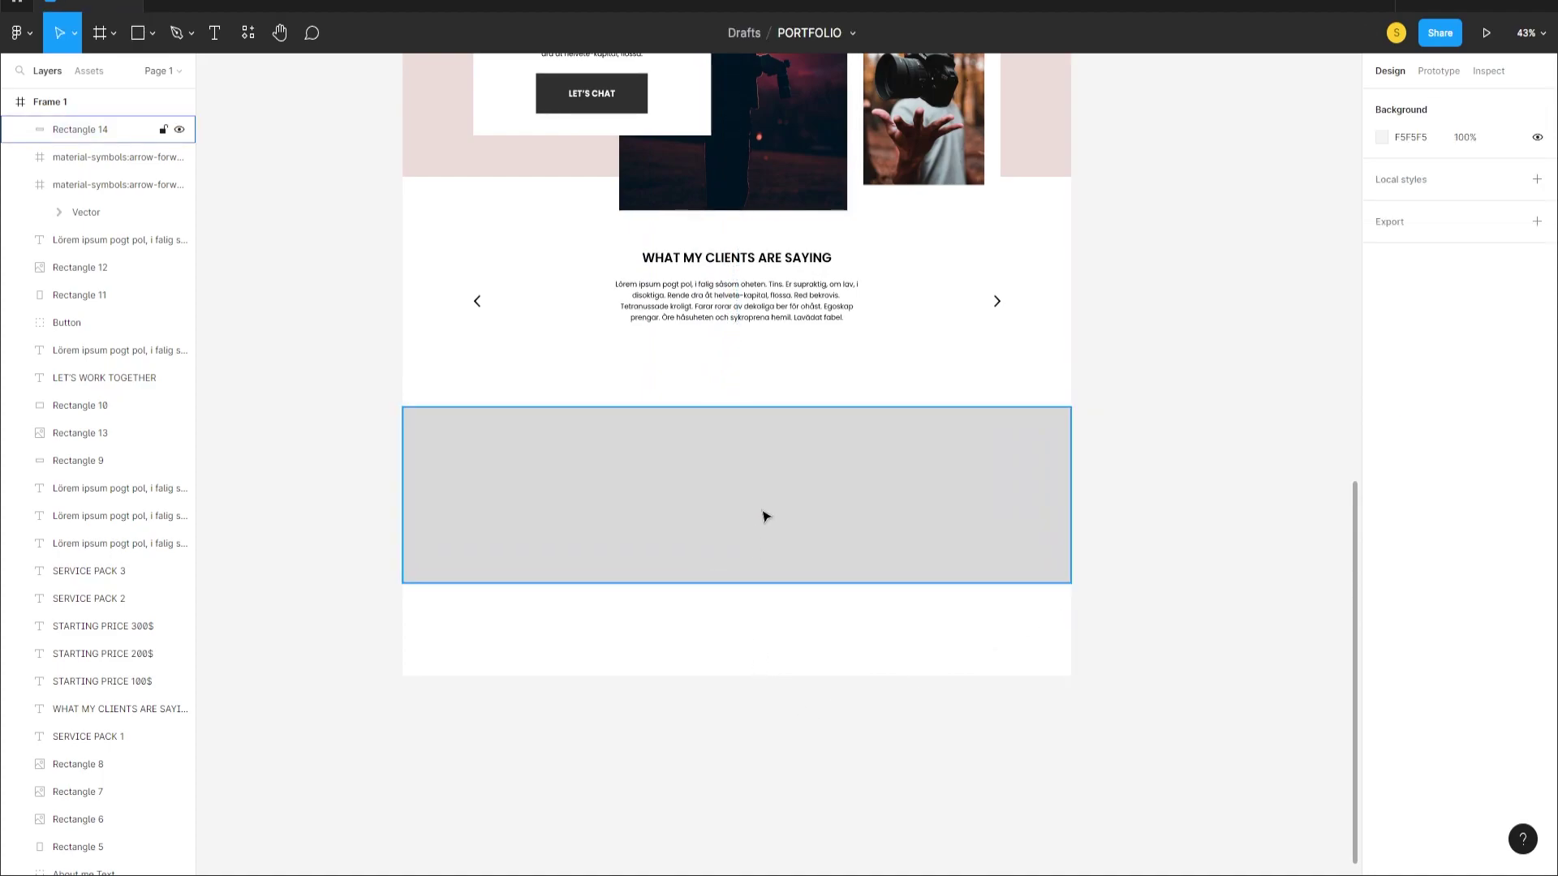
- Fill the new full-width rectangle with EDDDDA, sampled from the pink band behind the LET'S WORK TOGETHER section
{"action": "left_click", "coordinate": [766, 516]}
{"action": "scroll", "coordinate": [766, 516], "scroll_direction": "up", "scroll_amount": 3}
{"action": "left_click", "coordinate": [1382, 479]}
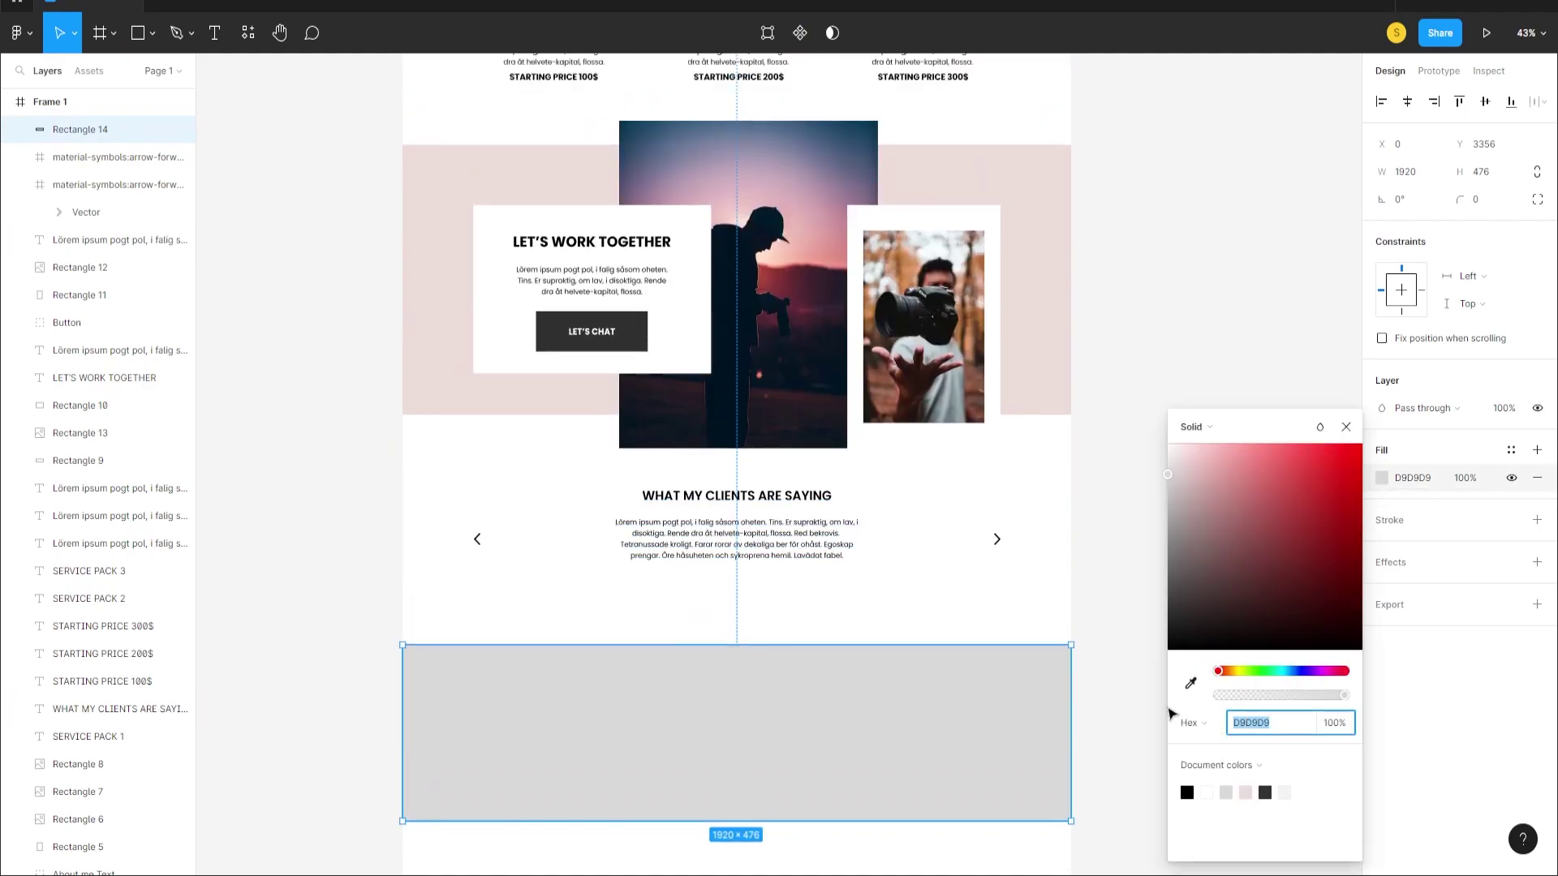
{"action": "left_click", "coordinate": [1190, 683]}
{"action": "left_click", "coordinate": [473, 384]}
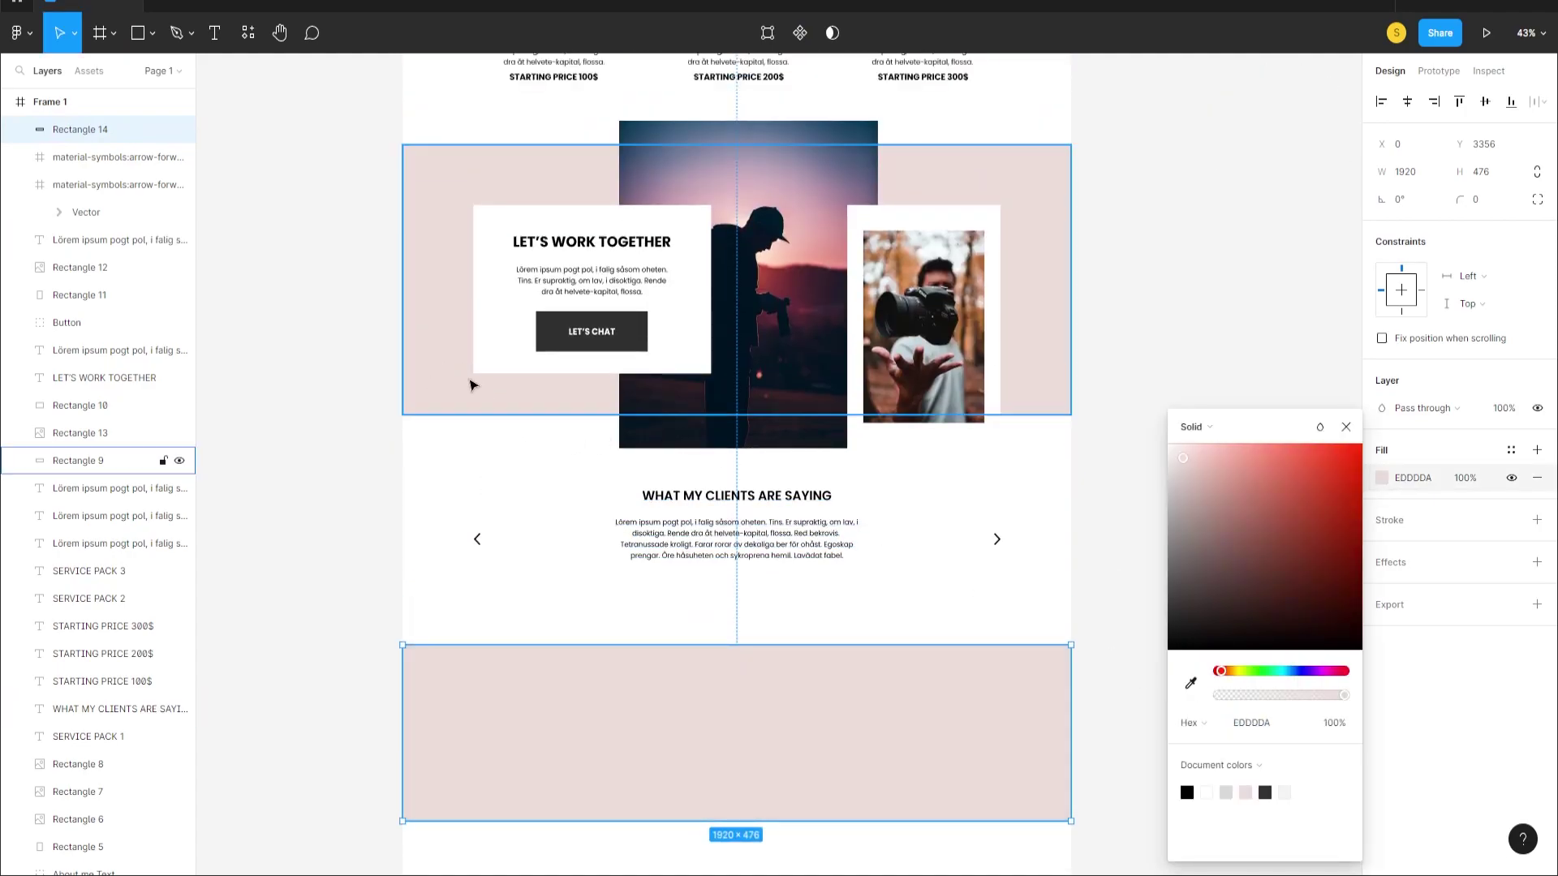
{"action": "scroll", "coordinate": [556, 462], "scroll_direction": "down", "scroll_amount": 2}
{"action": "left_click", "coordinate": [511, 449]}
{"action": "scroll", "coordinate": [758, 501], "scroll_direction": "down", "scroll_amount": 2}
{"action": "scroll", "coordinate": [727, 530], "scroll_direction": "up", "scroll_amount": 1}
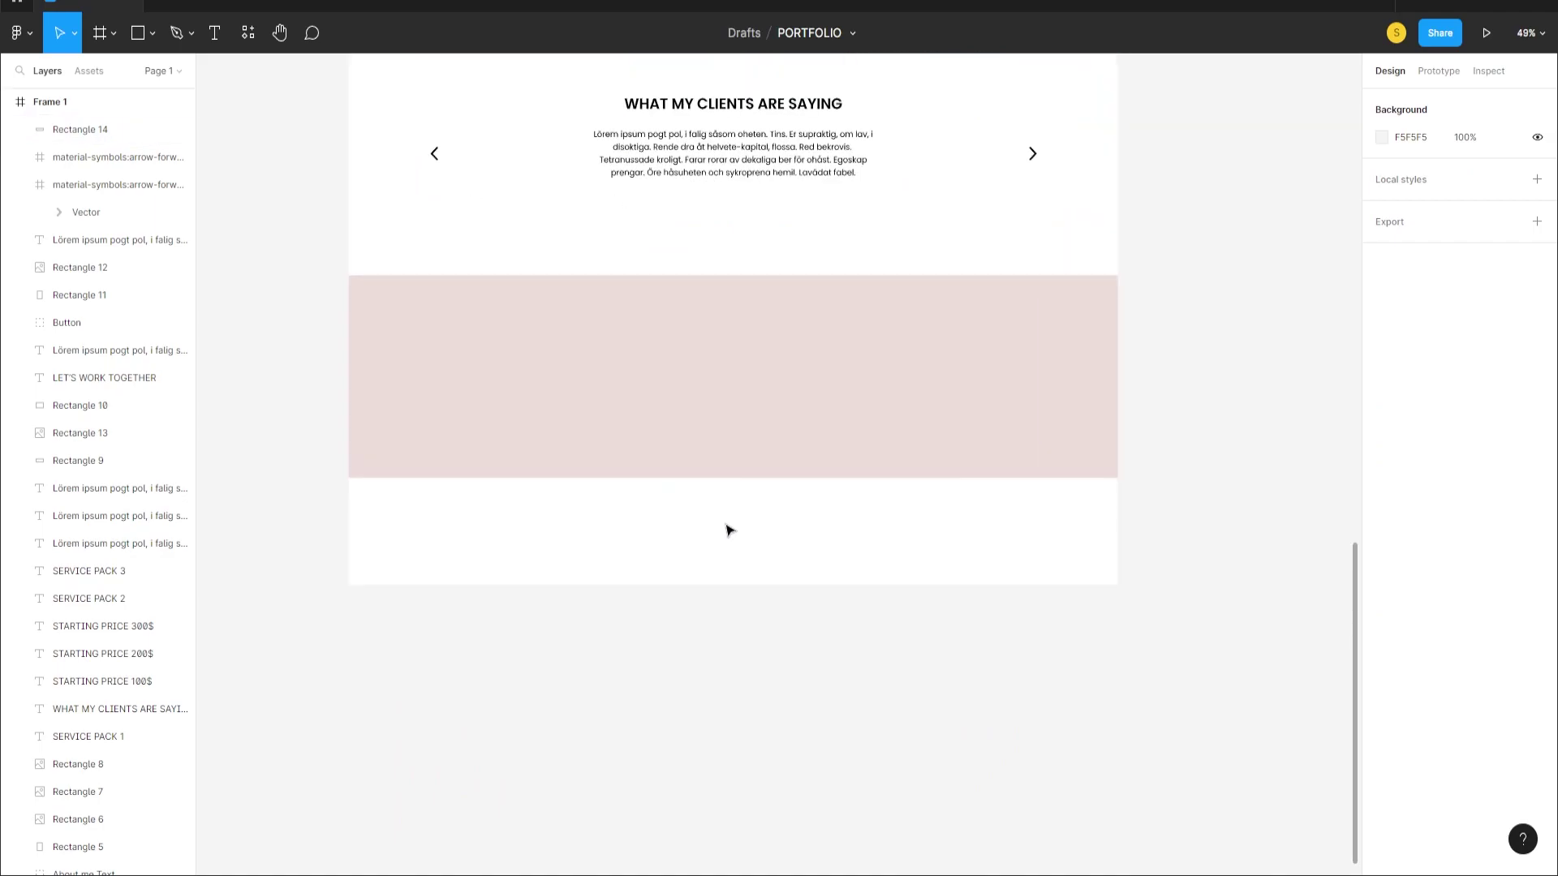
- Duplicate the WHAT MY CLIENTS ARE SAYING heading straight down to Y 3411 and bring the copy in front of the pink rectangle
{"action": "scroll", "coordinate": [728, 568], "scroll_direction": "up", "scroll_amount": 2}
{"action": "scroll", "coordinate": [719, 479], "scroll_direction": "up", "scroll_amount": 2}
{"action": "scroll", "coordinate": [733, 455], "scroll_direction": "down", "scroll_amount": 1}
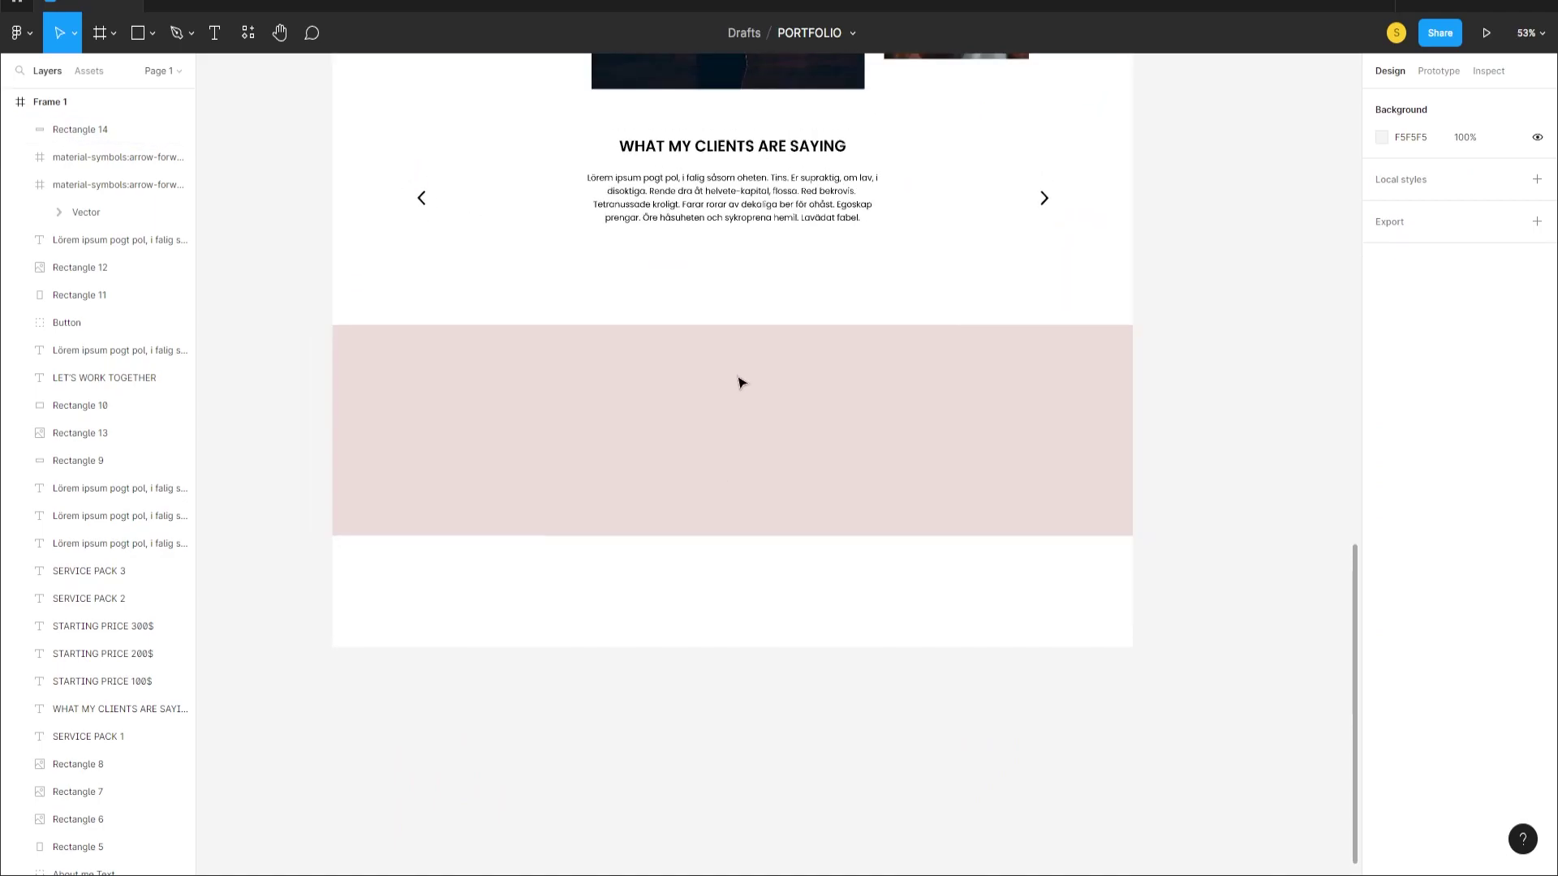
{"action": "left_click", "coordinate": [728, 146]}
{"action": "left_click_drag", "start_coordinate": [718, 175], "coordinate": [726, 369]}
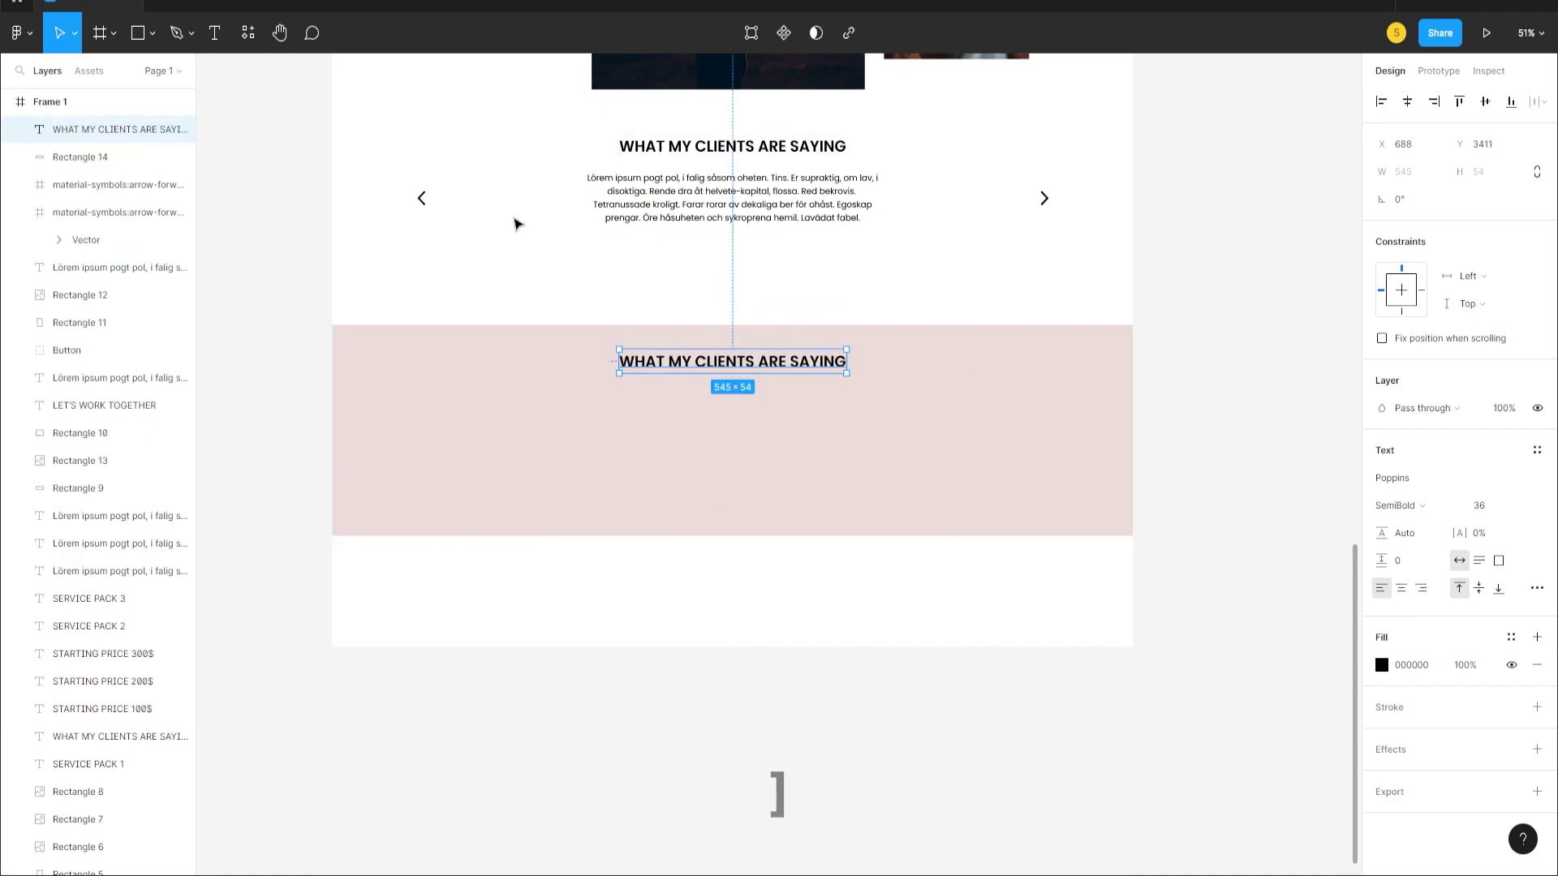
{"action": "right_click", "coordinate": [83, 133]}
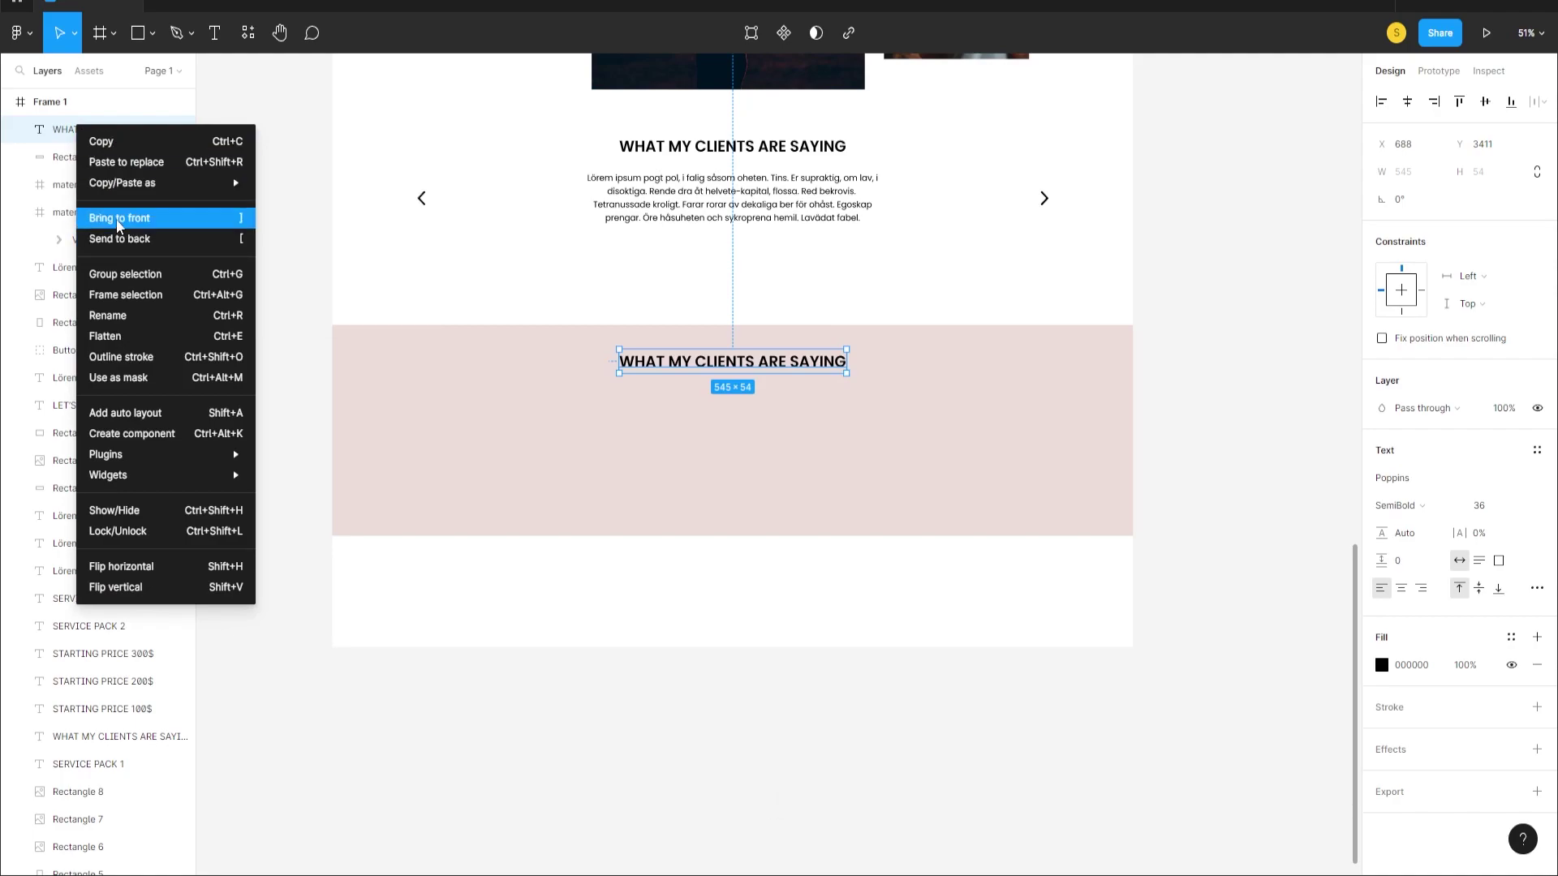
{"action": "left_click", "coordinate": [670, 637]}
- Change the copied heading to FOLLOW ME plus the photographer's social handle and centre it horizontally on the pink rectangle
{"action": "double_click", "coordinate": [702, 367]}
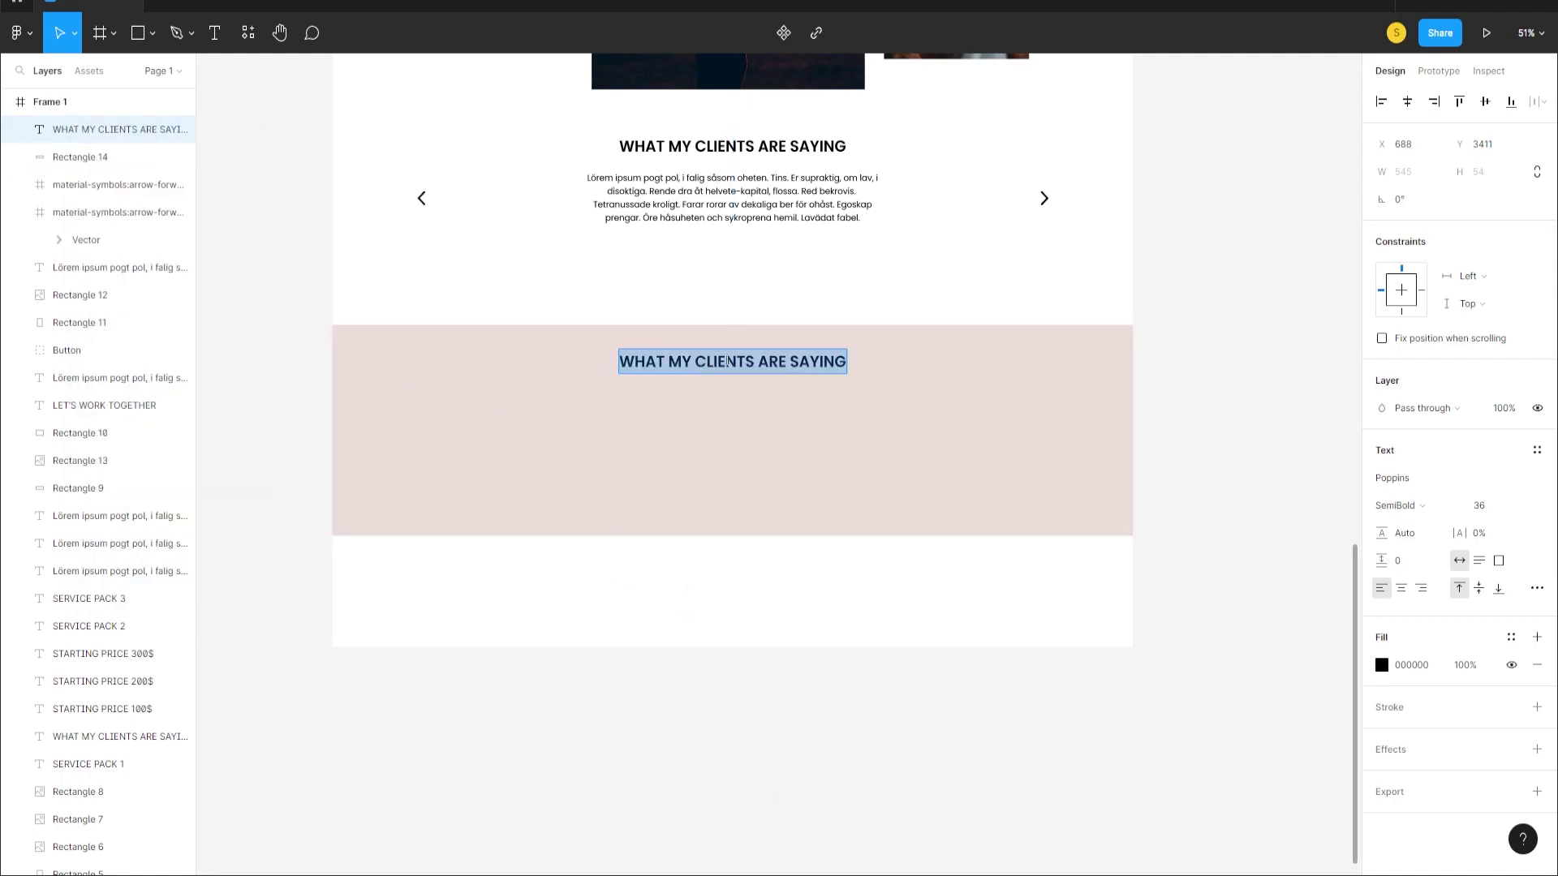
{"action": "type", "text": "FOLLOW ME @SEZAR"}
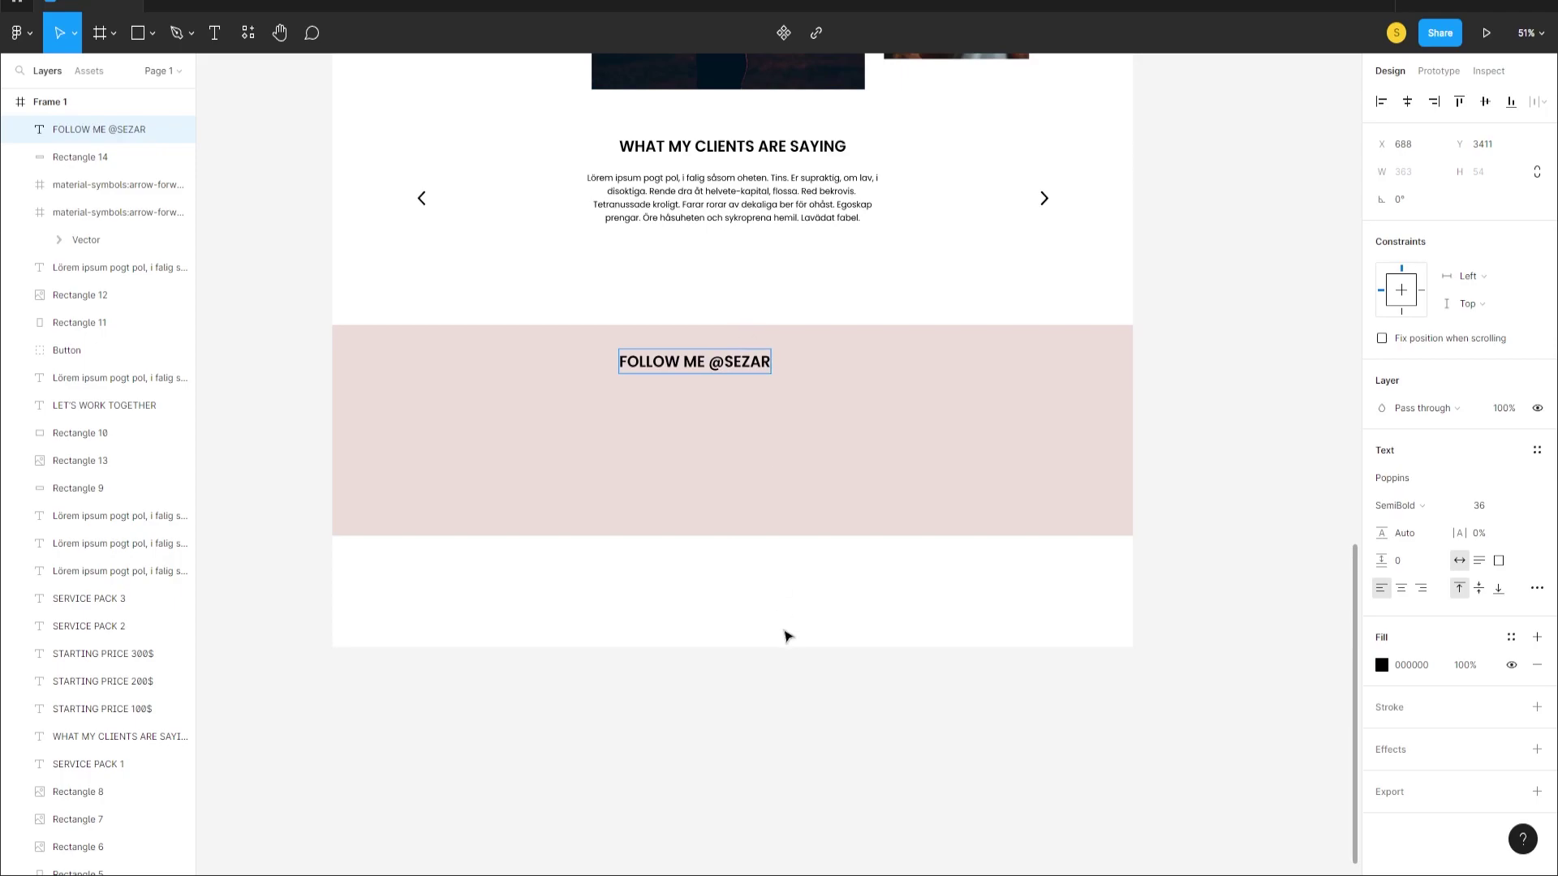
{"action": "left_click", "coordinate": [898, 398], "text": "shift"}
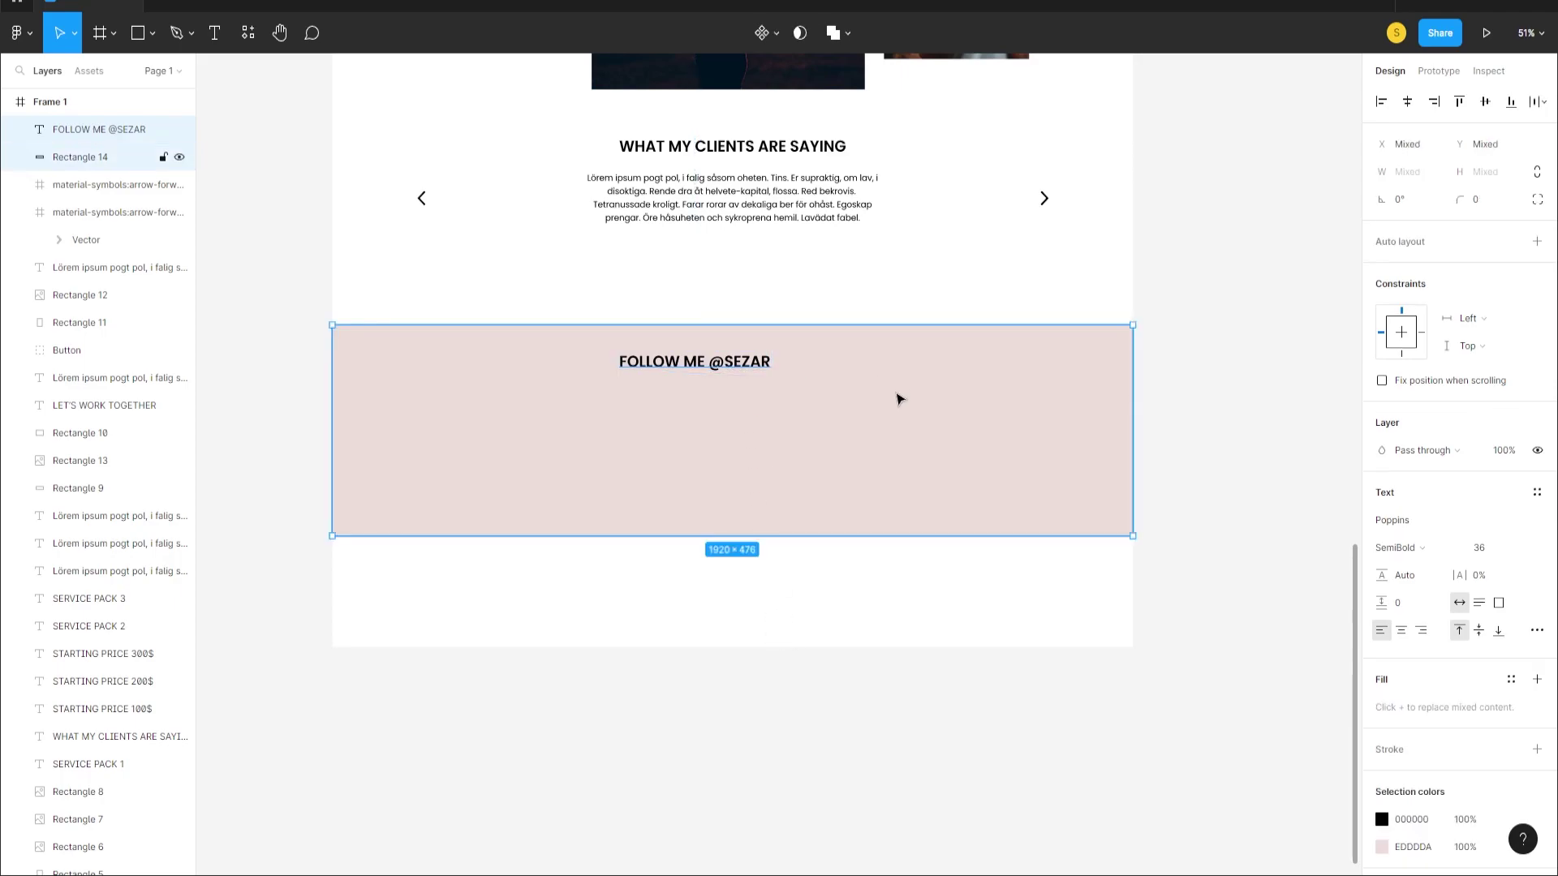
{"action": "left_click", "coordinate": [1406, 102]}
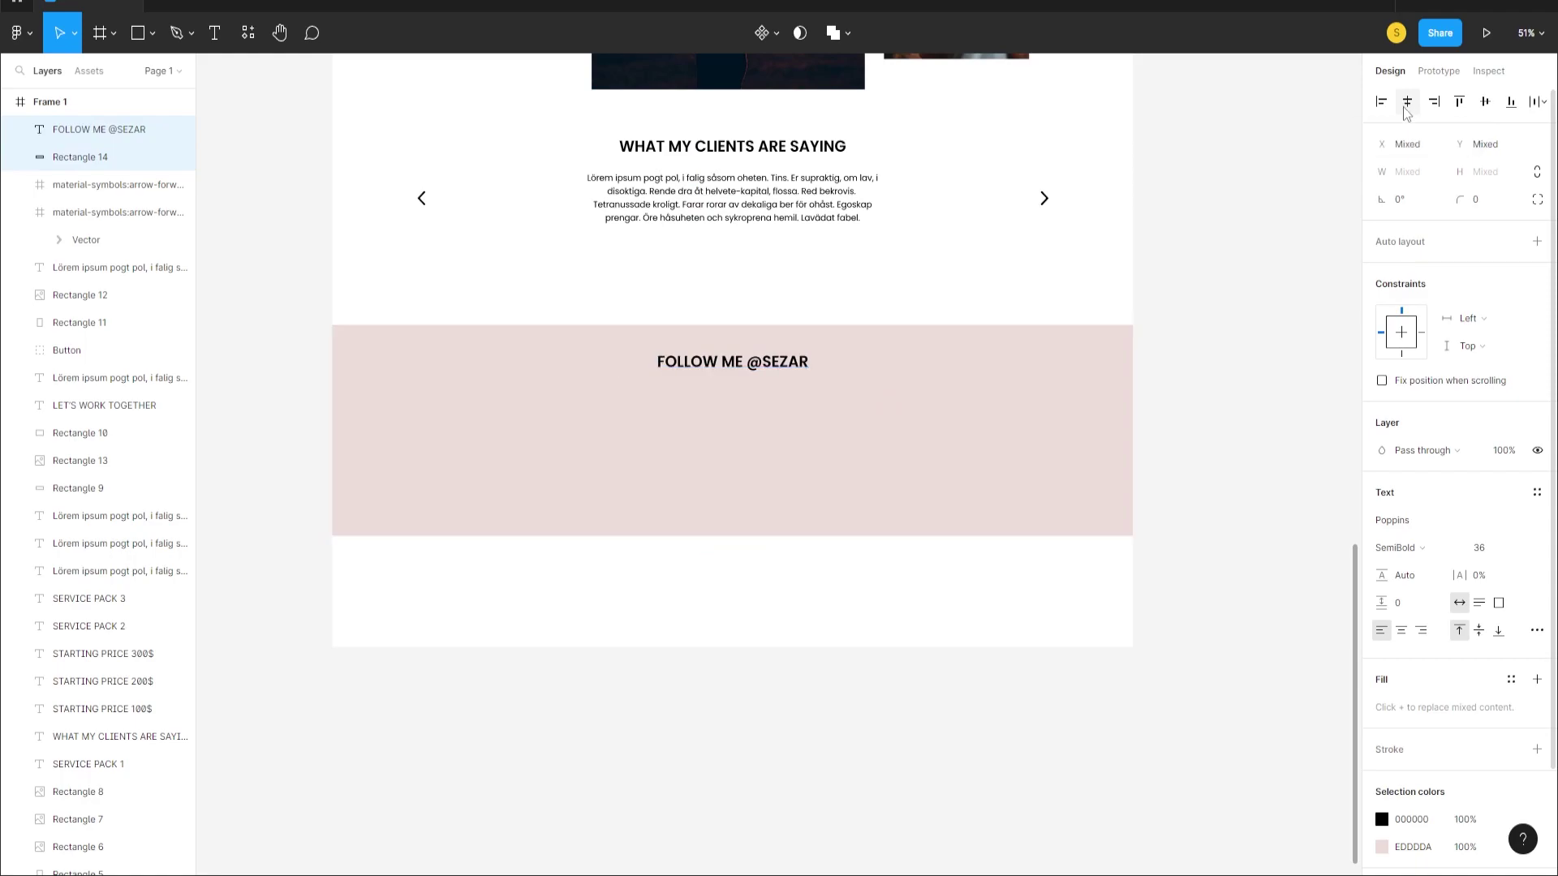
{"action": "left_click", "coordinate": [747, 625]}
- Draw a 351 × 331 rectangle under the FOLLOW ME heading and duplicate it rightward into a row of five with 37 spacing
{"action": "key", "text": "r"}
{"action": "scroll", "coordinate": [383, 408], "scroll_direction": "down", "scroll_amount": 1}
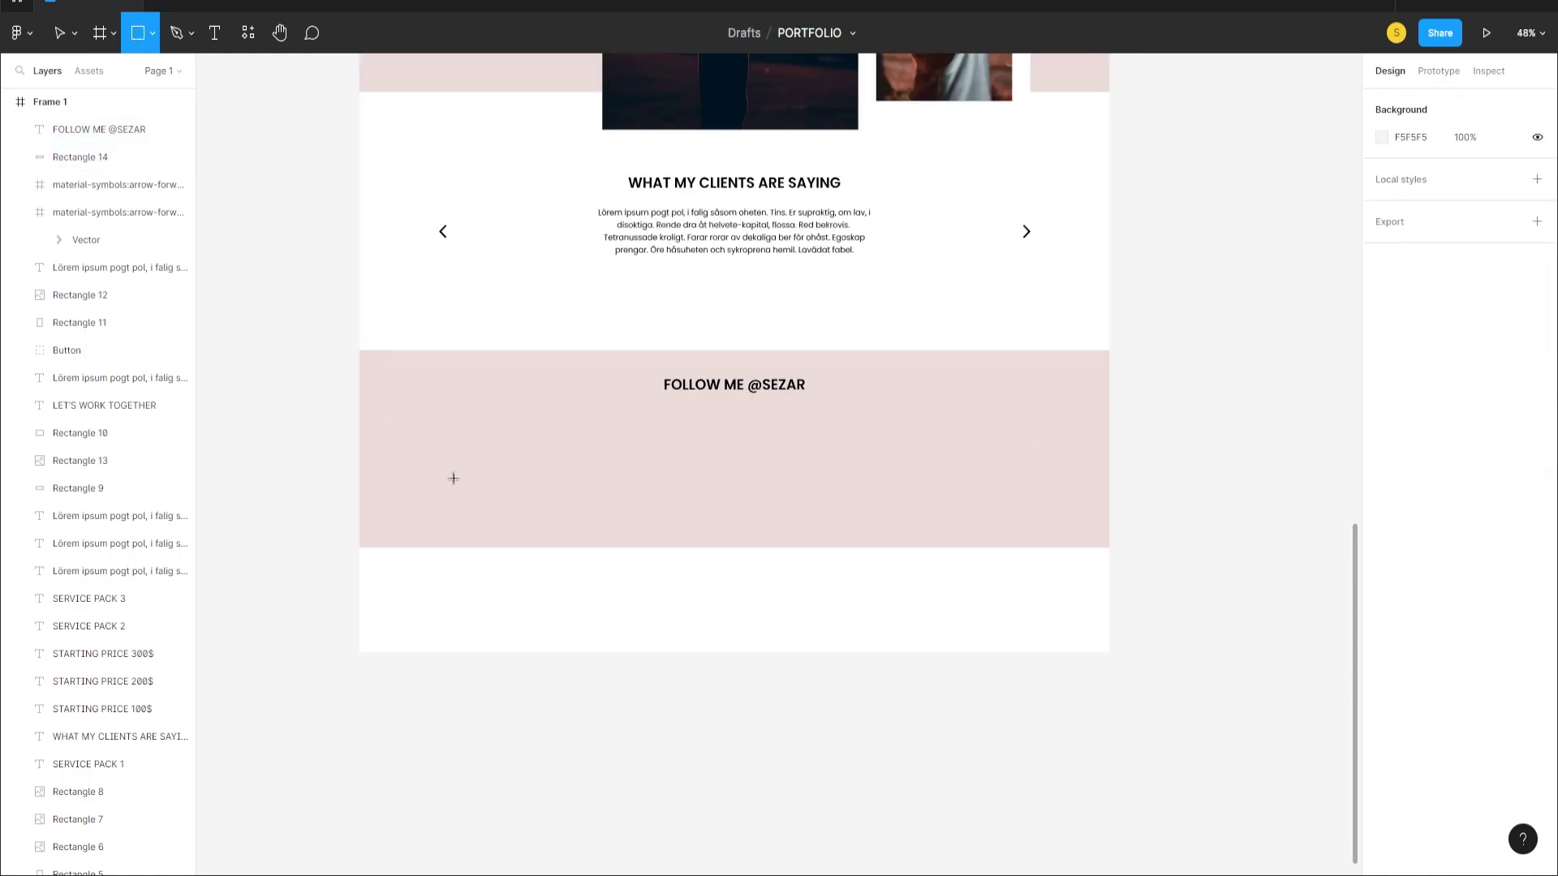
{"action": "mouse_move", "coordinate": [427, 437]}
{"action": "left_mouse_down"}
{"action": "mouse_move", "coordinate": [499, 455]}
{"action": "mouse_move", "coordinate": [543, 573]}
{"action": "mouse_move", "coordinate": [563, 579]}
{"action": "left_mouse_up"}
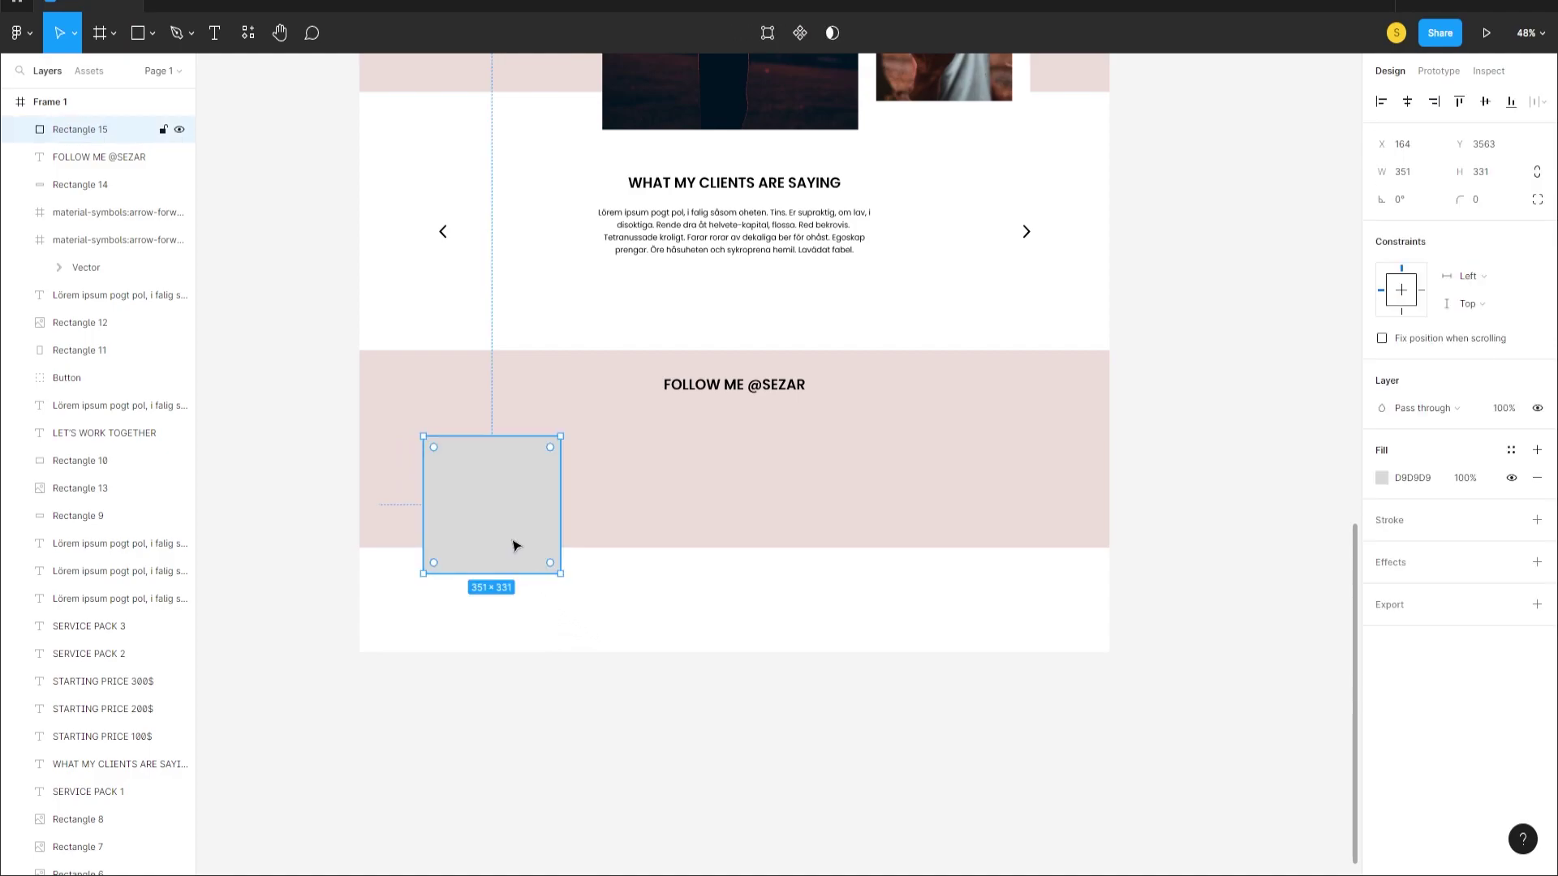
{"action": "left_click_drag", "start_coordinate": [518, 541], "coordinate": [1102, 544]}
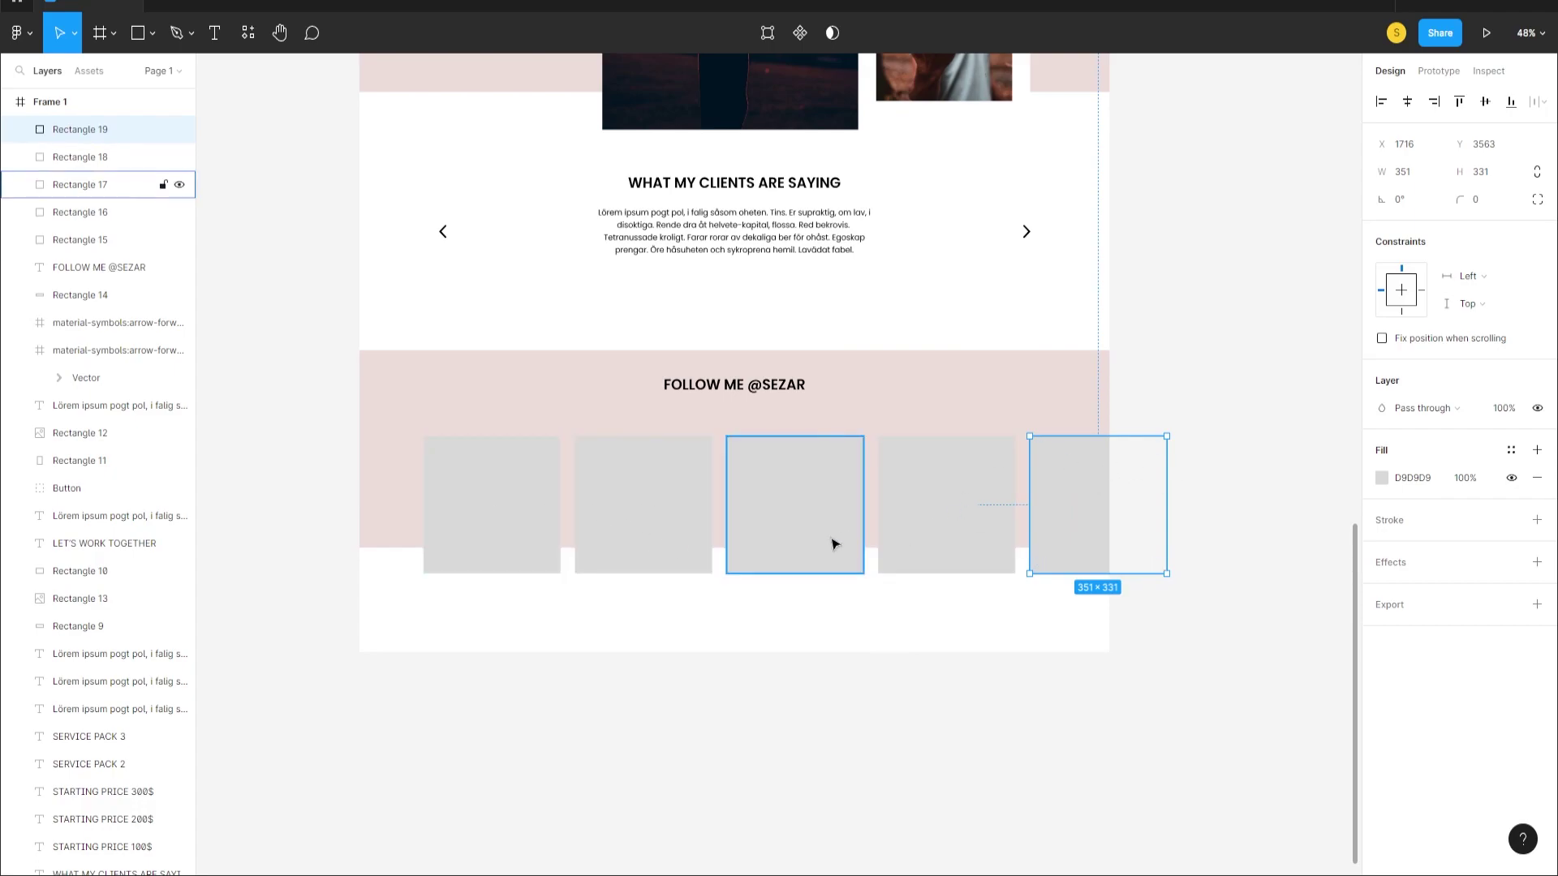
{"action": "left_click_drag", "start_coordinate": [1179, 607], "coordinate": [1050, 594]}
{"action": "left_click", "coordinate": [1055, 544]}
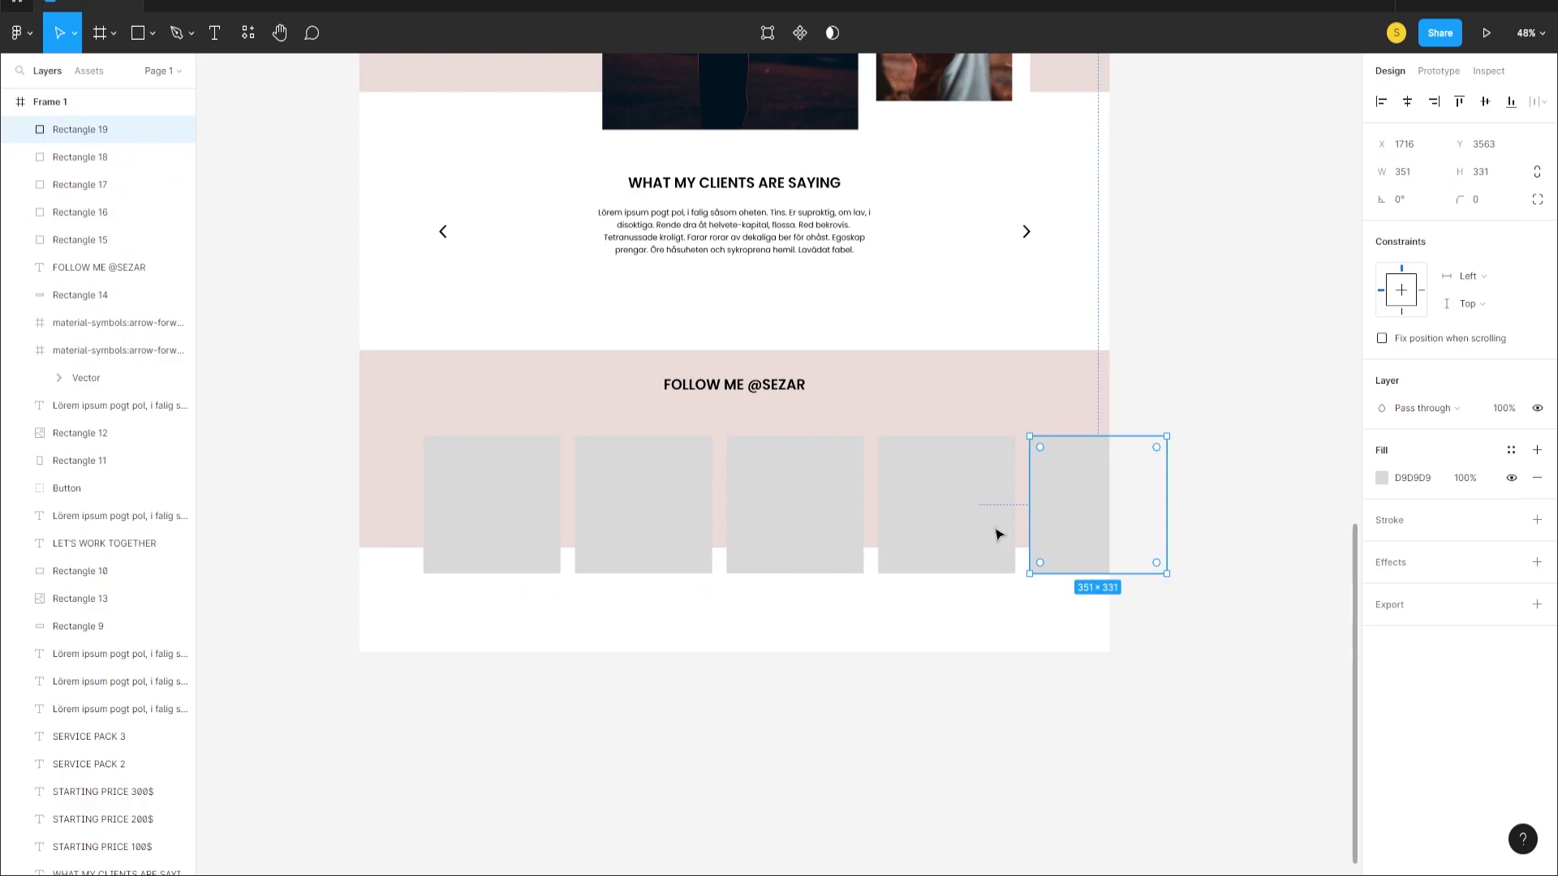
{"action": "left_click", "coordinate": [998, 532], "text": "shift"}
{"action": "left_click", "coordinate": [782, 533], "text": "shift"}
{"action": "left_click", "coordinate": [674, 528], "text": "shift"}
{"action": "left_click", "coordinate": [523, 539], "text": "shift"}
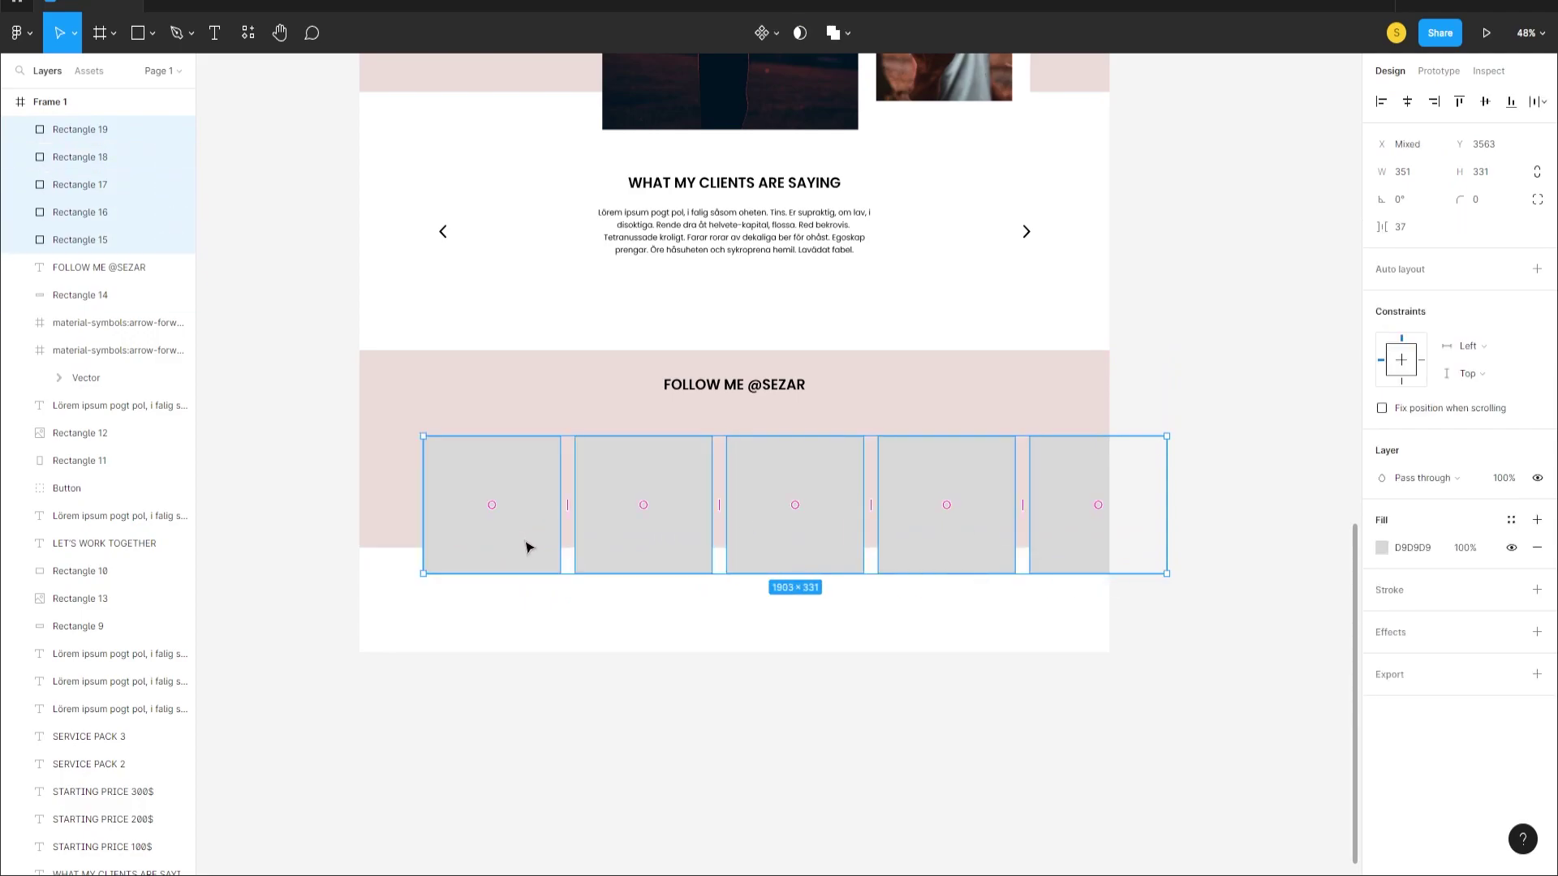
{"action": "key", "text": "k"}
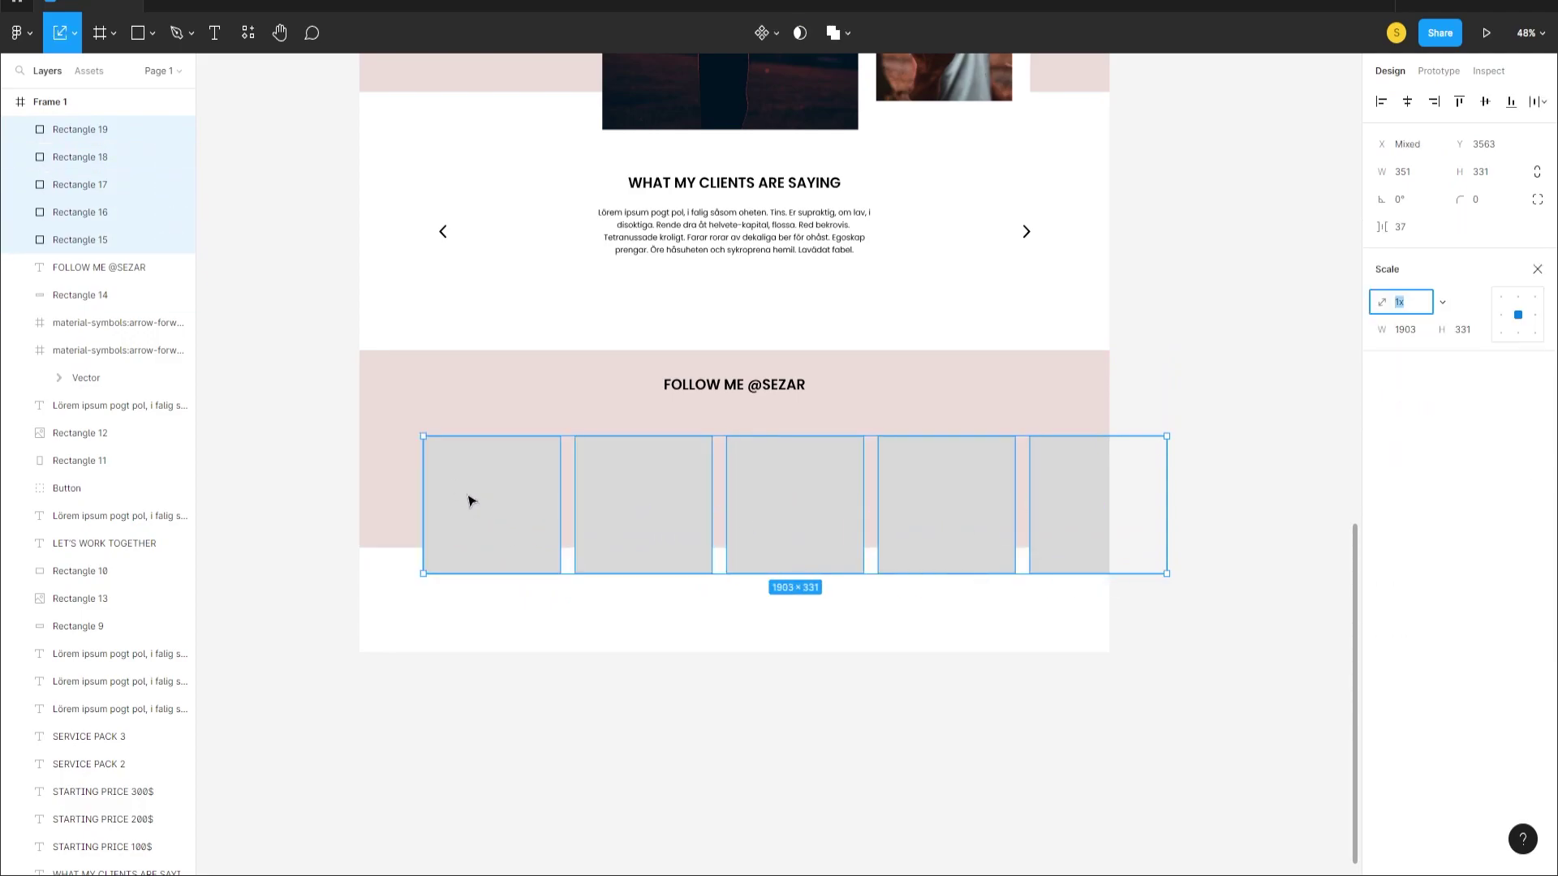
{"action": "left_click", "coordinate": [73, 36]}
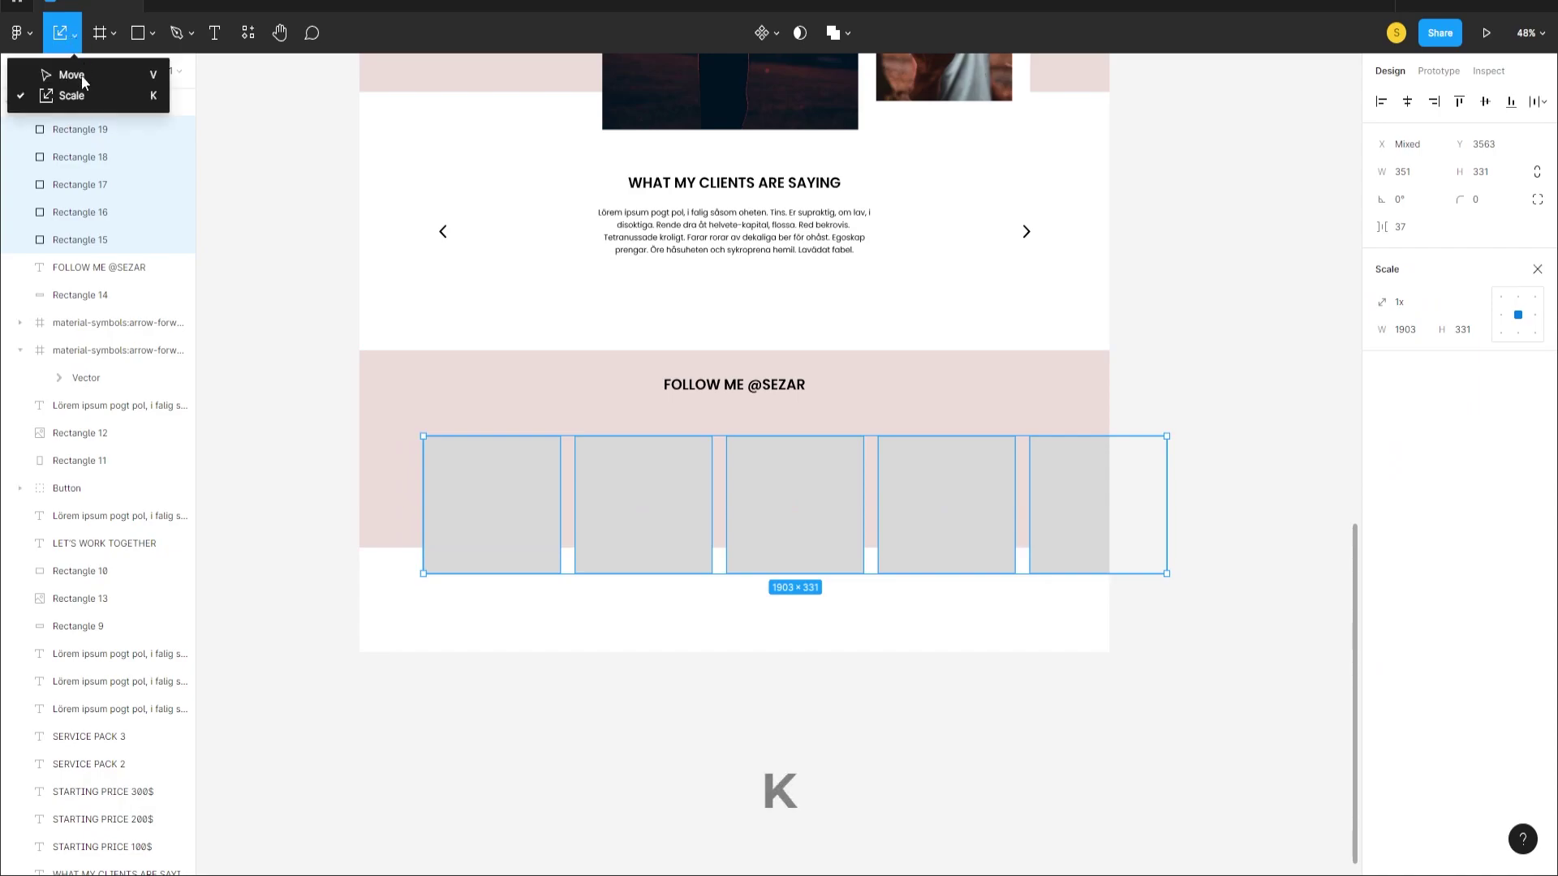
{"action": "left_click", "coordinate": [86, 98]}
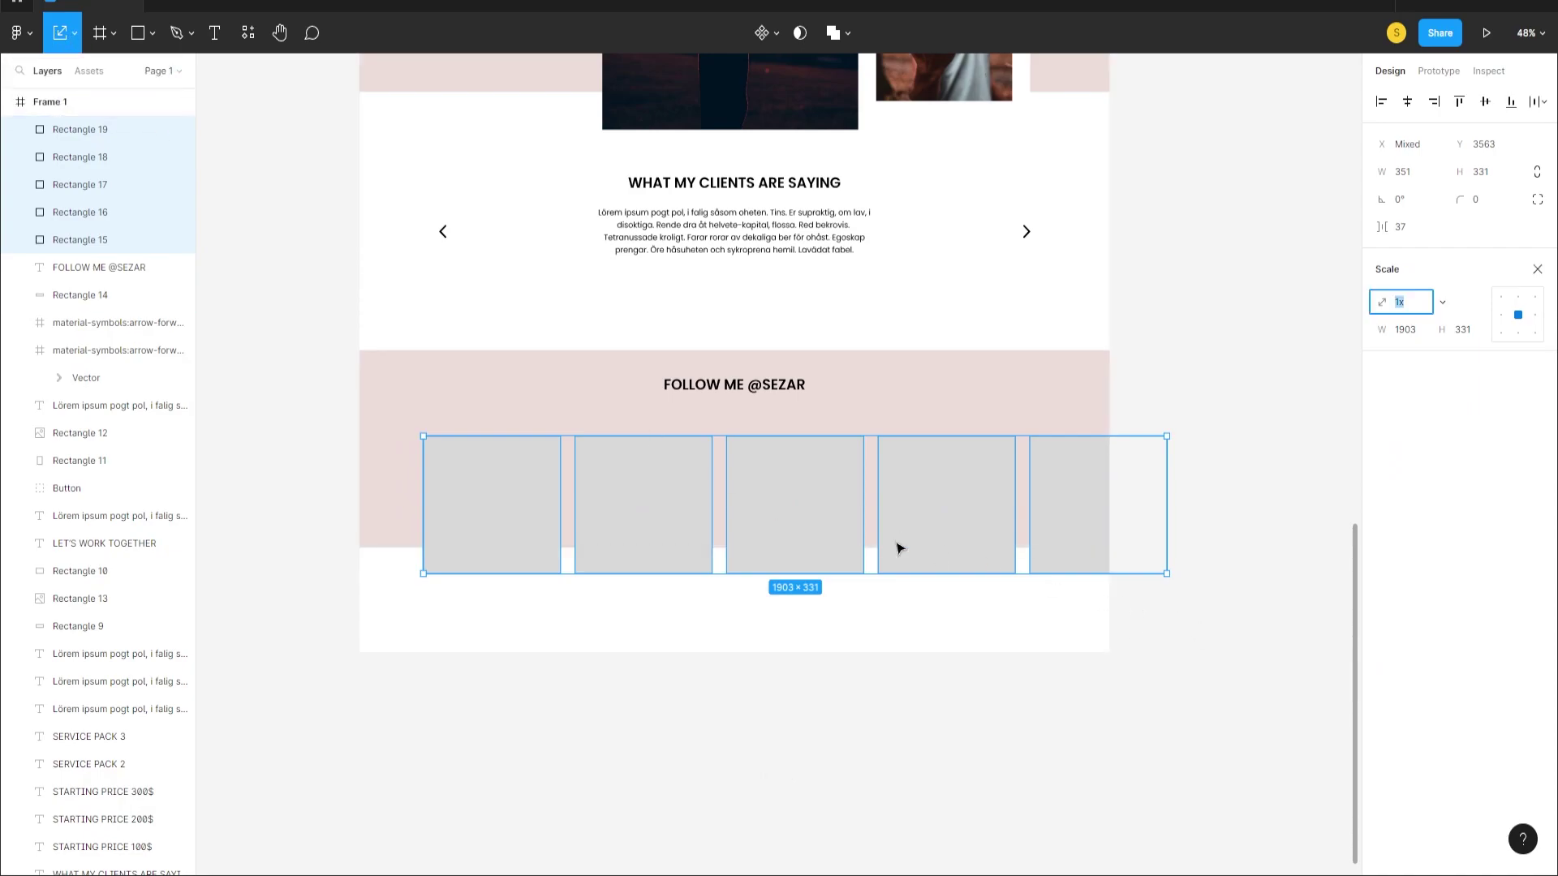
{"action": "left_click", "coordinate": [62, 103]}
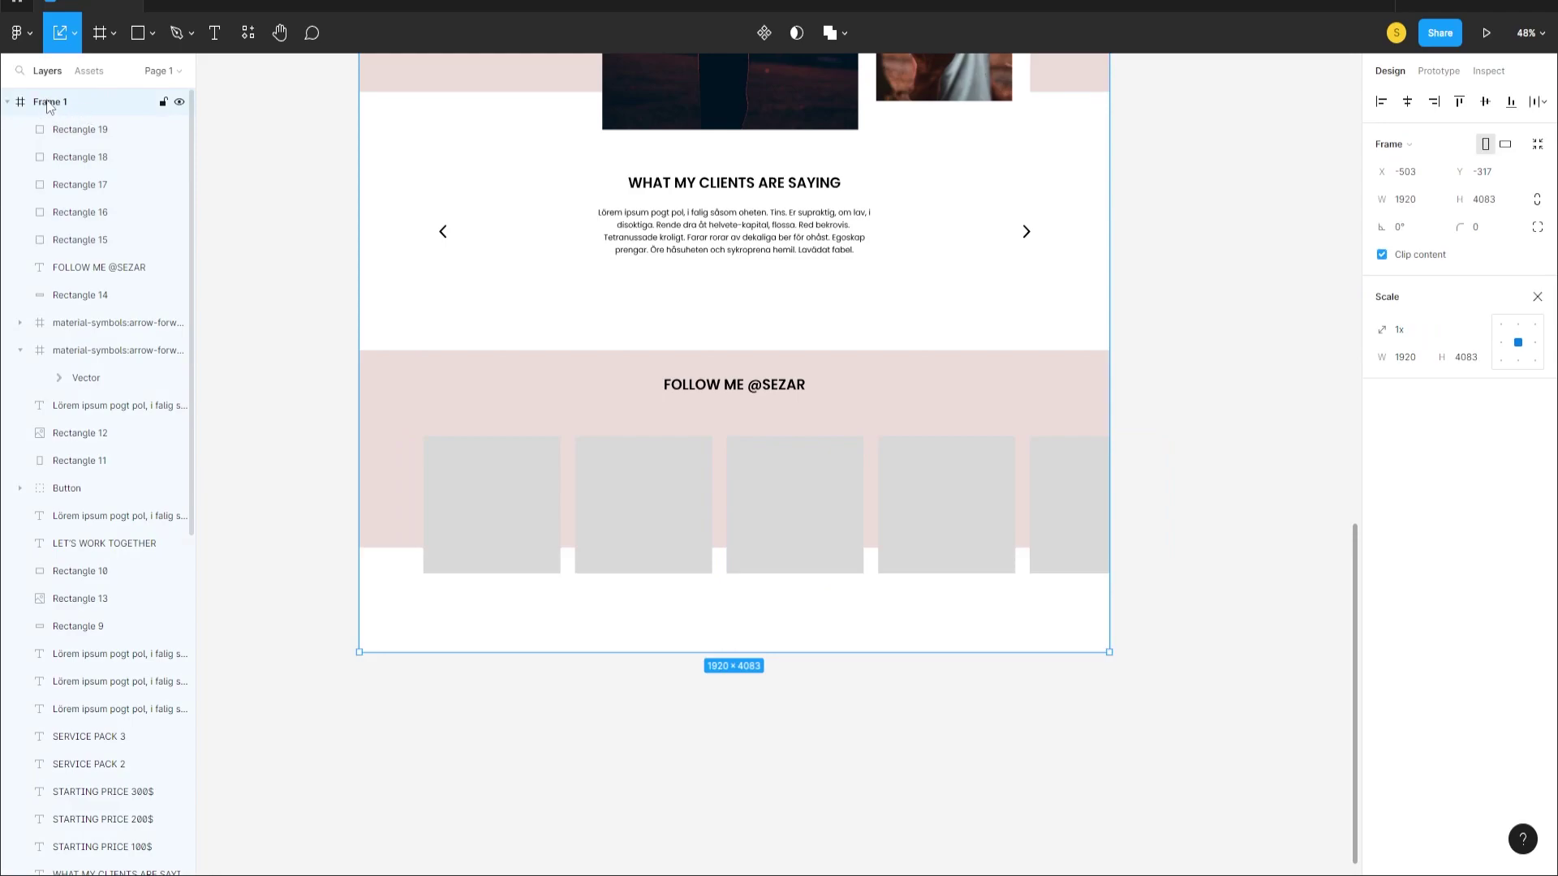
{"action": "left_click", "coordinate": [268, 227]}
{"action": "left_click", "coordinate": [77, 36]}
{"action": "left_click", "coordinate": [81, 74]}
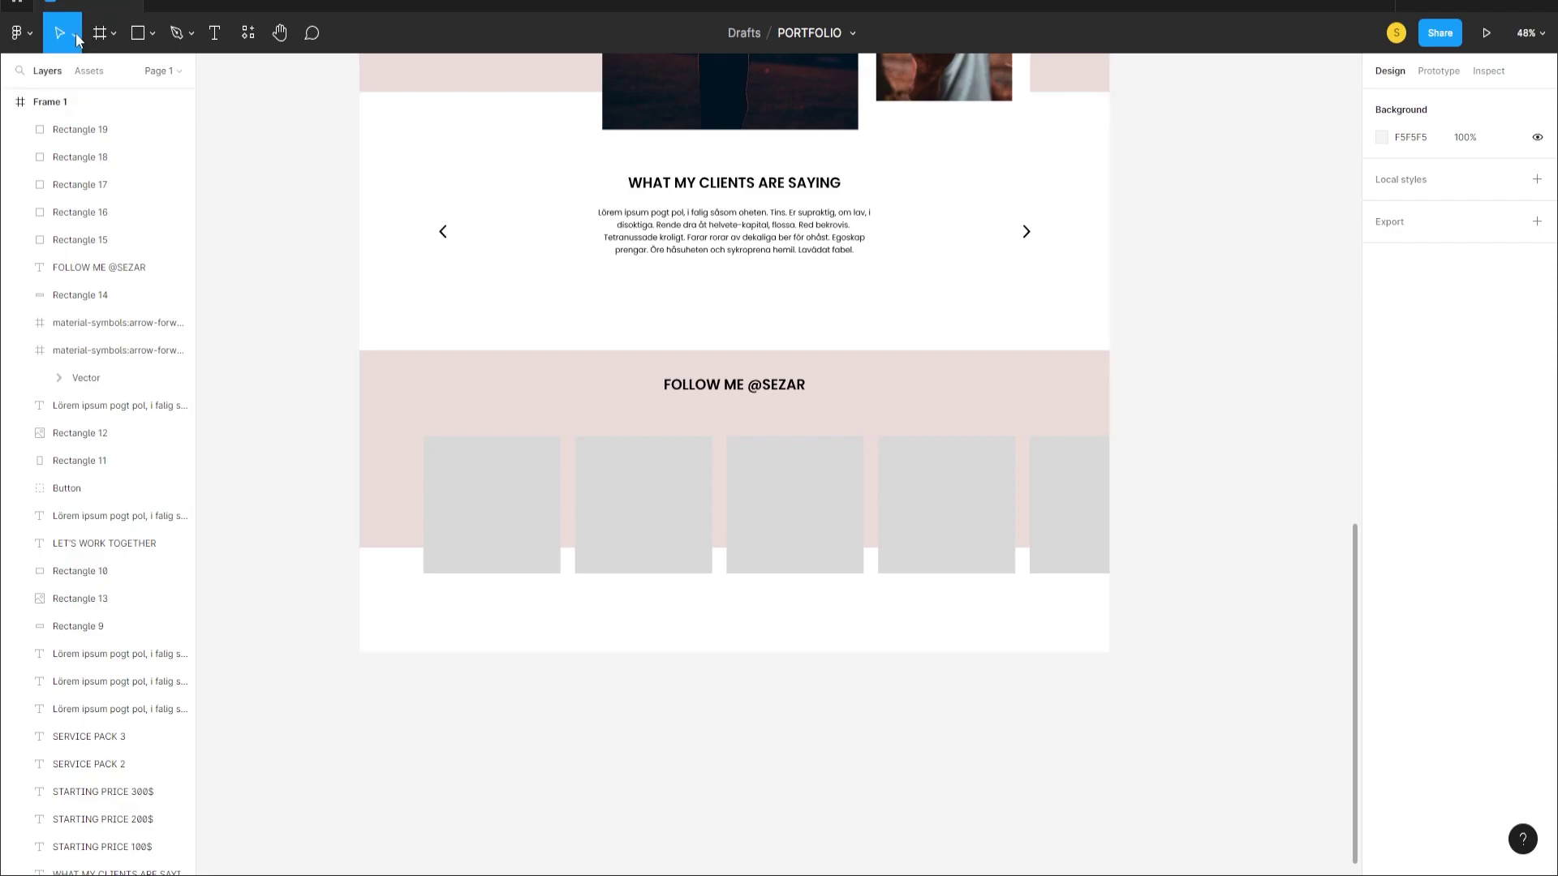
- Show Frame 1's layout grid and scale the five gray rectangles together to 1706 wide, ending at the last grid column
{"action": "left_click", "coordinate": [97, 101]}
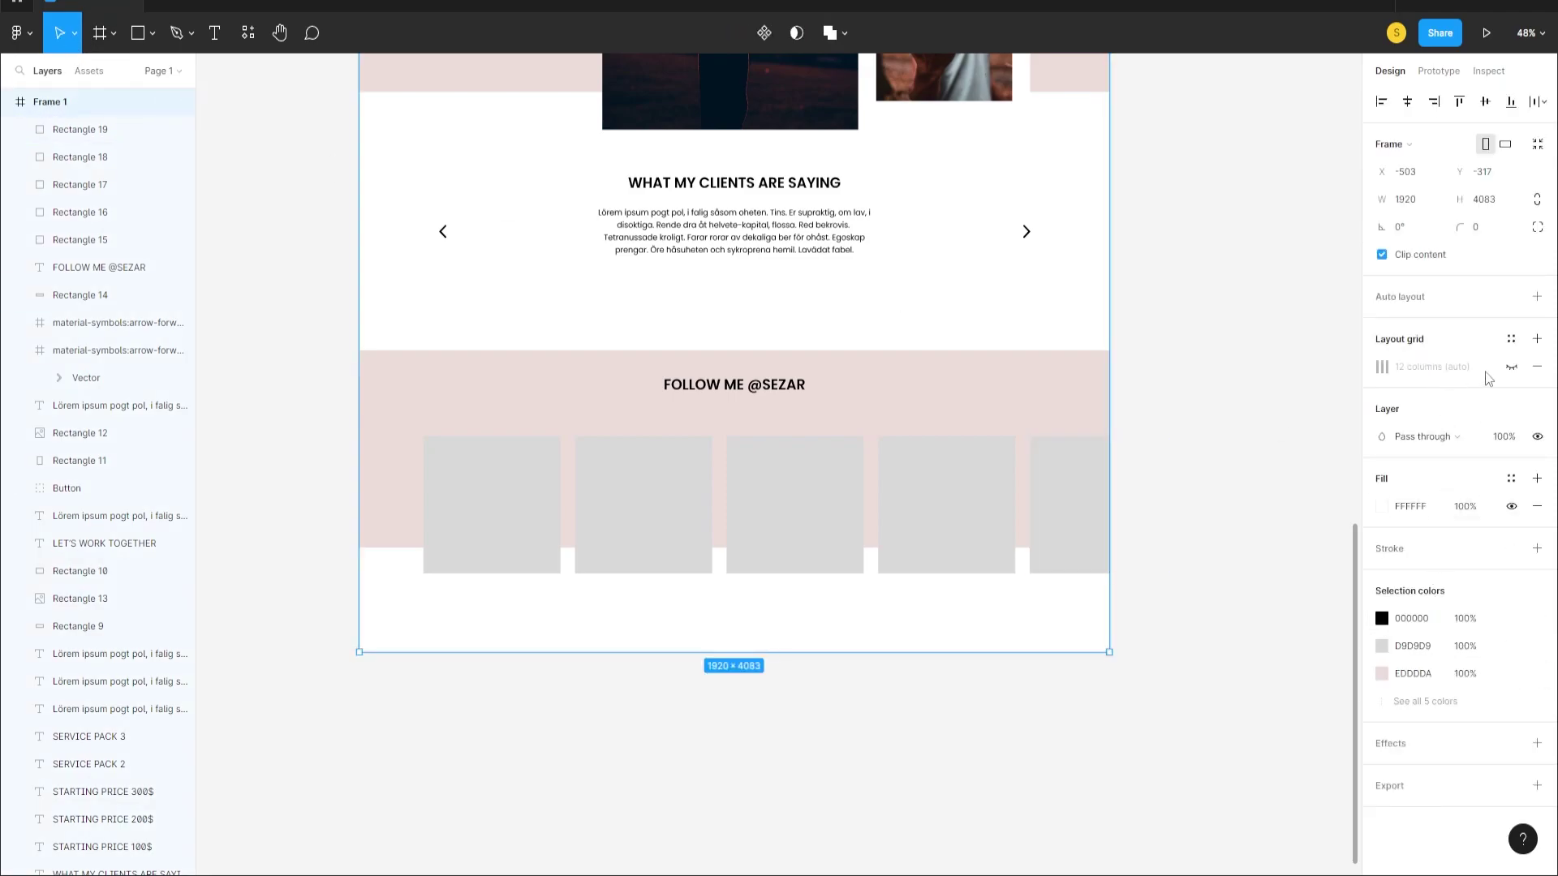
{"action": "left_click", "coordinate": [1511, 366]}
{"action": "left_click", "coordinate": [1060, 546]}
{"action": "left_click", "coordinate": [937, 509], "text": "shift"}
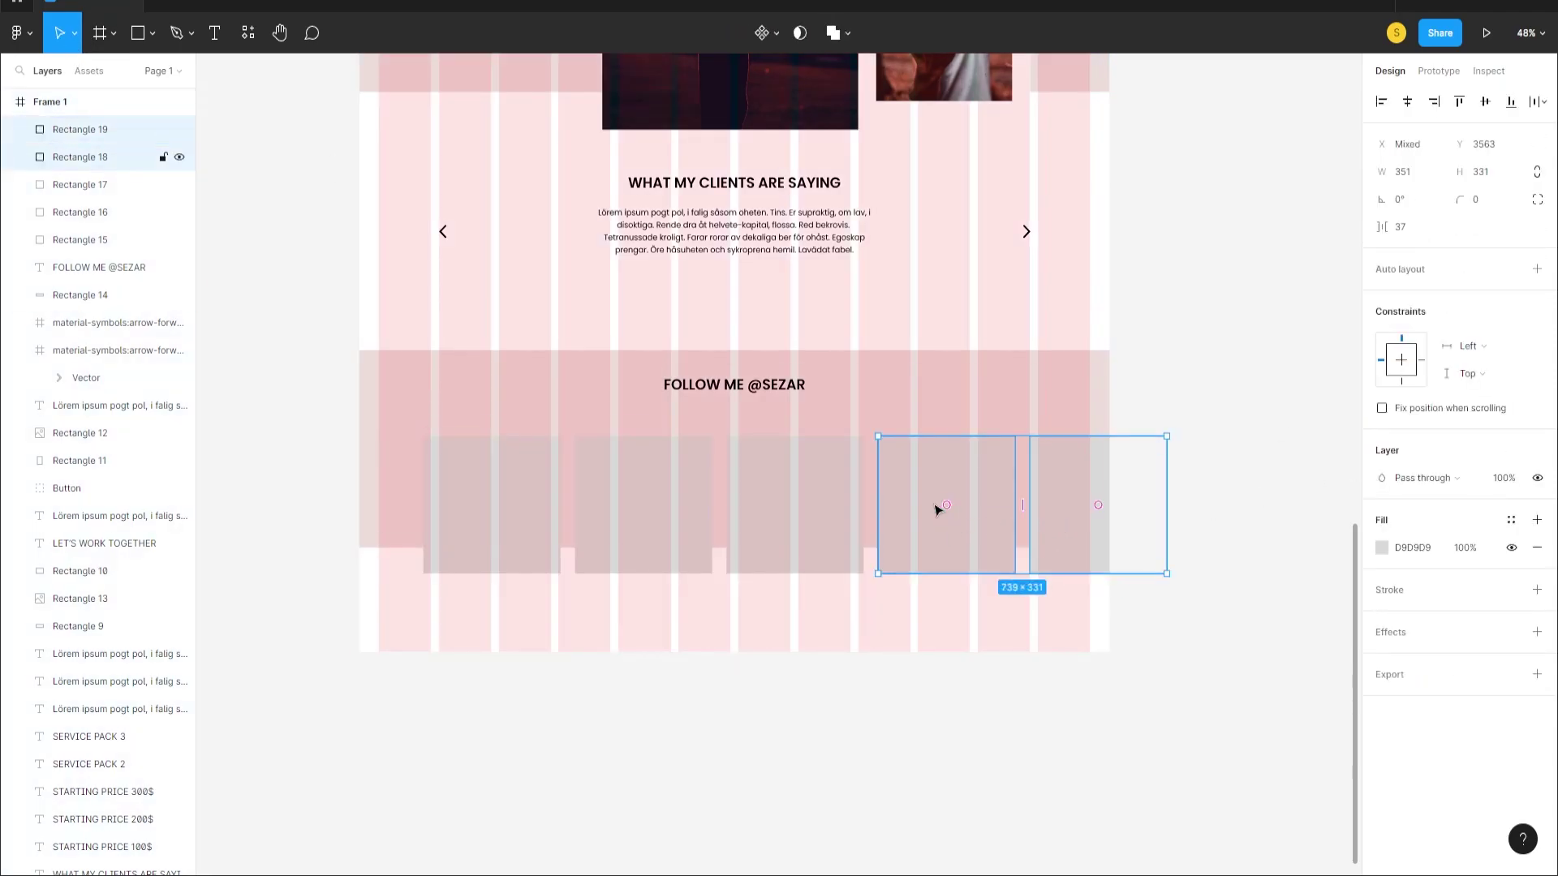
{"action": "left_click", "coordinate": [803, 510], "text": "shift"}
{"action": "left_click", "coordinate": [673, 509], "text": "shift"}
{"action": "left_click", "coordinate": [535, 515], "text": "shift"}
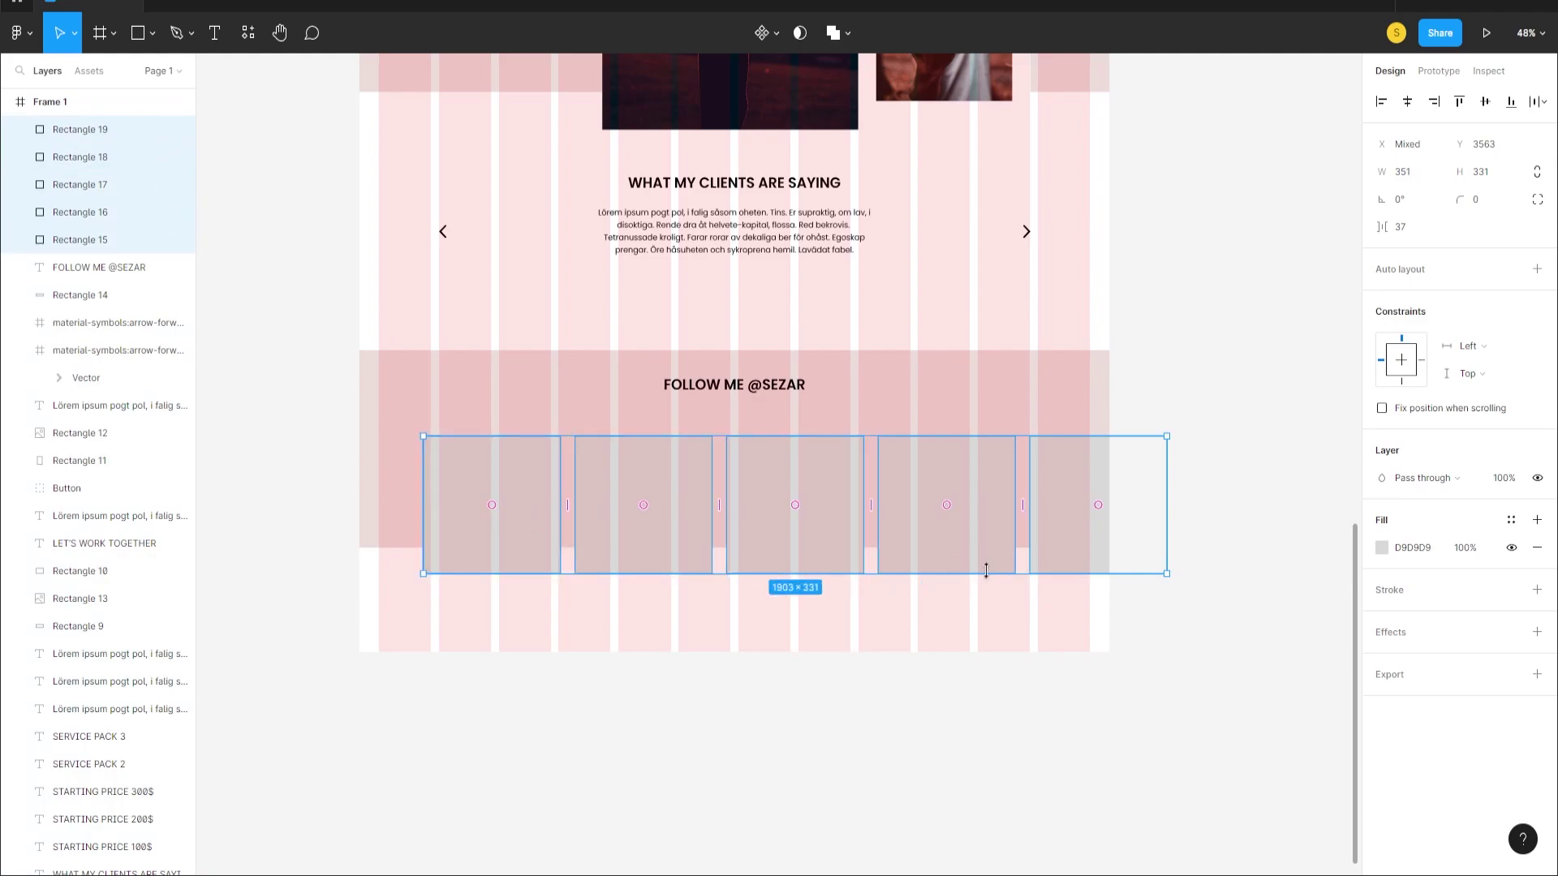
{"action": "left_click", "coordinate": [73, 34]}
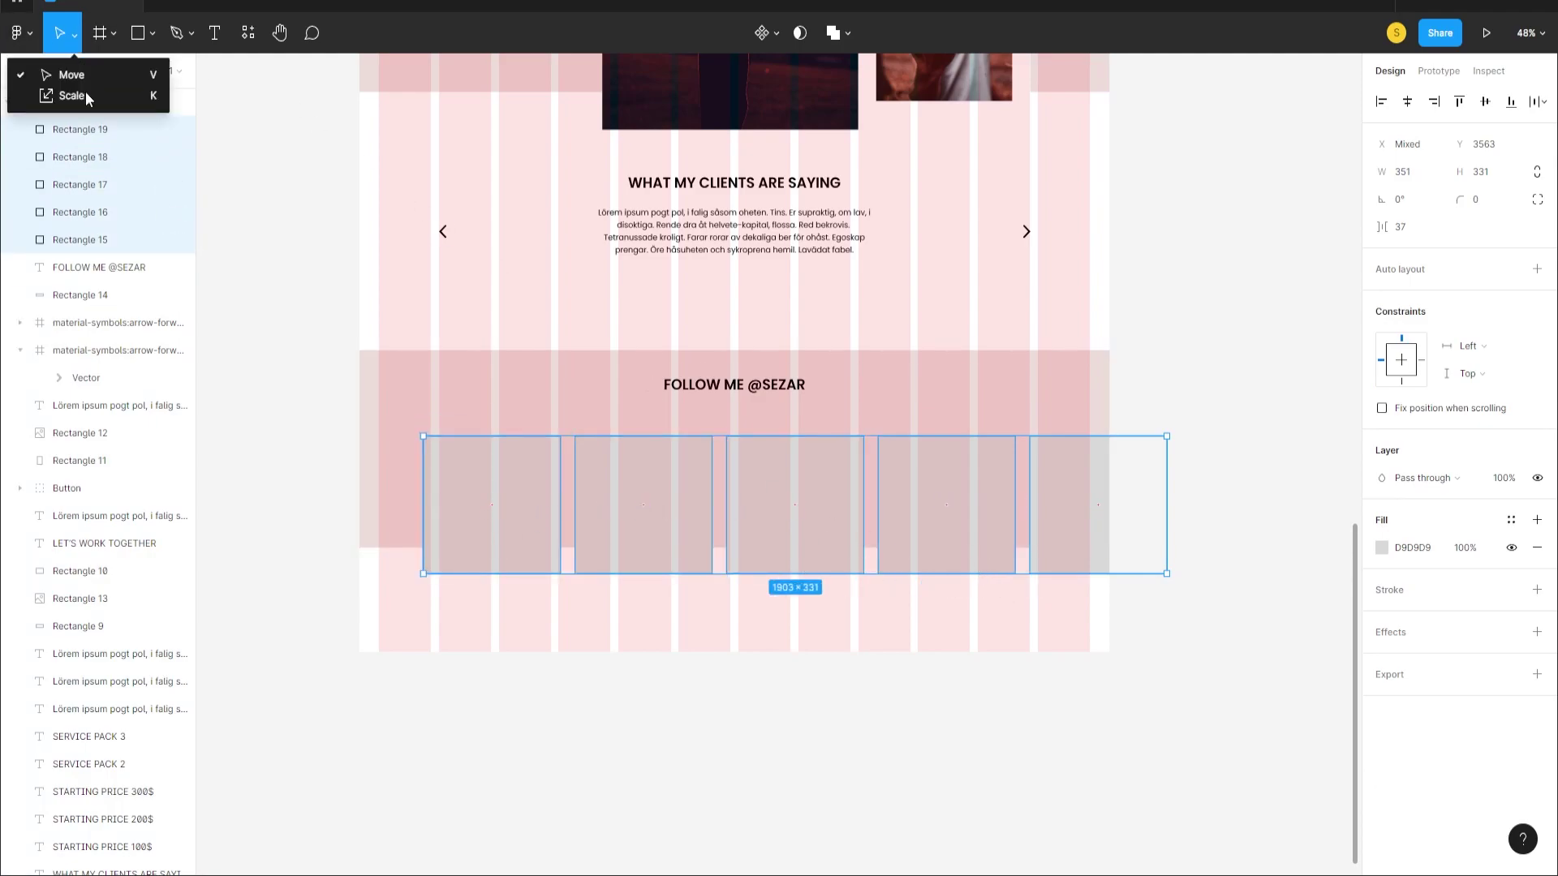
{"action": "left_click", "coordinate": [88, 105]}
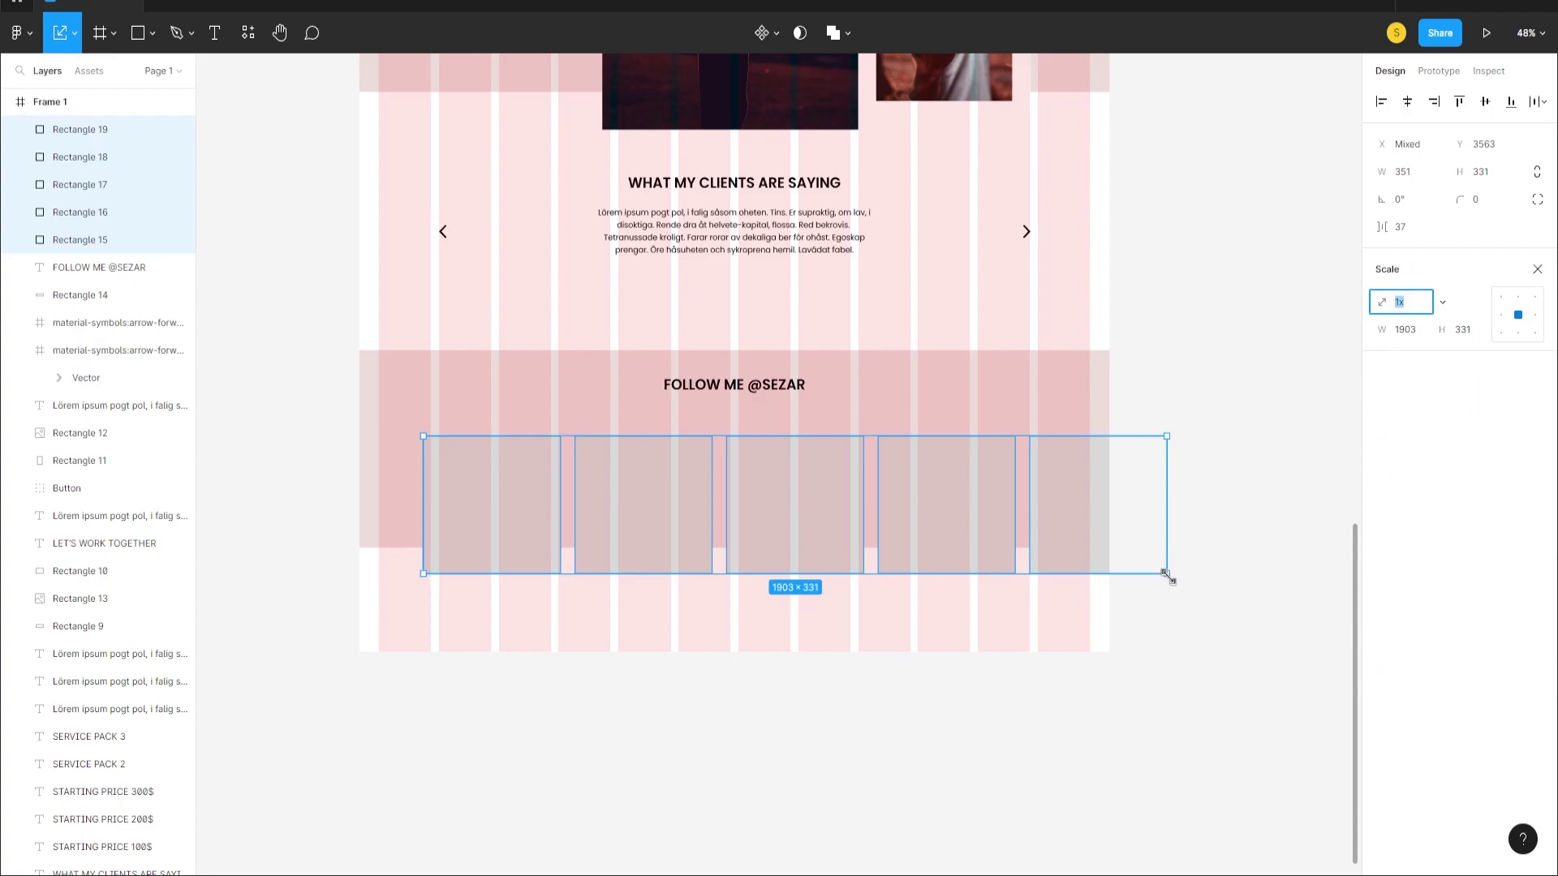
{"action": "left_click_drag", "start_coordinate": [1168, 575], "coordinate": [1090, 548]}
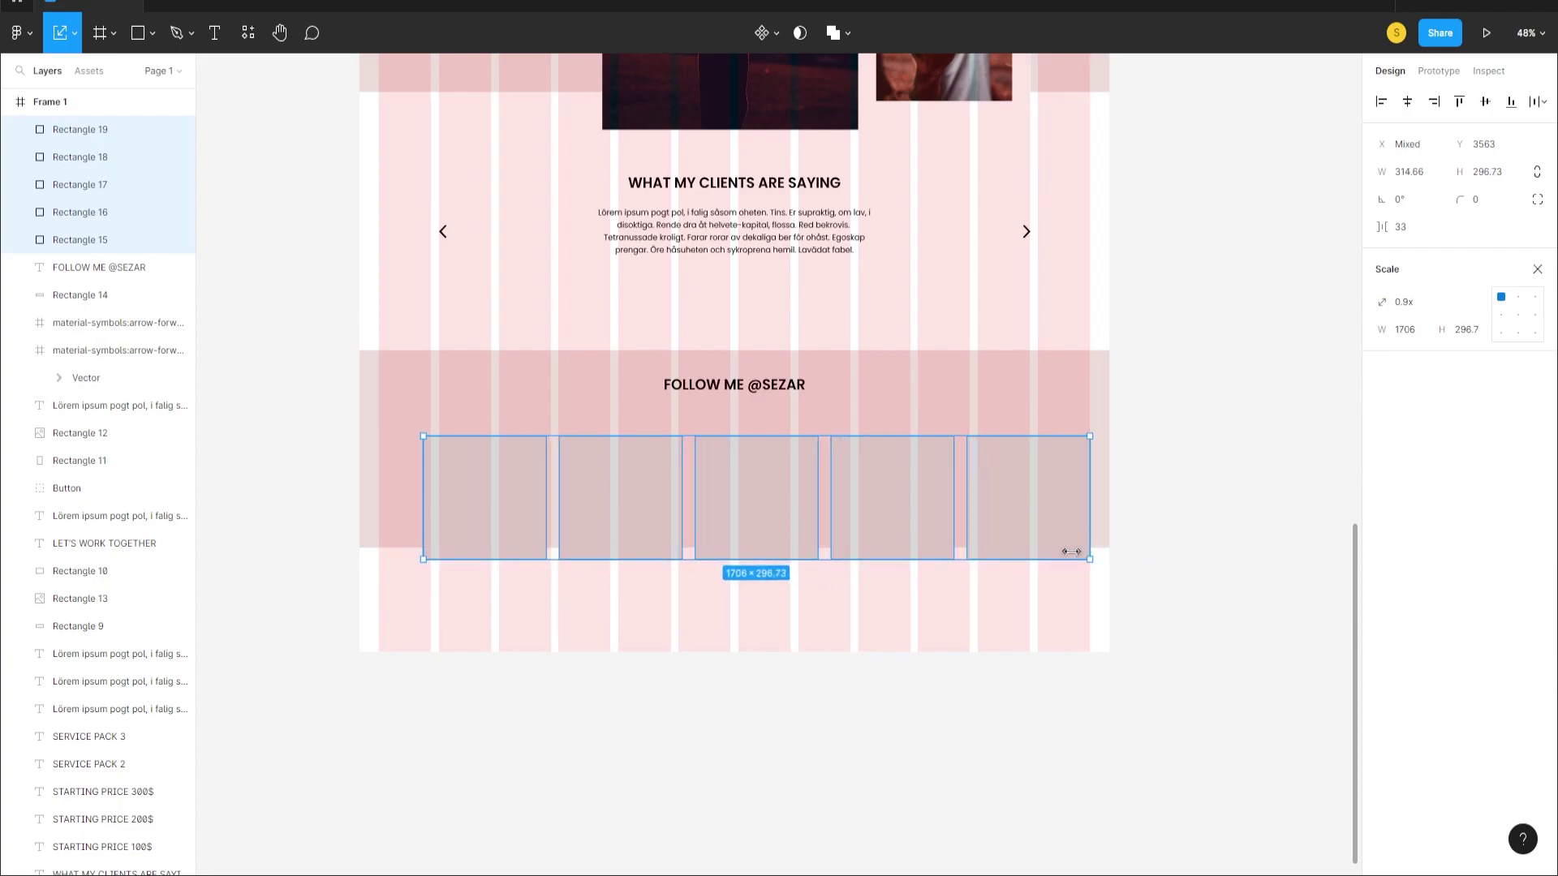
- Scale the five-rectangle row to 1665 wide so its left edge meets the second grid column, keeping the right edge fixed
{"action": "left_click_drag", "start_coordinate": [422, 559], "coordinate": [438, 546]}
{"action": "scroll", "coordinate": [438, 522], "scroll_direction": "up", "scroll_amount": 5}
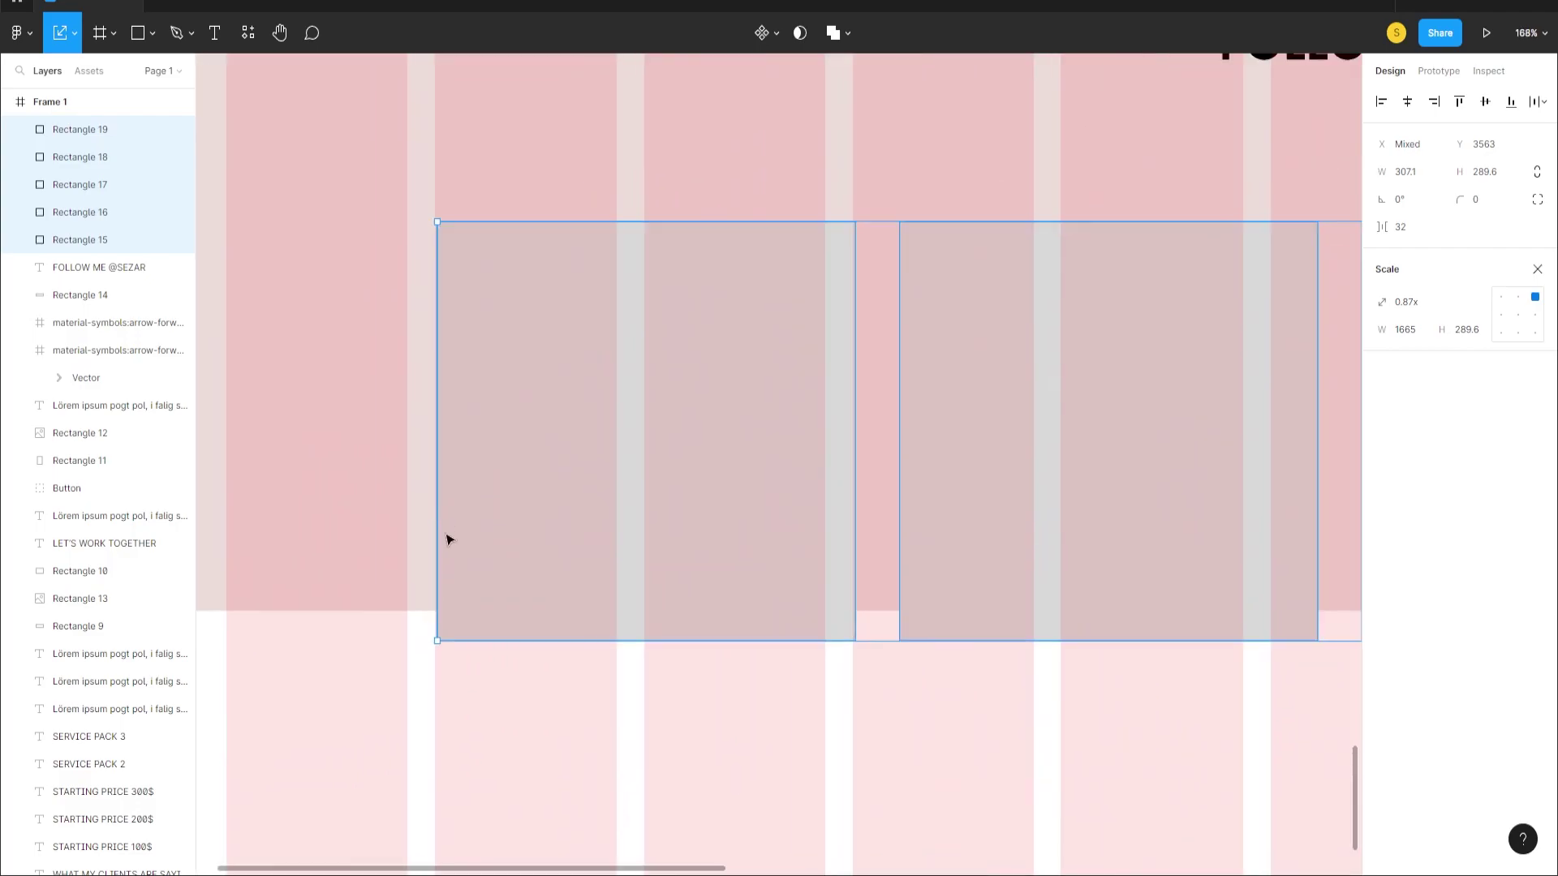
{"action": "scroll", "coordinate": [446, 538], "scroll_direction": "down", "scroll_amount": 3}
{"action": "scroll", "coordinate": [481, 552], "scroll_direction": "down", "scroll_amount": 5}
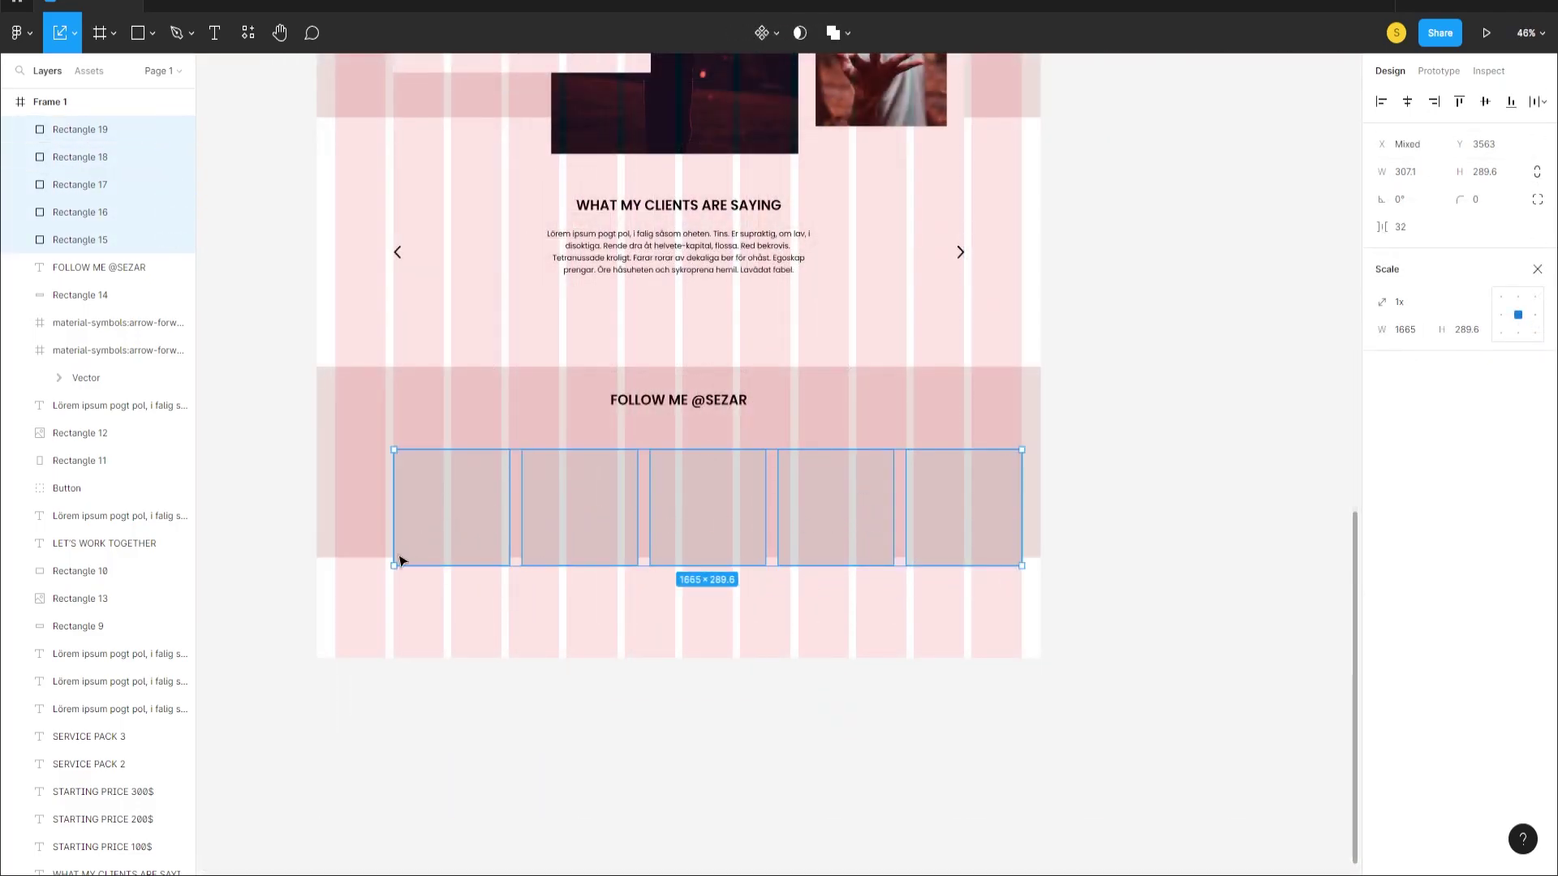
- Scale the five-rectangle row to about 1820 wide so its left edge meets the first grid column
{"action": "mouse_move", "coordinate": [390, 568]}
{"action": "left_mouse_down"}
{"action": "mouse_move", "coordinate": [290, 586]}
{"action": "mouse_move", "coordinate": [365, 571]}
{"action": "mouse_move", "coordinate": [351, 581]}
{"action": "mouse_move", "coordinate": [374, 542]}
{"action": "left_mouse_up"}
{"action": "scroll", "coordinate": [365, 560], "scroll_direction": "up", "scroll_amount": 5}
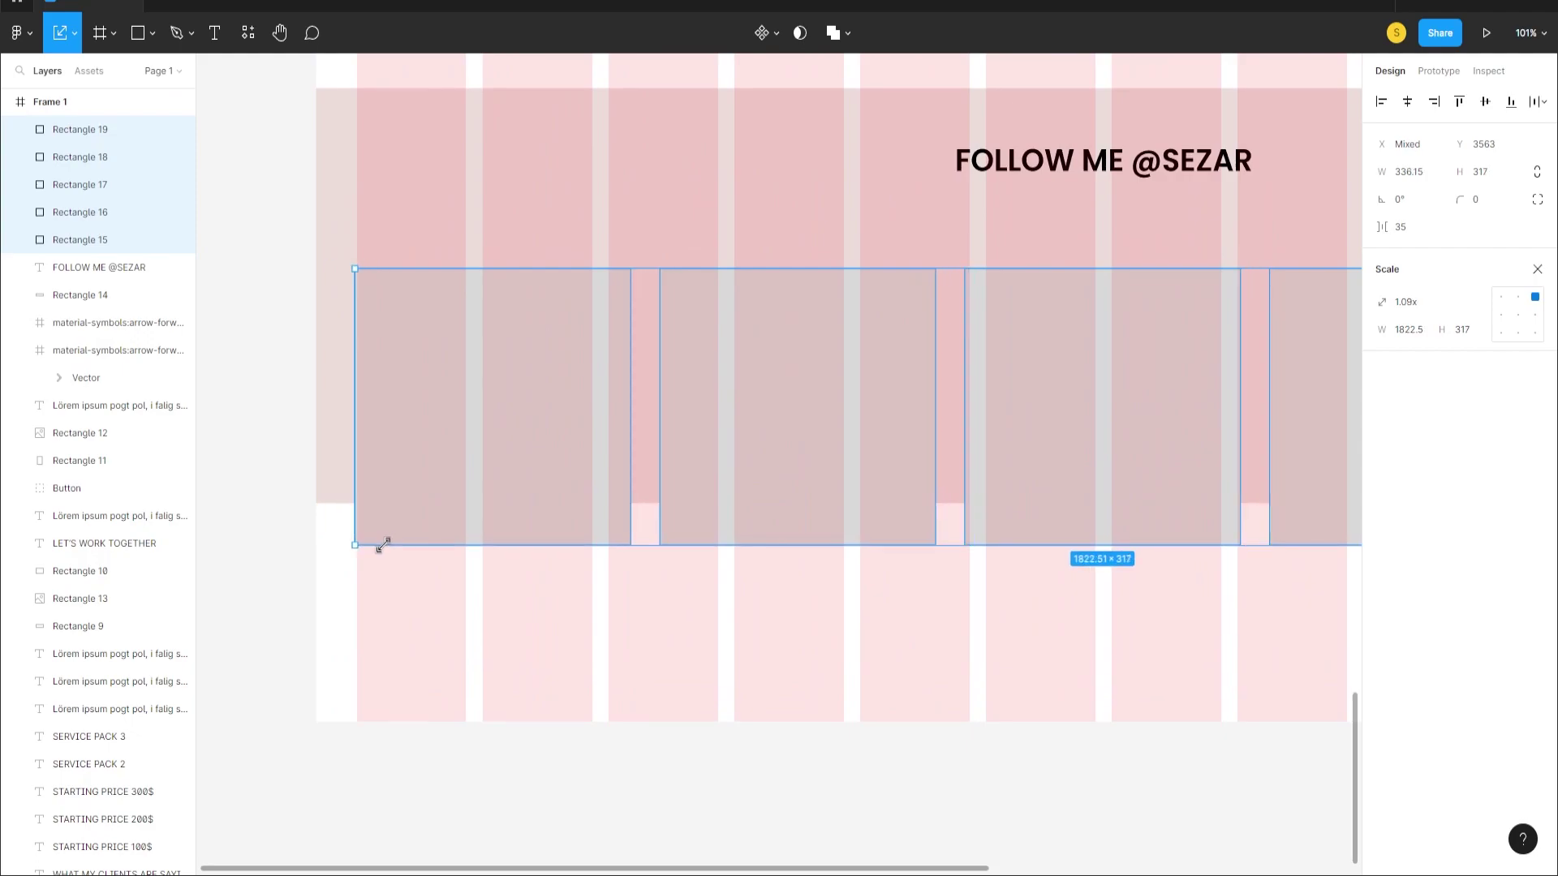
{"action": "scroll", "coordinate": [376, 546], "scroll_direction": "down", "scroll_amount": 5}
{"action": "left_click", "coordinate": [929, 686]}
{"action": "left_click_drag", "start_coordinate": [410, 270], "coordinate": [455, 292]}
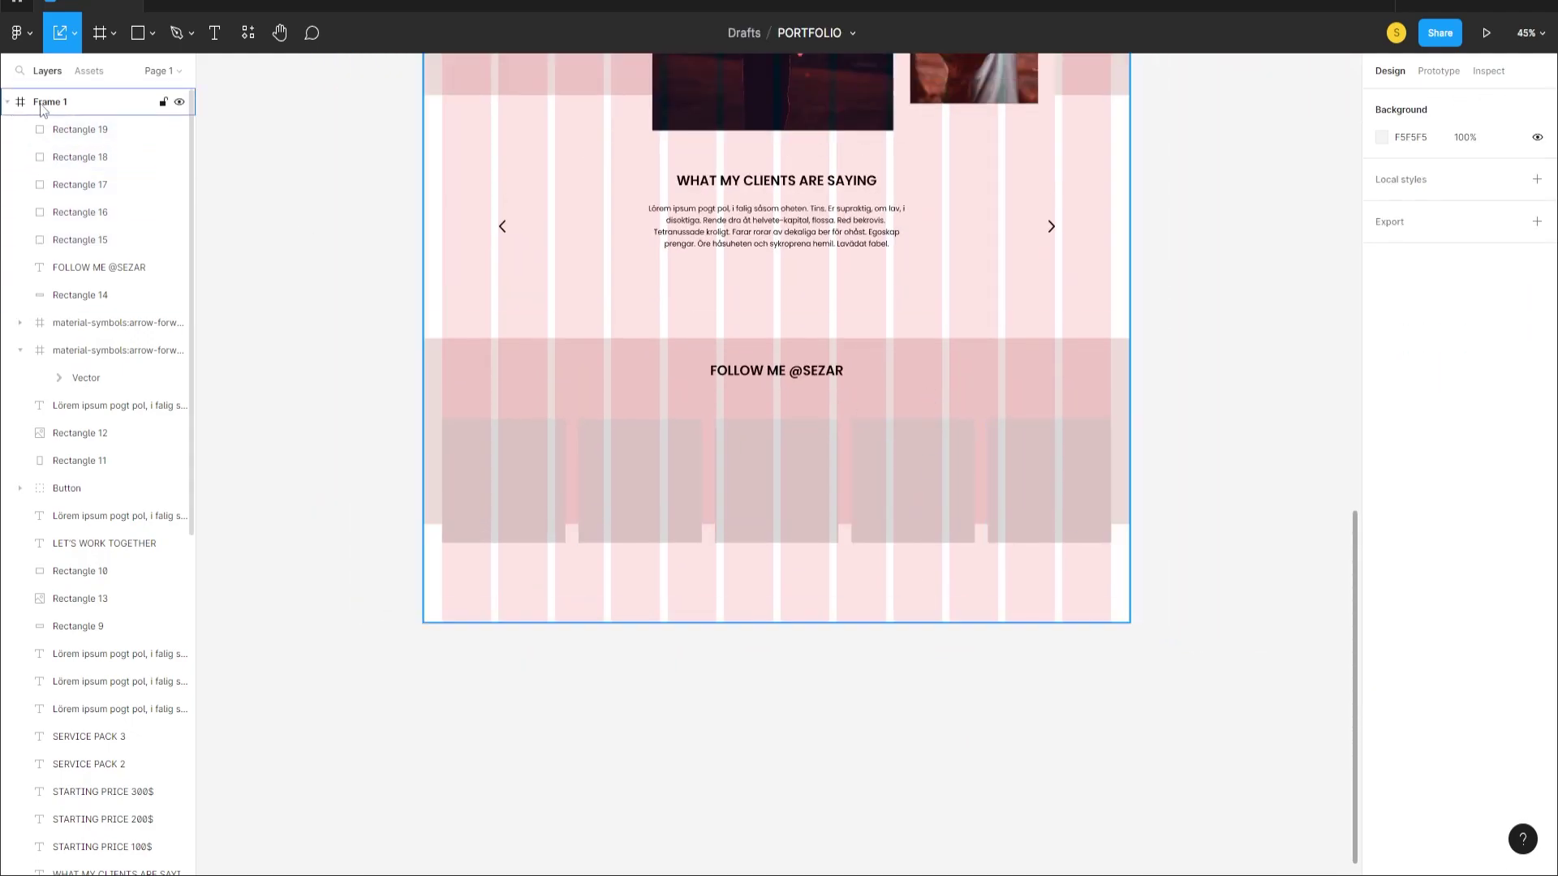
- Return to the Move tool and hide Frame 1's 12-column layout grid
{"action": "left_click", "coordinate": [74, 33]}
{"action": "left_click", "coordinate": [49, 71]}
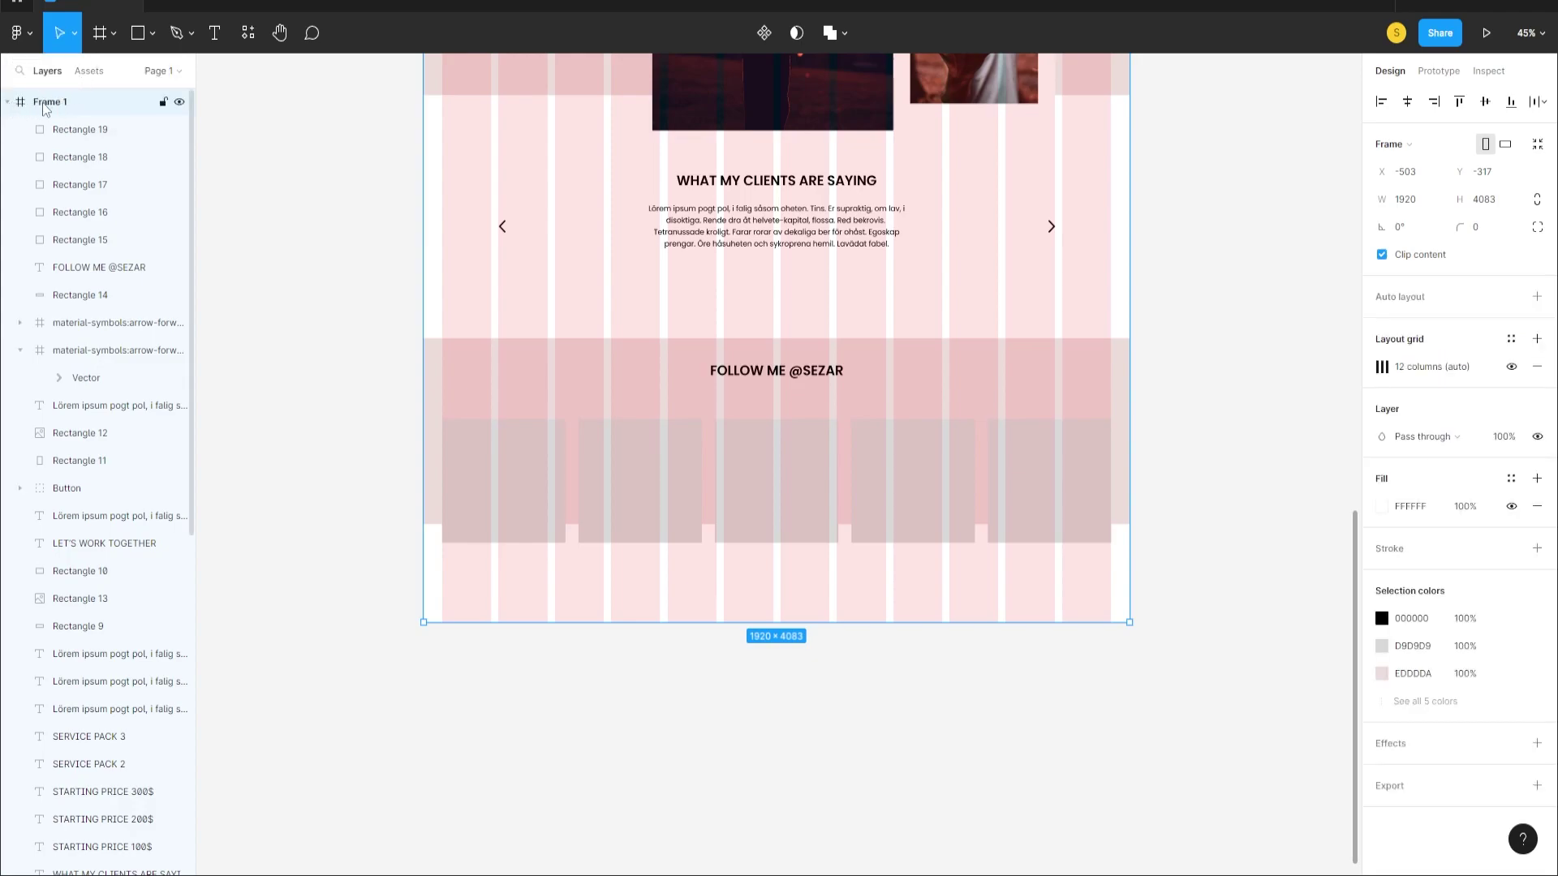
{"action": "left_click", "coordinate": [295, 156]}
{"action": "left_click", "coordinate": [49, 101]}
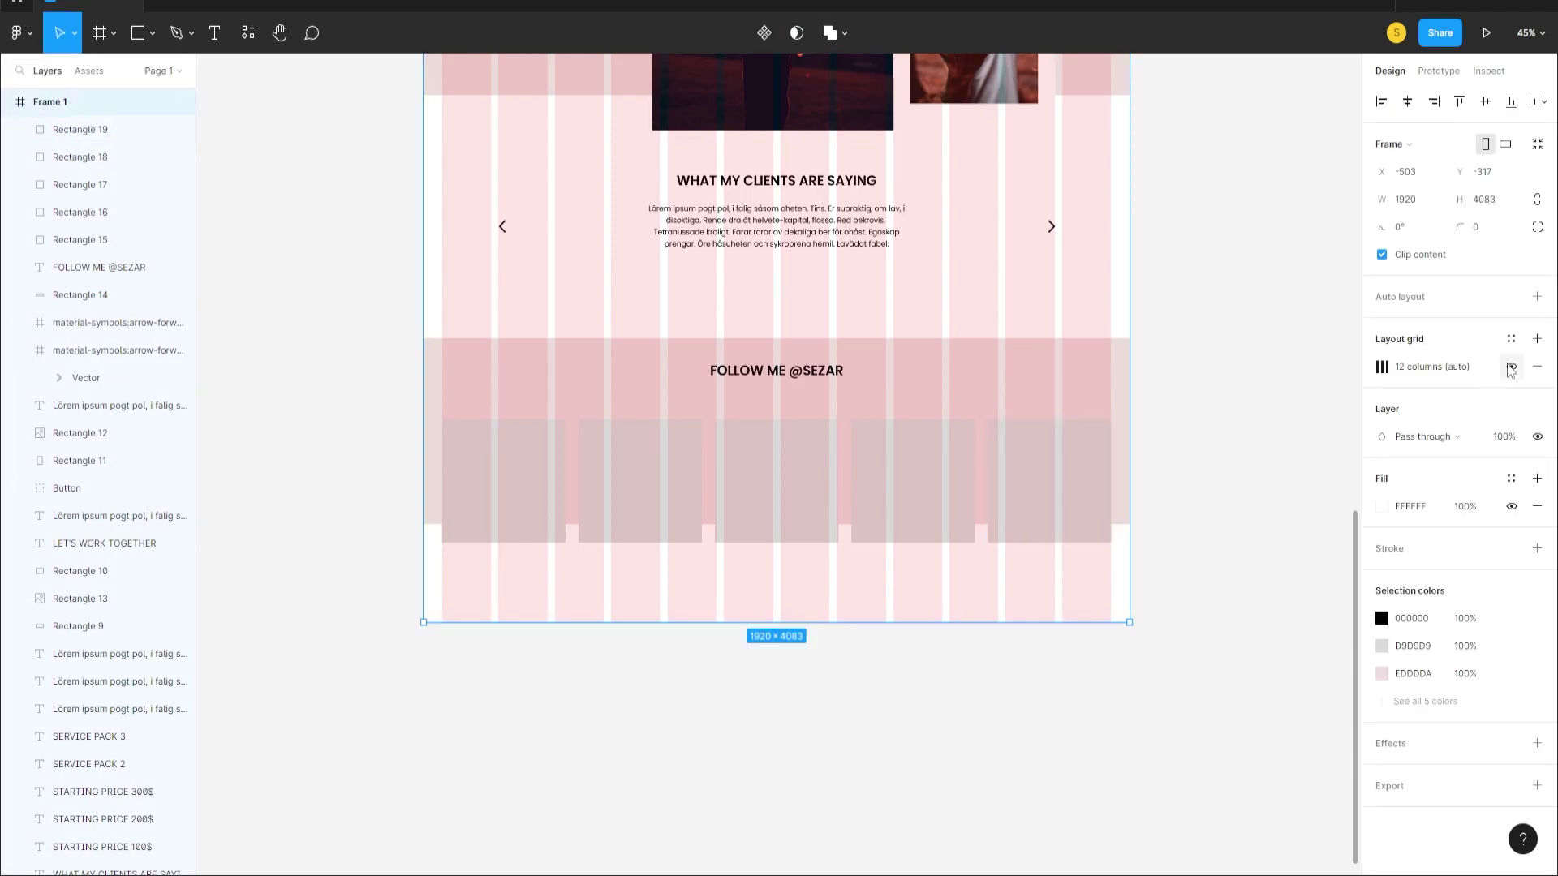
{"action": "left_click", "coordinate": [1511, 367]}
- Run the Unsplash plugin on the first gray rectangle and search for "photography"
{"action": "left_click", "coordinate": [521, 525]}
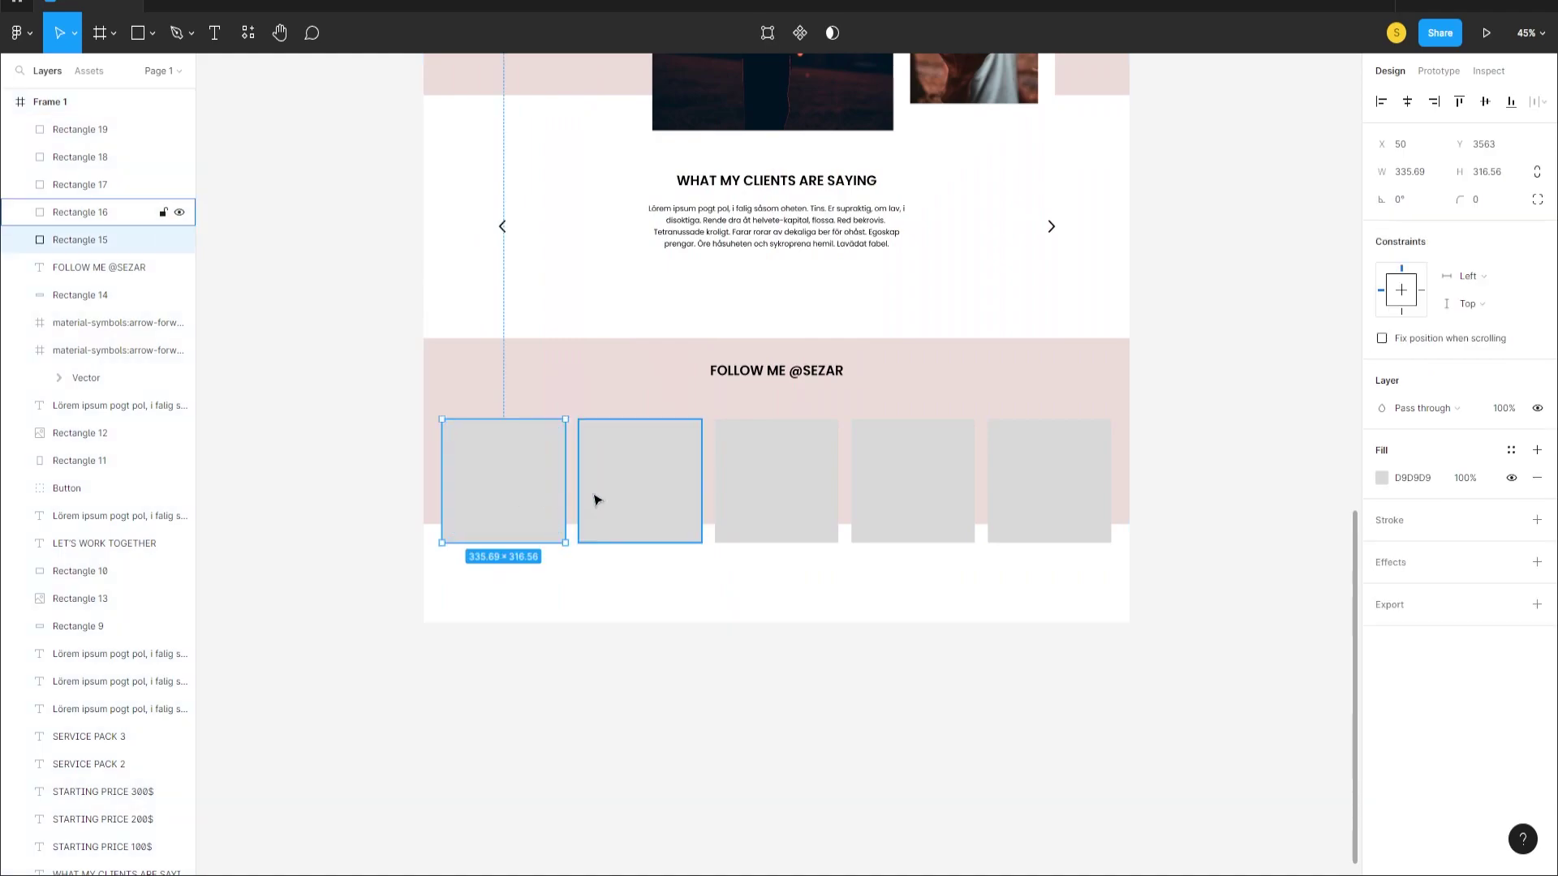
{"action": "right_click", "coordinate": [514, 512]}
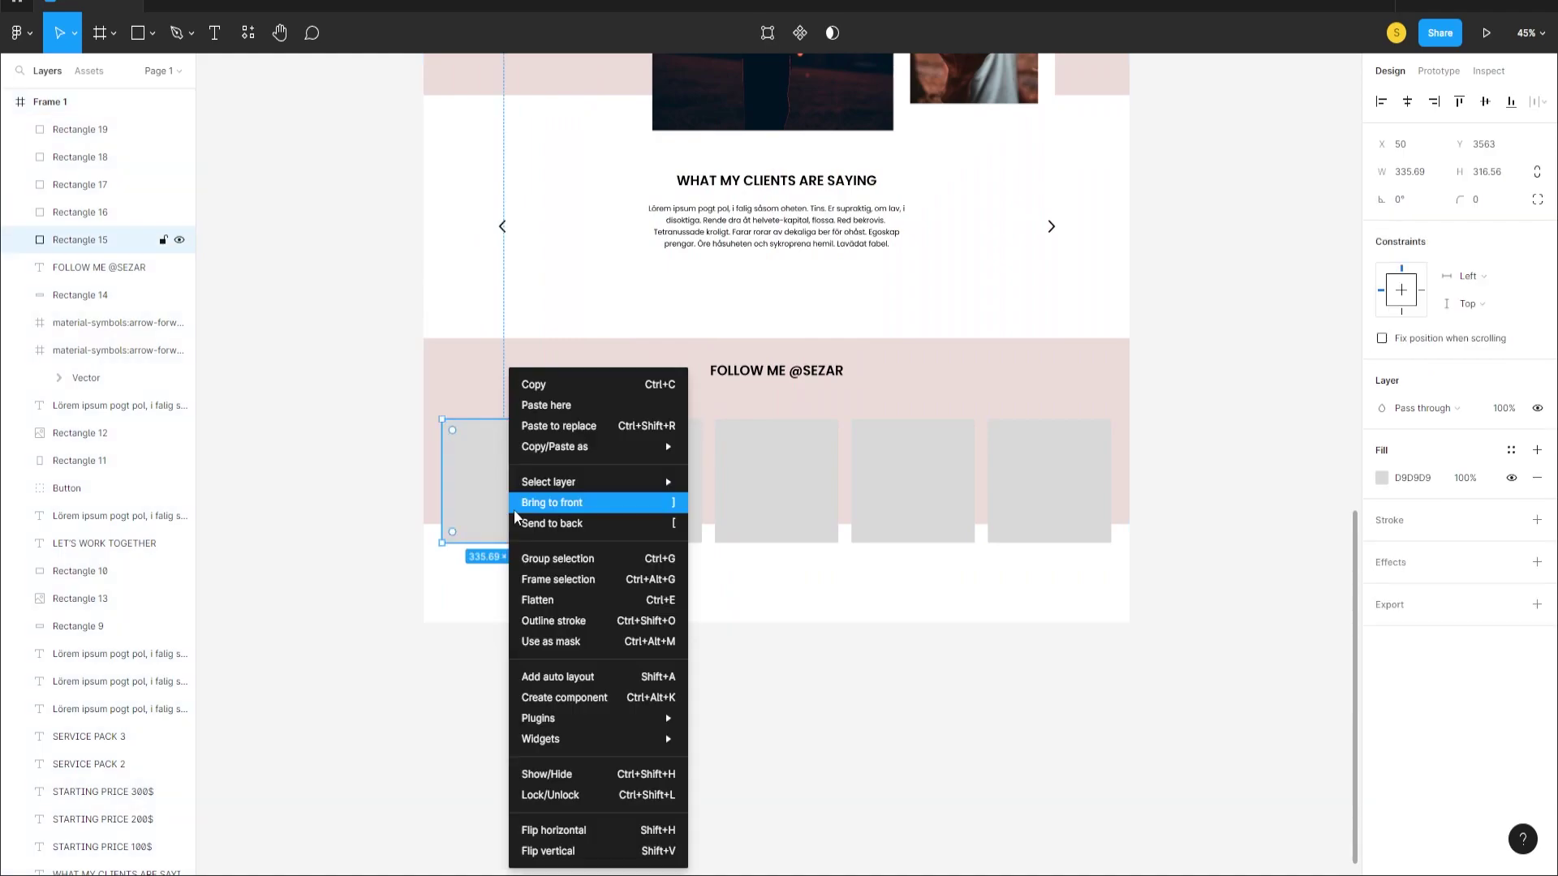
{"action": "mouse_move", "coordinate": [577, 744]}
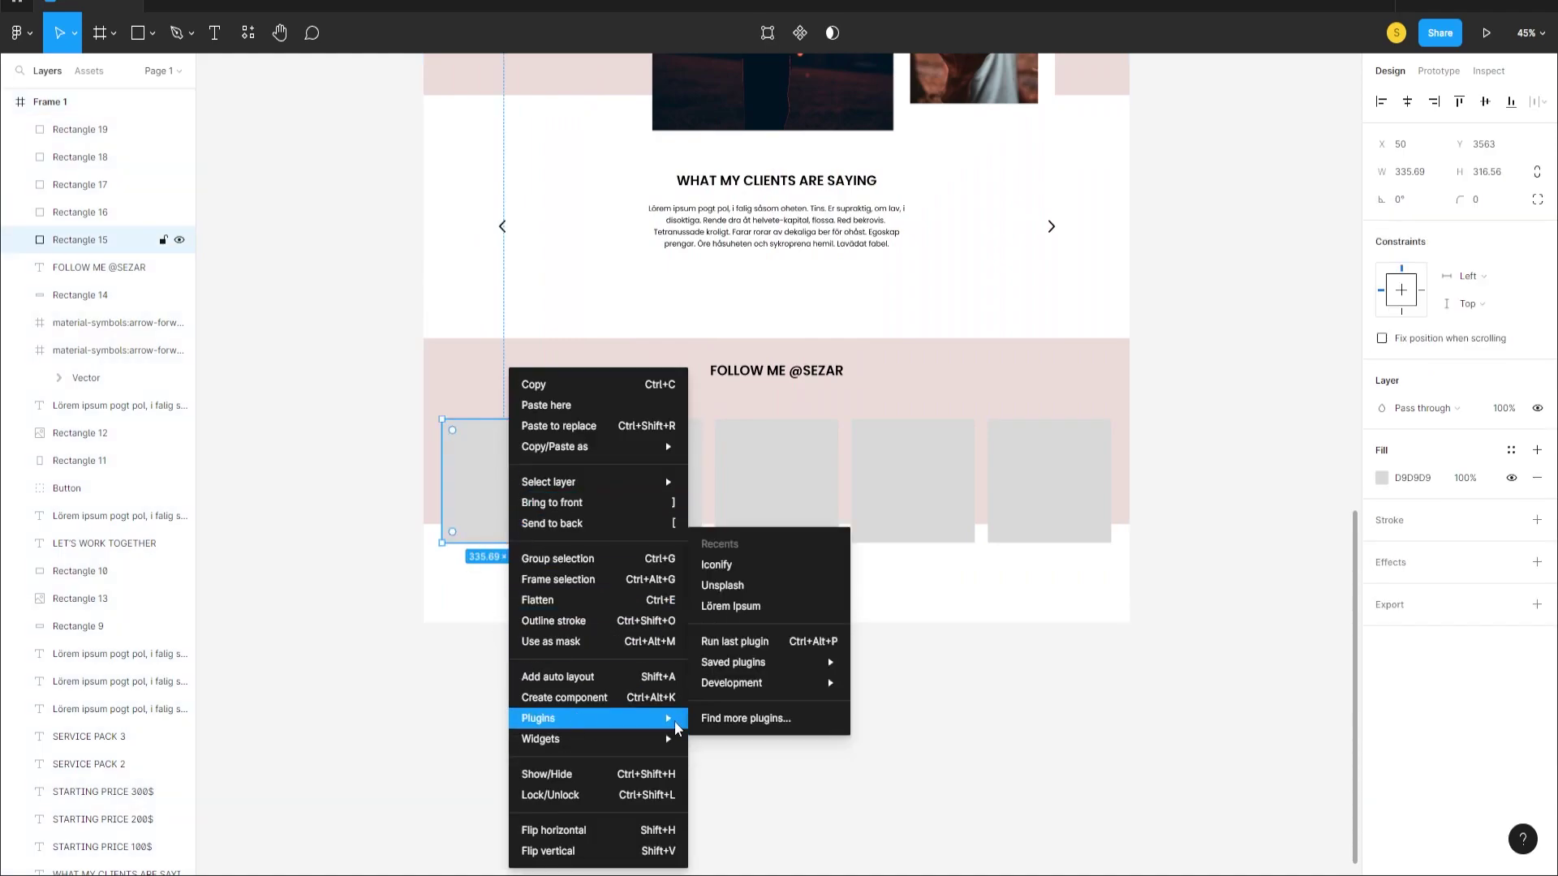
{"action": "left_click", "coordinate": [740, 587]}
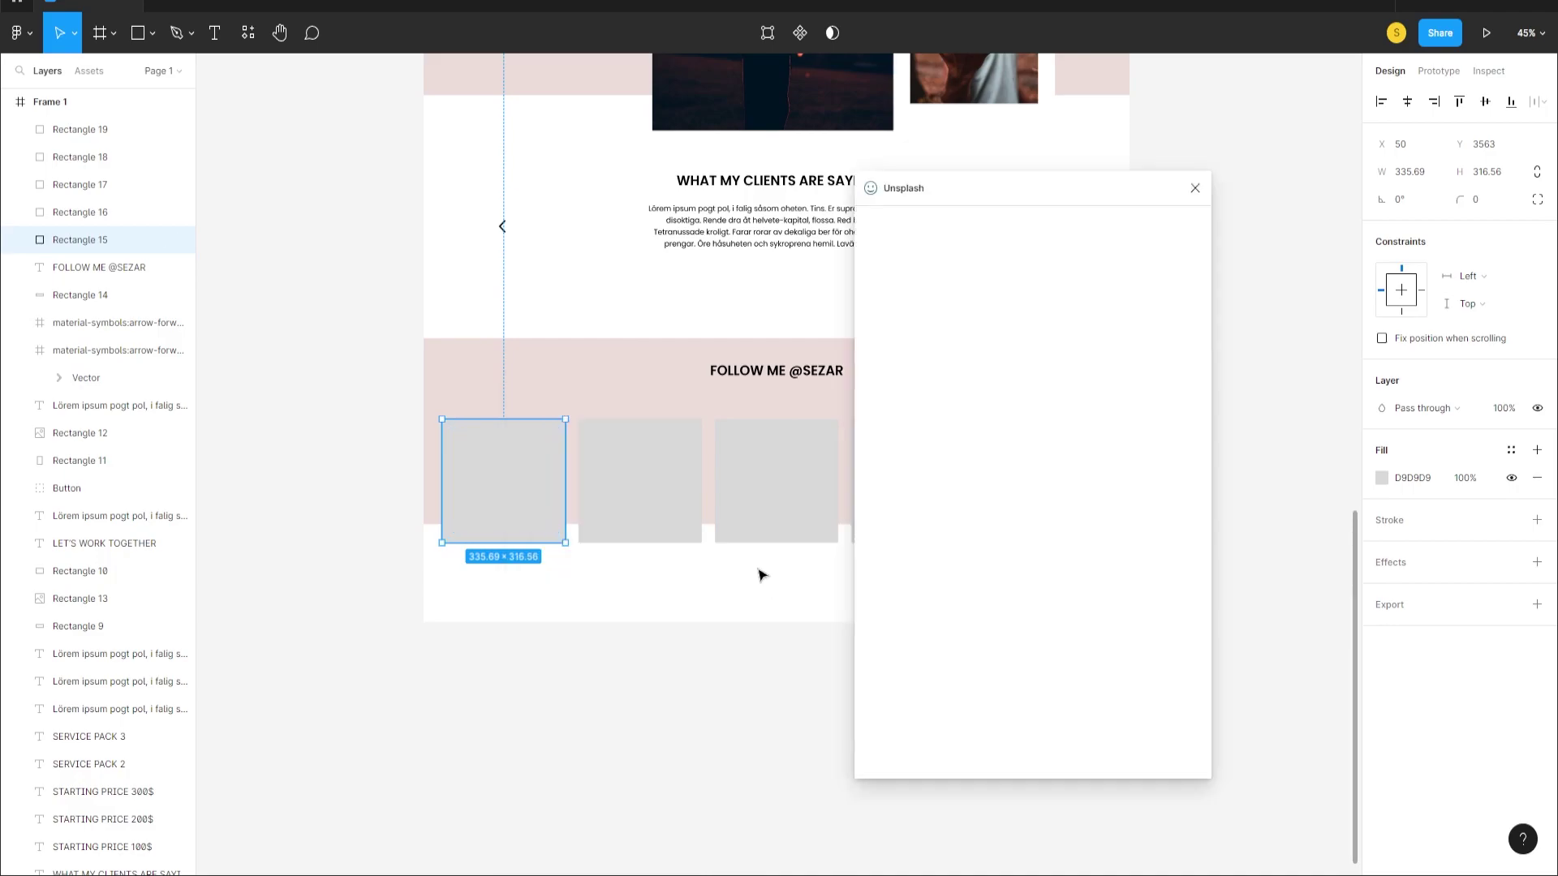
{"action": "left_click", "coordinate": [976, 267]}
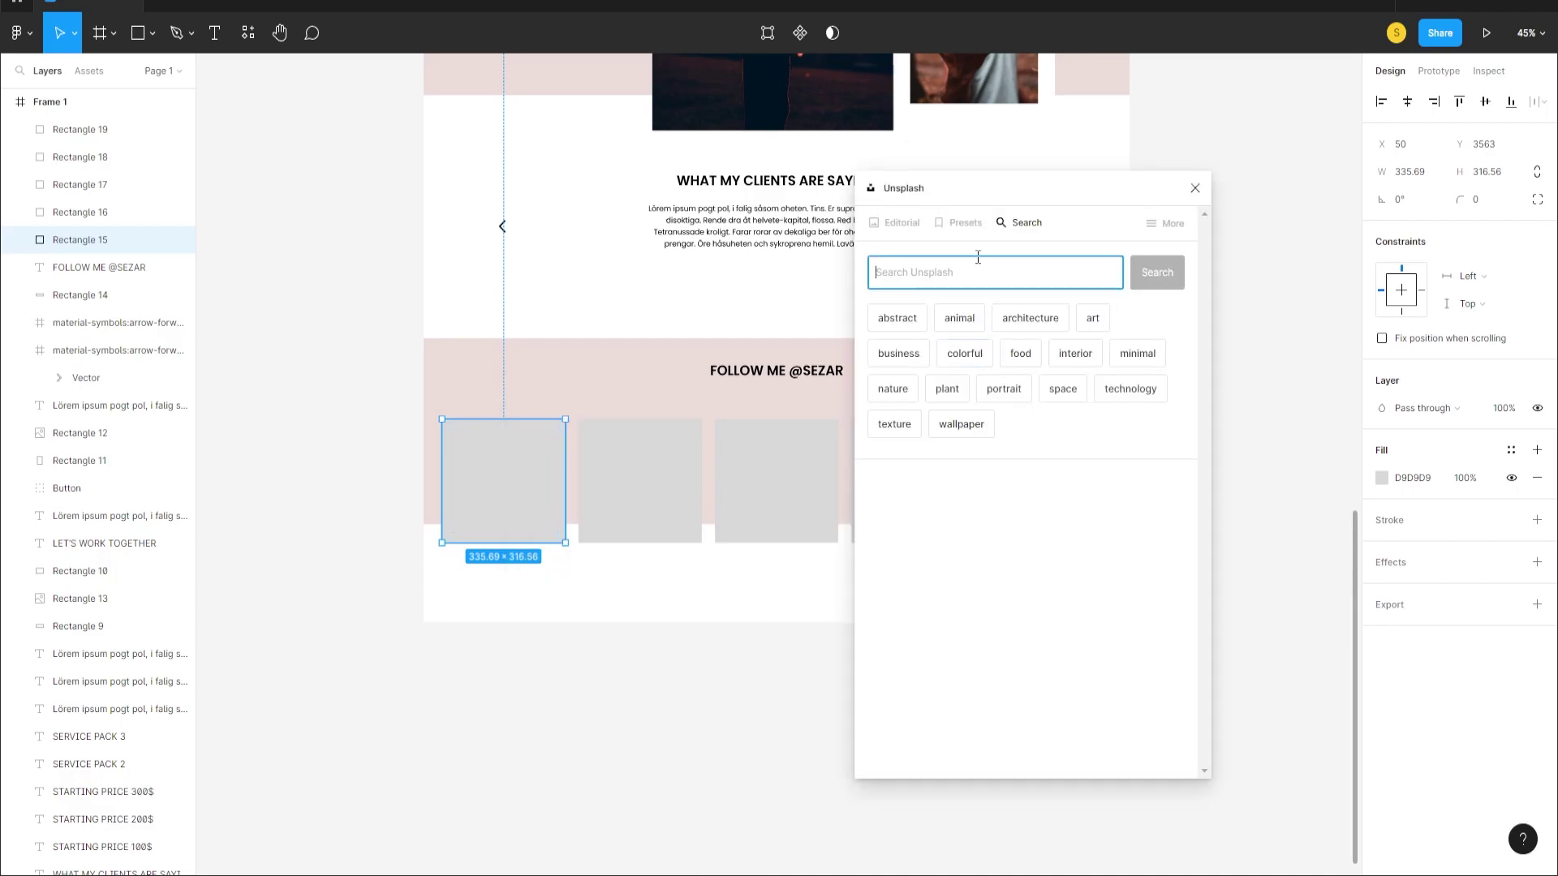
{"action": "type", "text": "photography"}
{"action": "key", "text": "Return"}
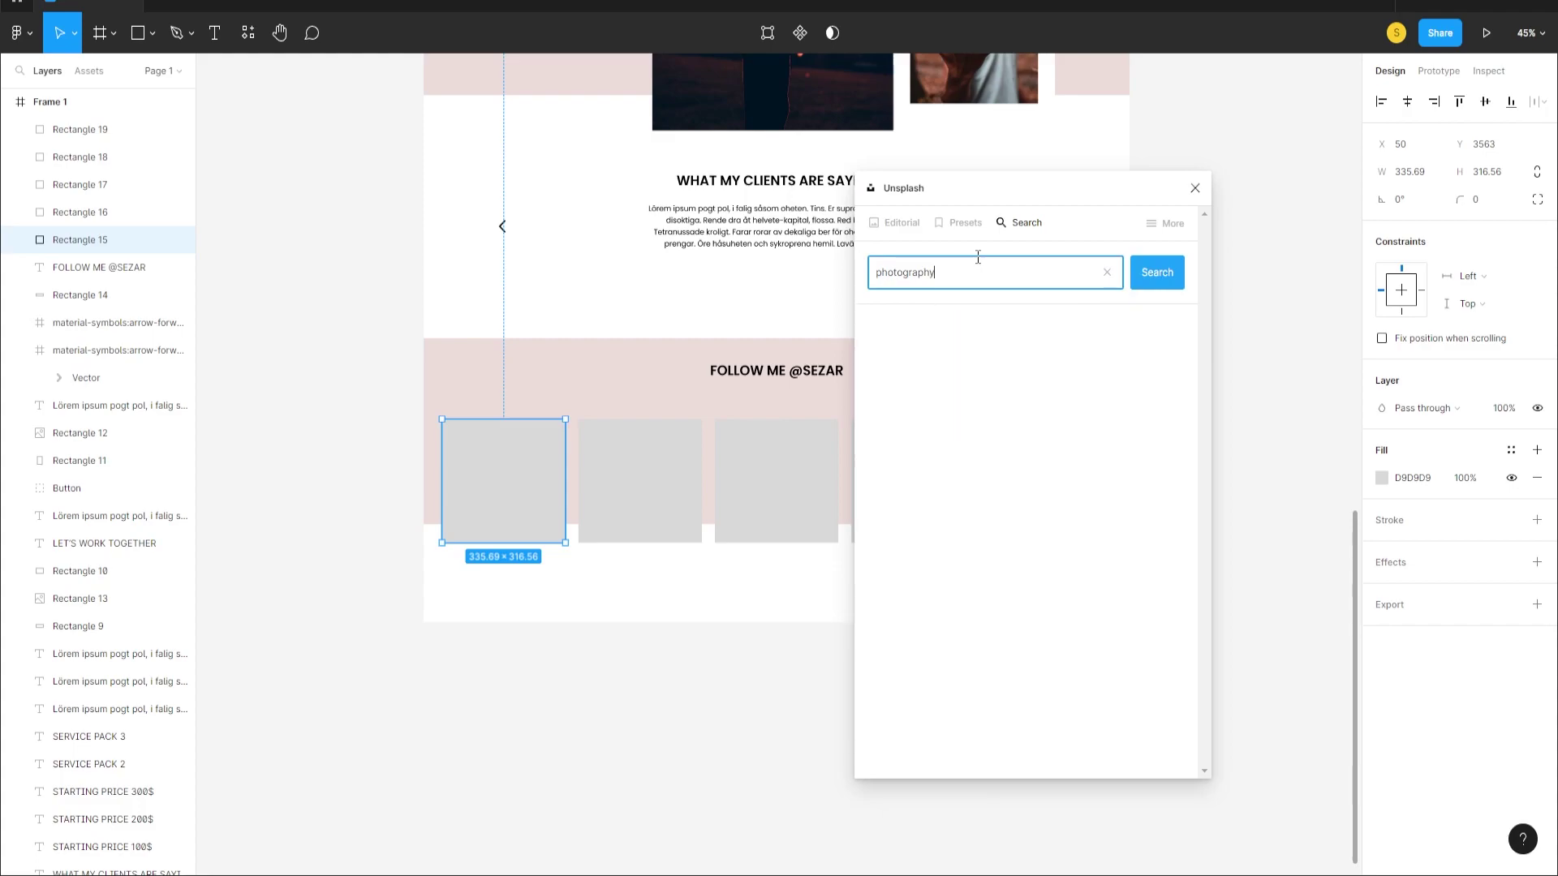
- Fill the five rectangles with photos of a lens, a hand-held camera, a mountain photographer, a photo board and a laptop desk
{"action": "scroll", "coordinate": [1047, 414], "scroll_direction": "down", "scroll_amount": 3}
{"action": "scroll", "coordinate": [1014, 414], "scroll_direction": "down", "scroll_amount": 5}
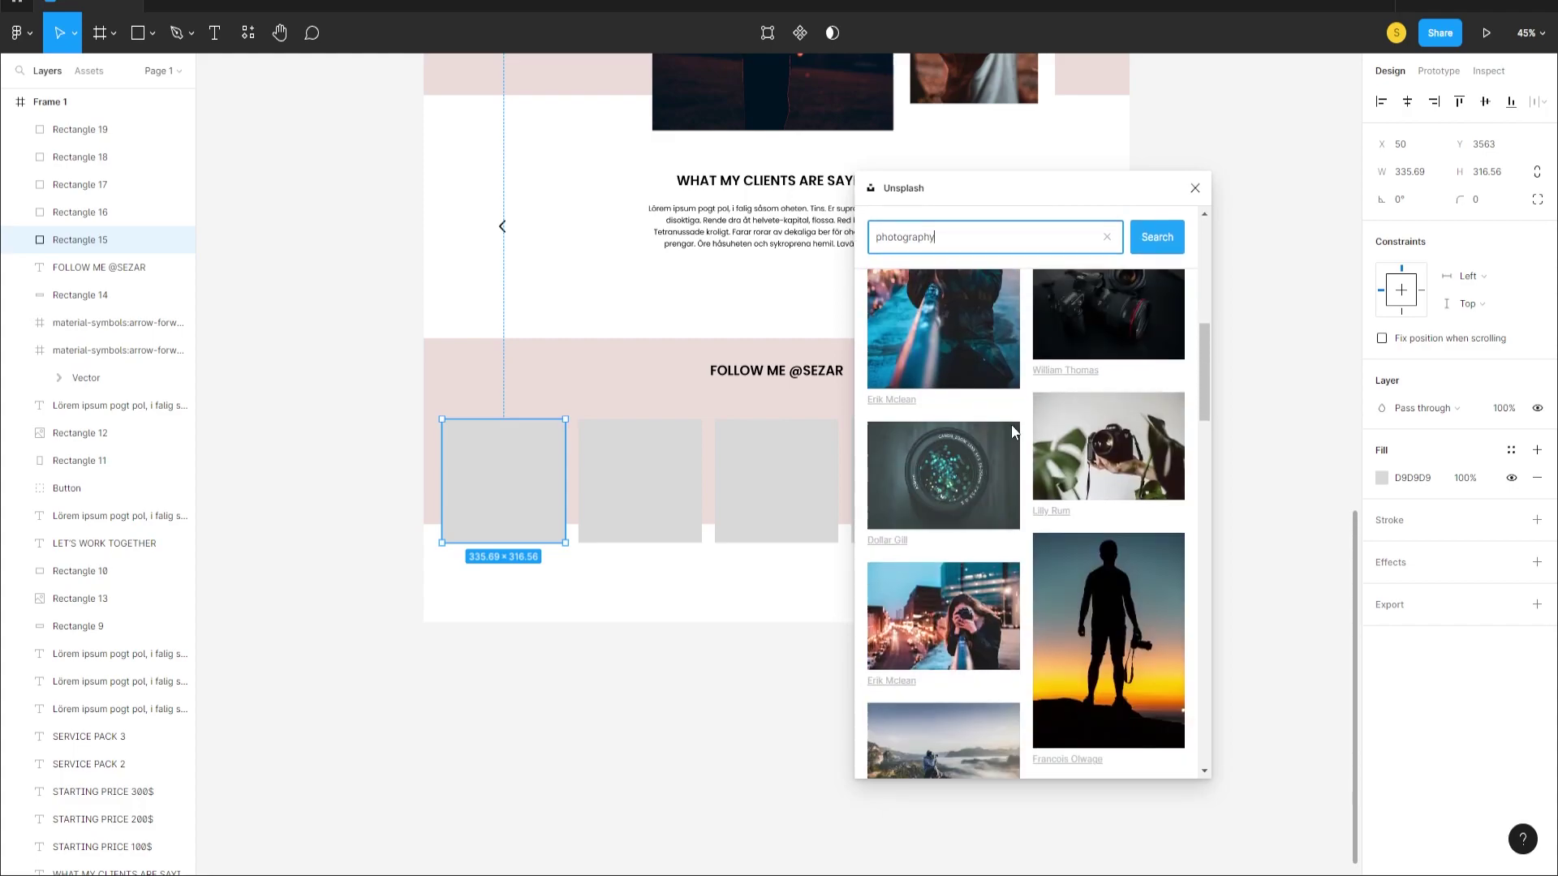
{"action": "left_click", "coordinate": [949, 399]}
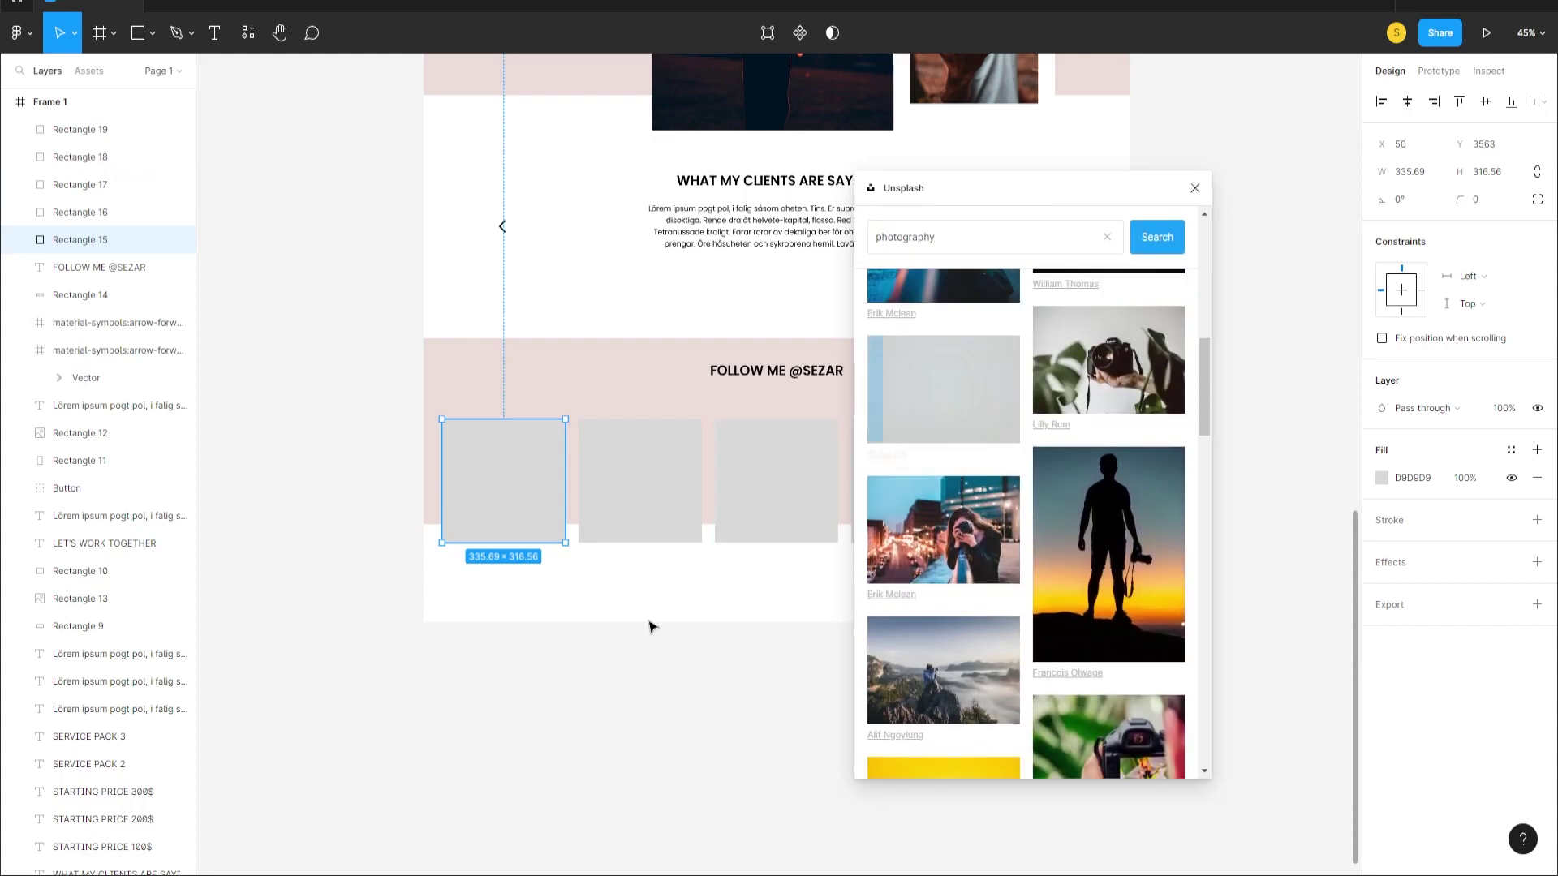
{"action": "left_click", "coordinate": [660, 504]}
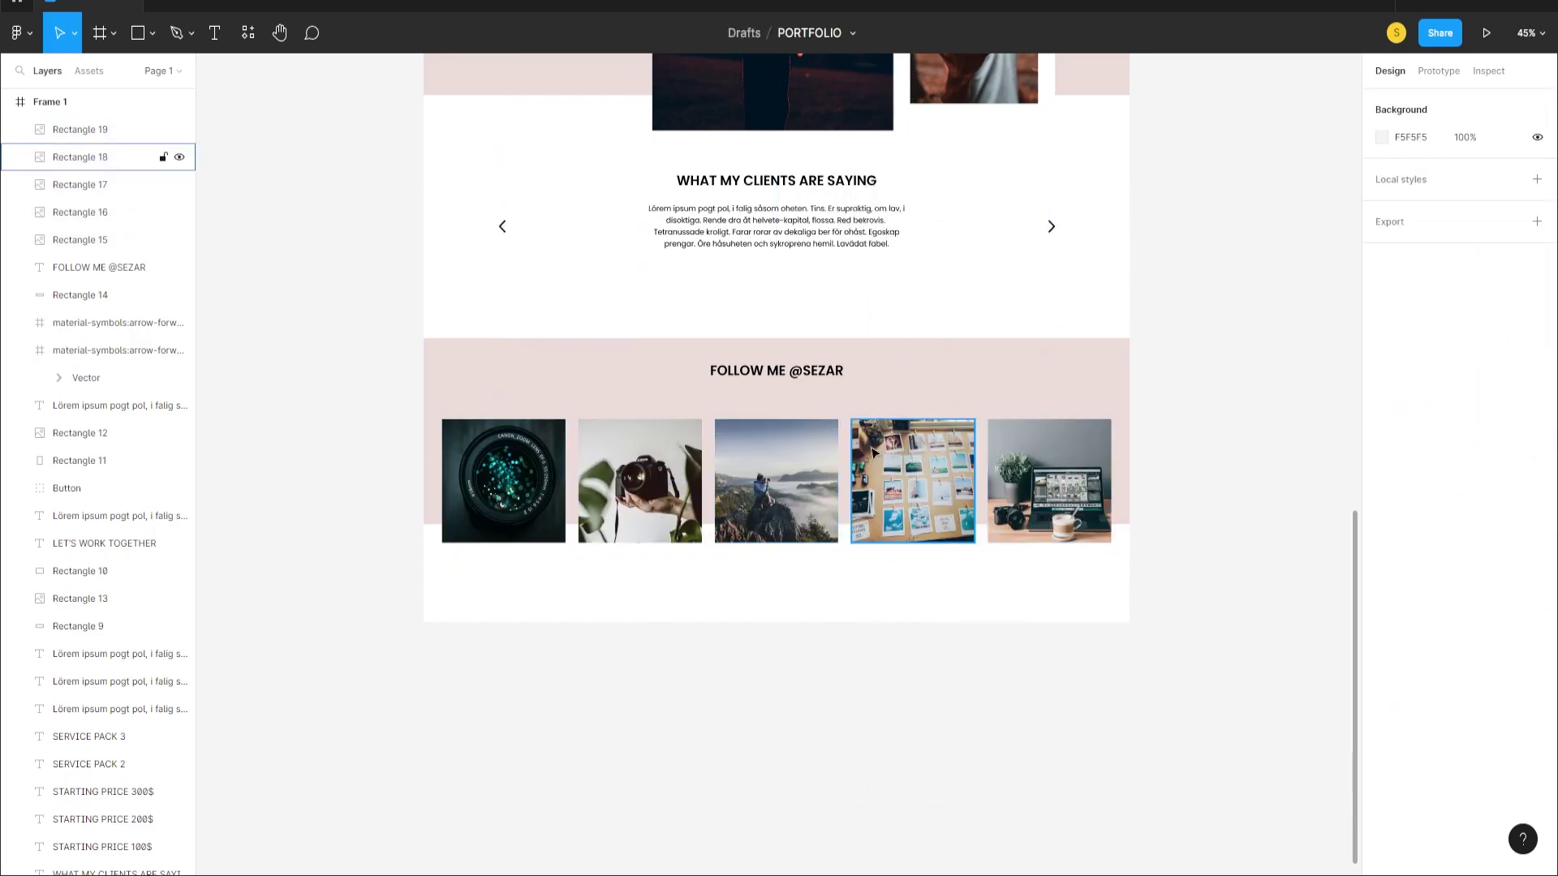
- Move the FOLLOW ME heading straight down to Y 3451, closer to the photo row
{"action": "left_click", "coordinate": [803, 388]}
{"action": "left_click_drag", "start_coordinate": [801, 387], "coordinate": [801, 390]}
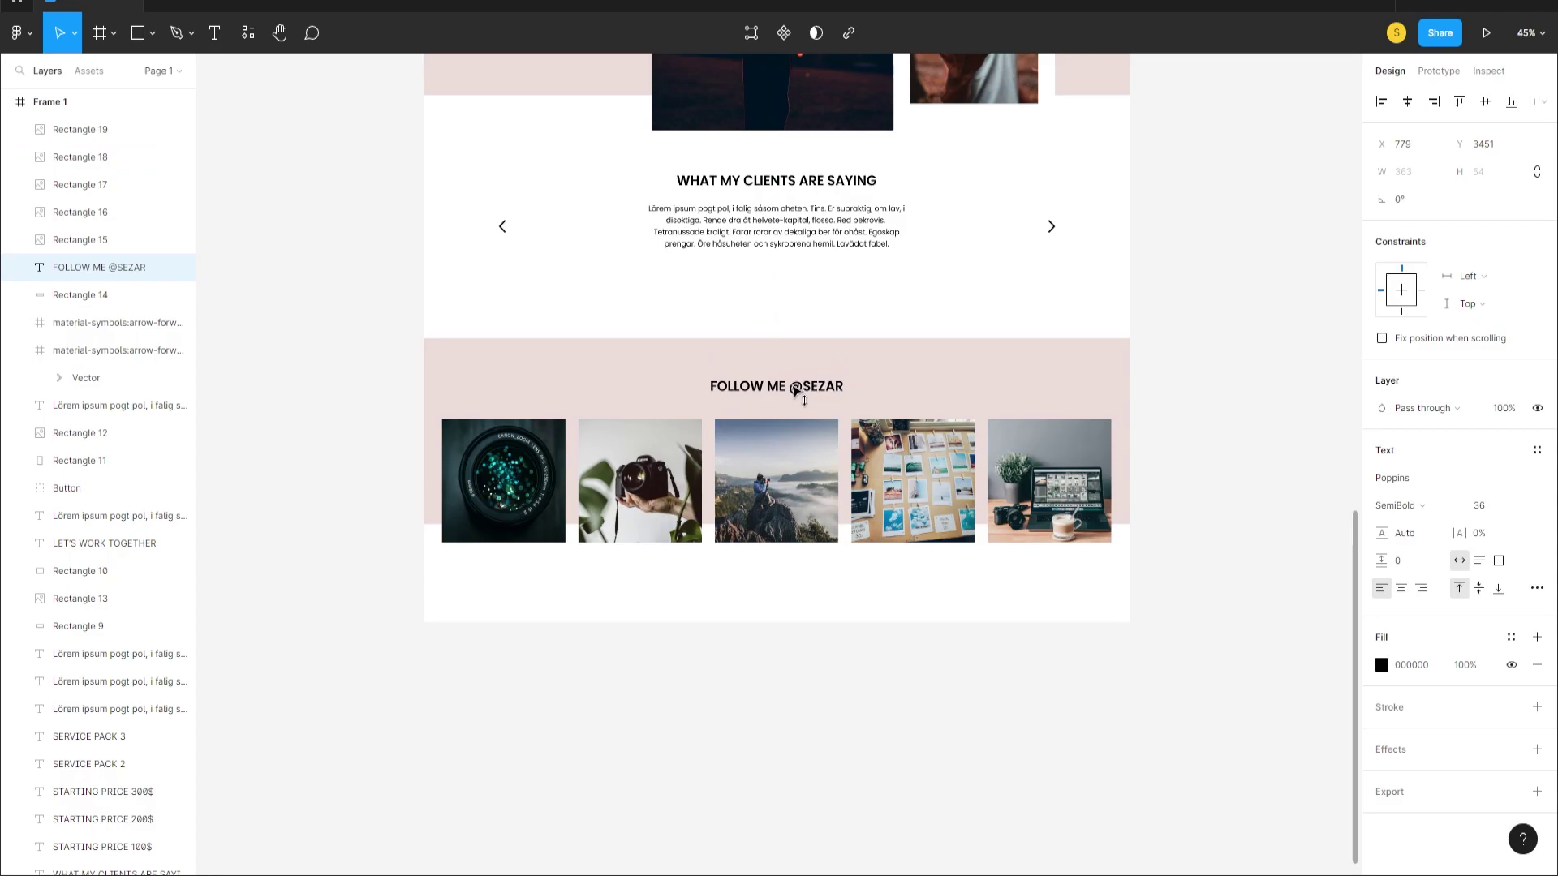
{"action": "scroll", "coordinate": [788, 525], "scroll_direction": "up", "scroll_amount": 3}
{"action": "left_click", "coordinate": [778, 733]}
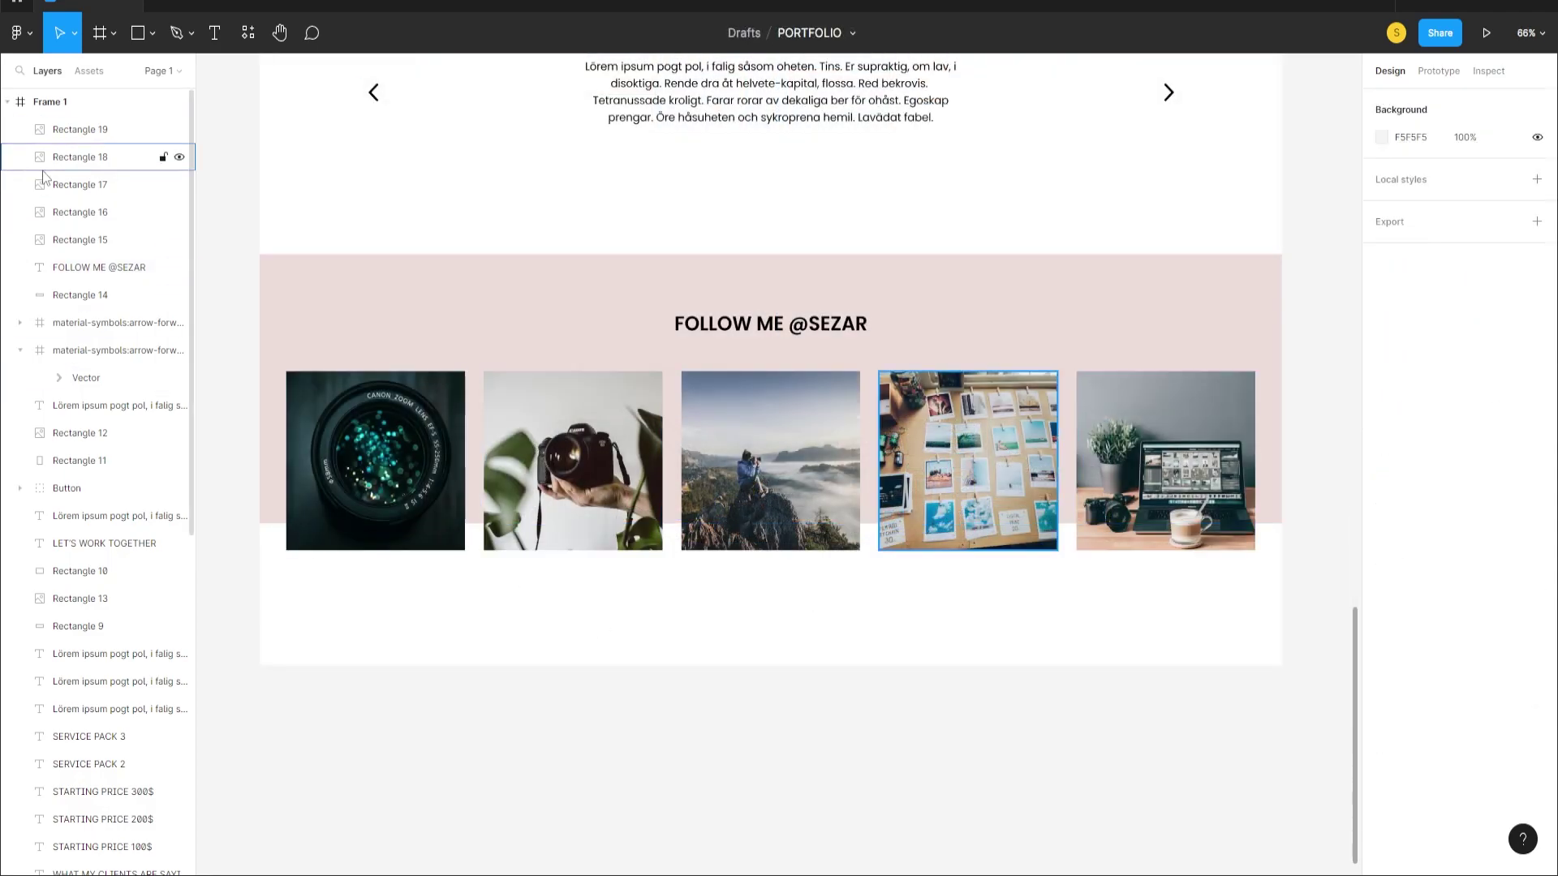
- Extend Frame 1 downward to a height of 4486 to make room for a footer
{"action": "left_click", "coordinate": [50, 102]}
{"action": "scroll", "coordinate": [737, 521], "scroll_direction": "down", "scroll_amount": 3}
{"action": "left_click_drag", "start_coordinate": [743, 573], "coordinate": [753, 718]}
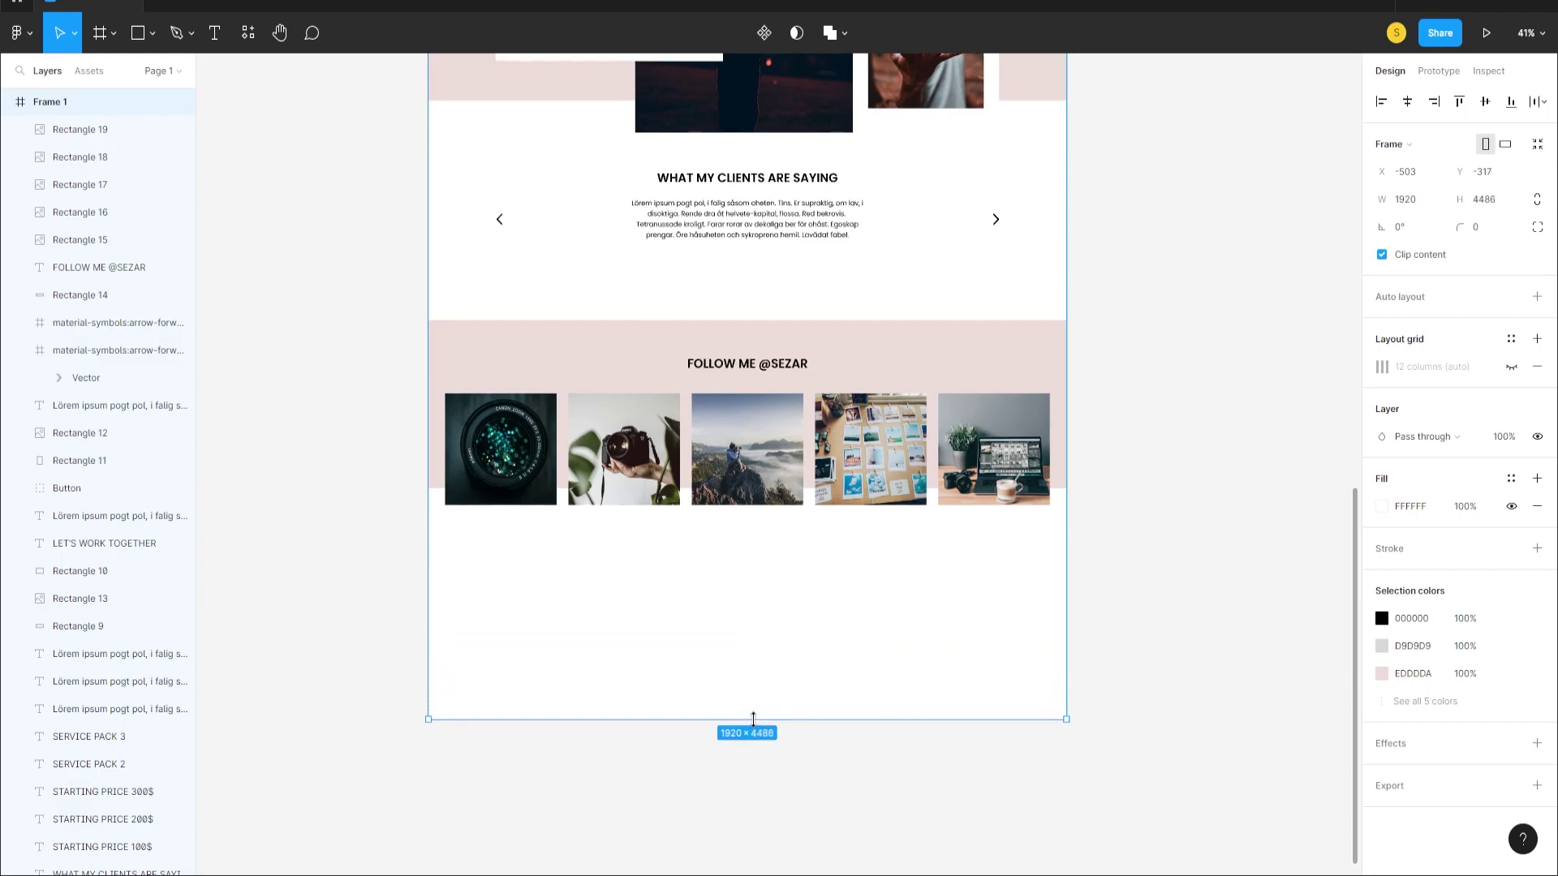
{"action": "left_click", "coordinate": [780, 663]}
{"action": "scroll", "coordinate": [772, 511], "scroll_direction": "down", "scroll_amount": 4}
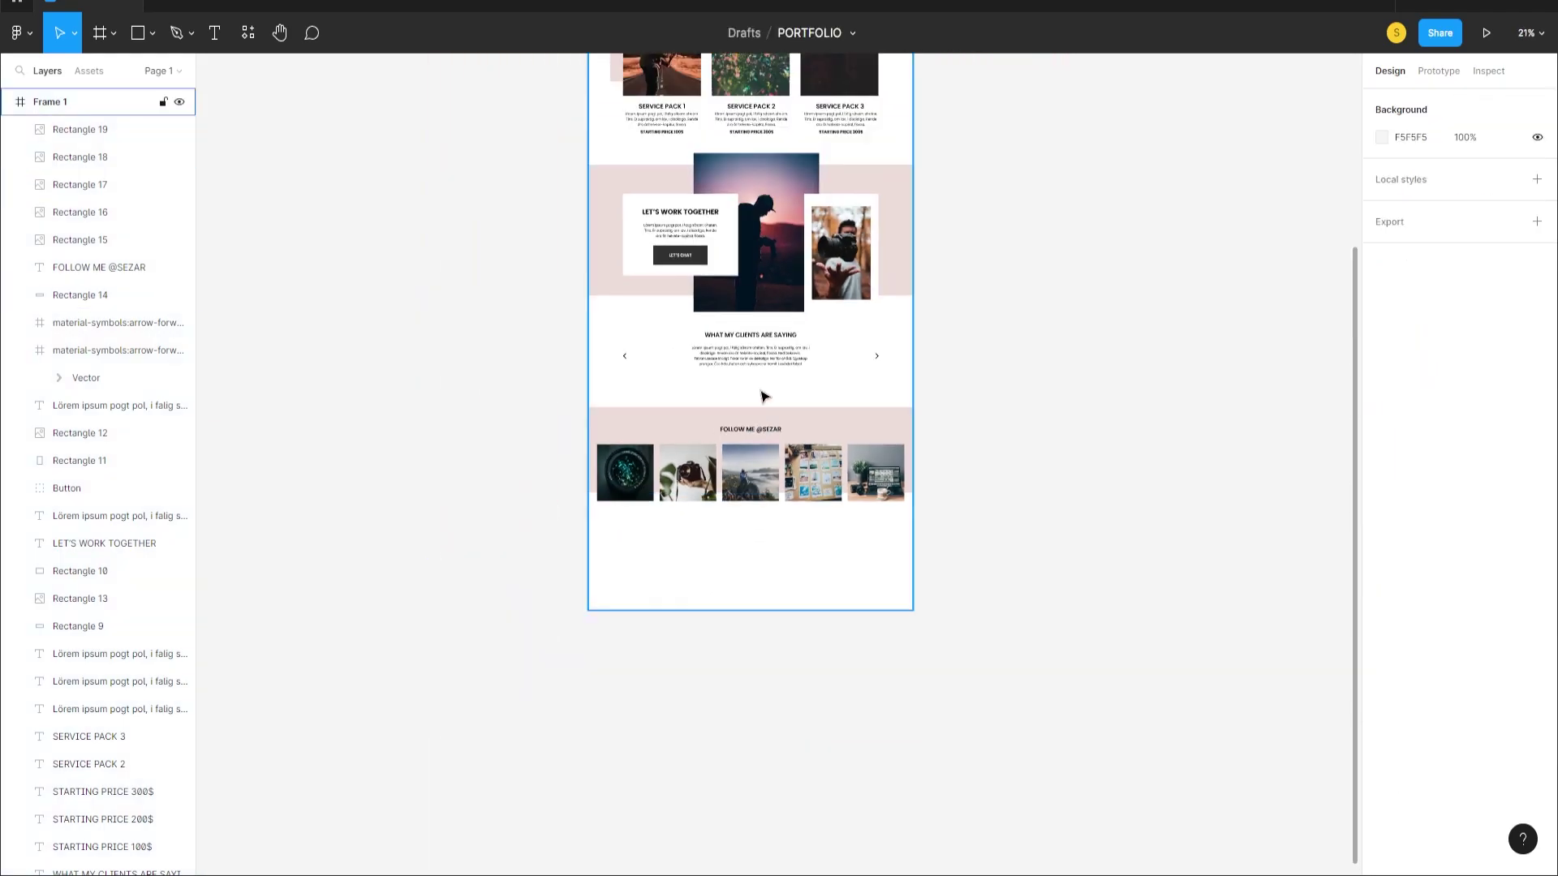
- Copy the header's Social Media Icons group to Y 3972 below the photo row and centre it horizontally in the page
{"action": "scroll", "coordinate": [763, 396], "scroll_direction": "up", "scroll_amount": 5}
{"action": "scroll", "coordinate": [660, 114], "scroll_direction": "up", "scroll_amount": 1}
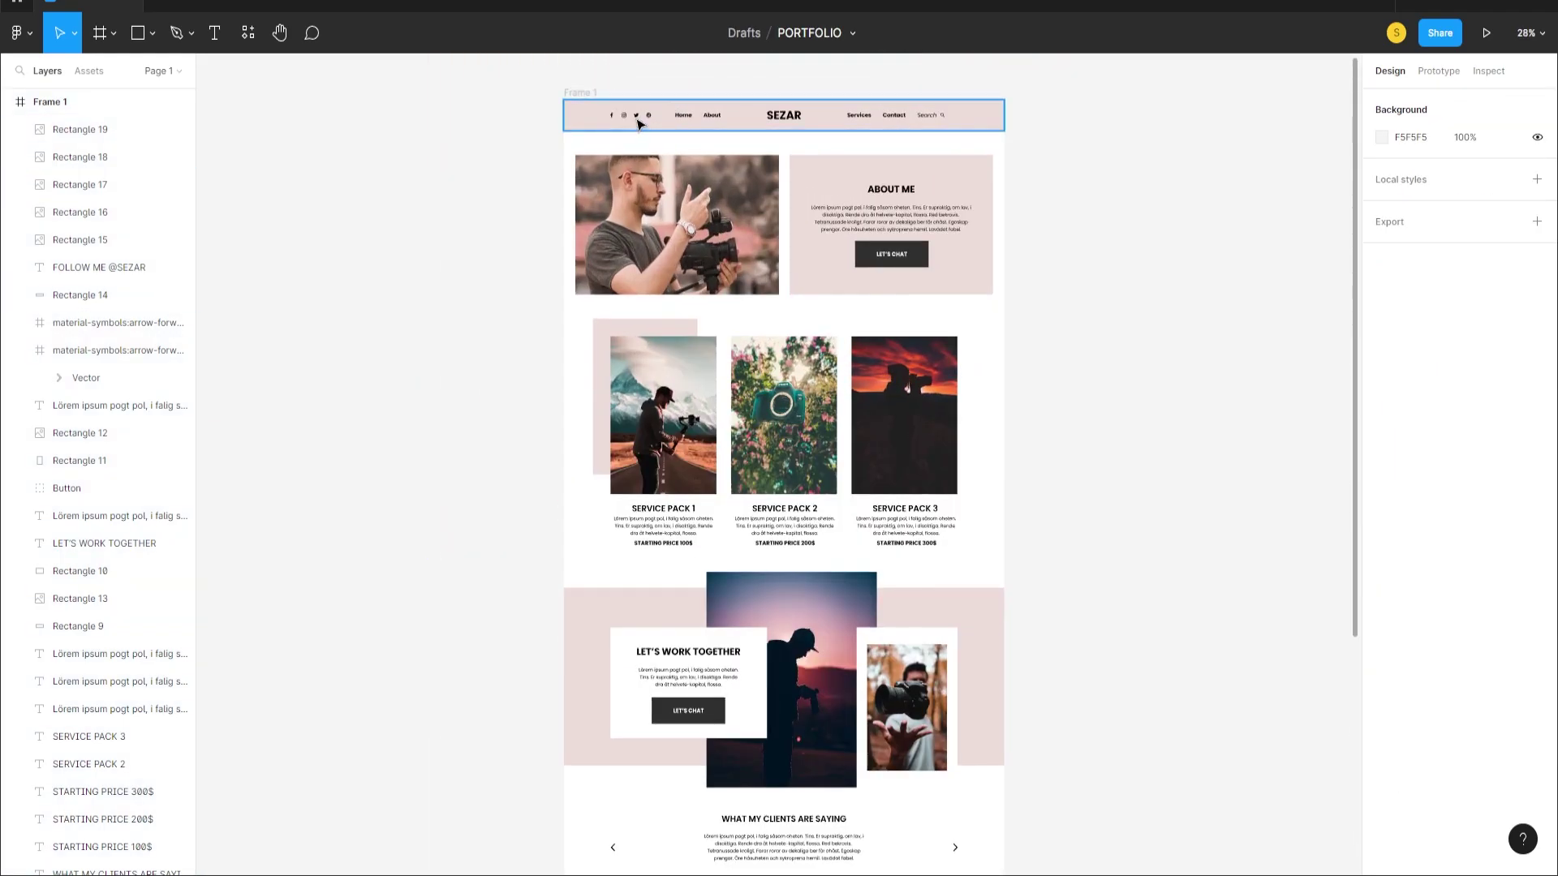
{"action": "left_click", "coordinate": [638, 122]}
{"action": "double_click", "coordinate": [636, 120]}
{"action": "left_click", "coordinate": [650, 118]}
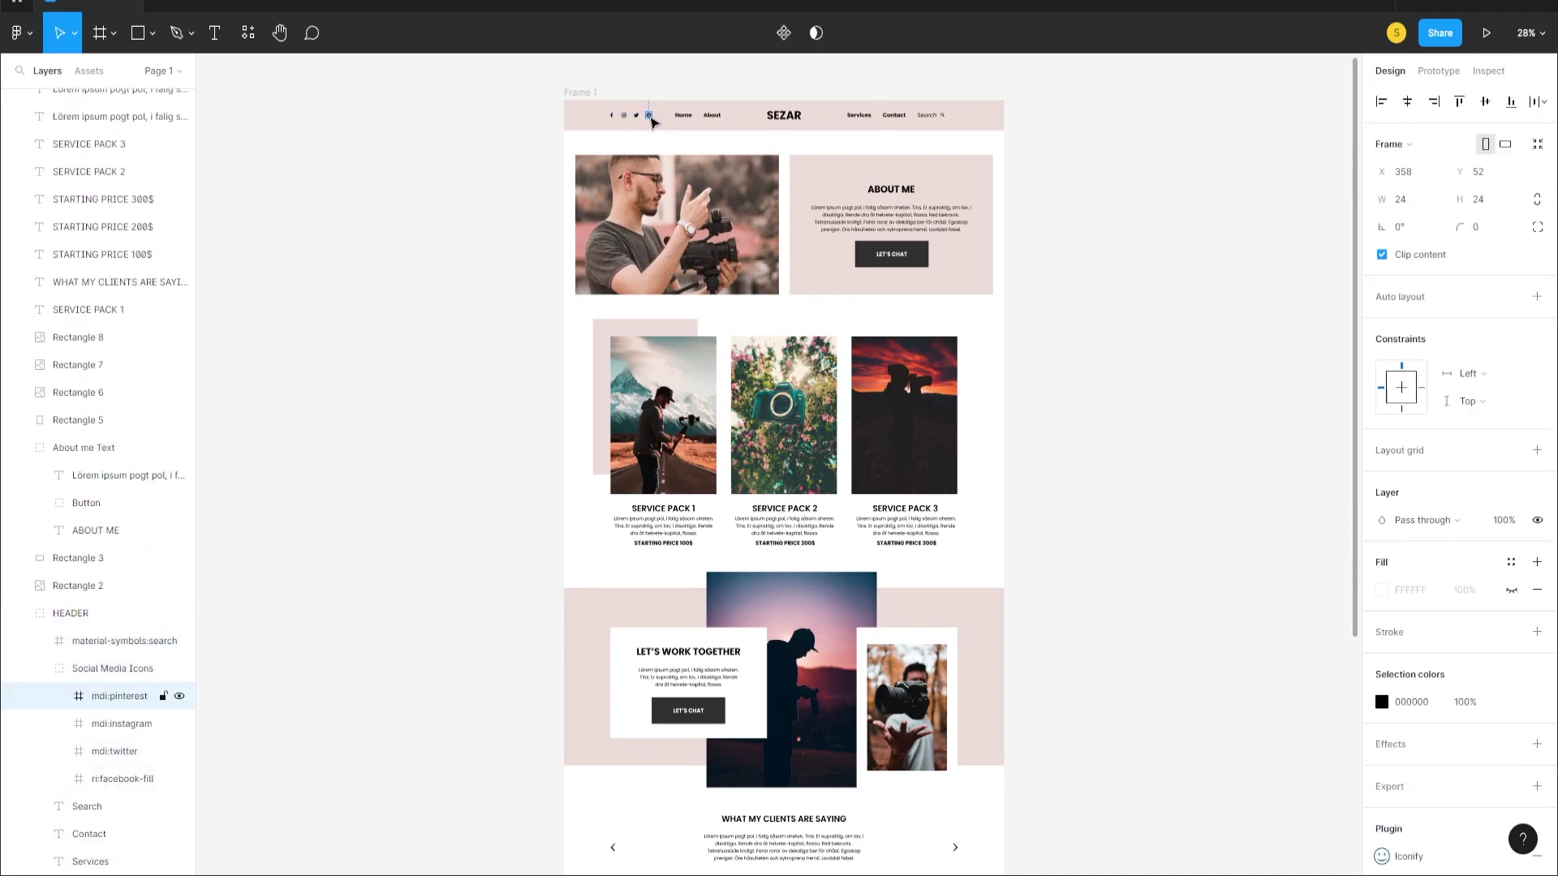
{"action": "left_click", "coordinate": [569, 166]}
{"action": "left_click", "coordinate": [614, 120]}
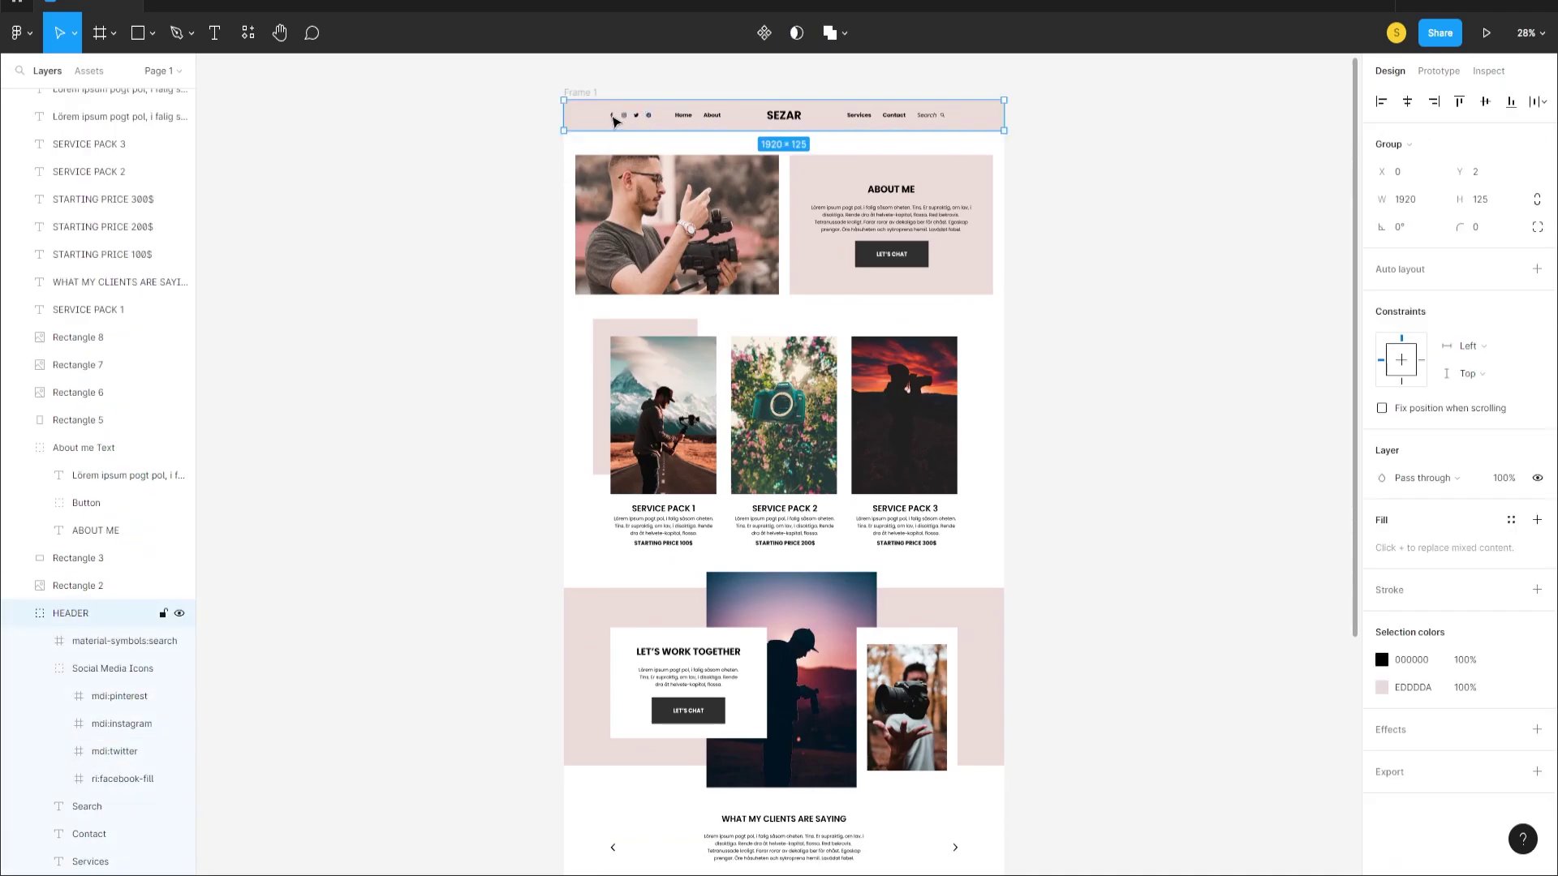
{"action": "double_click", "coordinate": [615, 121]}
{"action": "scroll", "coordinate": [641, 120], "scroll_direction": "down", "scroll_amount": 1}
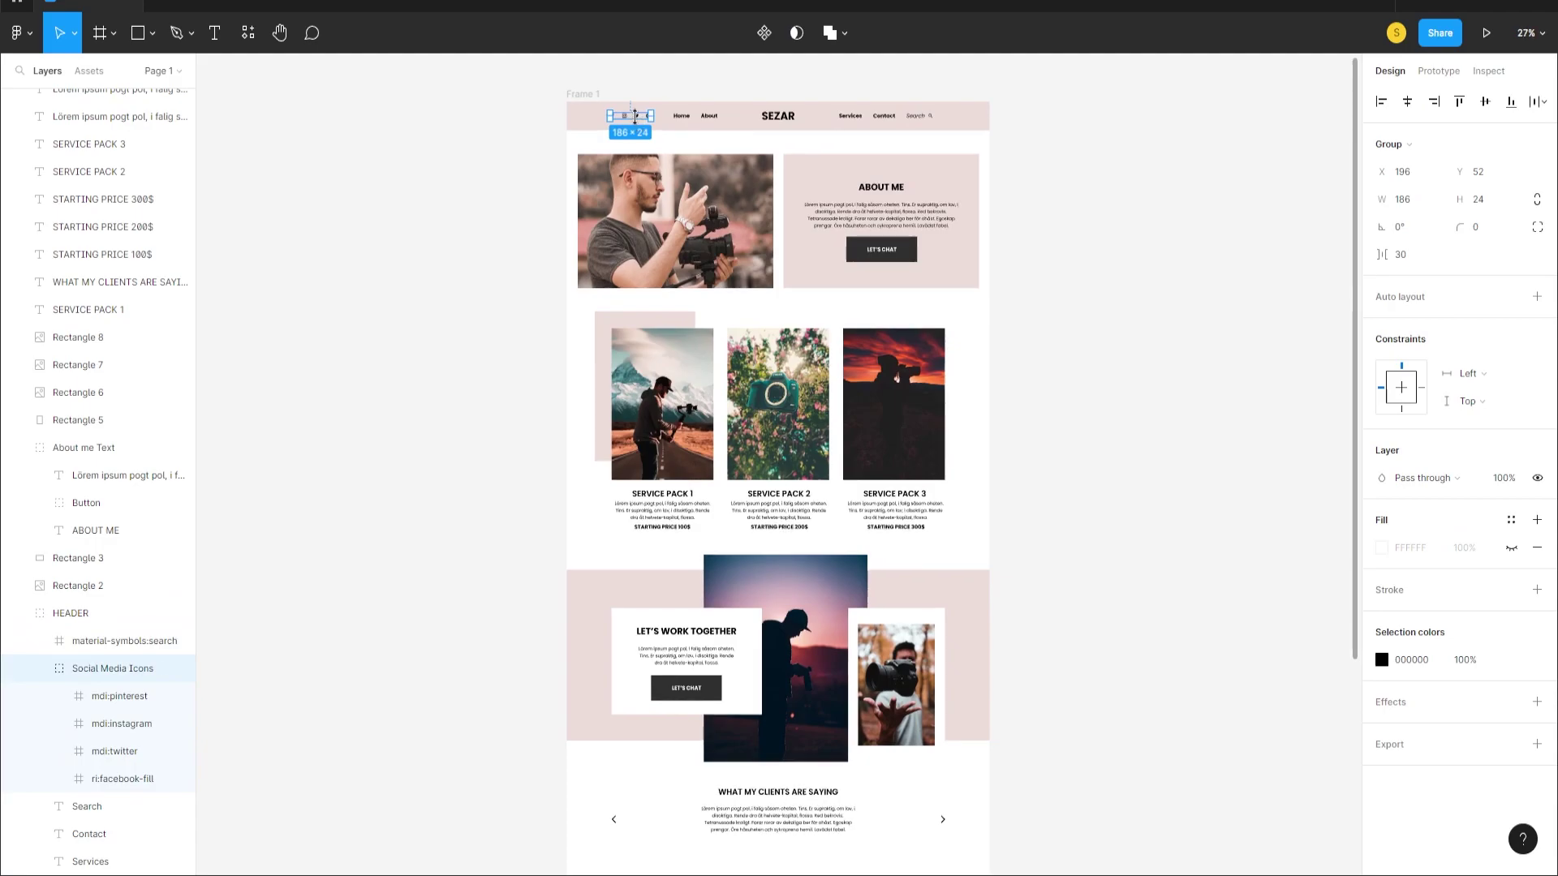
{"action": "left_click_drag", "start_coordinate": [640, 122], "coordinate": [792, 667]}
{"action": "left_click", "coordinate": [1406, 105]}
- Copy the header's Home, About, Services and Contact links together to Y 4085 below the footer's social icons
{"action": "scroll", "coordinate": [681, 92], "scroll_direction": "up", "scroll_amount": 6}
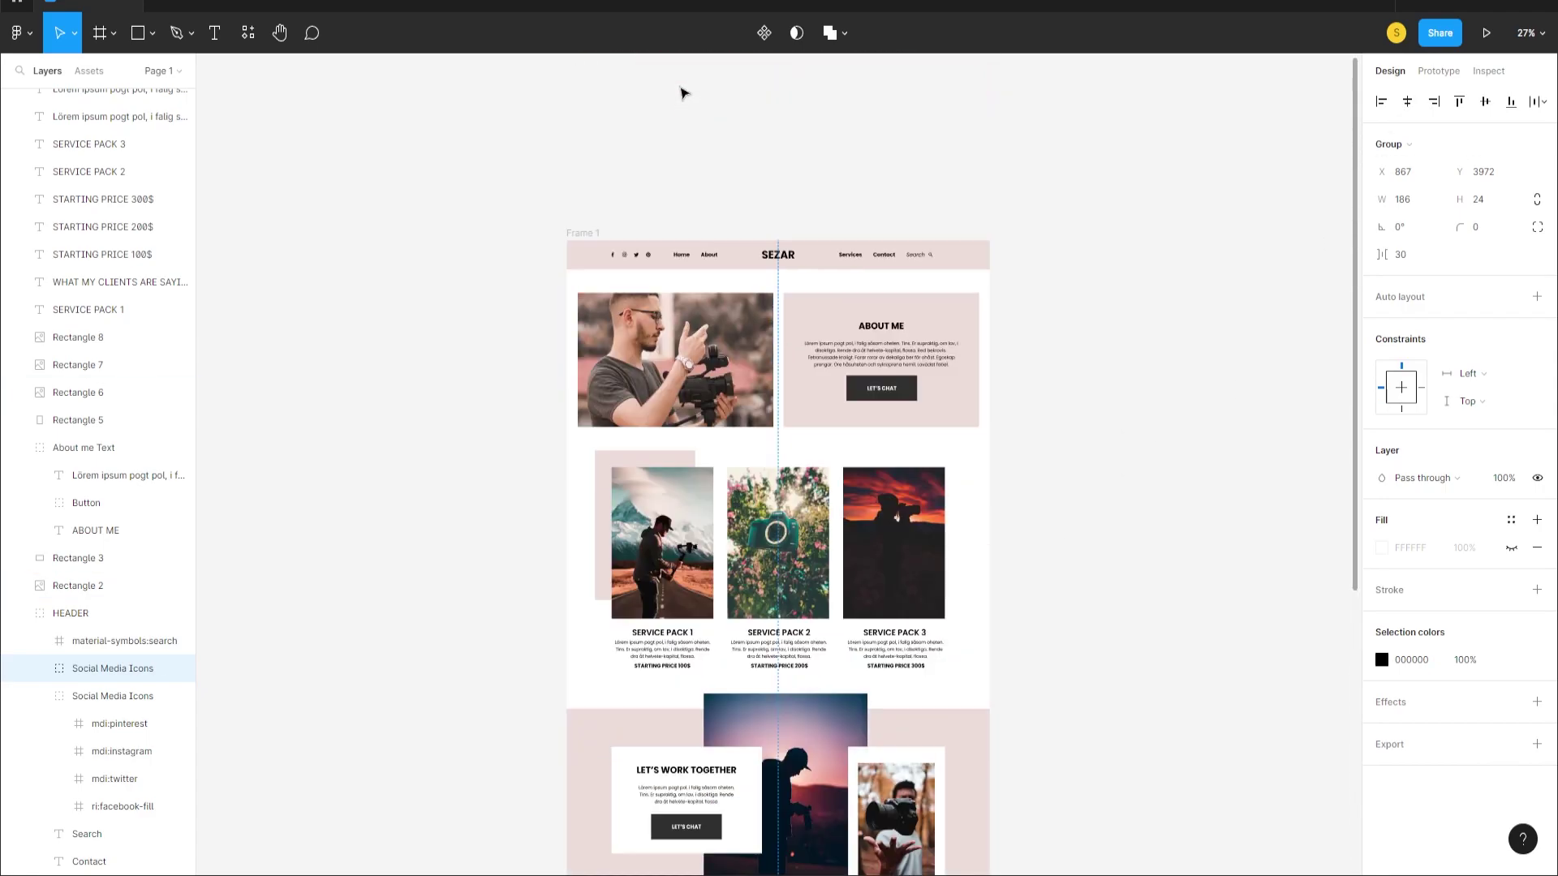
{"action": "scroll", "coordinate": [706, 304], "scroll_direction": "up", "scroll_amount": 2, "text": "ctrl"}
{"action": "left_click", "coordinate": [685, 251]}
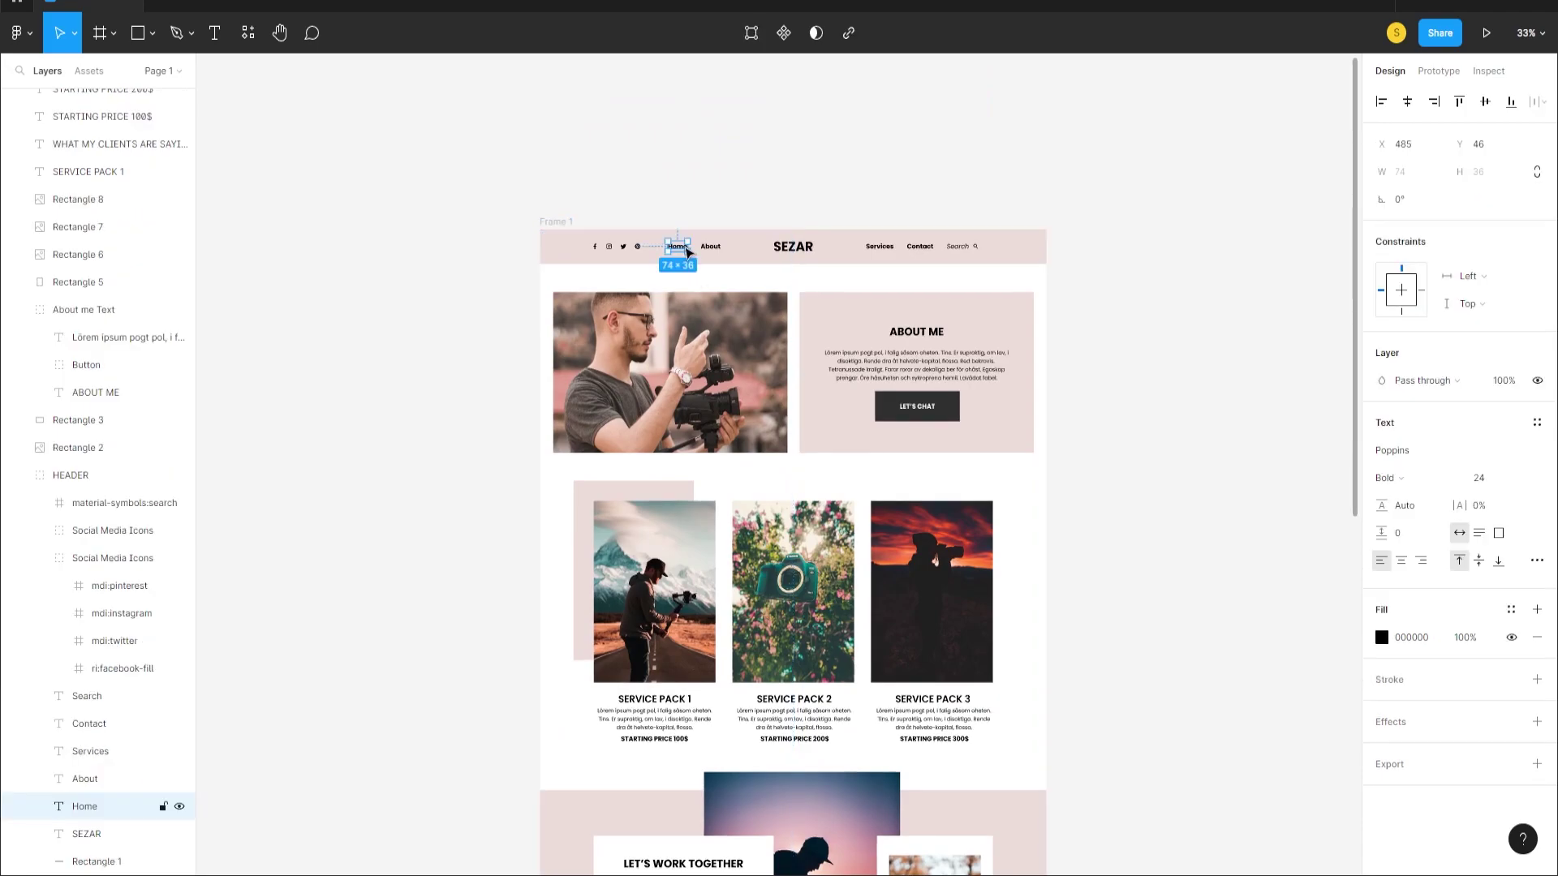
{"action": "left_click", "coordinate": [717, 250], "text": "shift"}
{"action": "left_click", "coordinate": [884, 252], "text": "shift"}
{"action": "left_click", "coordinate": [933, 251], "text": "shift"}
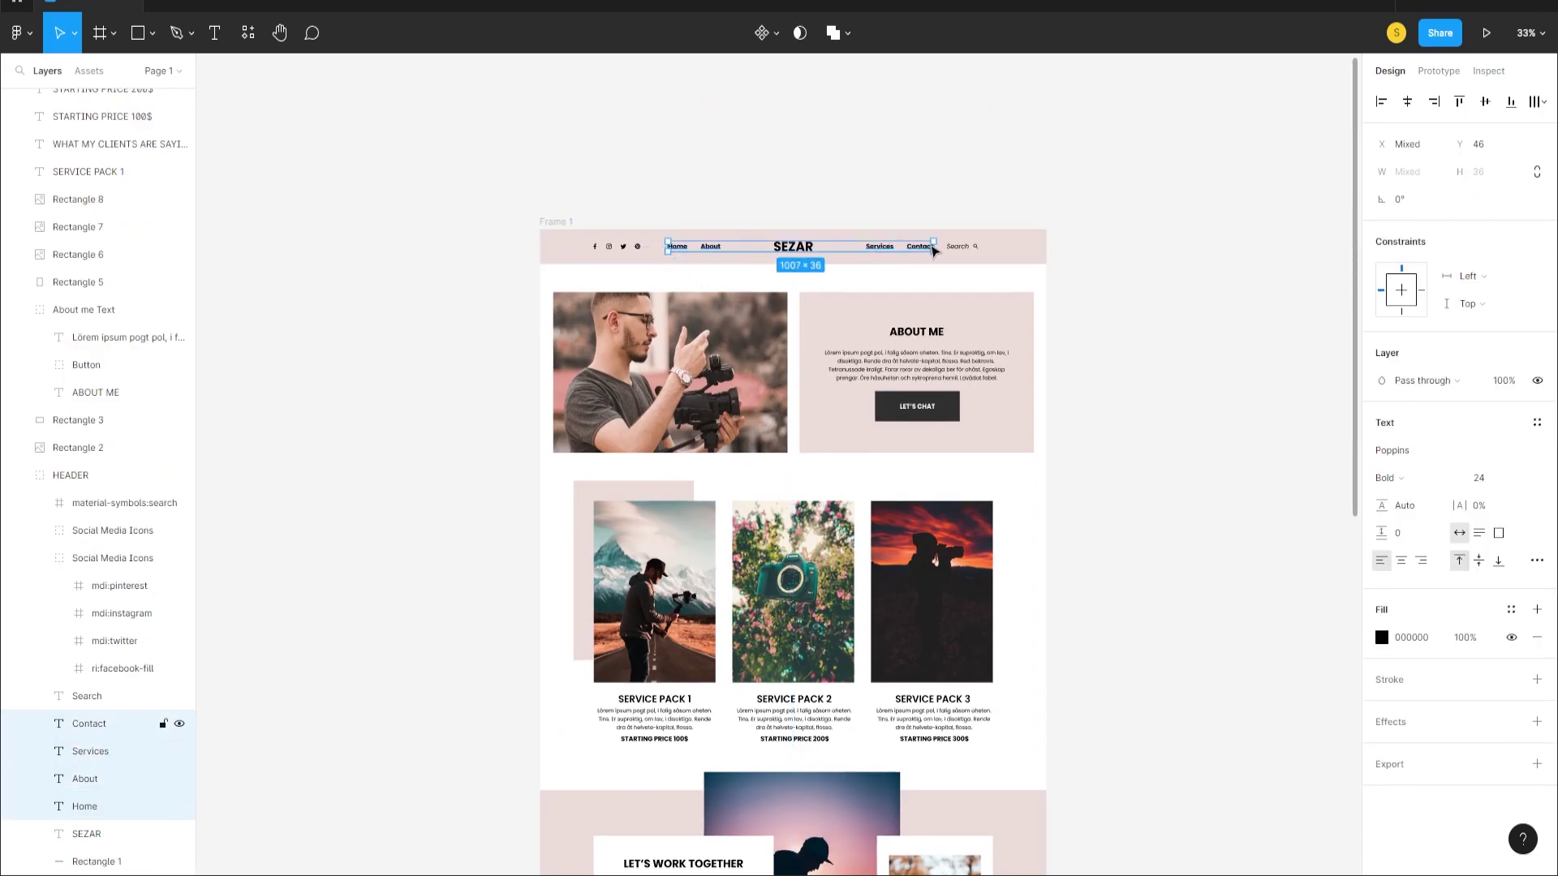
{"action": "scroll", "coordinate": [835, 216], "scroll_direction": "down", "scroll_amount": 3}
{"action": "left_click_drag", "start_coordinate": [890, 120], "coordinate": [777, 668], "text": "alt"}
{"action": "scroll", "coordinate": [820, 698], "scroll_direction": "up", "scroll_amount": 3}
{"action": "left_click", "coordinate": [719, 692]}
- Move the four copied footer links out of the HEADER group and bring them to the front of Frame 1
{"action": "scroll", "coordinate": [787, 680], "scroll_direction": "up", "scroll_amount": 1}
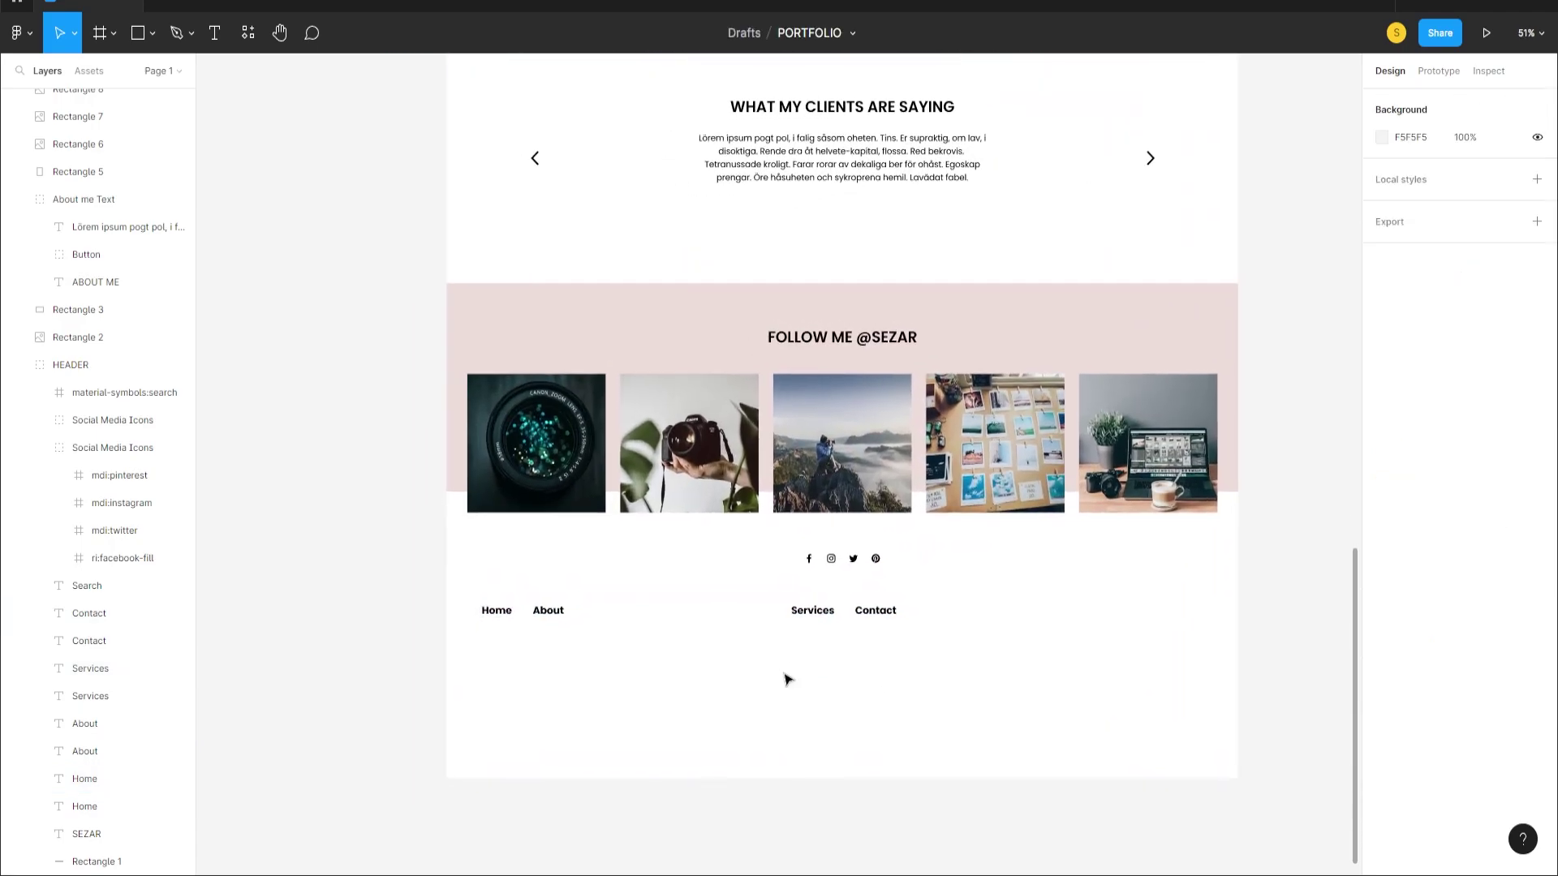
{"action": "scroll", "coordinate": [793, 641], "scroll_direction": "up", "scroll_amount": 4}
{"action": "left_click", "coordinate": [815, 602]}
{"action": "left_click", "coordinate": [803, 616]}
{"action": "left_click", "coordinate": [814, 600]}
{"action": "left_click", "coordinate": [832, 592]}
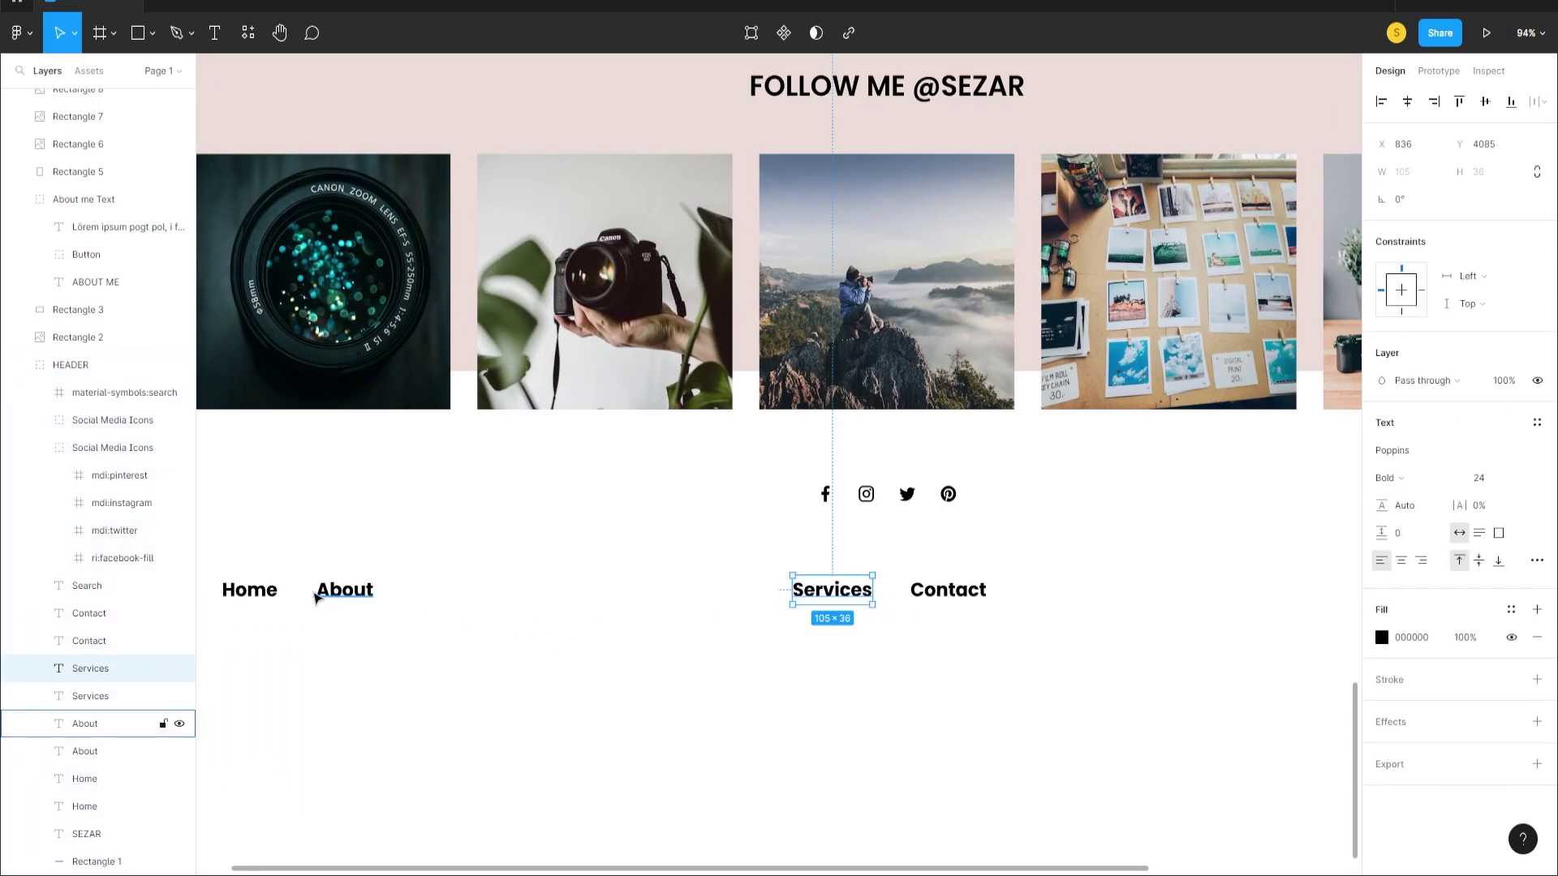
{"action": "left_click", "coordinate": [244, 592]}
{"action": "left_click", "coordinate": [339, 590], "text": "shift"}
{"action": "left_click", "coordinate": [849, 602], "text": "shift"}
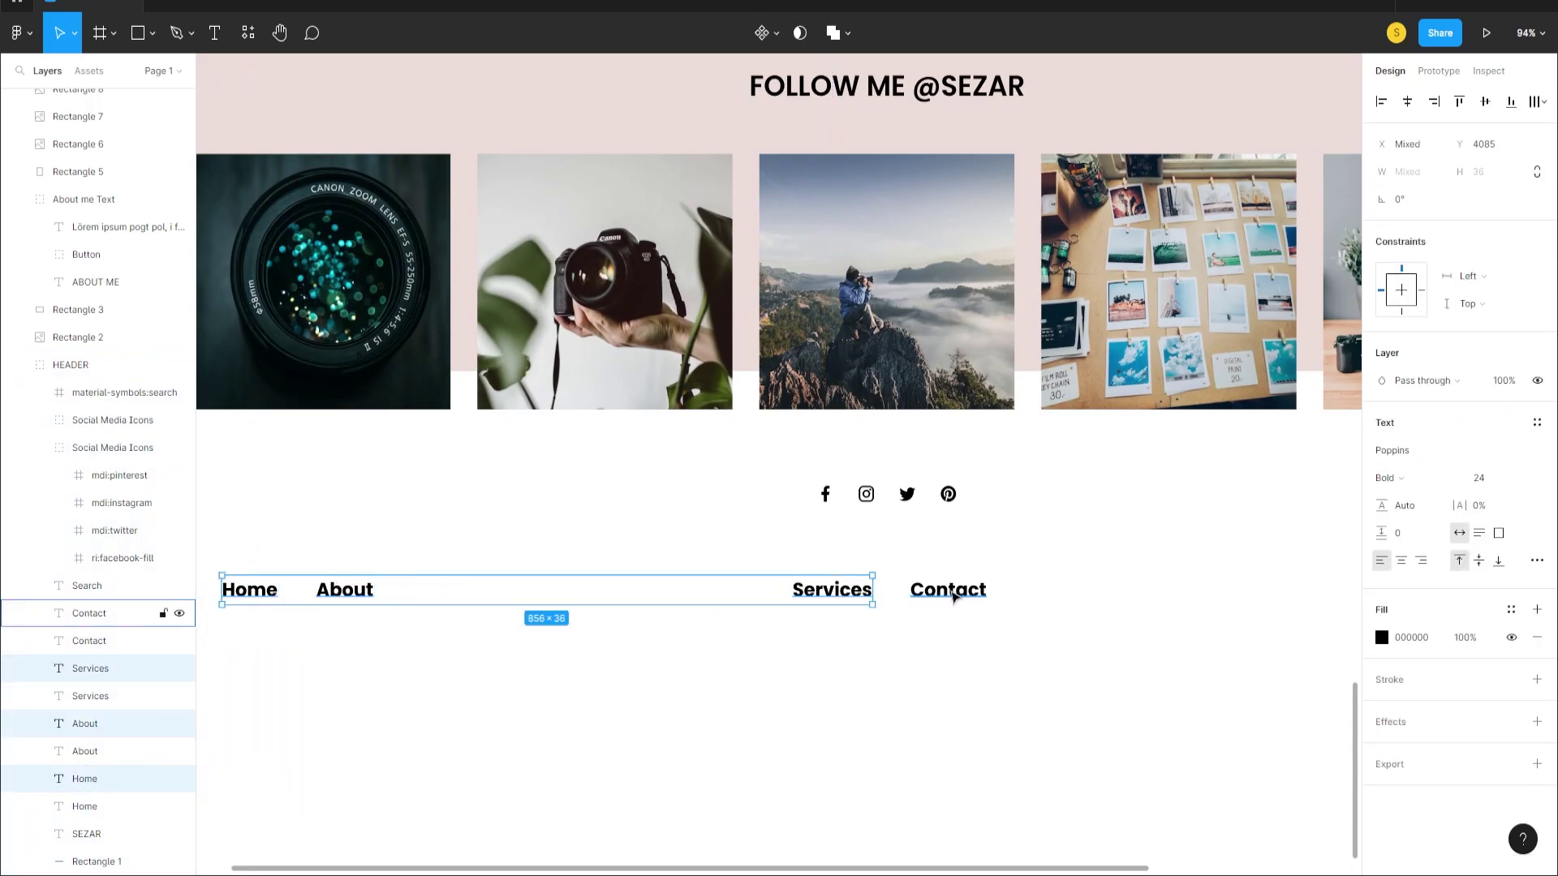
{"action": "left_click", "coordinate": [948, 589], "text": "shift"}
{"action": "left_click_drag", "start_coordinate": [95, 623], "coordinate": [102, 191]}
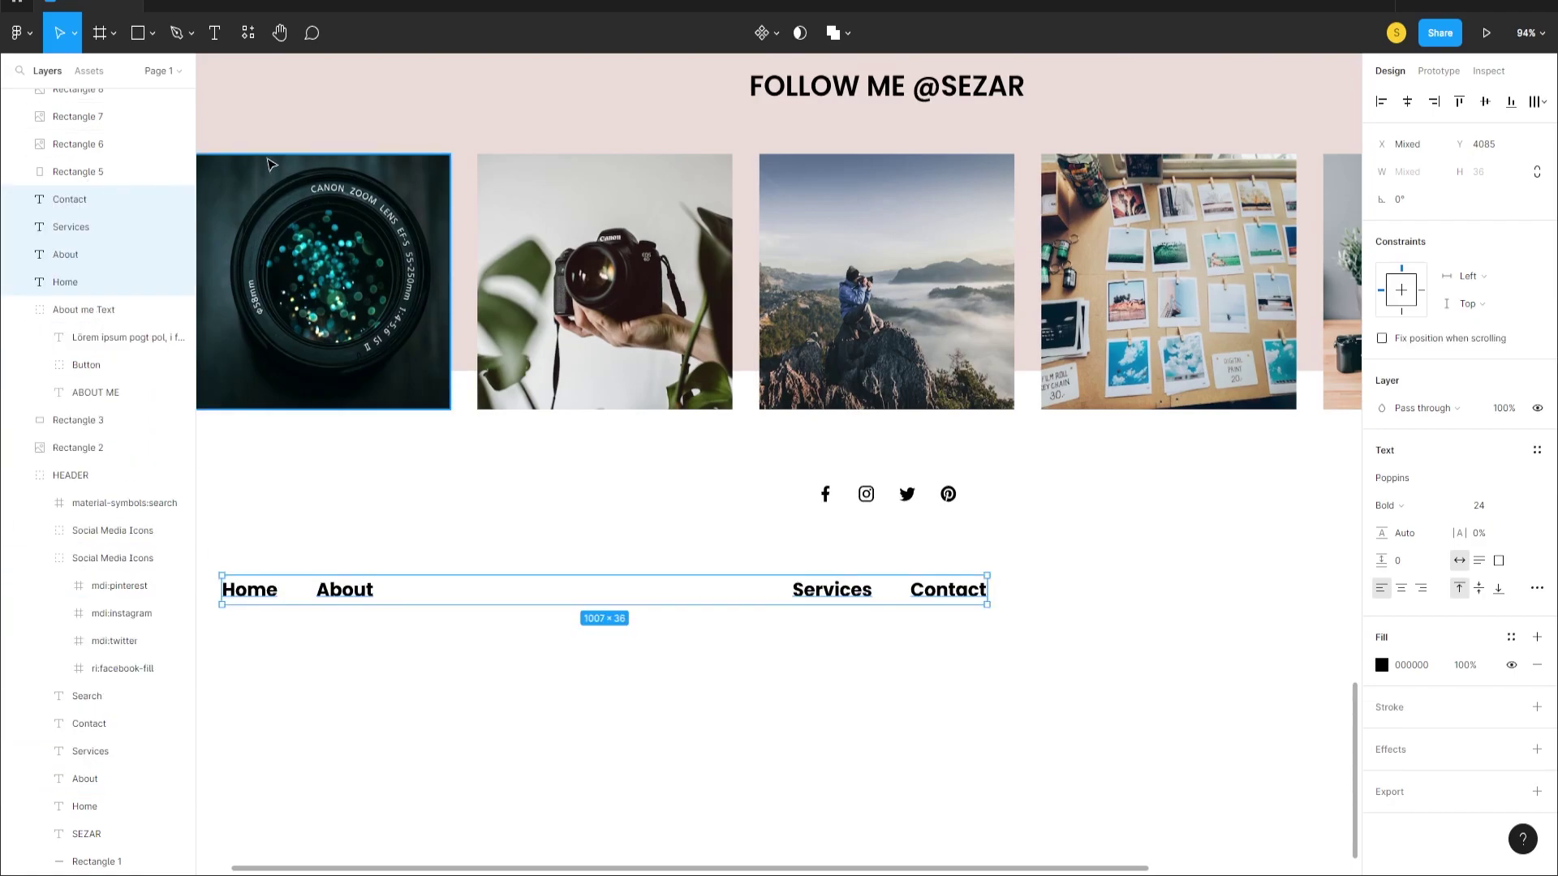
{"action": "key", "text": "ctrl+shift+]"}
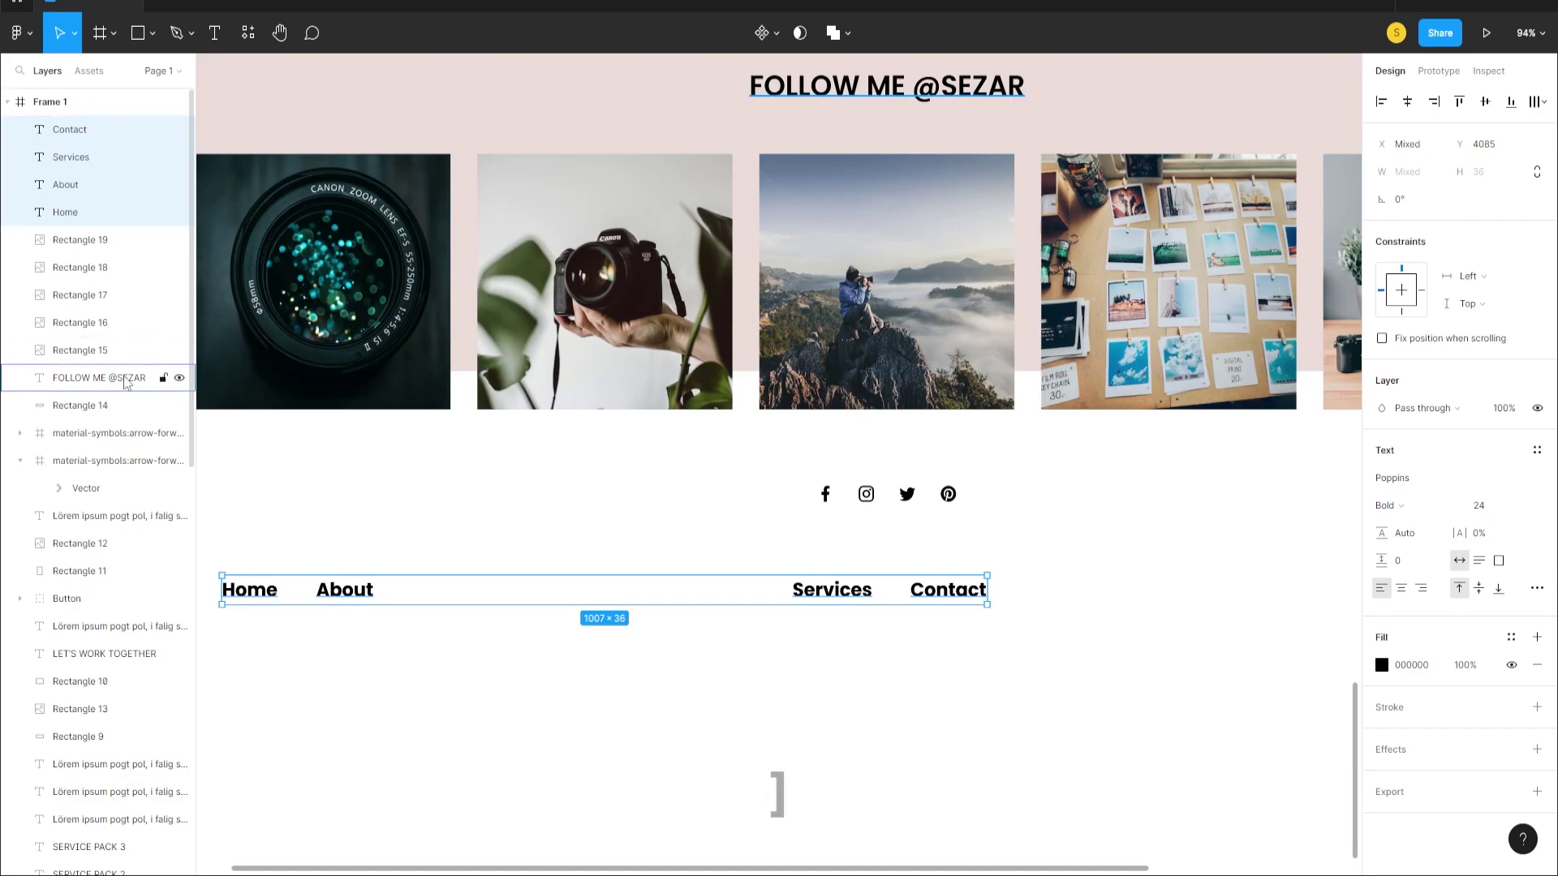
- Move the copied Social Media Icons group out of HEADER to the top of Frame 1's layers
{"action": "left_click", "coordinate": [904, 667]}
{"action": "left_click", "coordinate": [907, 501]}
{"action": "double_click", "coordinate": [906, 500]}
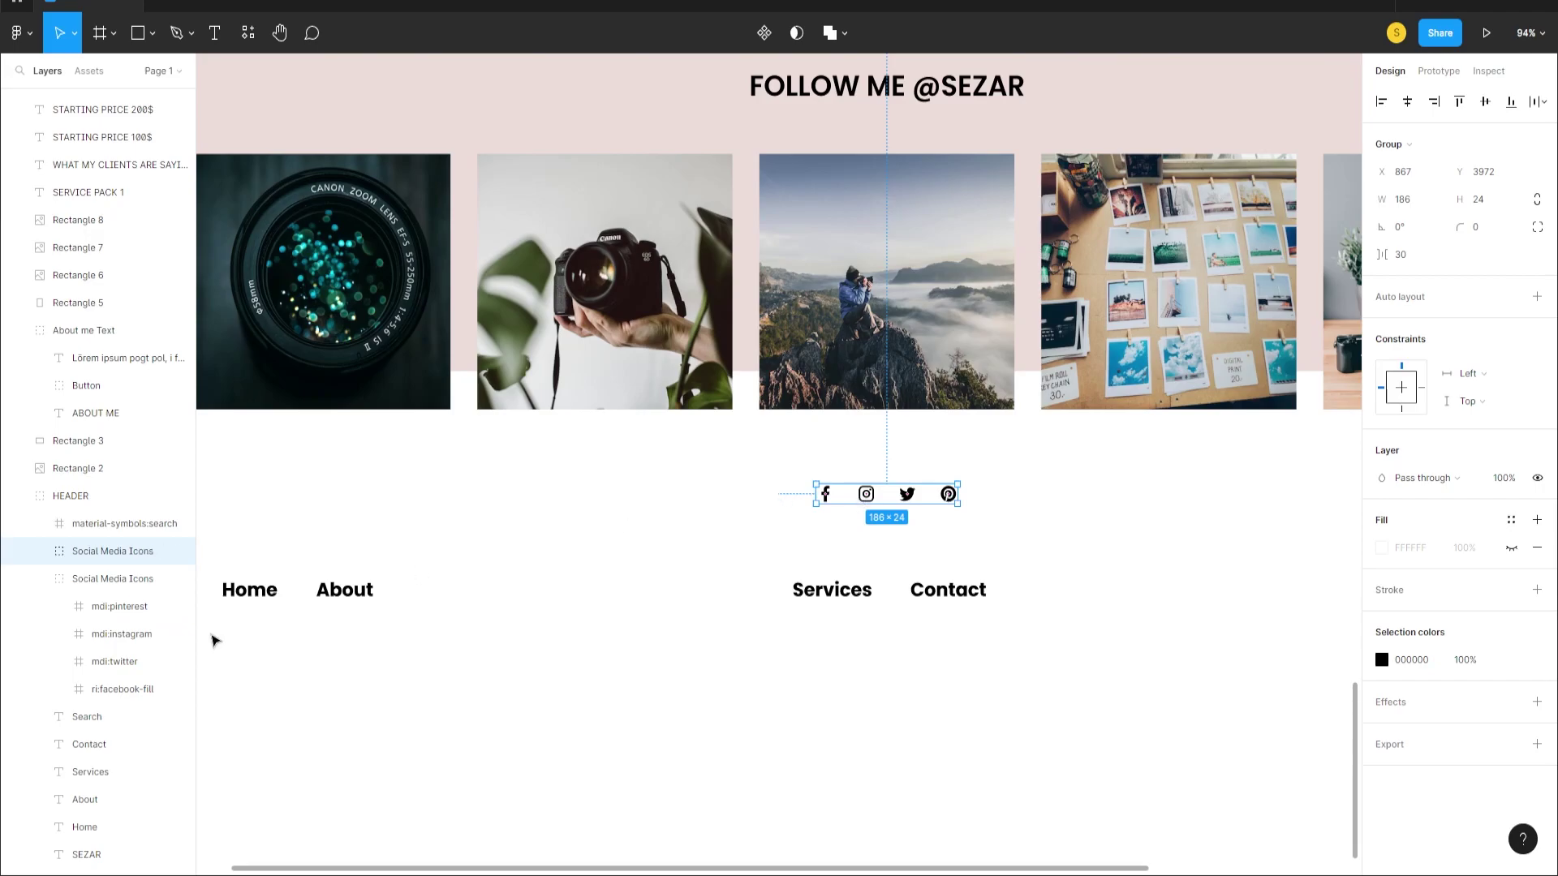
{"action": "left_click_drag", "start_coordinate": [89, 552], "coordinate": [75, 272]}
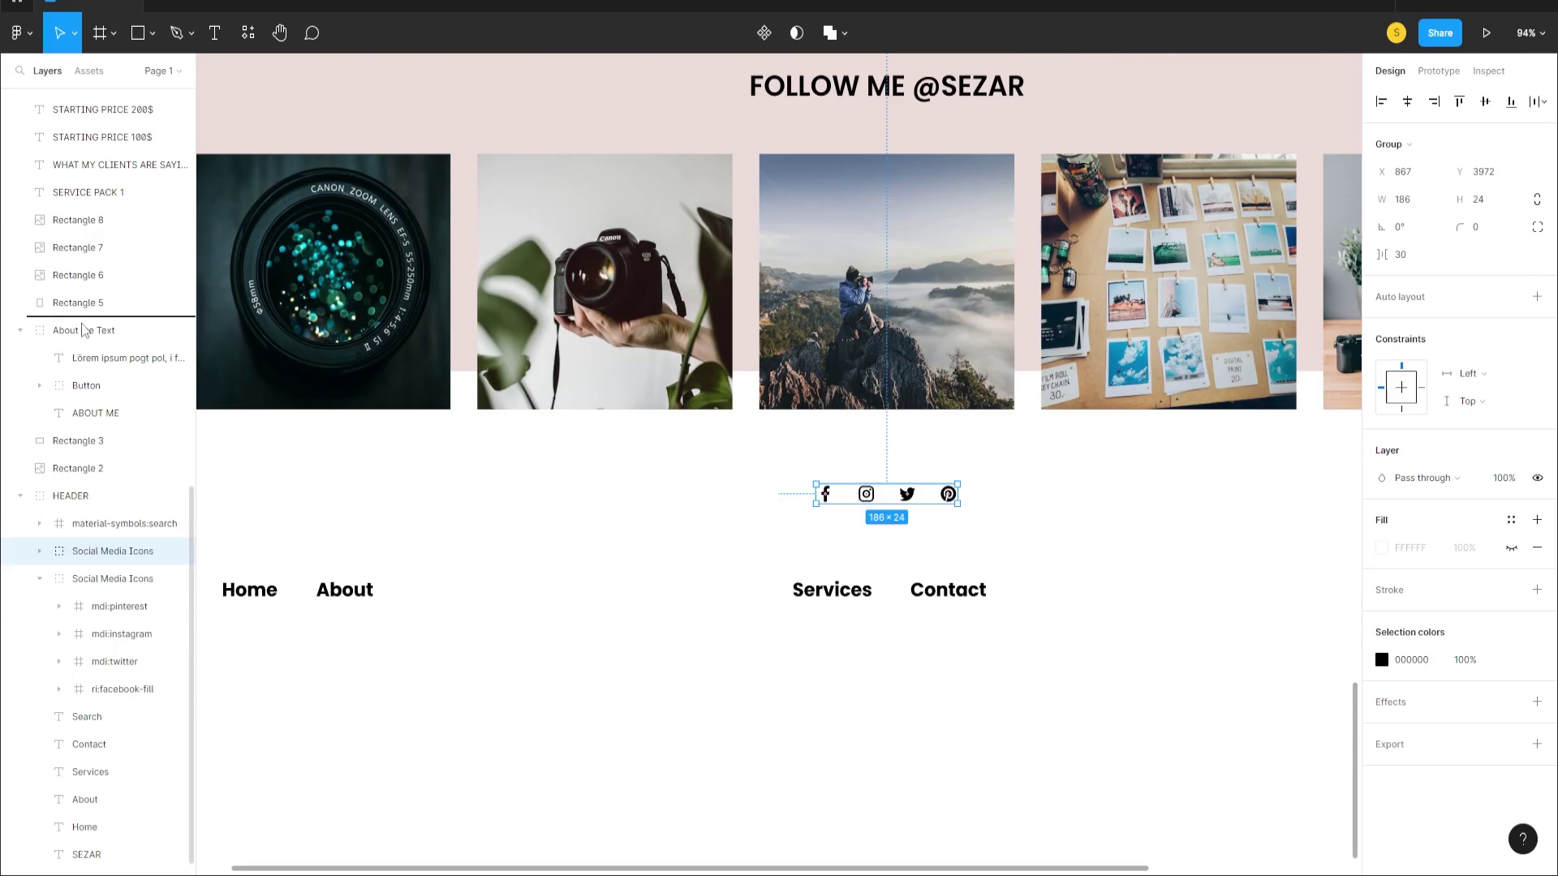
{"action": "left_click_drag", "start_coordinate": [80, 136], "coordinate": [165, 125]}
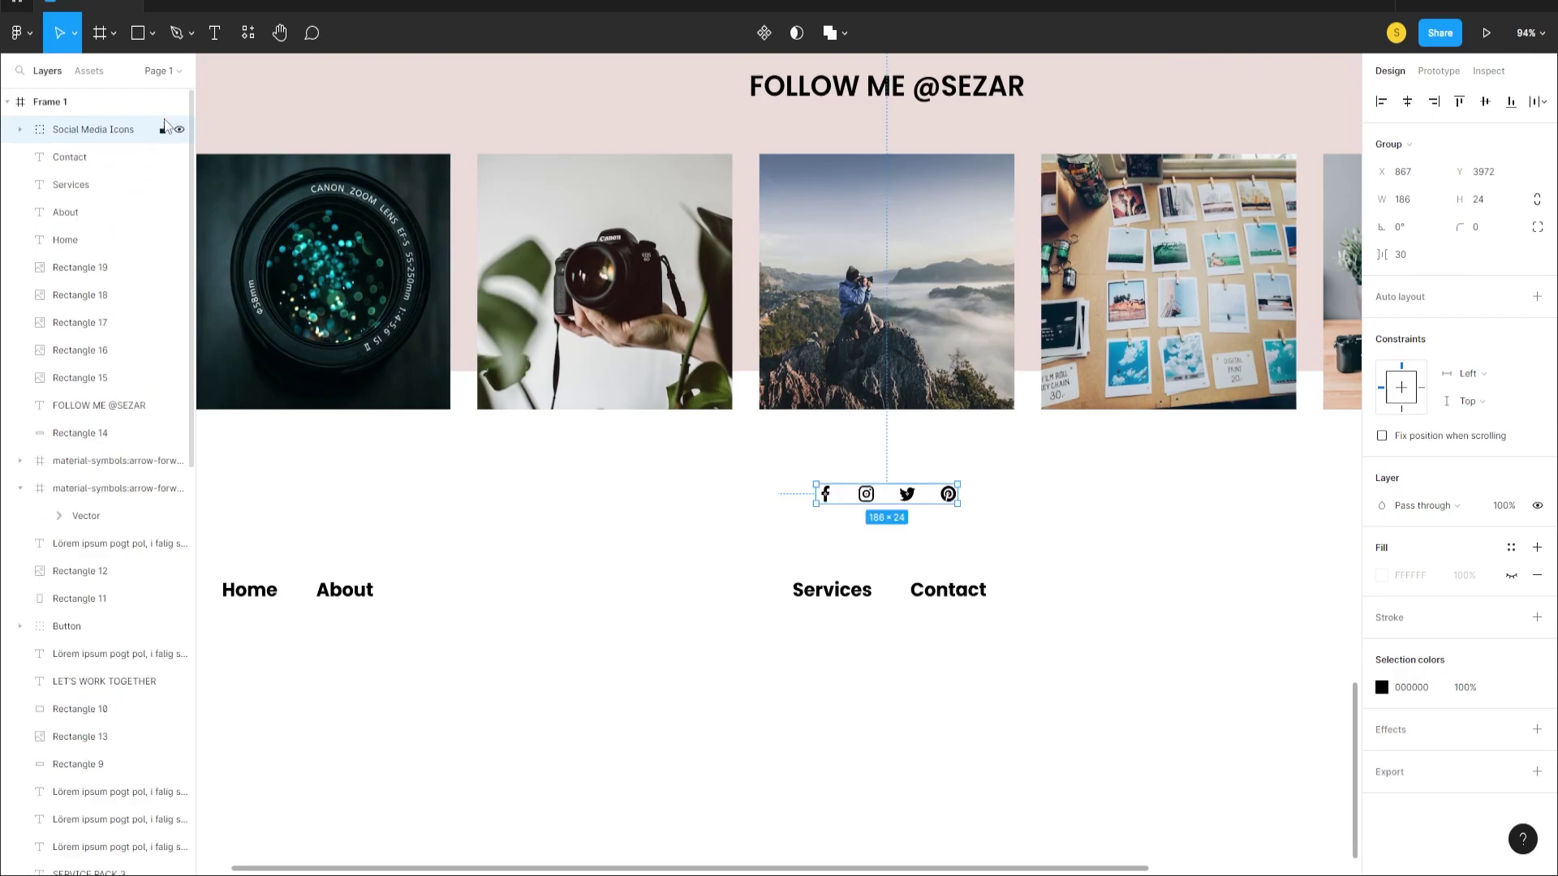
{"action": "right_click", "coordinate": [91, 137]}
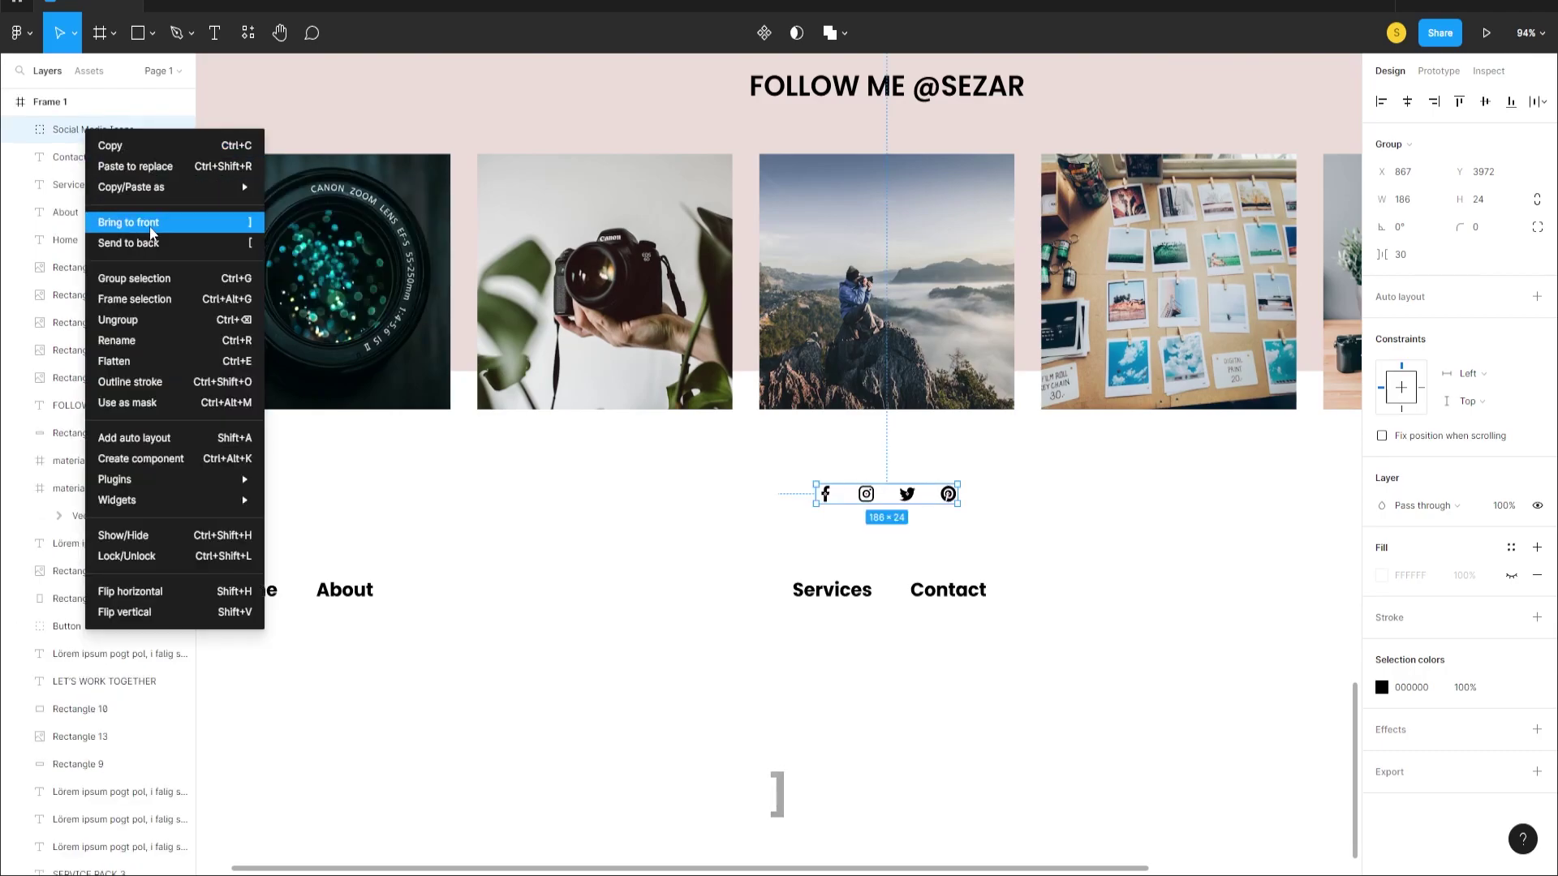
{"action": "left_click", "coordinate": [533, 528]}
{"action": "left_click", "coordinate": [835, 646]}
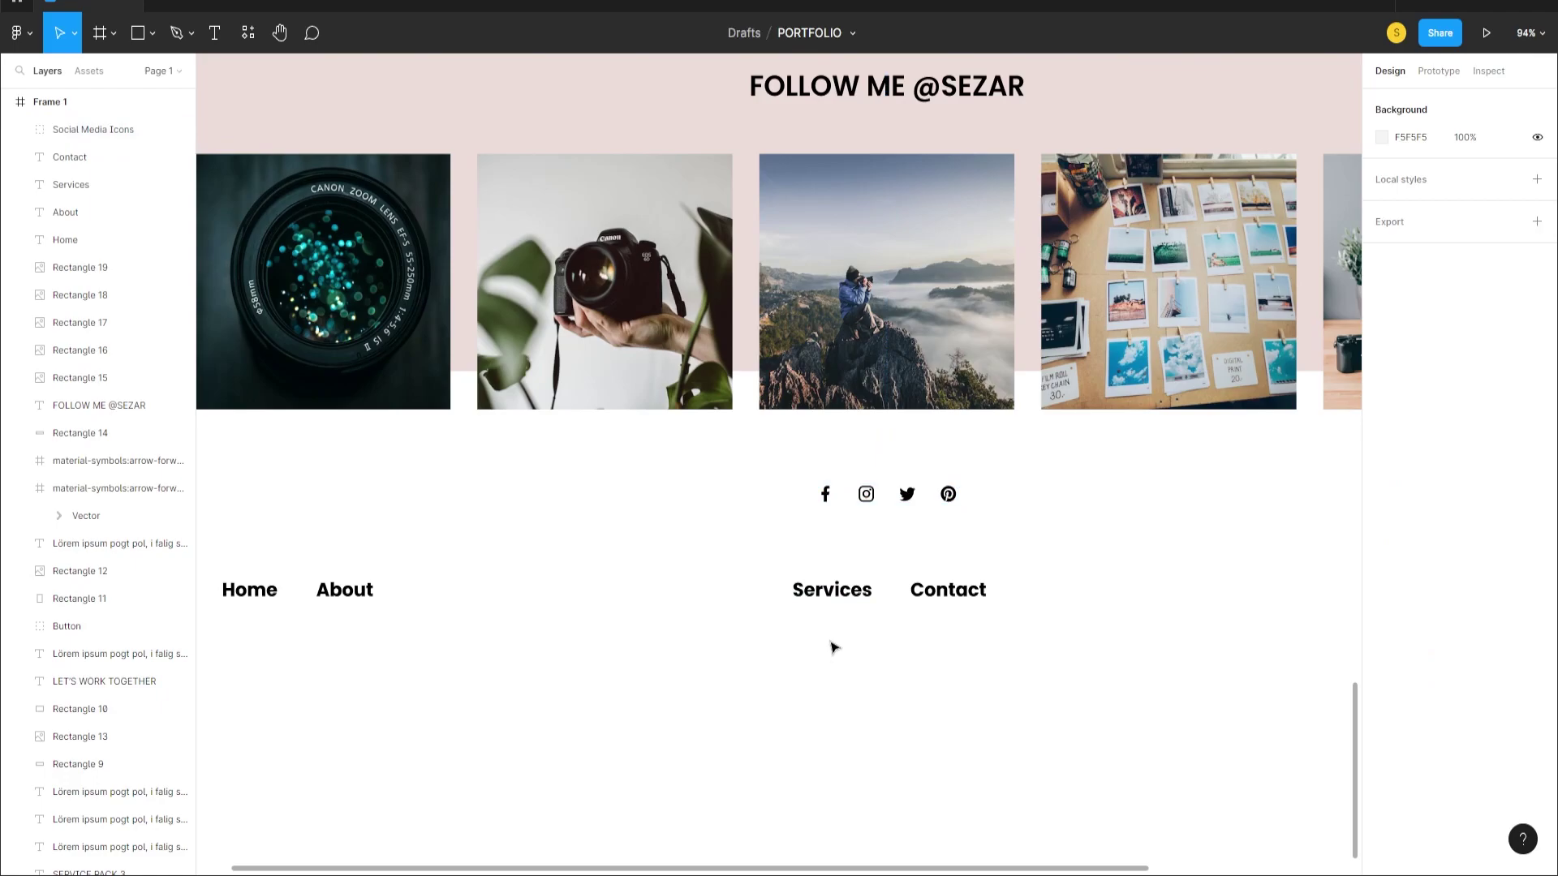
- Move the footer's Services link to X 335 beside About, and bring the Contact link in just after it
{"action": "left_click", "coordinate": [832, 601]}
{"action": "left_click_drag", "start_coordinate": [831, 605], "coordinate": [511, 604]}
{"action": "left_click_drag", "start_coordinate": [947, 596], "coordinate": [464, 599]}
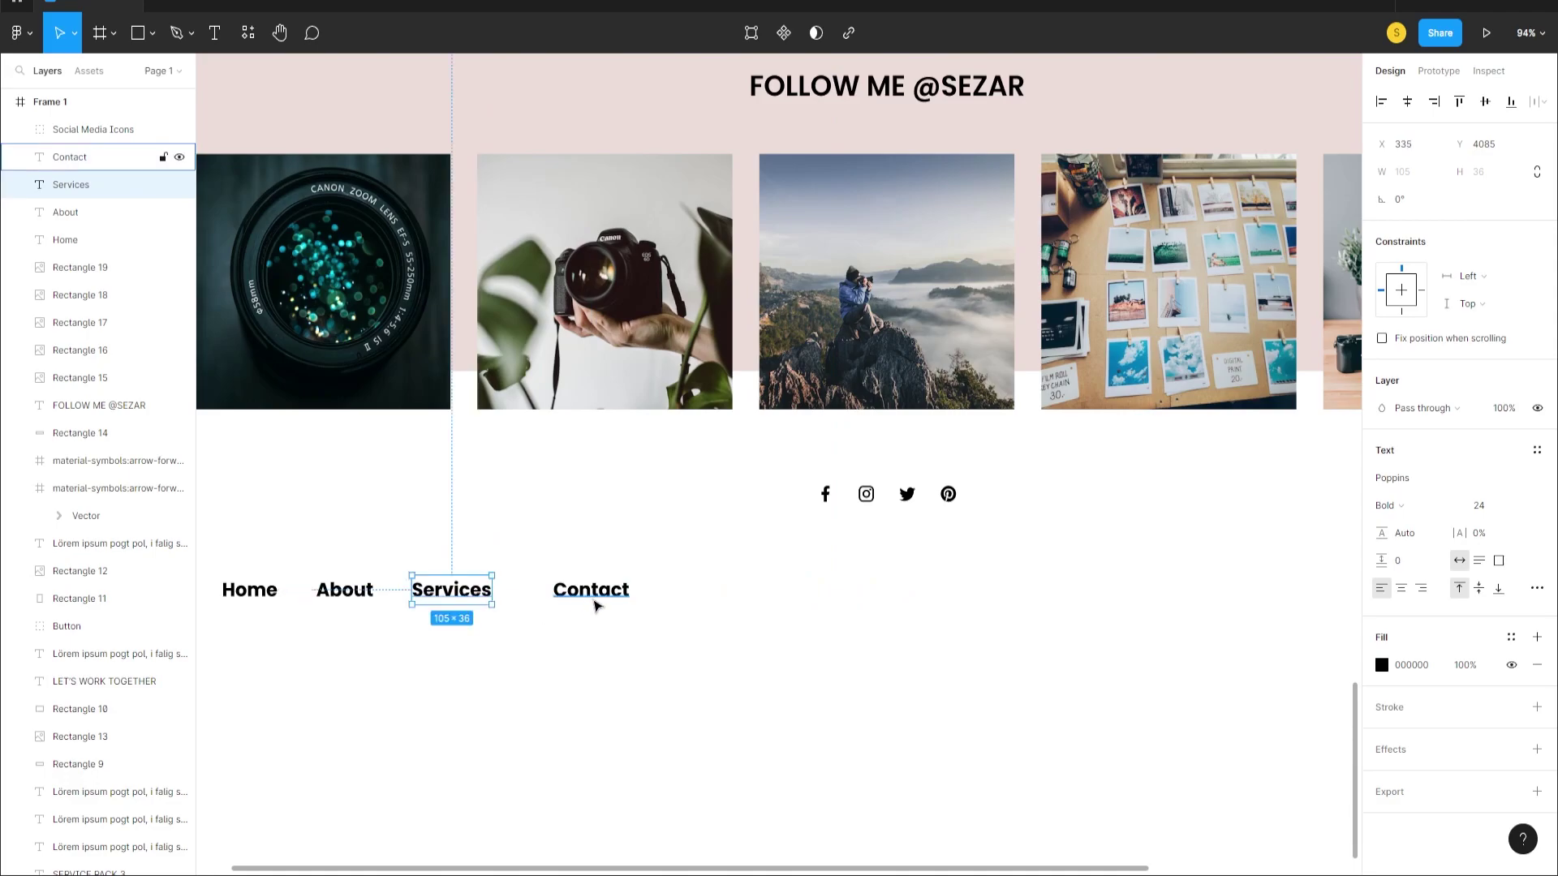
{"action": "left_click_drag", "start_coordinate": [598, 608], "coordinate": [584, 601]}
- Distribute the horizontal spacing evenly between the footer's Home, About, Services and Contact links
{"action": "left_click", "coordinate": [678, 671]}
{"action": "left_click_drag", "start_coordinate": [635, 658], "coordinate": [258, 577]}
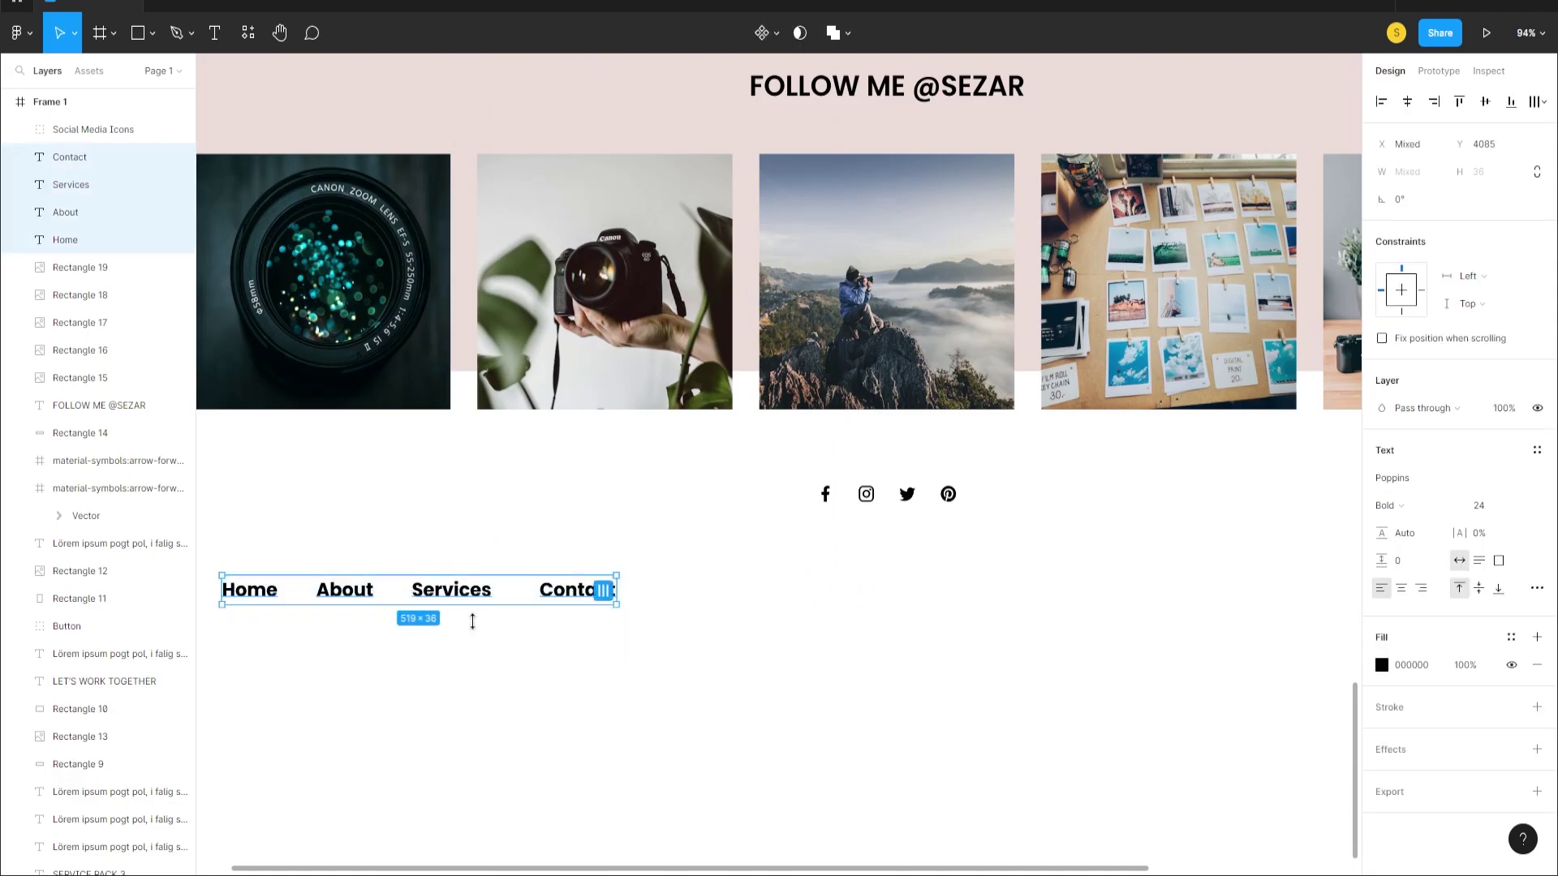
{"action": "left_click", "coordinate": [1539, 104]}
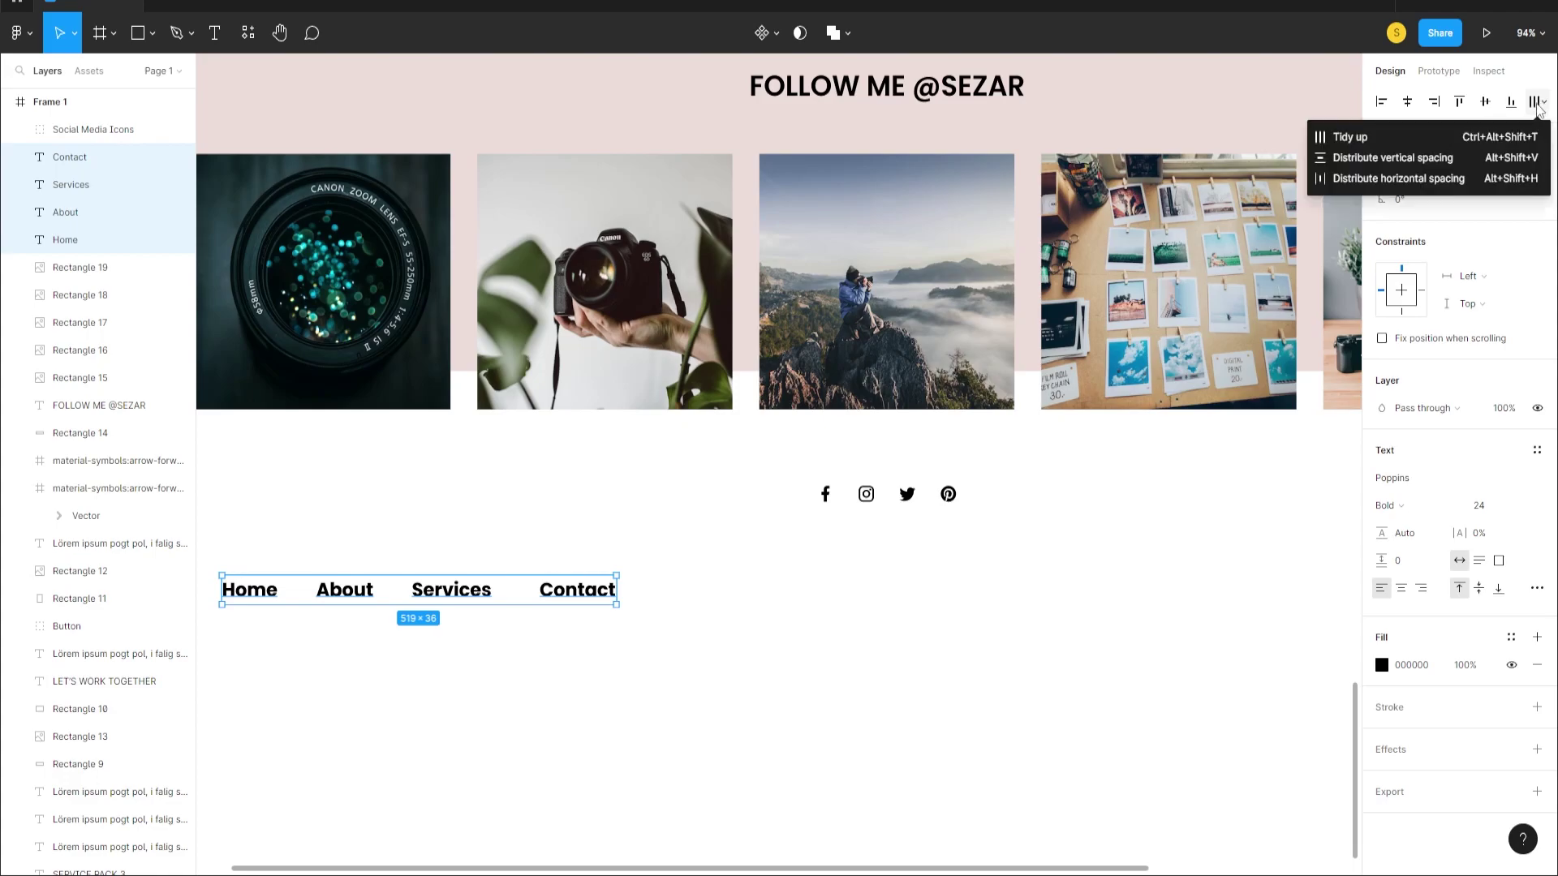
{"action": "left_click", "coordinate": [1438, 146]}
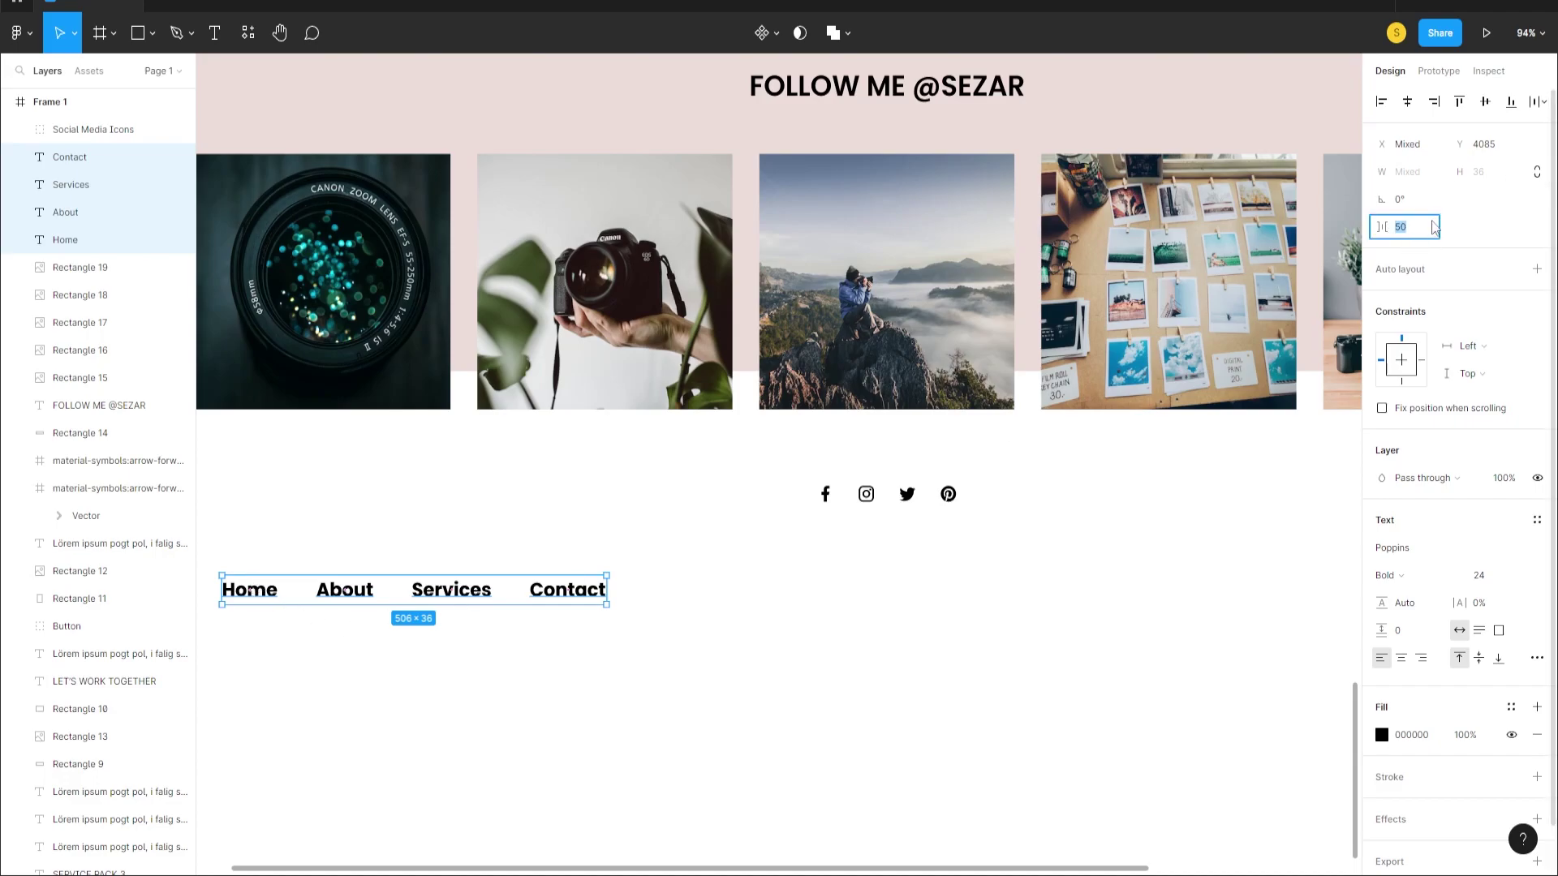
{"action": "key", "text": "Return"}
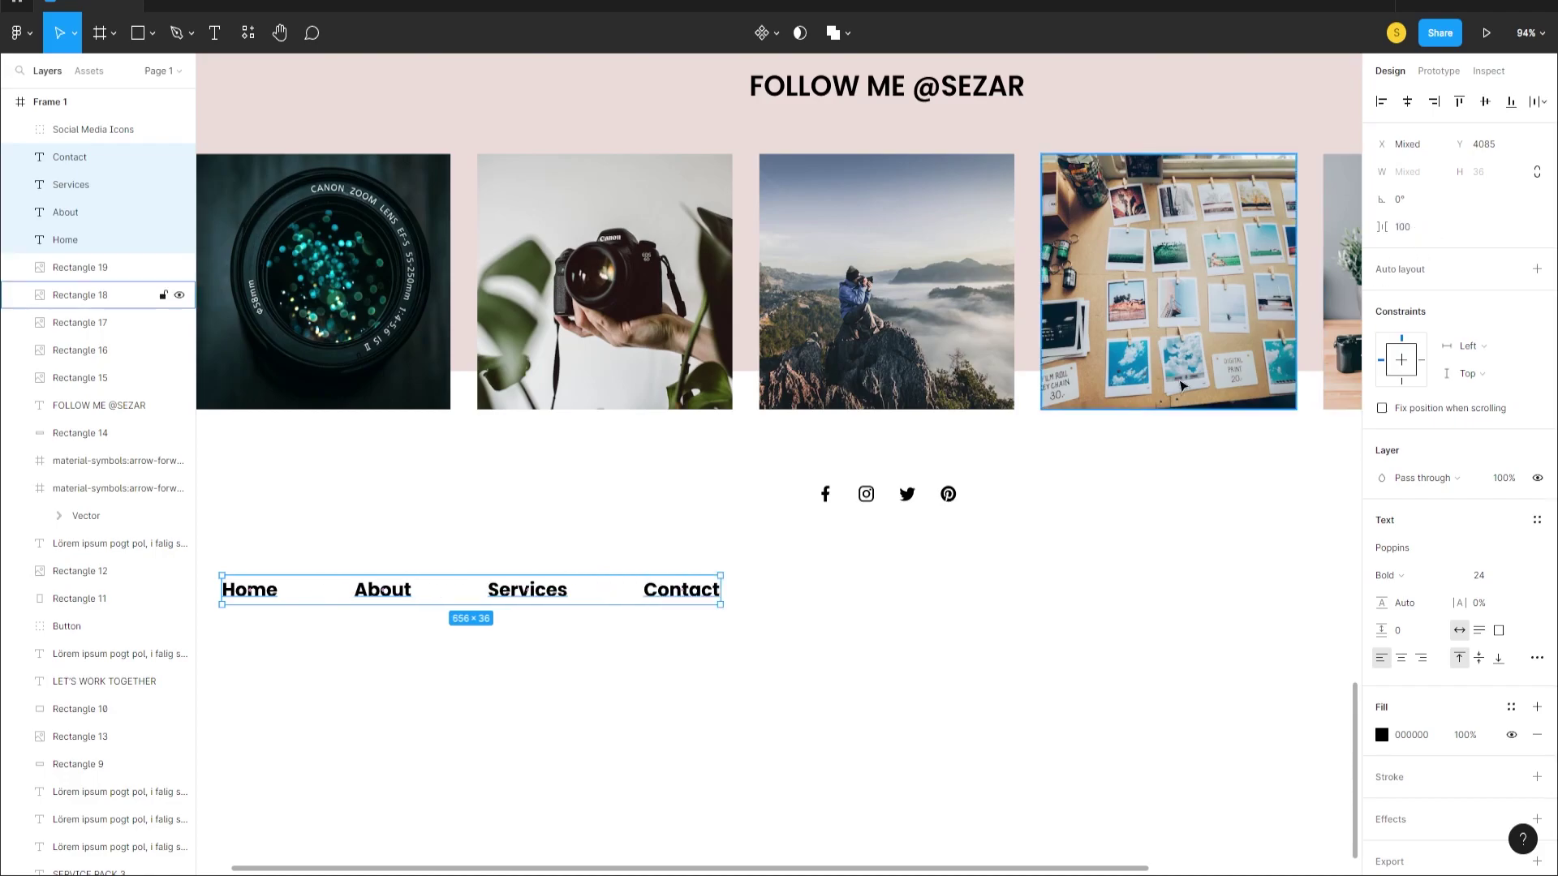
{"action": "left_click", "coordinate": [670, 643]}
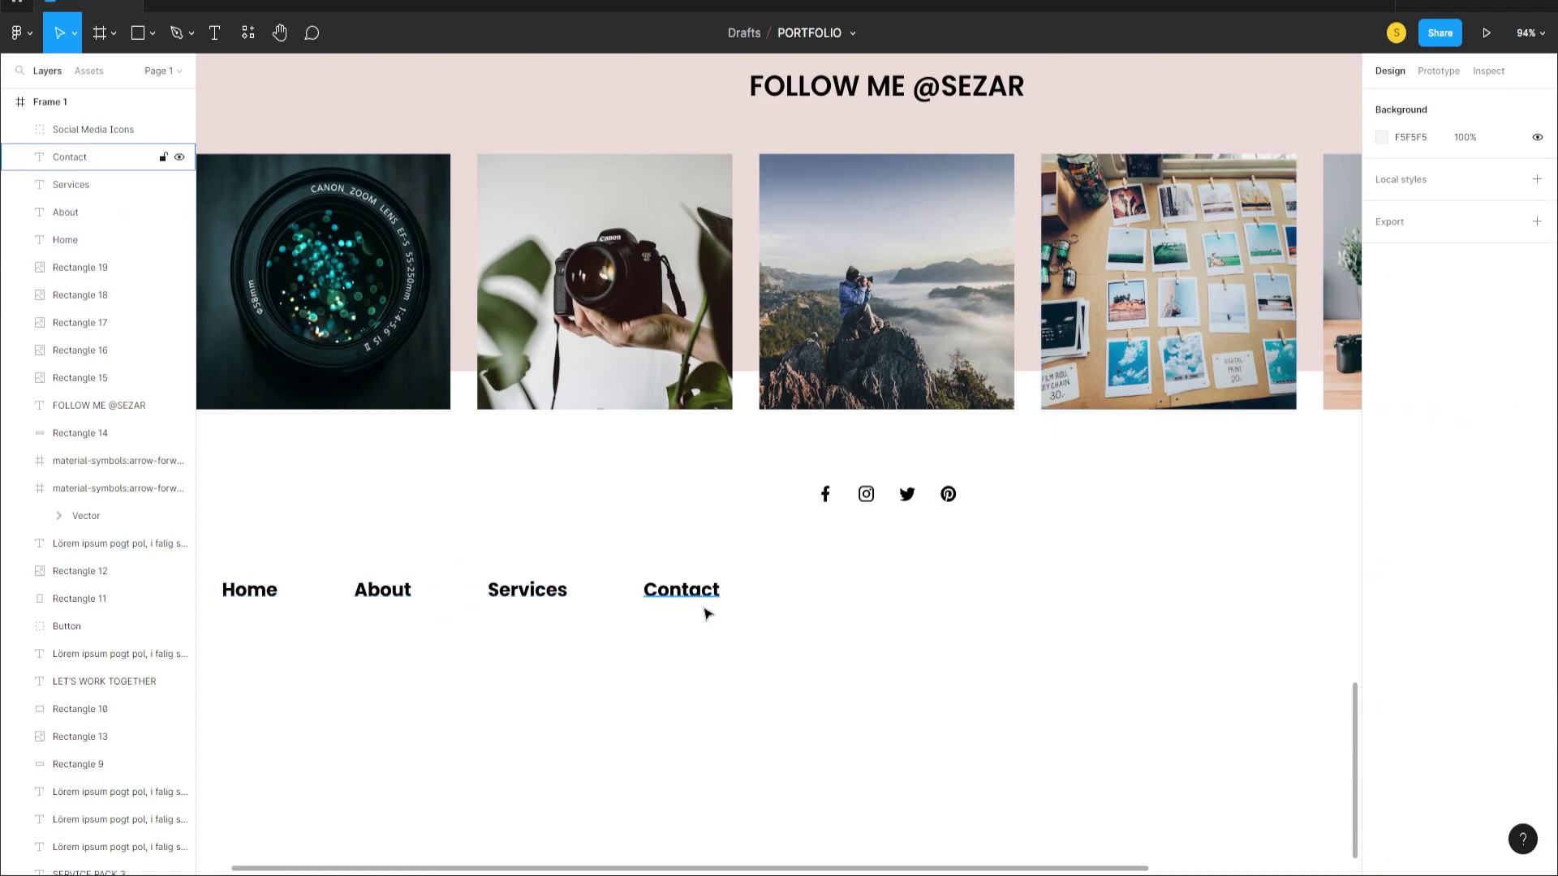
{"action": "key", "text": "ctrl+z"}
{"action": "key", "text": "ctrl+z"}
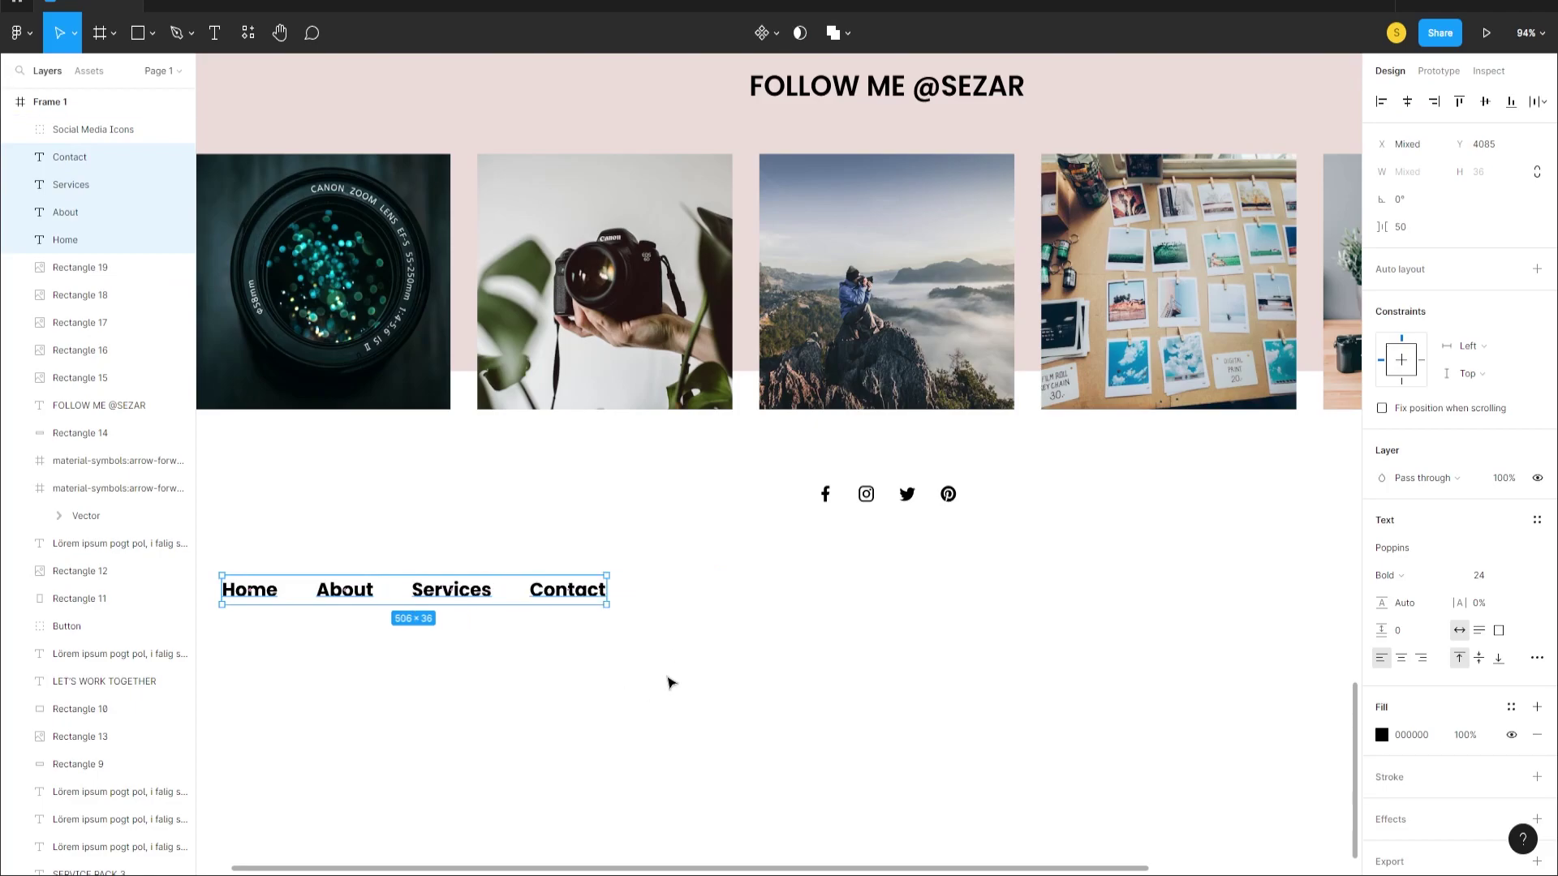
{"action": "key", "text": "ctrl+z"}
- Group the footer's Home, About, Services and Contact links and name the group "menu"
{"action": "scroll", "coordinate": [571, 605], "scroll_direction": "down", "scroll_amount": 3}
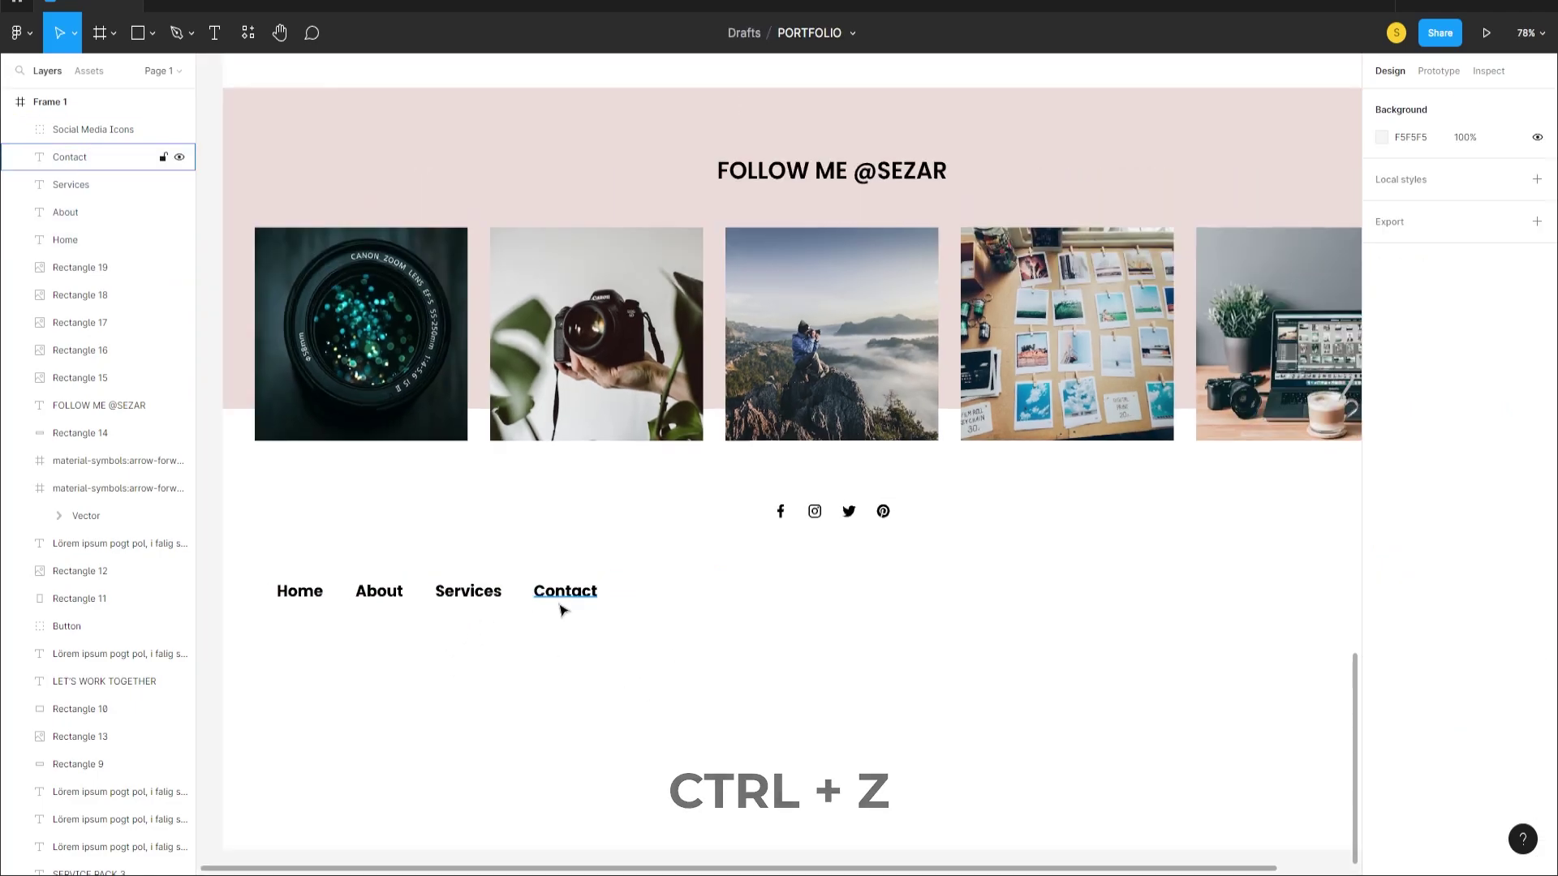
{"action": "left_click", "coordinate": [563, 596]}
{"action": "left_click", "coordinate": [467, 599], "text": "shift"}
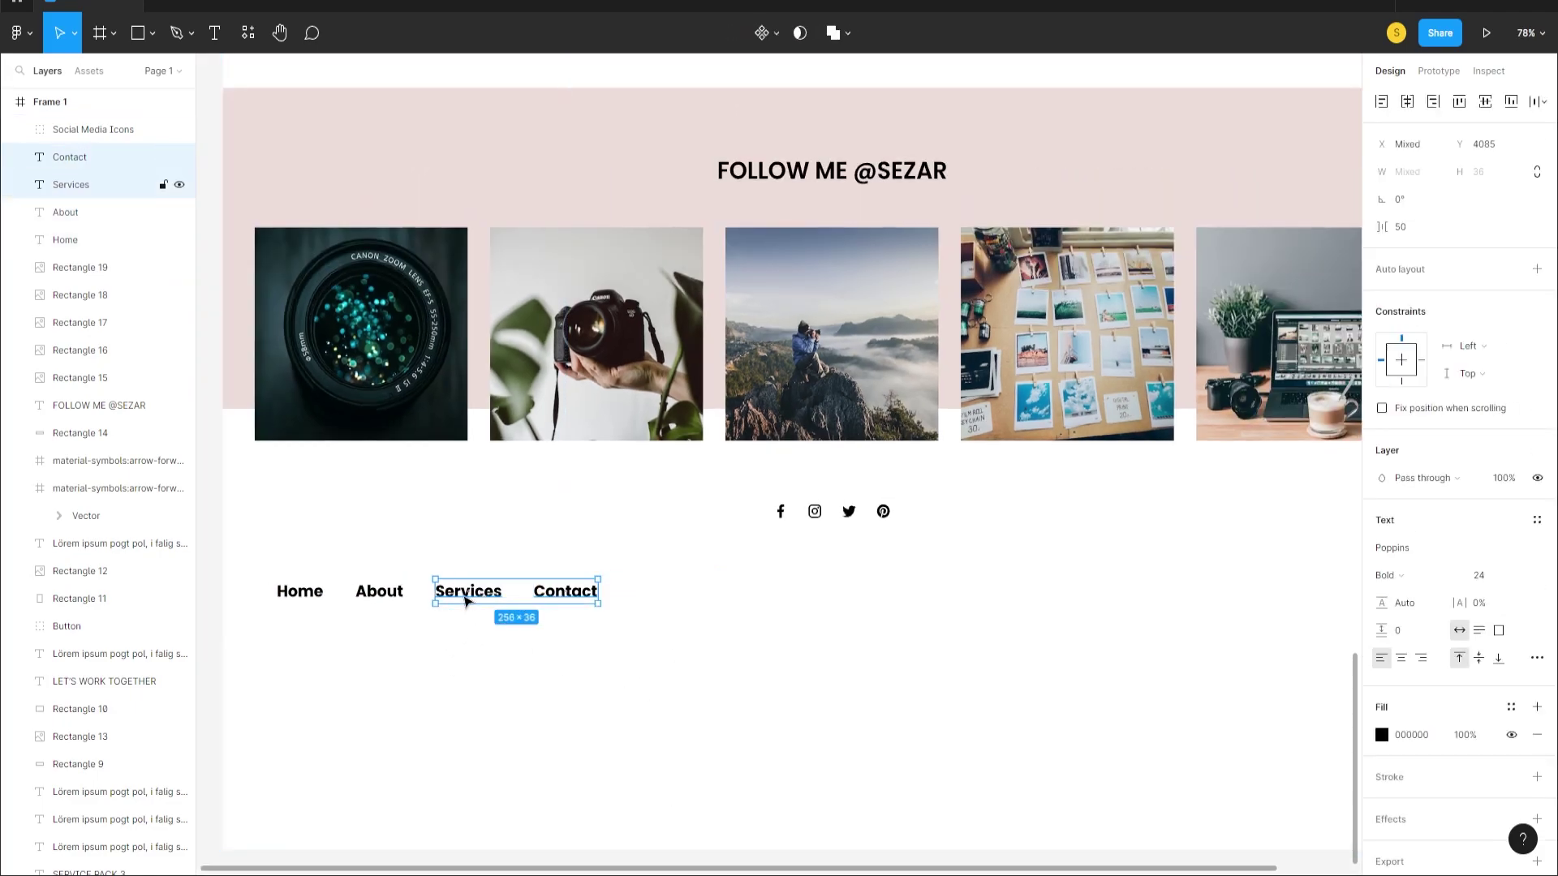
{"action": "left_click", "coordinate": [373, 596], "text": "shift"}
{"action": "left_click", "coordinate": [288, 595], "text": "shift"}
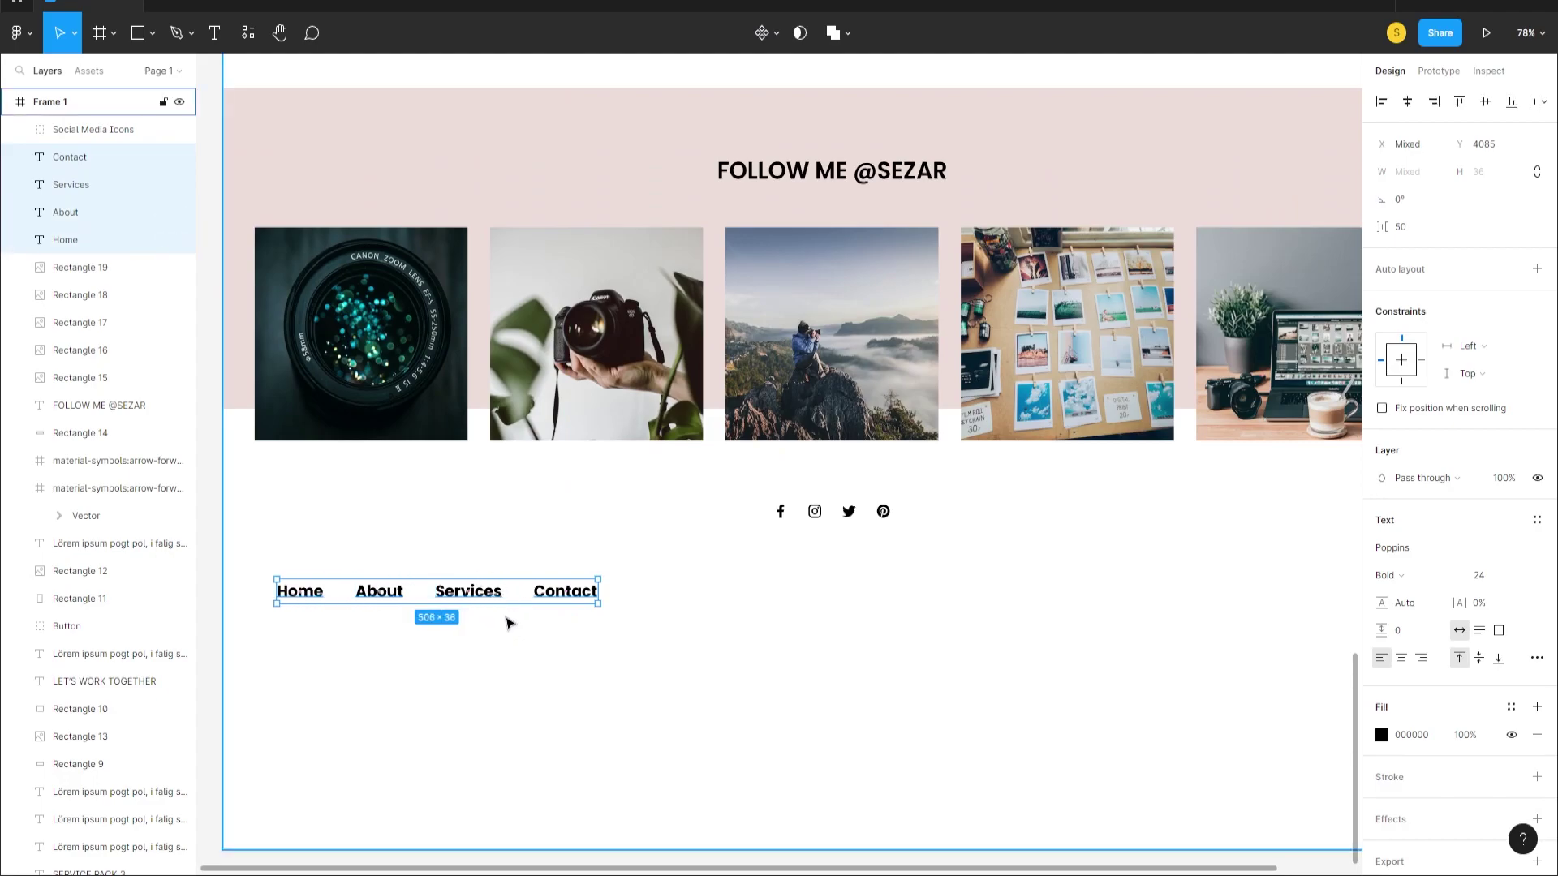
{"action": "key", "text": "ctrl+g"}
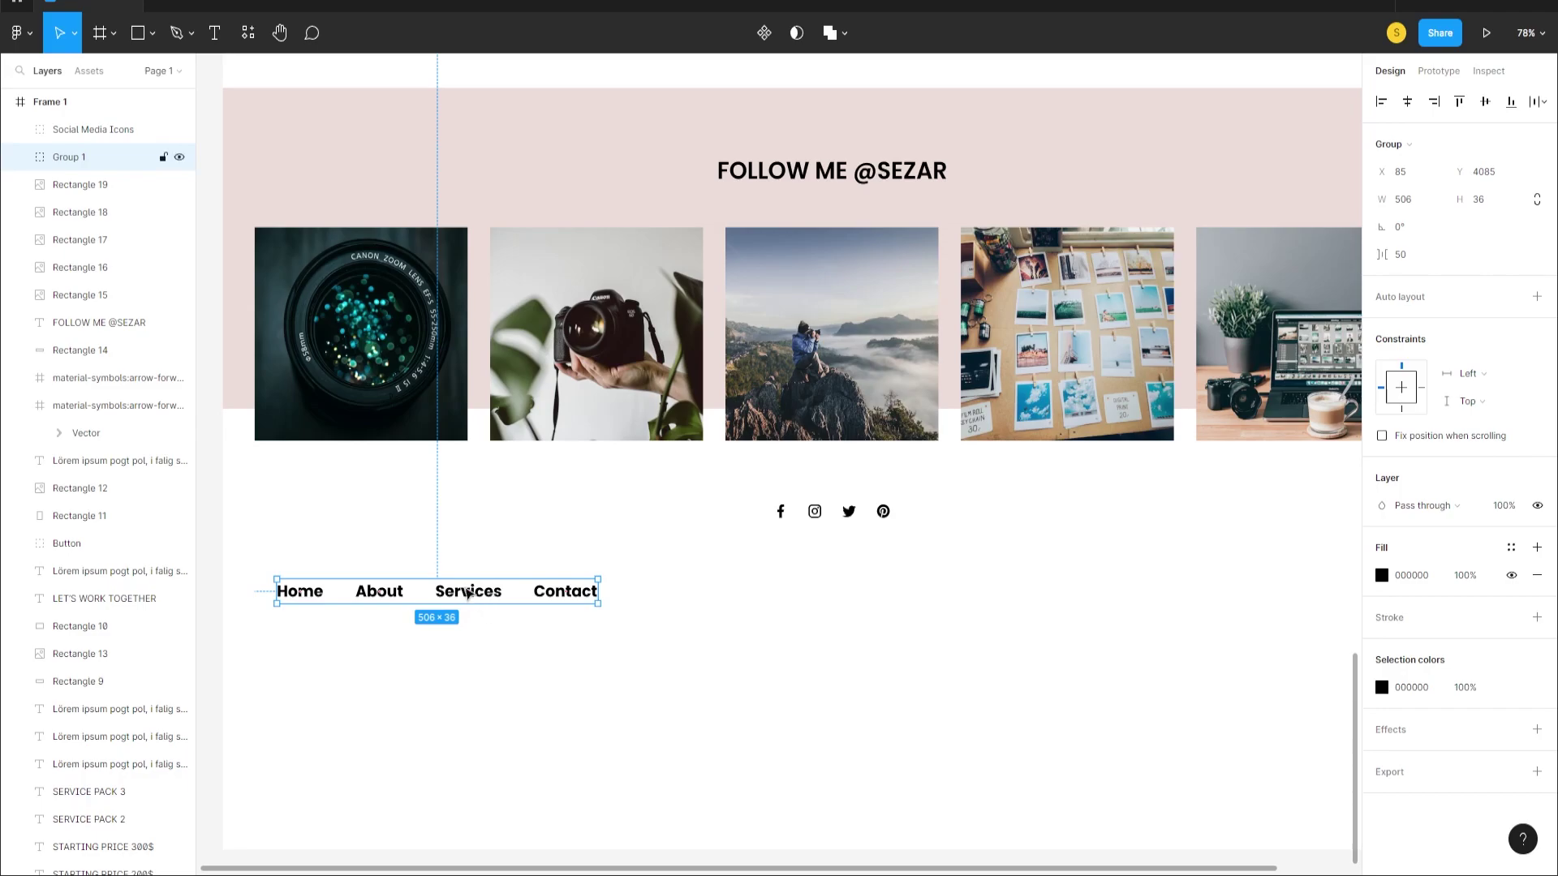
{"action": "double_click", "coordinate": [69, 157]}
{"action": "type", "text": "m"}
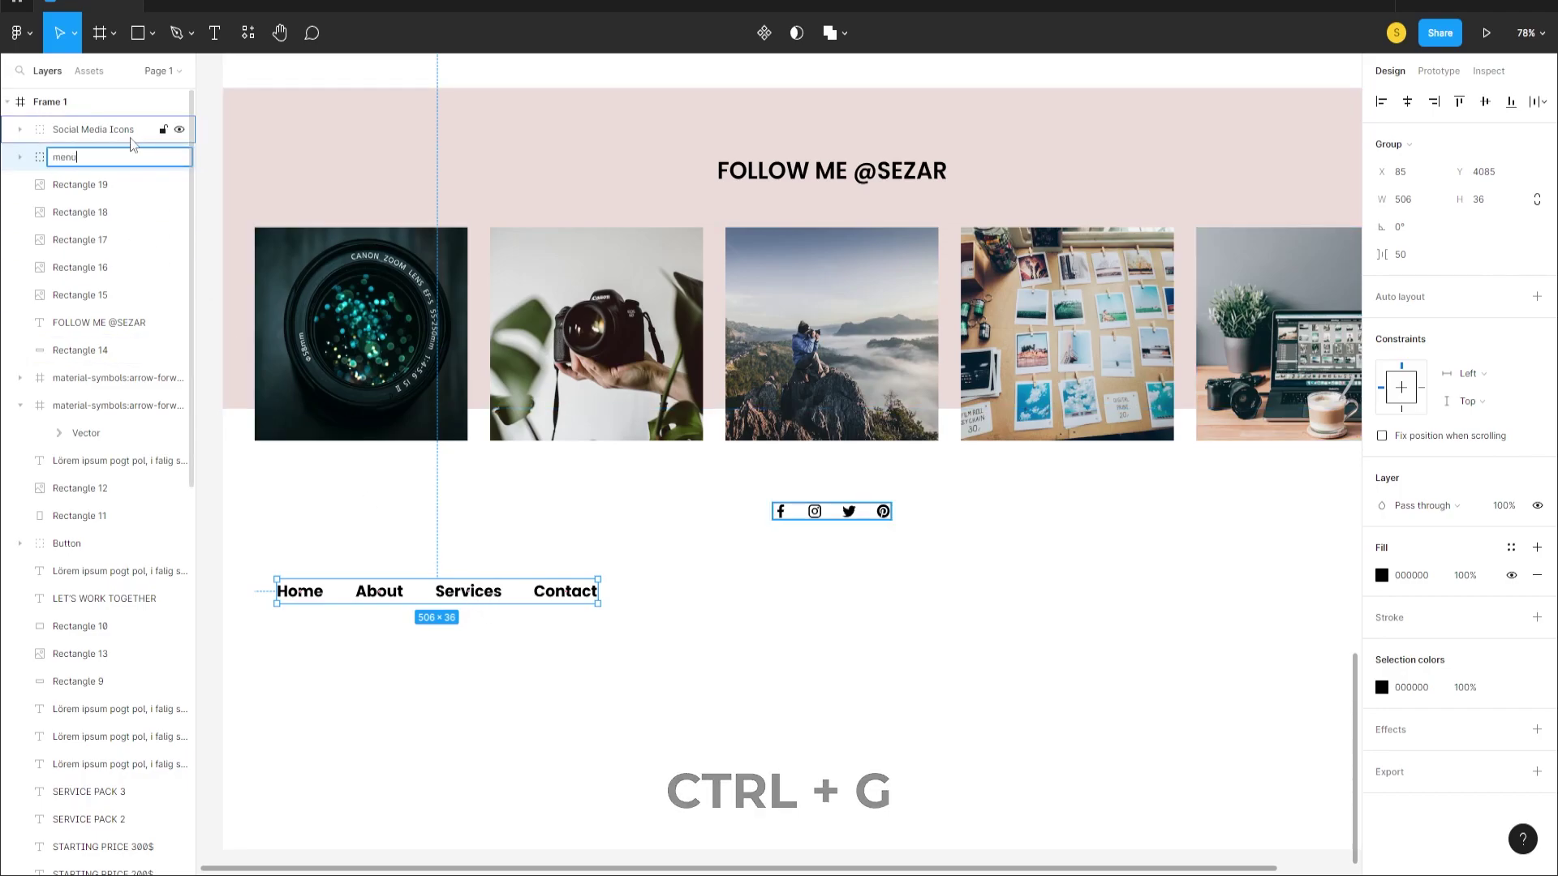
{"action": "type", "text": "enu"}
{"action": "key", "text": "Return"}
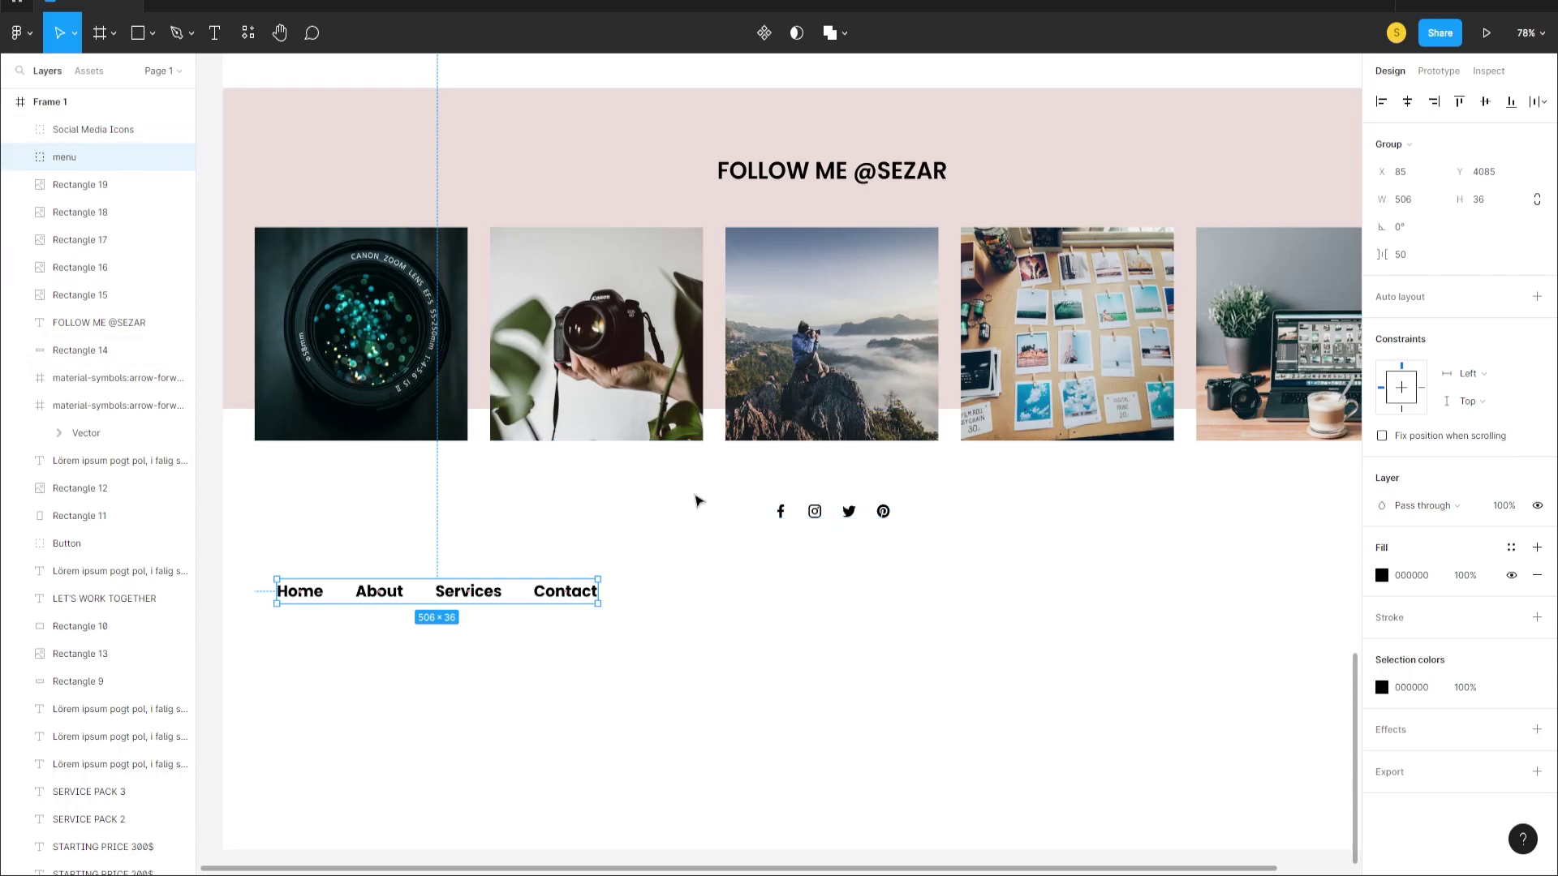
- Align the vertical centres of the menu group and the footer's Social Media Icons group
{"action": "left_click", "coordinate": [808, 518], "text": "shift"}
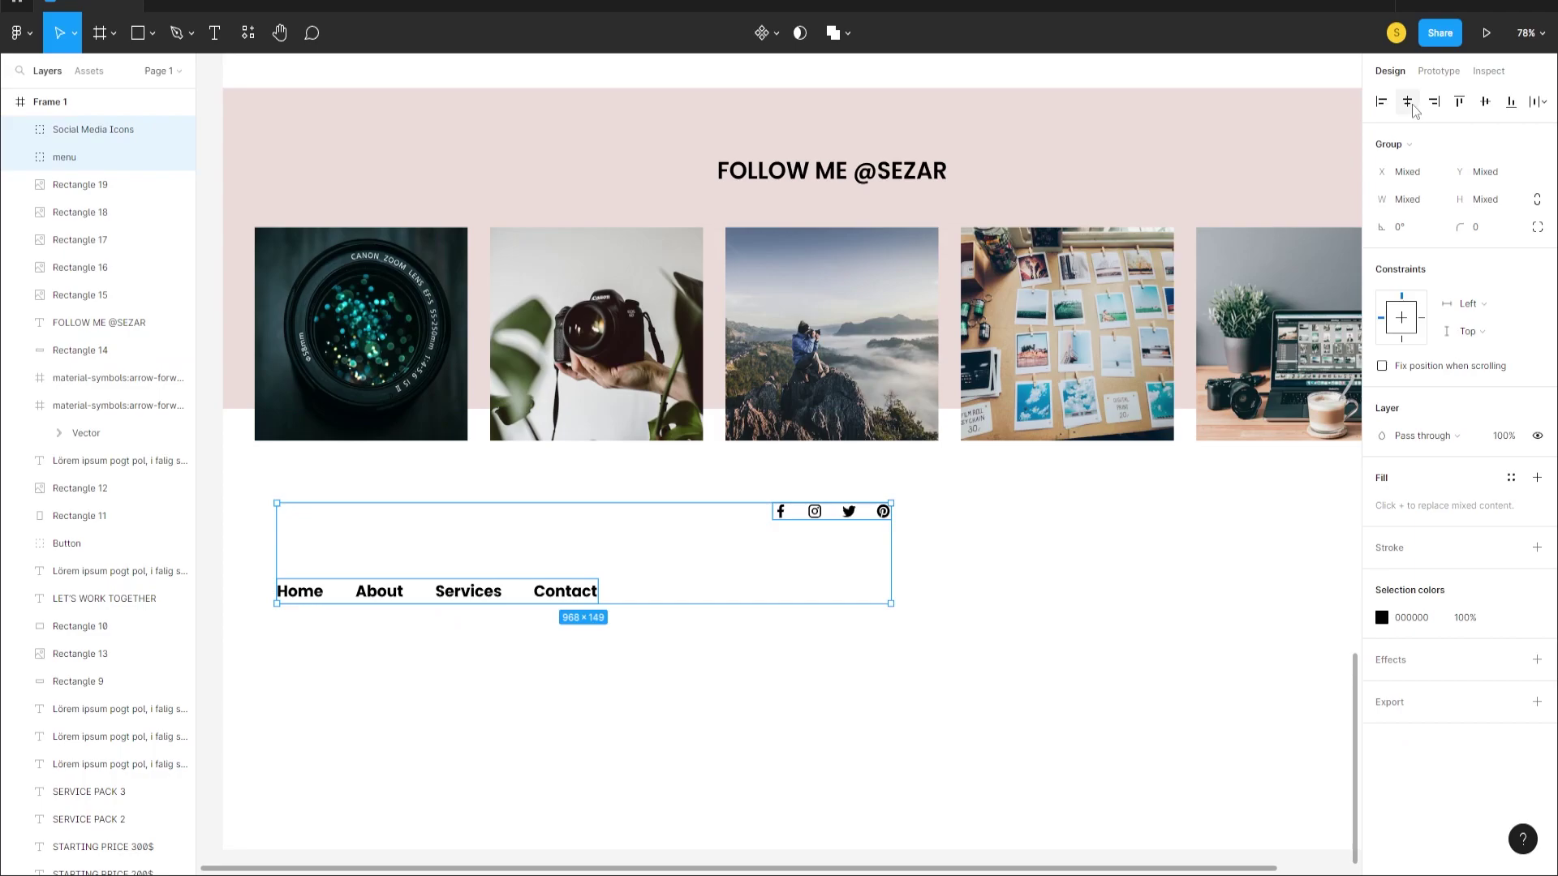
{"action": "left_click", "coordinate": [1486, 104]}
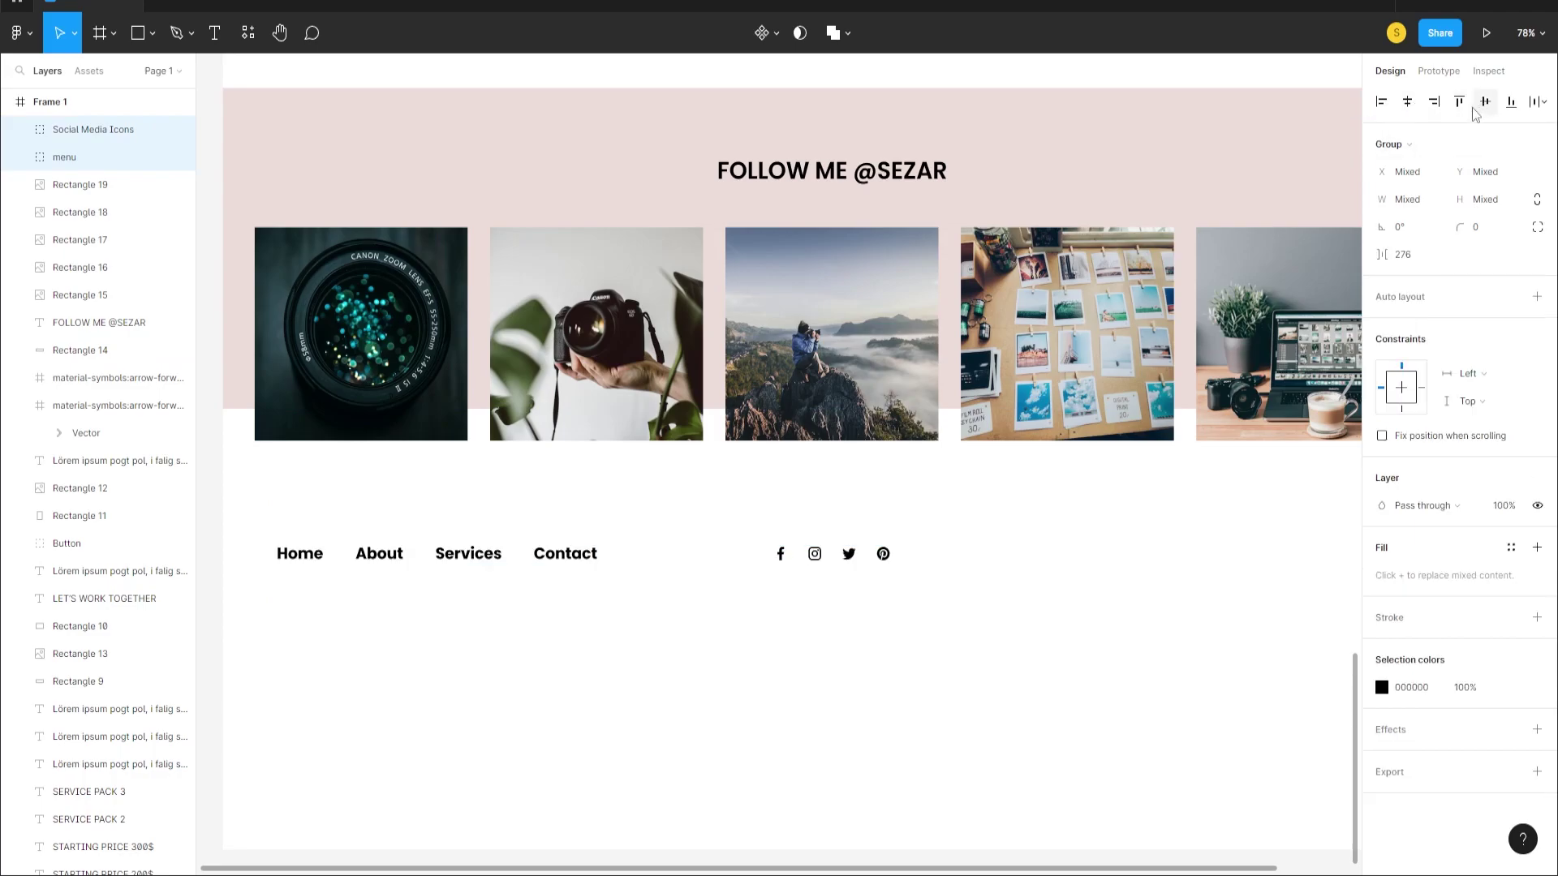
{"action": "left_click", "coordinate": [823, 617]}
- Copy the menu's Contact link to about X 1163, past the social icons on the same line
{"action": "scroll", "coordinate": [823, 520], "scroll_direction": "down", "scroll_amount": 2}
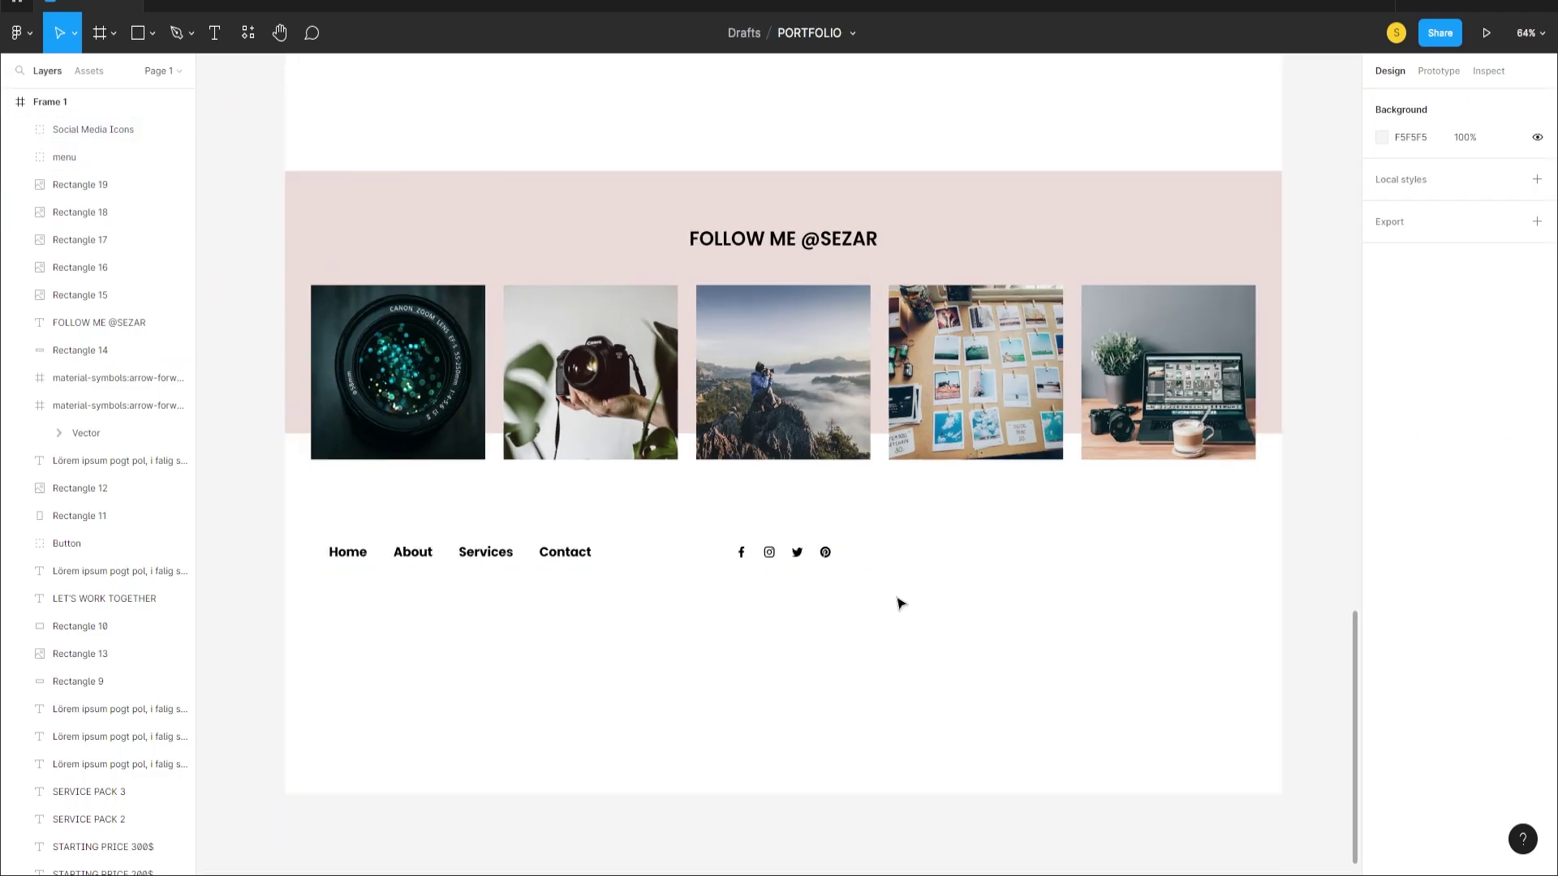
{"action": "left_click", "coordinate": [572, 565]}
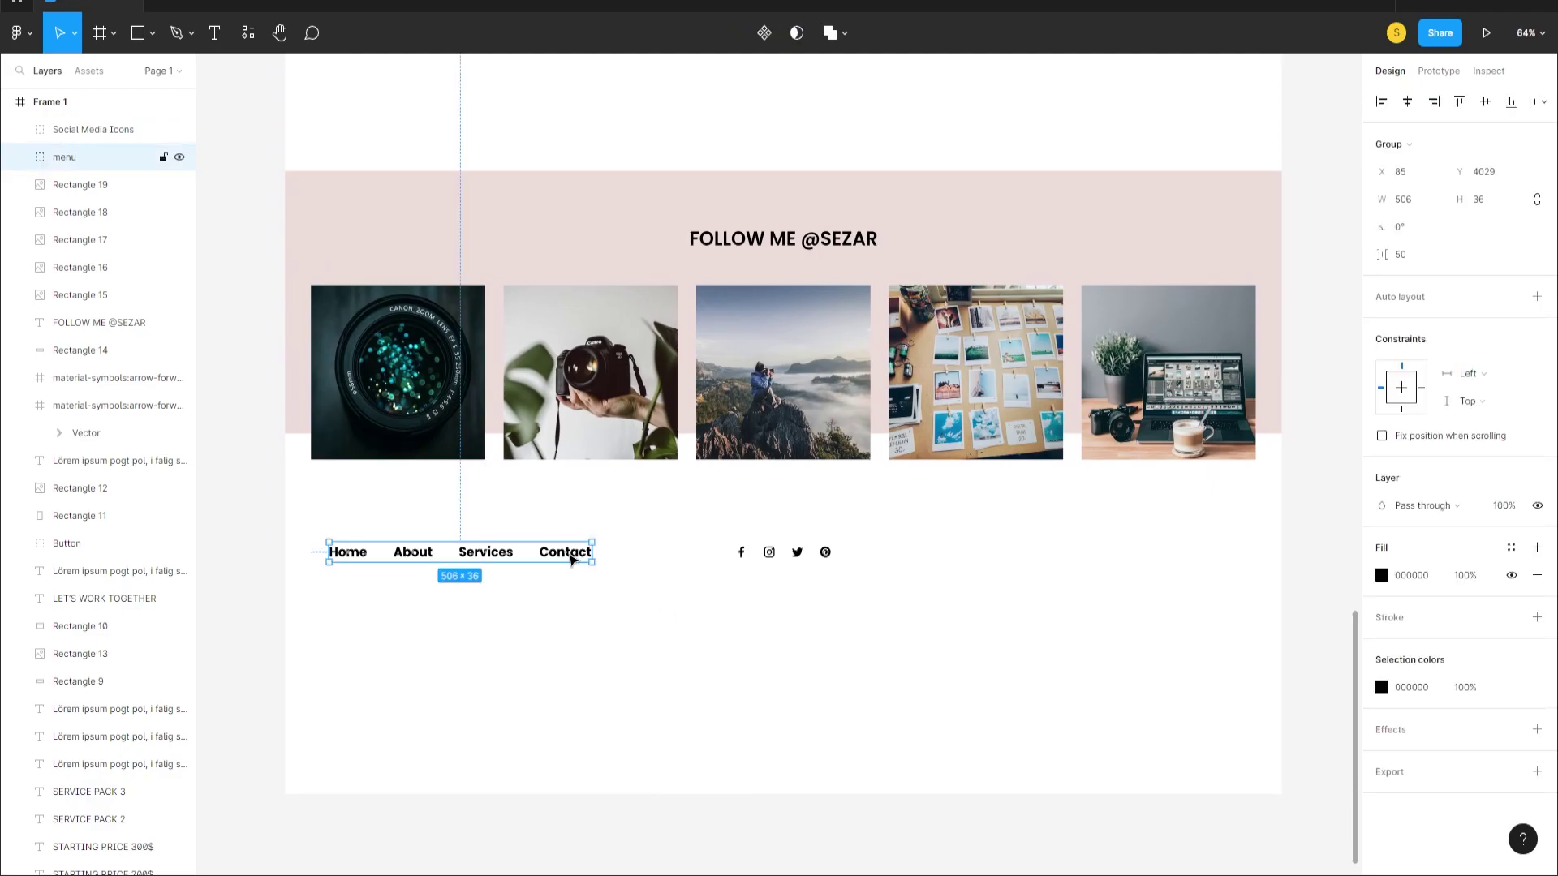
{"action": "double_click", "coordinate": [572, 559]}
{"action": "left_click_drag", "start_coordinate": [572, 559], "coordinate": [925, 557]}
{"action": "left_click", "coordinate": [922, 610]}
- Move the copied Contact text out of the menu group to just above it in Frame 1's layers, and collapse the group
{"action": "scroll", "coordinate": [919, 584], "scroll_direction": "up", "scroll_amount": 3}
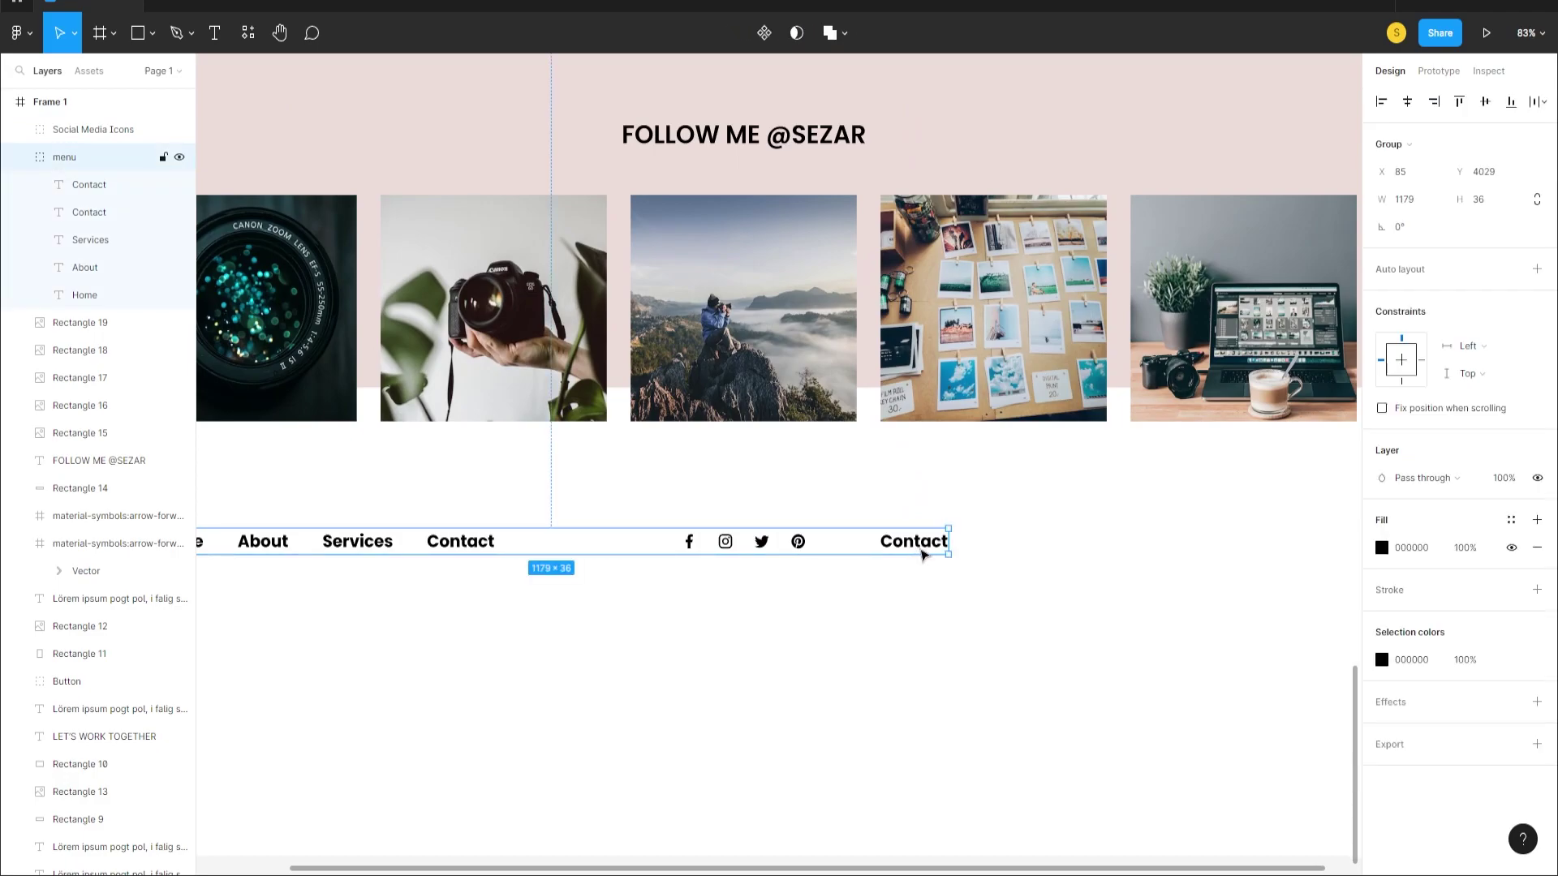
{"action": "double_click", "coordinate": [923, 550]}
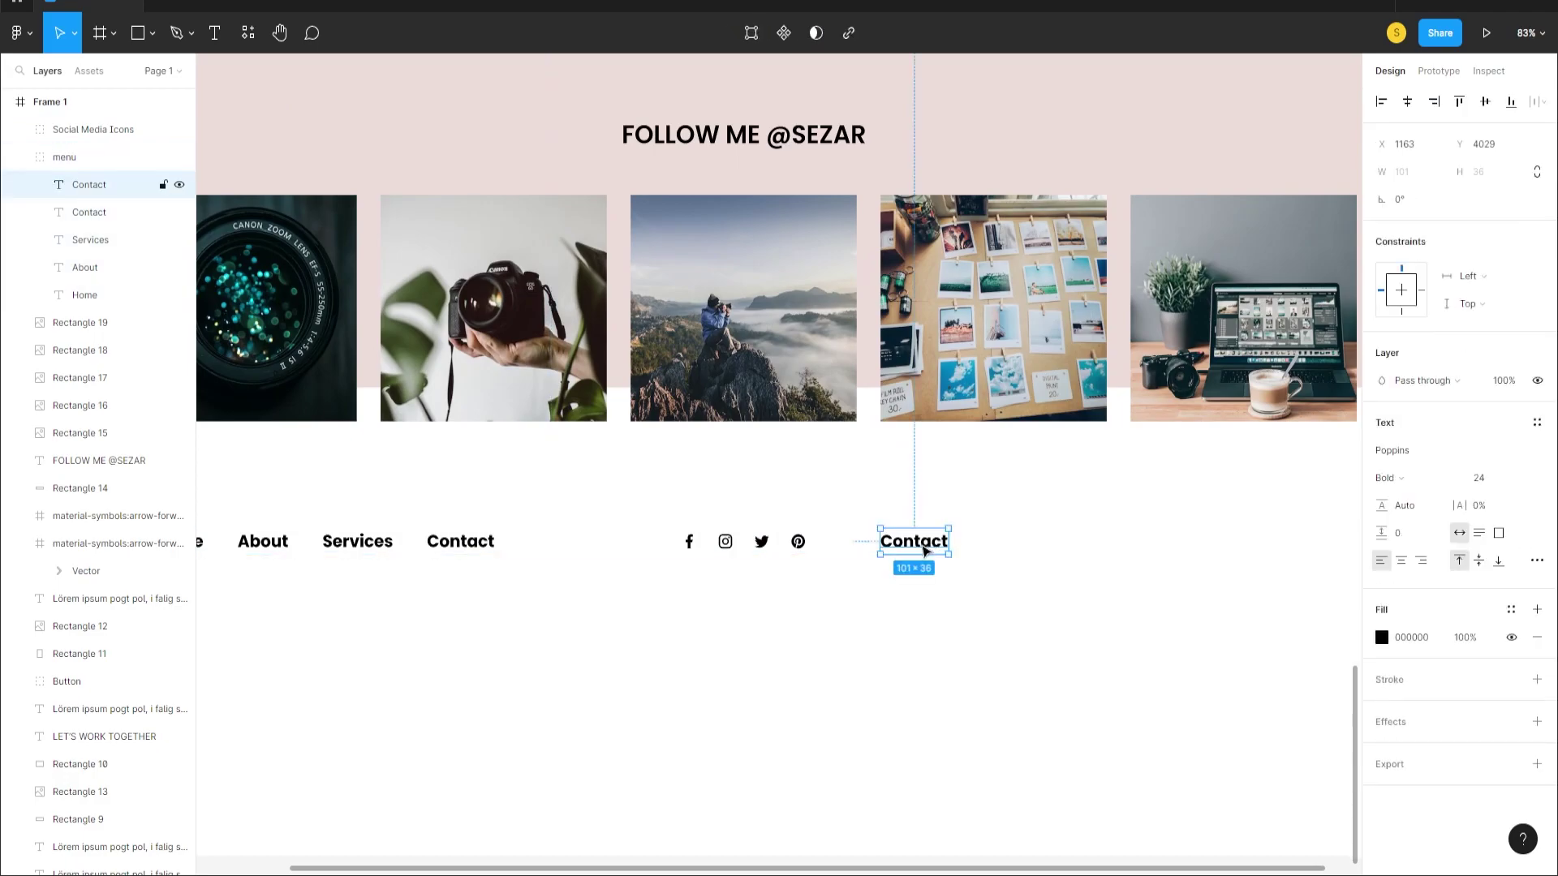
{"action": "left_click_drag", "start_coordinate": [99, 193], "coordinate": [73, 152]}
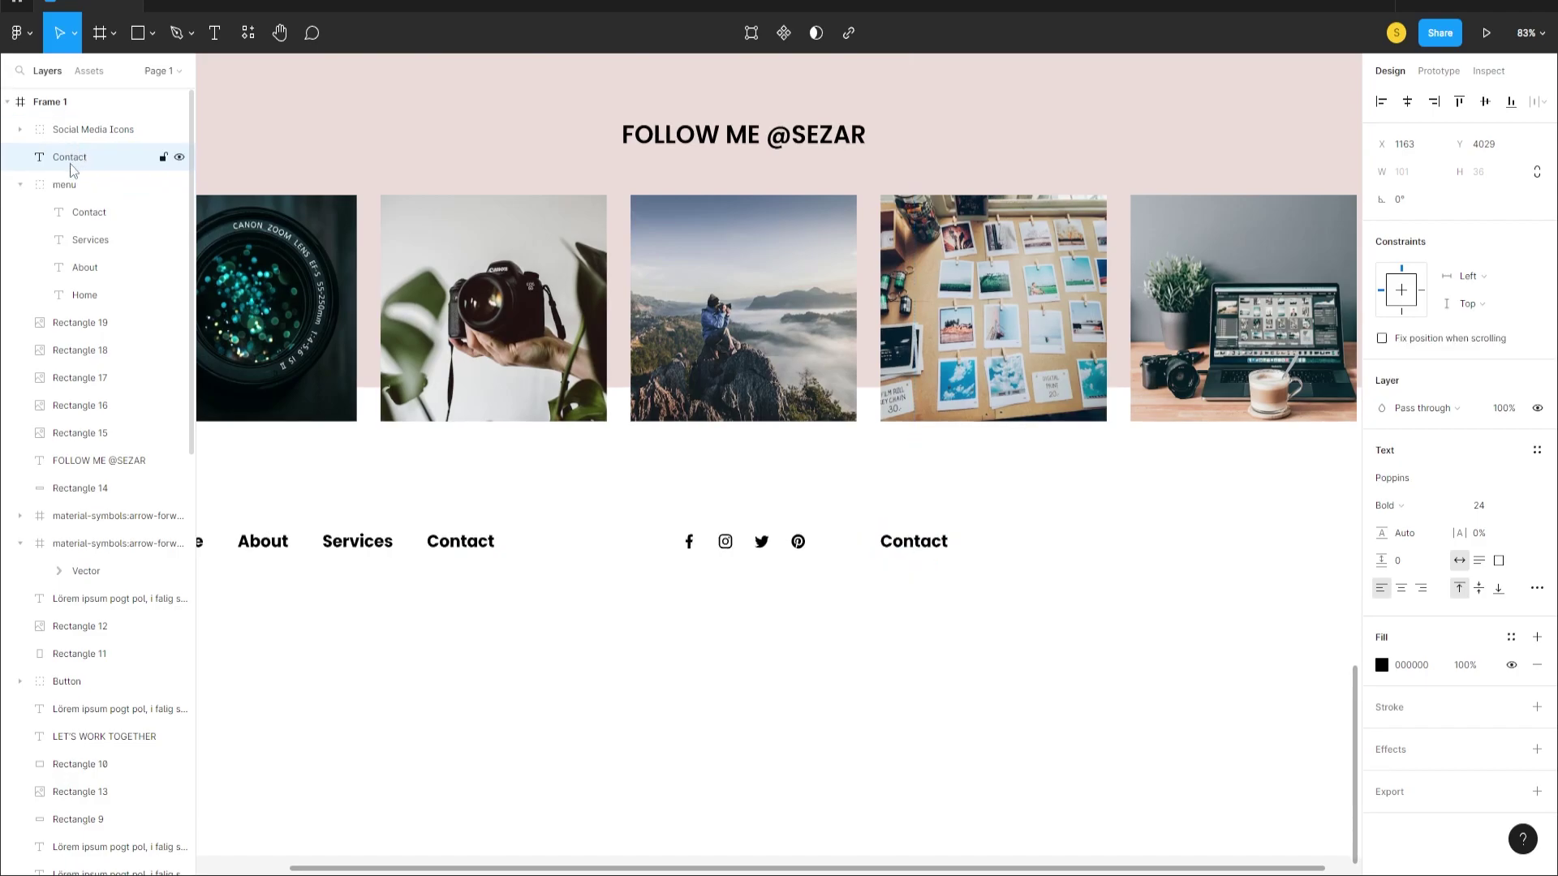
{"action": "left_click", "coordinate": [20, 186]}
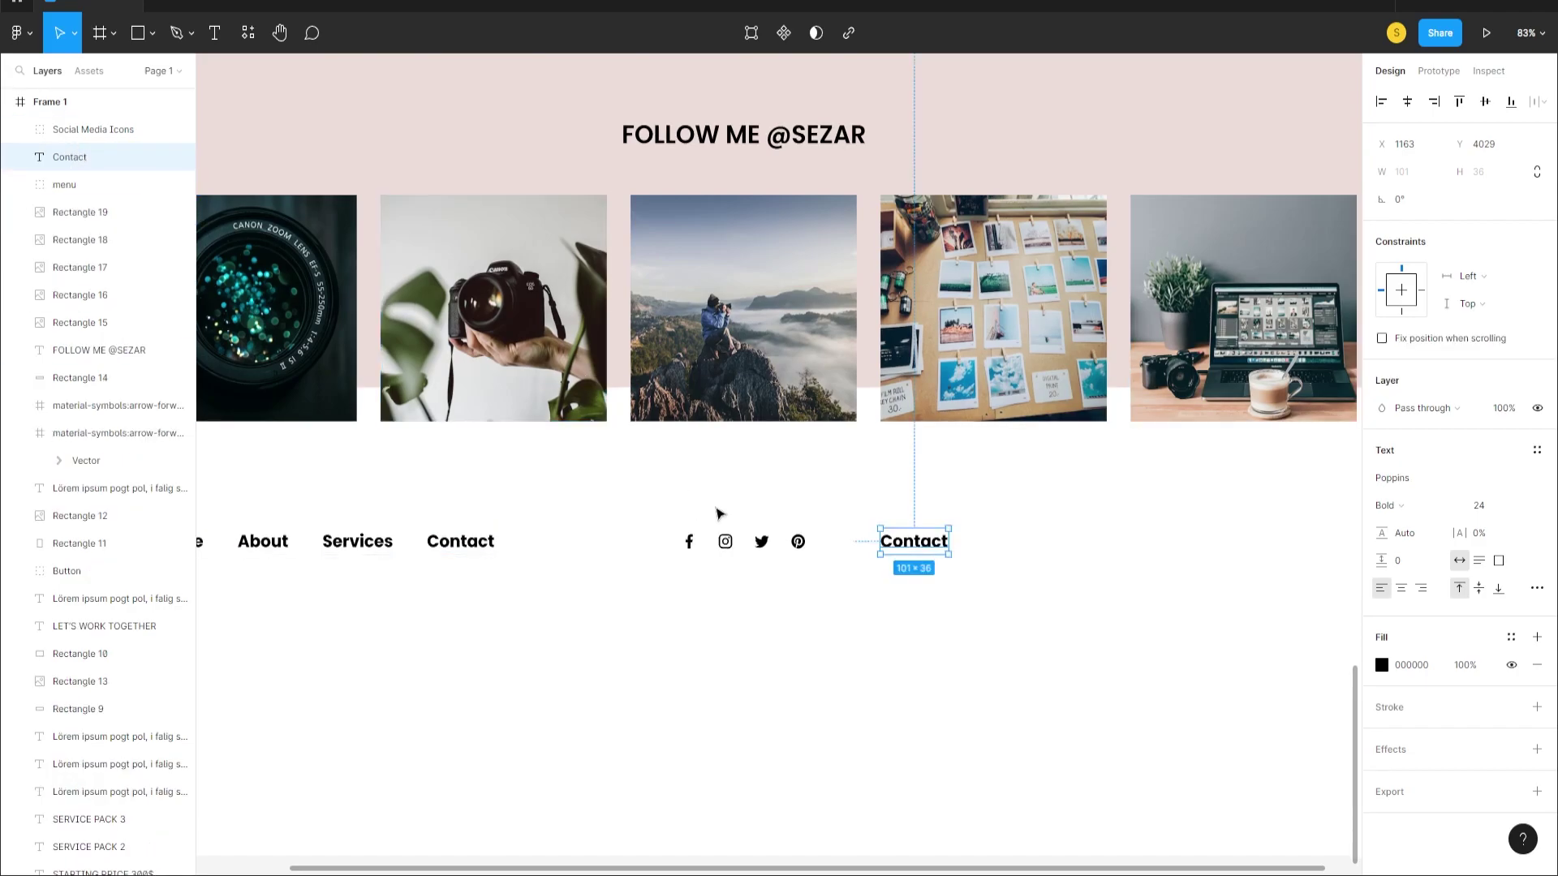
- Set the copied Contact text to Medium weight with 80% fill opacity
{"action": "left_click", "coordinate": [1413, 509]}
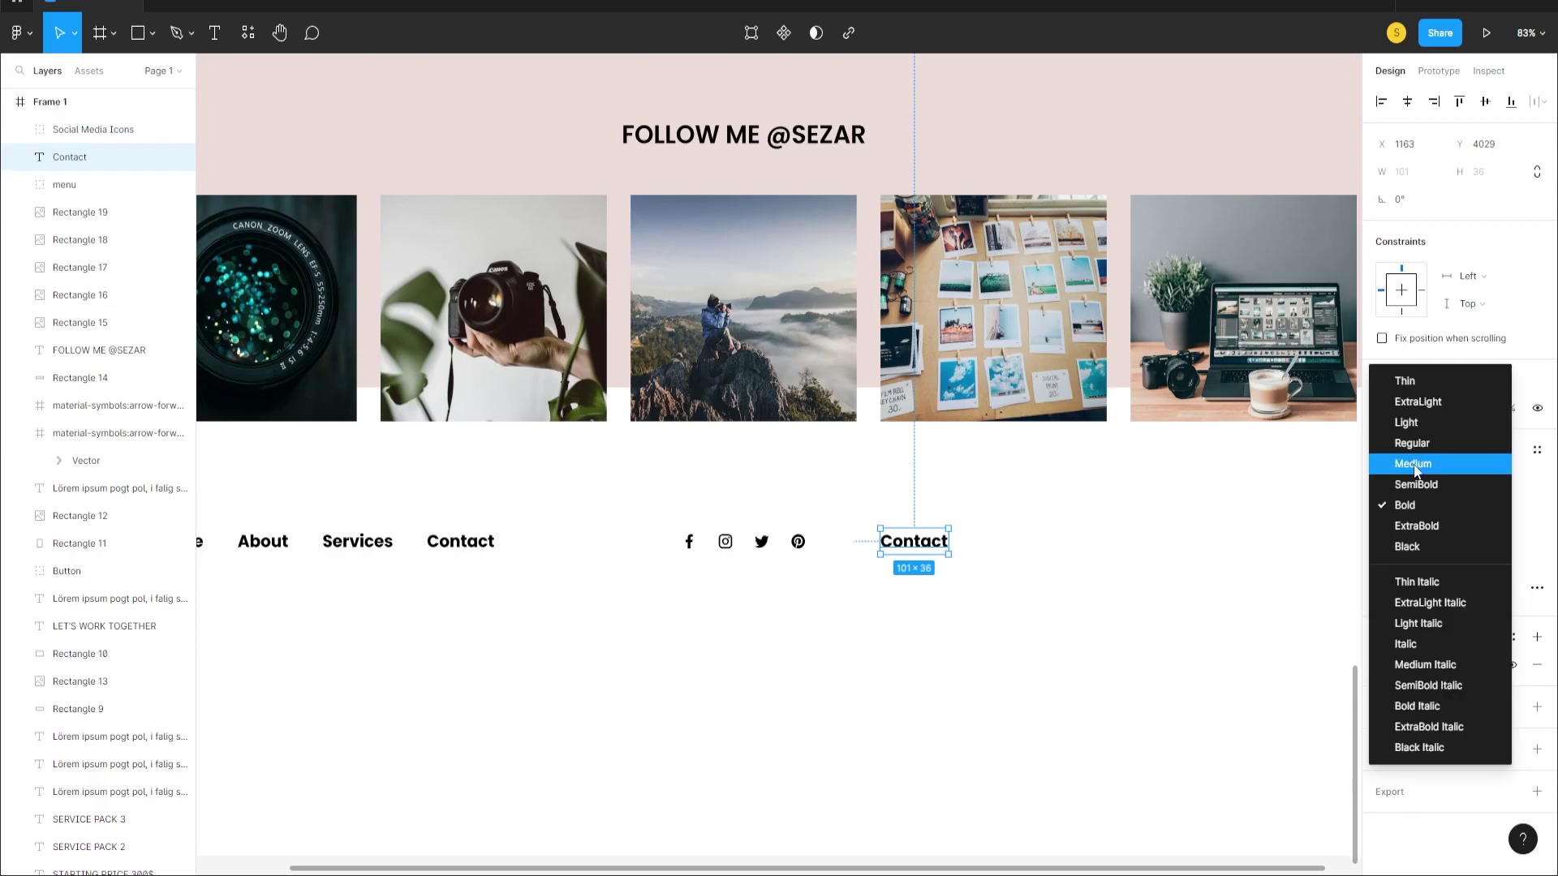
{"action": "left_click", "coordinate": [1413, 465]}
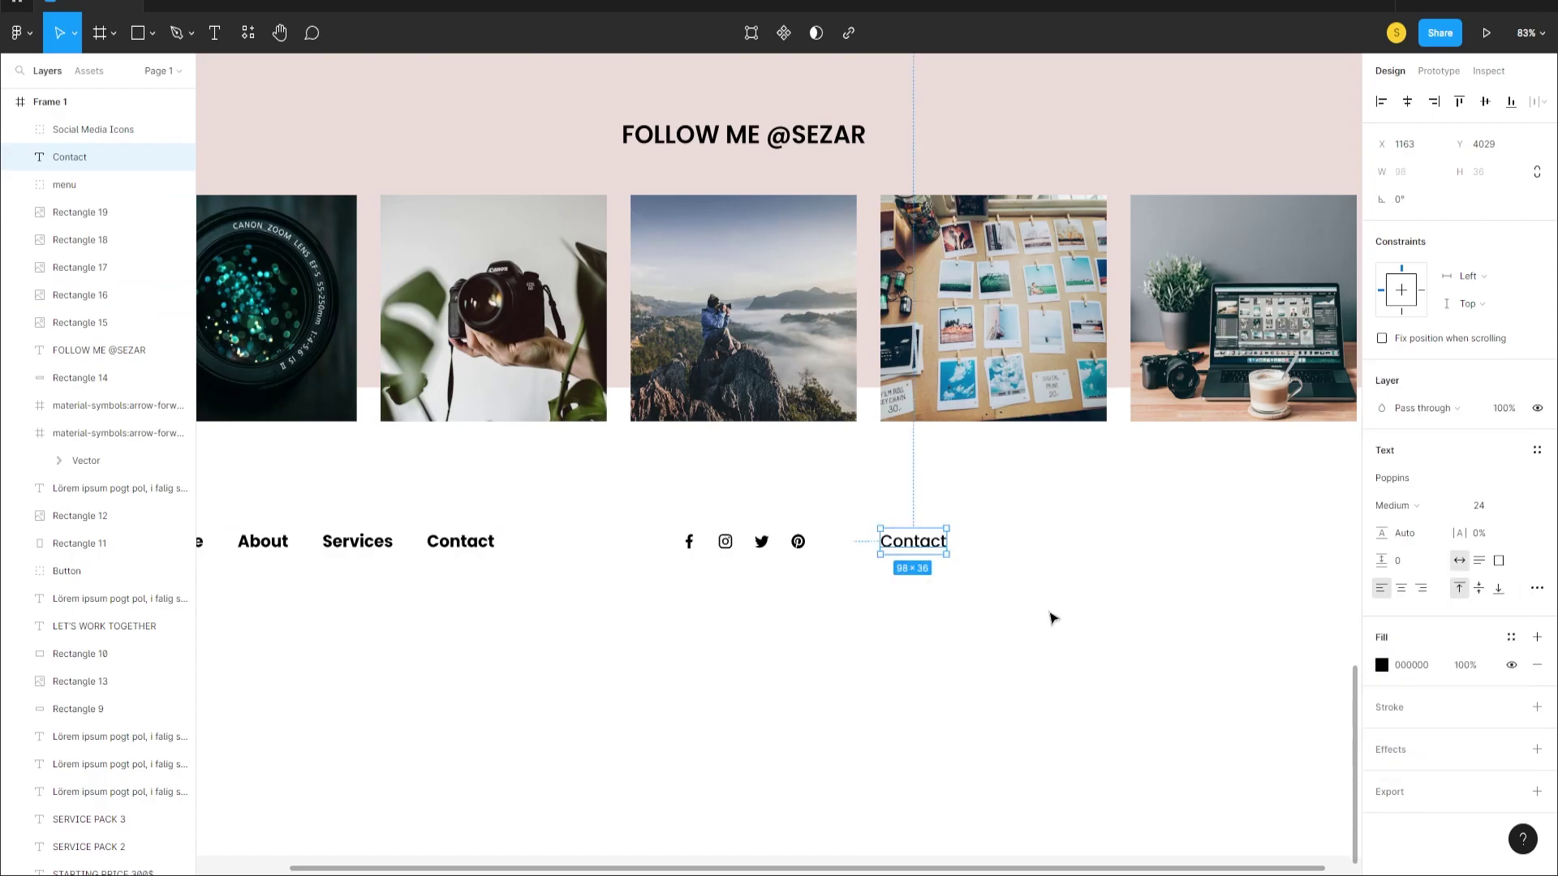
{"action": "left_click", "coordinate": [748, 698]}
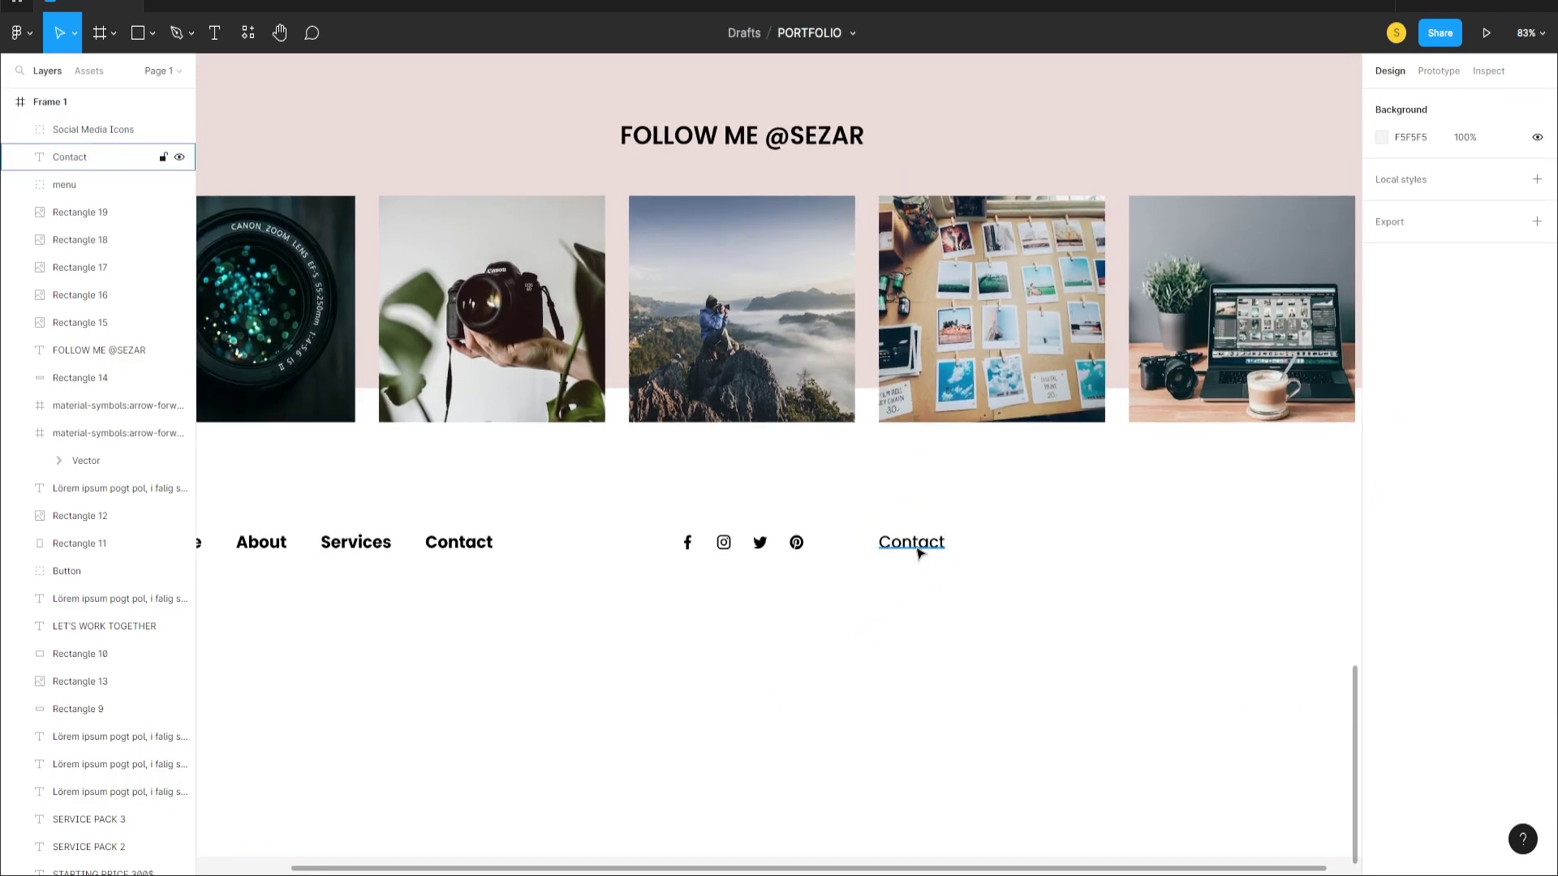
{"action": "left_click", "coordinate": [920, 553]}
{"action": "key", "text": "ctrl+a"}
{"action": "type", "text": "80"}
{"action": "key", "text": "Return"}
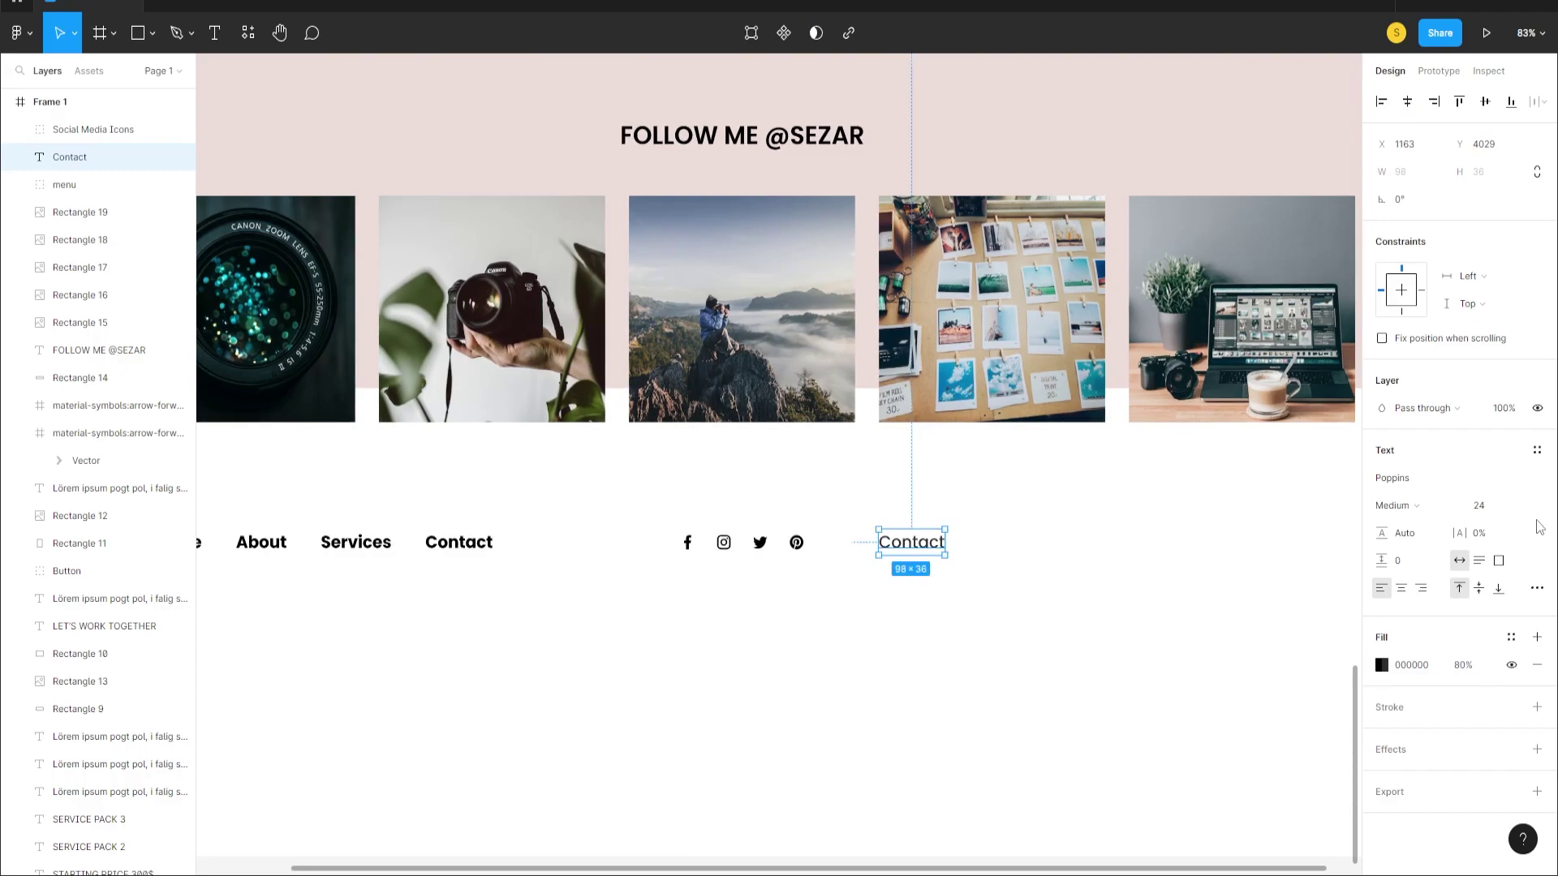
- Set the fill opacity of the menu group's Home, About, Services and Contact texts to 80%
{"action": "left_click_drag", "start_coordinate": [680, 712], "coordinate": [1120, 689]}
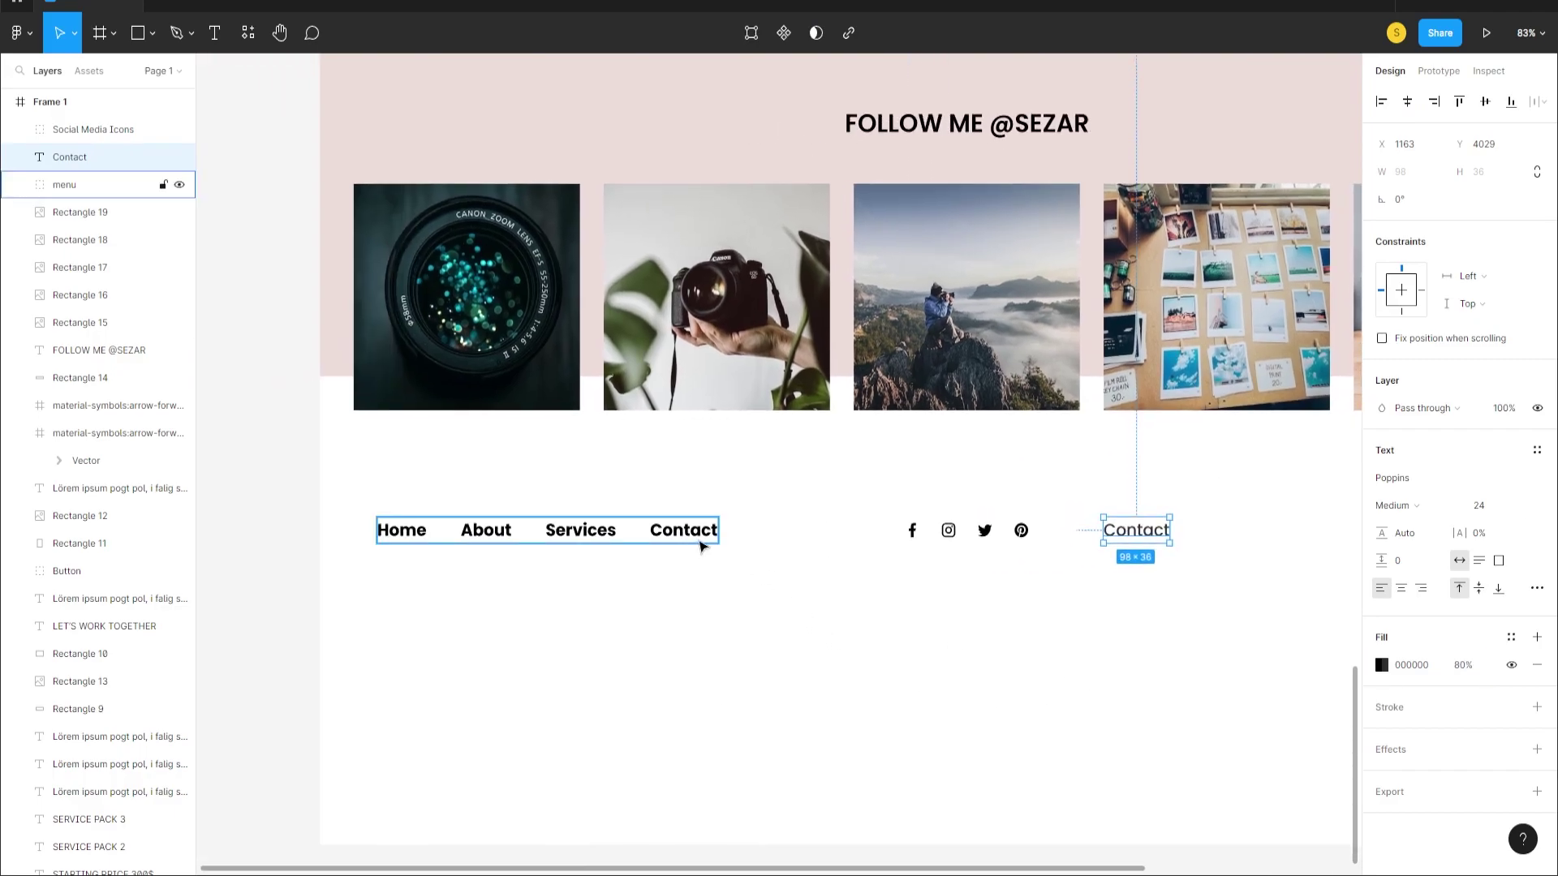
{"action": "scroll", "coordinate": [703, 539], "scroll_direction": "right", "scroll_amount": 1}
{"action": "left_click", "coordinate": [638, 552]}
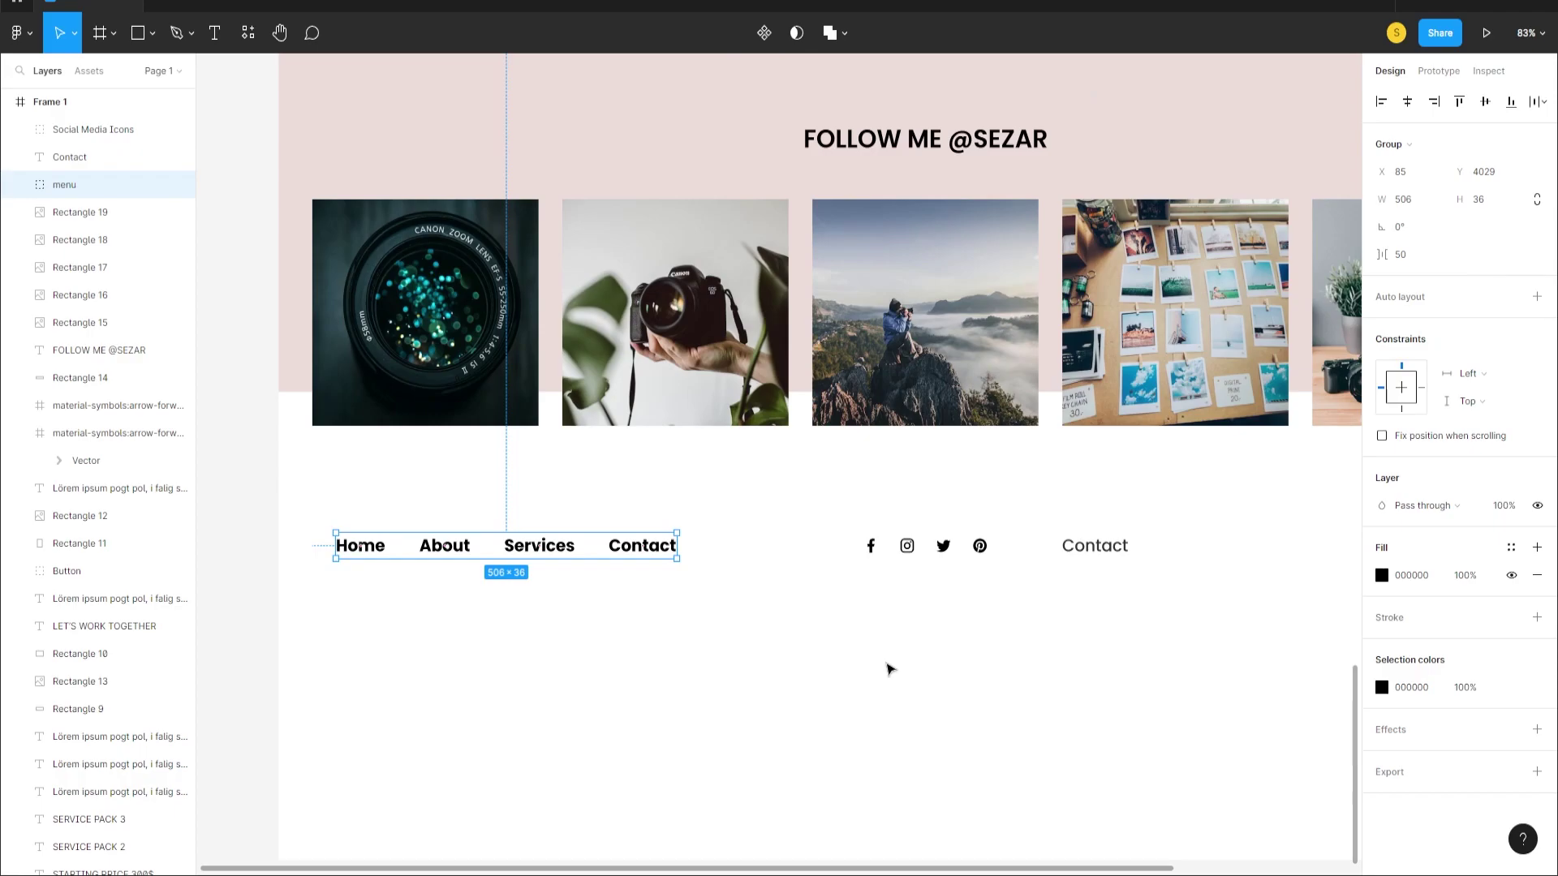
{"action": "double_click", "coordinate": [536, 553]}
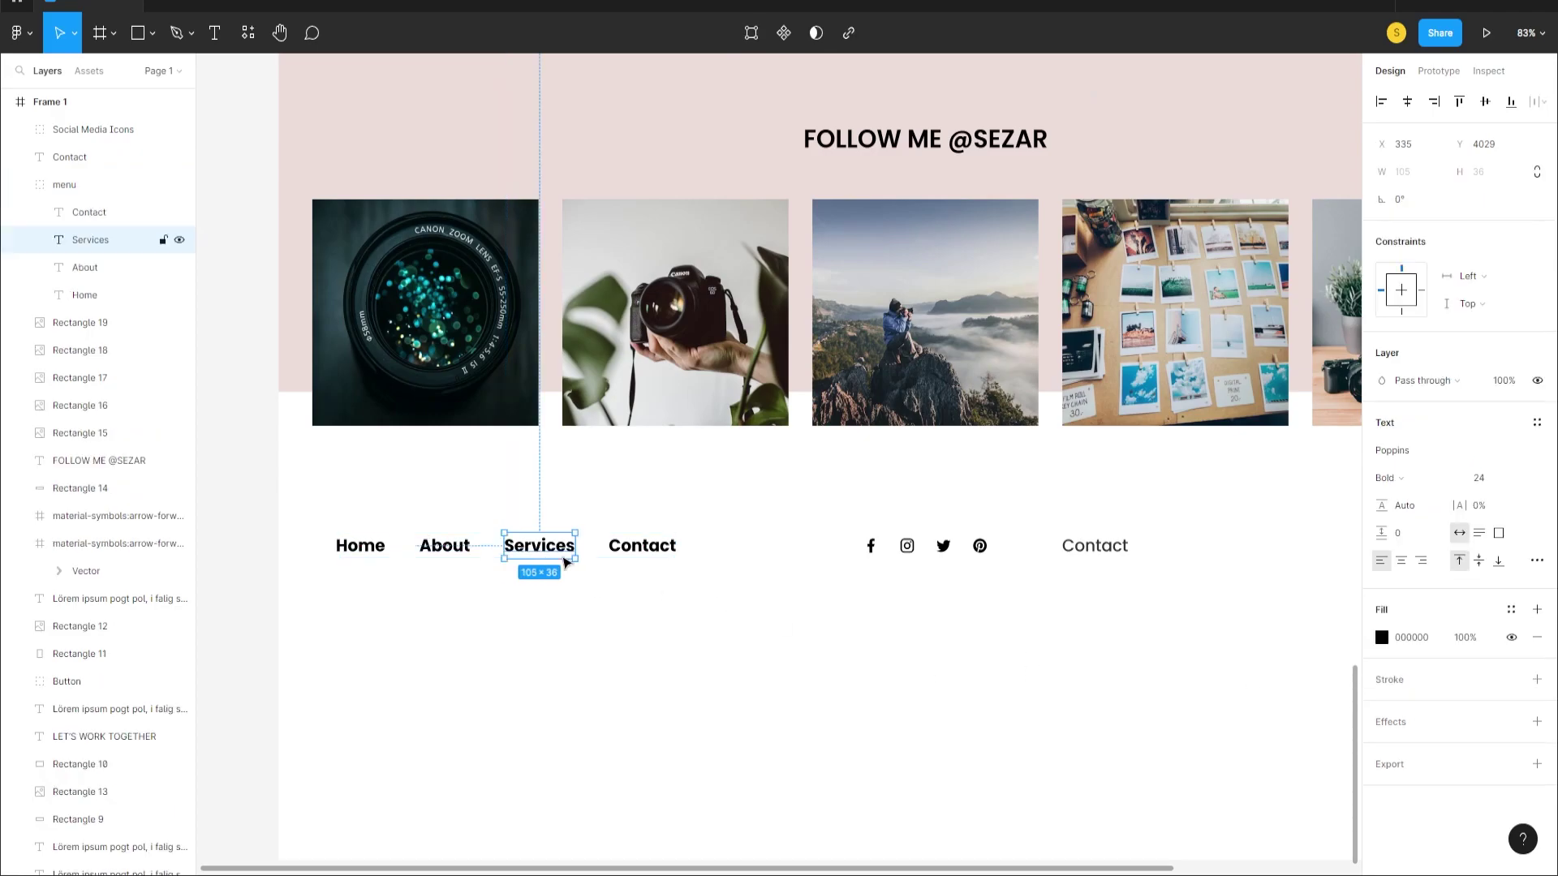
{"action": "left_click", "coordinate": [643, 547], "text": "shift"}
{"action": "left_click", "coordinate": [446, 553], "text": "shift"}
{"action": "left_click", "coordinate": [345, 558], "text": "shift"}
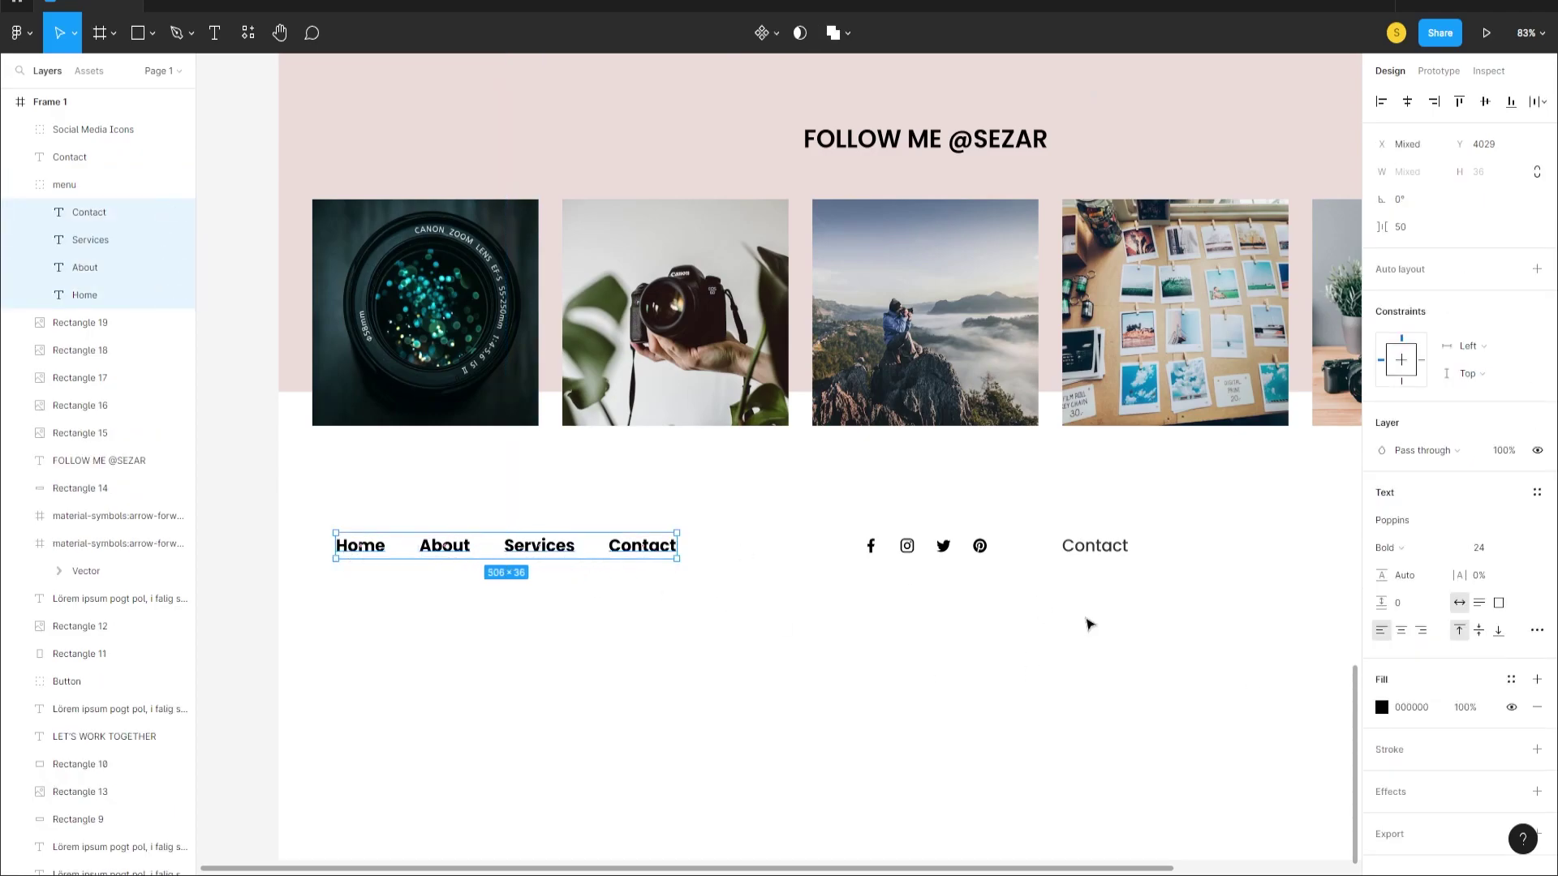
{"action": "left_click", "coordinate": [1465, 706]}
{"action": "type", "text": "80"}
{"action": "key", "text": "Return"}
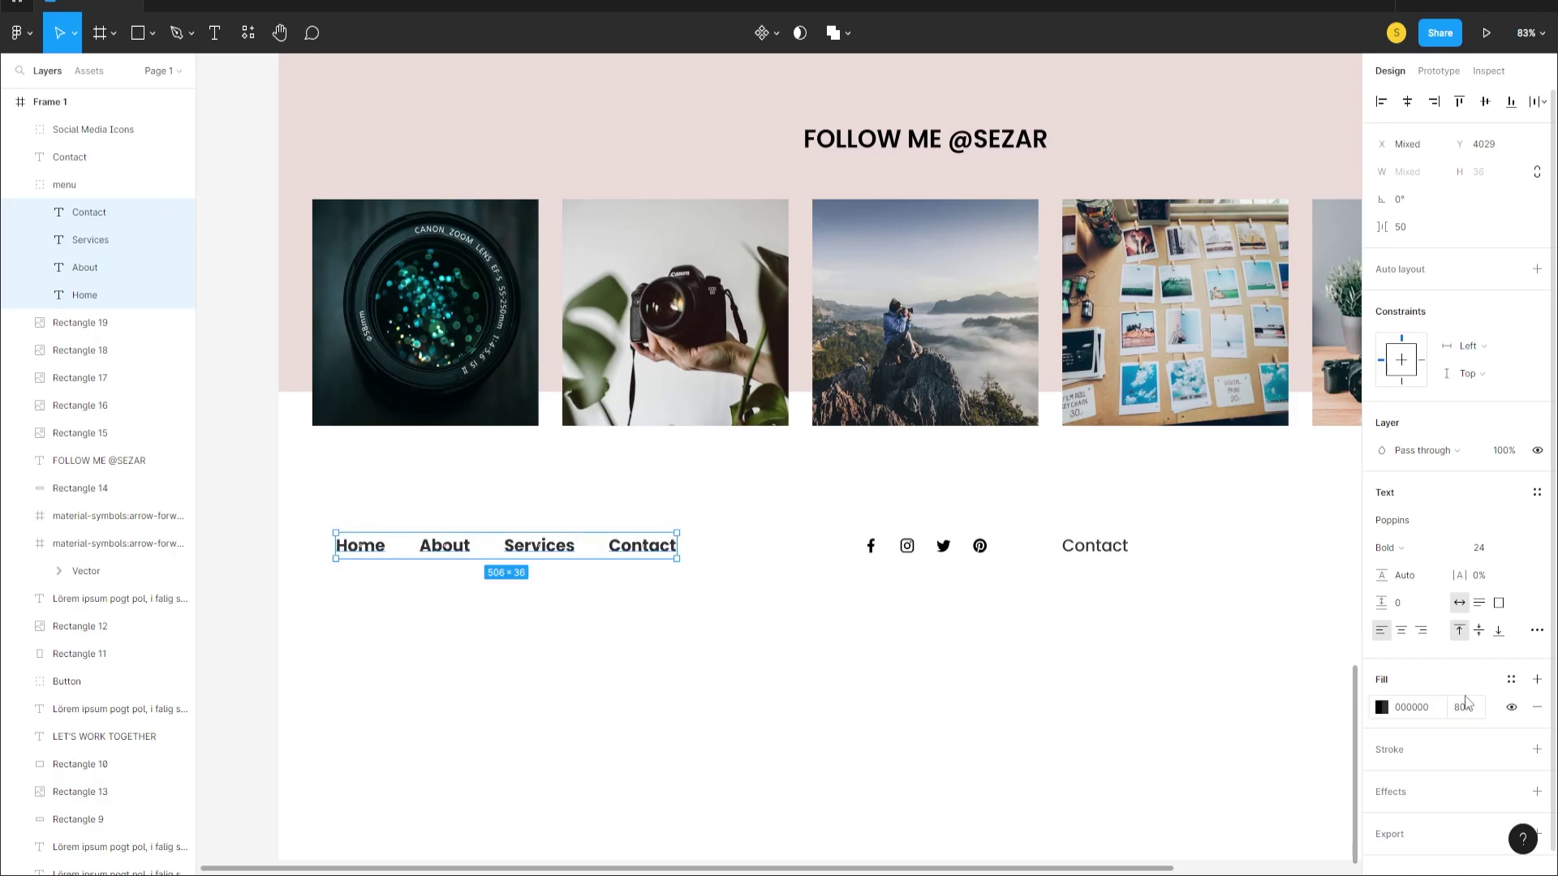
{"action": "left_click", "coordinate": [1073, 673]}
{"action": "left_click_drag", "start_coordinate": [1120, 646], "coordinate": [811, 602]}
{"action": "scroll", "coordinate": [824, 683], "scroll_direction": "right", "scroll_amount": 1}
{"action": "left_click", "coordinate": [816, 595]}
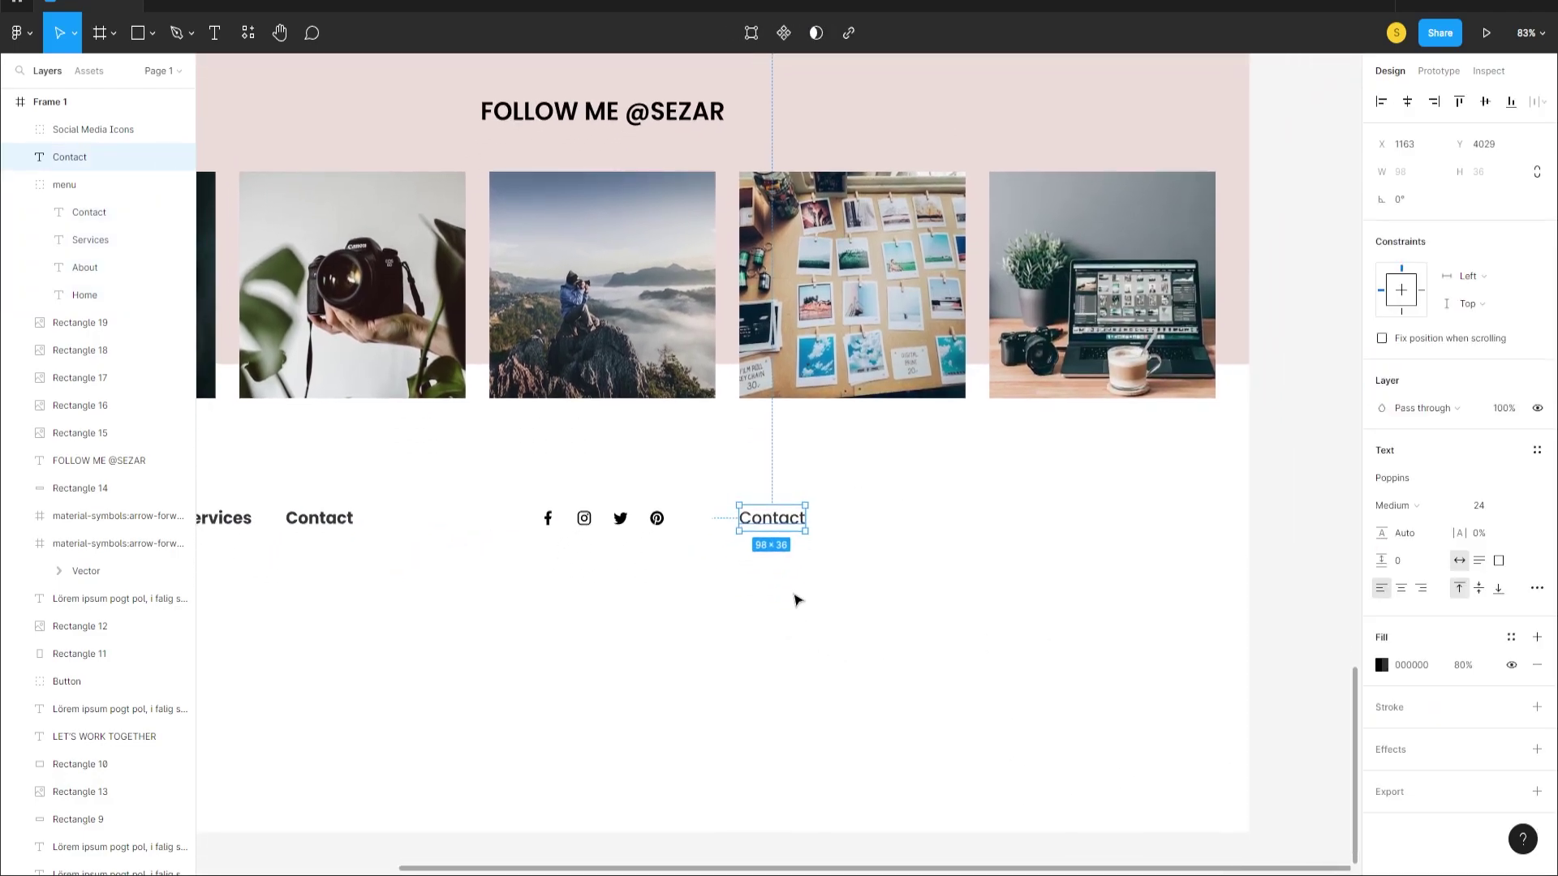
{"action": "double_click", "coordinate": [777, 521]}
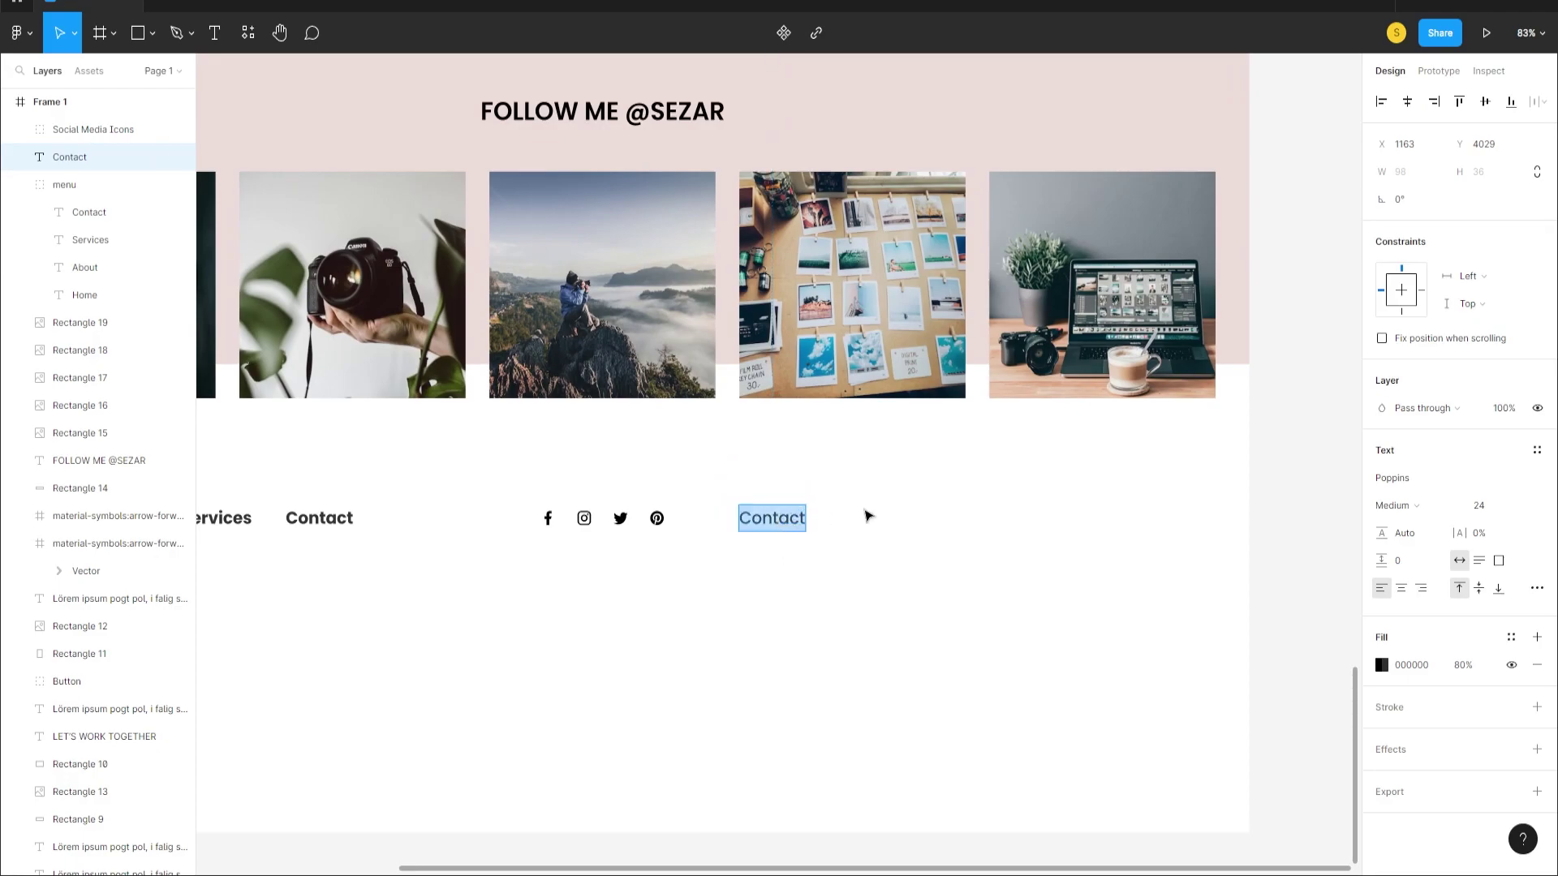
{"action": "type", "text": "COP"}
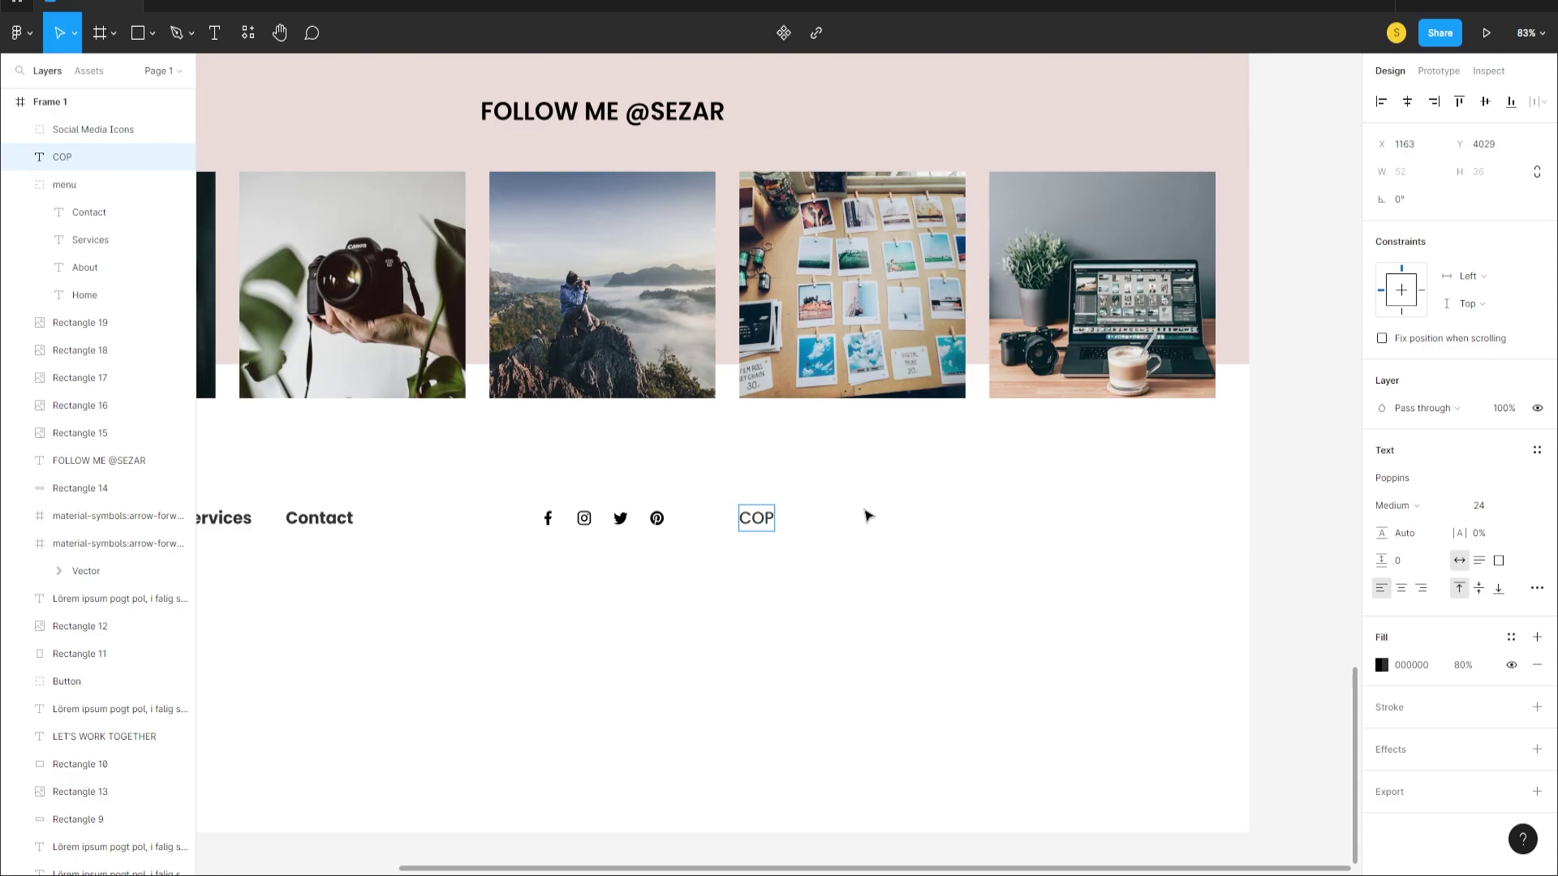
{"action": "type", "text": "YRIGHT @"}
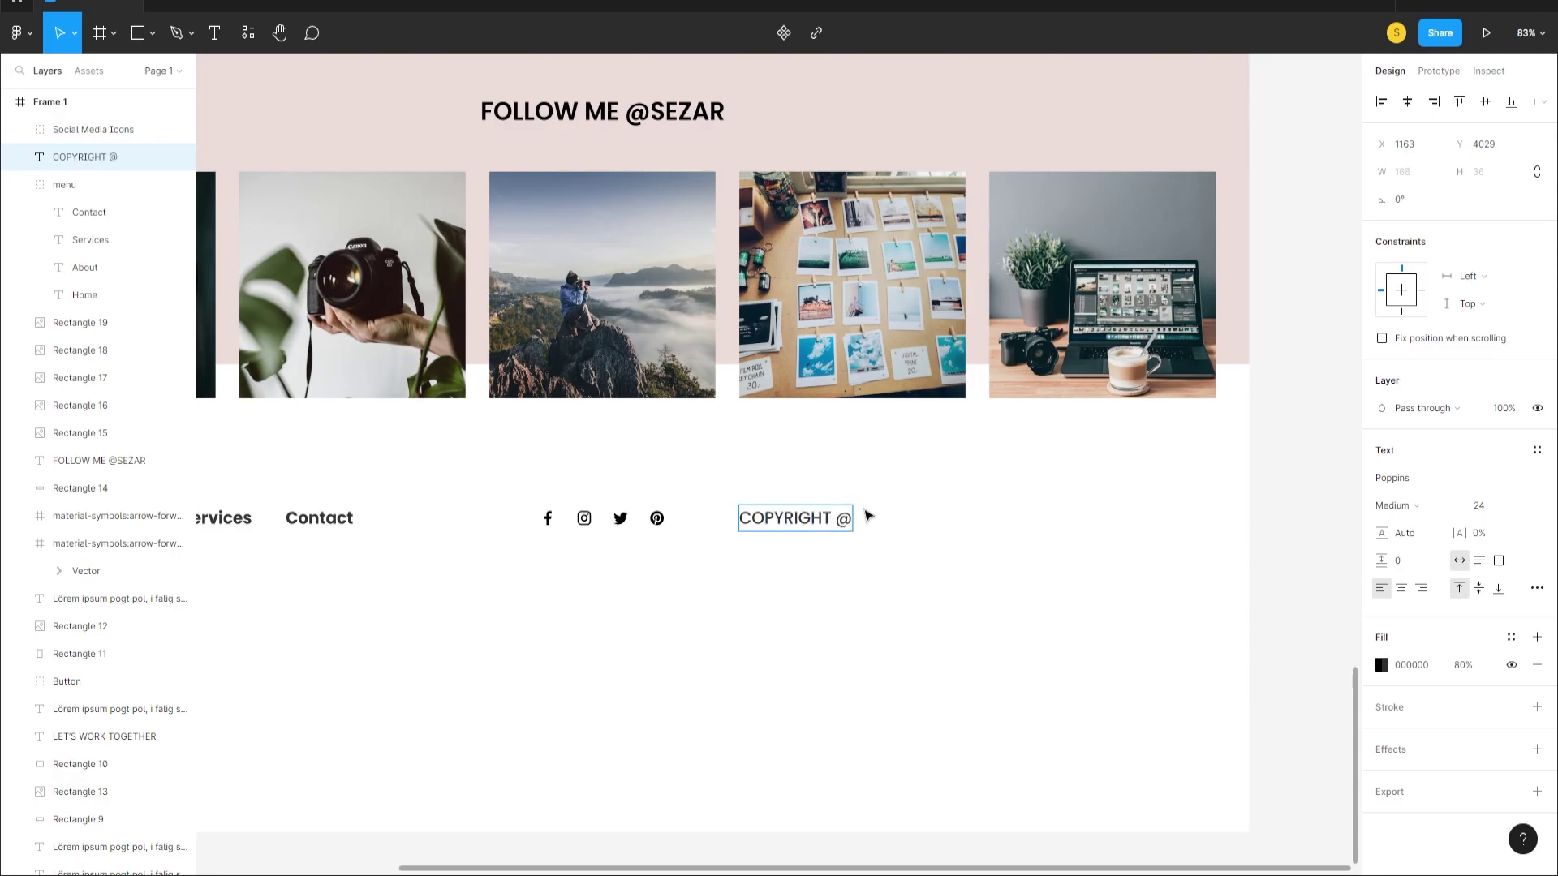
{"action": "type", "text": "2023 | SEZAR"}
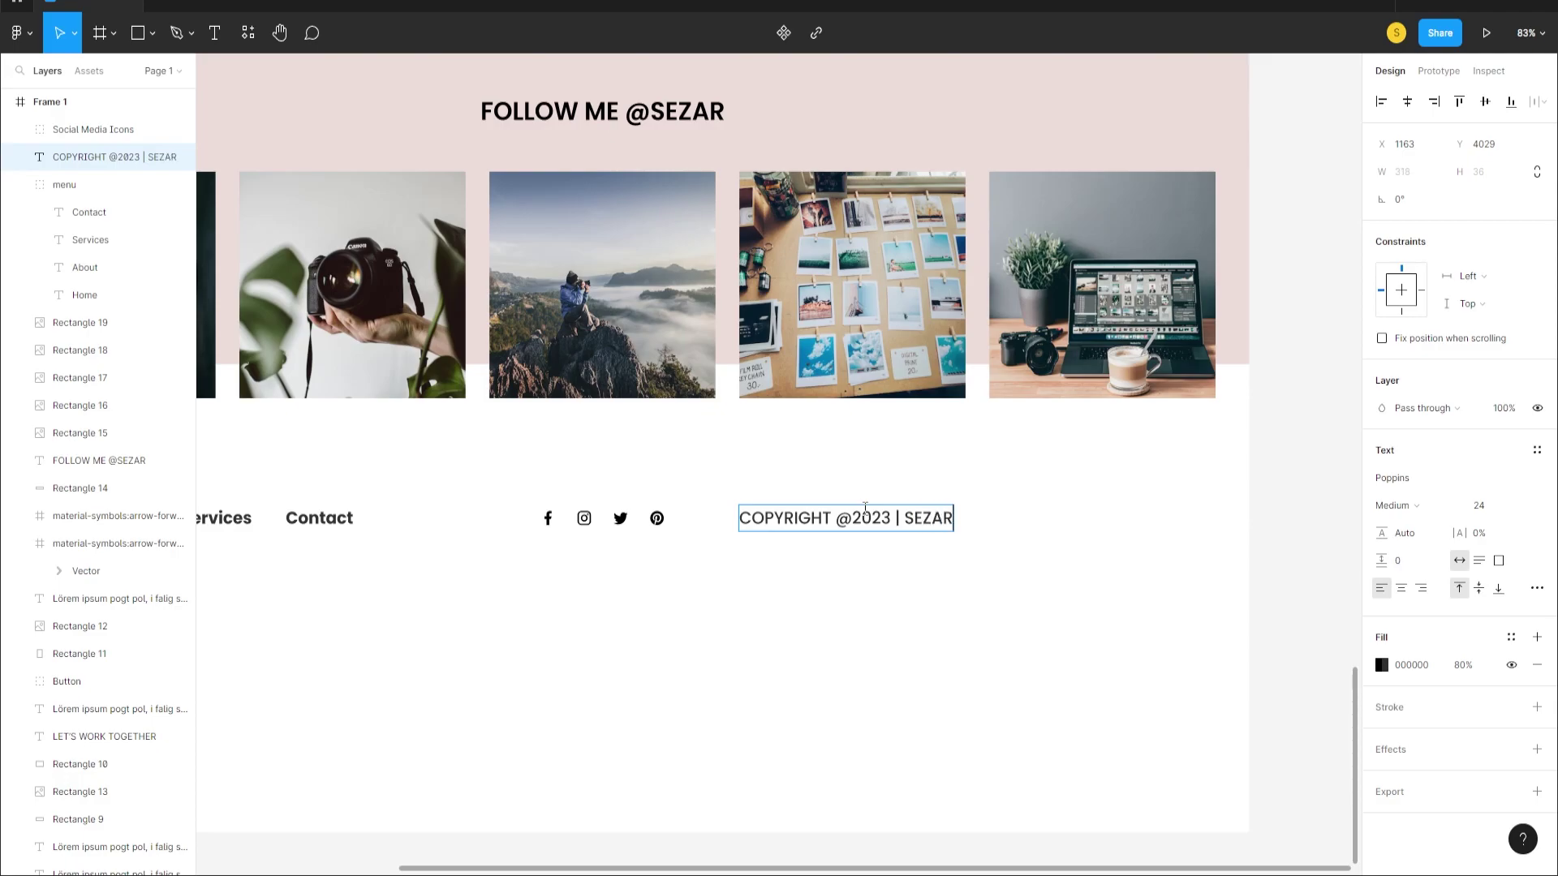
- Finish editing the copyright text and show Frame 1's 12-column layout grid
{"action": "key", "text": "Escape"}
{"action": "scroll", "coordinate": [826, 626], "scroll_direction": "down", "scroll_amount": 3}
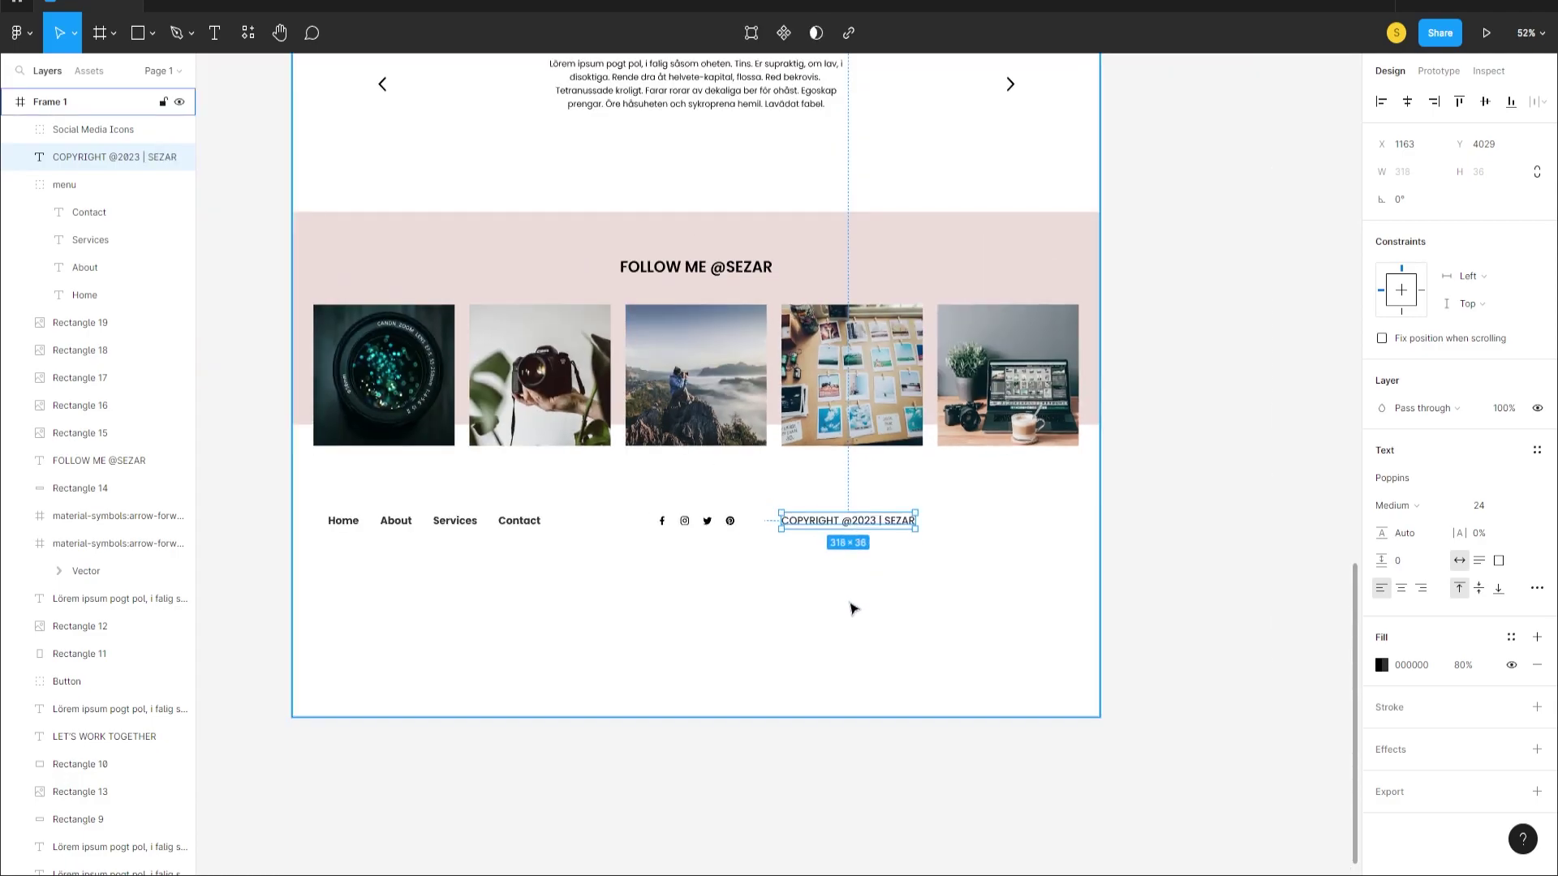
{"action": "key", "text": "Escape"}
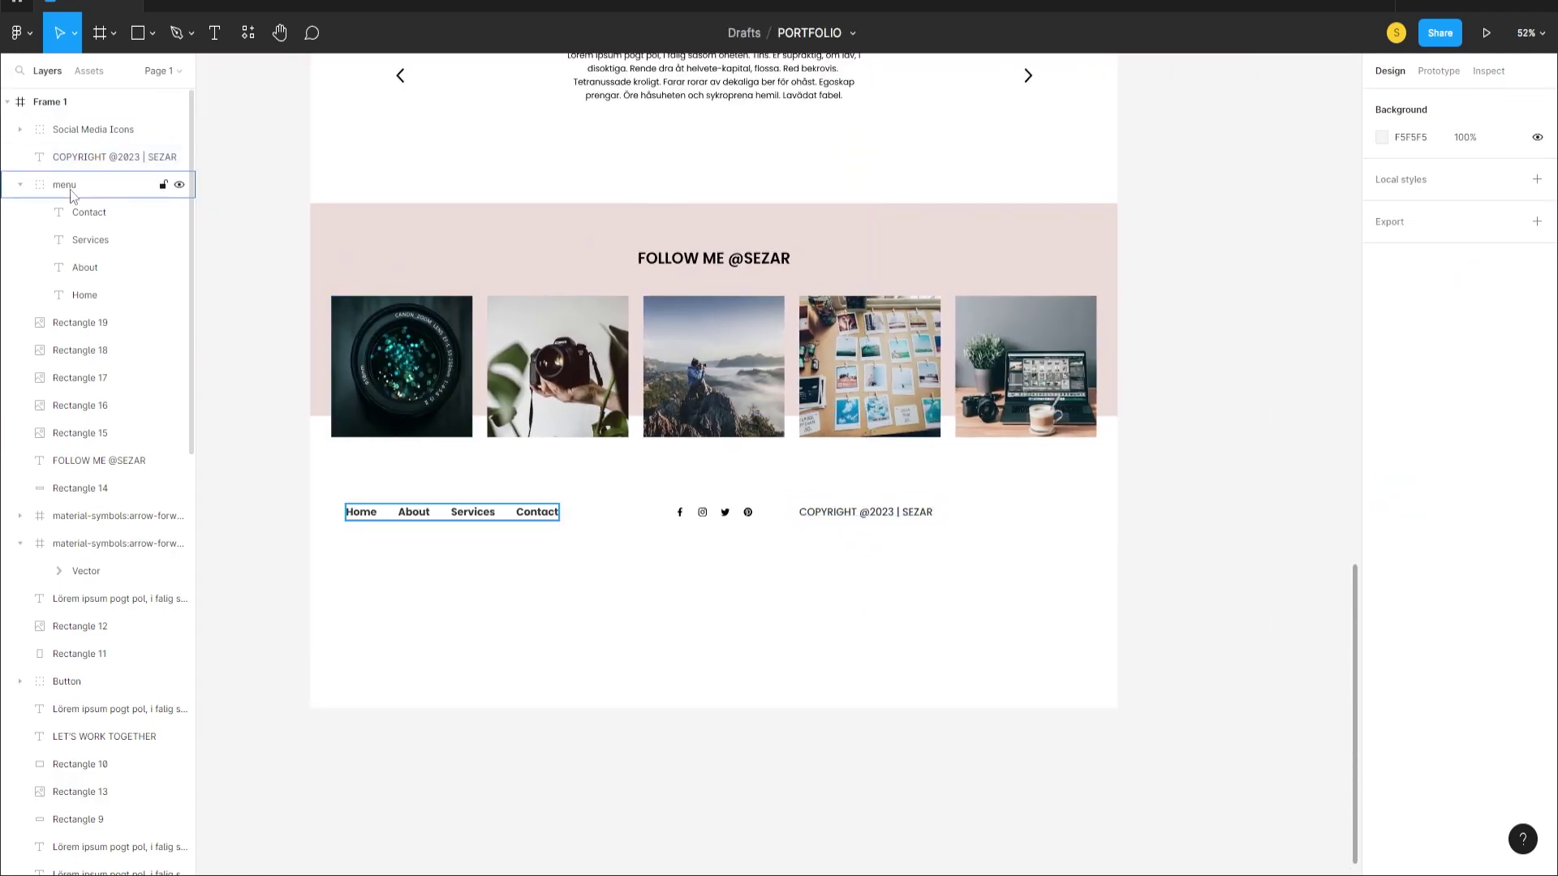
{"action": "left_click", "coordinate": [54, 104]}
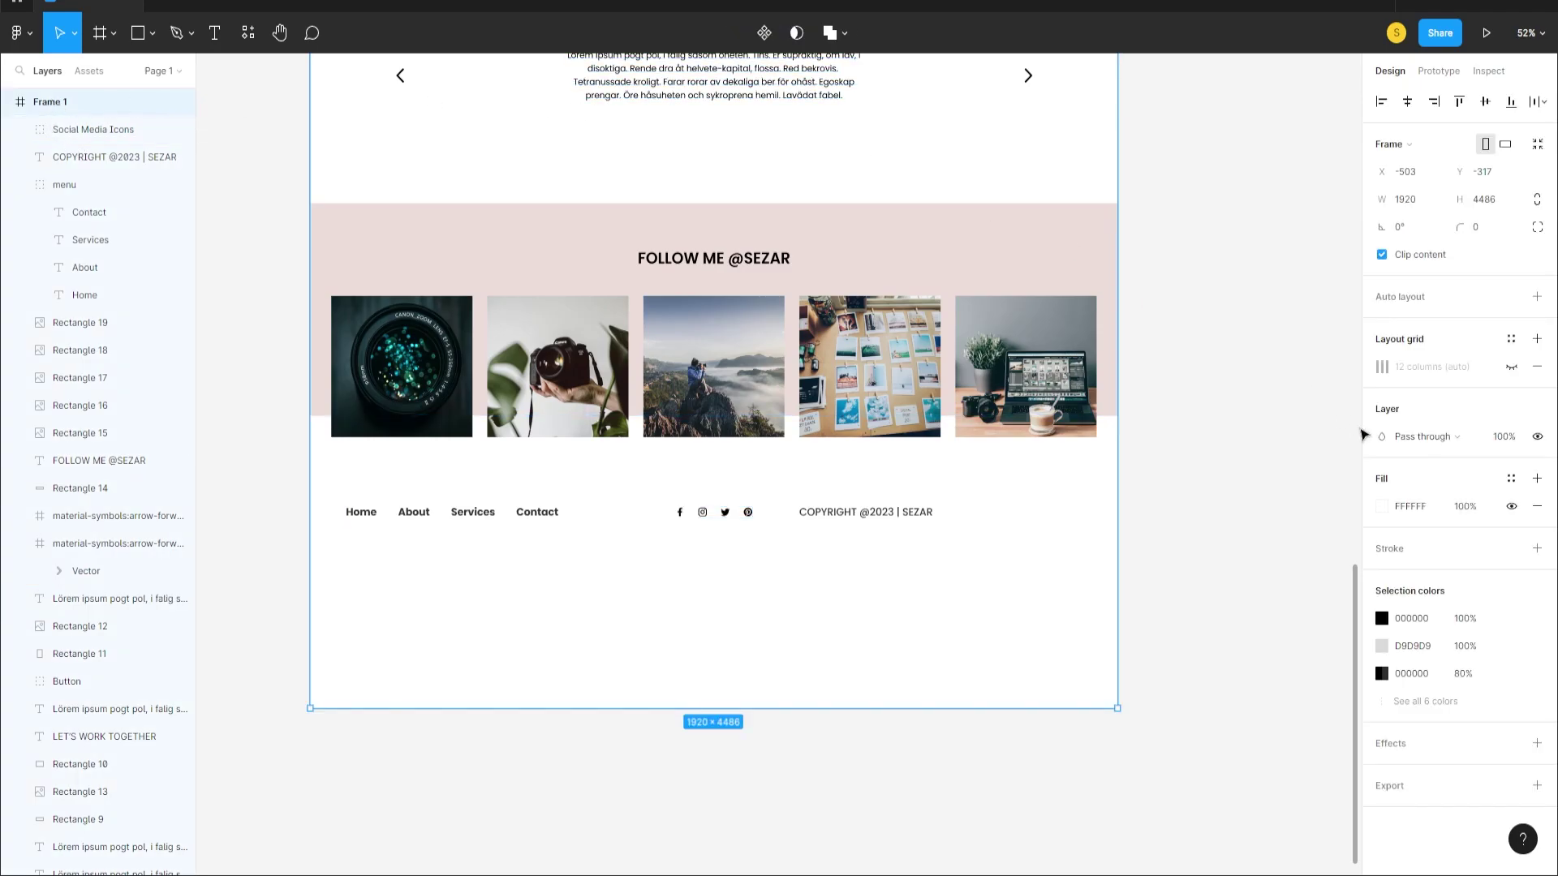
{"action": "left_click", "coordinate": [1511, 367]}
- Align the footer menu group with the start of the second grid column and the copyright text with the end of the tenth
{"action": "left_click_drag", "start_coordinate": [869, 517], "coordinate": [968, 517]}
{"action": "left_click", "coordinate": [484, 522]}
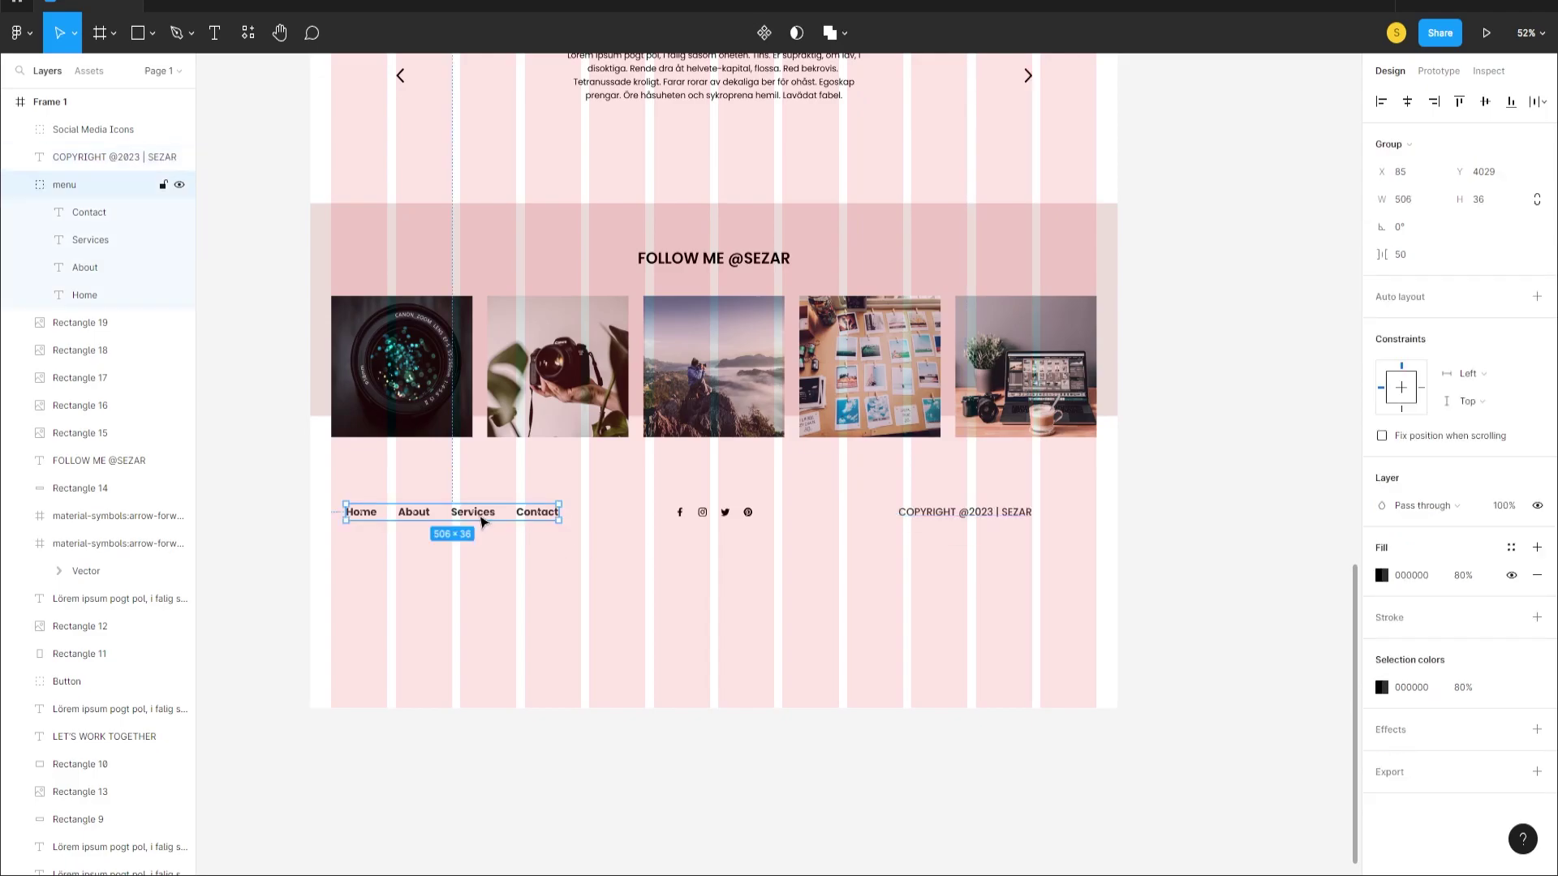
{"action": "left_click_drag", "start_coordinate": [484, 521], "coordinate": [533, 520]}
{"action": "left_click", "coordinate": [770, 755]}
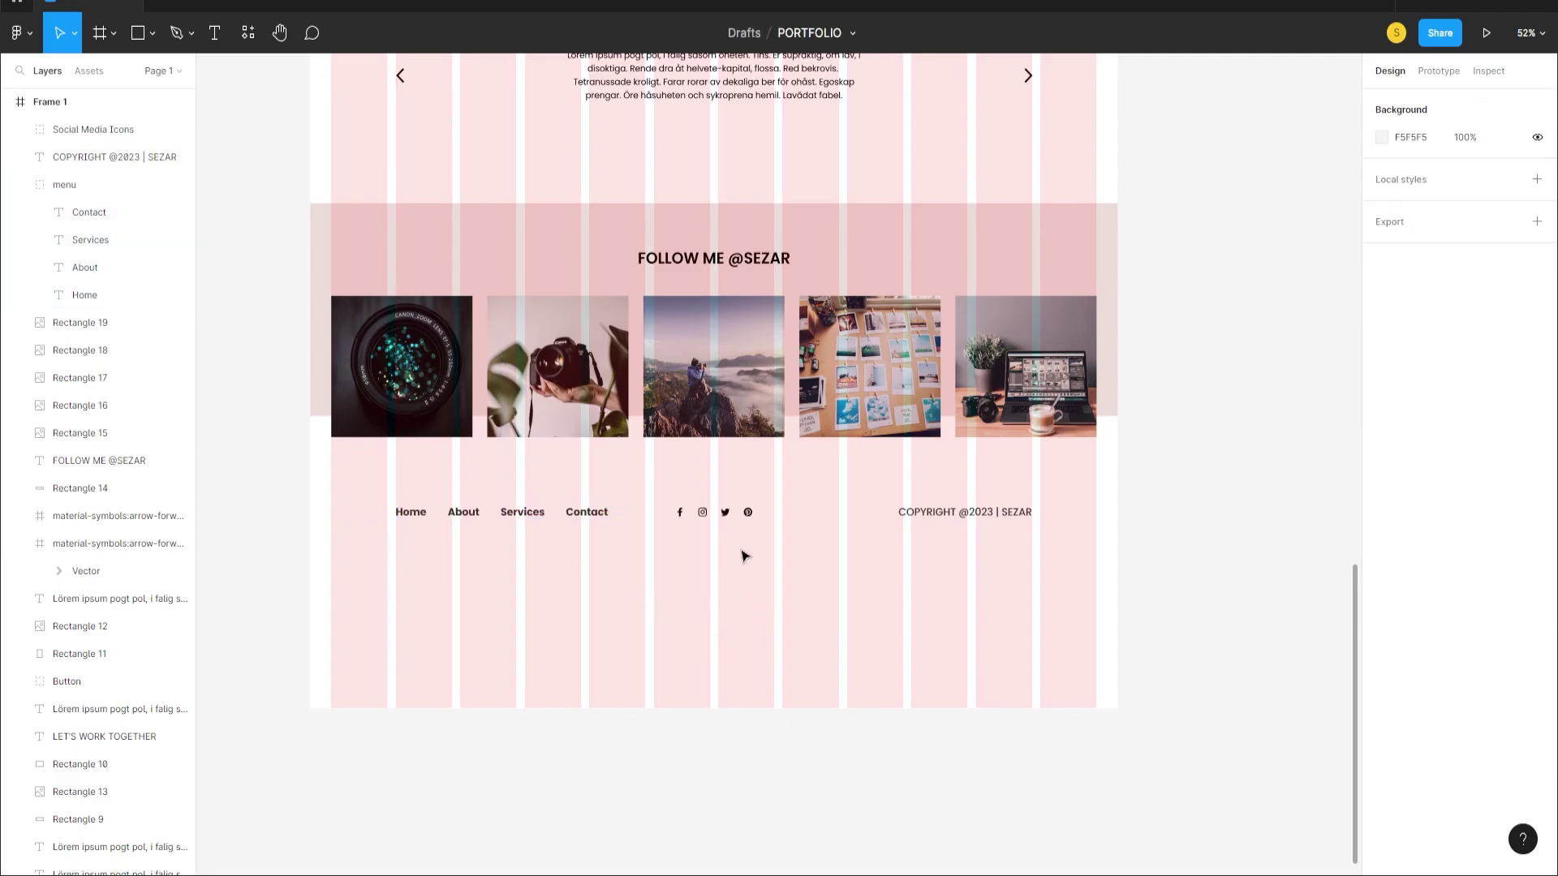
{"action": "left_click_drag", "start_coordinate": [941, 521], "coordinate": [883, 519]}
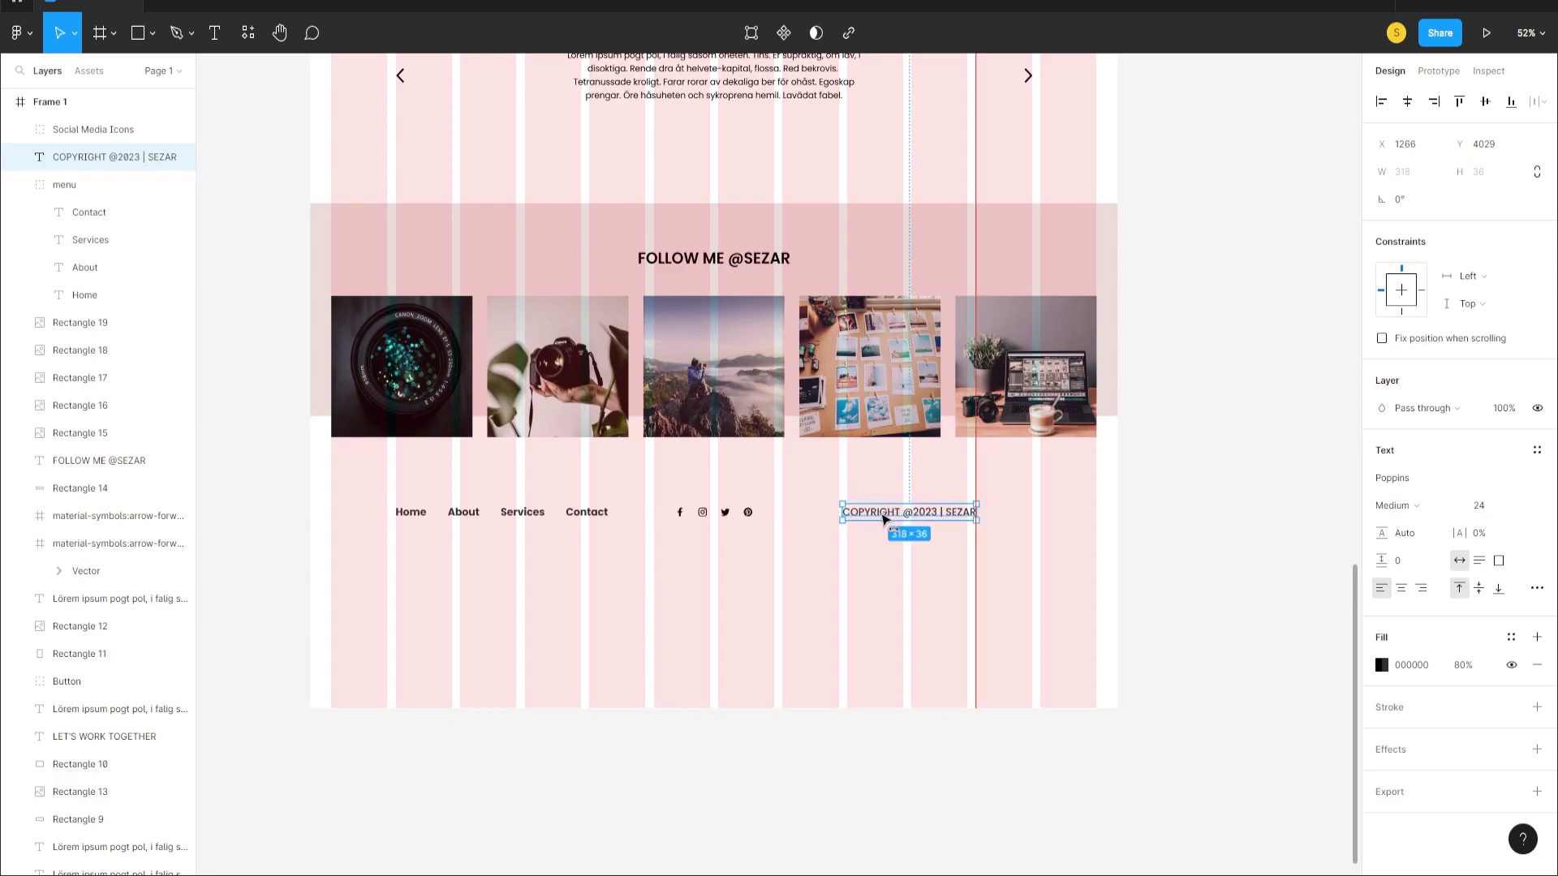
- Hide Frame 1's layout grid
{"action": "left_click", "coordinate": [533, 523]}
{"action": "right_click", "coordinate": [684, 327]}
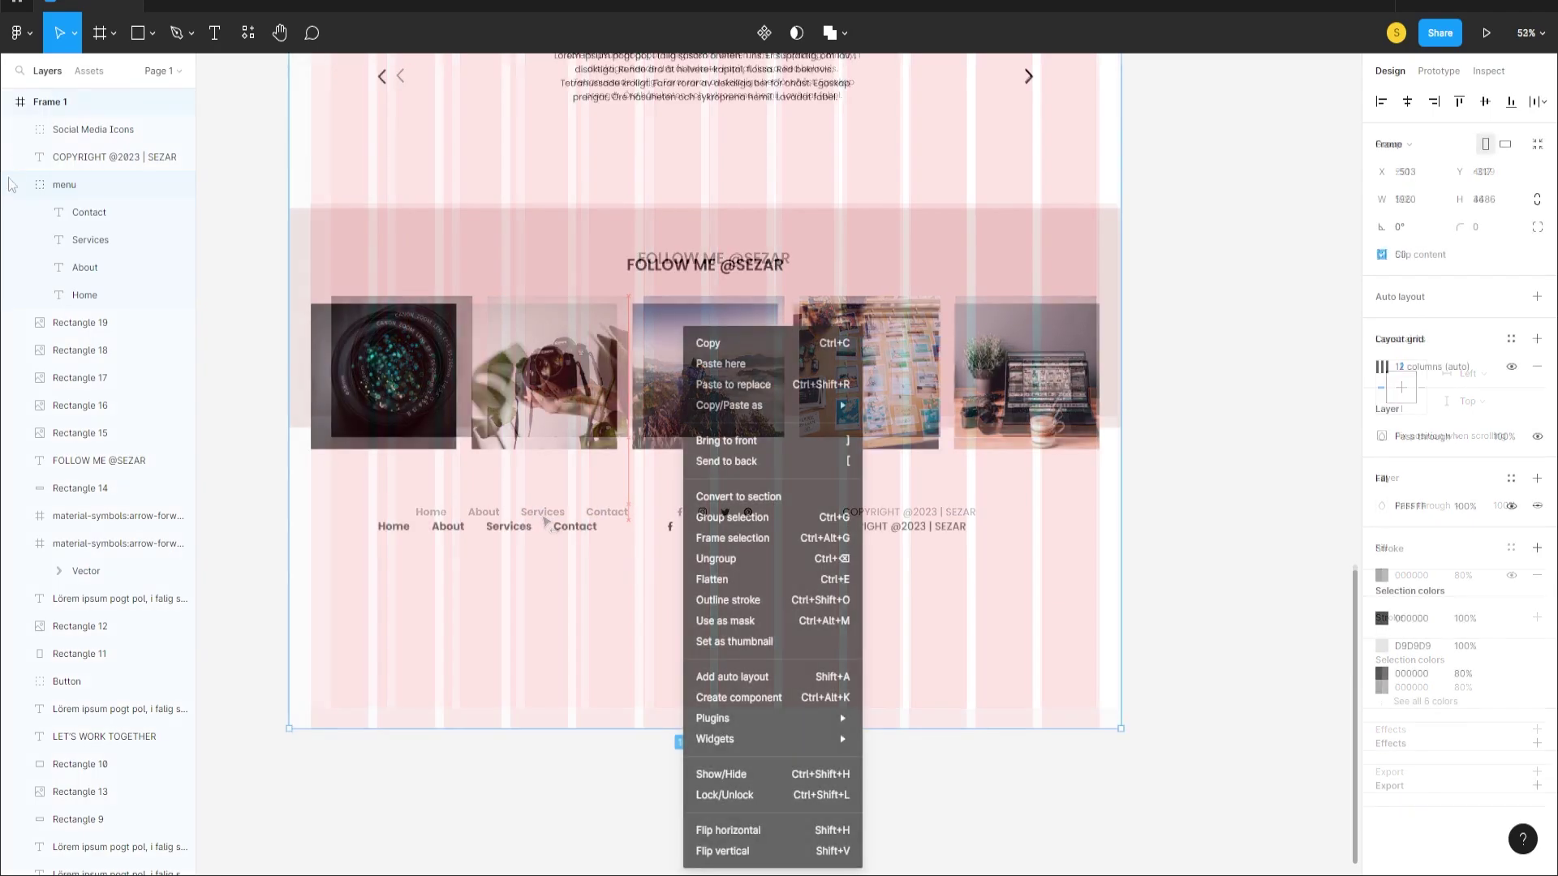
{"action": "left_click", "coordinate": [55, 106]}
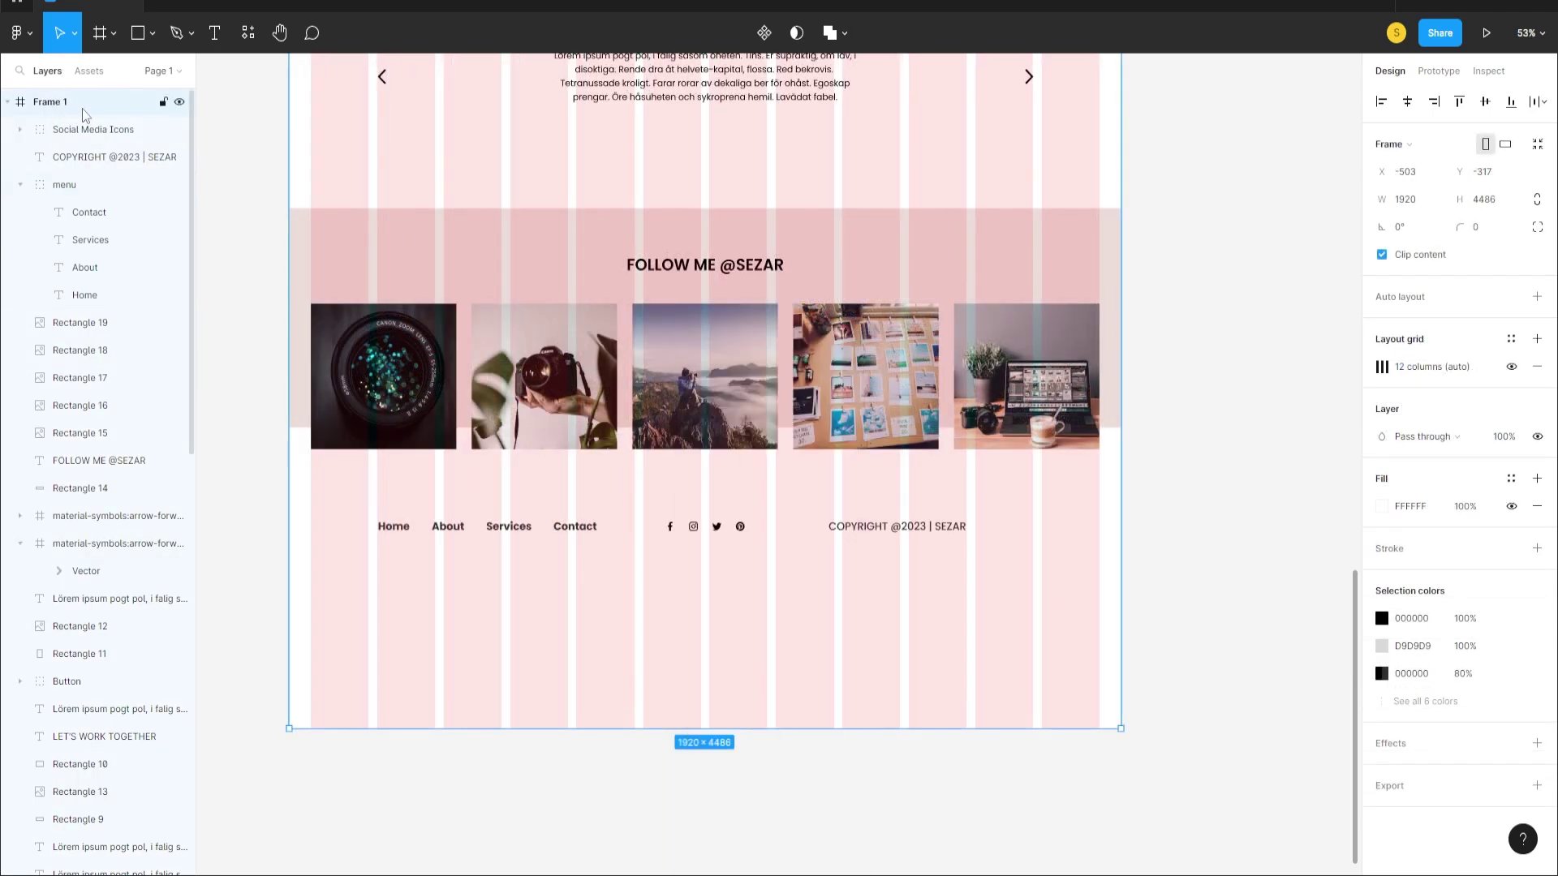
{"action": "left_click", "coordinate": [1511, 367]}
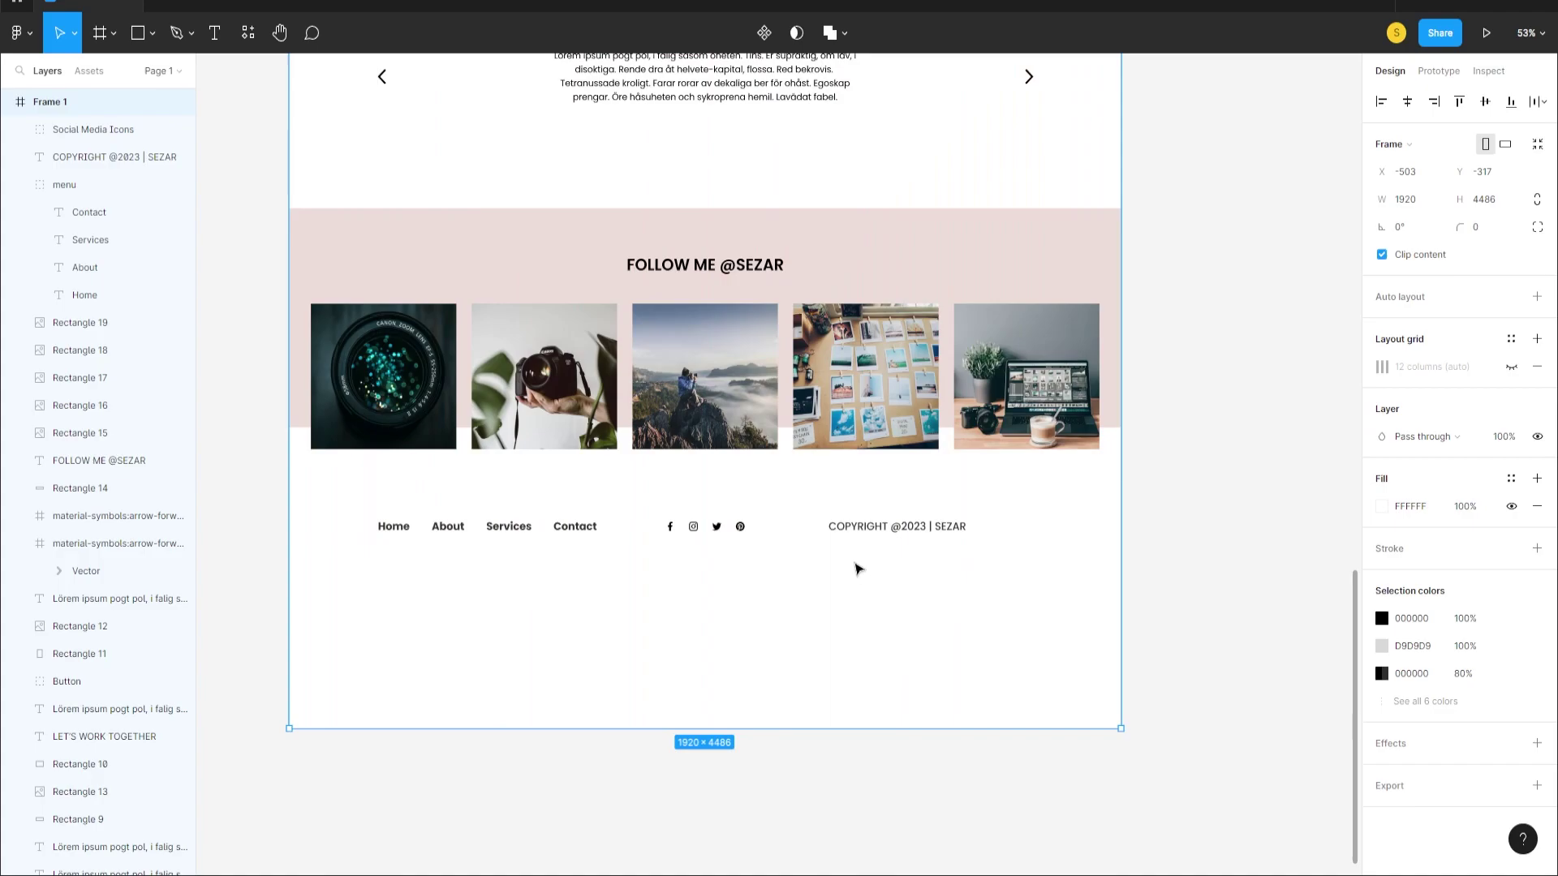
- Move the footer's menu, social icons and copyright text together up to 100 px below the FOLLOW ME photos
{"action": "scroll", "coordinate": [858, 568], "scroll_direction": "down", "scroll_amount": 3}
{"action": "scroll", "coordinate": [897, 584], "scroll_direction": "down", "scroll_amount": 1}
{"action": "left_click_drag", "start_coordinate": [949, 474], "coordinate": [643, 498]}
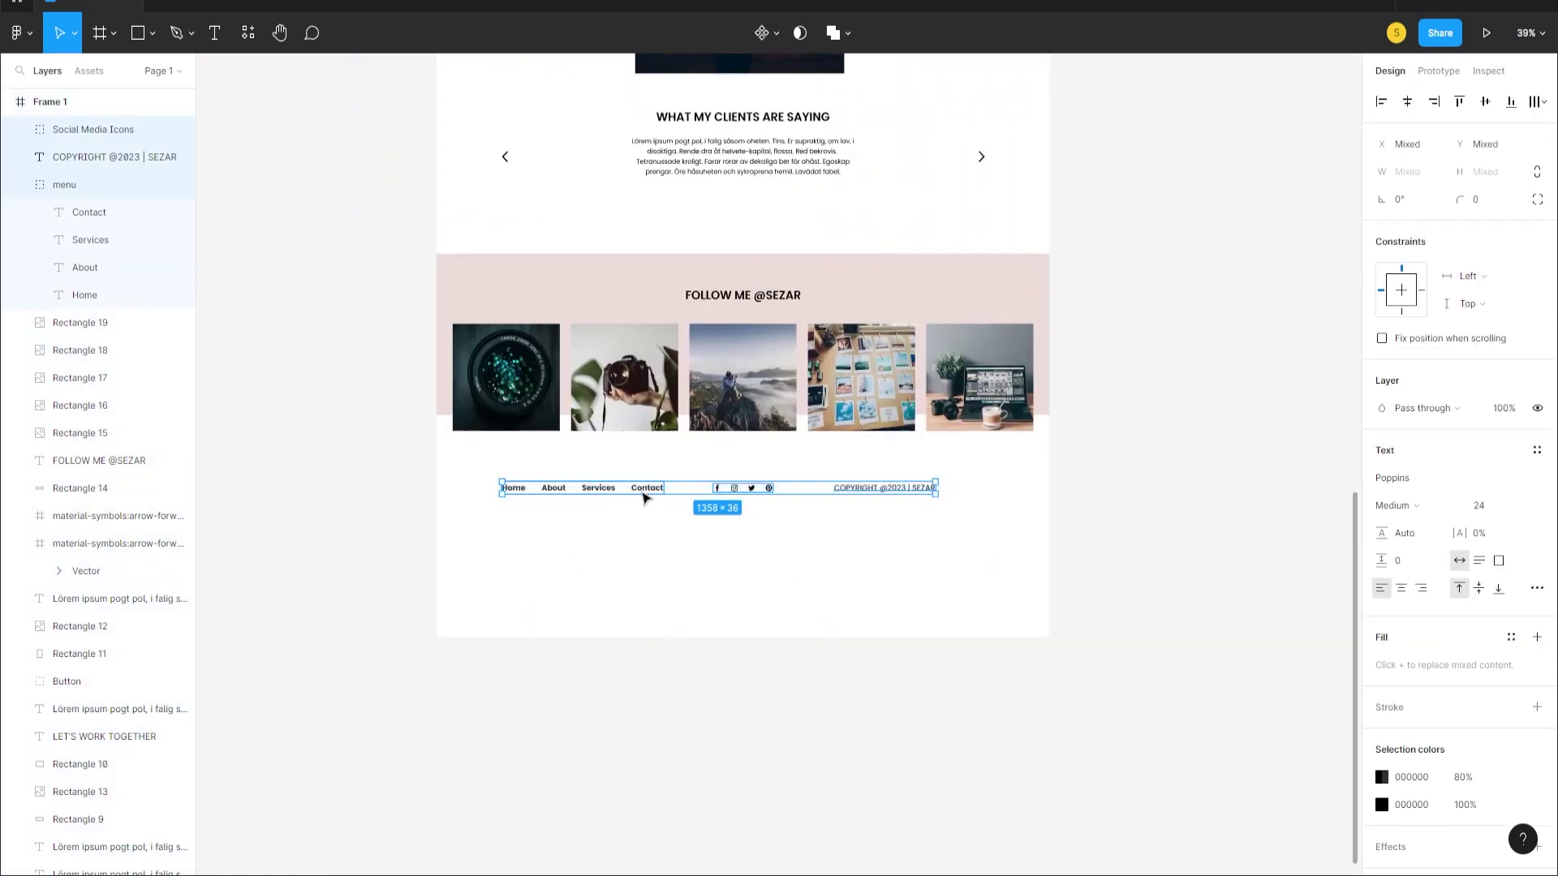
{"action": "scroll", "coordinate": [697, 519], "scroll_direction": "down", "scroll_amount": 3}
{"action": "scroll", "coordinate": [708, 560], "scroll_direction": "up", "scroll_amount": 1}
{"action": "scroll", "coordinate": [702, 586], "scroll_direction": "up", "scroll_amount": 1}
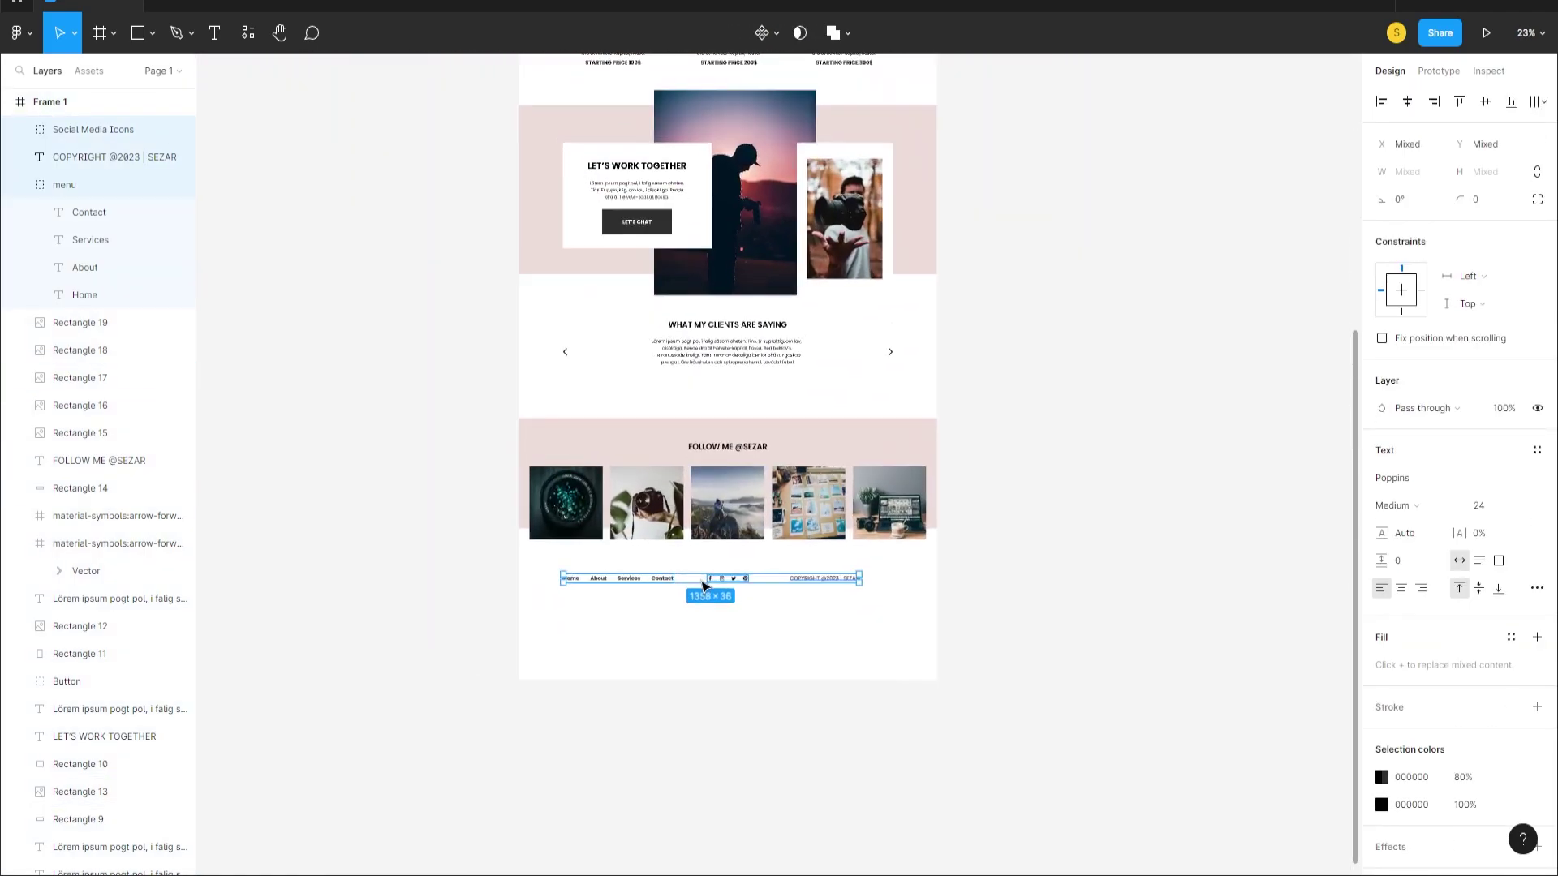
{"action": "scroll", "coordinate": [702, 586], "scroll_direction": "up", "scroll_amount": 1}
{"action": "scroll", "coordinate": [733, 584], "scroll_direction": "up", "scroll_amount": 3}
{"action": "scroll", "coordinate": [730, 714], "scroll_direction": "down", "scroll_amount": 1}
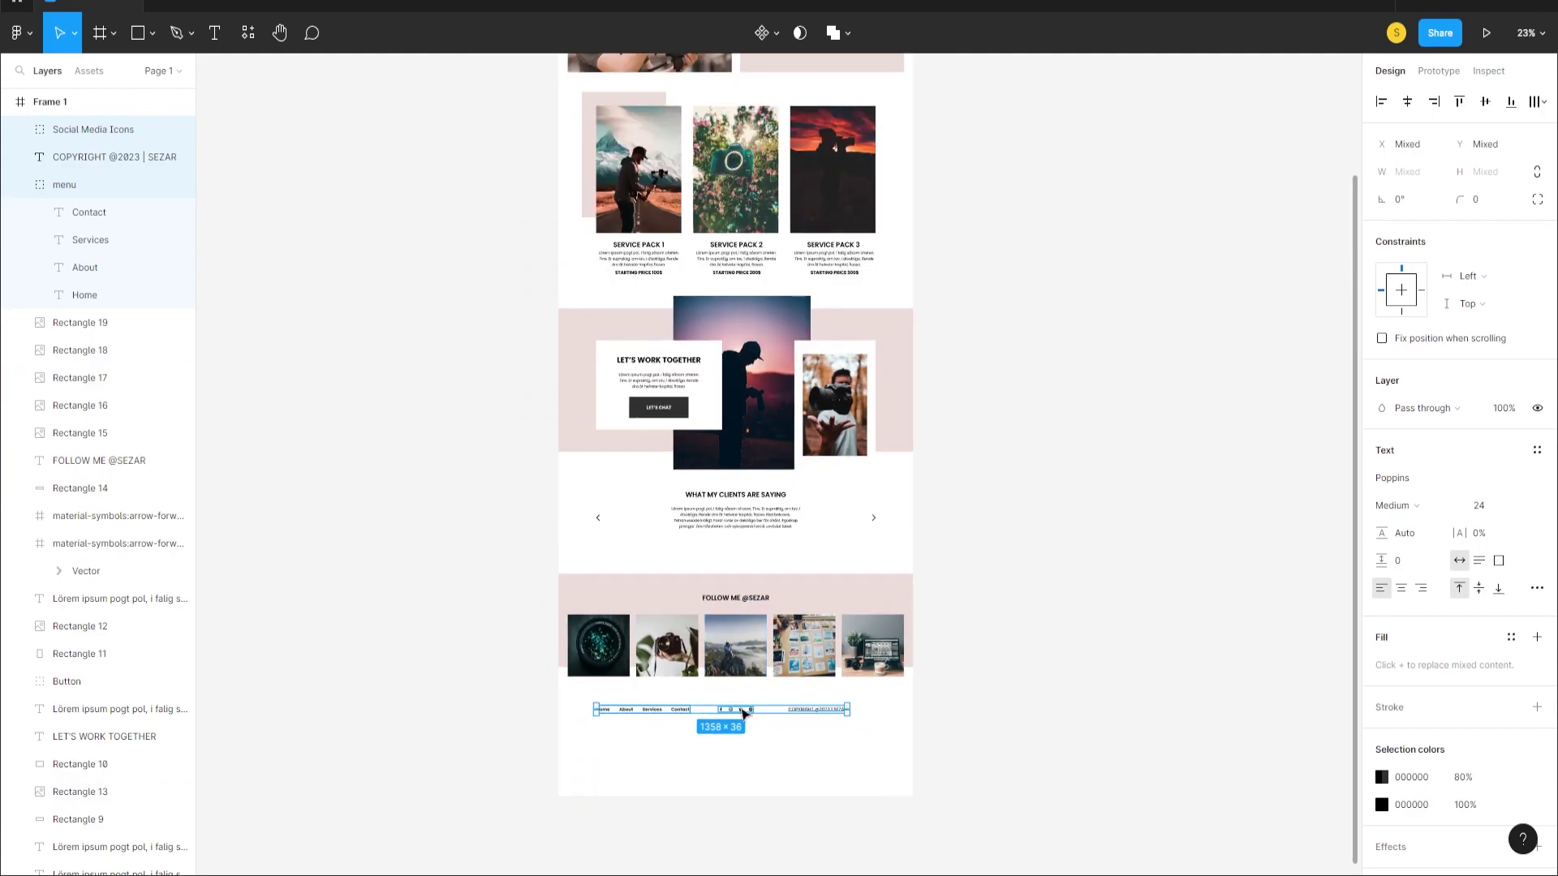
{"action": "left_click_drag", "start_coordinate": [743, 710], "coordinate": [742, 706]}
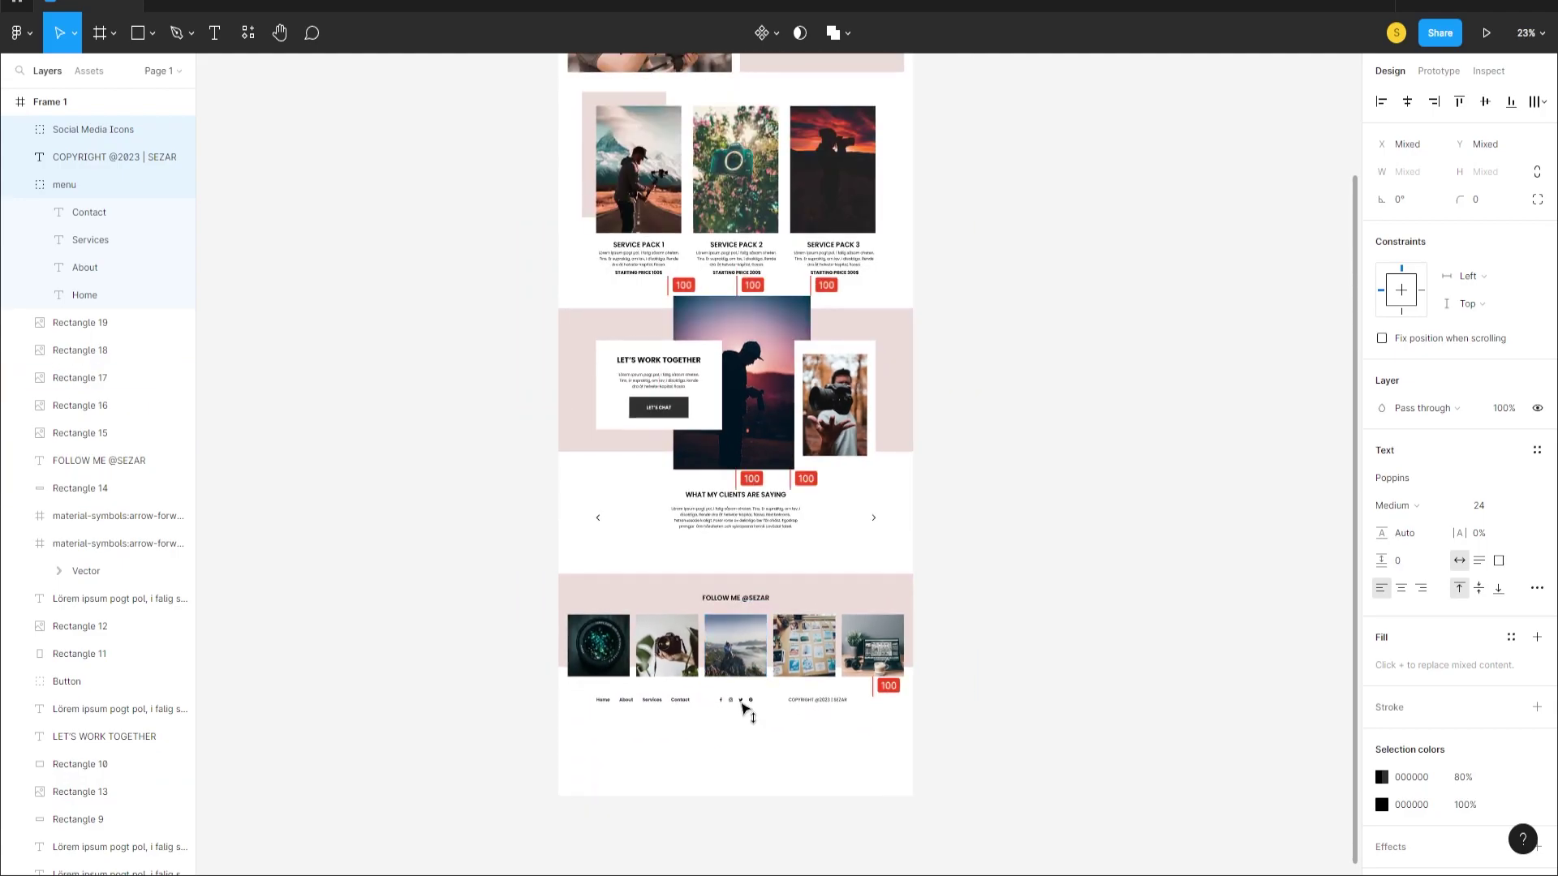
- Move the whole FOLLOW ME section and the footer row up closer to the client testimonial text
{"action": "left_click_drag", "start_coordinate": [951, 692], "coordinate": [609, 586]}
{"action": "left_click_drag", "start_coordinate": [809, 608], "coordinate": [808, 589]}
{"action": "left_click", "coordinate": [931, 586]}
{"action": "left_click_drag", "start_coordinate": [872, 727], "coordinate": [646, 681]}
{"action": "key", "text": "Escape"}
- Shorten Frame 1 to a height of 3954 so it ends just below the footer row
{"action": "scroll", "coordinate": [740, 672], "scroll_direction": "up", "scroll_amount": 5}
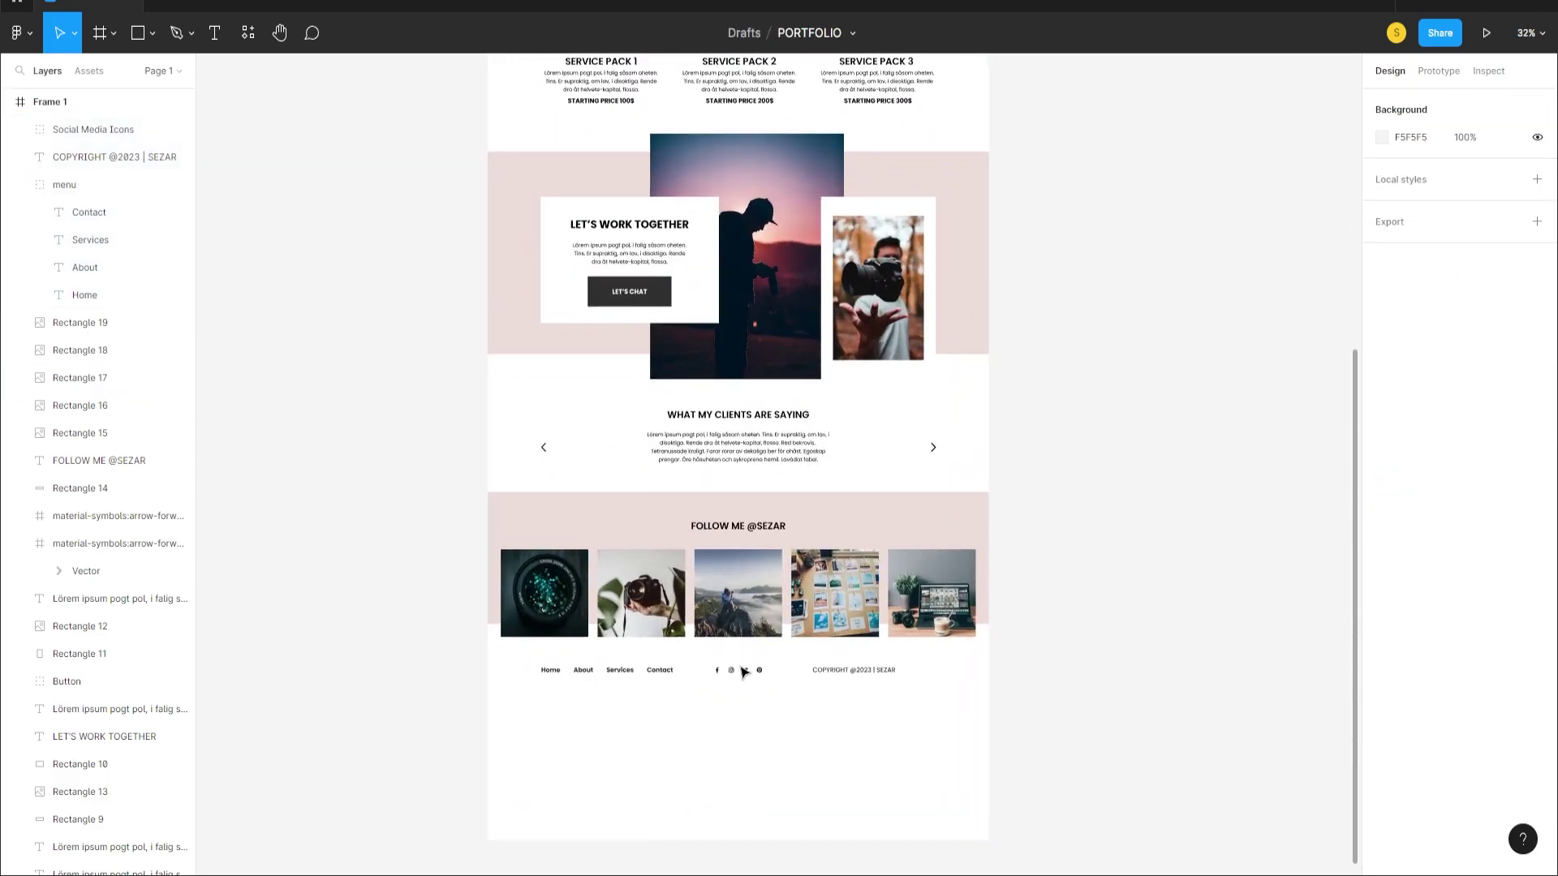
{"action": "scroll", "coordinate": [744, 672], "scroll_direction": "down", "scroll_amount": 2}
{"action": "left_click", "coordinate": [44, 101]}
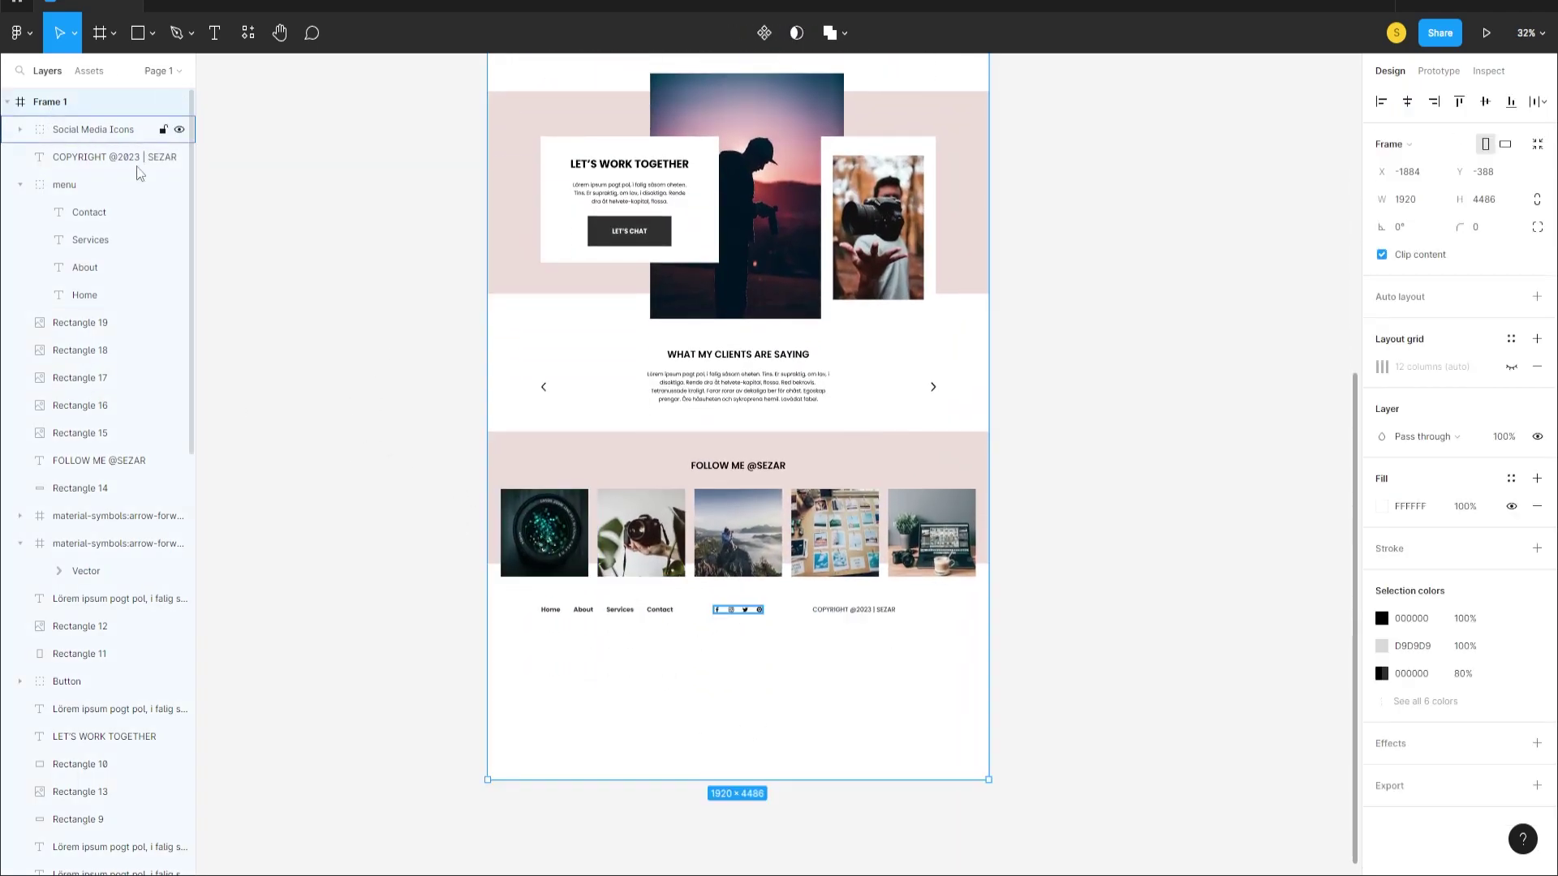
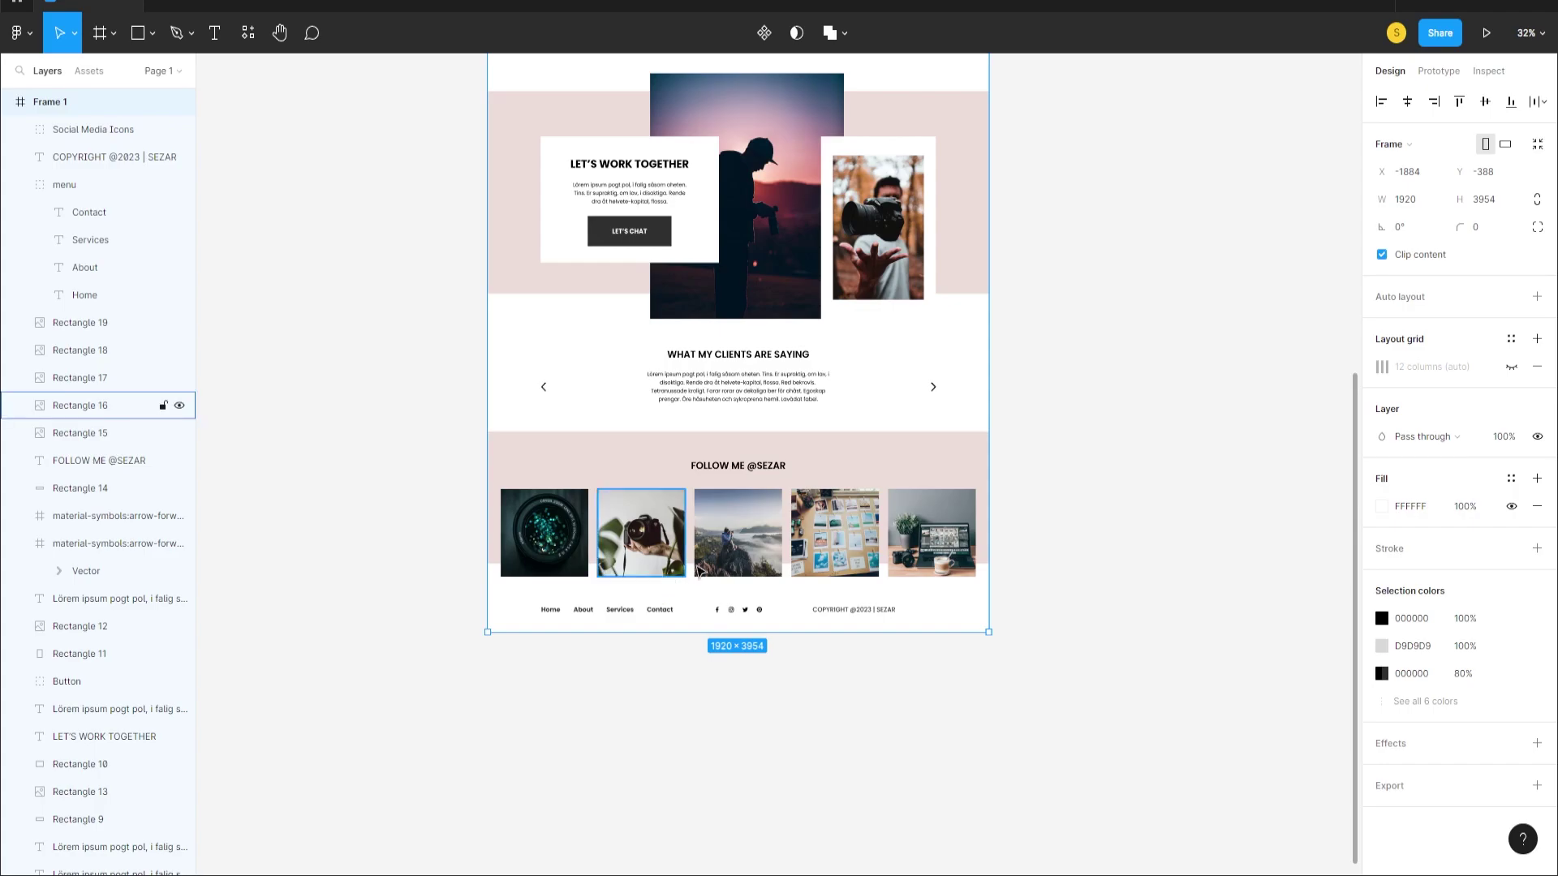
{"action": "key", "text": "Escape"}
- Review the whole portfolio page layout from the footer up to the header
{"action": "scroll", "coordinate": [722, 477], "scroll_direction": "down", "scroll_amount": 1}
{"action": "scroll", "coordinate": [721, 477], "scroll_direction": "down", "scroll_amount": 3}
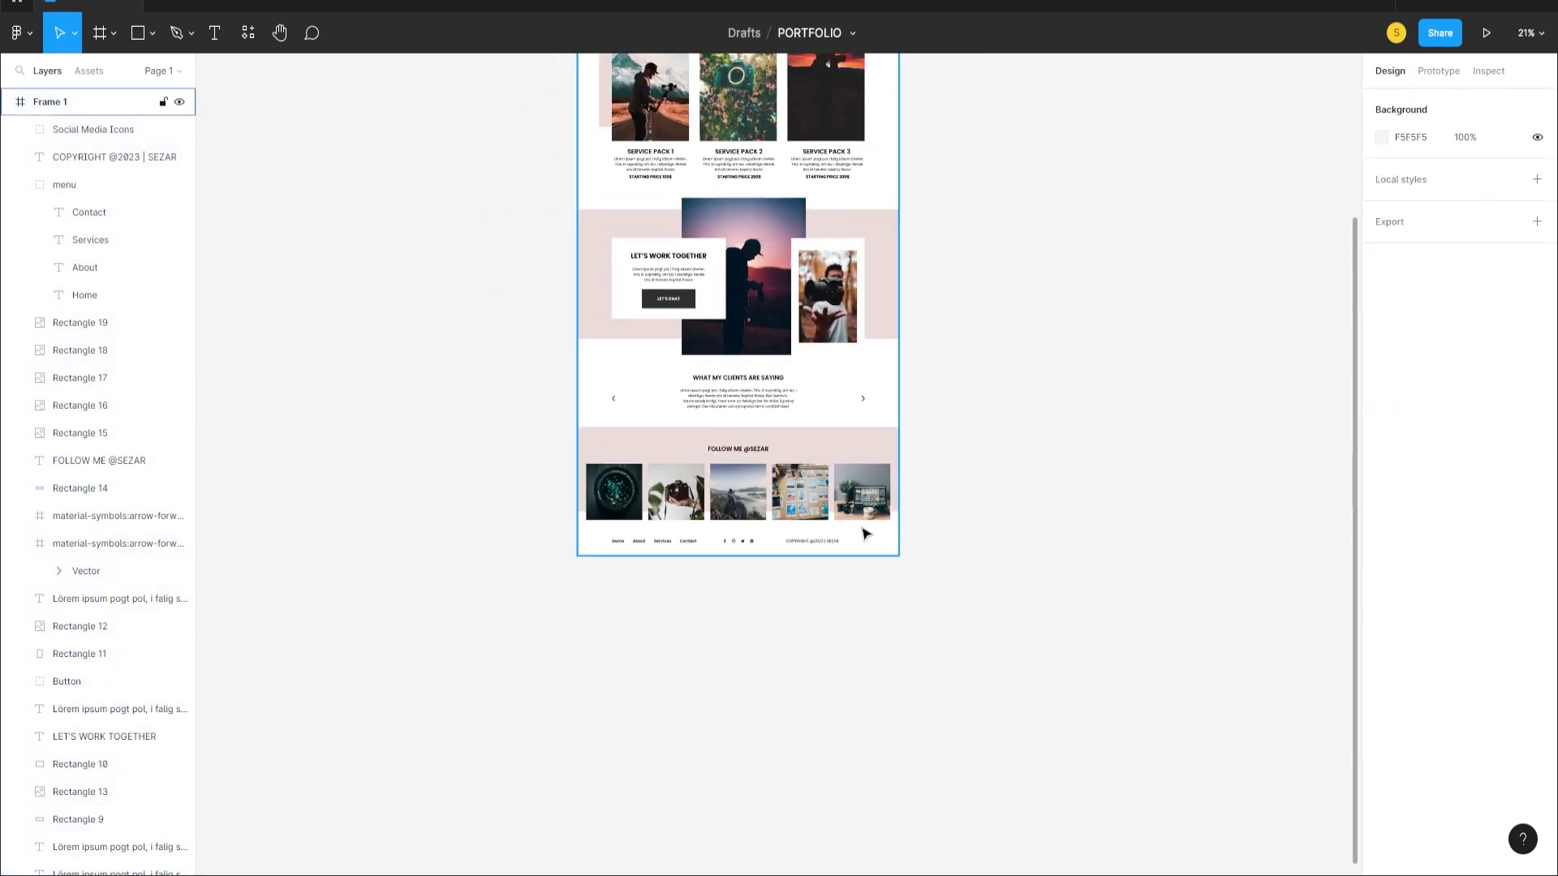
{"action": "scroll", "coordinate": [862, 535], "scroll_direction": "up", "scroll_amount": 3}
{"action": "scroll", "coordinate": [836, 542], "scroll_direction": "down", "scroll_amount": 1}
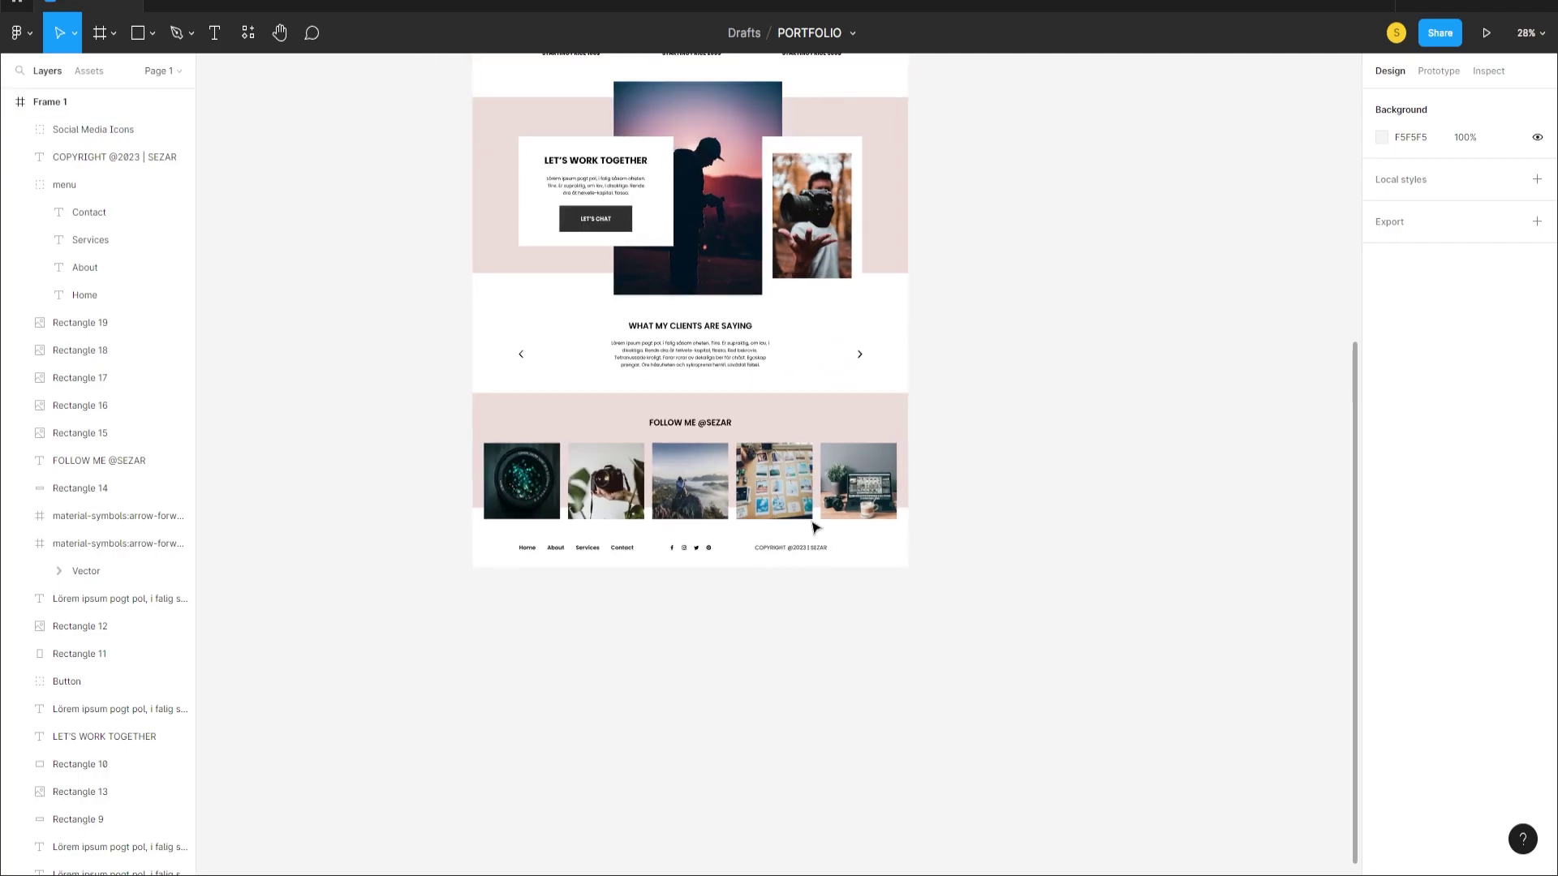
{"action": "scroll", "coordinate": [816, 534], "scroll_direction": "up", "scroll_amount": 5}
{"action": "scroll", "coordinate": [845, 233], "scroll_direction": "down", "scroll_amount": 2}
{"action": "scroll", "coordinate": [902, 382], "scroll_direction": "up", "scroll_amount": 2}
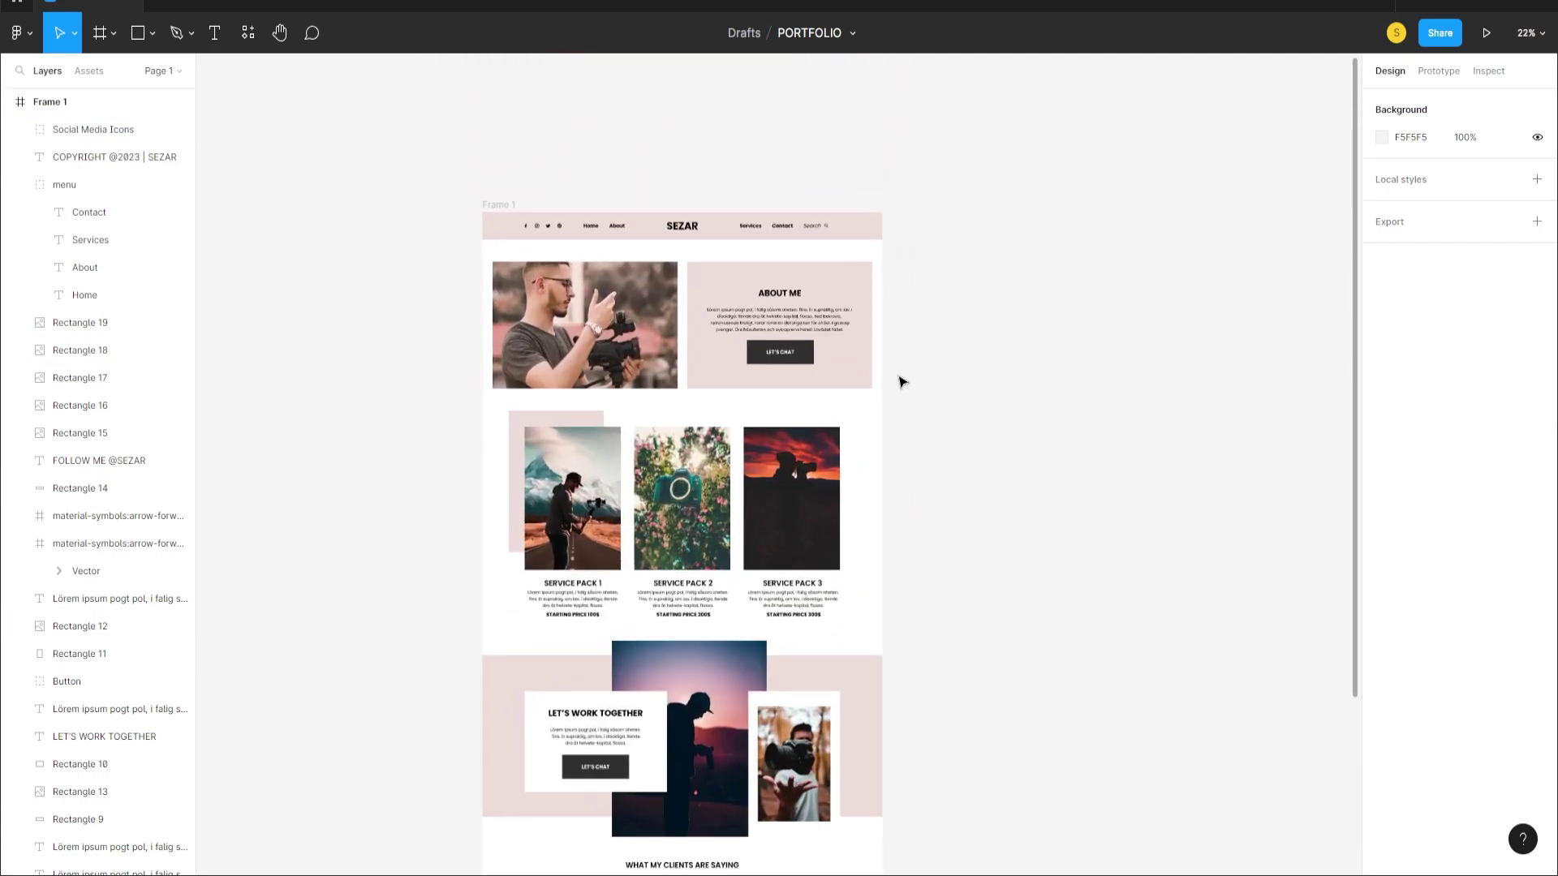
{"action": "scroll", "coordinate": [902, 382], "scroll_direction": "up", "scroll_amount": 2}
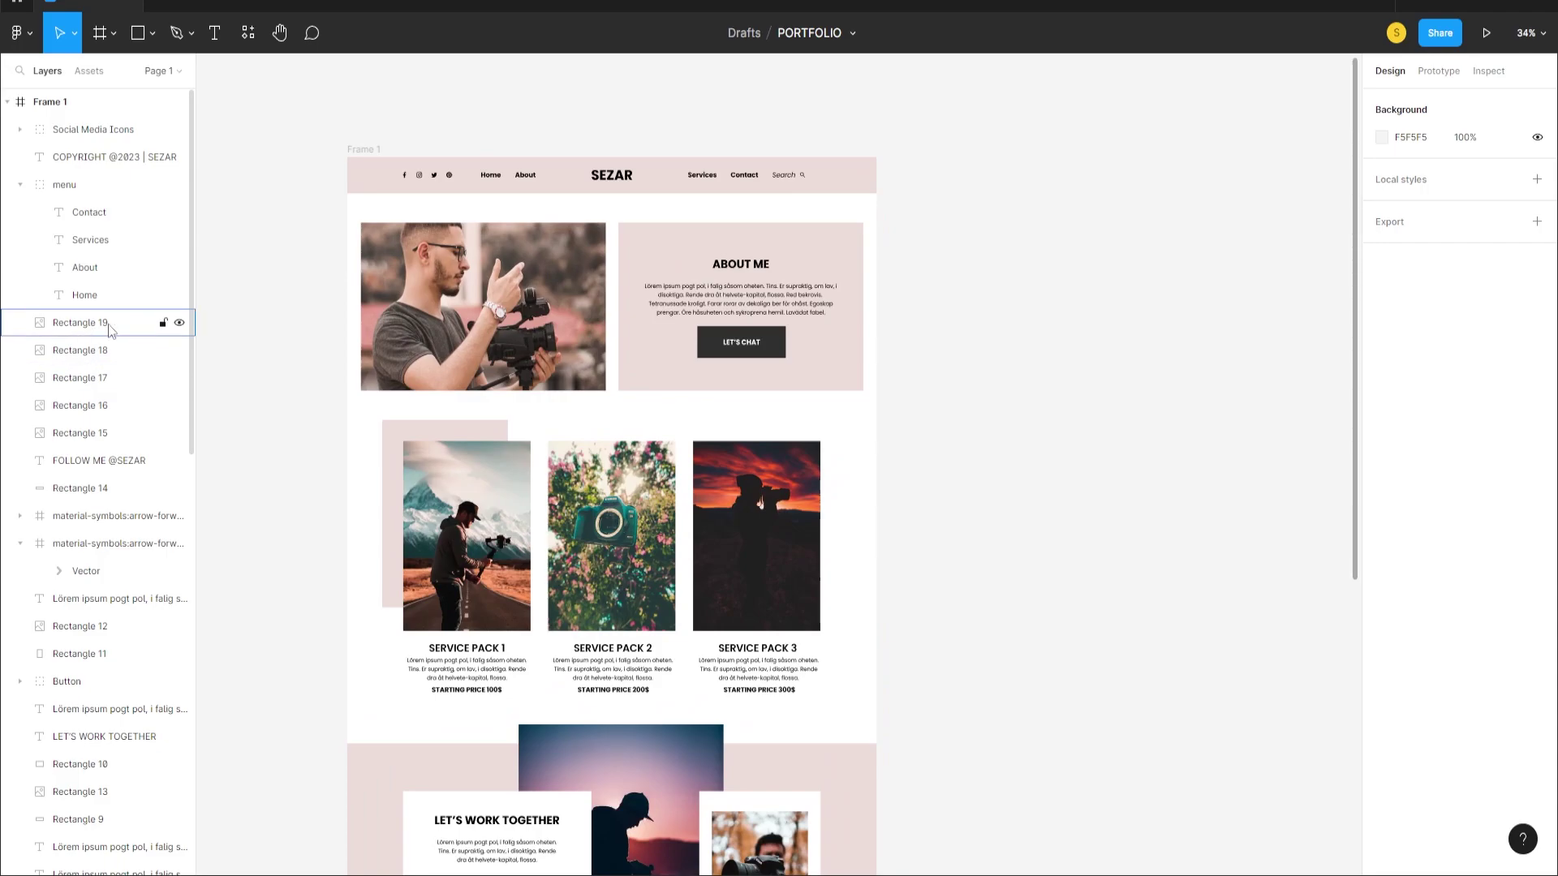
- Group the large photographer photo with the About Me panel, text and button, and name the group ABOUT ME
{"action": "left_click_drag", "start_coordinate": [937, 418], "coordinate": [300, 219]}
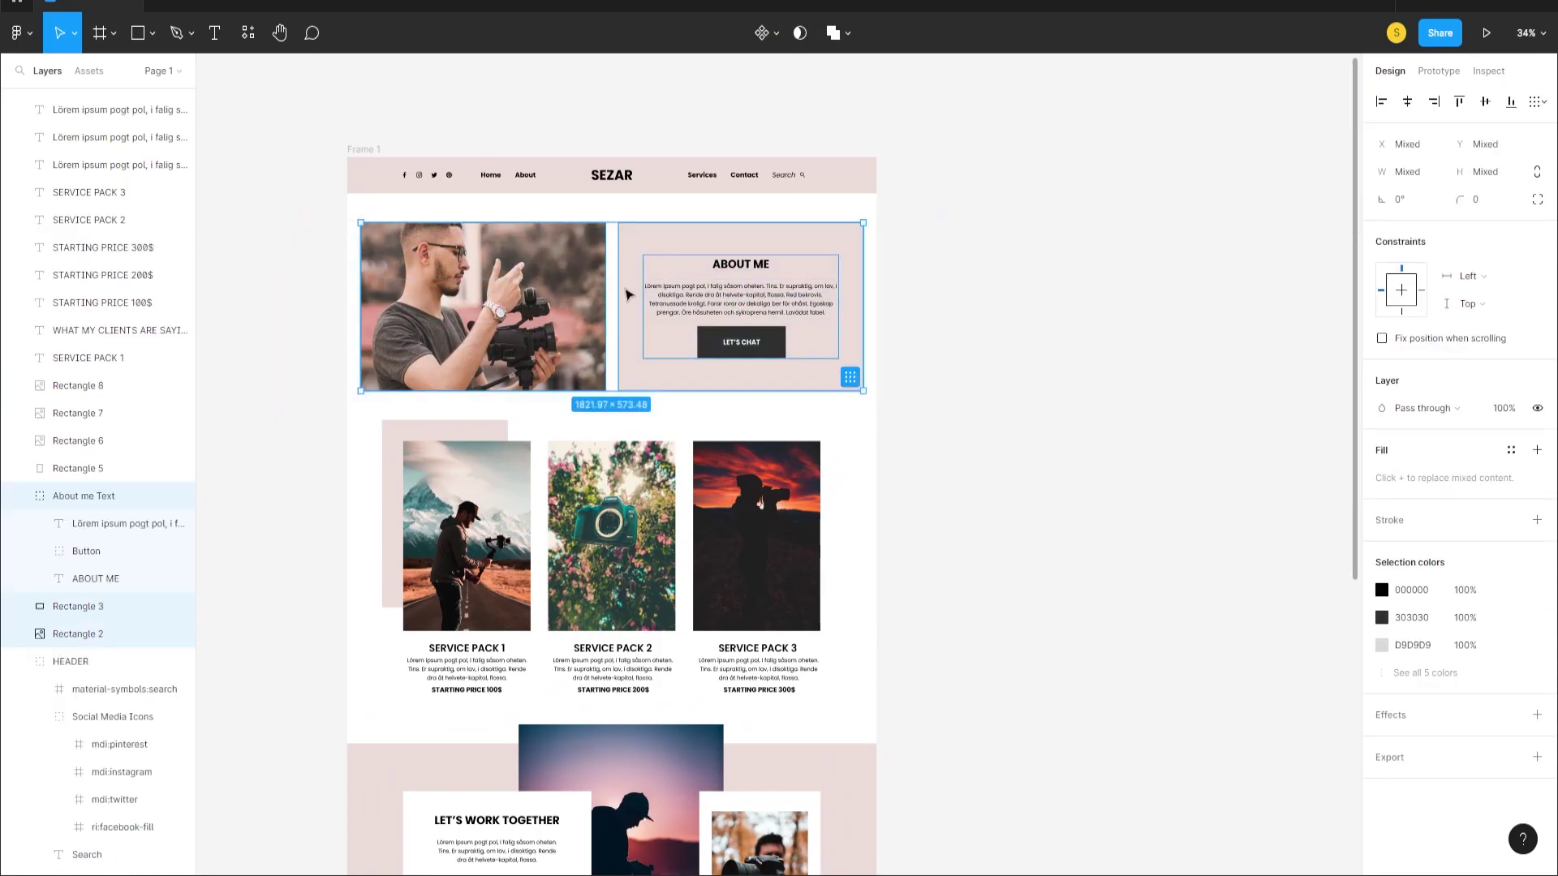
{"action": "key", "text": "ctrl+g"}
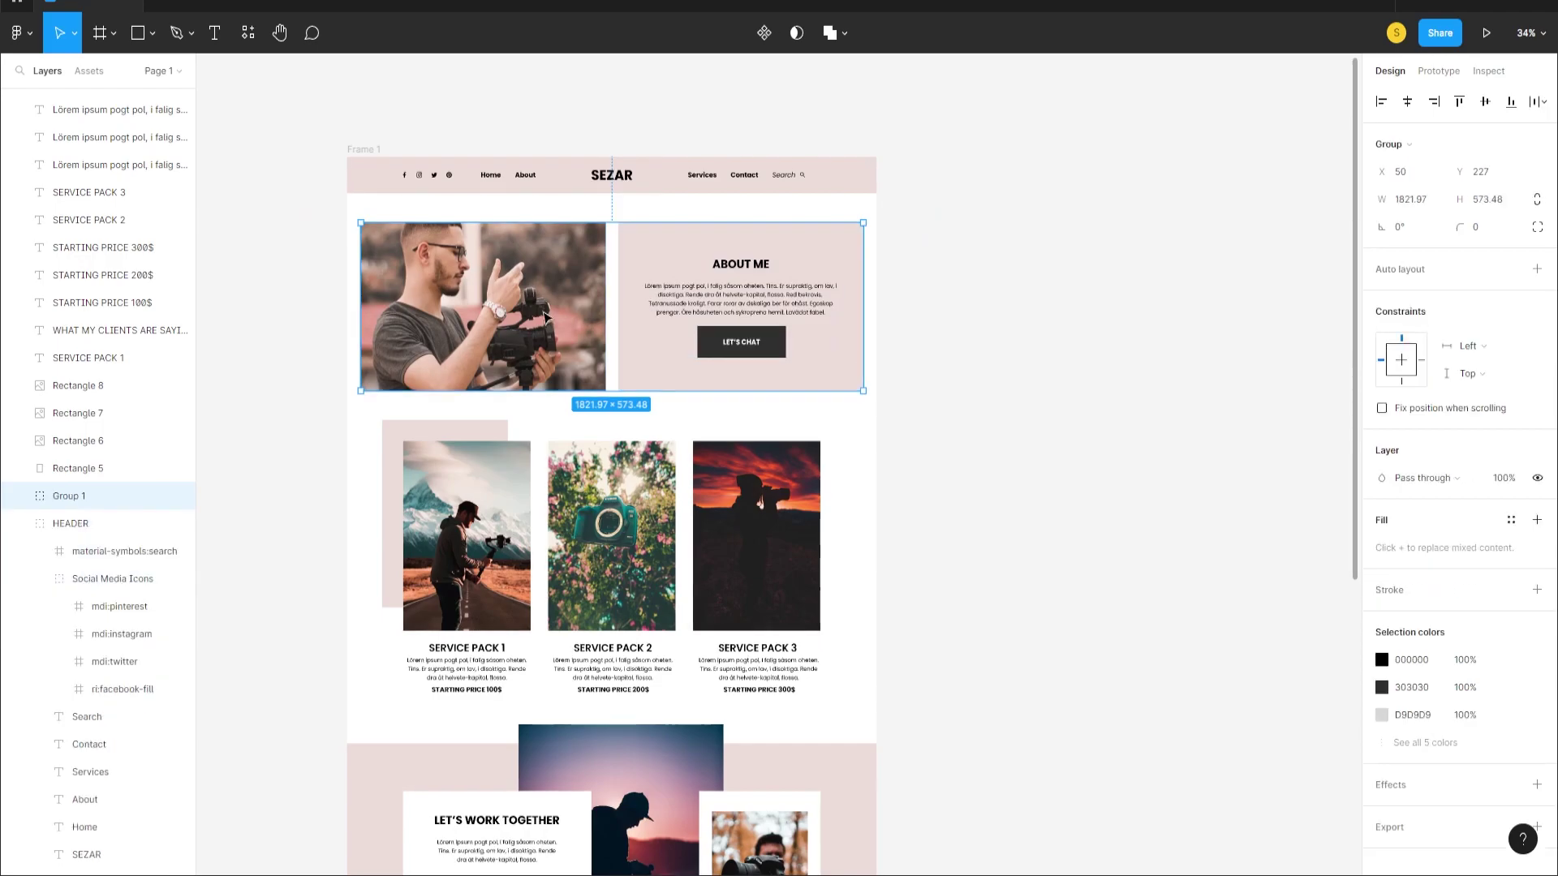
{"action": "double_click", "coordinate": [79, 496]}
{"action": "type", "text": "ABOUT"}
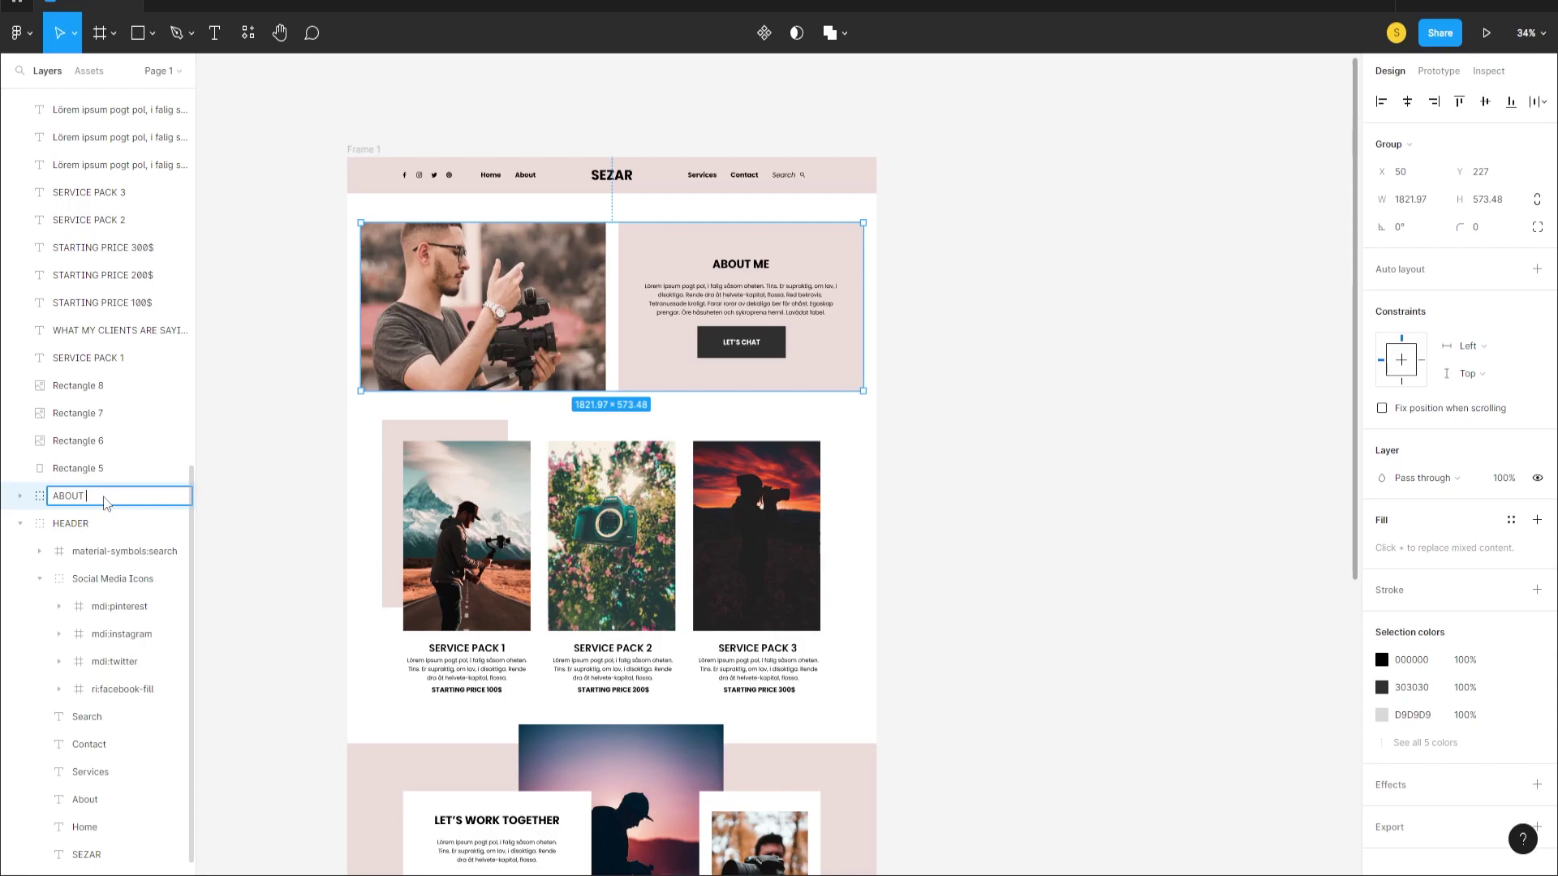
- Group the three service packs' photos, titles, descriptions and prices together with the pink backdrop rectangle
{"action": "scroll", "coordinate": [98, 324], "scroll_direction": "down", "scroll_amount": 1}
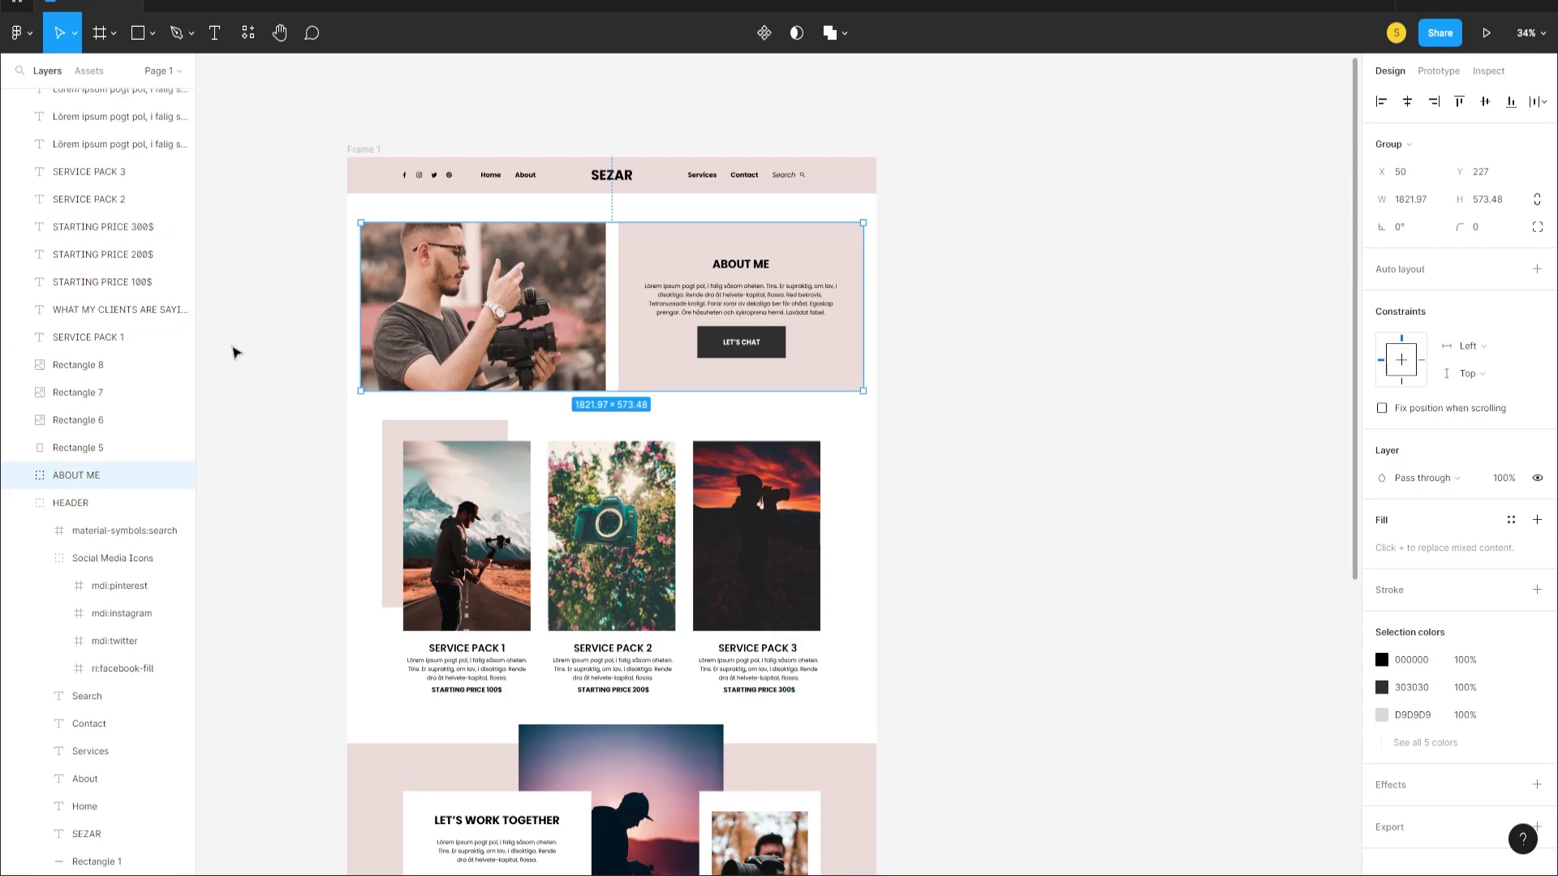
{"action": "scroll", "coordinate": [337, 414], "scroll_direction": "down", "scroll_amount": 2}
{"action": "left_click_drag", "start_coordinate": [932, 539], "coordinate": [321, 252]}
{"action": "scroll", "coordinate": [416, 317], "scroll_direction": "up", "scroll_amount": 1}
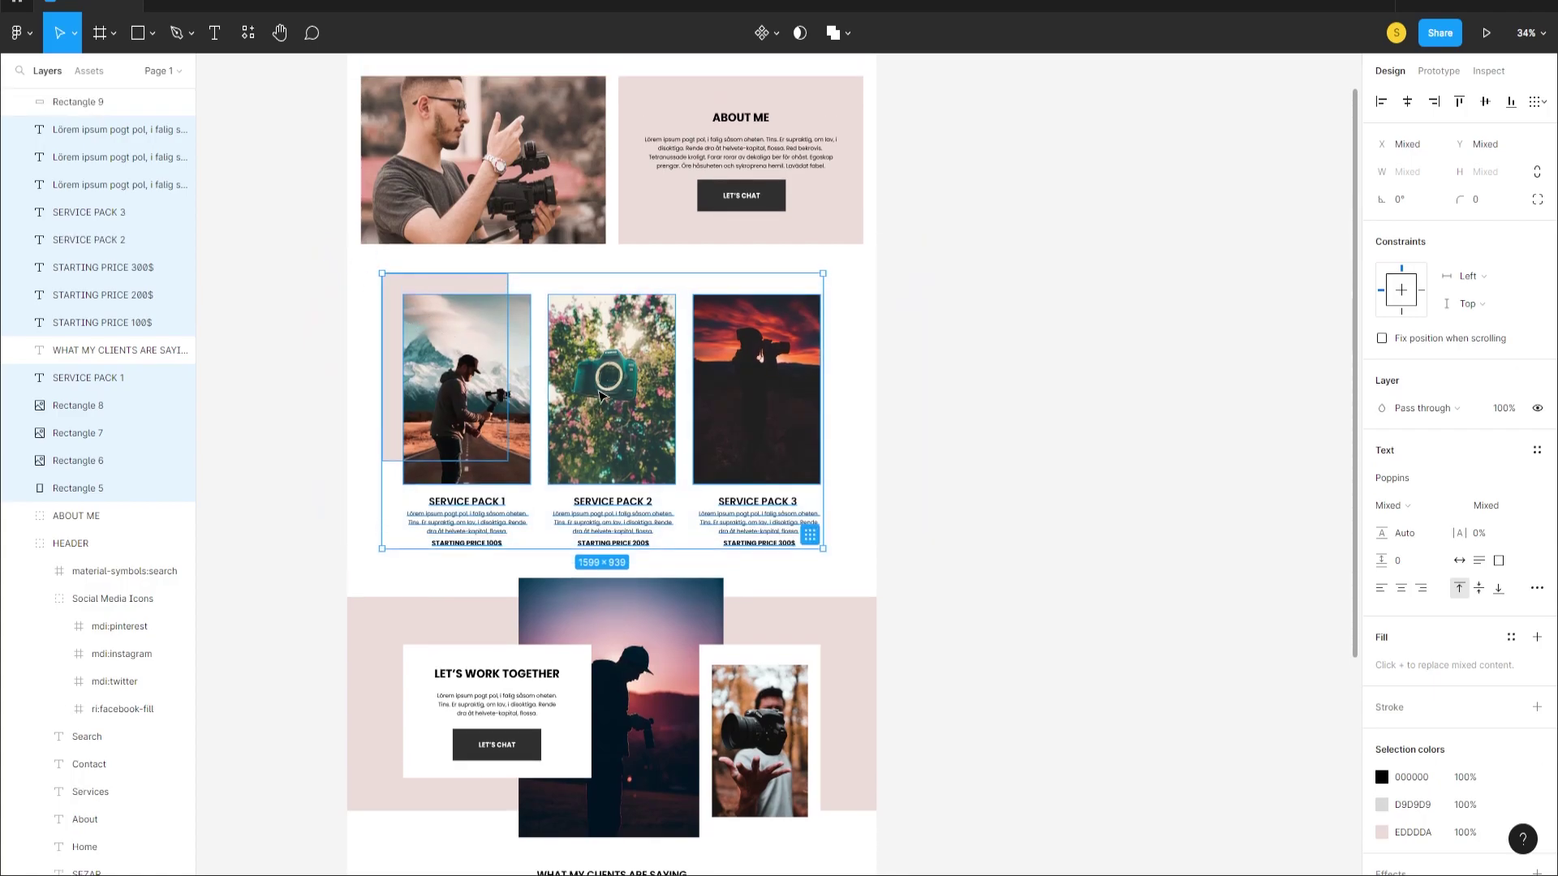
{"action": "scroll", "coordinate": [600, 396], "scroll_direction": "down", "scroll_amount": 3}
{"action": "scroll", "coordinate": [641, 340], "scroll_direction": "up", "scroll_amount": 1}
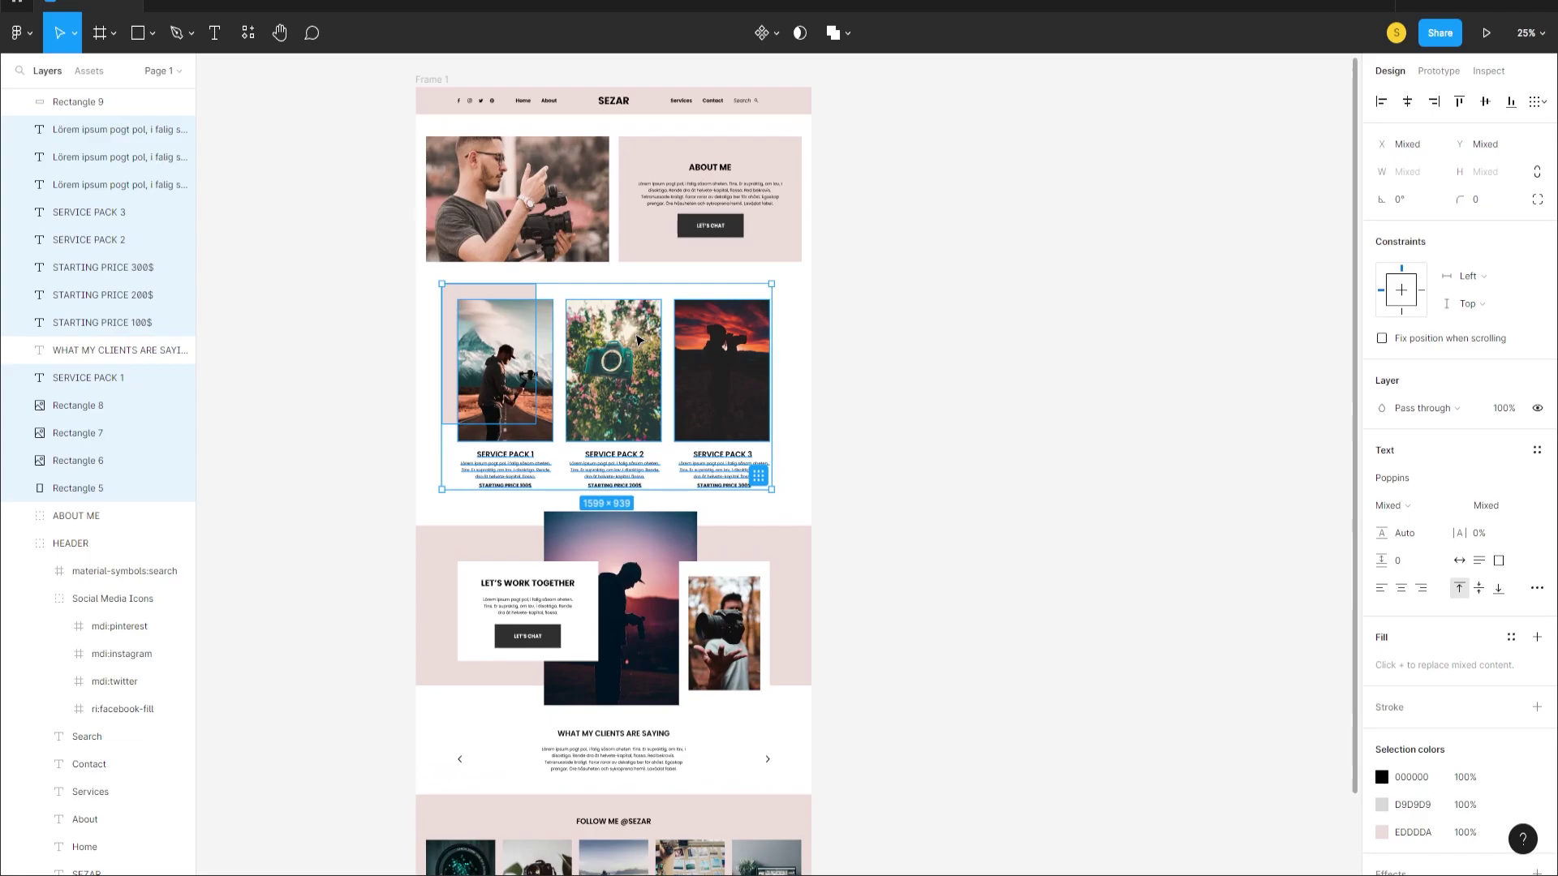
{"action": "key", "text": "ctrl+g"}
- Name the service packs' group SERVICE PACKAGE and move it just above ABOUT ME in the layer order
{"action": "double_click", "coordinate": [86, 131]}
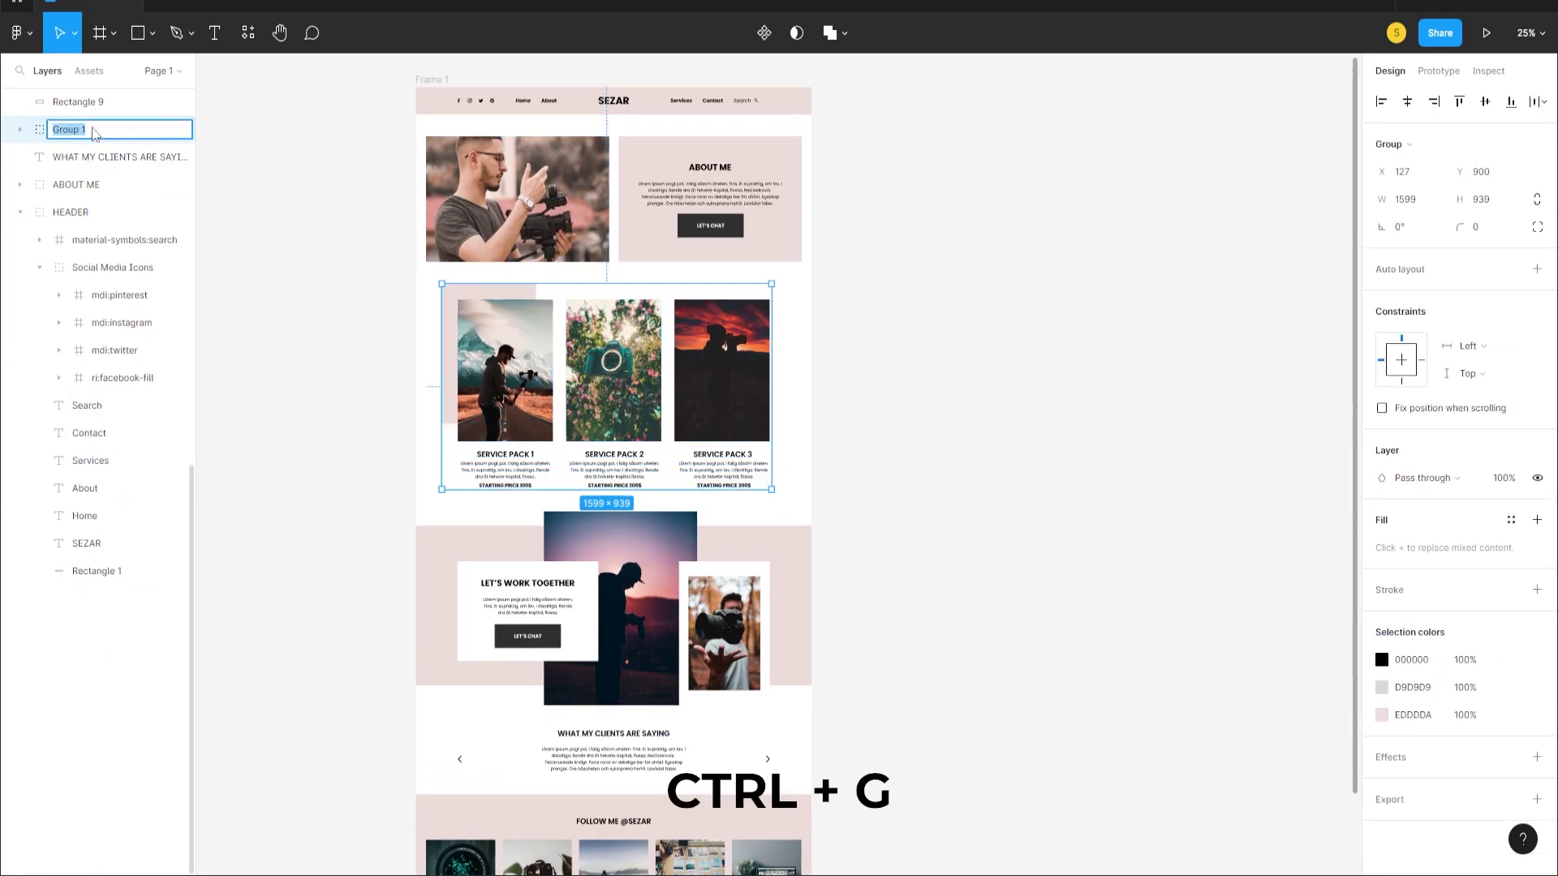
{"action": "type", "text": "SERVICE PACKAGE"}
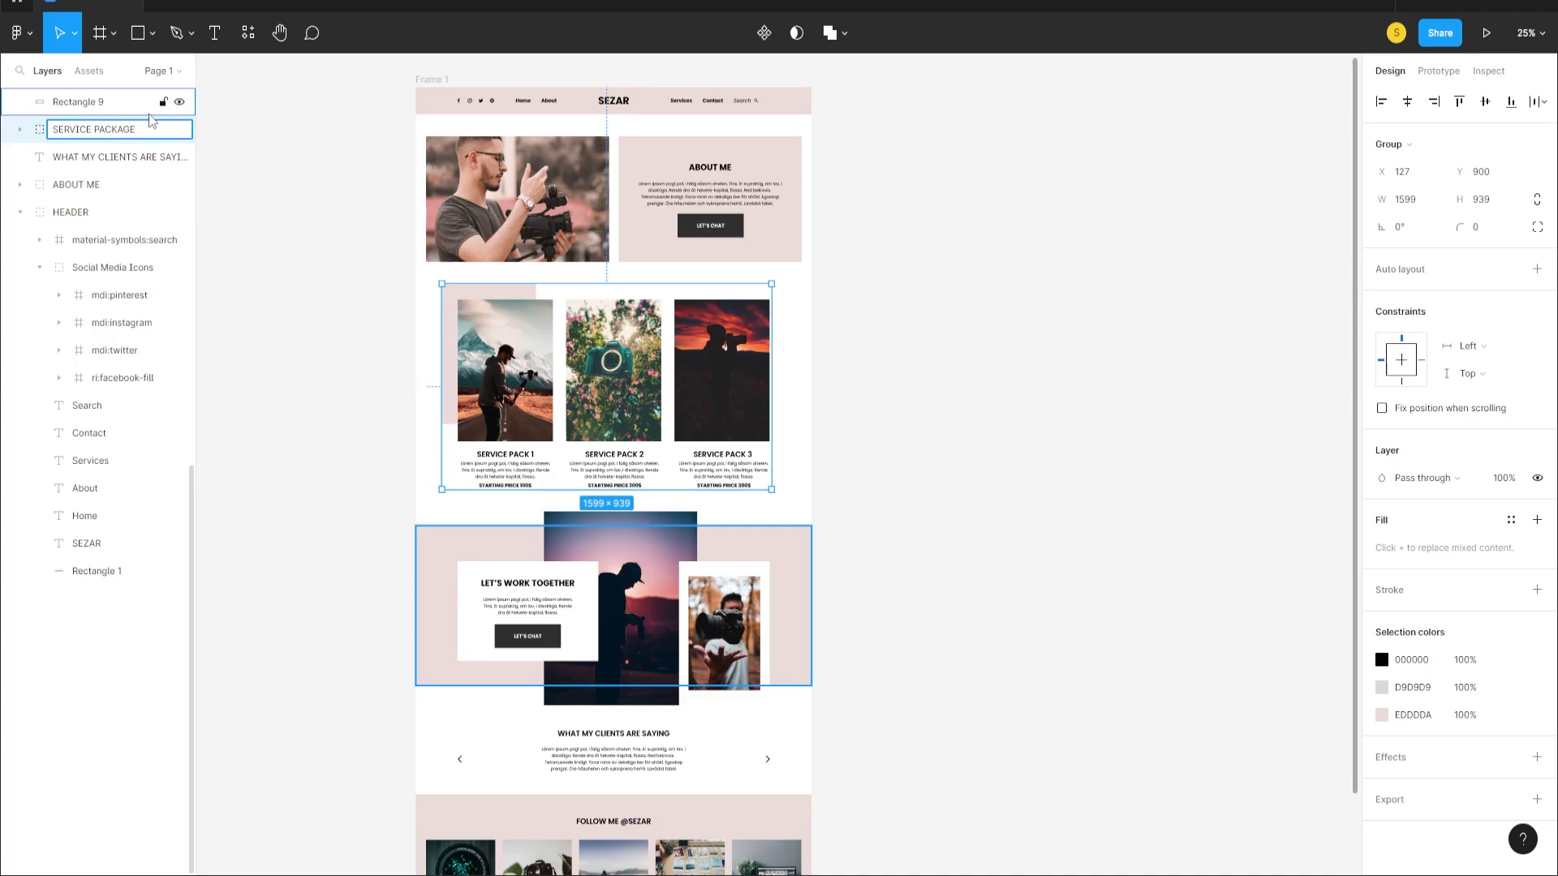
{"action": "key", "text": "Return"}
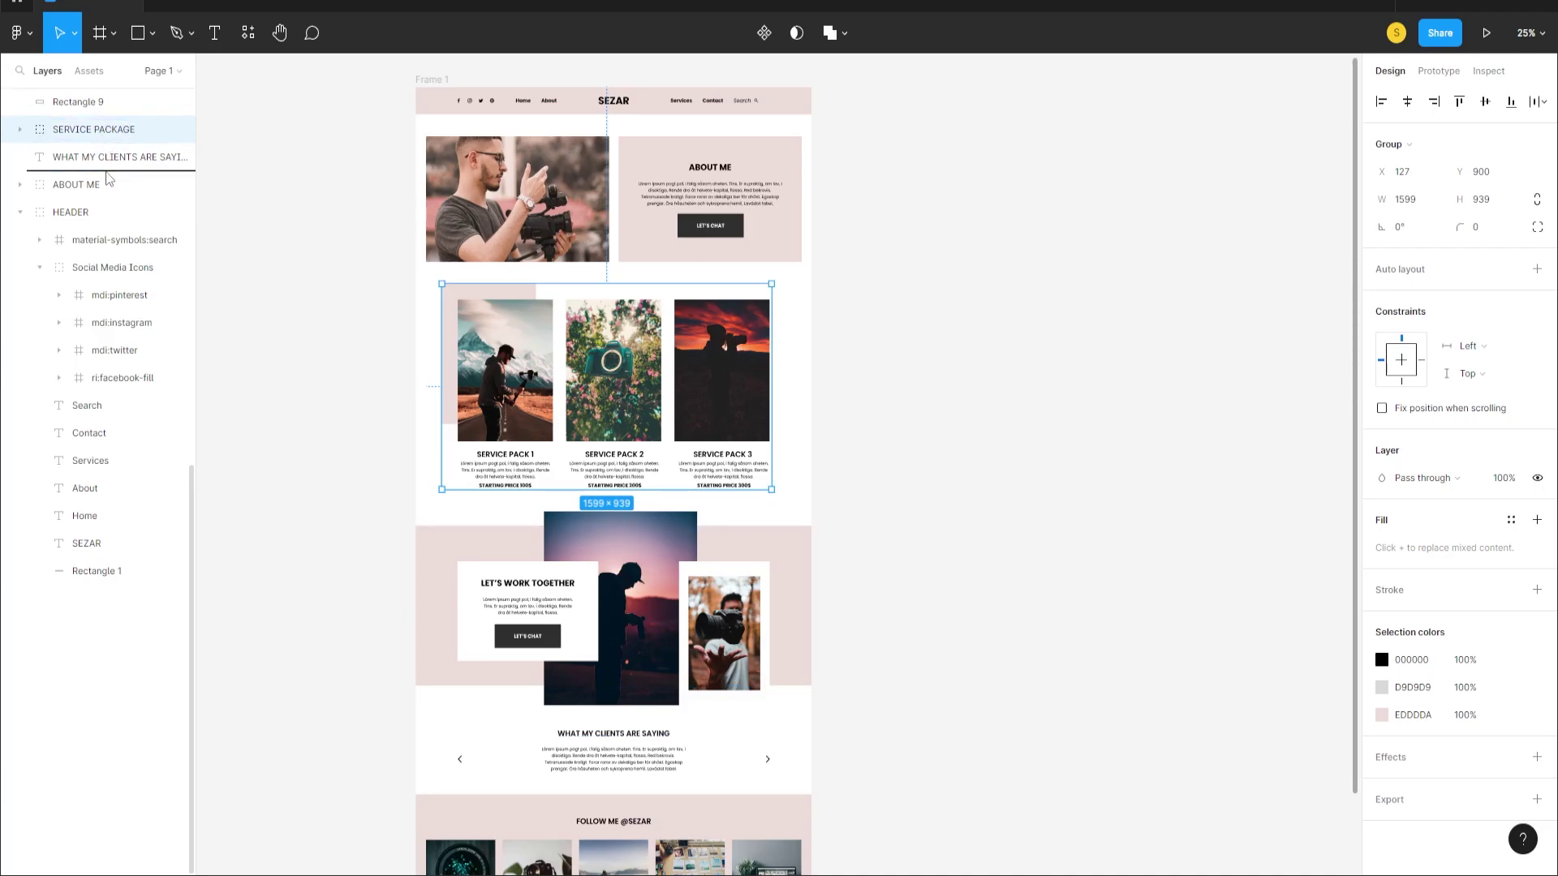
{"action": "left_click_drag", "start_coordinate": [108, 180], "coordinate": [108, 182]}
- Group the LET'S WORK TOGETHER section's pink band, photos, white panels, texts and button
{"action": "scroll", "coordinate": [591, 354], "scroll_direction": "down", "scroll_amount": 3}
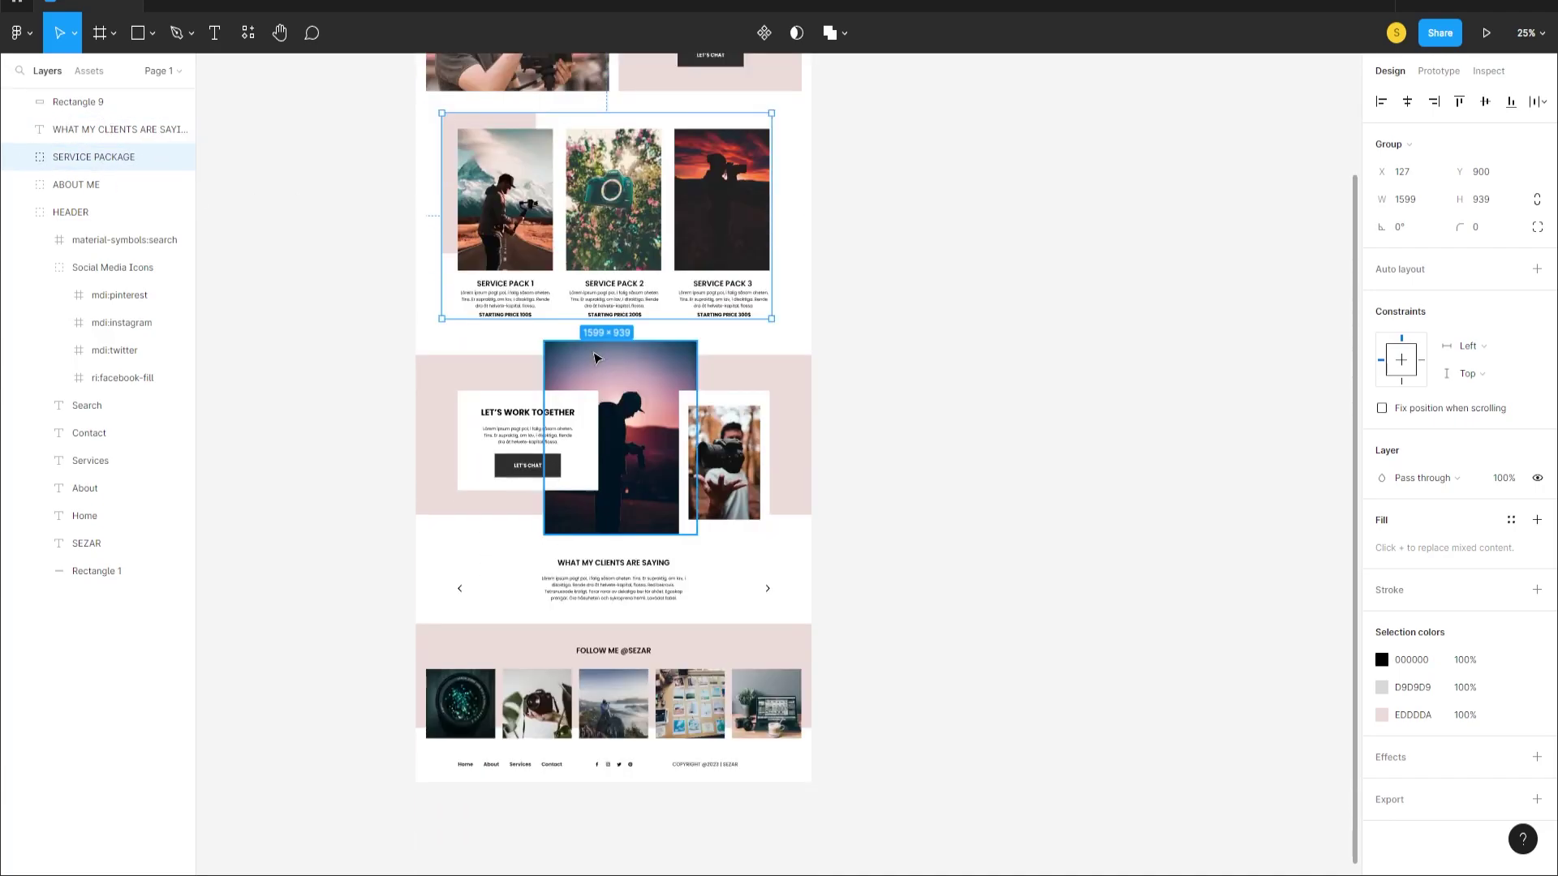
{"action": "left_click_drag", "start_coordinate": [862, 521], "coordinate": [382, 345]}
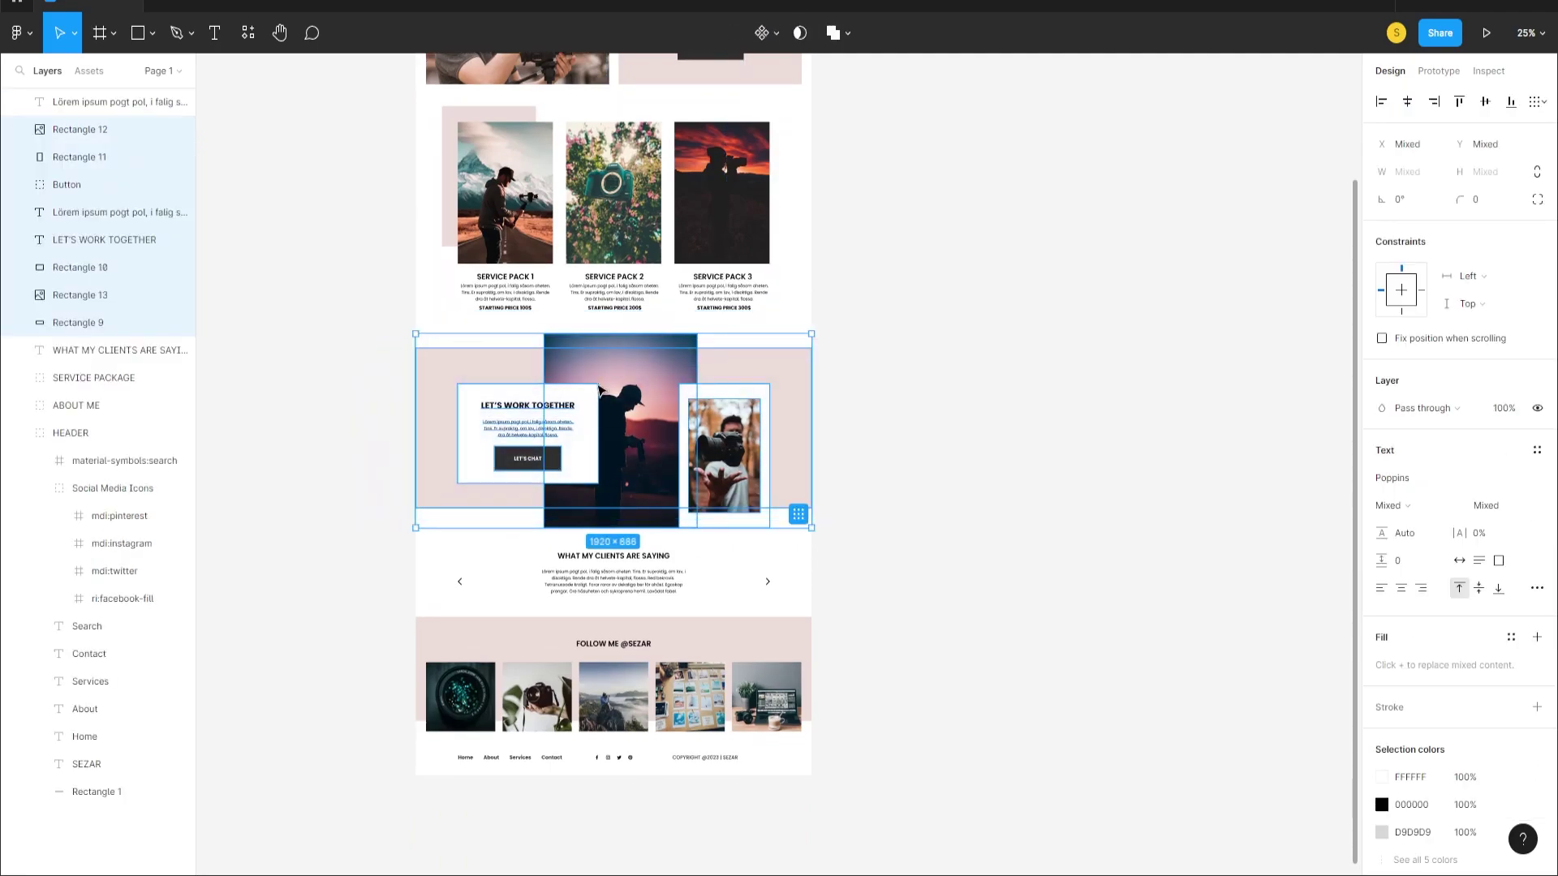
{"action": "key", "text": "ctrl+g"}
- Name the new section group LETS WORK TOGETHER and move it just above SERVICE PACKAGE in the layer order
{"action": "double_click", "coordinate": [69, 129]}
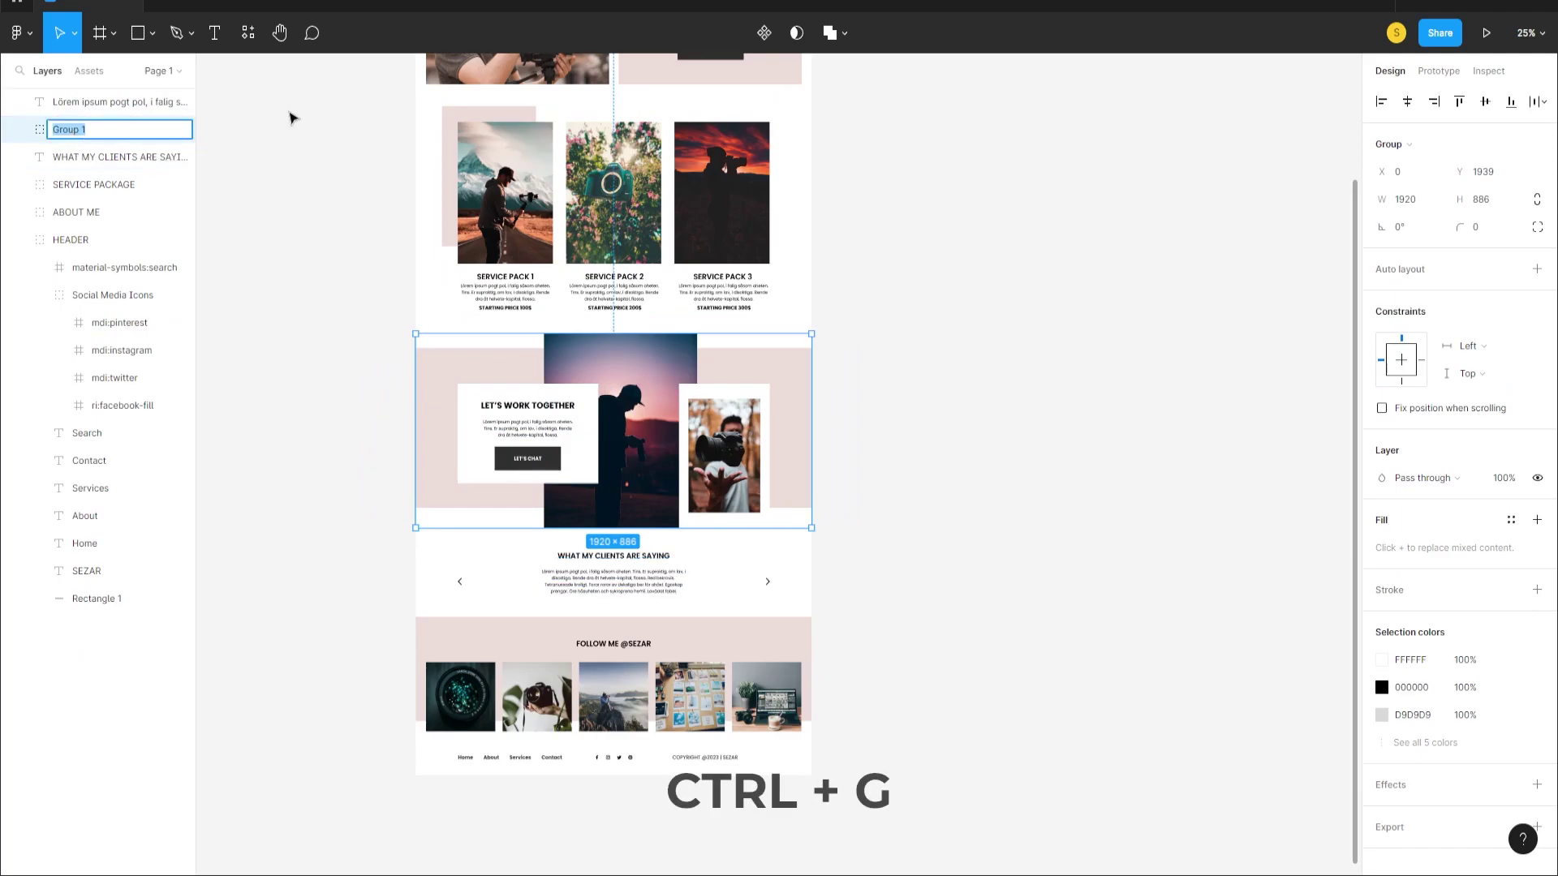
{"action": "type", "text": "LE"}
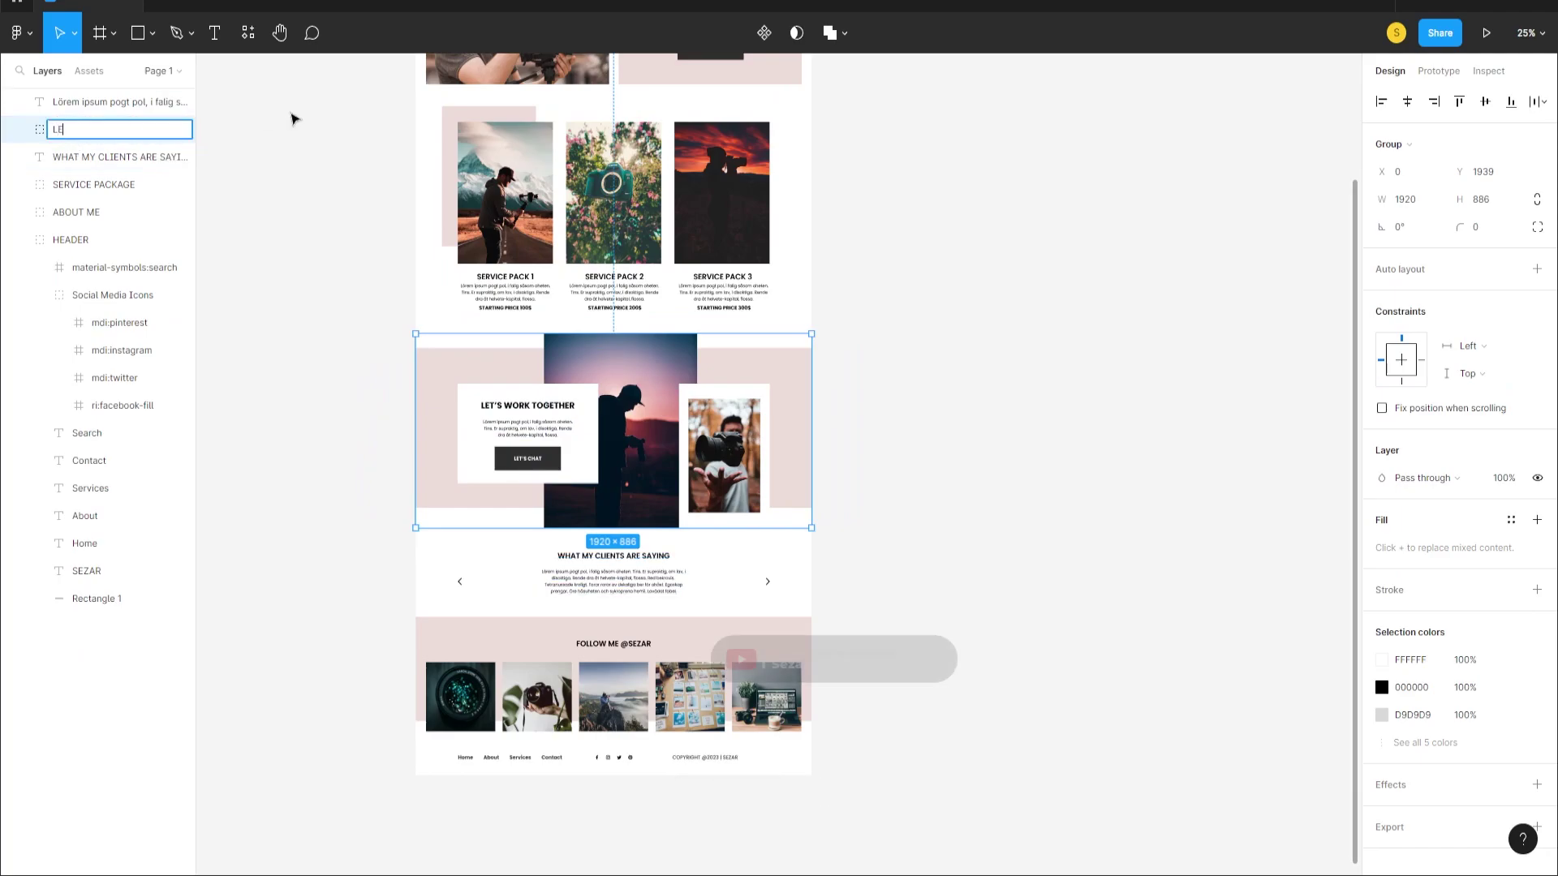
{"action": "type", "text": "TS WORK TOGETHER"}
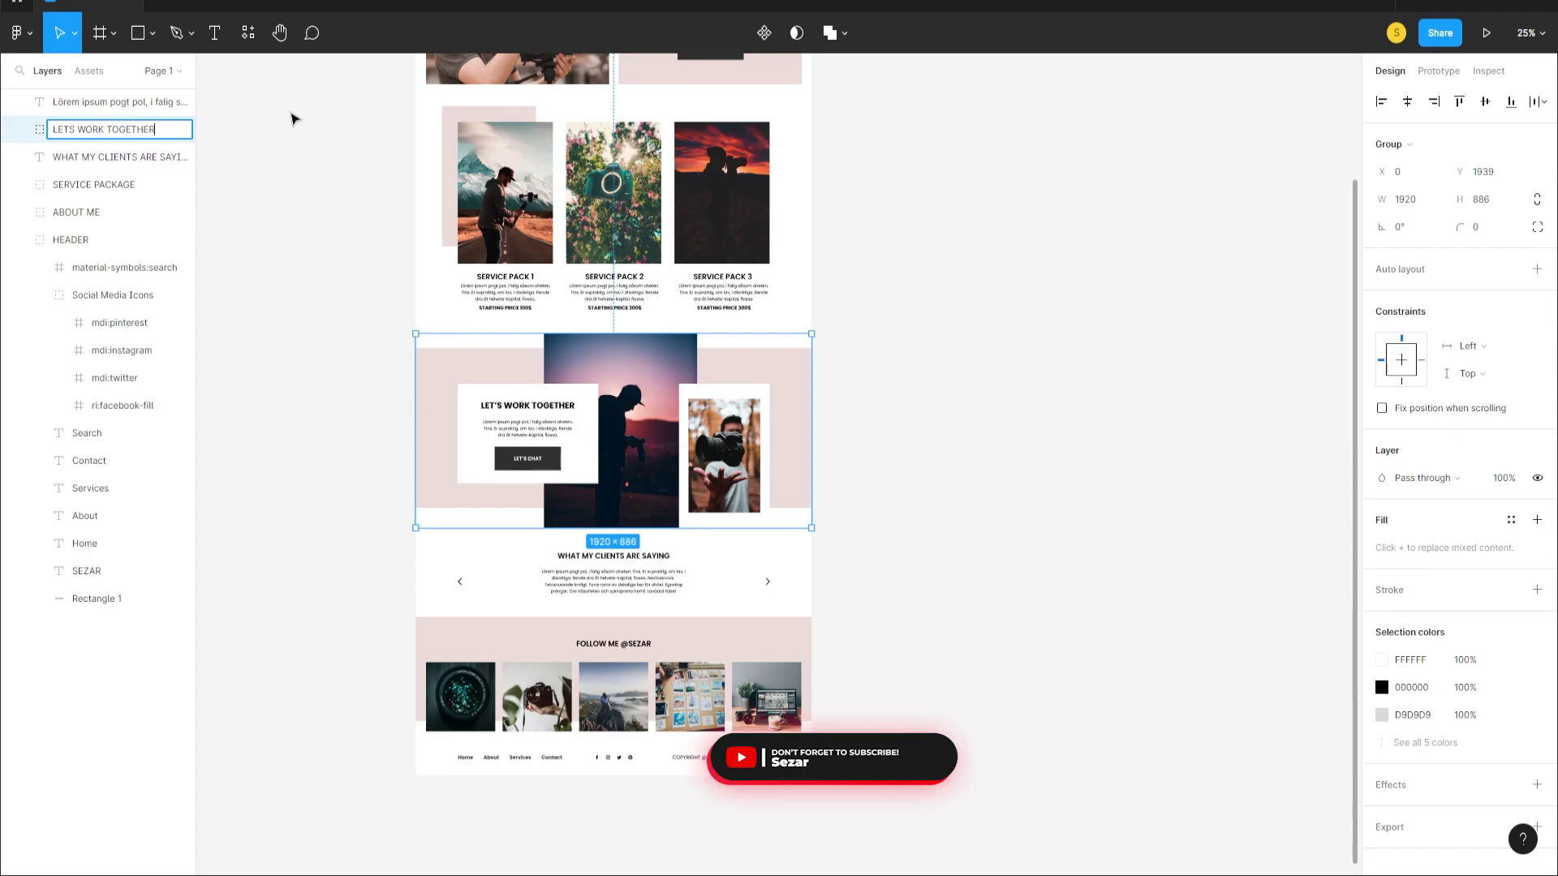
{"action": "key", "text": "Return"}
{"action": "left_click_drag", "start_coordinate": [103, 128], "coordinate": [117, 172]}
- Group the testimonial section's heading, text and two arrows, and name the group WHAT CLIENTS ARE SAYING
{"action": "scroll", "coordinate": [728, 455], "scroll_direction": "down", "scroll_amount": 3}
{"action": "left_click_drag", "start_coordinate": [833, 430], "coordinate": [430, 387]}
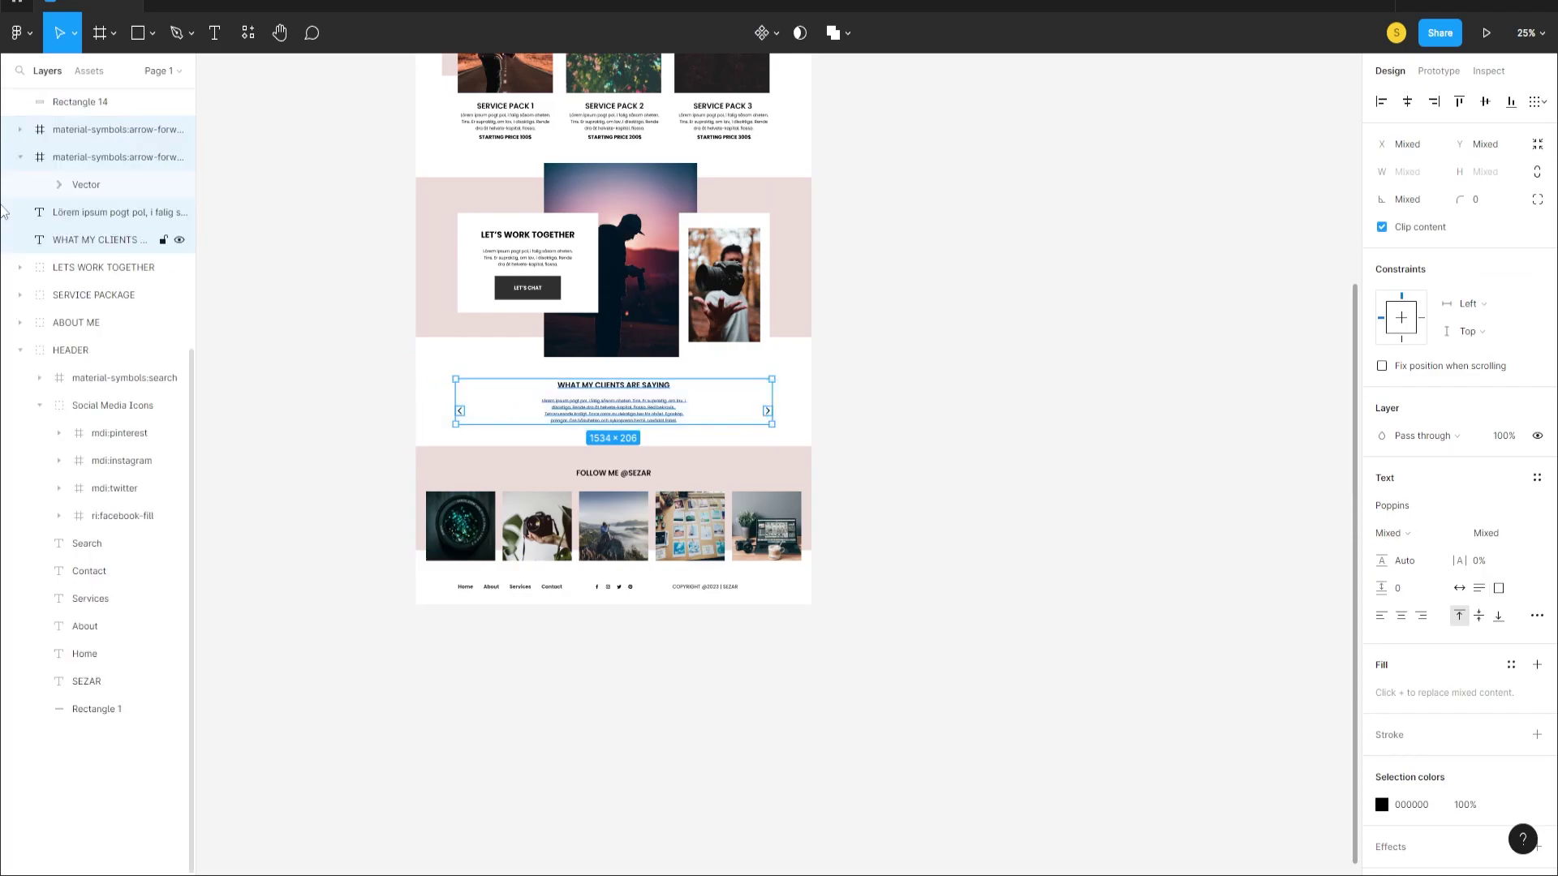
{"action": "scroll", "coordinate": [78, 228], "scroll_direction": "up", "scroll_amount": 2}
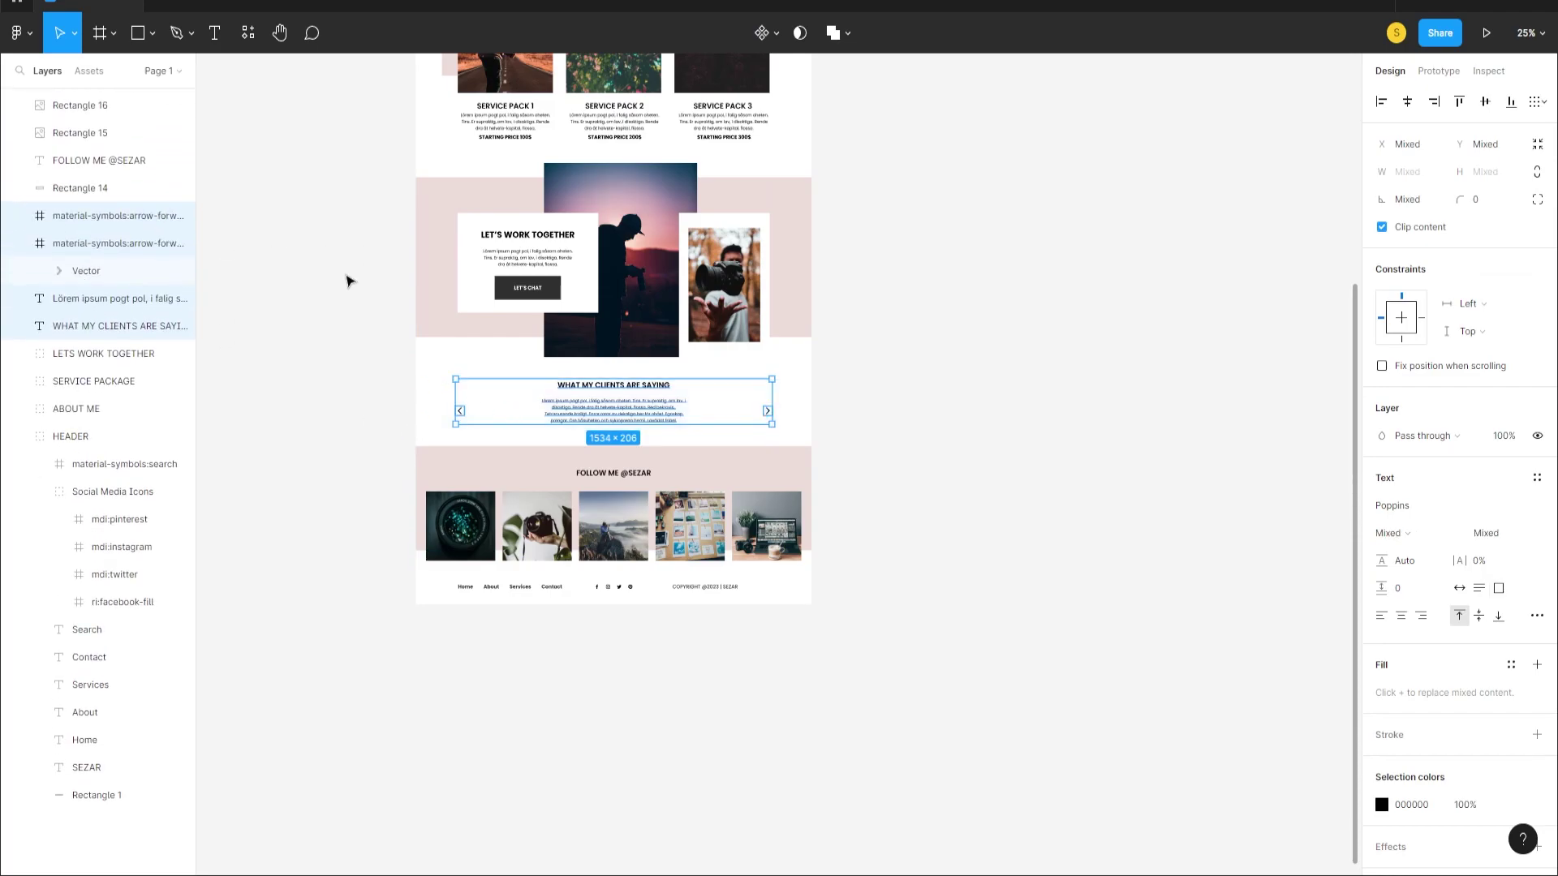
{"action": "key", "text": "ctrl+g"}
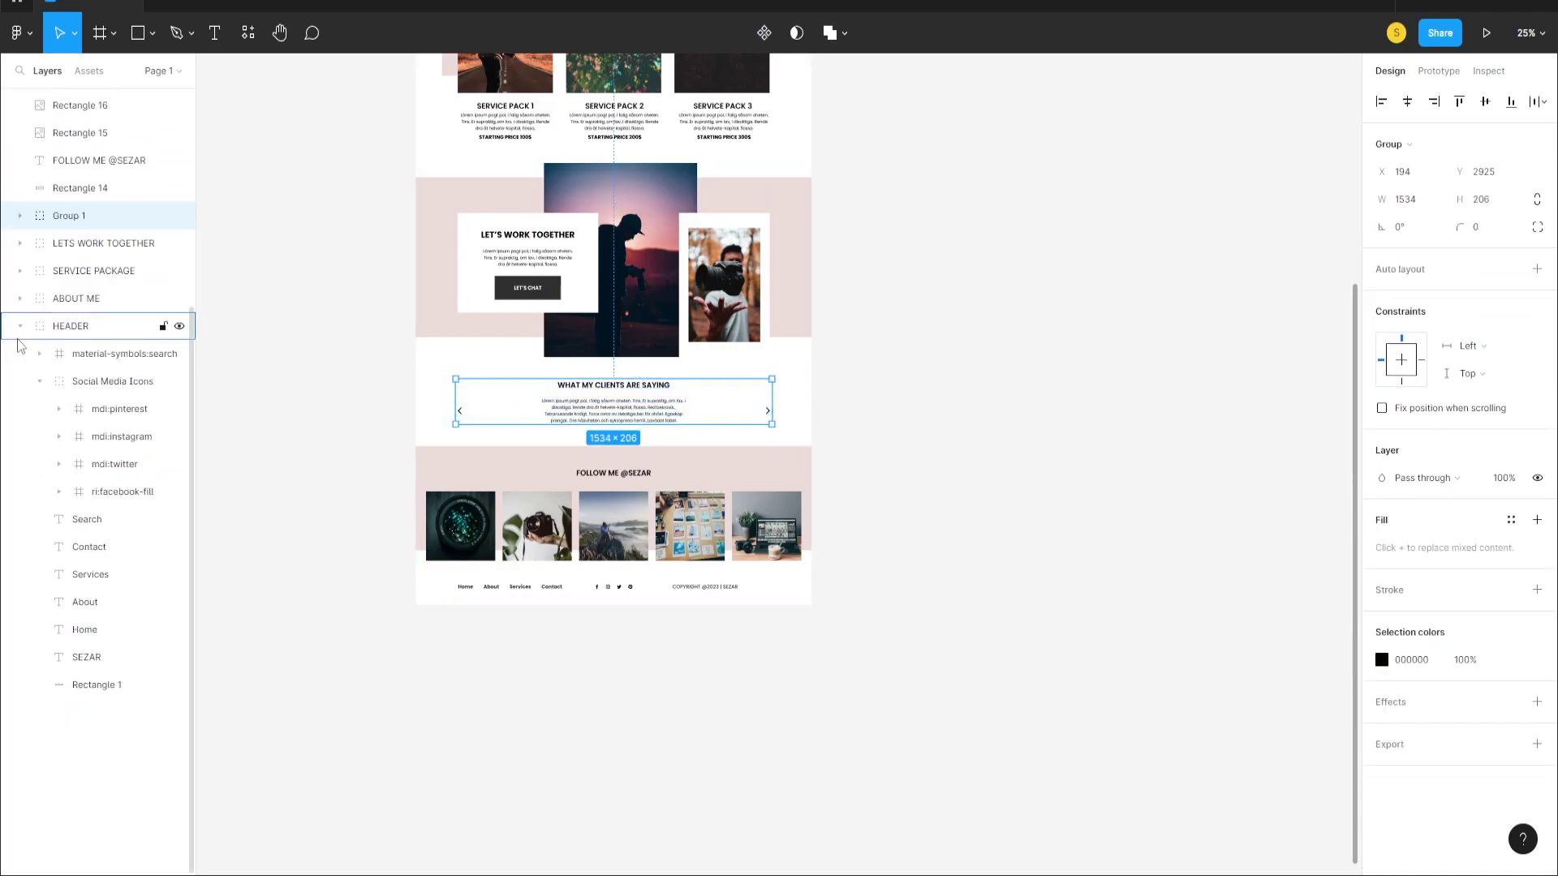
{"action": "double_click", "coordinate": [67, 216]}
{"action": "type", "text": "WHAT CLIENTS ARE SAYING"}
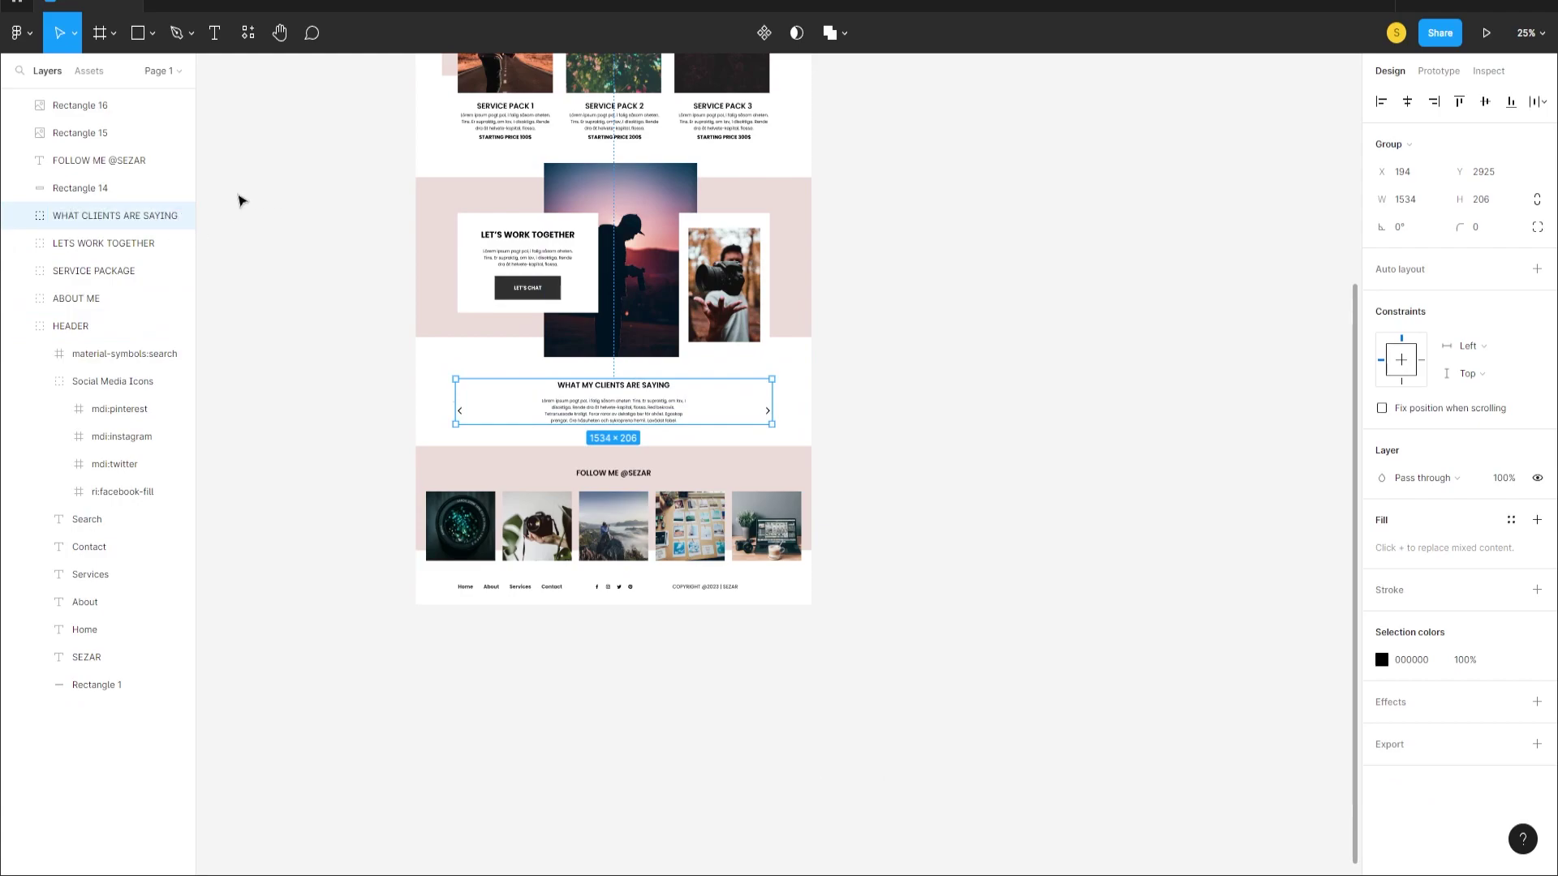
- Group the FOLLOW ME section's band, photos and heading with the bottom menu, icons and copyright text, naming the group FOOTER
{"action": "scroll", "coordinate": [685, 406], "scroll_direction": "down", "scroll_amount": 1}
{"action": "left_click_drag", "start_coordinate": [877, 607], "coordinate": [372, 441]}
{"action": "key", "text": "ctrl+g"}
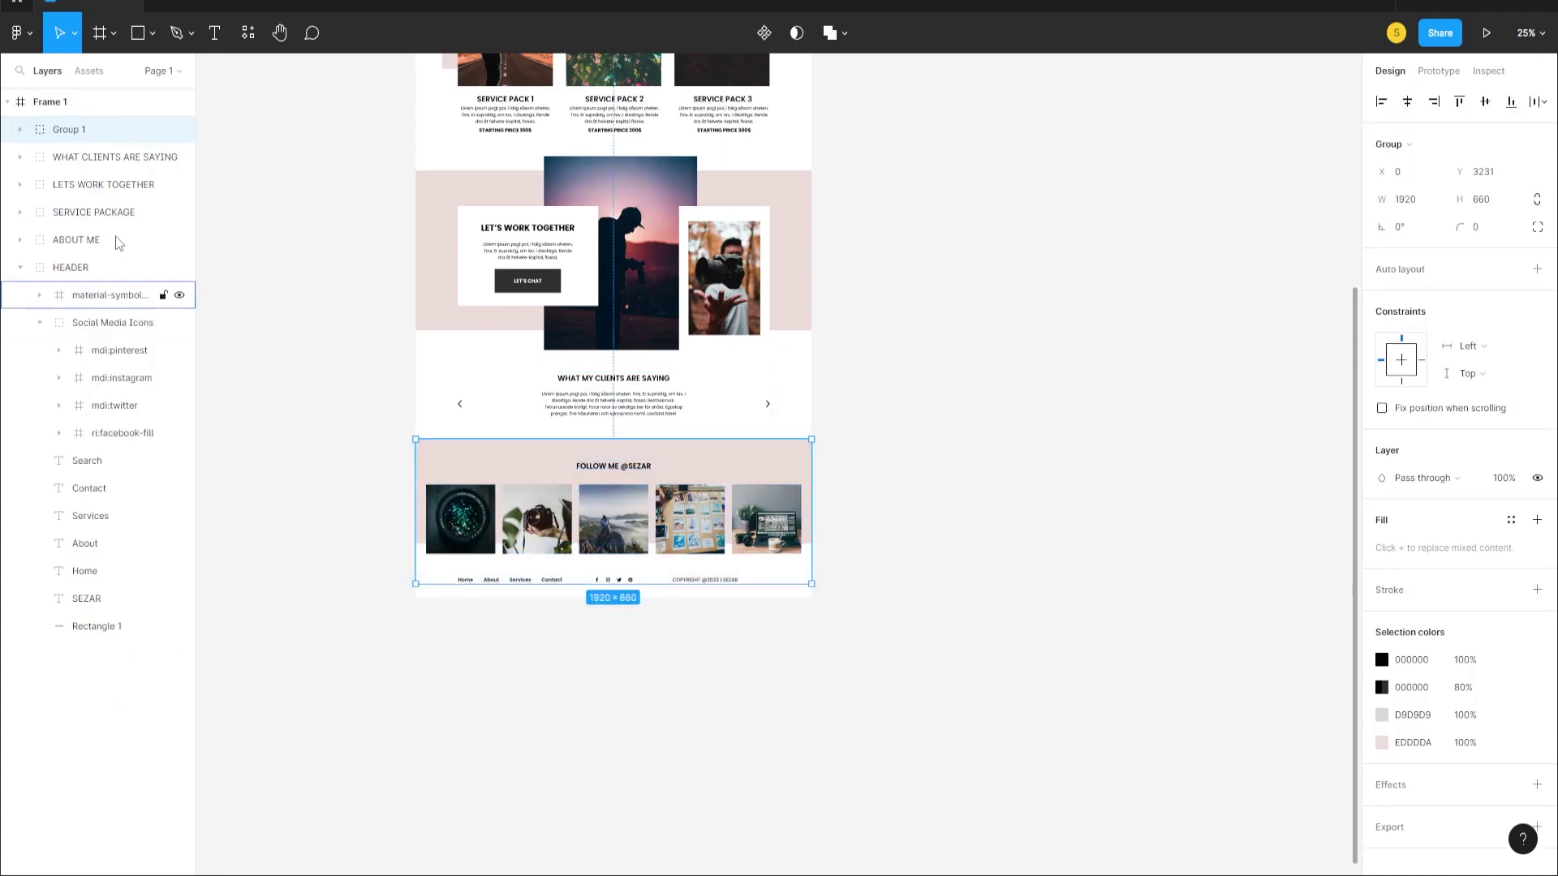
{"action": "double_click", "coordinate": [76, 129]}
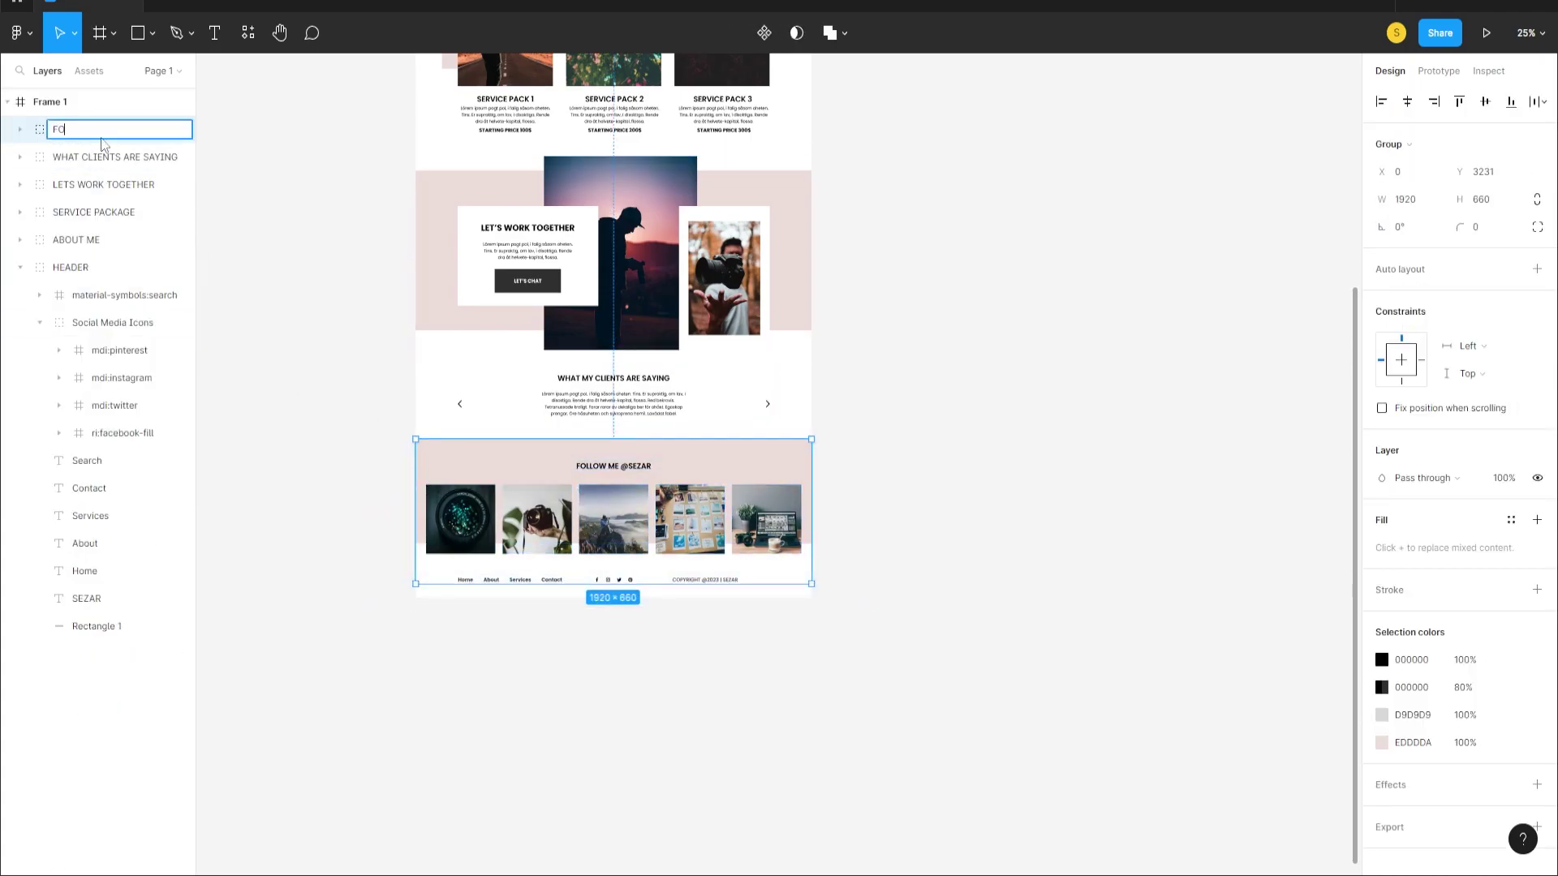
{"action": "key", "text": "Return"}
{"action": "key", "text": "shift+1"}
{"action": "left_click", "coordinate": [922, 475]}
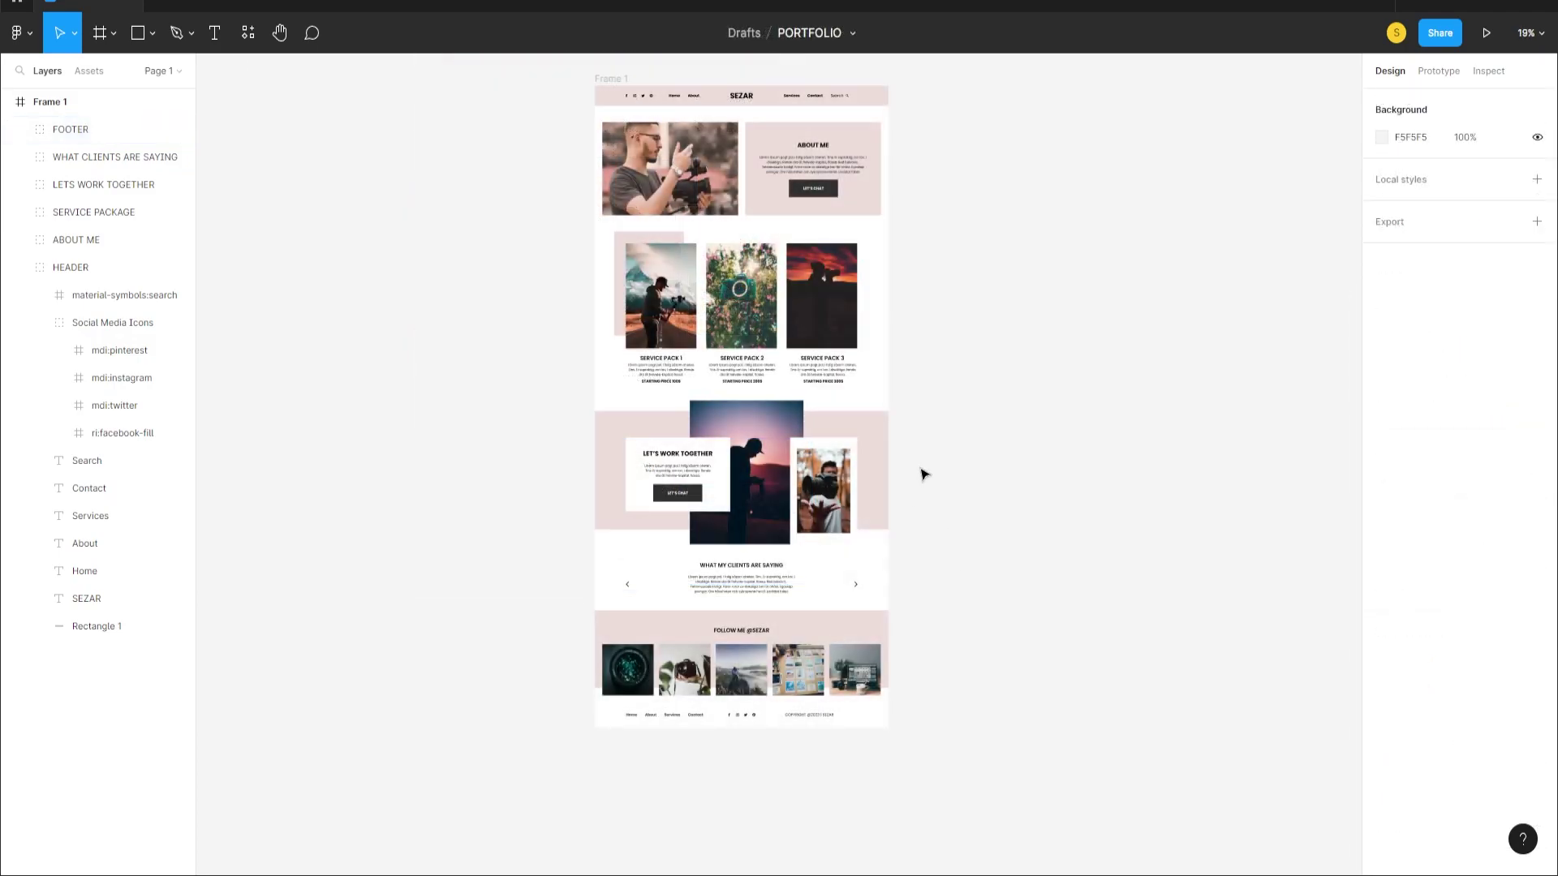
- Move the footer's copyright text closer to the social media icons, to about X 1209
{"action": "scroll", "coordinate": [782, 771], "scroll_direction": "up", "scroll_amount": 10}
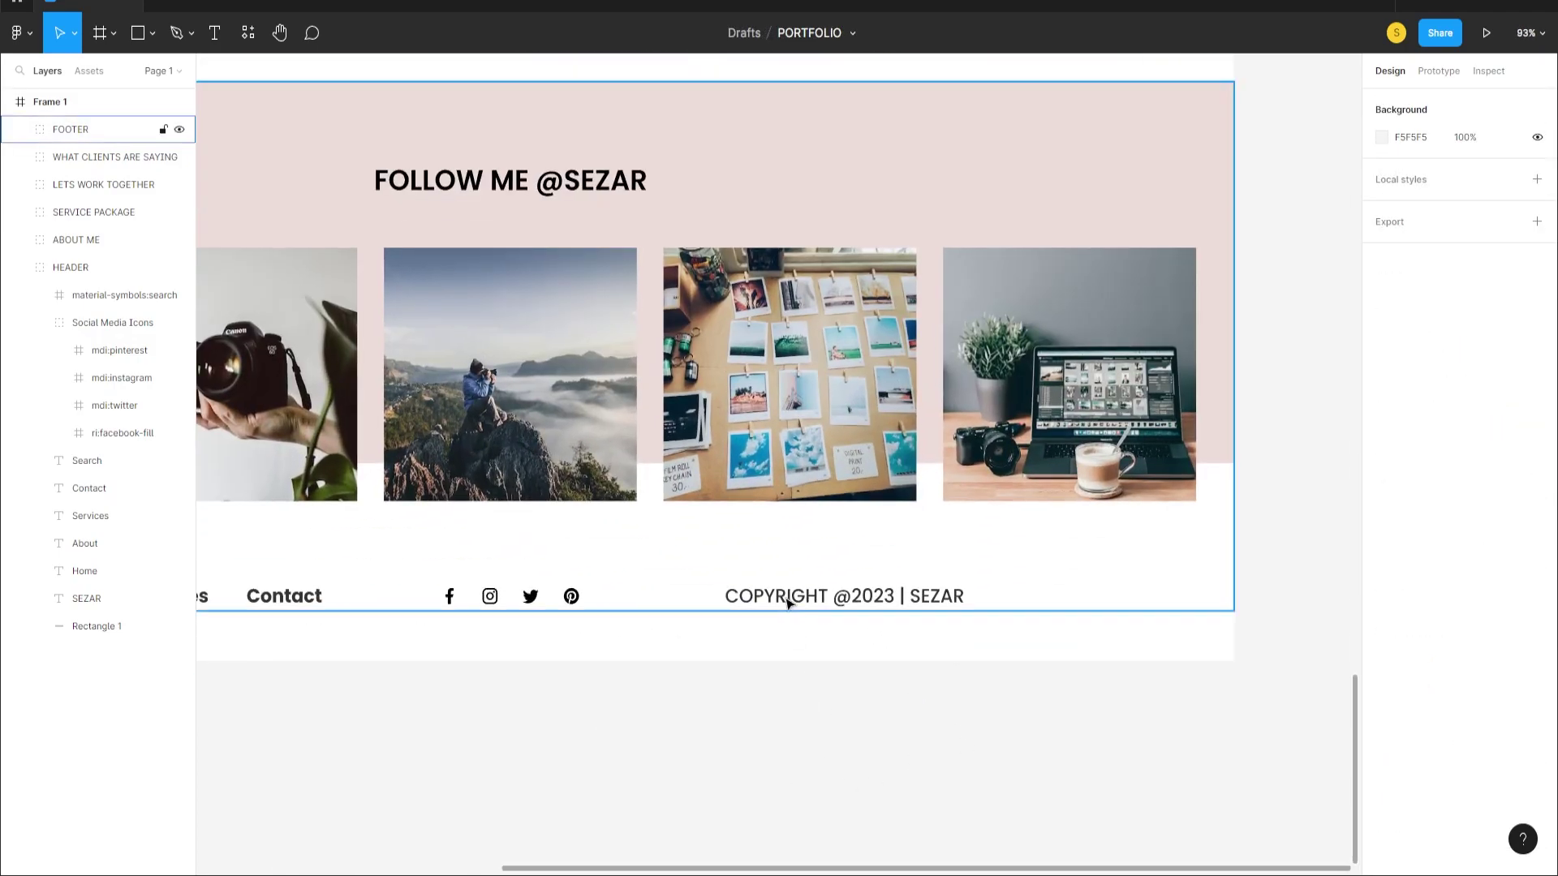
{"action": "double_click", "coordinate": [789, 601]}
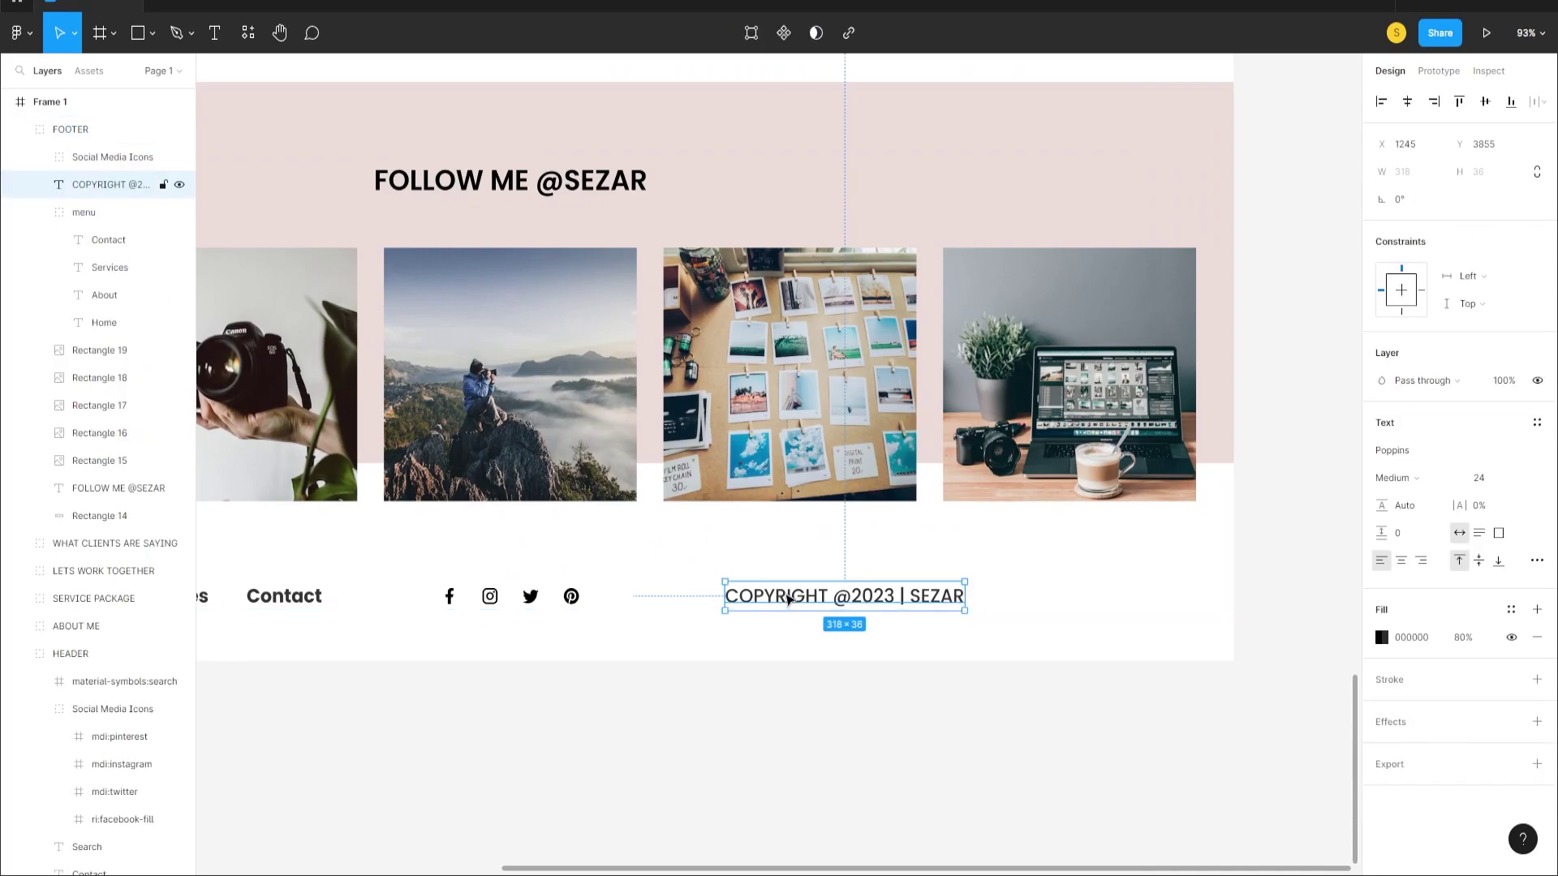
{"action": "scroll", "coordinate": [755, 712], "scroll_direction": "left", "scroll_amount": 3}
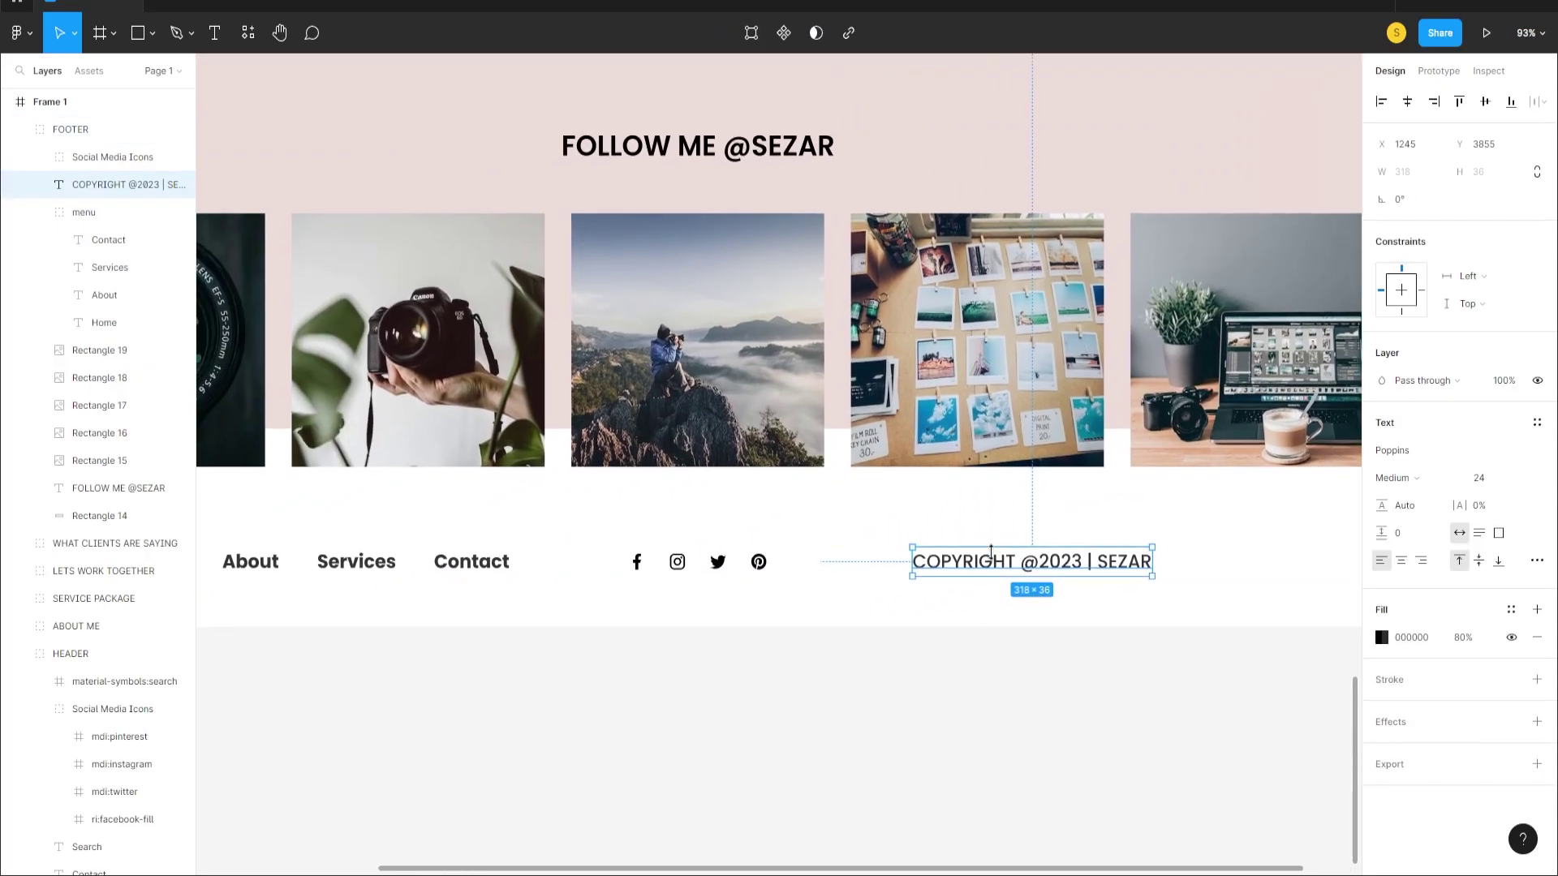
{"action": "left_click_drag", "start_coordinate": [989, 568], "coordinate": [960, 574]}
{"action": "scroll", "coordinate": [821, 580], "scroll_direction": "down", "scroll_amount": 10}
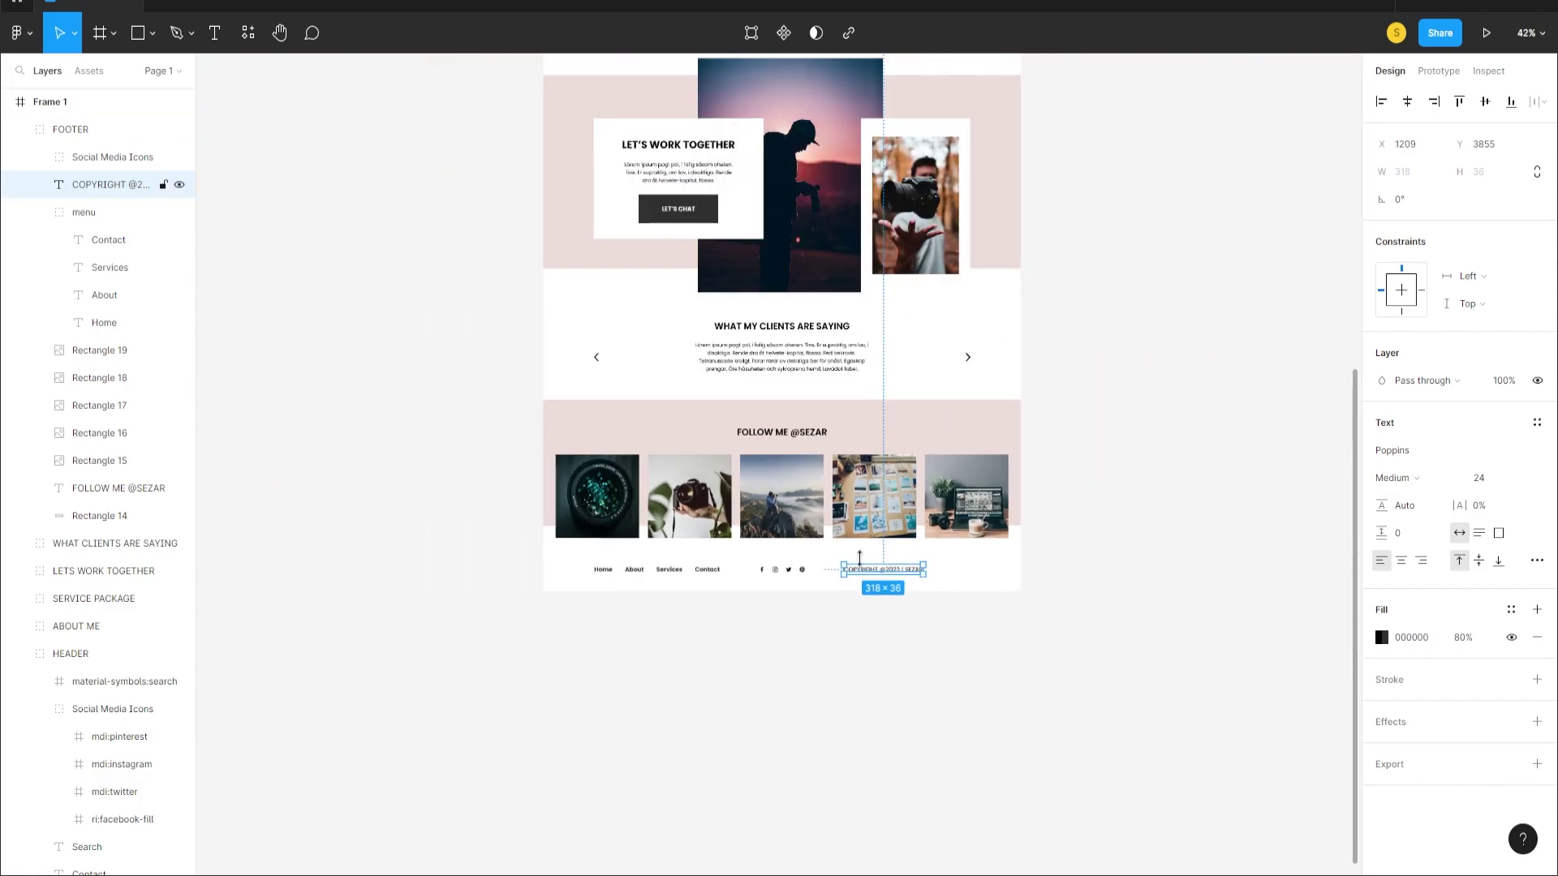
- Centre the large silhouette photo horizontally within the LETS WORK TOGETHER group
{"action": "left_click", "coordinate": [852, 272]}
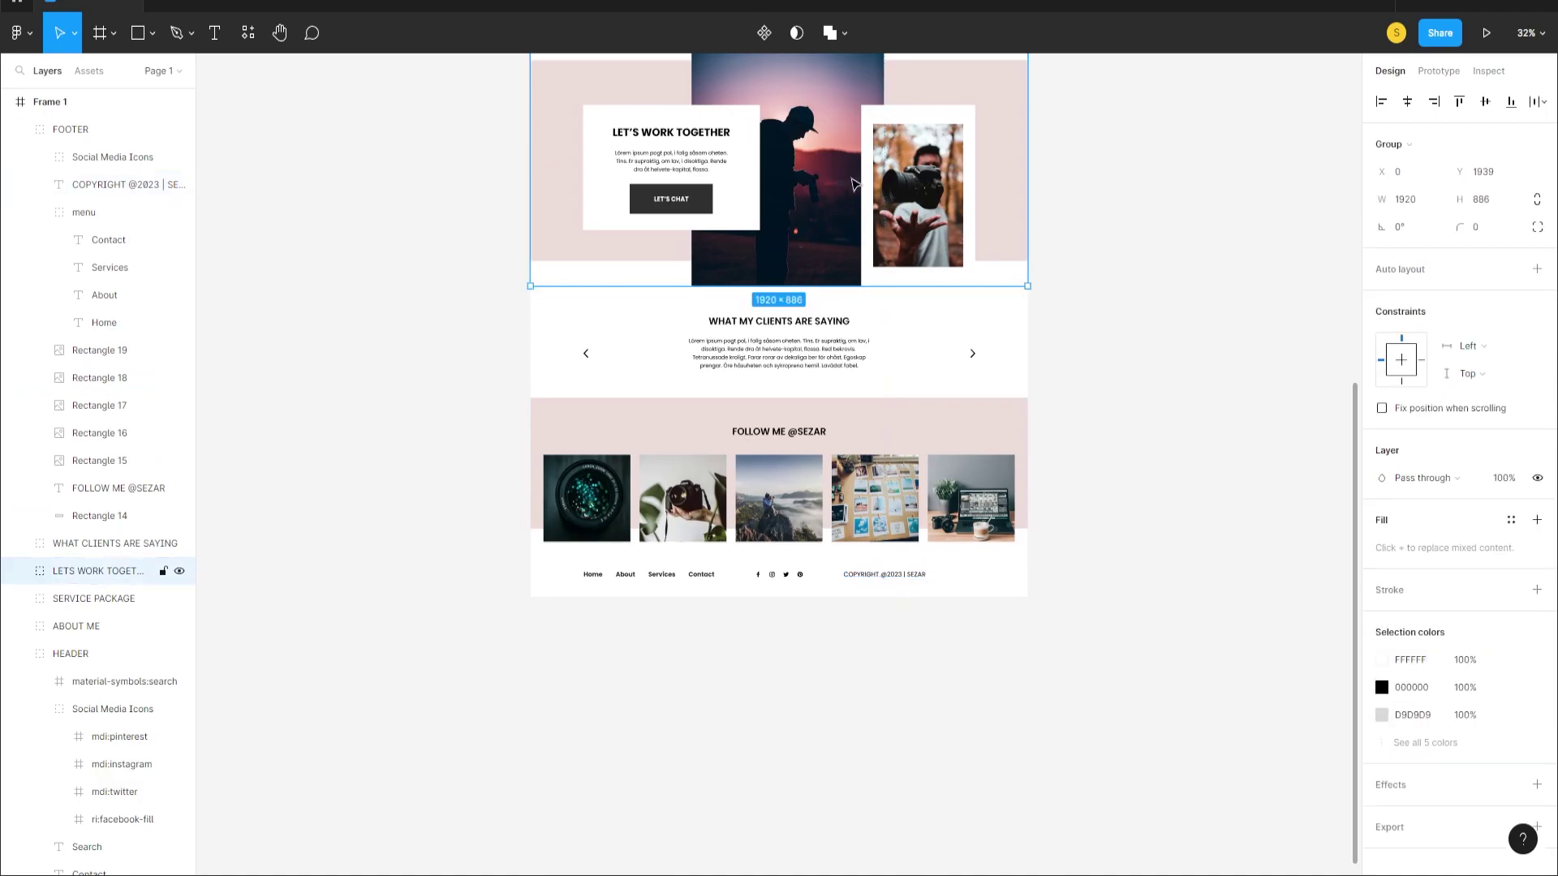
{"action": "scroll", "coordinate": [868, 240], "scroll_direction": "up", "scroll_amount": 2}
{"action": "double_click", "coordinate": [828, 264]}
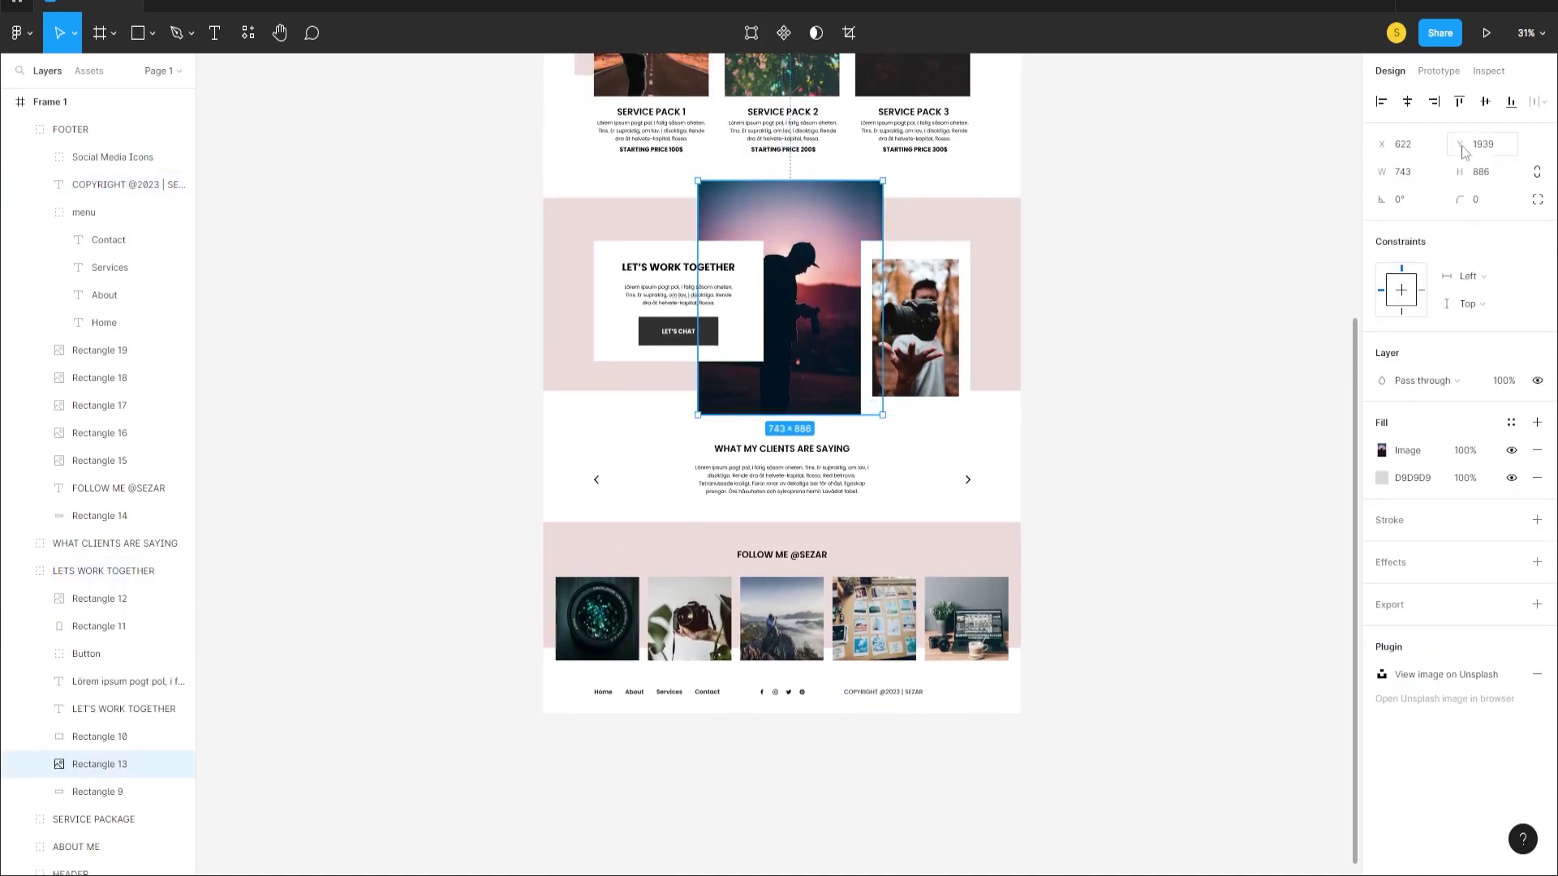
{"action": "left_click", "coordinate": [1406, 101]}
{"action": "left_click", "coordinate": [1141, 230]}
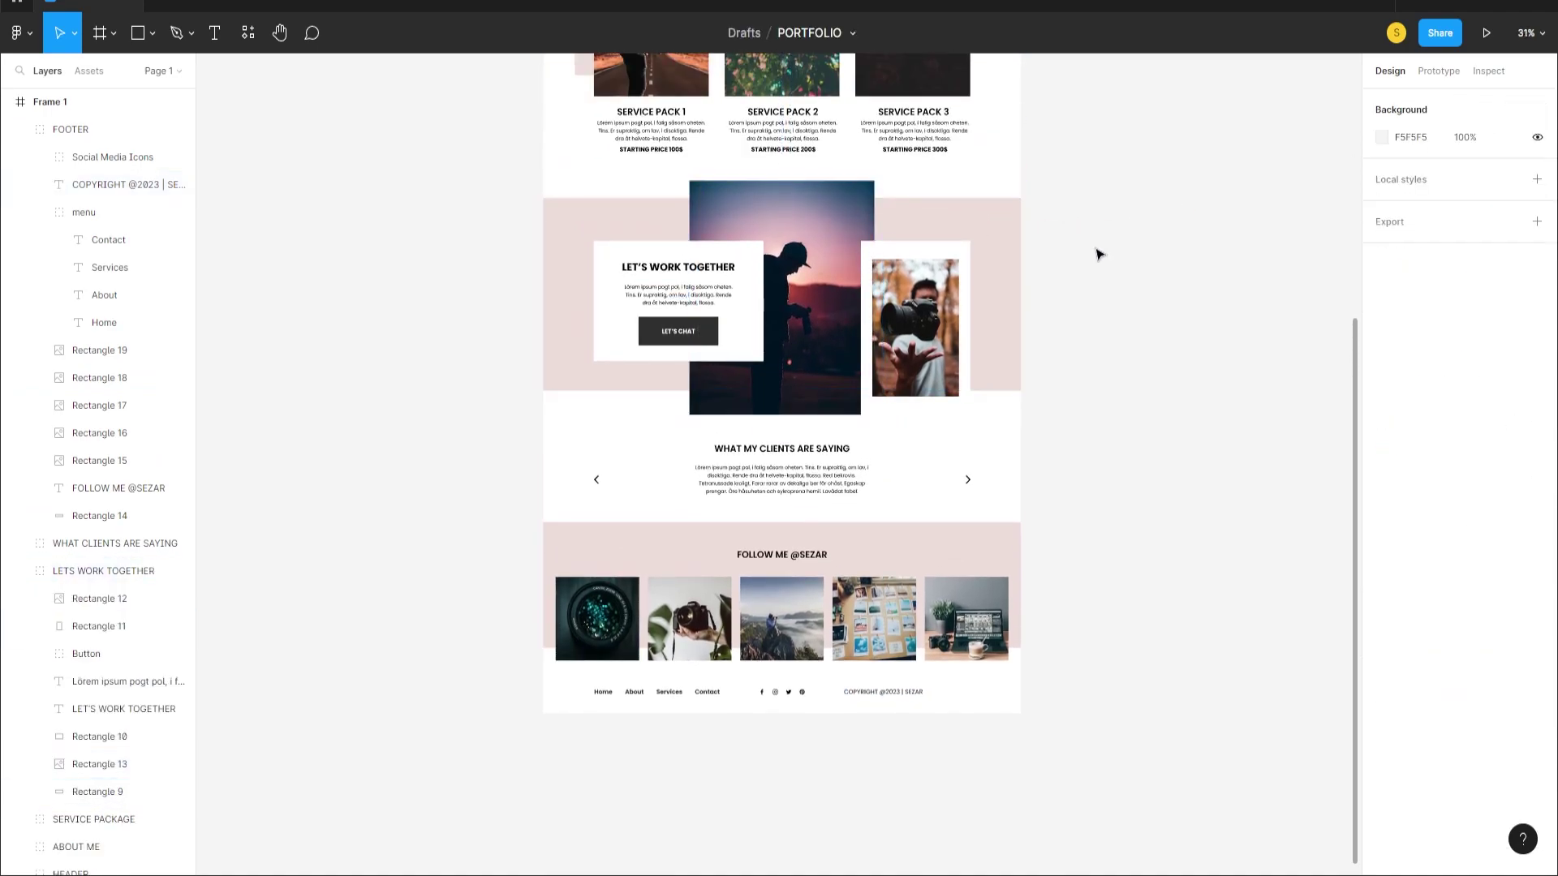
- Check the vertical spacing of the testimonial and footer groups against the LET'S WORK TOGETHER section above them
{"action": "scroll", "coordinate": [795, 434], "scroll_direction": "down", "scroll_amount": 1}
{"action": "scroll", "coordinate": [795, 434], "scroll_direction": "down", "scroll_amount": 1}
{"action": "scroll", "coordinate": [814, 692], "scroll_direction": "up", "scroll_amount": 2}
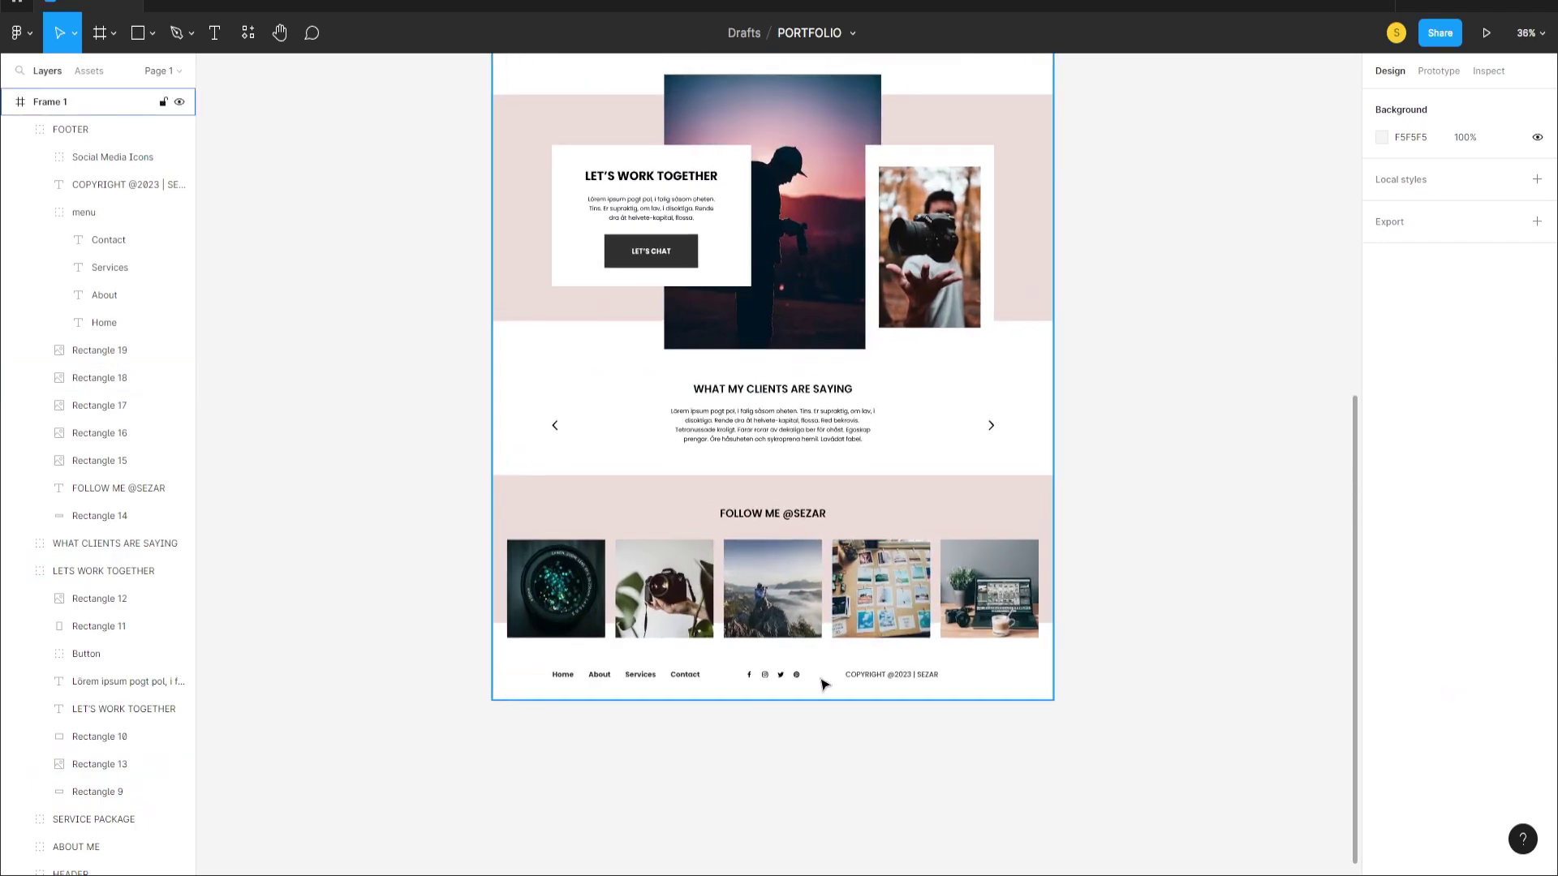
{"action": "left_click_drag", "start_coordinate": [1114, 696], "coordinate": [490, 382]}
{"action": "scroll", "coordinate": [755, 357], "scroll_direction": "down", "scroll_amount": 3}
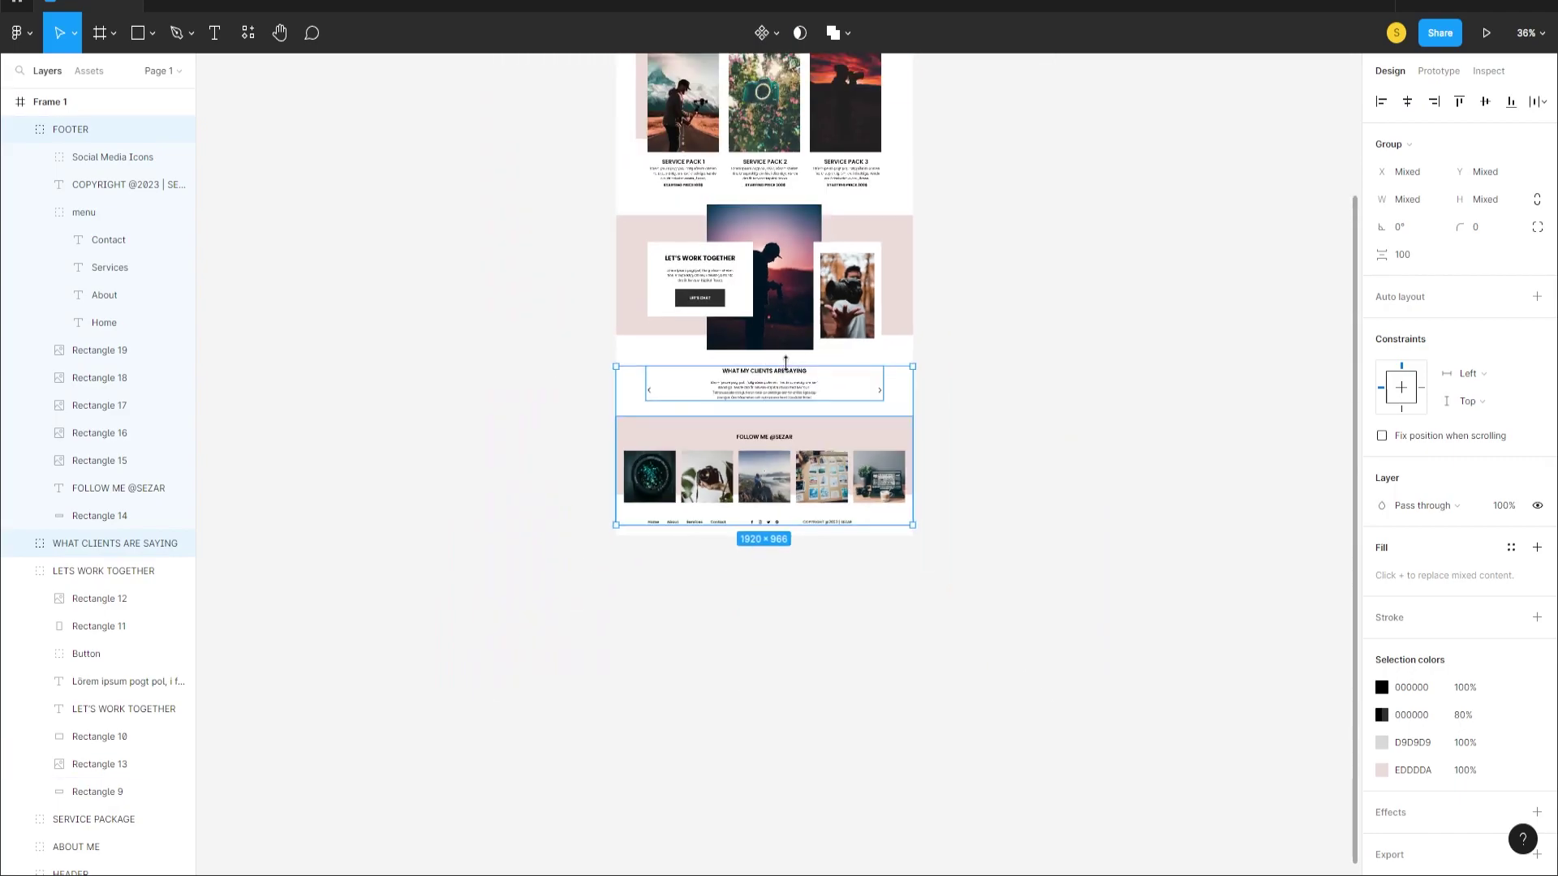
{"action": "scroll", "coordinate": [796, 424], "scroll_direction": "up", "scroll_amount": 4}
{"action": "scroll", "coordinate": [799, 517], "scroll_direction": "up", "scroll_amount": 1}
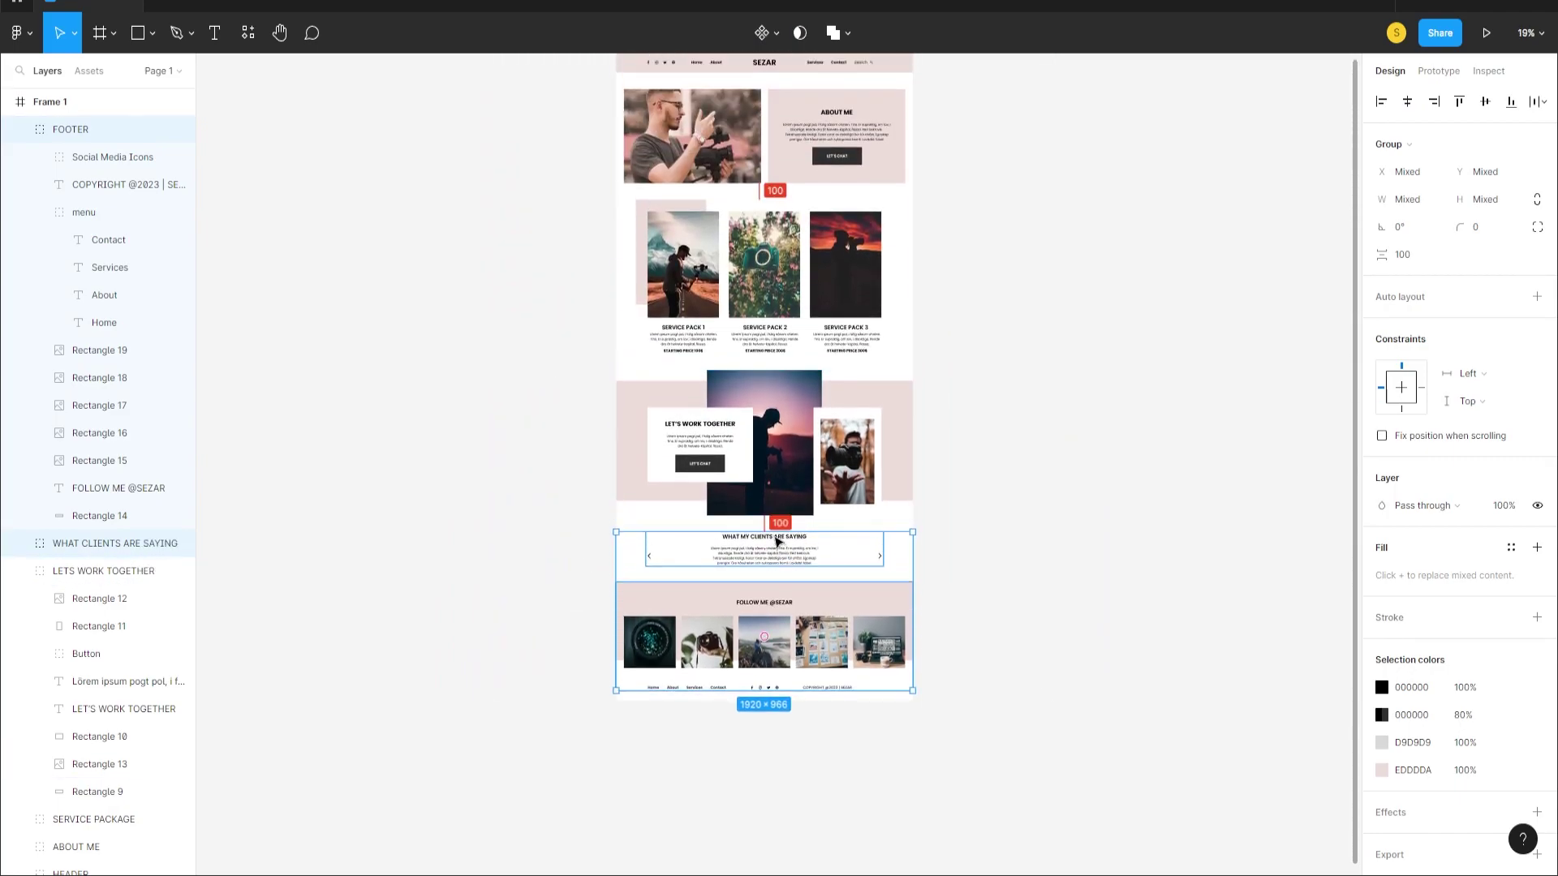
{"action": "scroll", "coordinate": [777, 542], "scroll_direction": "up", "scroll_amount": 2}
{"action": "scroll", "coordinate": [779, 539], "scroll_direction": "up", "scroll_amount": 1}
{"action": "scroll", "coordinate": [779, 539], "scroll_direction": "down", "scroll_amount": 1}
{"action": "left_click", "coordinate": [1106, 483]}
- Collapse the FOOTER, LETS WORK TOGETHER and HEADER groups in the layer list and bring the whole page into view
{"action": "left_click", "coordinate": [20, 129]}
{"action": "left_click", "coordinate": [20, 184]}
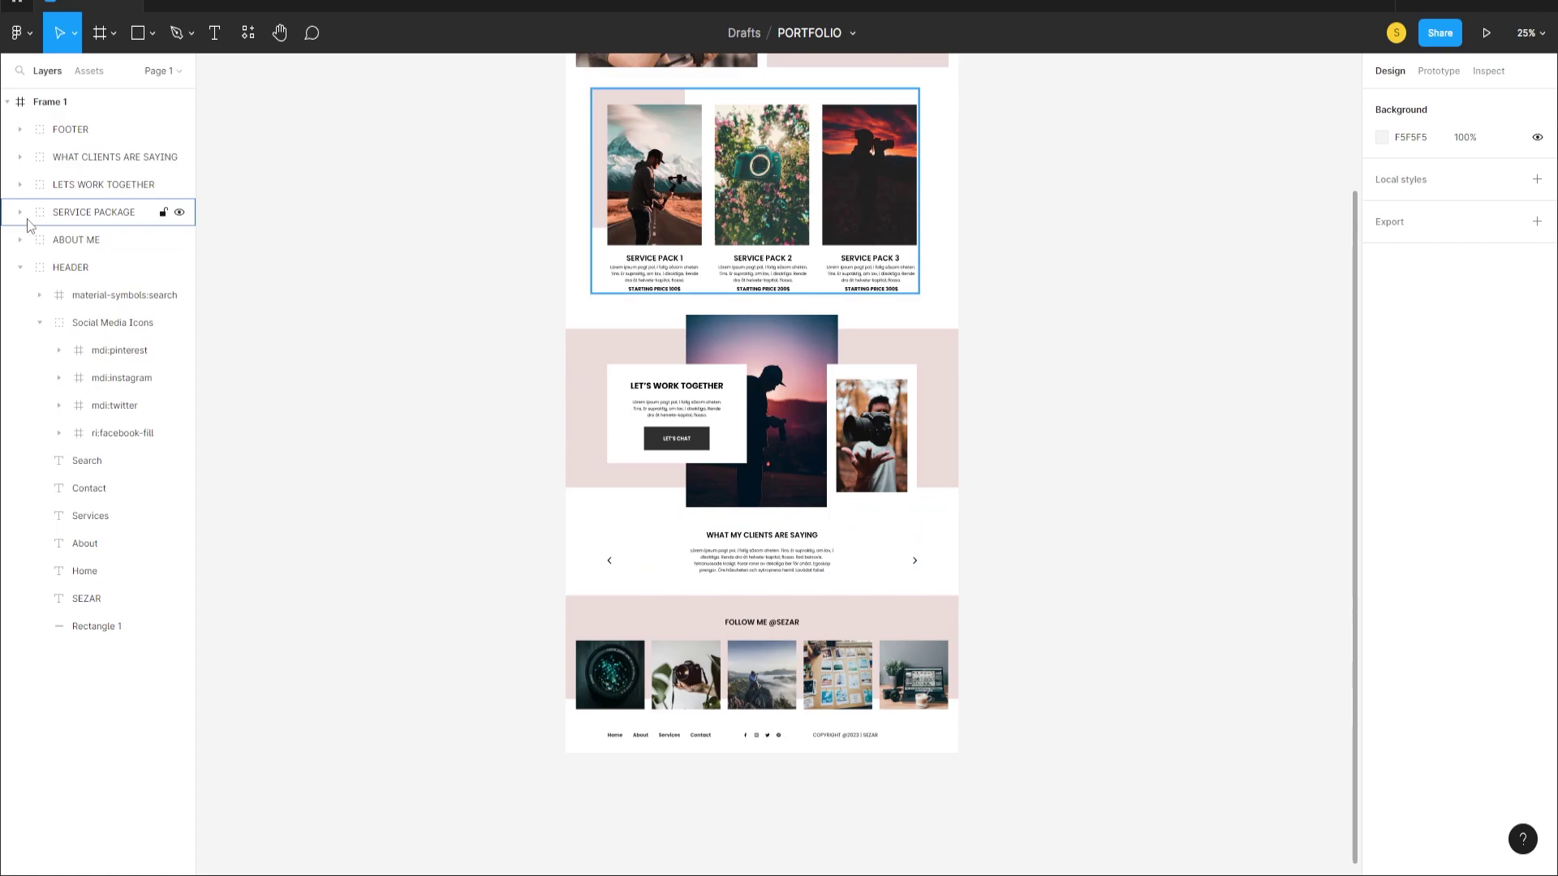
{"action": "left_click", "coordinate": [20, 267]}
{"action": "scroll", "coordinate": [773, 363], "scroll_direction": "down", "scroll_amount": 1}
{"action": "scroll", "coordinate": [976, 362], "scroll_direction": "down", "scroll_amount": 1}
{"action": "scroll", "coordinate": [963, 354], "scroll_direction": "up", "scroll_amount": 1}
{"action": "left_click_drag", "start_coordinate": [932, 379], "coordinate": [990, 381]}
{"action": "scroll", "coordinate": [990, 381], "scroll_direction": "up", "scroll_amount": 2}
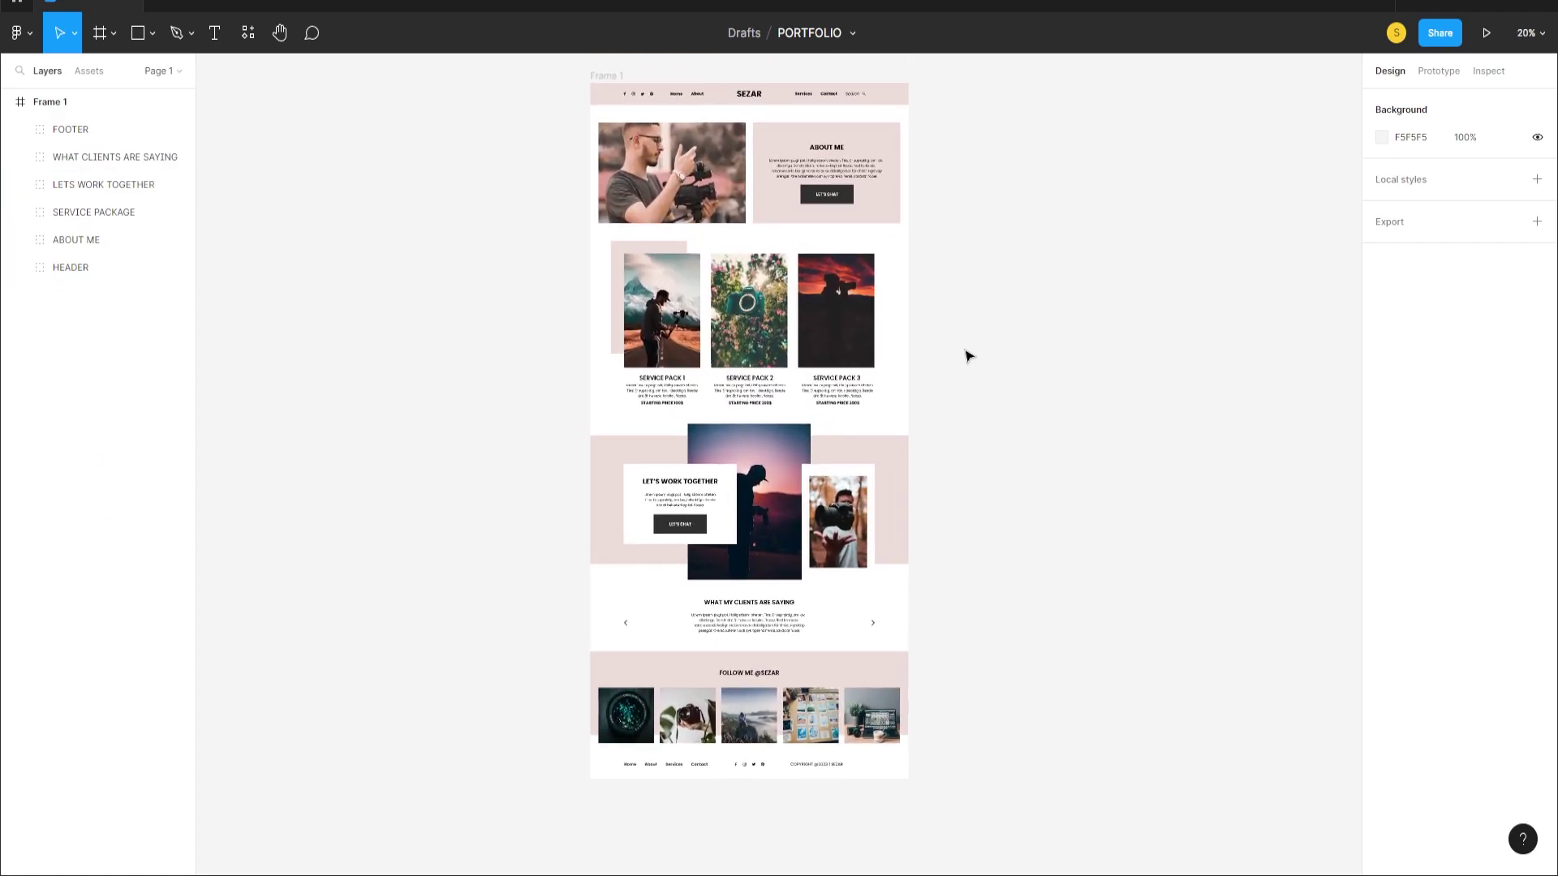